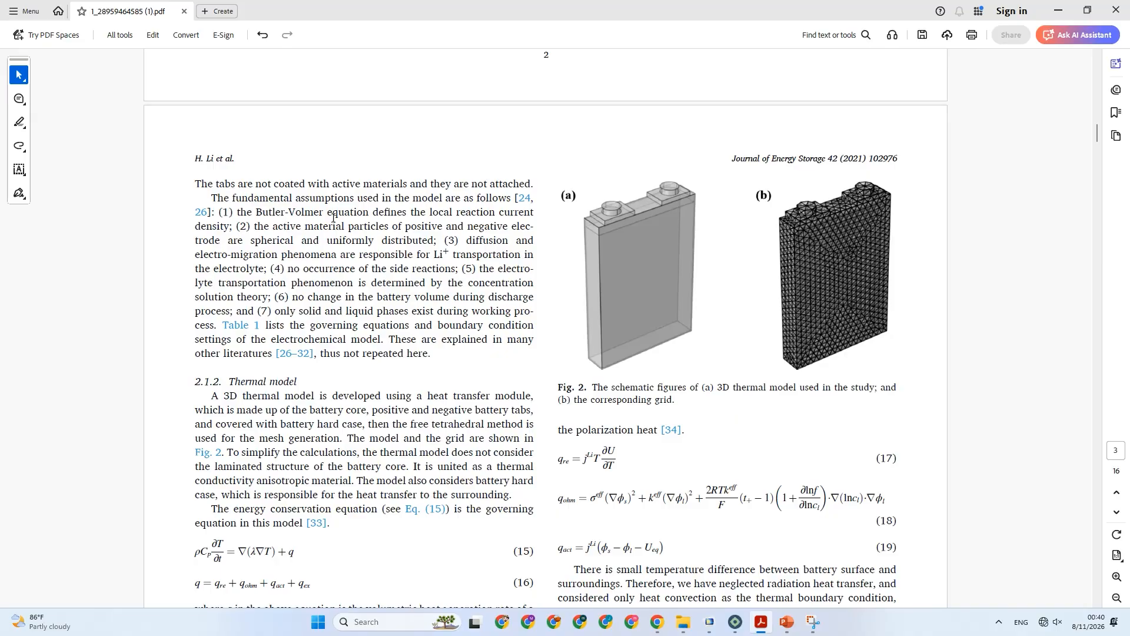
# Highlight assumption (1) on the Butler-Volmer equation and assumption (2) on spherical, uniformly distributed active material particles.
pyautogui.scroll(-1, 265, 232)
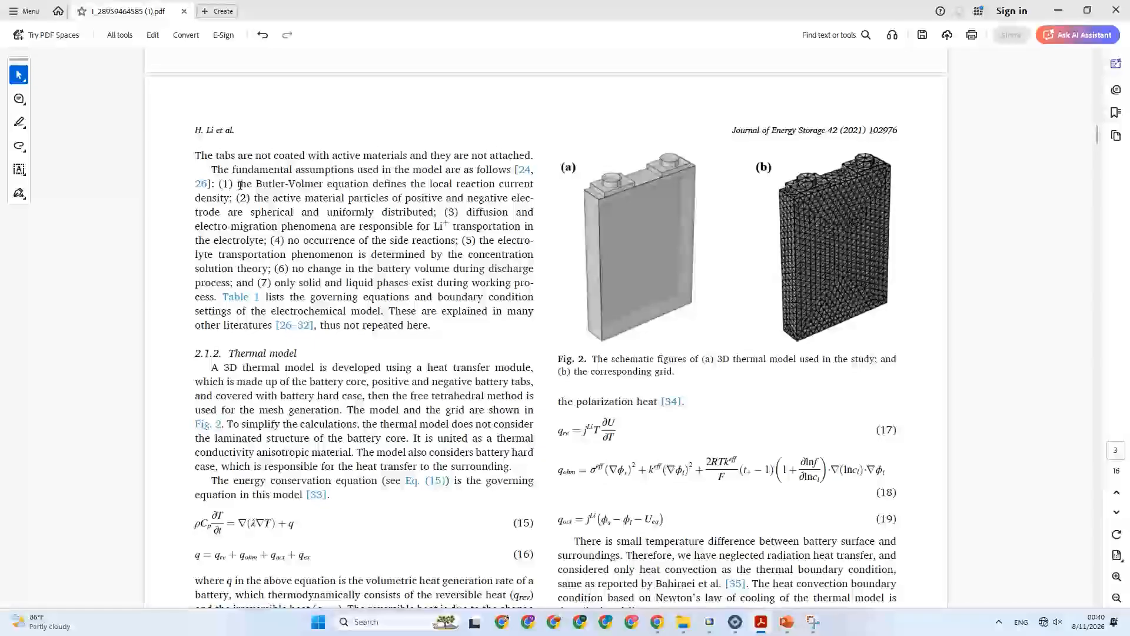
pyautogui.moveTo(241, 184)
pyautogui.mouseDown()
pyautogui.moveTo(403, 186)
pyautogui.moveTo(236, 196)
pyautogui.mouseUp()
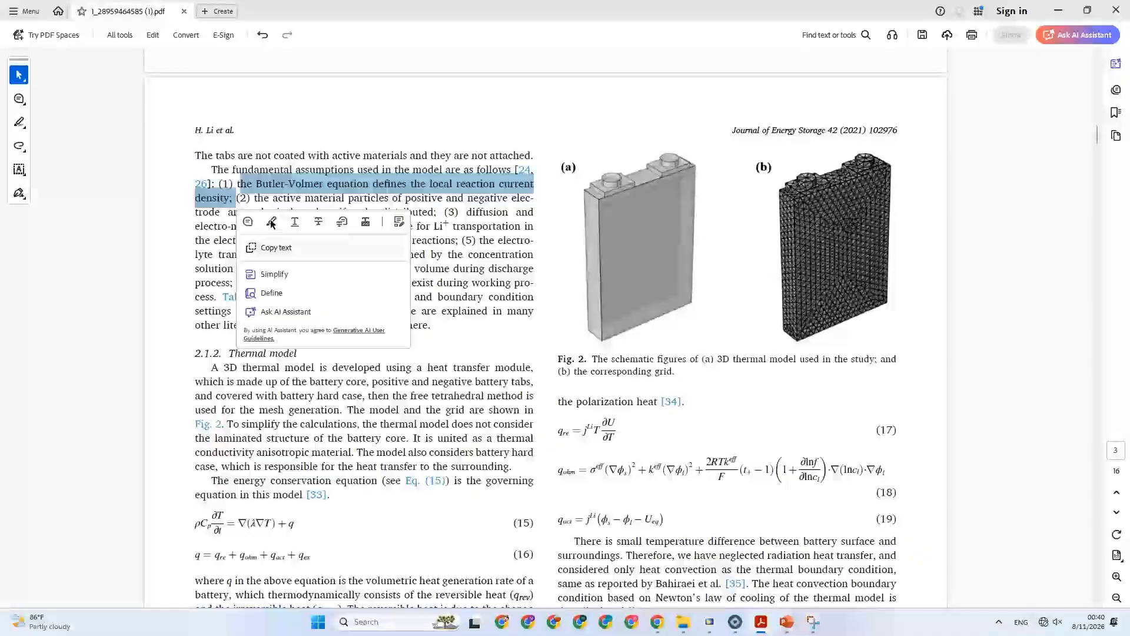
pyautogui.click(271, 222)
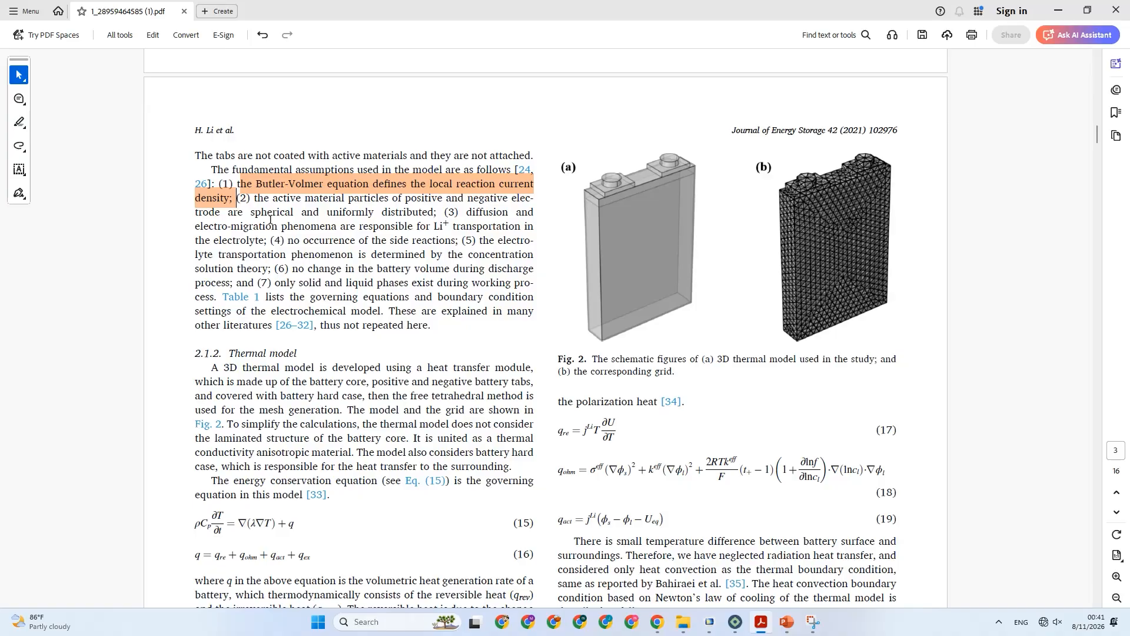
pyautogui.click(257, 187)
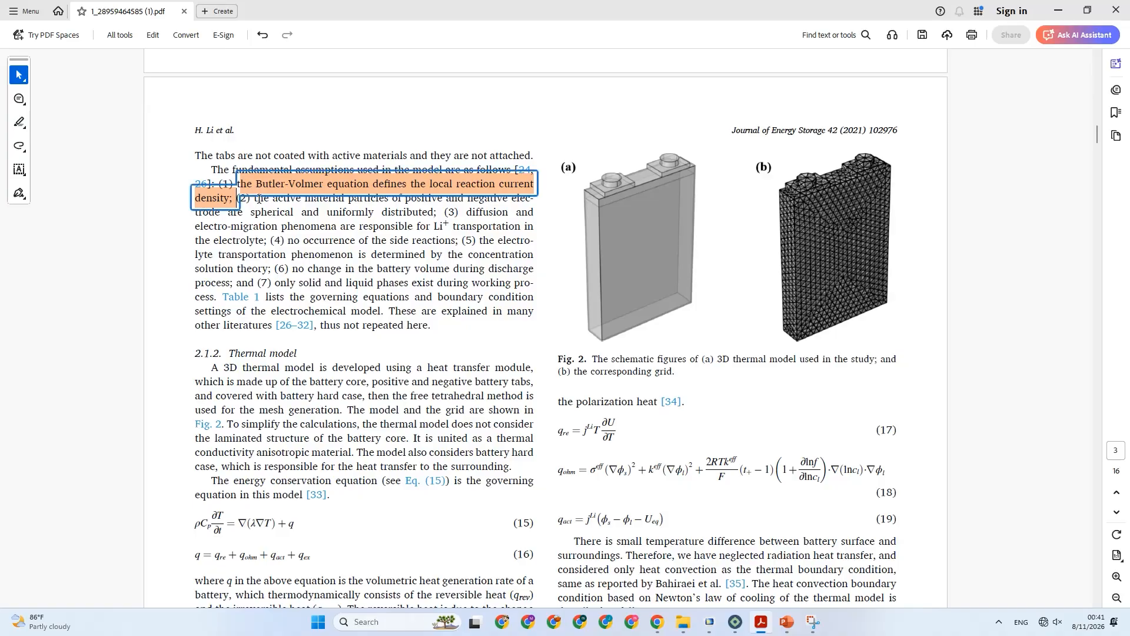
pyautogui.click(338, 203)
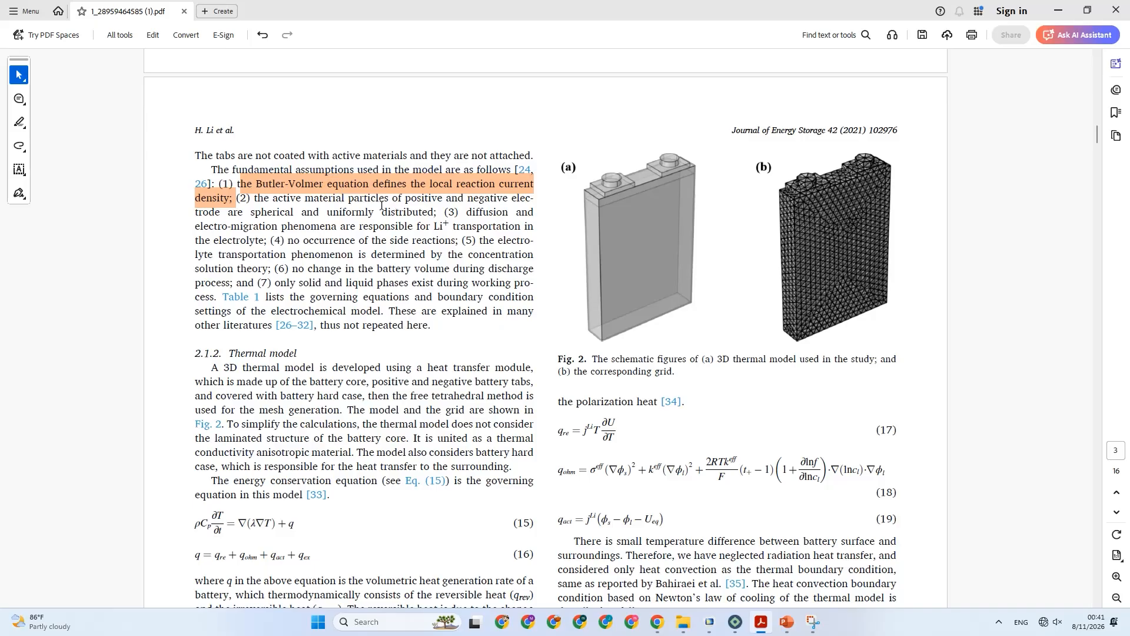
pyautogui.moveTo(254, 203); pyautogui.dragTo(431, 215)
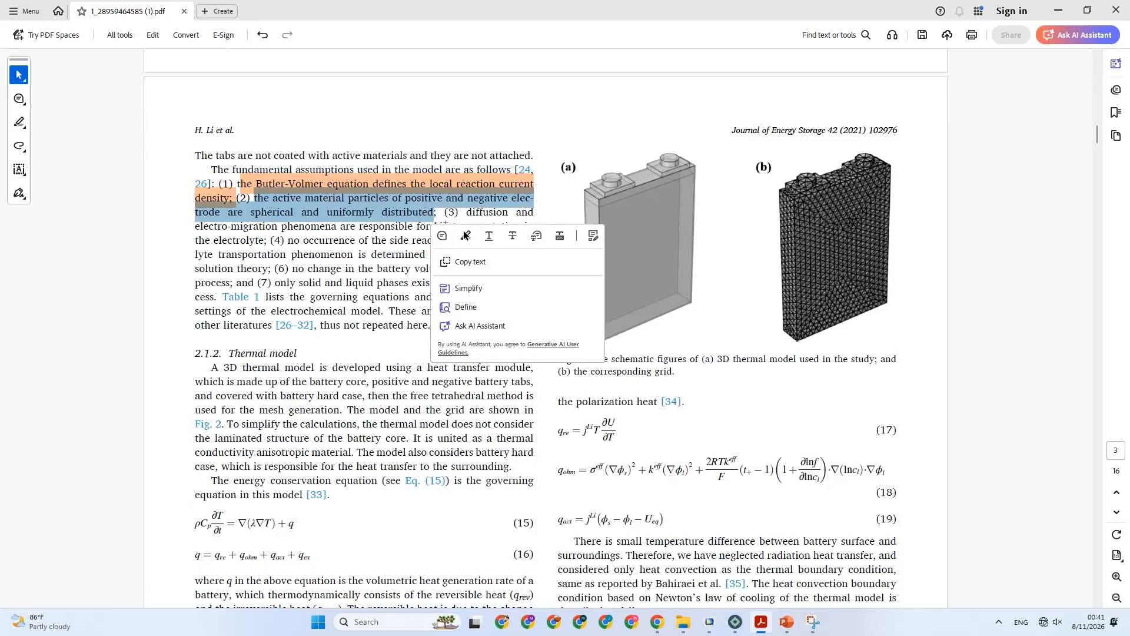
pyautogui.click(465, 236)
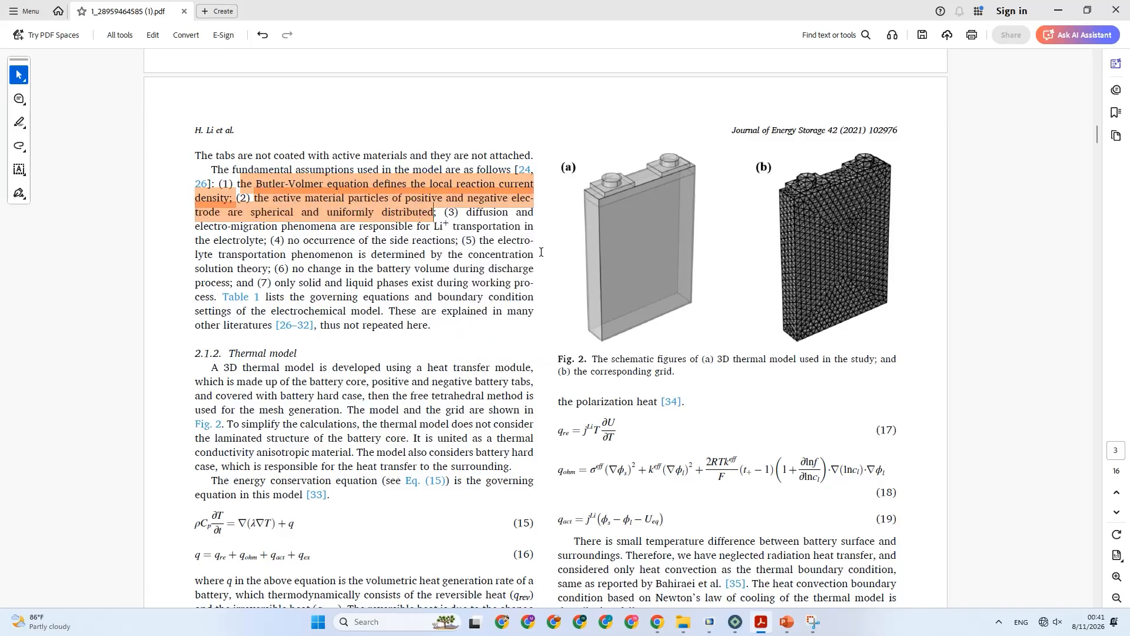
# Highlight assumption (3) on diffusion and electro-migration being responsible for Li+ transportation in the electrolyte.
pyautogui.scroll(5, 513, 265)
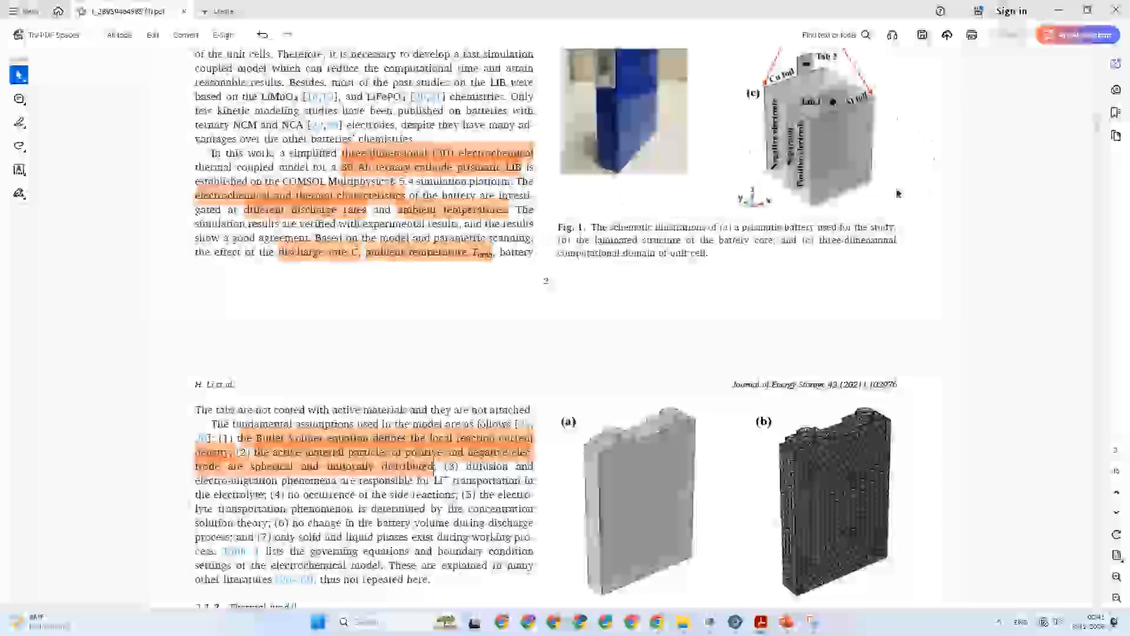
pyautogui.scroll(-1, 806, 145)
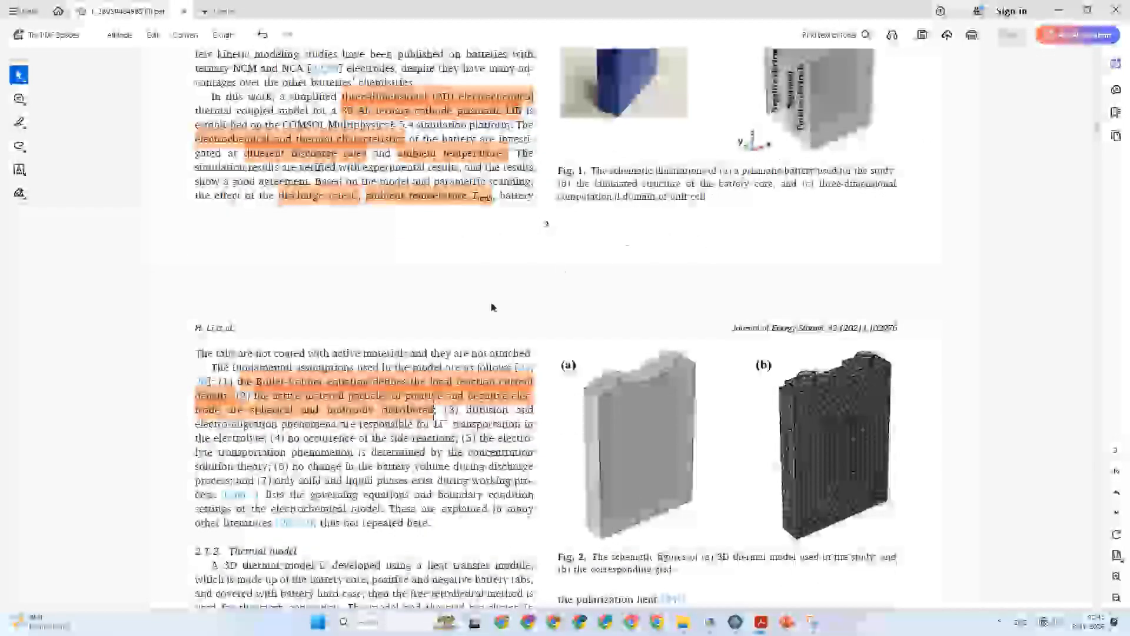
pyautogui.scroll(-2, 448, 337)
pyautogui.scroll(-2, 446, 337)
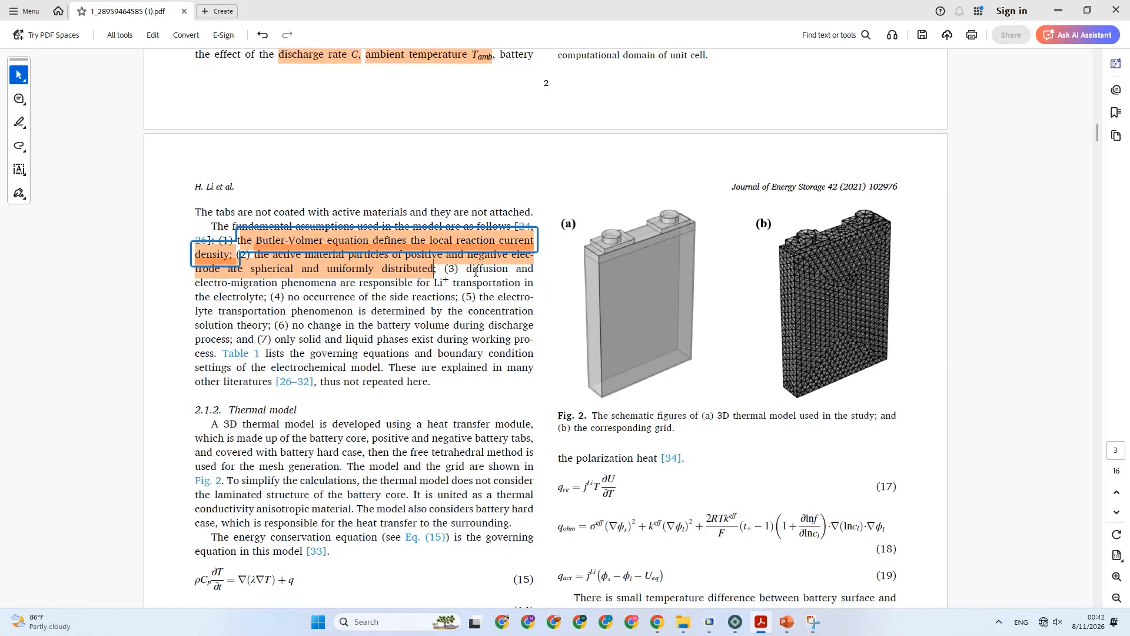
pyautogui.moveTo(467, 268); pyautogui.dragTo(270, 303)
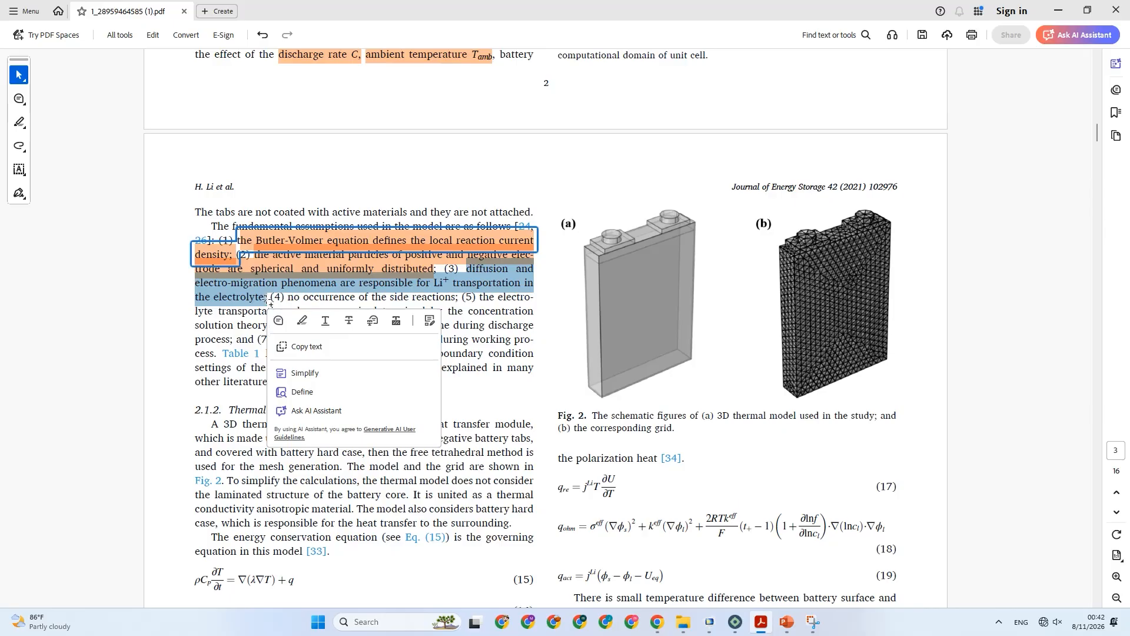
pyautogui.click(302, 320)
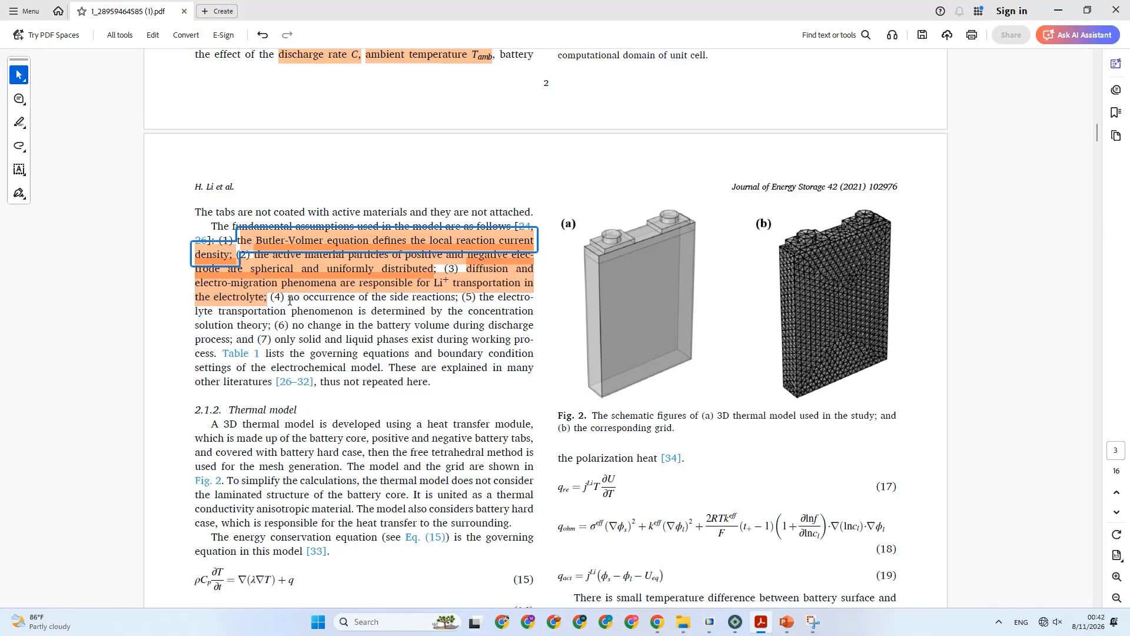
# Highlight assumption (4) on no side reactions and assumption (5) on electrolyte transportation determined by concentration solution theory.
pyautogui.moveTo(290, 299); pyautogui.dragTo(271, 326)
pyautogui.click(488, 320)
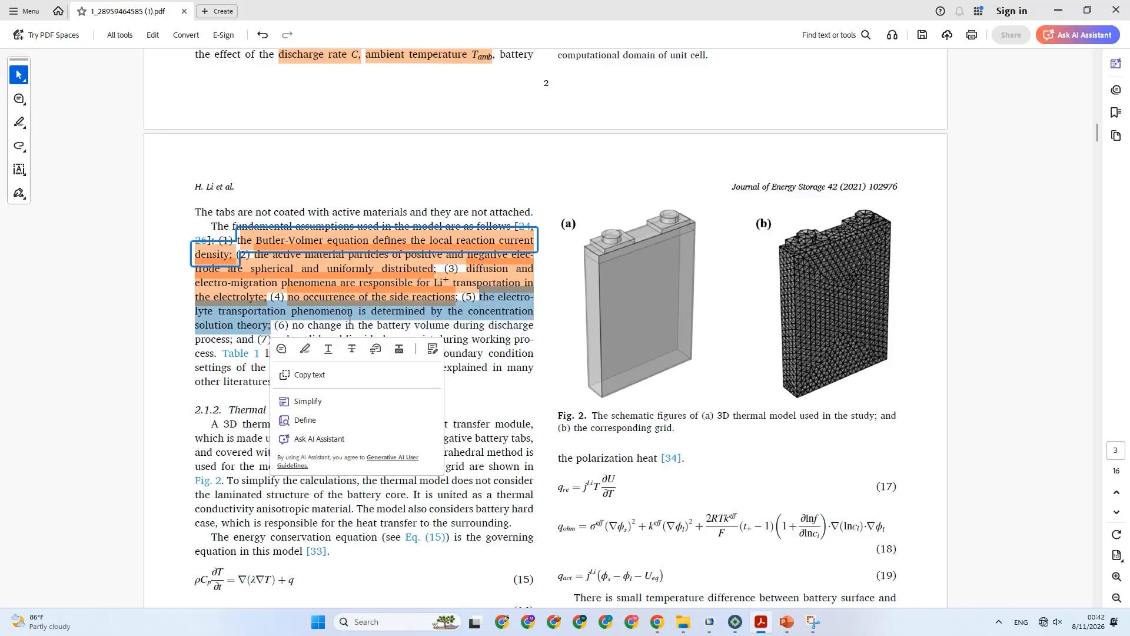
pyautogui.click(306, 349)
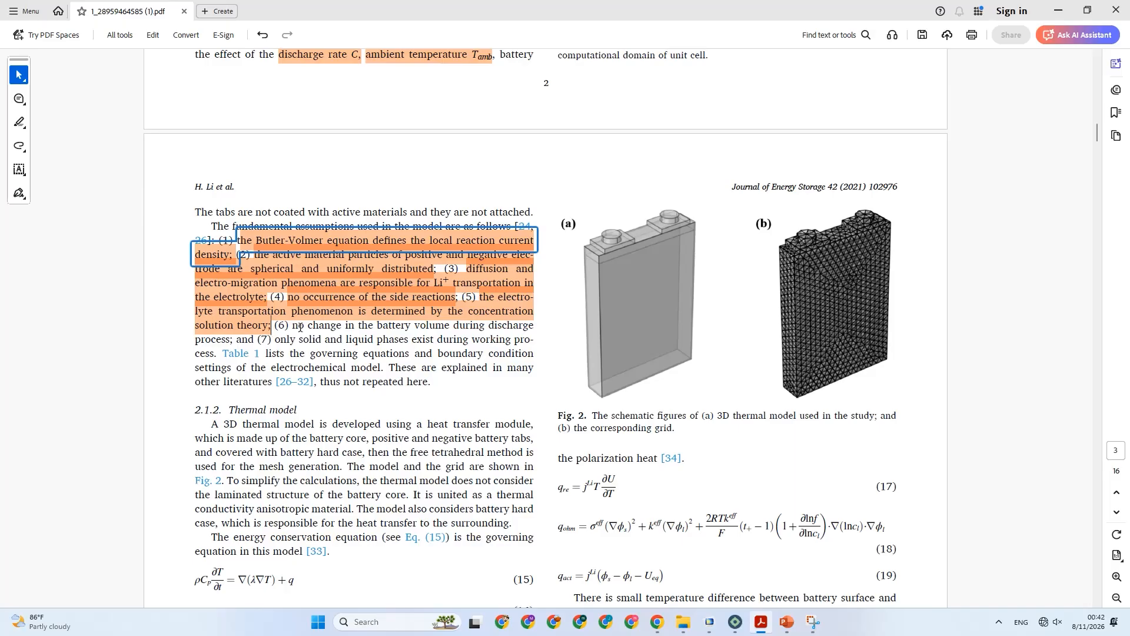
# Highlight assumption (6) on no battery volume change and assumption (7) on only solid and liquid phases existing.
pyautogui.click(302, 328)
pyautogui.moveTo(294, 331); pyautogui.dragTo(232, 347)
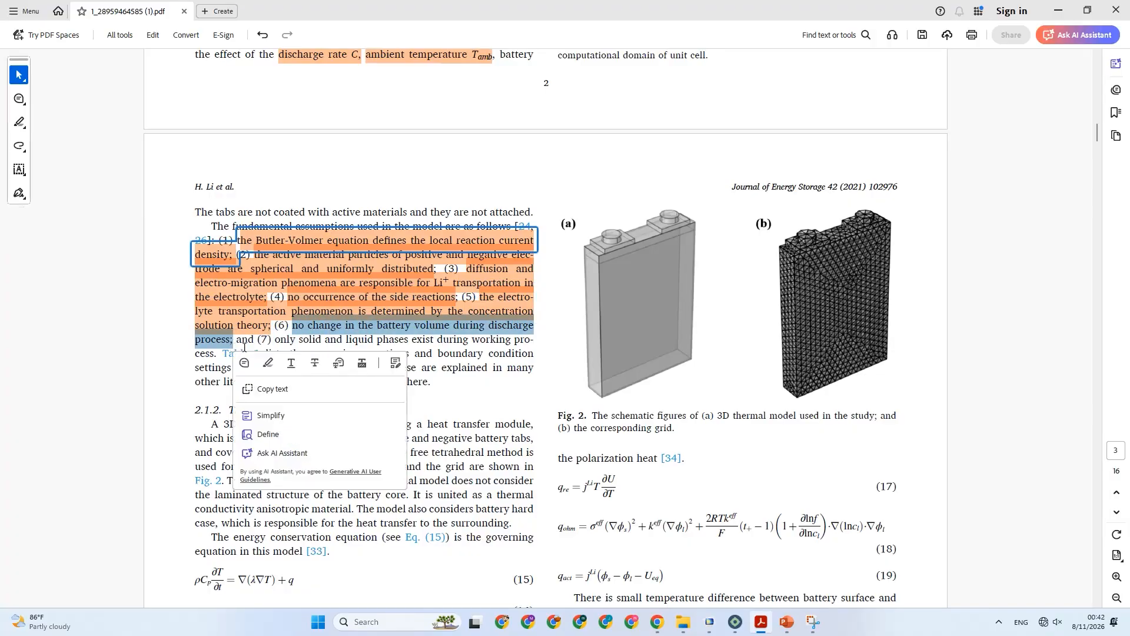
pyautogui.click(269, 369)
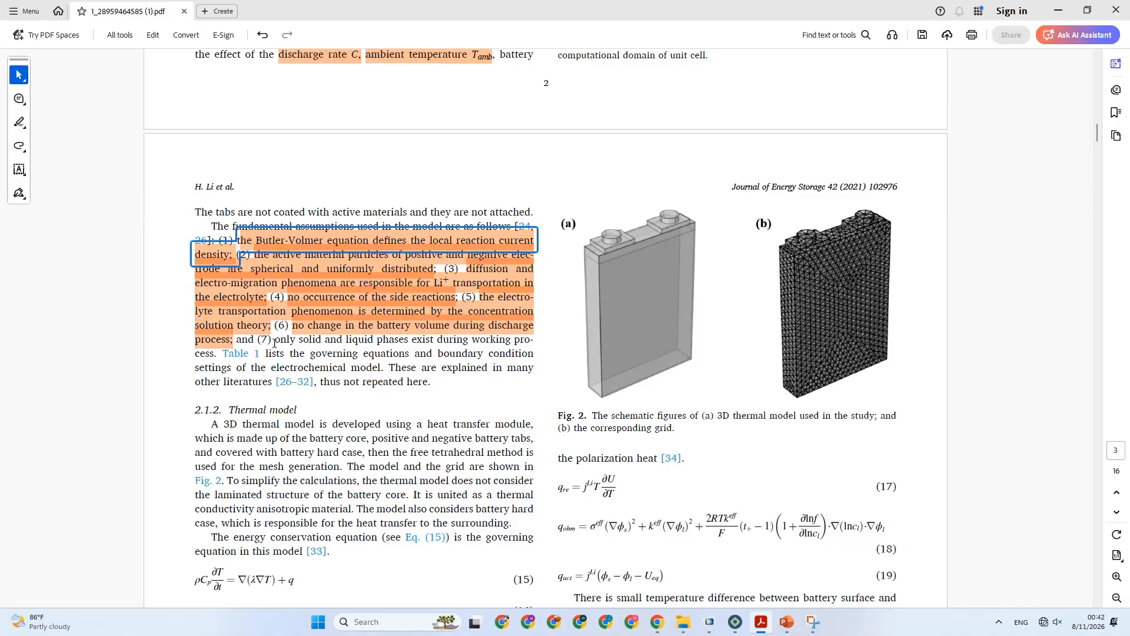
pyautogui.moveTo(274, 343); pyautogui.dragTo(215, 354)
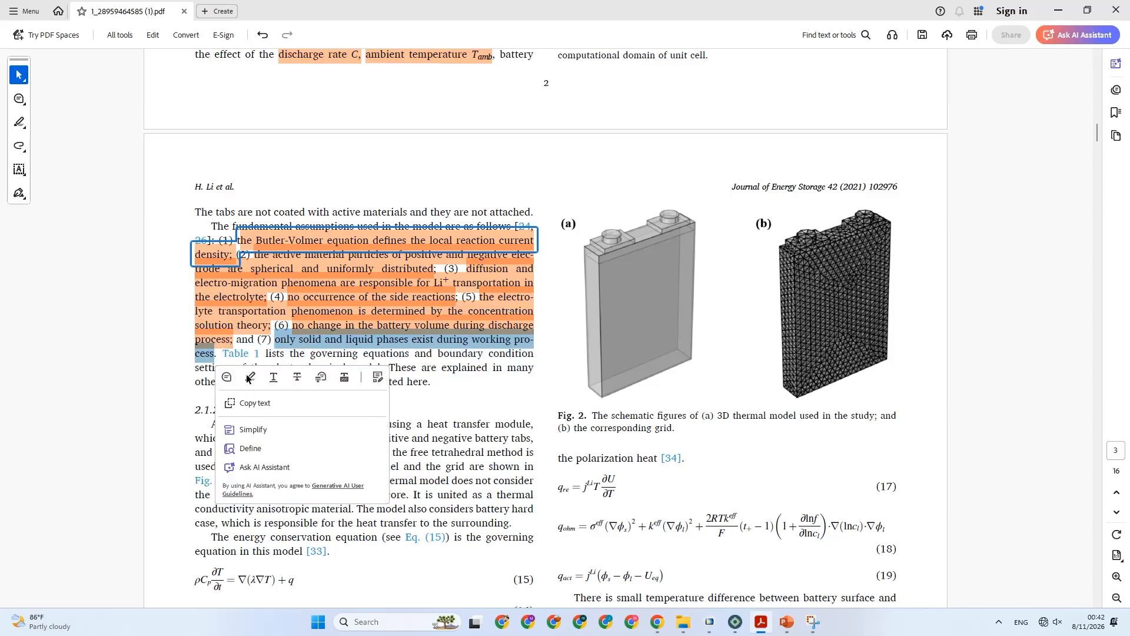
pyautogui.click(250, 377)
# Capture a screen snip of the paragraph containing the highlighted fundamental model assumptions.
pyautogui.scroll(-2, 275, 369)
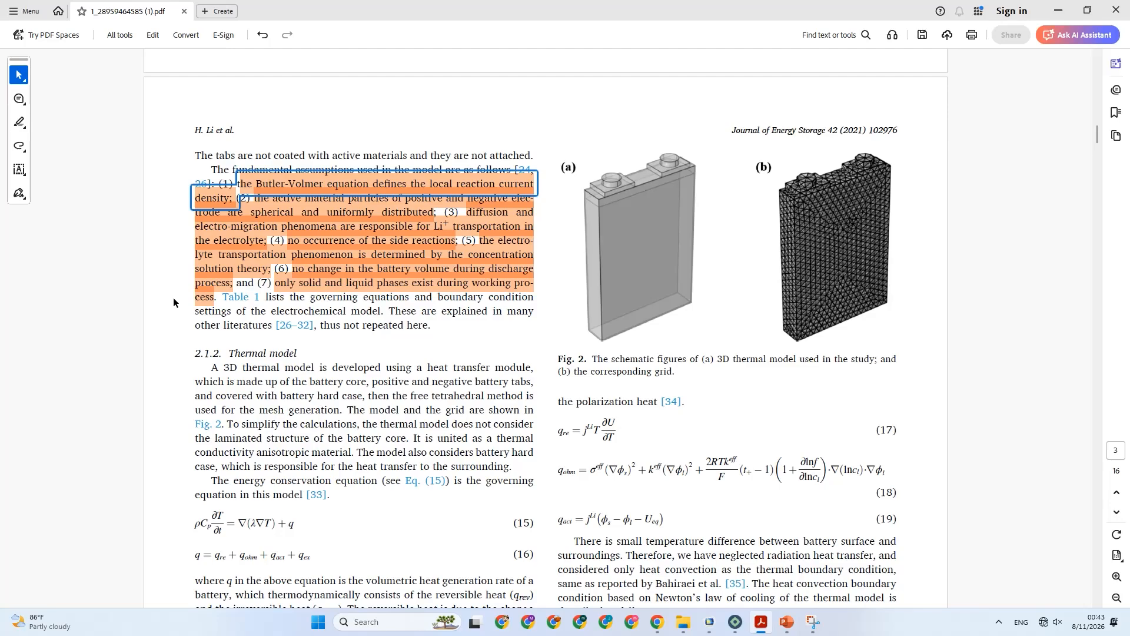
pyautogui.click(813, 622)
pyautogui.click(405, 91)
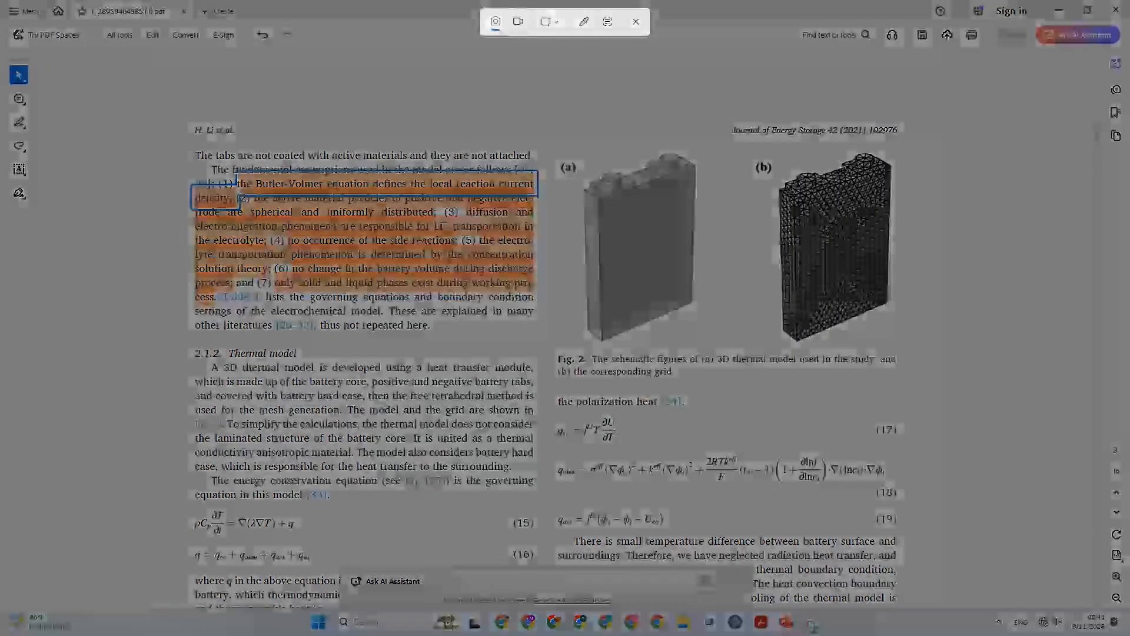
pyautogui.moveTo(357, 199); pyautogui.dragTo(536, 334)
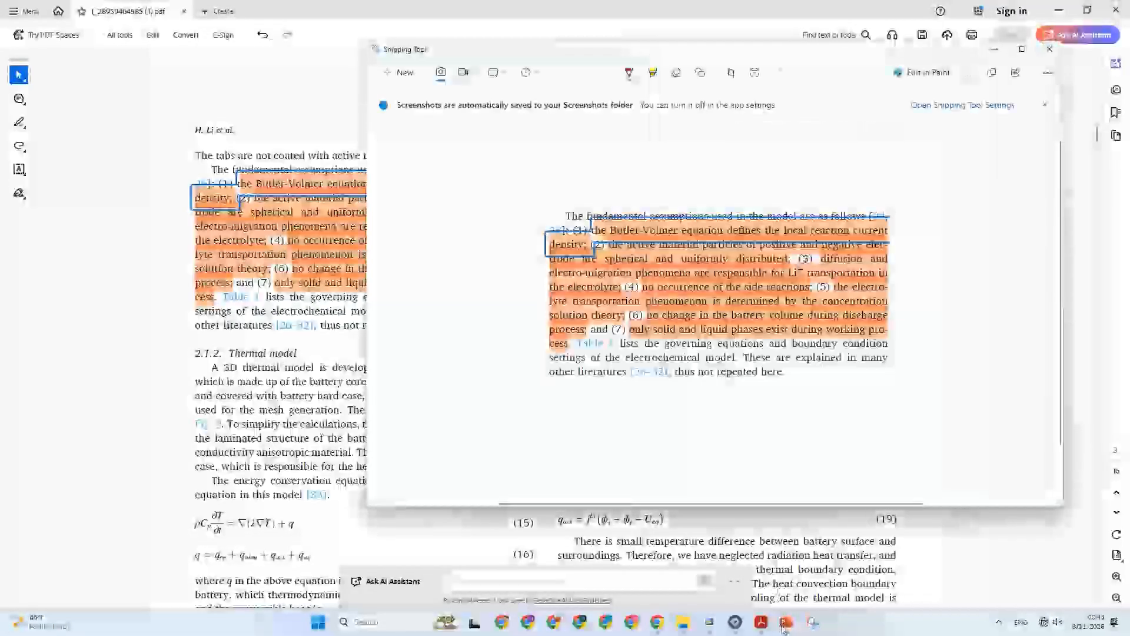
# Switch to PowerPoint, paste the assumptions snip onto empty slide 3 and place it in the slide's upper-left area.
pyautogui.click(785, 625)
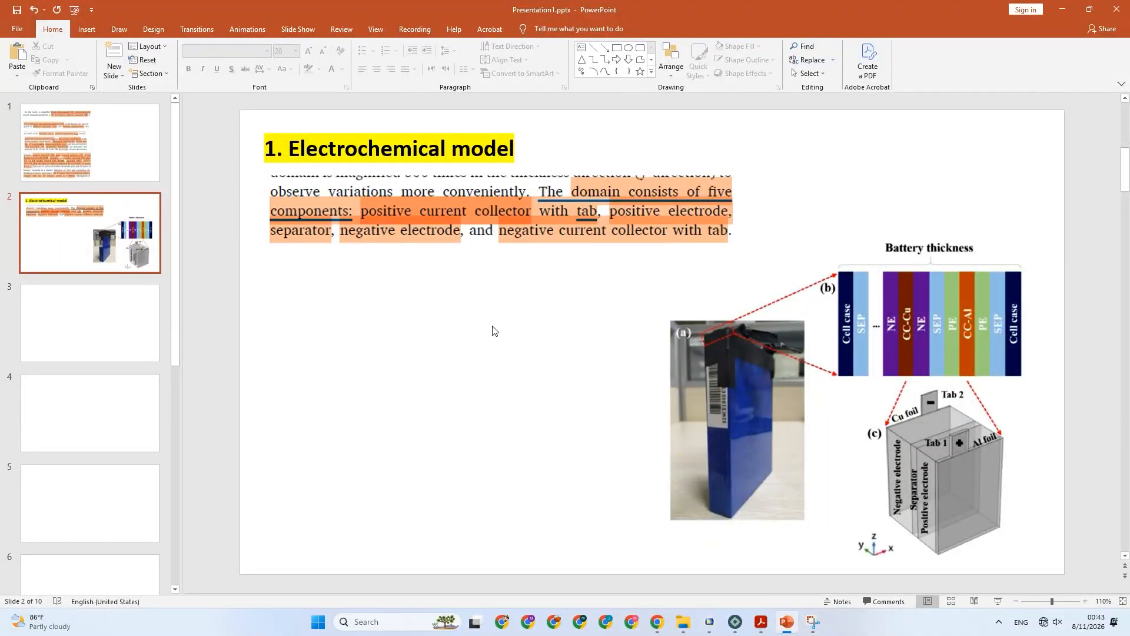
pyautogui.click(114, 303)
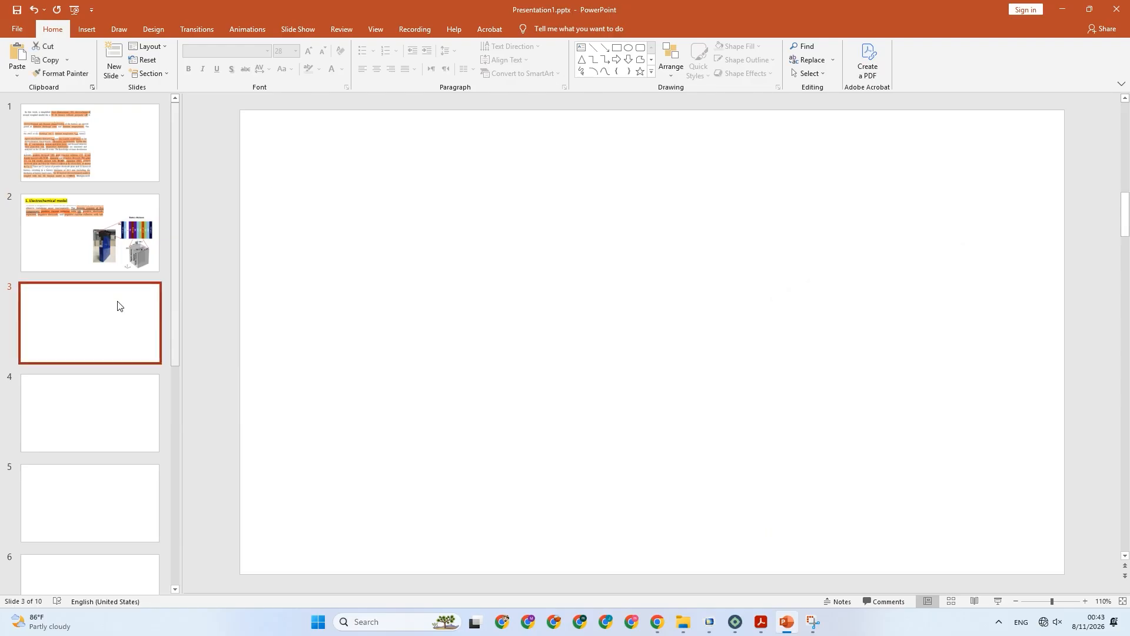
pyautogui.hotkey('ctrl', 'v')
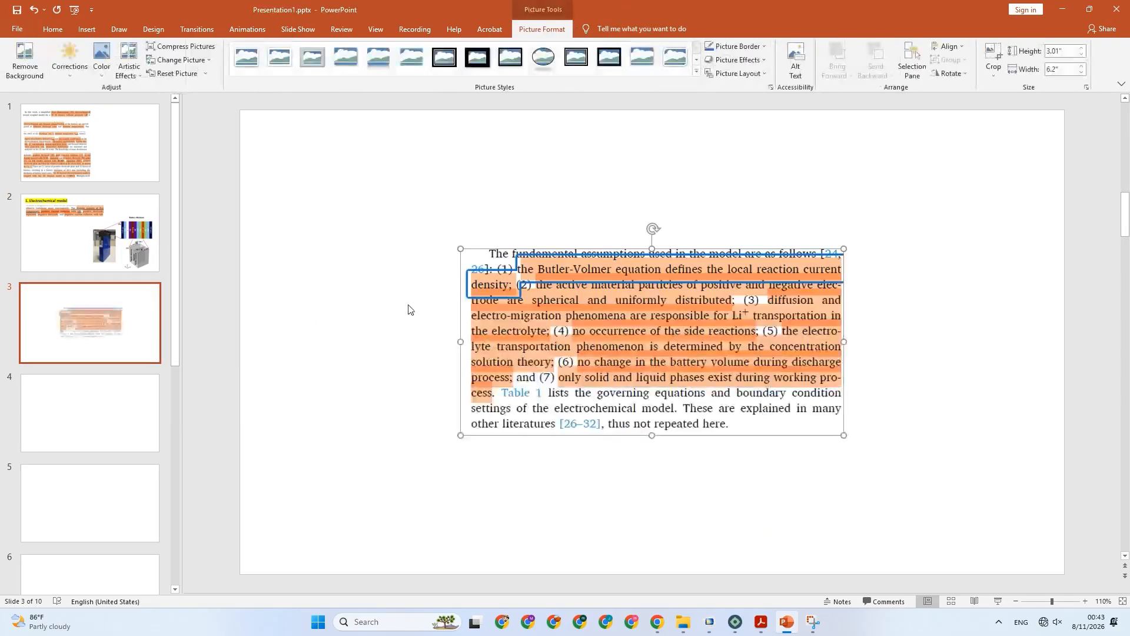
pyautogui.moveTo(615, 324); pyautogui.dragTo(414, 213)
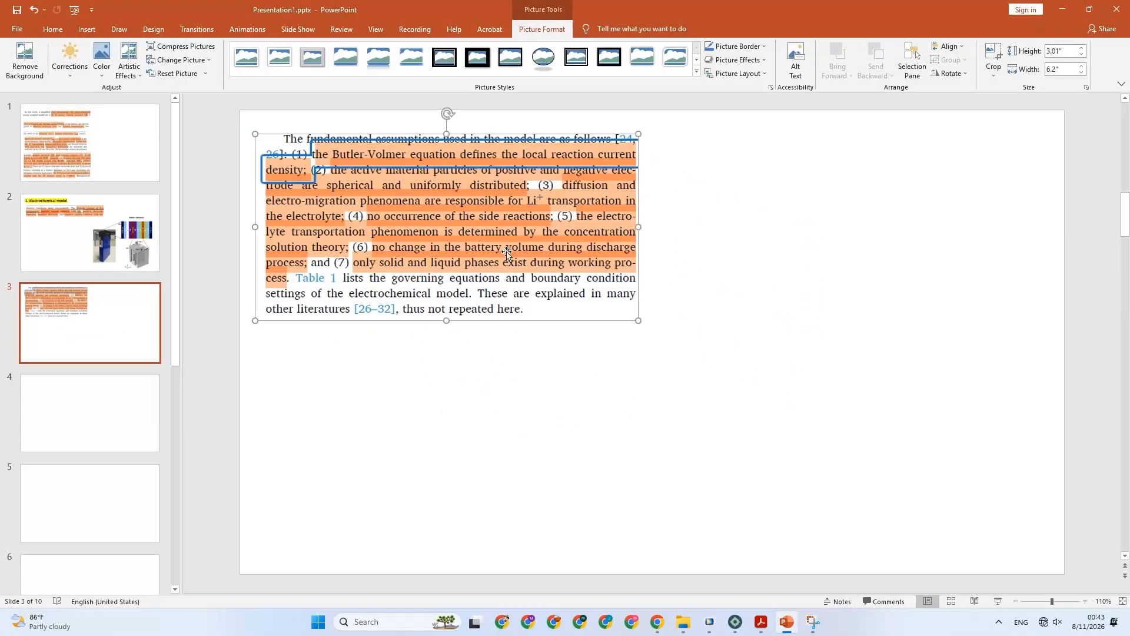
# Return to the PDF in Acrobat and capture a screen snip of the whole of Table 1 with the governing equations.
pyautogui.click(762, 621)
pyautogui.scroll(-5, 483, 333)
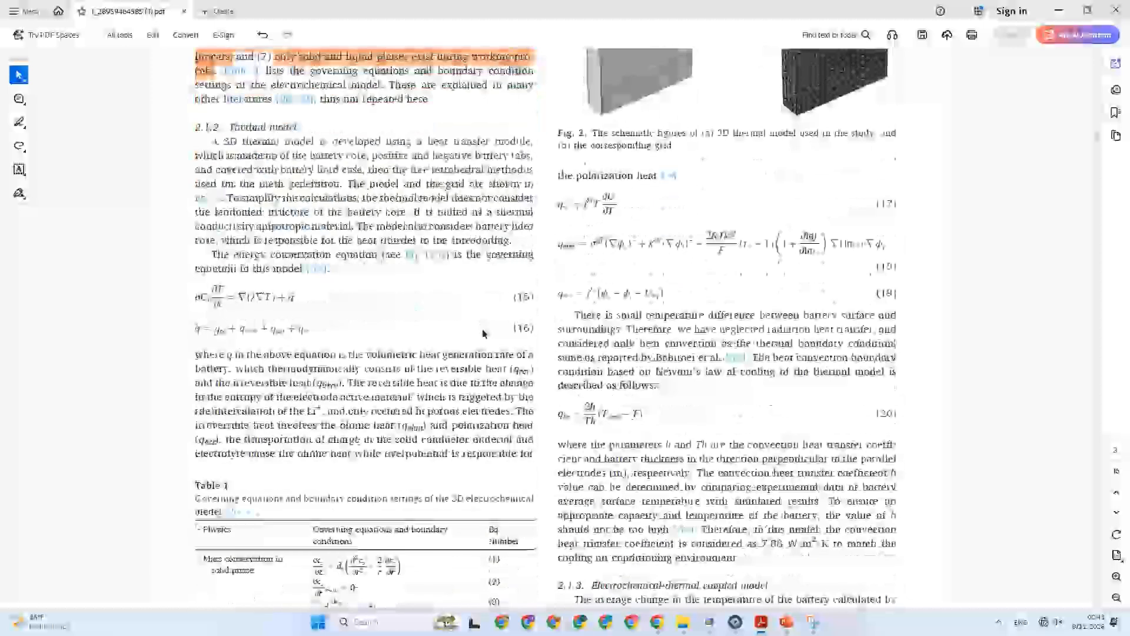
pyautogui.scroll(-6, 483, 333)
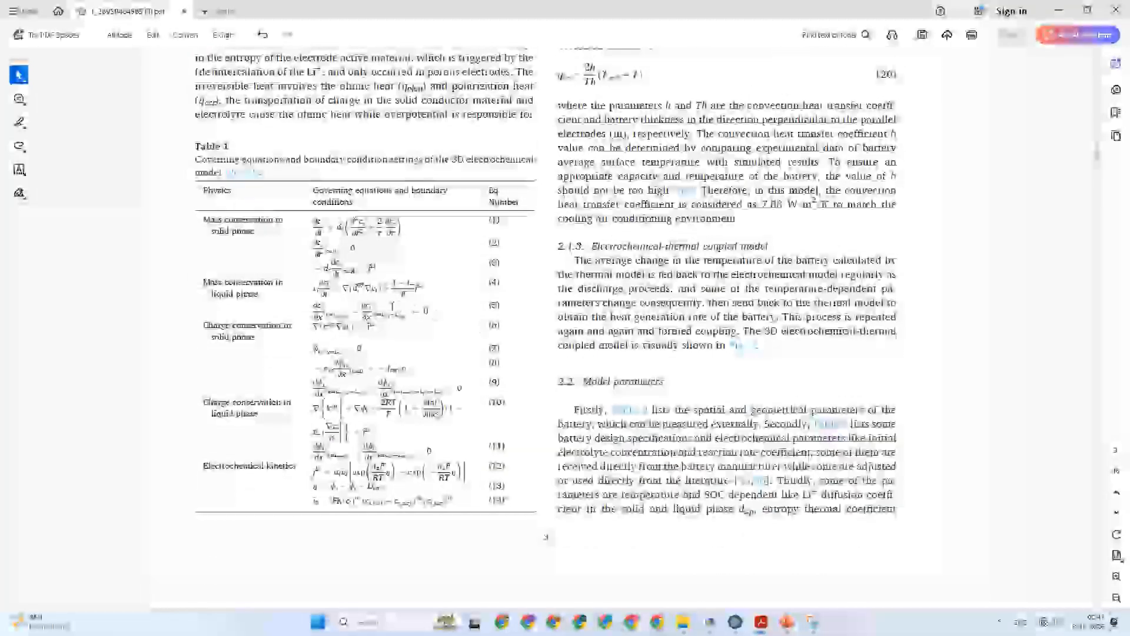
pyautogui.scroll(-2, 394, 302)
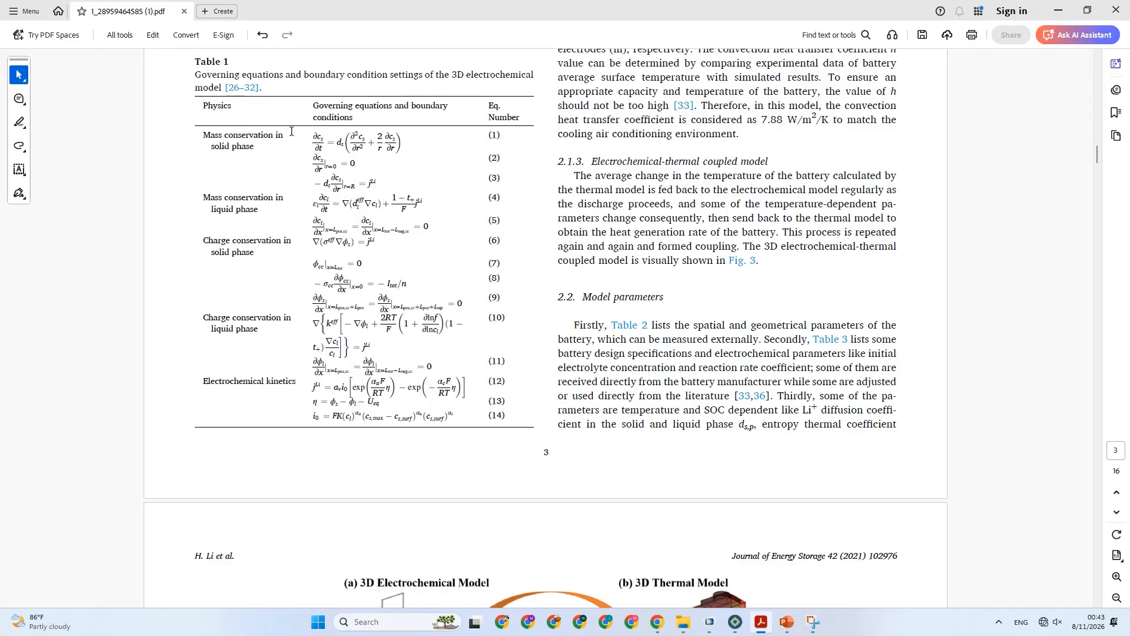
pyautogui.click(813, 622)
pyautogui.click(399, 66)
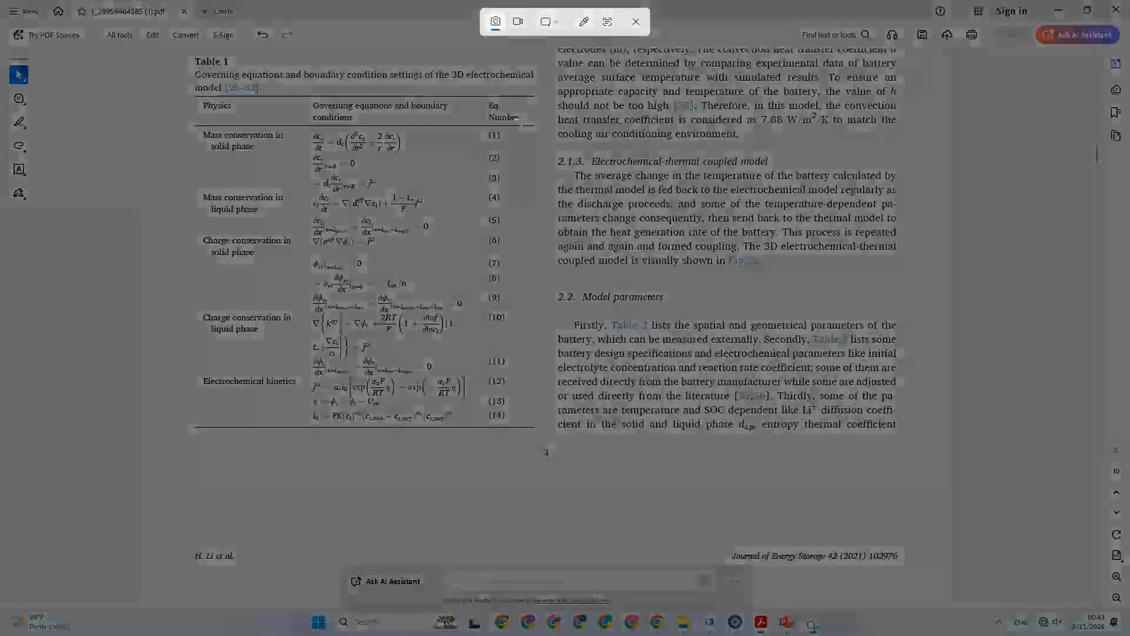
pyautogui.moveTo(187, 57); pyautogui.dragTo(542, 436)
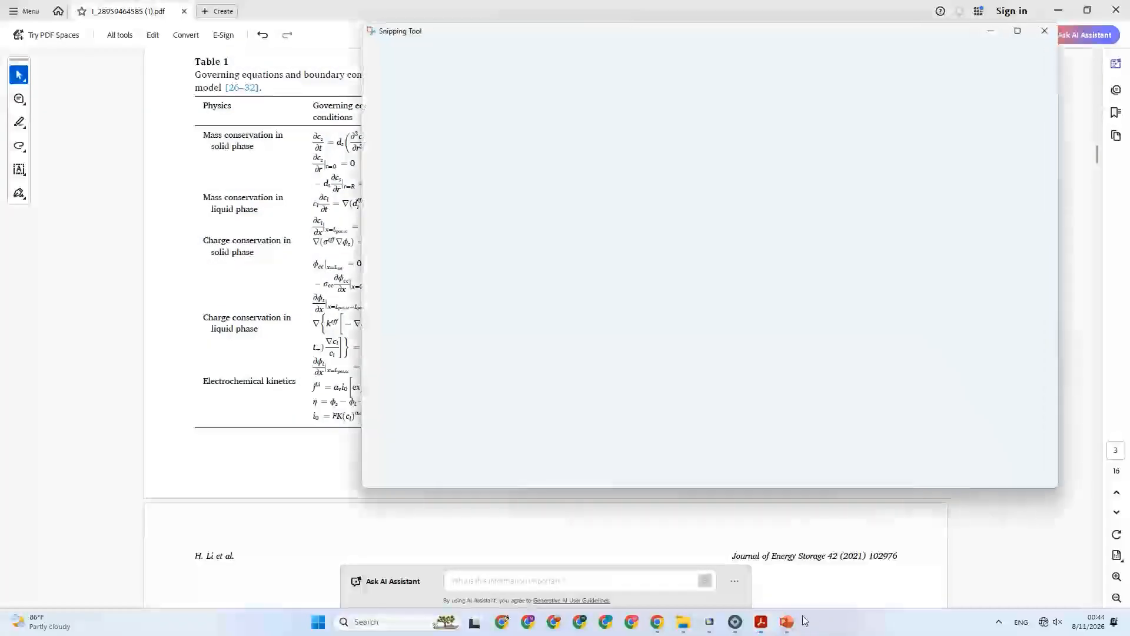
# Paste the Table 1 snip onto slide 3 in PowerPoint, shrink it to about 6.42" by 5.98" and place it right of the assumptions.
pyautogui.click(788, 622)
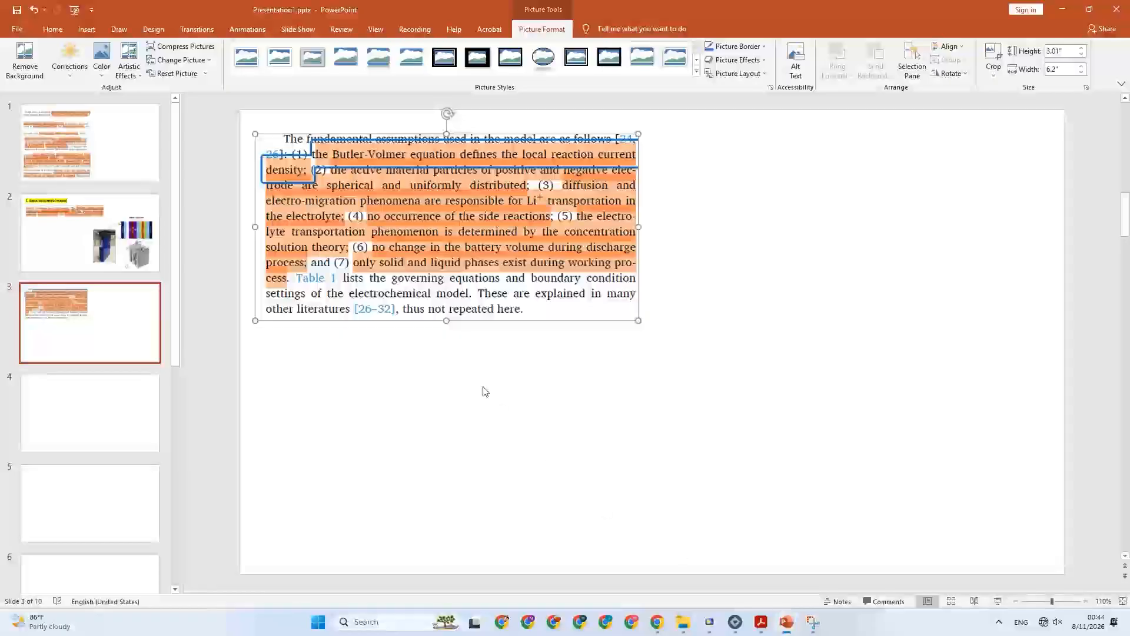
pyautogui.hotkey('ctrl', 'v')
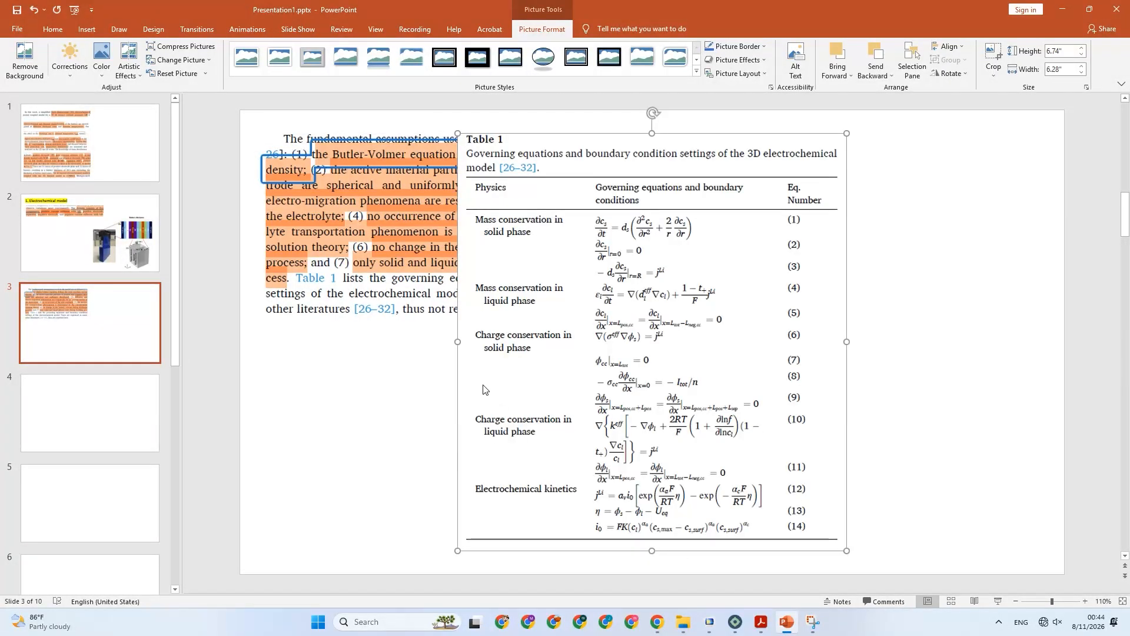
pyautogui.moveTo(453, 152); pyautogui.dragTo(657, 146)
pyautogui.scroll(1, 631, 129)
pyautogui.moveTo(687, 187); pyautogui.dragTo(675, 187)
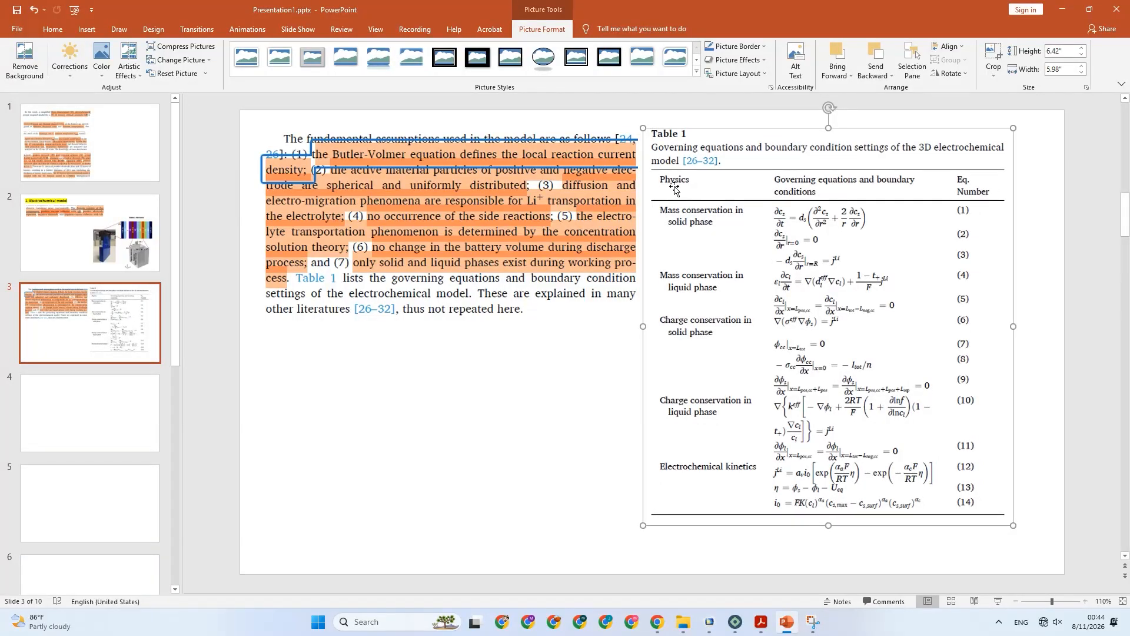
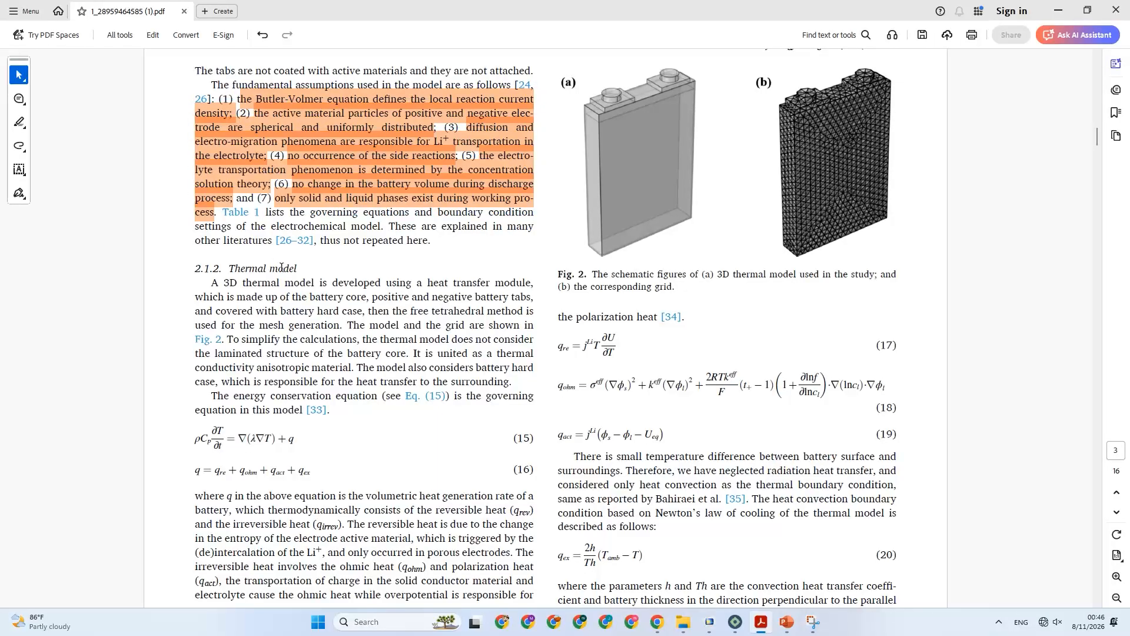
# Copy the words "Thermal model" from the heading of section 2.1.2 in the PDF.
pyautogui.scroll(-3, 281, 266)
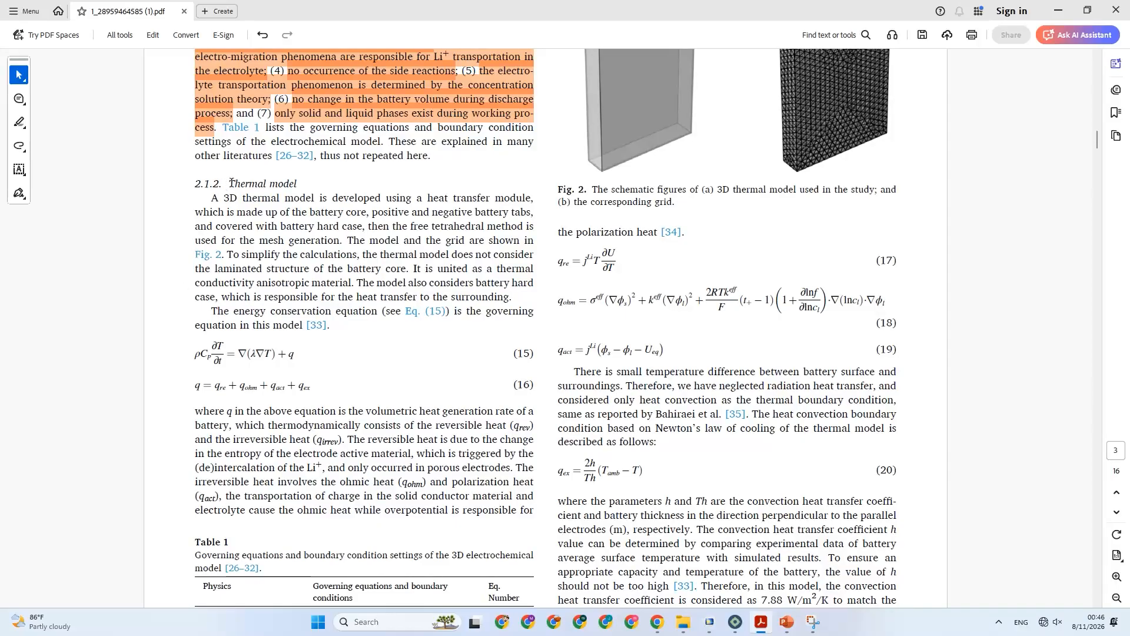
pyautogui.moveTo(228, 183); pyautogui.dragTo(300, 181)
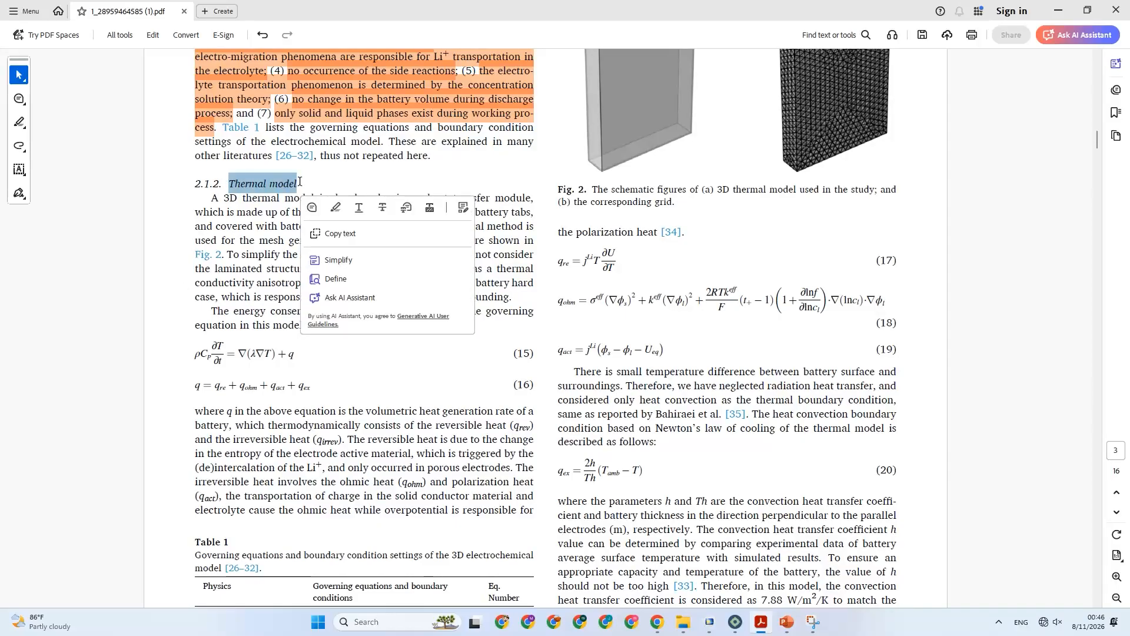
pyautogui.rightClick(287, 183)
pyautogui.click(299, 195)
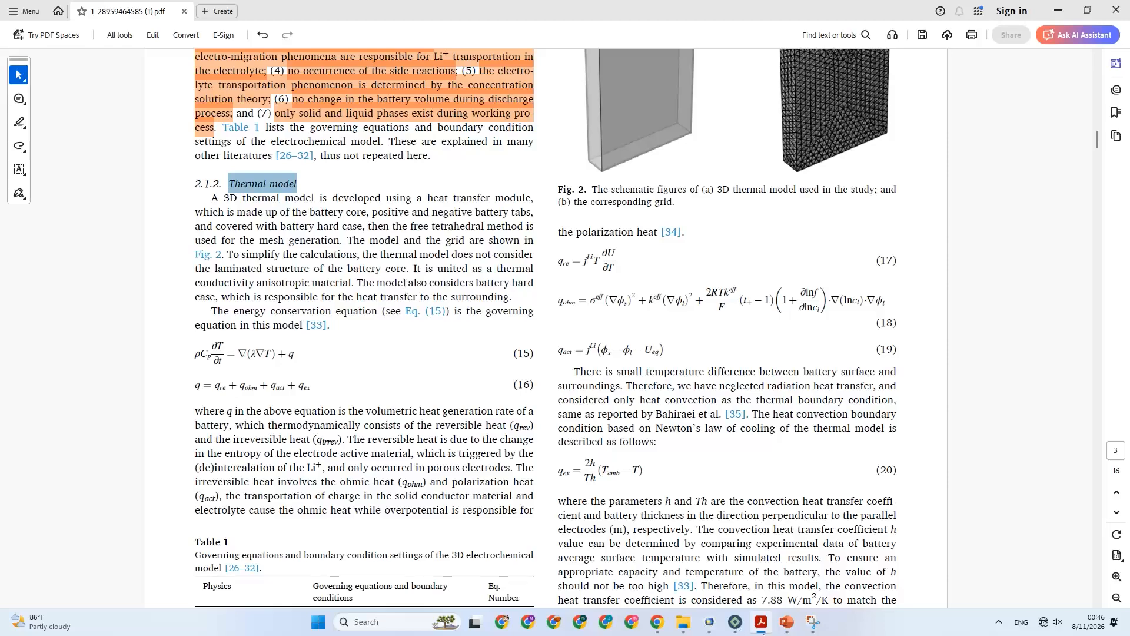
# Switch to PowerPoint, paste the copied heading as plain text on empty slide 4 and move it to the slide's upper-left area.
pyautogui.click(787, 622)
pyautogui.rightClick(271, 151)
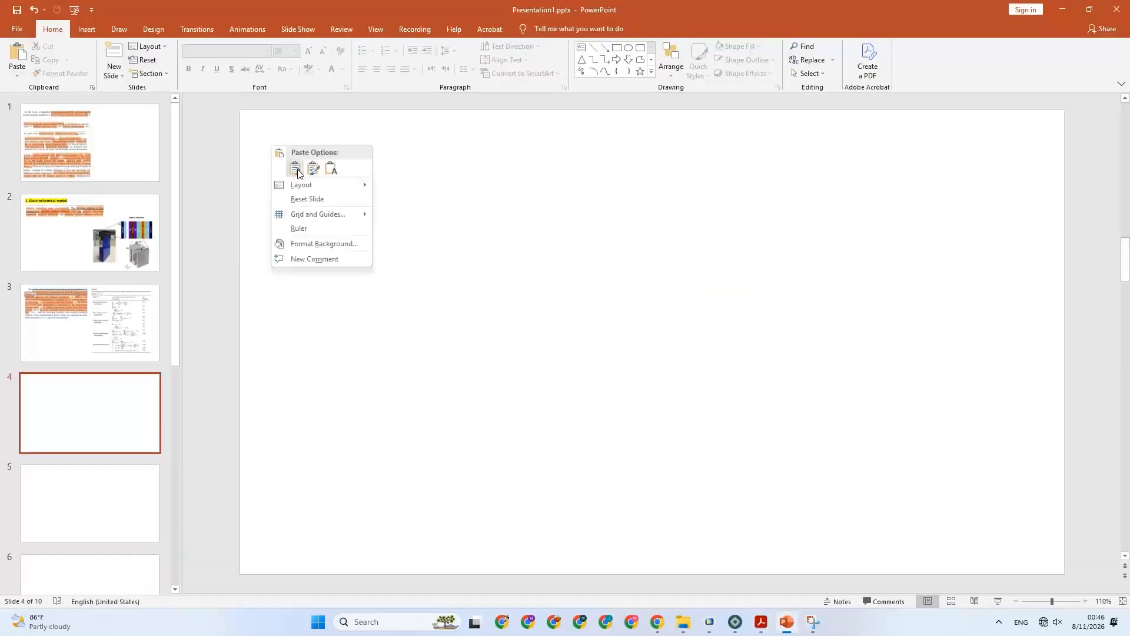
pyautogui.click(329, 169)
pyautogui.moveTo(529, 335); pyautogui.dragTo(340, 131)
# Make the "Thermal model" heading on slide 4 a bulleted line and enlarge its font to 32.
pyautogui.doubleClick(321, 137)
pyautogui.click(322, 139)
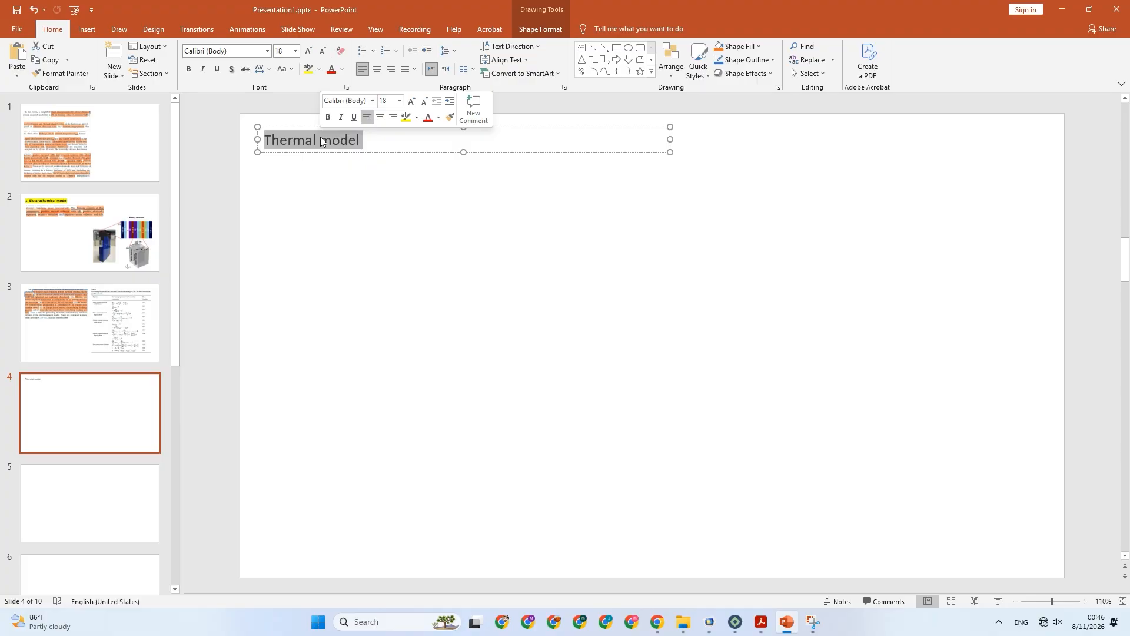
pyautogui.click(362, 51)
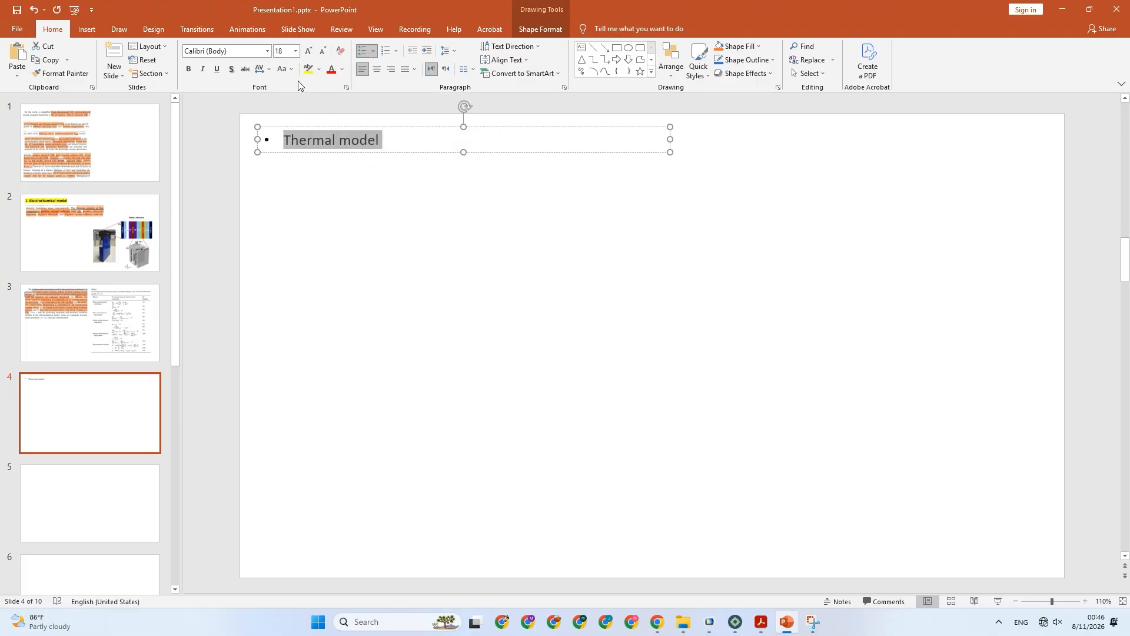
pyautogui.click(308, 51)
pyautogui.click(309, 50)
pyautogui.click(309, 51)
pyautogui.click(308, 51)
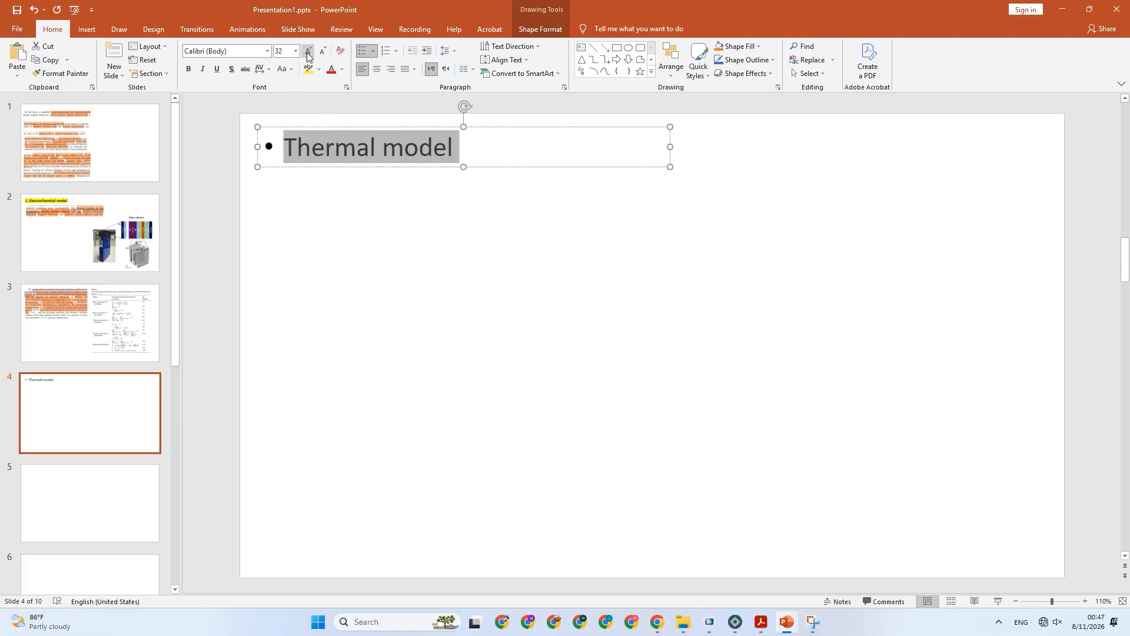
pyautogui.click(409, 202)
# Put the number "2." in front of the "Thermal model" heading and remove its bullet.
pyautogui.click(373, 142)
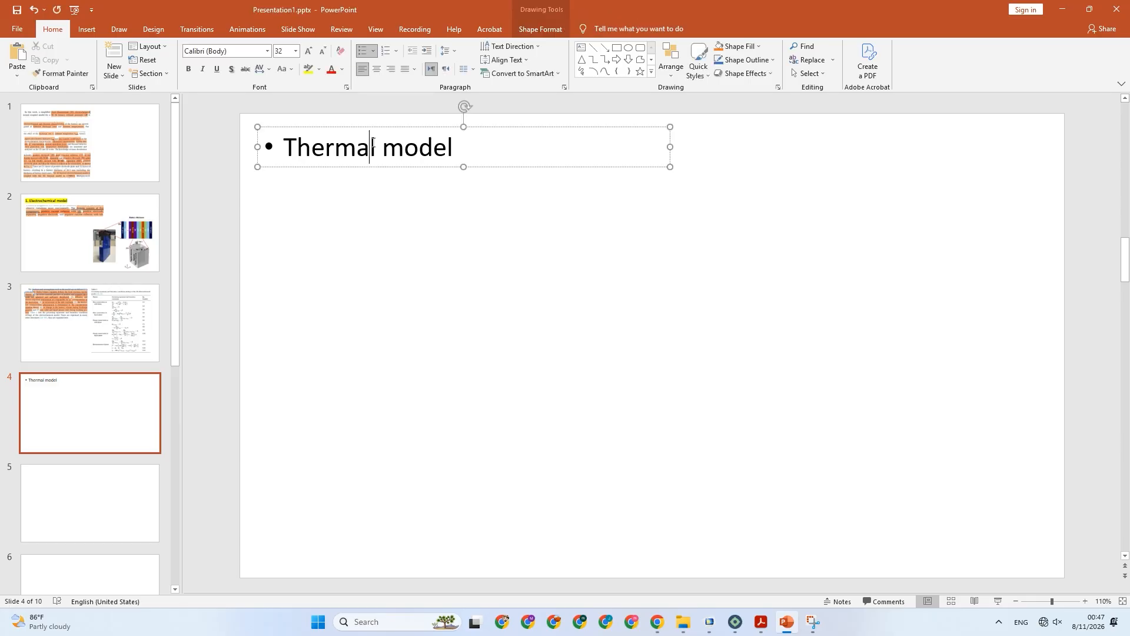
pyautogui.tripleClick(372, 142)
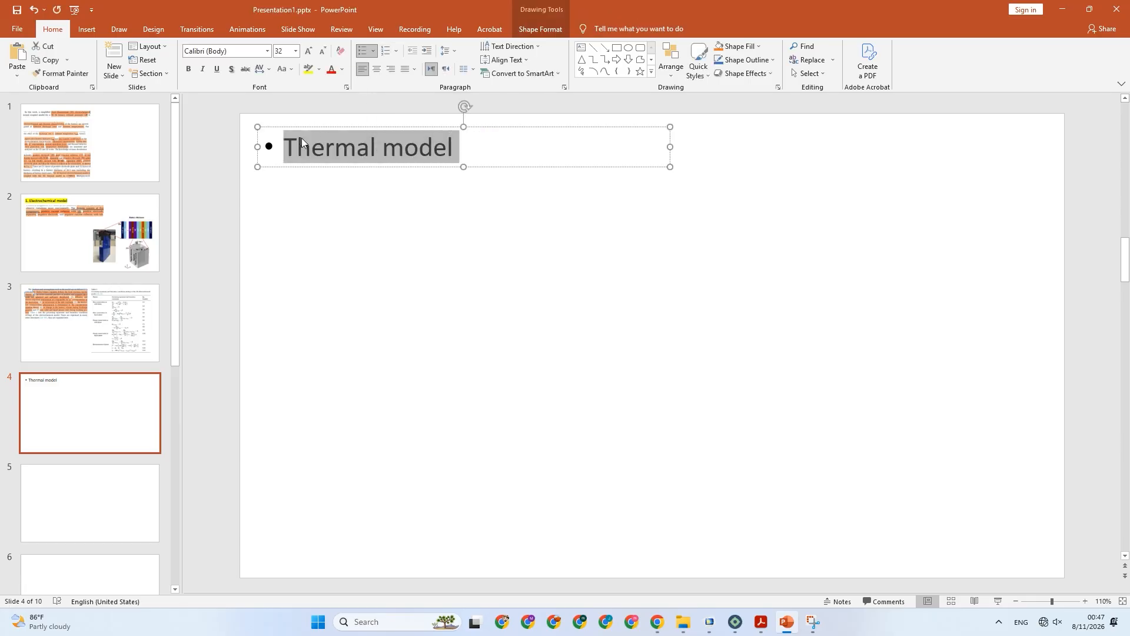
pyautogui.click(286, 147)
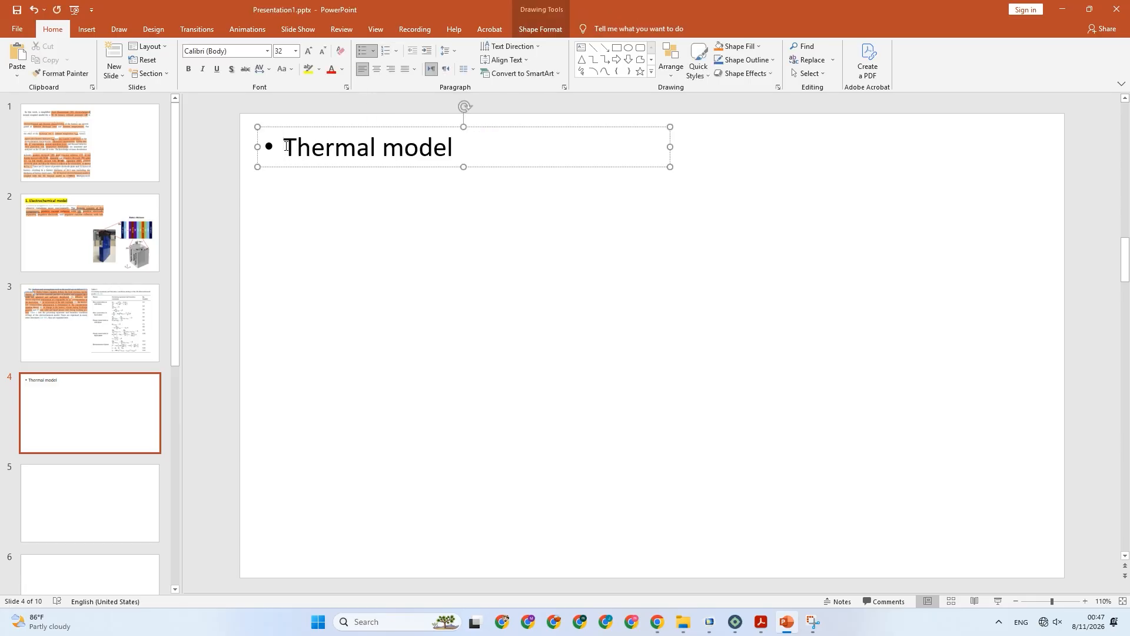
pyautogui.moveTo(283, 145); pyautogui.dragTo(269, 145)
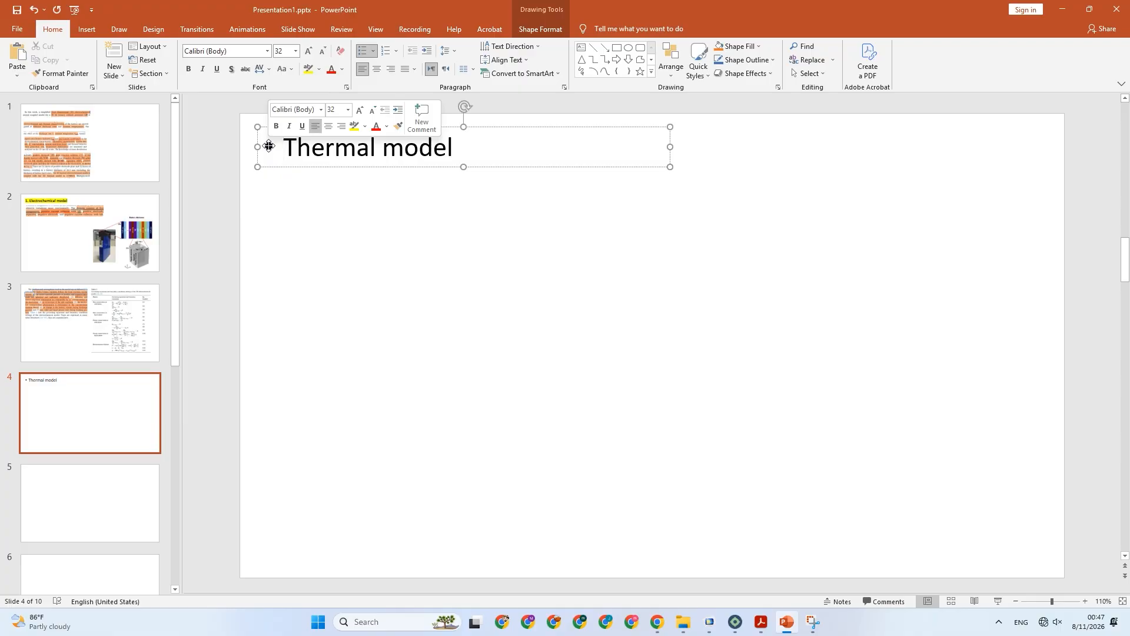
pyautogui.write('2.')
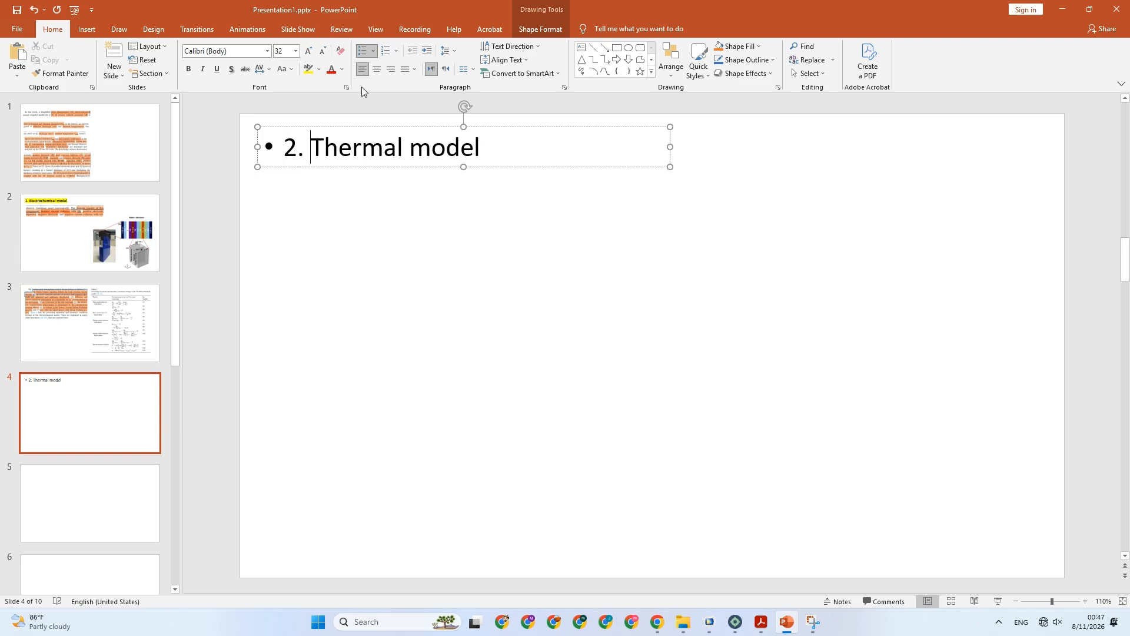
pyautogui.click(363, 54)
# Highlight the whole "2. Thermal model" heading in yellow.
pyautogui.tripleClick(327, 144)
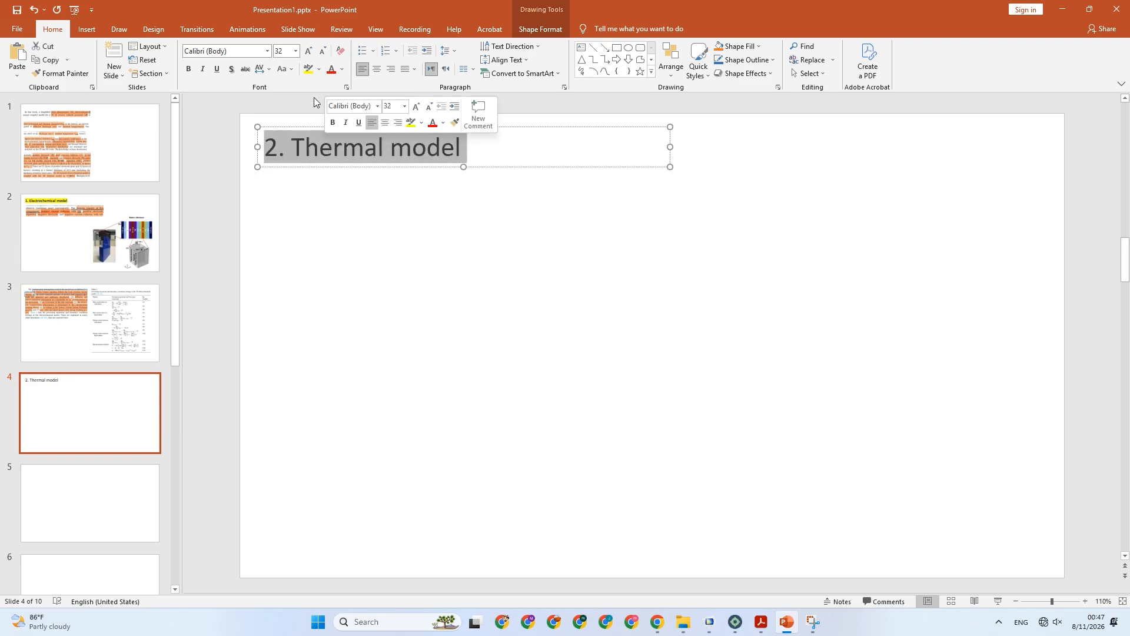
pyautogui.click(308, 69)
pyautogui.click(373, 240)
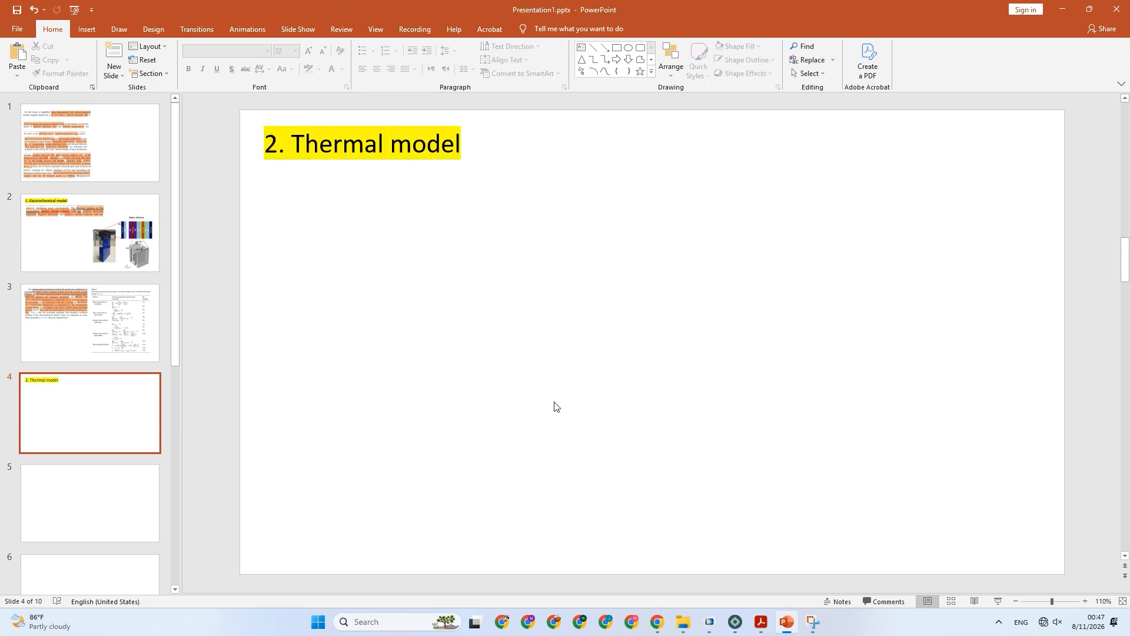
# Return to the PDF in Acrobat and highlight "3D thermal model" and "heat transfer module" in section 2.1.2.
pyautogui.click(761, 622)
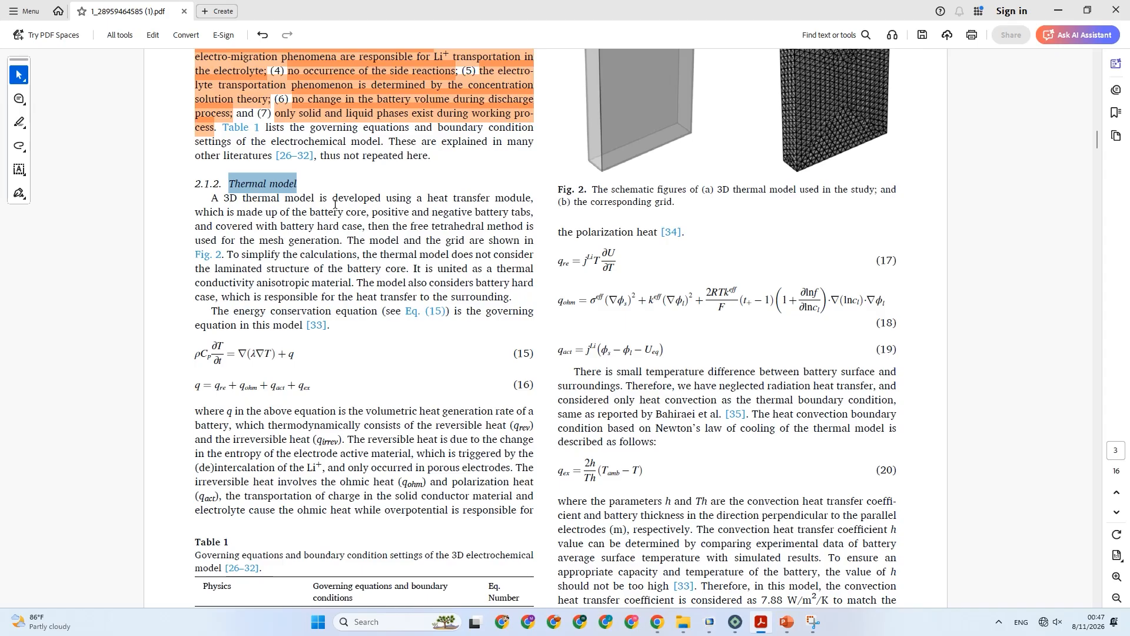
pyautogui.moveTo(225, 197); pyautogui.dragTo(315, 200)
pyautogui.click(348, 224)
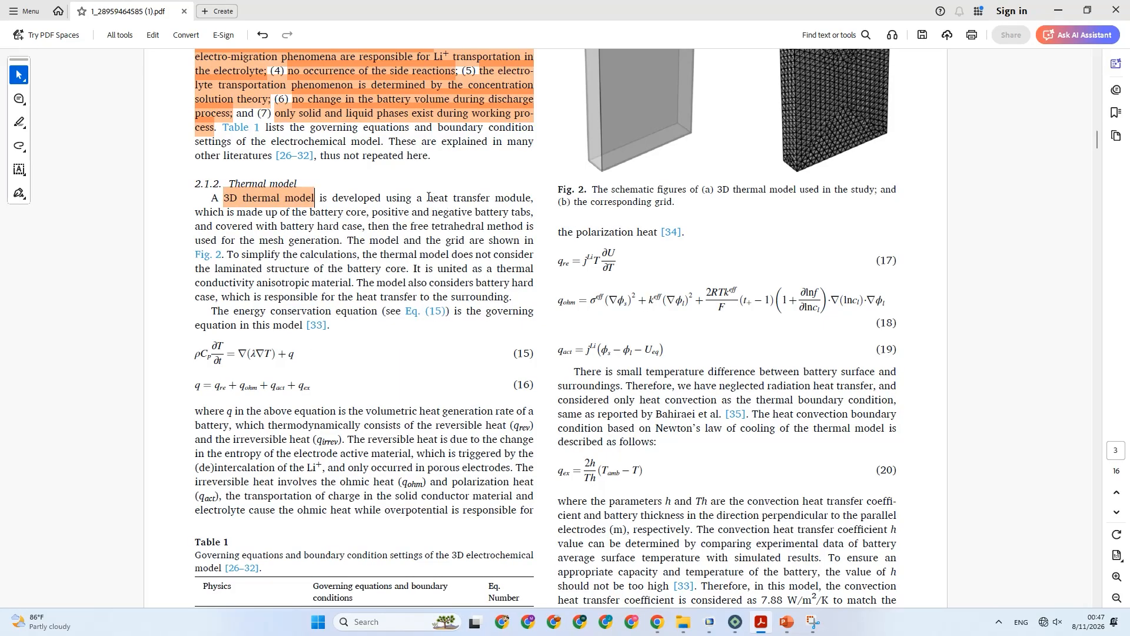
pyautogui.moveTo(428, 197); pyautogui.dragTo(532, 200)
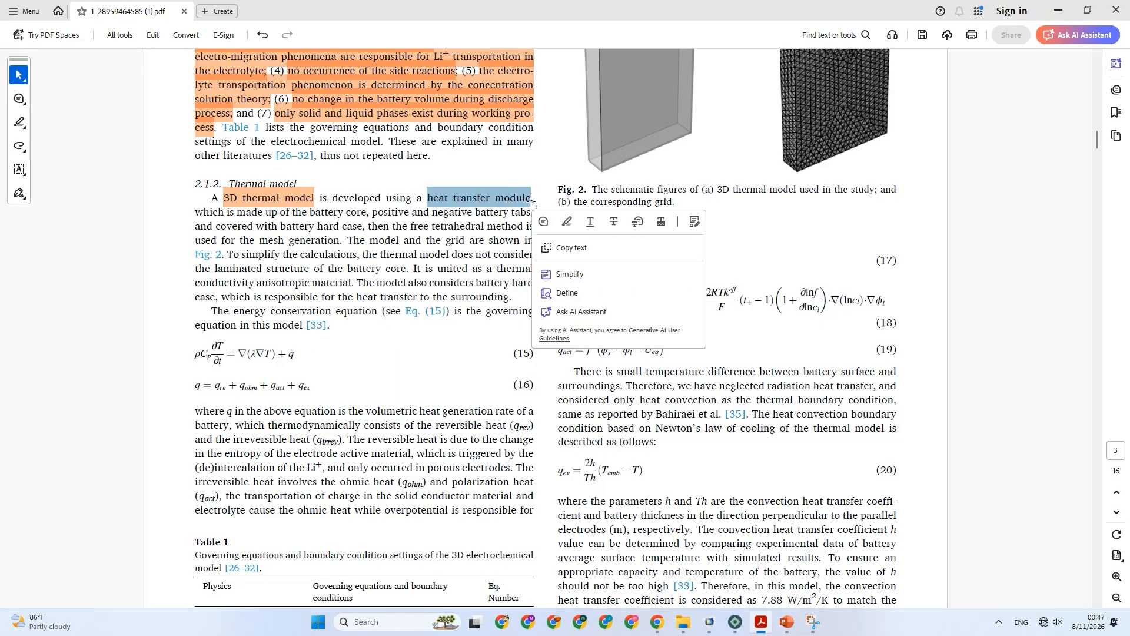
pyautogui.click(545, 221)
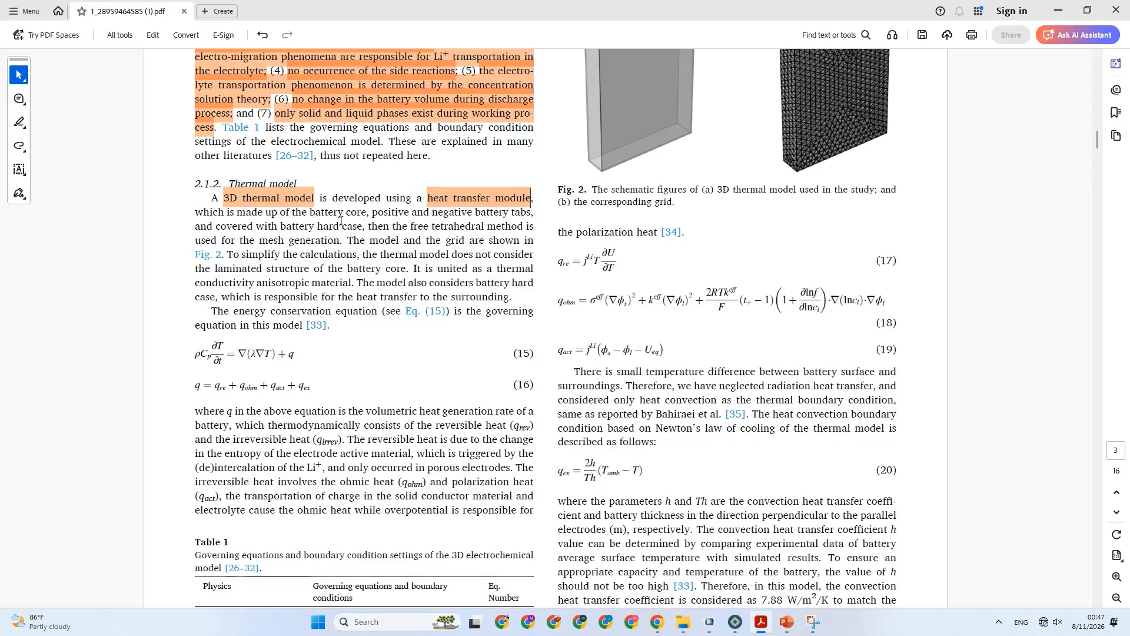
# Highlight the phrases "the battery core", "positive and negative battery tabs" and "covered with battery hard case" in section 2.1.2.
pyautogui.moveTo(294, 213); pyautogui.dragTo(367, 216)
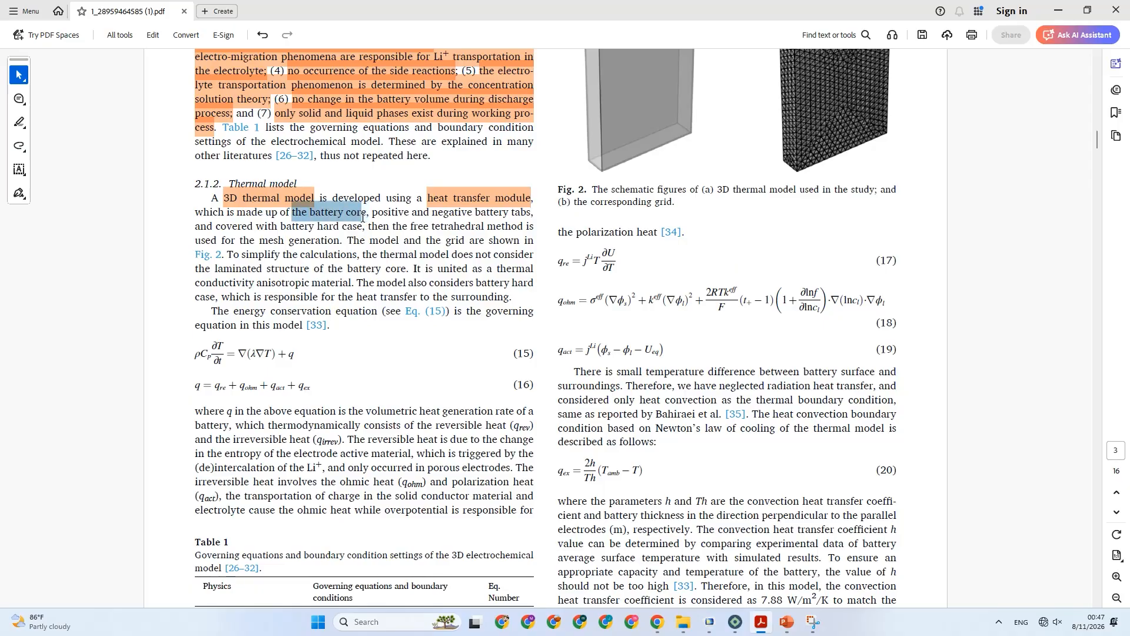
pyautogui.click(399, 237)
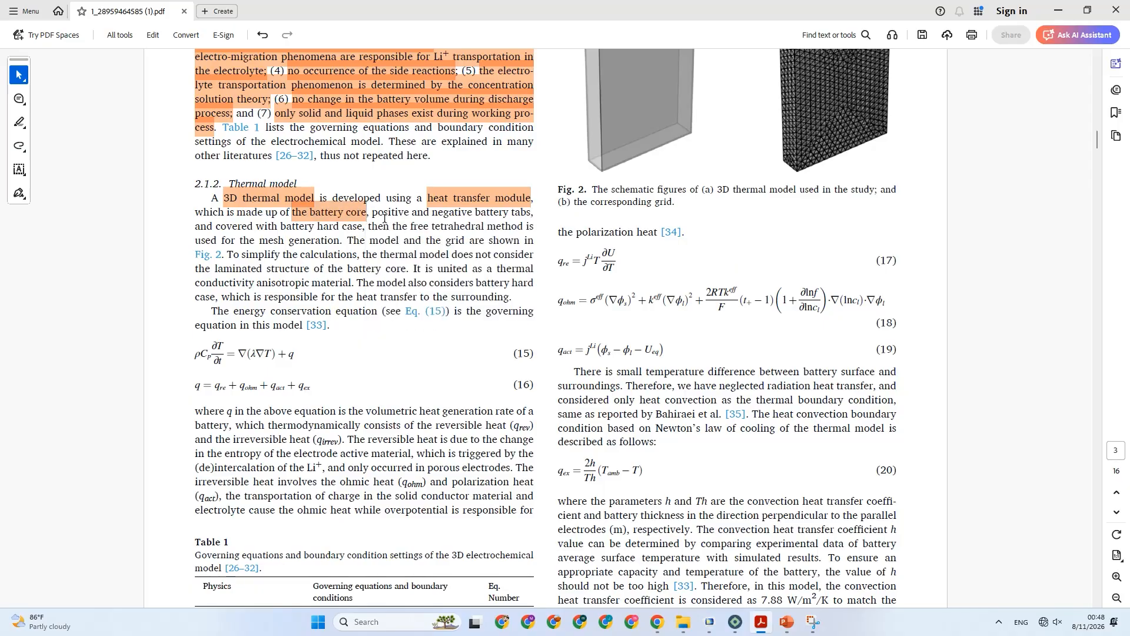
pyautogui.moveTo(372, 213); pyautogui.dragTo(526, 214)
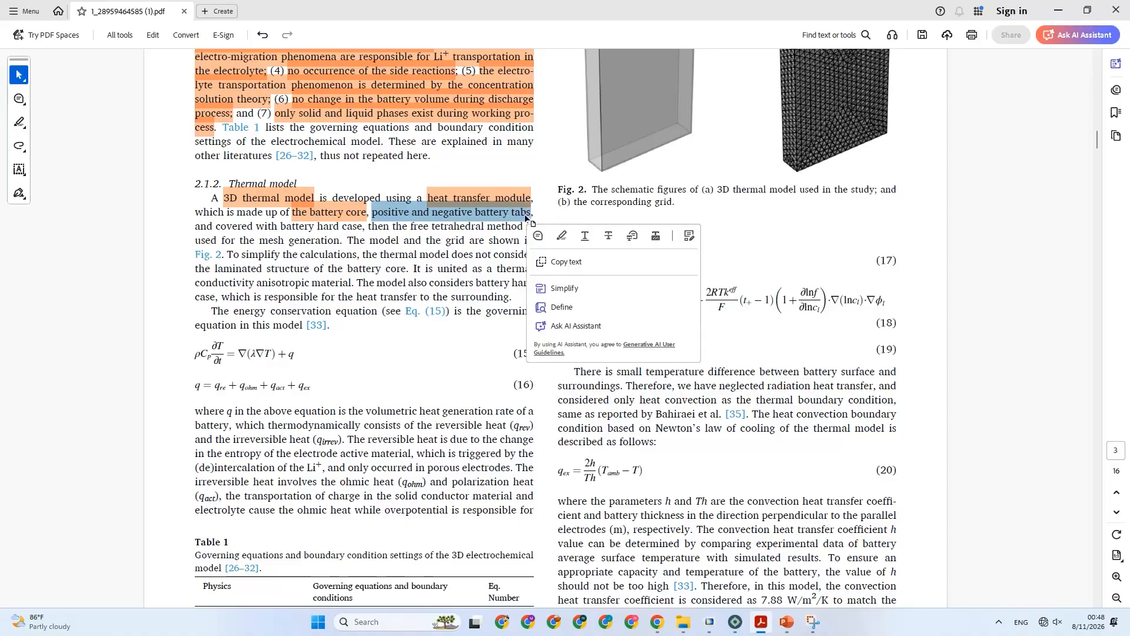
pyautogui.click(559, 237)
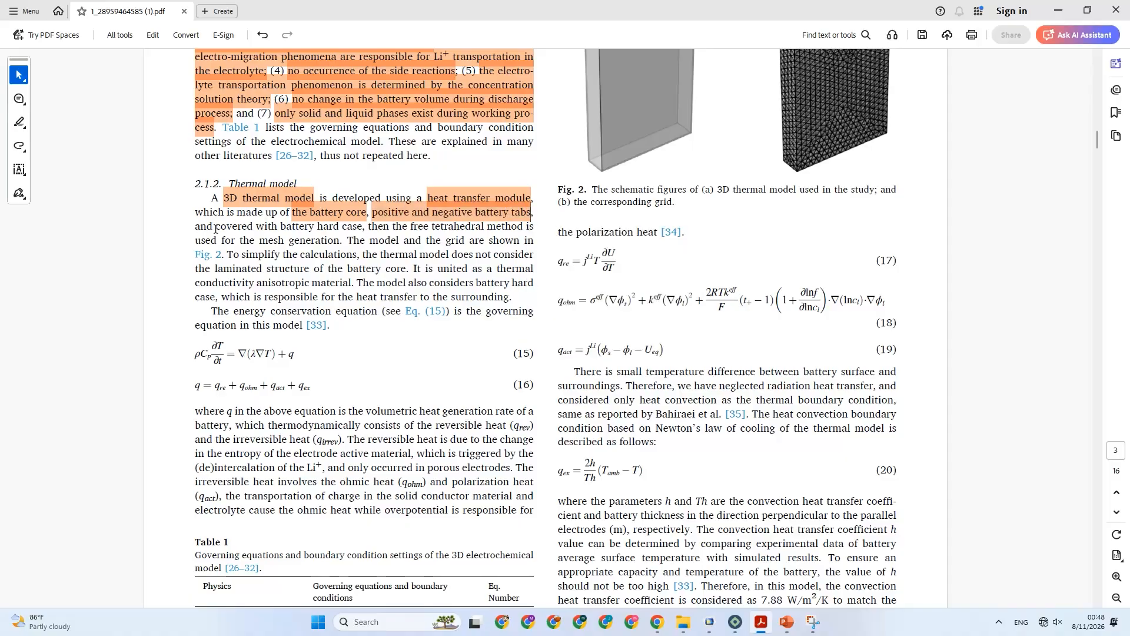
pyautogui.moveTo(215, 227); pyautogui.dragTo(356, 224)
pyautogui.click(387, 247)
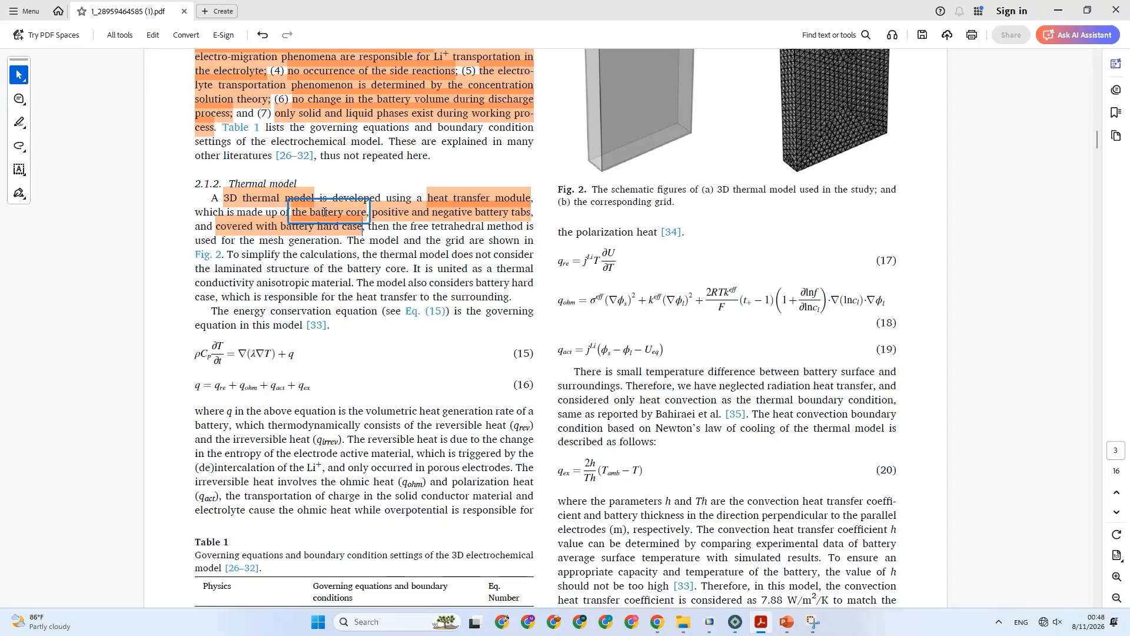
# Examine the 3D thermal model and grid in Fig. 2 and compare them with the battery schematics in Fig. 1.
pyautogui.click(323, 230)
pyautogui.scroll(3, 589, 268)
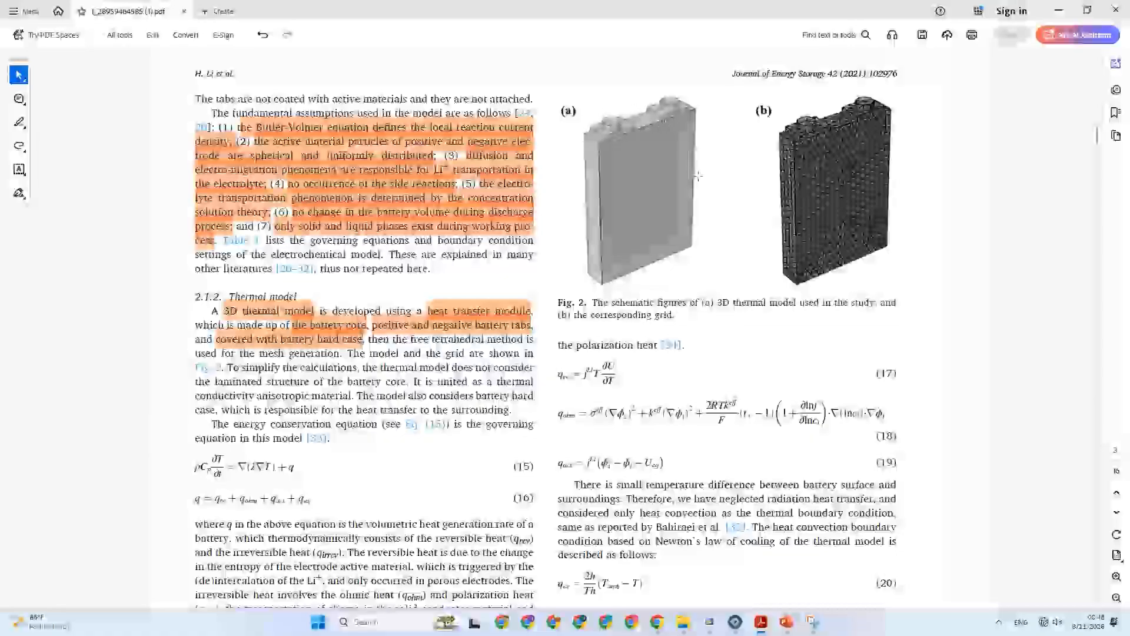
pyautogui.scroll(5, 697, 175)
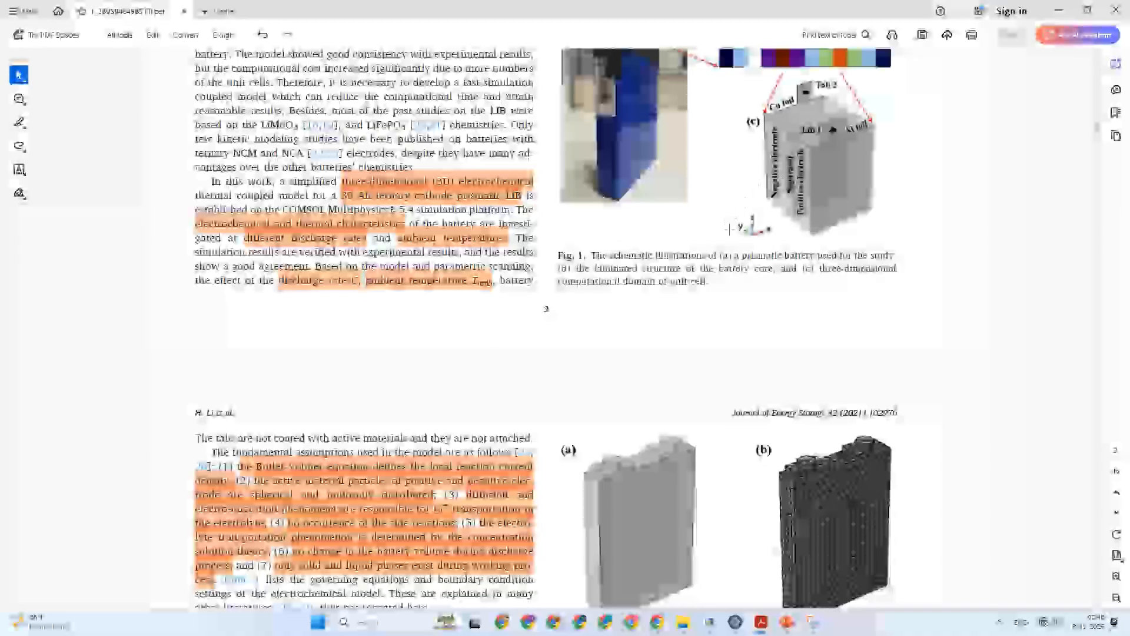
pyautogui.scroll(-5, 732, 235)
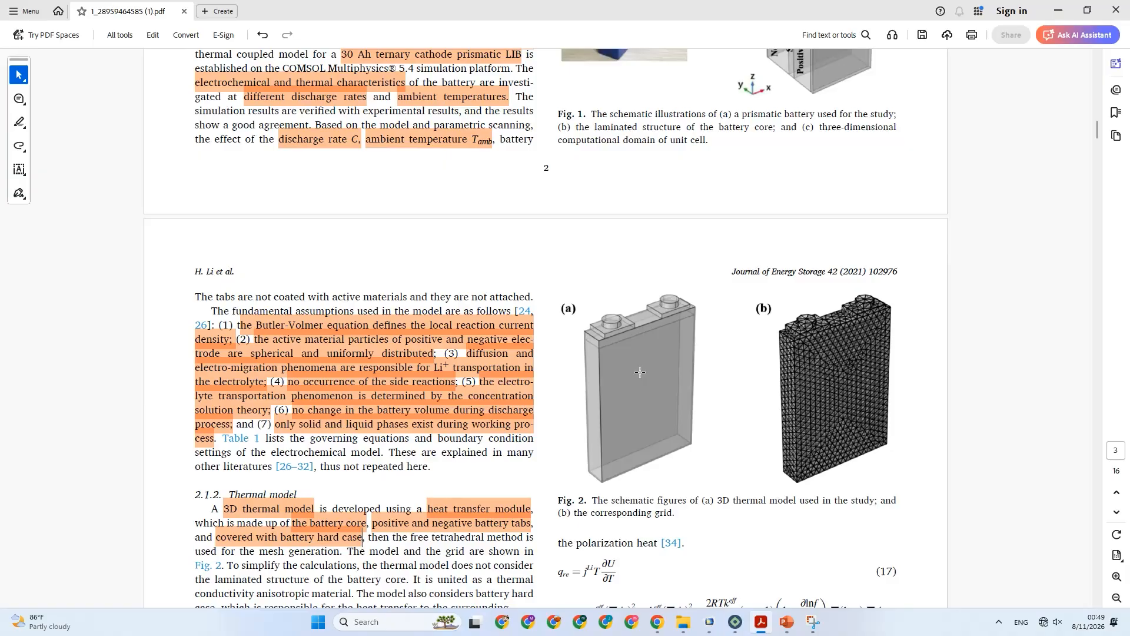
pyautogui.scroll(-3, 640, 372)
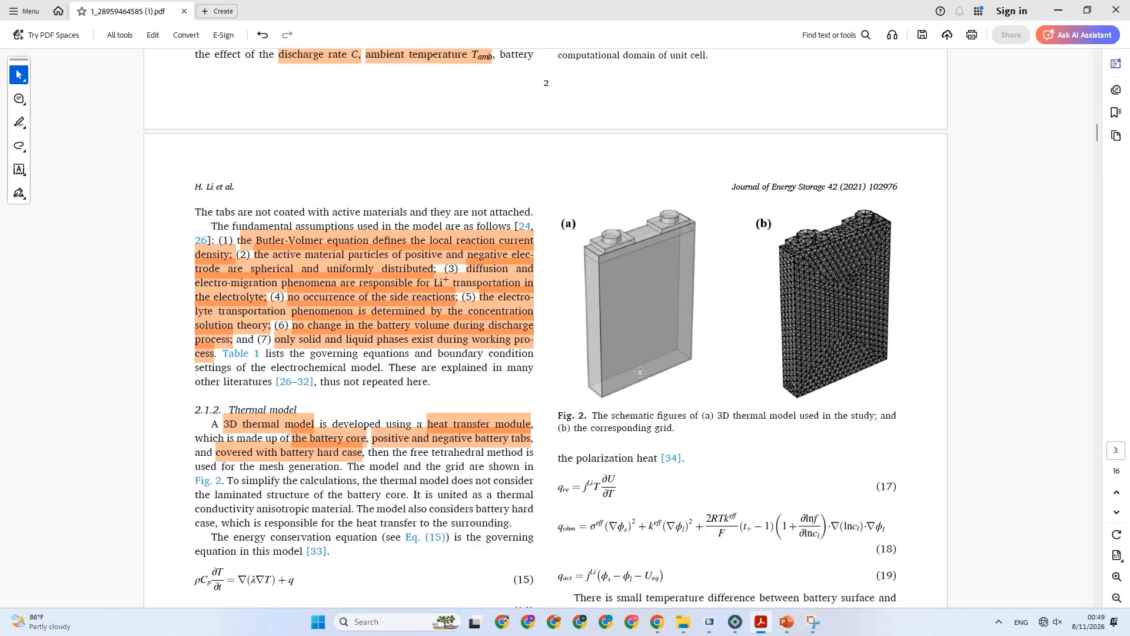
pyautogui.scroll(-1, 640, 370)
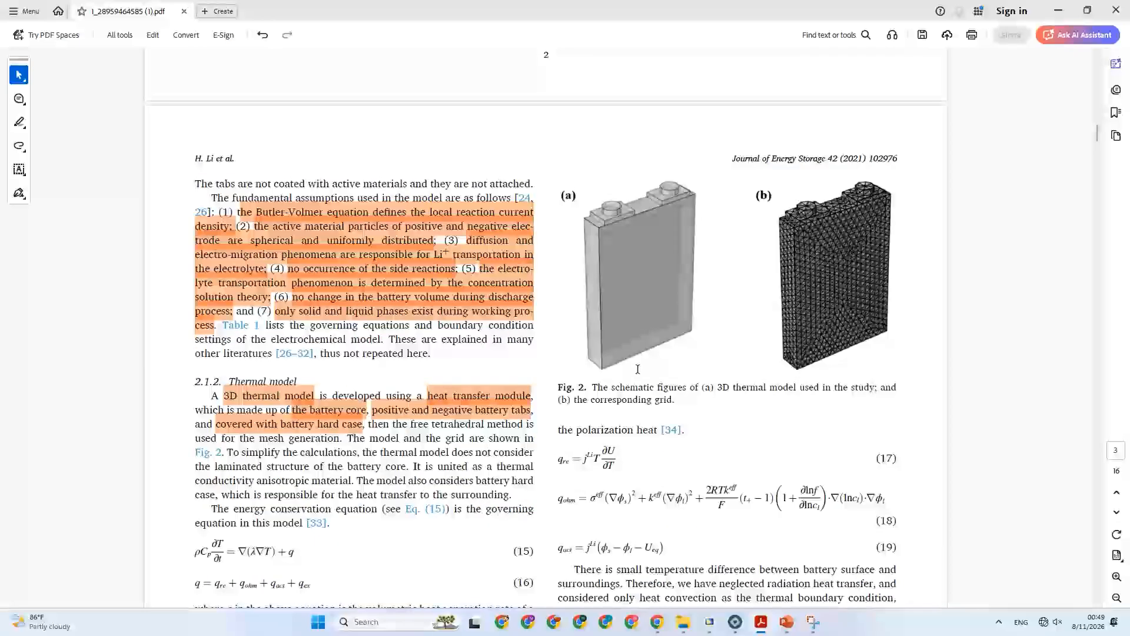
pyautogui.scroll(-6, 636, 372)
pyautogui.scroll(-2, 635, 372)
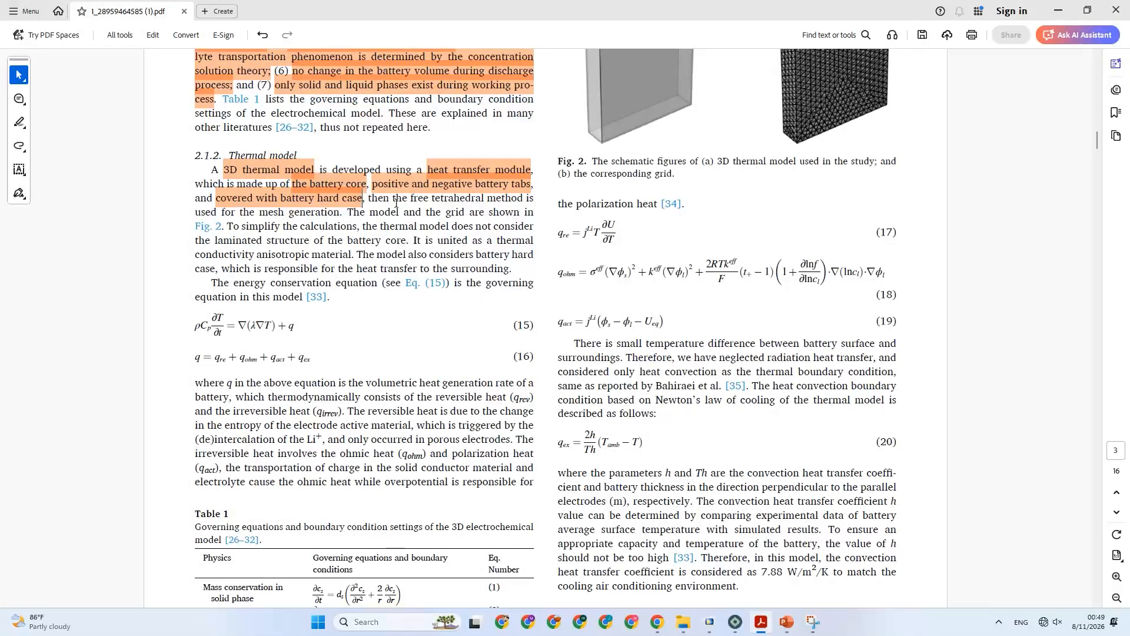
# Highlight "free tetrahedral method is used for the mesh generation" and "united as a thermal conductivity anisotropic material" in section 2.1.2.
pyautogui.moveTo(411, 199); pyautogui.dragTo(339, 210)
pyautogui.click(376, 236)
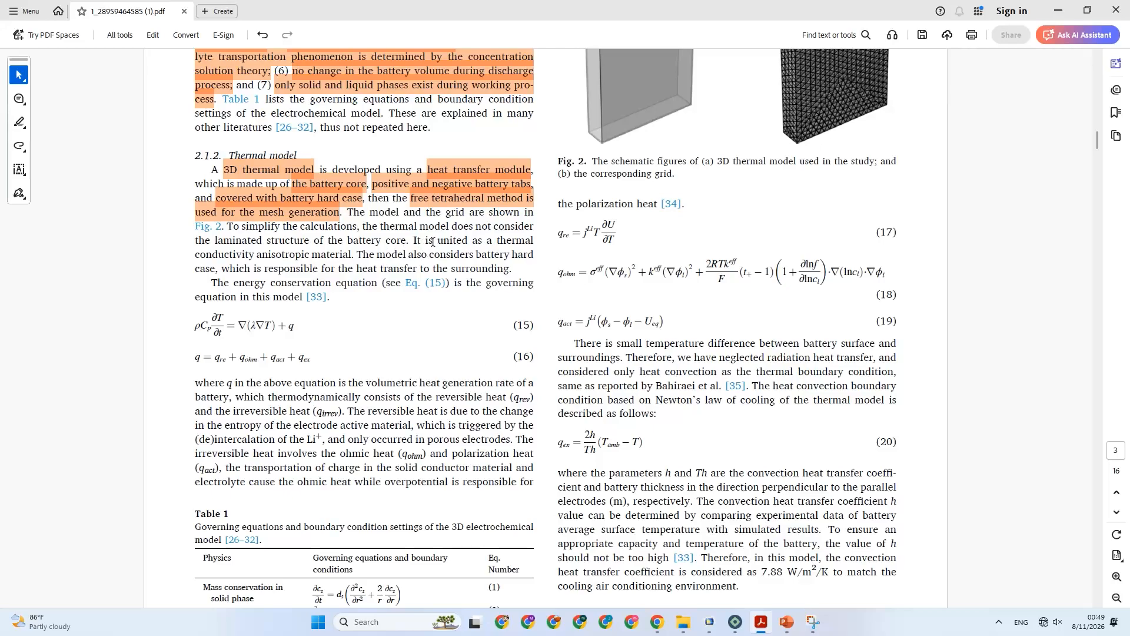
pyautogui.moveTo(437, 242); pyautogui.dragTo(353, 255)
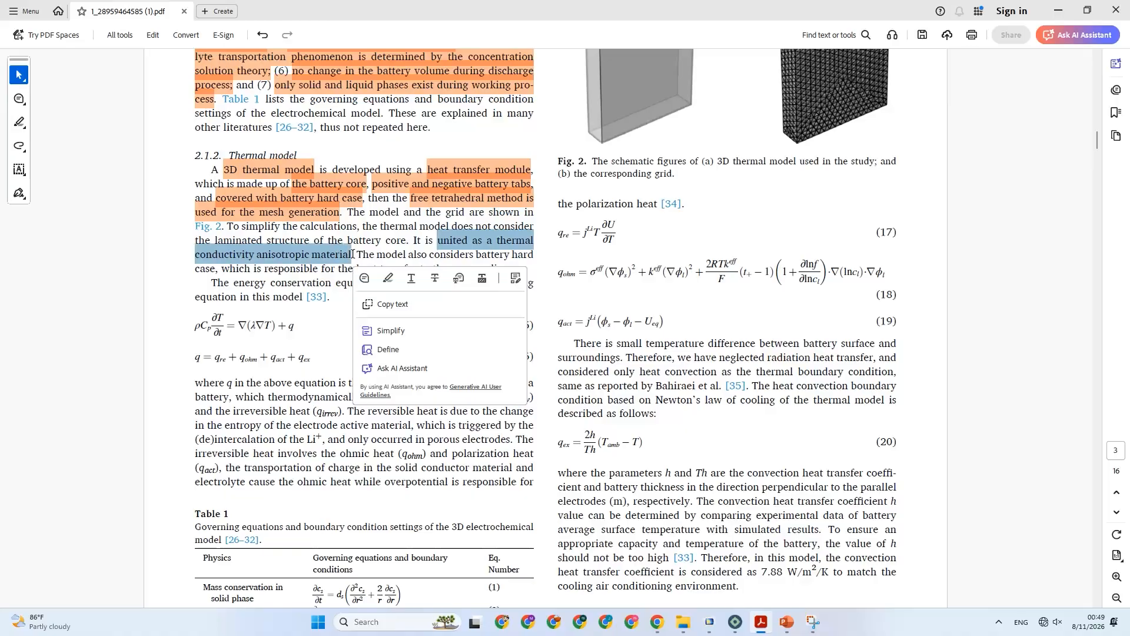
pyautogui.click(394, 279)
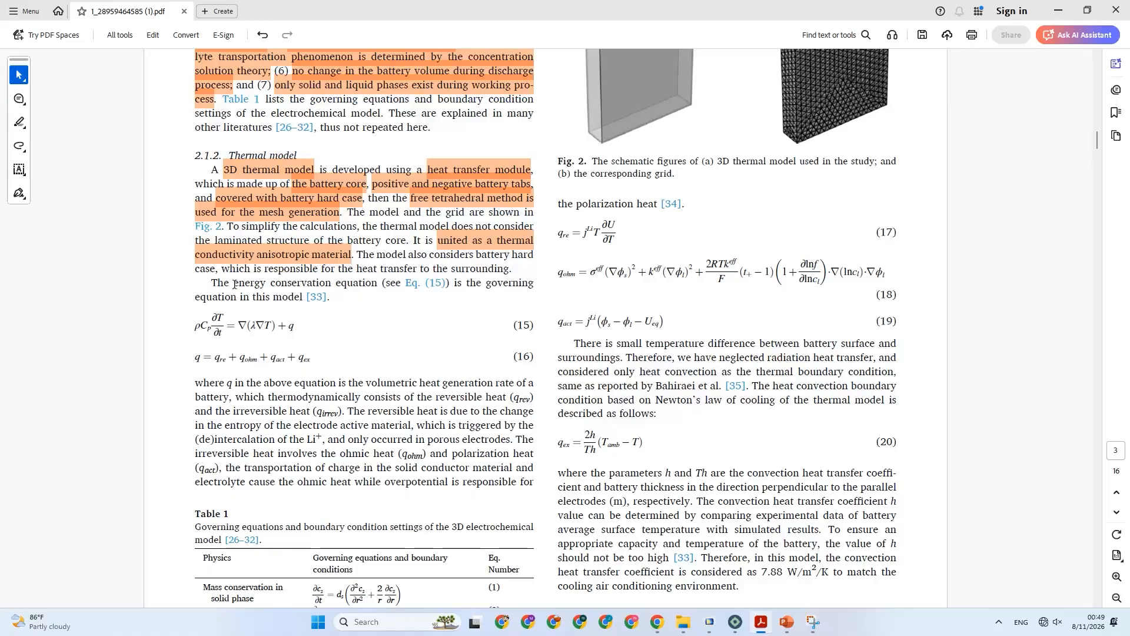
# Highlight "considers battery hard case" and "heat transfer to the surrounding" in the last sentence of the first thermal model paragraph.
pyautogui.moveTo(429, 257); pyautogui.dragTo(222, 271)
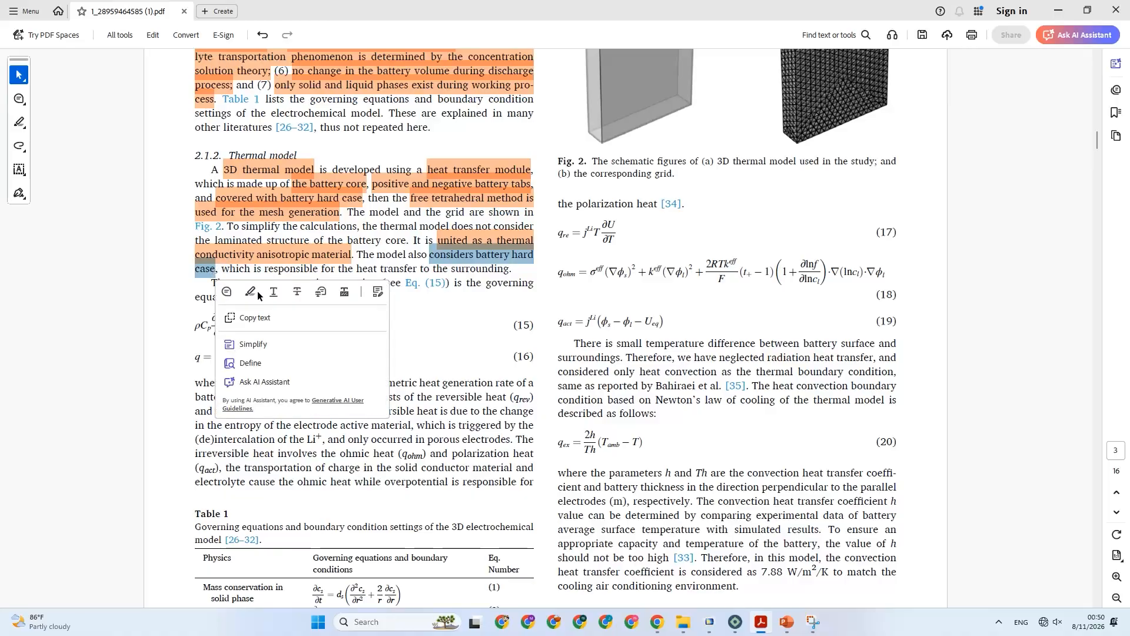
pyautogui.moveTo(358, 271); pyautogui.dragTo(510, 271)
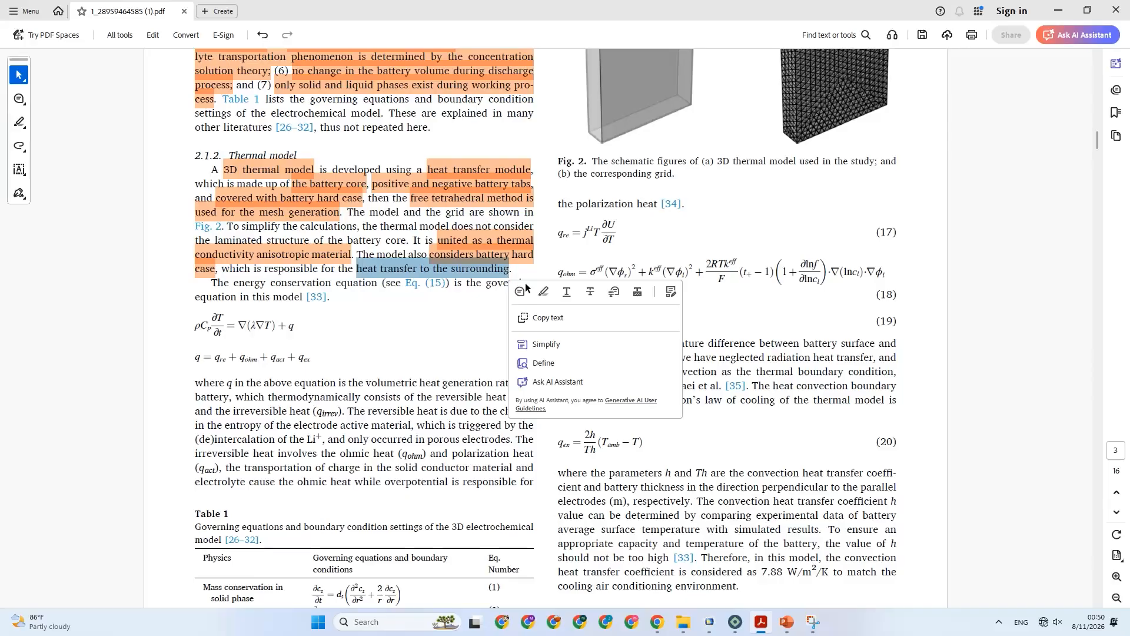
pyautogui.click(545, 292)
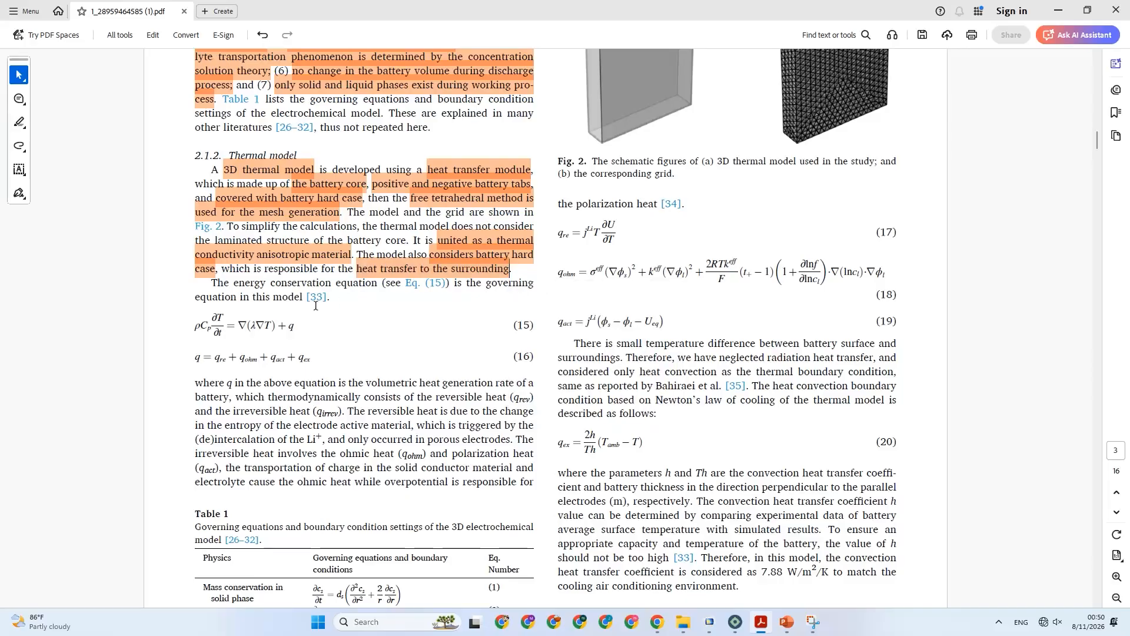
# Highlight "volumetric heat generation rate" in the paragraph below Eq. (16) of section 2.1.2.
pyautogui.scroll(-1, 316, 311)
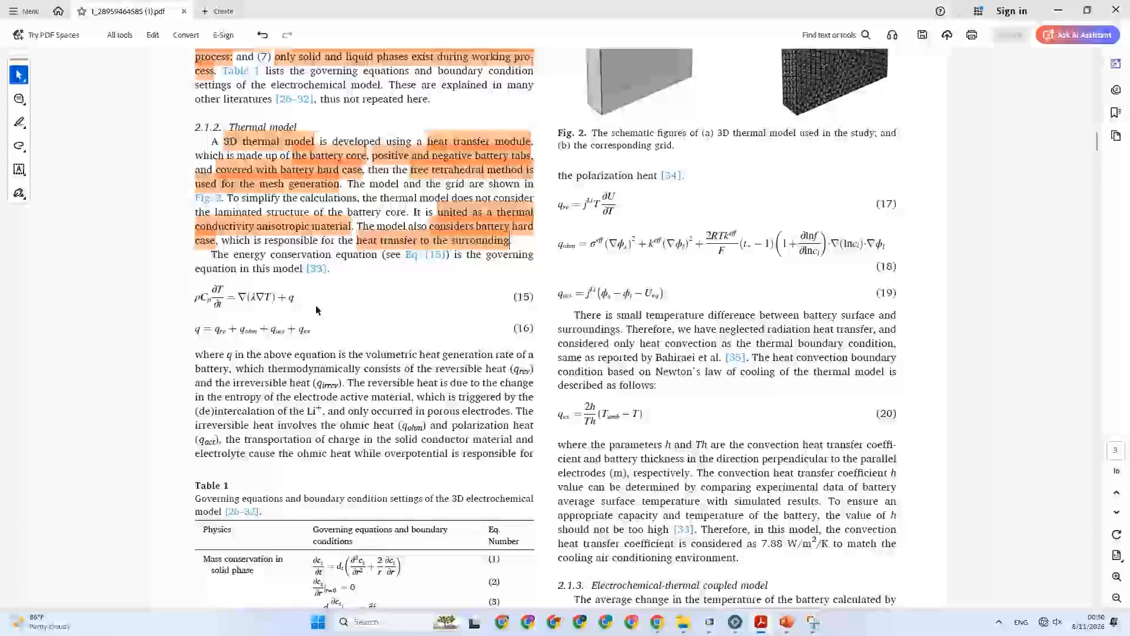
pyautogui.scroll(-1, 316, 310)
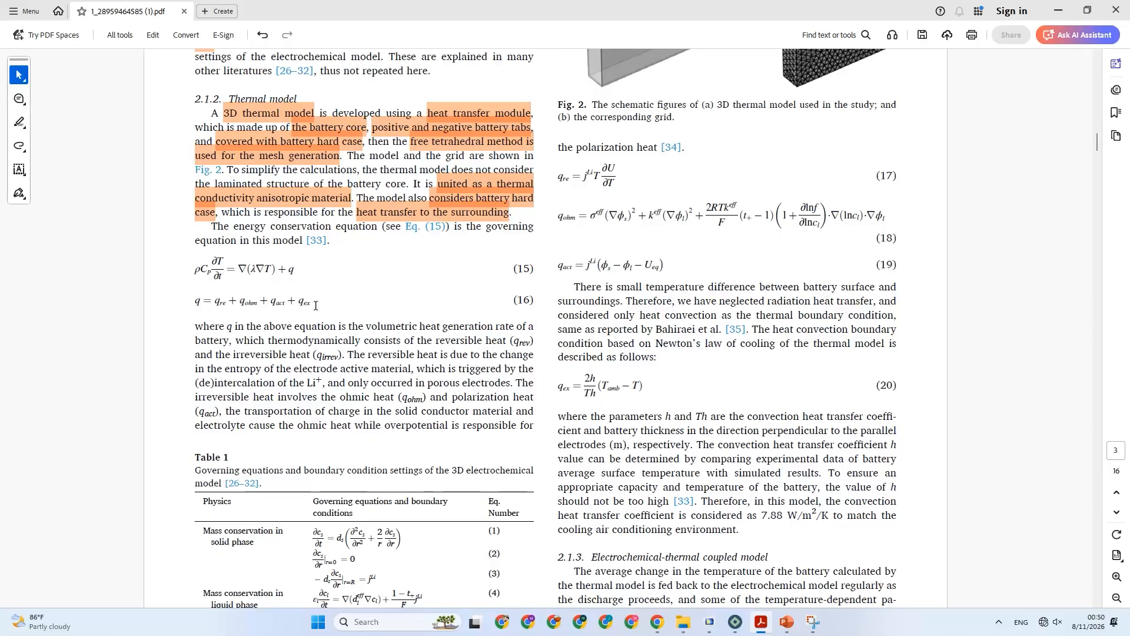
pyautogui.scroll(-1, 160, 293)
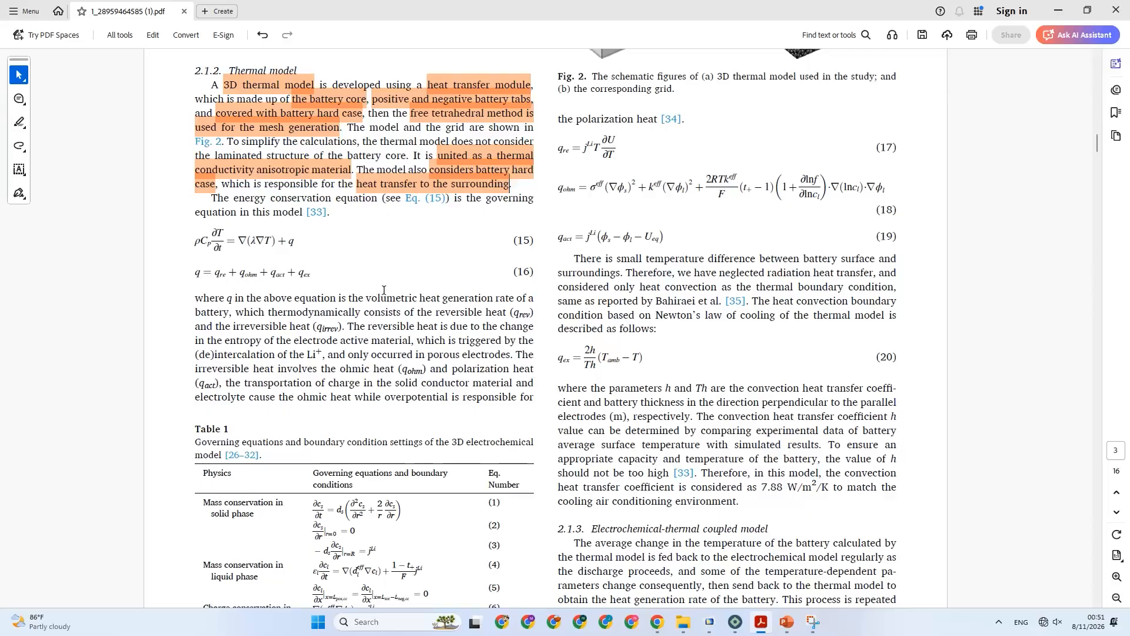
pyautogui.moveTo(377, 298); pyautogui.dragTo(499, 306)
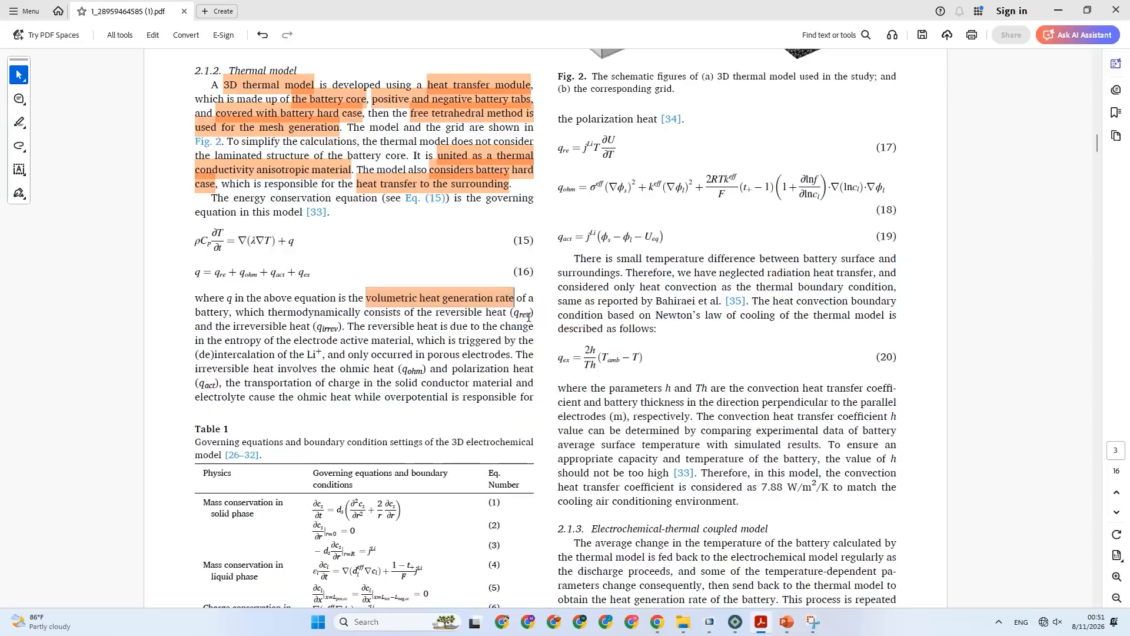
pyautogui.click(533, 321)
# Highlight the heat source terms "reversible heat (qrev)" and "irreversible heat (qirrev)" in the paragraph below Eq. (16).
pyautogui.scroll(-1, 240, 287)
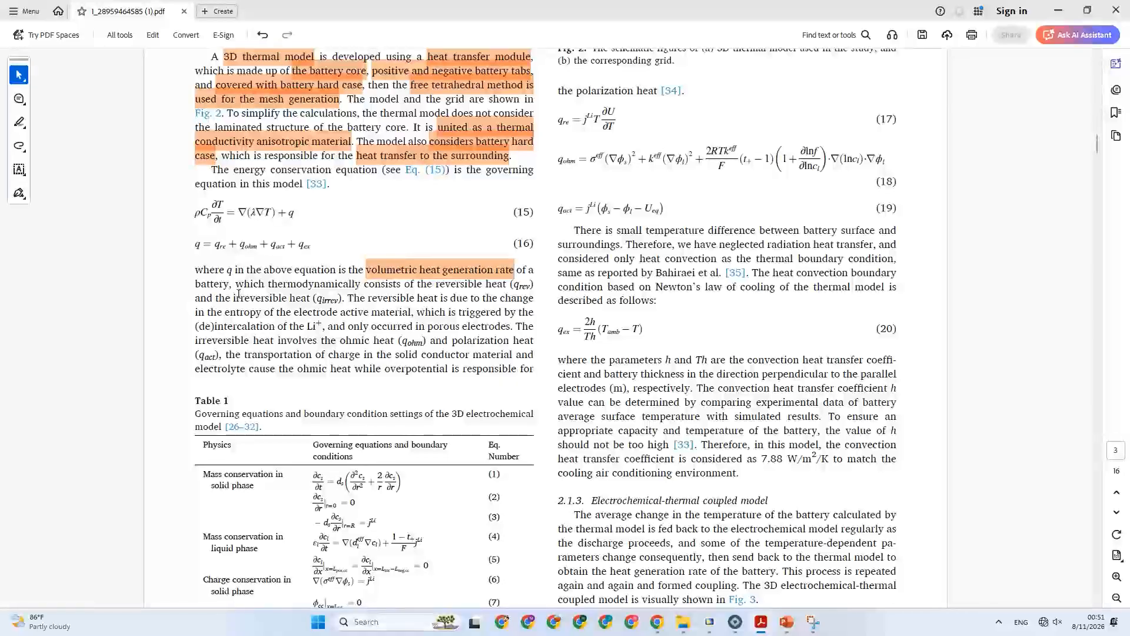
pyautogui.scroll(-1, 239, 282)
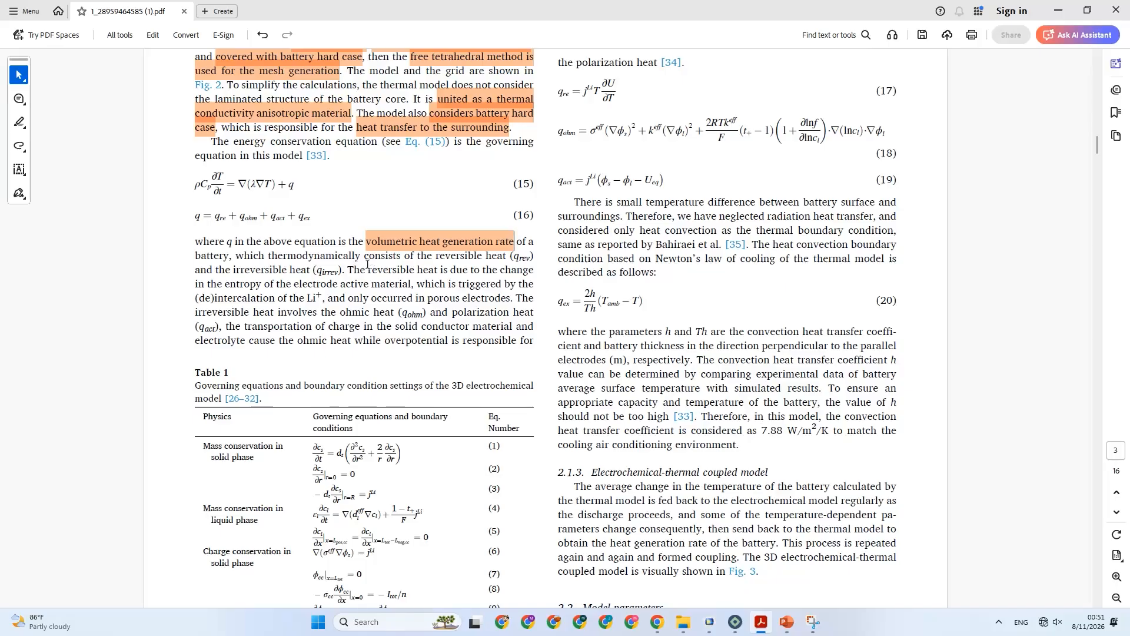
pyautogui.moveTo(437, 259); pyautogui.dragTo(534, 260)
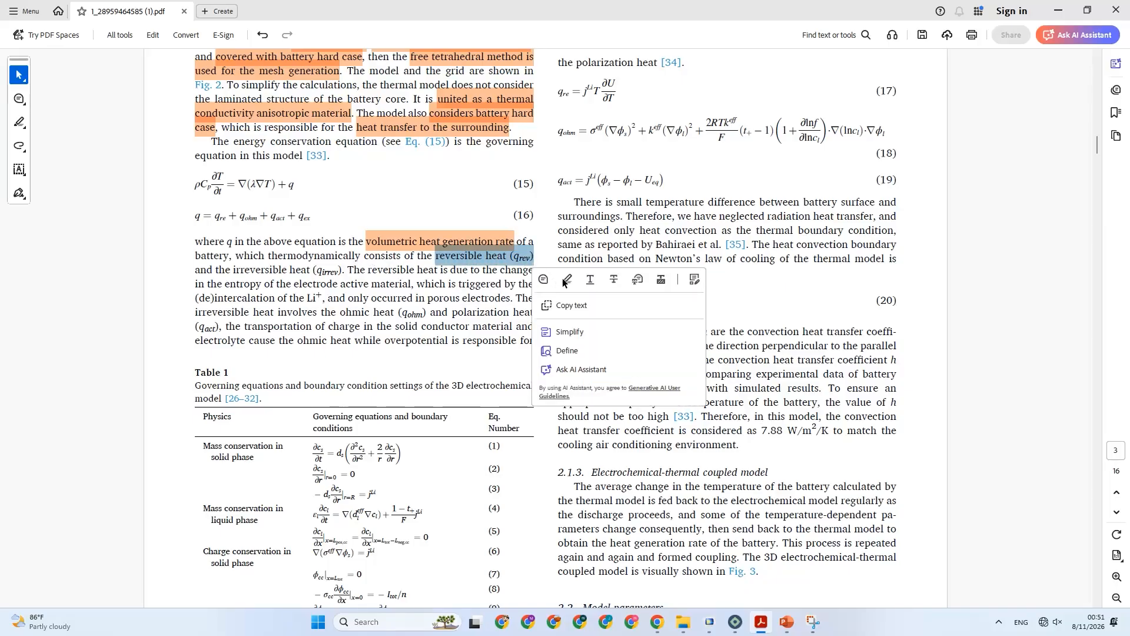
pyautogui.click(566, 280)
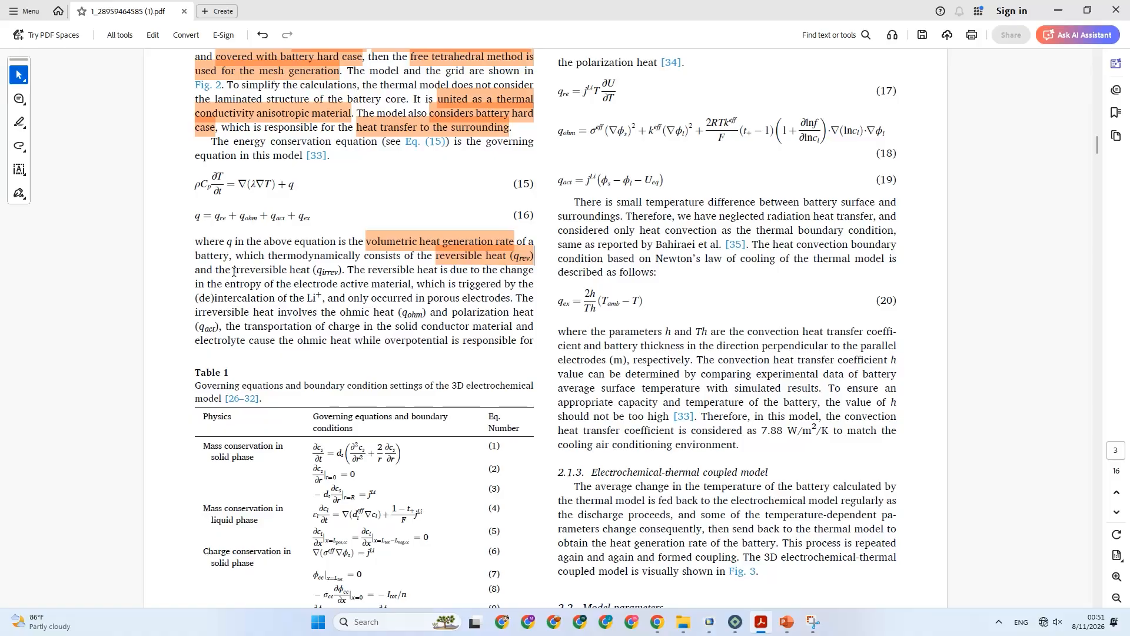
pyautogui.moveTo(234, 271); pyautogui.dragTo(342, 269)
pyautogui.click(366, 299)
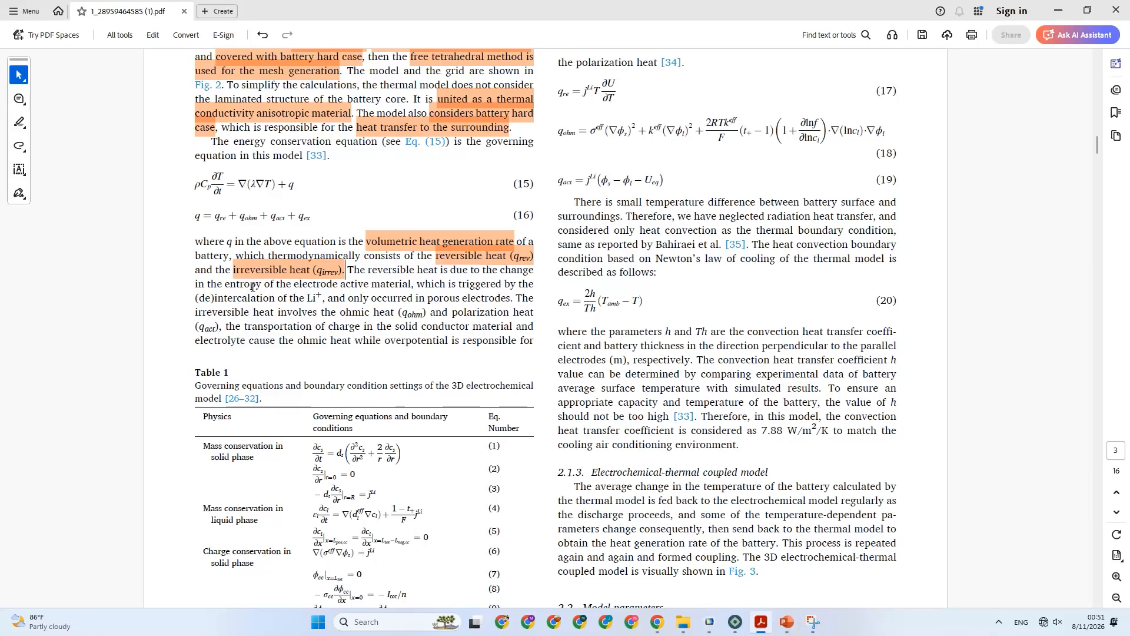
# Highlight "entropy of the electrode active material" and "porous electrodes" in the sentence explaining the reversible heat.
pyautogui.moveTo(226, 286); pyautogui.dragTo(411, 284)
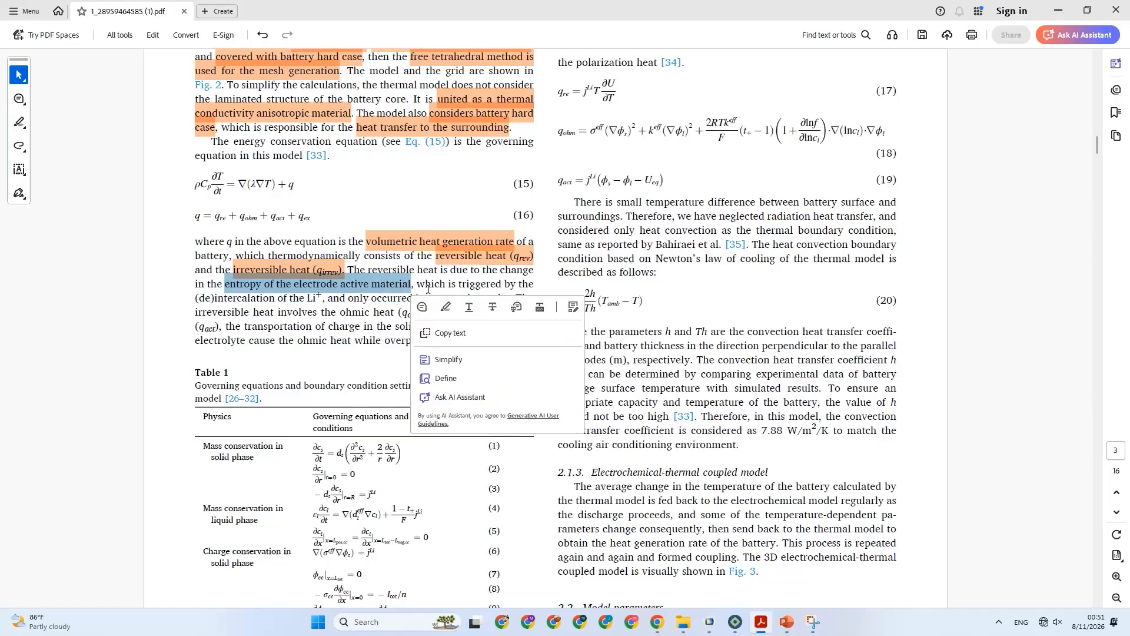
pyautogui.click(451, 309)
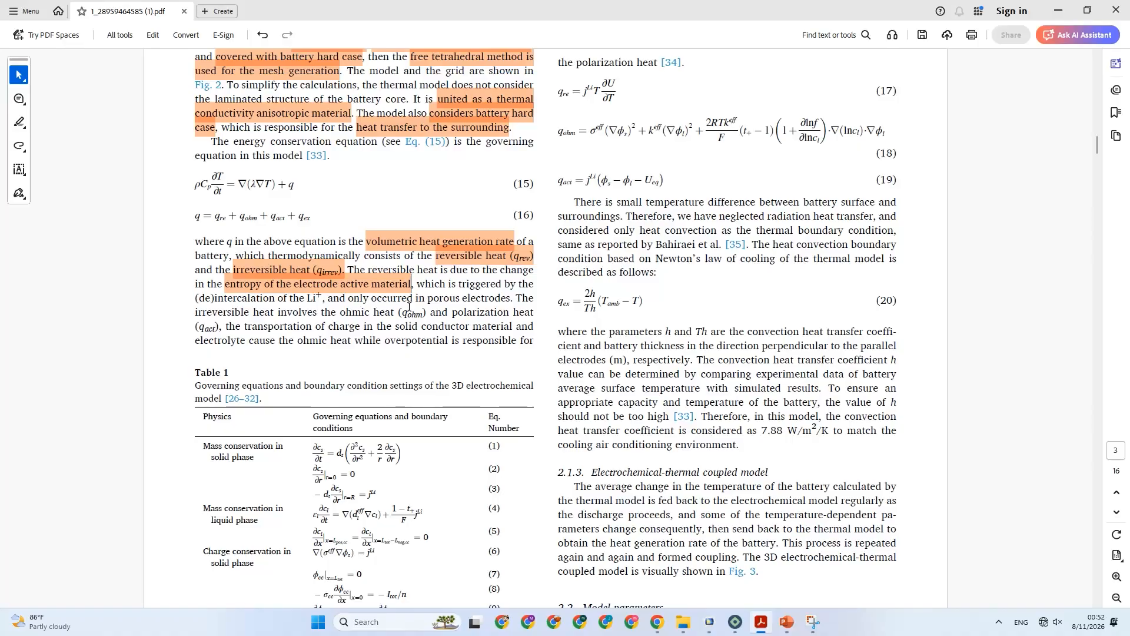
pyautogui.moveTo(429, 299); pyautogui.dragTo(511, 301)
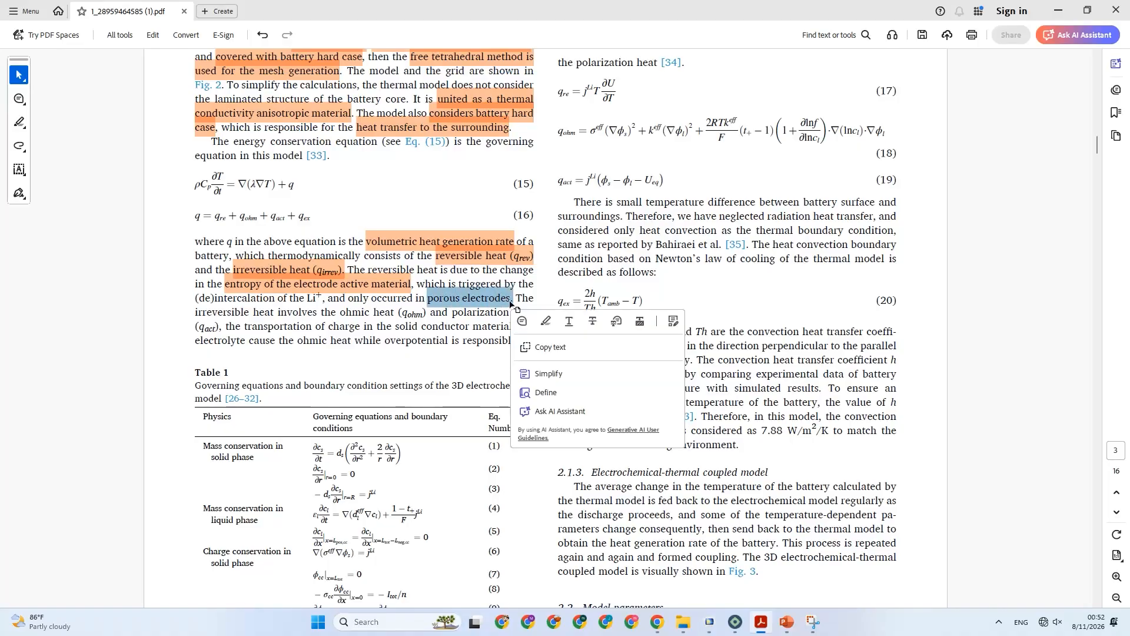
pyautogui.click(546, 321)
pyautogui.click(323, 275)
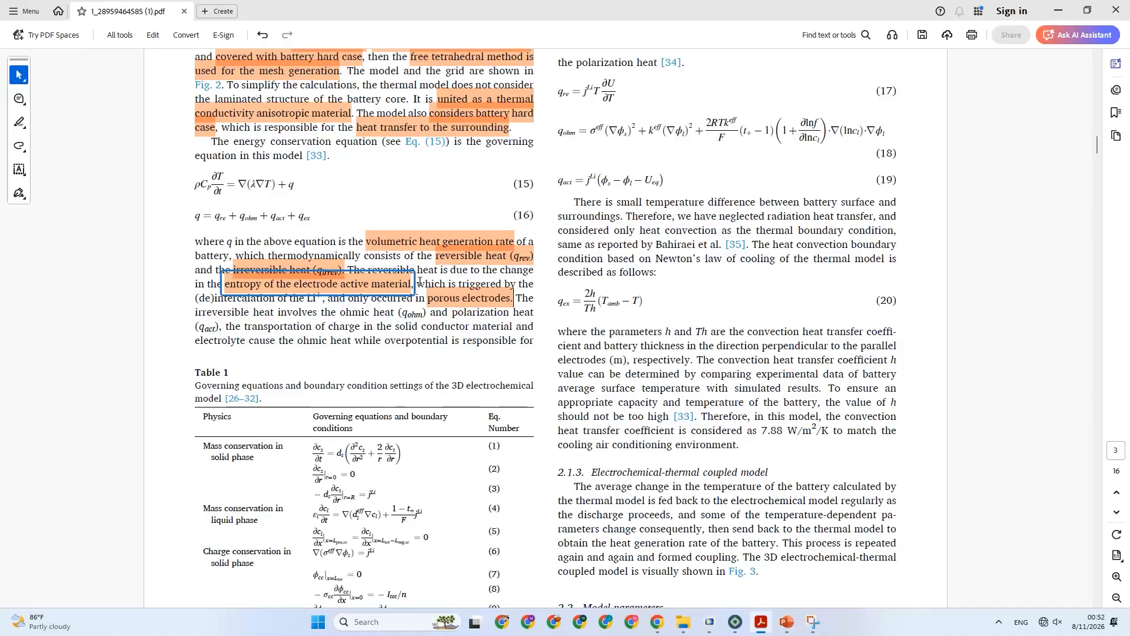
pyautogui.click(505, 265)
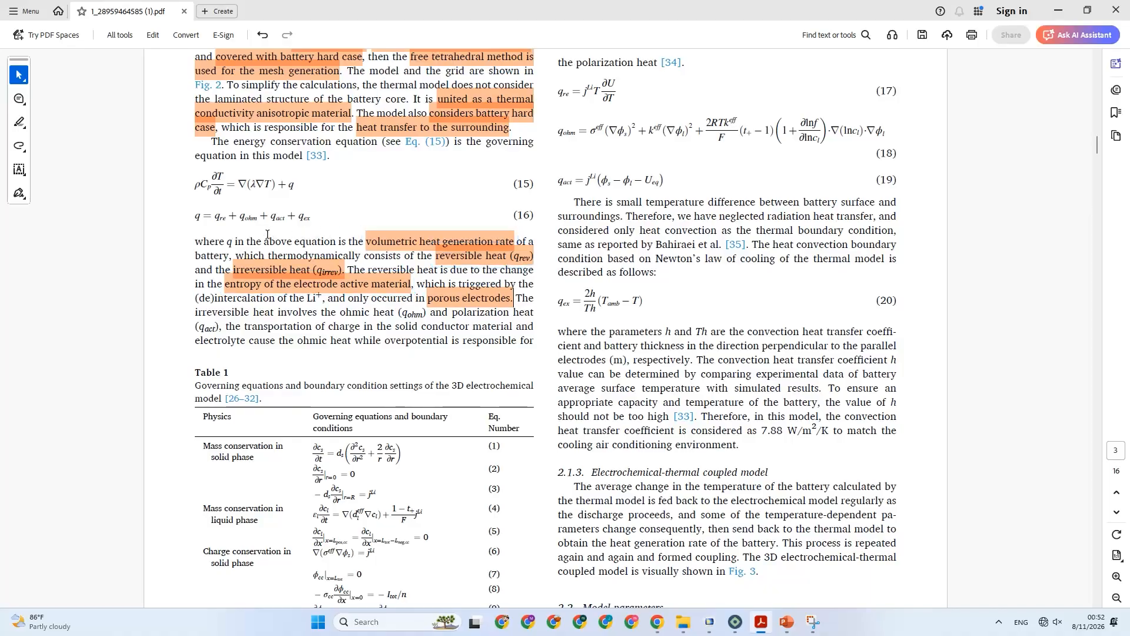
pyautogui.doubleClick(222, 218)
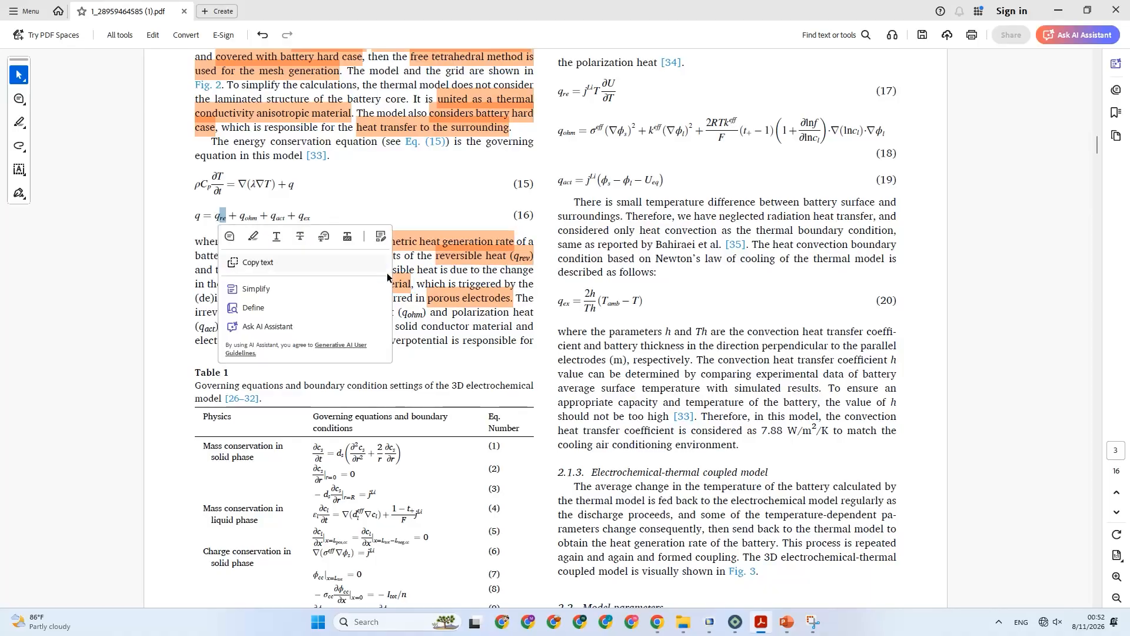
pyautogui.click(412, 331)
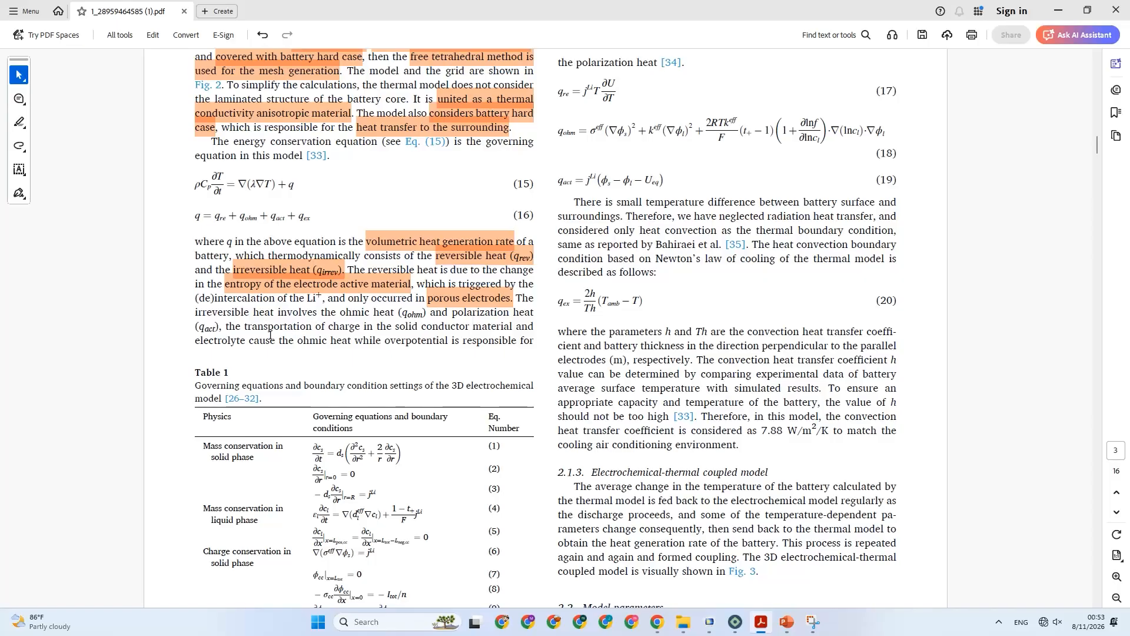
# Highlight "transportation of charge in the solid conductor" and "electrolyte cause the ohmic heat" in the irreversible heat sentence.
pyautogui.moveTo(245, 327); pyautogui.dragTo(469, 333)
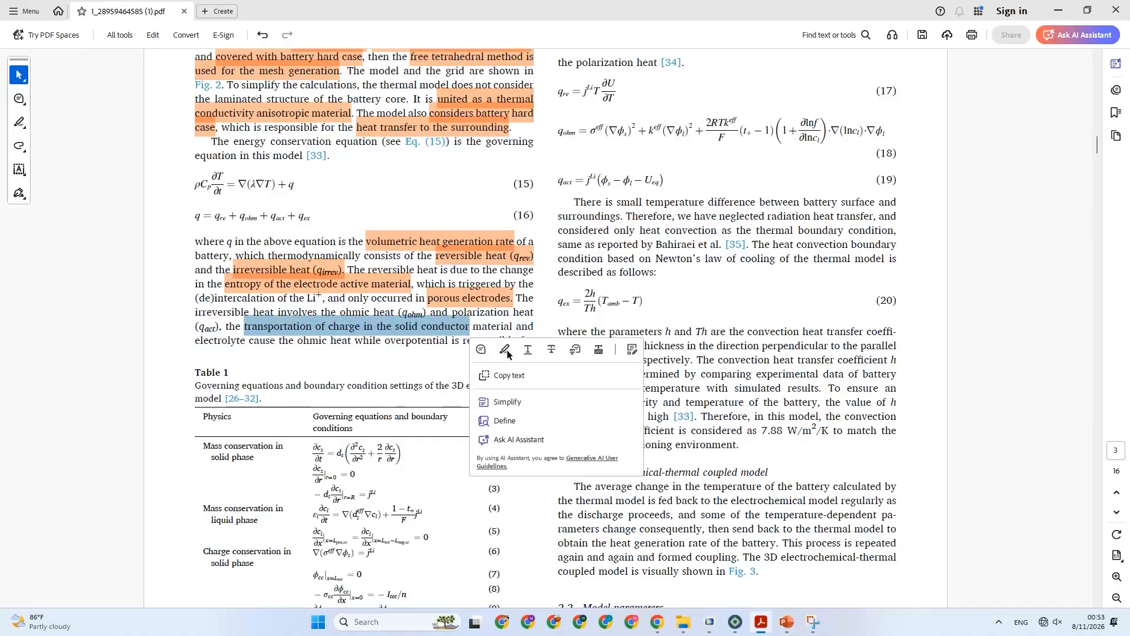
pyautogui.click(505, 353)
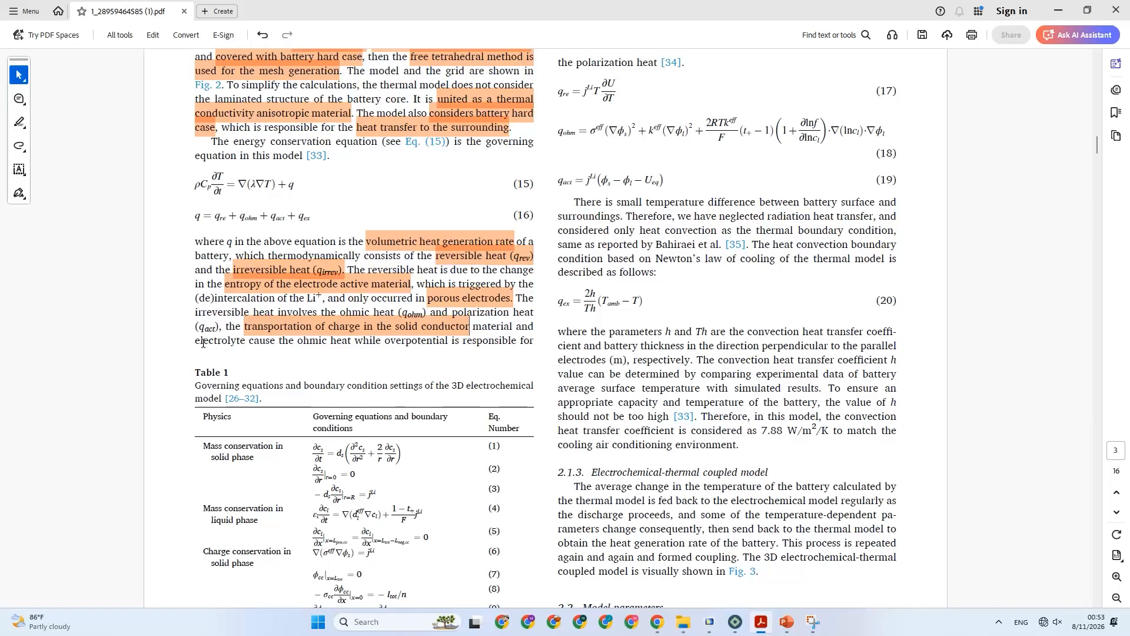
pyautogui.moveTo(198, 341); pyautogui.dragTo(354, 340)
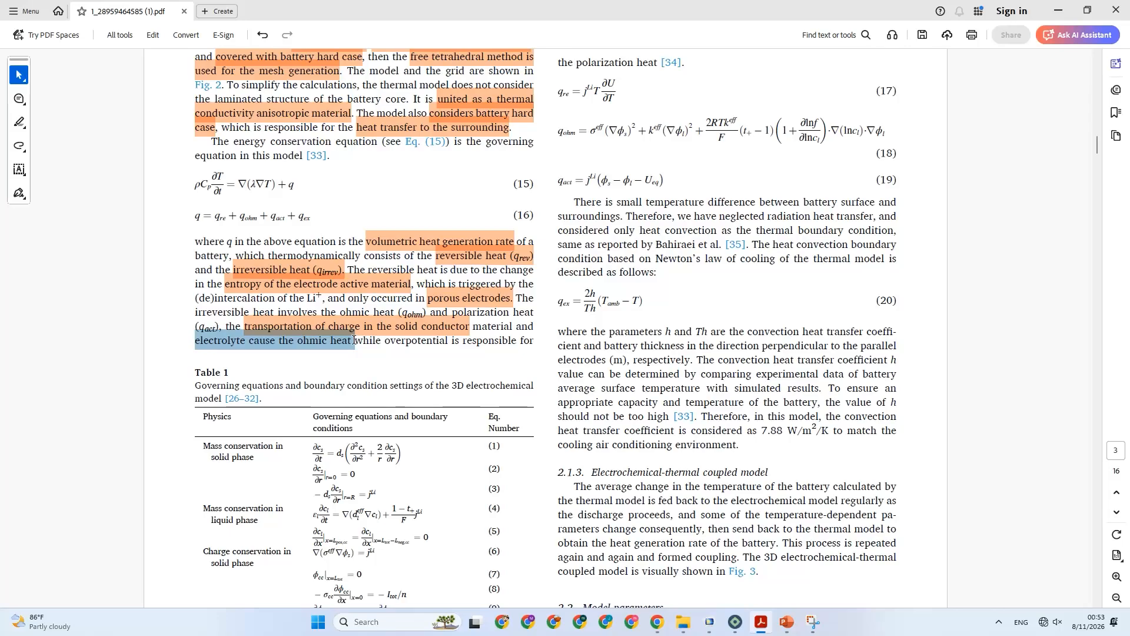
pyautogui.click(389, 364)
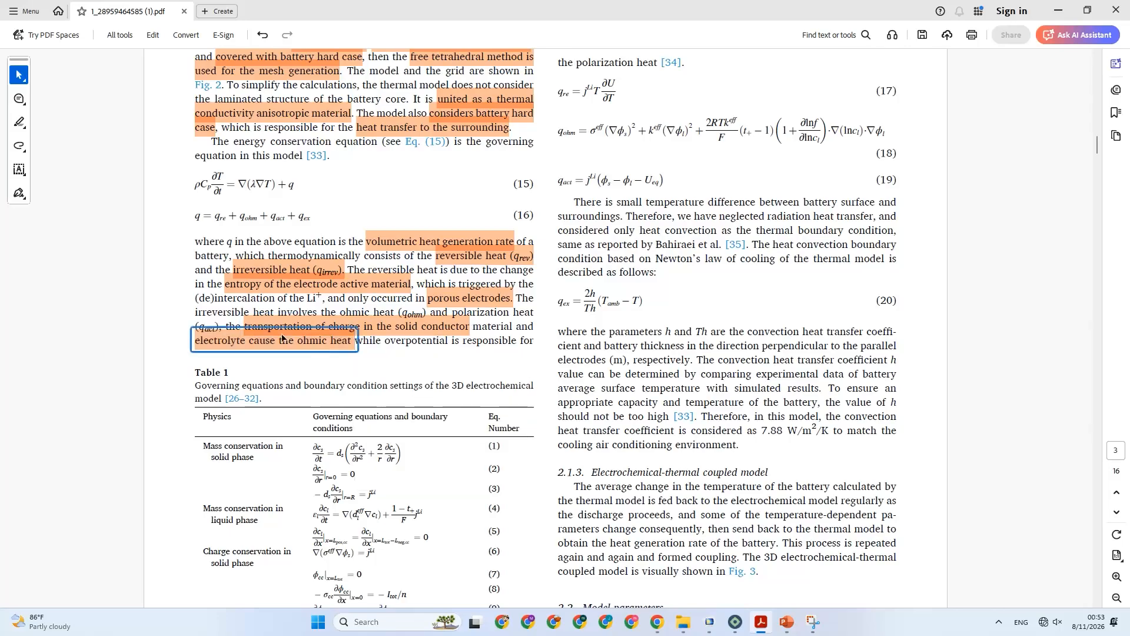
pyautogui.click(376, 333)
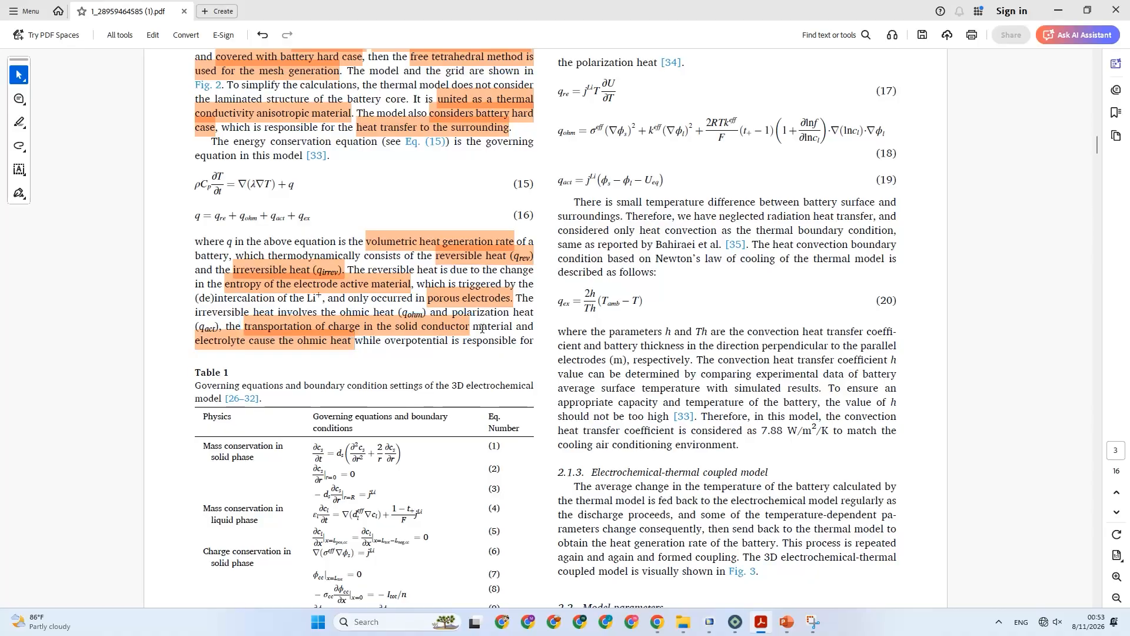
pyautogui.click(297, 342)
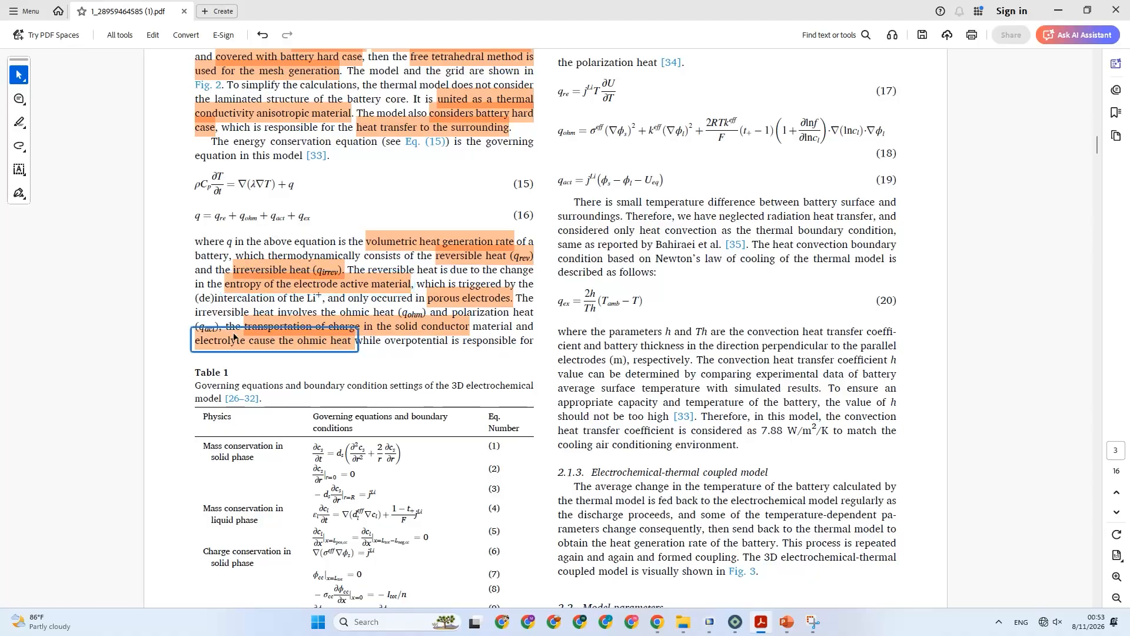
# Capture the thermal model text of section 2.1.2, including Eqs. (15) and (16), with Snipping Tool and switch to PowerPoint's "2. Thermal model" slide.
pyautogui.scroll(-2, 286, 352)
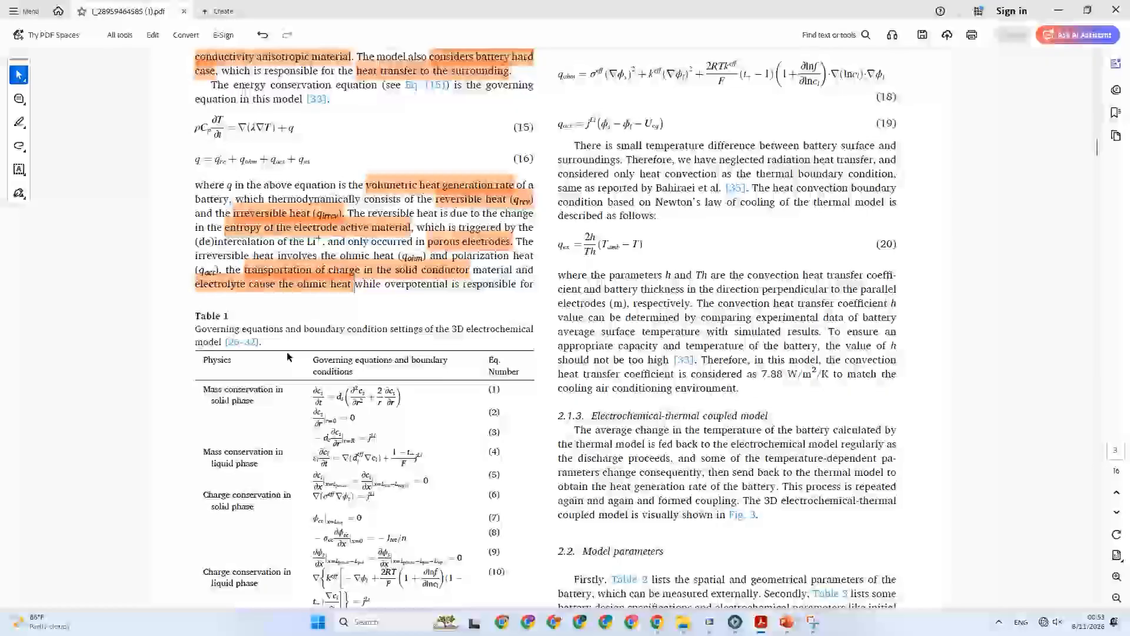
pyautogui.scroll(1, 286, 352)
pyautogui.scroll(3, 287, 352)
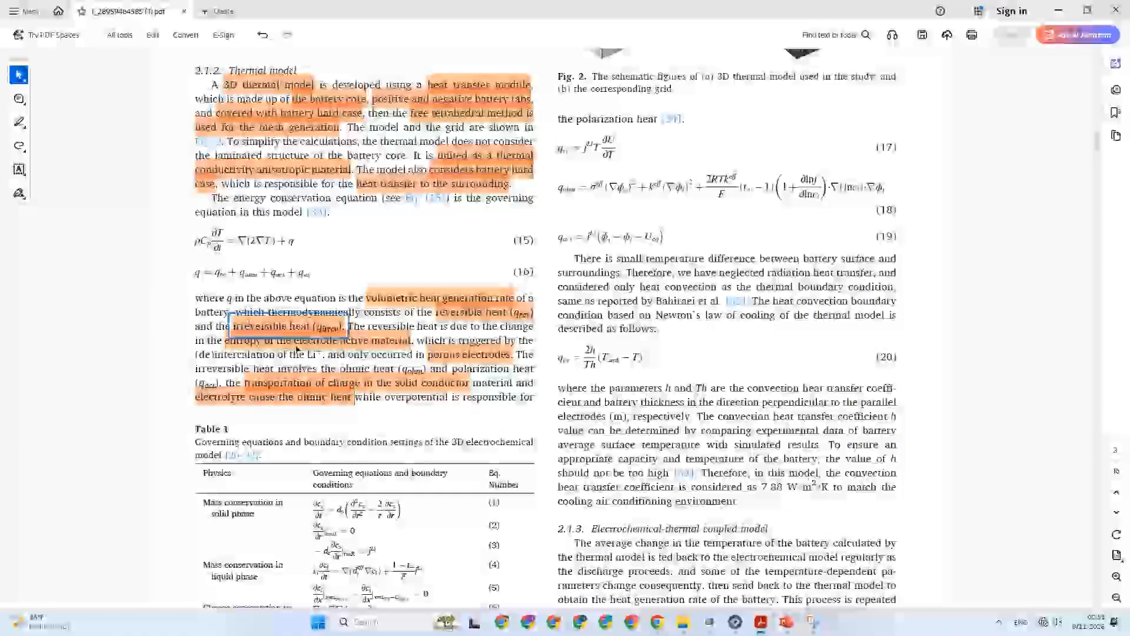
pyautogui.click(812, 624)
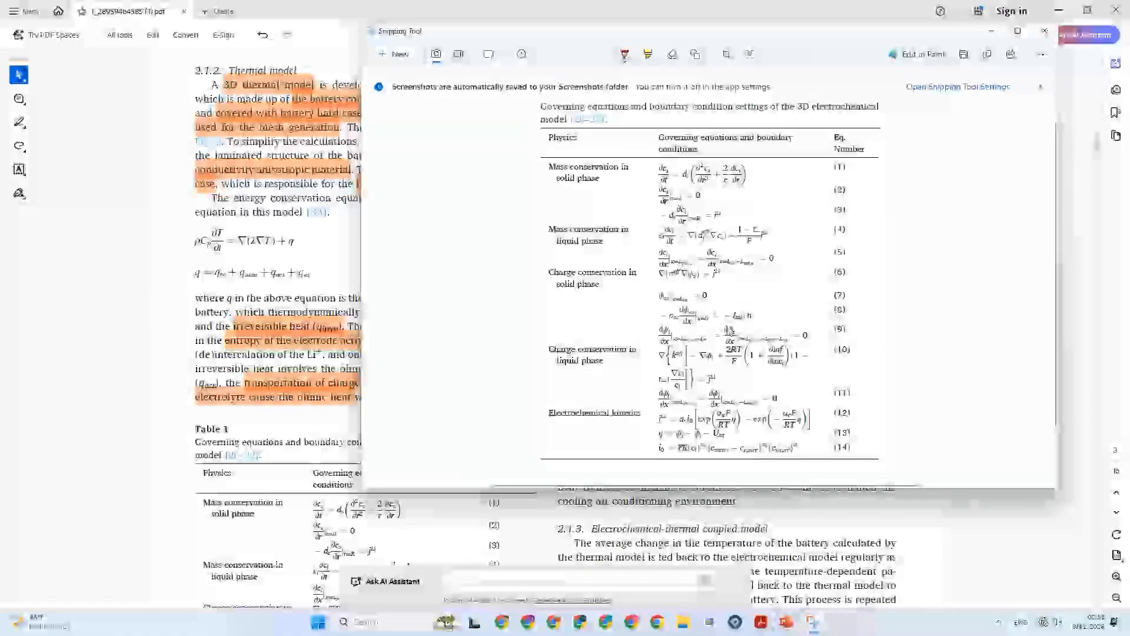
pyautogui.click(396, 55)
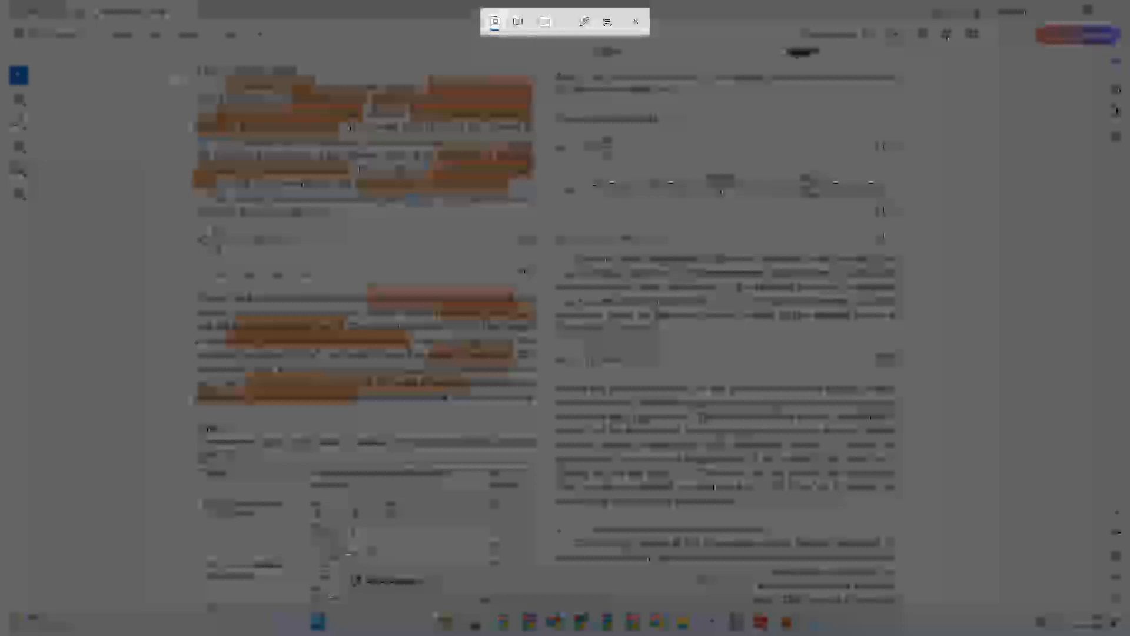
pyautogui.moveTo(178, 76); pyautogui.dragTo(538, 420)
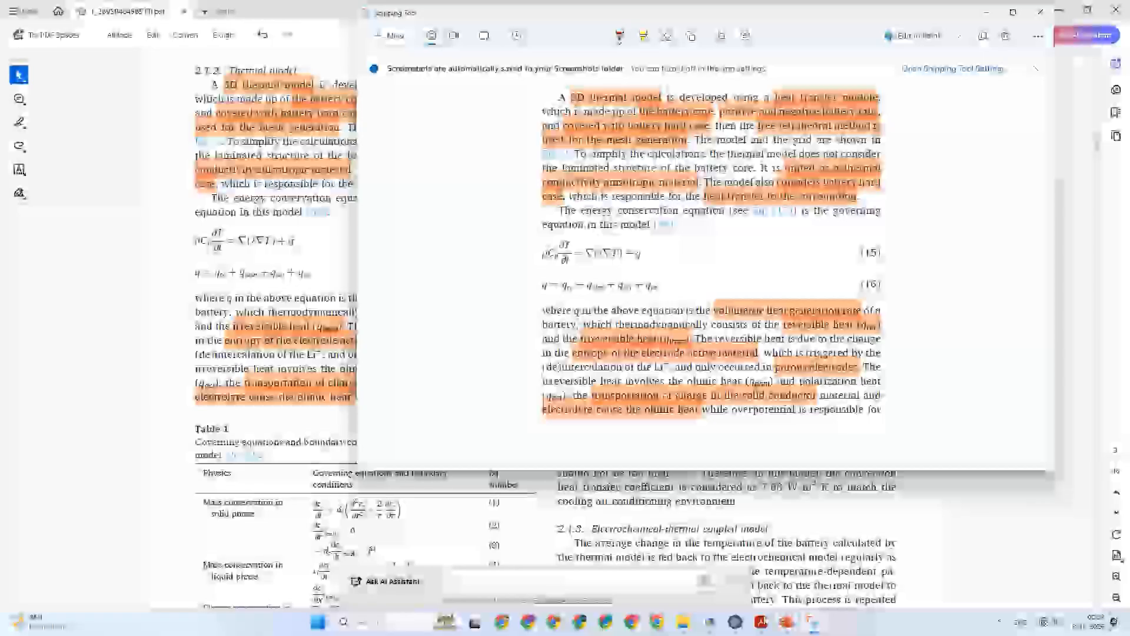
pyautogui.moveTo(762, 622)
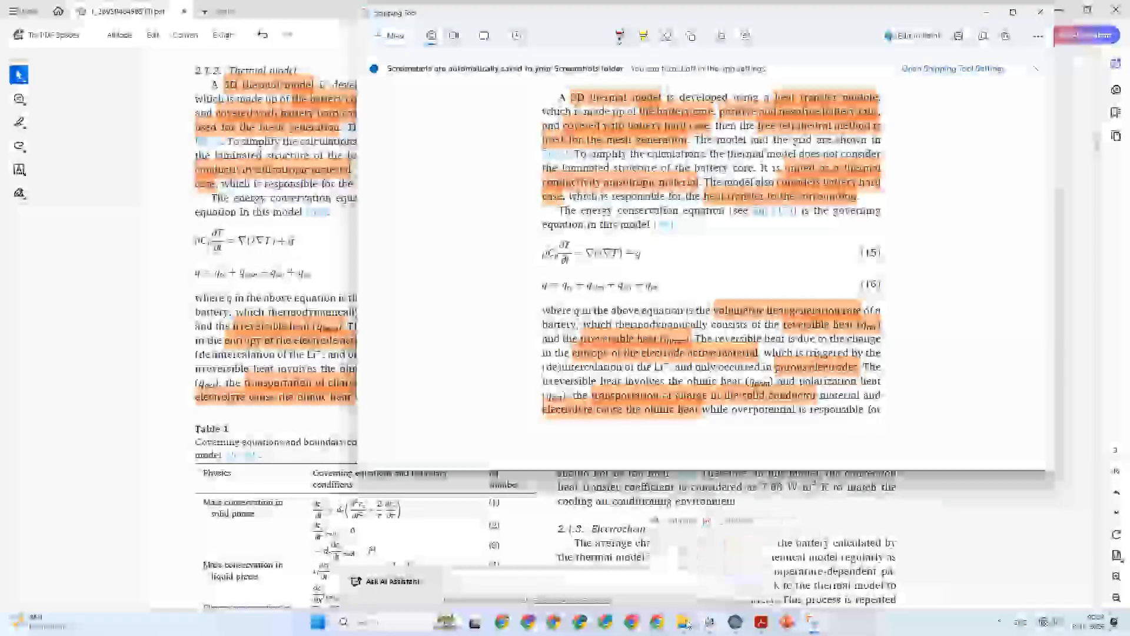
pyautogui.click(786, 625)
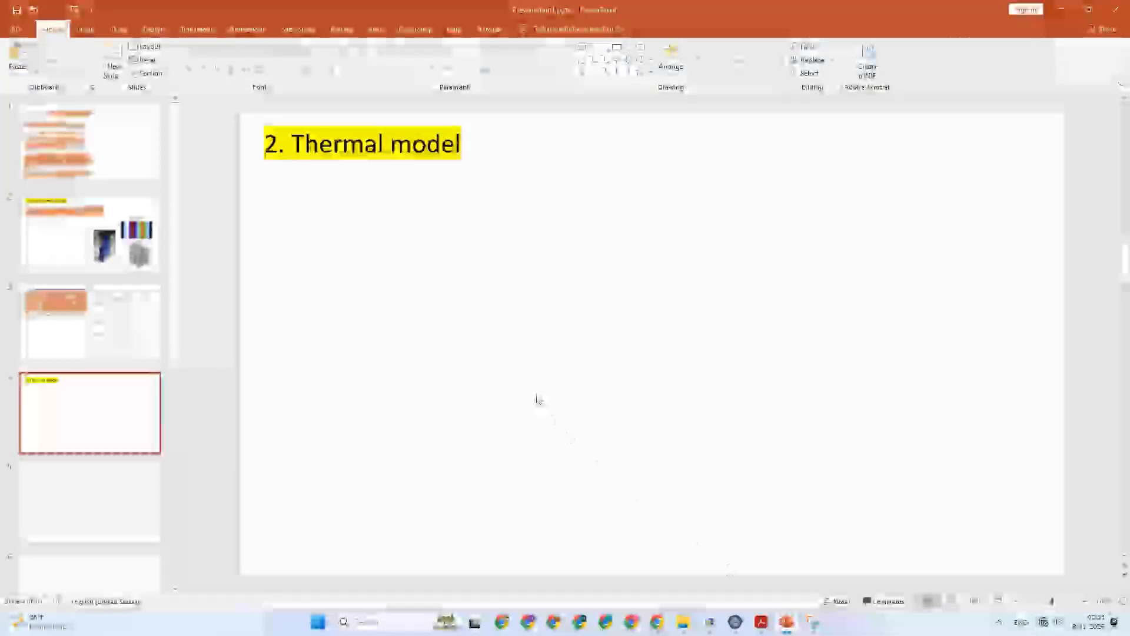
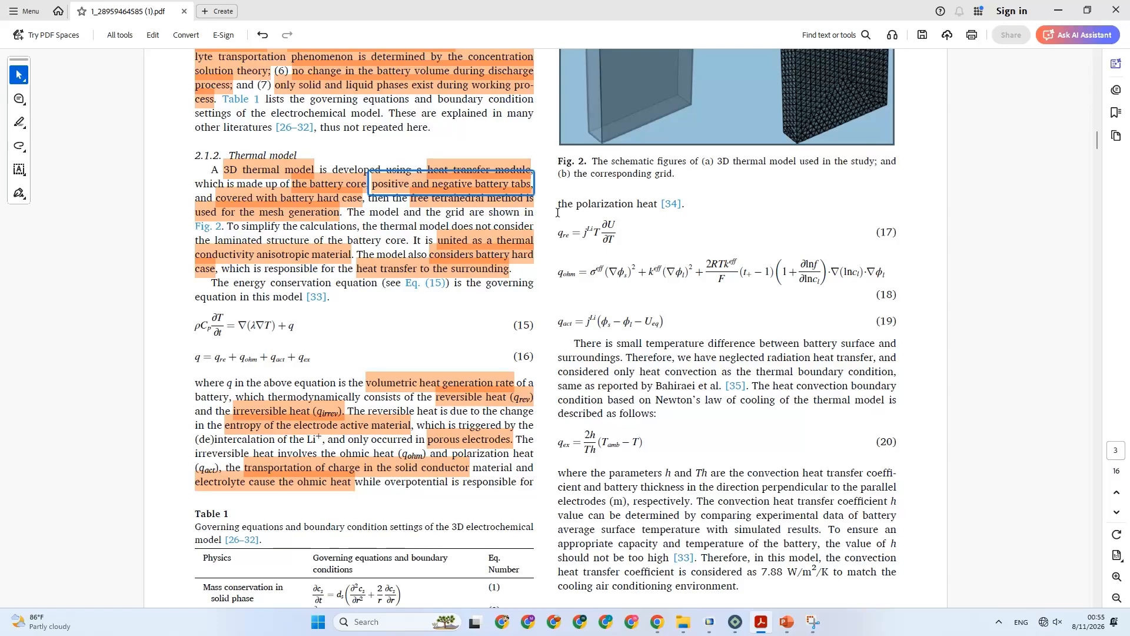
# Highlight "the polarization heat" in the line above Eq. (17).
pyautogui.moveTo(558, 207); pyautogui.dragTo(657, 211)
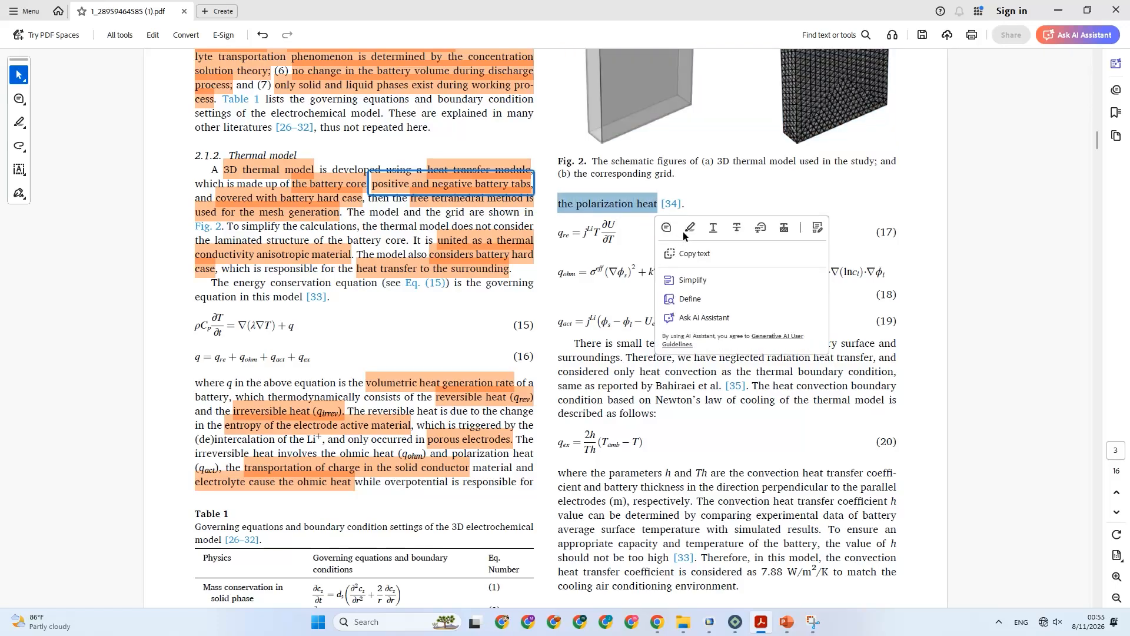
pyautogui.click(684, 237)
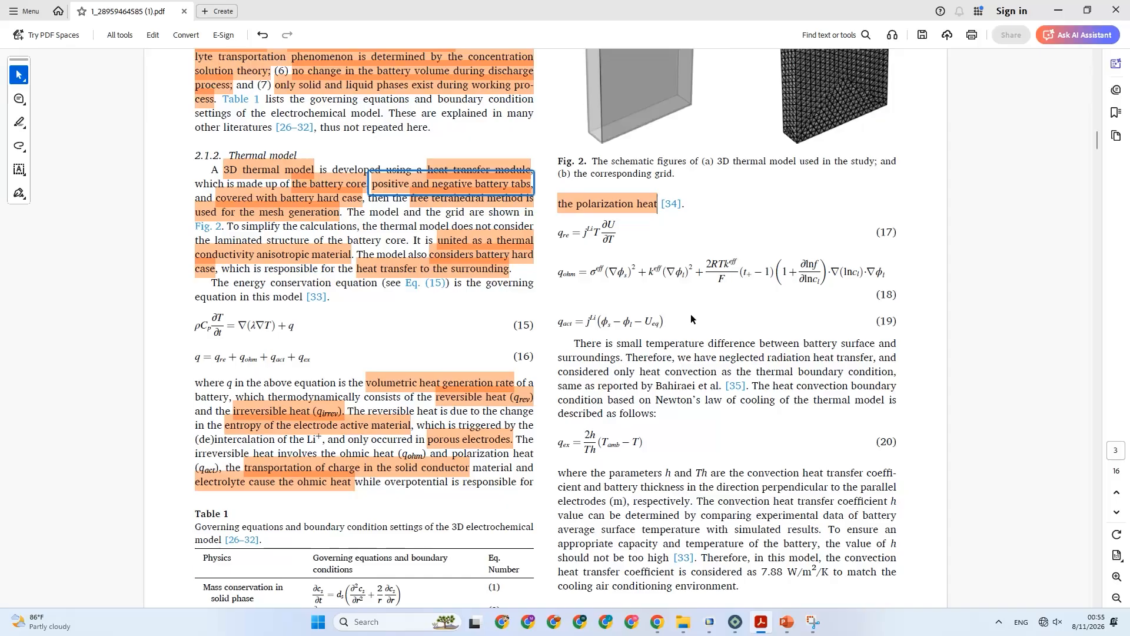
# Highlight "only heat convection as the thermal boundary condition" and "Newton's law of cooling of the thermal model" in the paragraph above Eq. (20).
pyautogui.scroll(-1, 690, 316)
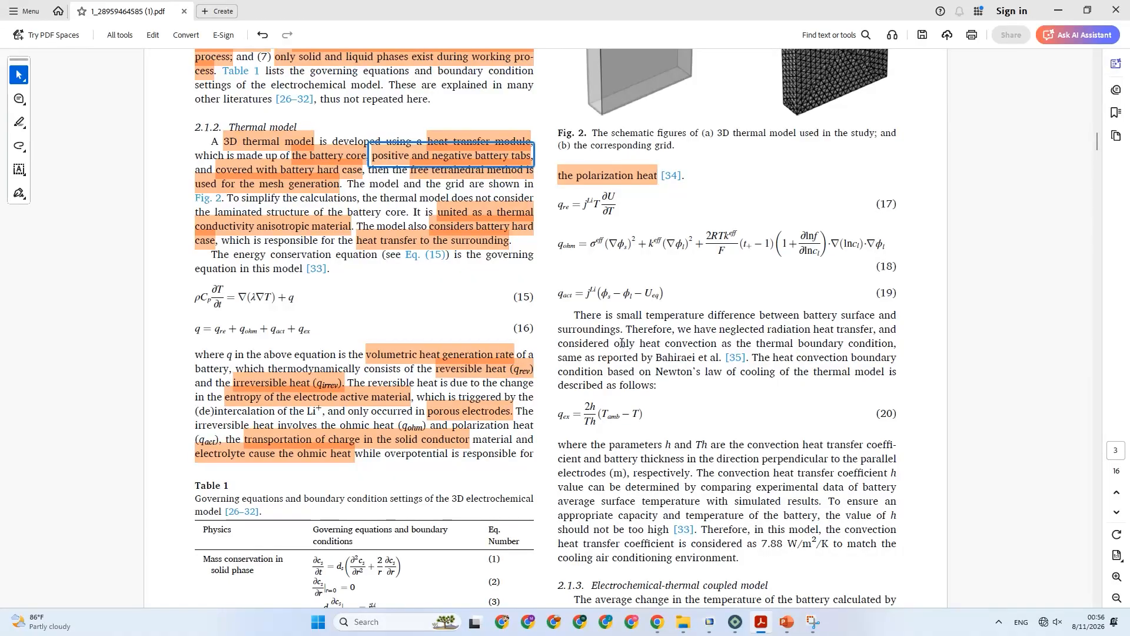
pyautogui.moveTo(614, 347); pyautogui.dragTo(876, 349)
pyautogui.click(912, 366)
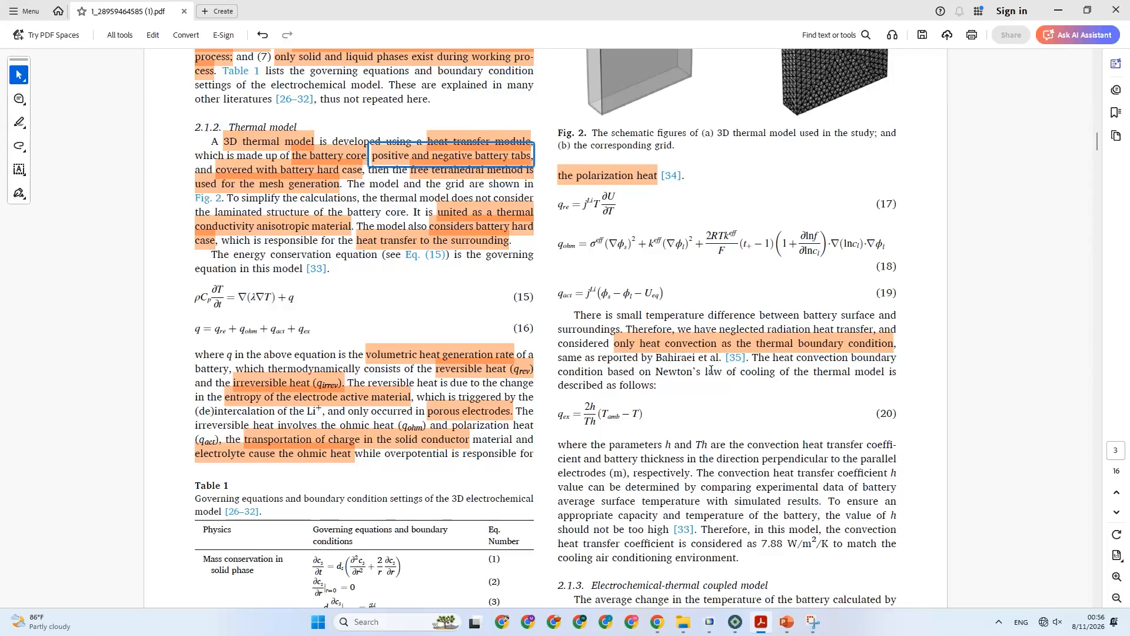
pyautogui.moveTo(655, 372); pyautogui.dragTo(868, 379)
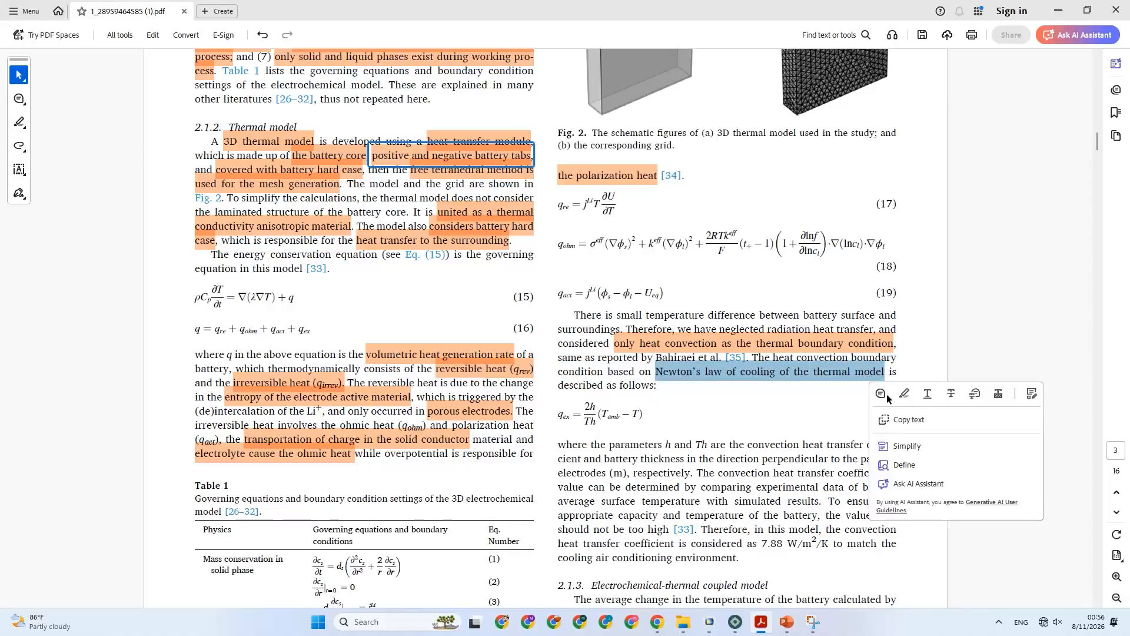
pyautogui.click(905, 394)
# Highlight the definition of h and Th through "electrodes (m)" and the coefficient "7.88 W/m²/K" in the paragraph below Eq. (20).
pyautogui.scroll(-1, 626, 373)
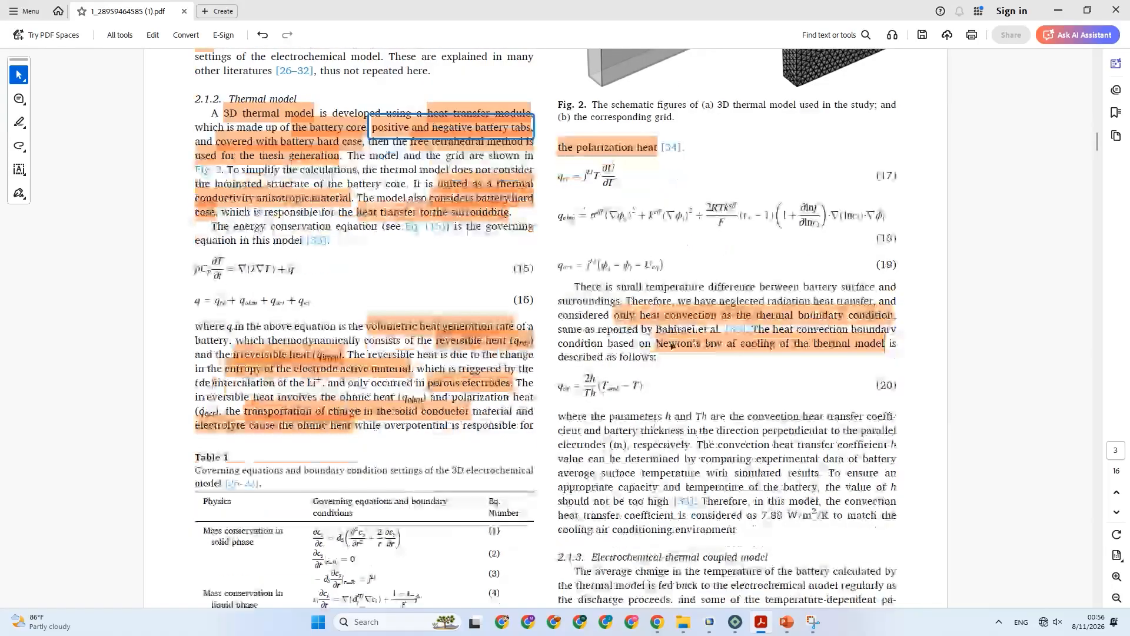
pyautogui.scroll(-1, 583, 383)
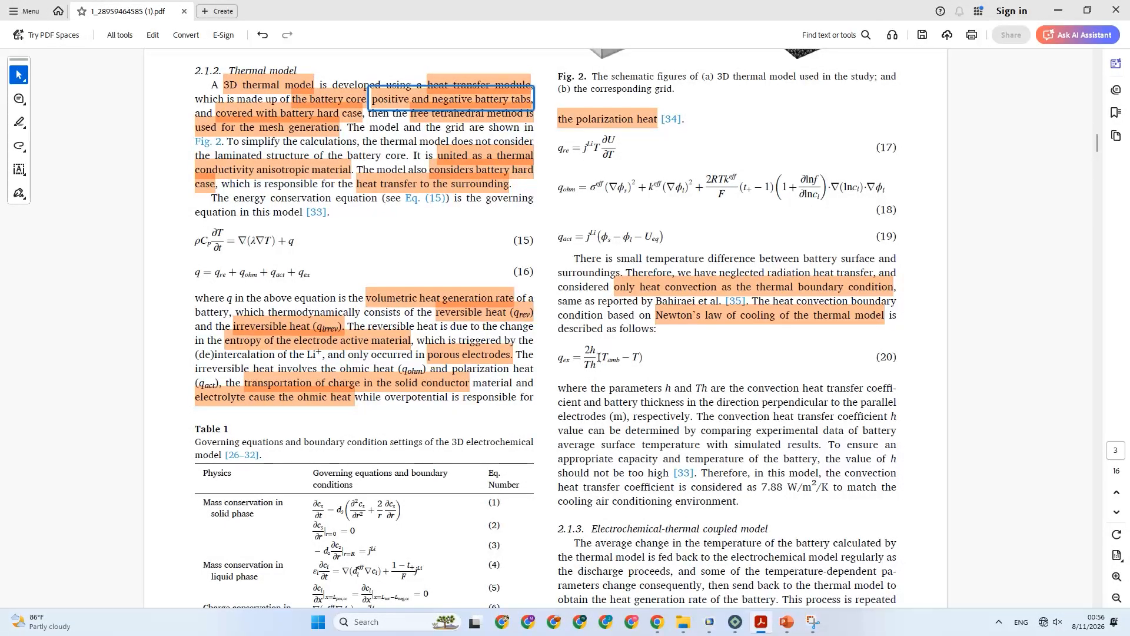
pyautogui.scroll(-1, 650, 367)
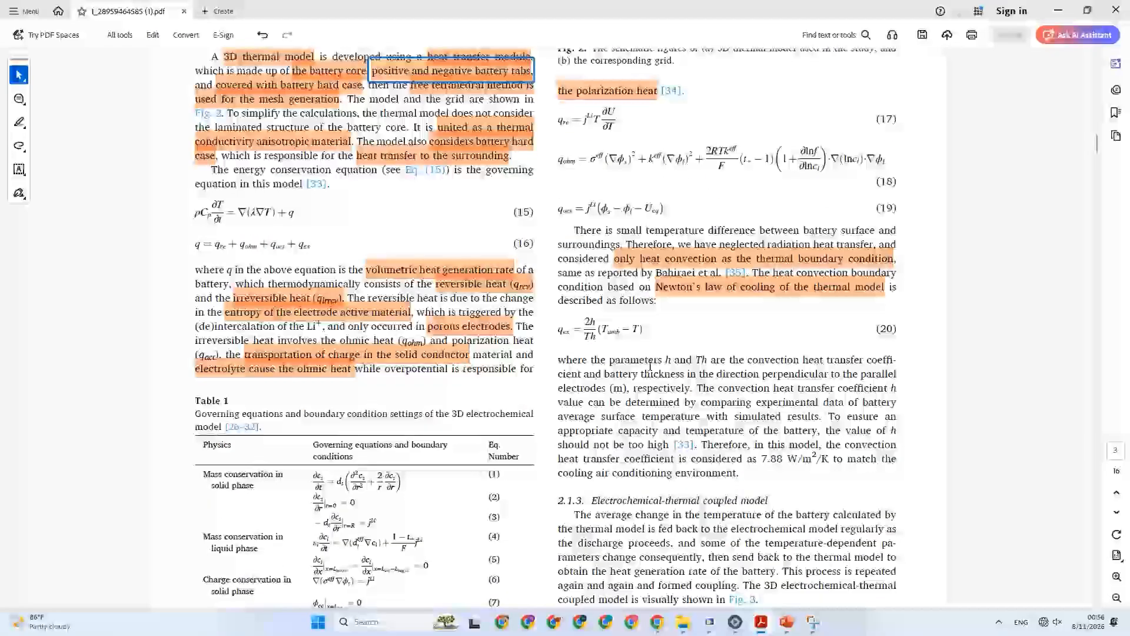
pyautogui.scroll(-1, 609, 340)
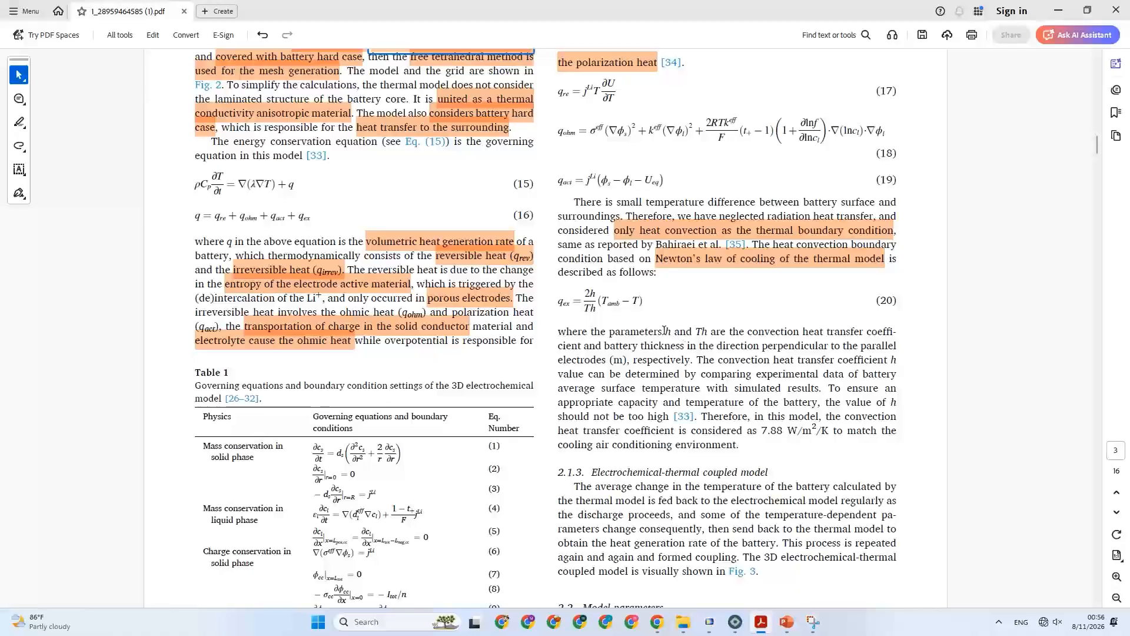
pyautogui.moveTo(666, 331); pyautogui.dragTo(712, 349)
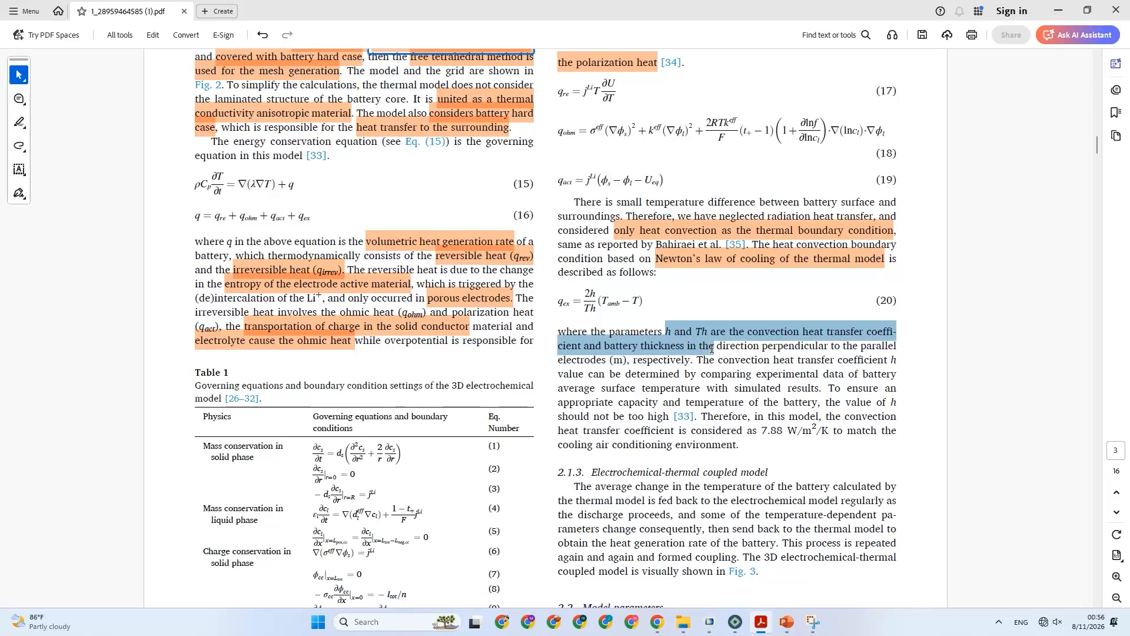
pyautogui.moveTo(711, 349); pyautogui.dragTo(630, 369)
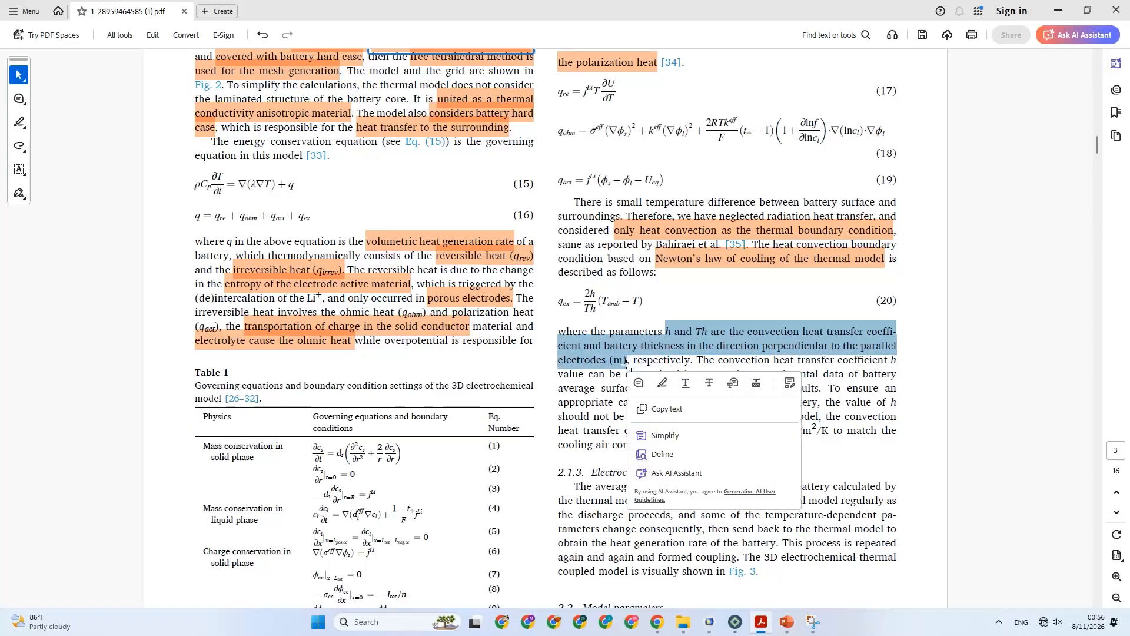
pyautogui.click(662, 382)
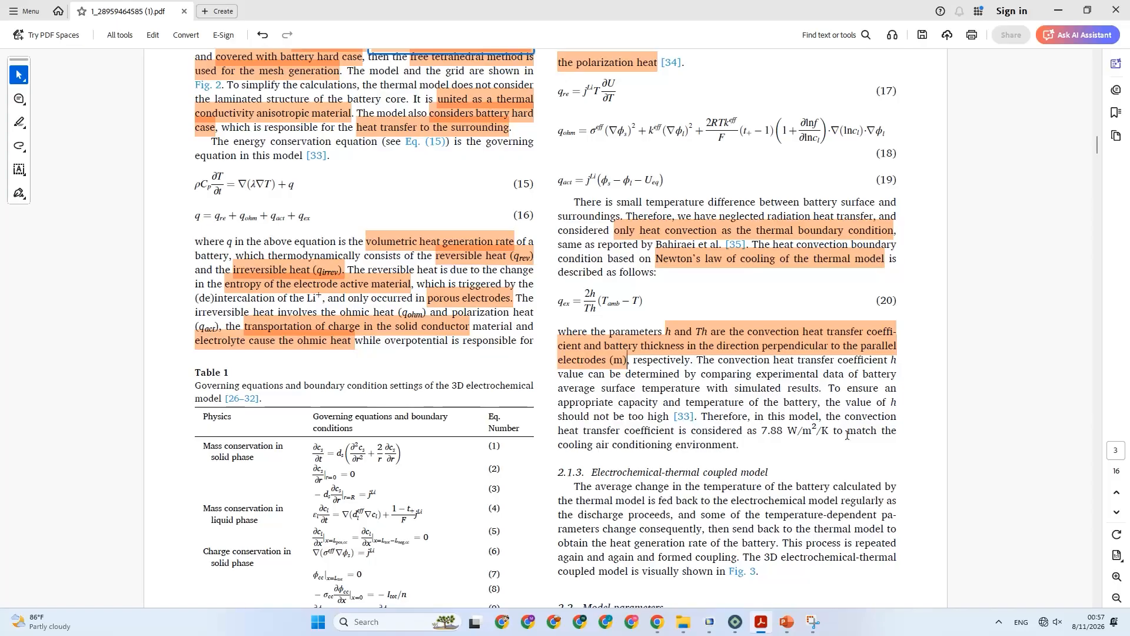
pyautogui.moveTo(763, 435); pyautogui.dragTo(829, 436)
pyautogui.click(862, 453)
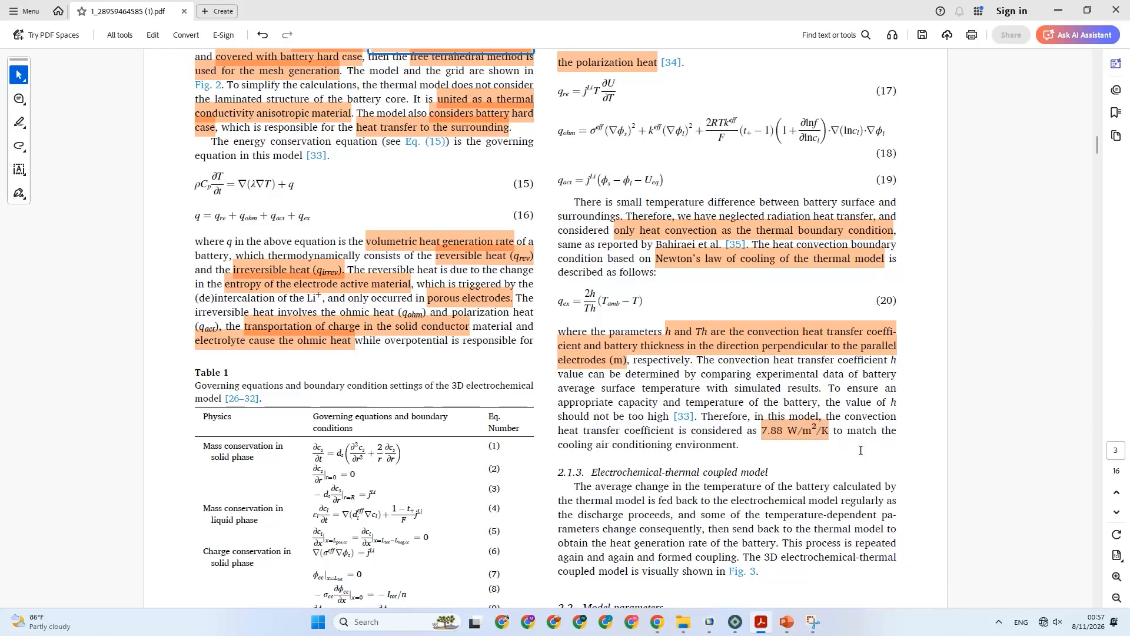
# Capture the excerpt from "the polarization heat" through the h and Th definition, including Eqs. (17) to (20), with Snipping Tool.
pyautogui.scroll(1, 719, 418)
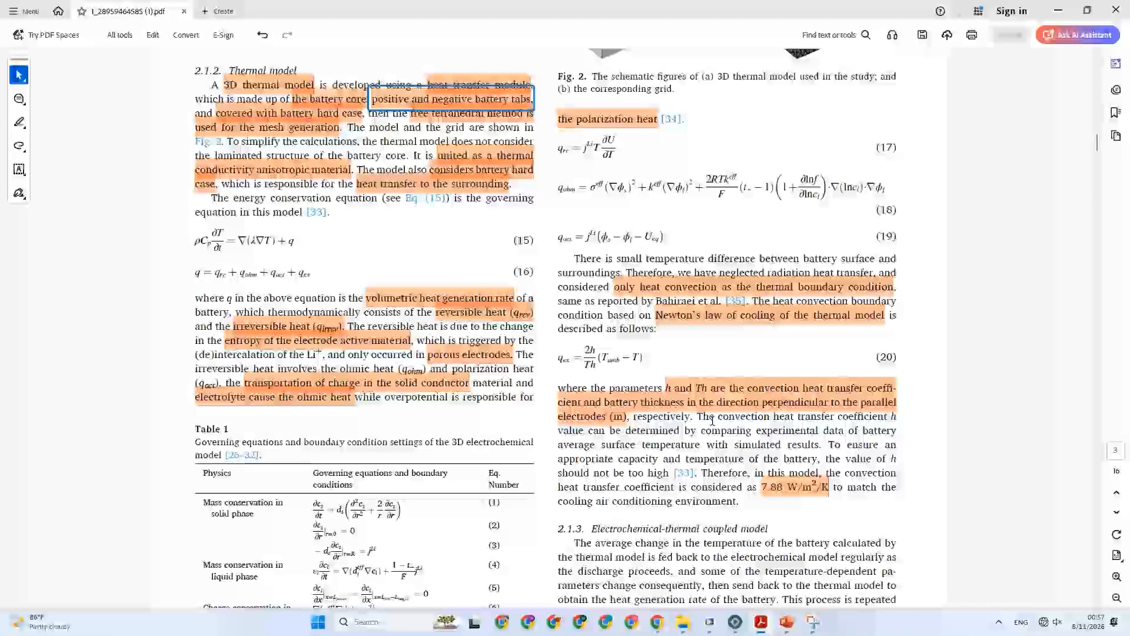
pyautogui.click(814, 623)
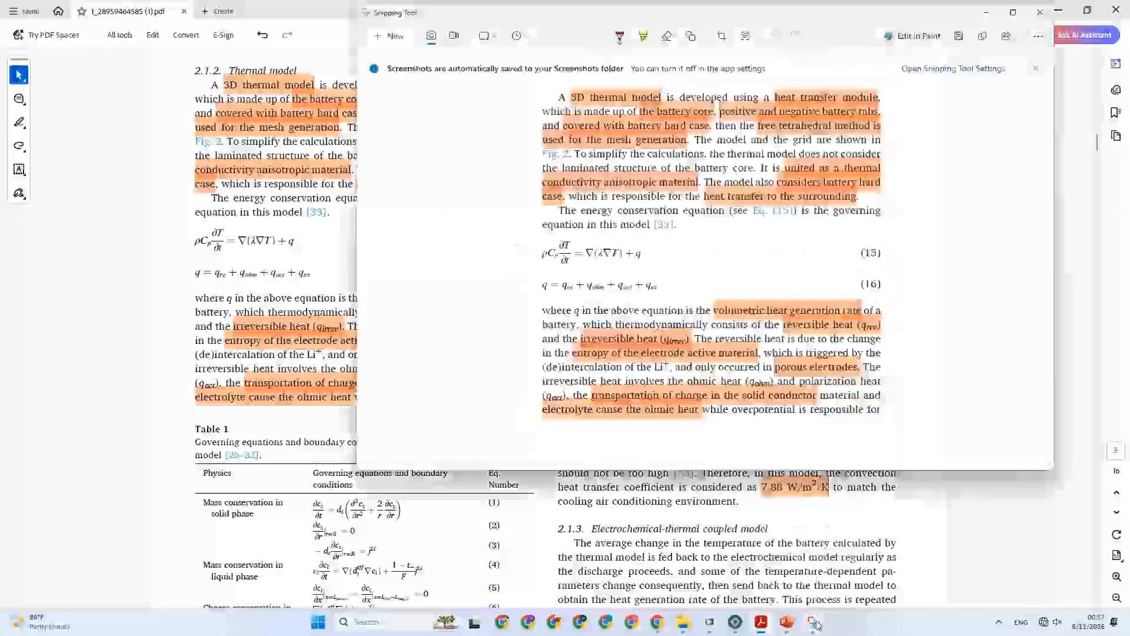
pyautogui.click(389, 36)
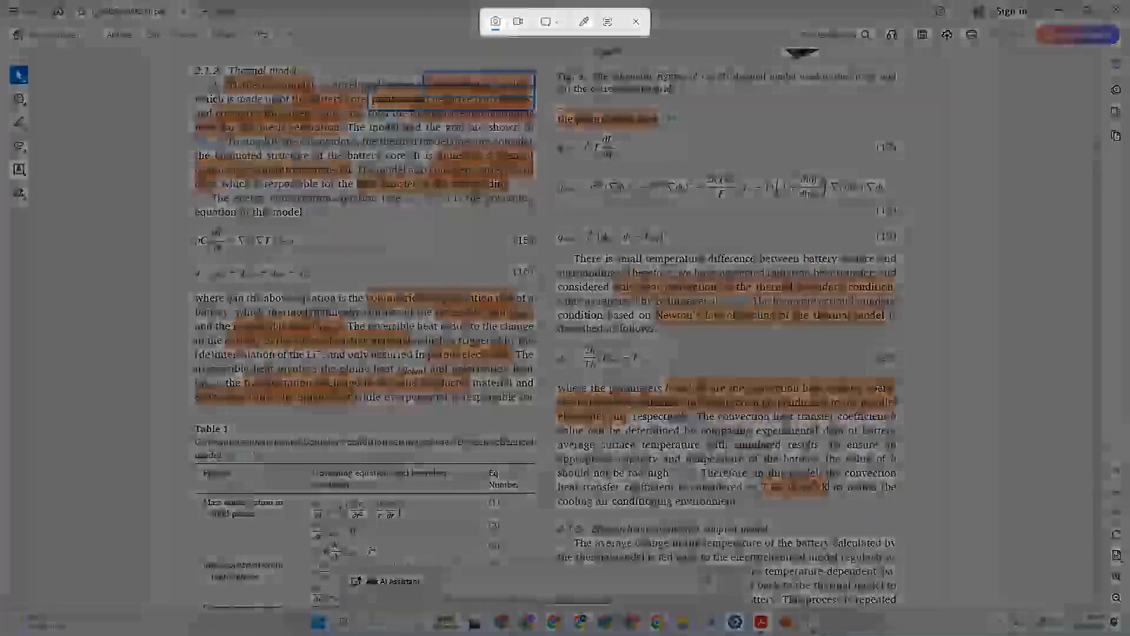
pyautogui.moveTo(550, 107); pyautogui.dragTo(903, 426)
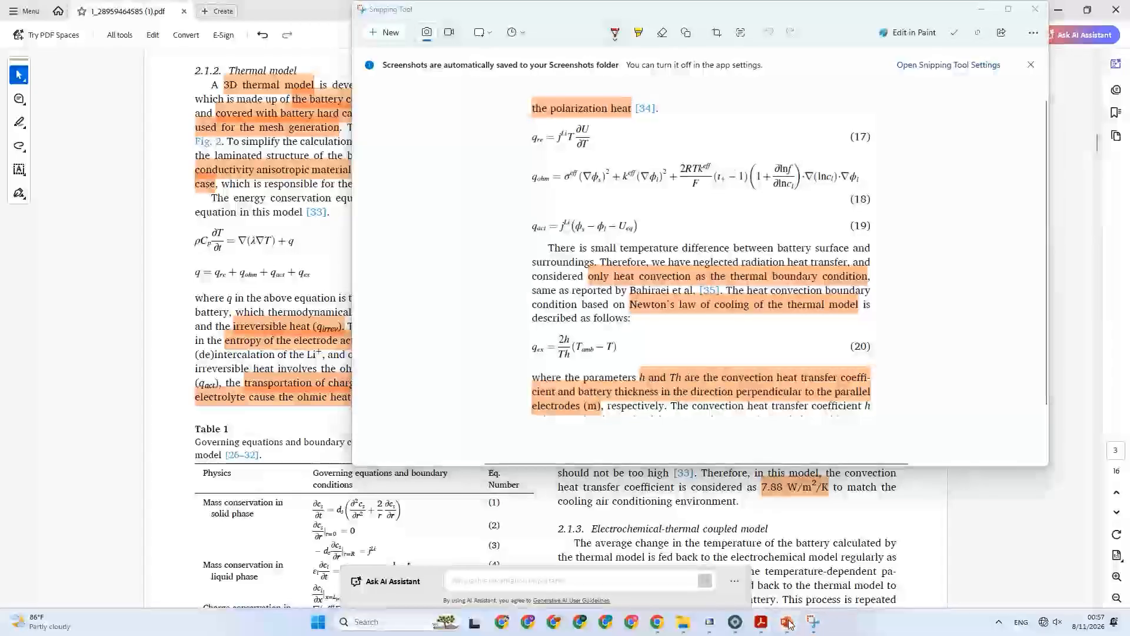
# Switch to PowerPoint, paste the captured Eqs. (17) to (20) excerpt onto blank slide 5 and place it in the slide's upper-left area.
pyautogui.click(788, 623)
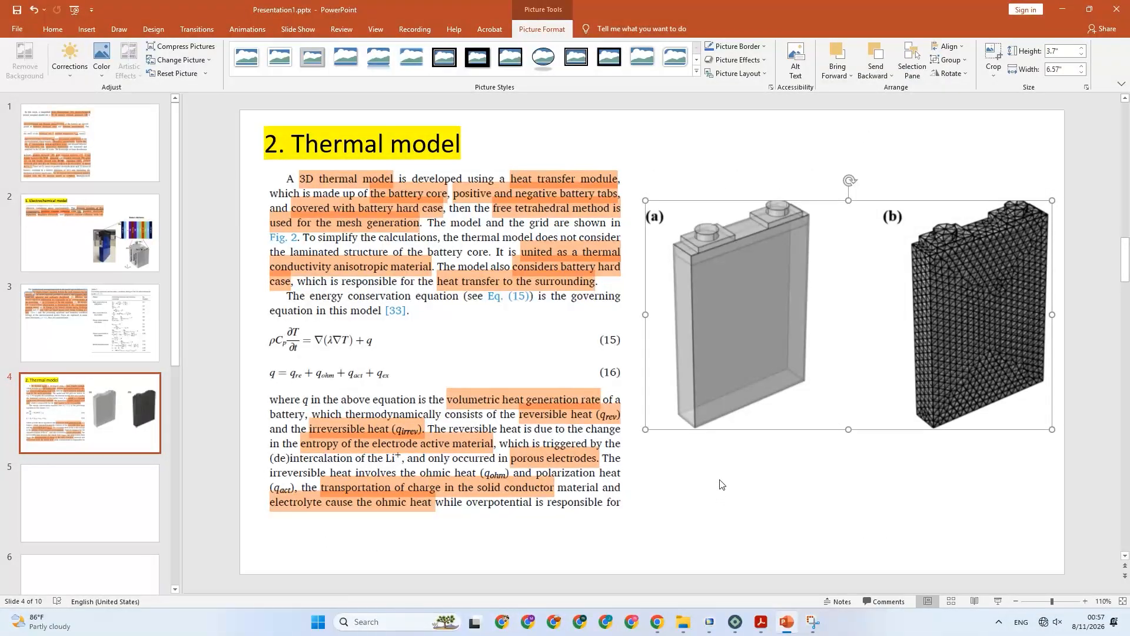
pyautogui.hotkey('ctrl', 'v')
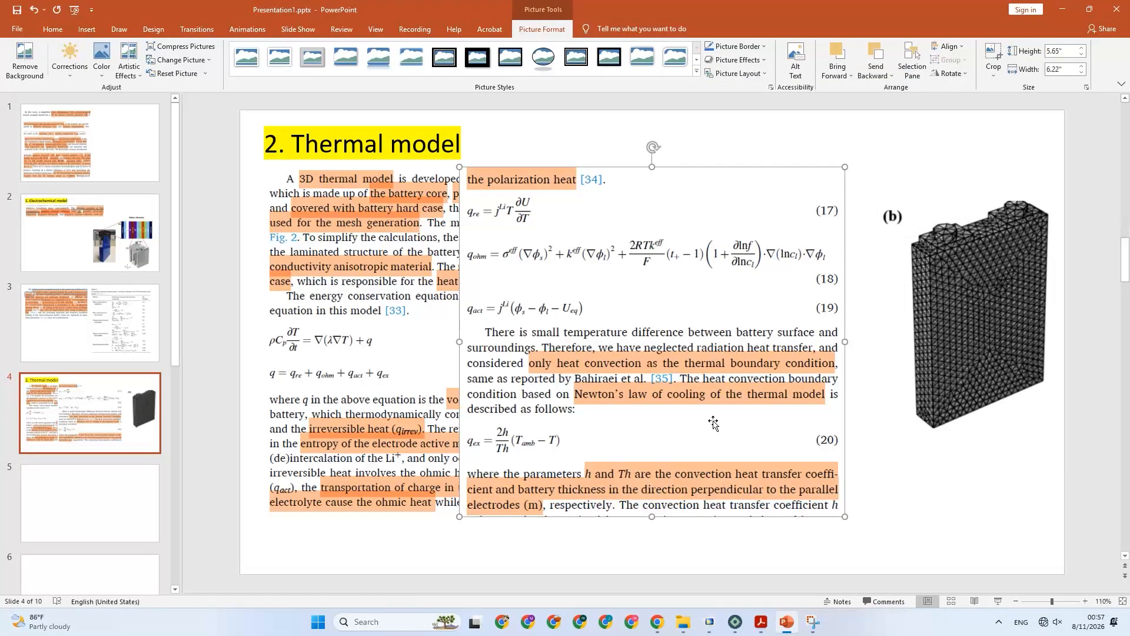
pyautogui.press('Delete')
pyautogui.scroll(-3, 116, 354)
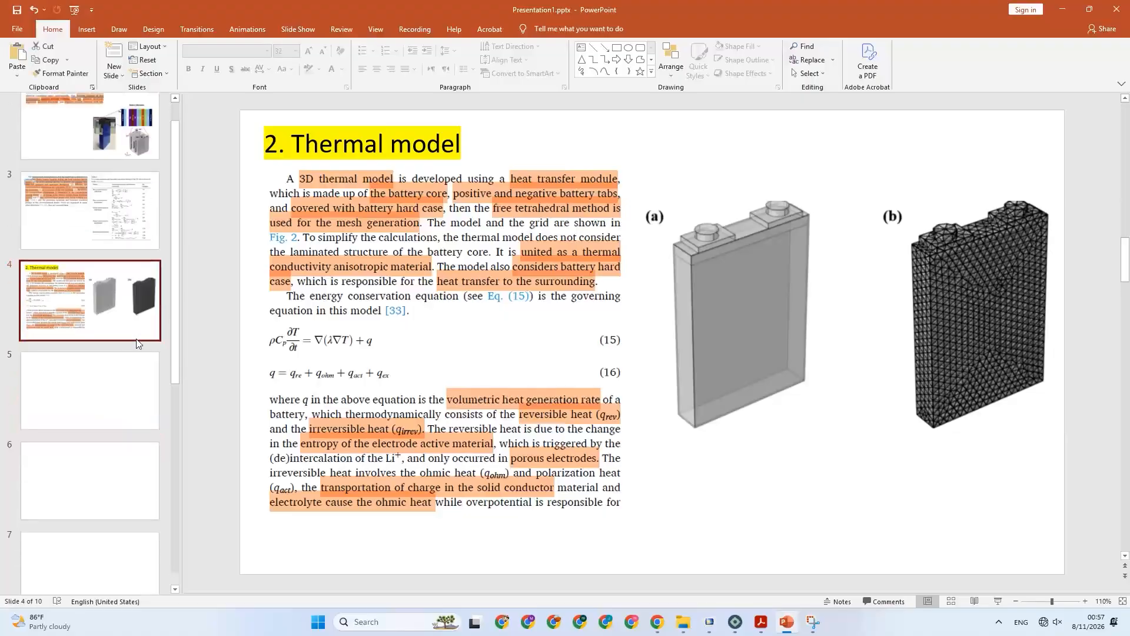
pyautogui.click(116, 356)
pyautogui.hotkey('ctrl', 'v')
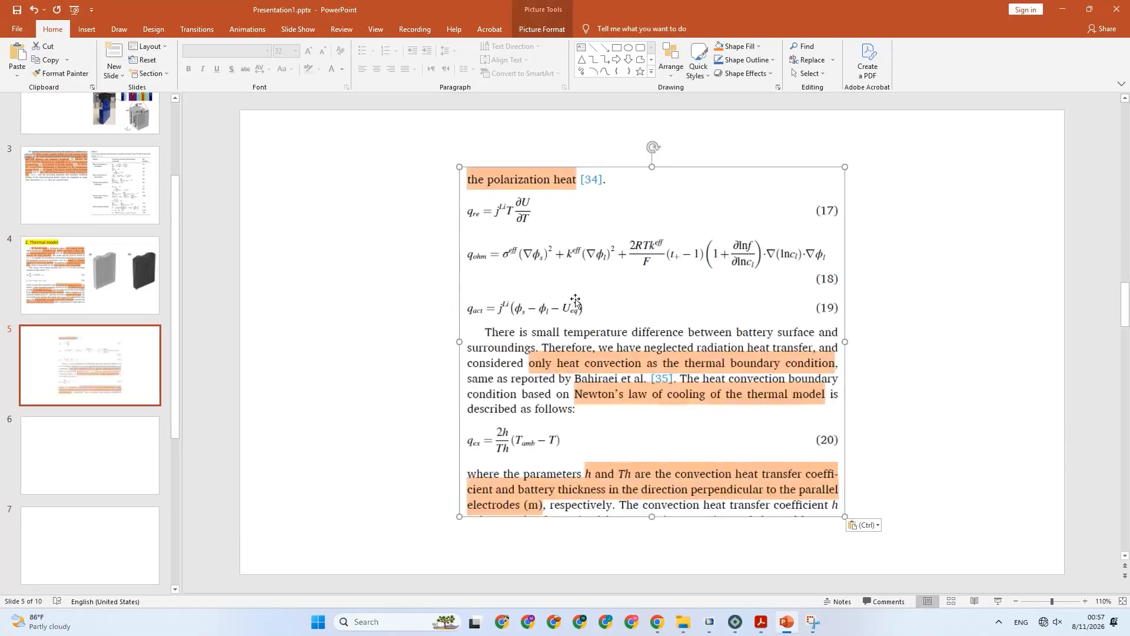
pyautogui.moveTo(392, 261); pyautogui.dragTo(359, 263)
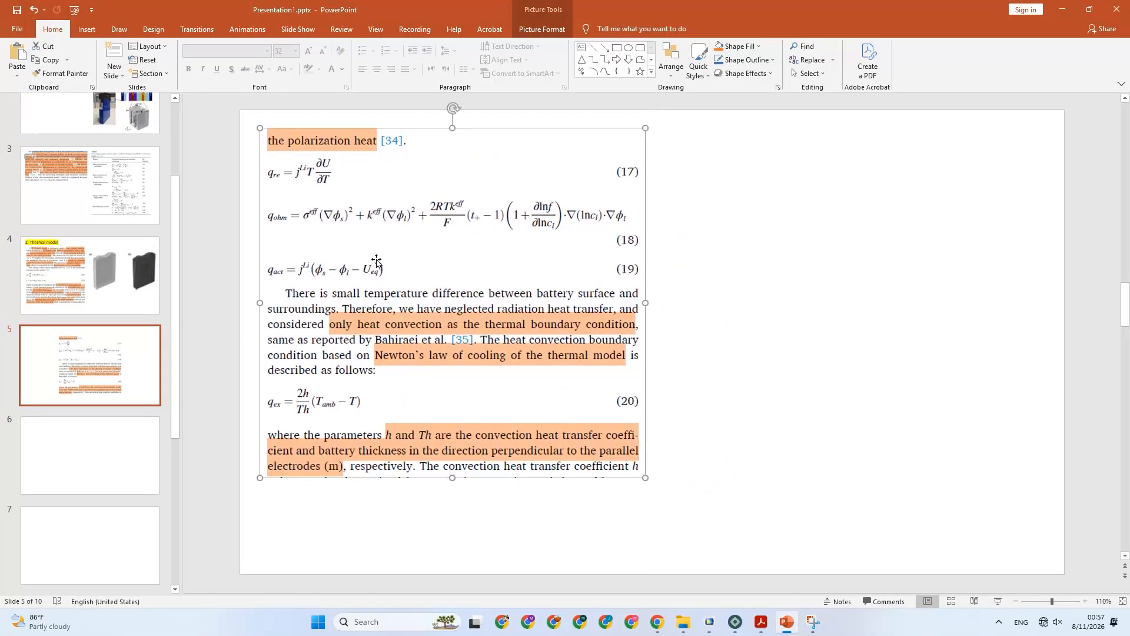
# Return to the PDF paper and capture the highlighted "7.88 W/m²/K" value with Snipping Tool.
pyautogui.click(764, 621)
pyautogui.scroll(-5, 767, 346)
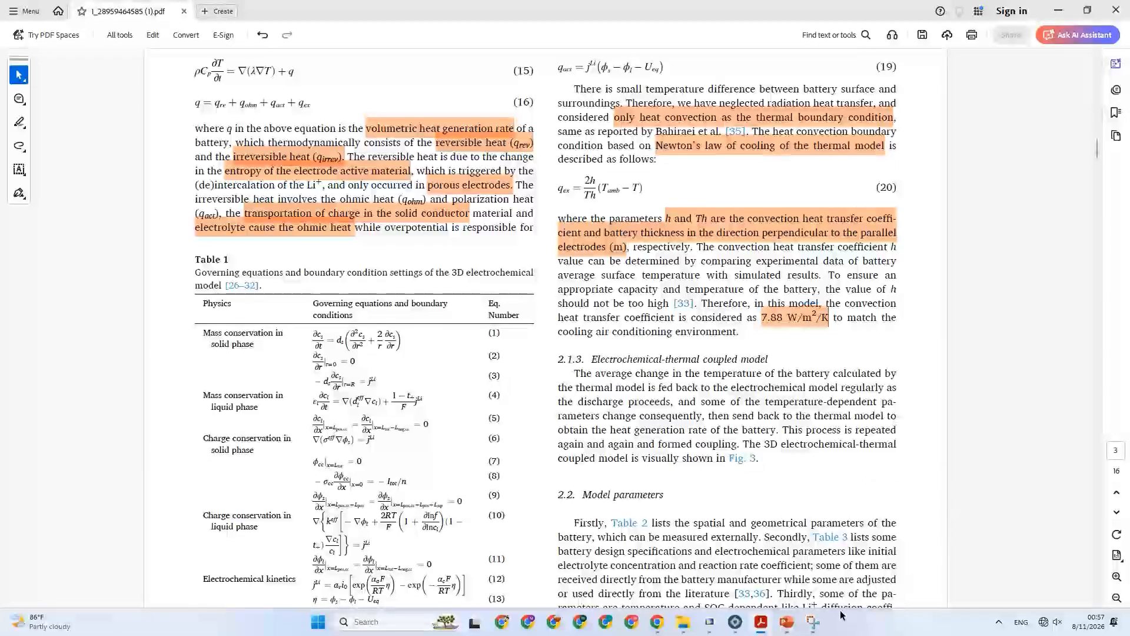
pyautogui.click(813, 622)
pyautogui.click(386, 32)
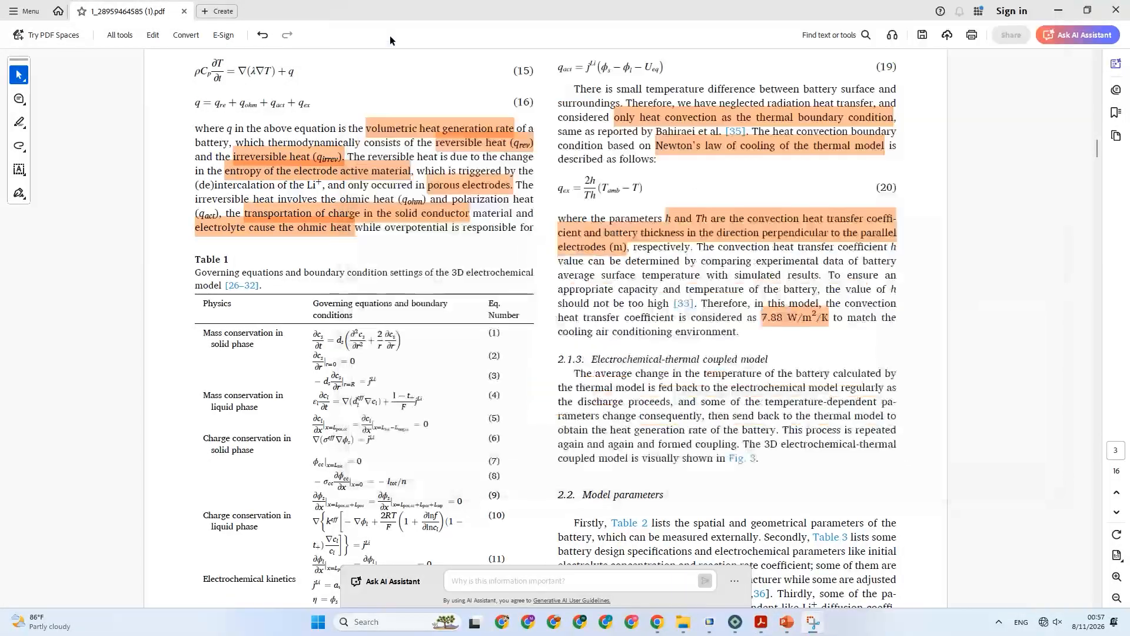
pyautogui.moveTo(761, 306); pyautogui.dragTo(831, 326)
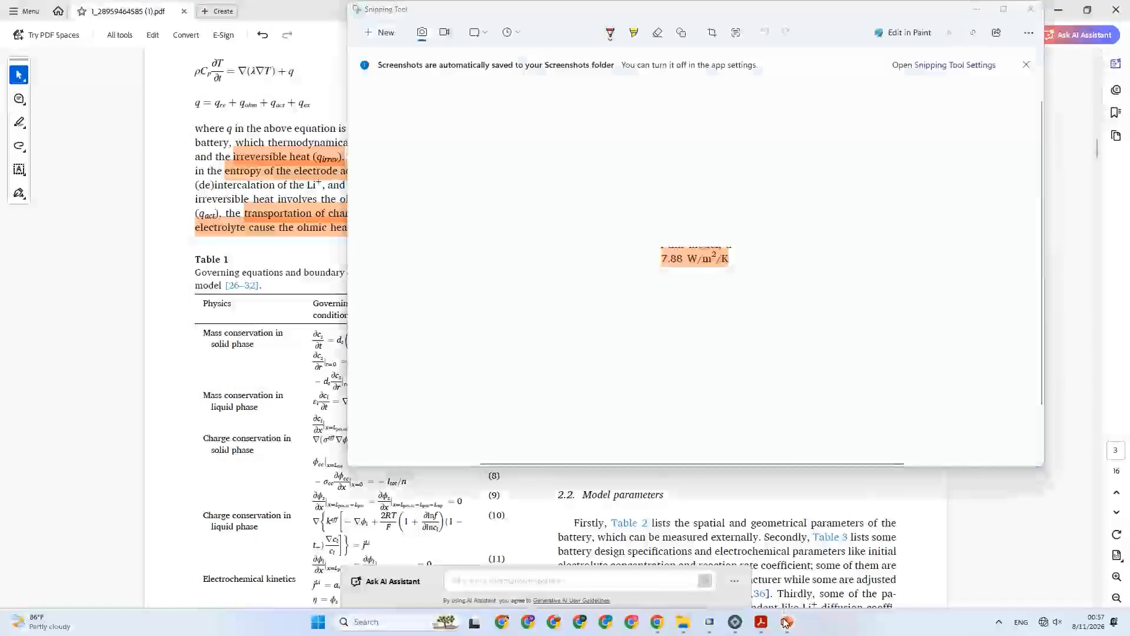
# Paste the 7.88 W/m²/K snip onto PowerPoint slide 5, enlarge it to about 1.55" wide and place it directly below the equations excerpt.
pyautogui.click(786, 621)
pyautogui.hotkey('ctrl', 'v')
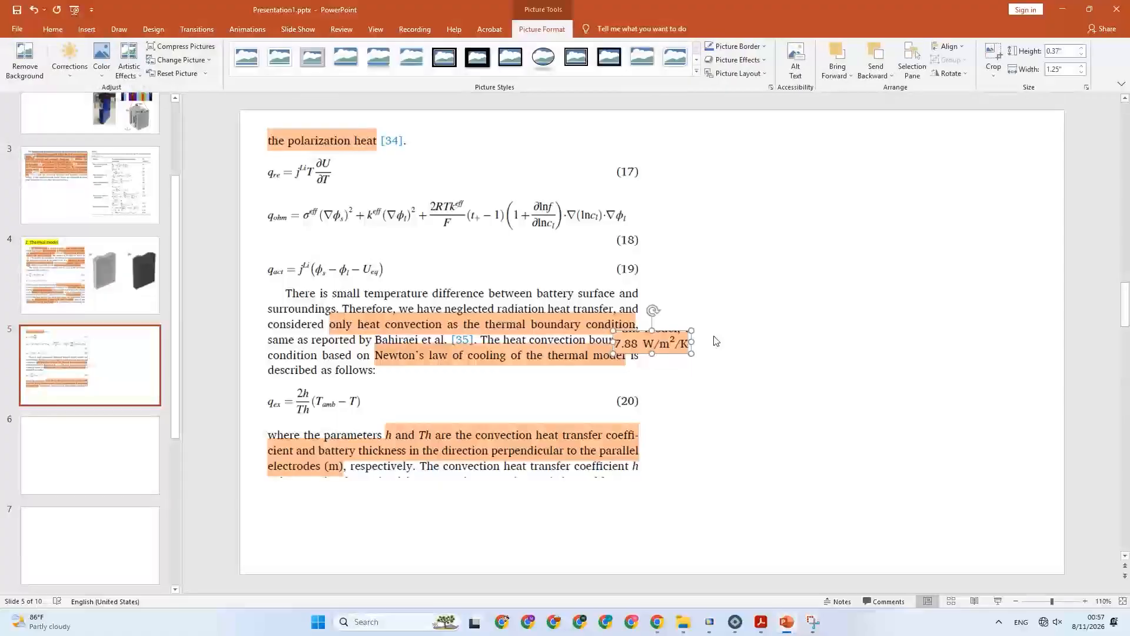
pyautogui.moveTo(692, 331); pyautogui.dragTo(318, 514)
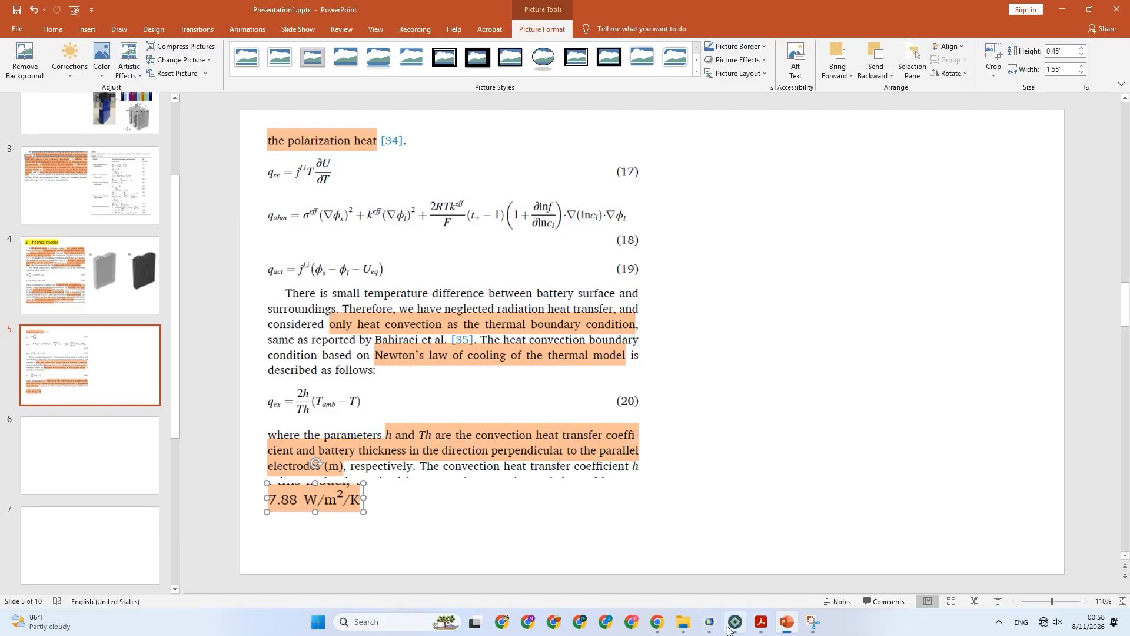
# Switch to the PDF paper and highlight "The average change in the temperature" and "thermal model" in section 2.1.3.
pyautogui.click(761, 622)
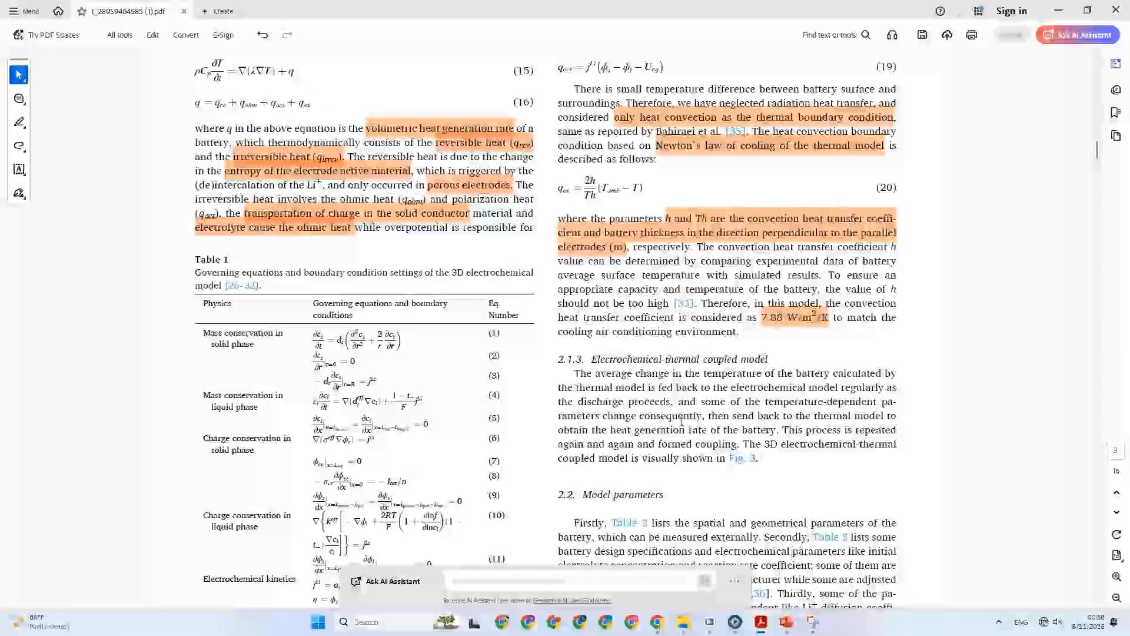
pyautogui.scroll(-2, 682, 422)
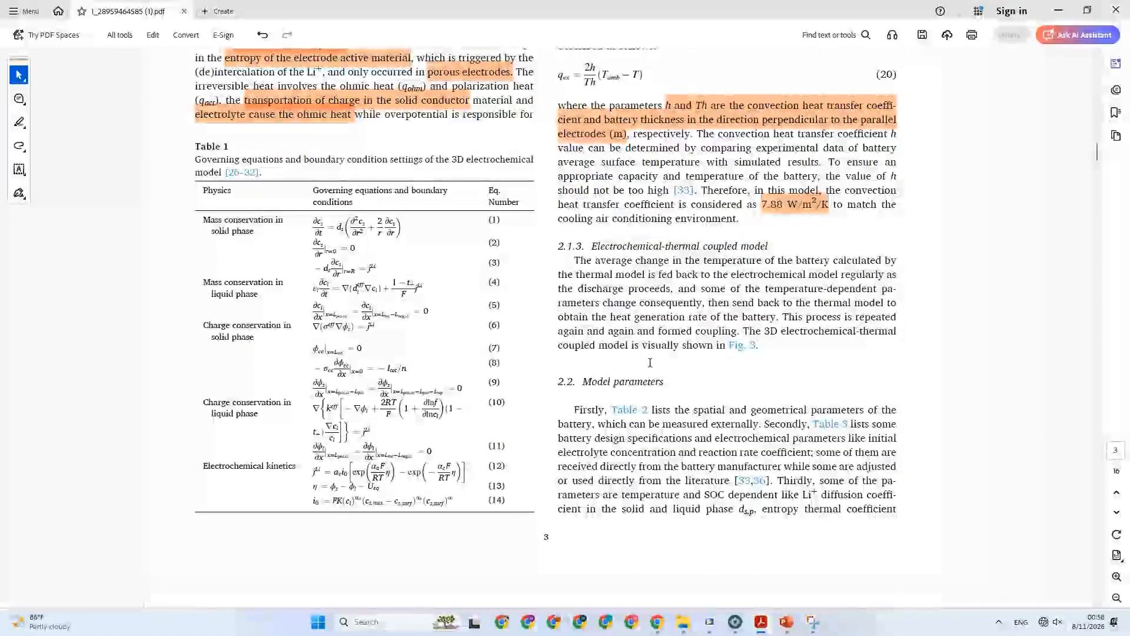
pyautogui.scroll(-1, 650, 363)
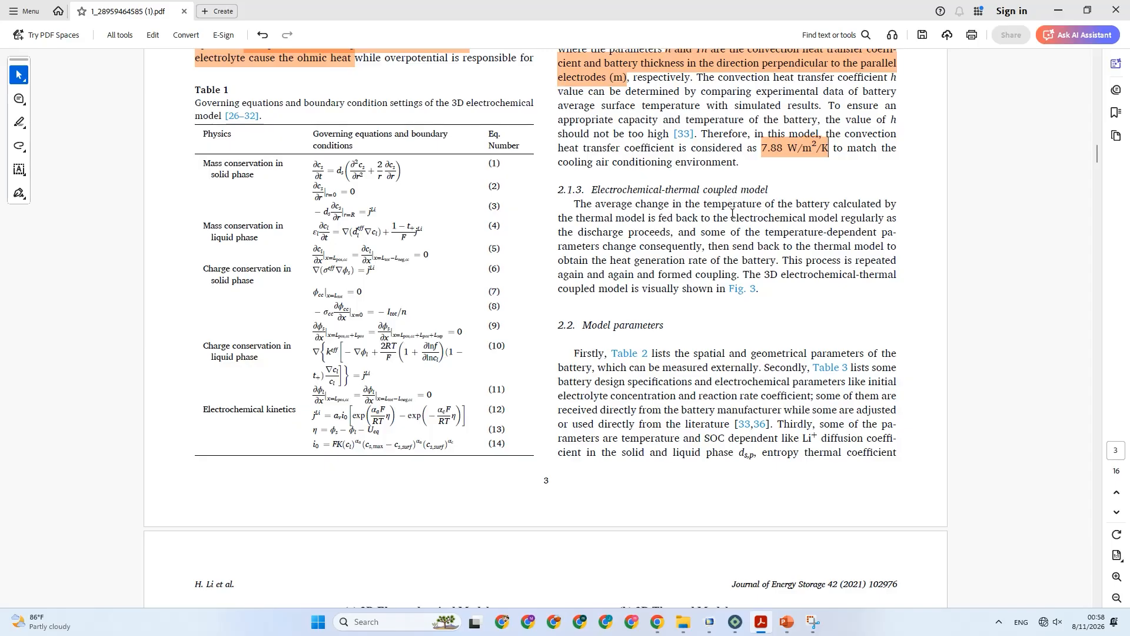
pyautogui.moveTo(581, 202); pyautogui.dragTo(771, 207)
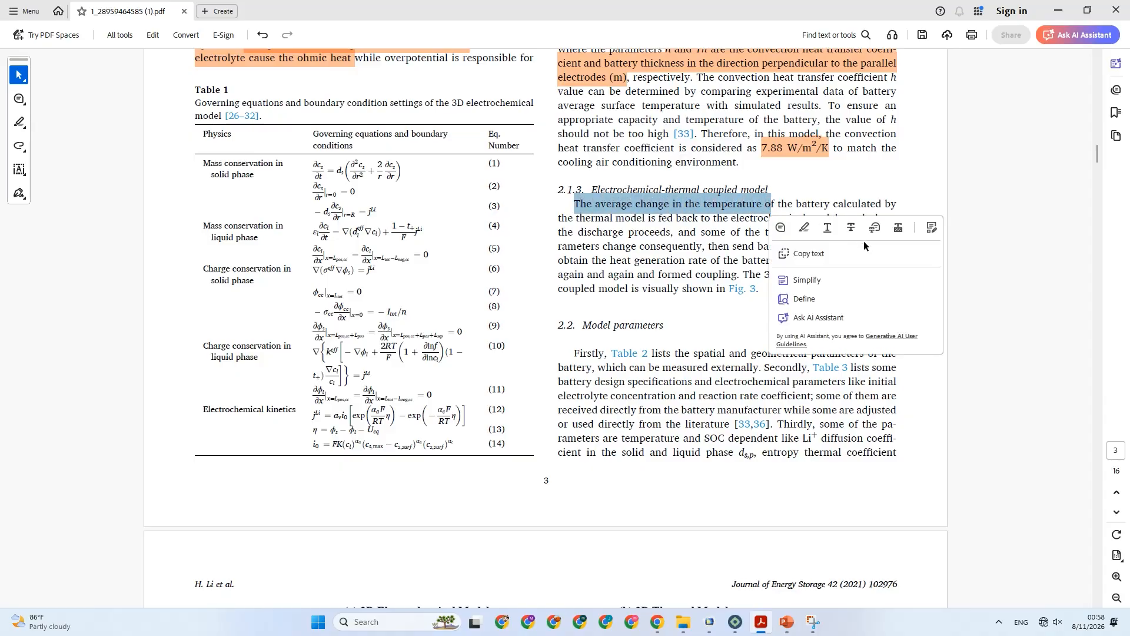
pyautogui.click(805, 228)
pyautogui.moveTo(577, 219); pyautogui.dragTo(645, 220)
pyautogui.click(671, 241)
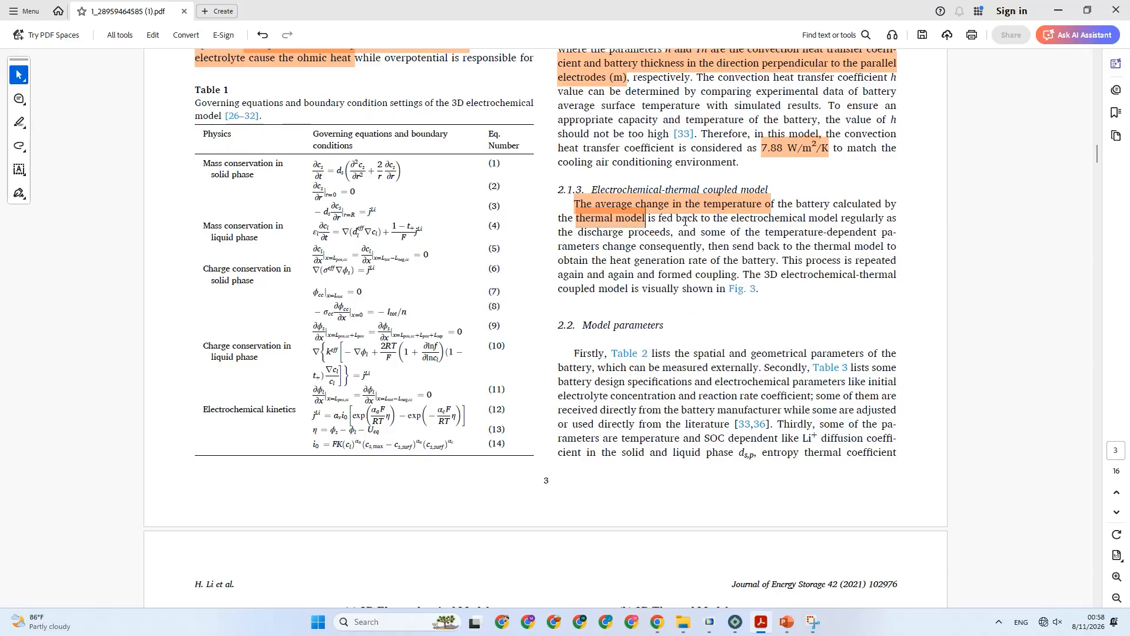
# Highlight "fed back to the electrochemical model" and "heat generation rate of the battery" in section 2.1.3.
pyautogui.moveTo(658, 220); pyautogui.dragTo(837, 219)
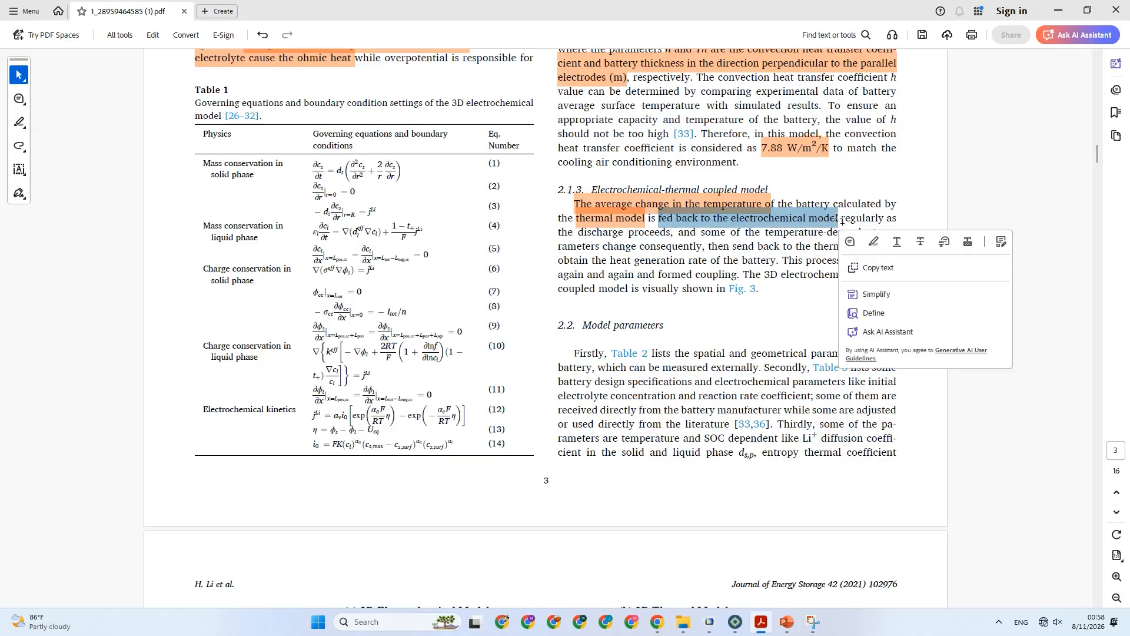
pyautogui.click(873, 243)
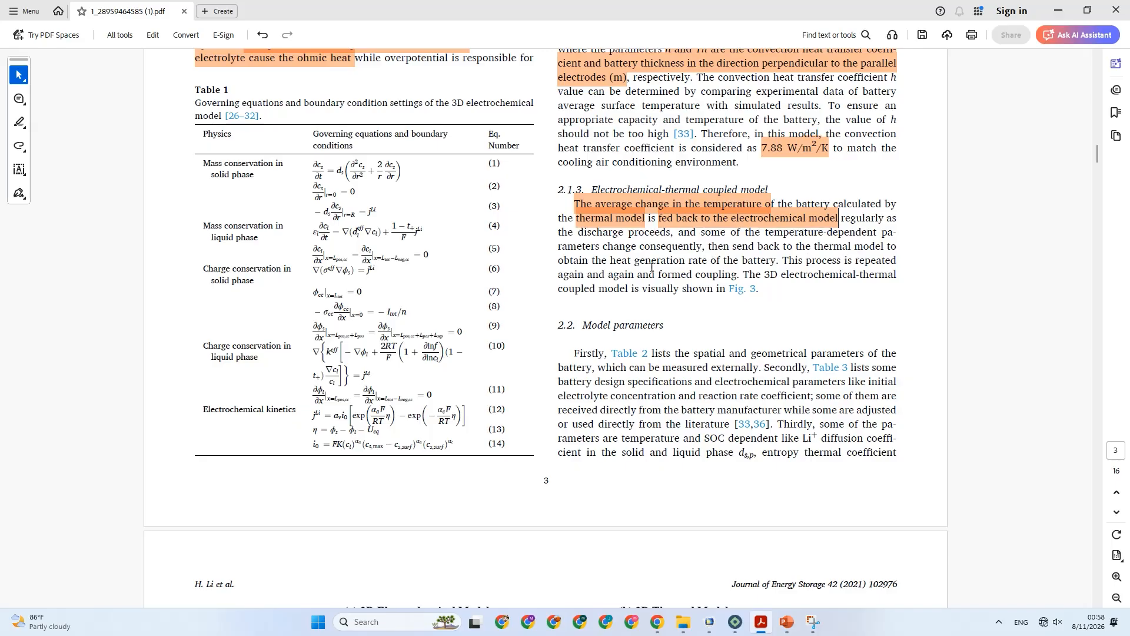
pyautogui.moveTo(609, 275); pyautogui.dragTo(775, 268)
pyautogui.click(616, 264)
pyautogui.click(809, 284)
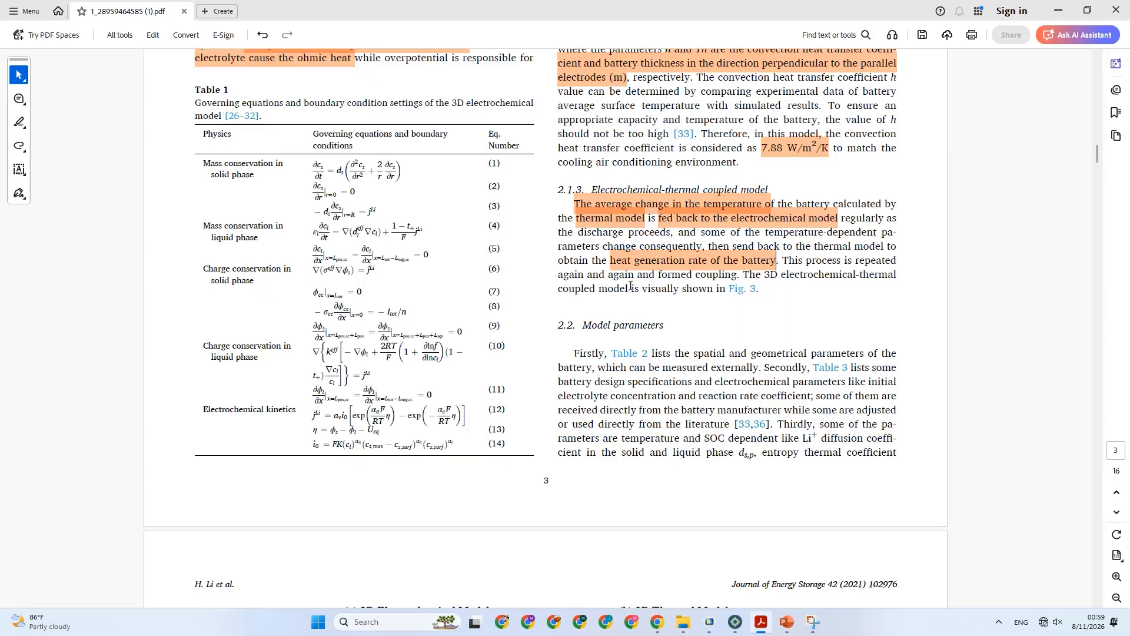
# Start a new Snipping Tool capture over the section 2.1.3 electrochemical-thermal coupled model text.
pyautogui.scroll(-2, 631, 286)
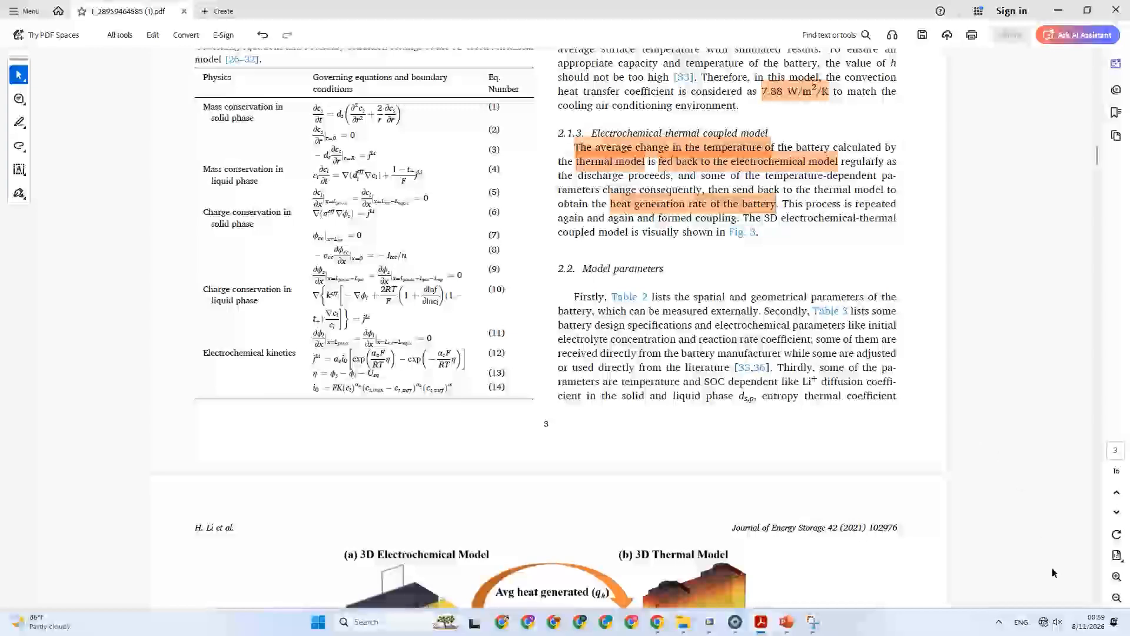
pyautogui.click(813, 621)
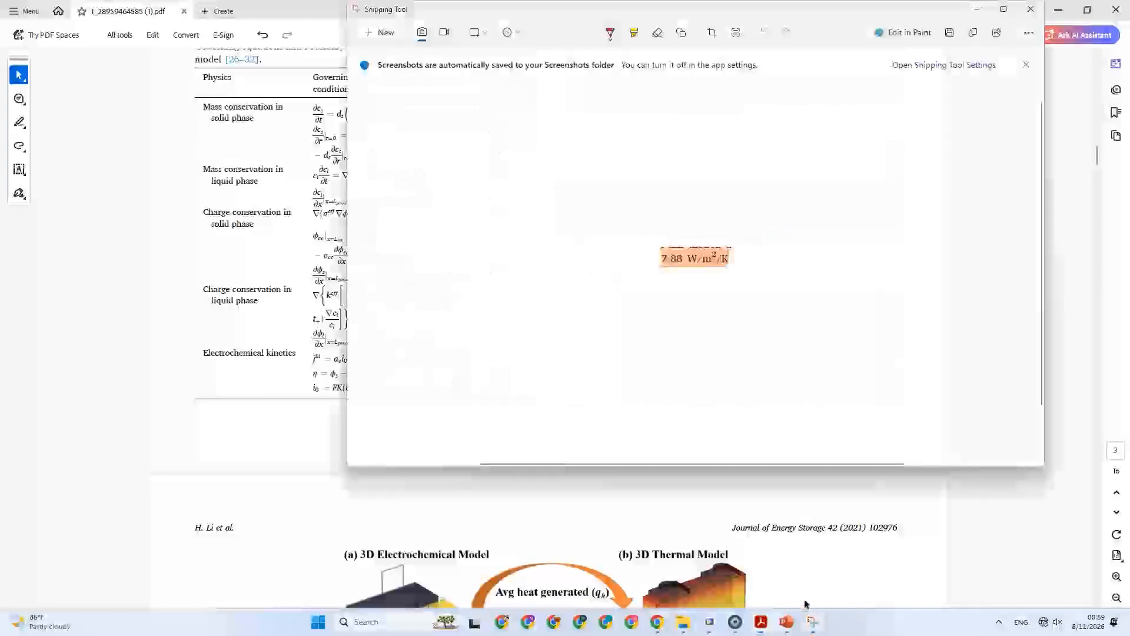
pyautogui.click(371, 32)
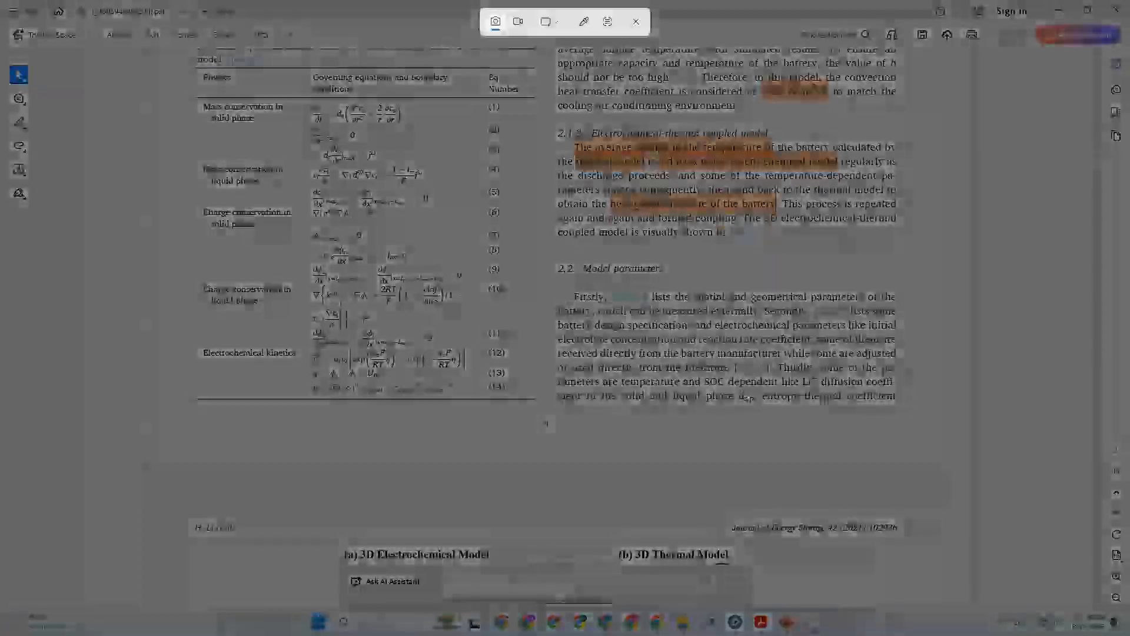
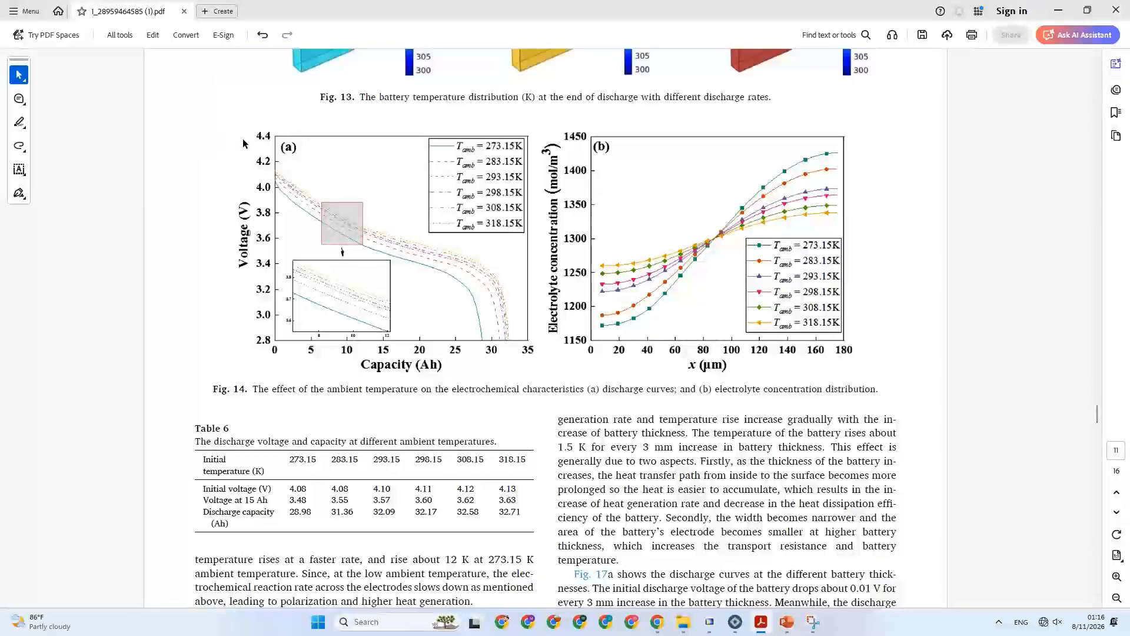
# Look through the paper's results figures, conclusions and references, marking "simulated and analyzed on the 1D" in the conclusion.
pyautogui.click(382, 192)
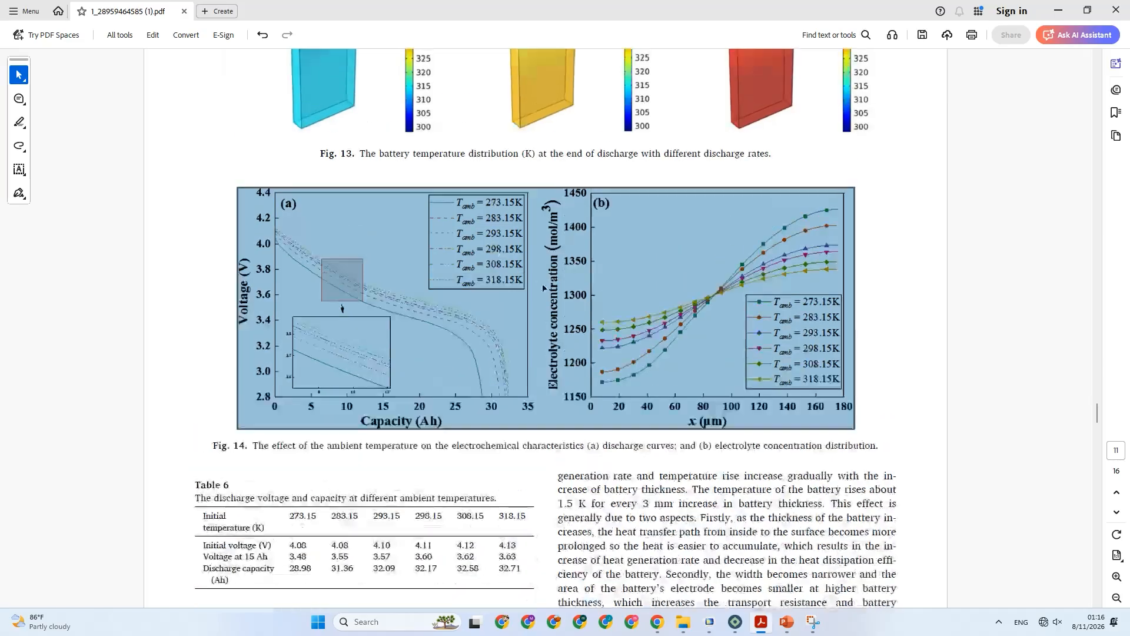
pyautogui.scroll(-5, 493, 246)
pyautogui.scroll(-18, 459, 278)
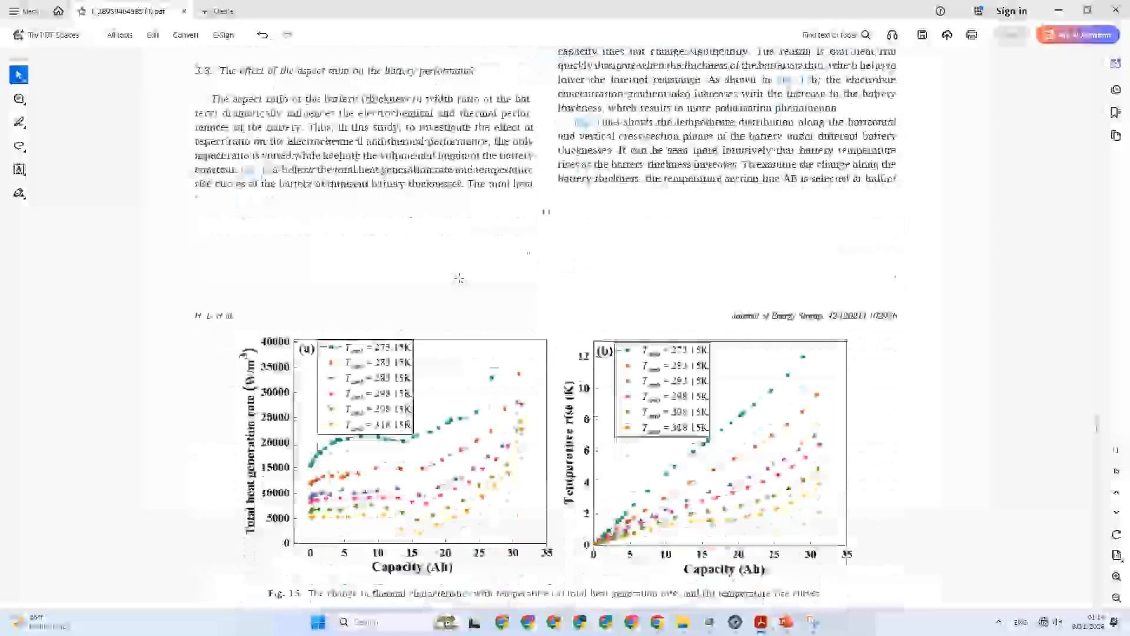
pyautogui.scroll(-10, 459, 278)
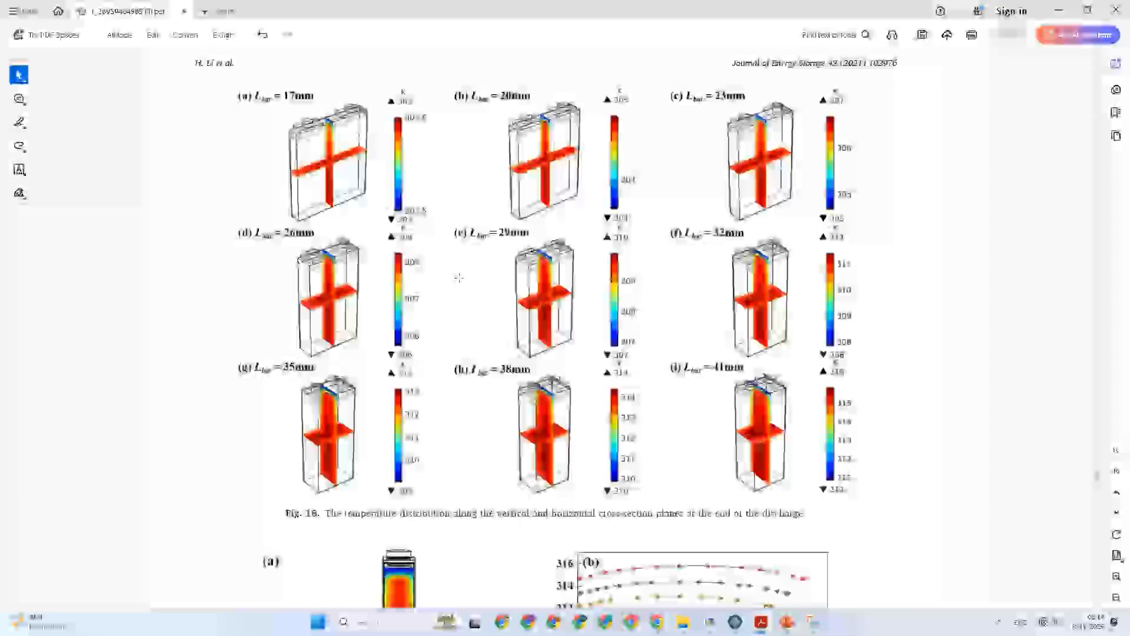
pyautogui.scroll(-15, 576, 229)
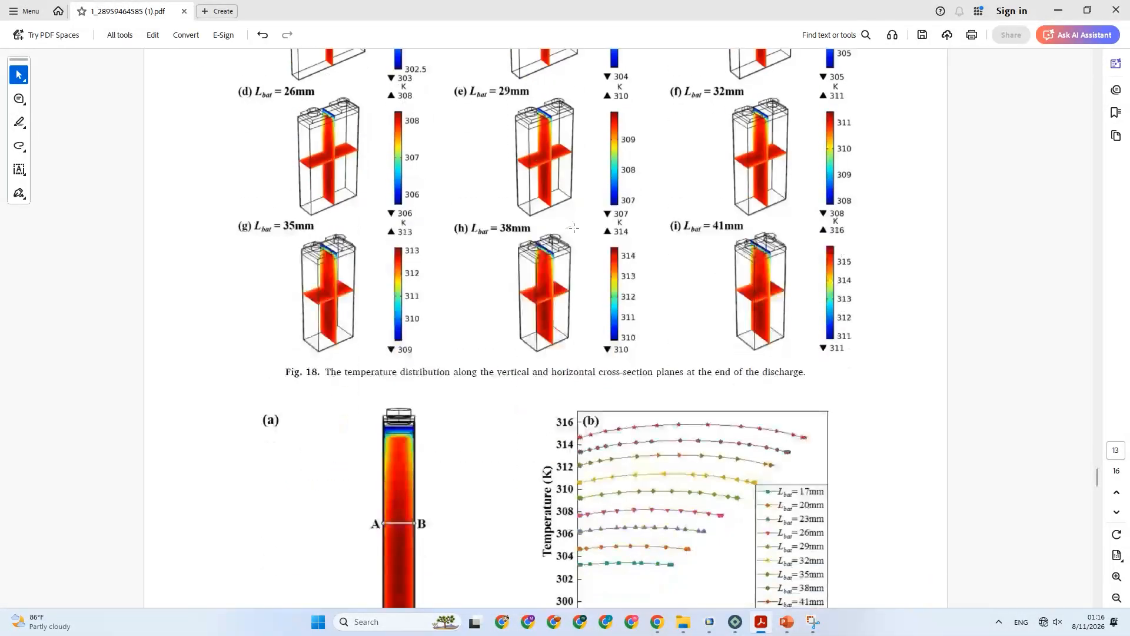
pyautogui.scroll(-5, 576, 232)
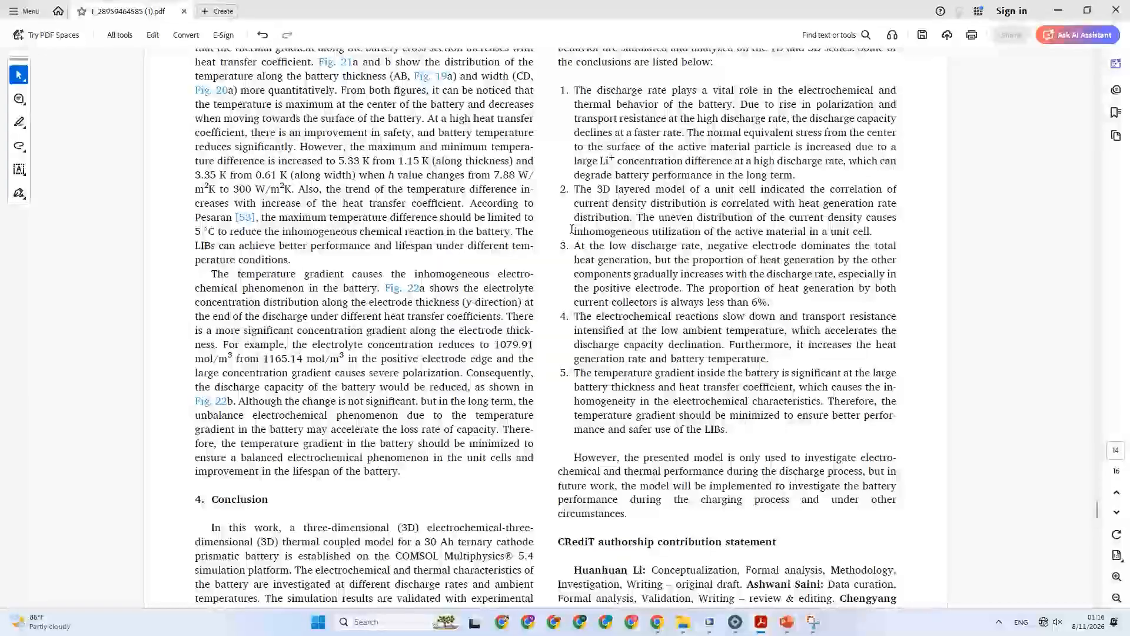
pyautogui.scroll(1, 572, 230)
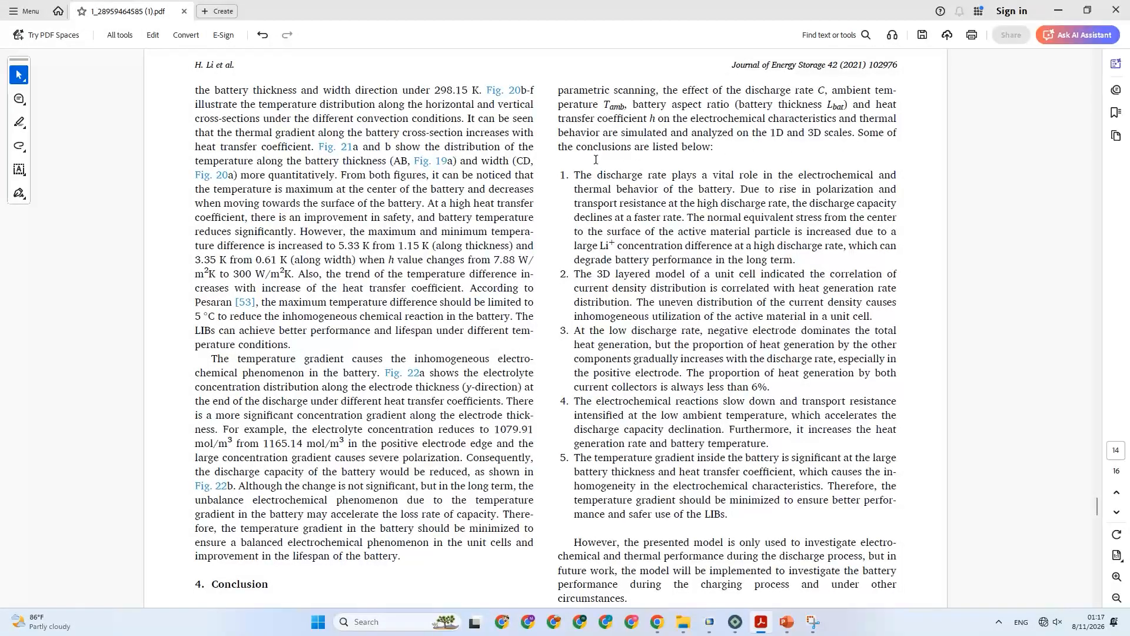
pyautogui.moveTo(622, 136); pyautogui.dragTo(776, 136)
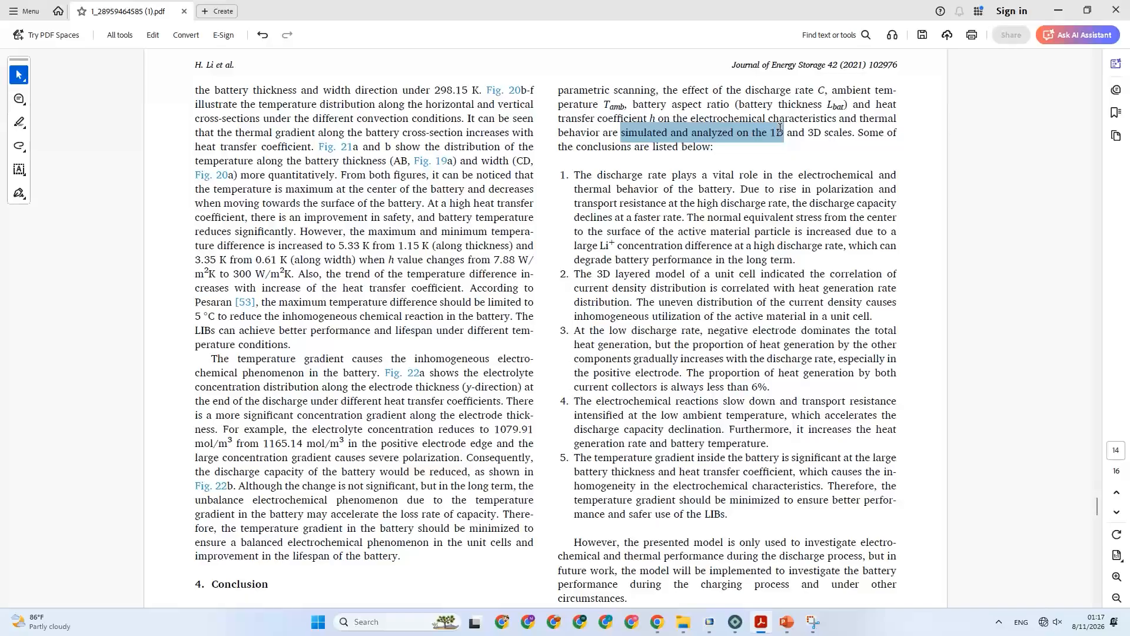
pyautogui.moveTo(780, 128); pyautogui.dragTo(781, 128)
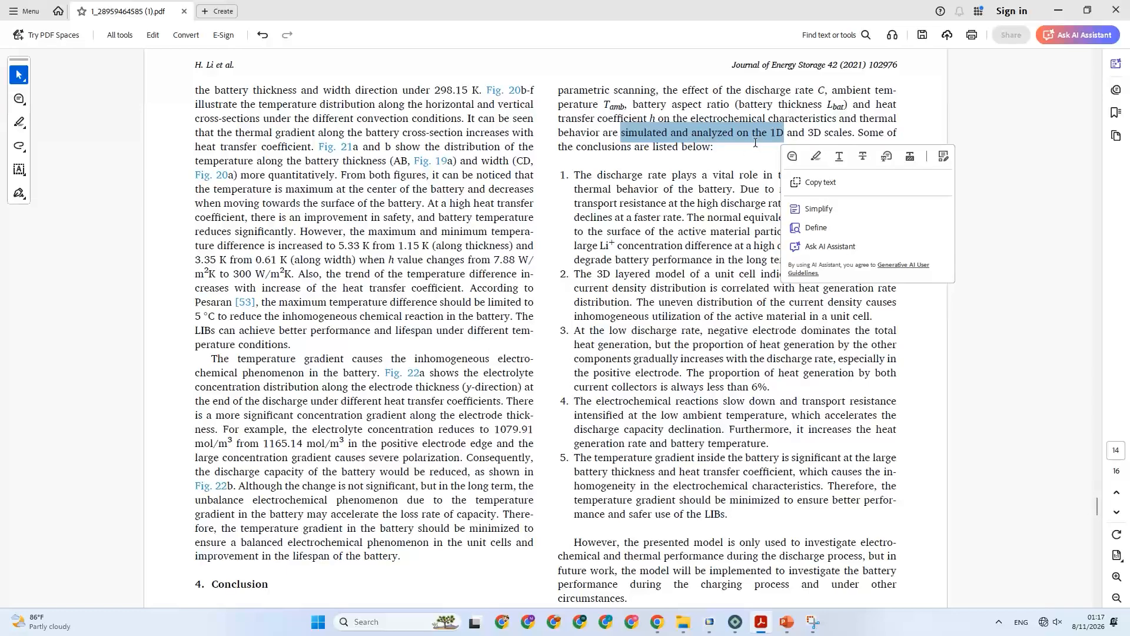
pyautogui.scroll(-10, 755, 143)
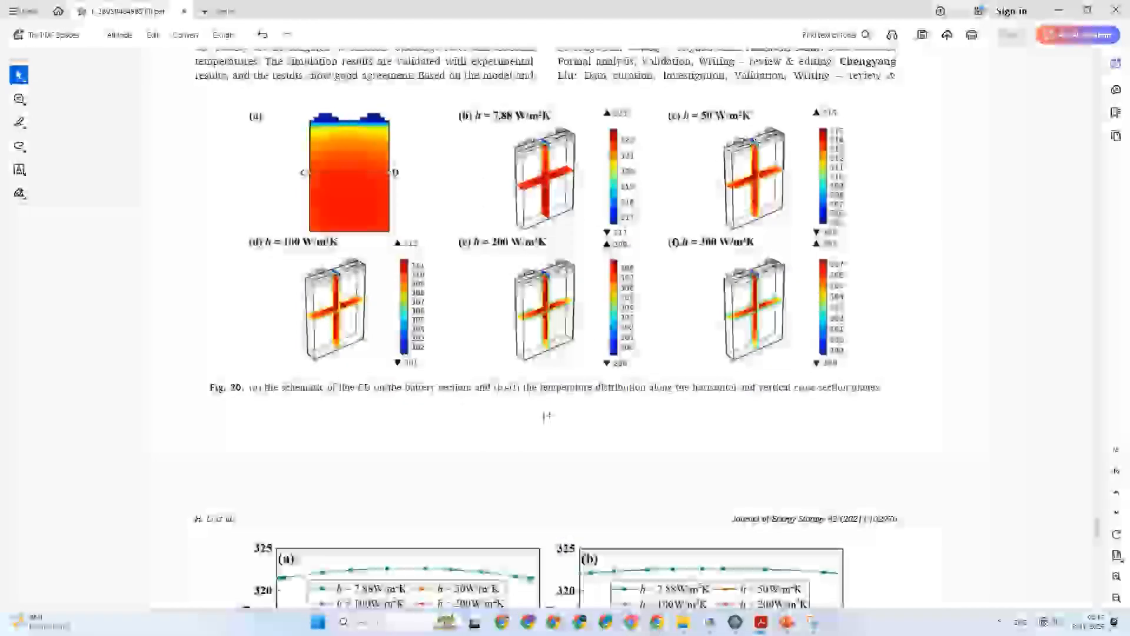
pyautogui.scroll(-15, 547, 416)
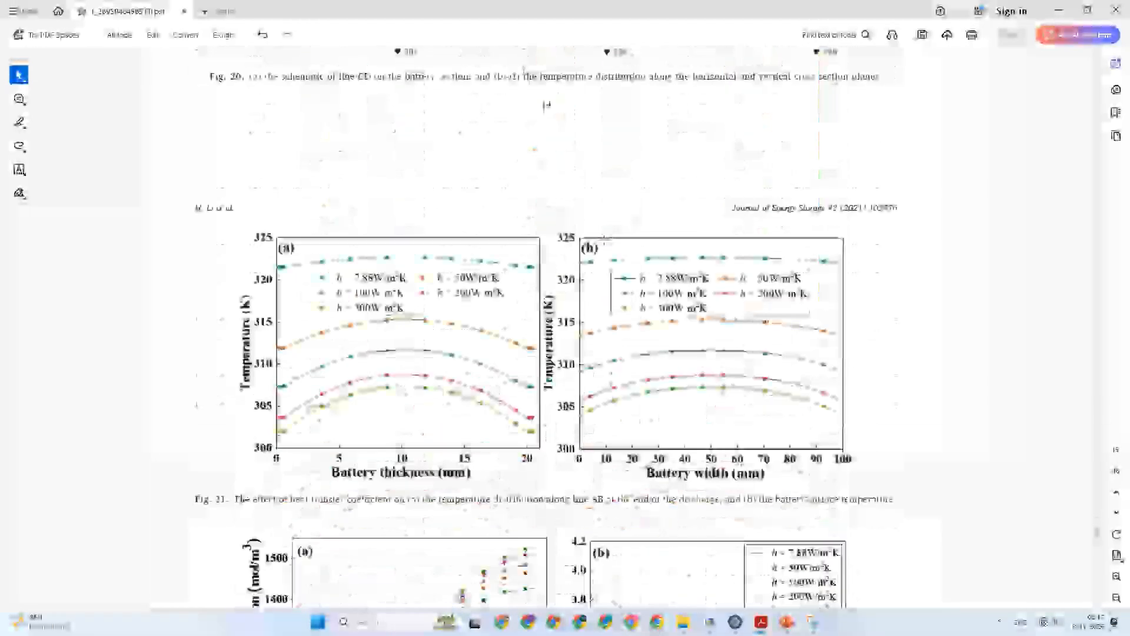
pyautogui.scroll(2, 523, 355)
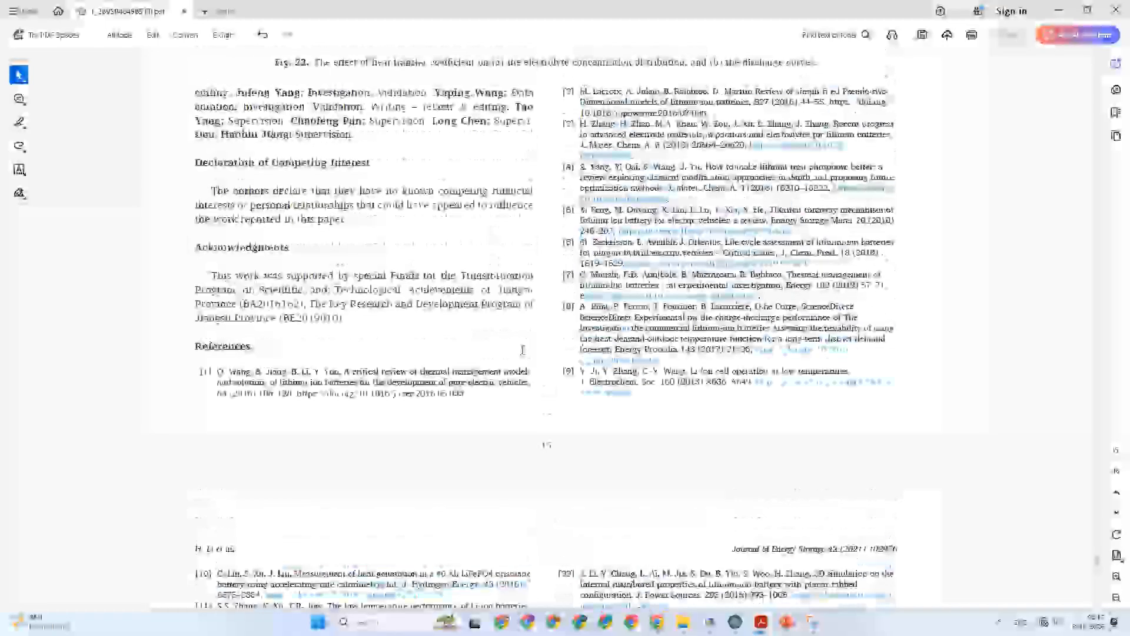
pyautogui.scroll(-12, 523, 353)
pyautogui.scroll(-5, 523, 353)
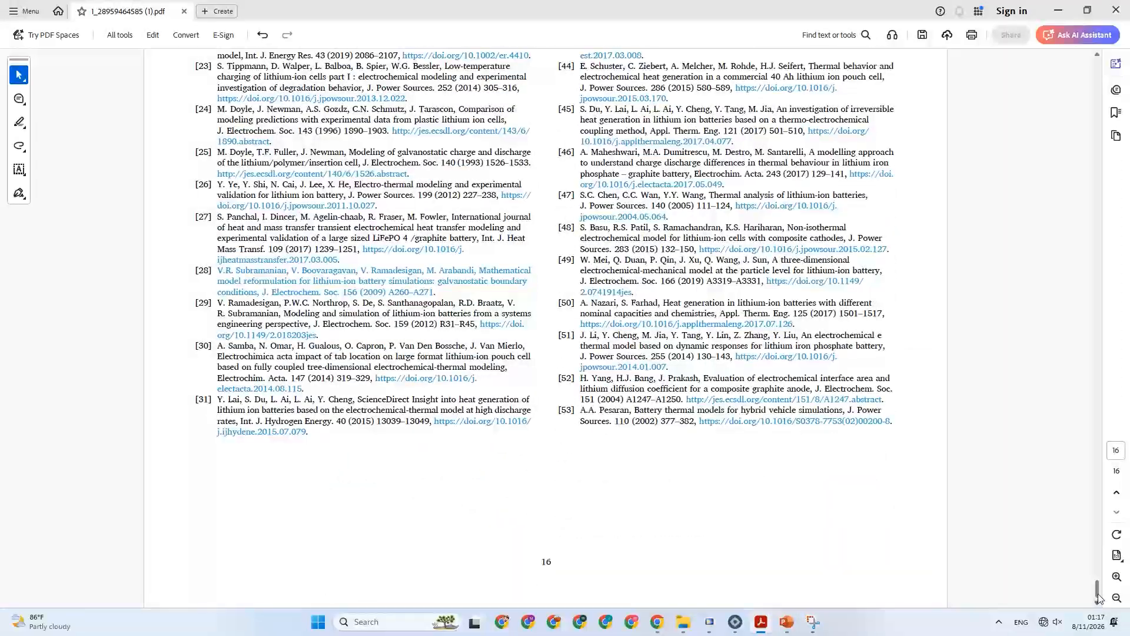
# Return to pages 2 and 3 of the paper and review the highlighted model development, electrochemical and thermal model passages.
pyautogui.moveTo(1099, 589); pyautogui.dragTo(1085, 157)
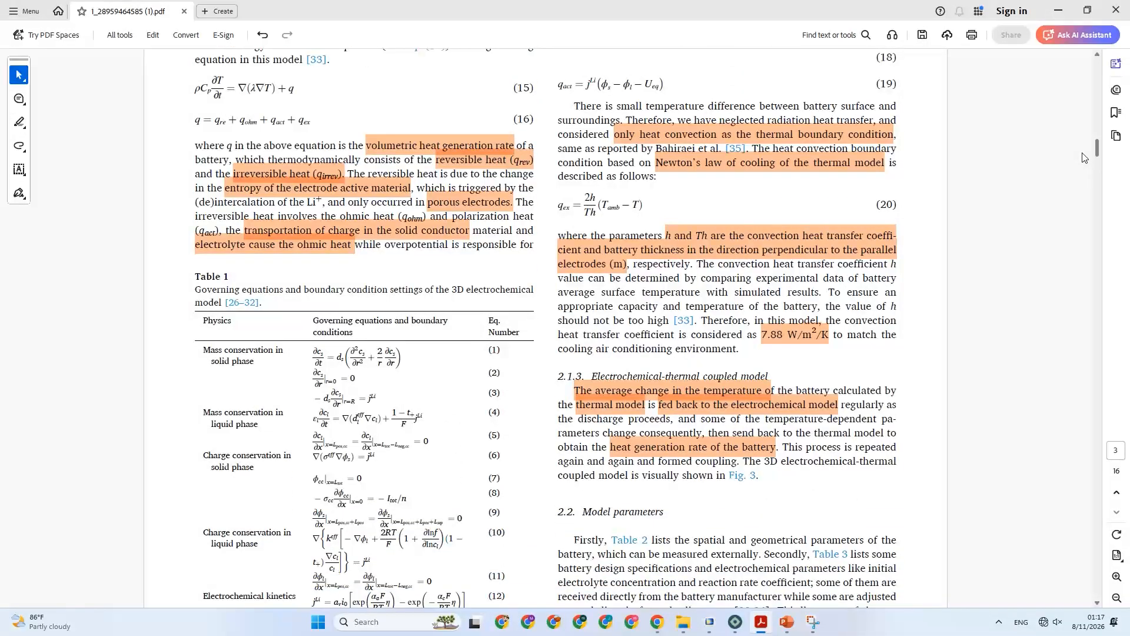
pyautogui.scroll(5, 351, 318)
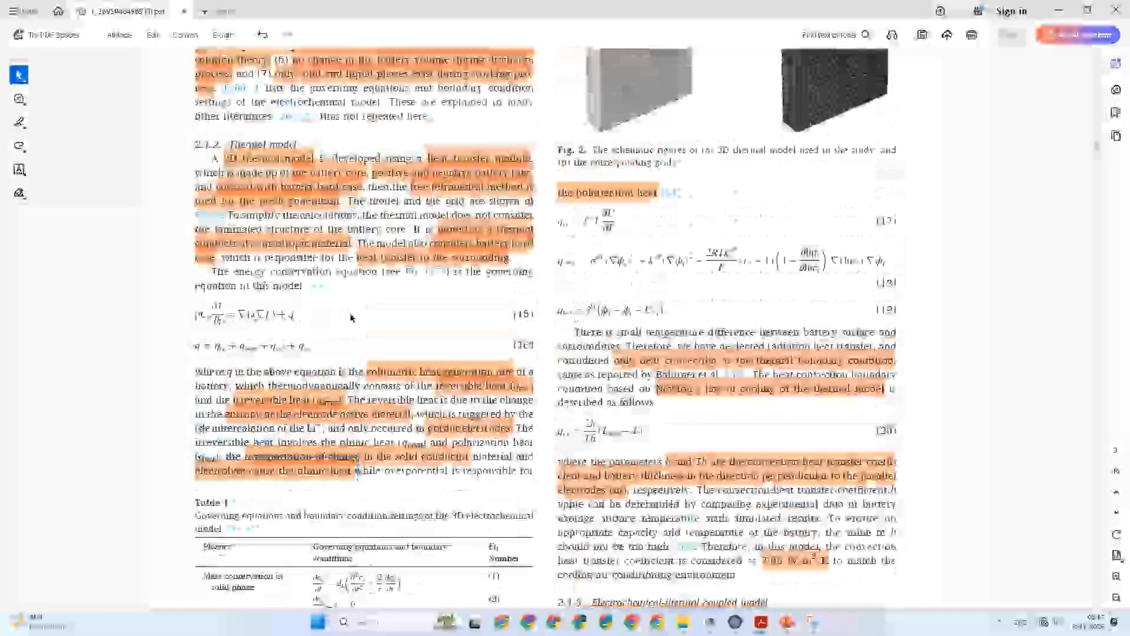
pyautogui.scroll(10, 352, 318)
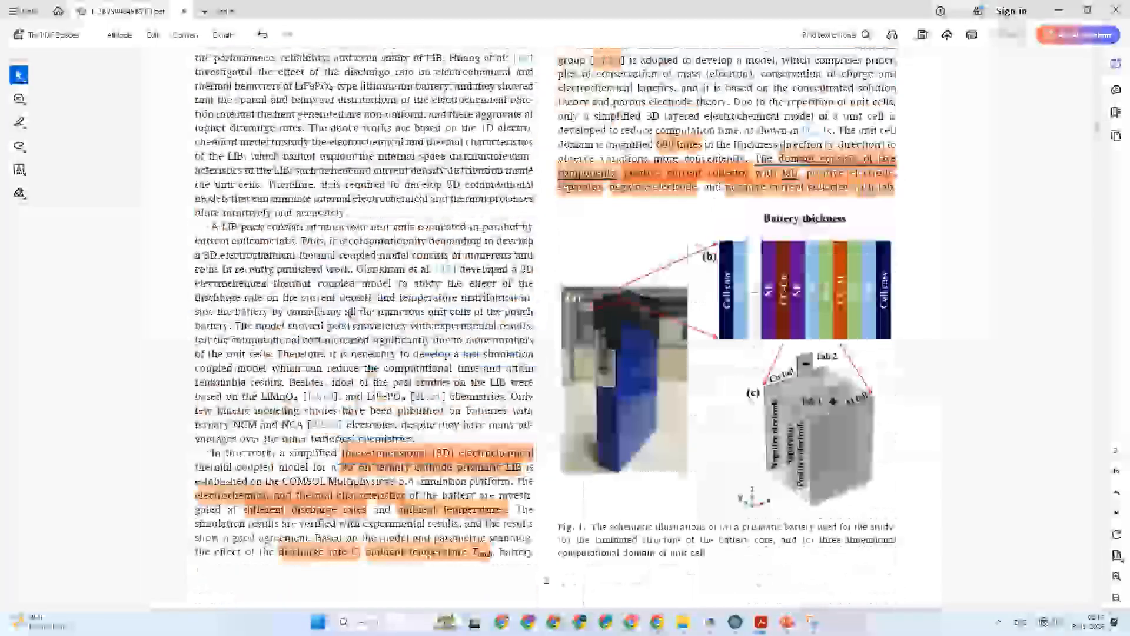
pyautogui.scroll(6, 351, 312)
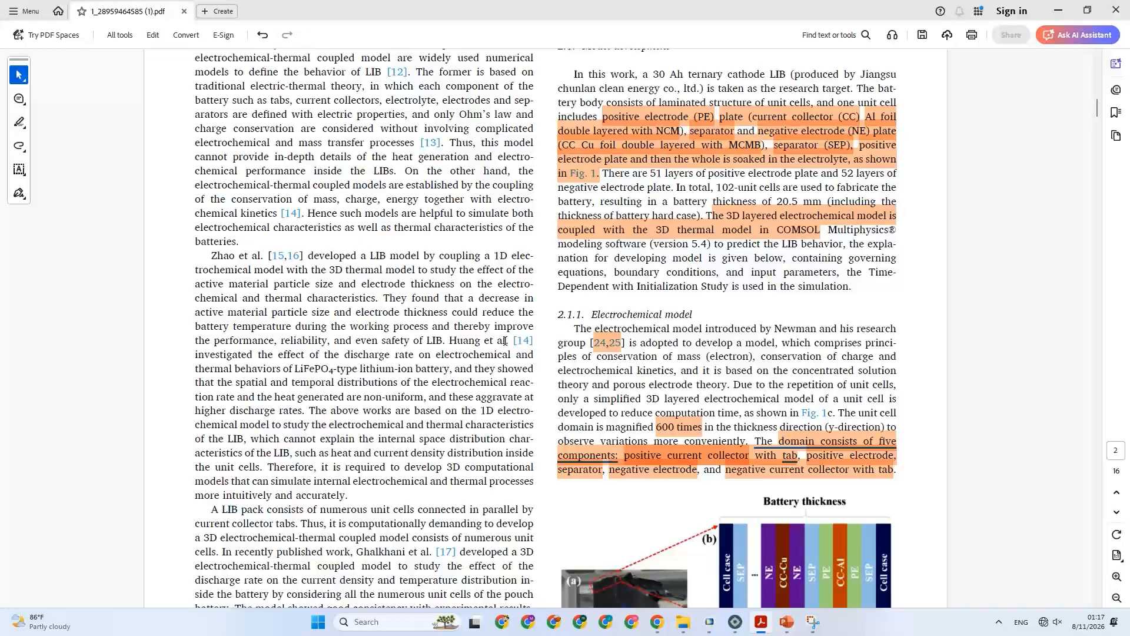
pyautogui.scroll(4, 506, 389)
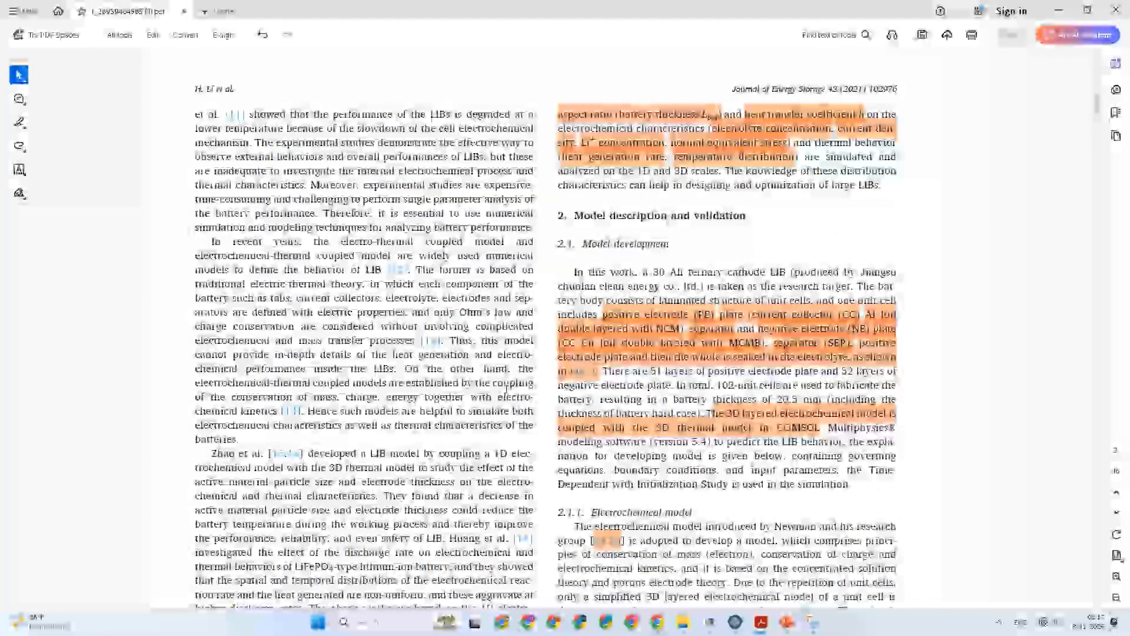
pyautogui.scroll(-2, 507, 389)
pyautogui.scroll(-8, 506, 389)
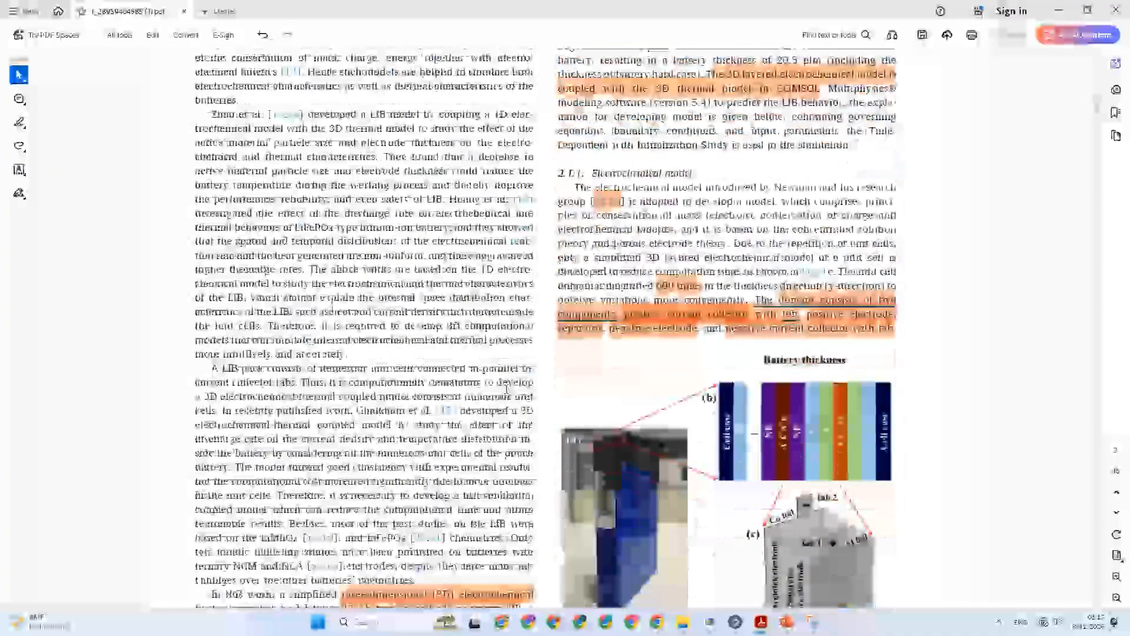
pyautogui.scroll(-7, 507, 392)
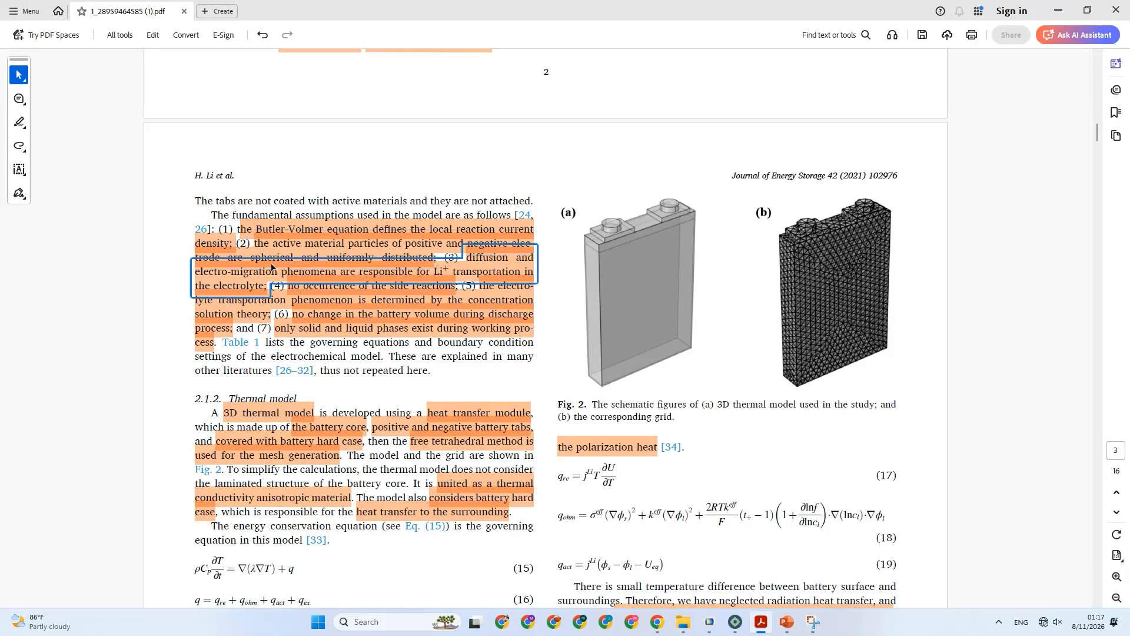
pyautogui.scroll(-1, 171, 323)
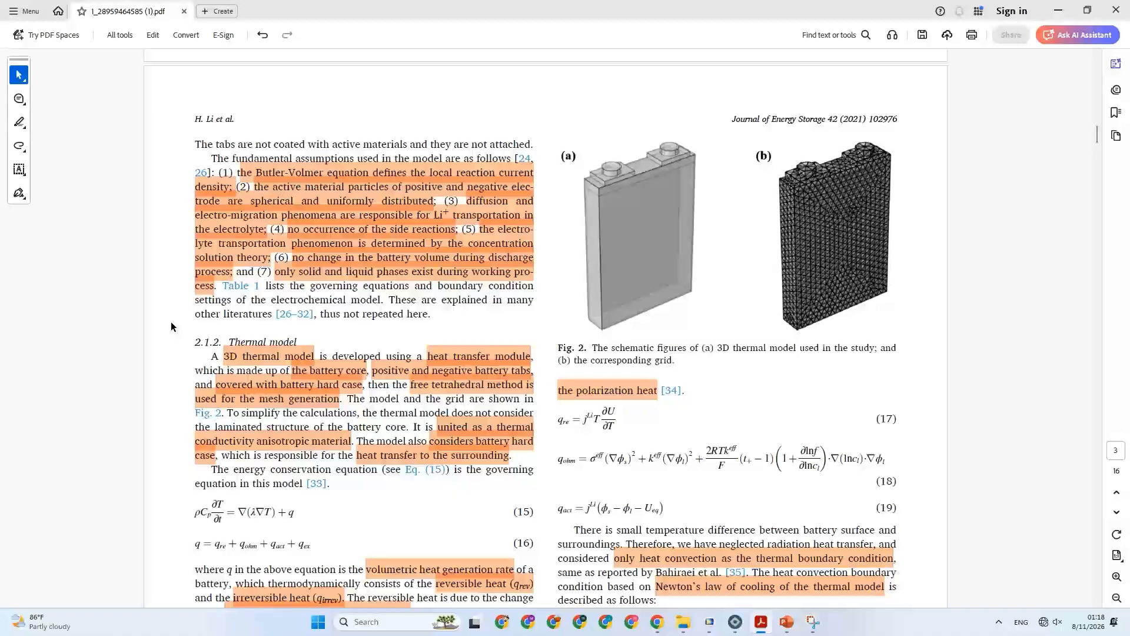
pyautogui.click(287, 280)
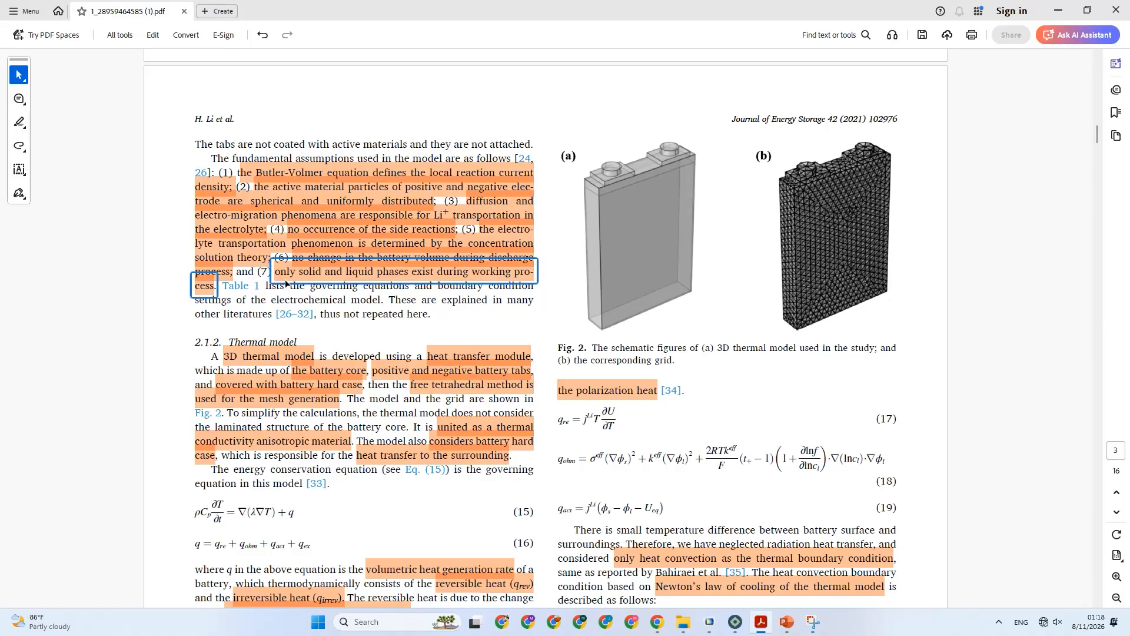
# Switch to the PowerPoint presentation and review slides 1 to 3 with the study overview, electrochemical model and governing equations.
pyautogui.click(787, 621)
pyautogui.click(64, 295)
pyautogui.scroll(6, 65, 295)
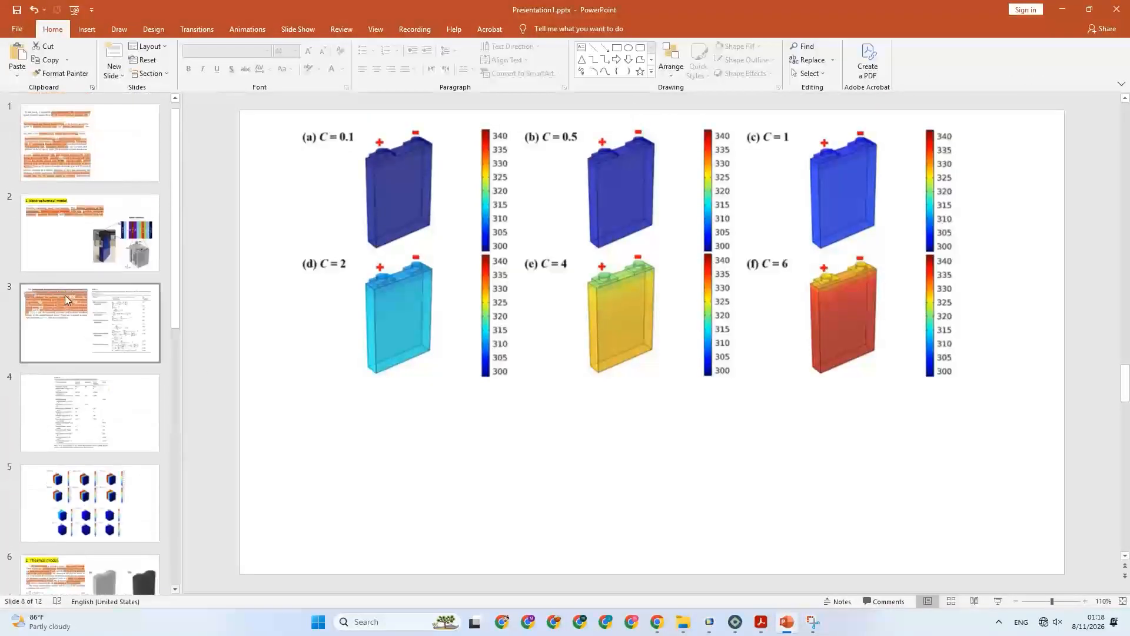
pyautogui.click(41, 175)
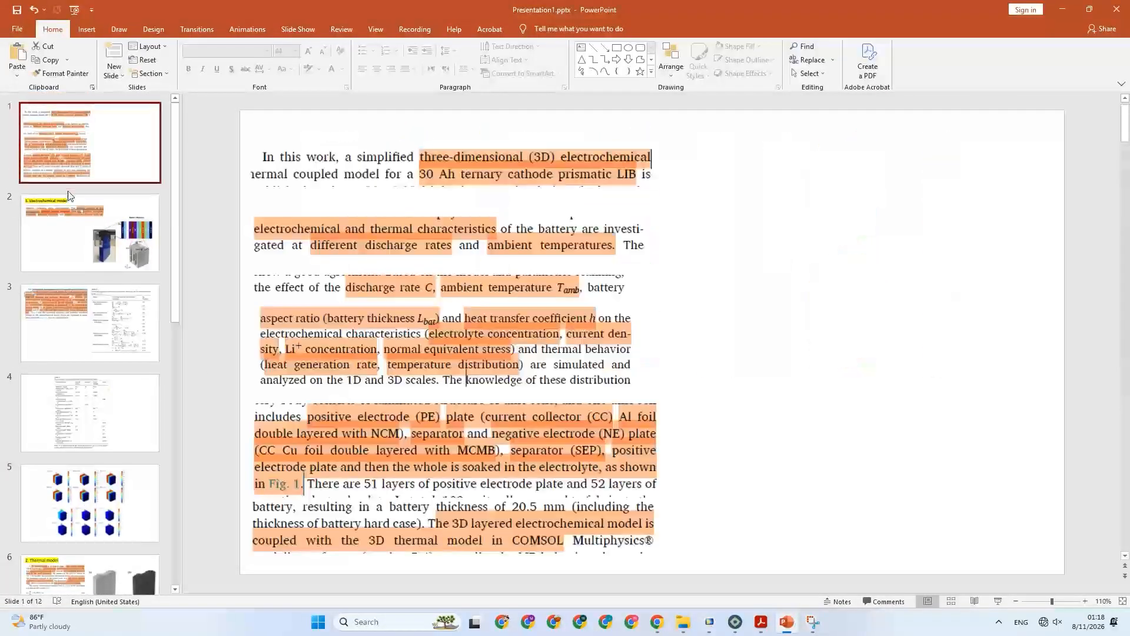
pyautogui.click(104, 246)
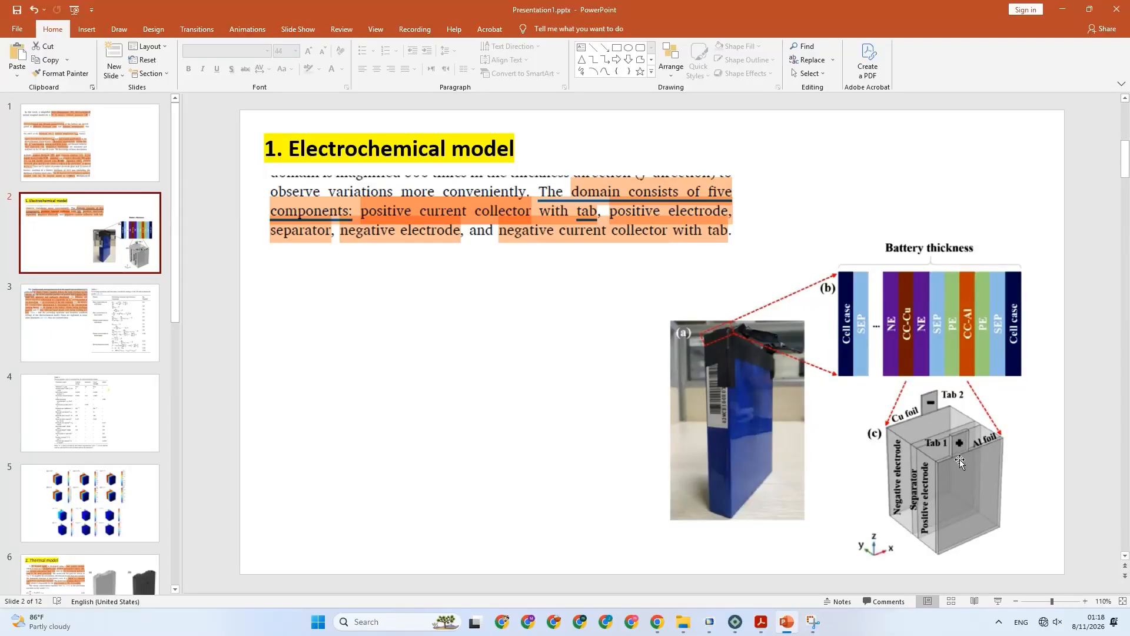
pyautogui.click(107, 301)
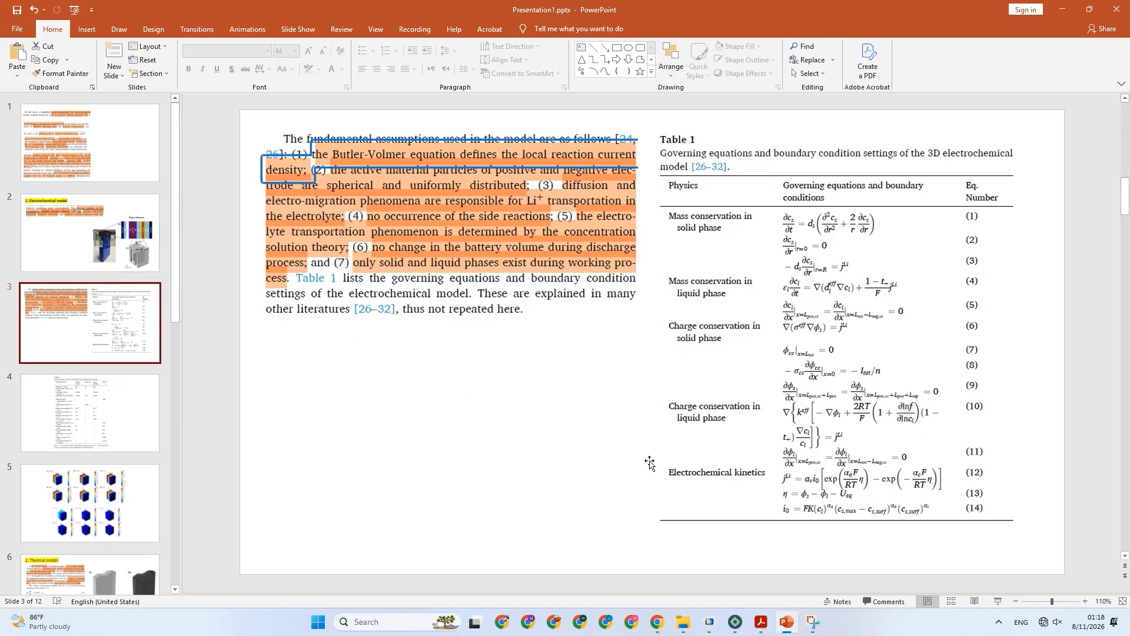
# Switch to COMSOL Multiphysics, create a new blank model and add a 3D component.
pyautogui.click(712, 622)
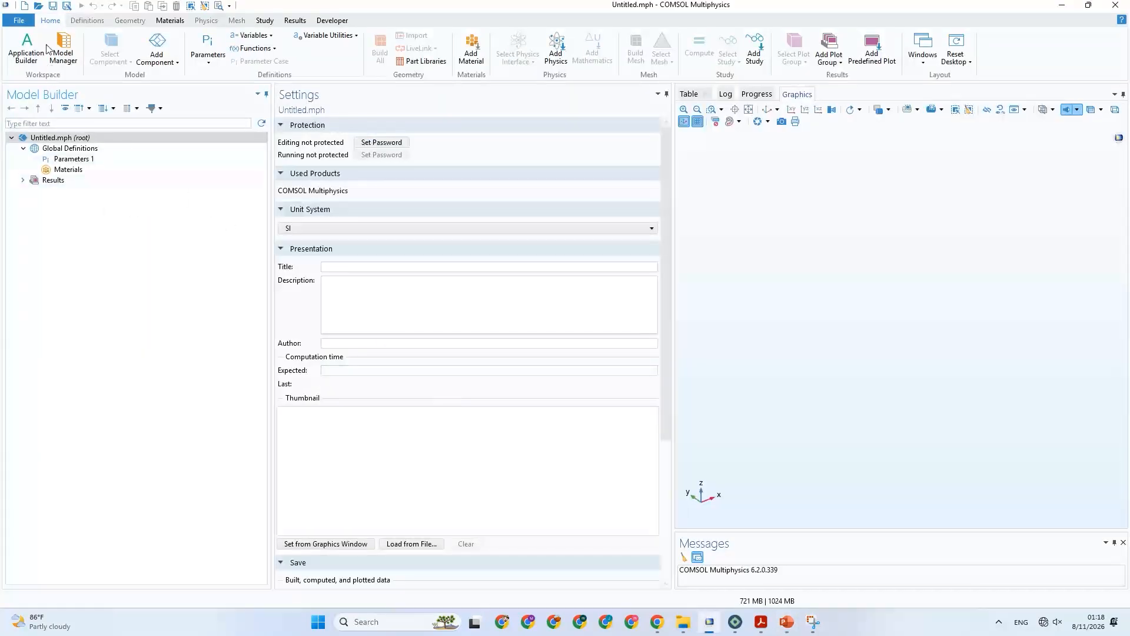
pyautogui.click(25, 21)
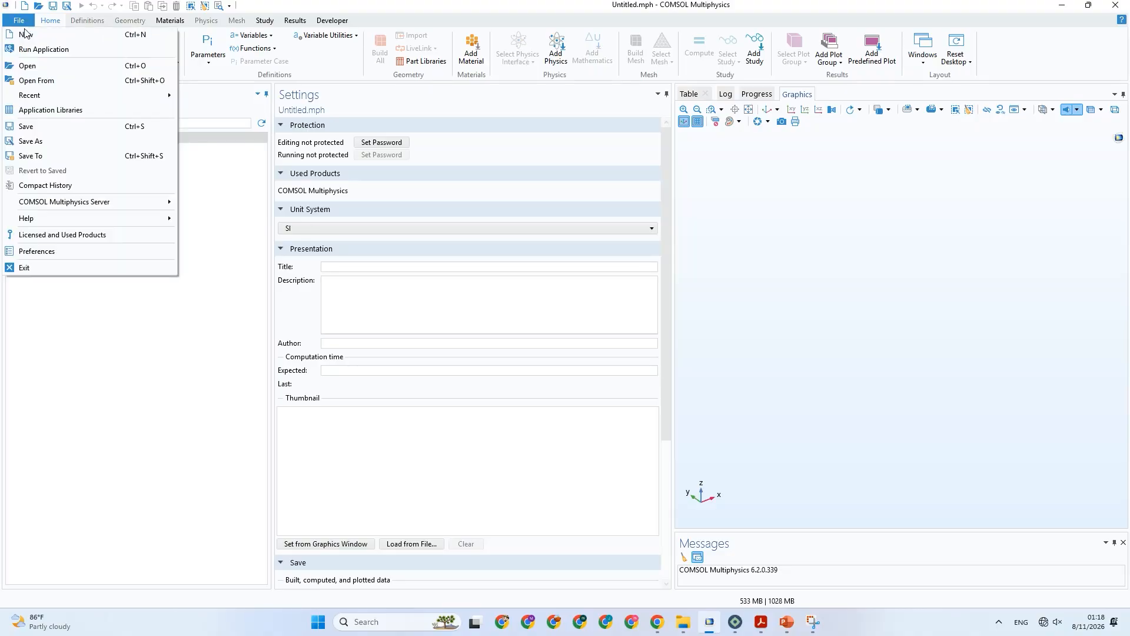
pyautogui.click(36, 36)
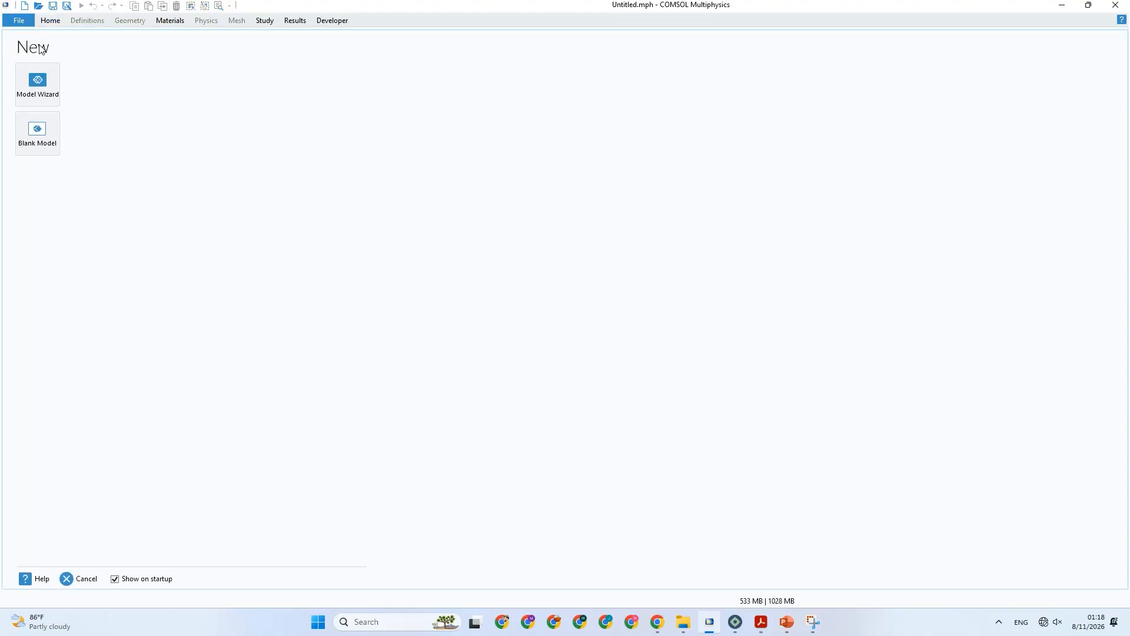
pyautogui.click(45, 143)
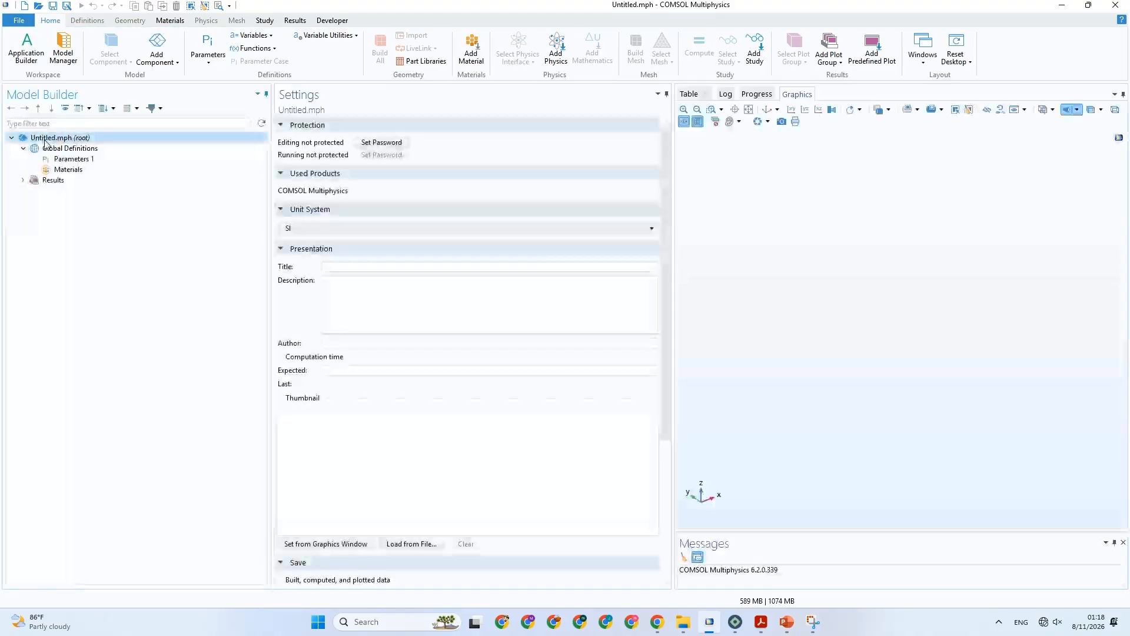
pyautogui.click(157, 56)
pyautogui.click(155, 76)
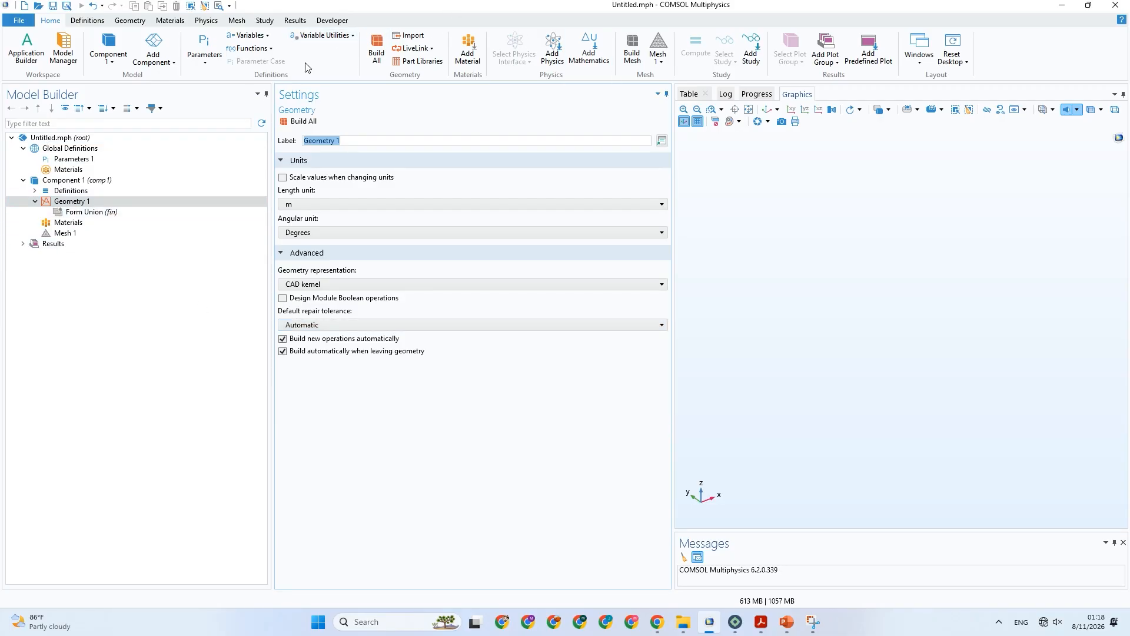
# Search the physics interfaces for "battery" and select Lithium-Ion Battery, Deformed Geometry without adding it.
pyautogui.click(200, 22)
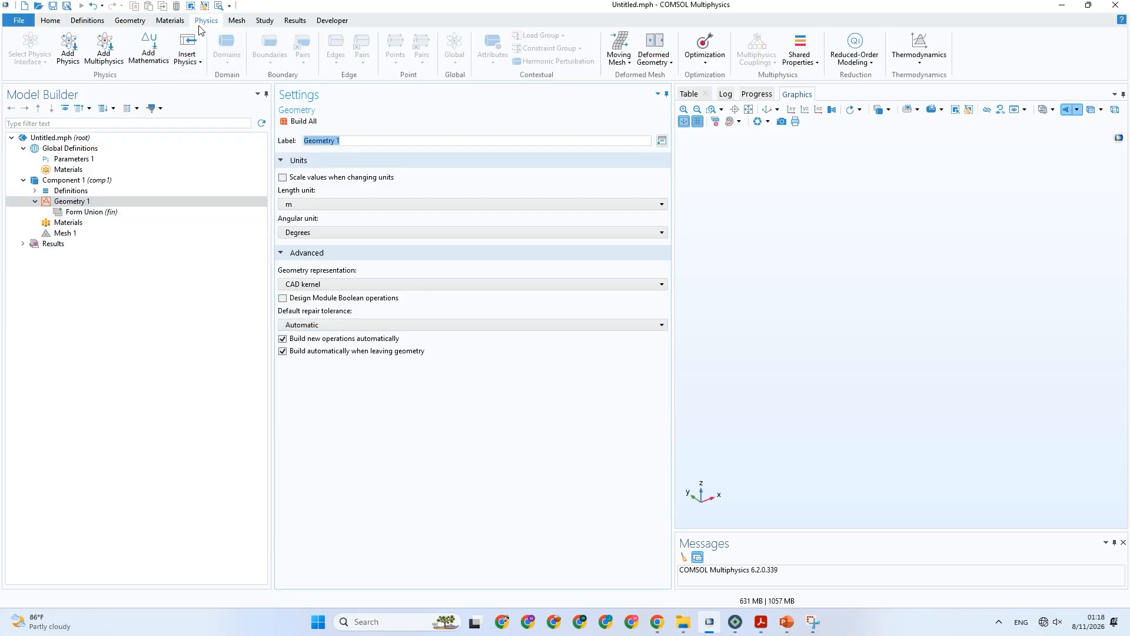
pyautogui.click(68, 48)
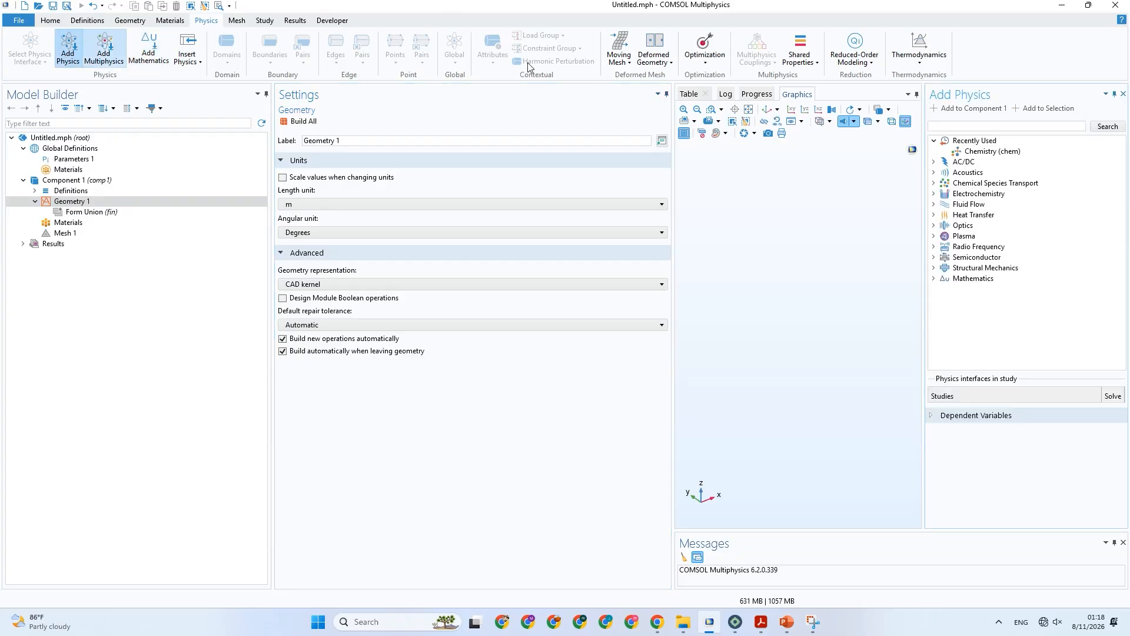
pyautogui.click(959, 125)
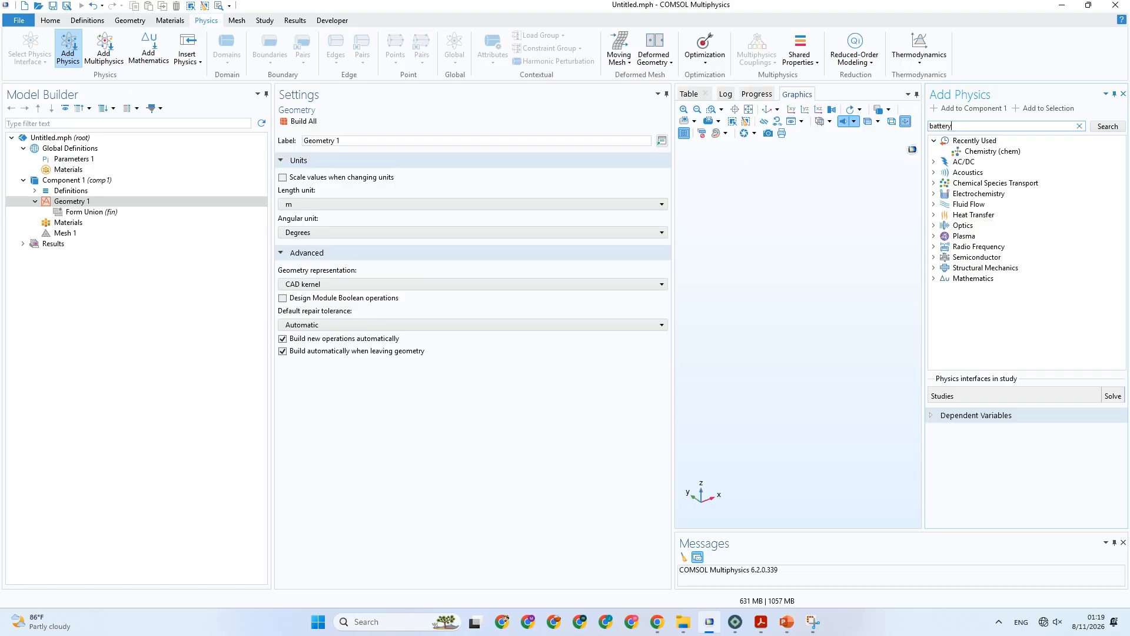
pyautogui.press('Return')
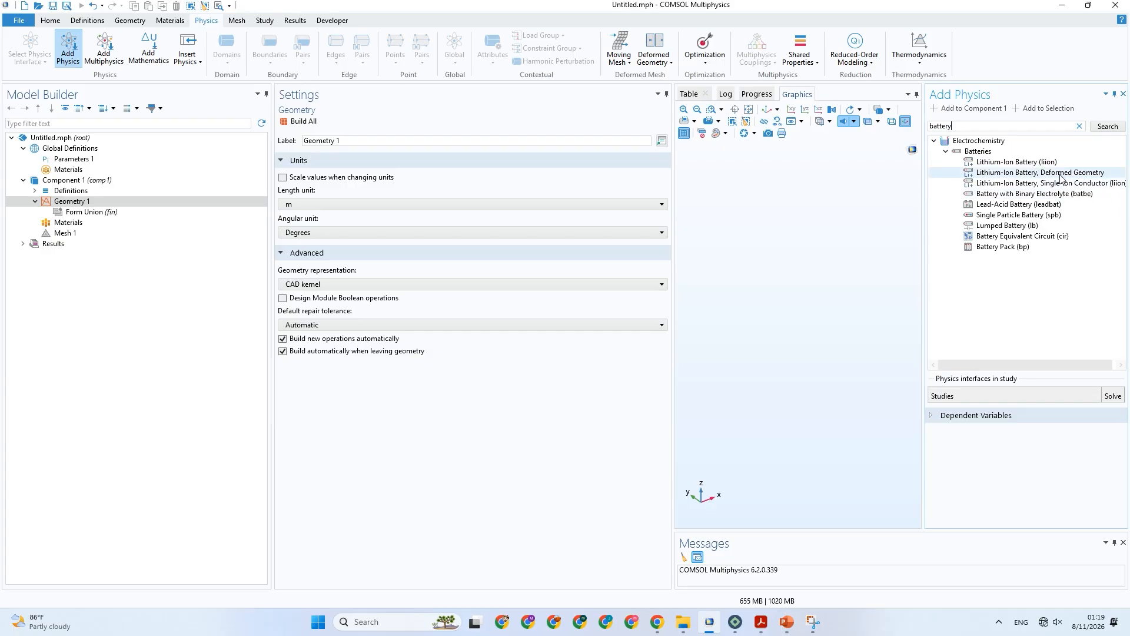
pyautogui.click(1007, 163)
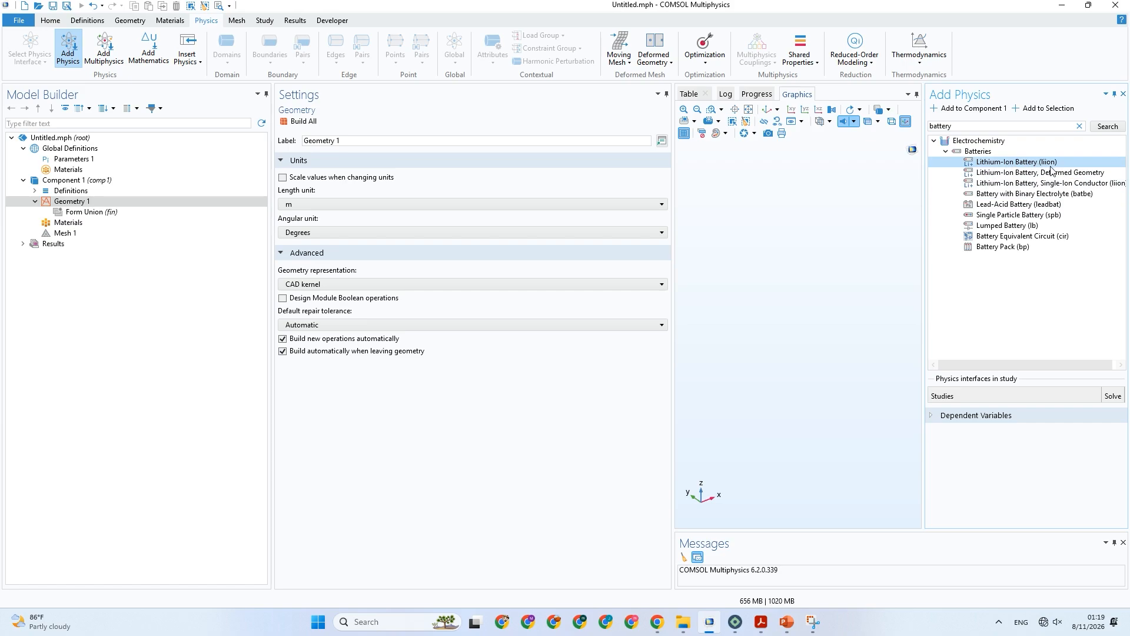
pyautogui.click(1017, 174)
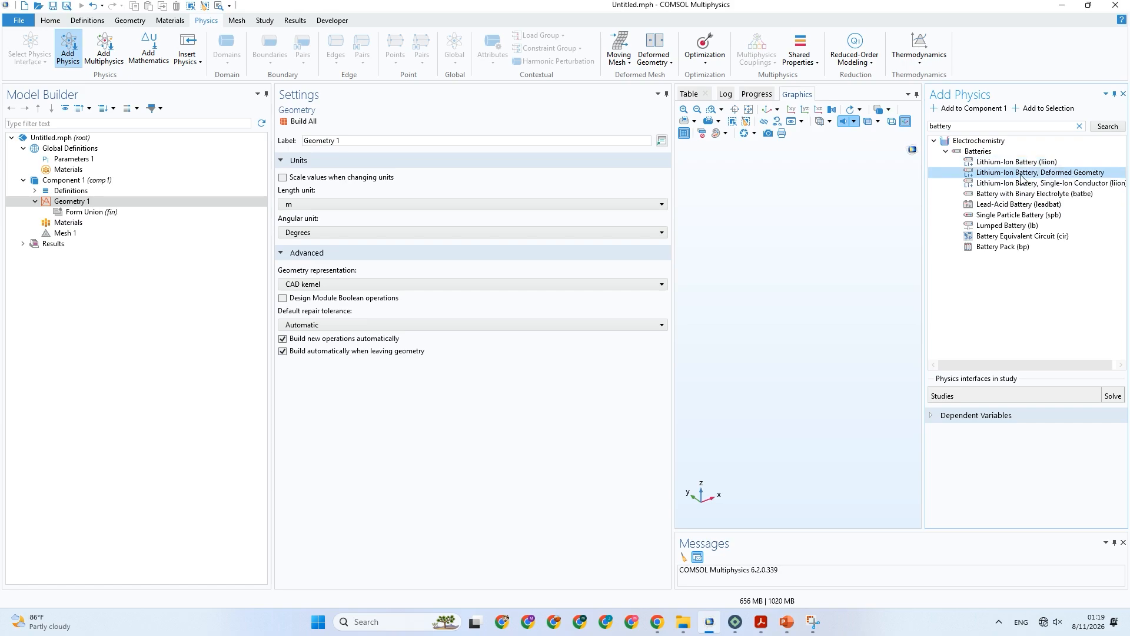
# Minimize the open windows and launch COMSOL Multiphysics 5.2 from the desktop.
pyautogui.click(1062, 8)
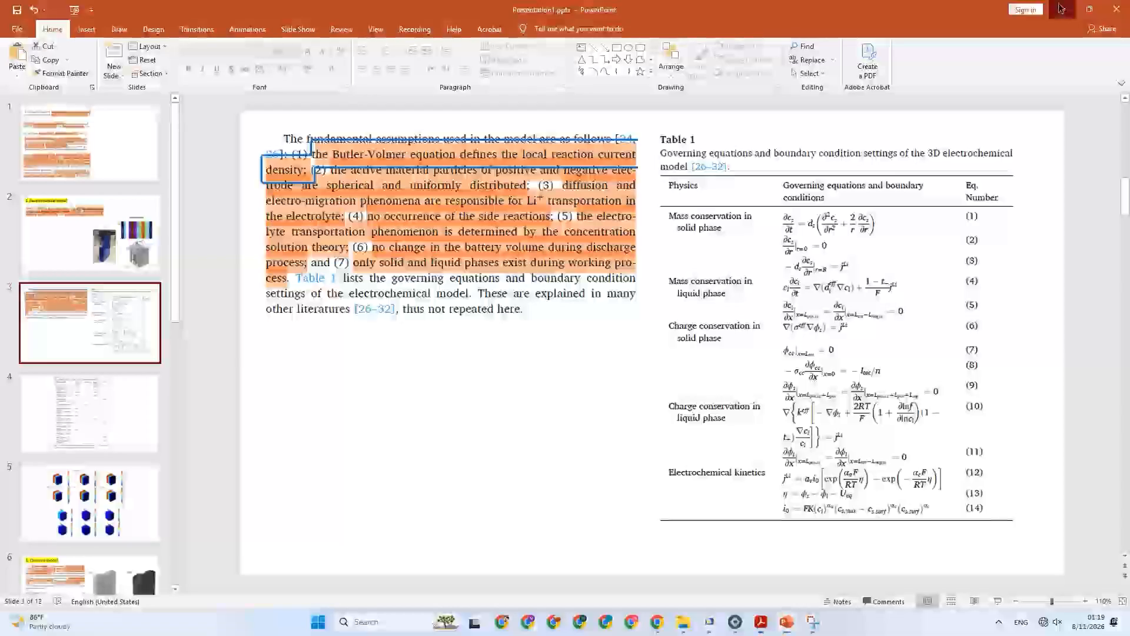
pyautogui.click(1062, 9)
pyautogui.click(1061, 8)
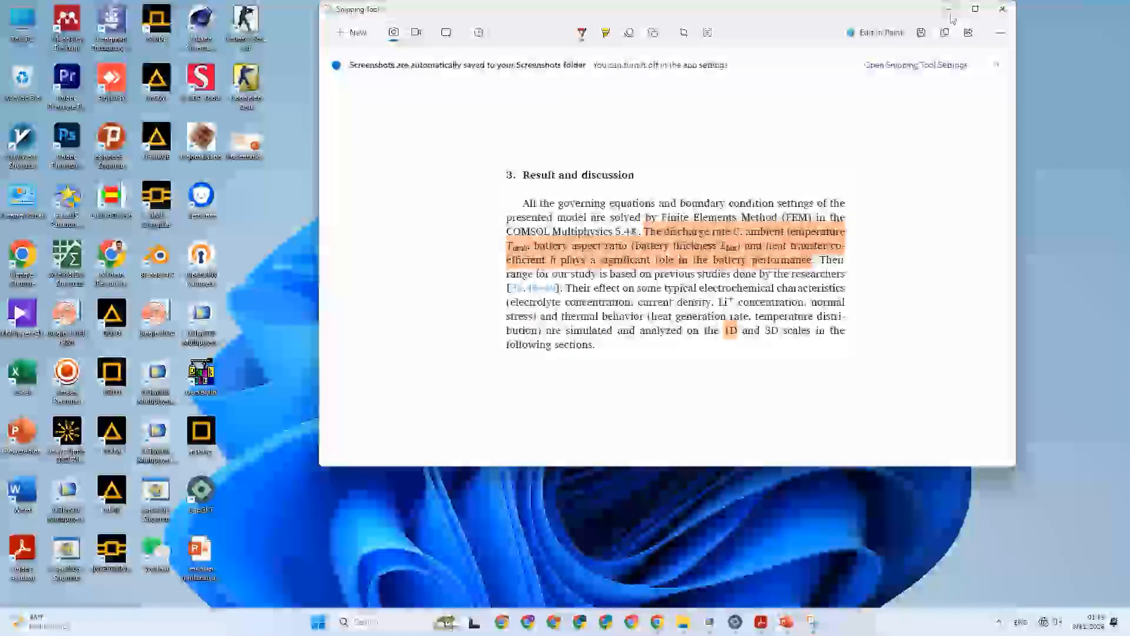
pyautogui.click(948, 9)
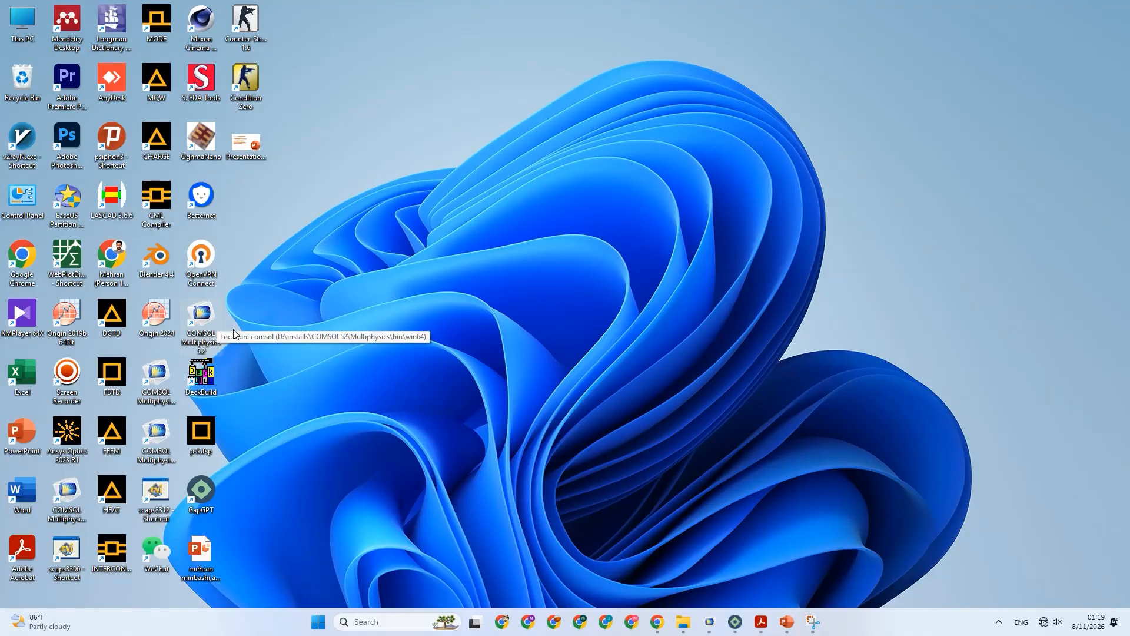
pyautogui.doubleClick(203, 320)
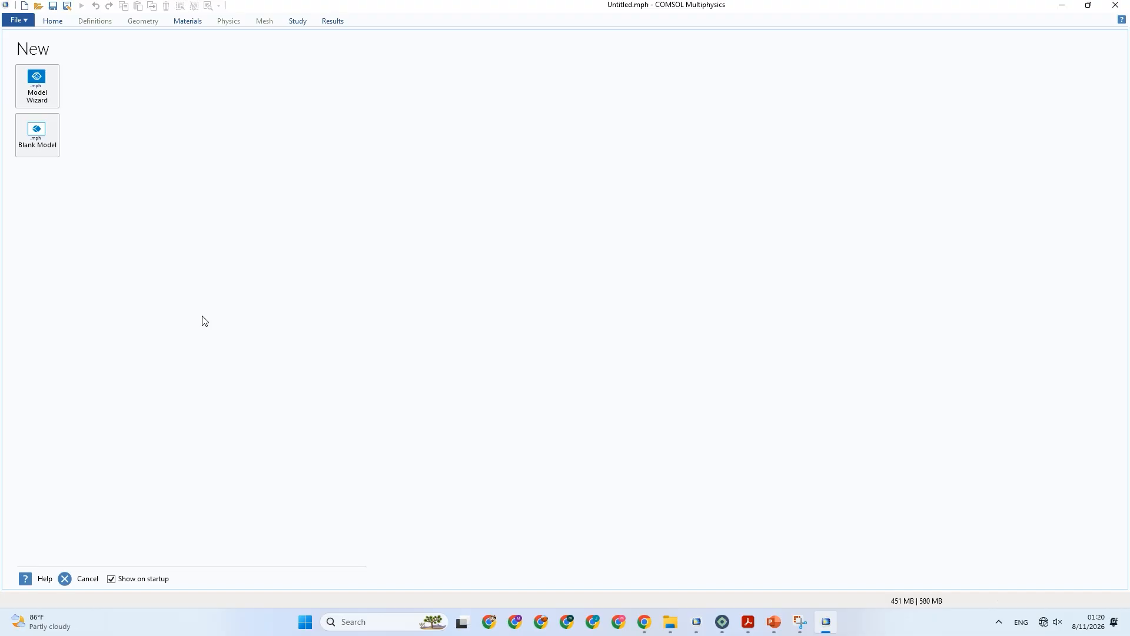
# Create a blank model and add a 3D component to it.
pyautogui.click(51, 148)
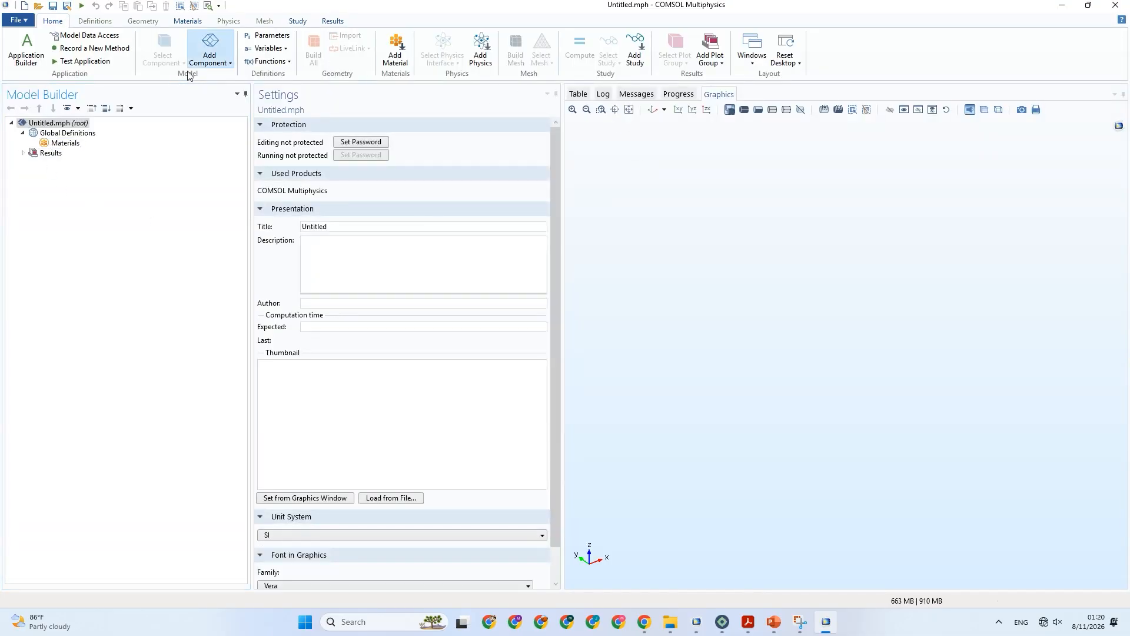
pyautogui.click(212, 55)
pyautogui.click(201, 54)
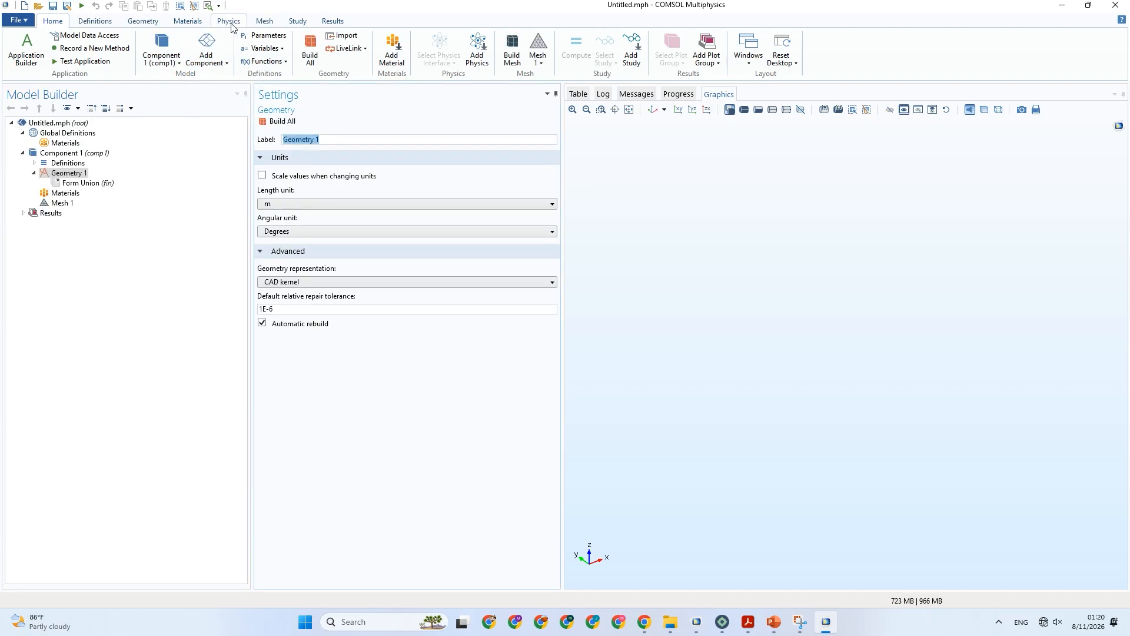
# Search the physics interfaces for "battery" and add Lithium-Ion Battery (liion) to the component.
pyautogui.click(230, 21)
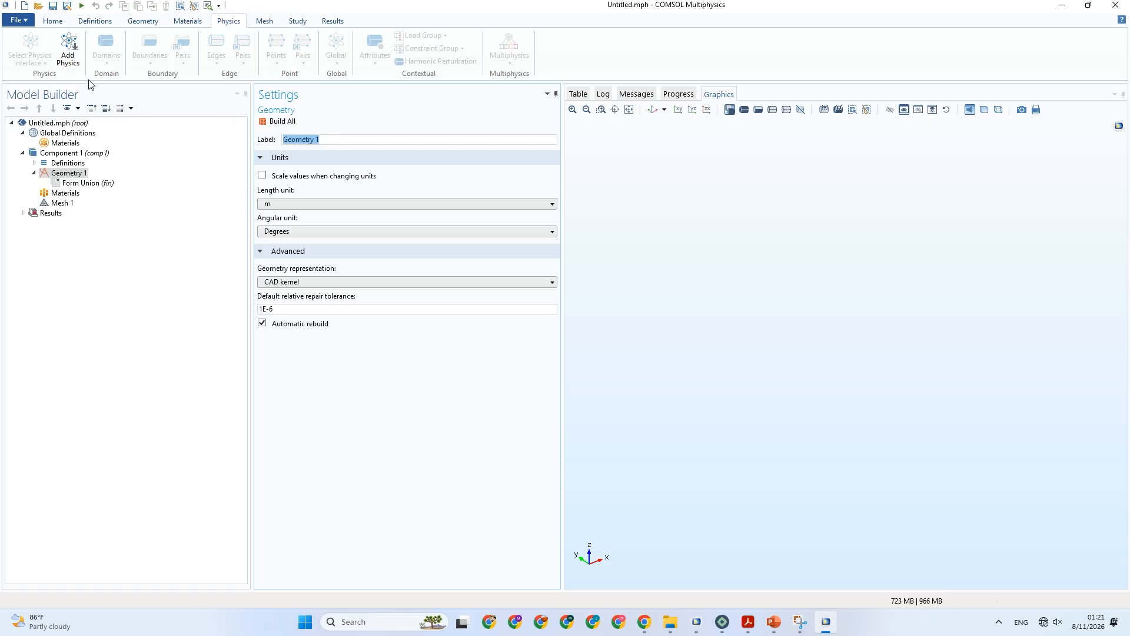
pyautogui.click(70, 52)
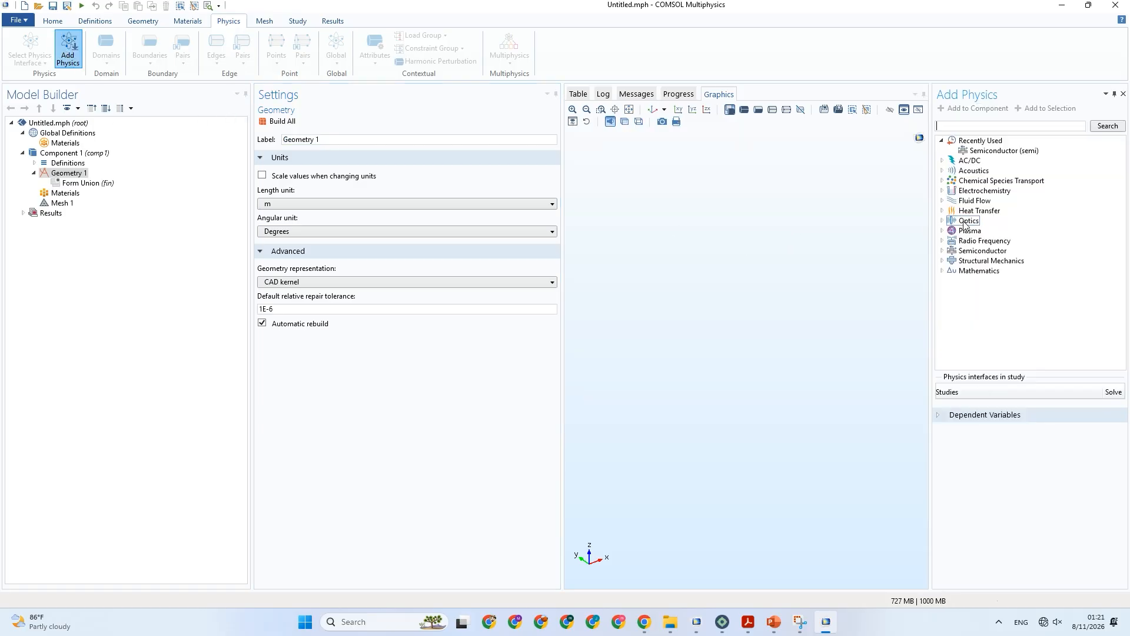
pyautogui.click(969, 129)
pyautogui.write('batery')
pyautogui.click(949, 127)
pyautogui.write('t')
pyautogui.press('Return')
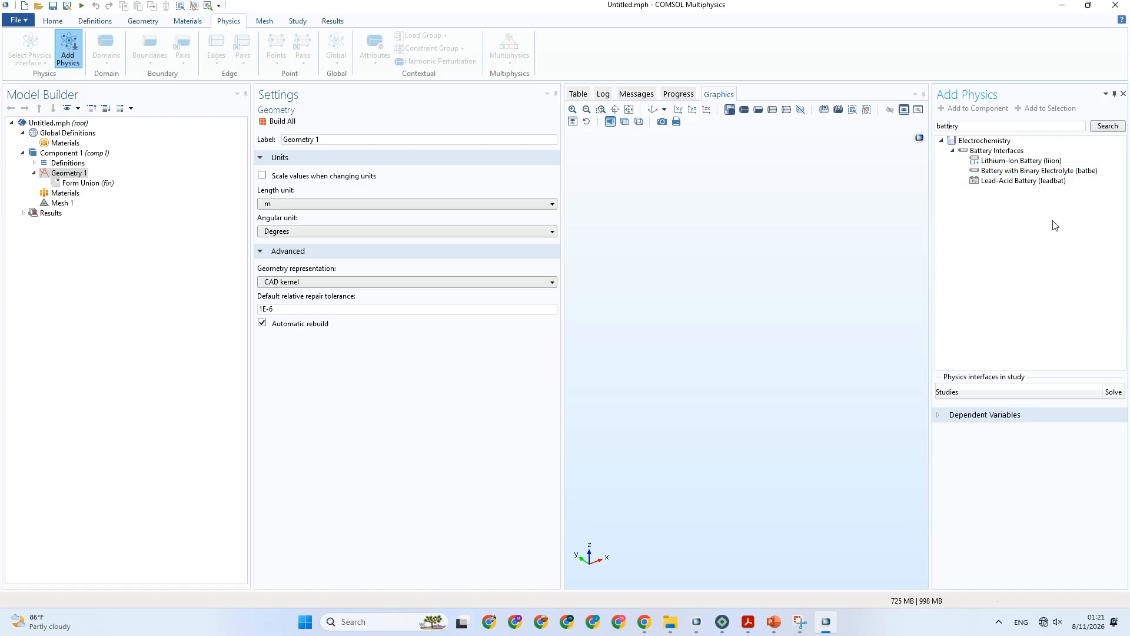
pyautogui.click(1017, 161)
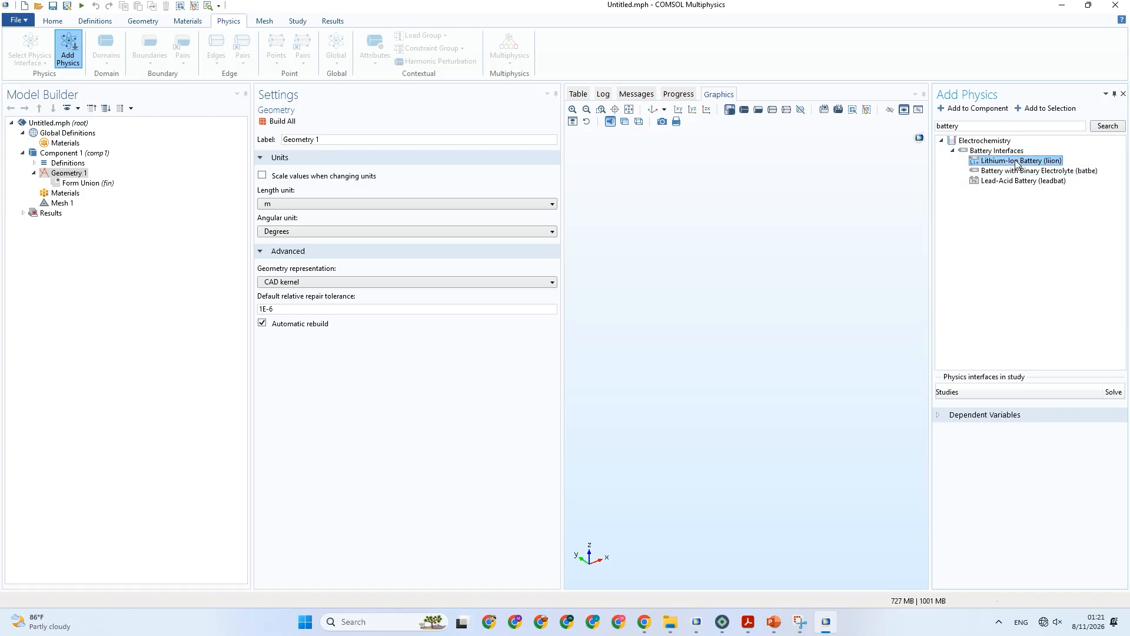
pyautogui.doubleClick(1016, 162)
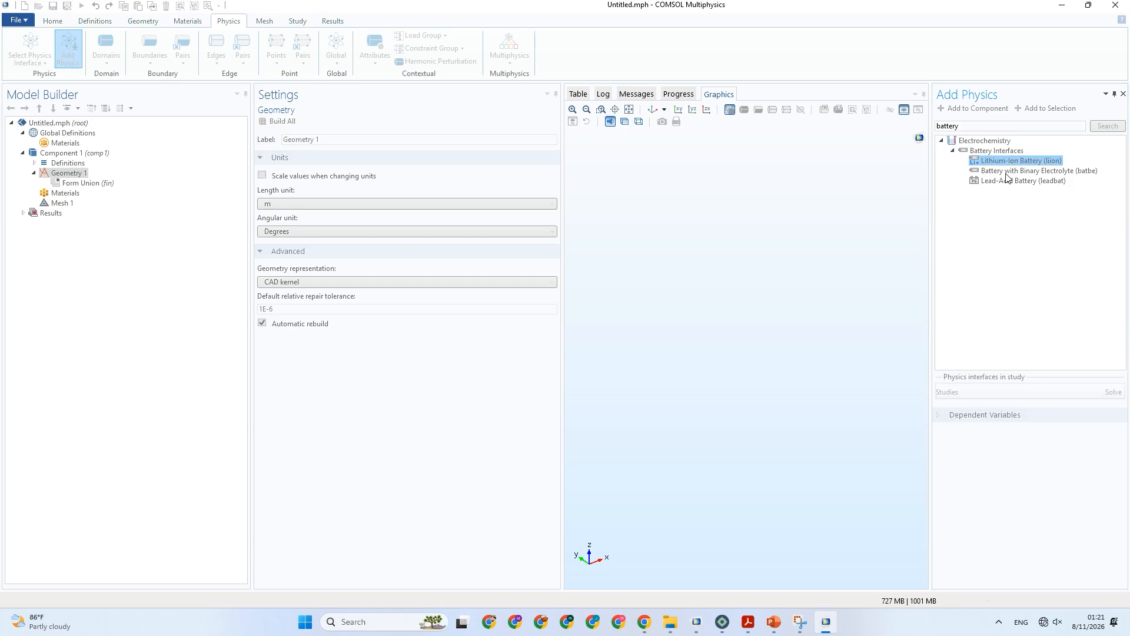
# Add the Battery with Binary Electrolyte (batbe) and Lead-Acid Battery (leadbat) interfaces to the component.
pyautogui.click(1021, 171)
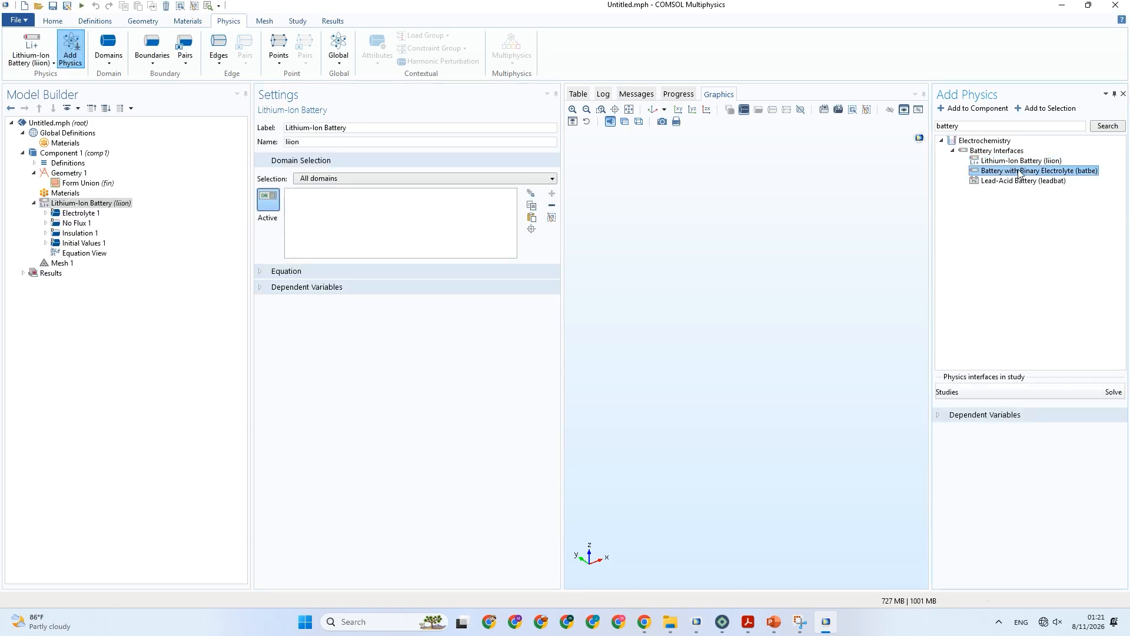
pyautogui.doubleClick(1021, 171)
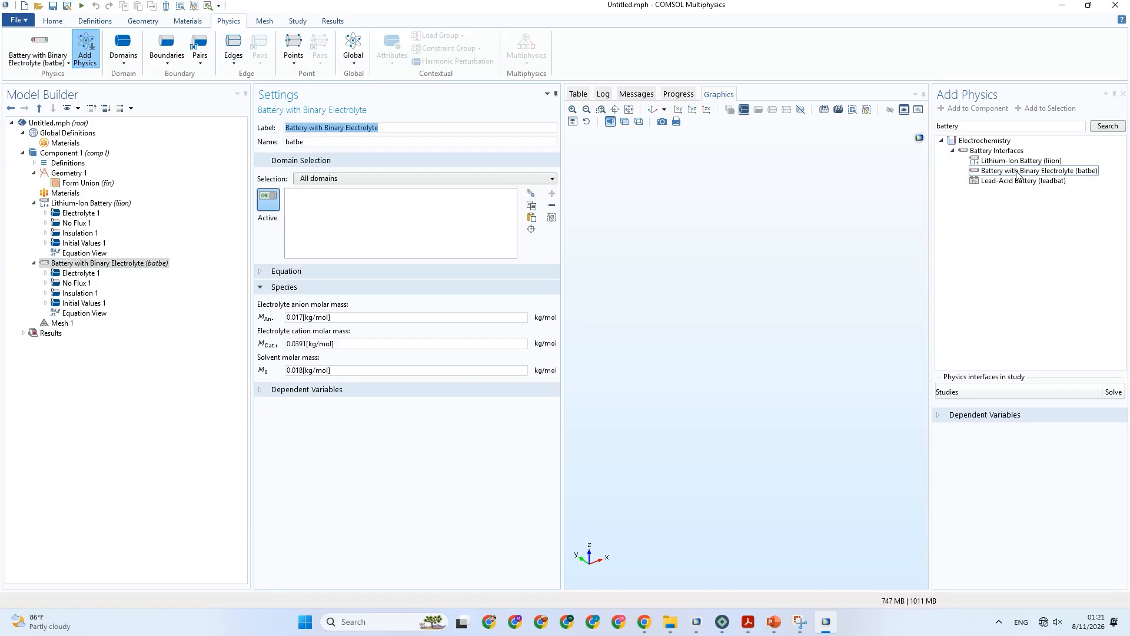
pyautogui.click(1018, 182)
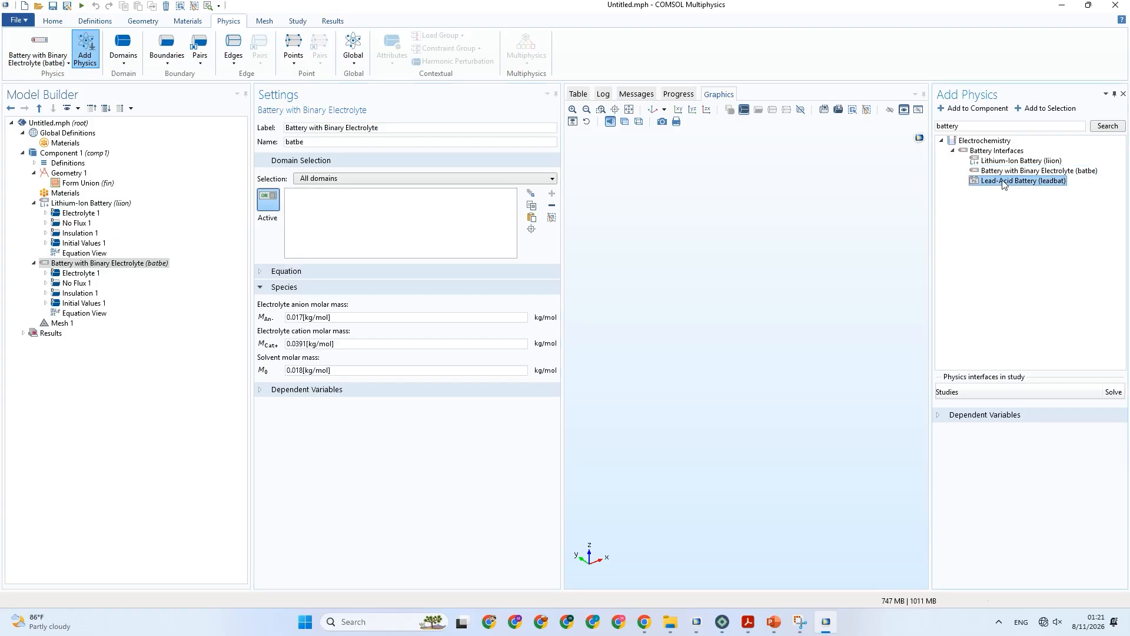
pyautogui.doubleClick(1007, 182)
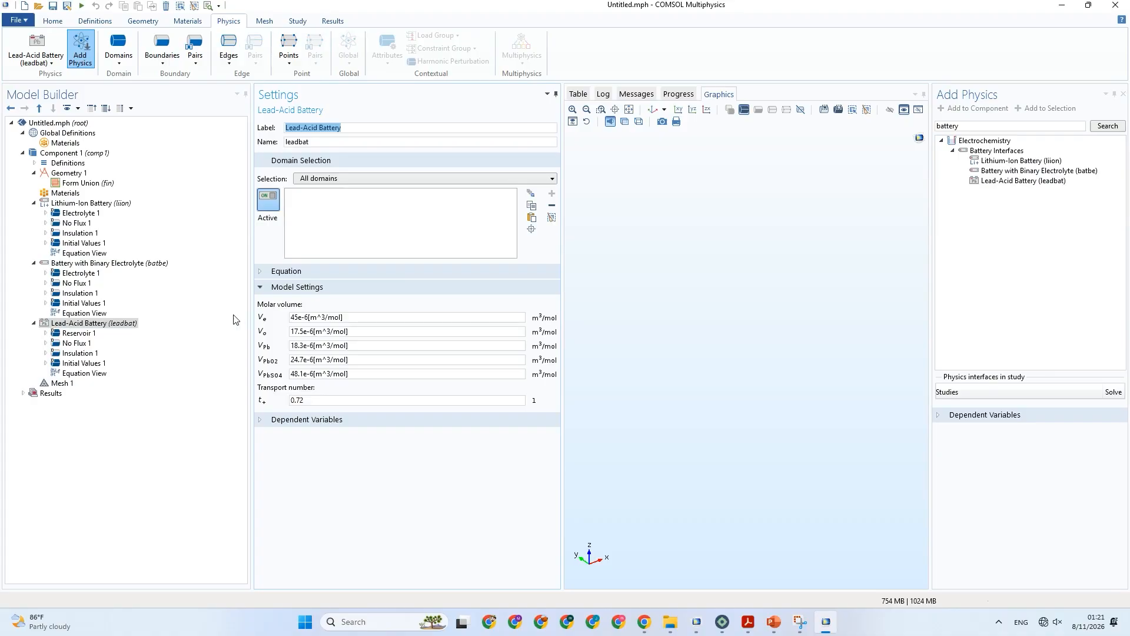
# Show the governing equations of the Lead-Acid Battery and Battery with Binary Electrolyte interfaces.
pyautogui.click(302, 271)
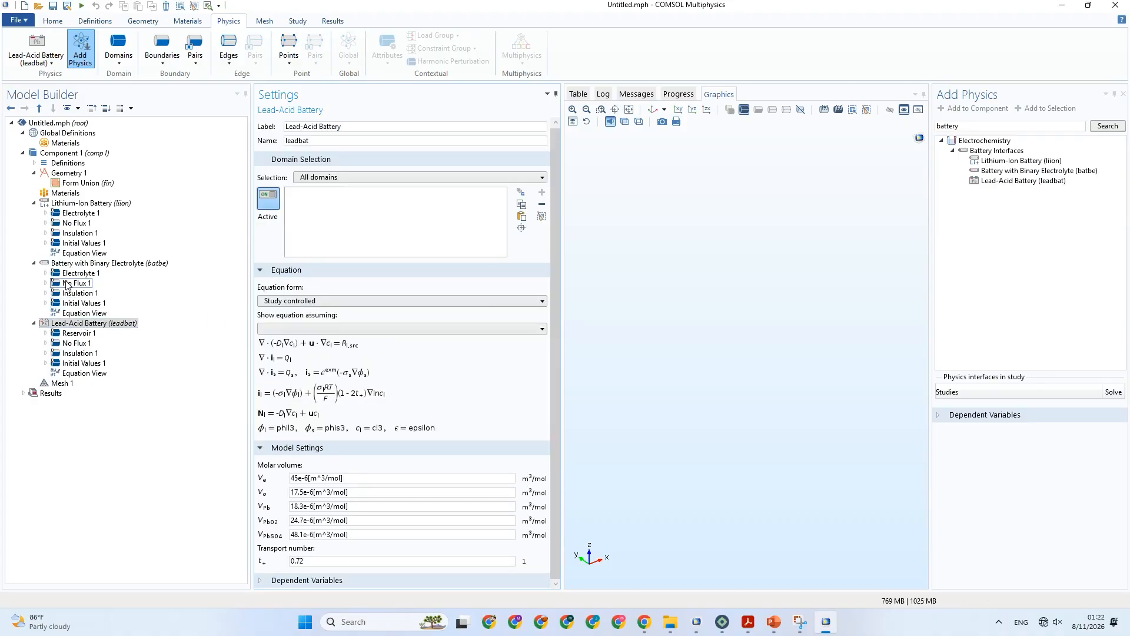
pyautogui.click(101, 263)
pyautogui.click(304, 270)
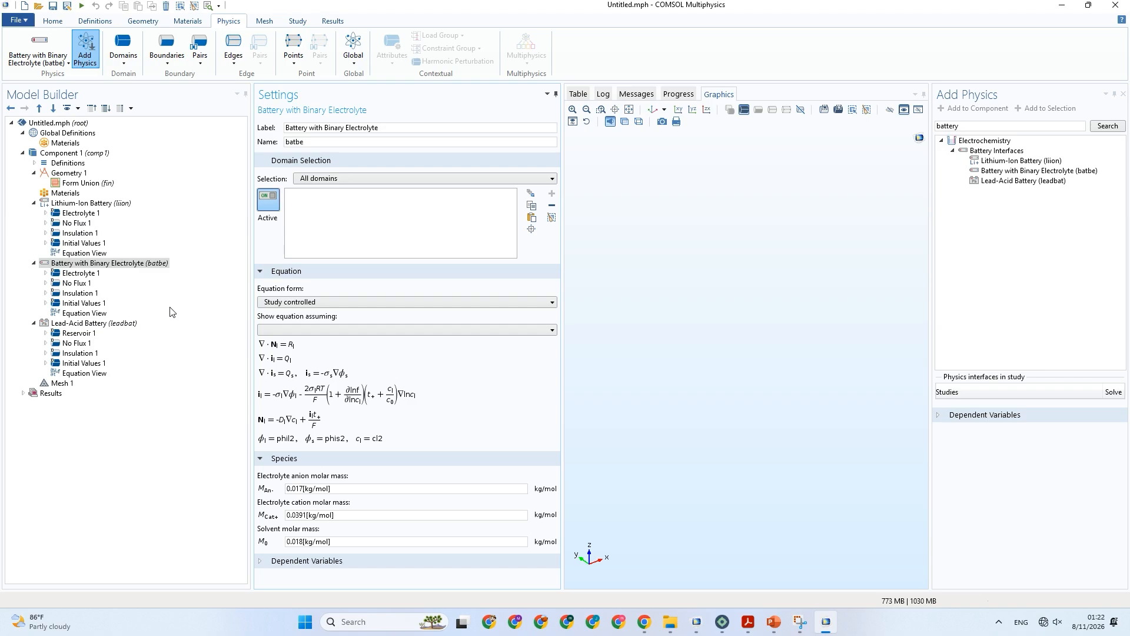
# Group the Lithium-Ion Battery nodes by space dimension and view the settings of its default domain and boundary nodes.
pyautogui.click(85, 204)
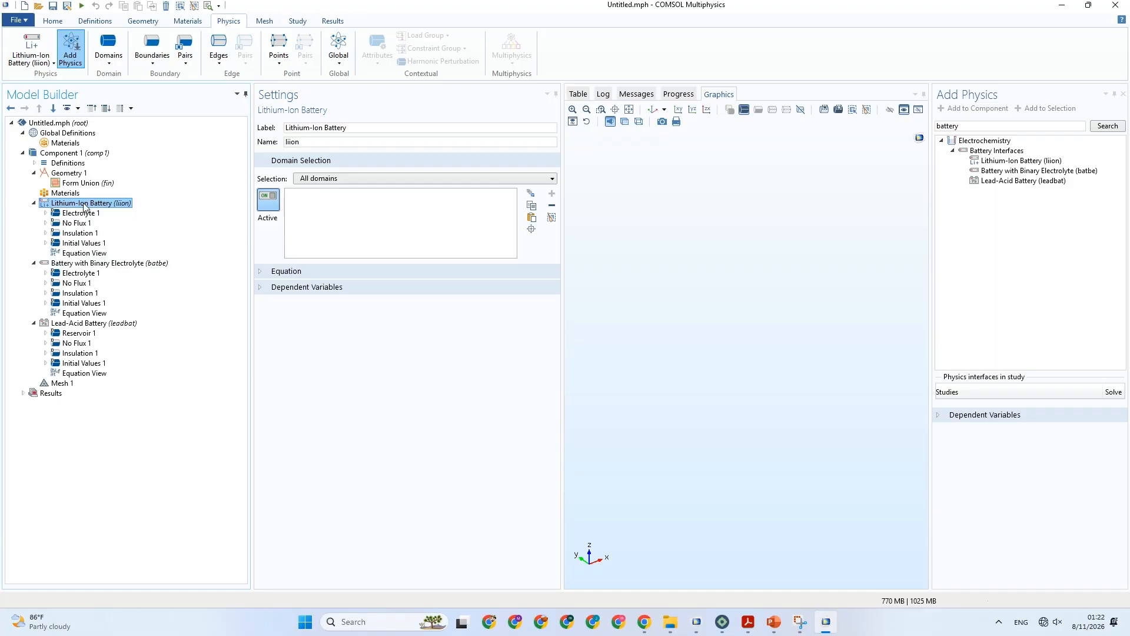
pyautogui.rightClick(85, 206)
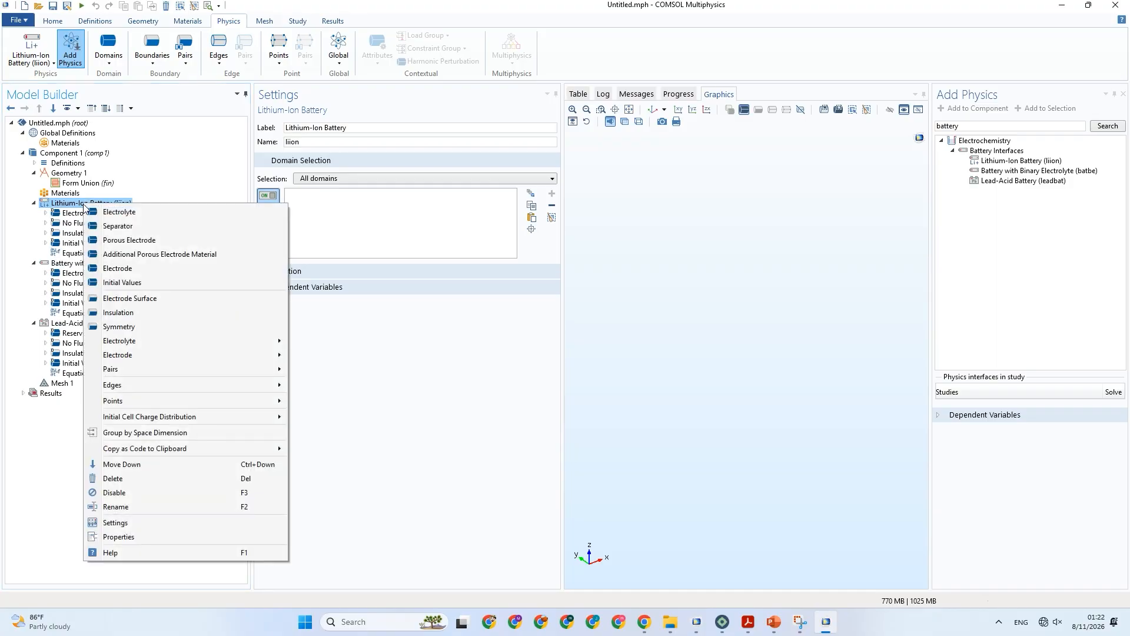
pyautogui.click(156, 432)
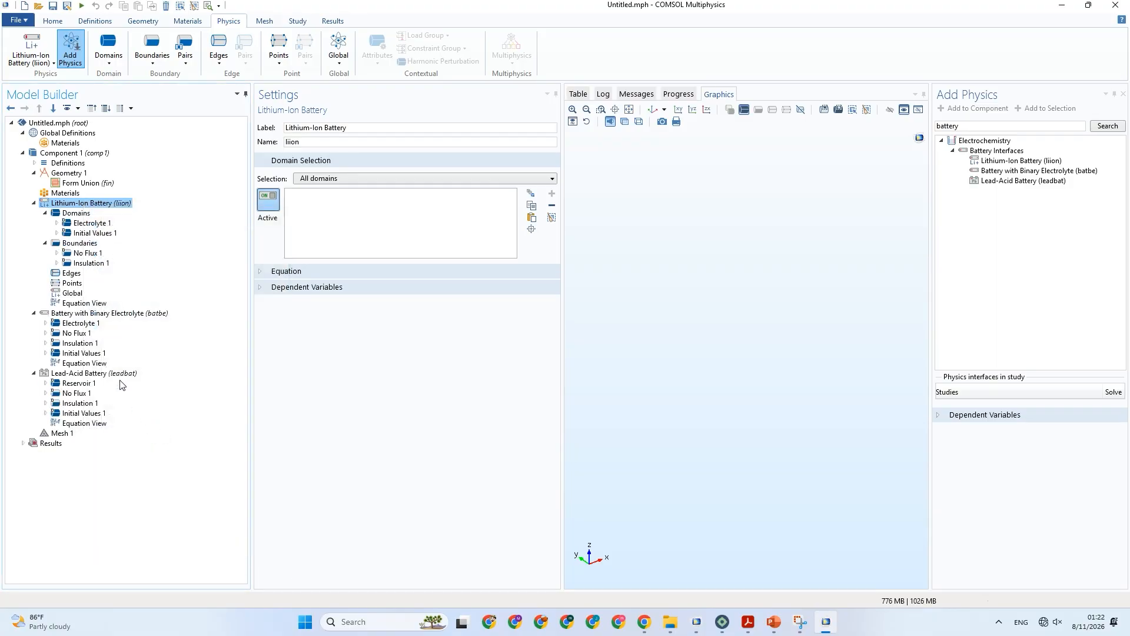
pyautogui.click(94, 233)
pyautogui.click(92, 224)
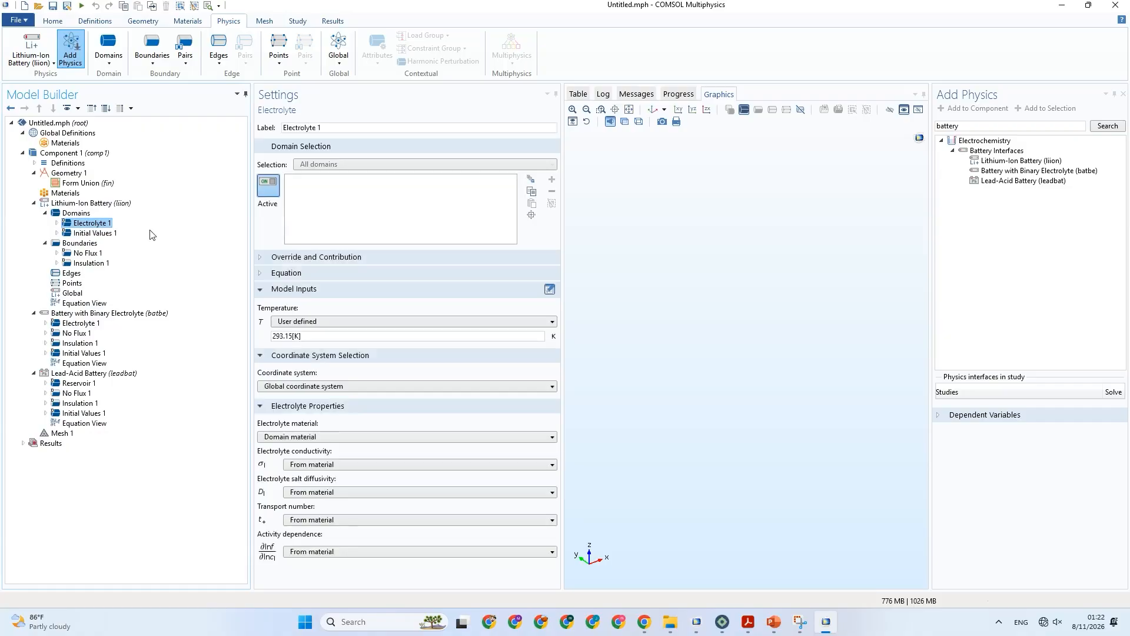
pyautogui.click(86, 254)
pyautogui.click(91, 263)
# Add an Electrolyte Current Density and an Electrode Surface boundary condition to the Lithium-Ion Battery interface.
pyautogui.rightClick(79, 243)
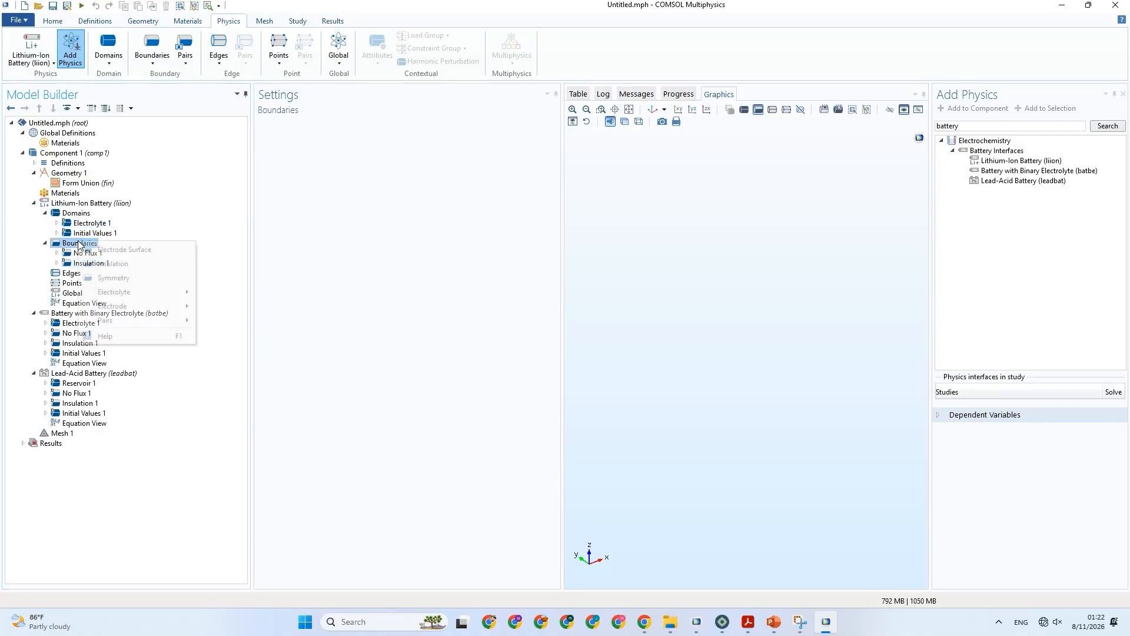
pyautogui.moveTo(148, 296)
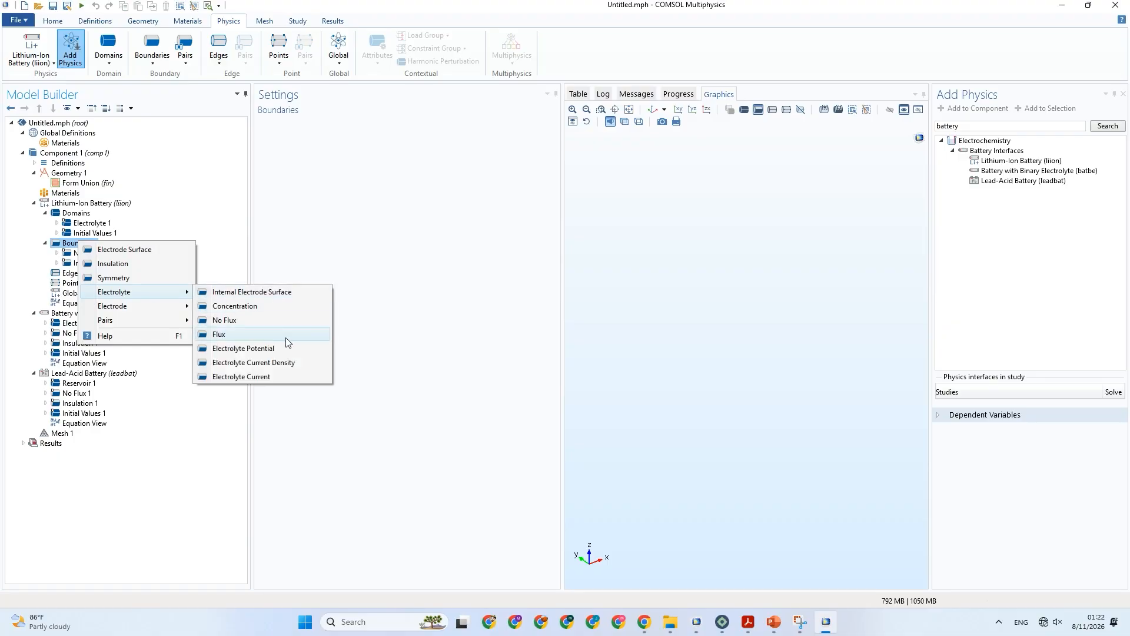
pyautogui.click(285, 362)
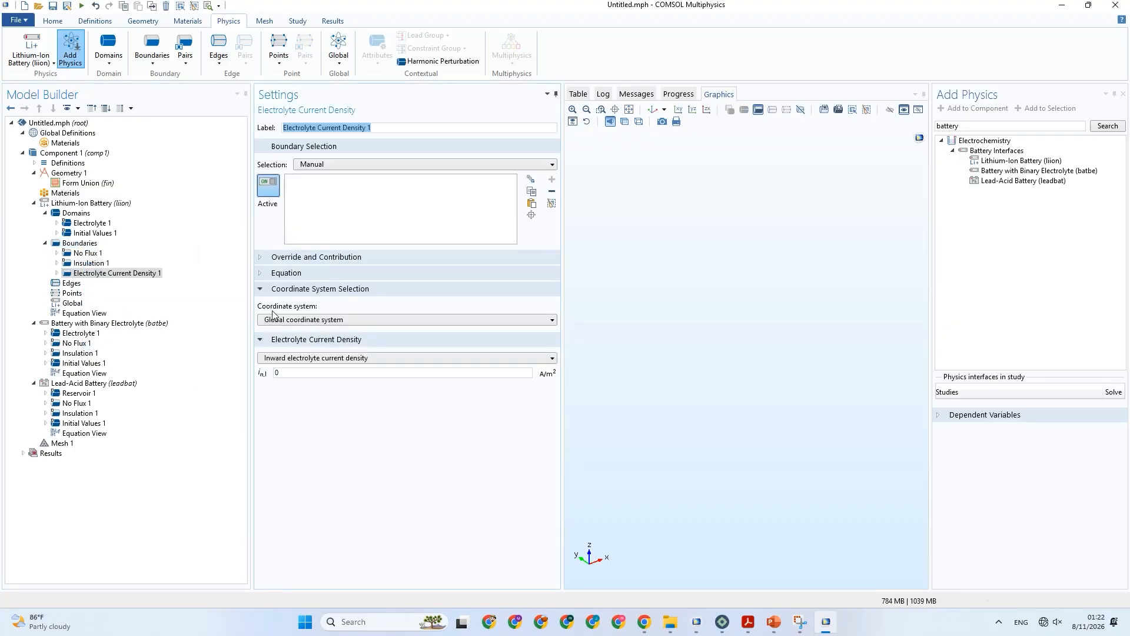
pyautogui.click(75, 246)
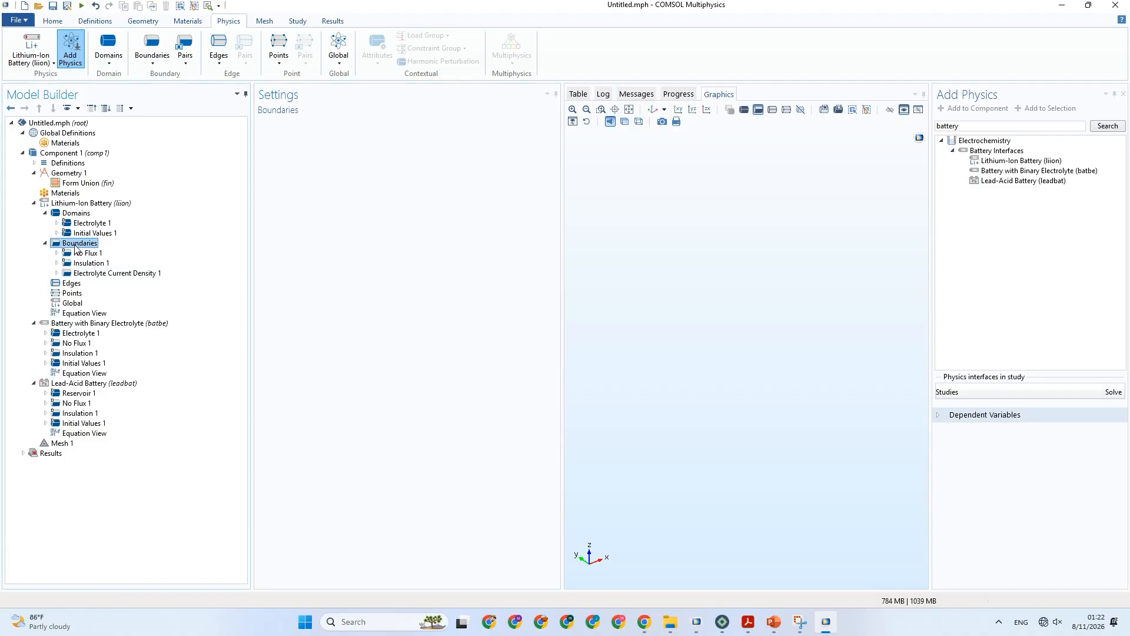
pyautogui.rightClick(76, 245)
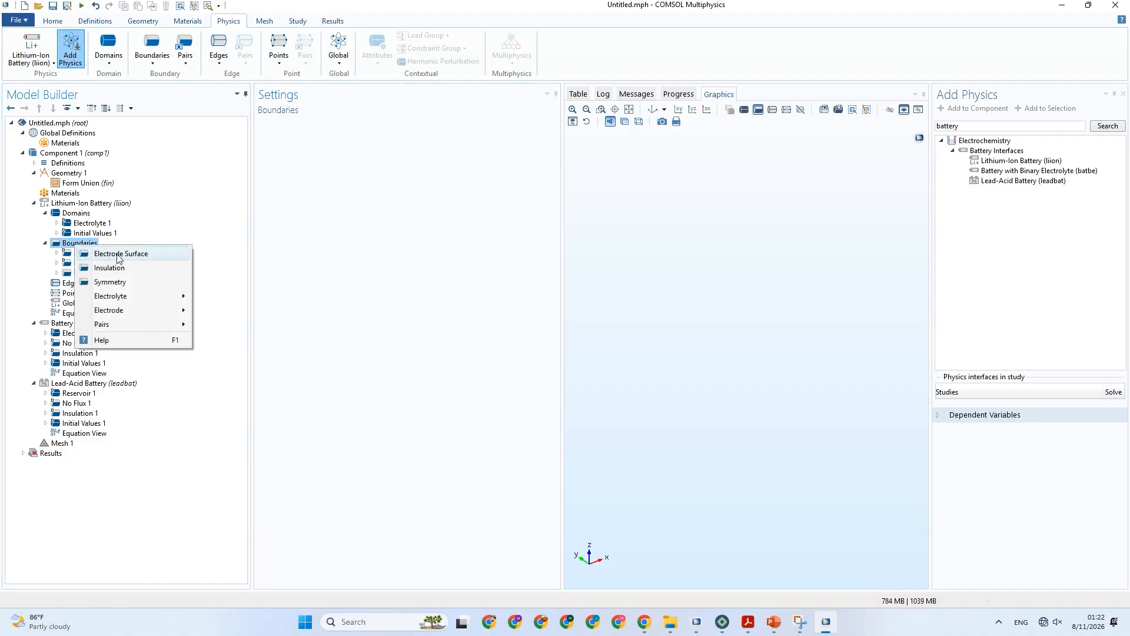
pyautogui.click(118, 258)
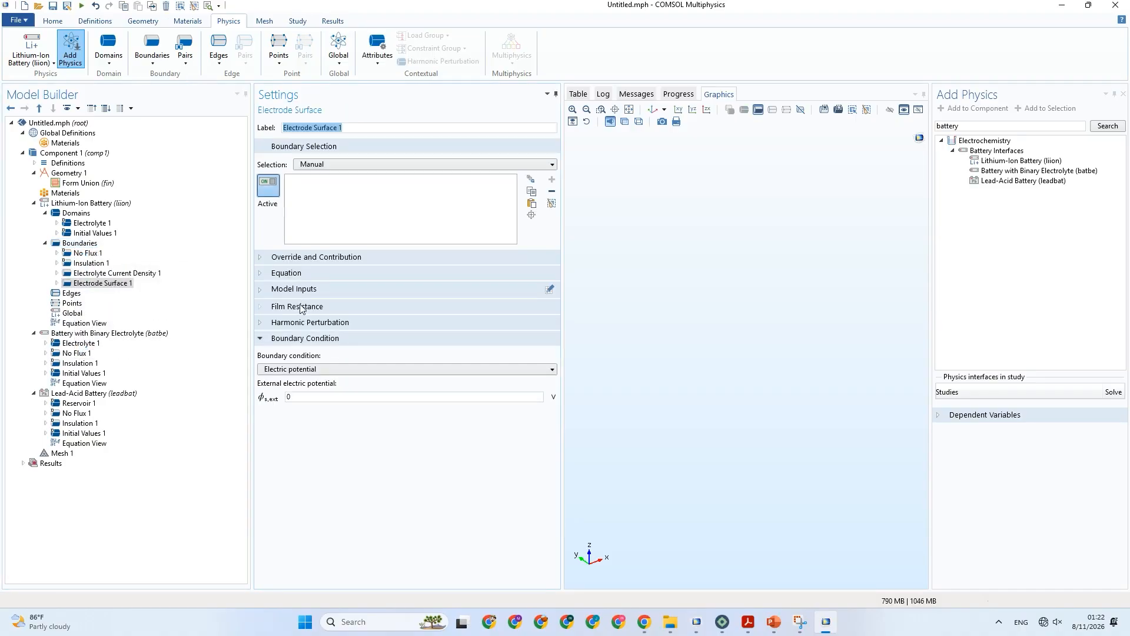
# Examine the equilibrium potential and electrode kinetics settings of the Electrode Reaction under the new Electrode Surface.
pyautogui.click(57, 283)
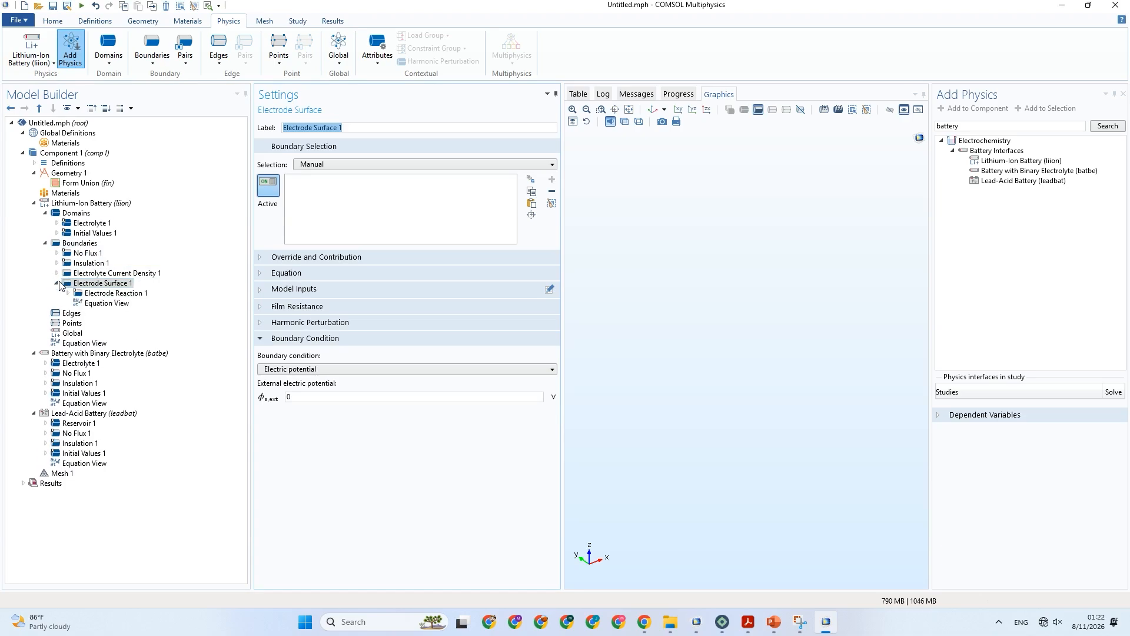
pyautogui.click(112, 294)
pyautogui.scroll(-3, 402, 379)
pyautogui.scroll(-1, 402, 381)
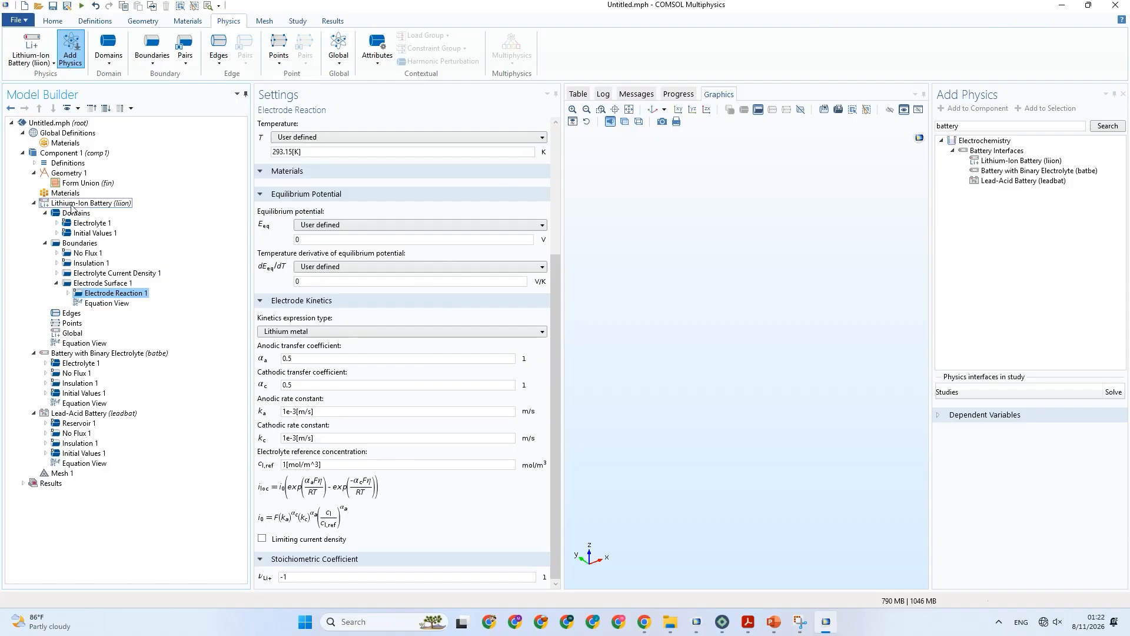
# Close the COMSOL session holding the three trial battery interfaces without saving the changes to Untitled.mph.
pyautogui.click(75, 205)
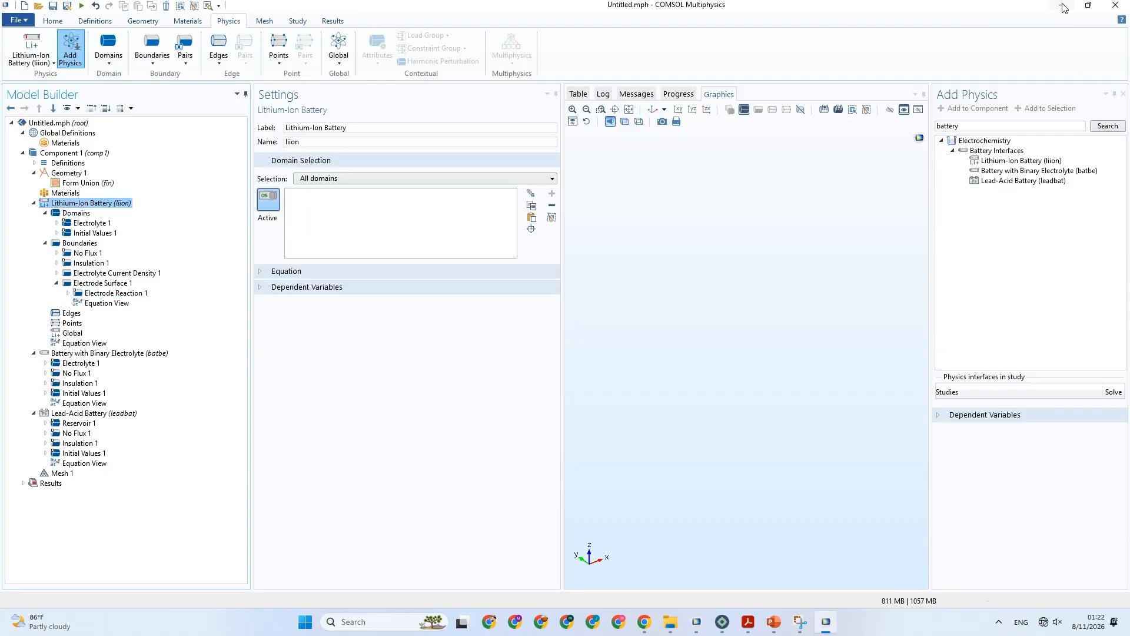
pyautogui.click(828, 629)
pyautogui.click(827, 629)
pyautogui.click(1016, 161)
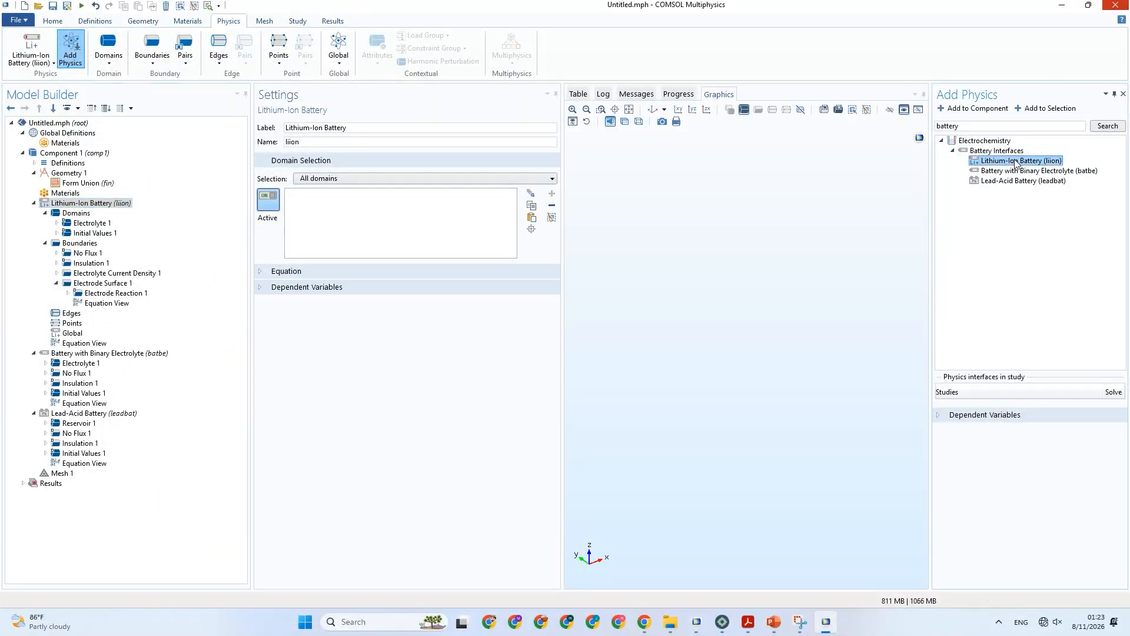
pyautogui.click(1115, 4)
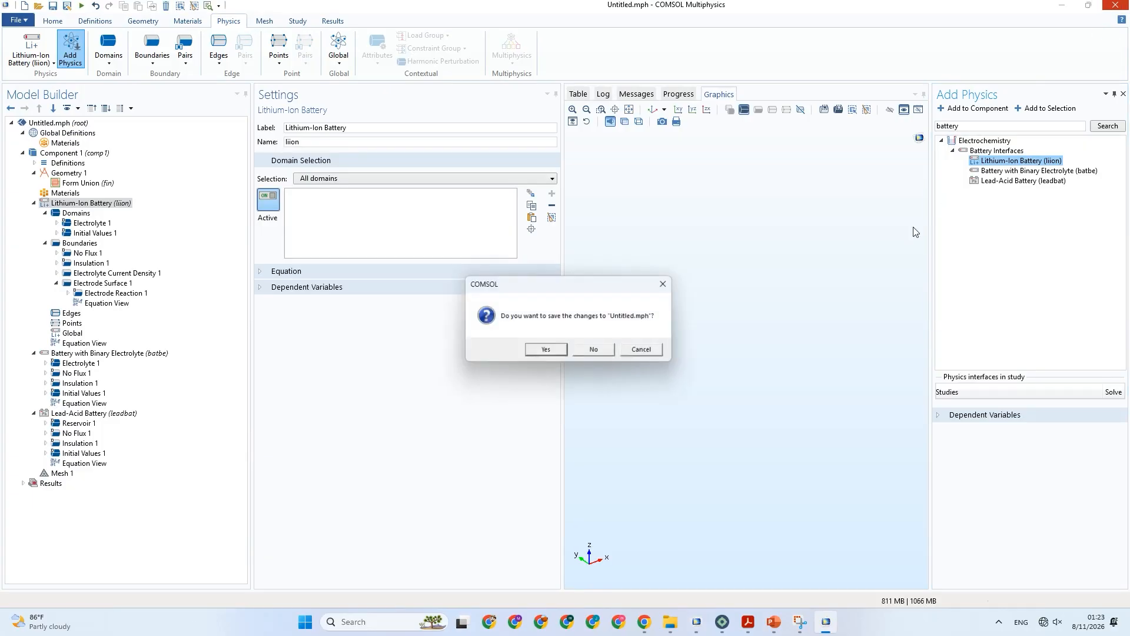
pyautogui.click(596, 351)
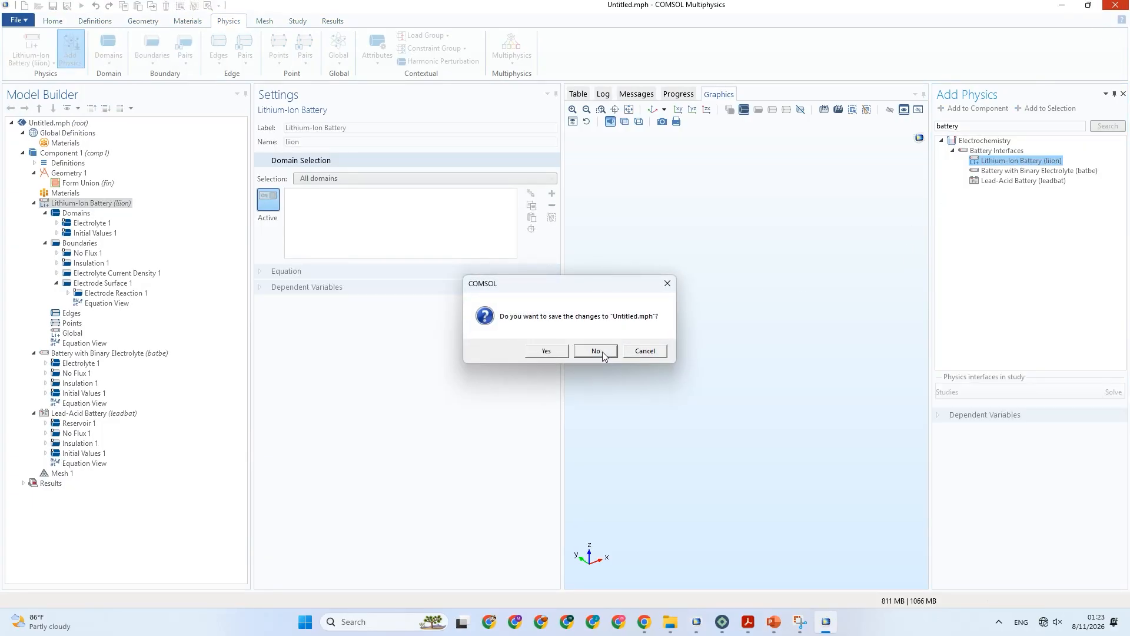
# Switch to the paper in Adobe Acrobat and return to its first page to review the title about the three-dimensional coupled model.
pyautogui.click(708, 624)
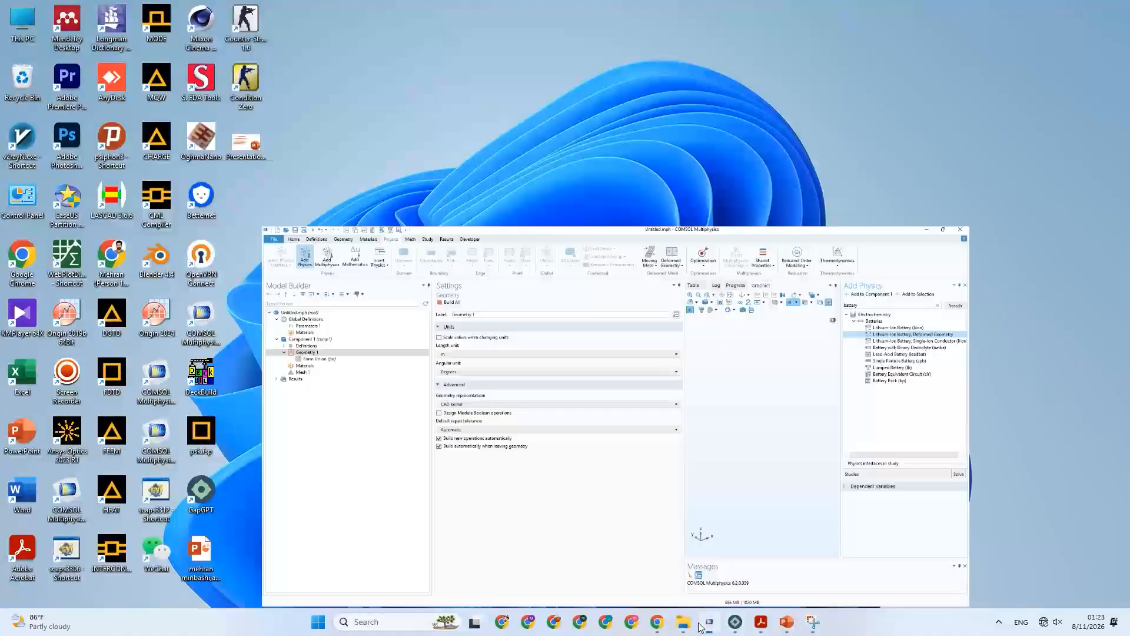
pyautogui.click(765, 630)
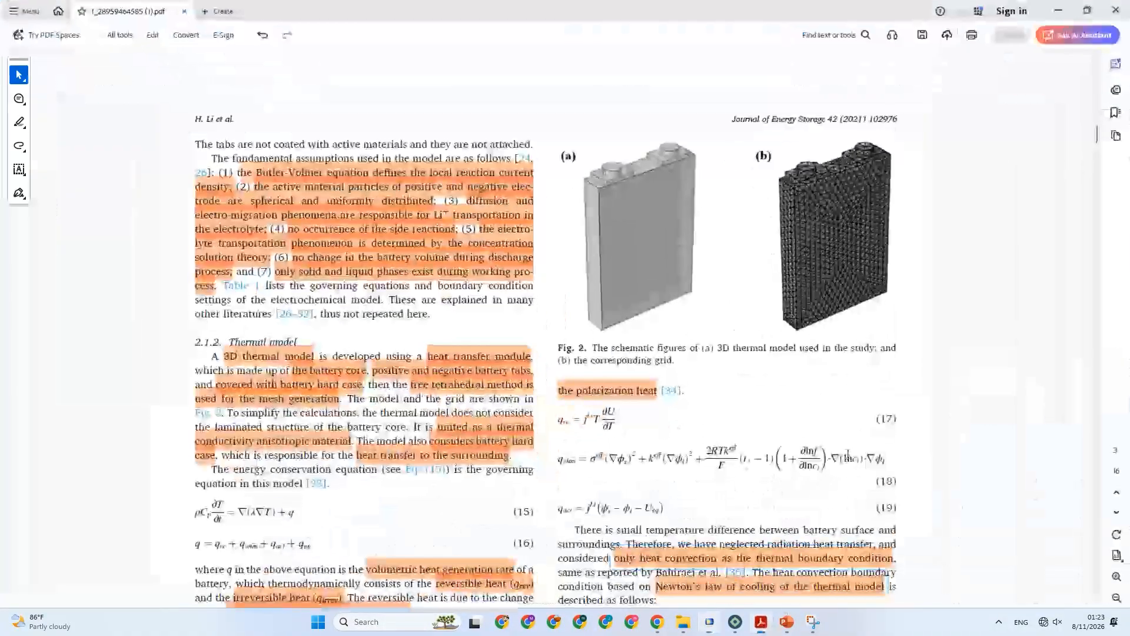
pyautogui.moveTo(1097, 136); pyautogui.dragTo(1092, 65)
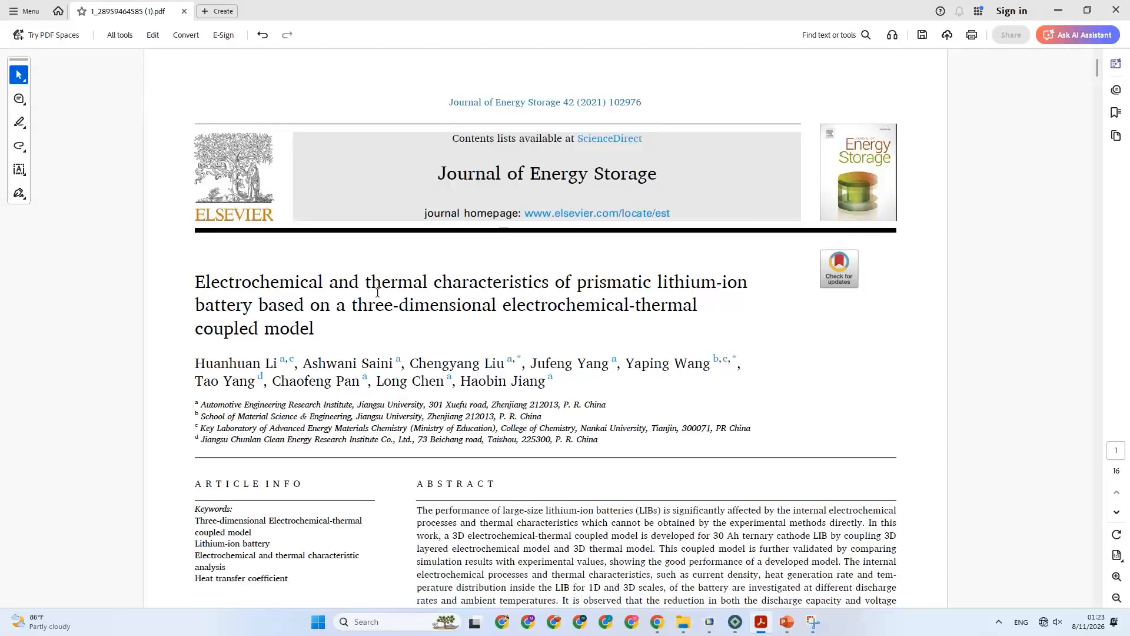
pyautogui.moveTo(668, 287); pyautogui.dragTo(305, 307)
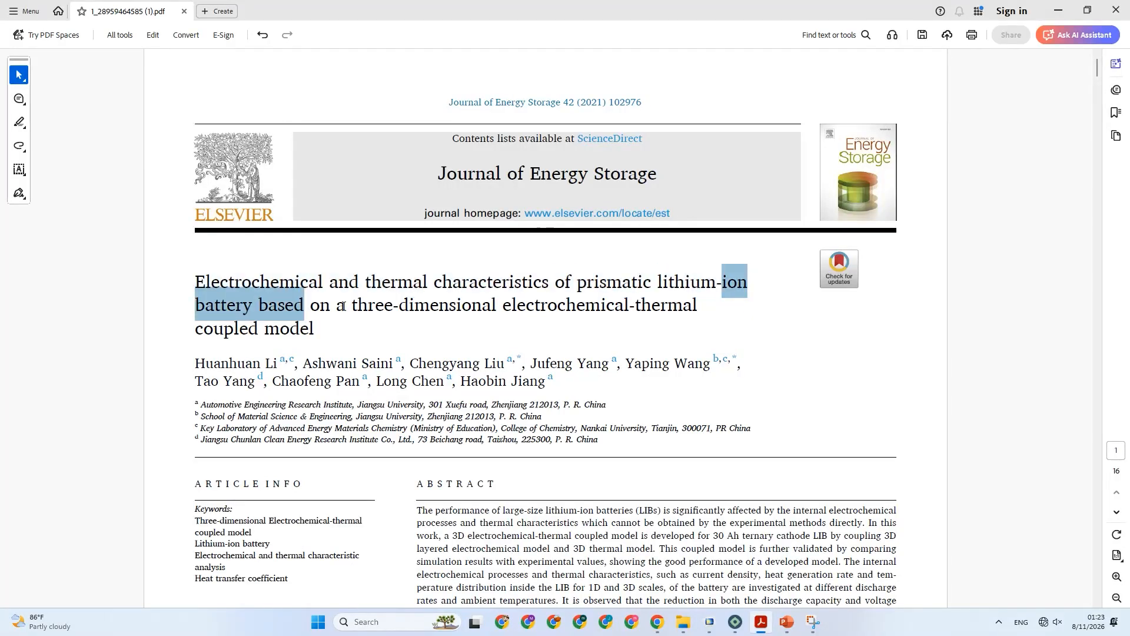
# Switch to the remaining COMSOL session and add the Lithium-Ion Battery (liion) interface to Component 1, then close the physics list.
pyautogui.click(710, 622)
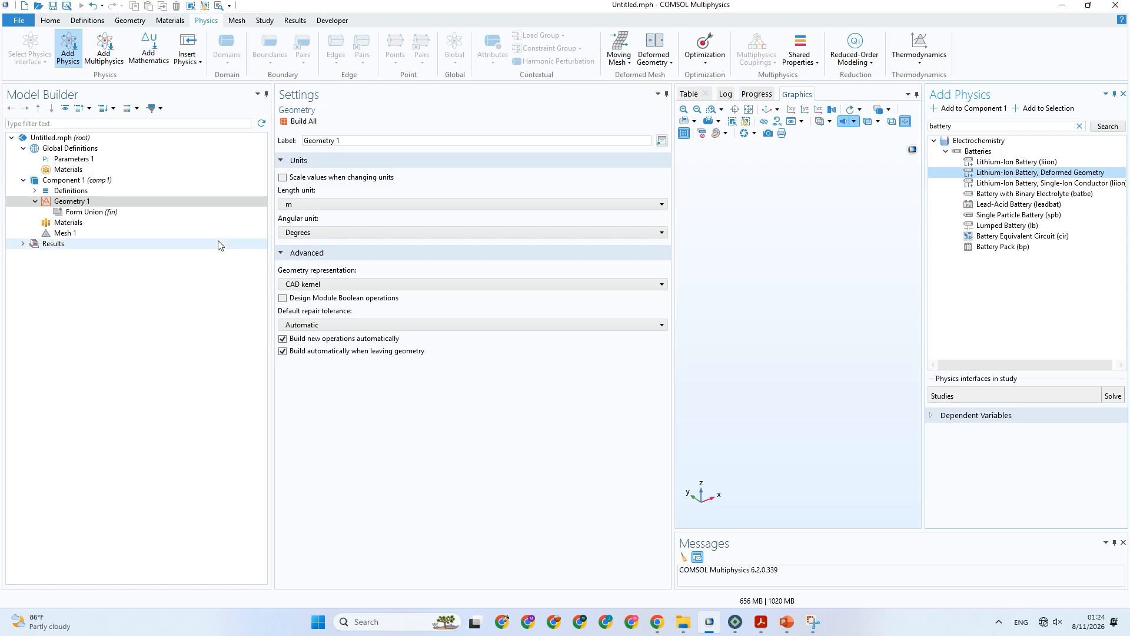
pyautogui.click(1003, 165)
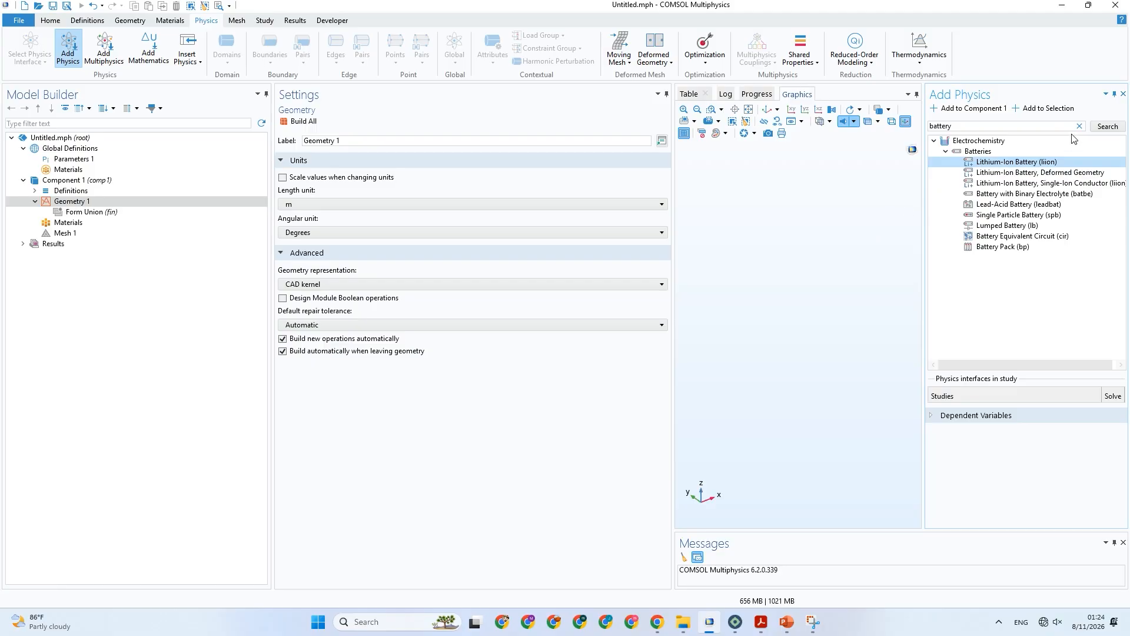
pyautogui.click(1123, 93)
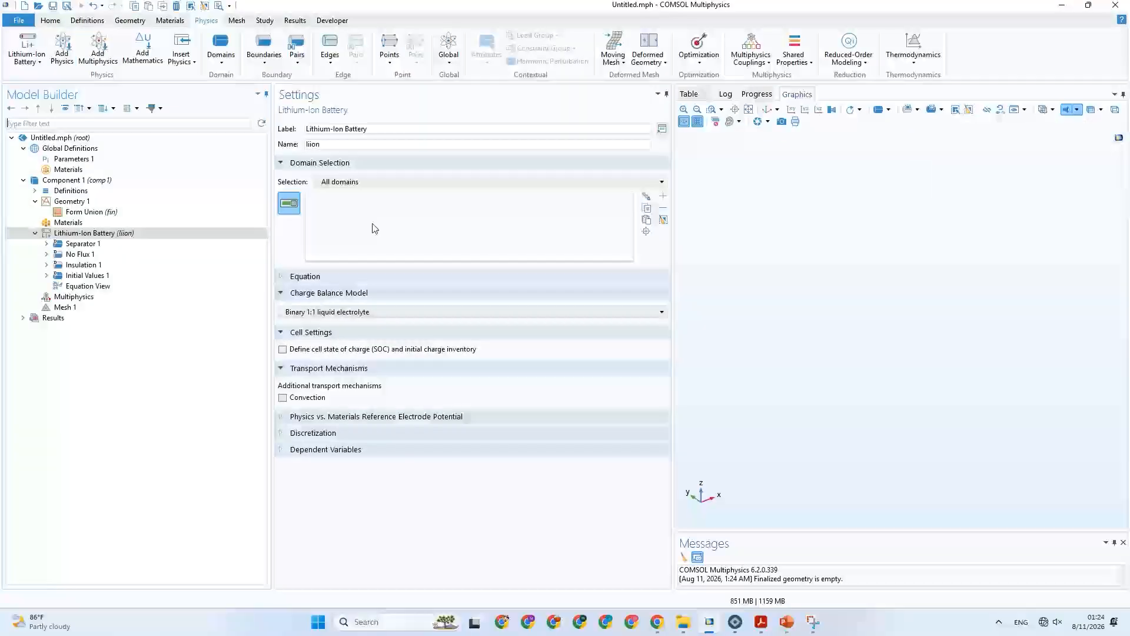
# Group the Lithium-Ion Battery interface's nodes by space dimension.
pyautogui.rightClick(61, 233)
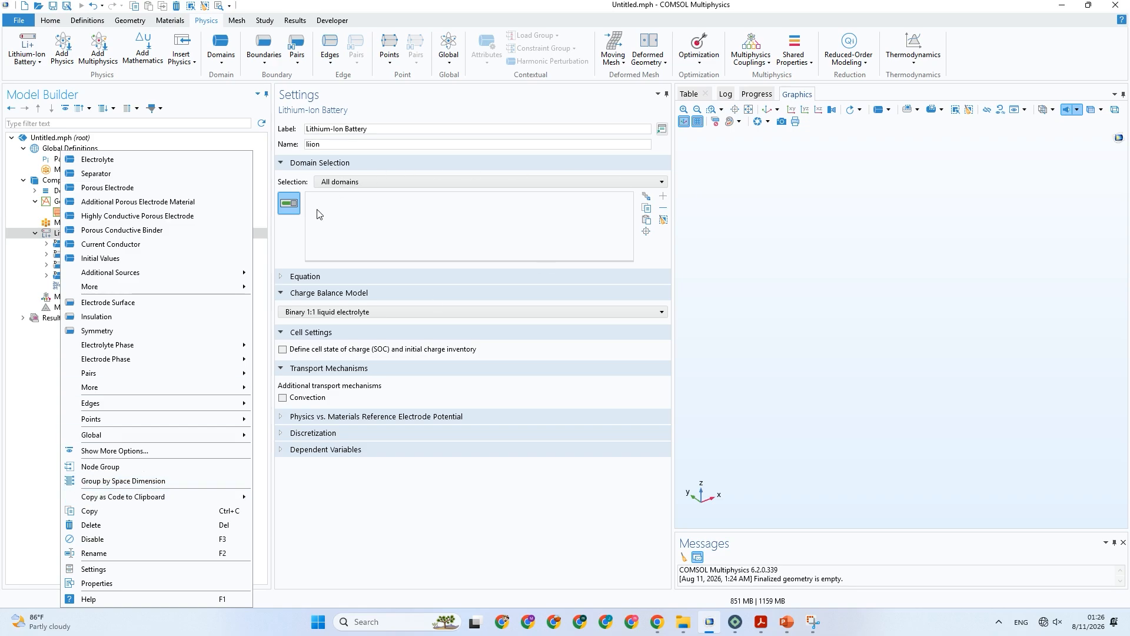
pyautogui.click(47, 265)
pyautogui.rightClick(86, 234)
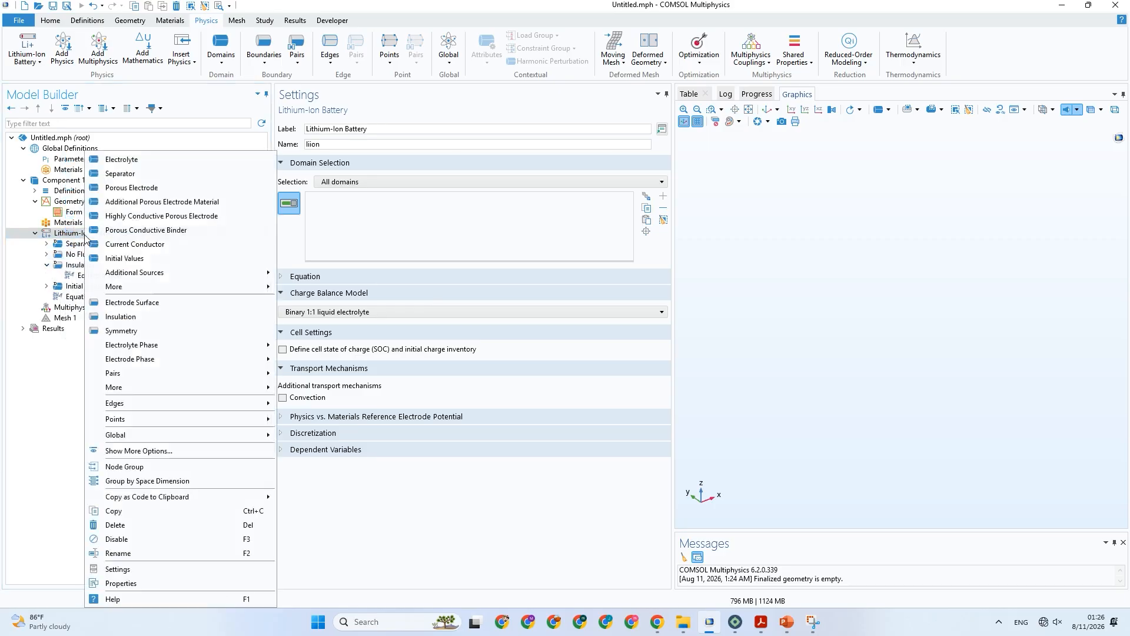
pyautogui.click(132, 482)
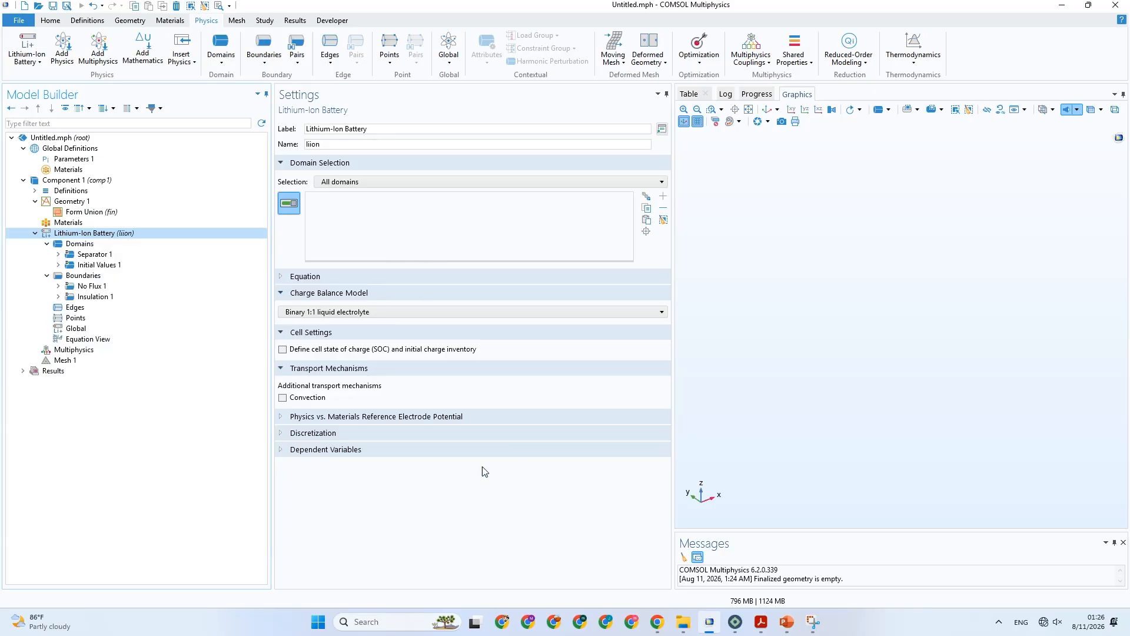
# Expand the Lithium-Ion Battery interface's Discretization and Equation settings and examine its element orders and governing equations.
pyautogui.click(488, 433)
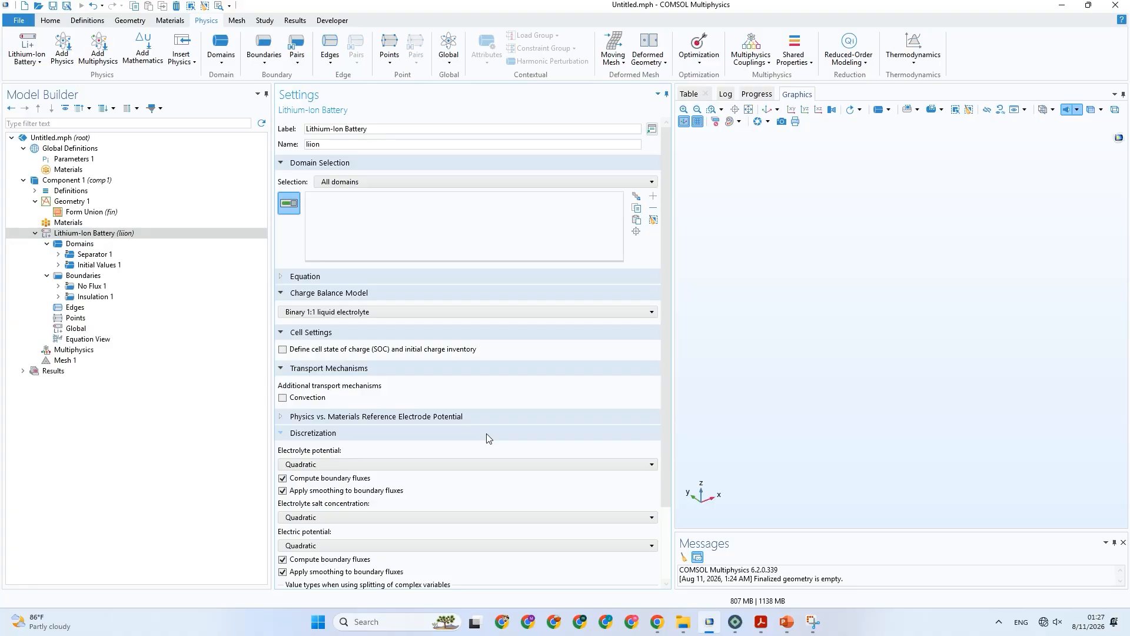
pyautogui.scroll(-3, 429, 361)
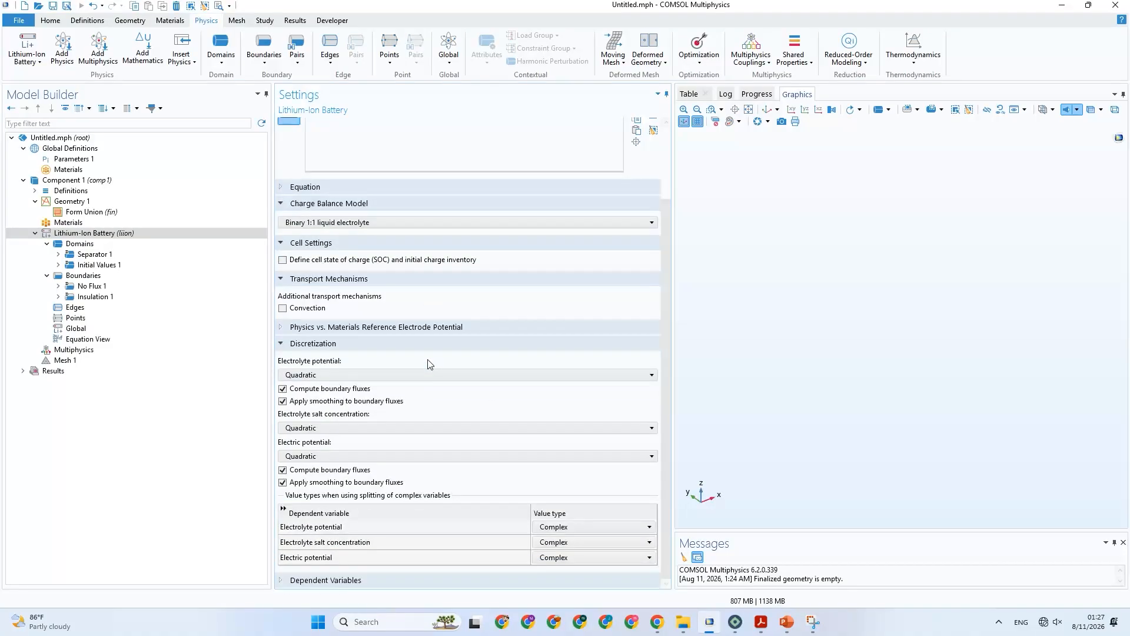
pyautogui.scroll(1, 324, 235)
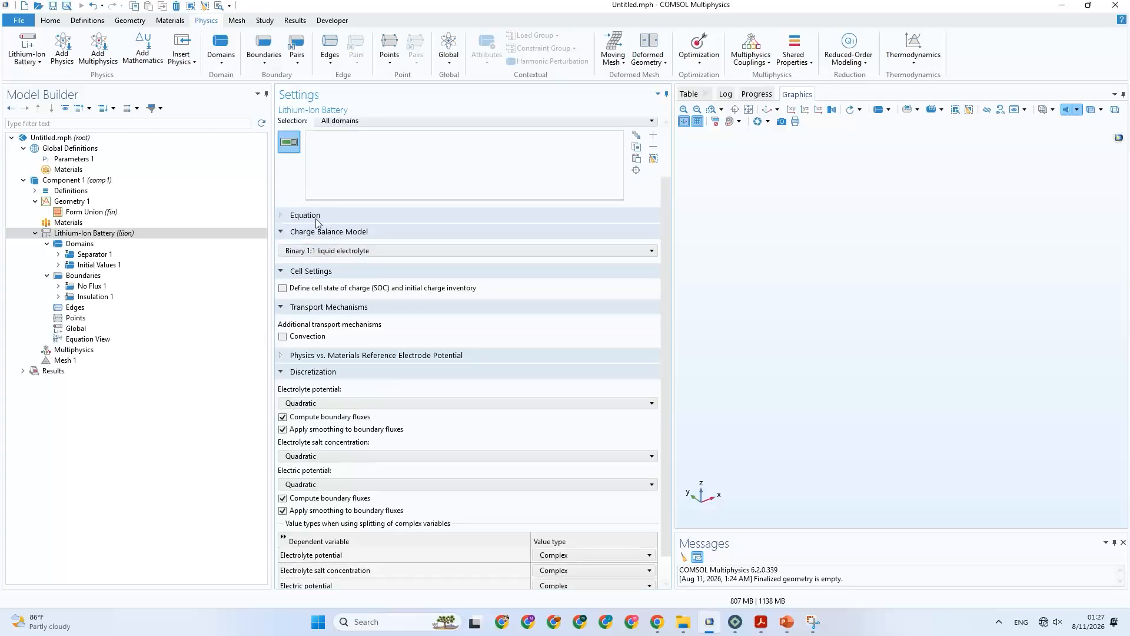
pyautogui.click(317, 219)
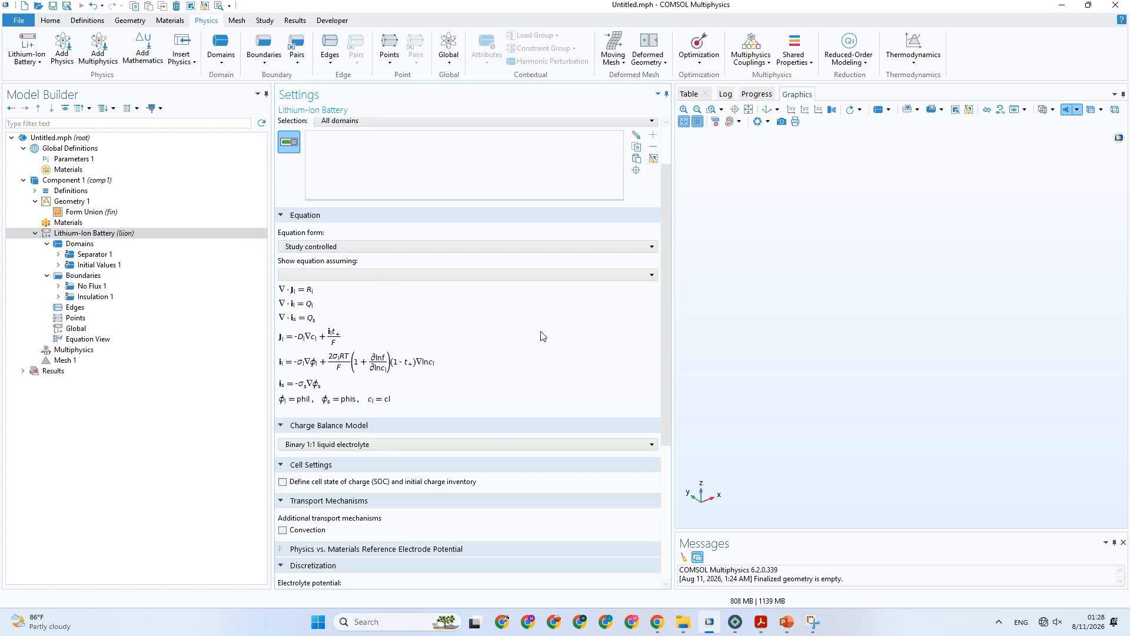
pyautogui.moveTo(781, 626)
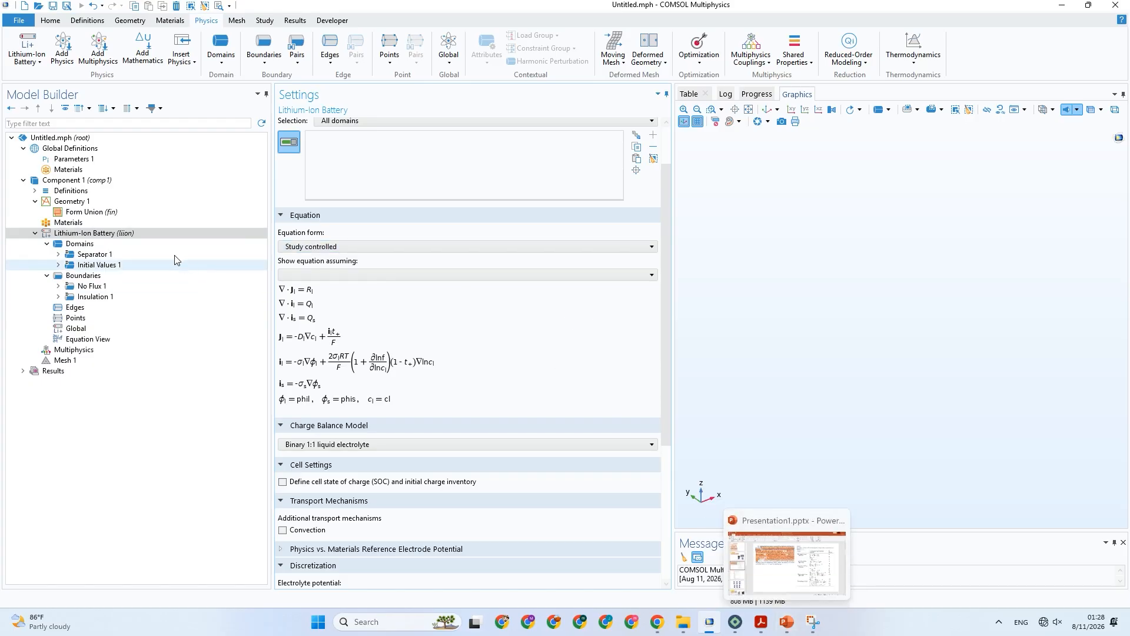
pyautogui.scroll(-4, 422, 338)
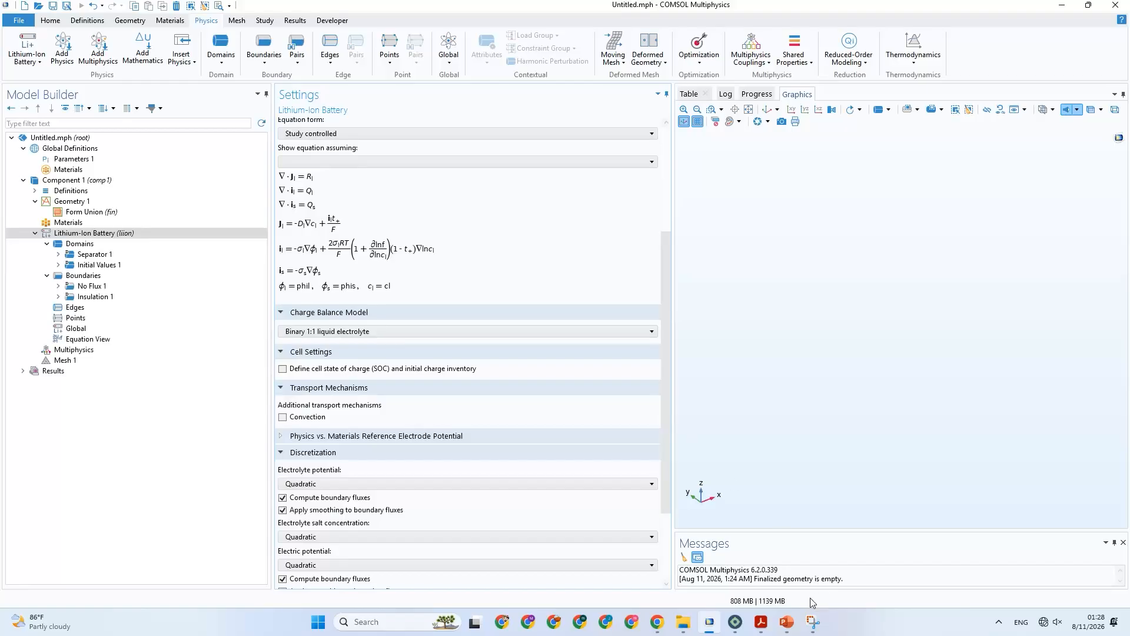
# Switch to the PowerPoint presentation and review the electrochemical model slide and the Table 1 slide of governing equations and boundary conditions.
pyautogui.click(787, 622)
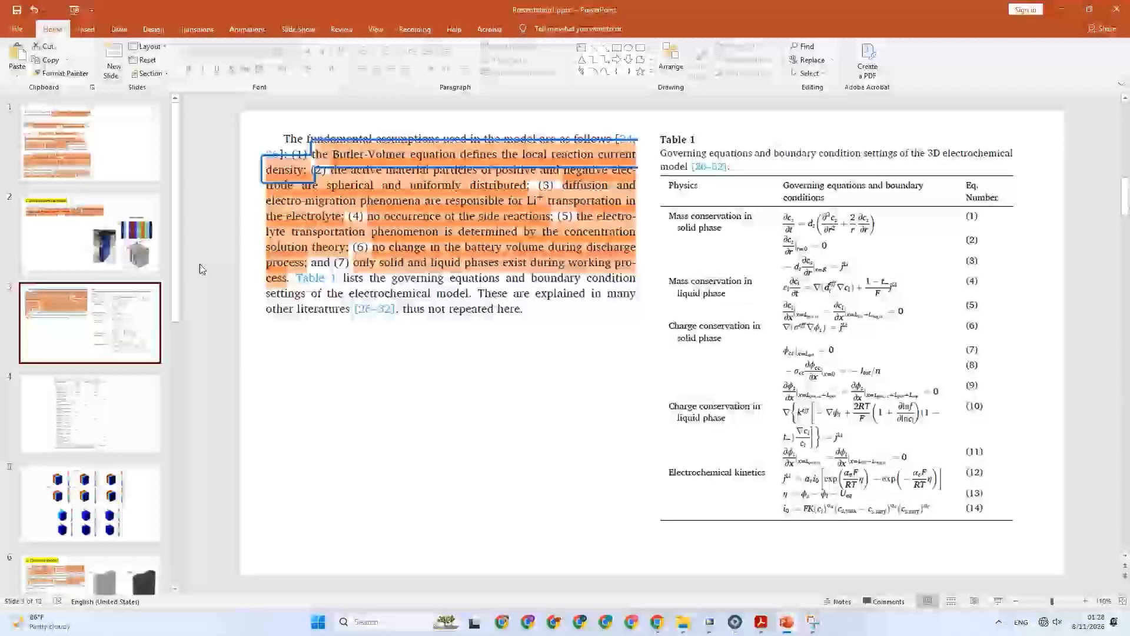
pyautogui.click(127, 268)
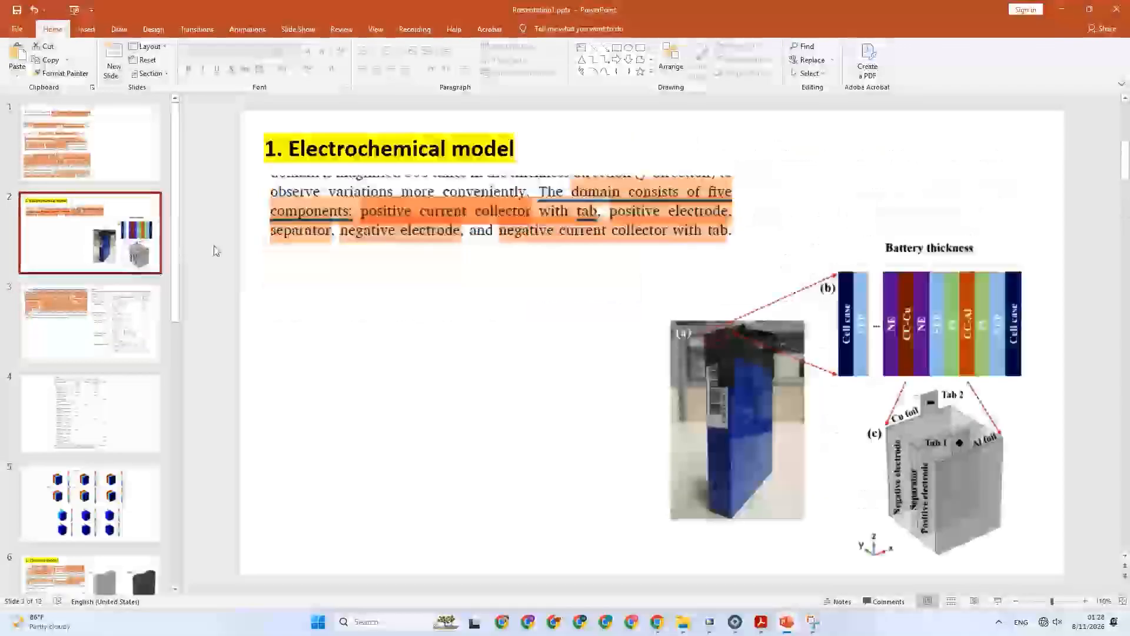
pyautogui.click(115, 303)
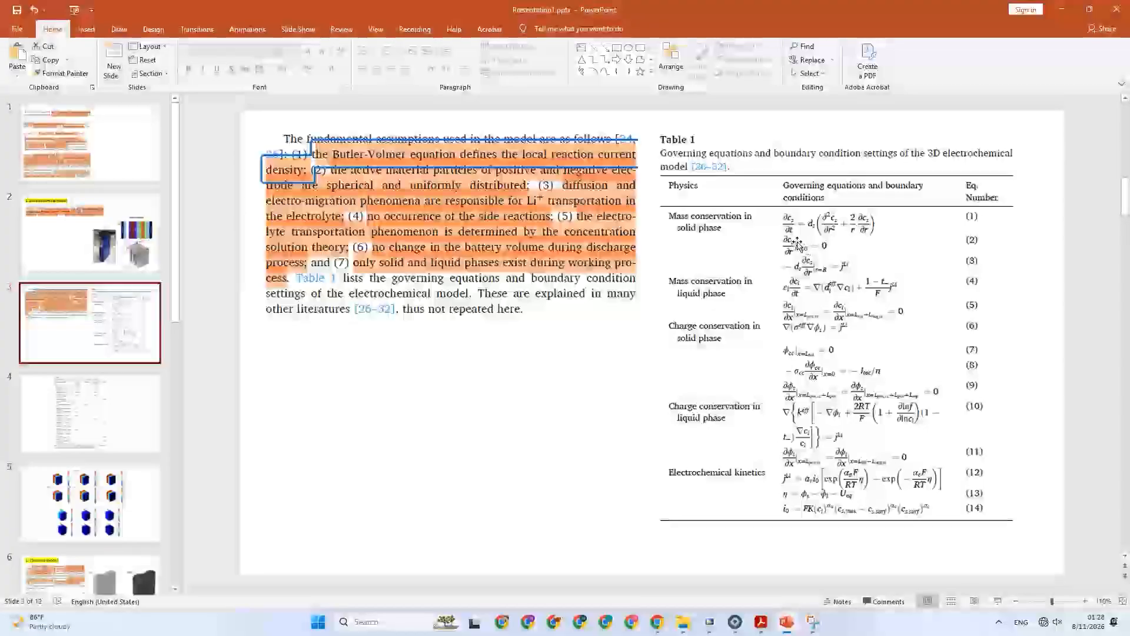
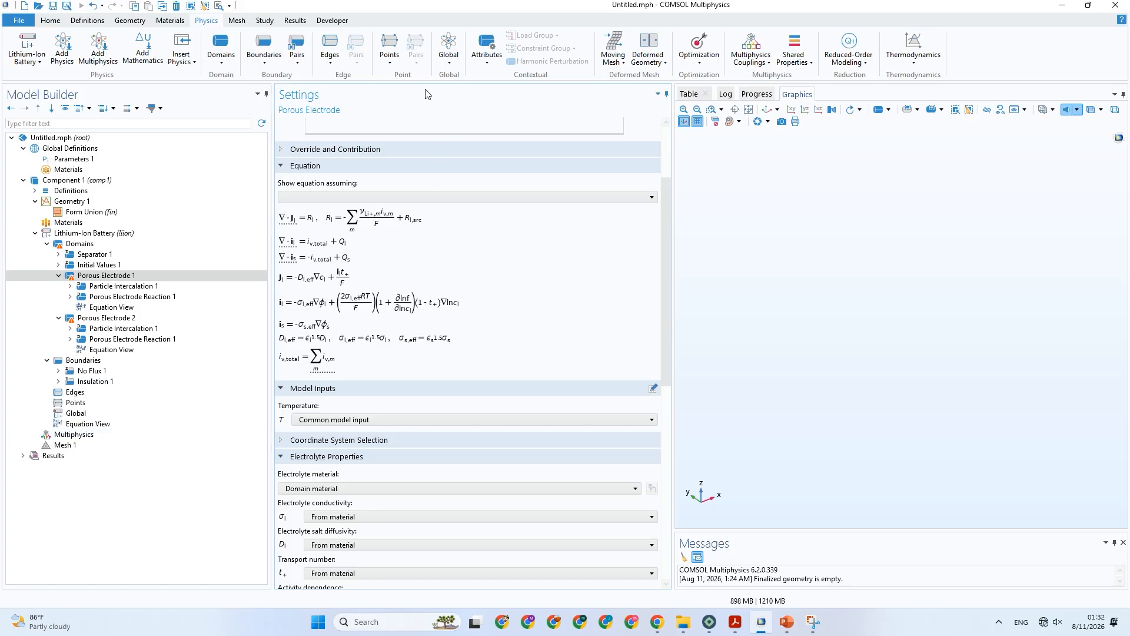
# Add a Time Dependent study for the Lithium-Ion Battery interface and close the list of studies.
pyautogui.click(267, 22)
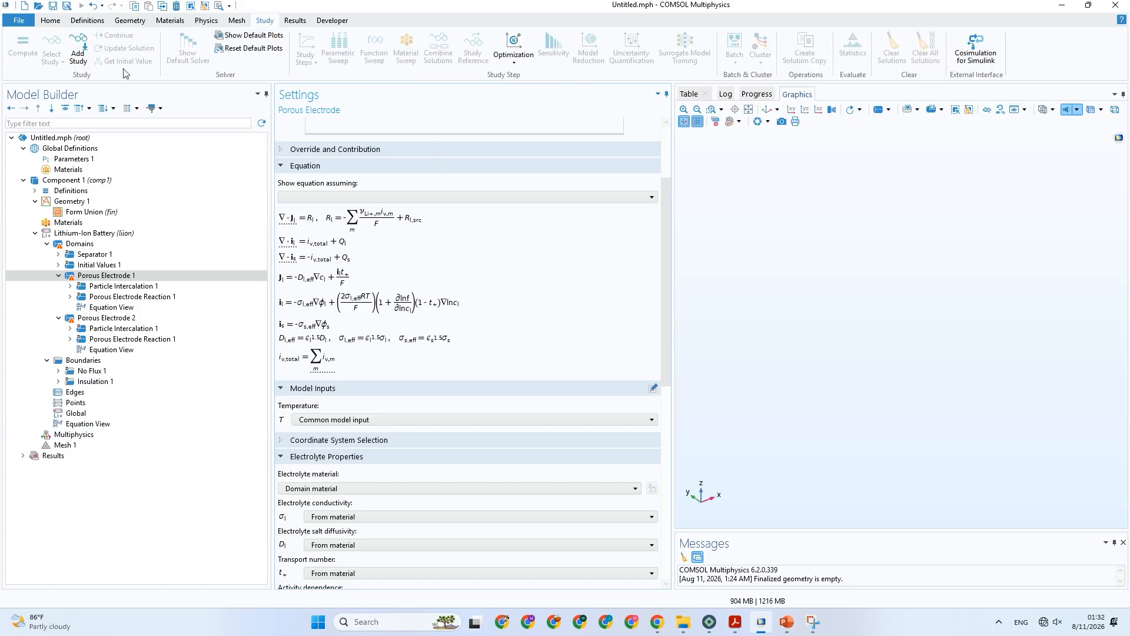
pyautogui.click(78, 53)
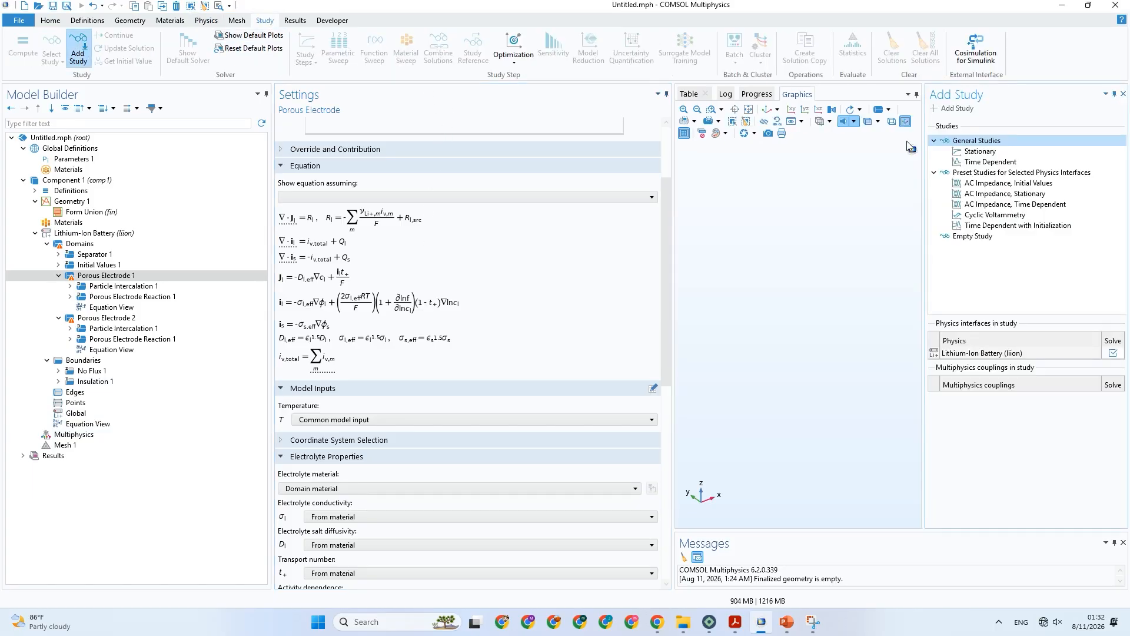
pyautogui.click(970, 163)
pyautogui.doubleClick(970, 162)
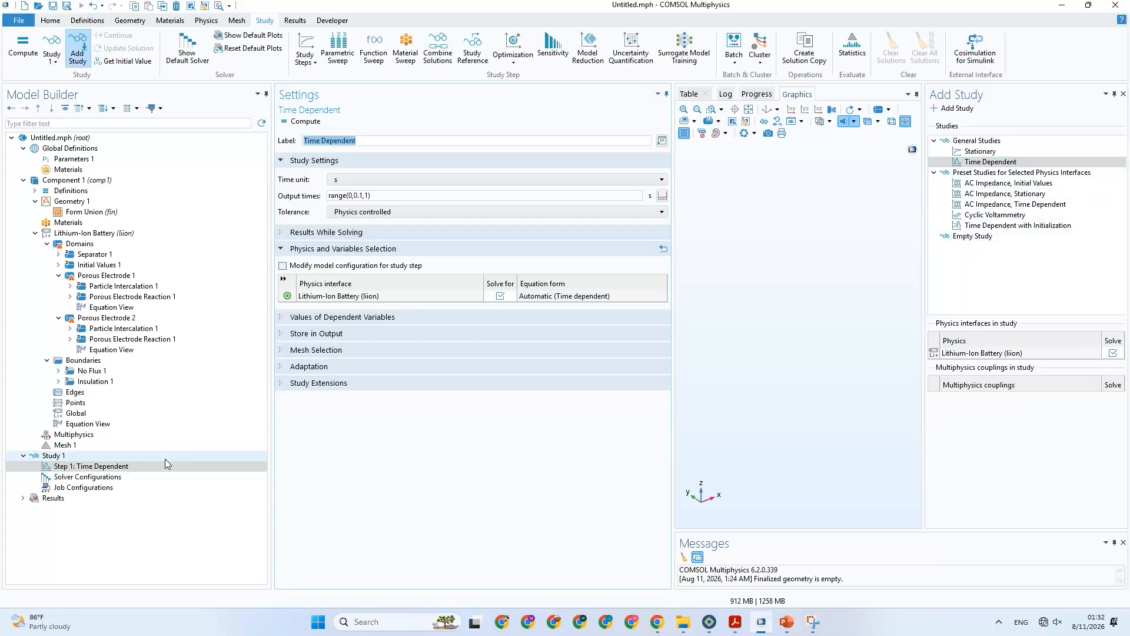
pyautogui.click(1123, 93)
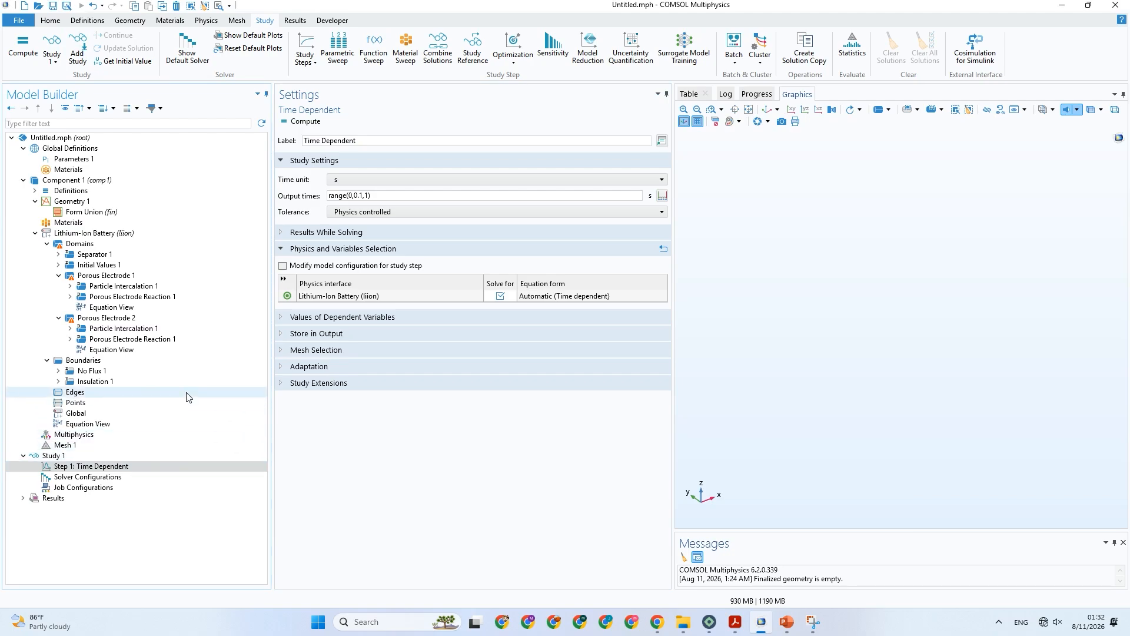
# Show Porous Electrode 1's equations assuming Study 1, Time Dependent, and check its electrode and electrolyte volume fractions.
pyautogui.click(118, 275)
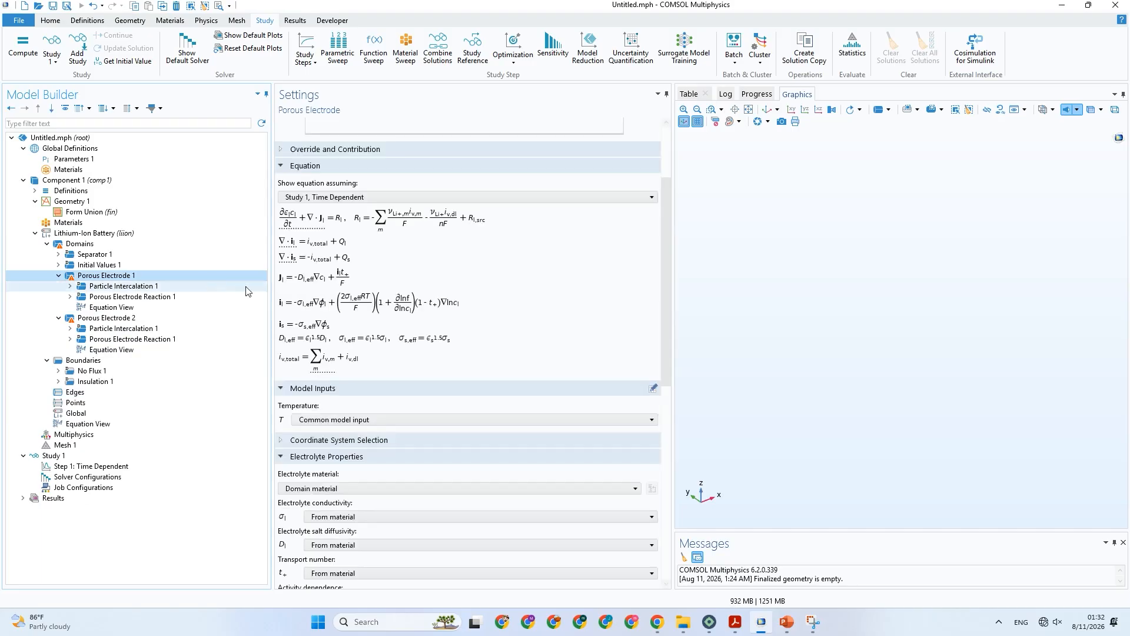
pyautogui.click(337, 198)
pyautogui.click(336, 210)
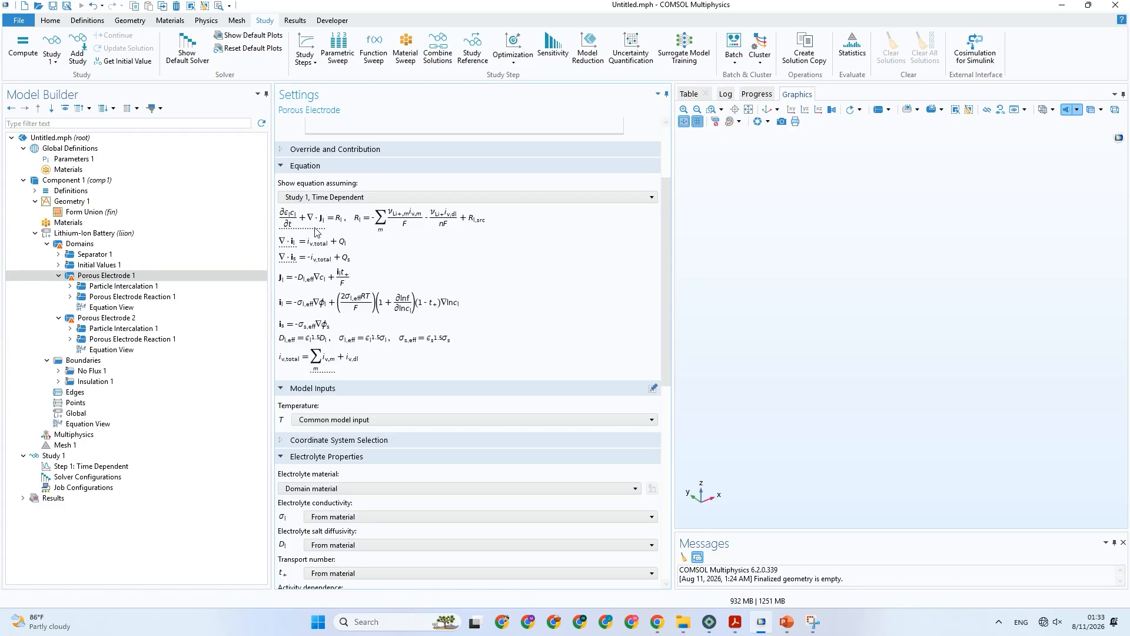
pyautogui.scroll(-3, 346, 297)
pyautogui.scroll(-12, 348, 295)
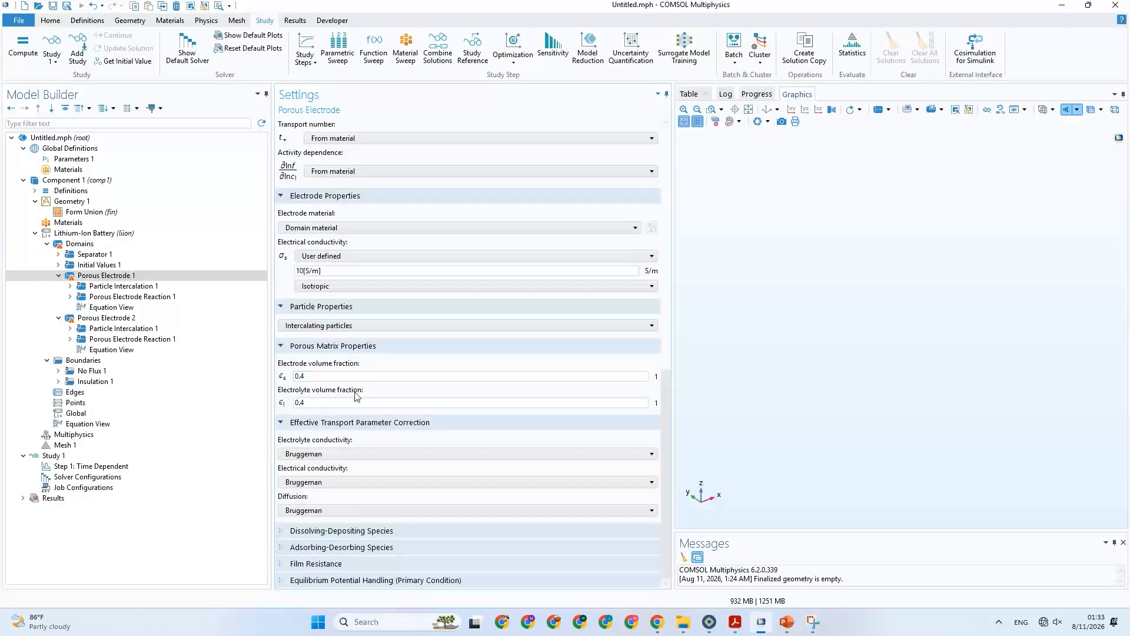
pyautogui.click(337, 377)
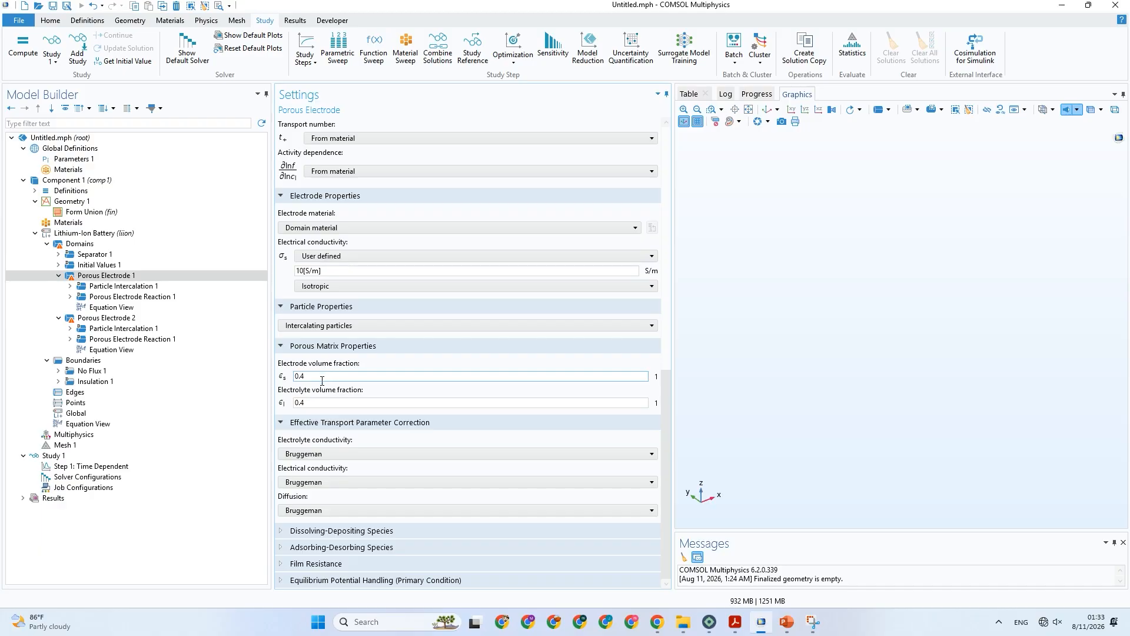
pyautogui.click(313, 404)
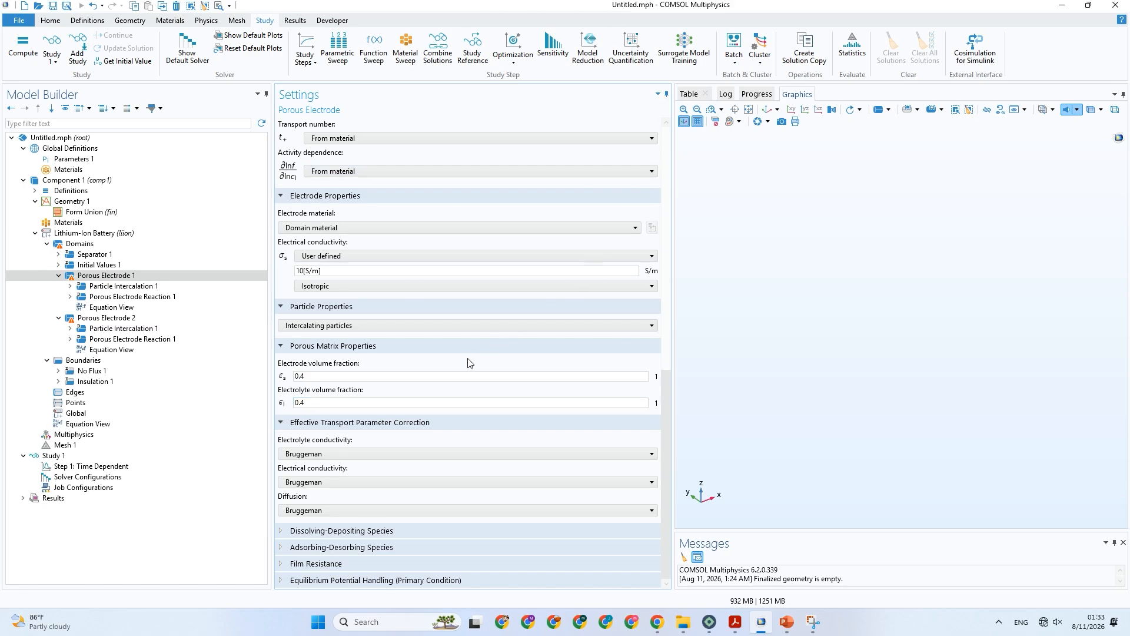
# Examine Porous Electrode 1's electrolyte properties, transport number options, governing equations and effective transport corrections.
pyautogui.scroll(3, 462, 445)
pyautogui.scroll(4, 462, 451)
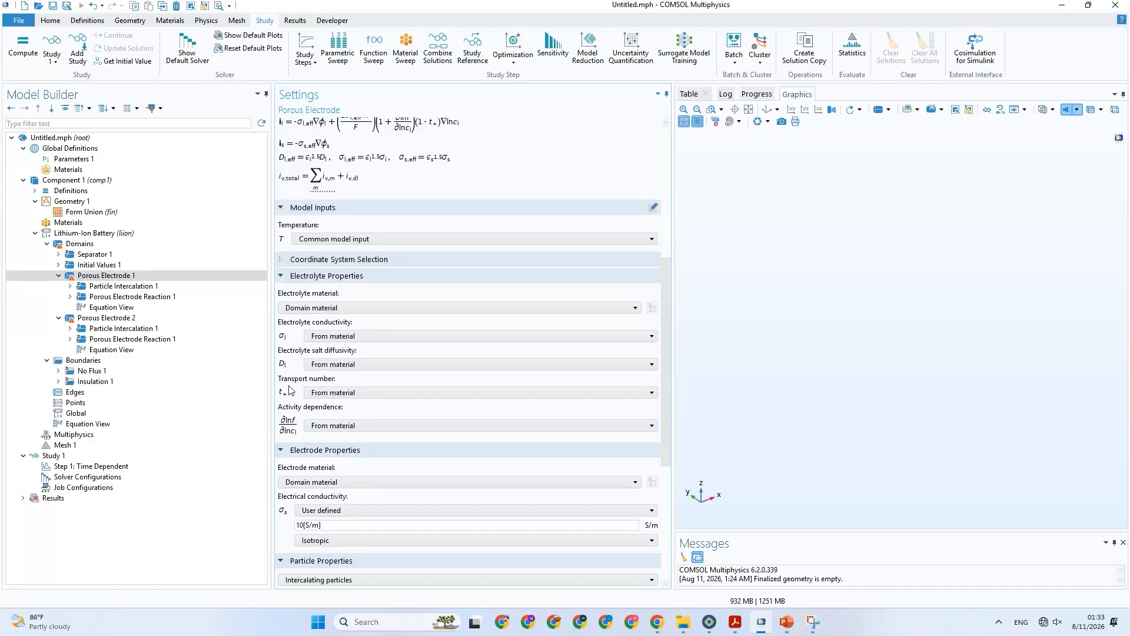
pyautogui.click(320, 395)
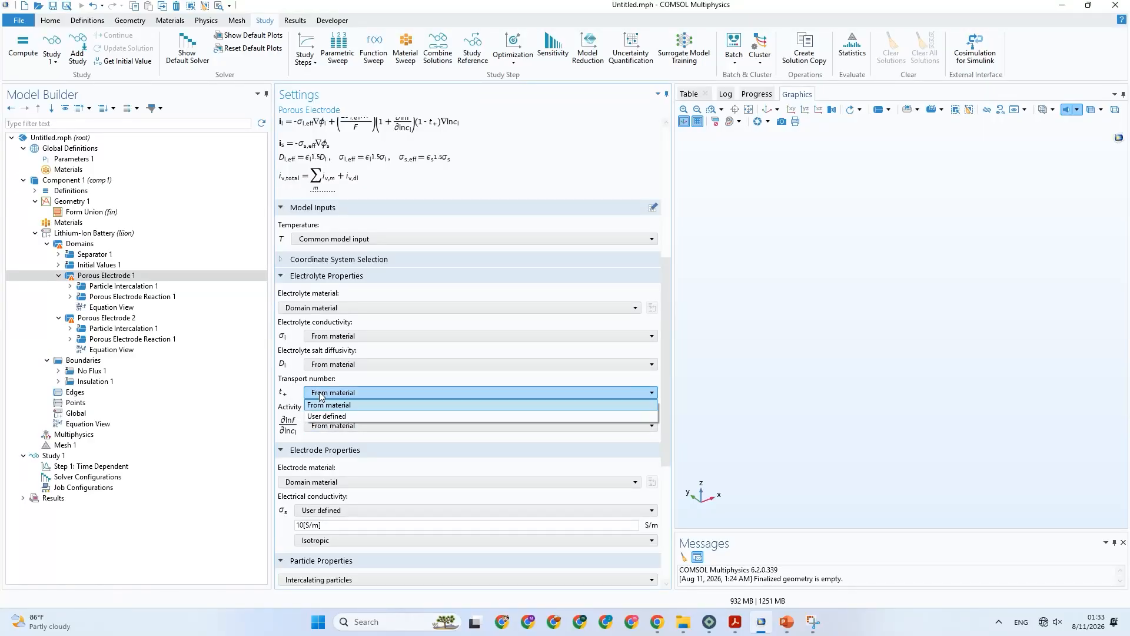
pyautogui.click(319, 404)
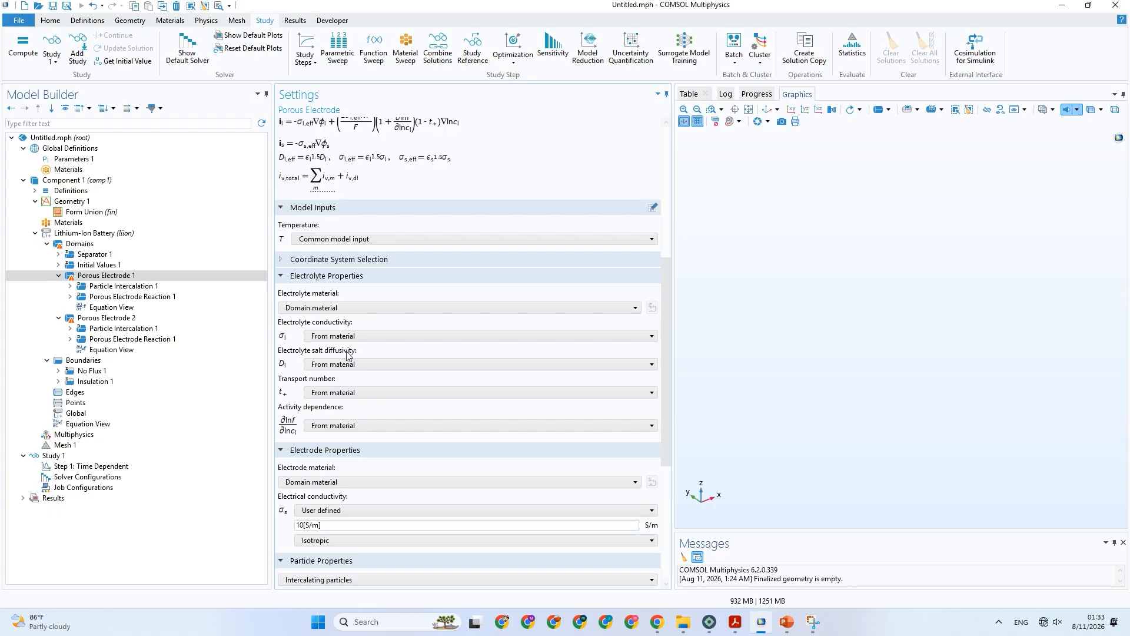
pyautogui.scroll(2, 321, 311)
pyautogui.scroll(6, 320, 310)
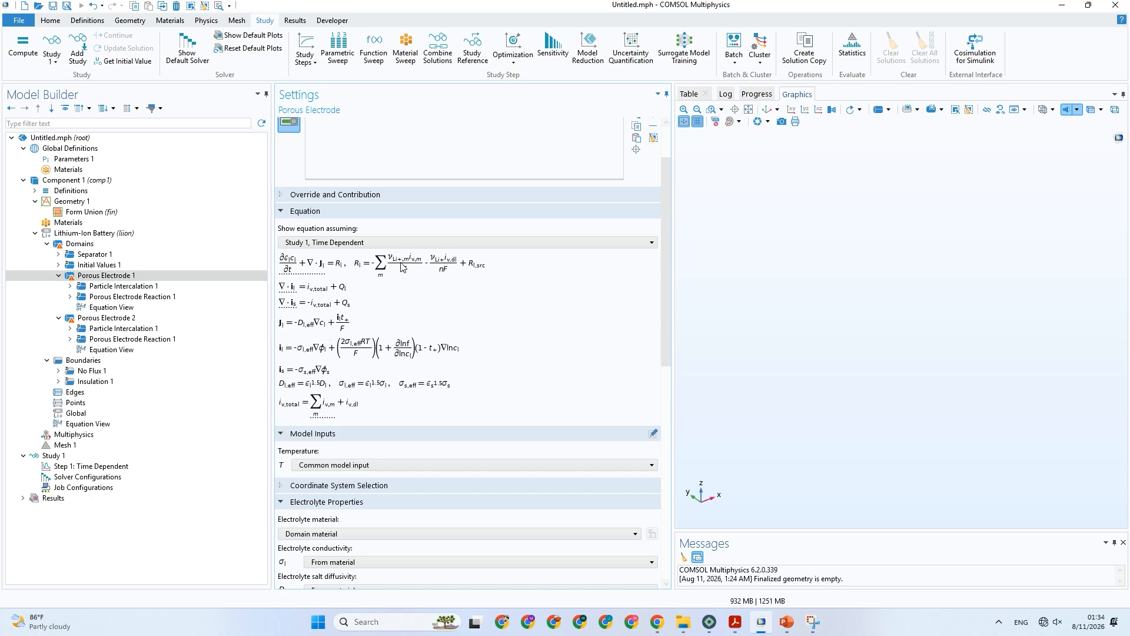
pyautogui.scroll(-3, 388, 348)
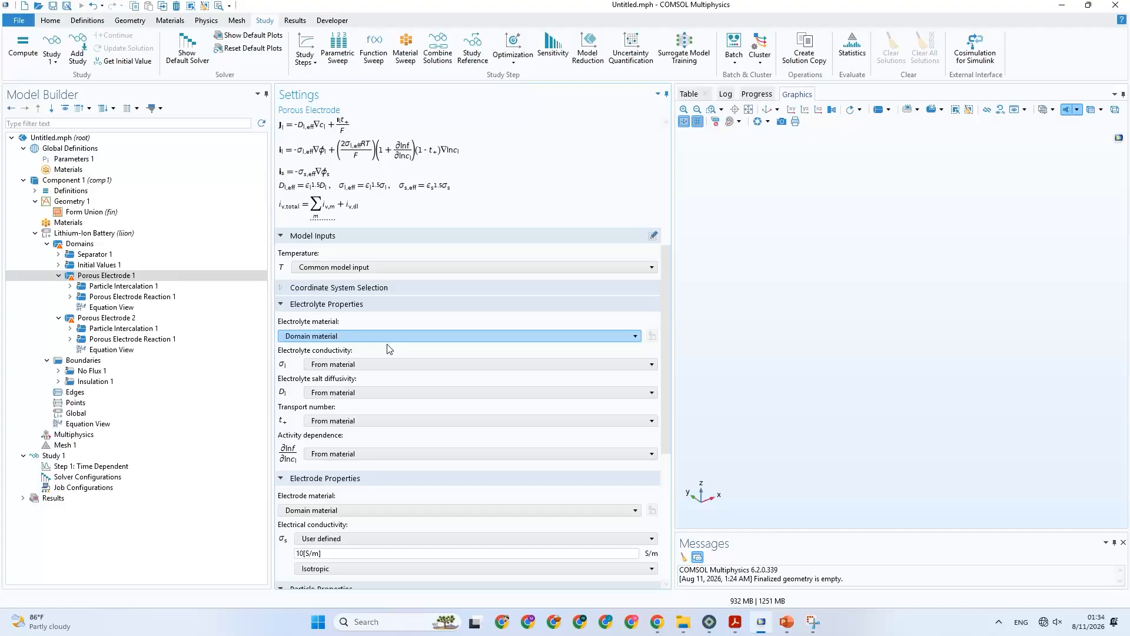
pyautogui.scroll(-1, 389, 349)
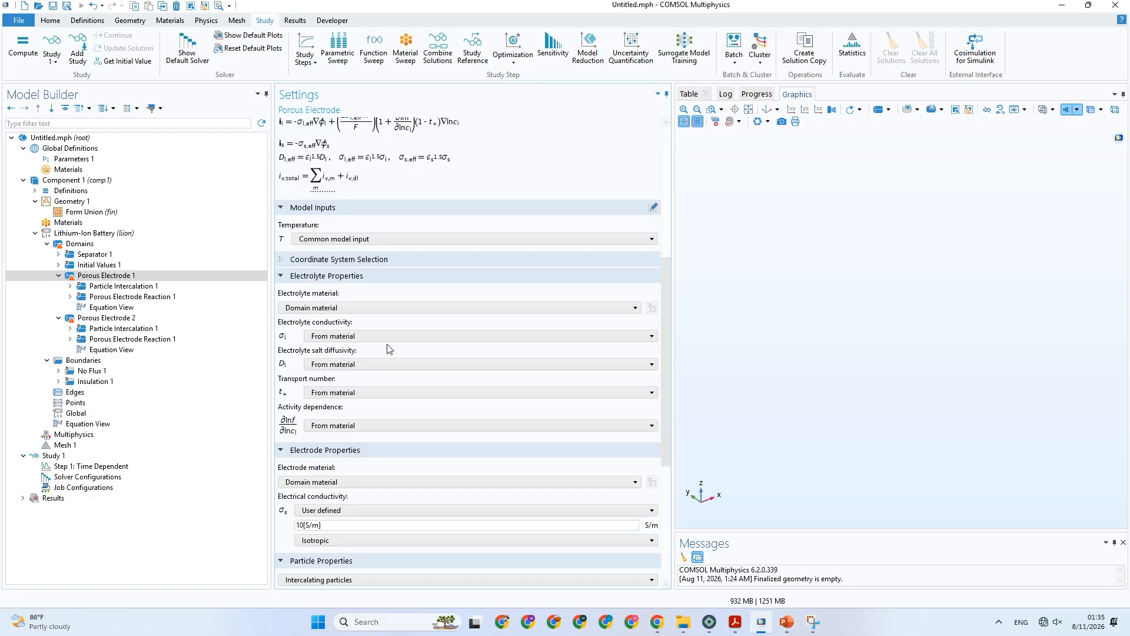
pyautogui.scroll(1, 387, 348)
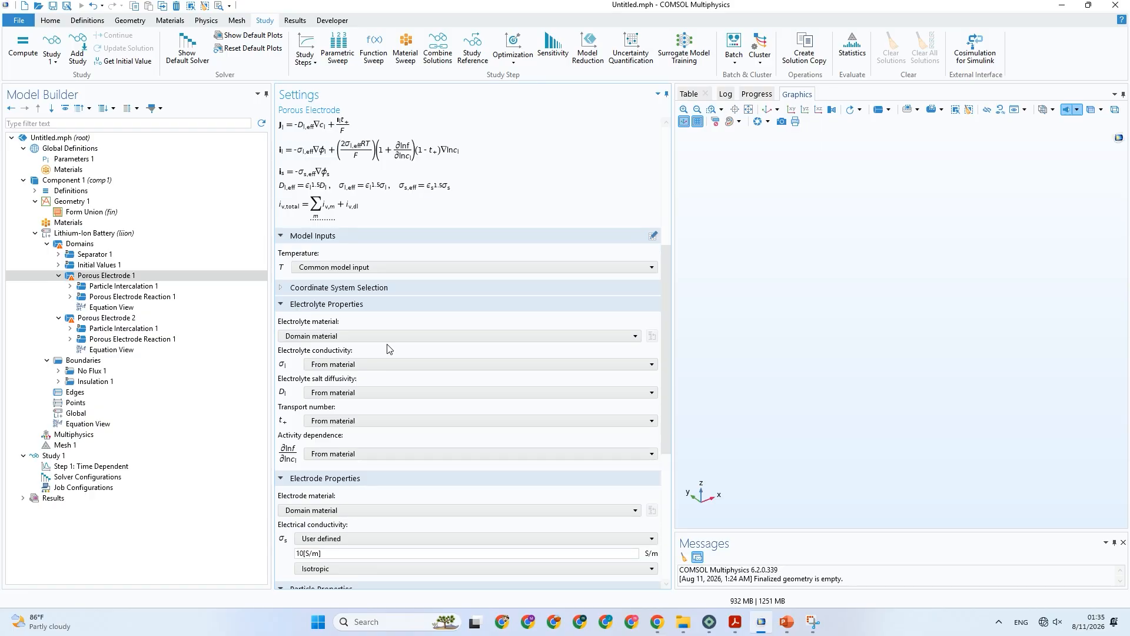
pyautogui.scroll(-4, 411, 354)
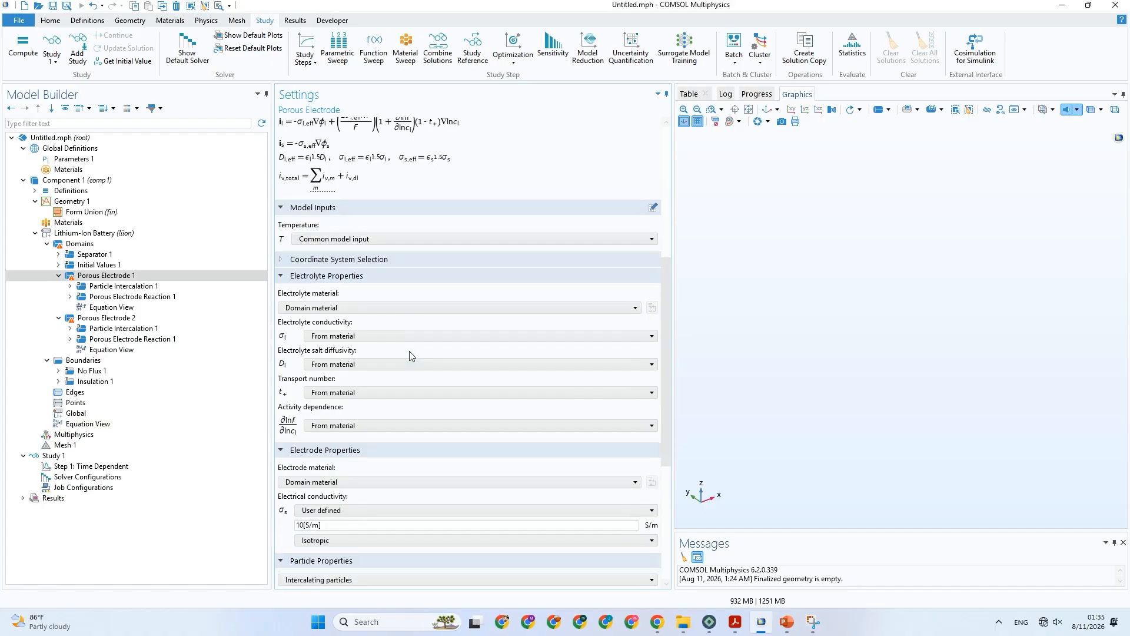
pyautogui.scroll(-6, 353, 330)
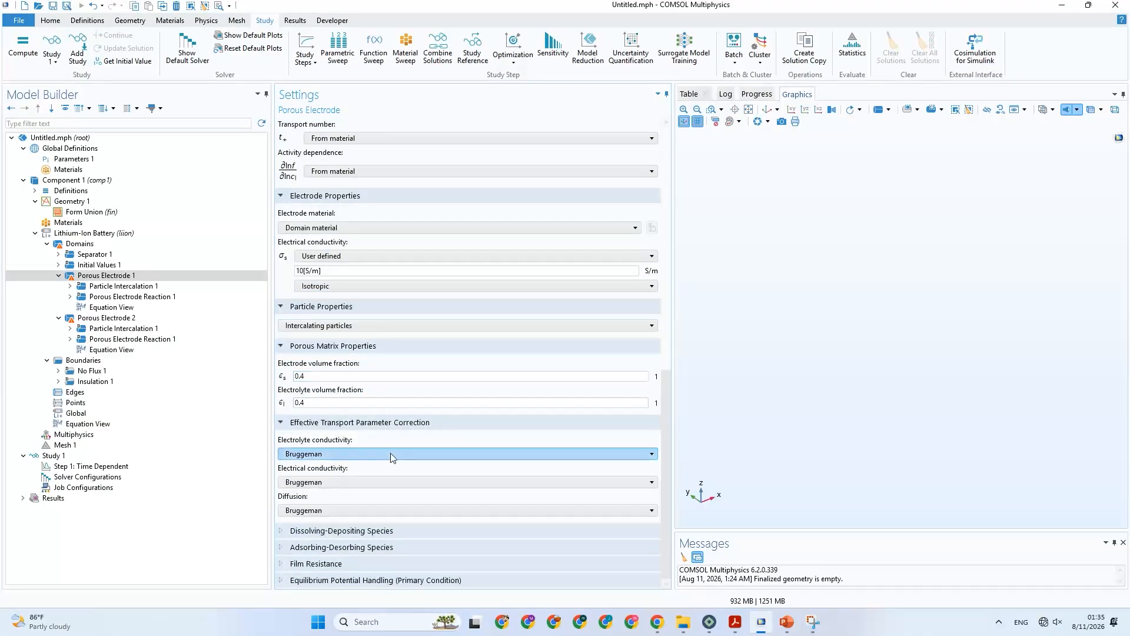
# Review Porous Electrode 1's Particle Intercalation 1 settings, expanding Operational SOCs, Particle Discretization, Heat of Mixing, and Stress and Strain.
pyautogui.click(137, 287)
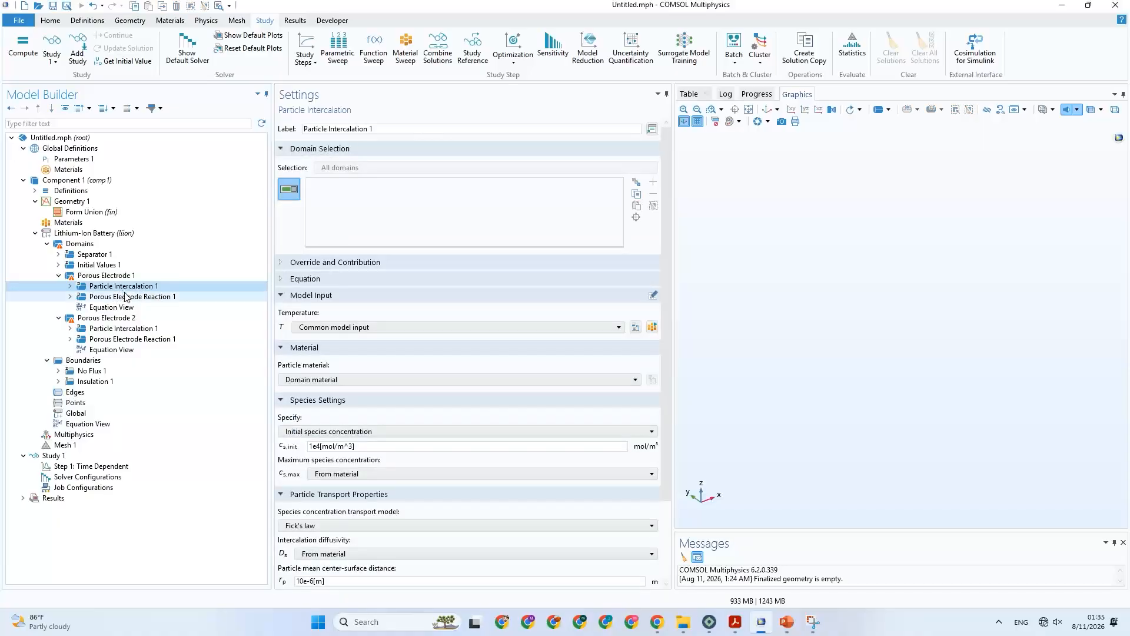
pyautogui.scroll(-3, 428, 372)
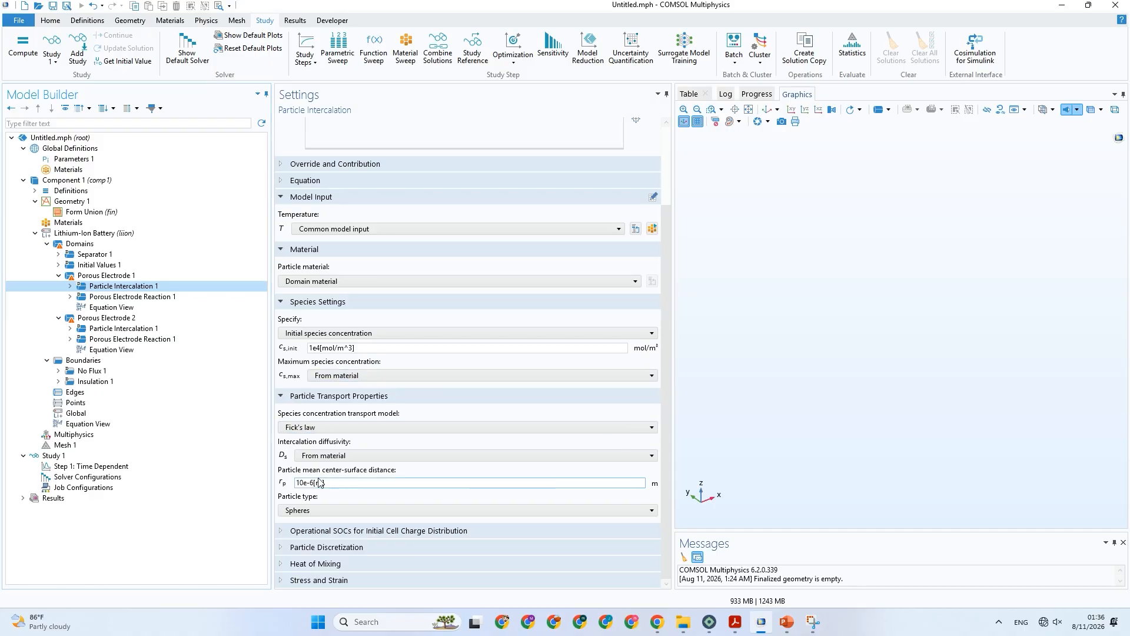
pyautogui.moveTo(353, 483); pyautogui.dragTo(293, 483)
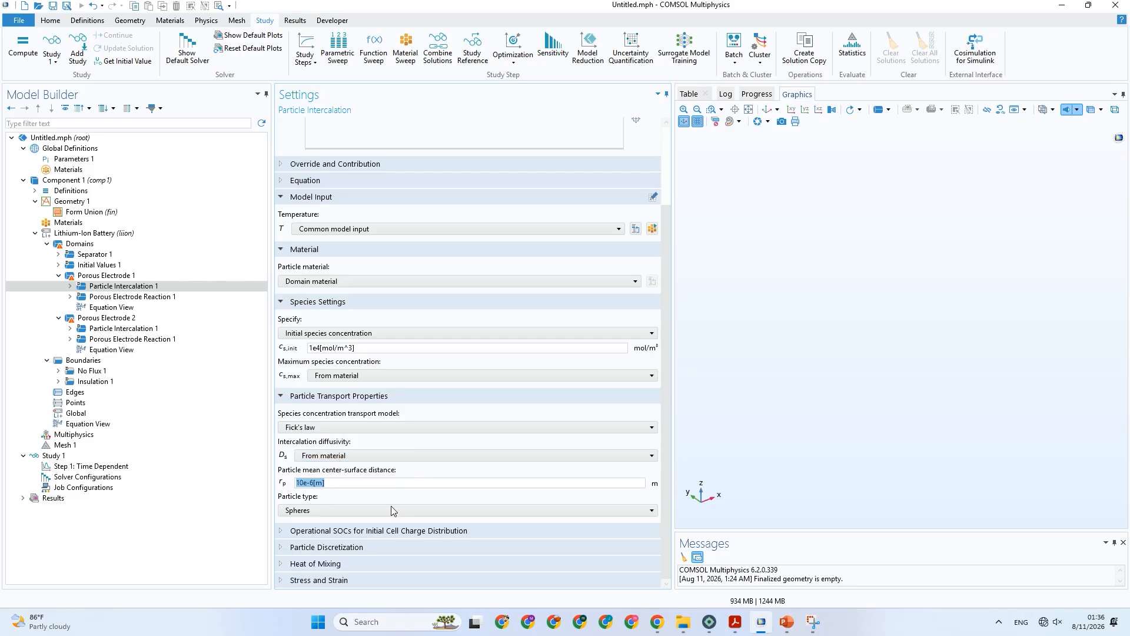
pyautogui.click(369, 530)
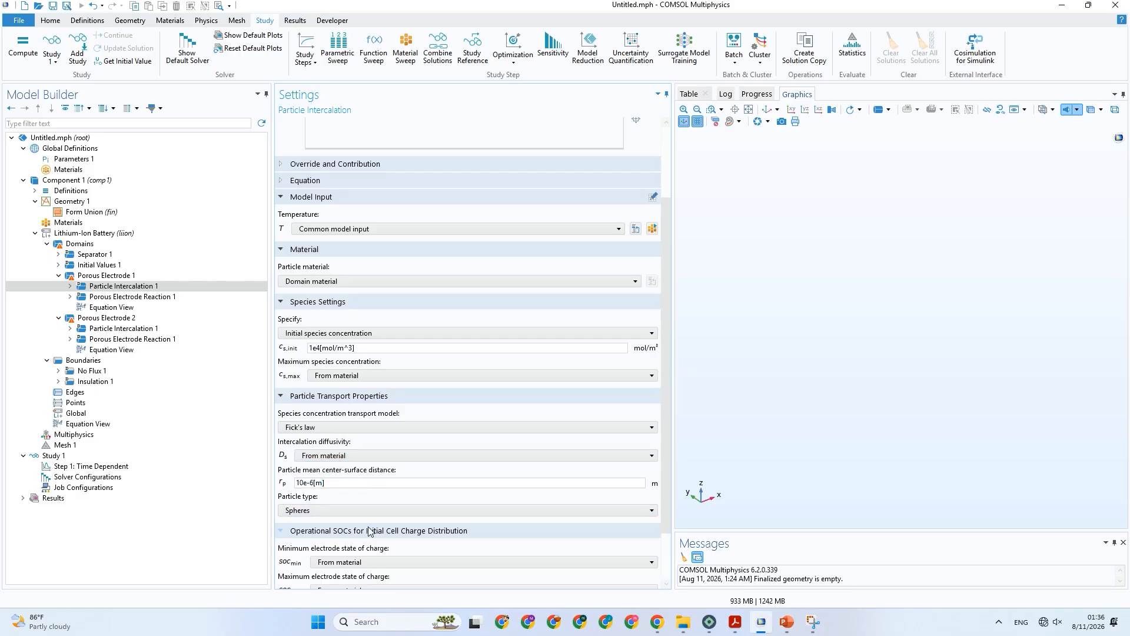
pyautogui.scroll(-2, 353, 533)
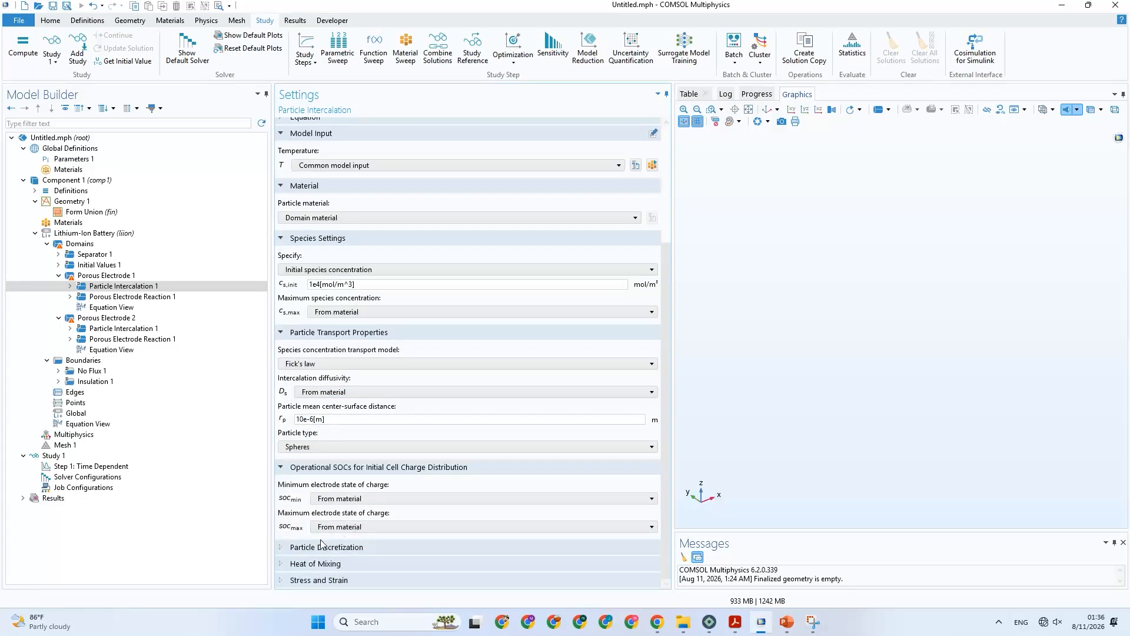
pyautogui.click(288, 548)
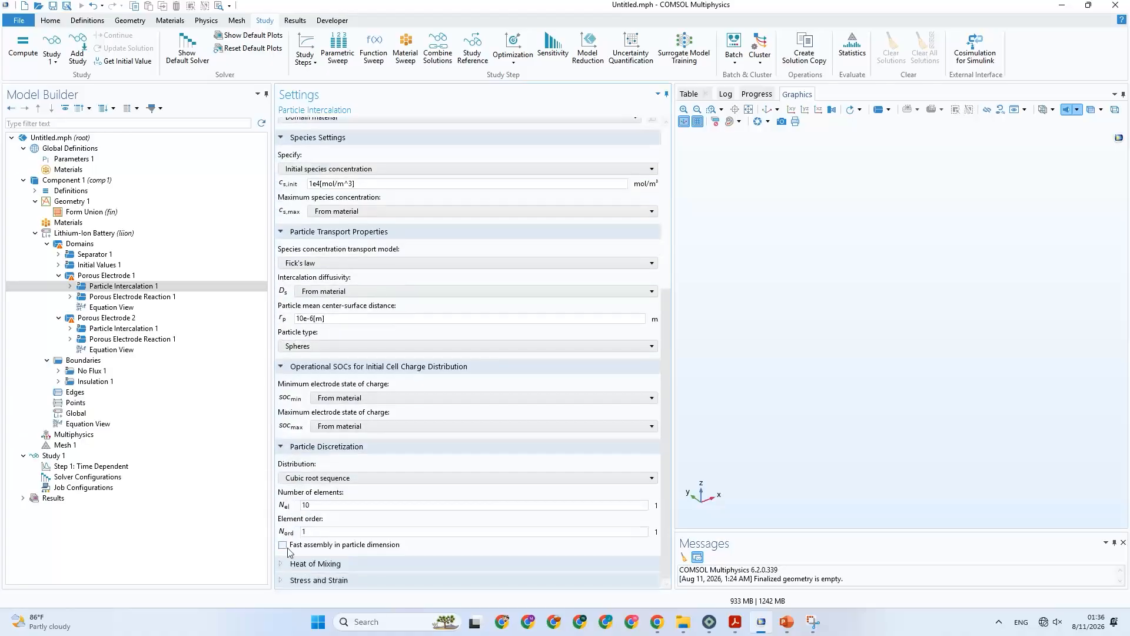
pyautogui.click(315, 564)
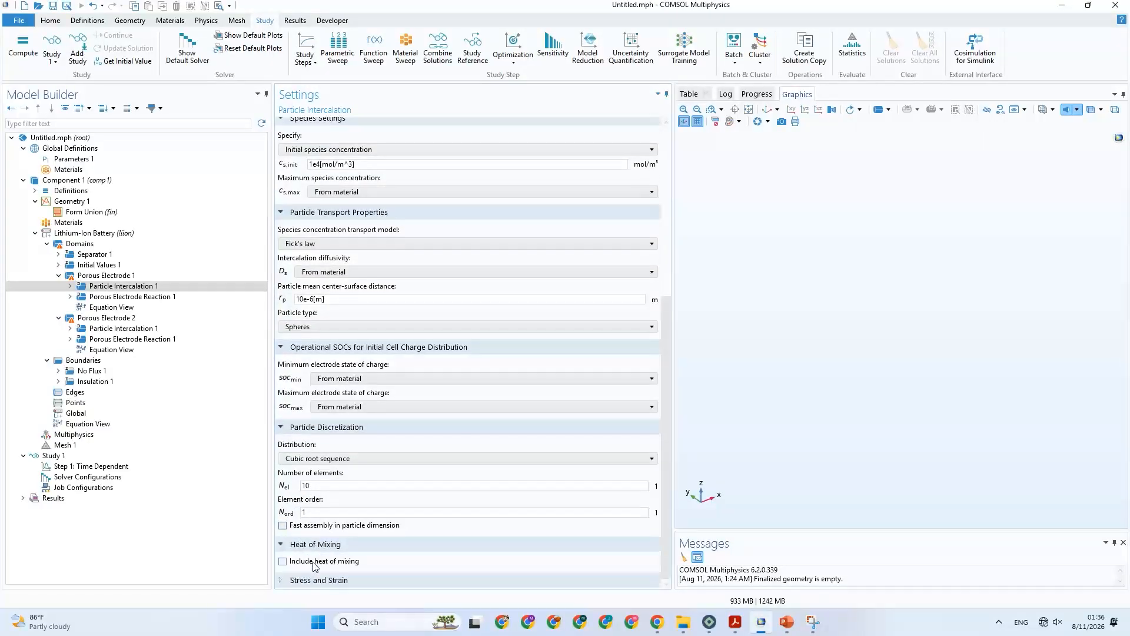
pyautogui.click(308, 580)
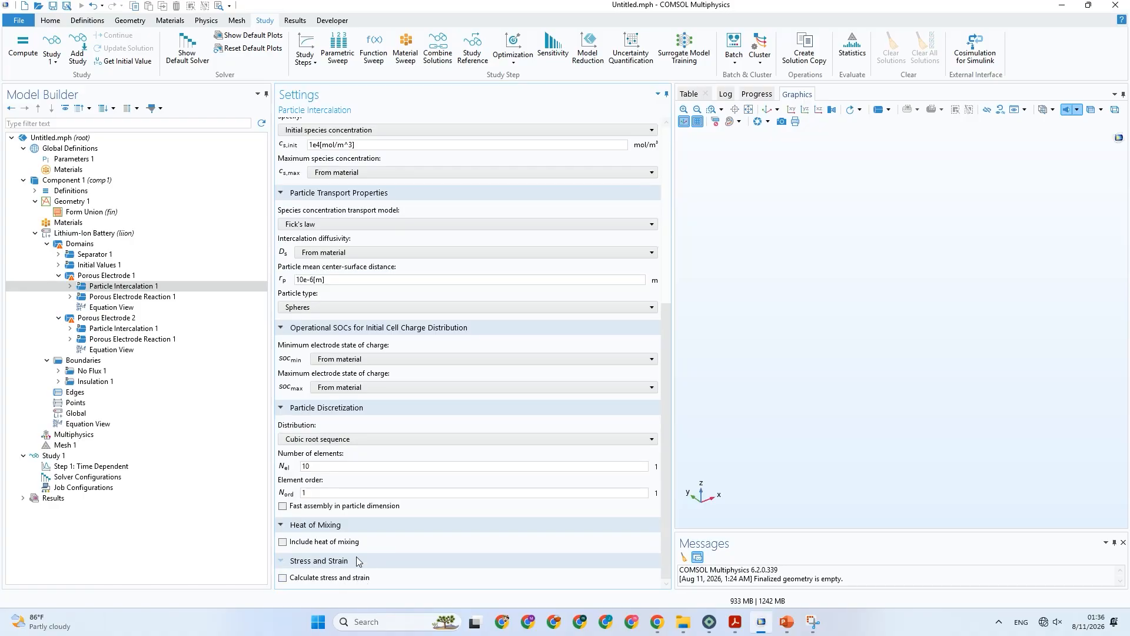
pyautogui.click(324, 440)
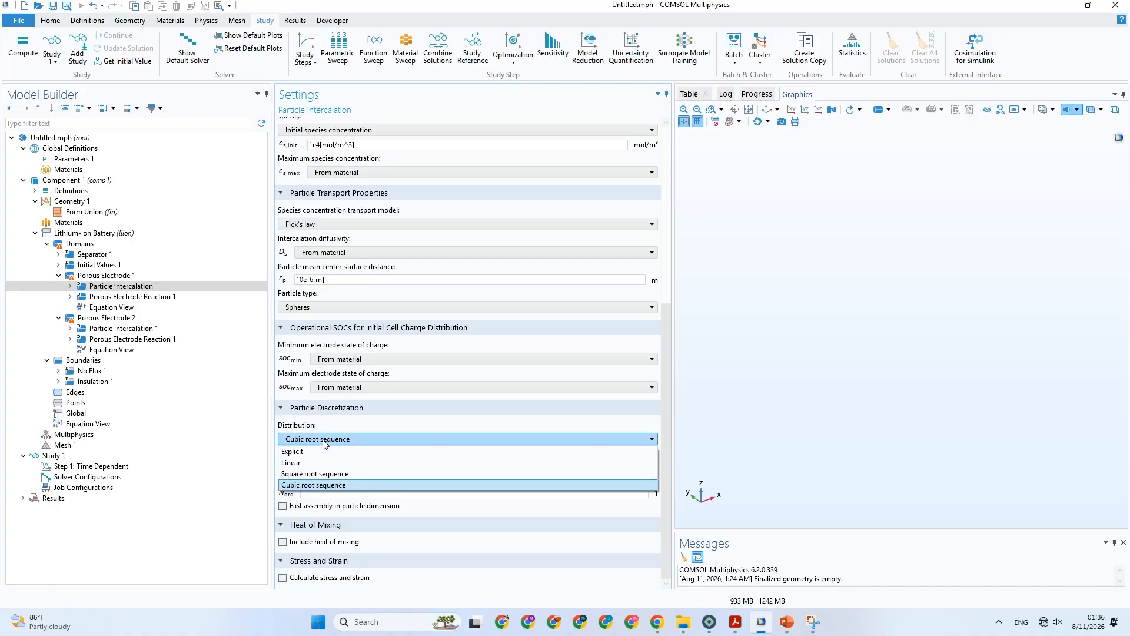
pyautogui.click(324, 440)
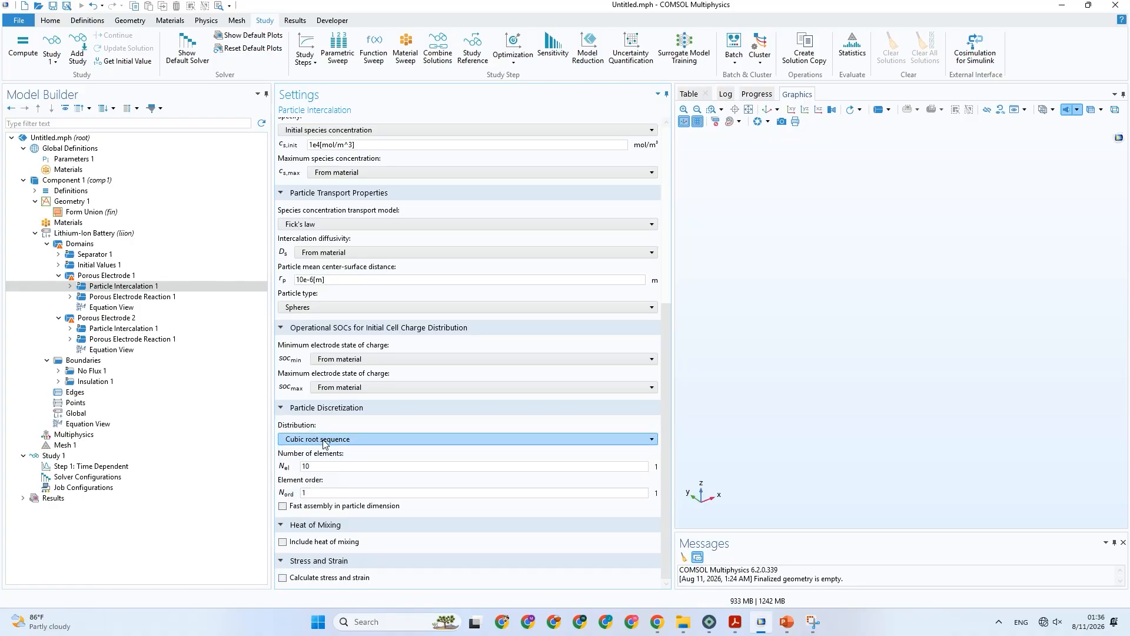
# Examine the electrode kinetics of Porous Electrode 1's Porous Electrode Reaction 1, including the available kinetics expression types.
pyautogui.click(124, 297)
pyautogui.scroll(-4, 394, 450)
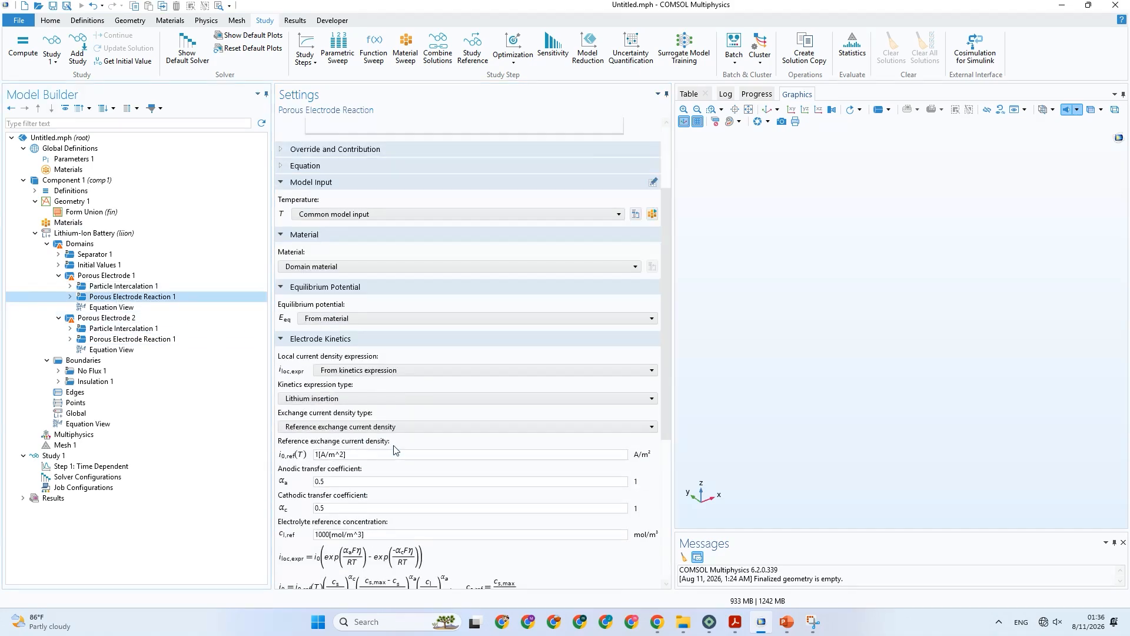
pyautogui.scroll(-4, 394, 450)
pyautogui.scroll(2, 394, 450)
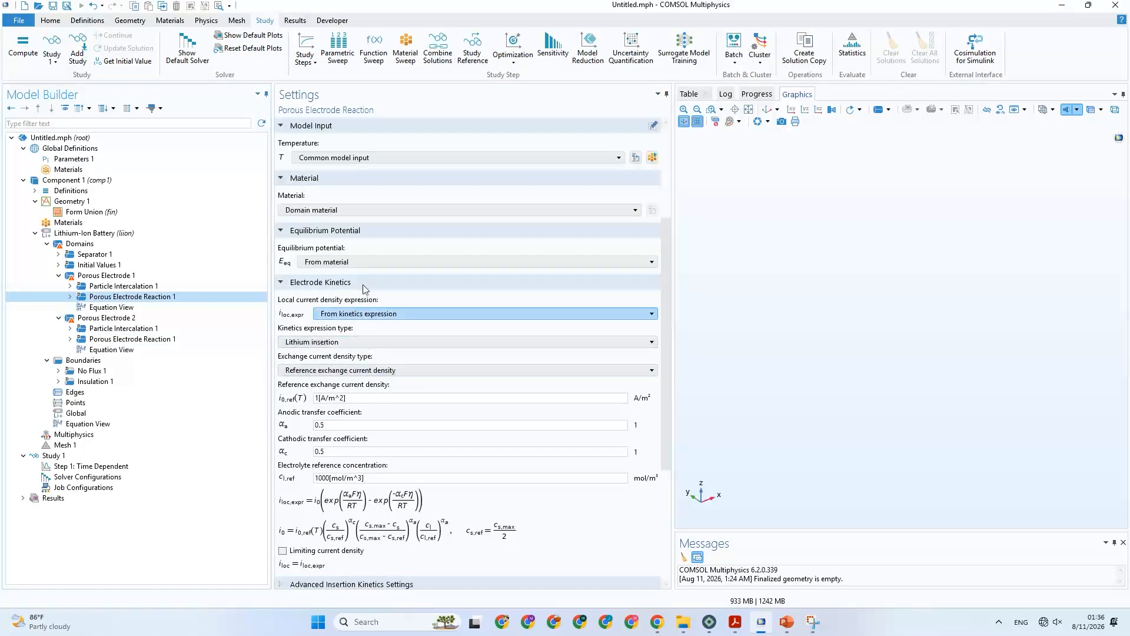
pyautogui.click(343, 344)
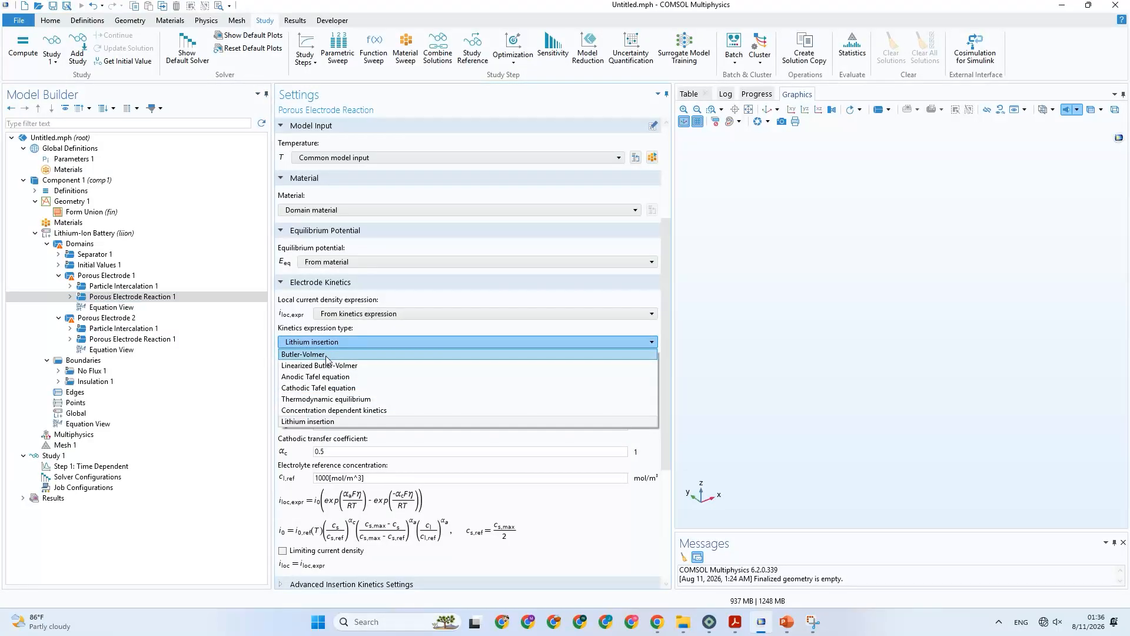
pyautogui.click(330, 437)
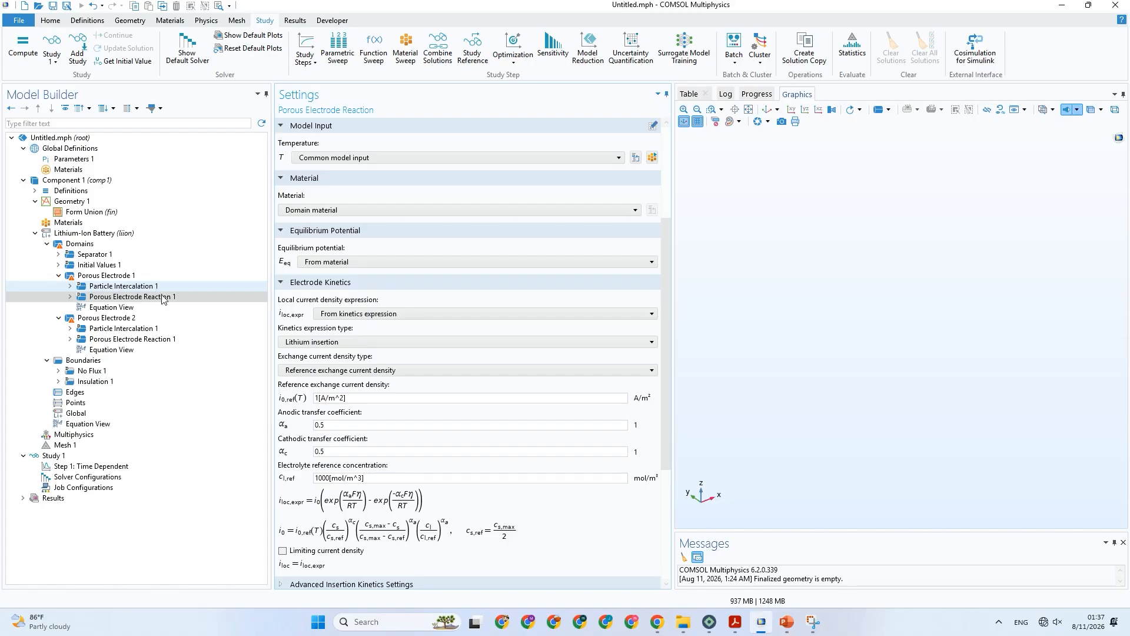
# Switch to the PowerPoint presentation and show the slide with Table 1's governing equations and boundary conditions.
pyautogui.click(730, 621)
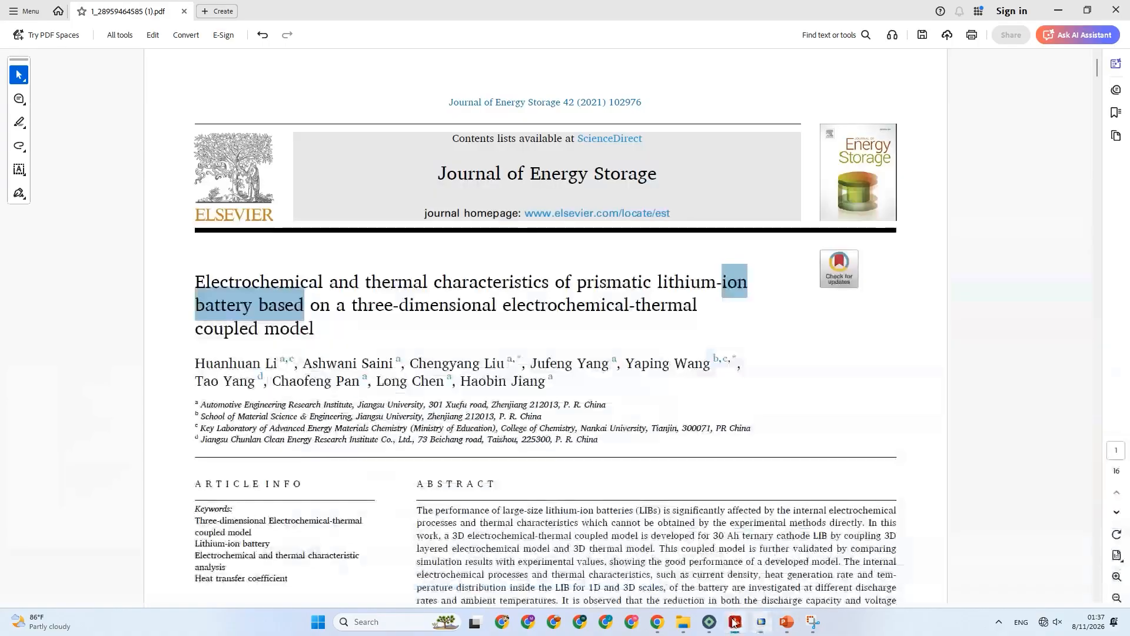
pyautogui.click(795, 624)
pyautogui.click(62, 203)
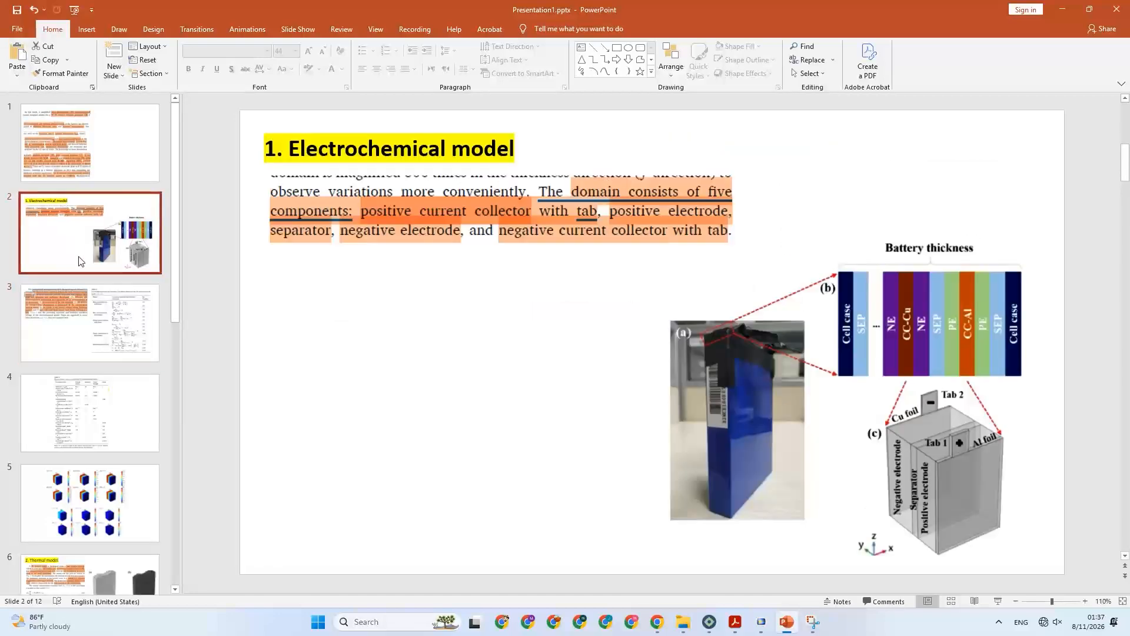
pyautogui.click(88, 298)
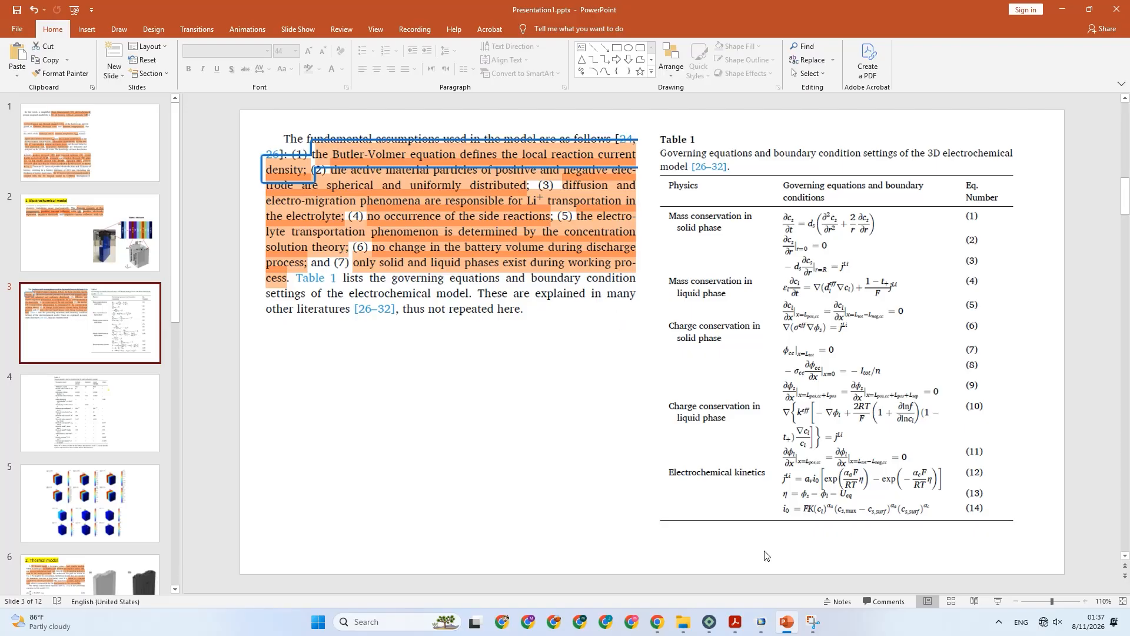
# Switch to COMSOL and review the particle transport and discretization settings of Porous Electrode 1's Particle Intercalation 1.
pyautogui.click(760, 622)
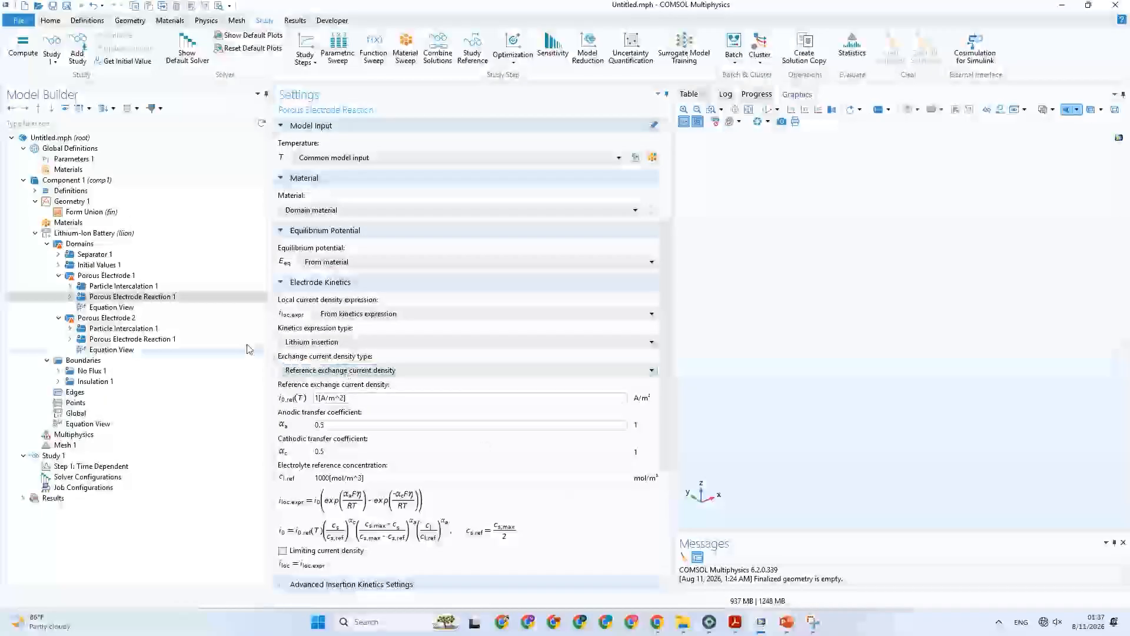
pyautogui.click(154, 287)
pyautogui.scroll(-5, 301, 285)
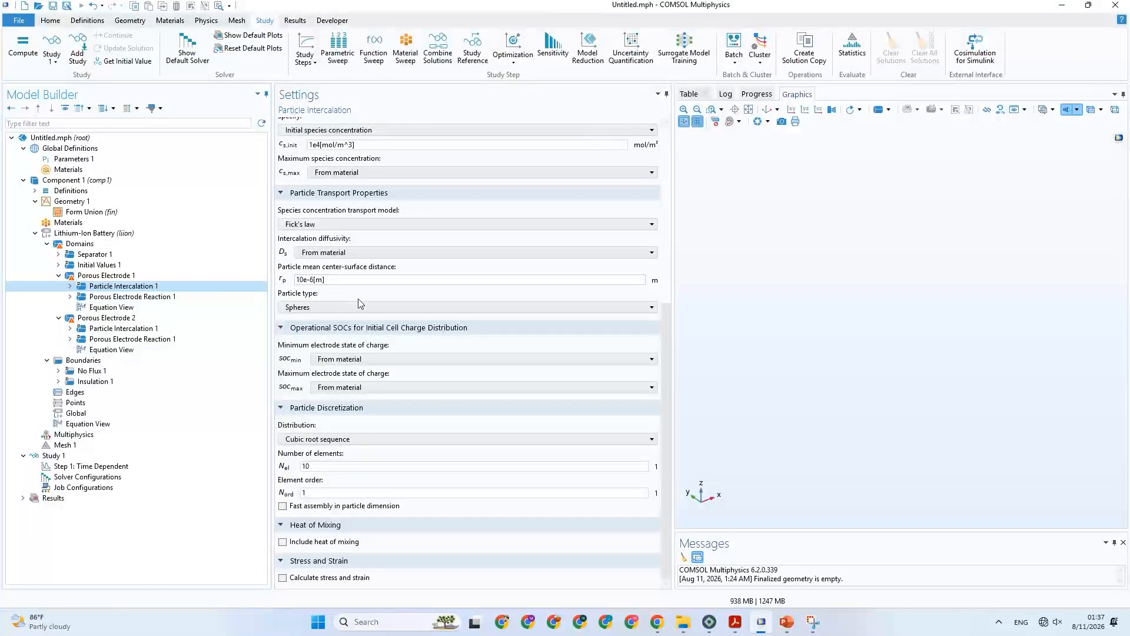
pyautogui.scroll(2, 358, 304)
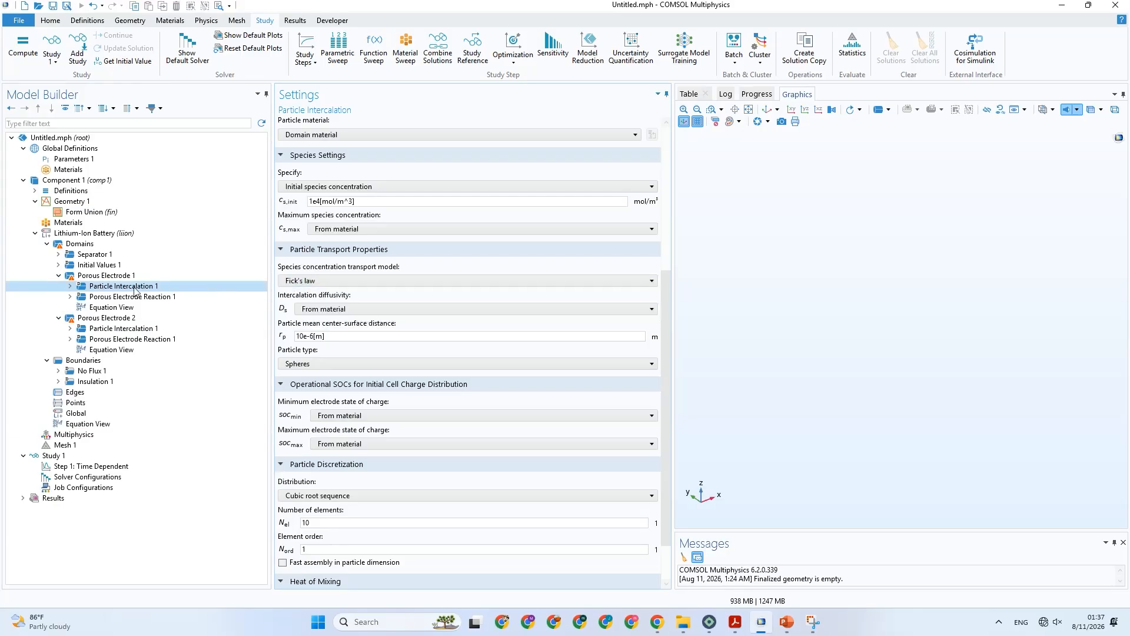
# Try the Butler-Volmer kinetics expression in Porous Electrode 1's Porous Electrode Reaction 1 and restore Lithium insertion.
pyautogui.click(112, 296)
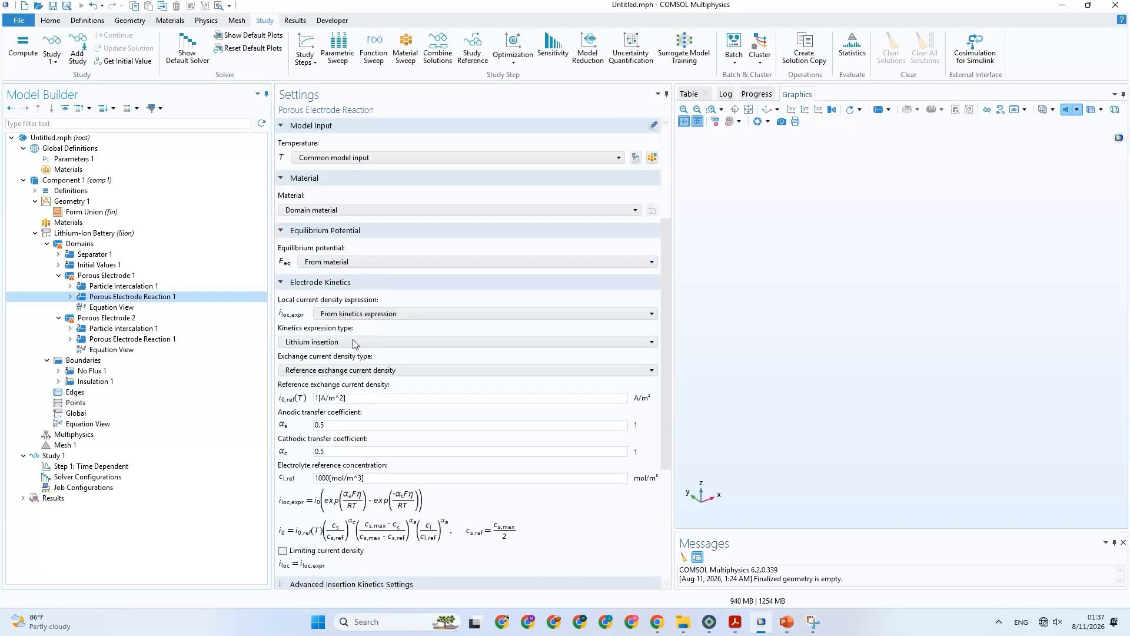
pyautogui.click(353, 343)
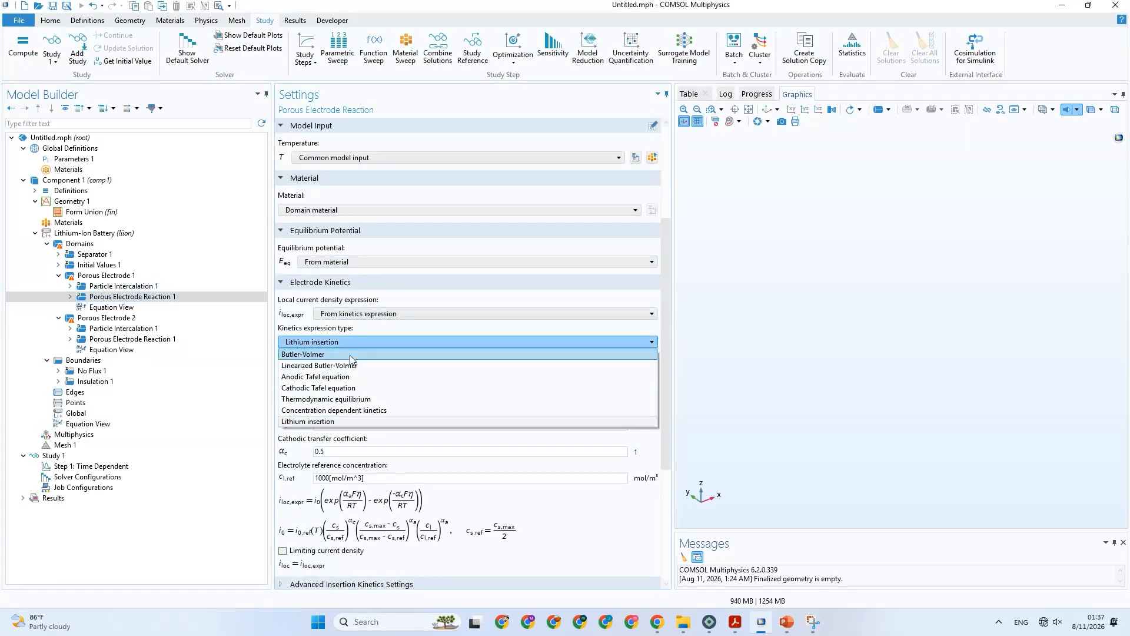
pyautogui.click(351, 354)
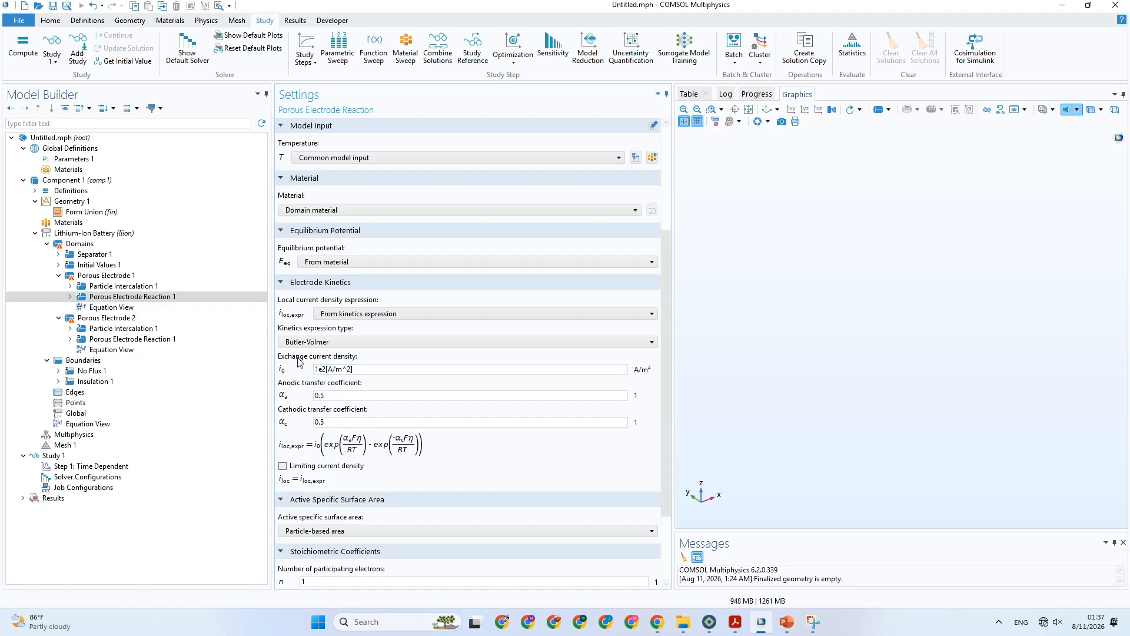
pyautogui.click(341, 343)
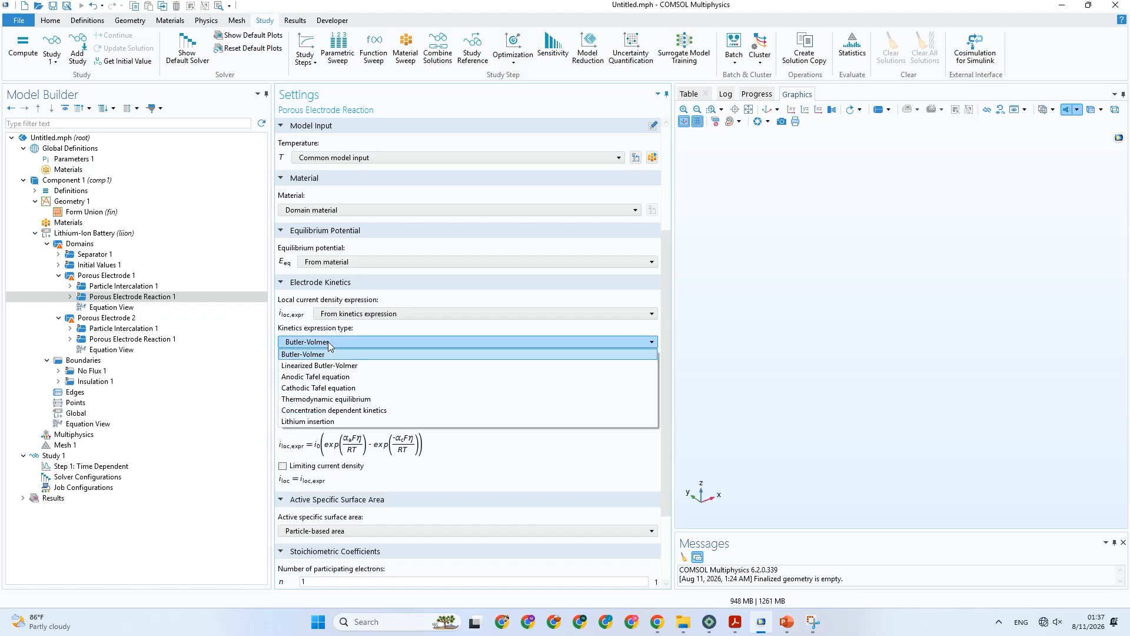
pyautogui.click(344, 422)
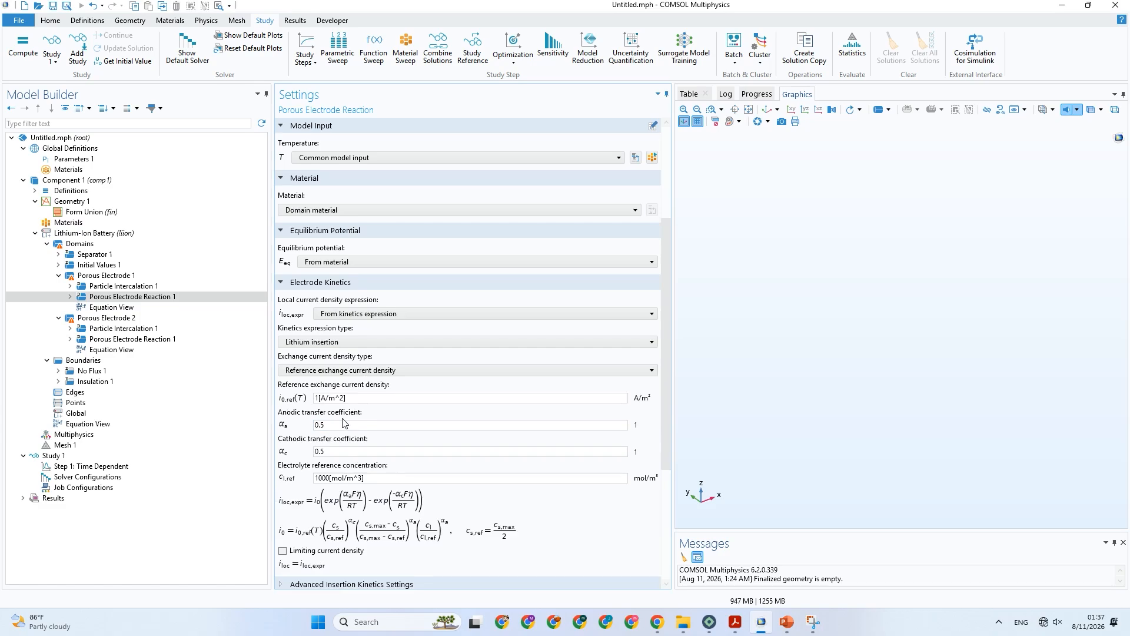
# Set the kinetics expression of Porous Electrode 1's Porous Electrode Reaction 1 to Butler-Volmer, keeping the active specific surface area particle-based.
pyautogui.scroll(-2, 354, 430)
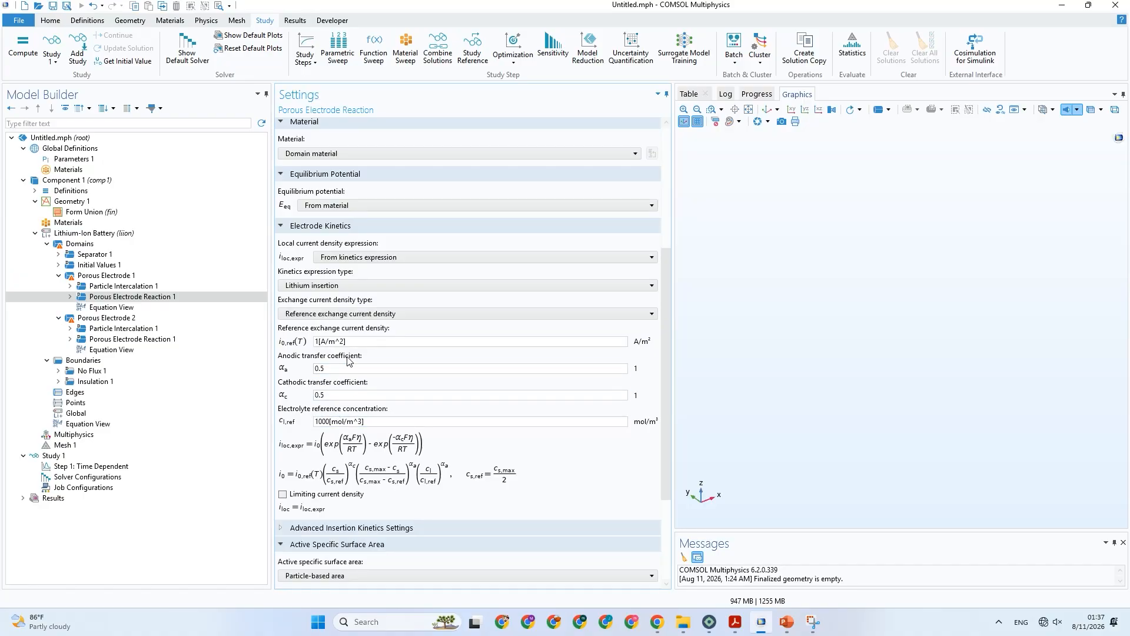
pyautogui.click(331, 286)
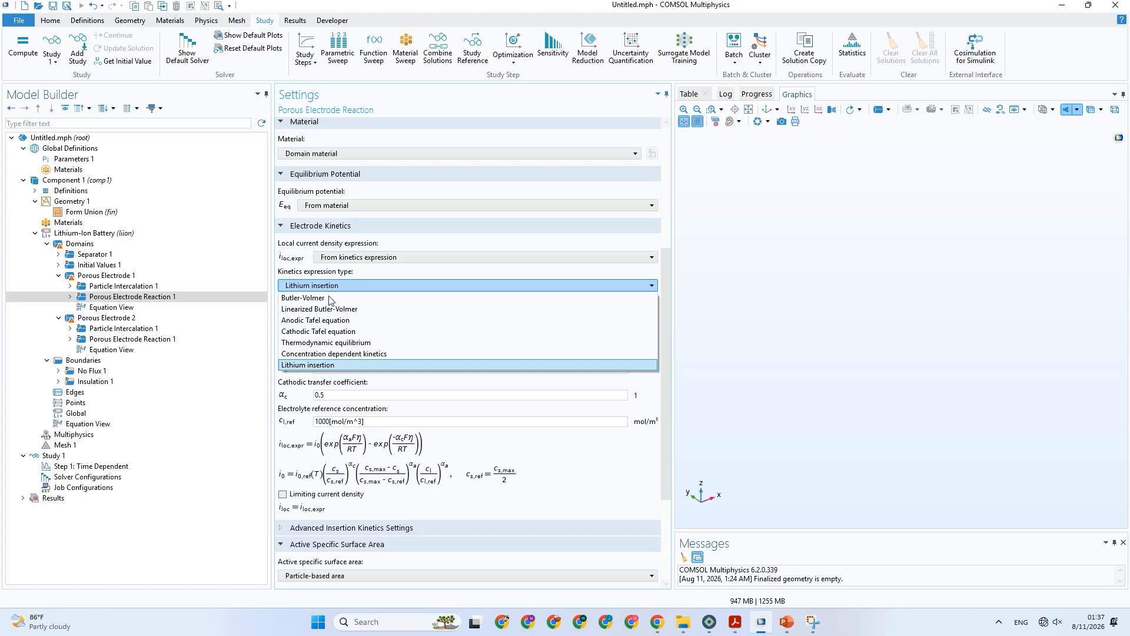
pyautogui.click(334, 299)
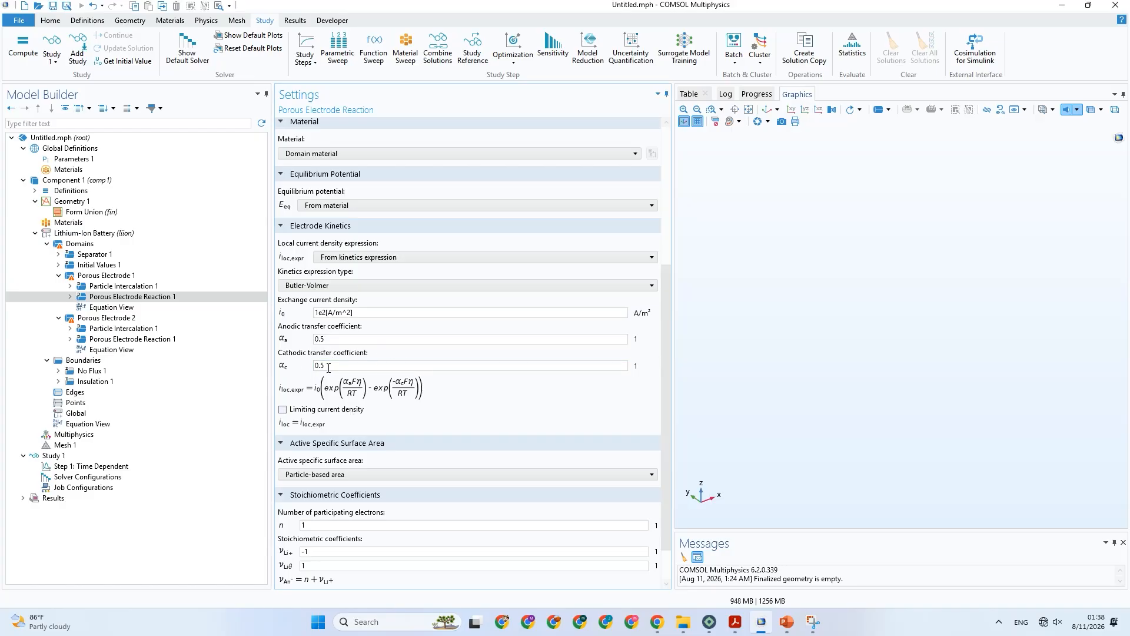
pyautogui.scroll(-2, 371, 416)
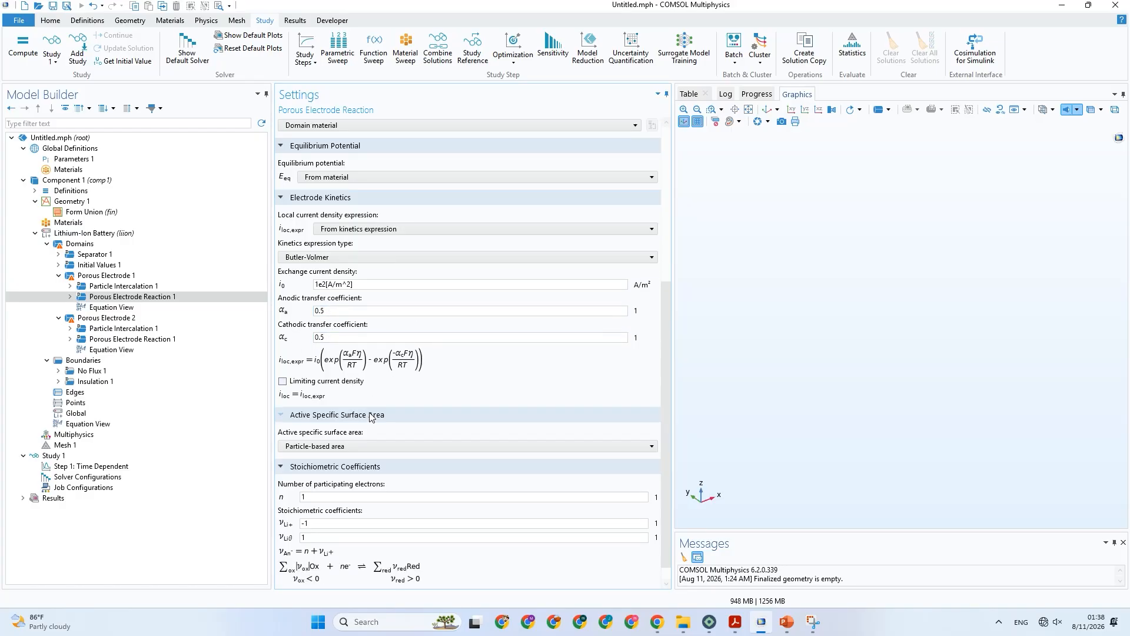
pyautogui.click(371, 428)
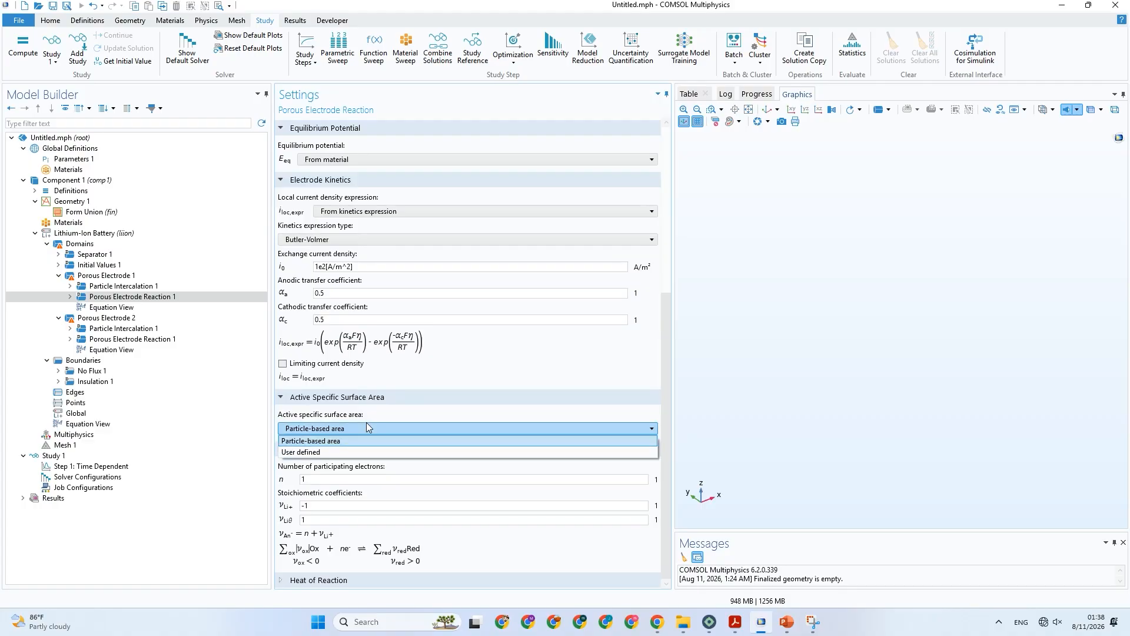
pyautogui.click(371, 428)
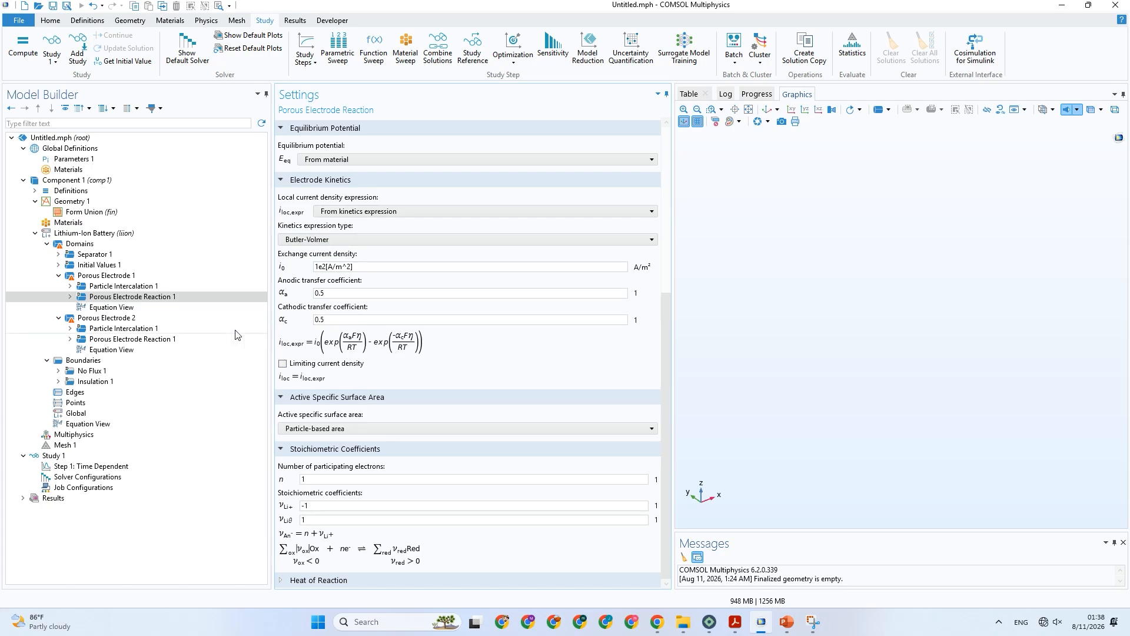
# Set the kinetics expression type of Porous Electrode 2's Porous Electrode Reaction 1 to Butler-Volmer.
pyautogui.click(155, 337)
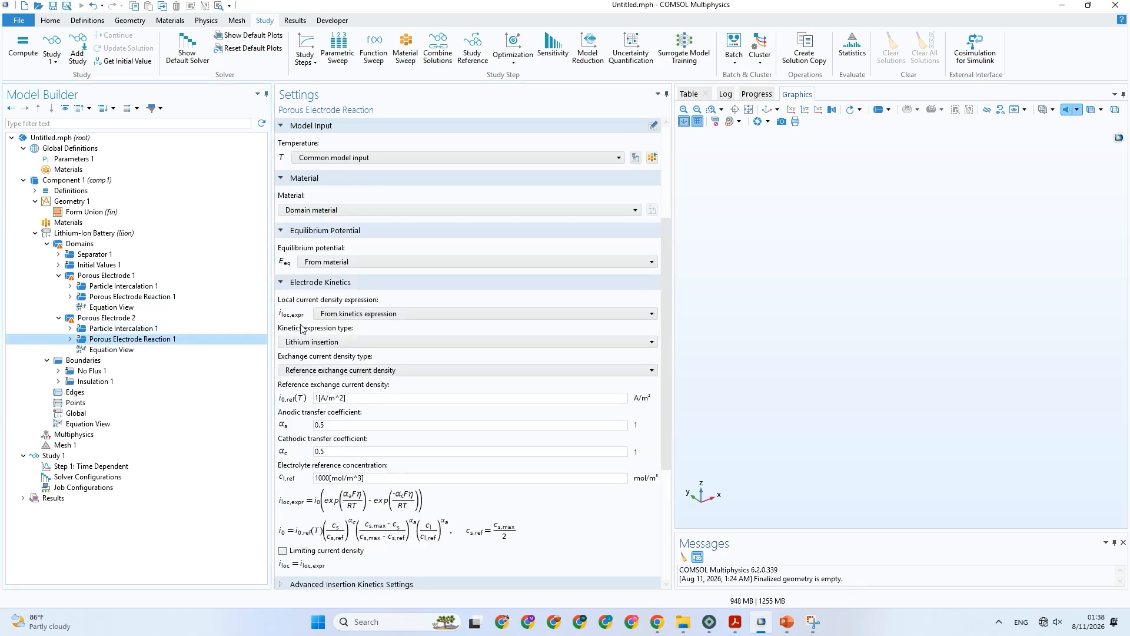
pyautogui.click(370, 343)
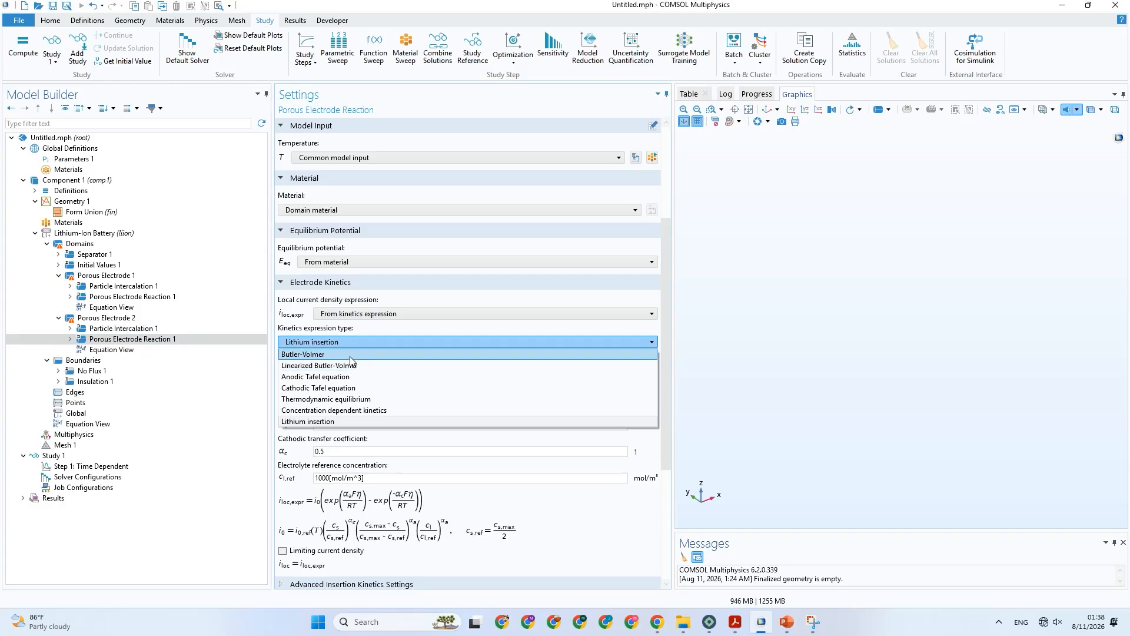
pyautogui.click(352, 355)
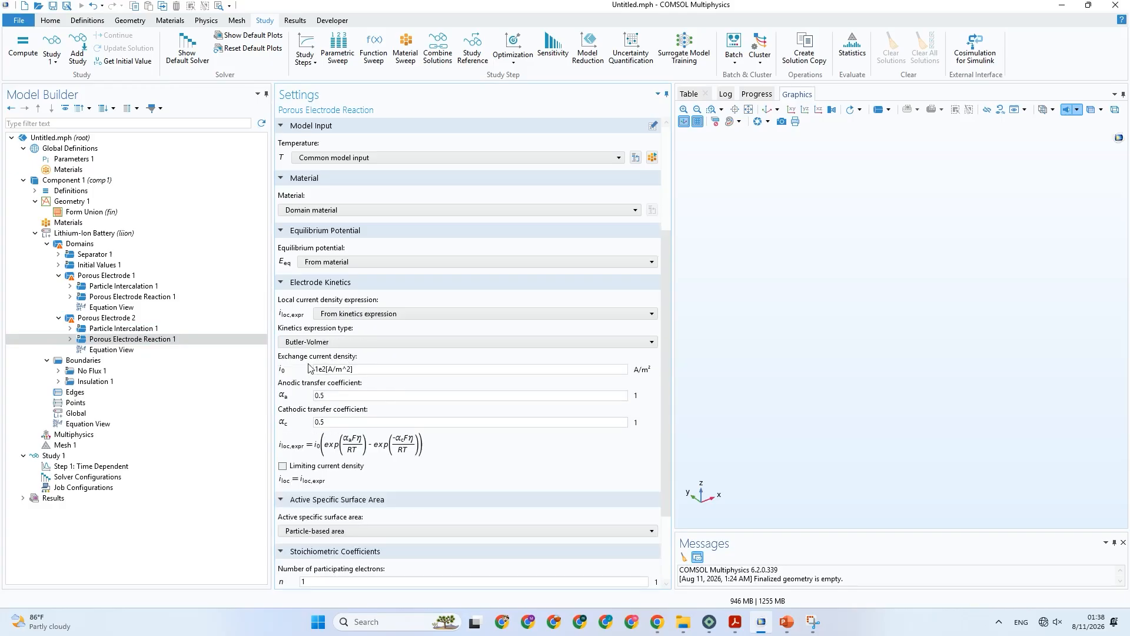
# Consult the PowerPoint assumptions slide, choose Spheres as Porous Electrode 1's particle type in COMSOL, and check Porous Electrode 2's Particle Intercalation 1.
pyautogui.click(127, 288)
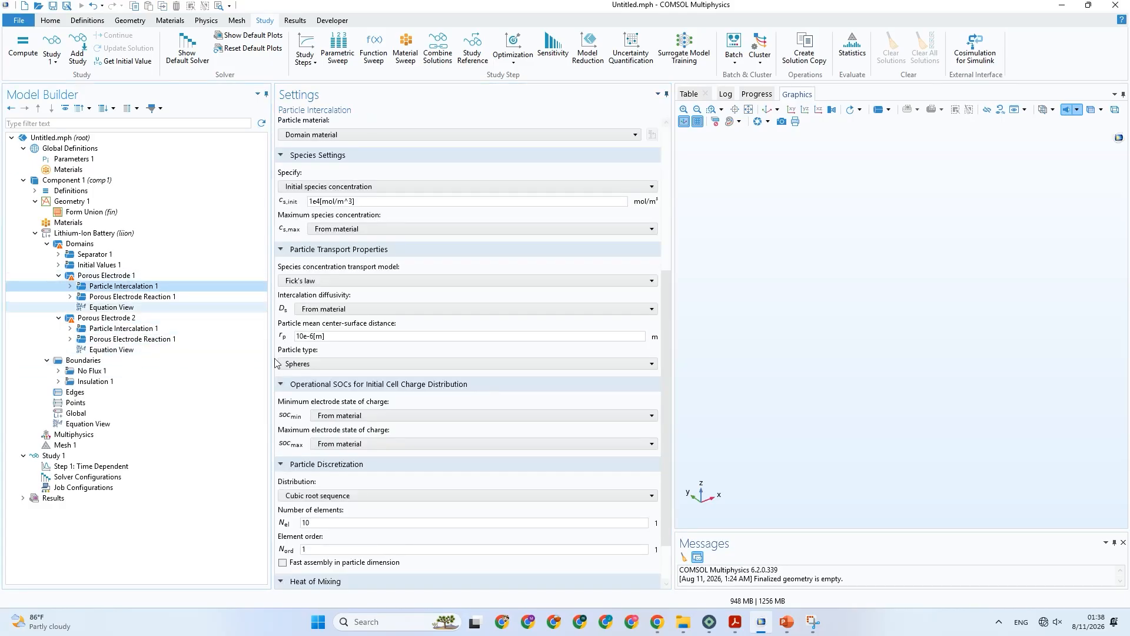
pyautogui.moveTo(741, 632)
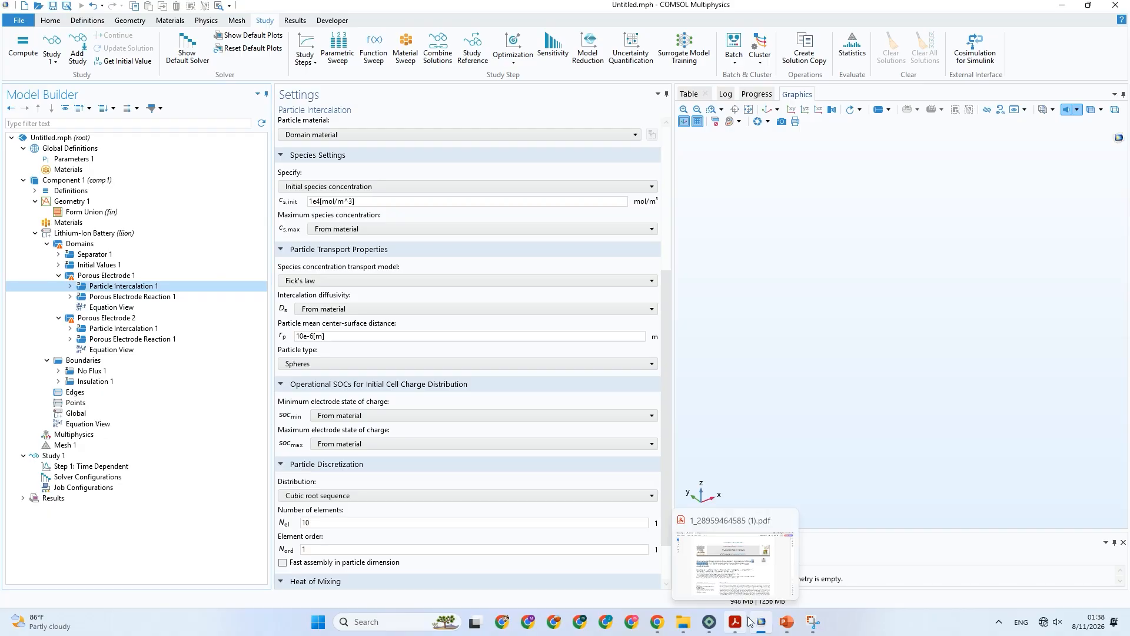
pyautogui.click(787, 621)
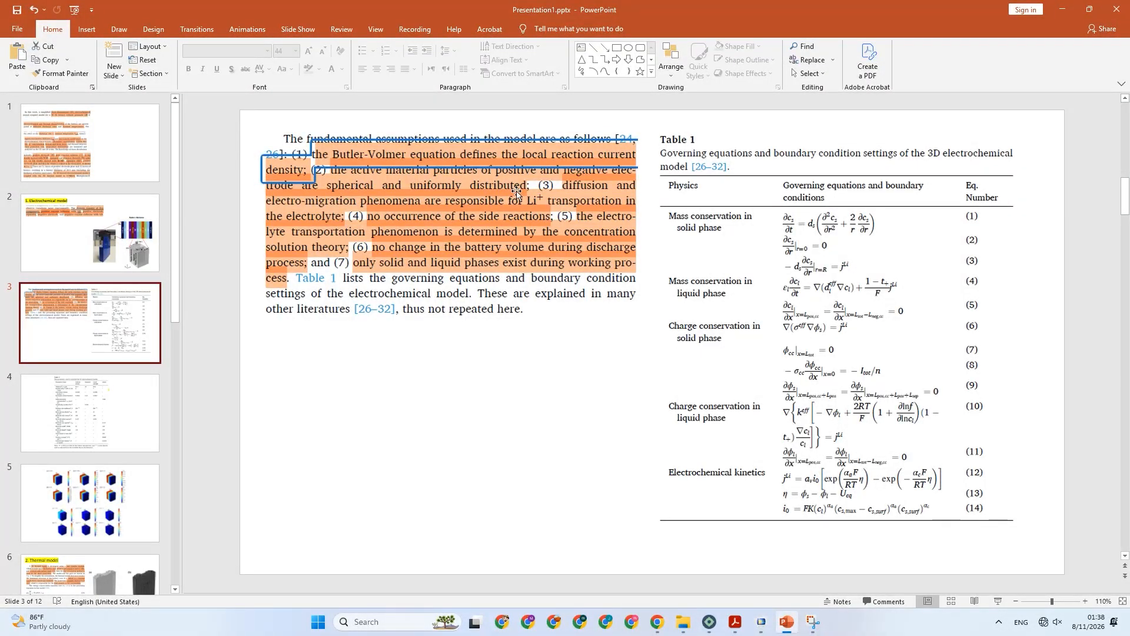
pyautogui.click(761, 622)
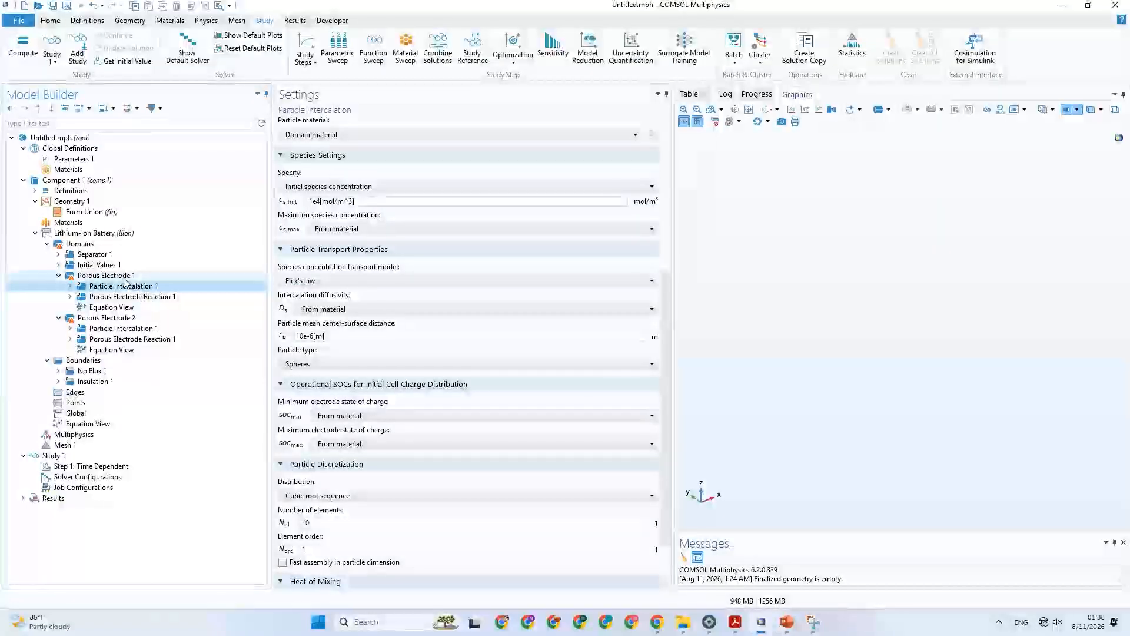
pyautogui.click(333, 364)
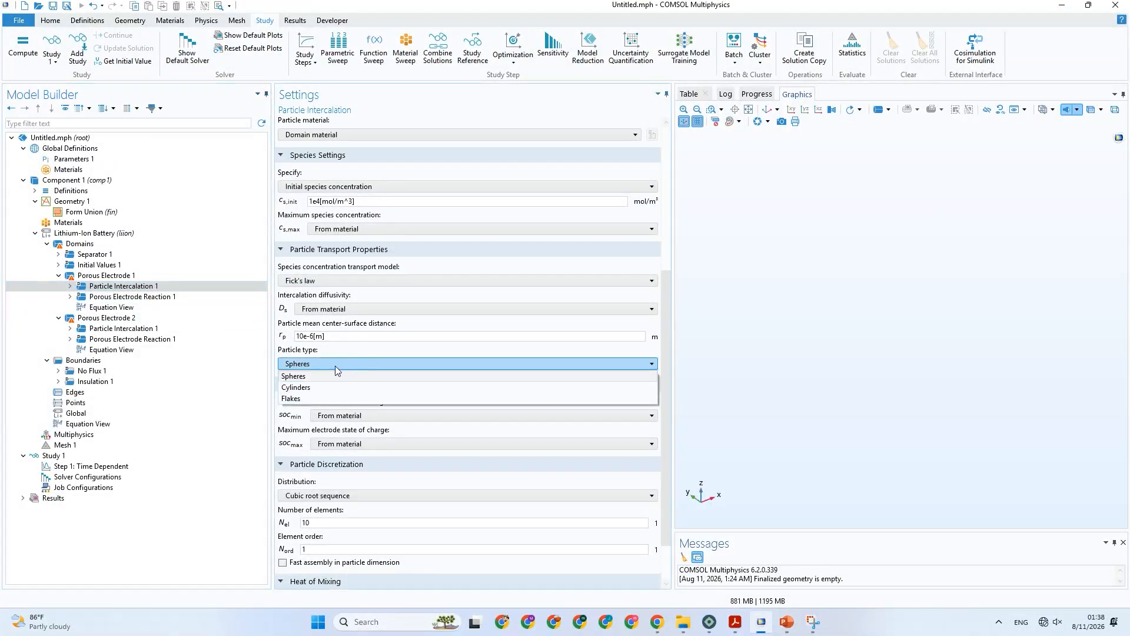
pyautogui.click(320, 377)
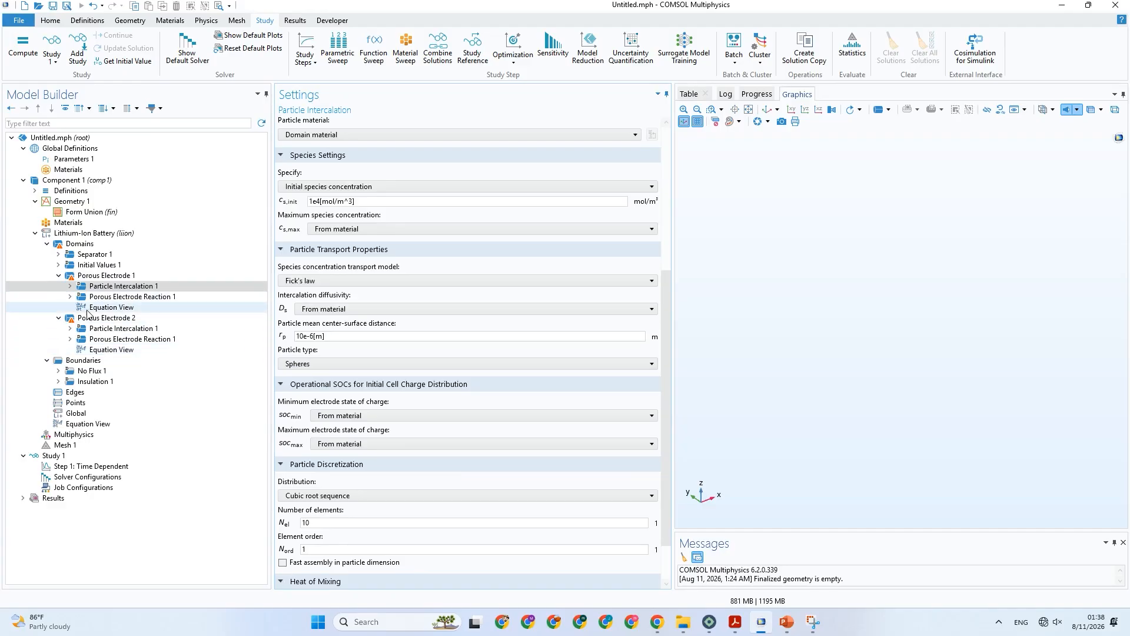
pyautogui.click(104, 329)
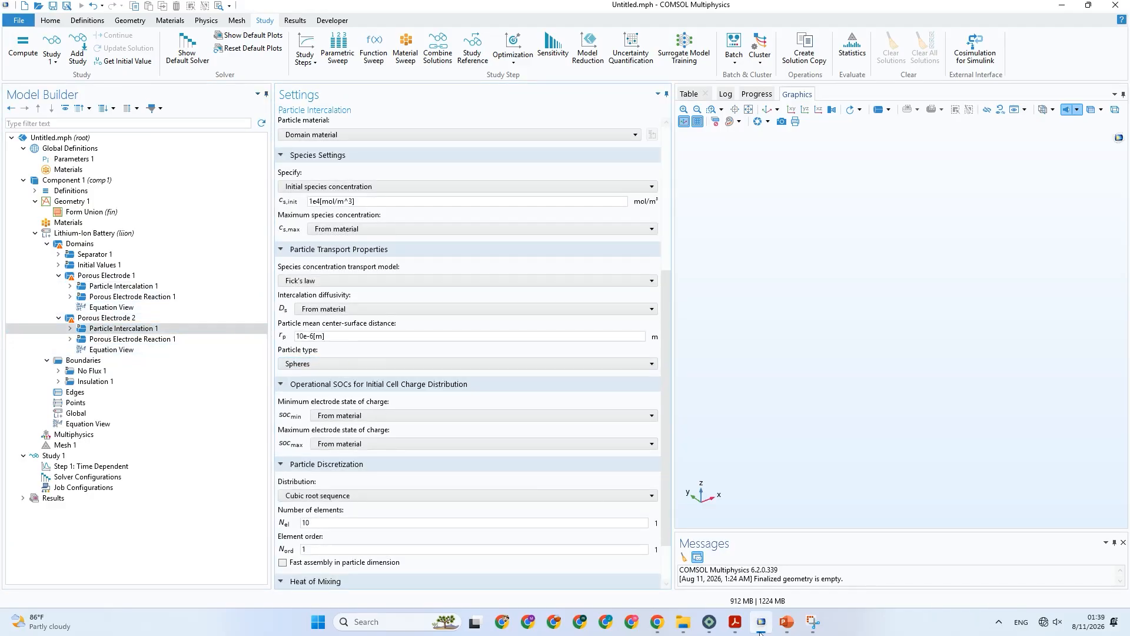
# Switch to the PowerPoint presentation and show the slide with Table 3's 3D electrochemical model parameters.
pyautogui.click(788, 622)
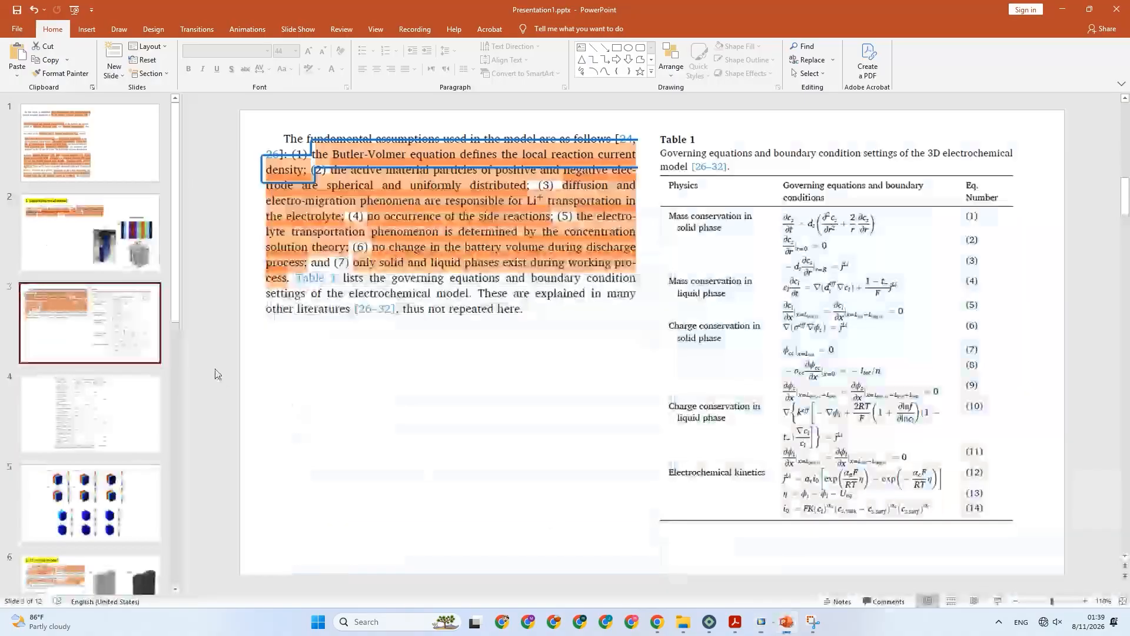
pyautogui.click(132, 390)
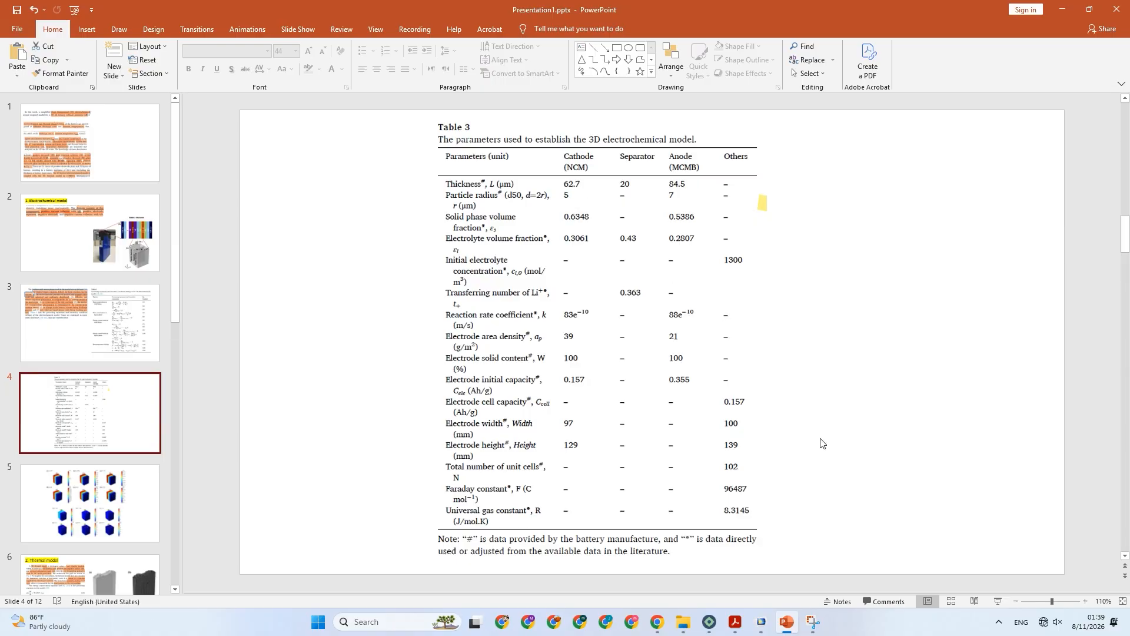
# Return to COMSOL and change the first porous electrode's label to "Porous Electrode 1 (Cathod)".
pyautogui.click(762, 622)
pyautogui.click(184, 318)
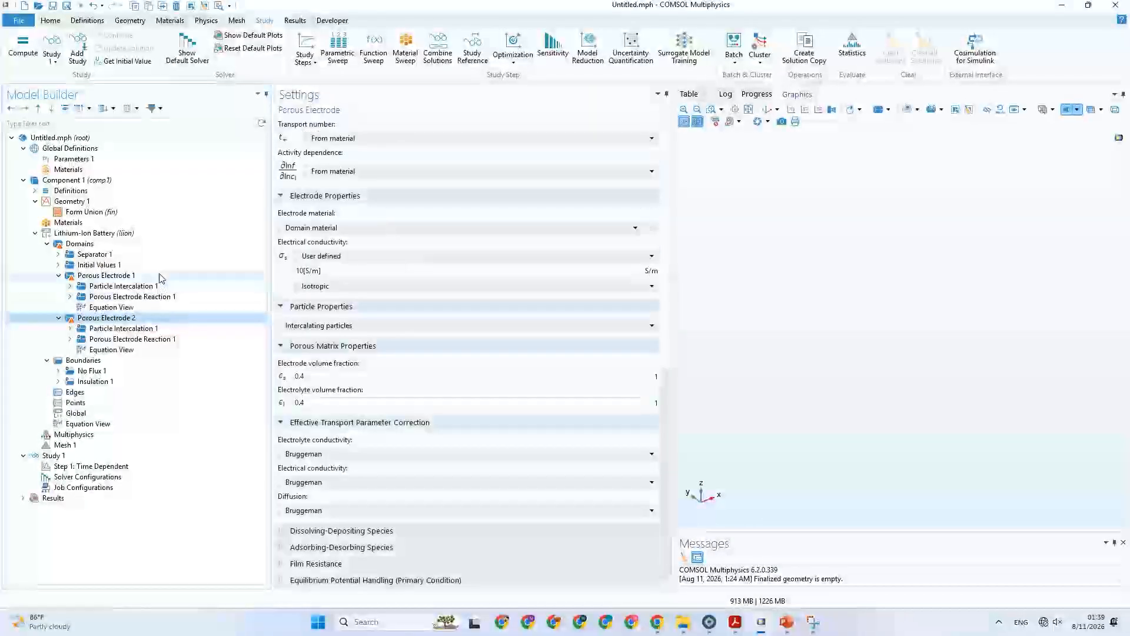
pyautogui.click(158, 266)
pyautogui.click(159, 275)
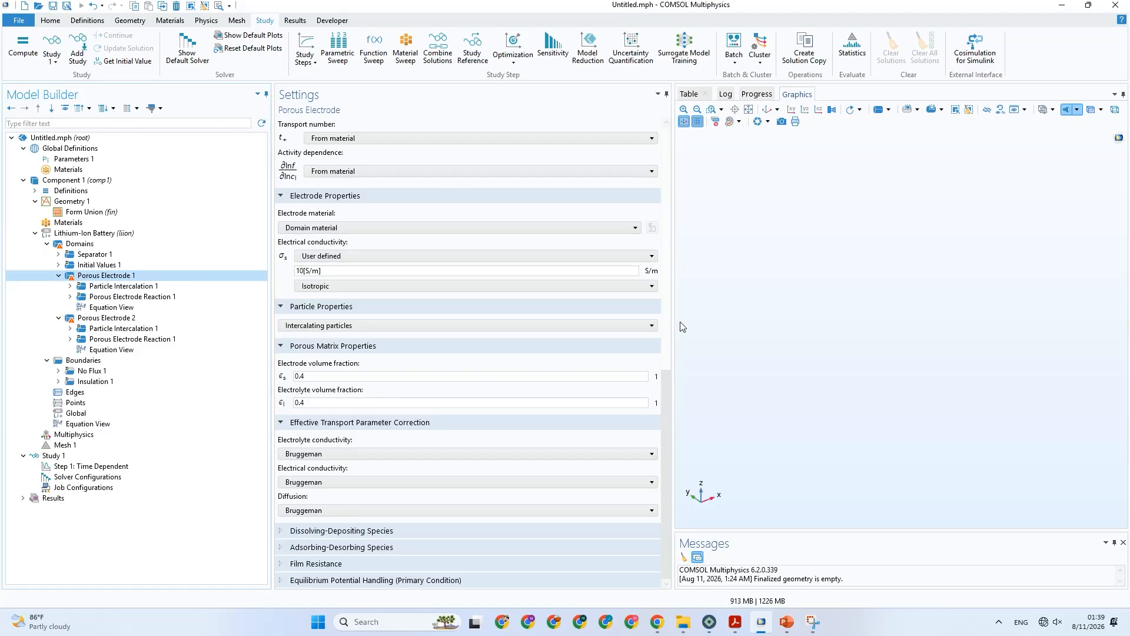
pyautogui.moveTo(667, 403); pyautogui.dragTo(453, 192)
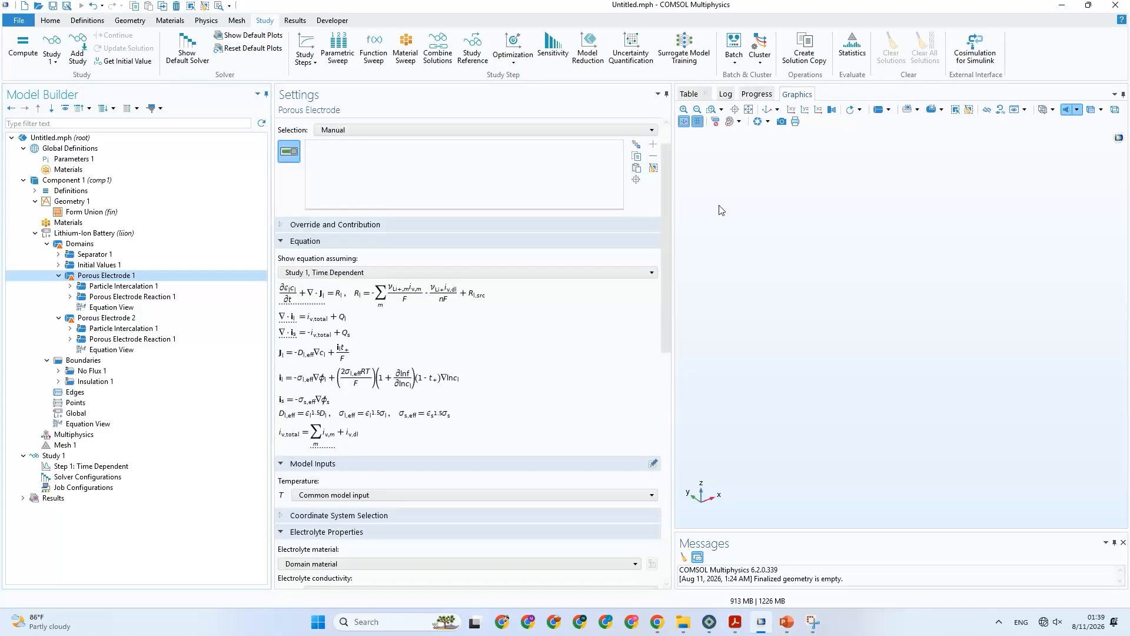
pyautogui.scroll(2, 670, 192)
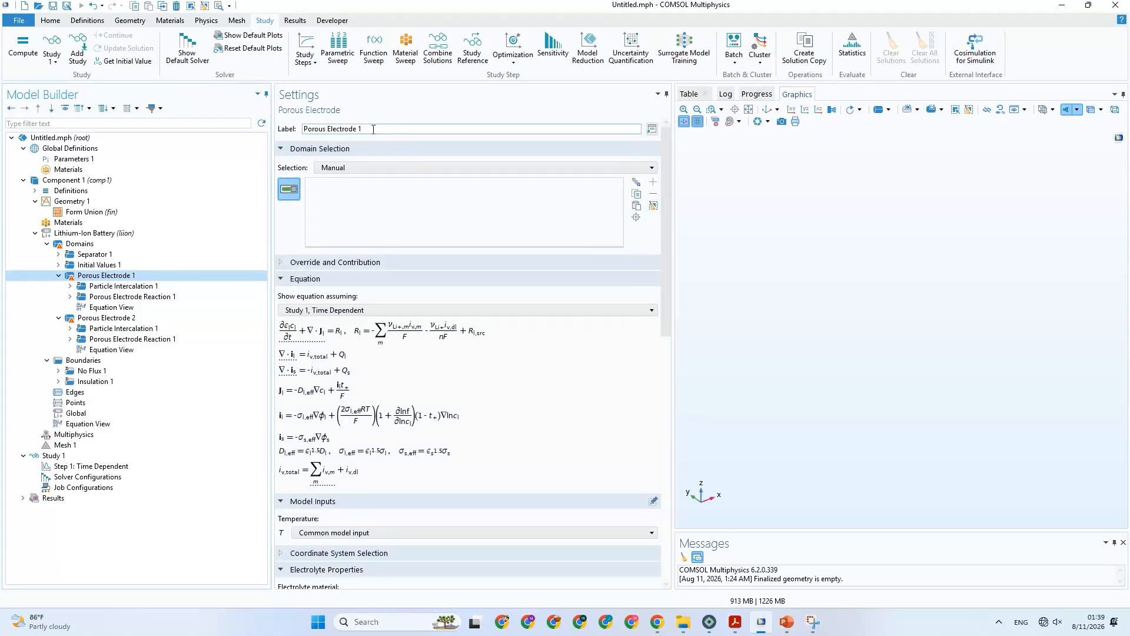
pyautogui.moveTo(359, 128); pyautogui.dragTo(357, 129)
pyautogui.click(363, 129)
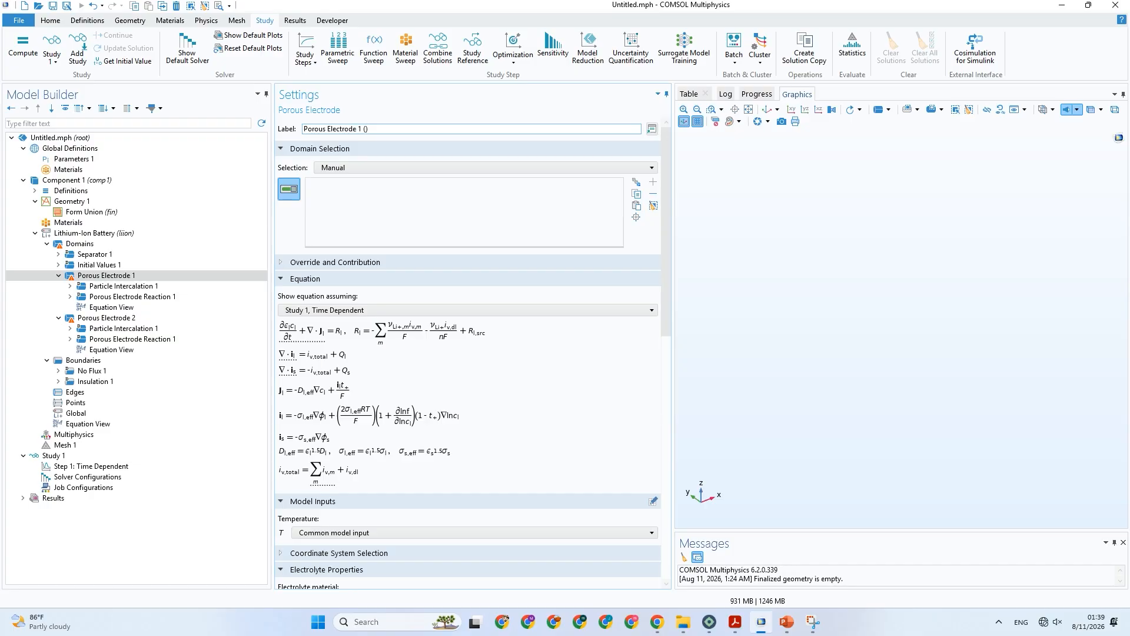
pyautogui.write('(Z)Cathpo')
pyautogui.press('BackSpace')
pyautogui.press('BackSpace')
pyautogui.write('od')
# Consult Table 3 in the PowerPoint presentation and correct the COMSOL node's label to "Porous Electrode 1 (Cathode)".
pyautogui.click(733, 624)
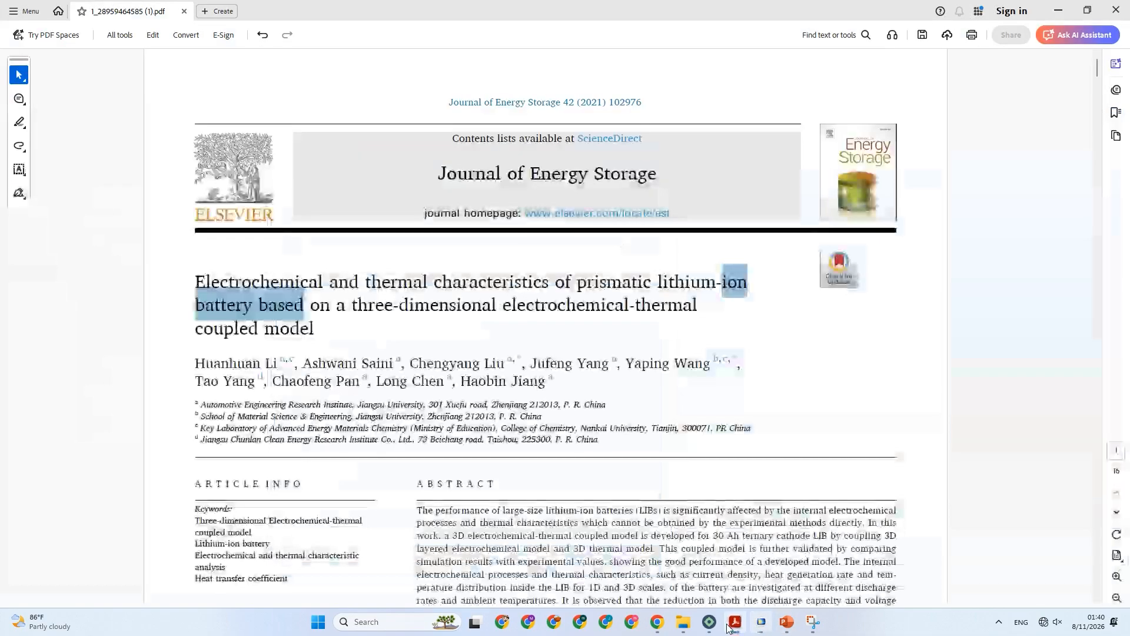
pyautogui.click(785, 628)
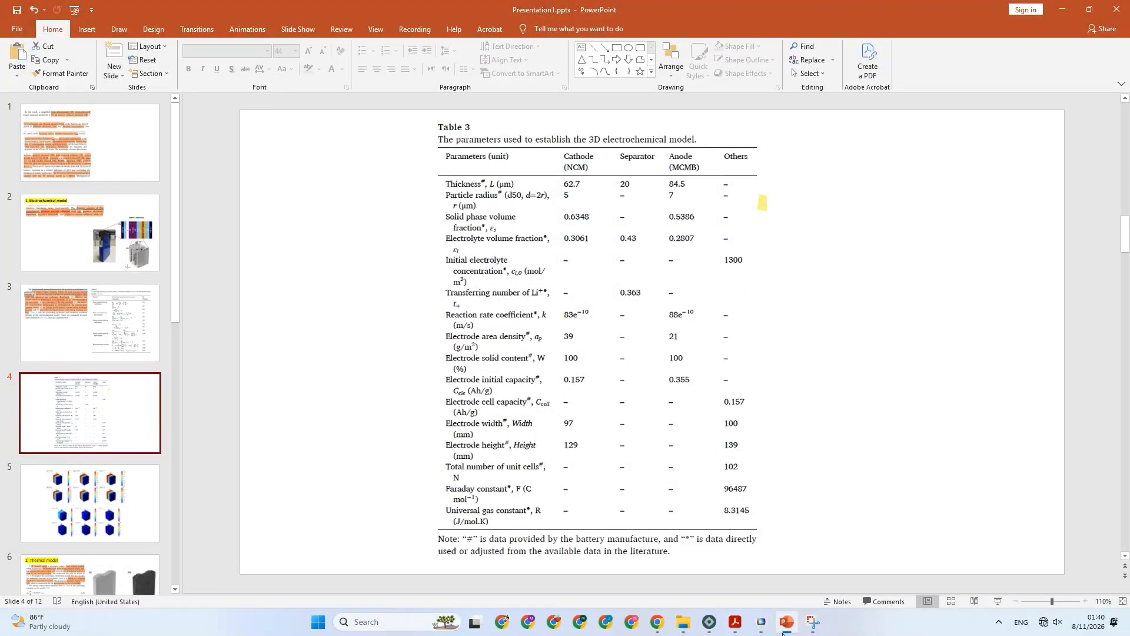
pyautogui.click(784, 630)
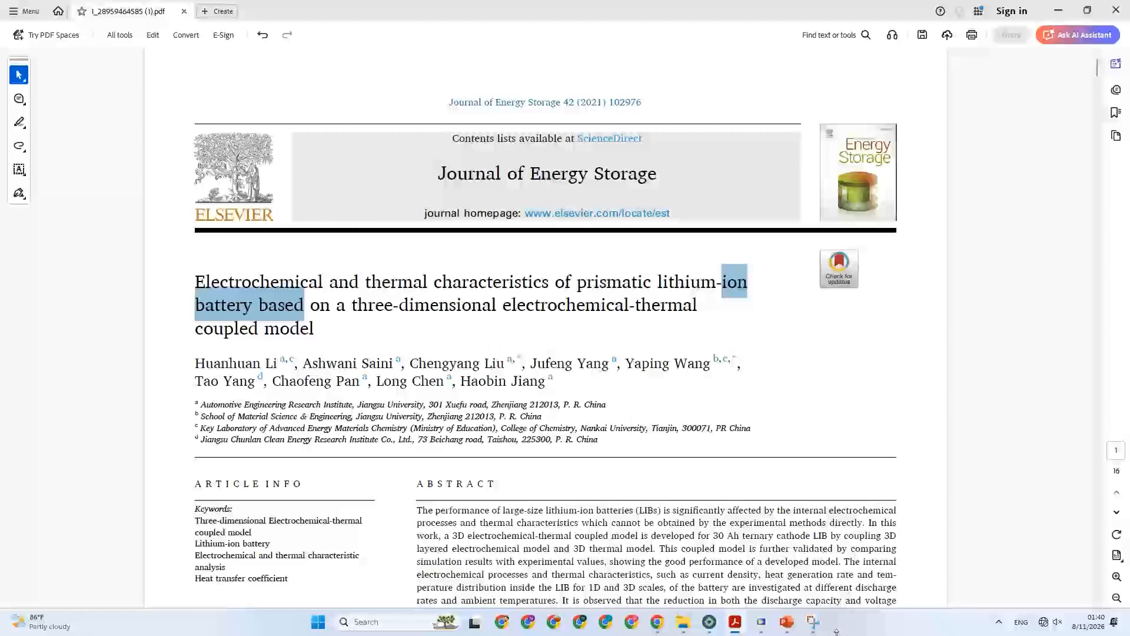
pyautogui.click(764, 626)
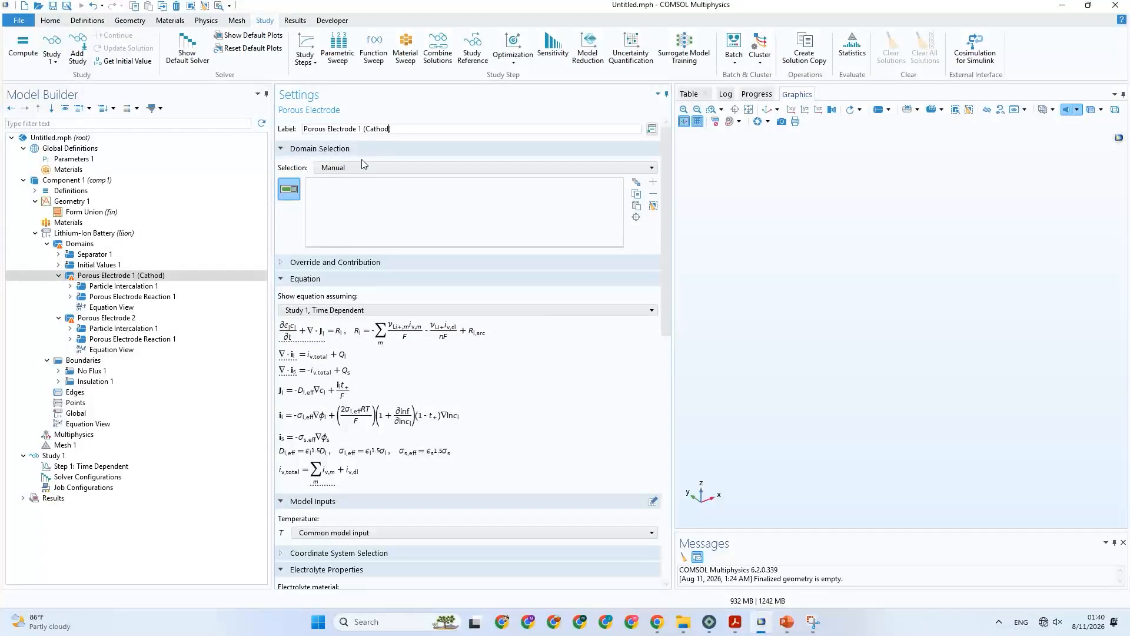
pyautogui.click(393, 129)
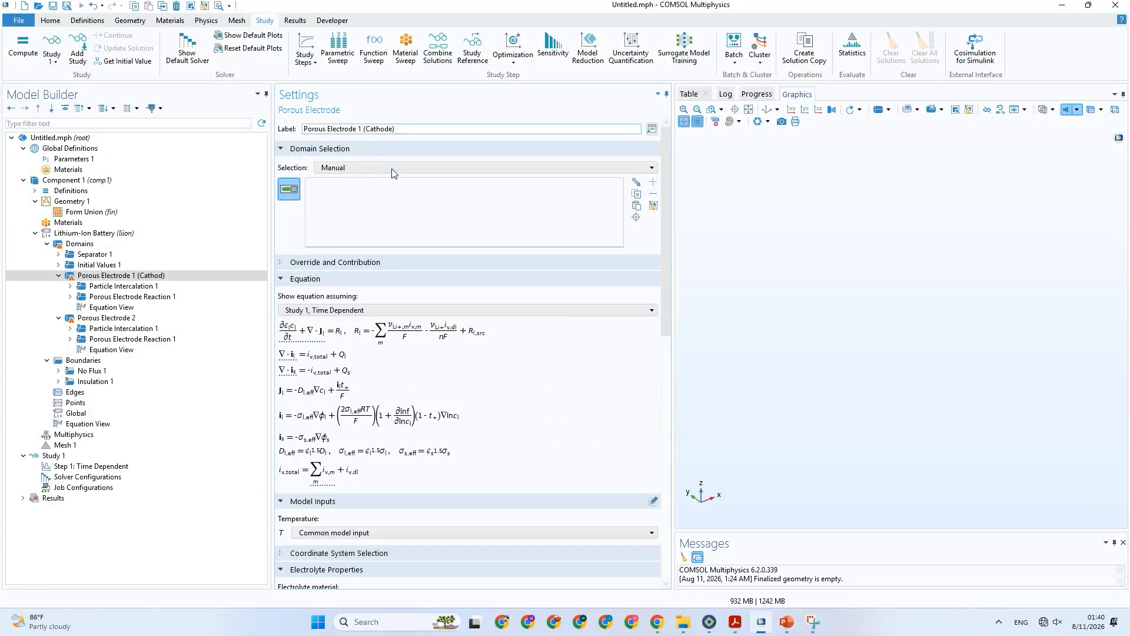
# Complete the first electrode's label as "Porous Electrode 1 (Cathode)" and label the second one "Porous Electrode 2 (Anode)".
pyautogui.write('e')
pyautogui.click(174, 318)
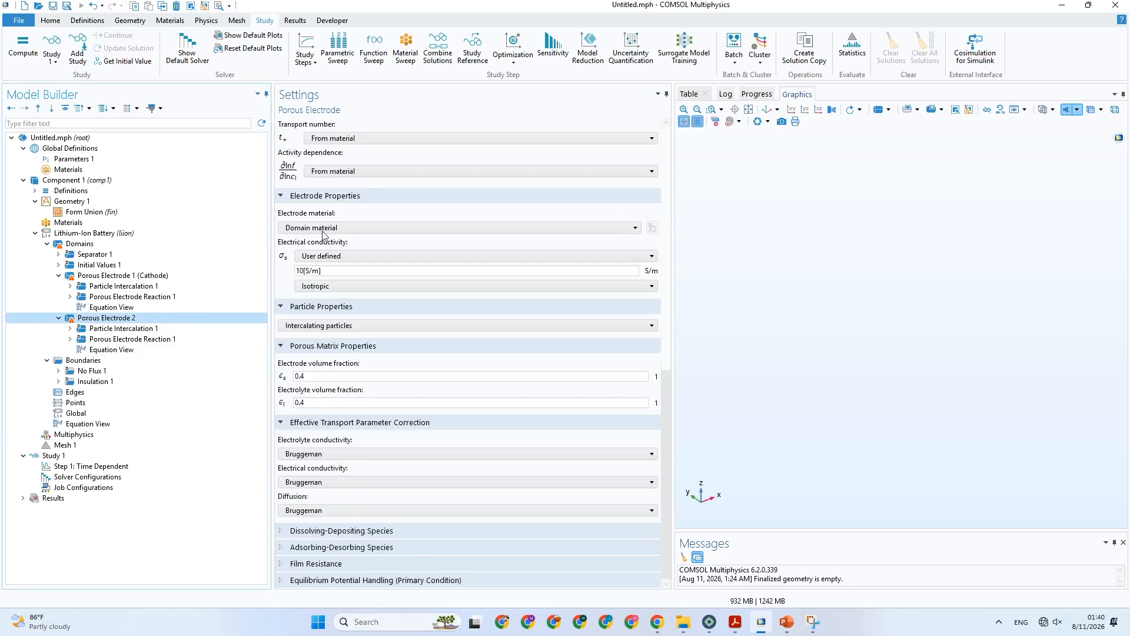
pyautogui.moveTo(669, 400); pyautogui.dragTo(676, 157)
pyautogui.click(405, 130)
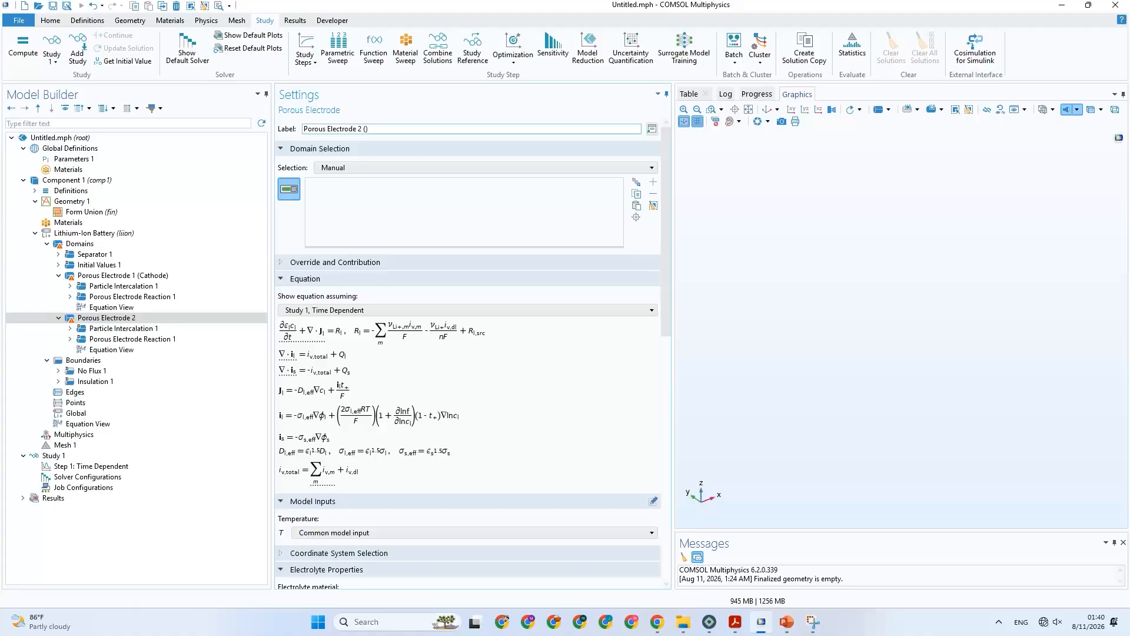
pyautogui.write('(Anode')
pyautogui.write(')')
pyautogui.press('Return')
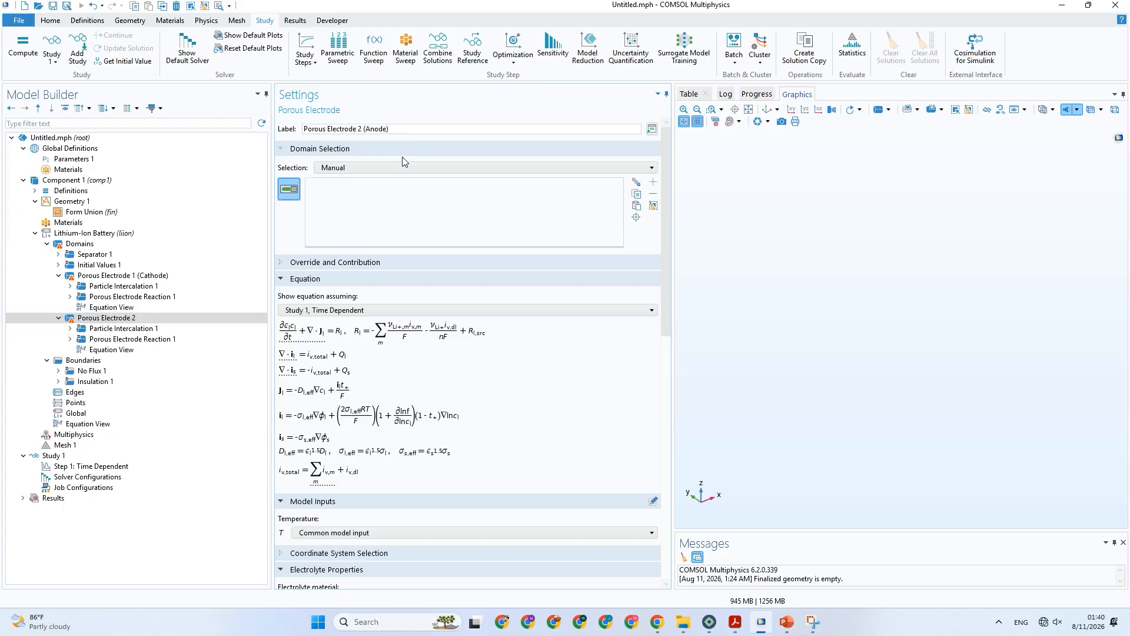
pyautogui.press('Return')
# Consult Table 3 in PowerPoint and, in COMSOL, set the cathode's particle mean center-surface distance to 5e-6[m] in Particle Intercalation 1.
pyautogui.click(213, 289)
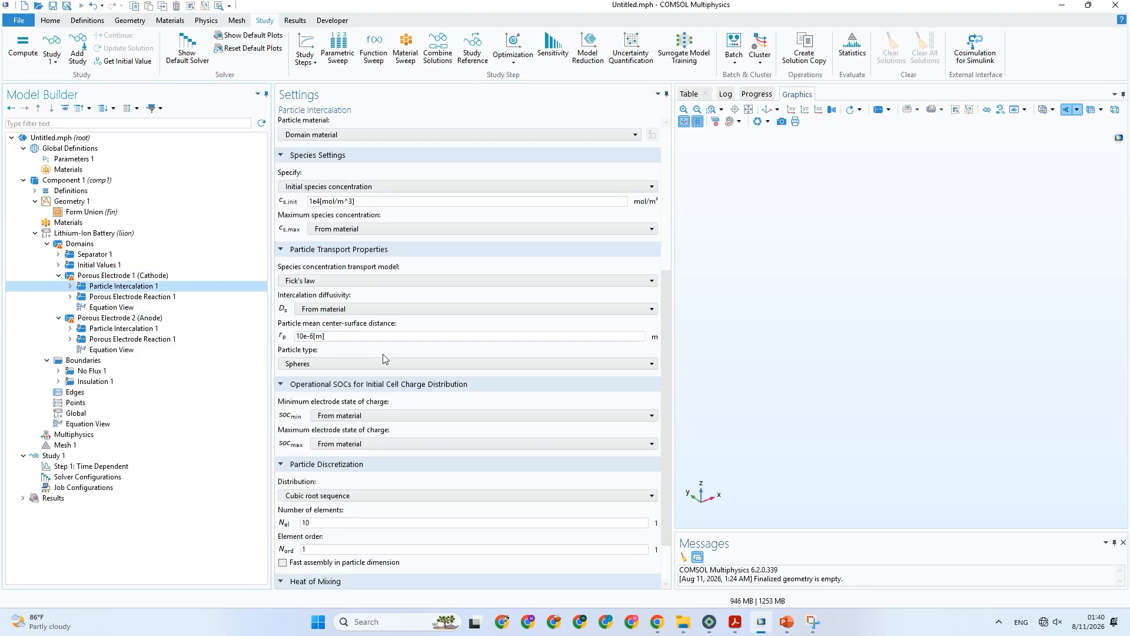
pyautogui.click(796, 623)
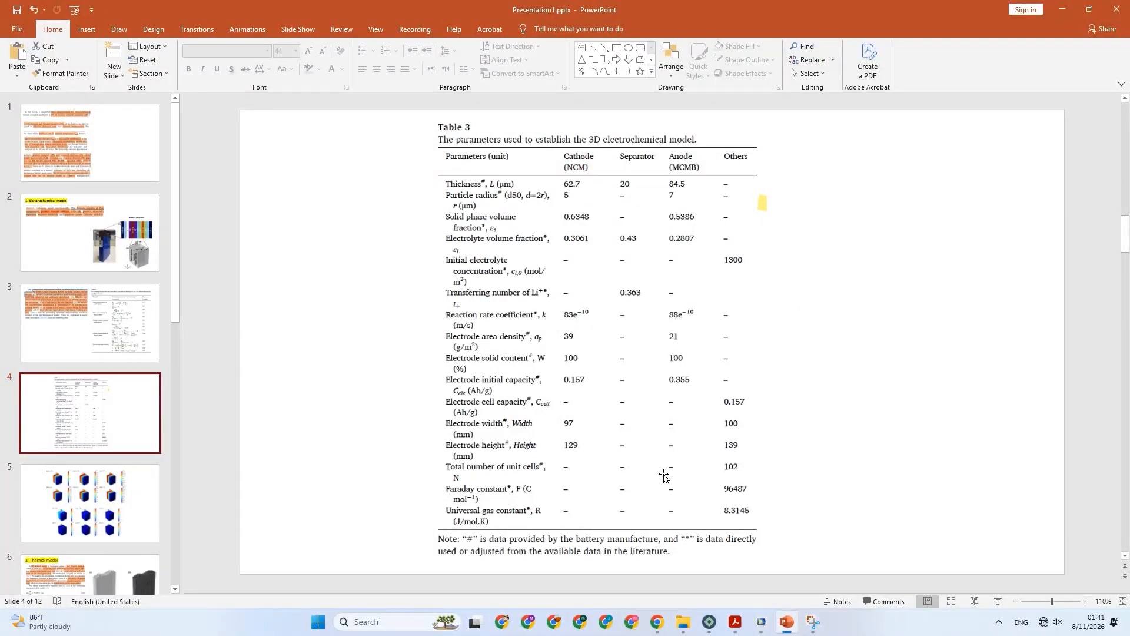
pyautogui.click(761, 623)
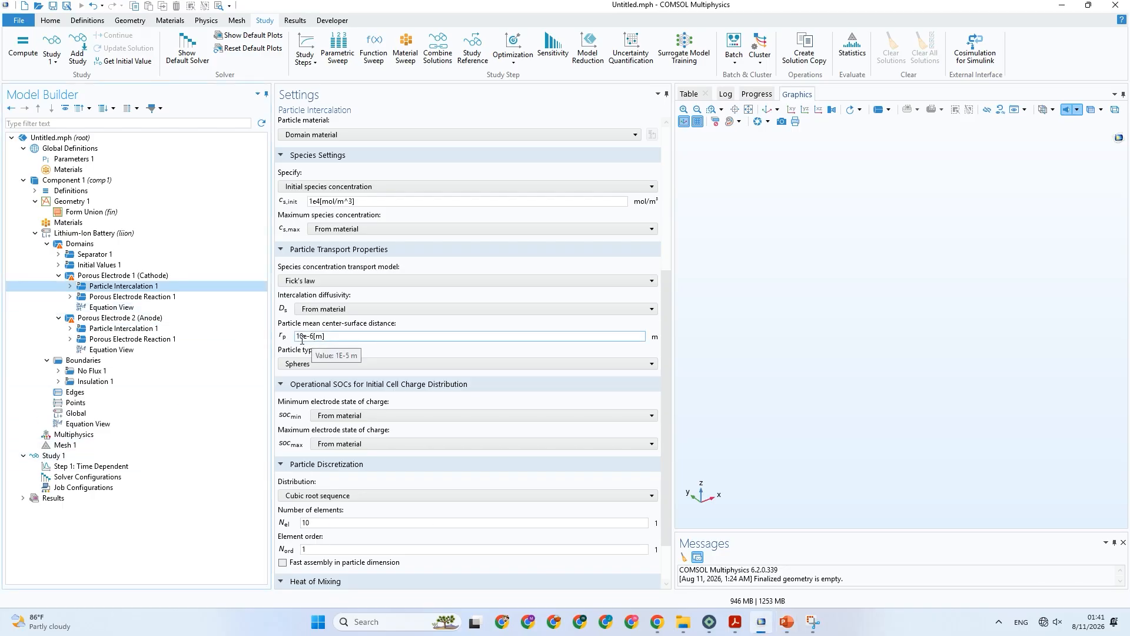
pyautogui.moveTo(304, 337); pyautogui.dragTo(295, 344)
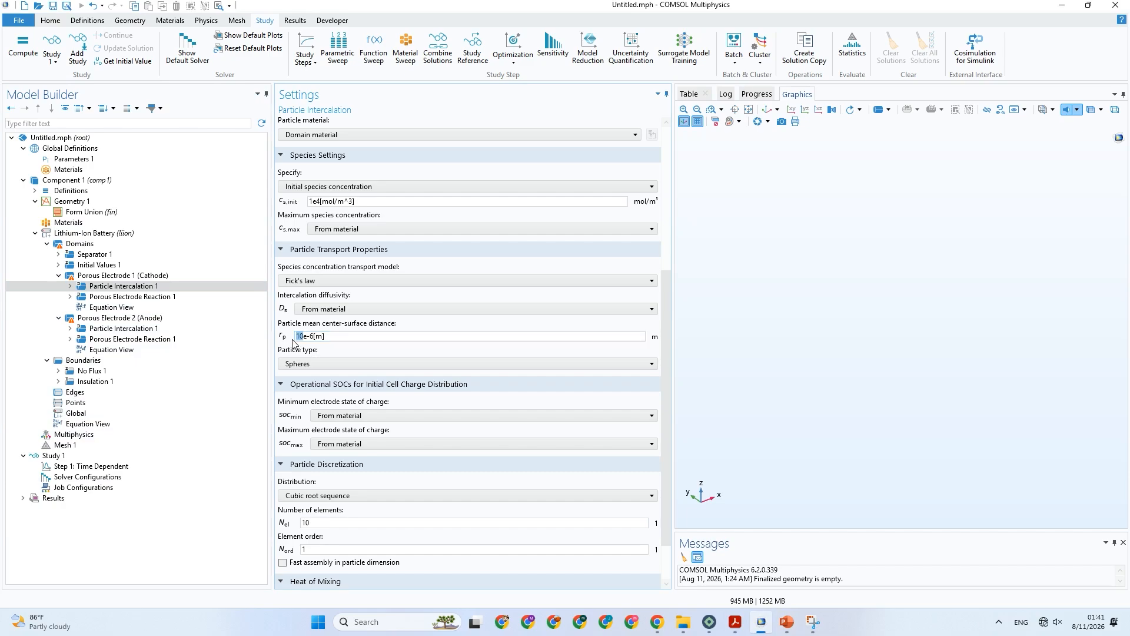
pyautogui.write('5')
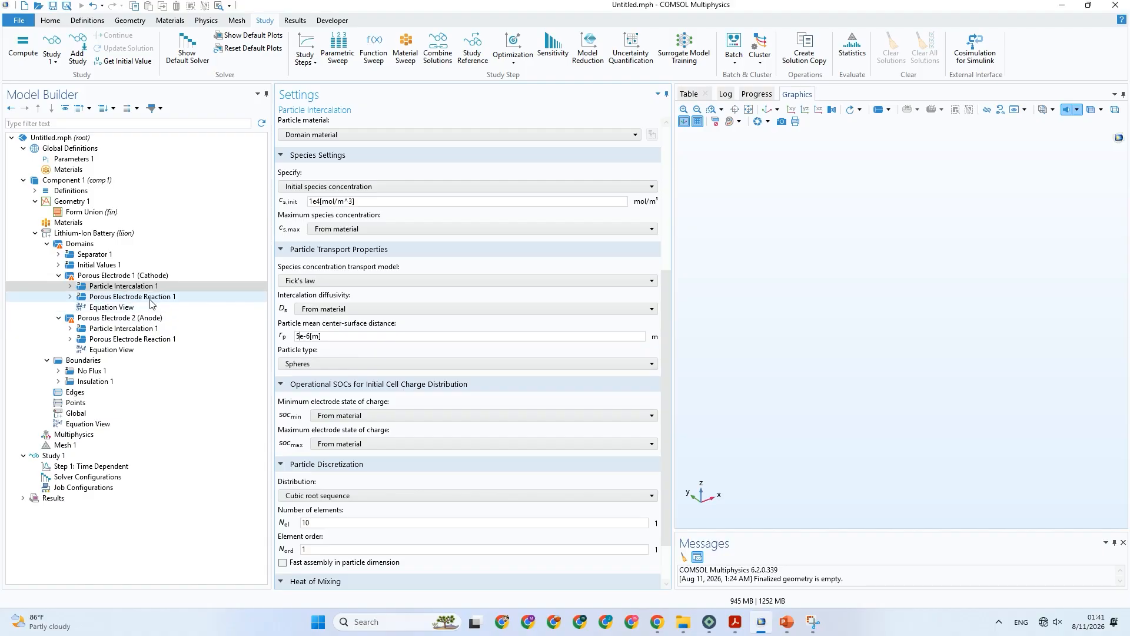
# Set the particle mean center-surface distance to 7e-6[m] in the anode's Particle Intercalation 1.
pyautogui.click(145, 331)
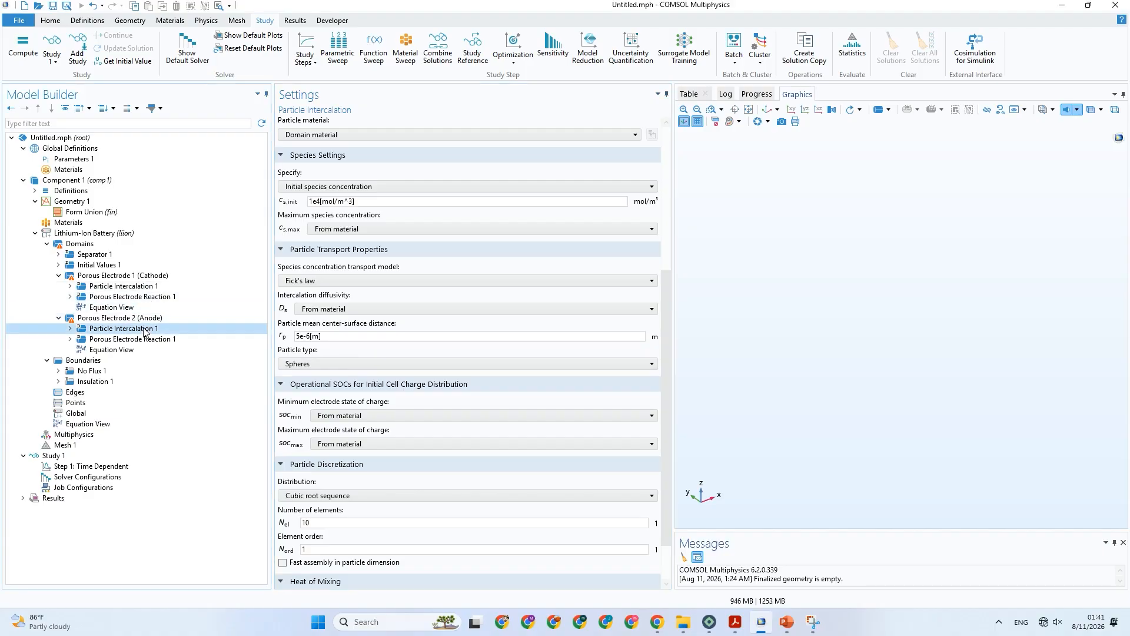
pyautogui.click(302, 337)
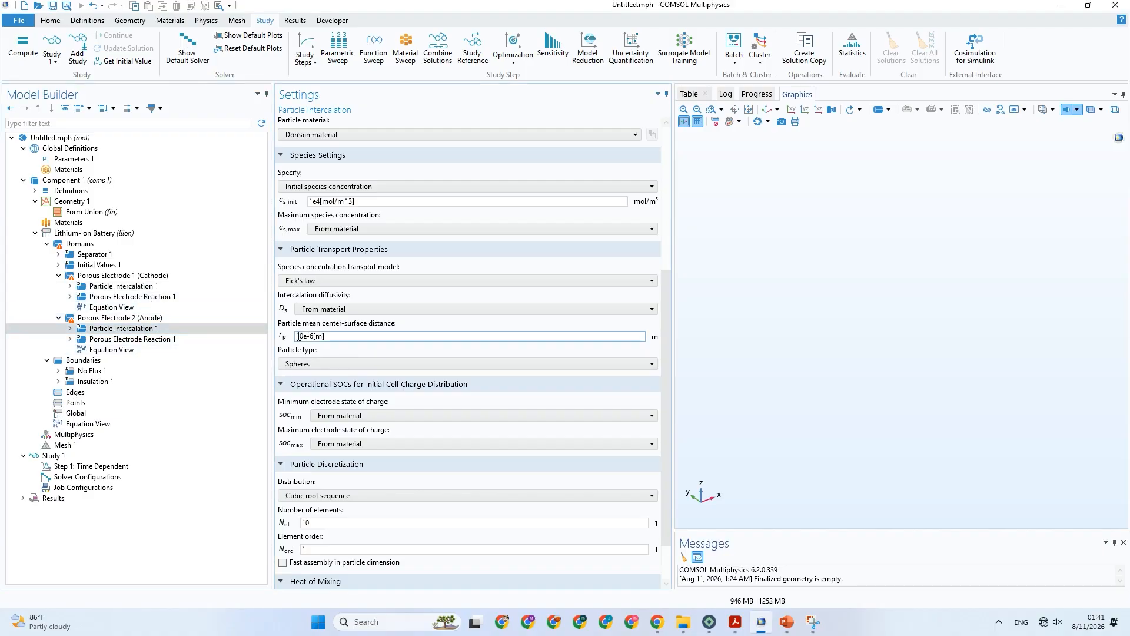
pyautogui.moveTo(303, 336); pyautogui.dragTo(296, 339)
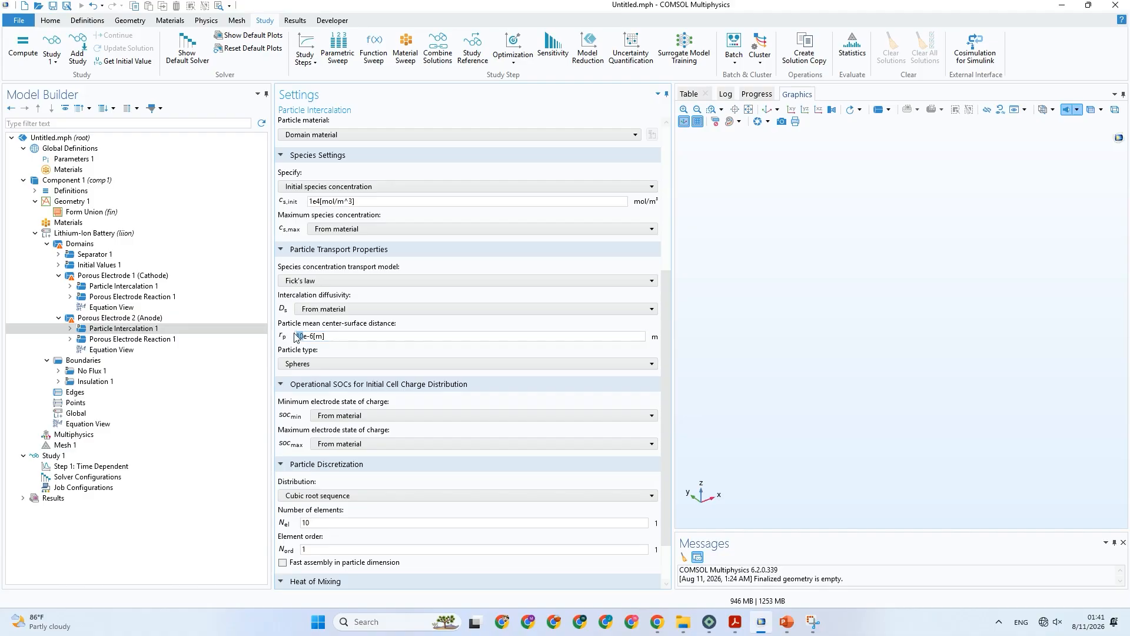
pyautogui.write('7')
pyautogui.click(316, 201)
pyautogui.click(307, 336)
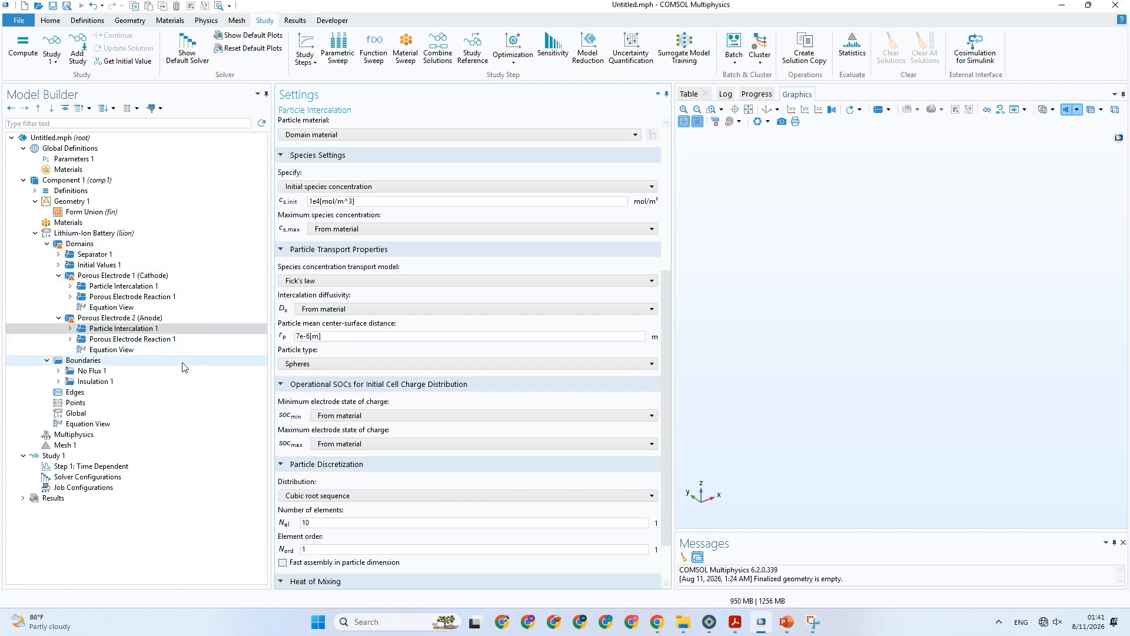
# Consult the paper's PDF and Table 3 in PowerPoint, and check the Separator 1 node in COMSOL.
pyautogui.click(736, 621)
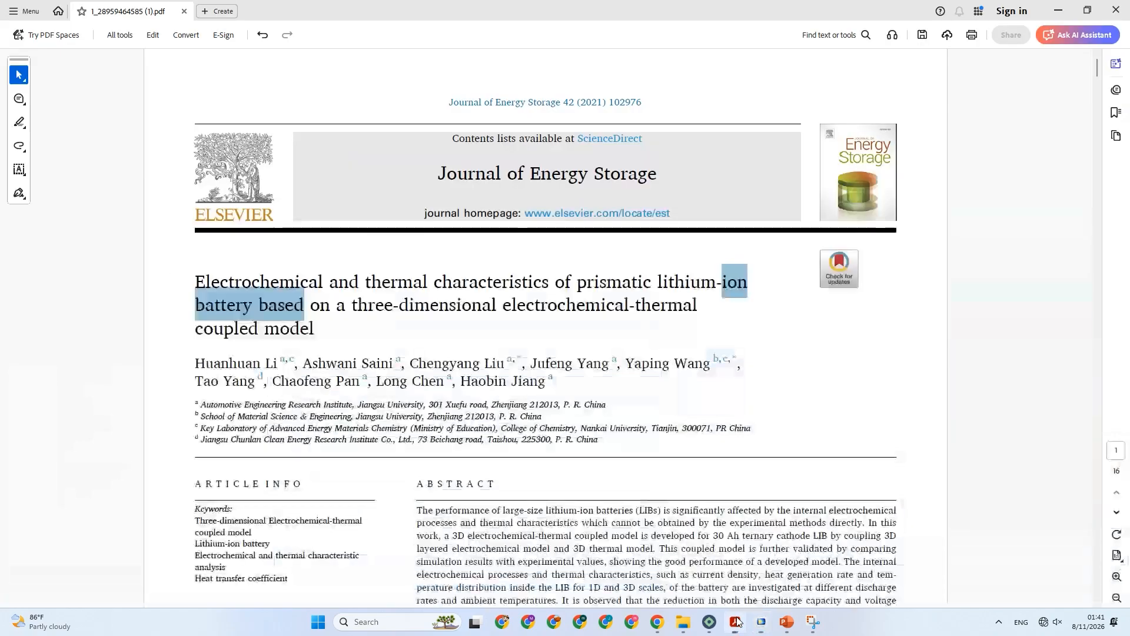
pyautogui.click(787, 622)
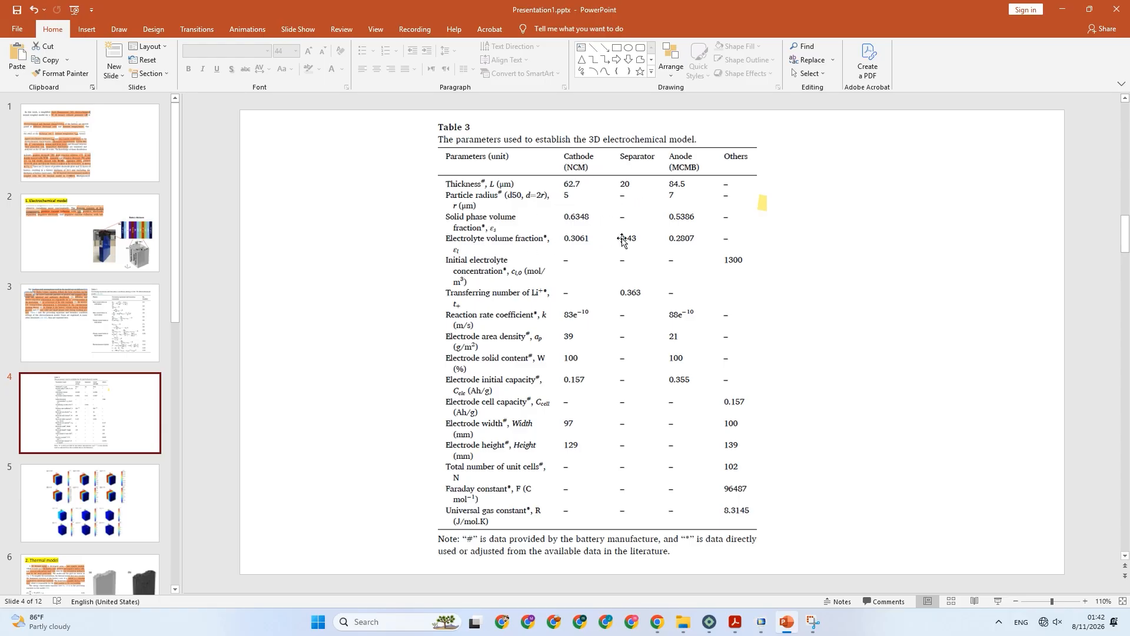
pyautogui.click(761, 622)
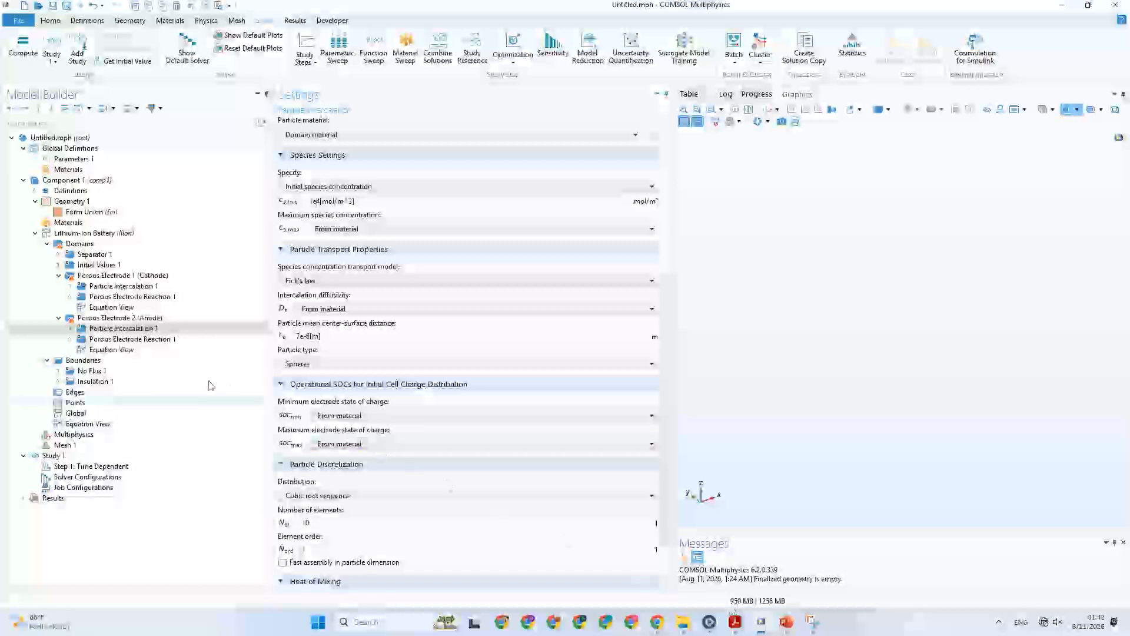
pyautogui.click(124, 255)
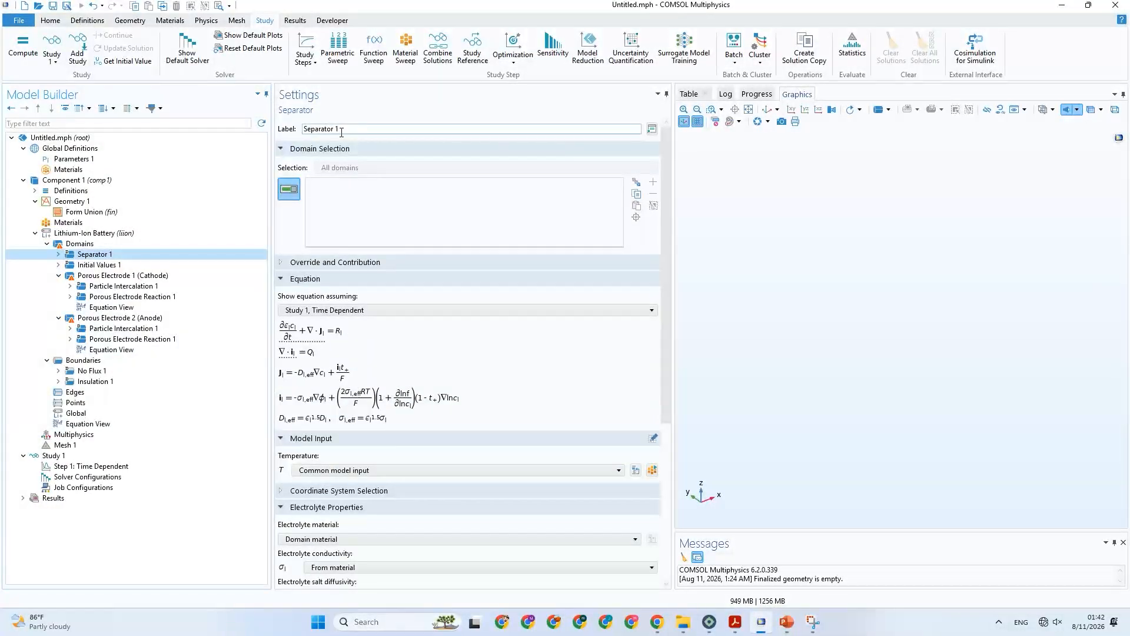
pyautogui.click(735, 623)
pyautogui.click(735, 623)
pyautogui.click(788, 623)
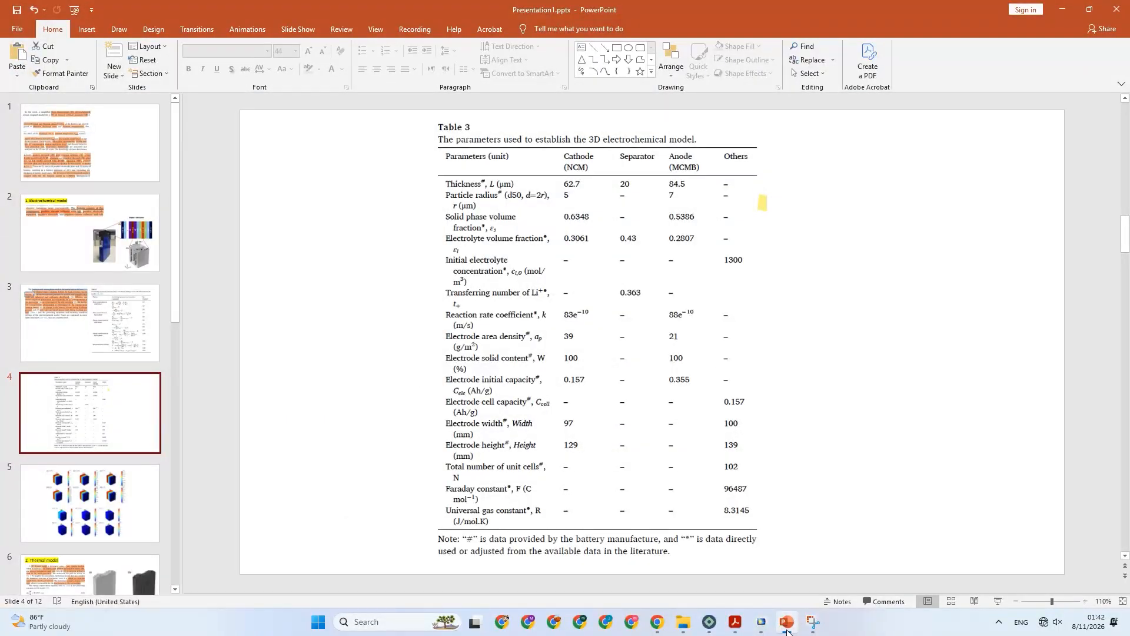
pyautogui.click(787, 623)
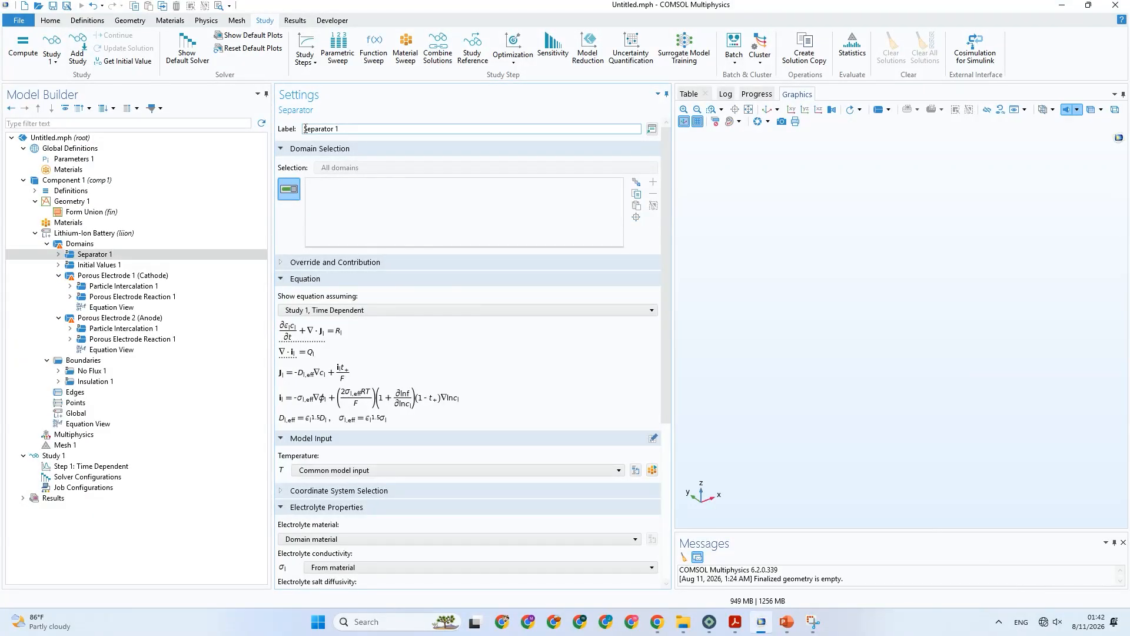
# Change the Separator 1 node's label to "Electrolyte (Separator)".
pyautogui.click(305, 129)
pyautogui.write('Electrolyte (')
pyautogui.click(364, 192)
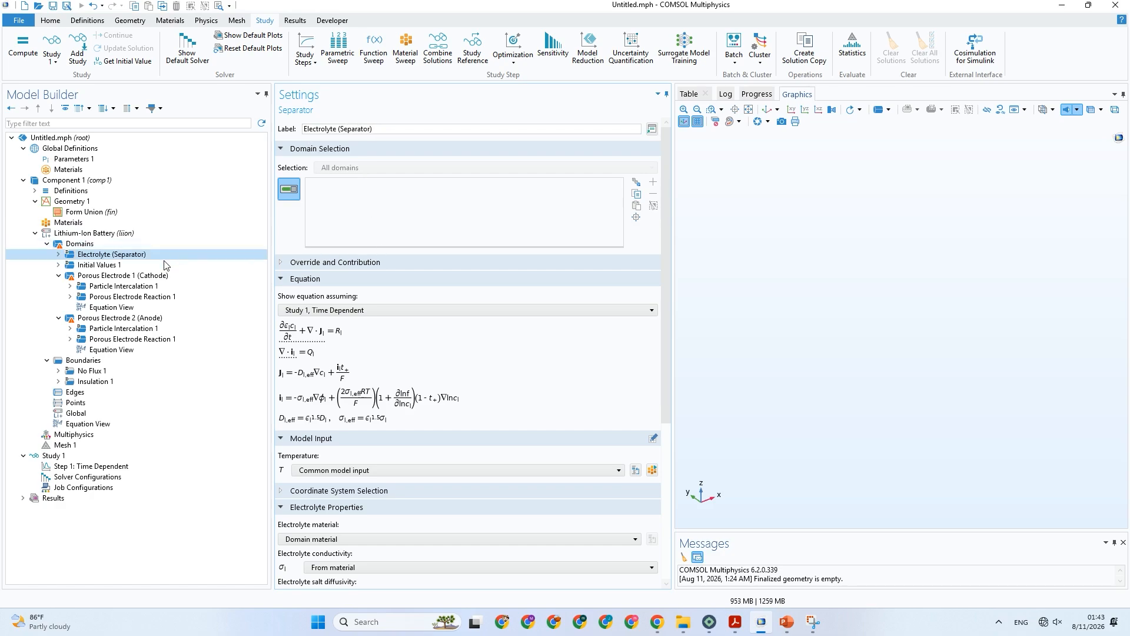
# Consult Table 3 in PowerPoint and, in COMSOL, set the Electrolyte (Separator) node's electrolyte volume fraction to 0.43.
pyautogui.click(103, 266)
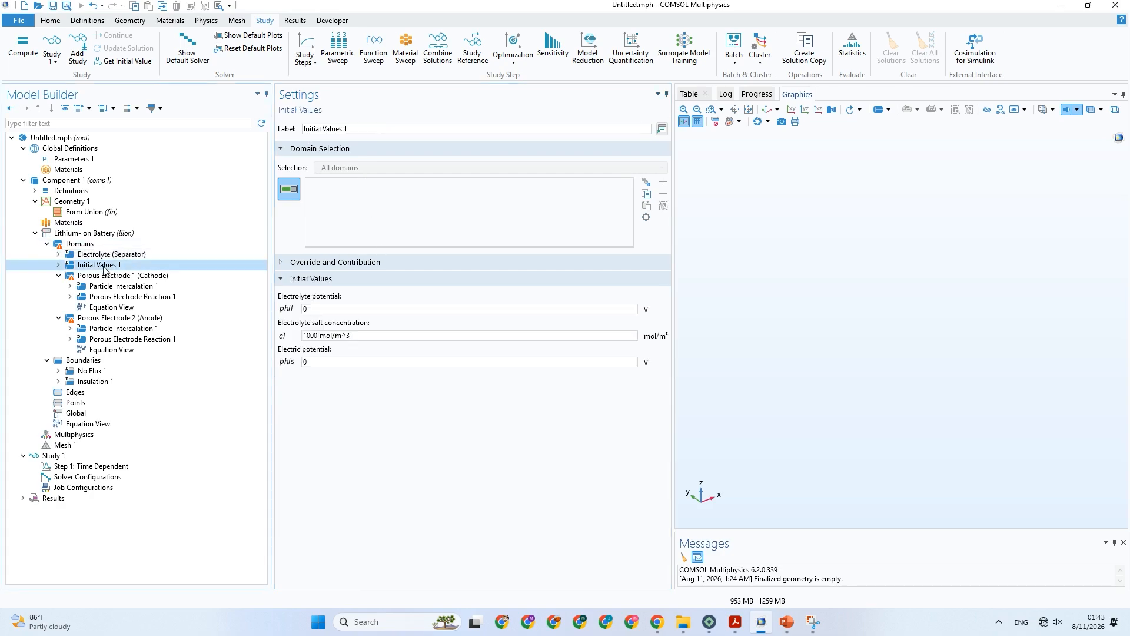
pyautogui.click(83, 257)
pyautogui.rightClick(83, 259)
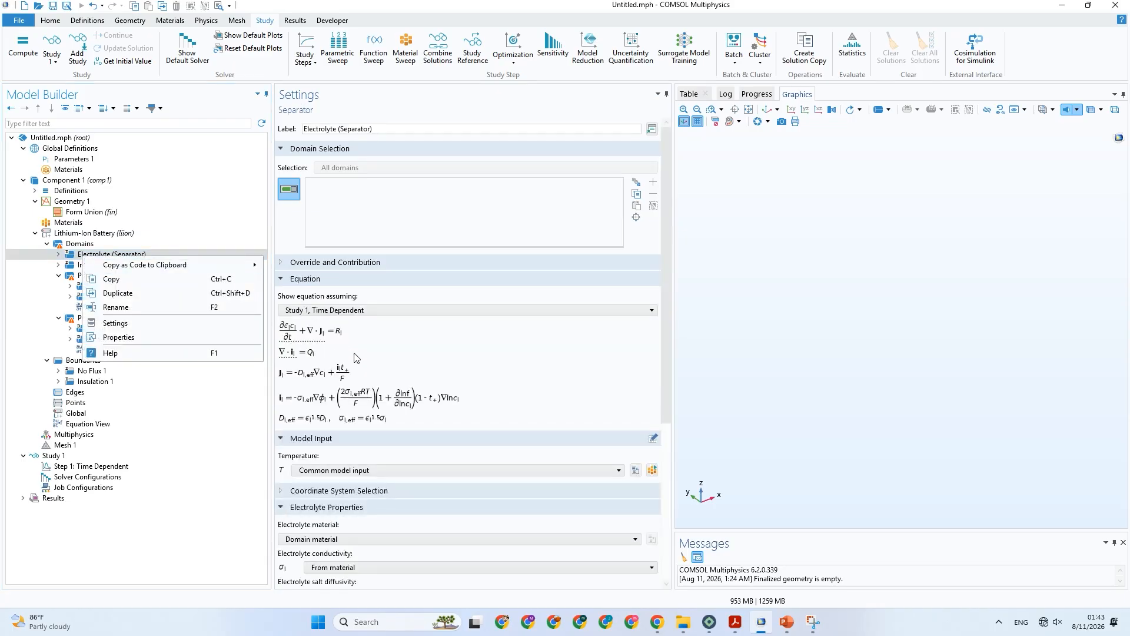
pyautogui.scroll(-2, 394, 387)
pyautogui.scroll(-15, 394, 387)
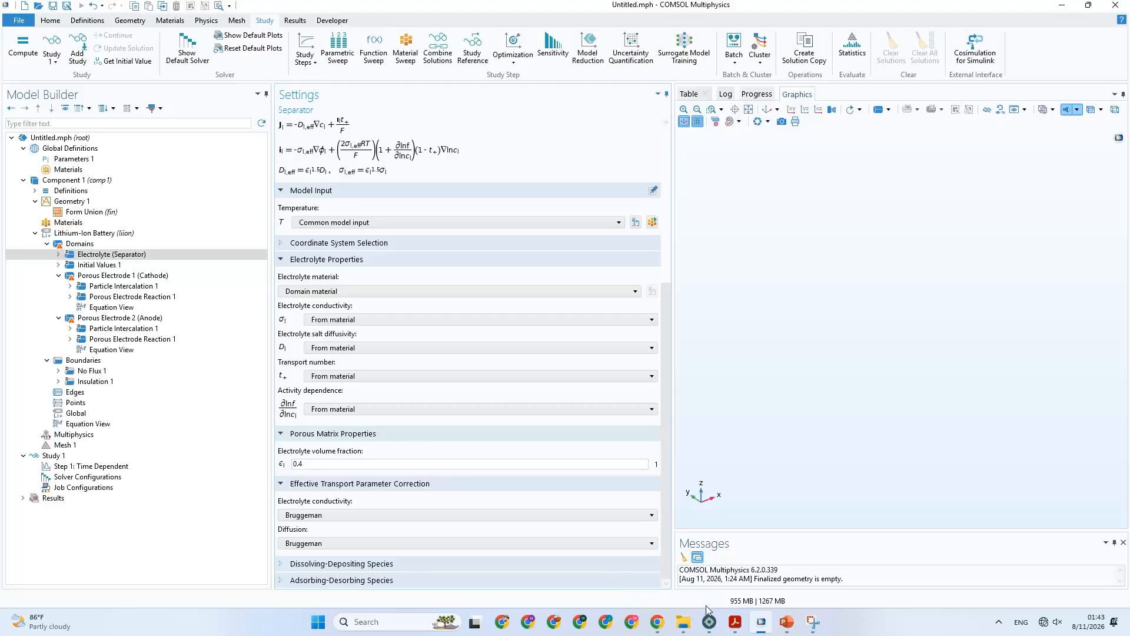
pyautogui.moveTo(765, 622)
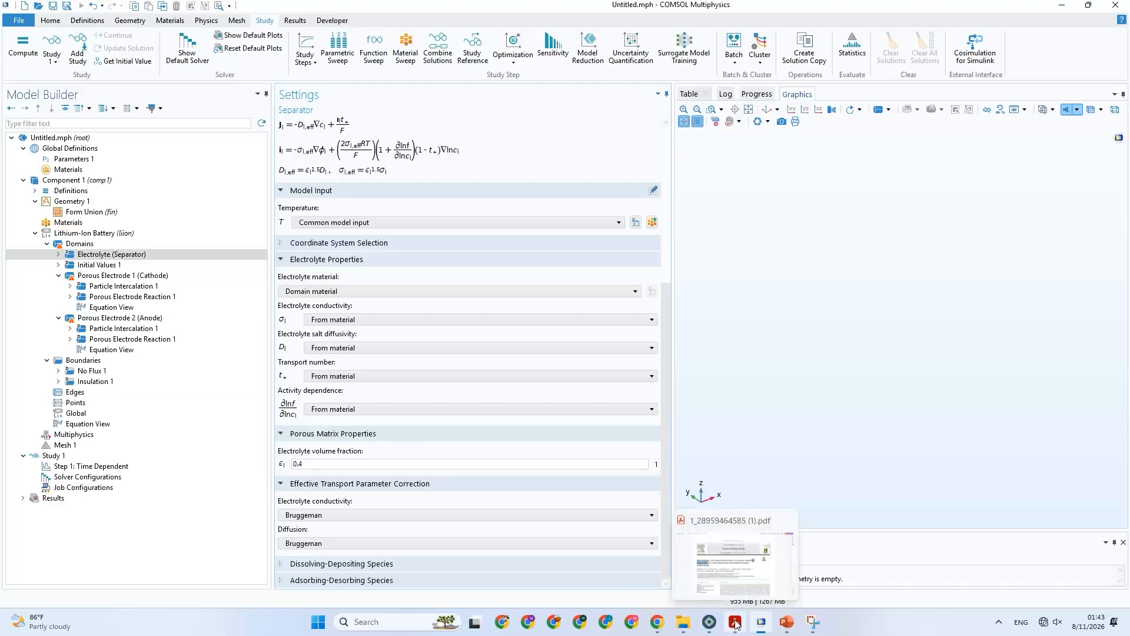
pyautogui.click(787, 623)
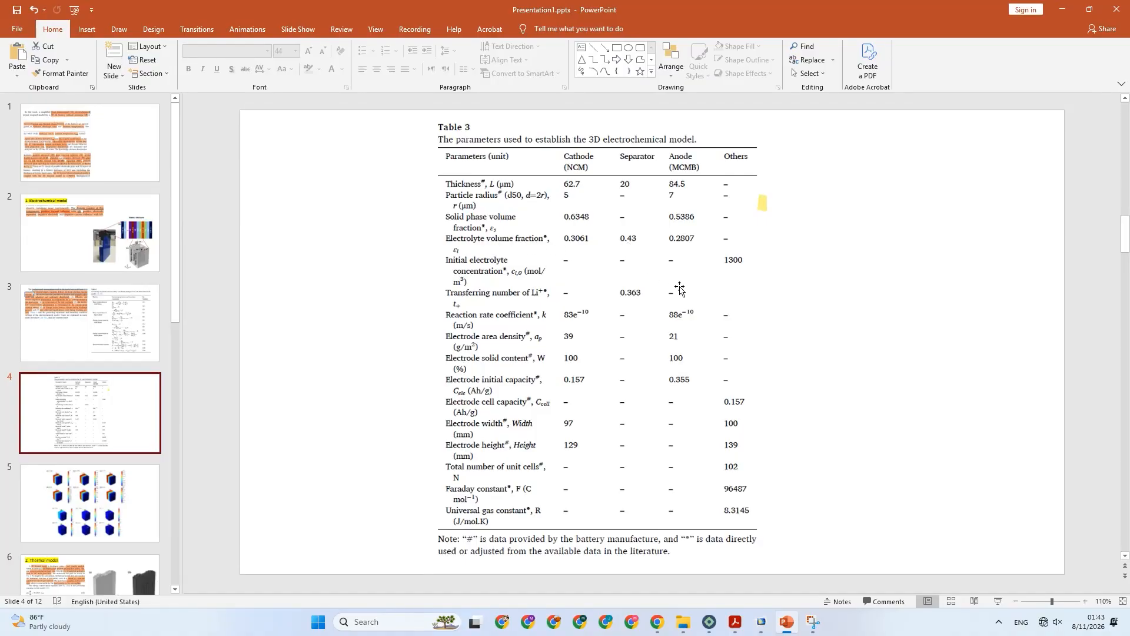
pyautogui.click(760, 621)
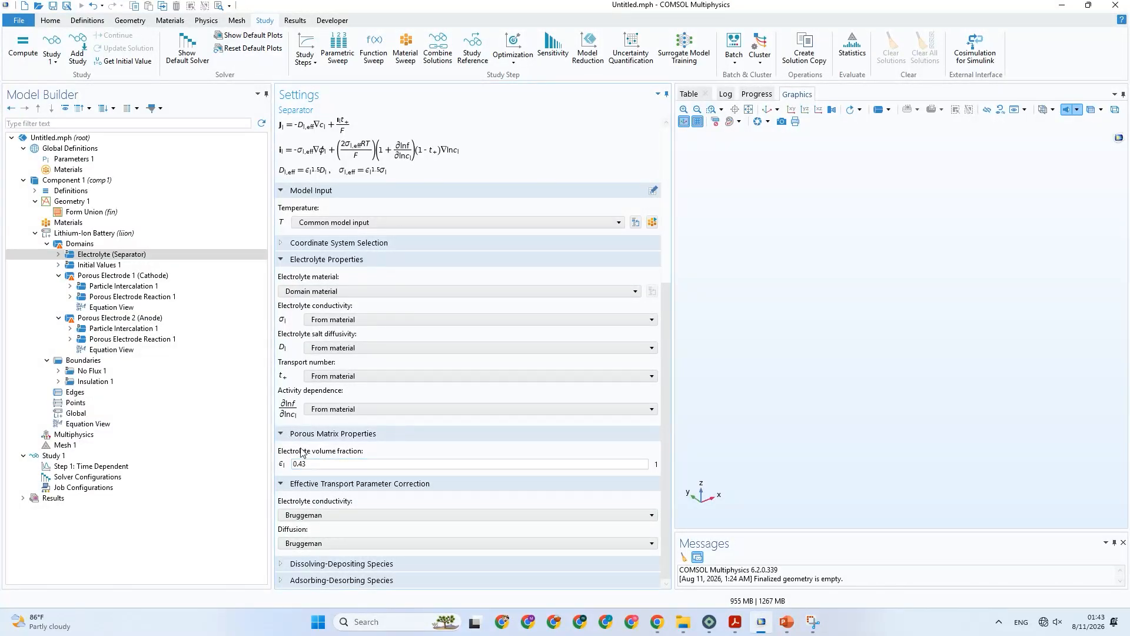
pyautogui.click(338, 462)
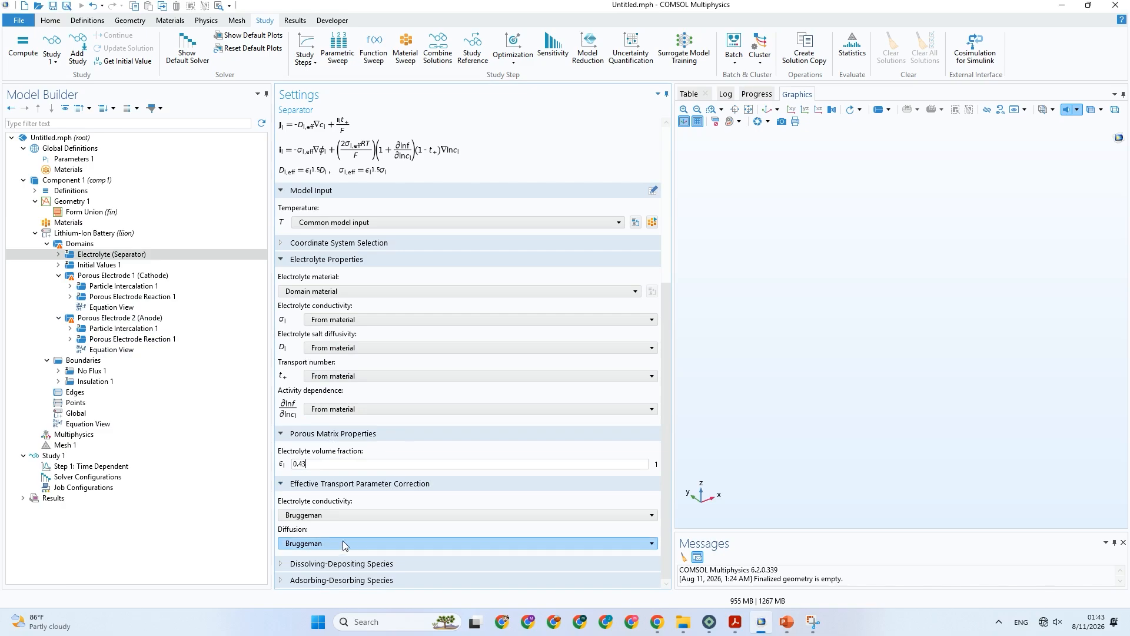
# Expand the separator's Dissolving-Depositing Species and Adsorbing-Desorbing Species sections and review its electrolyte settings.
pyautogui.click(327, 564)
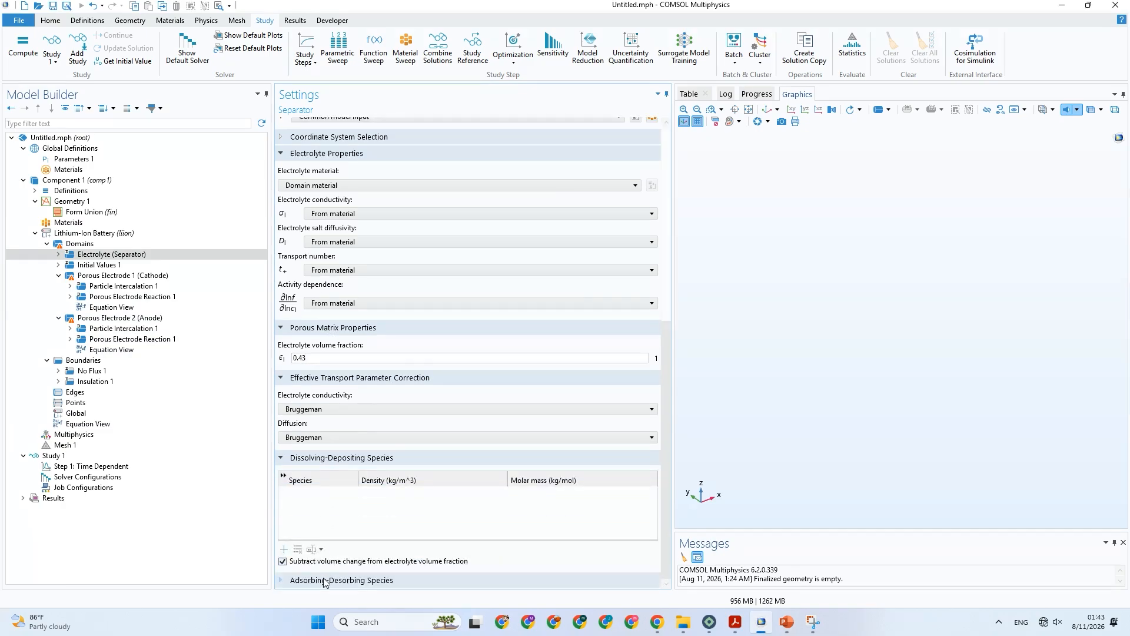
pyautogui.click(325, 580)
pyautogui.scroll(2, 365, 506)
pyautogui.scroll(5, 379, 500)
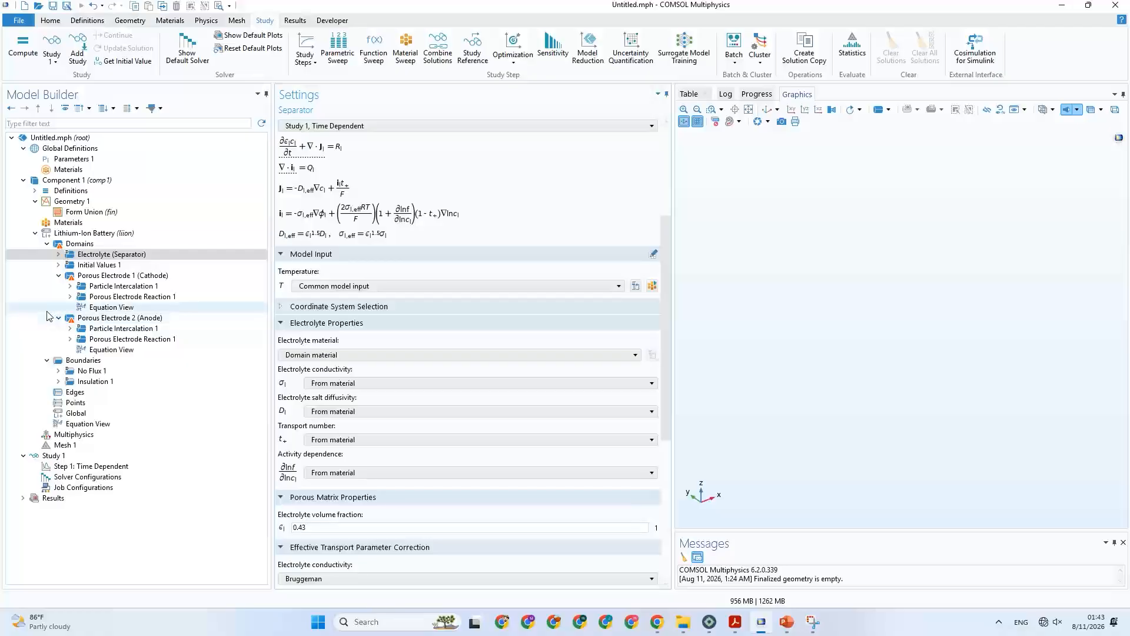
# Add a blank material under Component 1's Materials node and duplicate it.
pyautogui.click(88, 225)
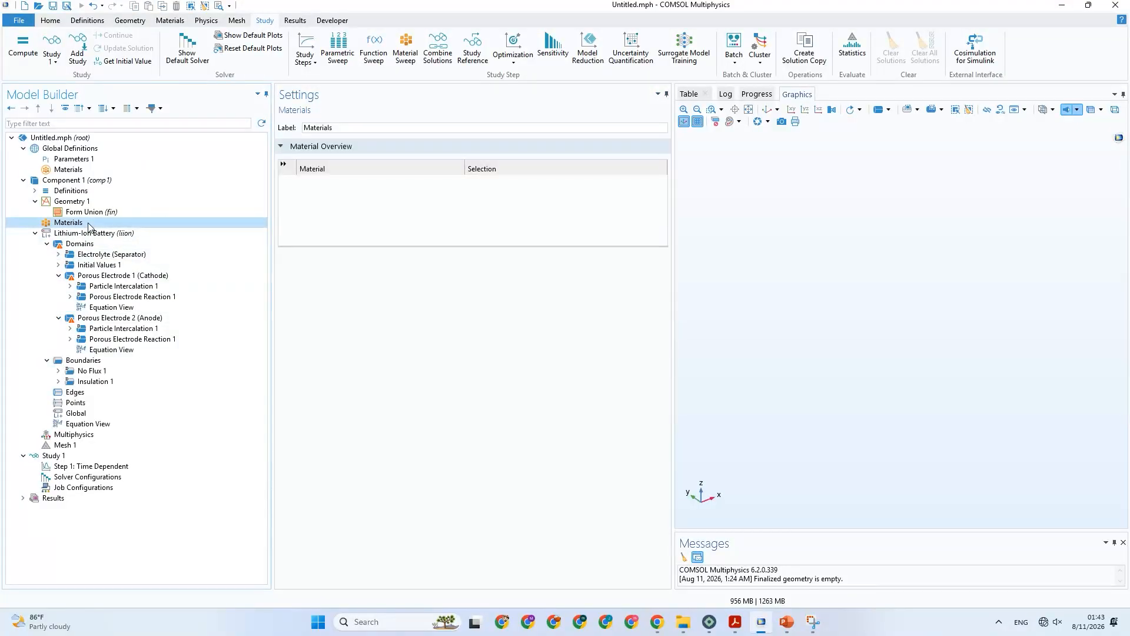
pyautogui.rightClick(88, 225)
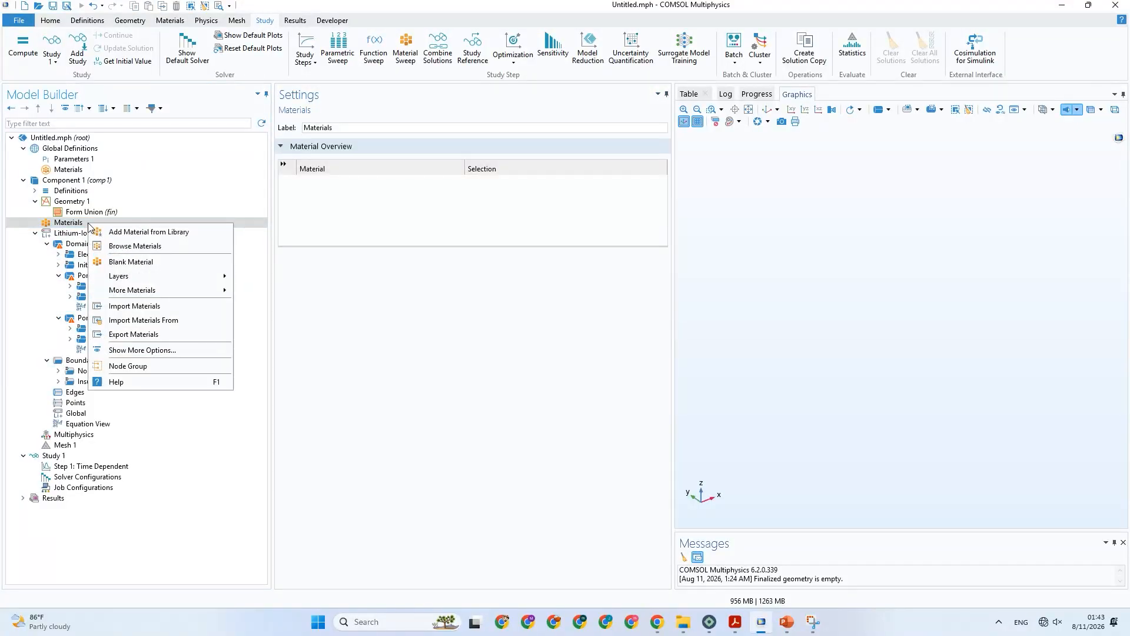
pyautogui.click(135, 266)
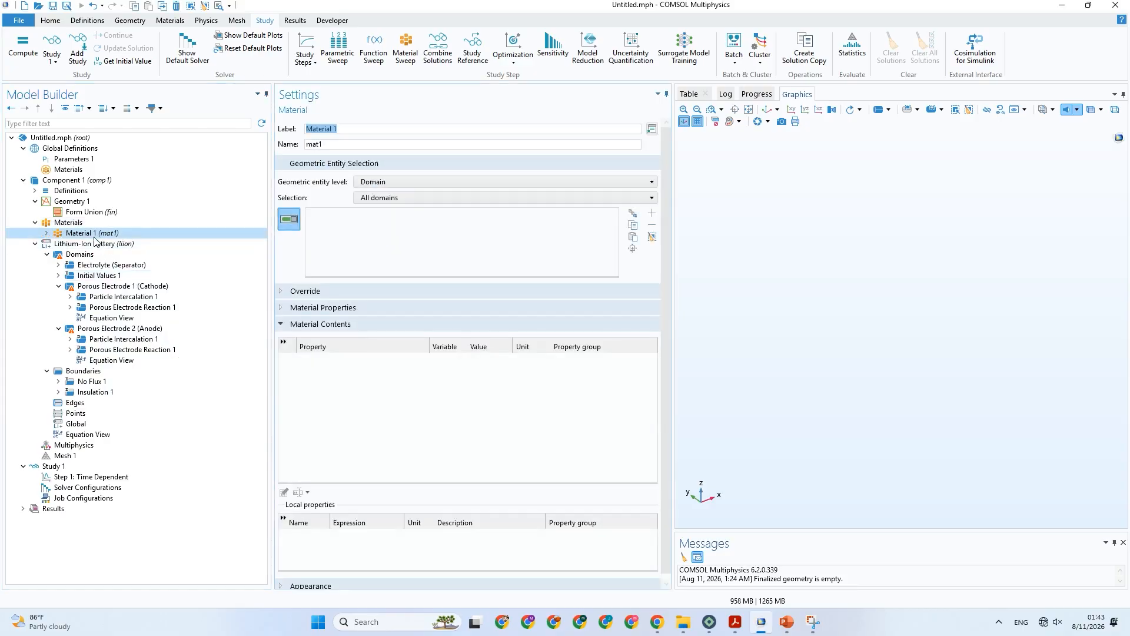
pyautogui.rightClick(91, 236)
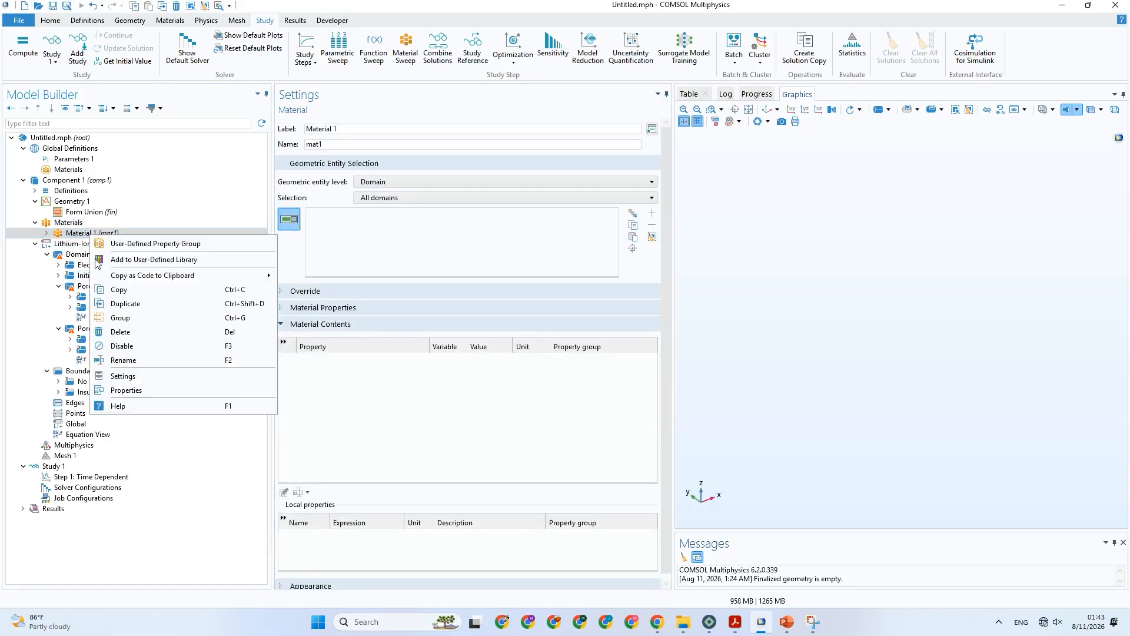
pyautogui.click(115, 303)
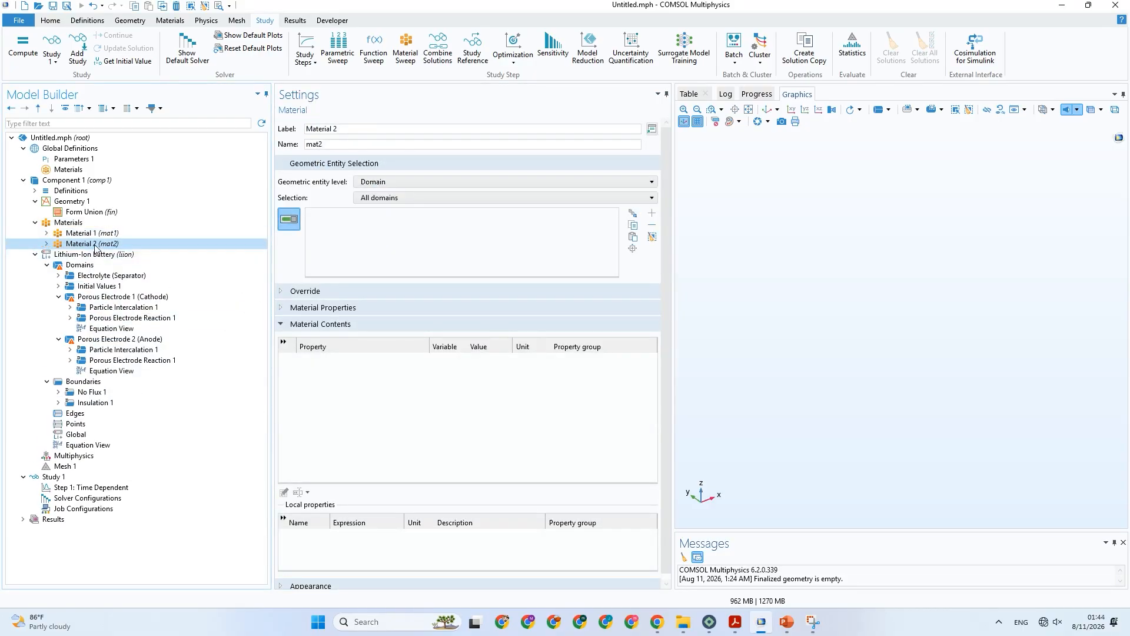
# Duplicate Material 2 to add a third blank material to Component 1.
pyautogui.rightClick(94, 247)
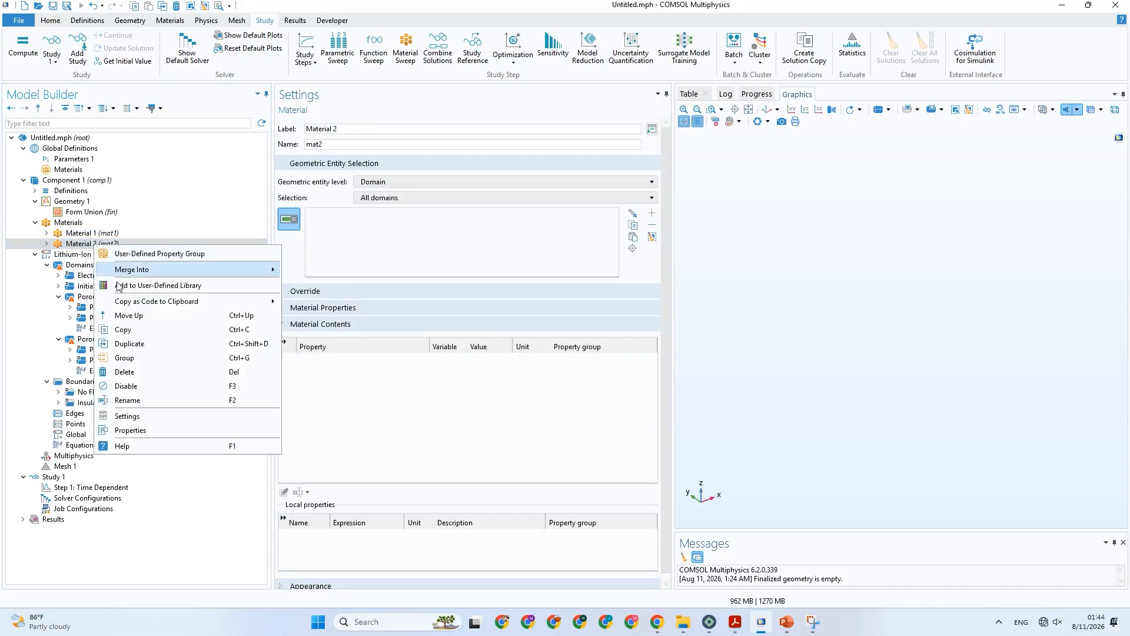
pyautogui.rightClick(74, 227)
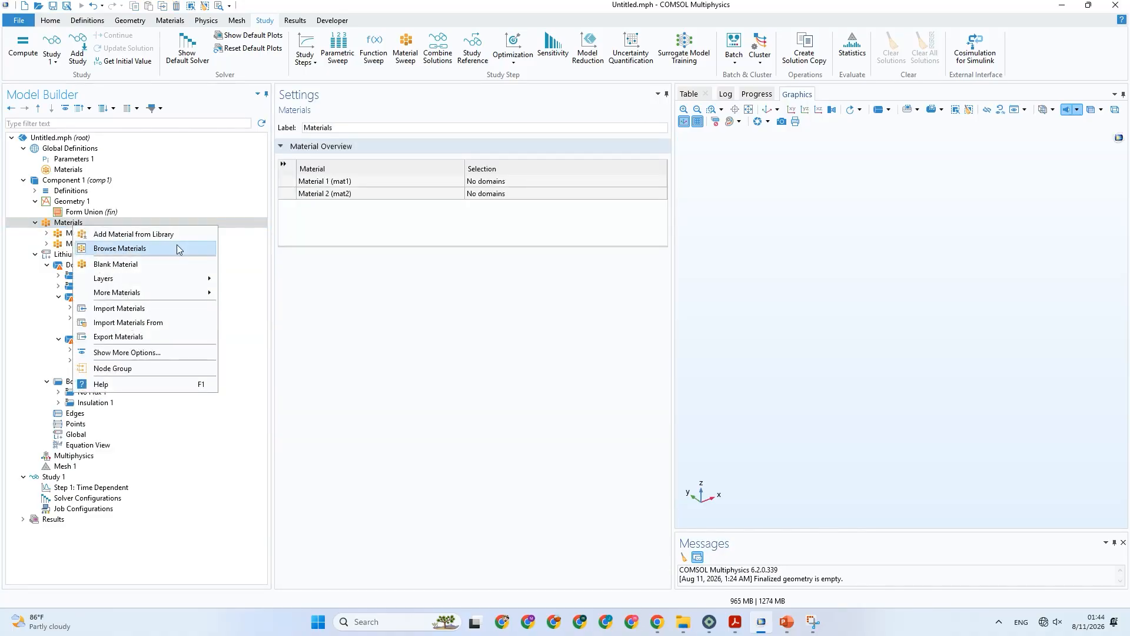
pyautogui.click(69, 226)
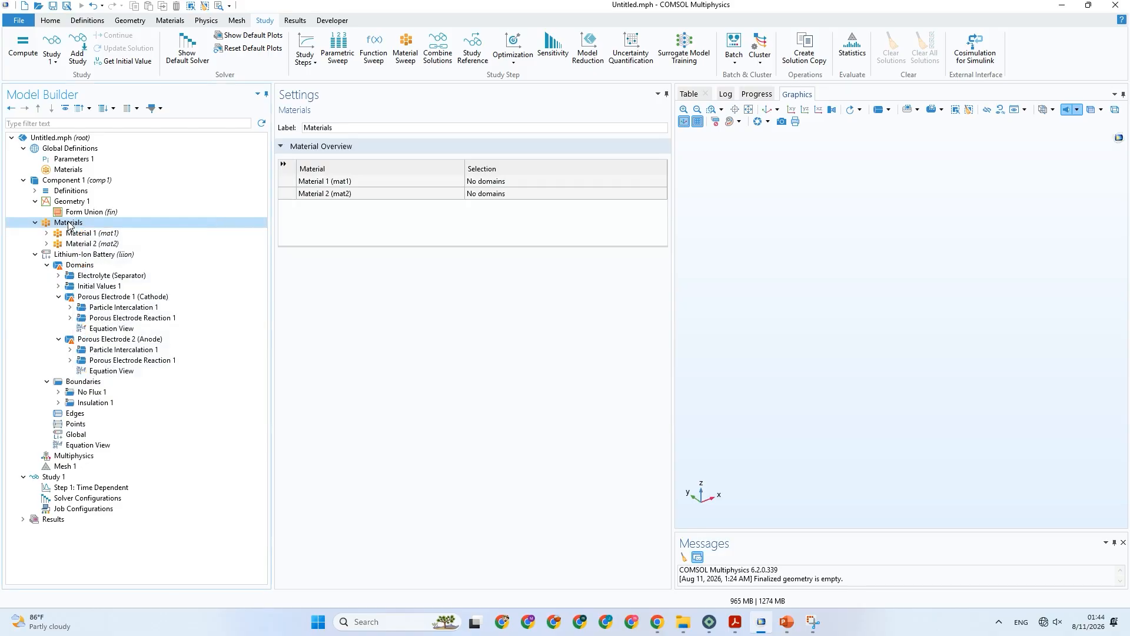
pyautogui.click(78, 245)
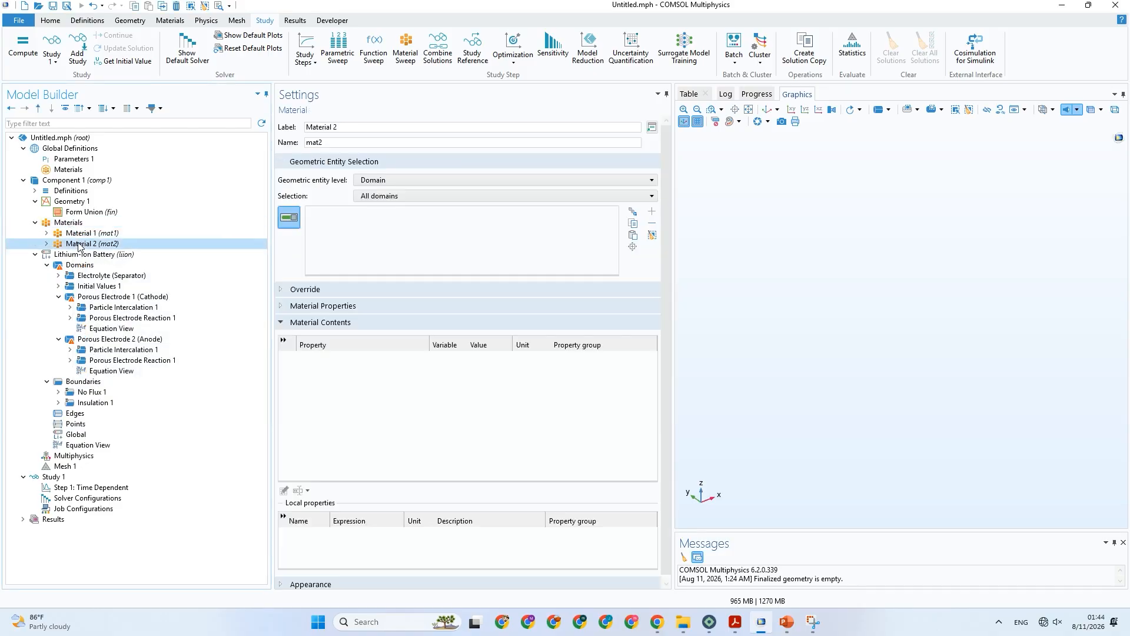
pyautogui.rightClick(78, 245)
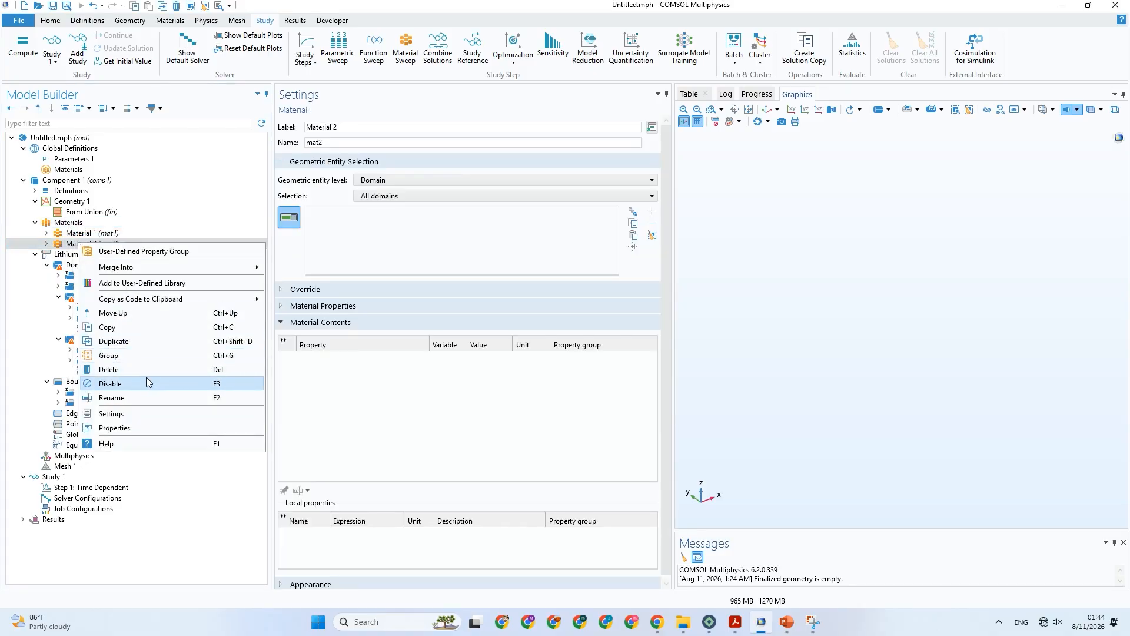
pyautogui.click(135, 341)
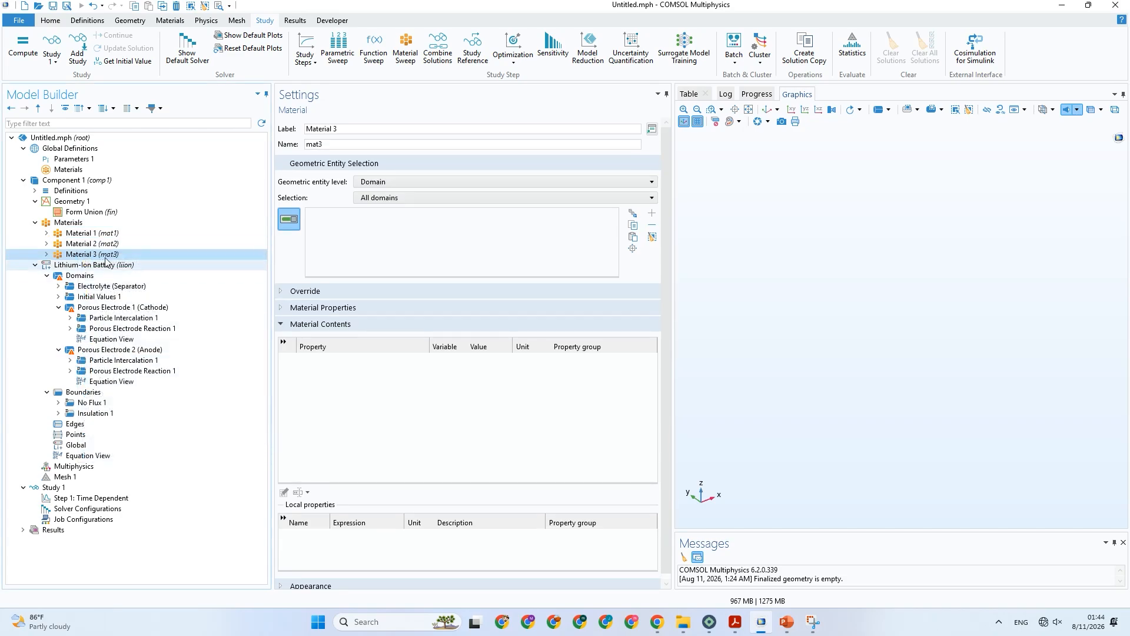
# Change the label of Material 1 to "Cathode".
pyautogui.click(96, 234)
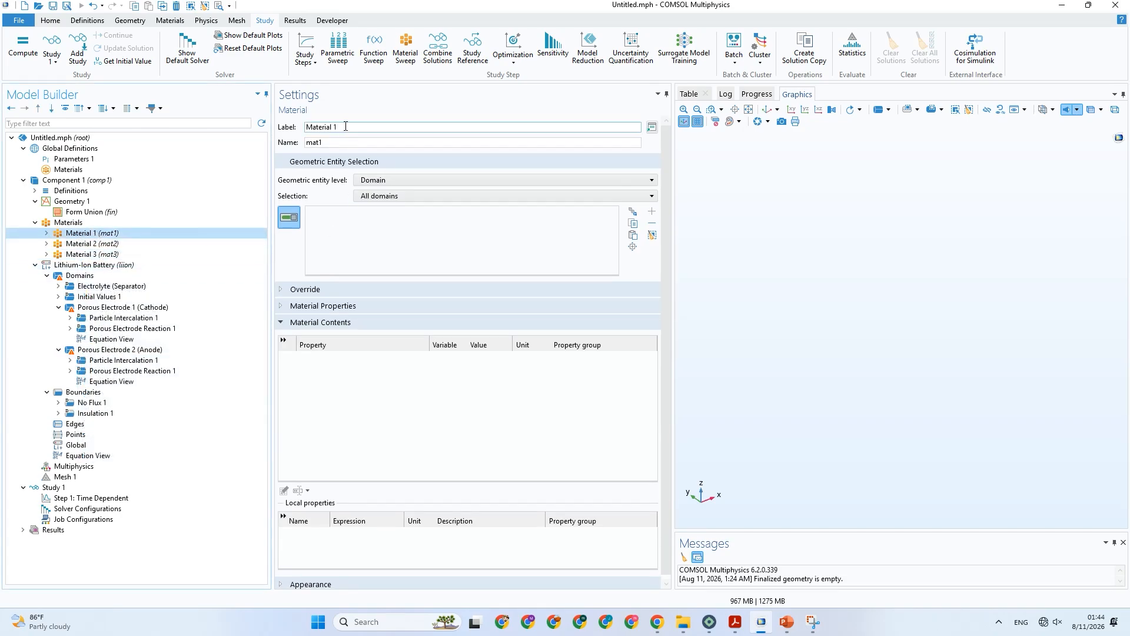
pyautogui.moveTo(346, 126); pyautogui.dragTo(273, 127)
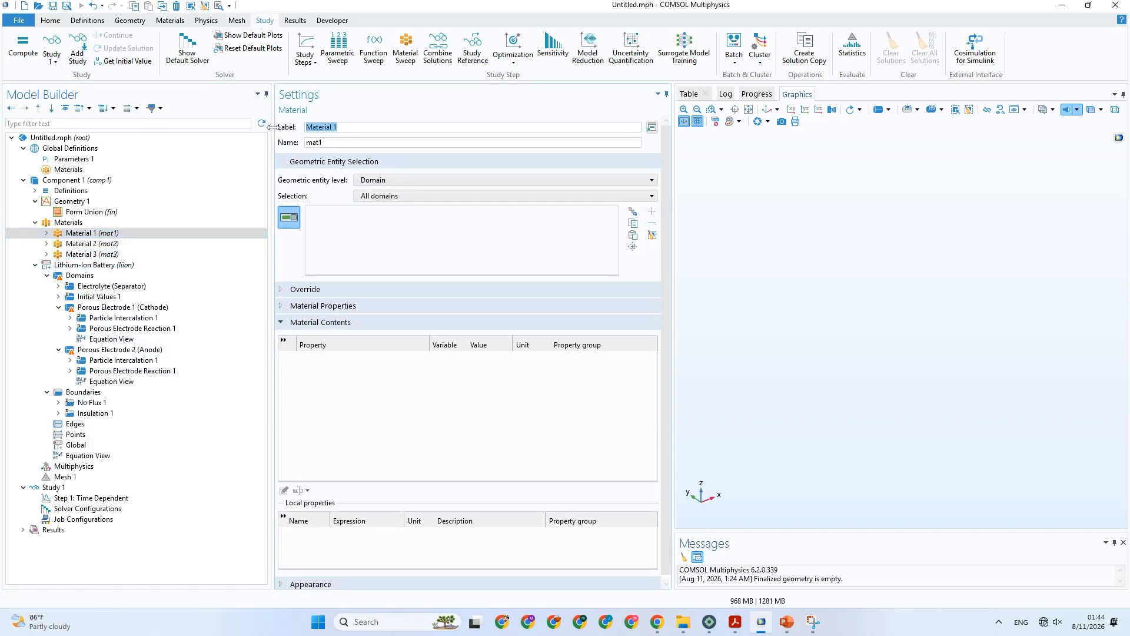
pyautogui.write('Cathode')
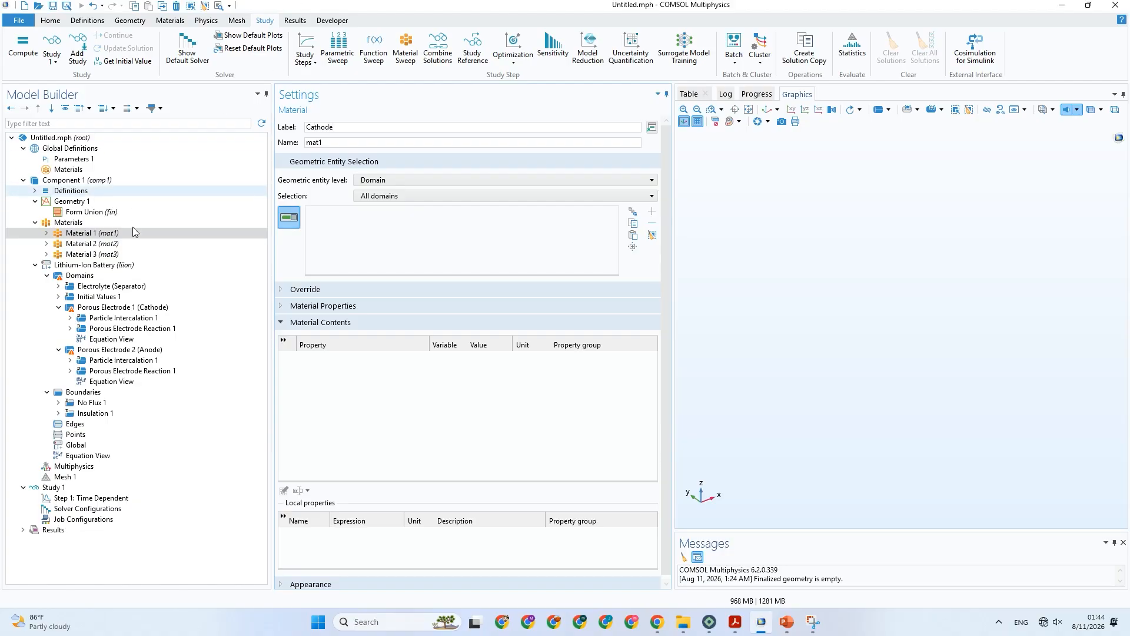
# Change the label of Material 2 to "Separator", briefly checking Table 3 in PowerPoint before returning to COMSOL.
pyautogui.click(133, 243)
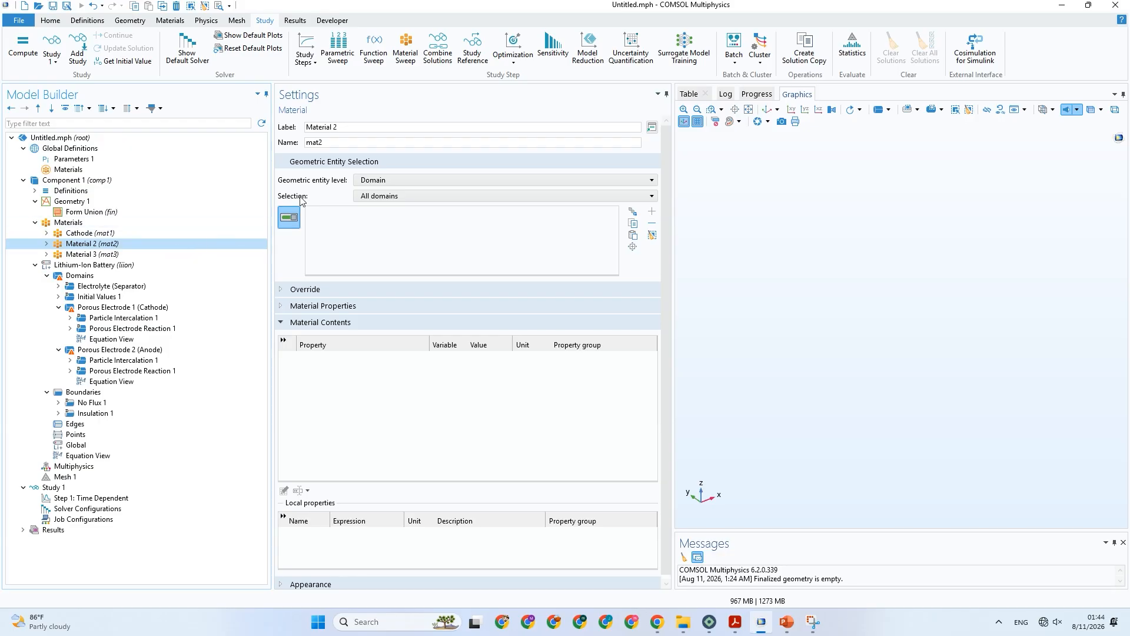
pyautogui.moveTo(341, 128); pyautogui.dragTo(288, 128)
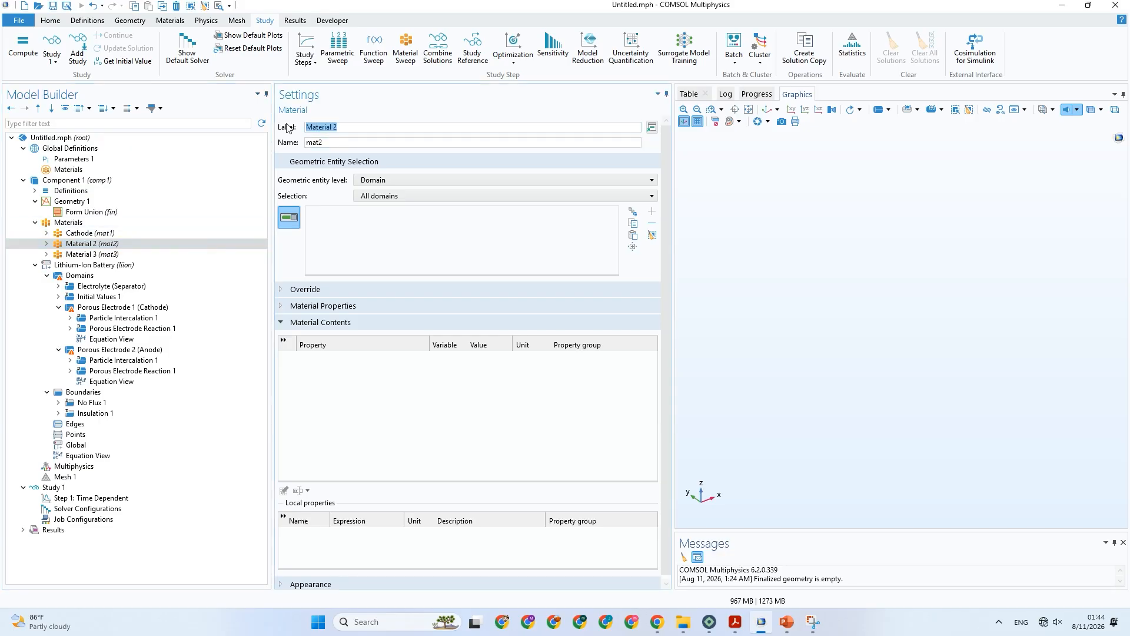
pyautogui.write('Sep')
pyautogui.click(786, 631)
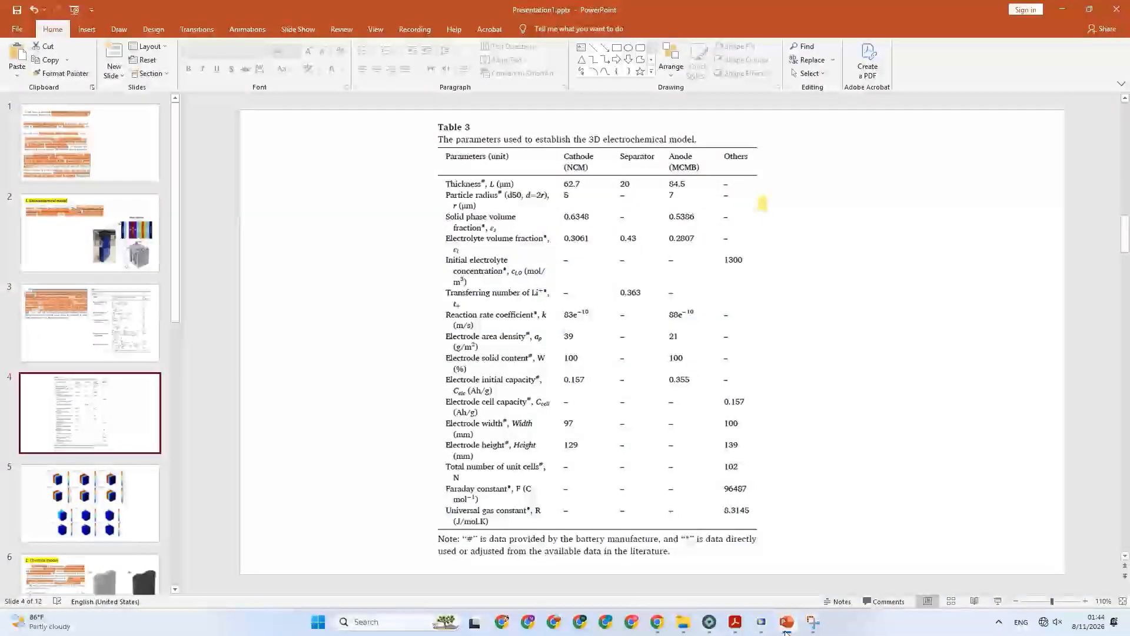
pyautogui.click(786, 632)
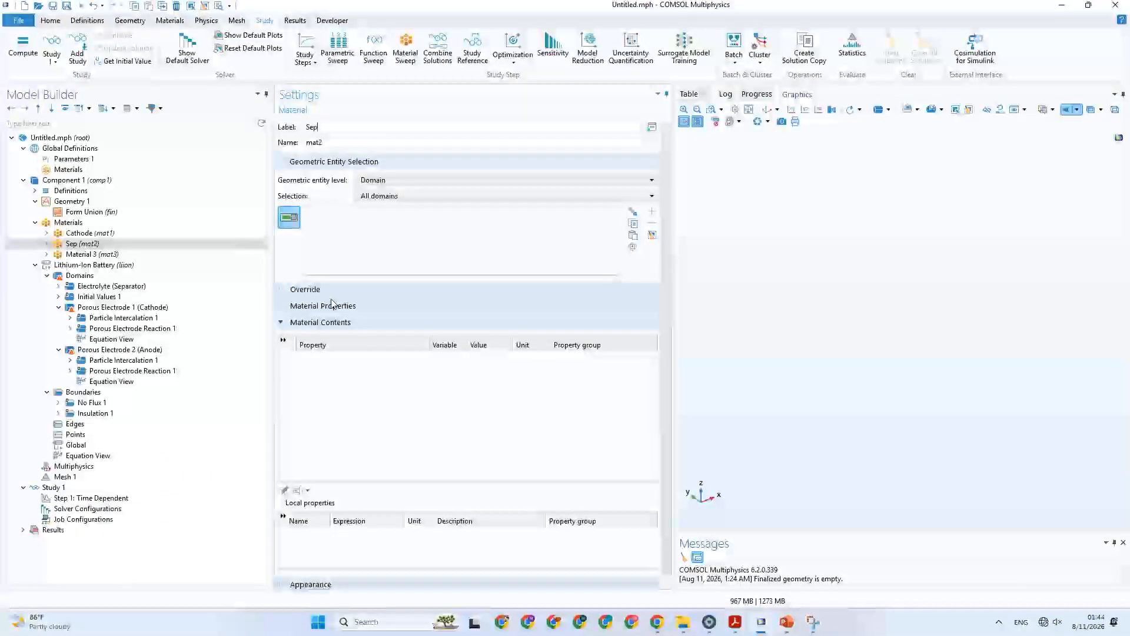
pyautogui.write('arator')
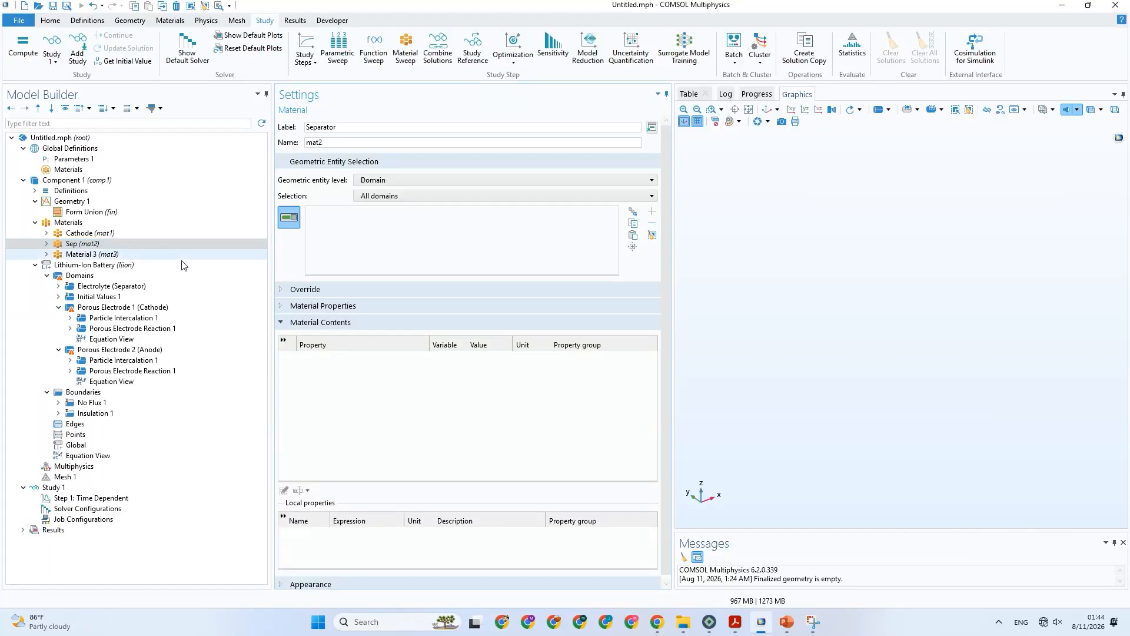
# Change the label of Material 3 to "Anode".
pyautogui.click(149, 255)
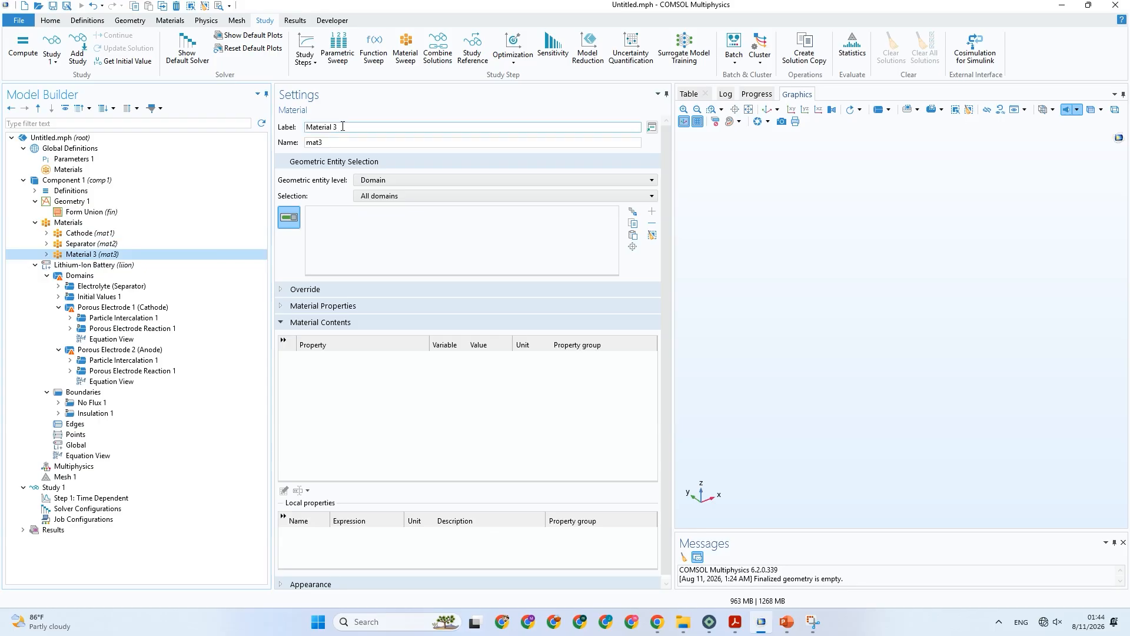
pyautogui.moveTo(338, 128); pyautogui.dragTo(300, 129)
pyautogui.write('Anode')
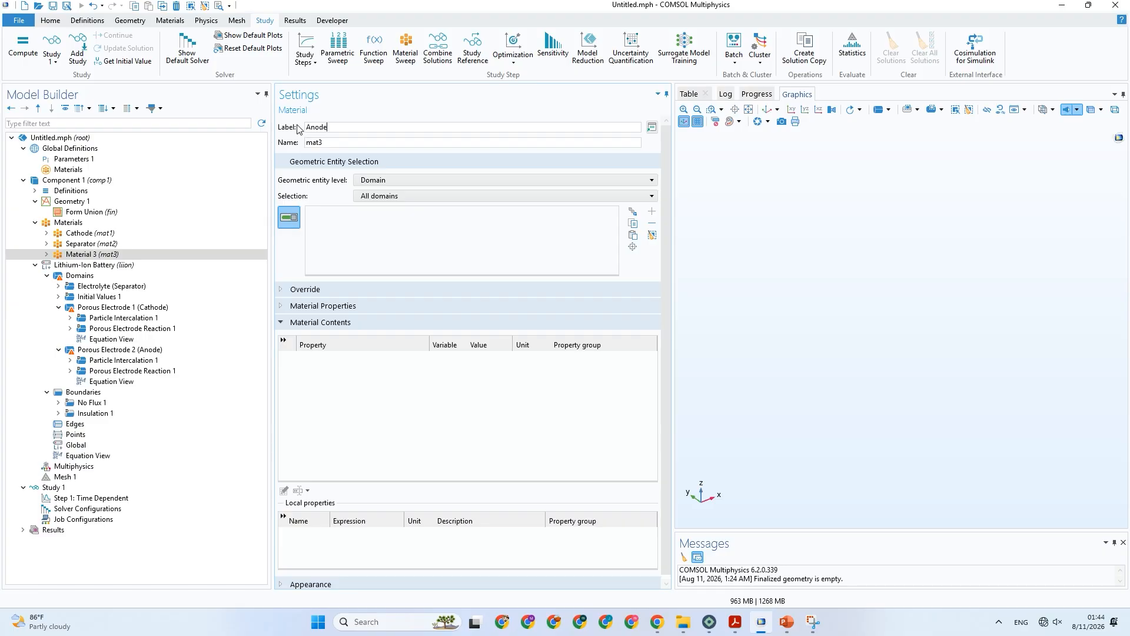
pyautogui.press('Tab')
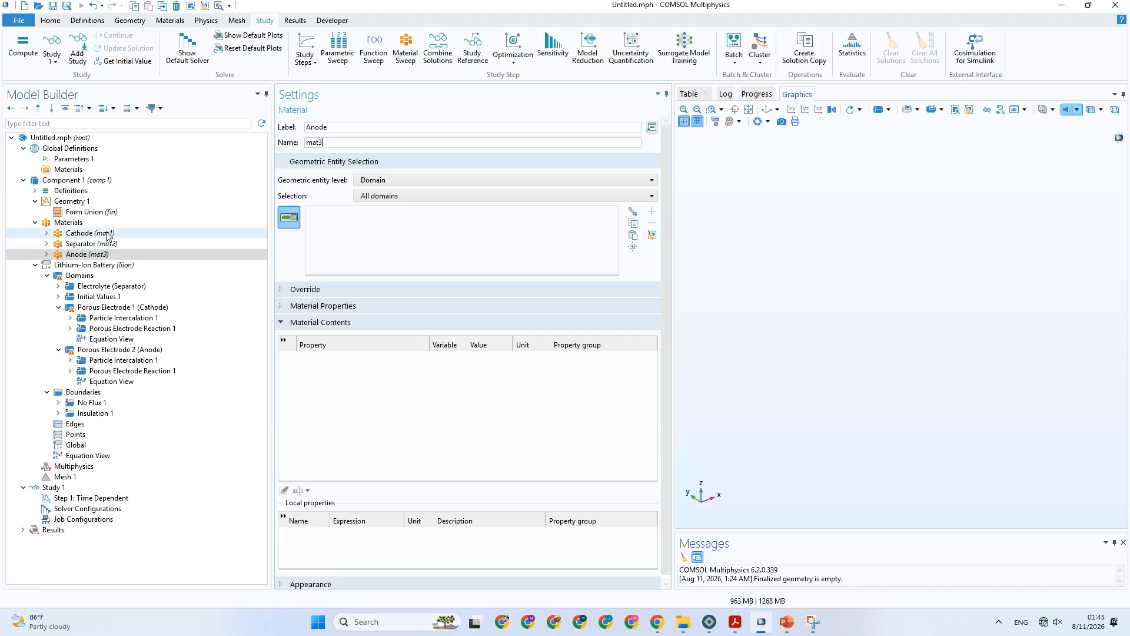
# Review the Separator and Anode materials, the Lithium-Ion Battery interface and the Porous Electrode 1 (Cathode) electrolyte settings.
pyautogui.click(136, 246)
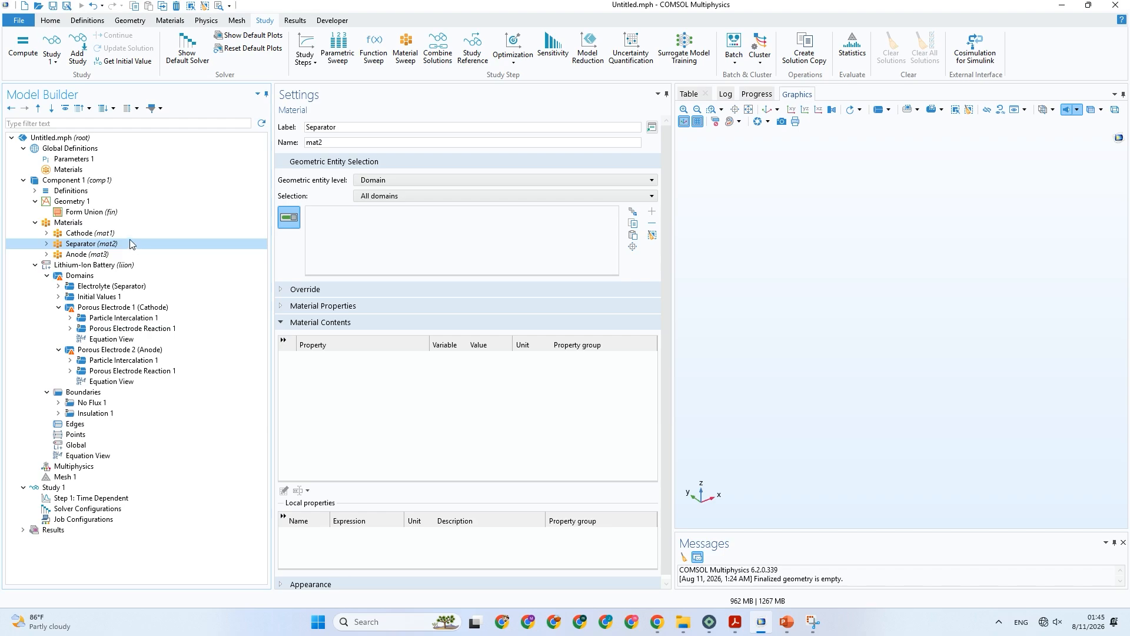
pyautogui.click(86, 257)
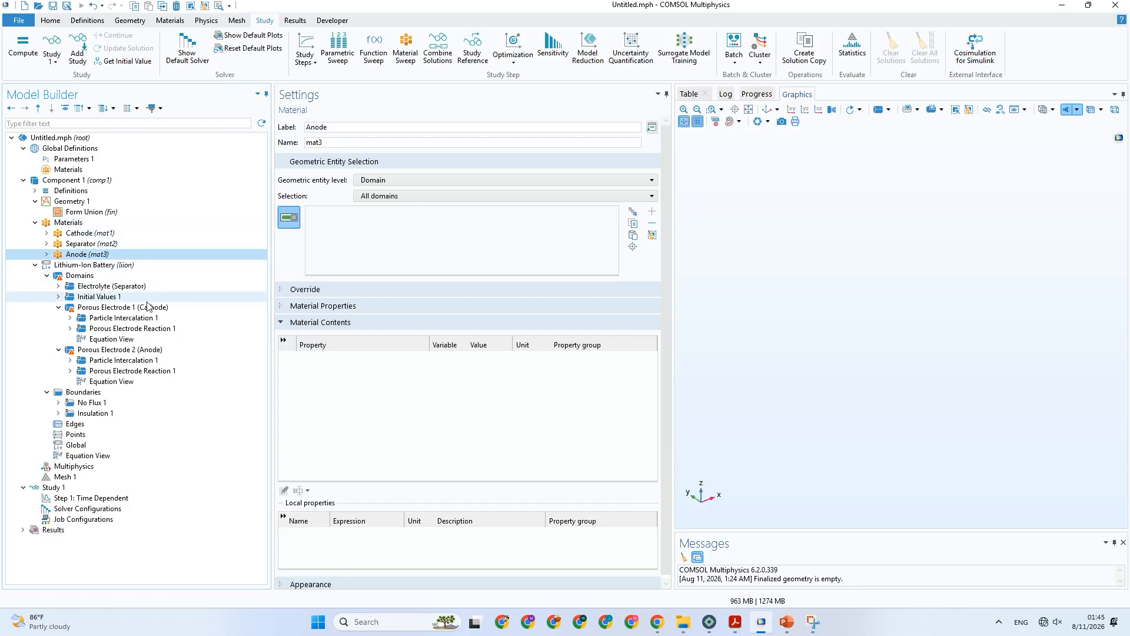
pyautogui.click(137, 265)
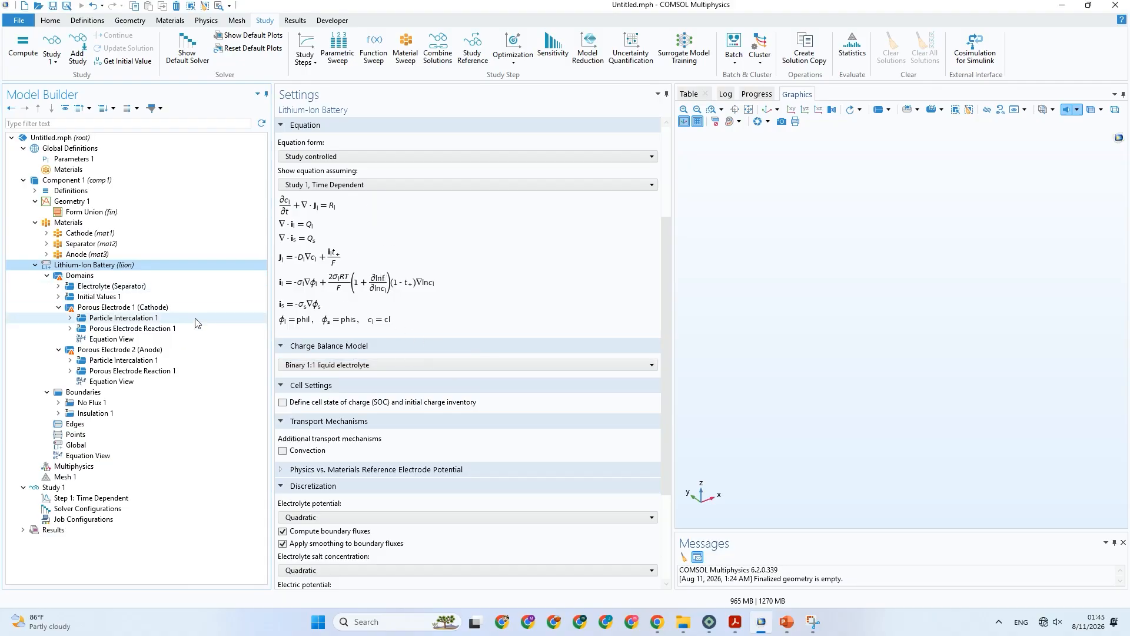
pyautogui.click(143, 310)
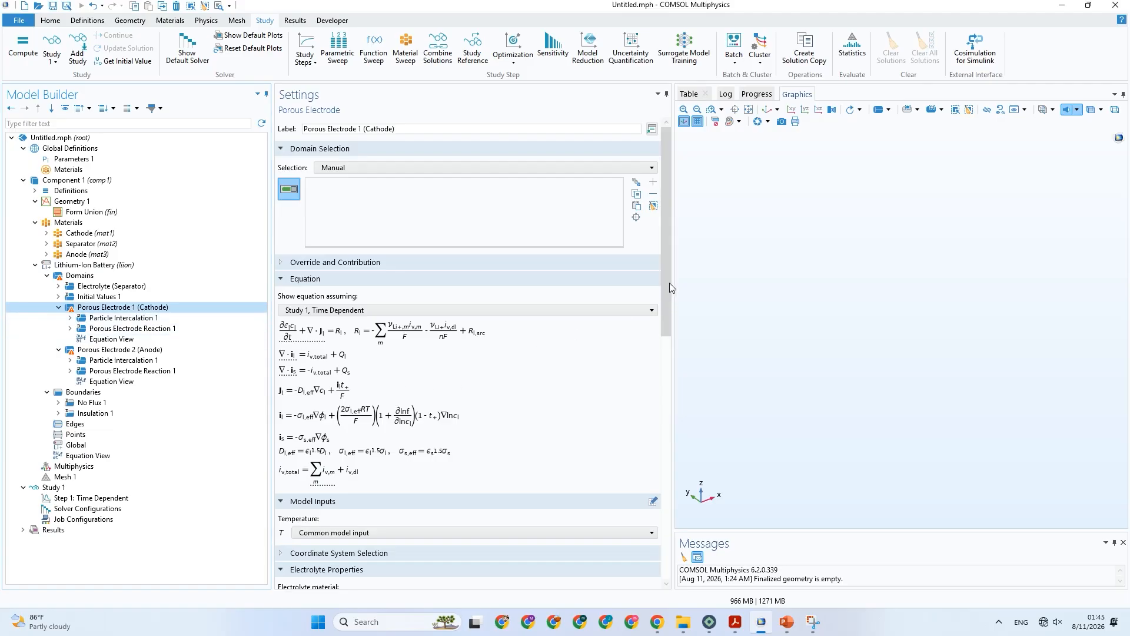
pyautogui.scroll(-2, 665, 309)
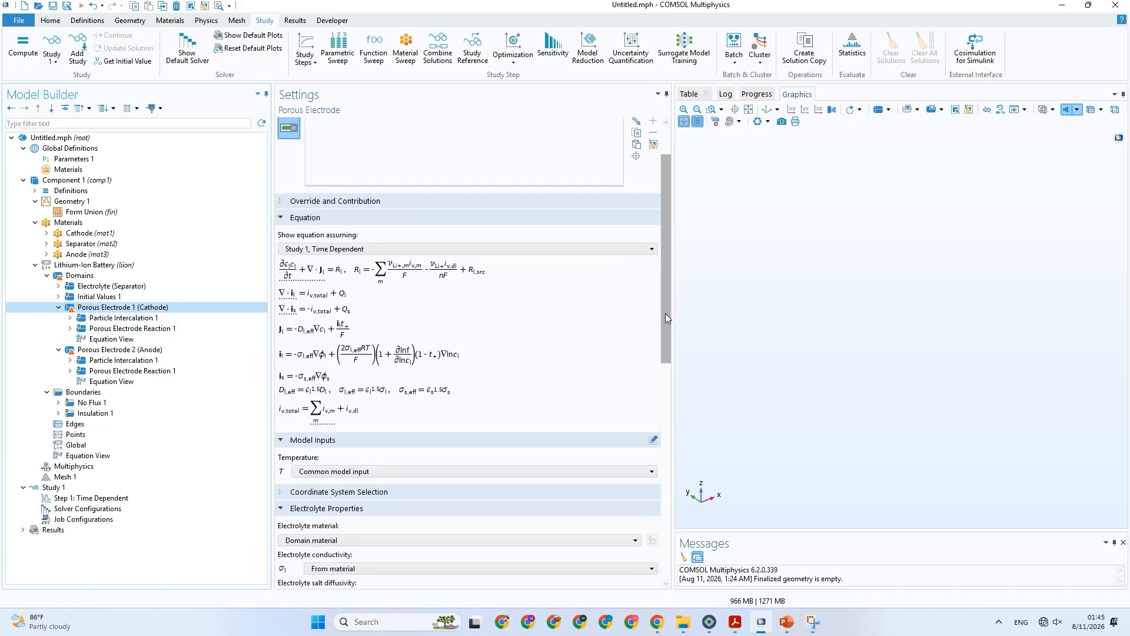
pyautogui.moveTo(667, 314); pyautogui.dragTo(667, 320)
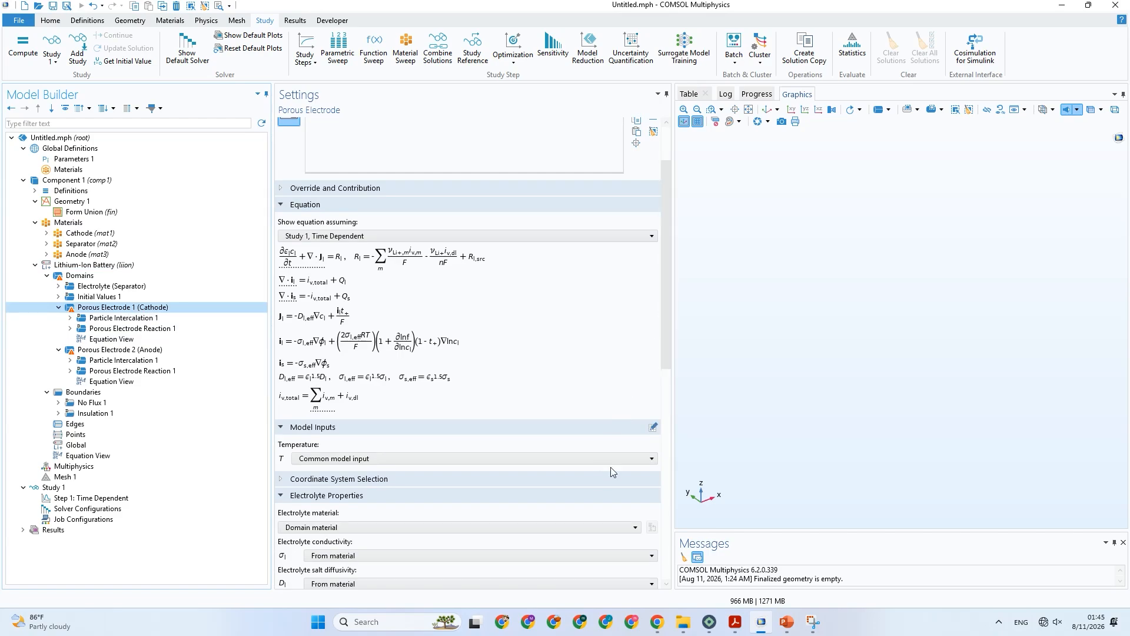
# Consult Table 3 in PowerPoint and, in COMSOL, examine the cathode's Particle Intercalation 1 and Porous Electrode Reaction 1 settings.
pyautogui.click(784, 624)
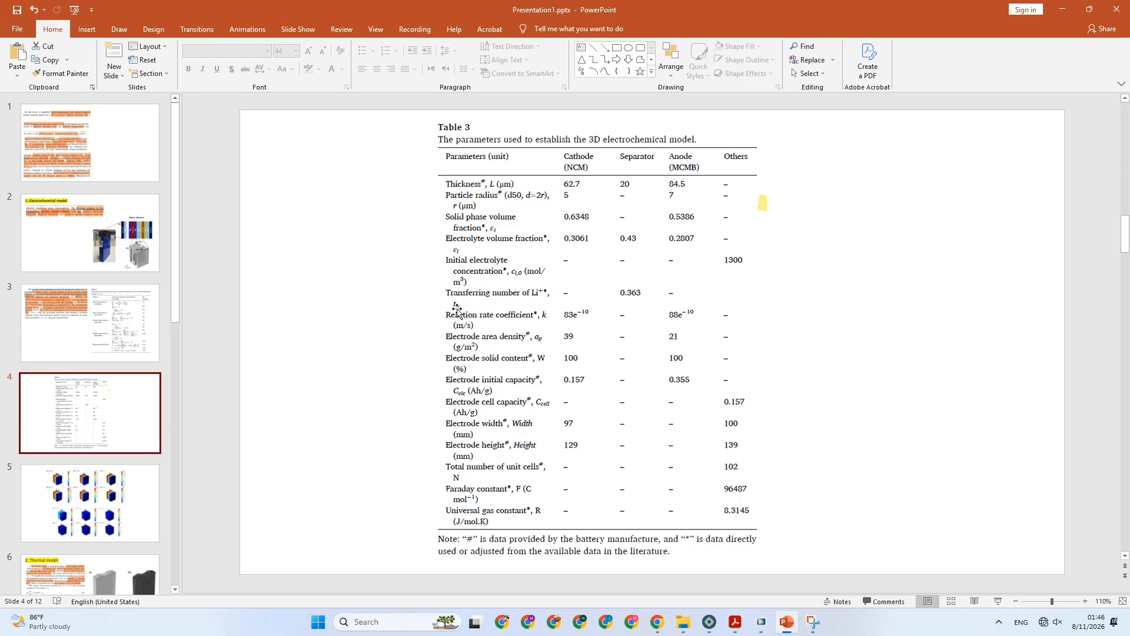
pyautogui.click(761, 622)
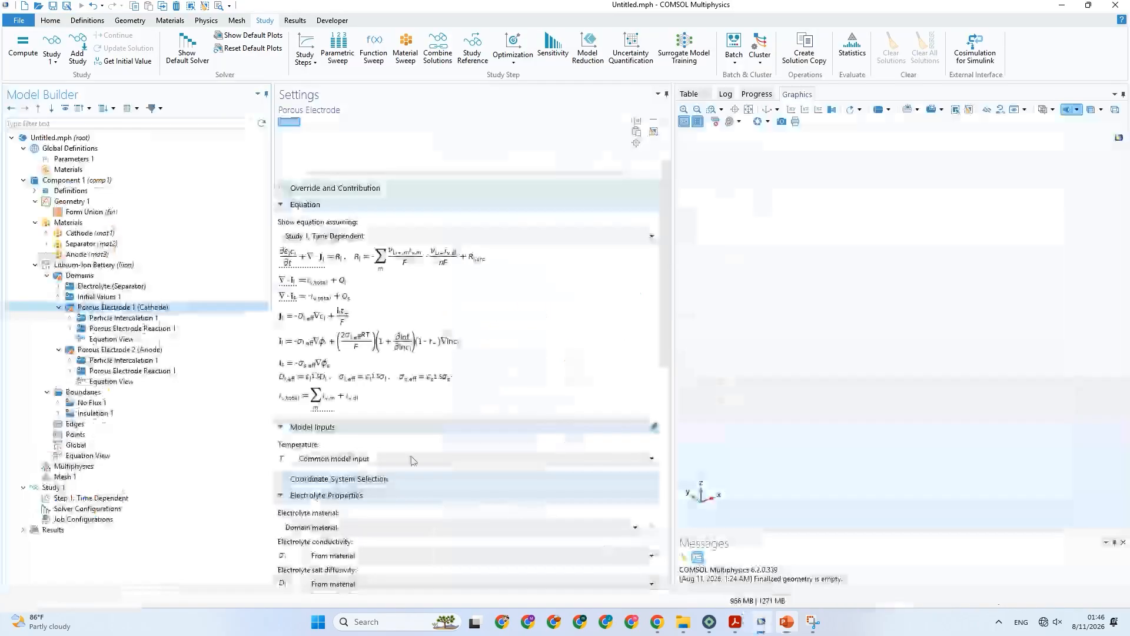
pyautogui.click(59, 350)
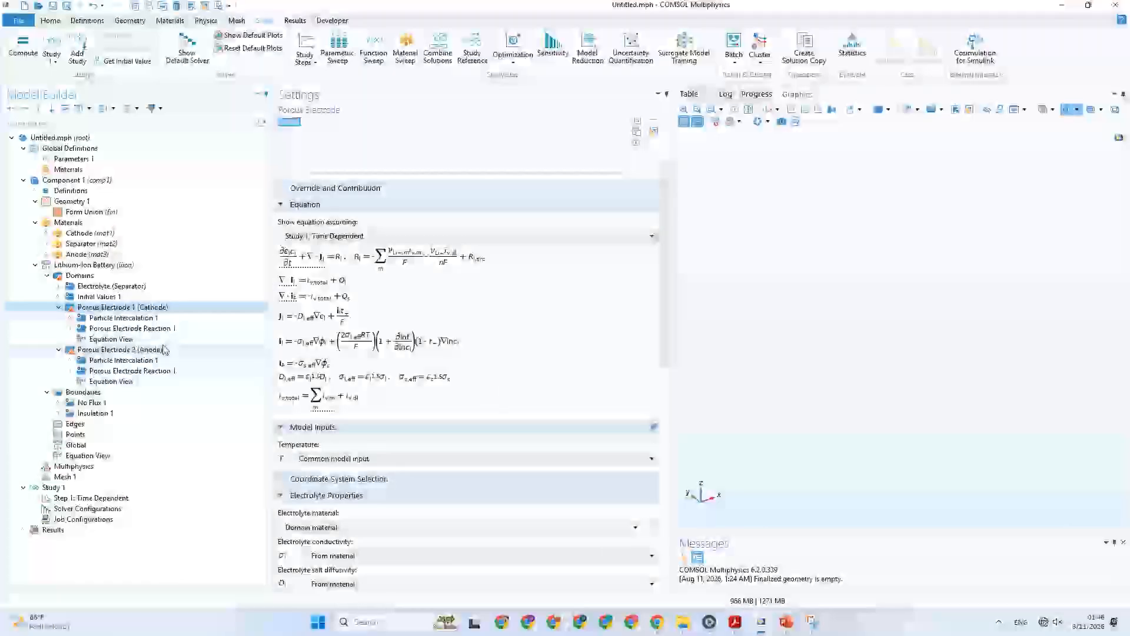
pyautogui.click(139, 319)
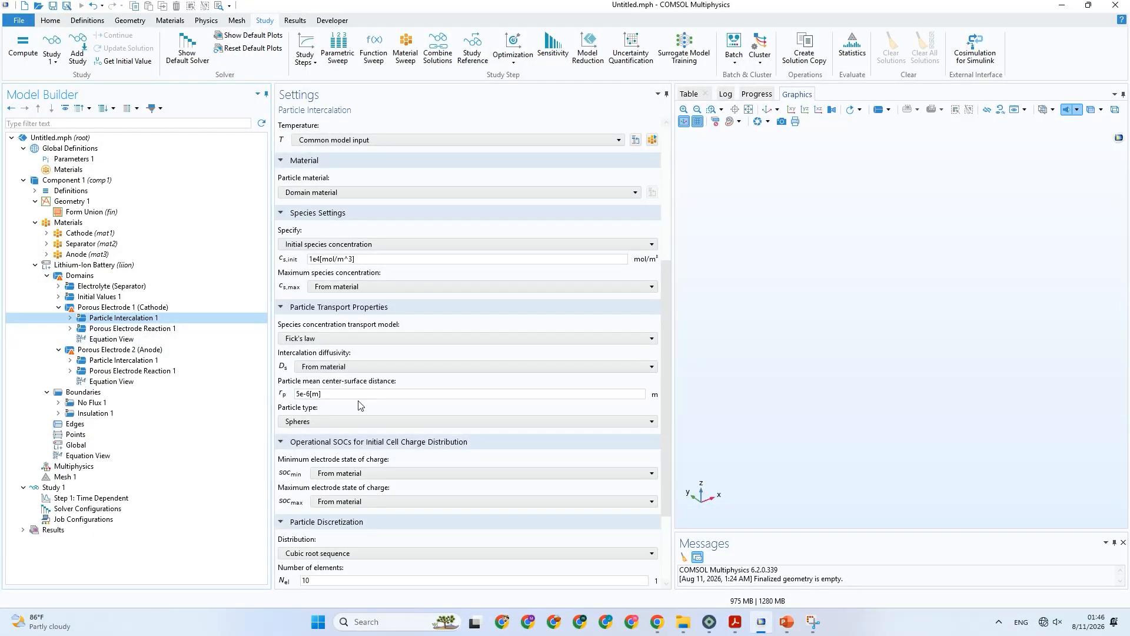
pyautogui.scroll(-3, 382, 434)
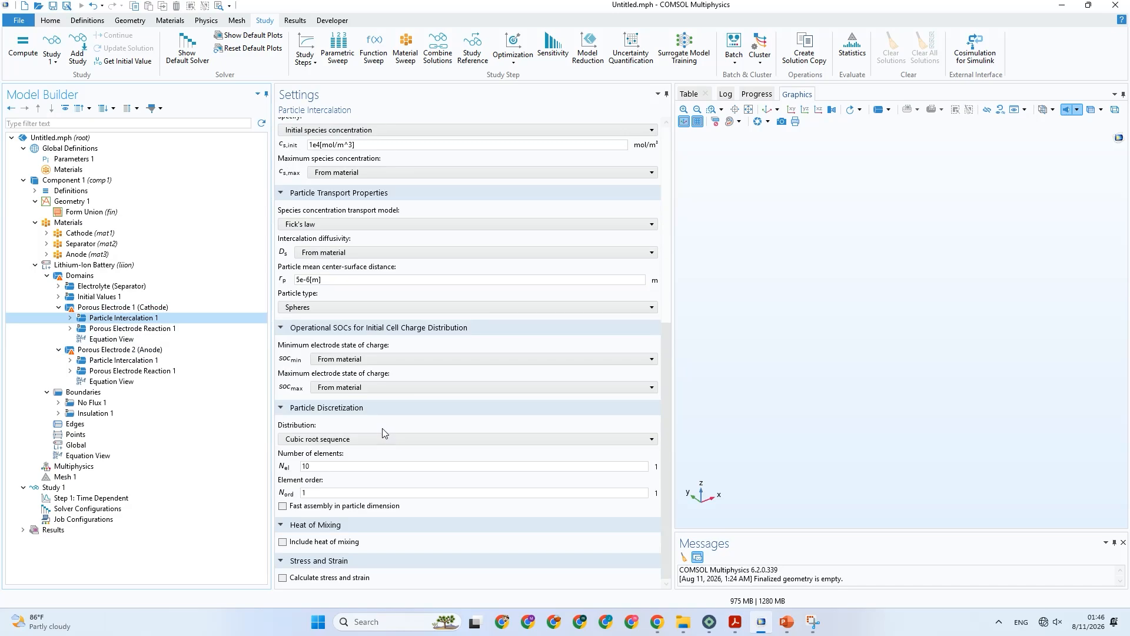
pyautogui.scroll(2, 383, 434)
pyautogui.scroll(2, 384, 433)
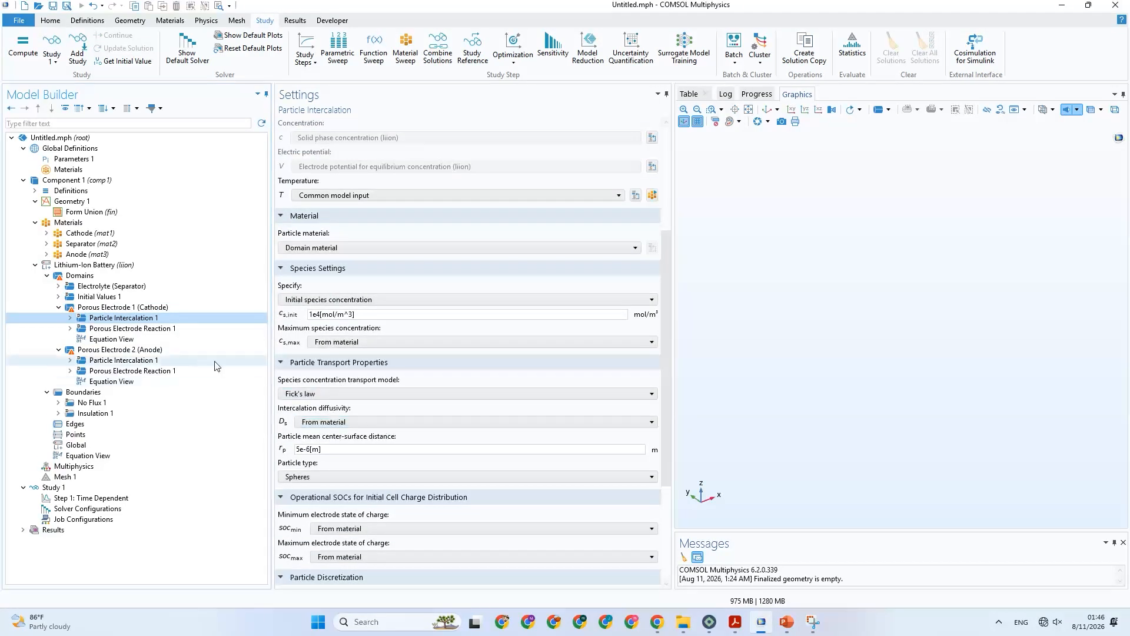
pyautogui.click(146, 329)
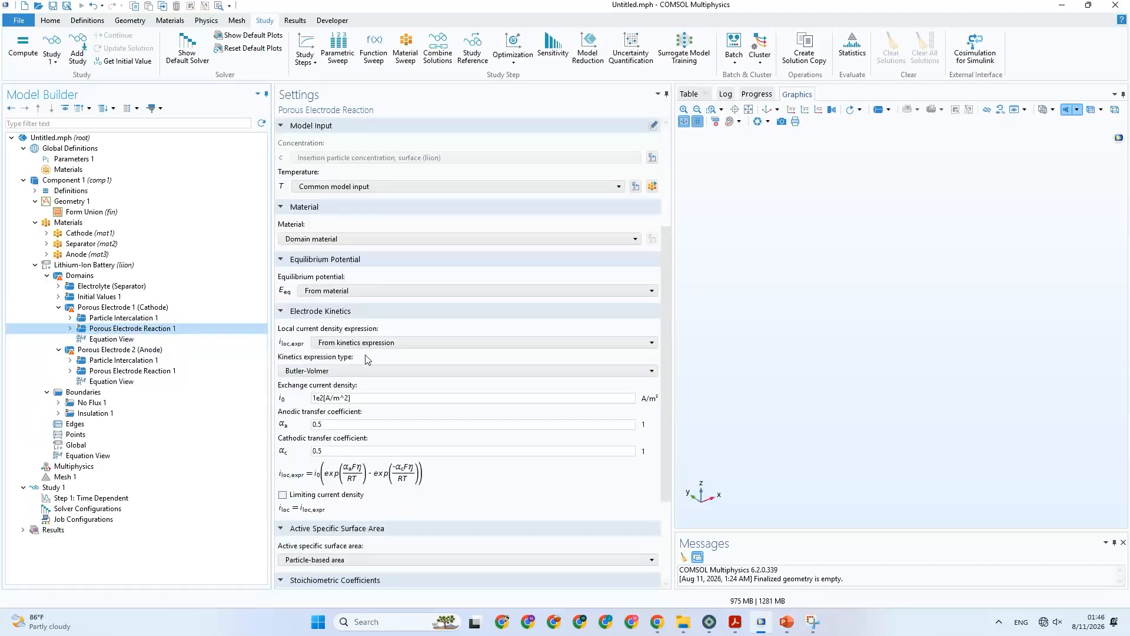
pyautogui.scroll(2, 365, 360)
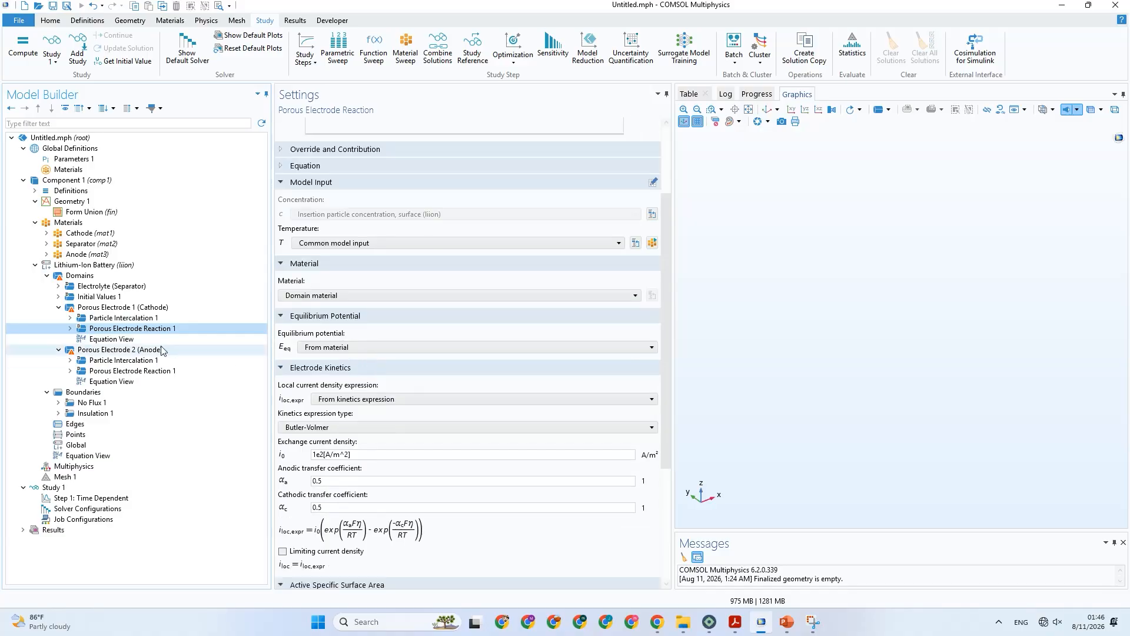
# Examine the transport number options in Porous Electrode 1 (Cathode), then switch to PowerPoint and consult the Li+ transferring number in Table 3.
pyautogui.click(130, 308)
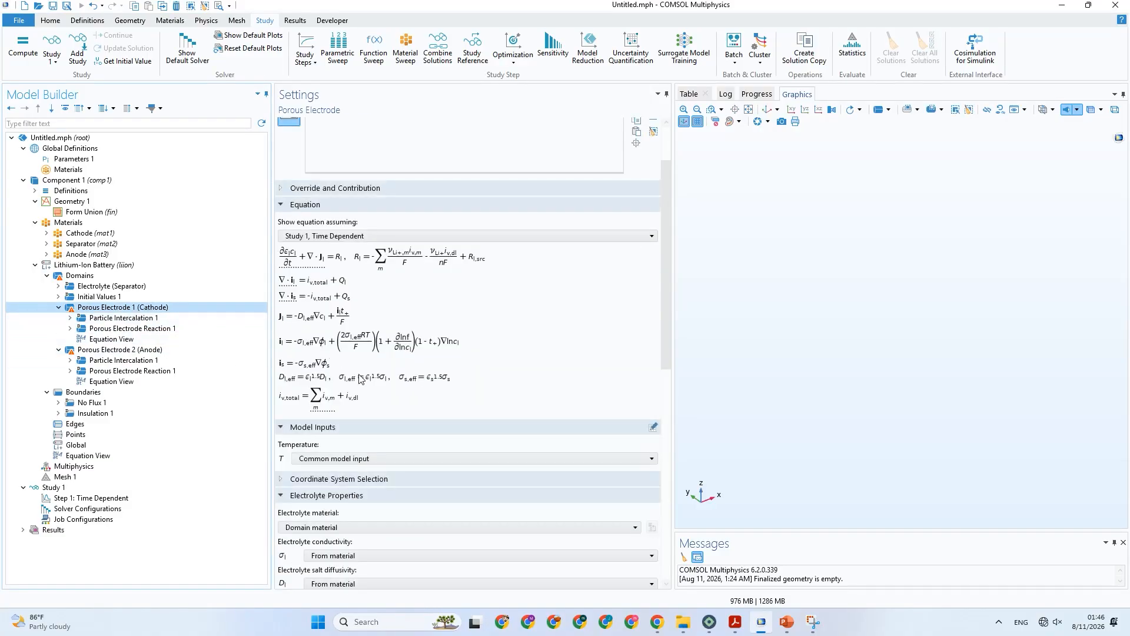
pyautogui.scroll(-2, 362, 378)
pyautogui.scroll(-2, 362, 378)
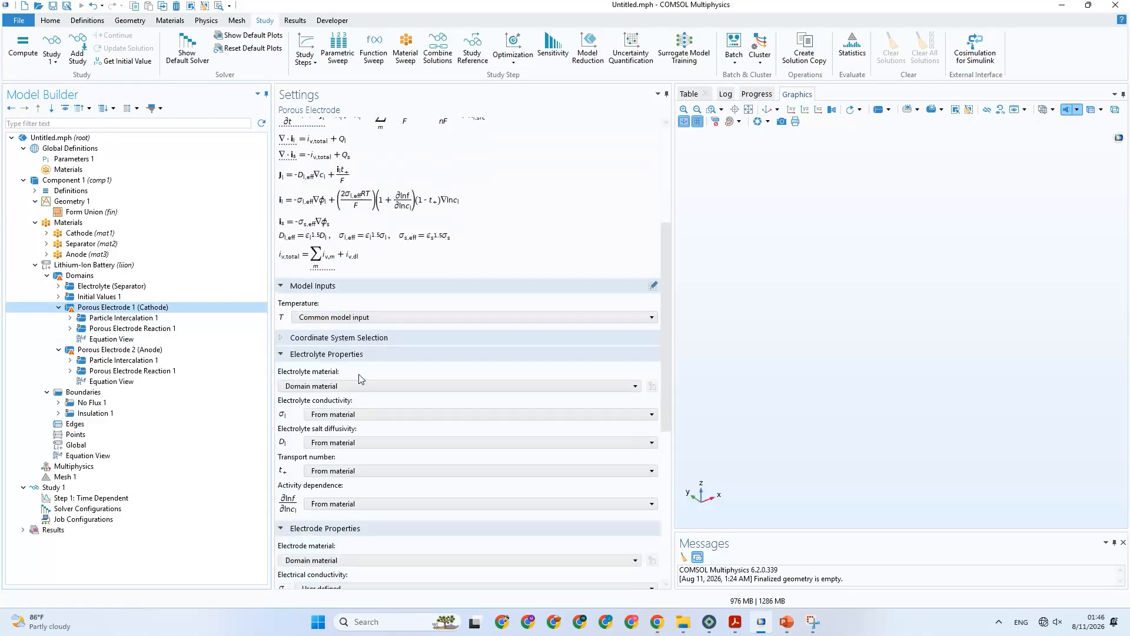
pyautogui.click(315, 471)
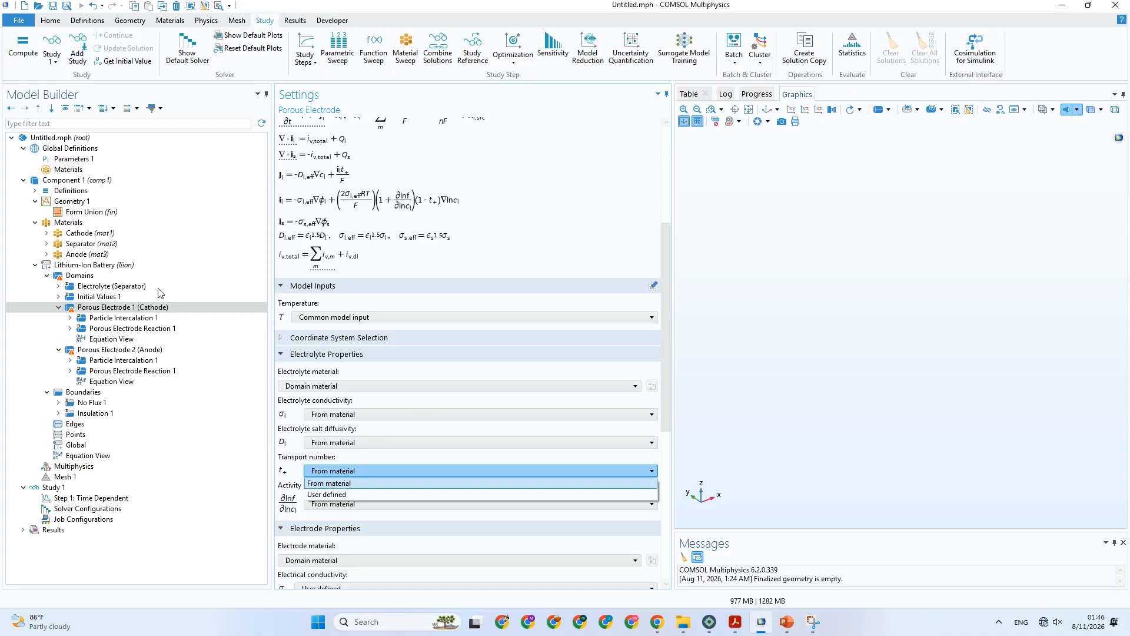
pyautogui.click(312, 484)
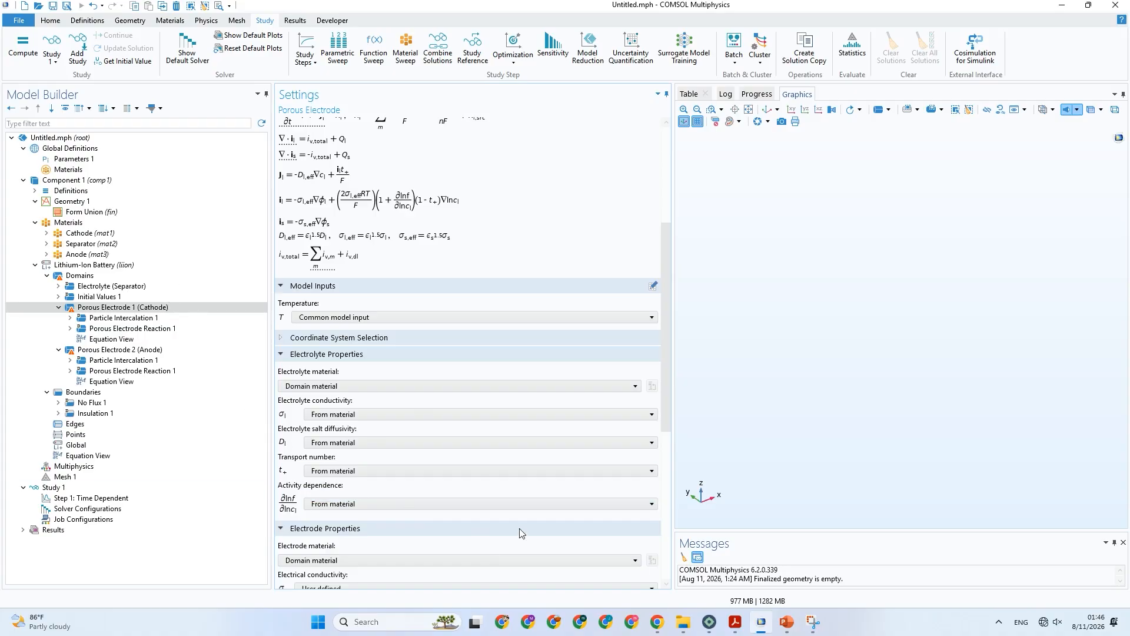
pyautogui.click(787, 622)
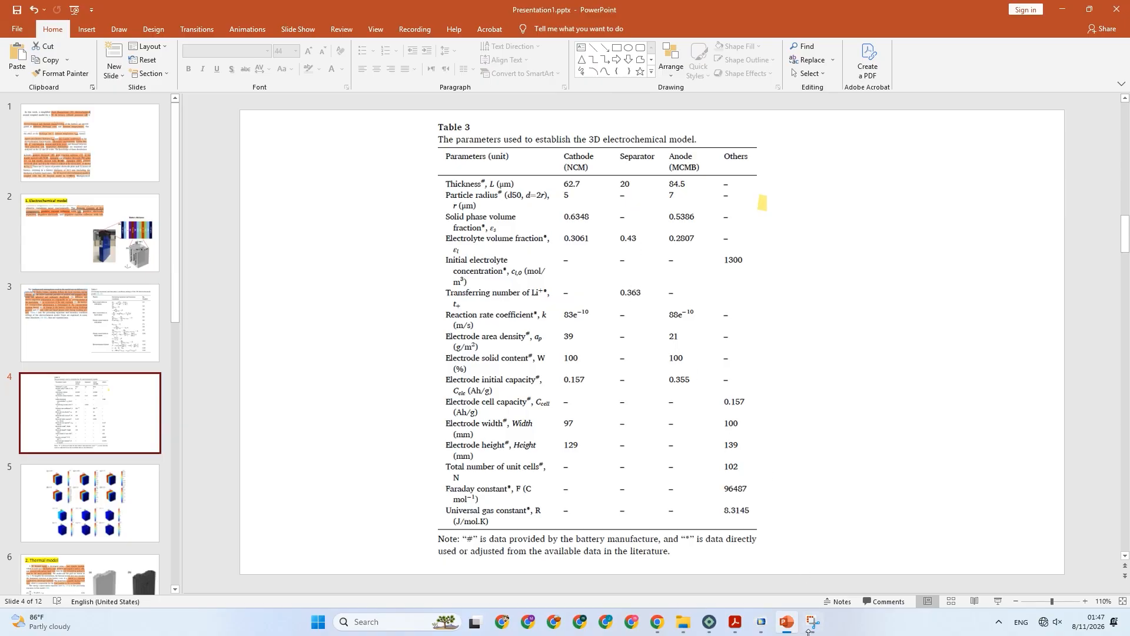
# Return to COMSOL and examine the Electrolyte (Separator) node's equations, electrolyte properties and porous matrix properties.
pyautogui.click(763, 629)
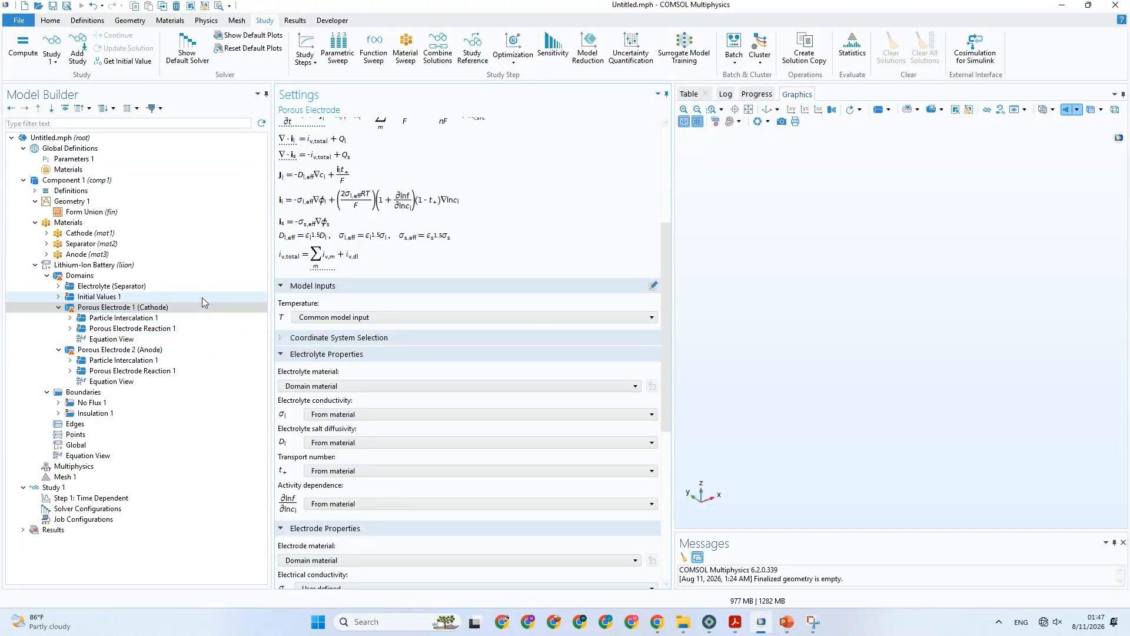
pyautogui.click(169, 287)
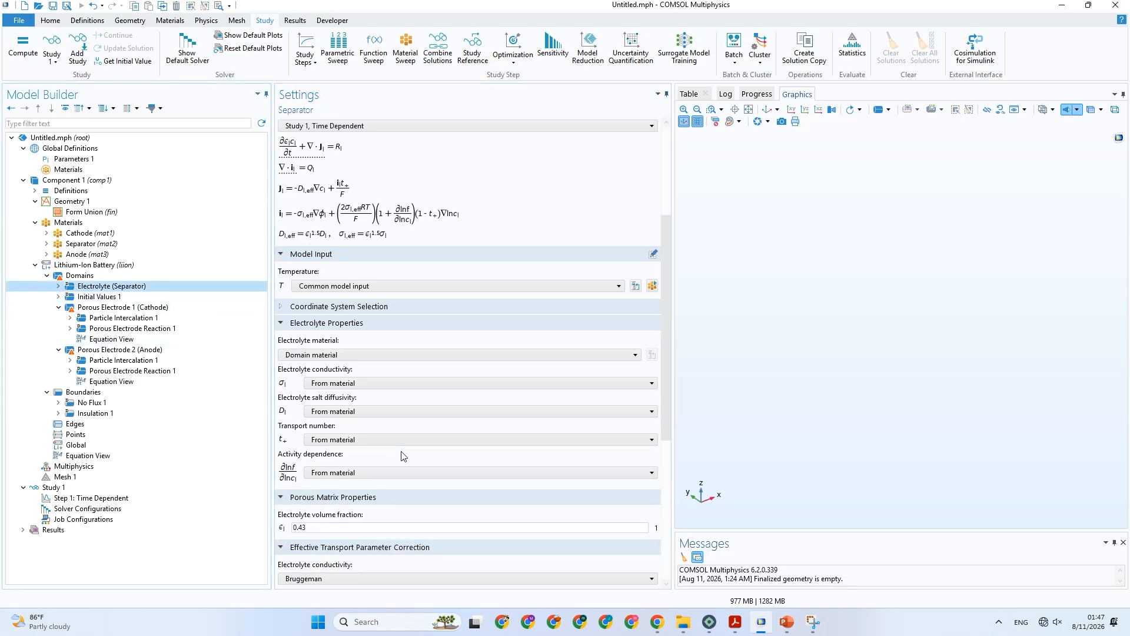
pyautogui.scroll(-2, 402, 456)
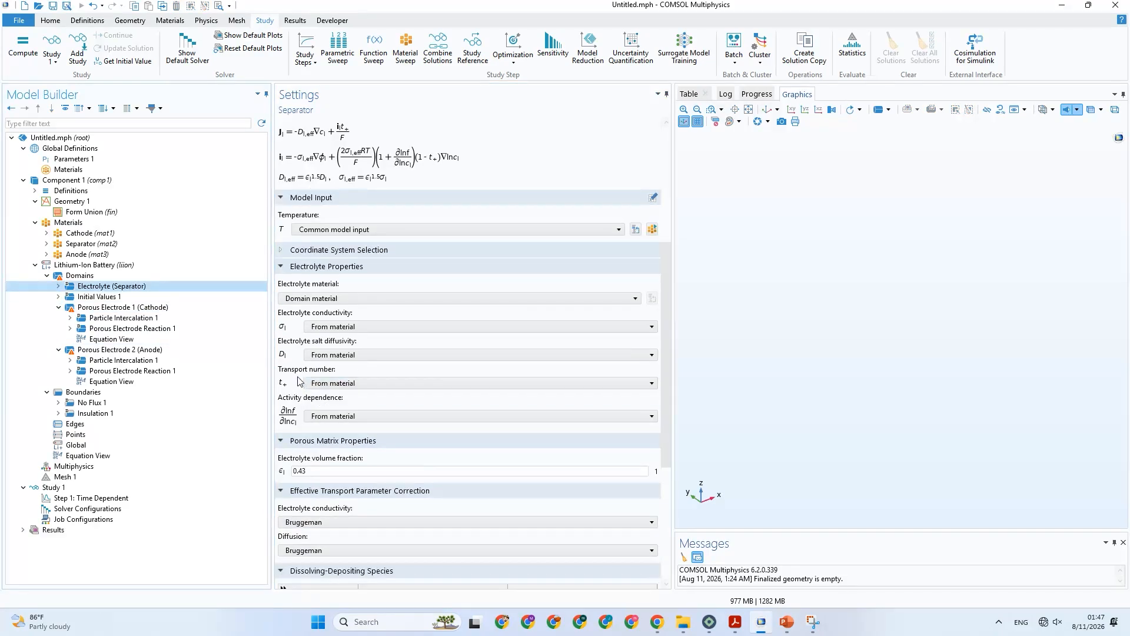
pyautogui.click(59, 286)
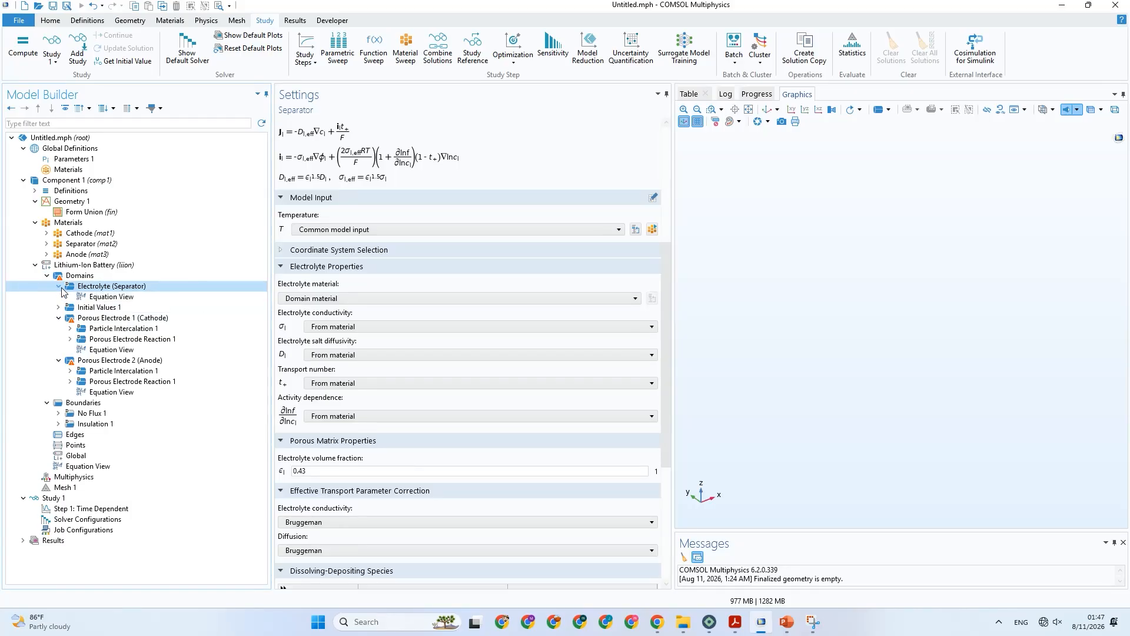
pyautogui.rightClick(136, 289)
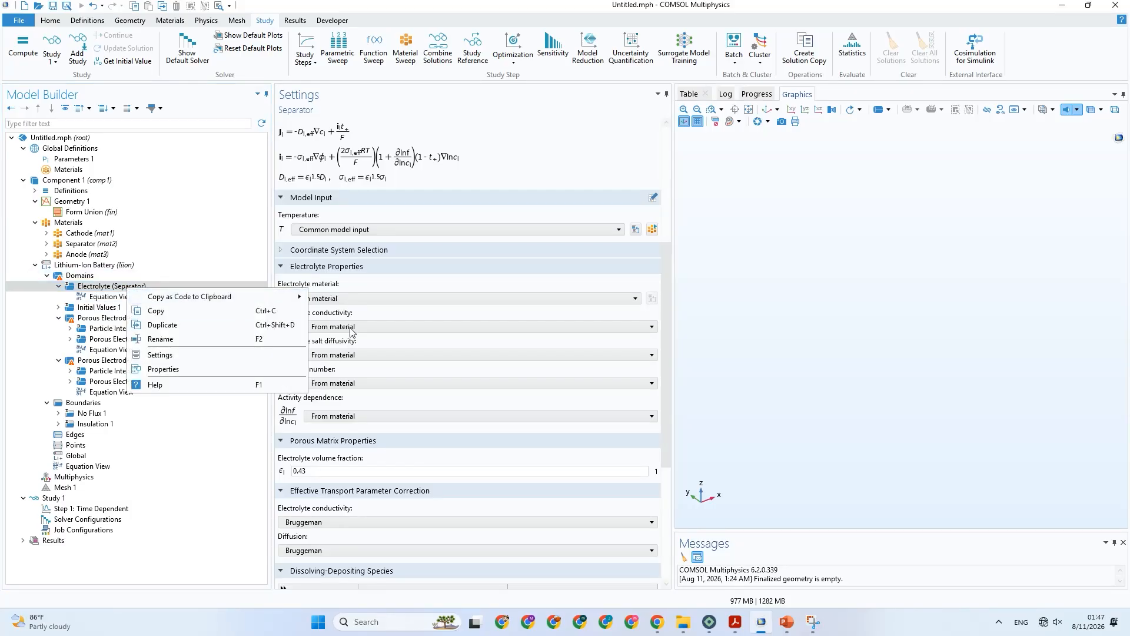
pyautogui.click(505, 448)
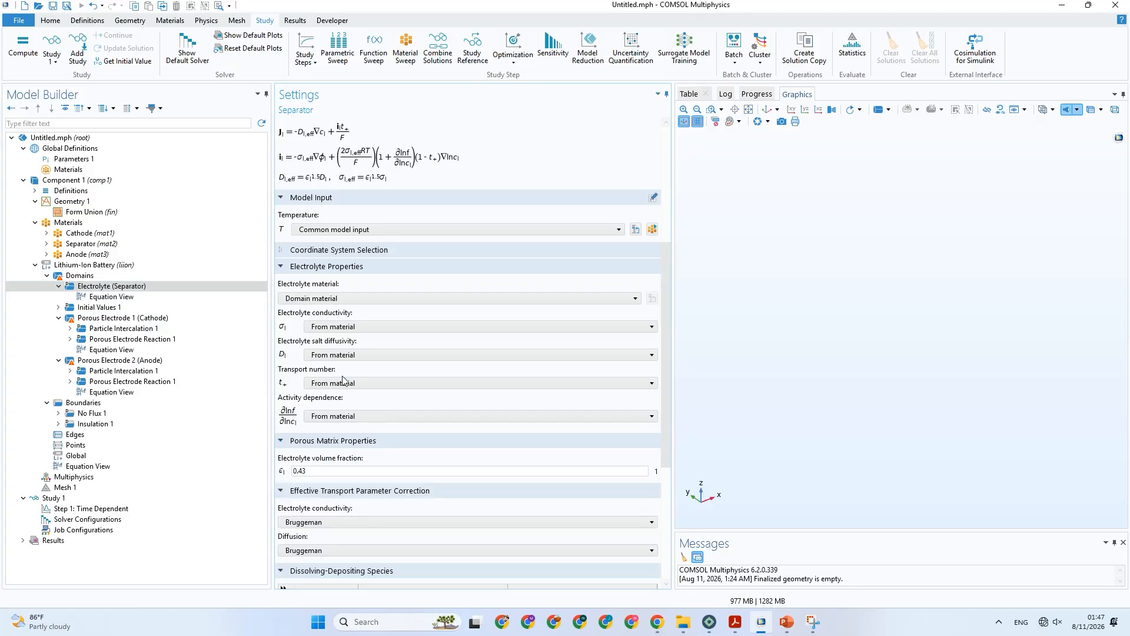
pyautogui.scroll(3, 343, 380)
pyautogui.scroll(4, 344, 380)
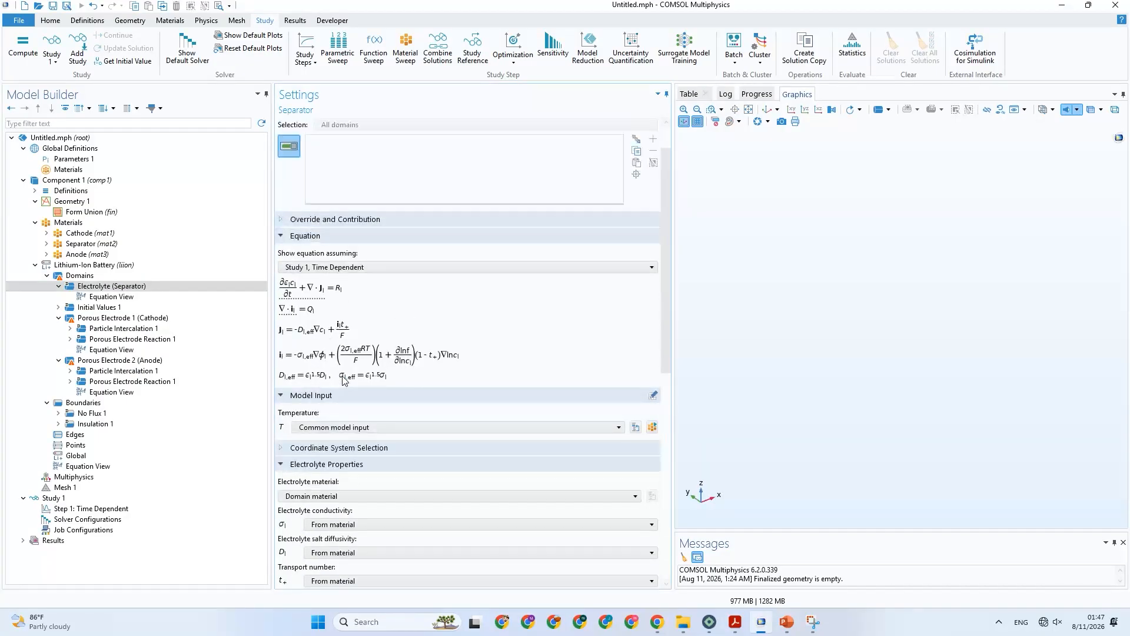
pyautogui.scroll(-4, 345, 380)
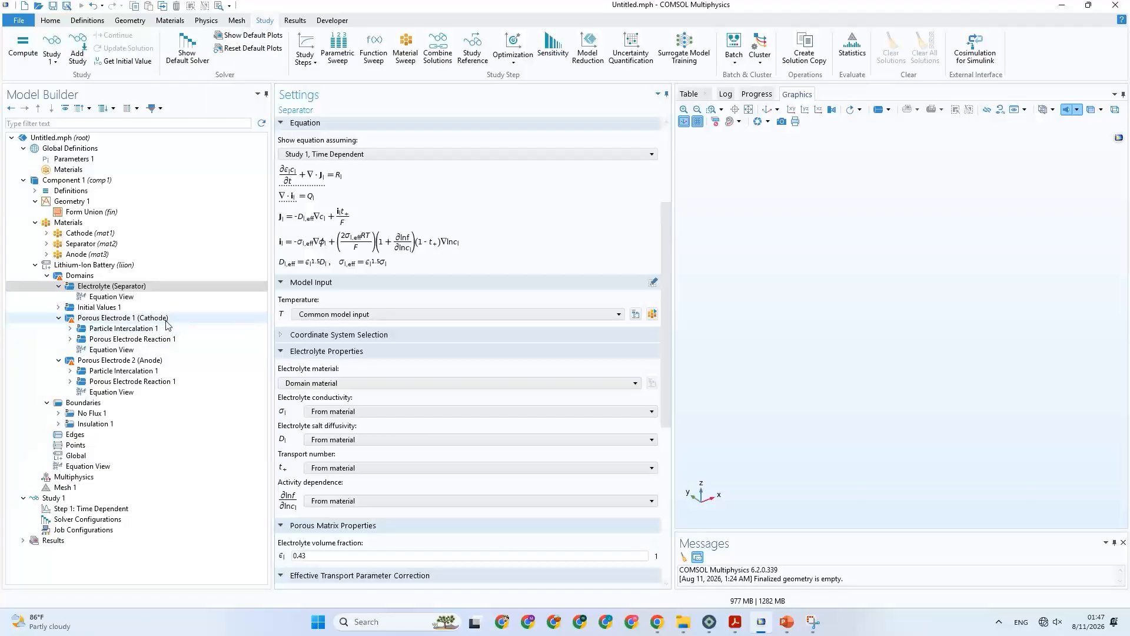
# Review the electrolyte and electrode properties of Porous Electrode 1 (Cathode) and compare them with Table 3 in PowerPoint.
pyautogui.click(115, 318)
pyautogui.scroll(-1, 389, 458)
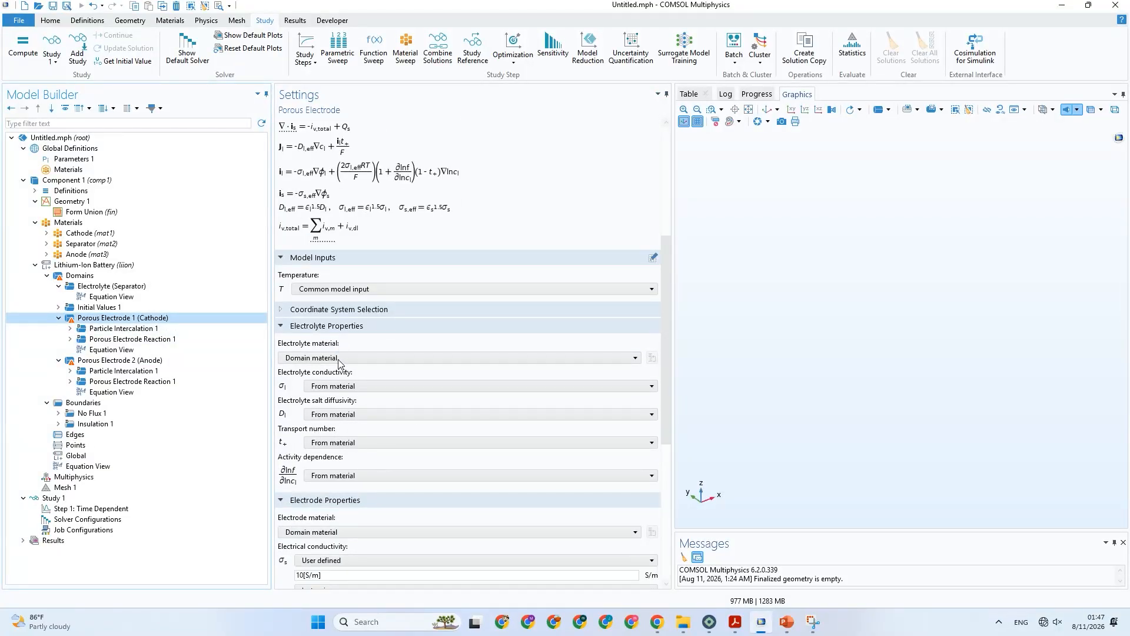
pyautogui.scroll(-3, 350, 423)
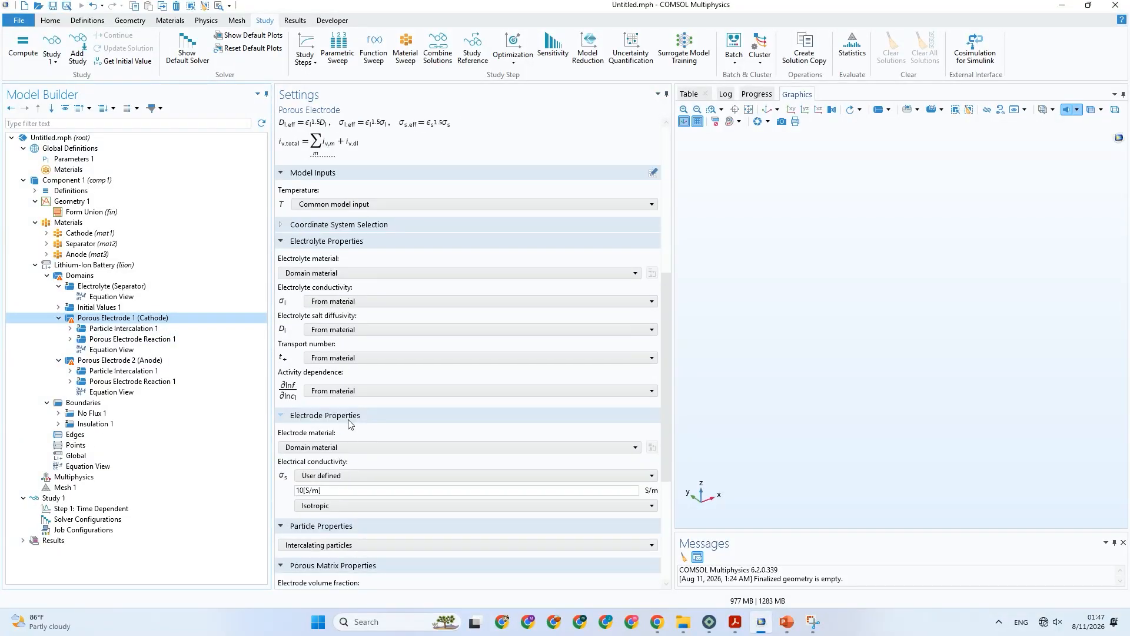
pyautogui.click(787, 622)
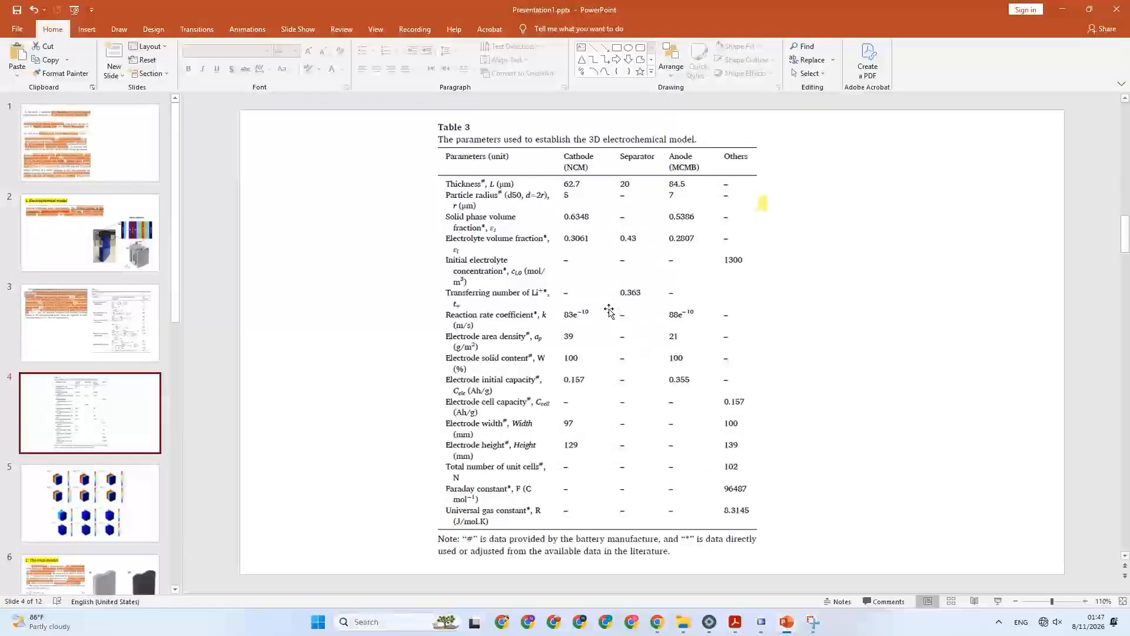
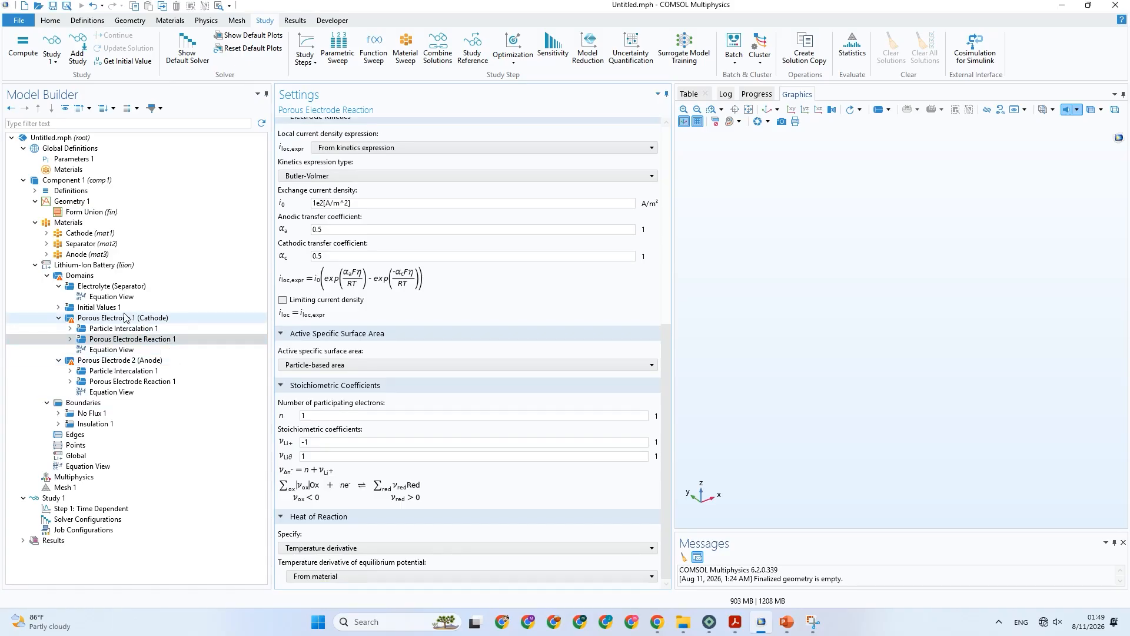
# Examine the electrolyte salt concentration in Initial Values 1 and compare it with Table 3 in PowerPoint, then return to COMSOL.
pyautogui.click(109, 308)
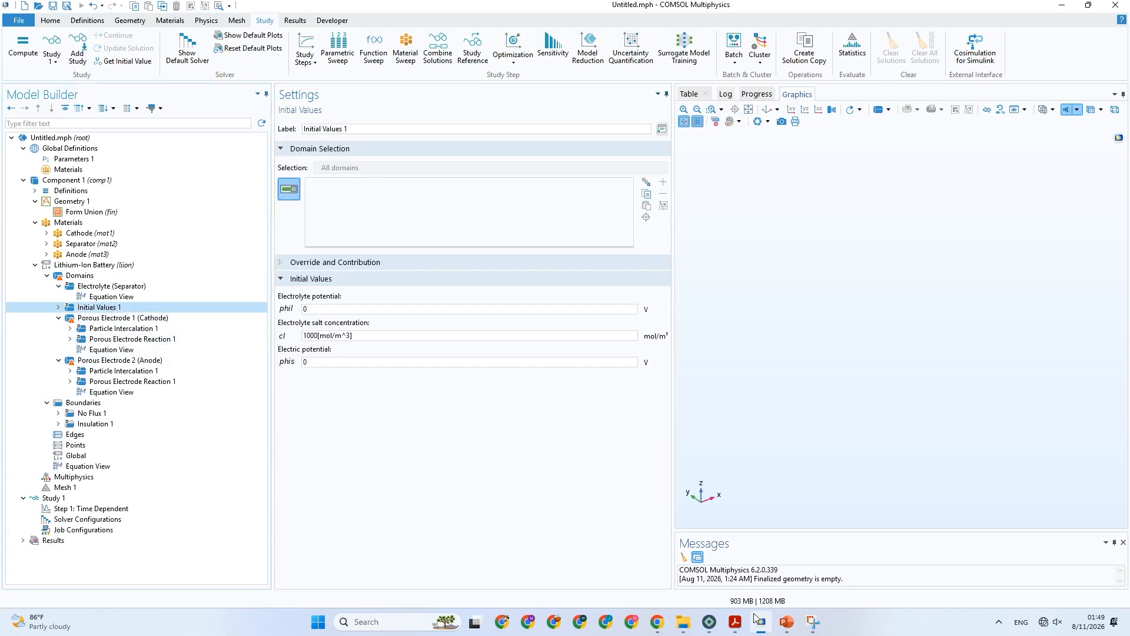
pyautogui.click(787, 622)
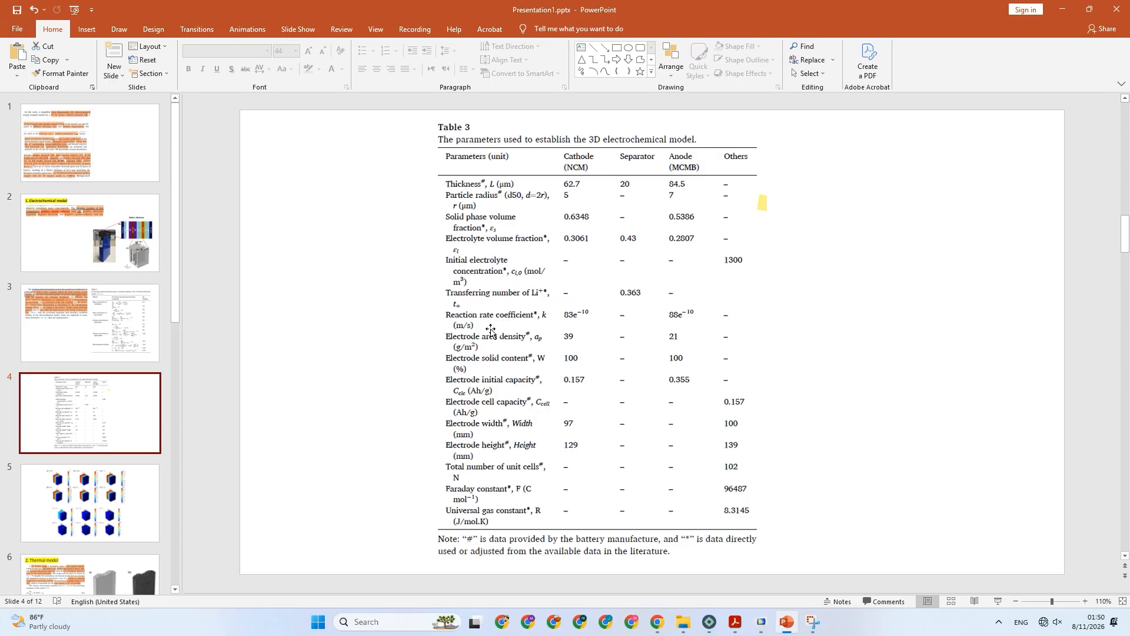
pyautogui.click(762, 623)
# Review the cathode's Particle Intercalation 1 species, transport and discretization settings, comparing them with Table 3 in PowerPoint before returning to COMSOL.
pyautogui.click(144, 328)
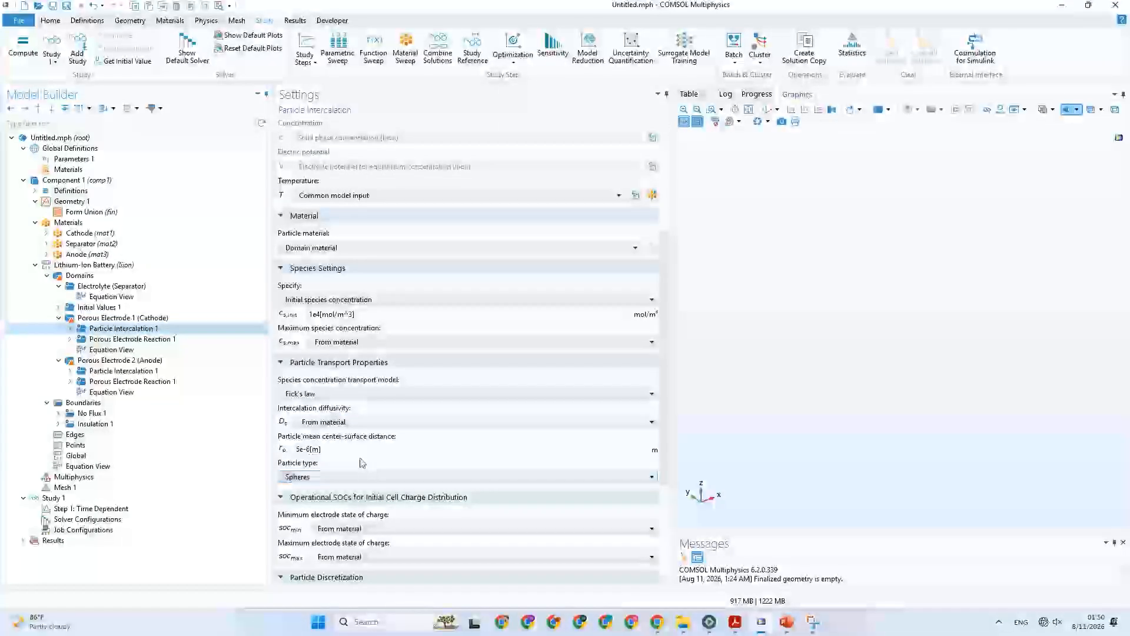
pyautogui.scroll(-4, 374, 471)
pyautogui.scroll(-2, 362, 463)
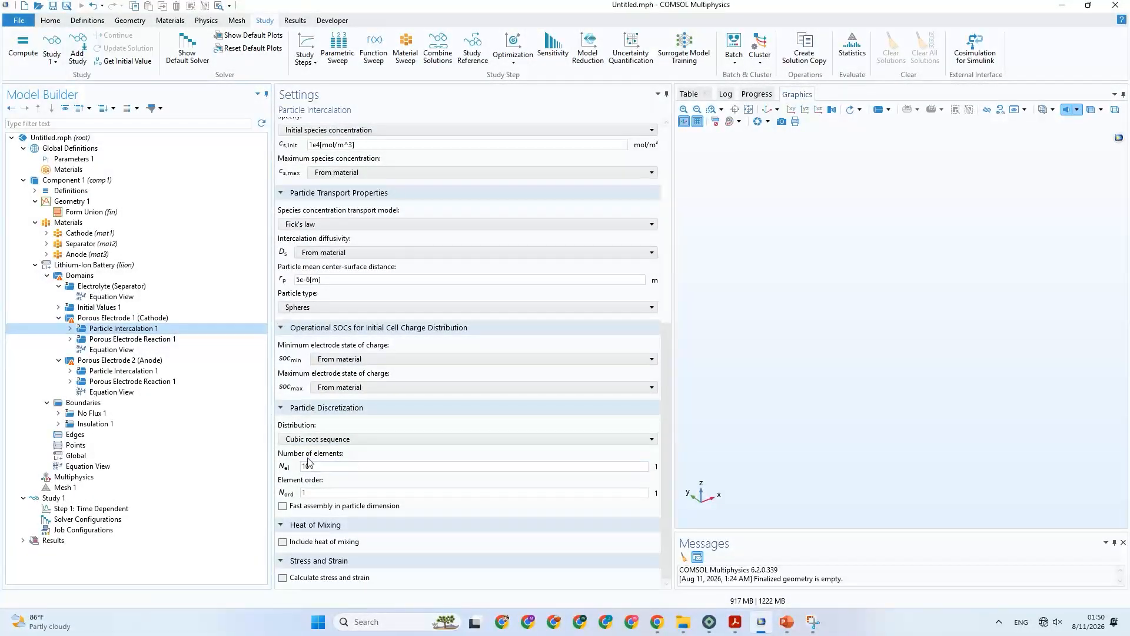
pyautogui.click(339, 468)
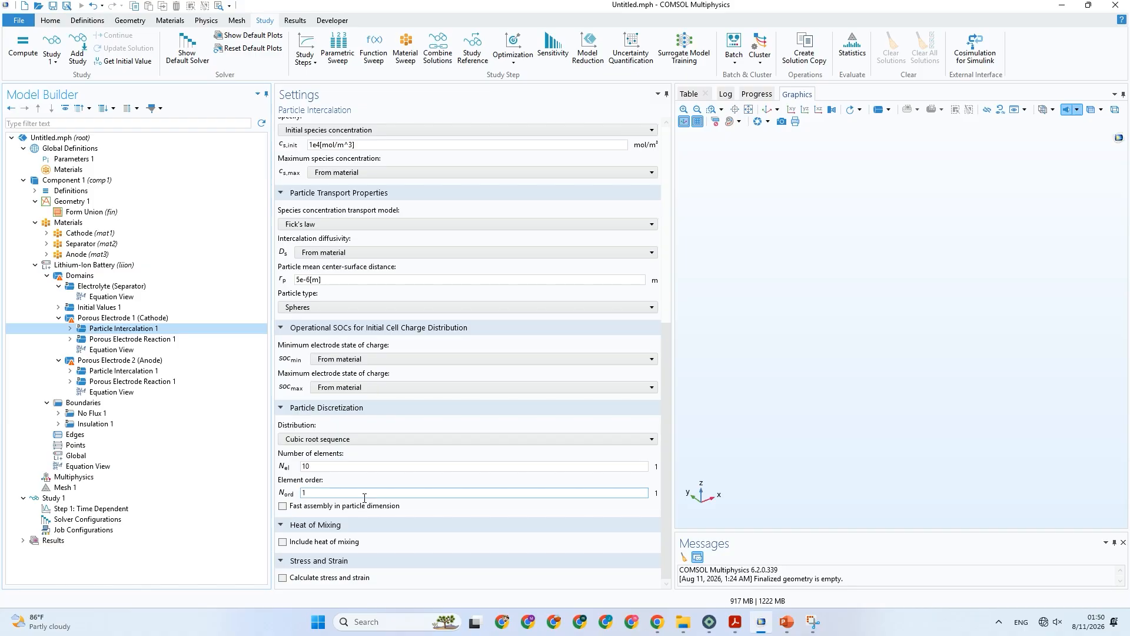
pyautogui.scroll(8, 346, 434)
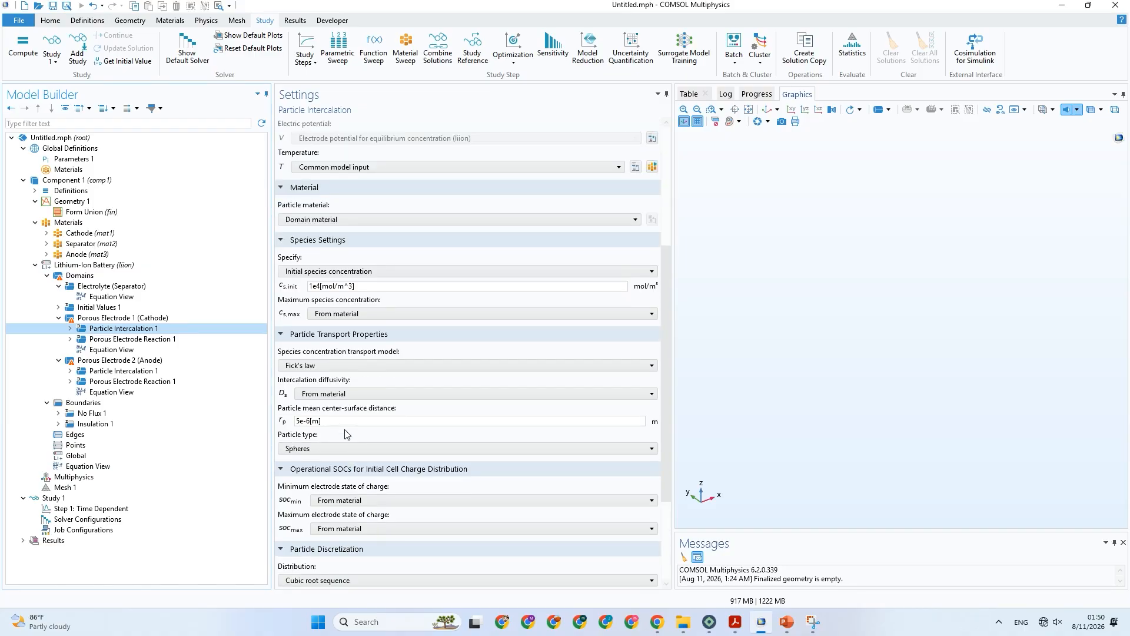
pyautogui.scroll(4, 346, 434)
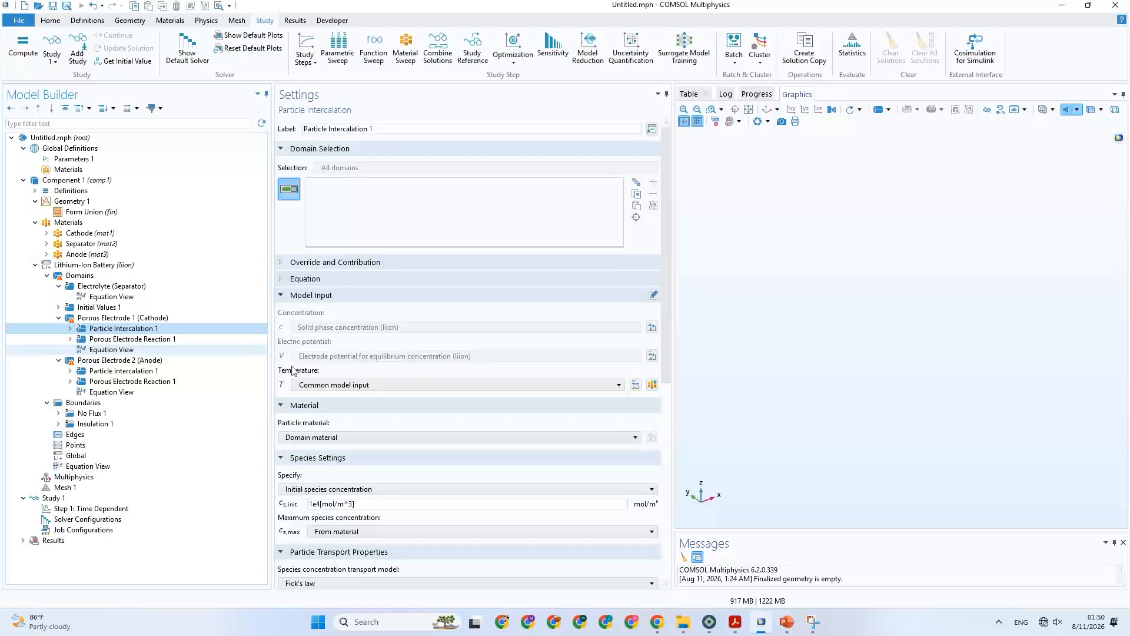
pyautogui.scroll(-3, 451, 439)
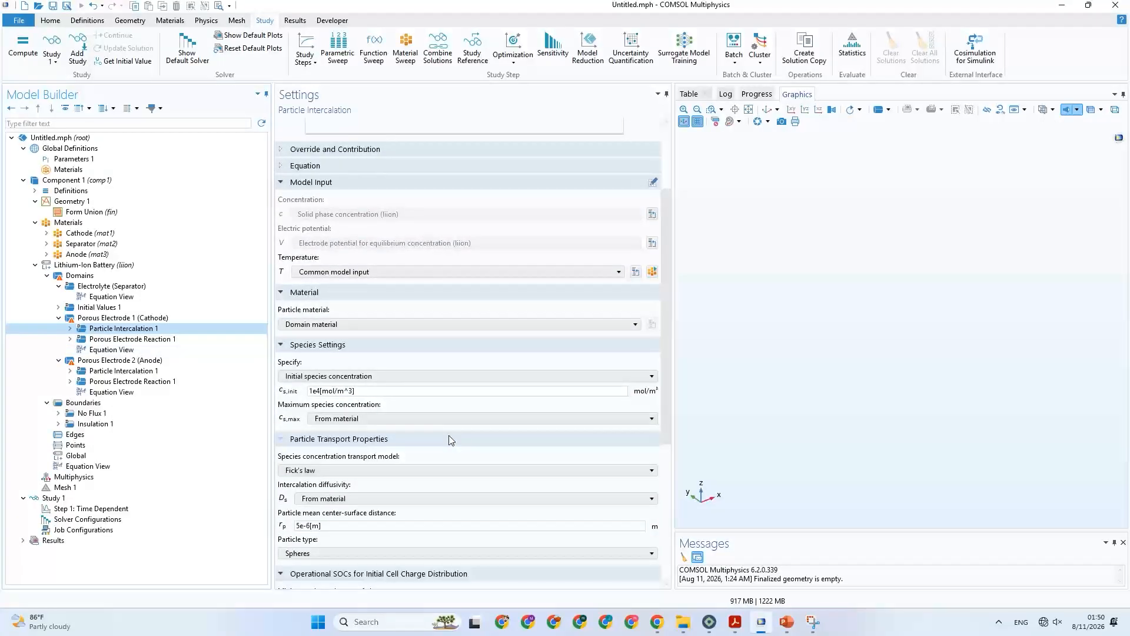
pyautogui.scroll(-7, 450, 439)
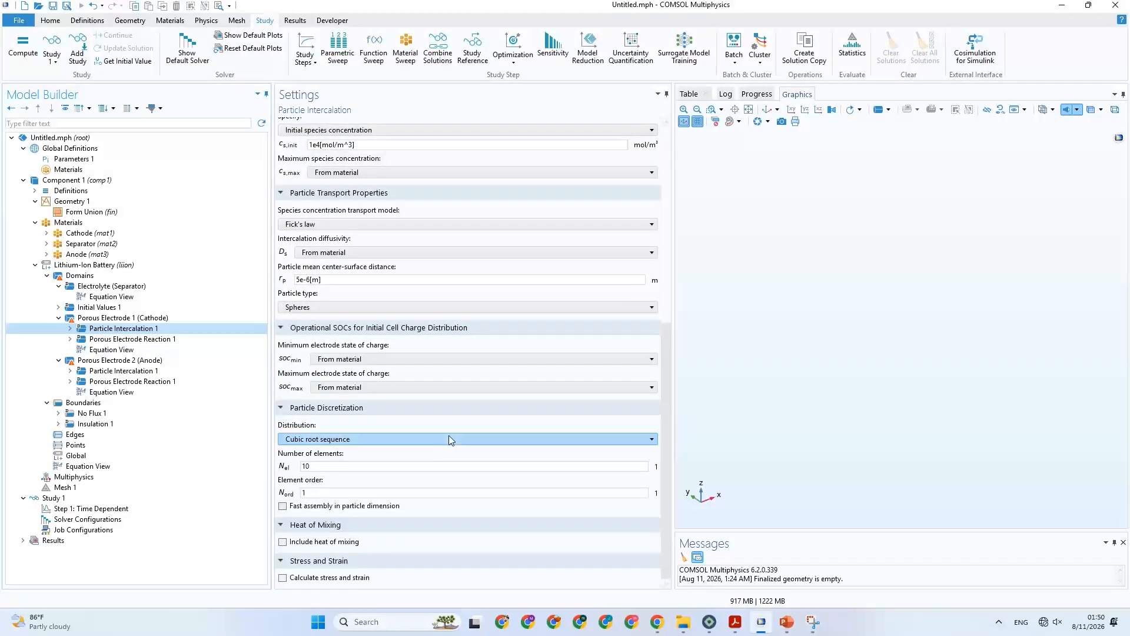
pyautogui.click(788, 622)
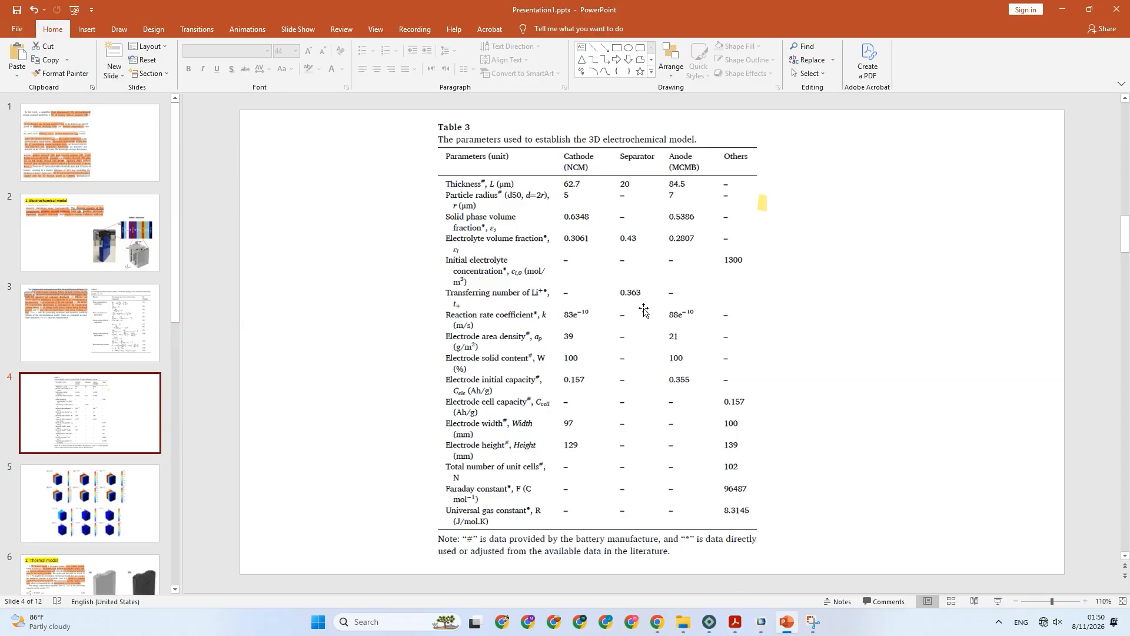
pyautogui.moveTo(762, 624)
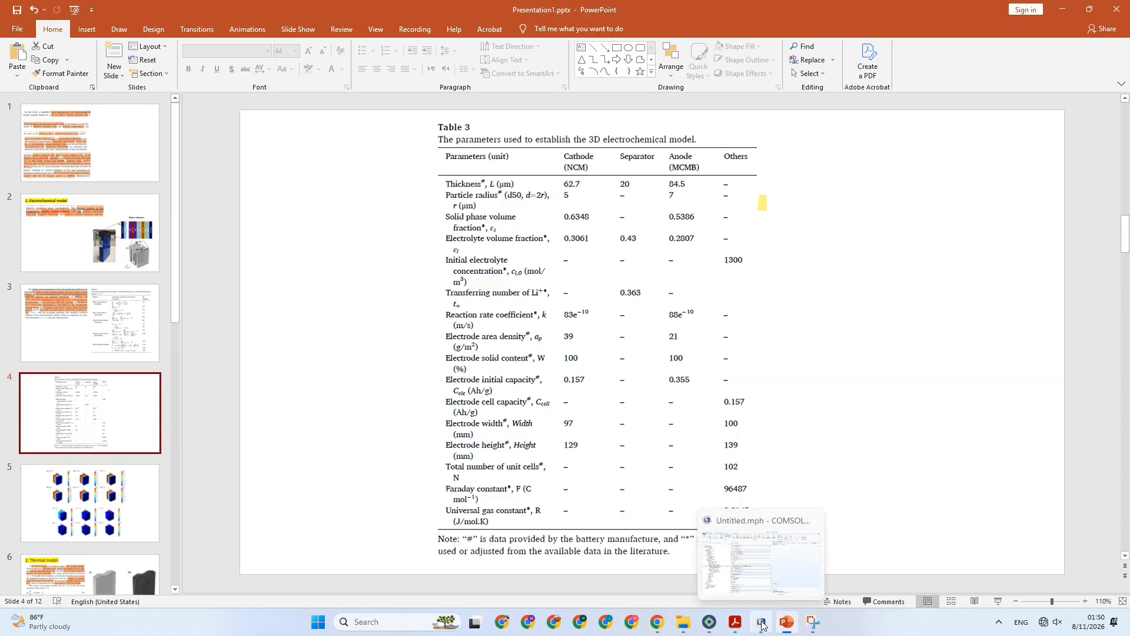
pyautogui.click(762, 624)
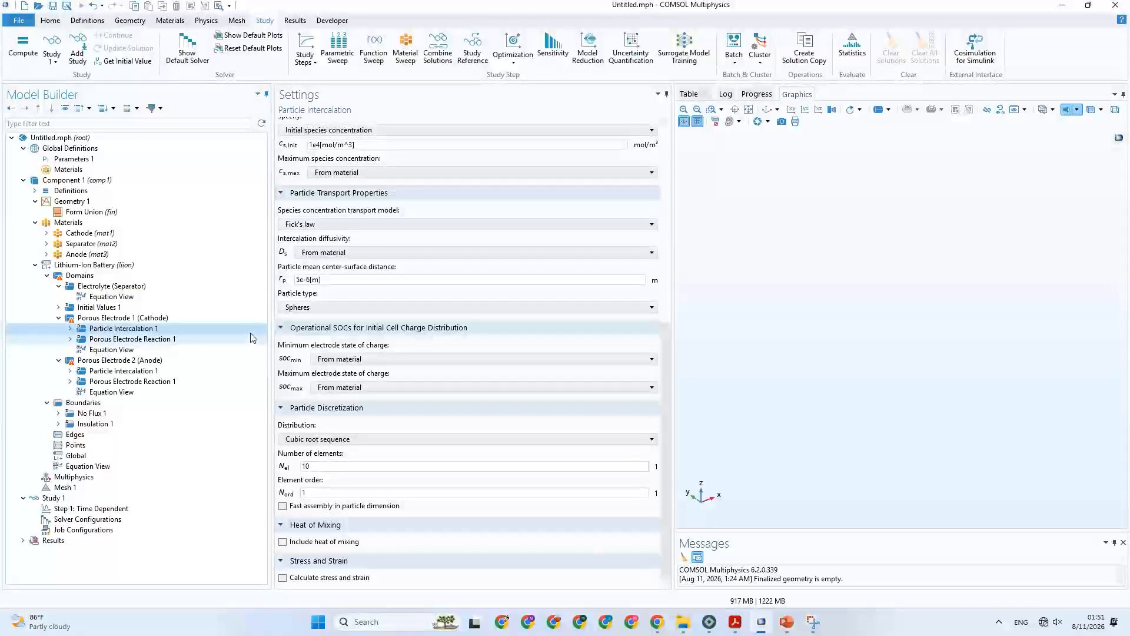
# Save the model as Untitled.mph on the Desktop.
pyautogui.hotkey('ctrl', 's')
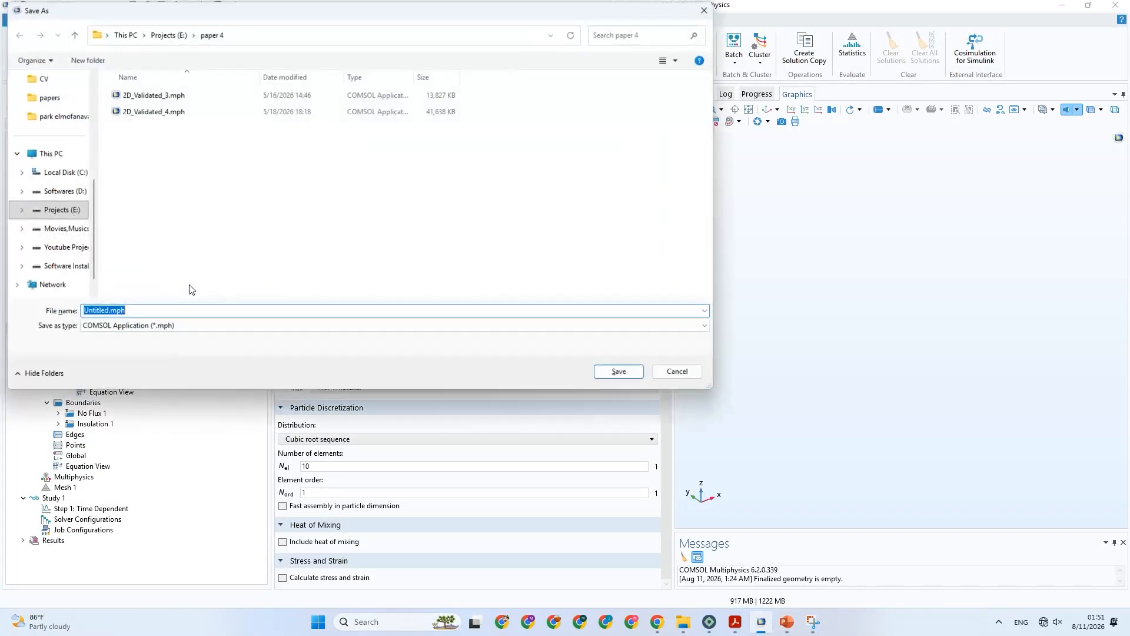
pyautogui.click(30, 156)
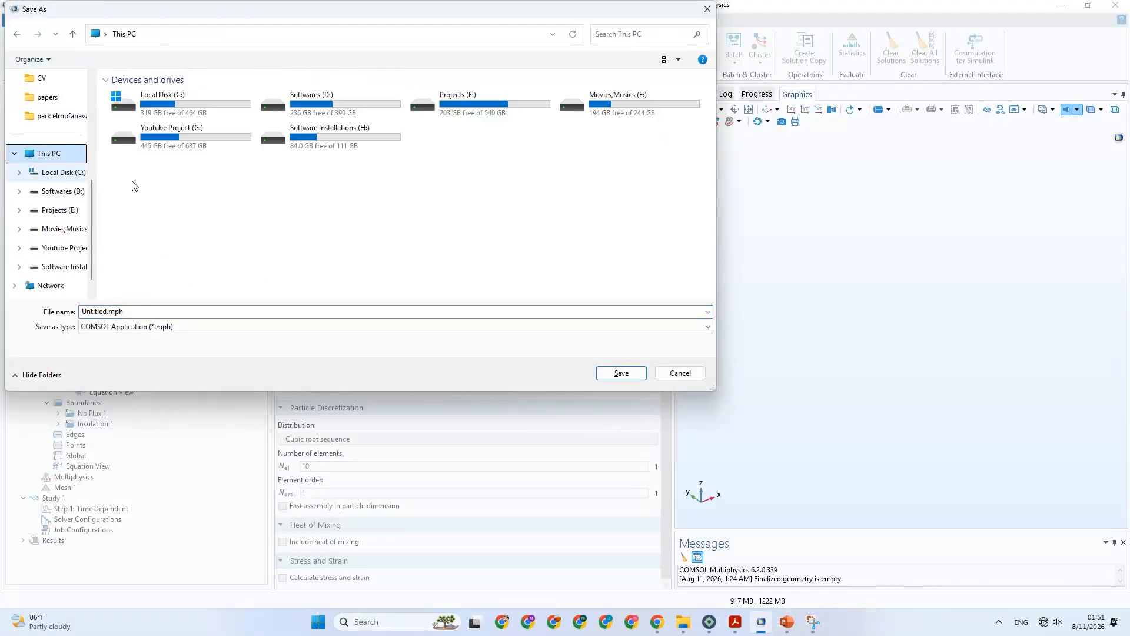
pyautogui.scroll(5, 39, 160)
pyautogui.click(35, 156)
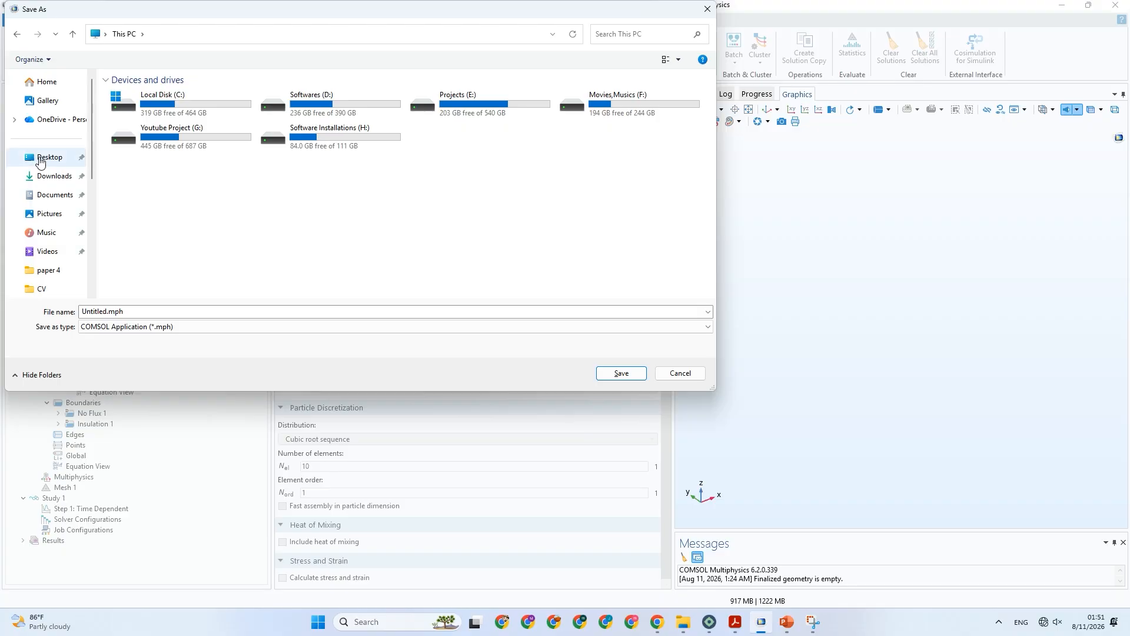
pyautogui.click(623, 374)
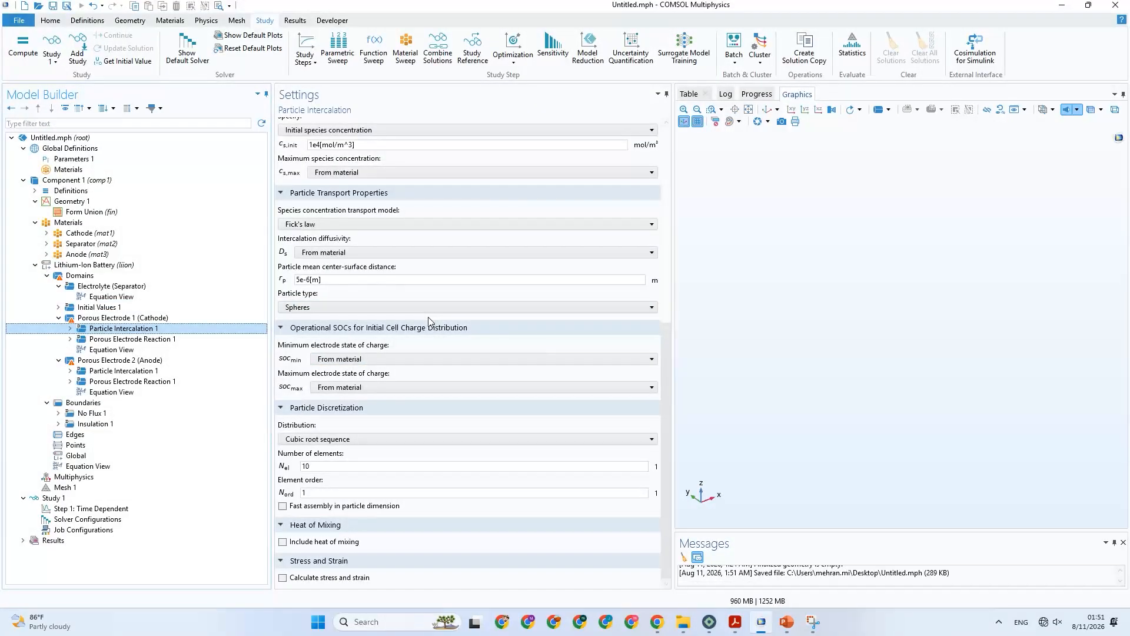
# Expand Porous Electrode 1 (Cathode)'s Dissolving-Depositing Species, Adsorbing-Desorbing Species, Film Resistance and Equilibrium Potential Handling sections to examine their settings.
pyautogui.scroll(2, 416, 401)
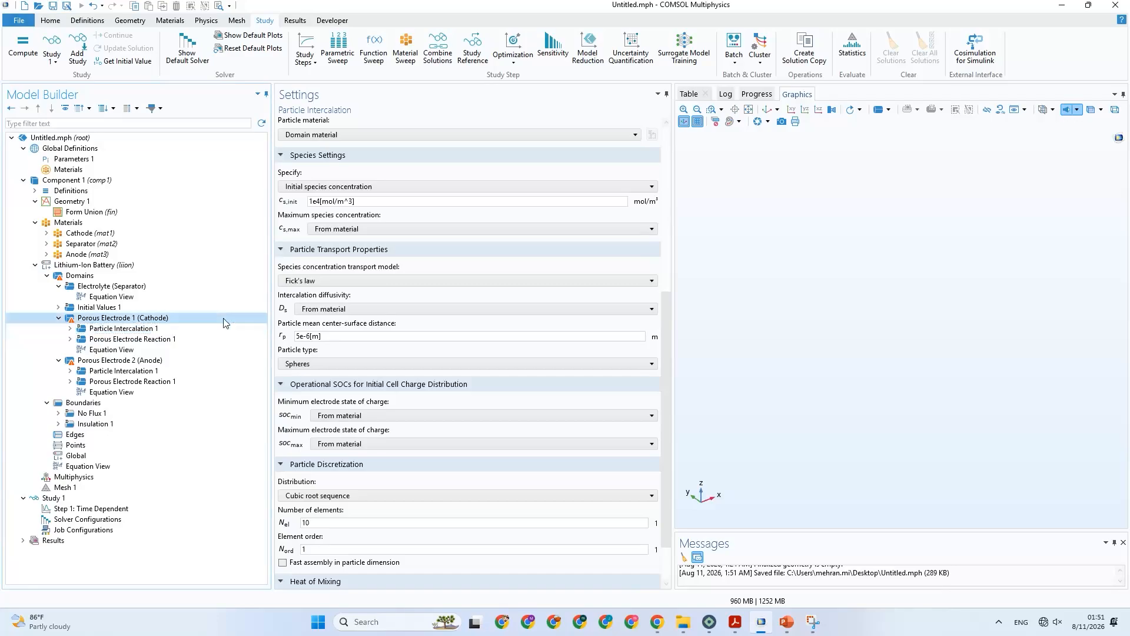
pyautogui.click(224, 319)
pyautogui.scroll(-4, 496, 419)
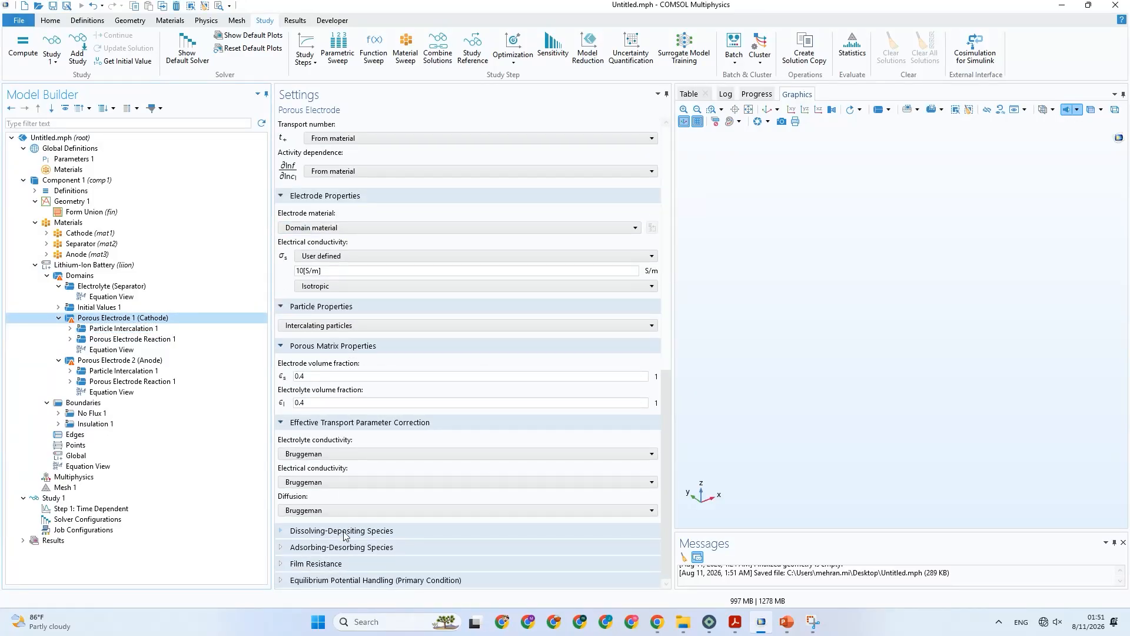
pyautogui.click(345, 531)
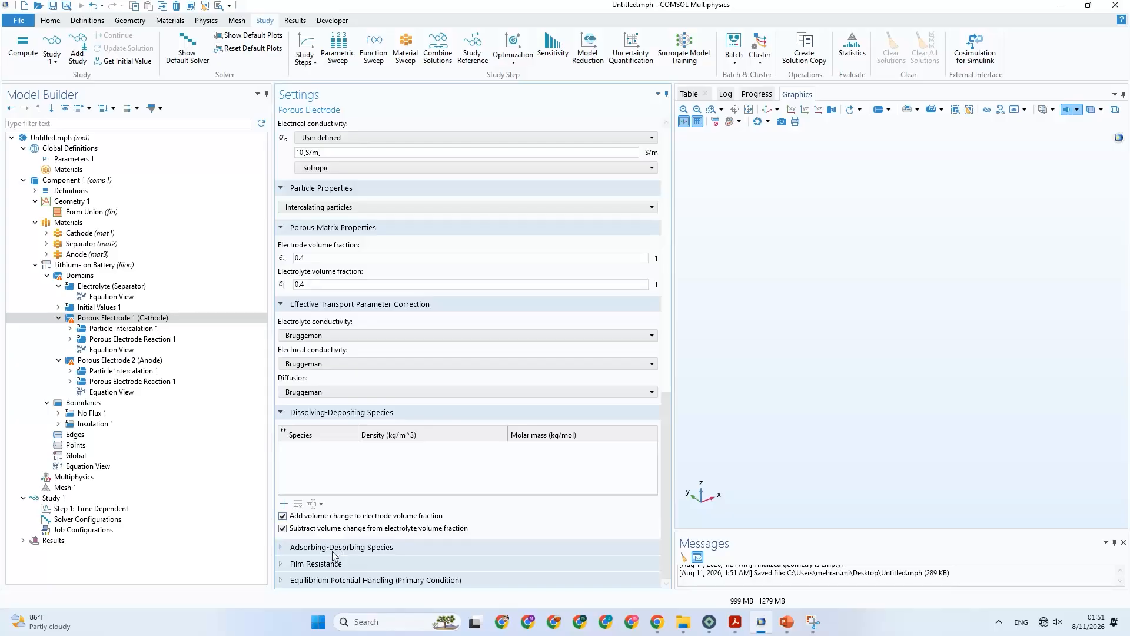
pyautogui.click(333, 549)
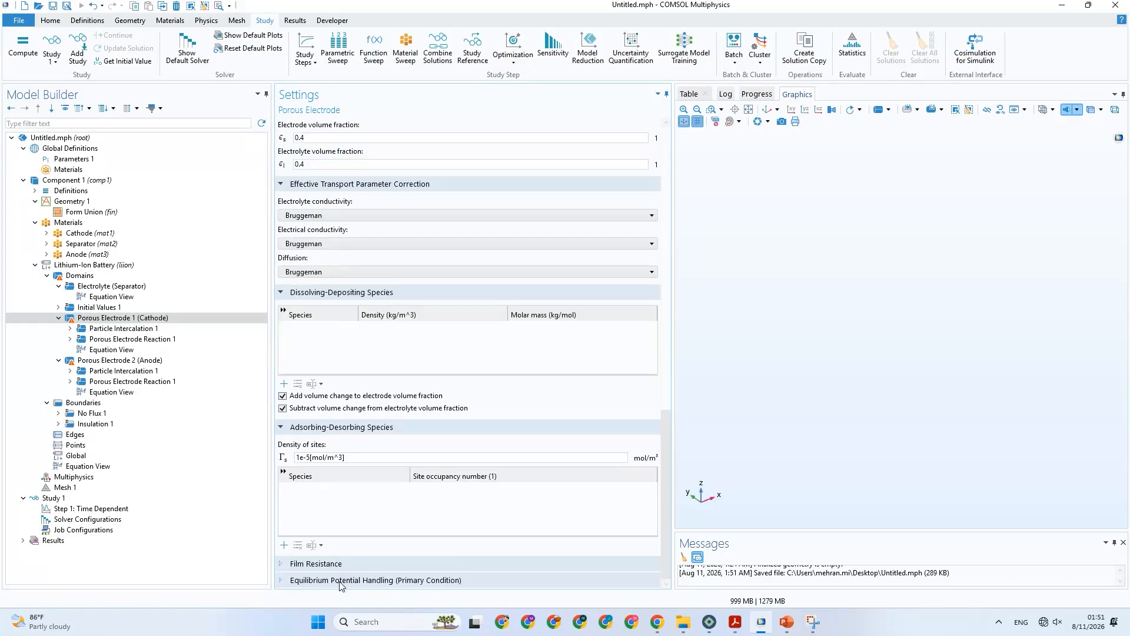
pyautogui.click(326, 565)
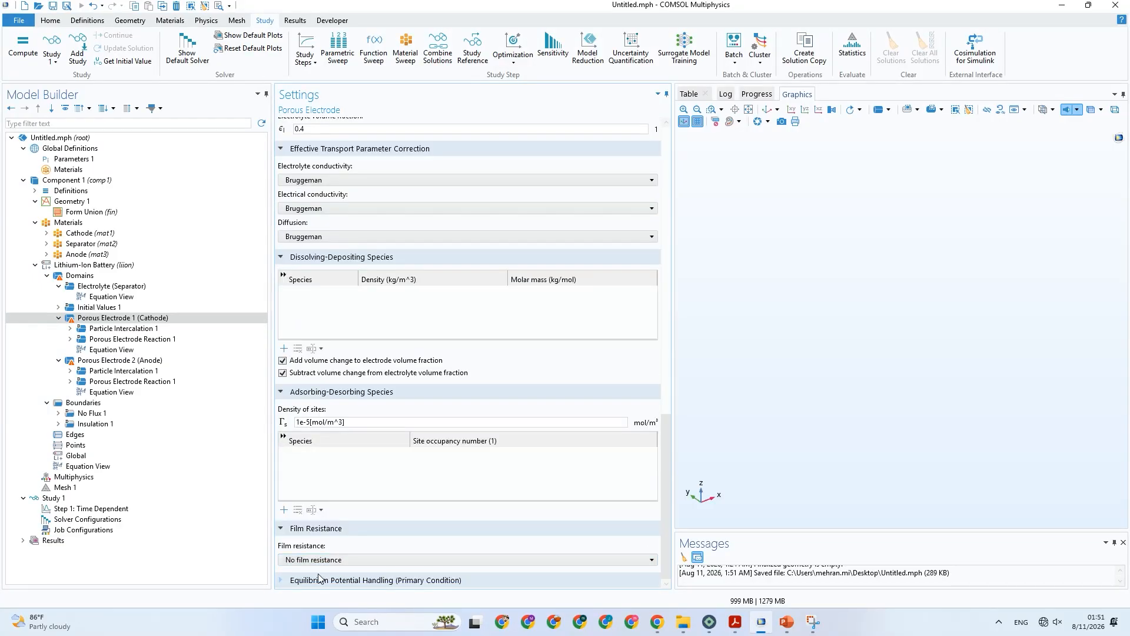
pyautogui.click(320, 580)
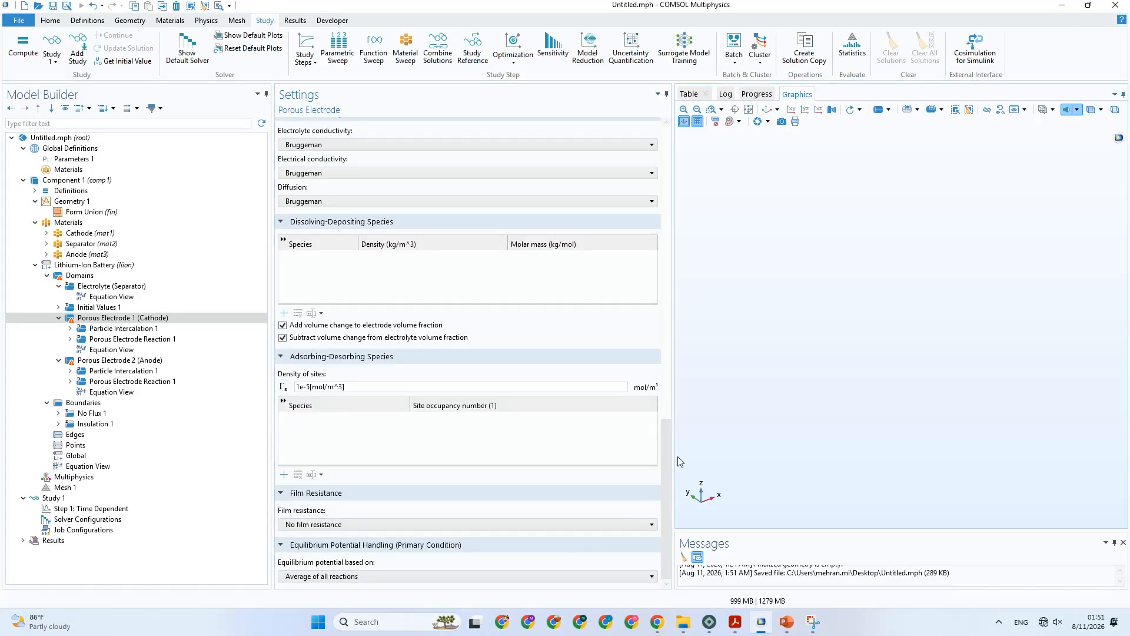
# Widen the settings area and check the cathode's particle property options, keeping Intercalating particles.
pyautogui.moveTo(673, 452); pyautogui.dragTo(696, 361)
pyautogui.click(365, 290)
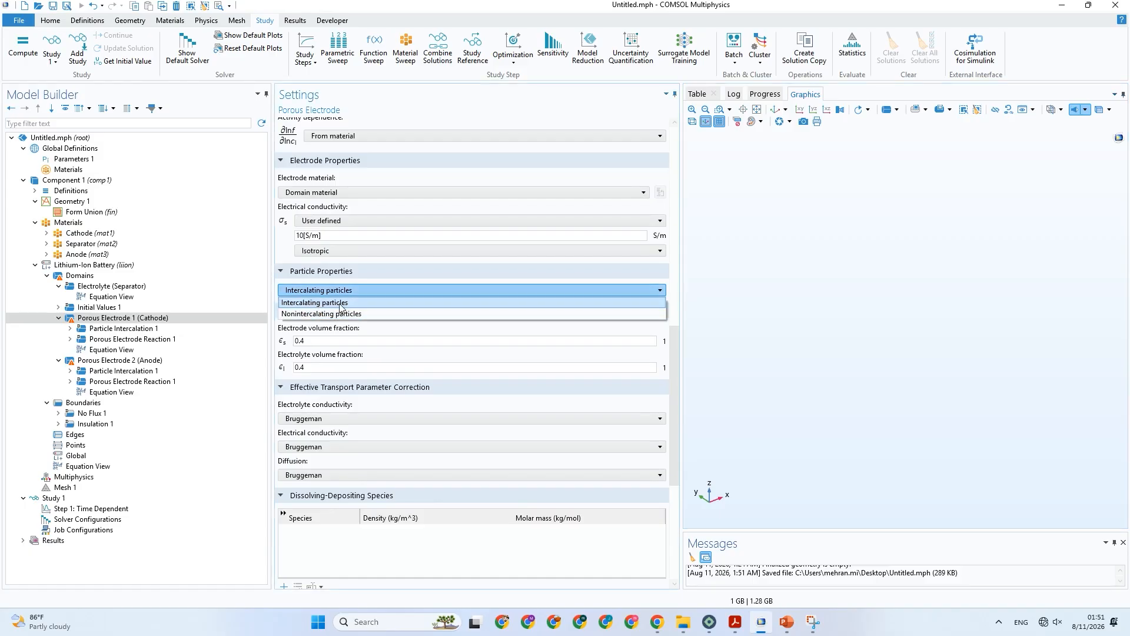
pyautogui.click(341, 303)
# Examine the cathode's coordinate system and electrolyte properties, trying User defined for the activity dependence and restoring From material.
pyautogui.moveTo(666, 378); pyautogui.dragTo(682, 302)
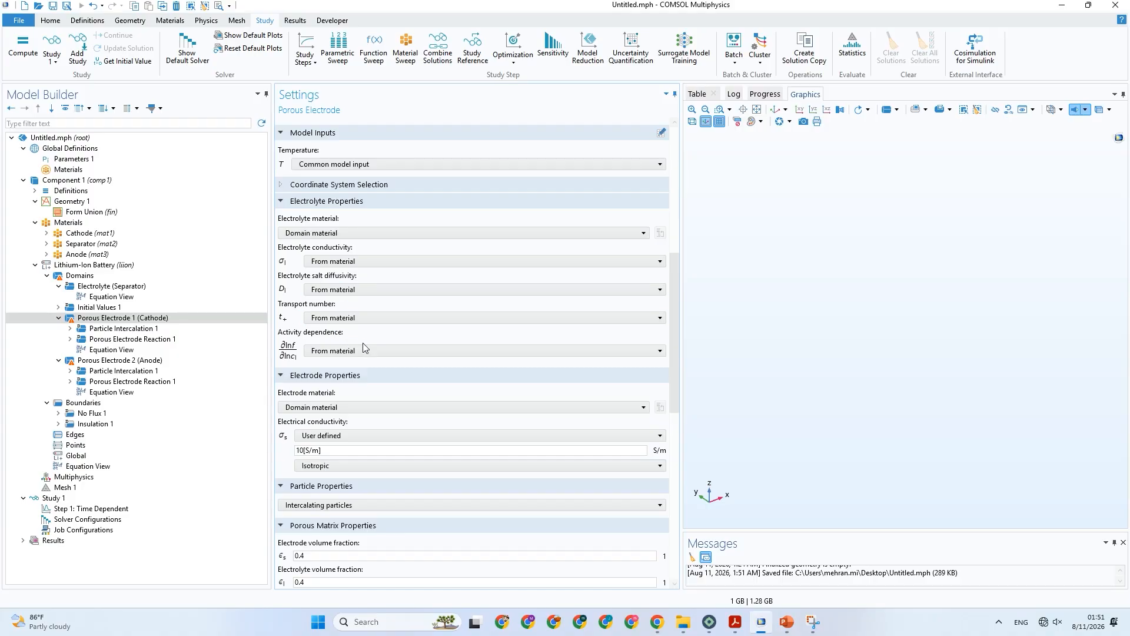
pyautogui.scroll(2, 365, 347)
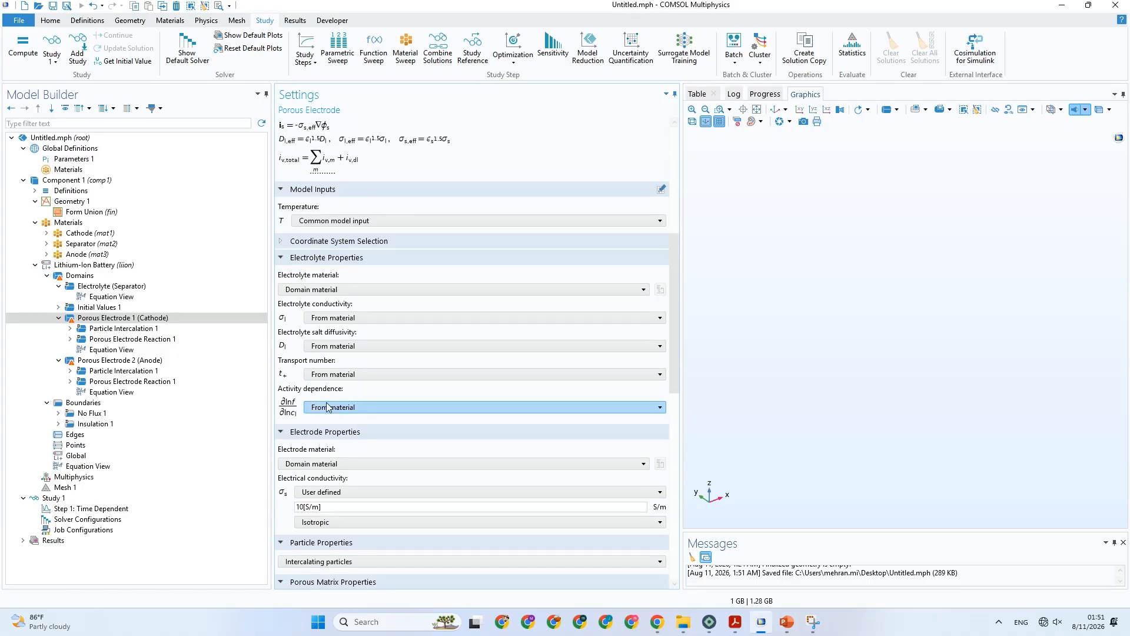
pyautogui.click(327, 242)
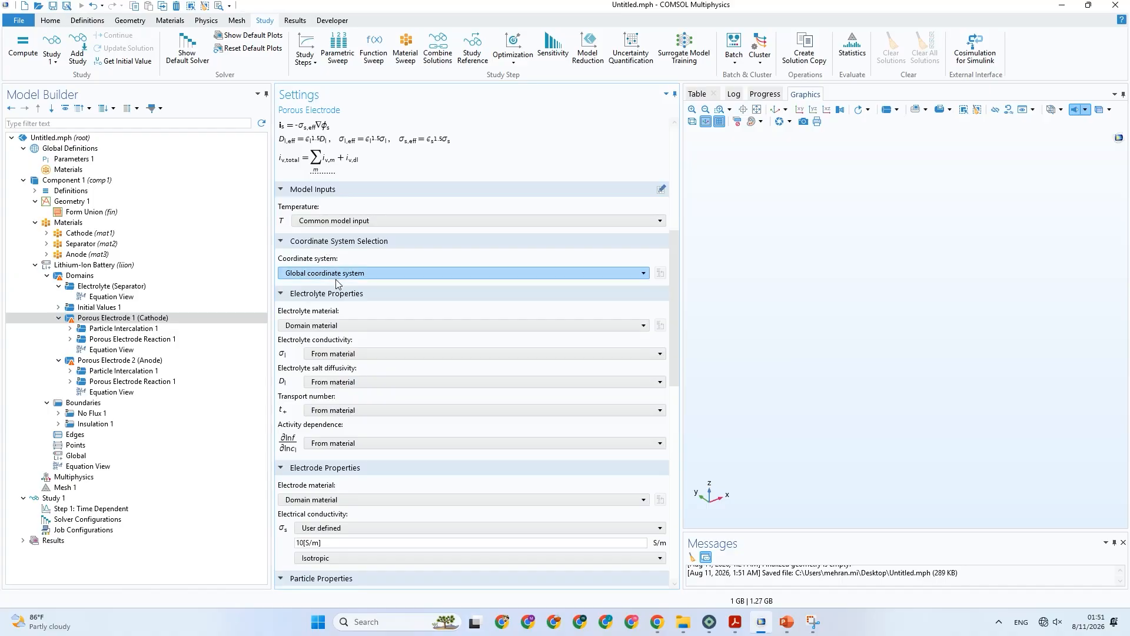
pyautogui.scroll(-2, 372, 397)
pyautogui.click(348, 390)
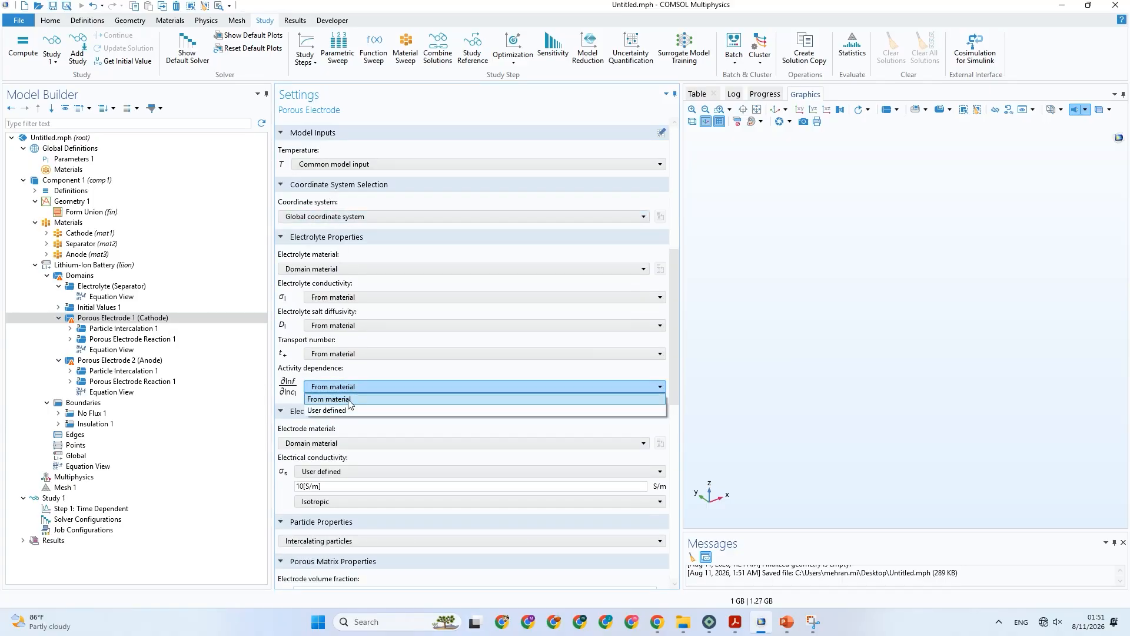
pyautogui.click(348, 407)
pyautogui.click(350, 387)
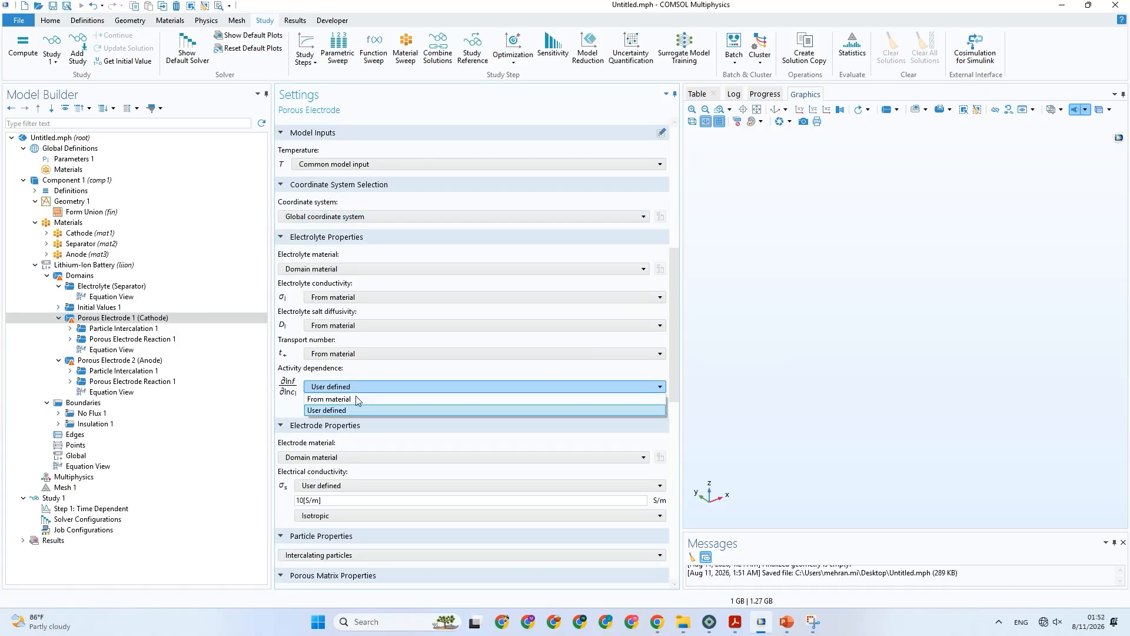
pyautogui.click(356, 398)
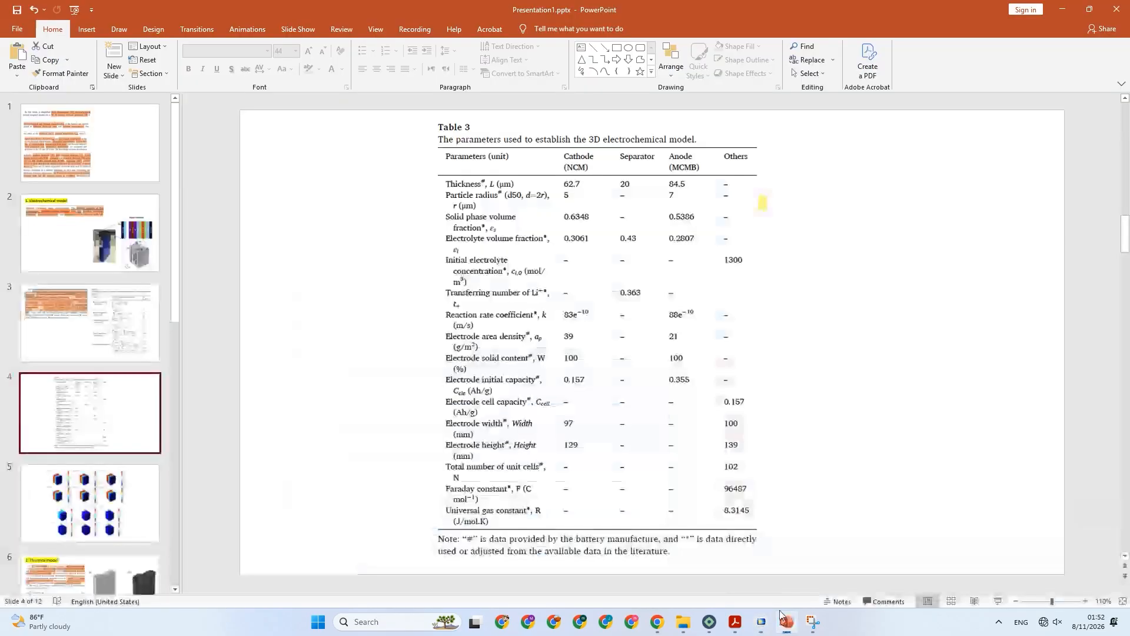
# Consult Table 3 in PowerPoint, then return to COMSOL and recheck the cathode's activity dependence options, leaving From material selected.
pyautogui.click(788, 622)
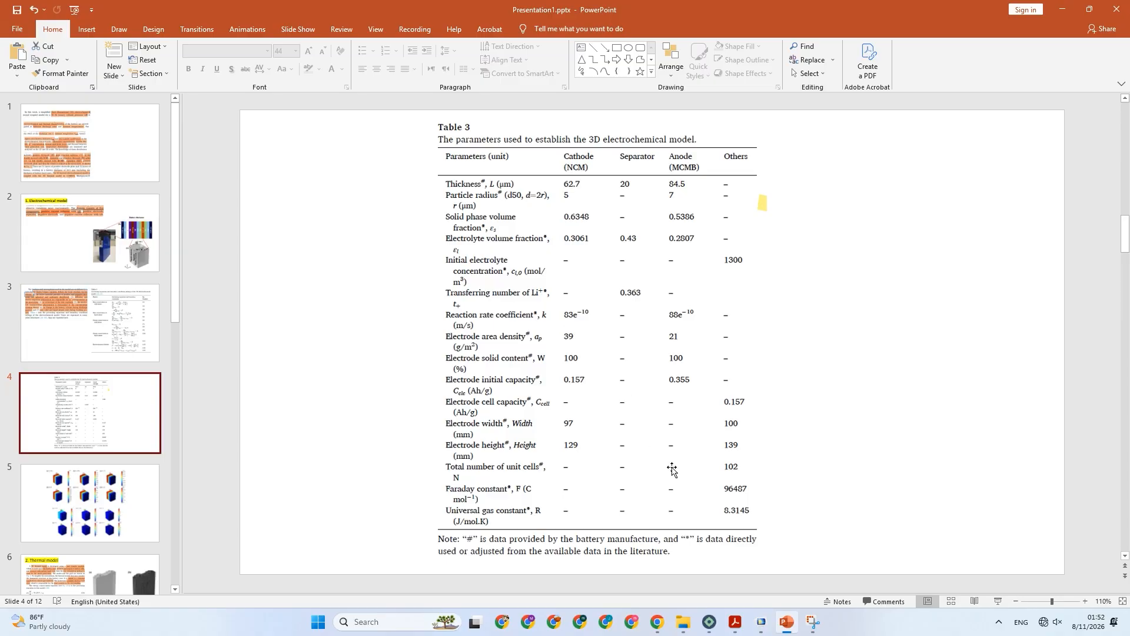
pyautogui.click(813, 622)
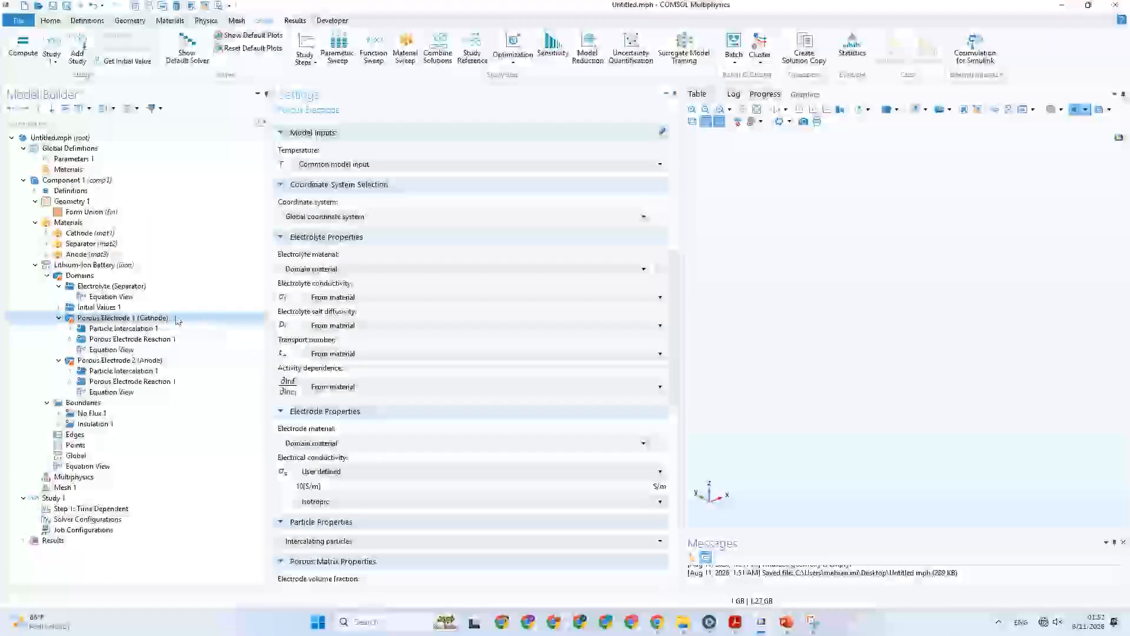
pyautogui.scroll(-2, 358, 355)
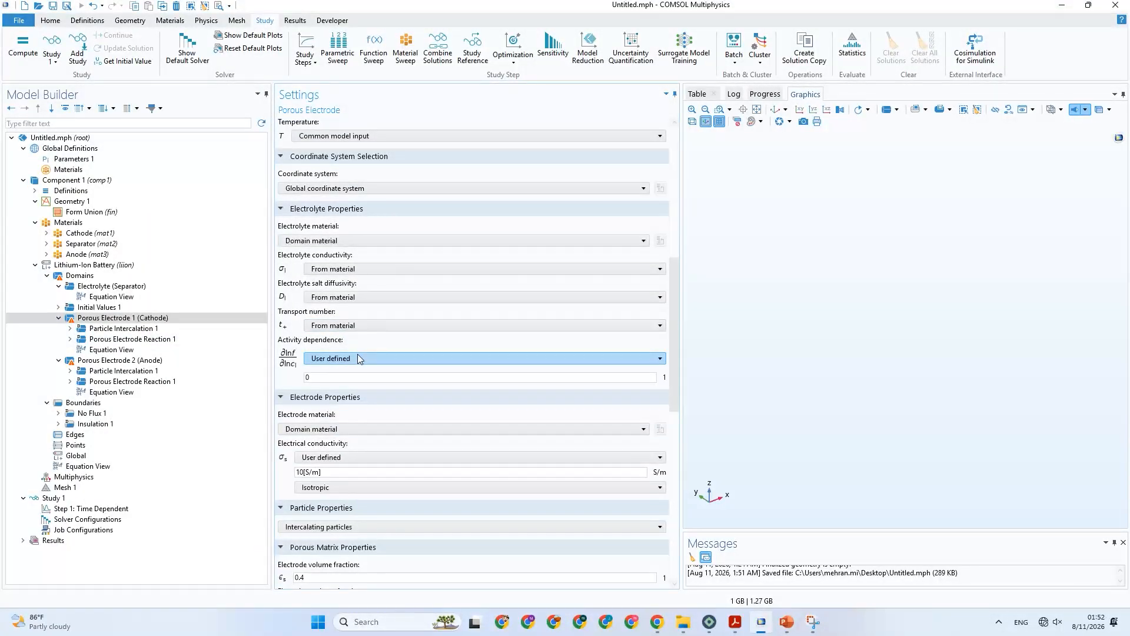
pyautogui.click(348, 358)
pyautogui.click(341, 372)
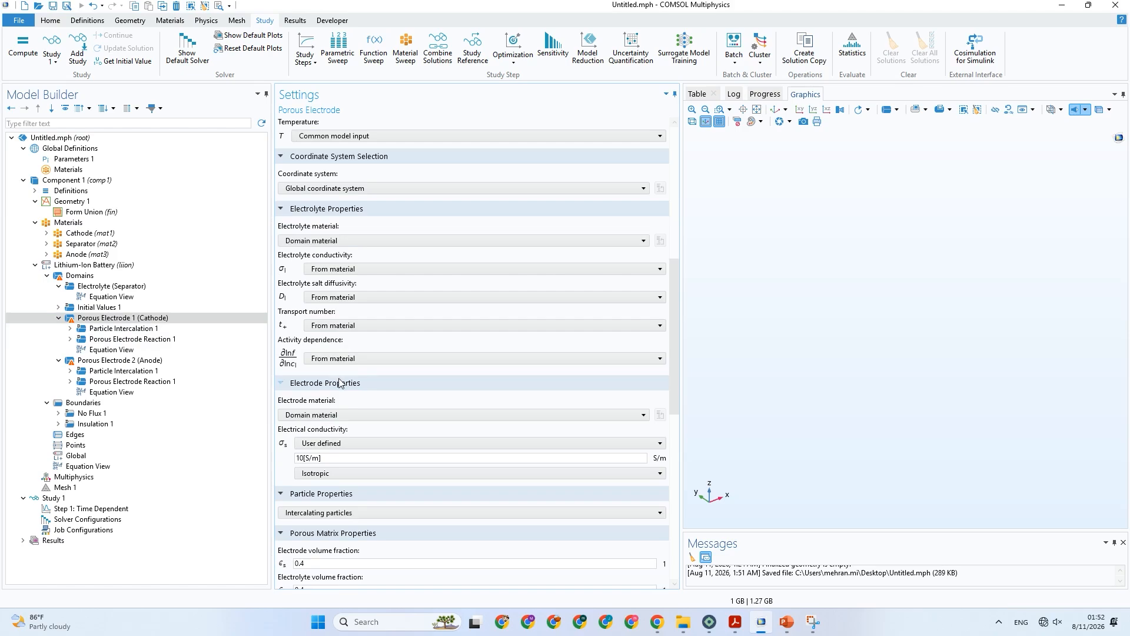
# Examine the cathode's porous matrix properties, effective transport parameter corrections, and dissolving-depositing and adsorbing-desorbing species settings.
pyautogui.scroll(-4, 359, 455)
pyautogui.scroll(-3, 357, 467)
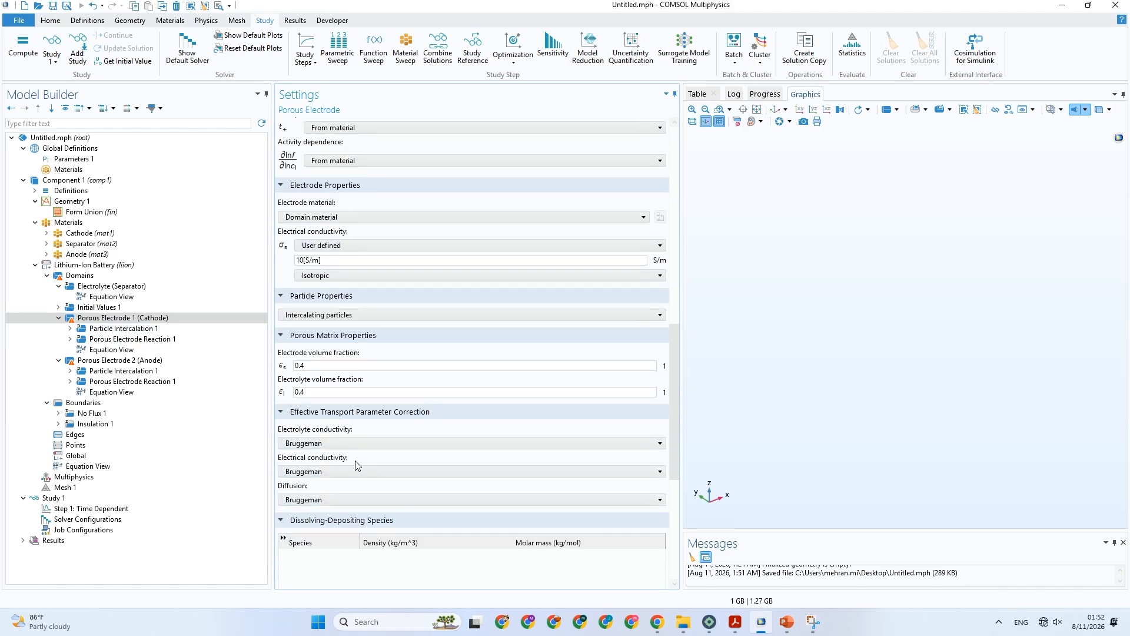
pyautogui.scroll(-6, 357, 465)
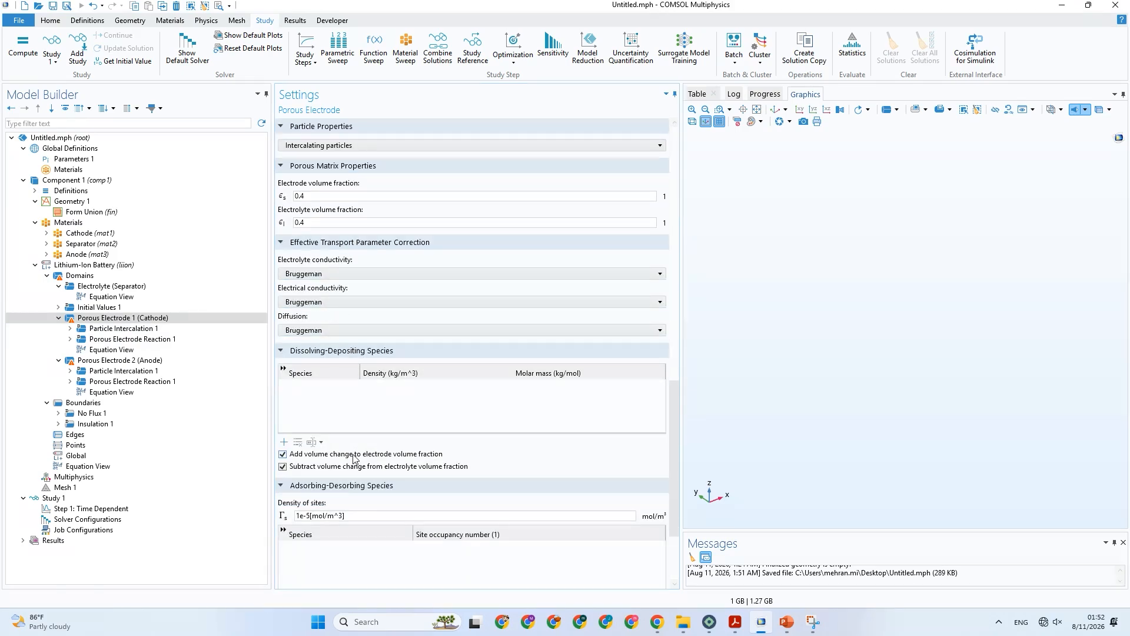
# Check the cathode's film resistance settings and revisit its electrolyte and electrode properties.
pyautogui.scroll(-5, 354, 459)
pyautogui.scroll(10, 353, 458)
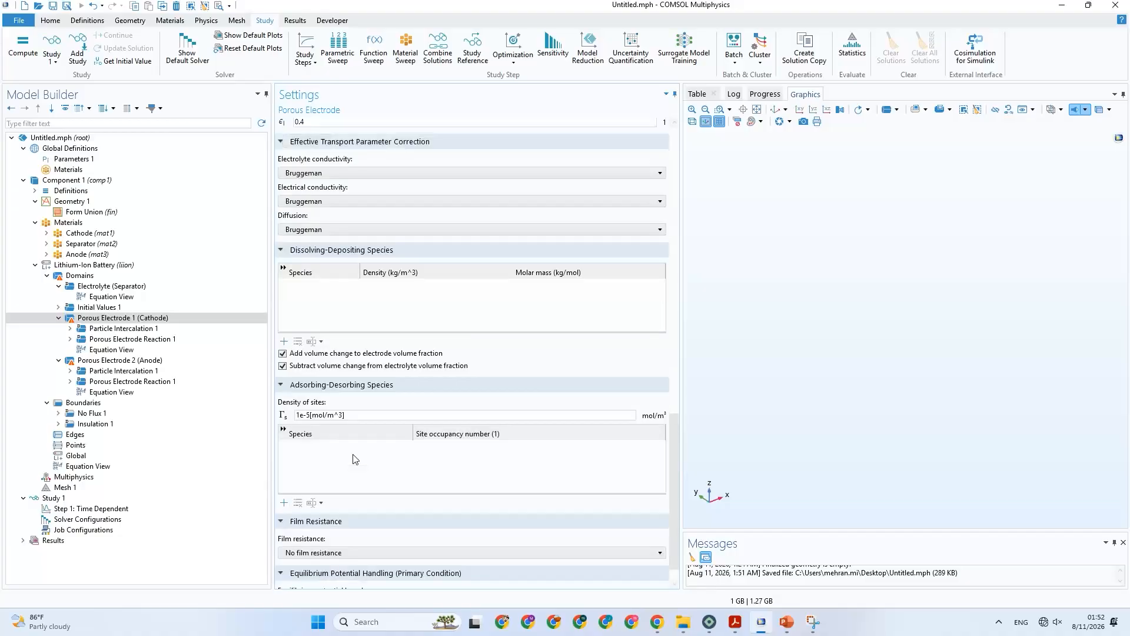
pyautogui.scroll(11, 353, 457)
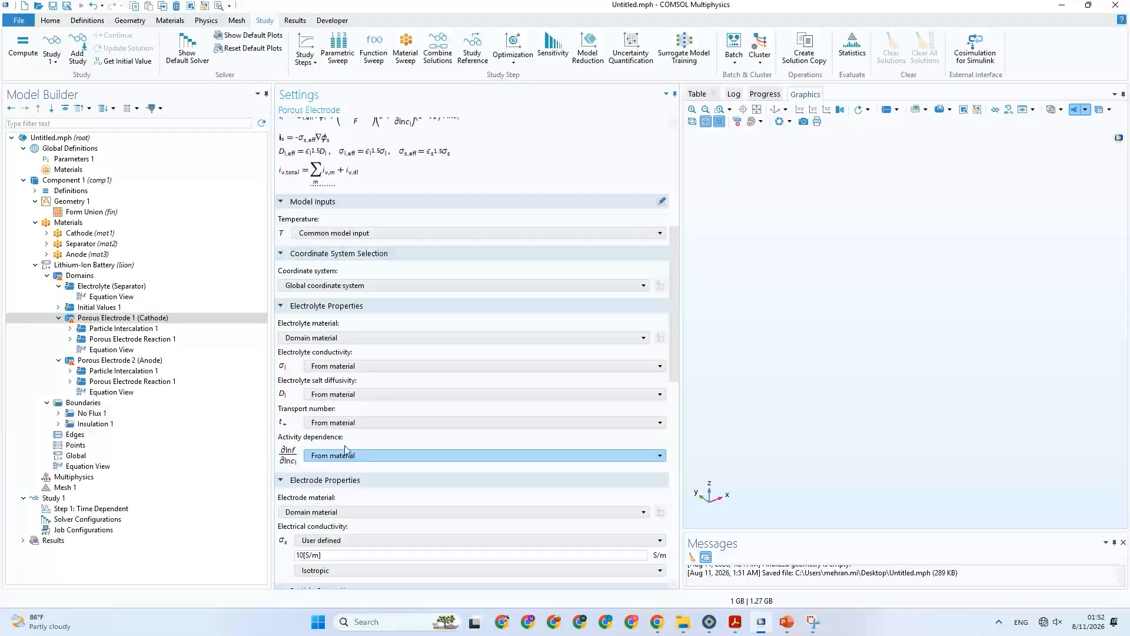
# Examine the cathode's Particle Intercalation settings, checking the particle material options and keeping Domain material.
pyautogui.click(150, 329)
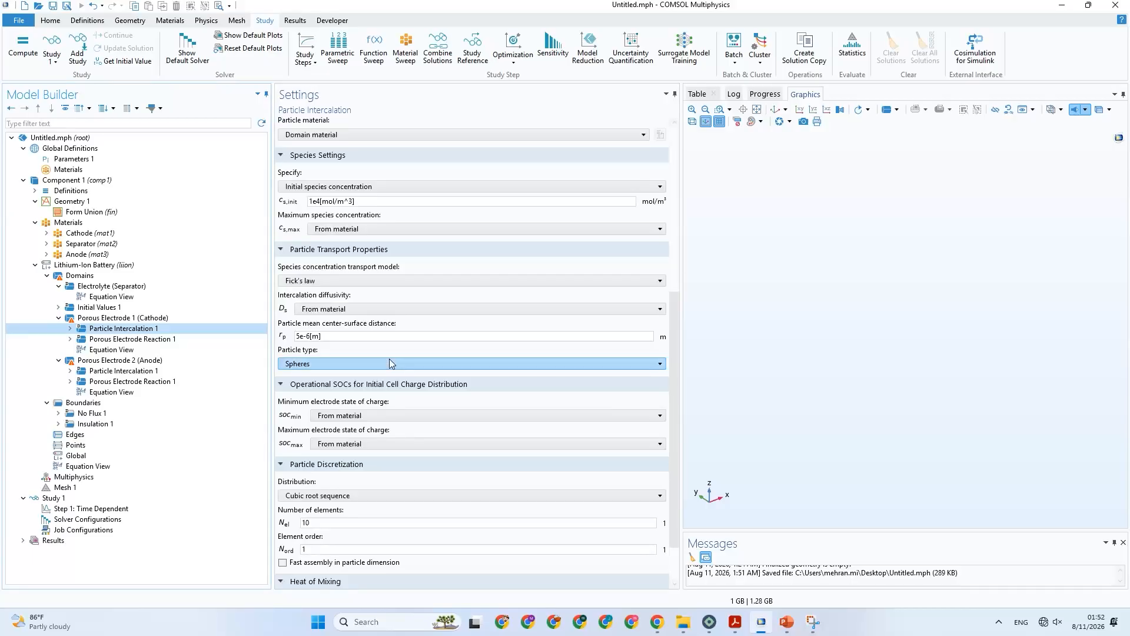
pyautogui.scroll(8, 400, 353)
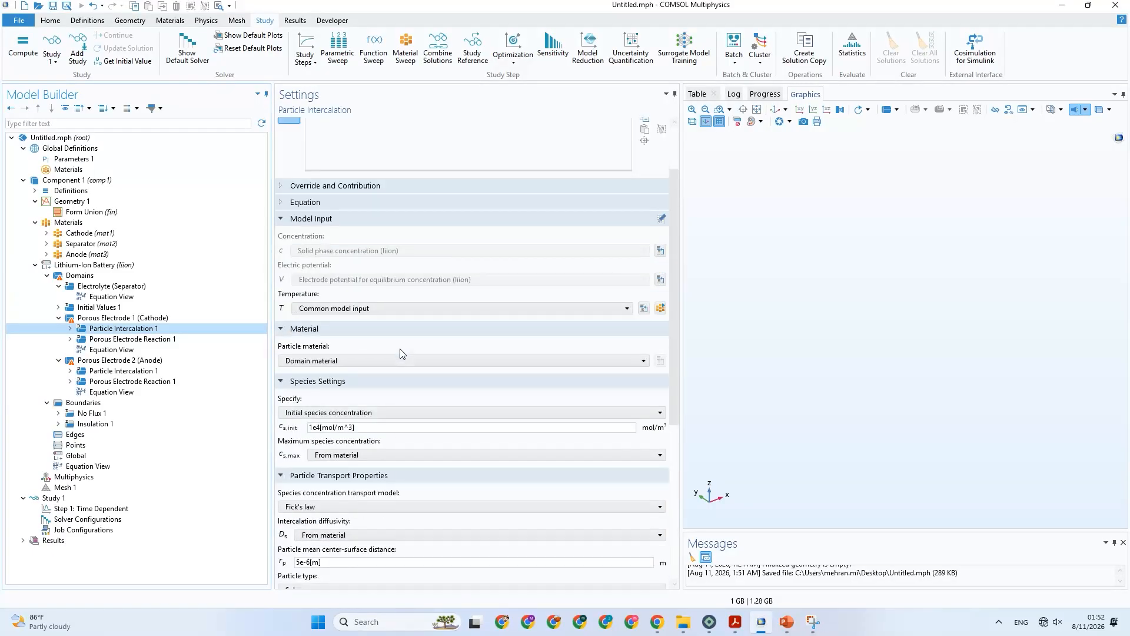
pyautogui.click(386, 361)
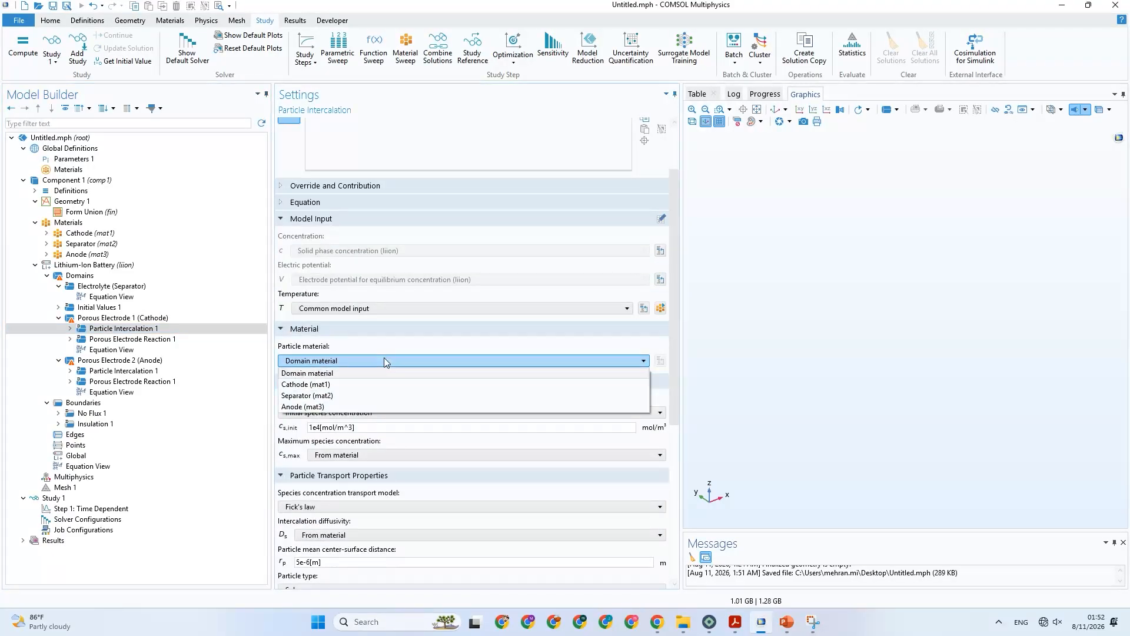
pyautogui.click(384, 360)
pyautogui.scroll(-1, 380, 373)
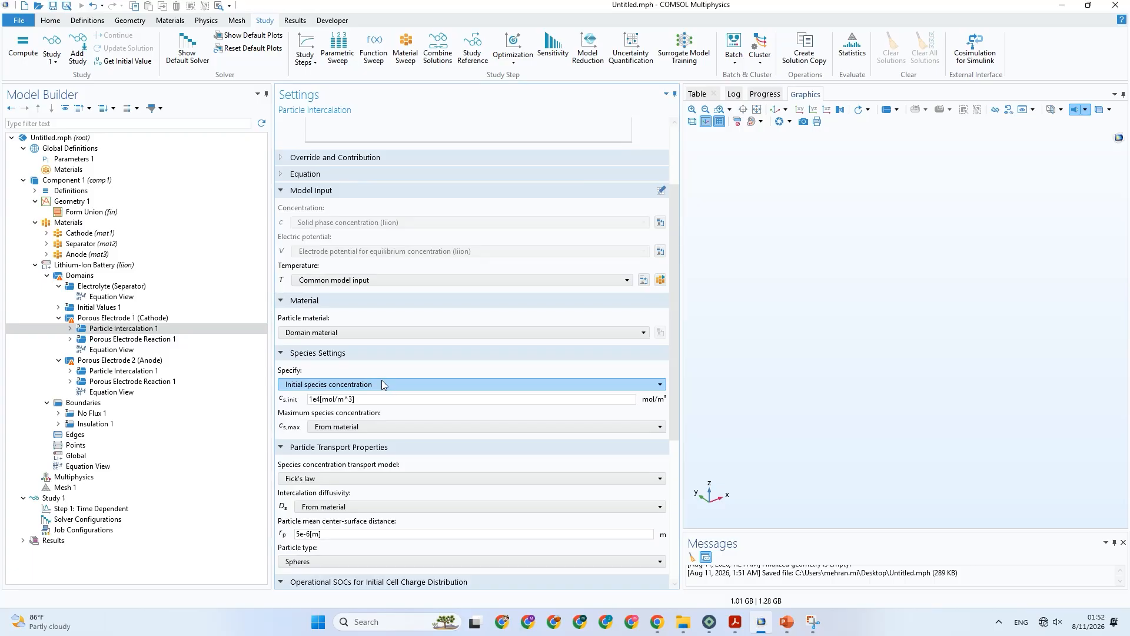
pyautogui.scroll(-1, 383, 384)
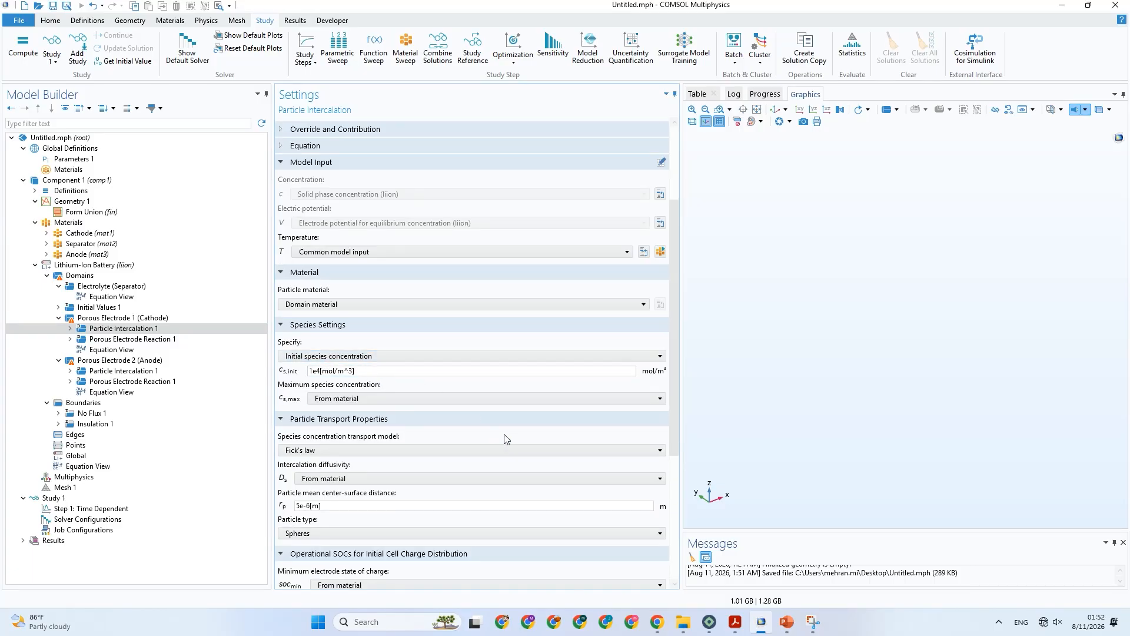
# Consult Table 3 in PowerPoint, then return to COMSOL and review the cathode's particle transport, state-of-charge and discretization settings.
pyautogui.click(787, 622)
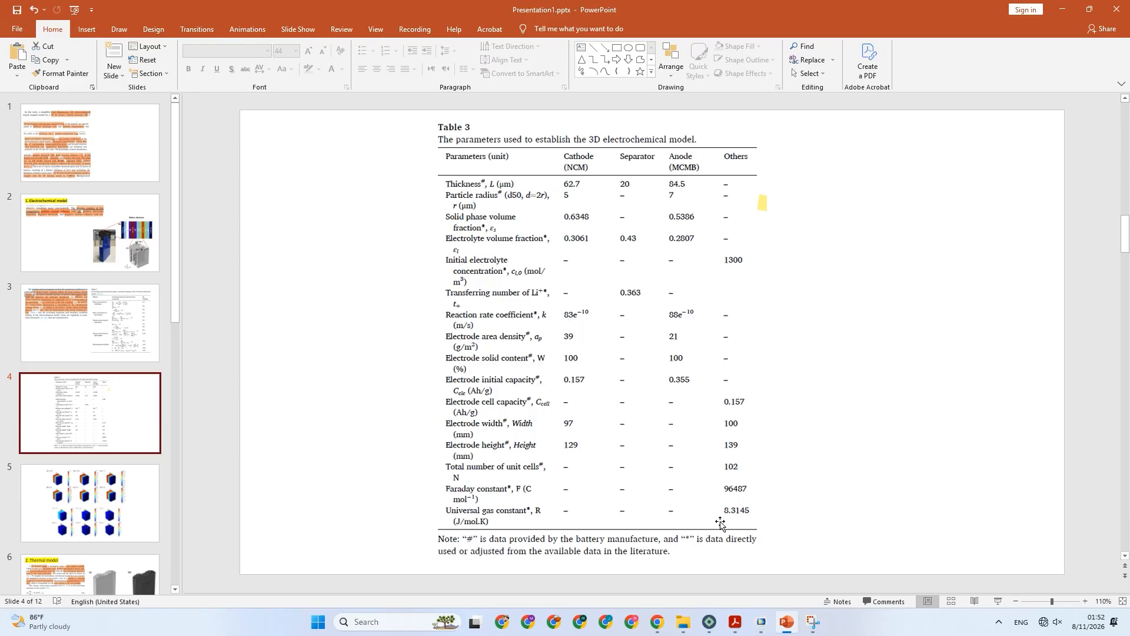
pyautogui.click(760, 623)
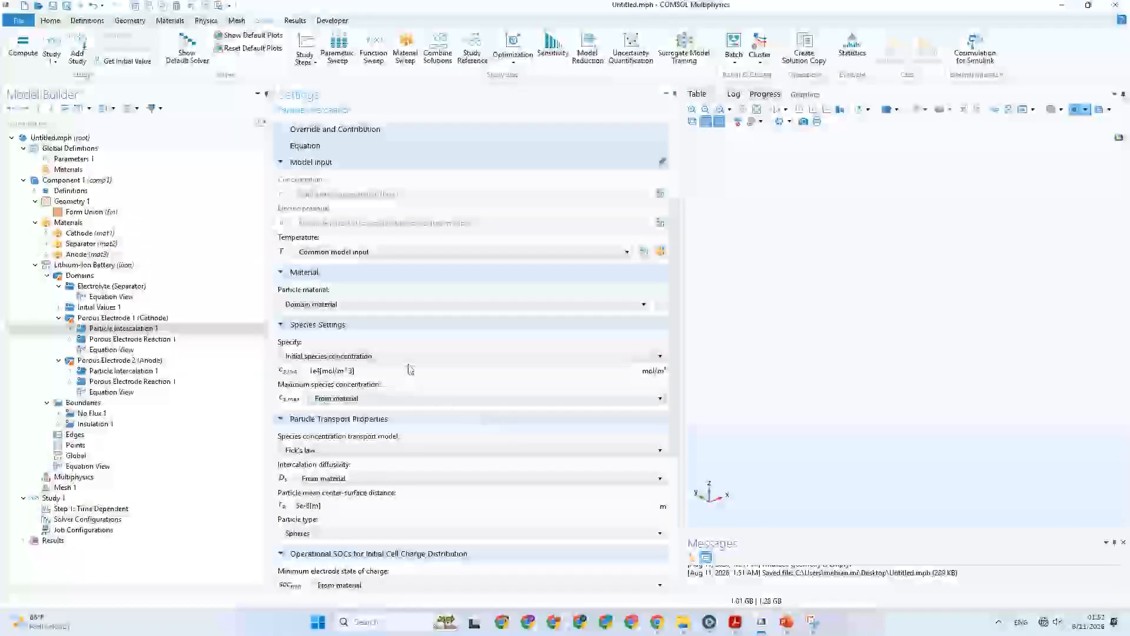
pyautogui.scroll(-4, 425, 382)
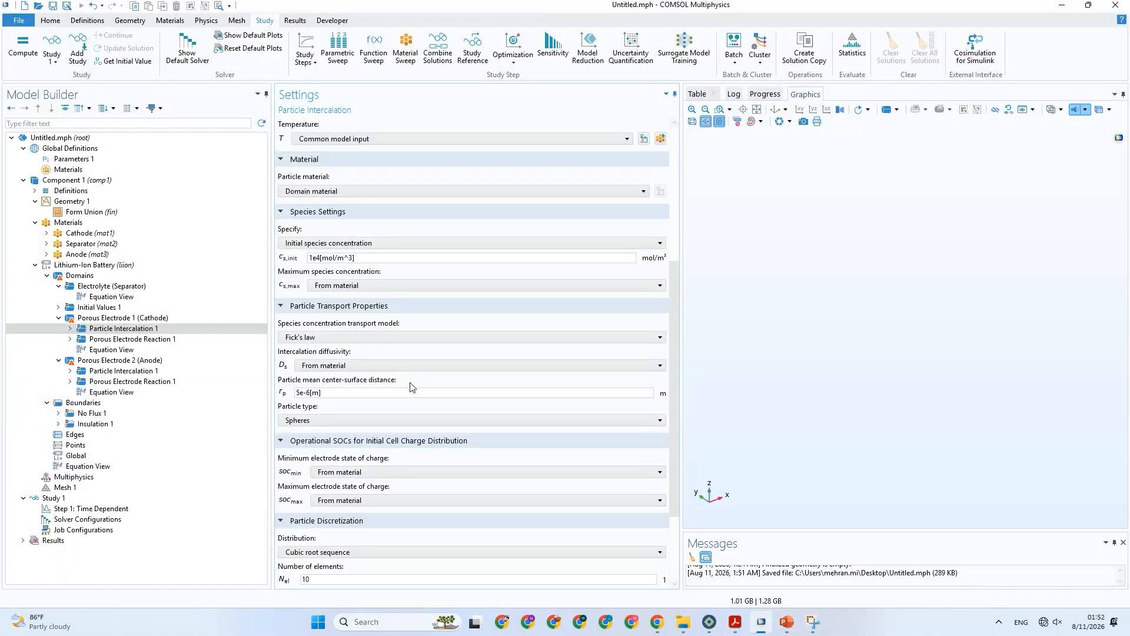
pyautogui.scroll(-2, 407, 393)
pyautogui.scroll(-2, 405, 399)
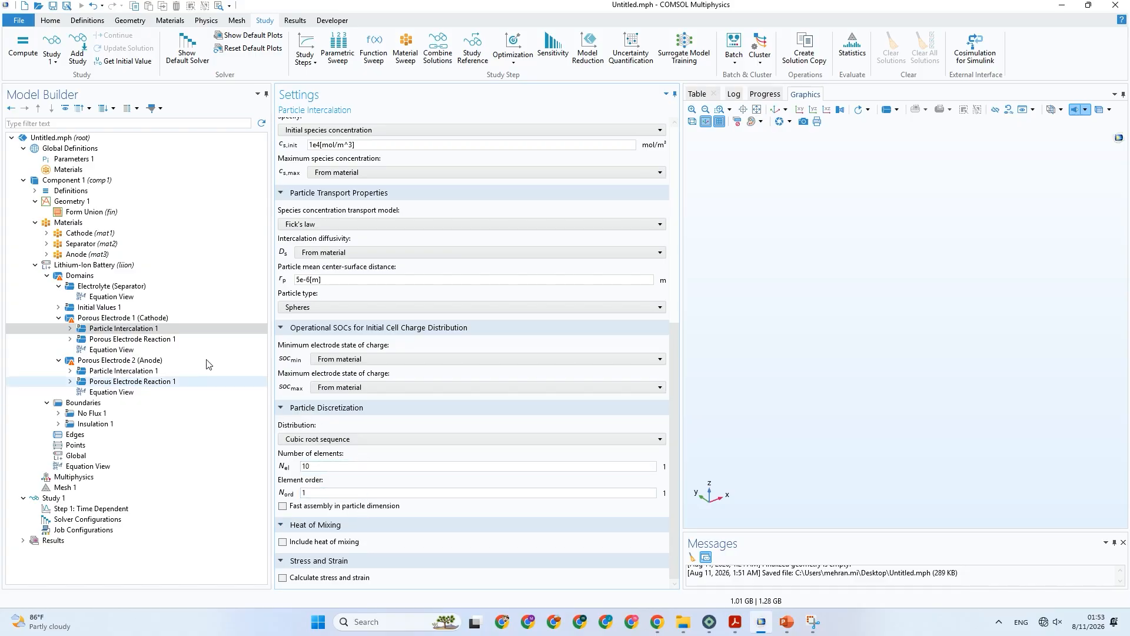
# Examine the cathode's Porous Electrode Reaction kinetics, stoichiometric coefficients and active specific surface area options, keeping Particle-based area.
pyautogui.click(142, 339)
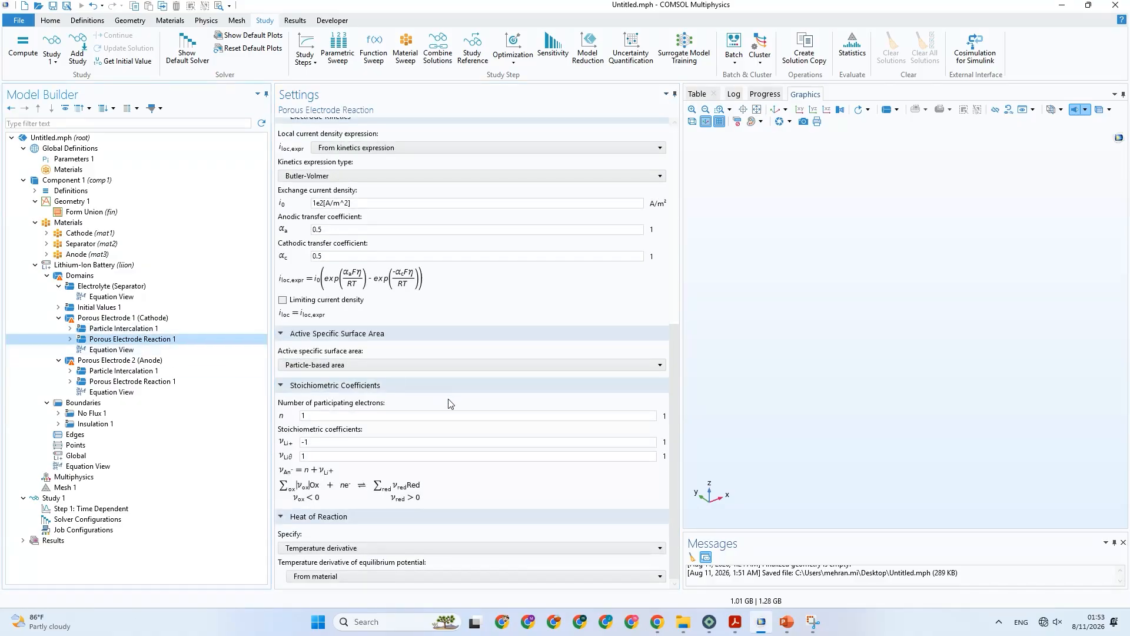
pyautogui.scroll(4, 459, 428)
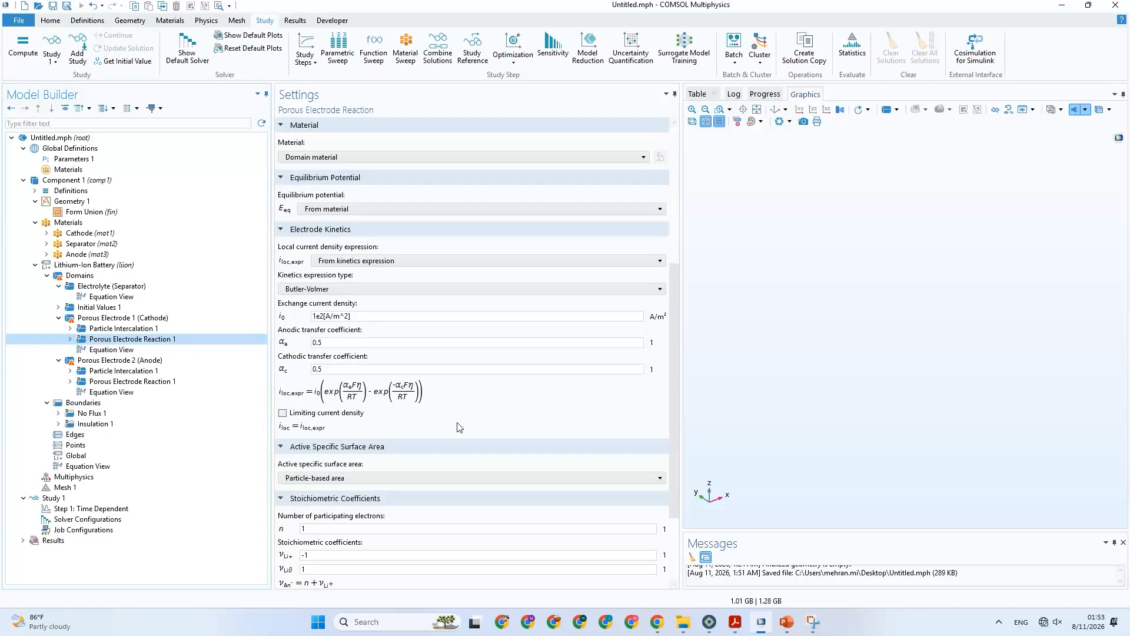
pyautogui.scroll(5, 460, 427)
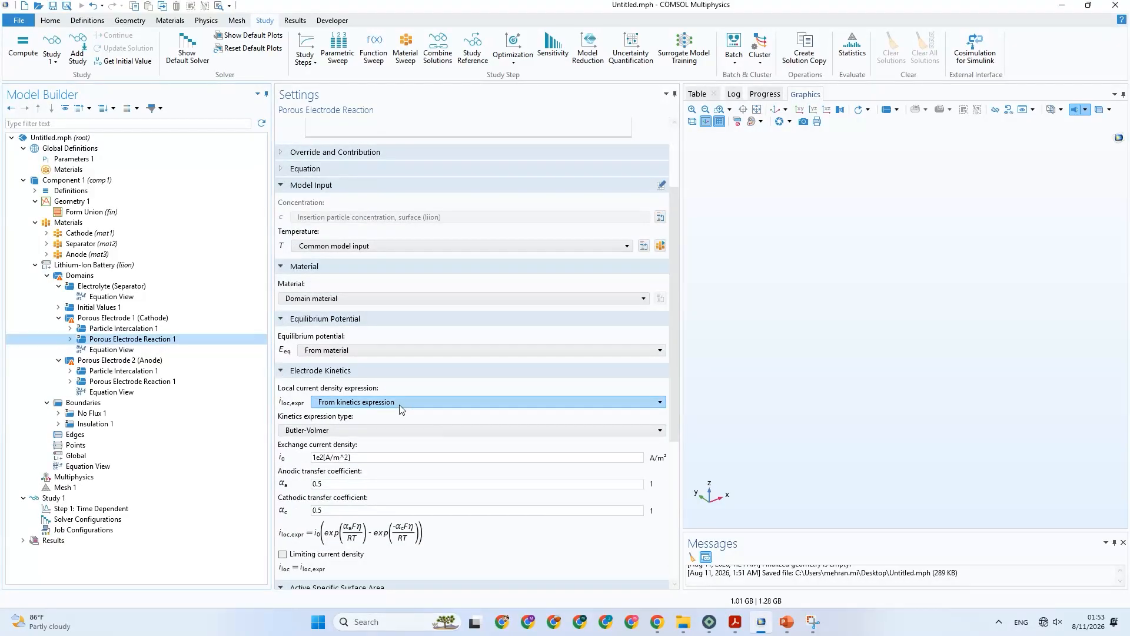
pyautogui.scroll(-4, 400, 408)
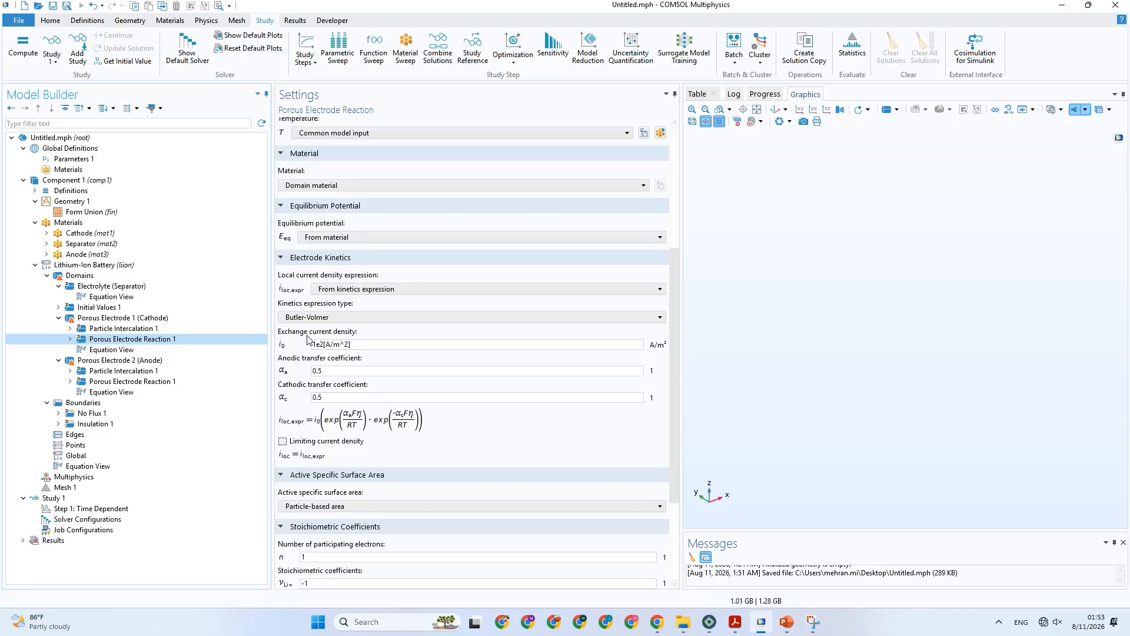
pyautogui.scroll(-1, 307, 339)
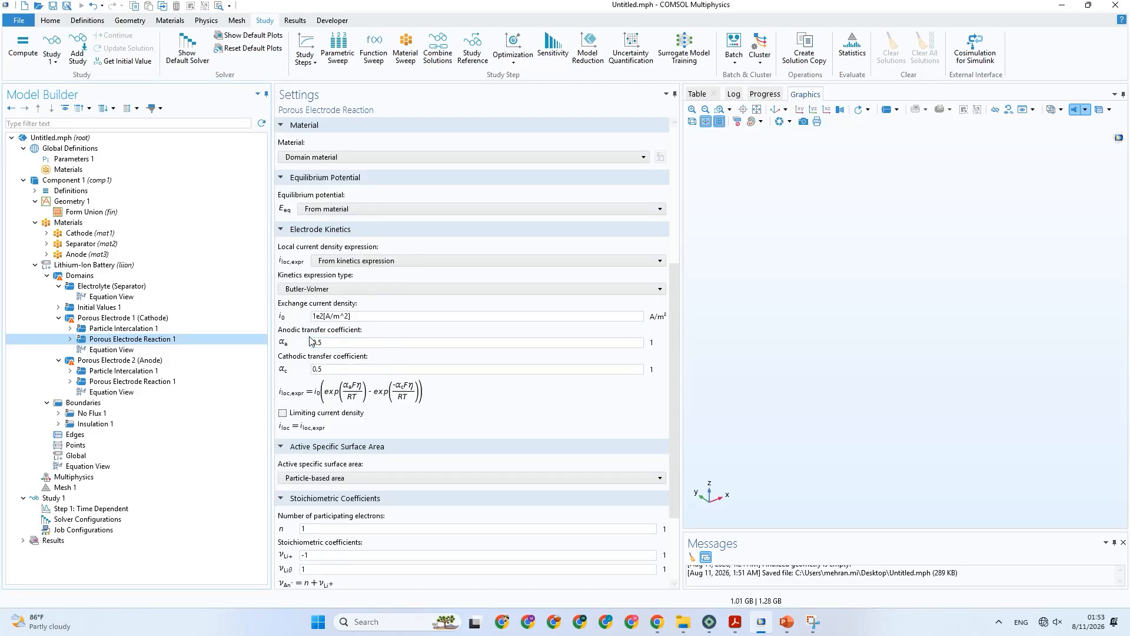
pyautogui.scroll(-2, 340, 343)
pyautogui.scroll(-2, 340, 344)
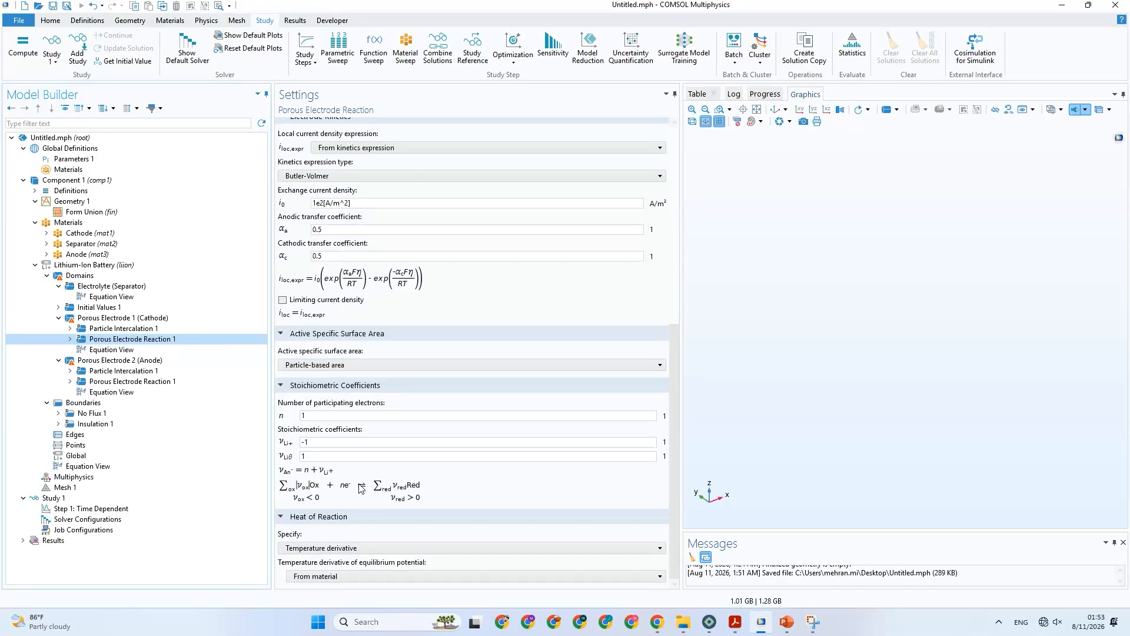
pyautogui.click(324, 366)
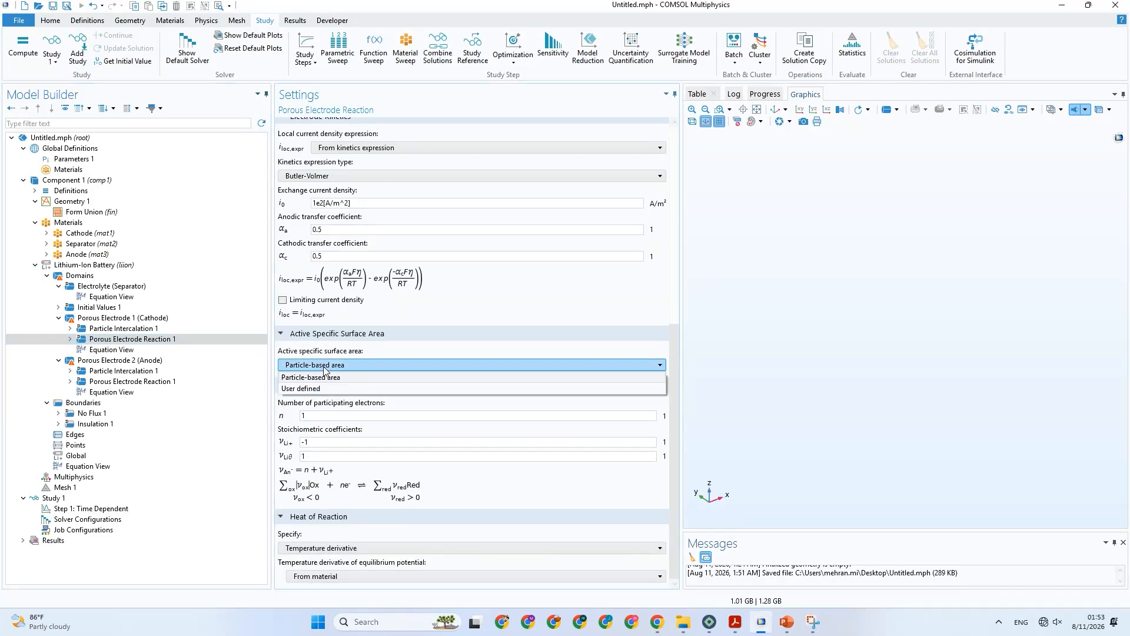
pyautogui.click(325, 369)
pyautogui.scroll(2, 400, 347)
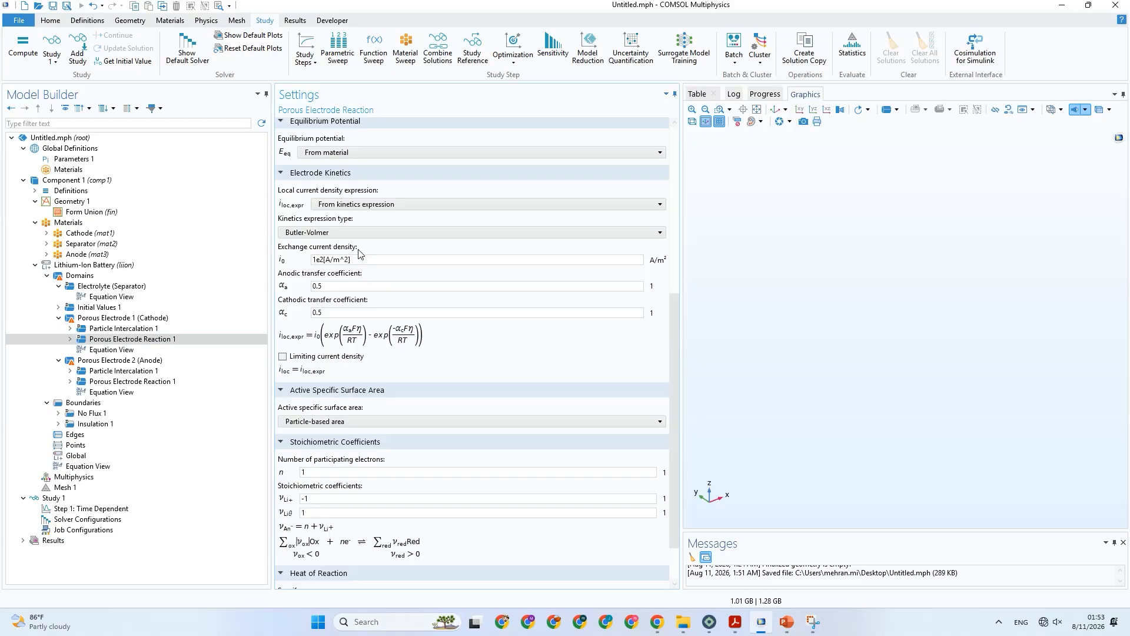
# Try From material for the cathode's local current density, and User defined and Nernst equation for its equilibrium potential, returning the potential to From material.
pyautogui.click(383, 206)
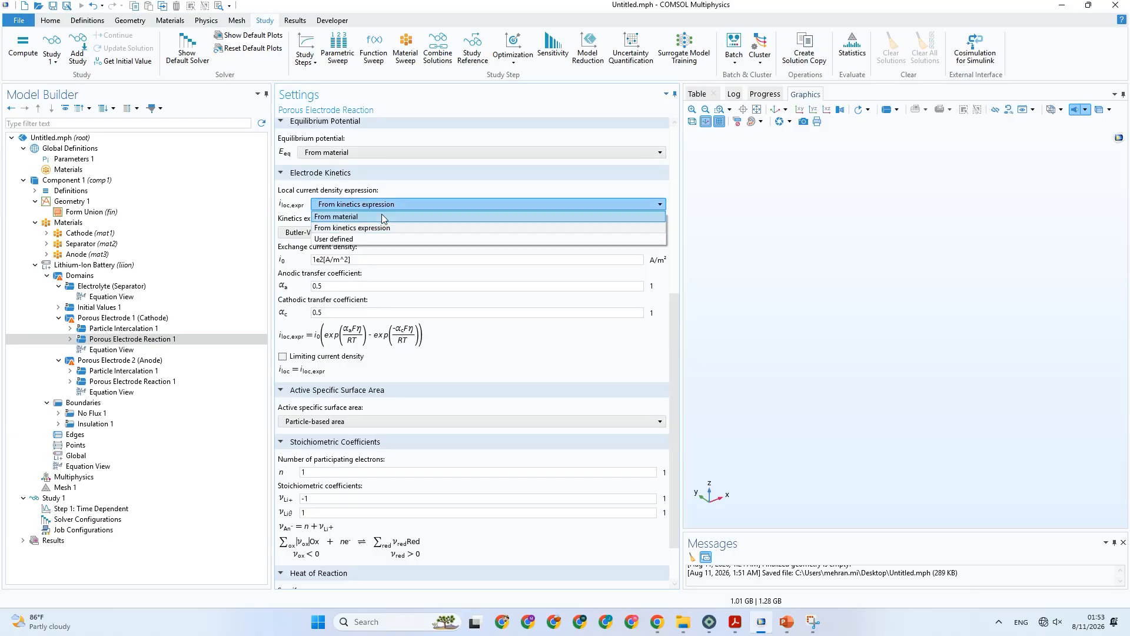
pyautogui.click(381, 216)
pyautogui.click(352, 234)
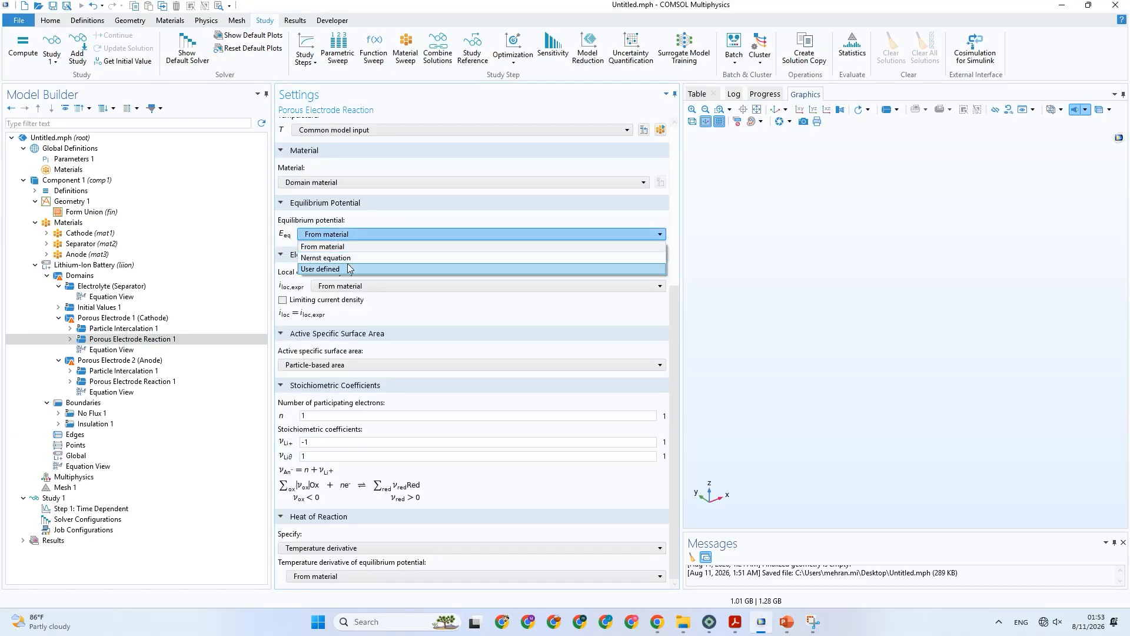
pyautogui.click(349, 268)
pyautogui.click(352, 234)
pyautogui.click(352, 258)
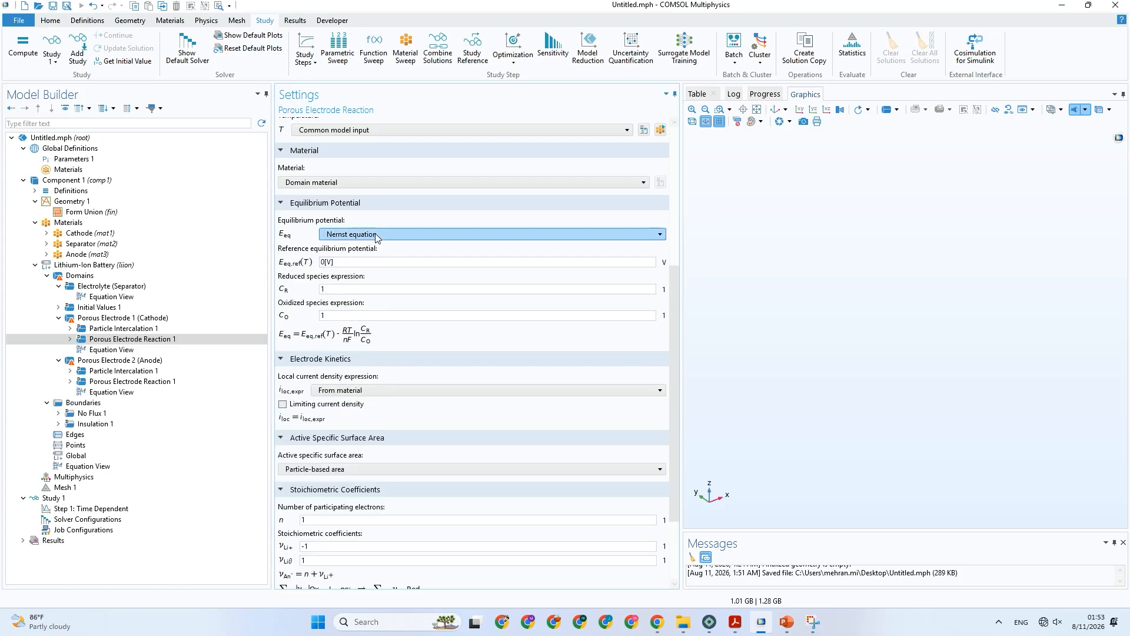
pyautogui.click(376, 235)
pyautogui.click(361, 246)
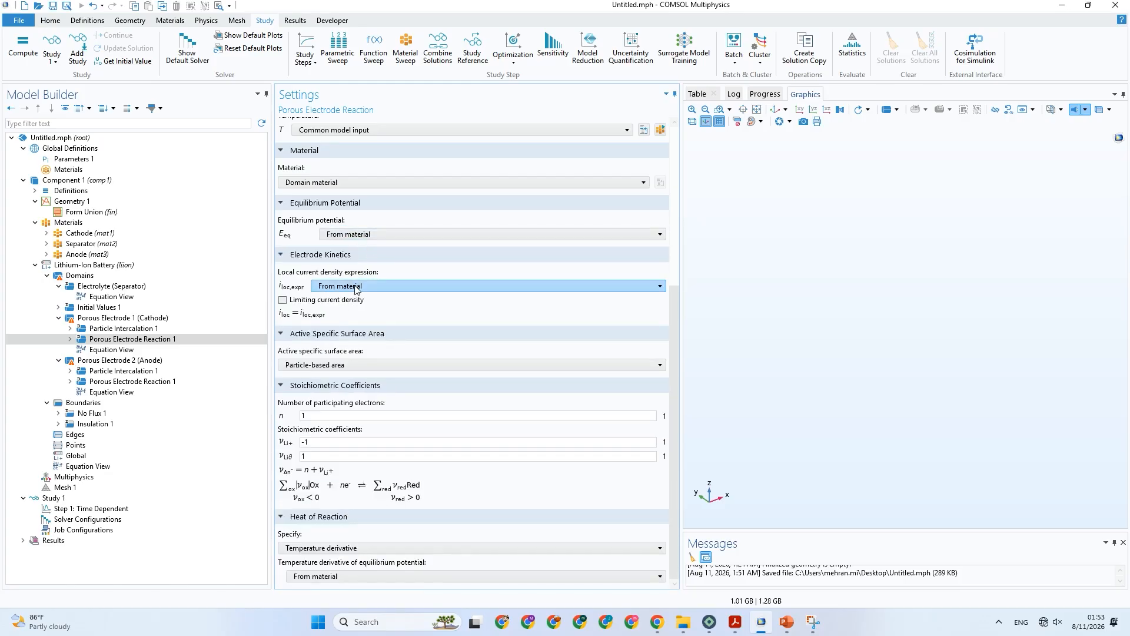
pyautogui.click(355, 286)
pyautogui.click(358, 238)
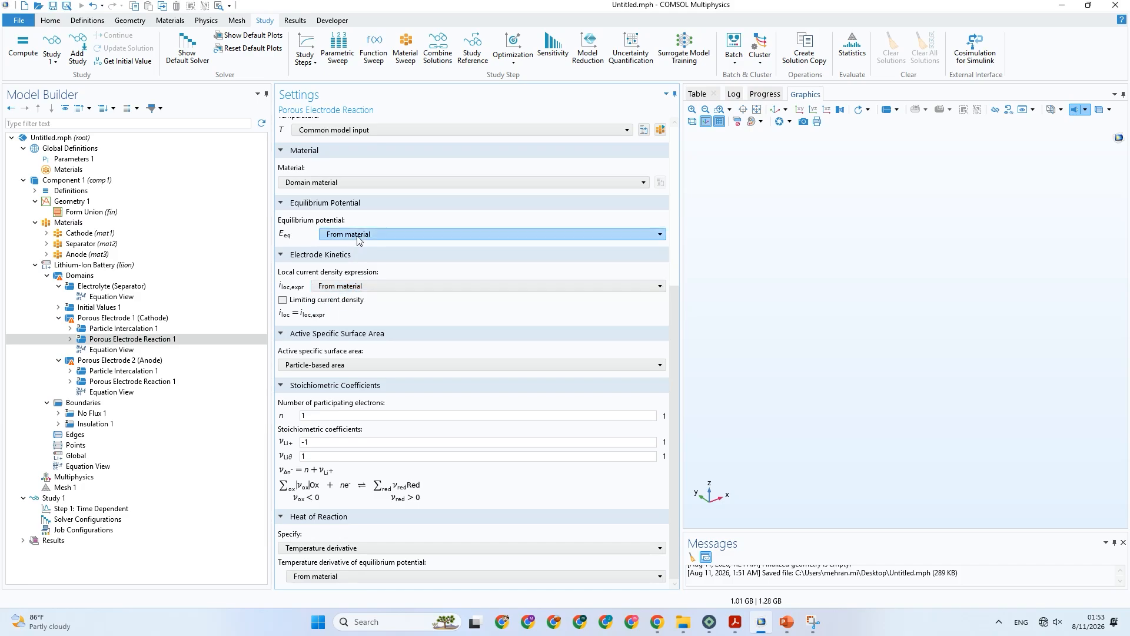
# Try the Nernst equation for the equilibrium potential, restore From material, and set the local current density back to From kinetics expression.
pyautogui.click(358, 235)
pyautogui.click(359, 258)
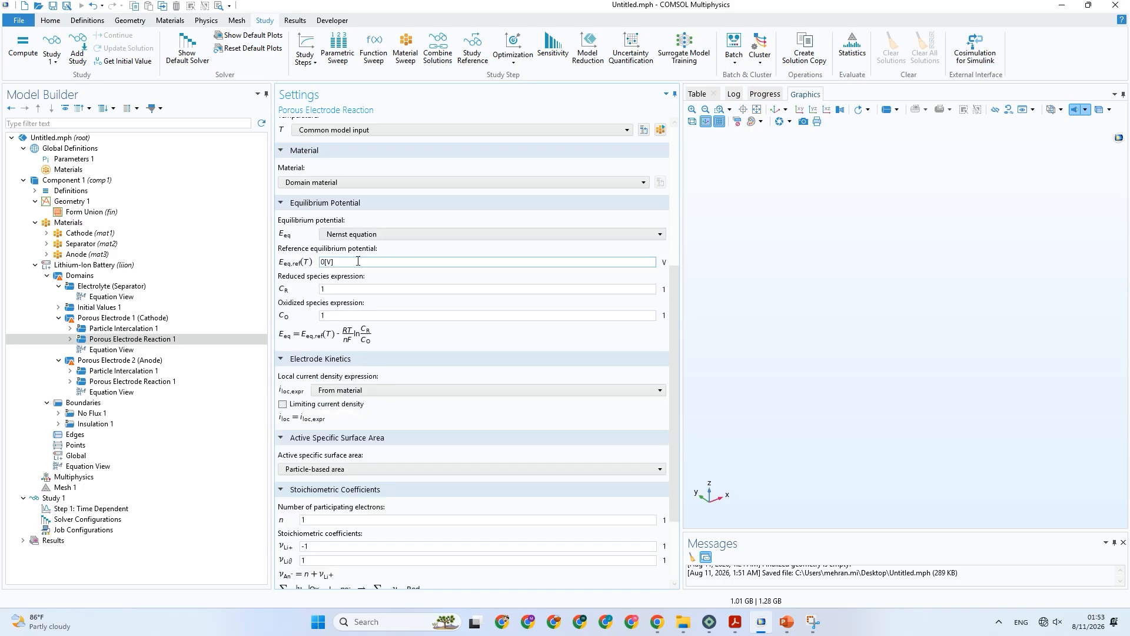
pyautogui.click(351, 390)
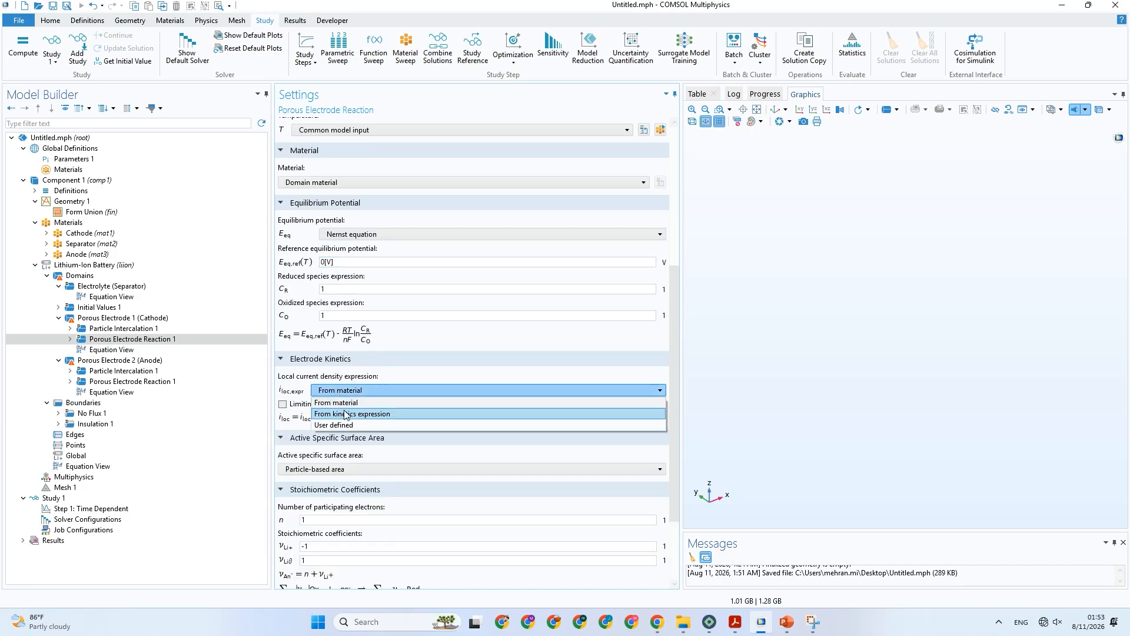
pyautogui.click(352, 364)
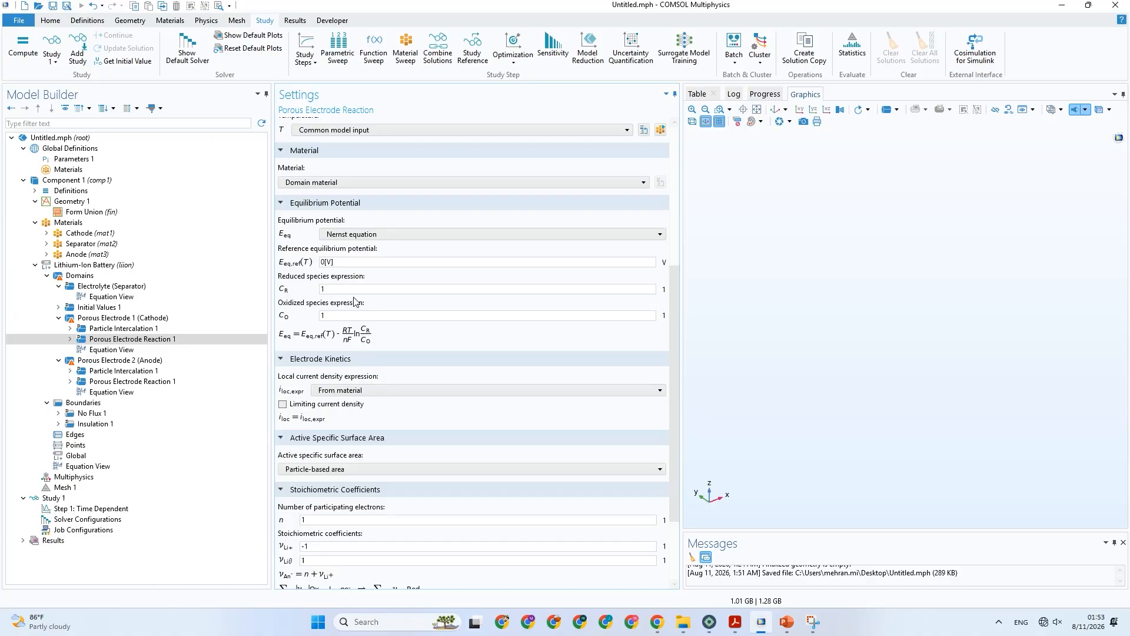
pyautogui.click(366, 234)
pyautogui.click(366, 247)
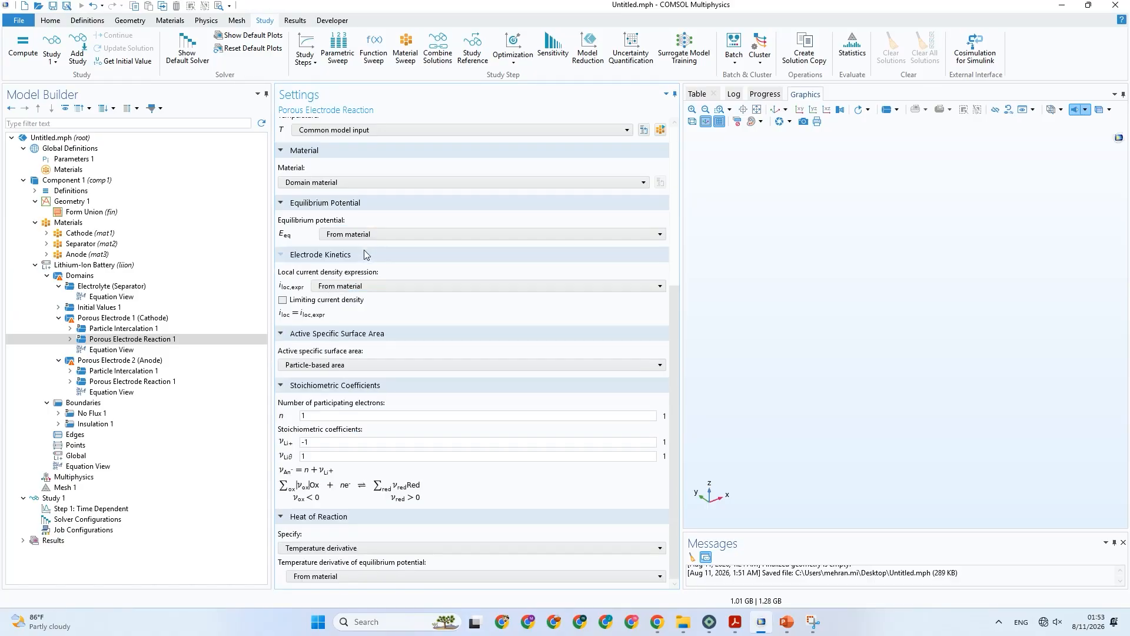
pyautogui.click(353, 286)
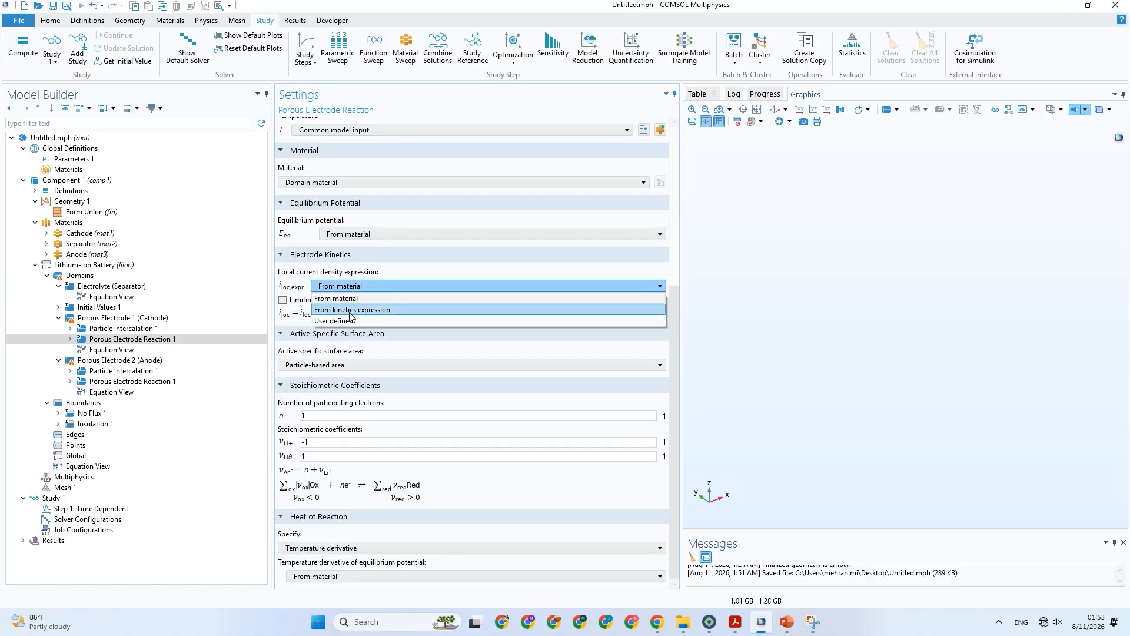
pyautogui.click(351, 311)
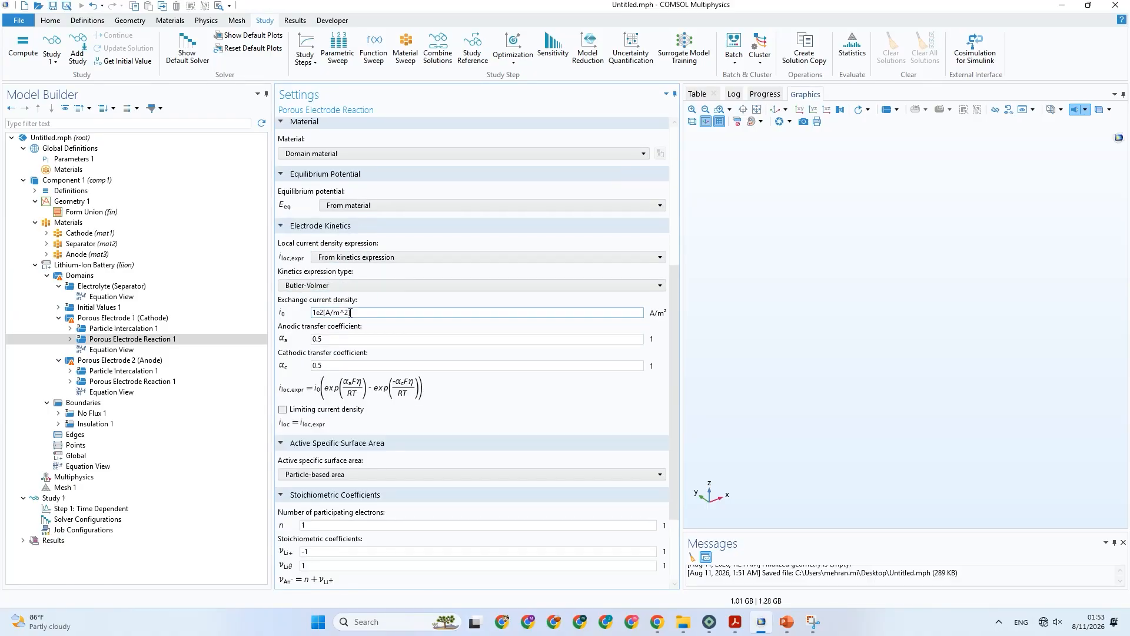
# Try the Nernst equation for the cathode's equilibrium potential alongside the kinetics expression, then restore From material.
pyautogui.click(357, 206)
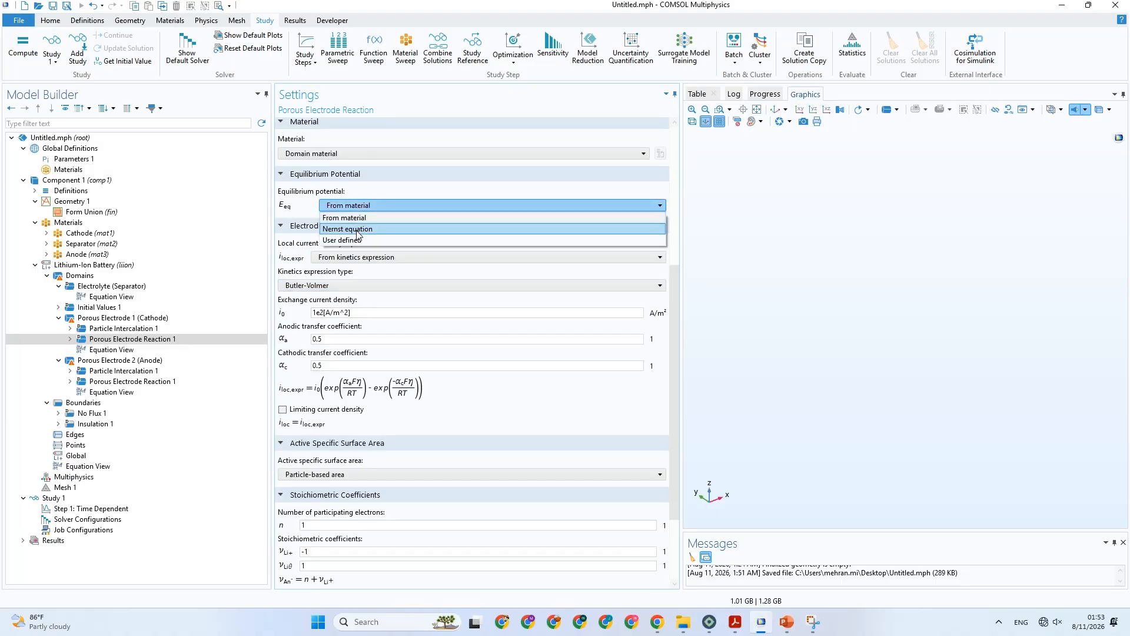
pyautogui.click(358, 229)
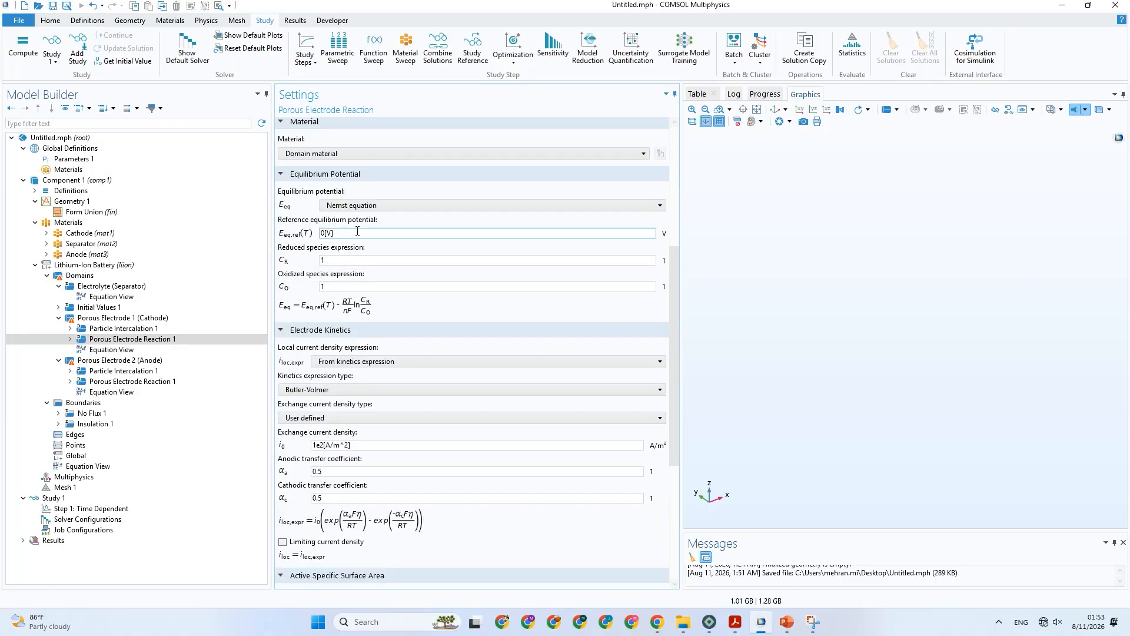
pyautogui.click(394, 209)
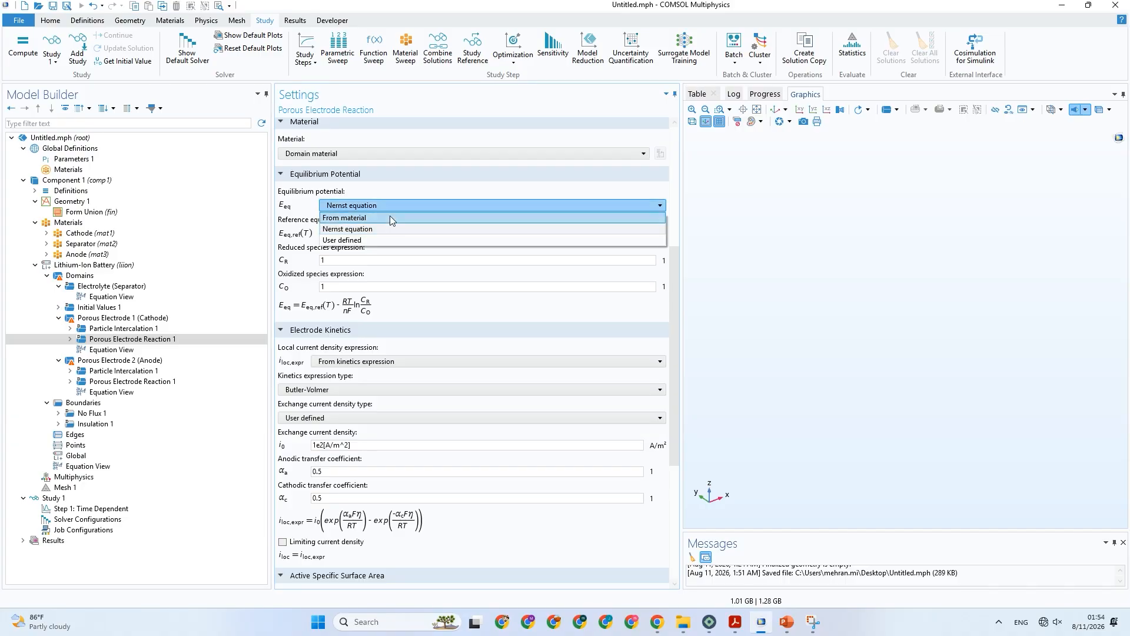
pyautogui.click(389, 216)
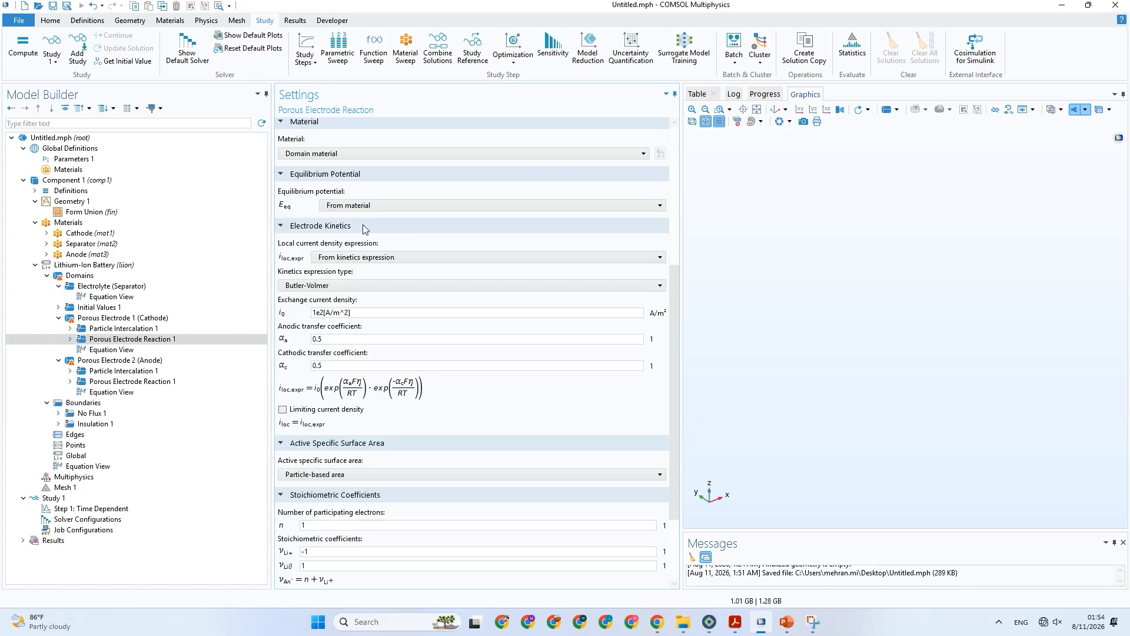
# Switch to PowerPoint to consult the electrochemical model parameters in Table 3.
pyautogui.click(789, 622)
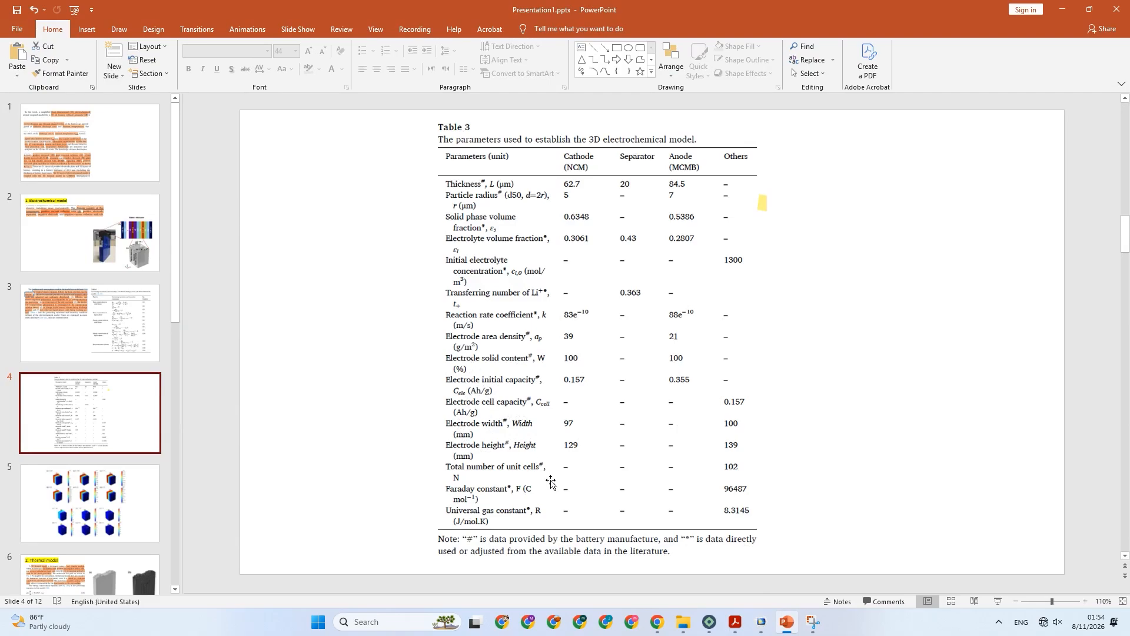
# Consult the thermal model parameters in Table 4 and the battery specifications in Table 2 on the PowerPoint slides.
pyautogui.click(762, 624)
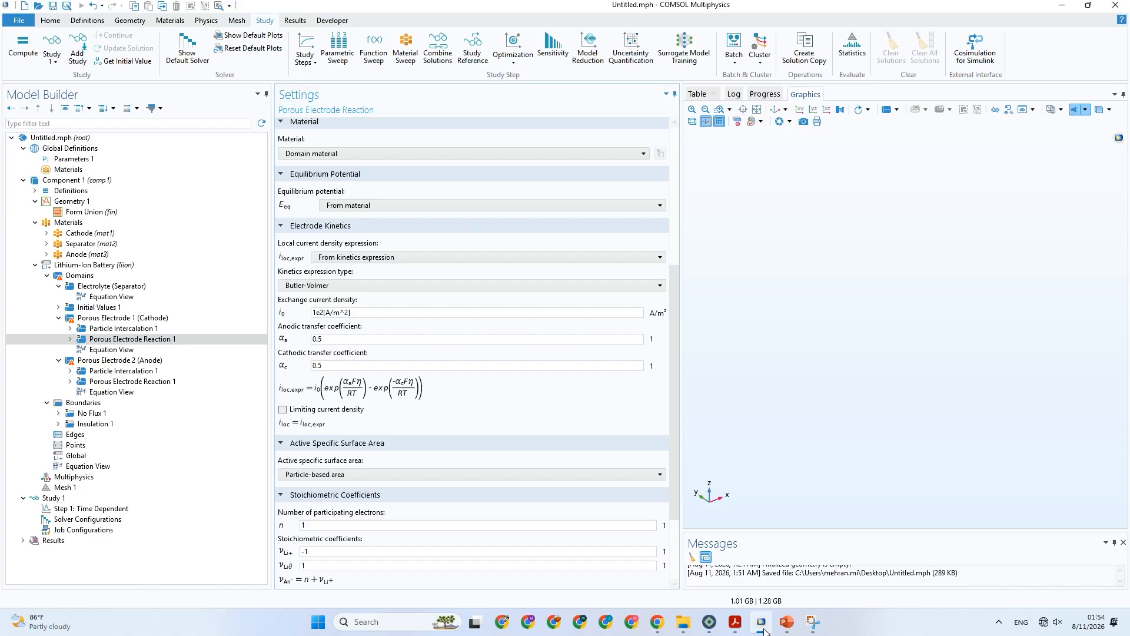
pyautogui.click(763, 627)
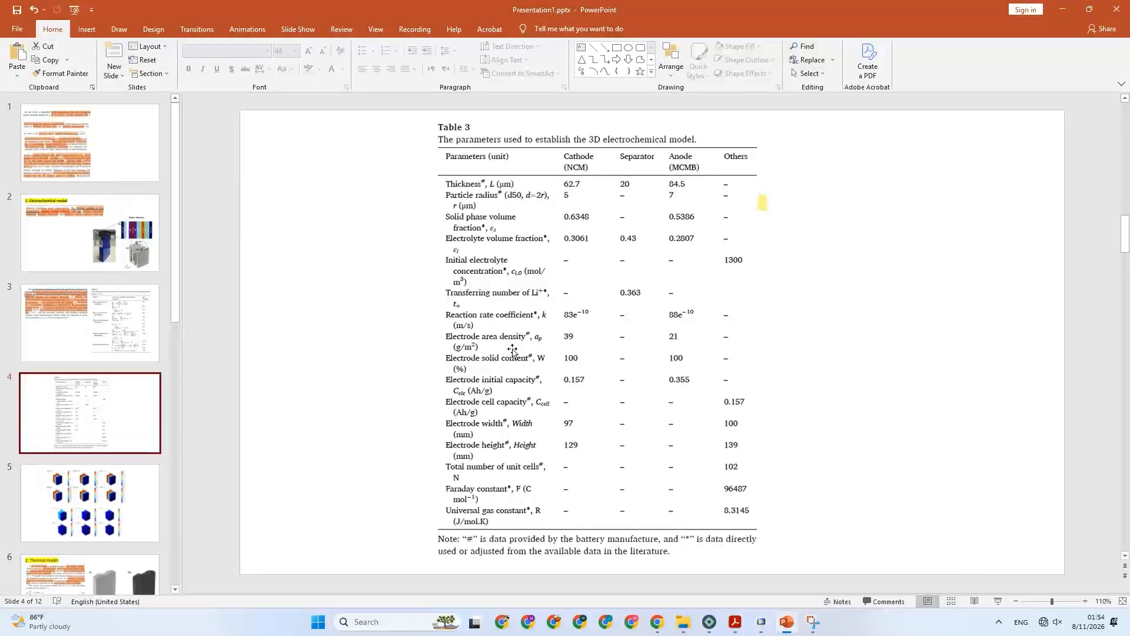
pyautogui.scroll(-5, 88, 326)
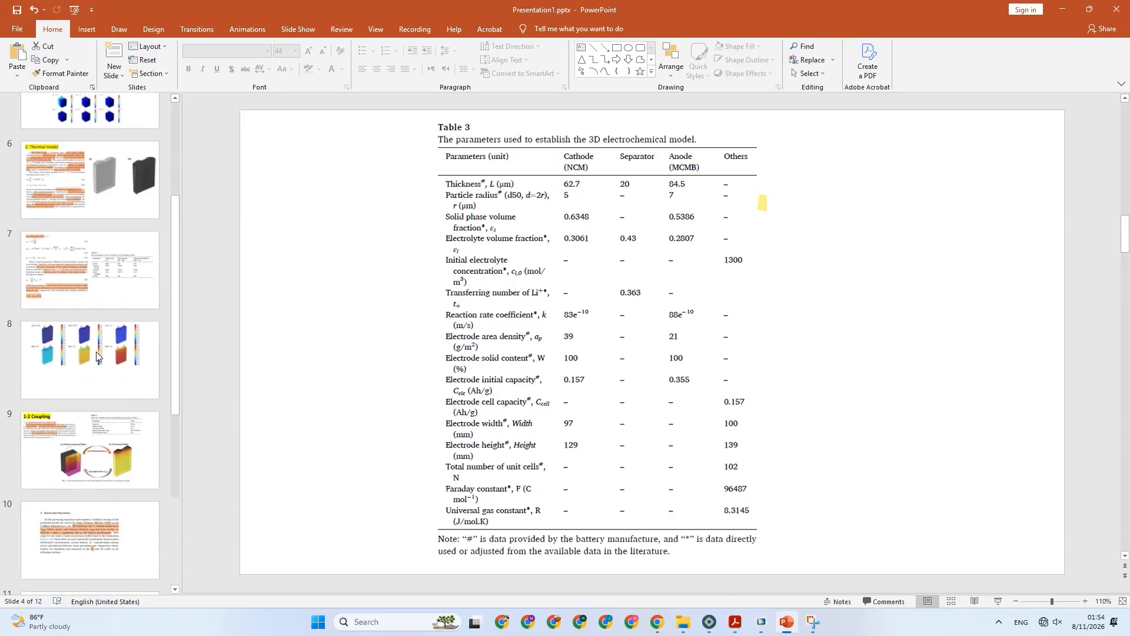
pyautogui.click(89, 269)
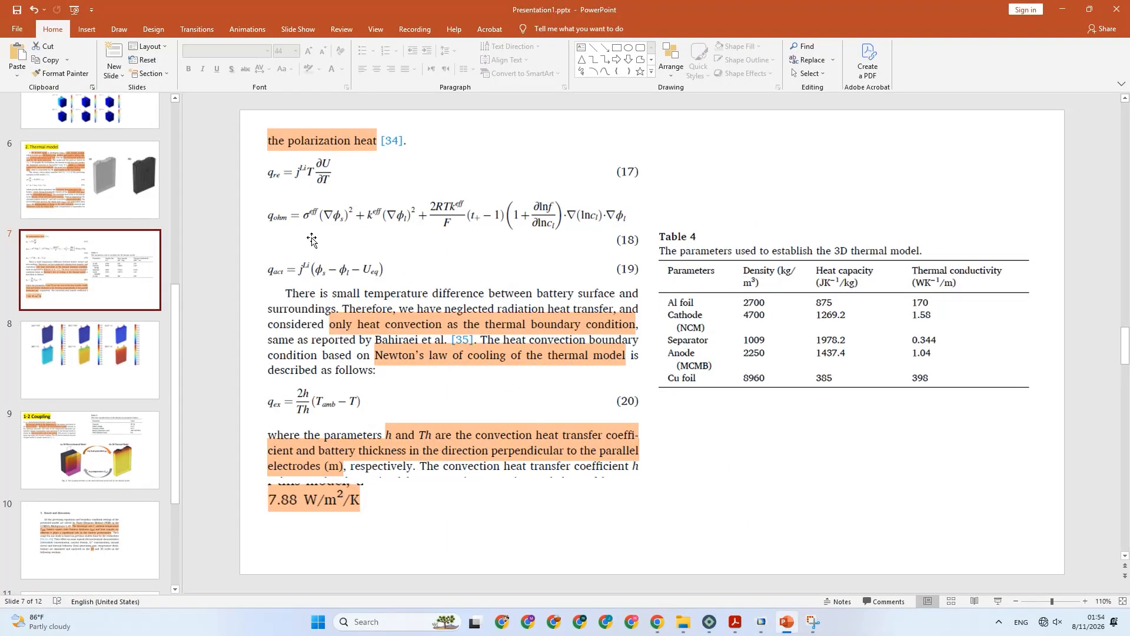
pyautogui.scroll(-2, 77, 301)
pyautogui.click(76, 310)
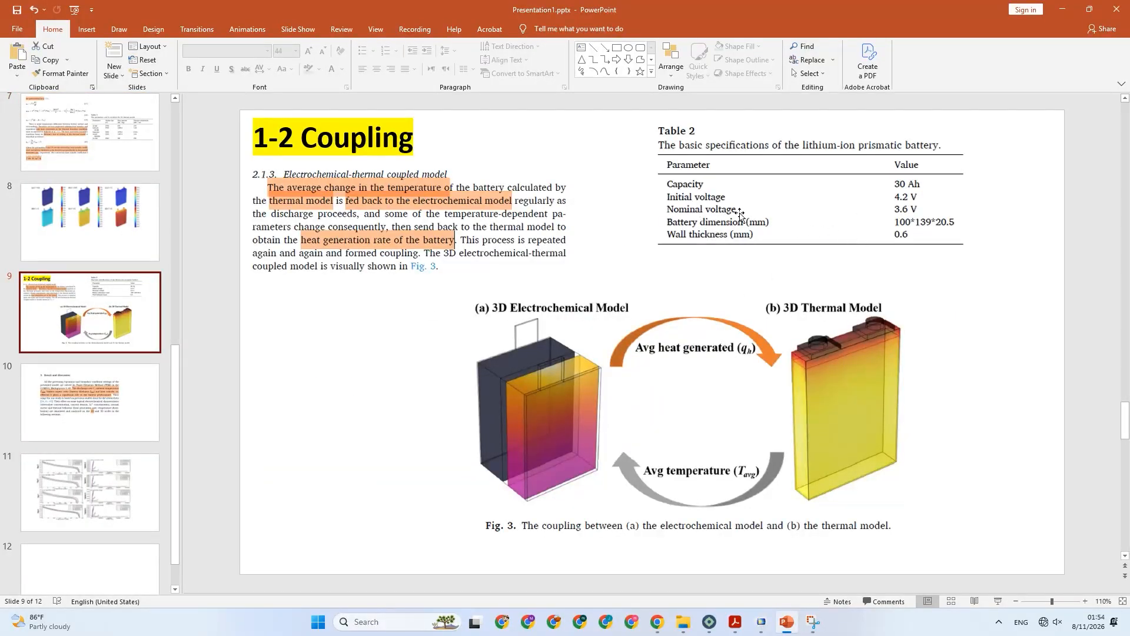
# Save the presentation and briefly consult the source paper's PDF in the browser.
pyautogui.scroll(3, 97, 229)
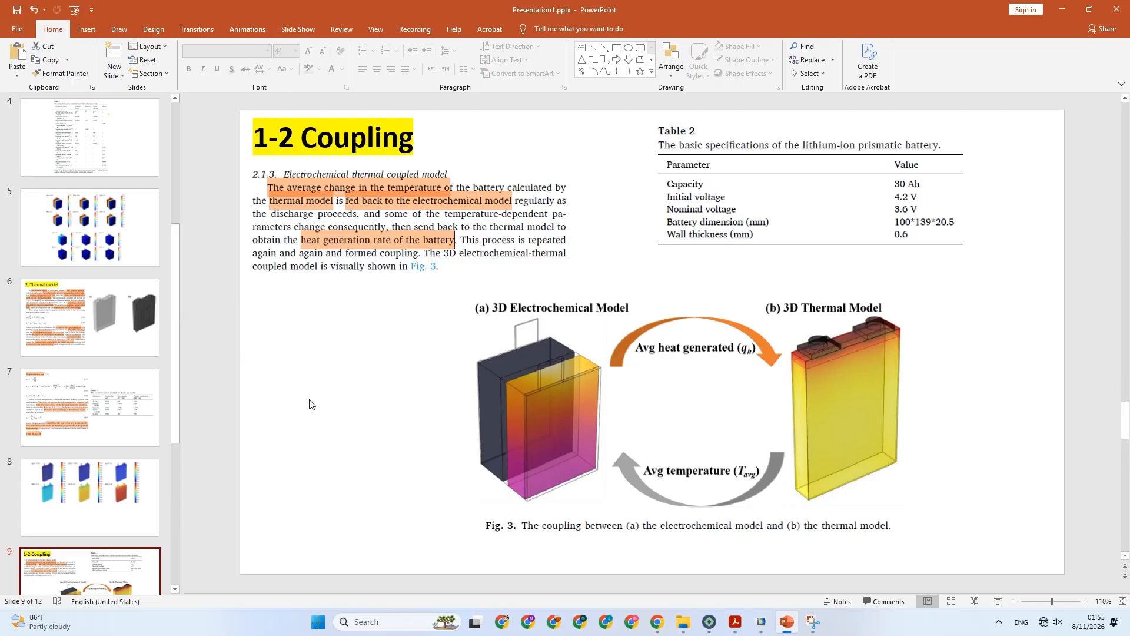
pyautogui.hotkey('ctrl', 's')
pyautogui.click(657, 621)
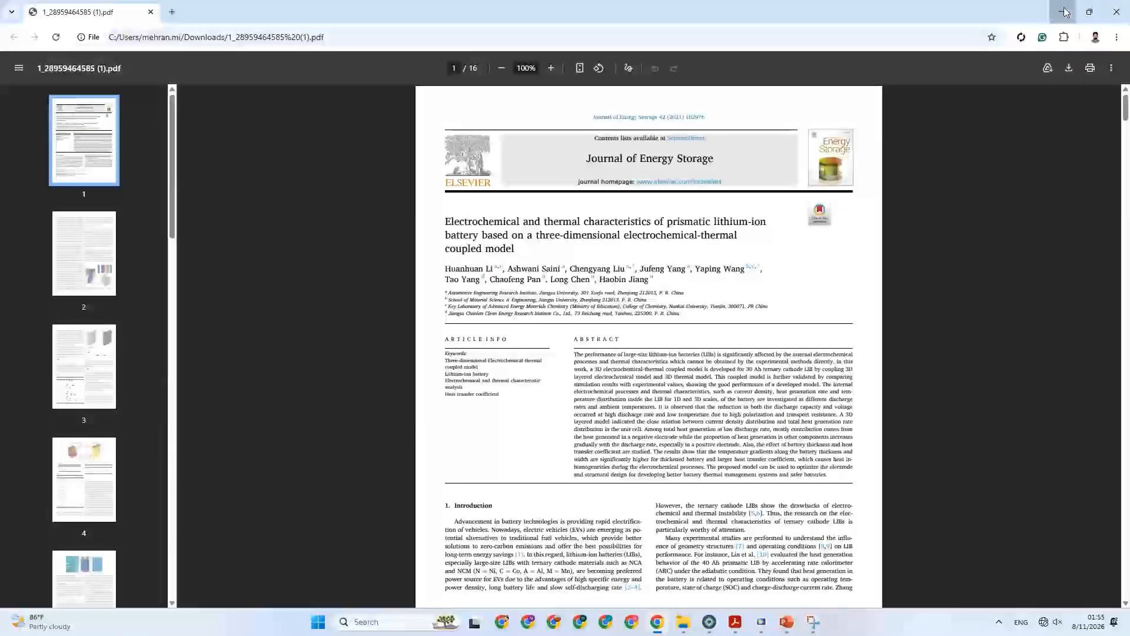
pyautogui.click(1066, 12)
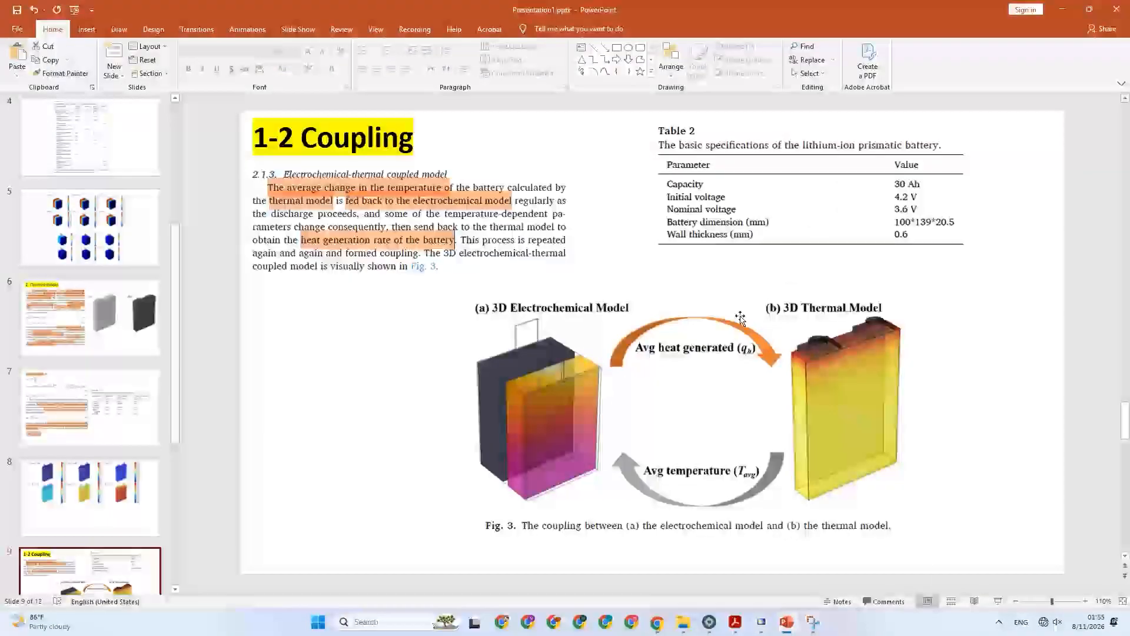
pyautogui.click(736, 623)
pyautogui.click(736, 623)
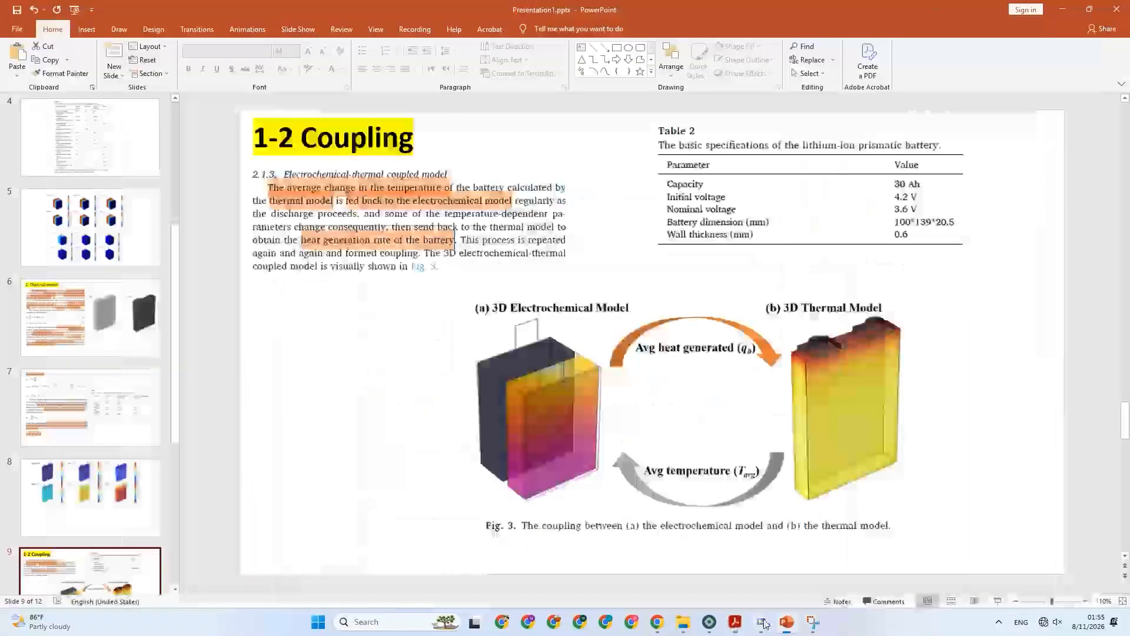
# Switch to COMSOL to check the cathode reaction's exchange current density and transfer coefficients, and return to the PowerPoint slides.
pyautogui.click(762, 623)
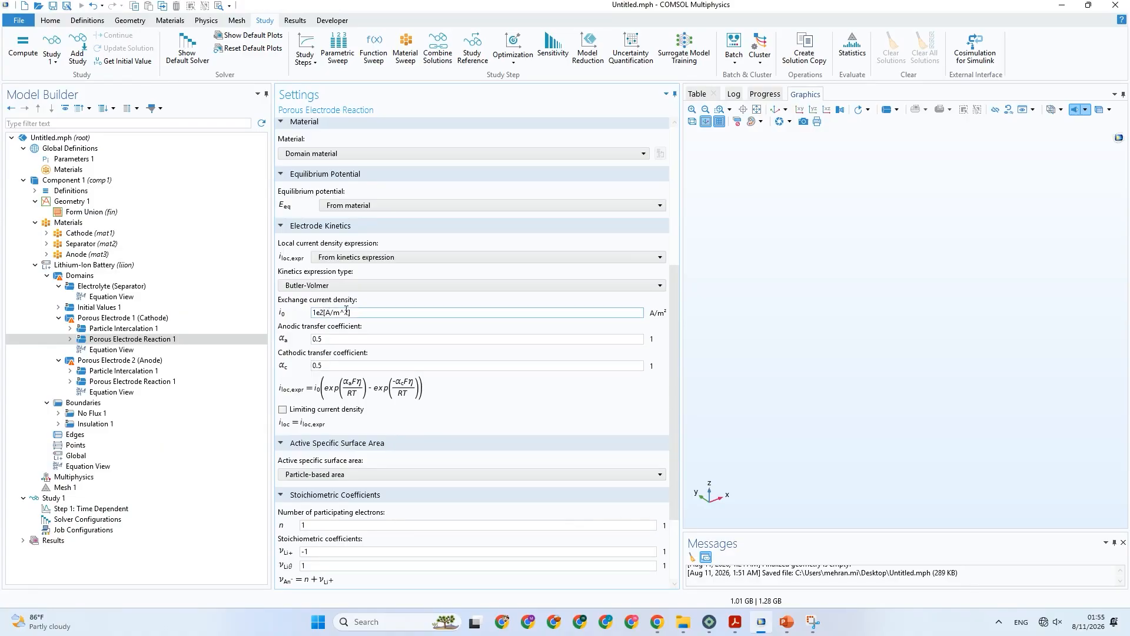
pyautogui.click(327, 365)
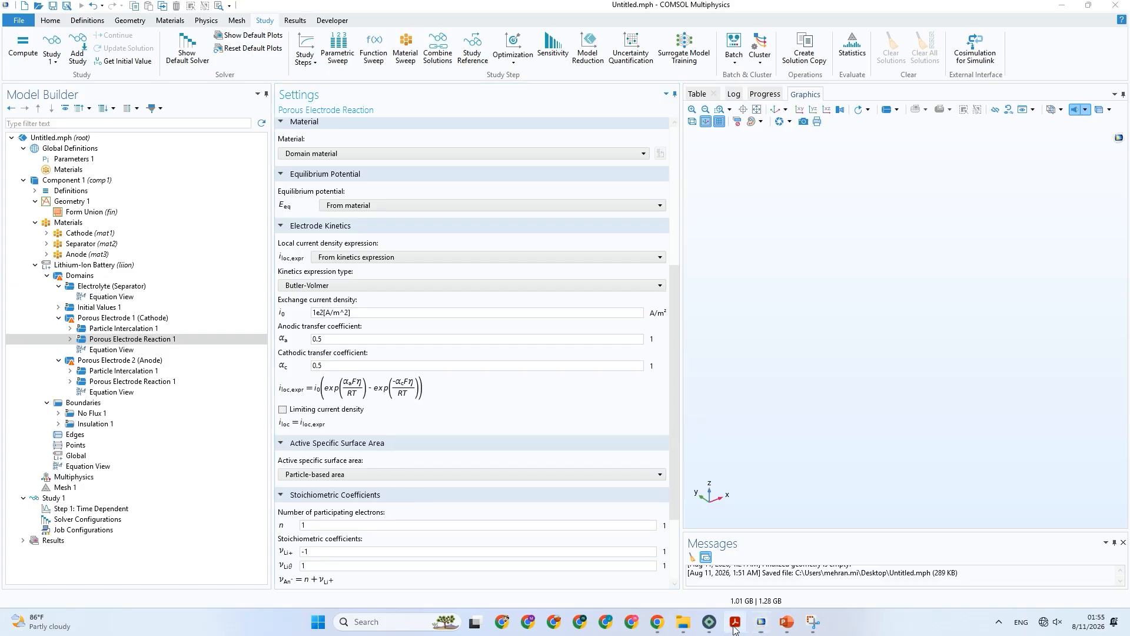
pyautogui.click(761, 625)
pyautogui.click(760, 626)
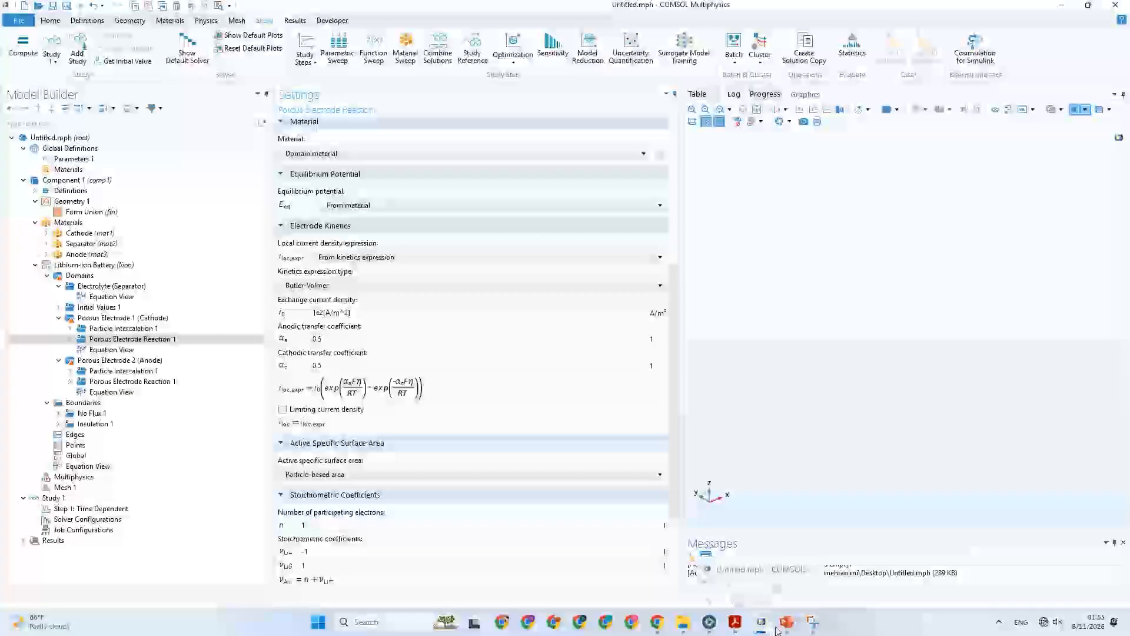
pyautogui.click(782, 627)
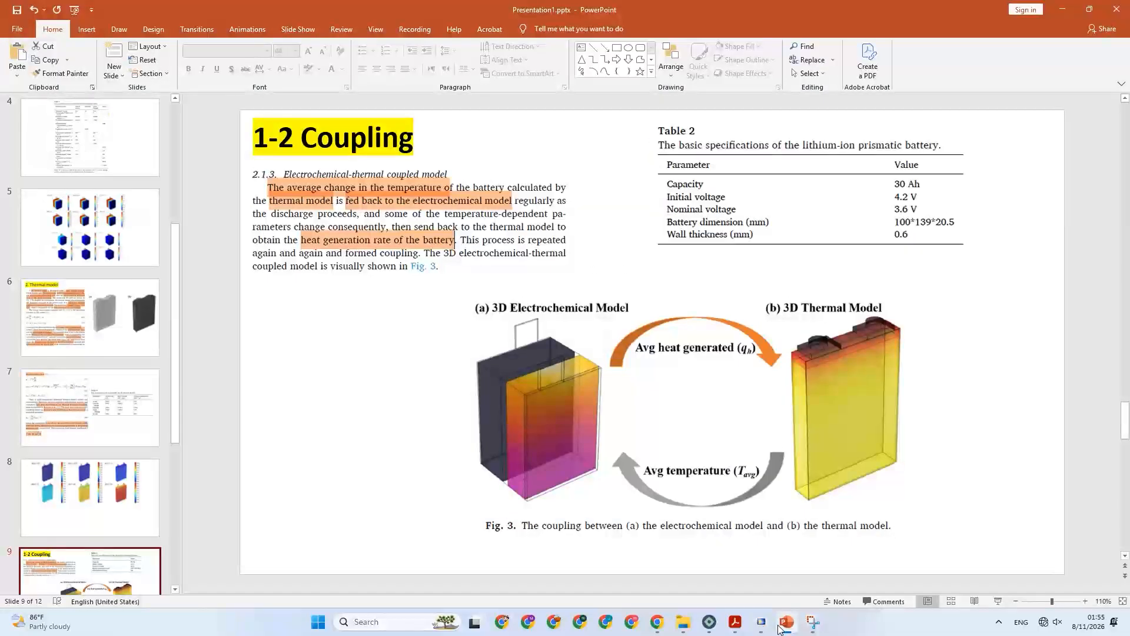
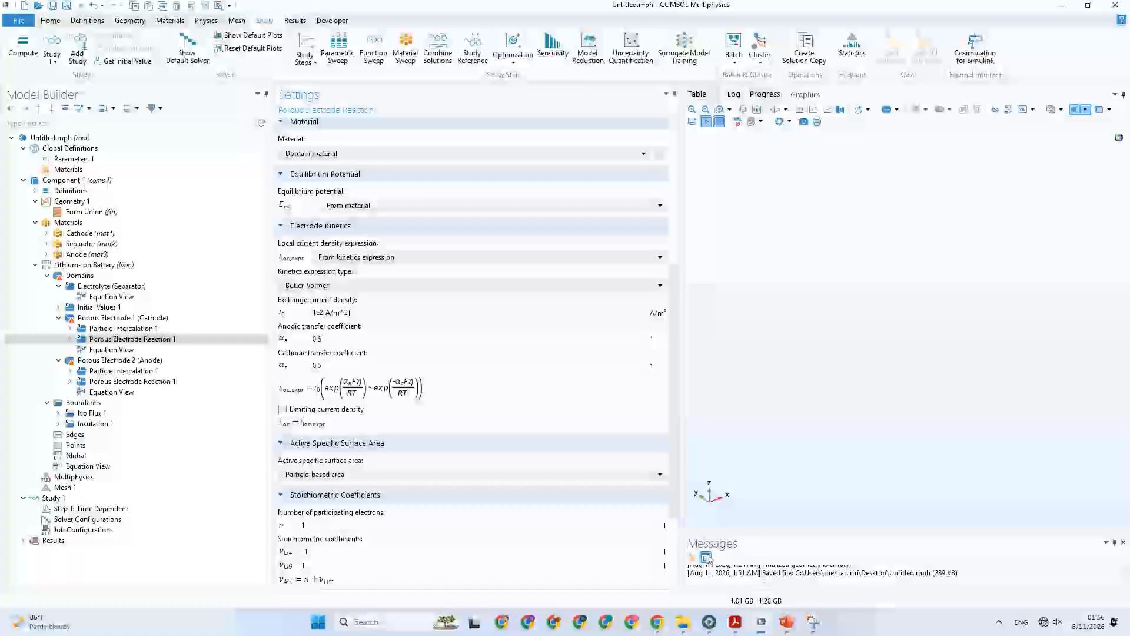
# Switch to PowerPoint to consult the electrochemical kinetics equations in Table 1 and the reaction rate coefficients in Table 3.
pyautogui.click(787, 623)
pyautogui.scroll(2, 94, 318)
pyautogui.click(94, 318)
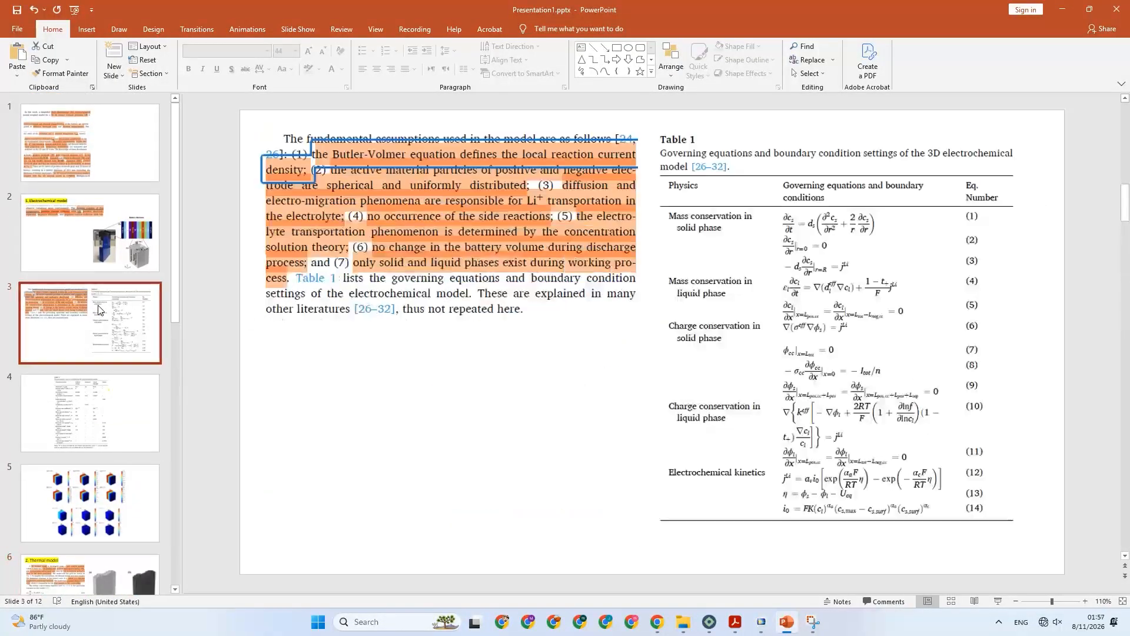
pyautogui.press('Down')
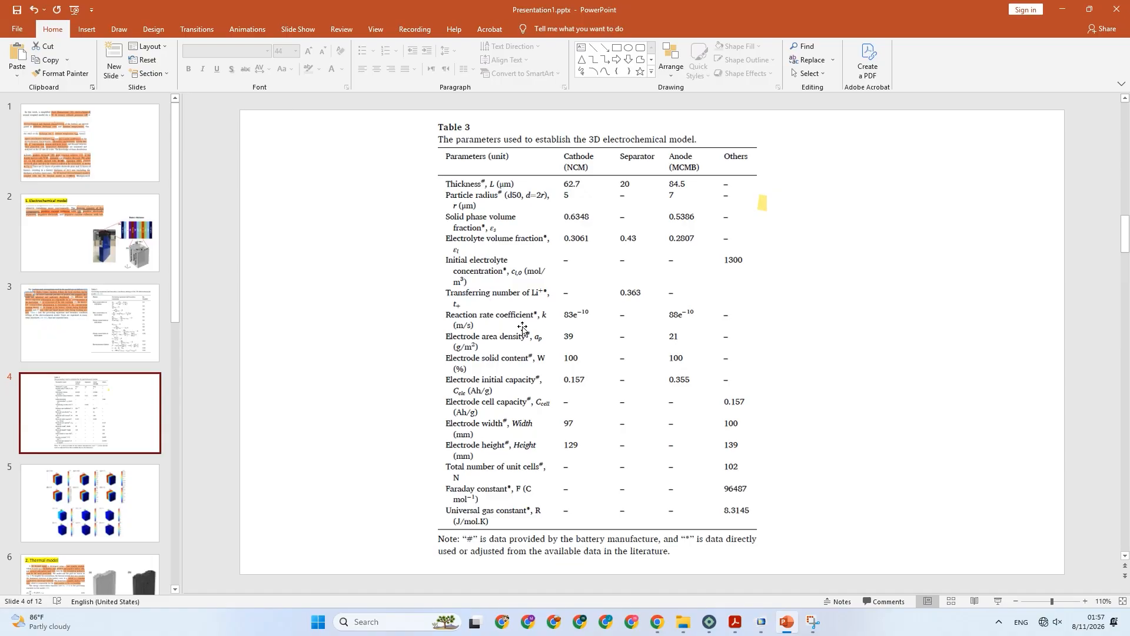
# Switch to COMSOL and set the cathode reaction's kinetics expression type to Lithium insertion with the Rate constant exchange current density type.
pyautogui.click(761, 622)
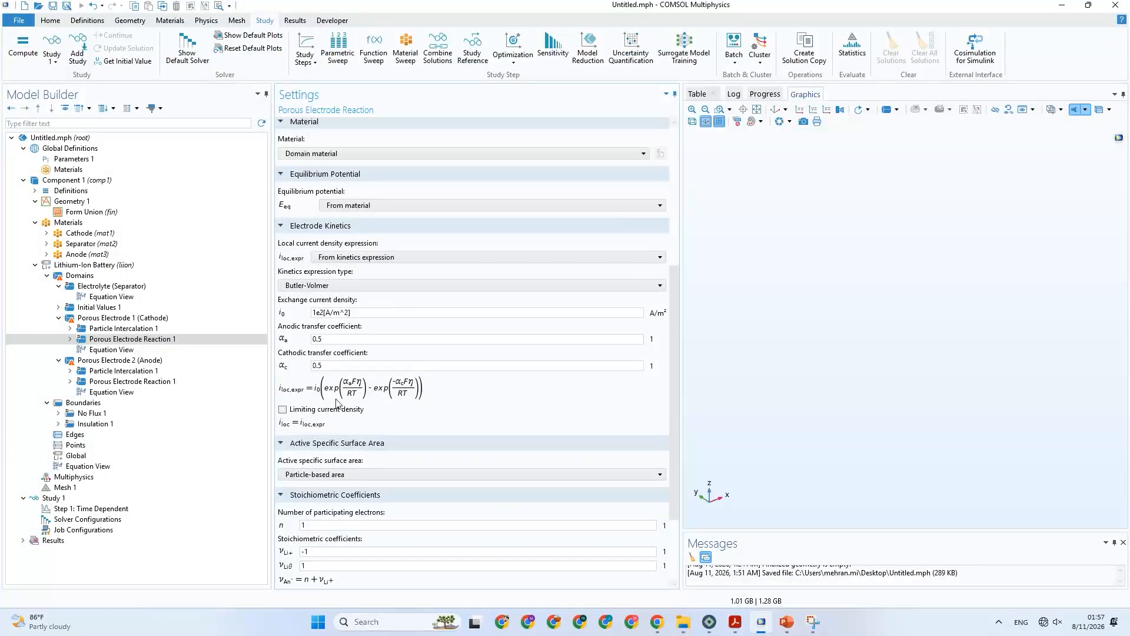
pyautogui.scroll(-3, 361, 459)
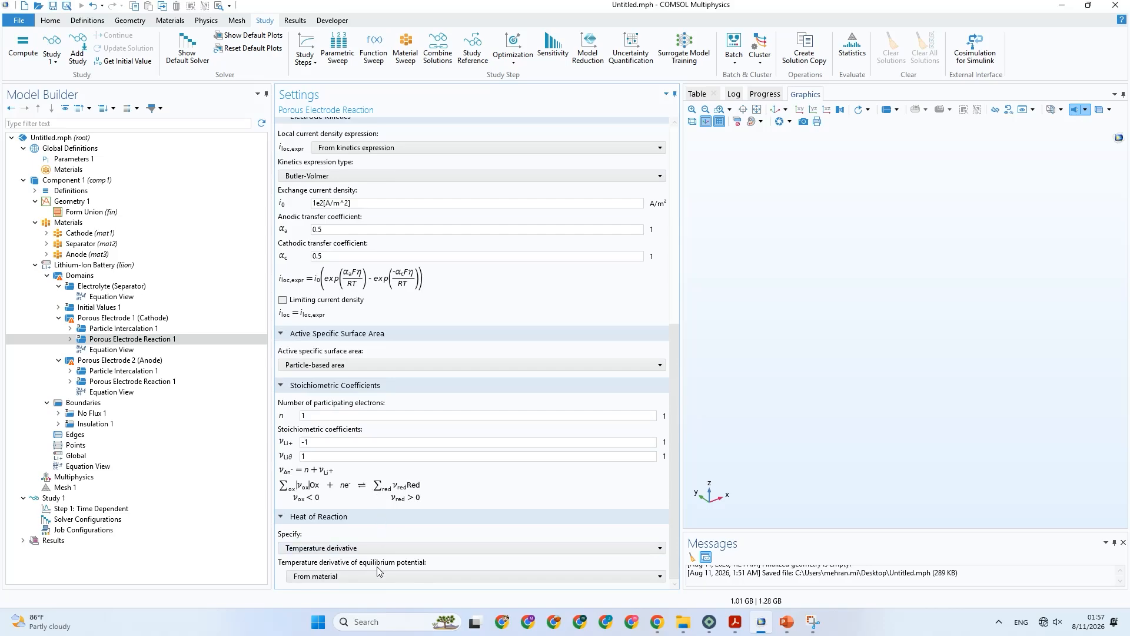
pyautogui.scroll(2, 336, 458)
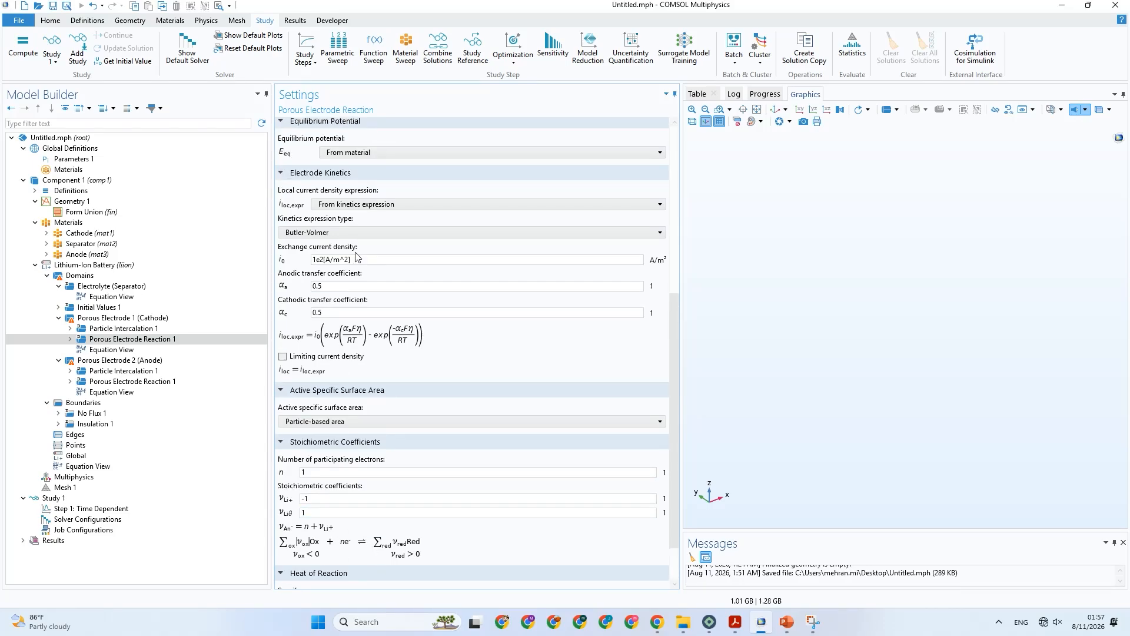
pyautogui.click(369, 232)
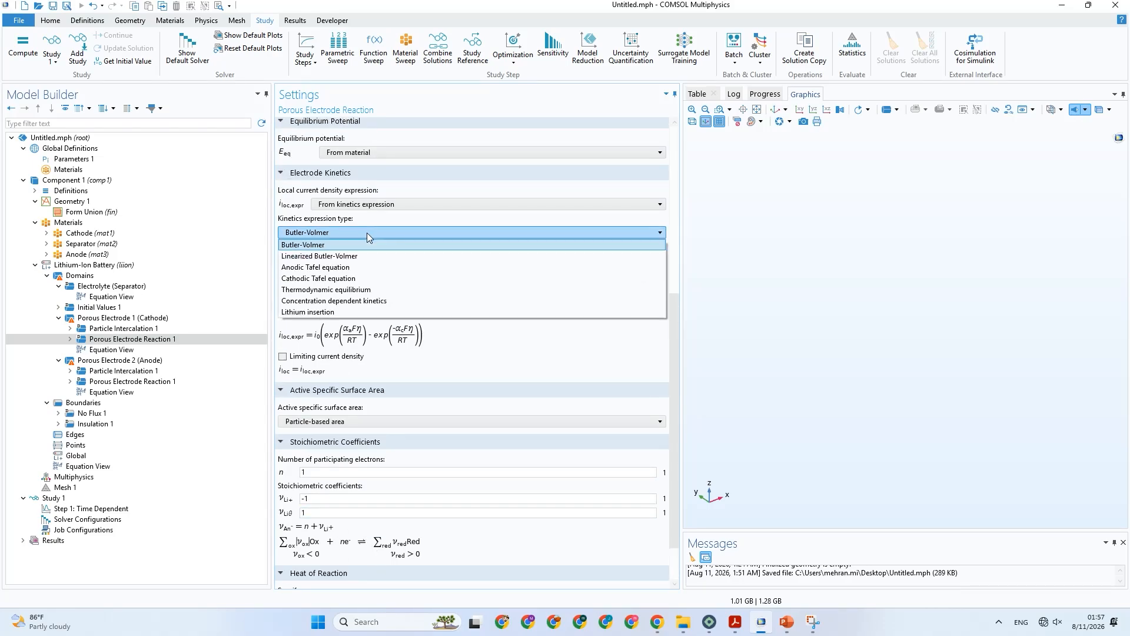
pyautogui.click(340, 312)
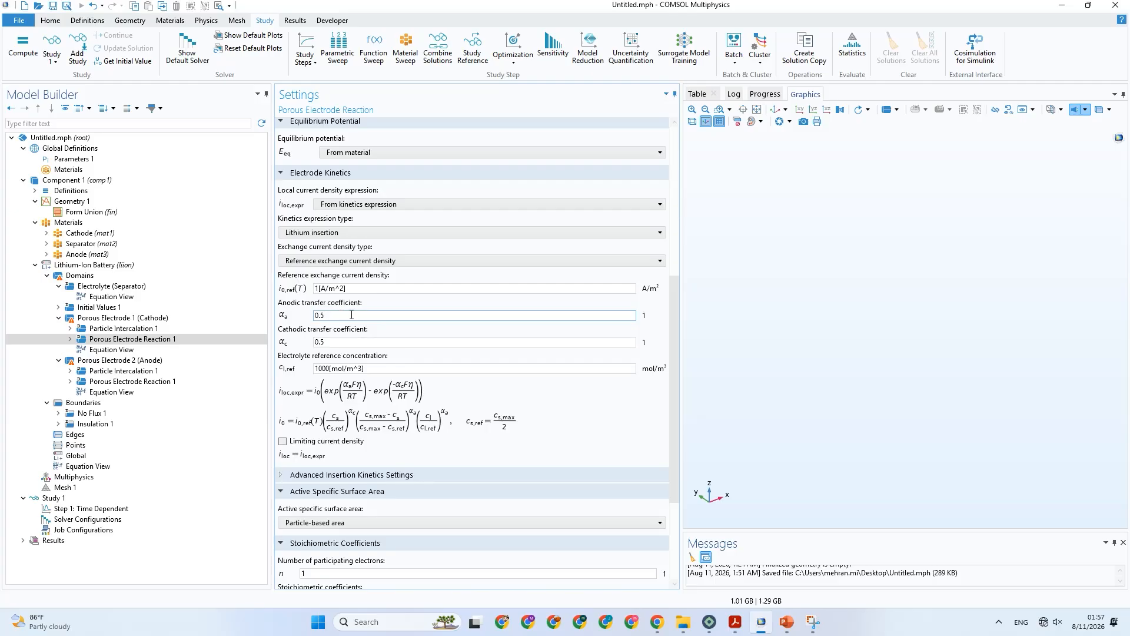
pyautogui.click(340, 263)
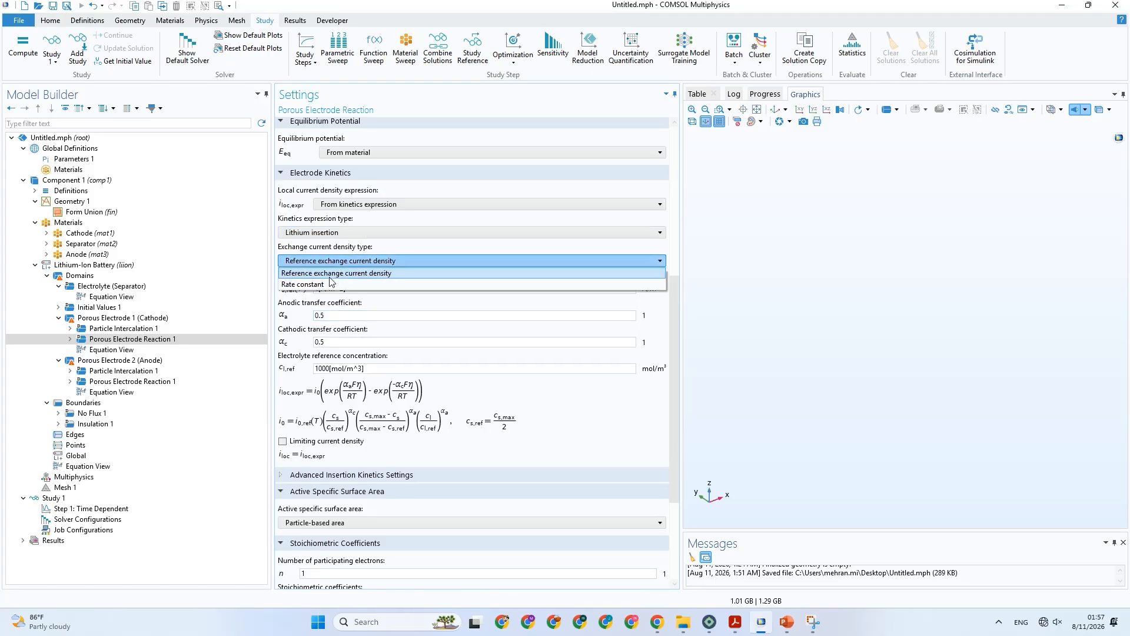
pyautogui.click(330, 283)
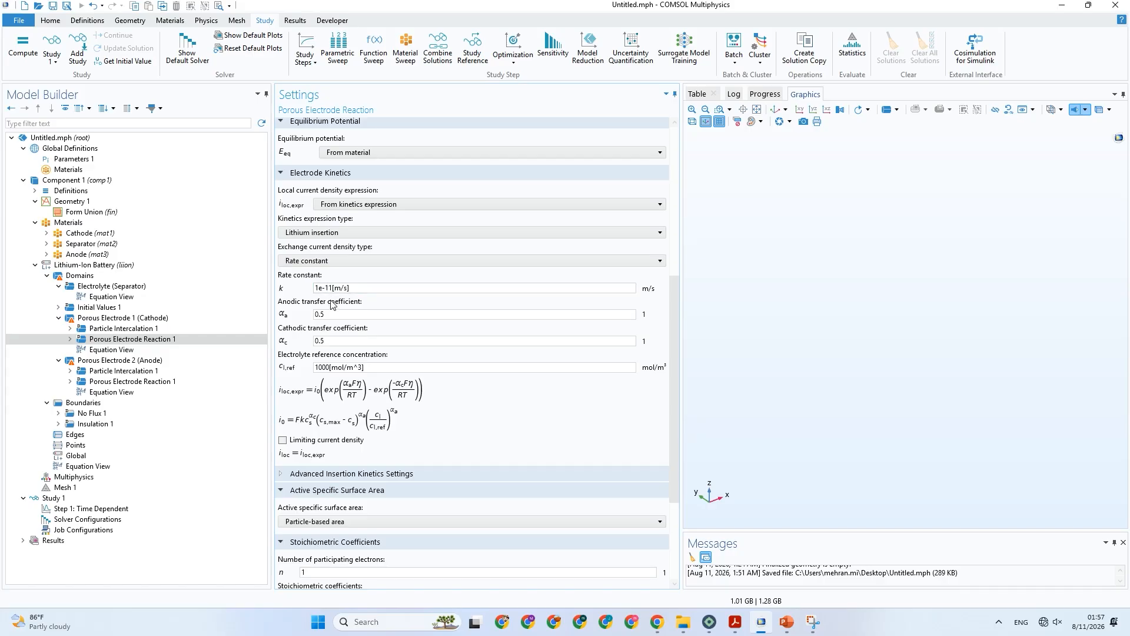
# Check the reaction rate coefficients in Table 3 on the PowerPoint slide and return to COMSOL.
pyautogui.click(787, 627)
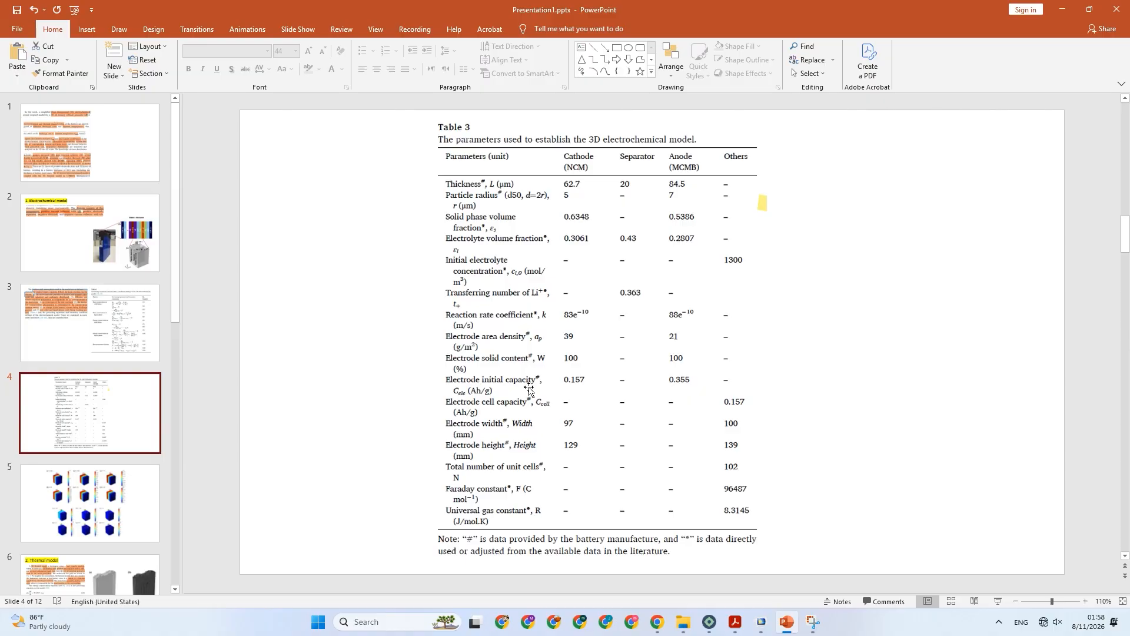
pyautogui.click(761, 623)
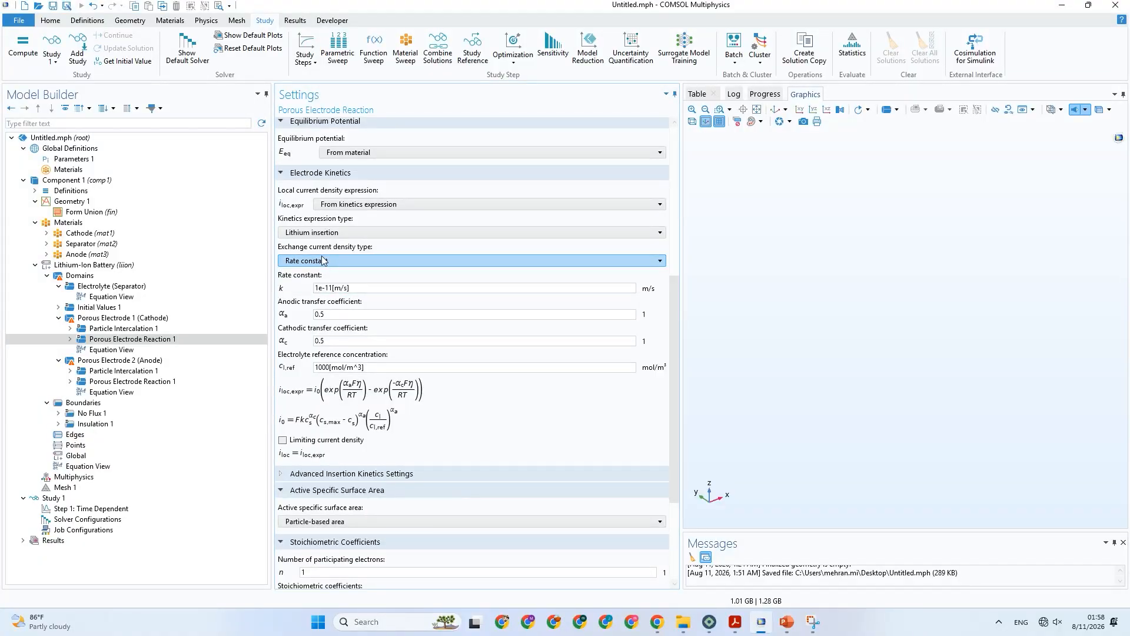
# Try the Concentration dependent kinetics, Linearized Butler-Volmer and Anodic Tafel equation types for the cathode reaction and compare their expressions.
pyautogui.click(328, 232)
pyautogui.click(337, 302)
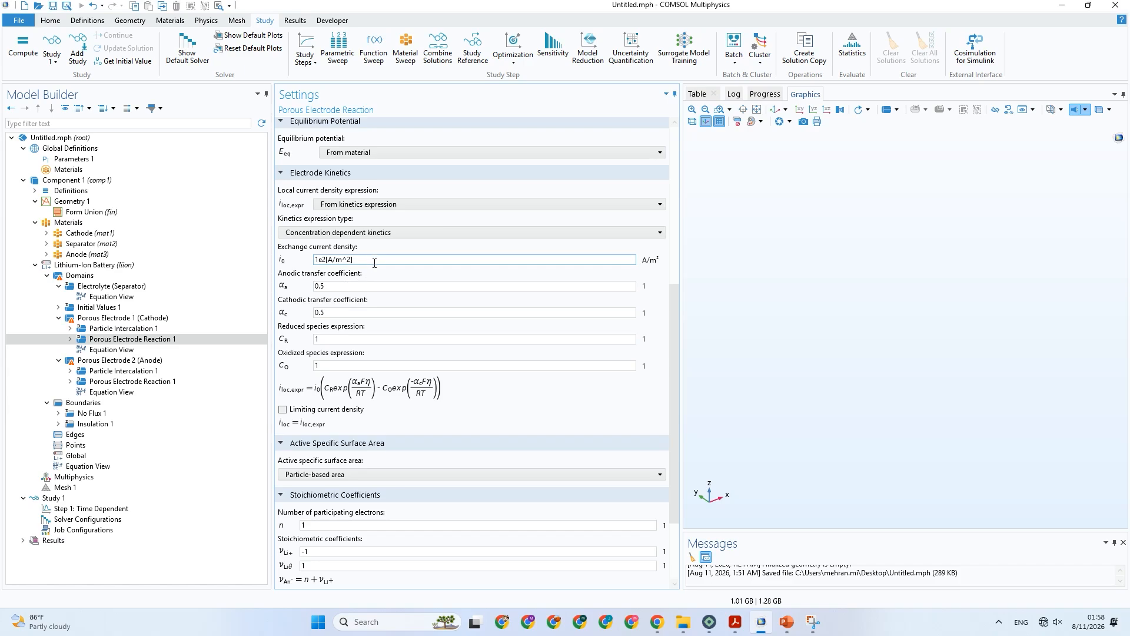
pyautogui.scroll(-4, 412, 430)
pyautogui.scroll(5, 412, 425)
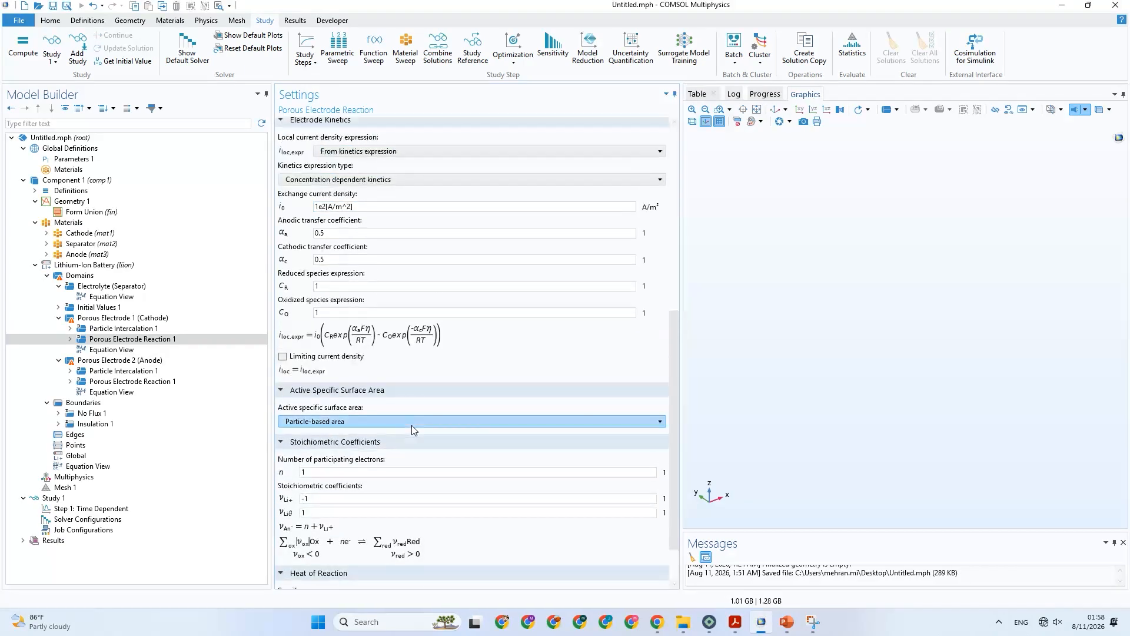
pyautogui.click(393, 264)
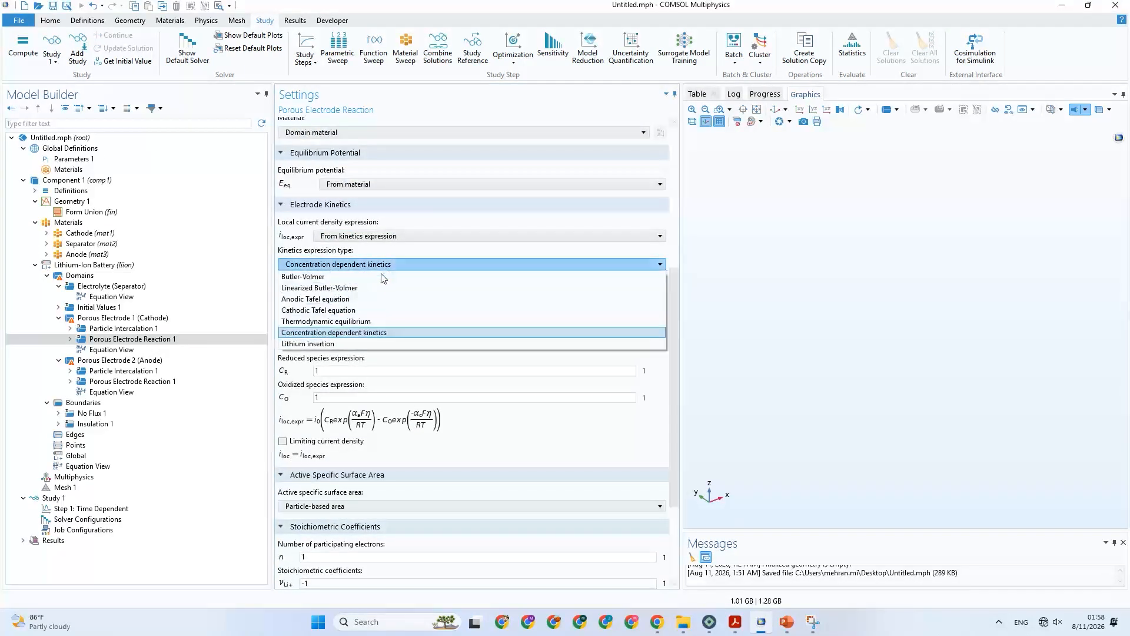
pyautogui.click(365, 290)
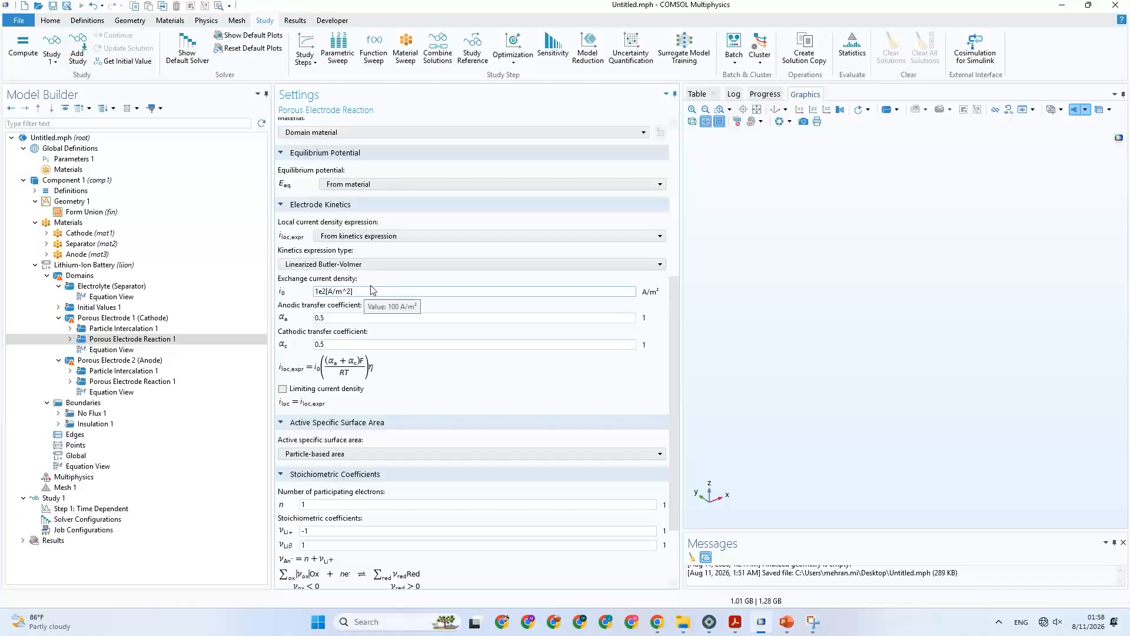
pyautogui.click(380, 263)
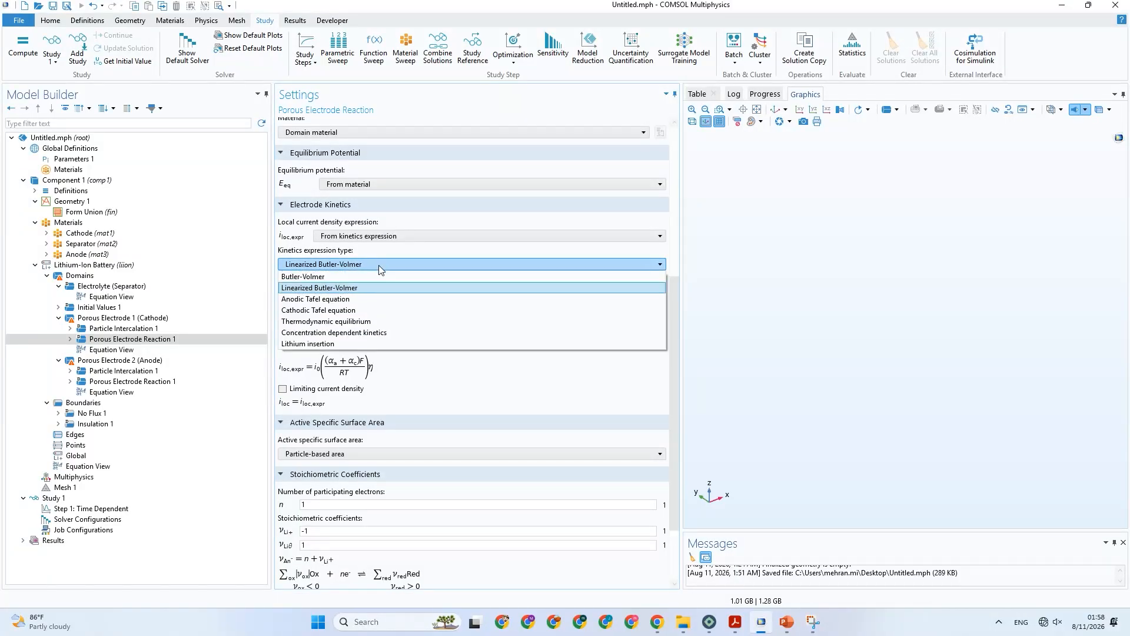
pyautogui.click(376, 298)
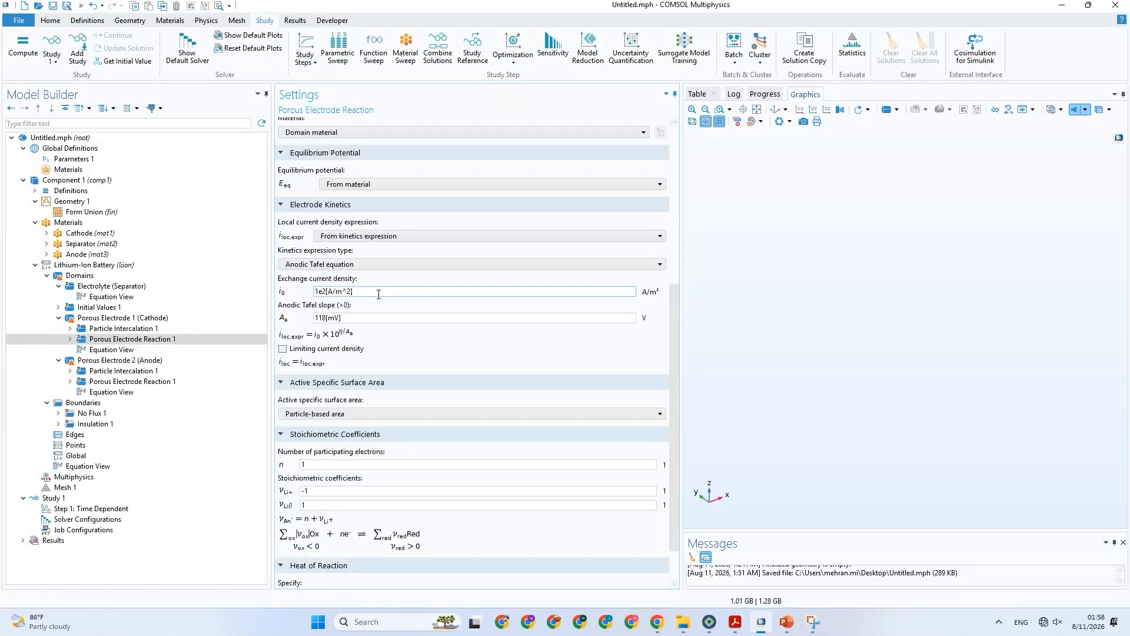
# Try the Cathodic Tafel equation, Thermodynamic equilibrium and Concentration dependent kinetics types, and return the cathode reaction to Lithium insertion.
pyautogui.click(377, 264)
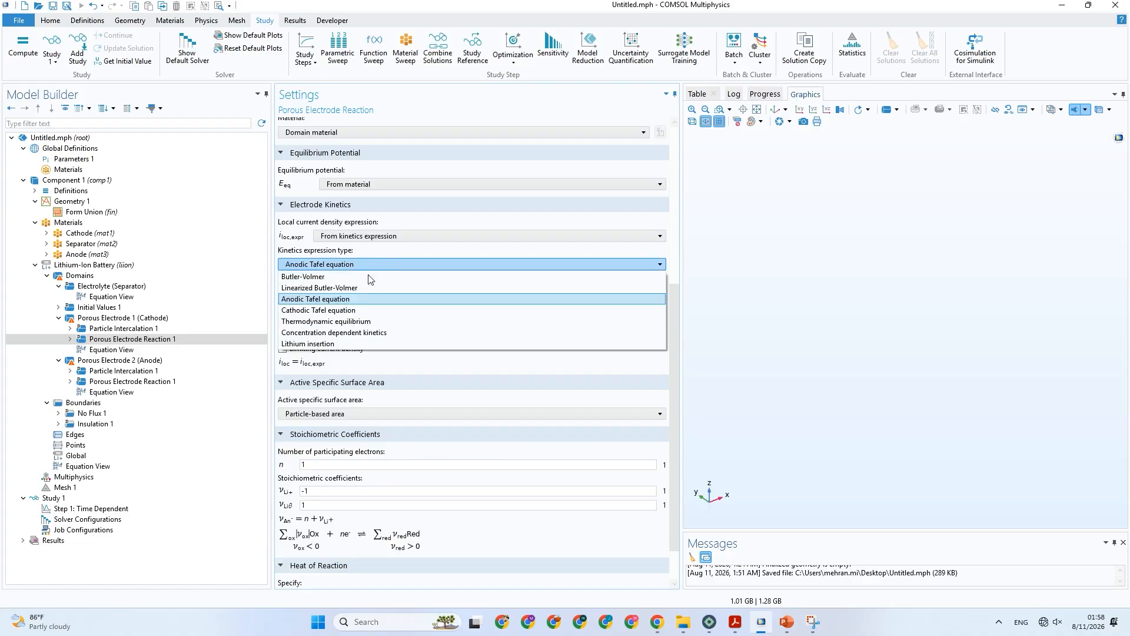
pyautogui.click(350, 318)
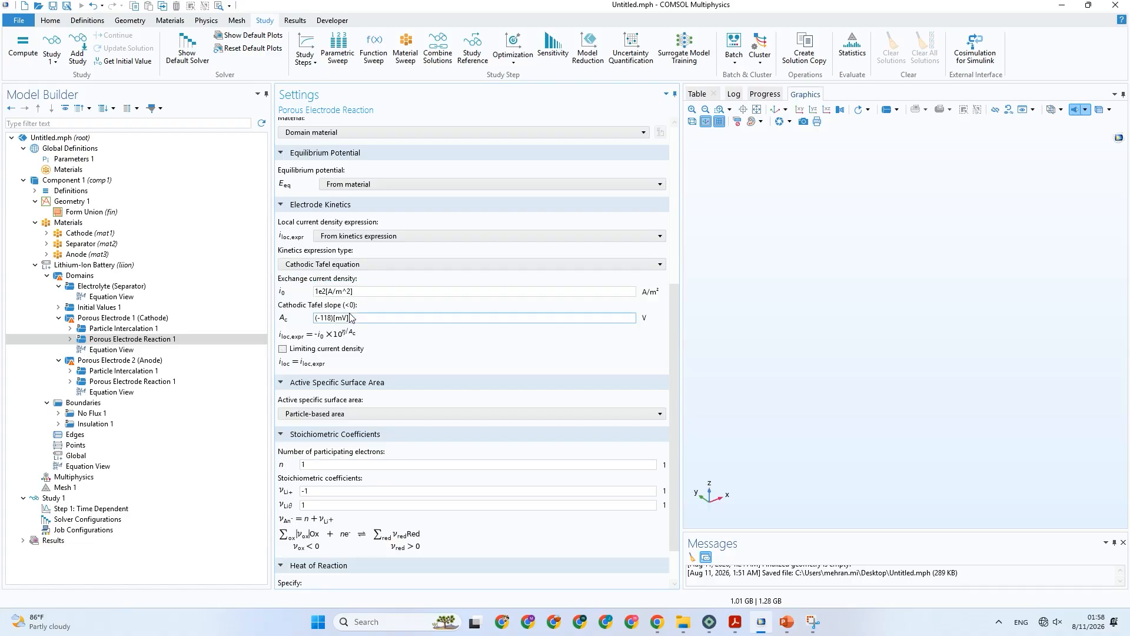
pyautogui.click(377, 264)
pyautogui.click(350, 324)
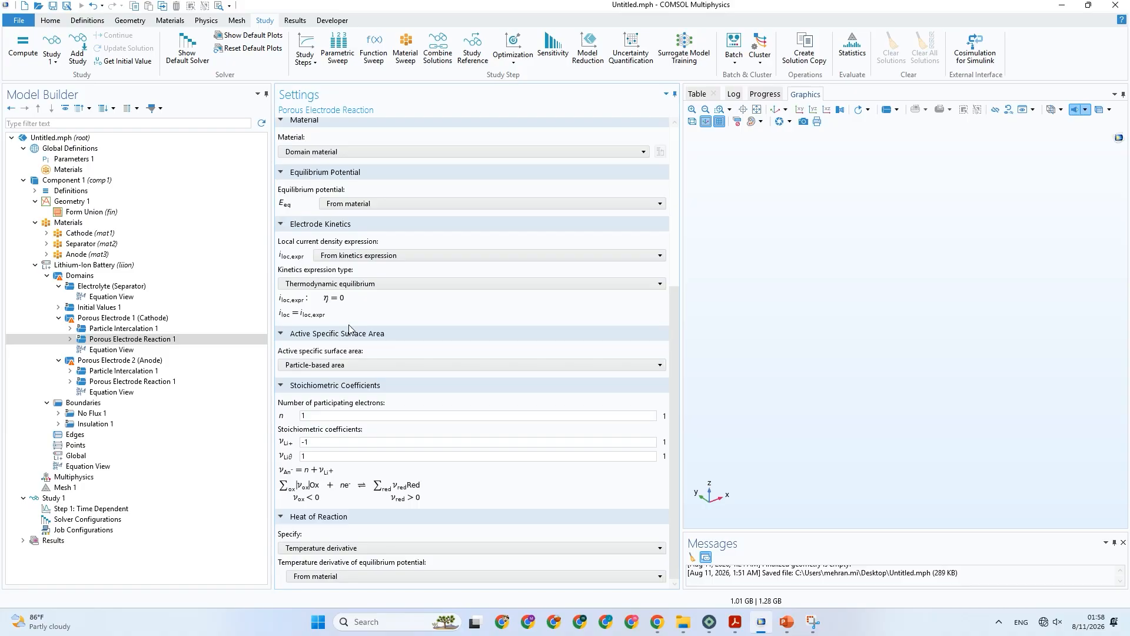
pyautogui.click(375, 287)
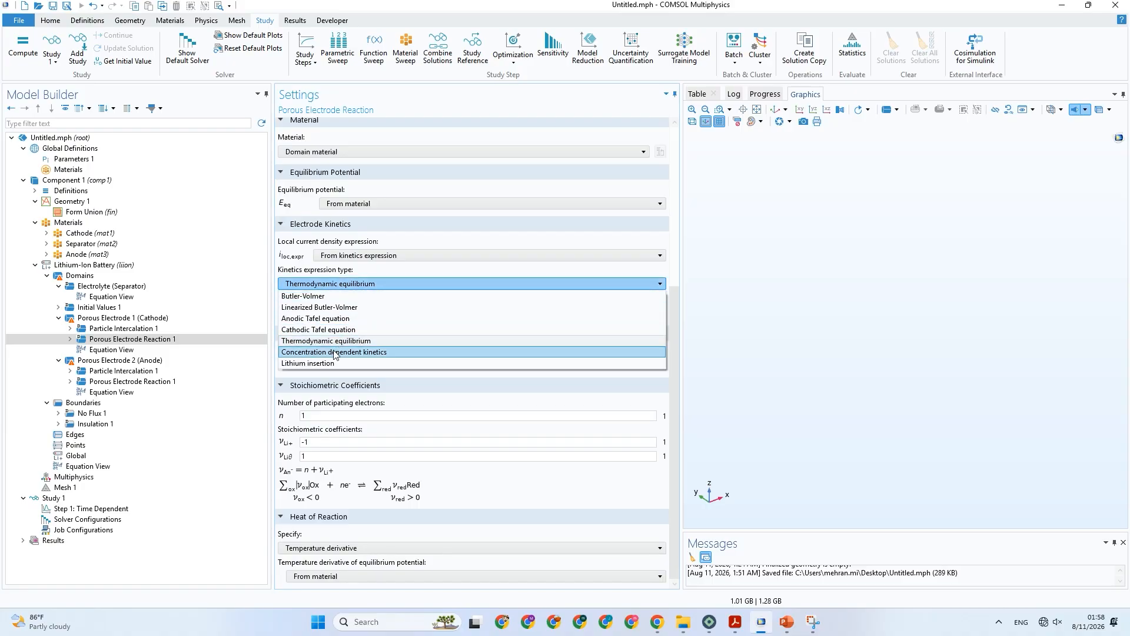
pyautogui.click(336, 353)
pyautogui.click(374, 285)
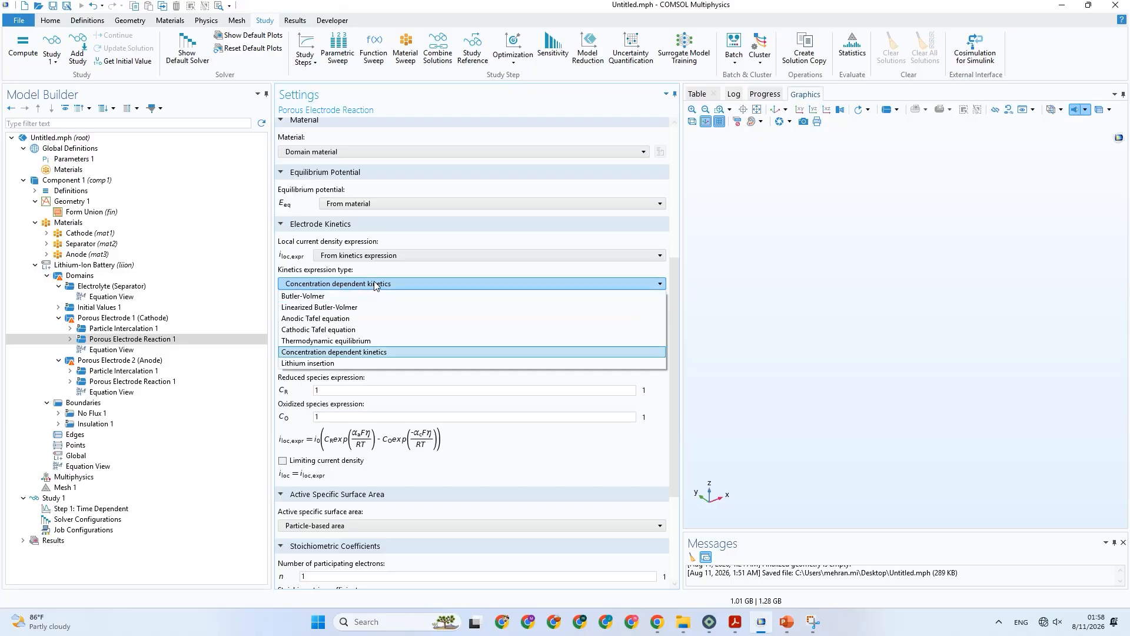
pyautogui.click(330, 364)
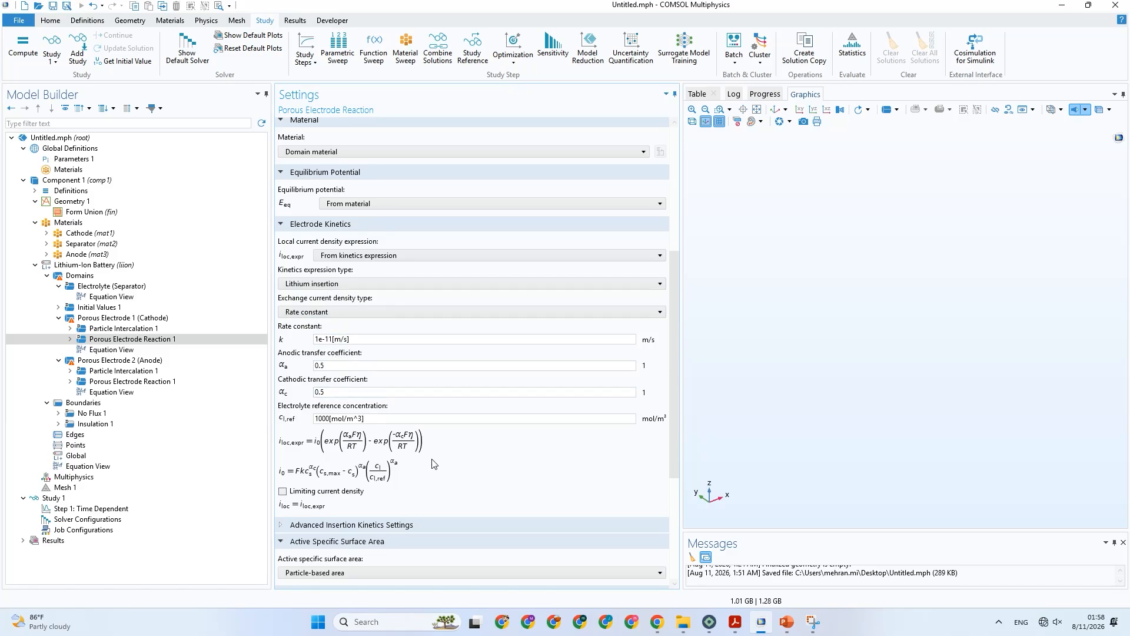
# Compare the Butler-Volmer and Lithium insertion expressions for the cathode reaction, ending with Lithium insertion selected.
pyautogui.scroll(-1, 443, 453)
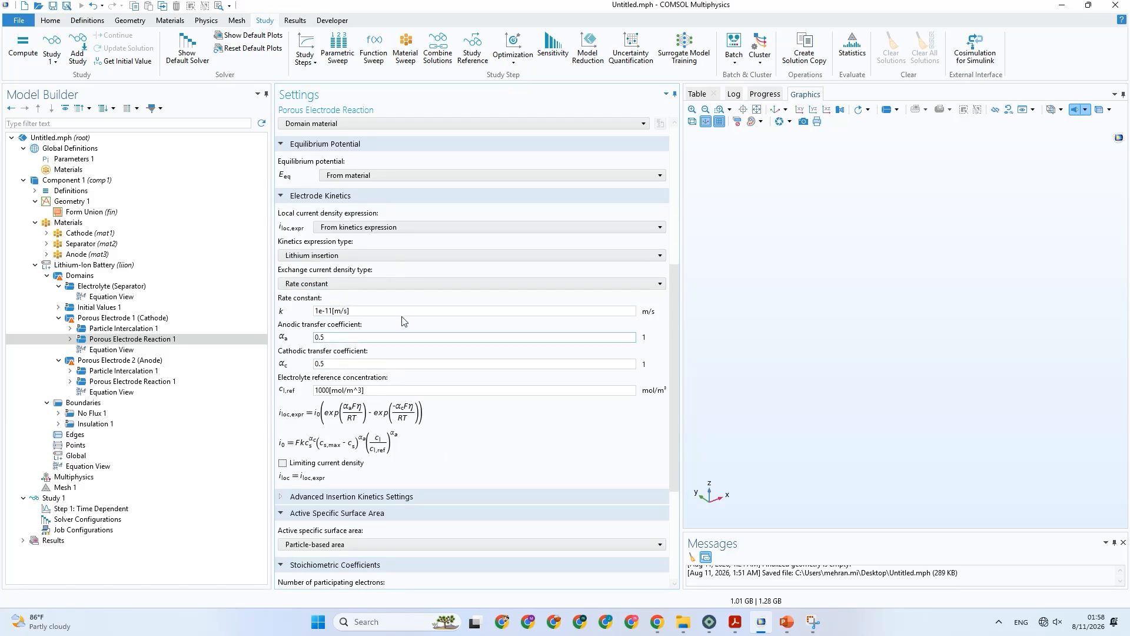
pyautogui.click(372, 262)
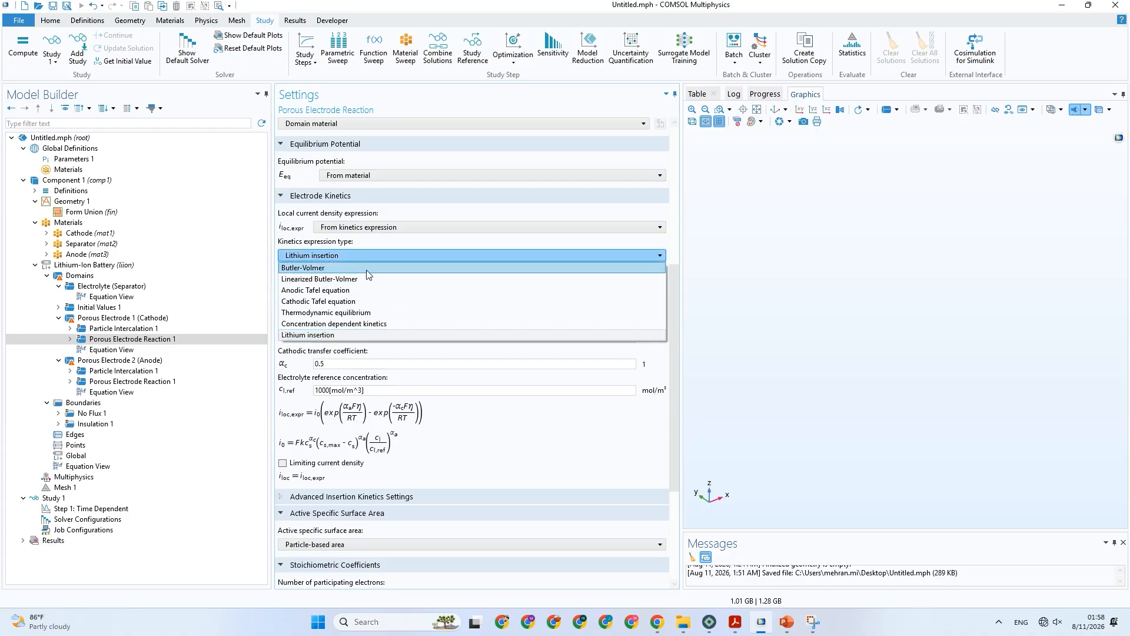
pyautogui.click(366, 268)
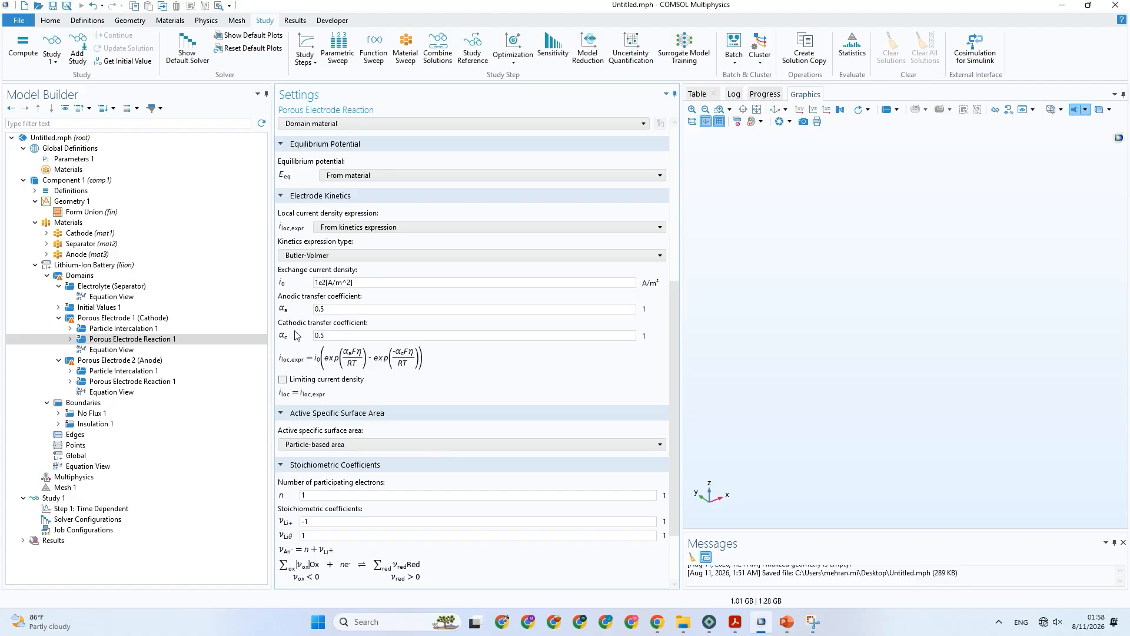
pyautogui.click(326, 257)
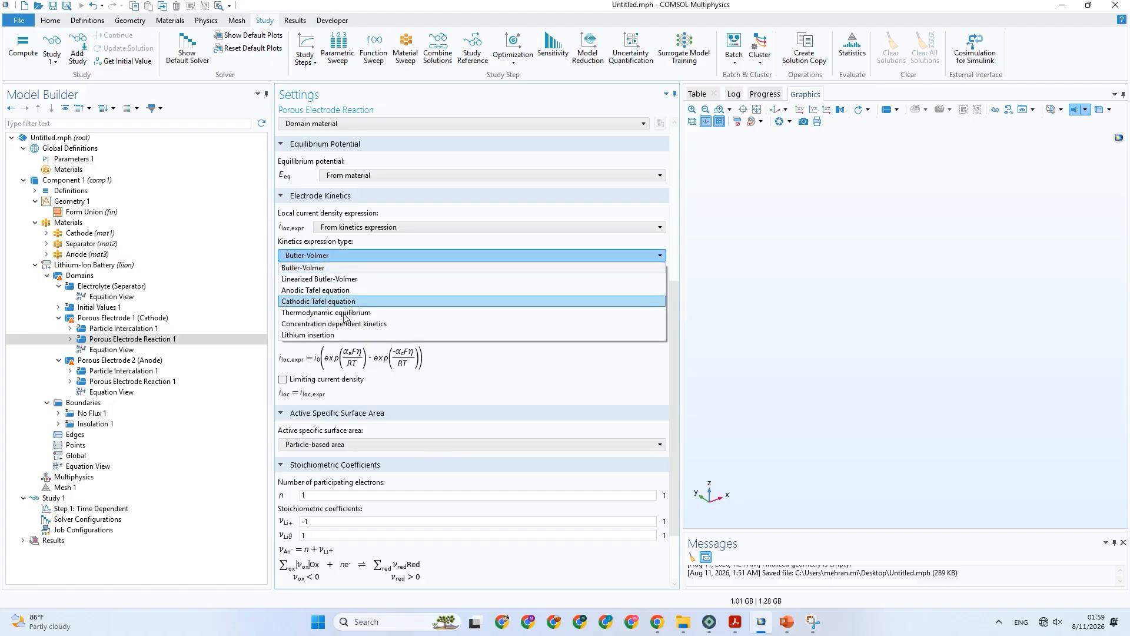
pyautogui.click(348, 335)
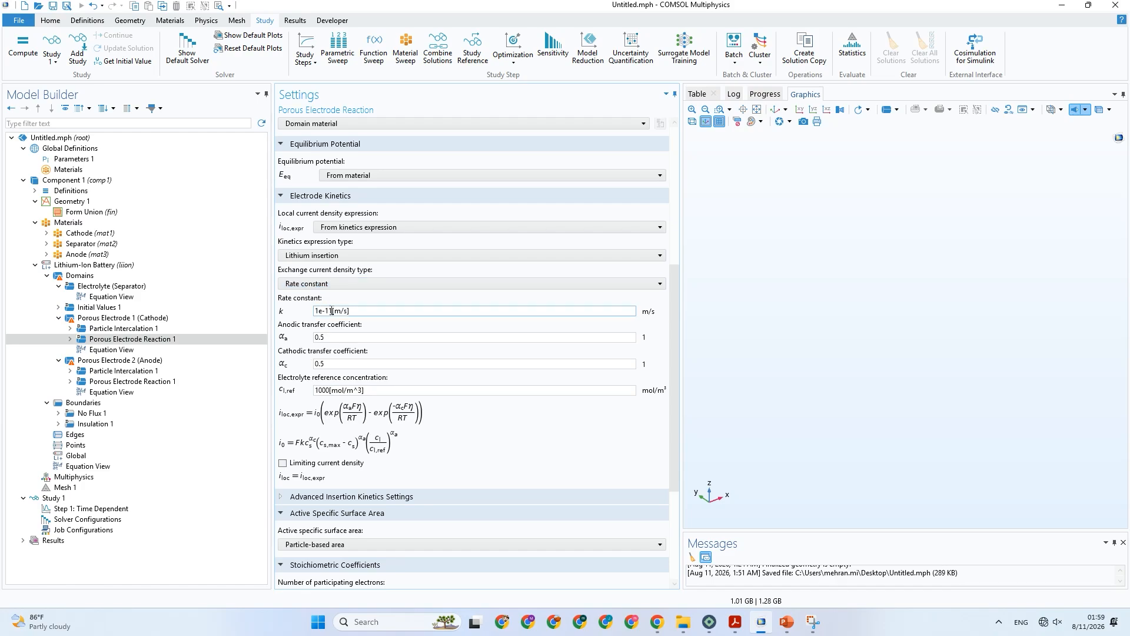
# Consult Table 3 in PowerPoint and set the cathode reaction's rate constant to 83e-10[m/s] in COMSOL.
pyautogui.moveTo(365, 315); pyautogui.dragTo(299, 320)
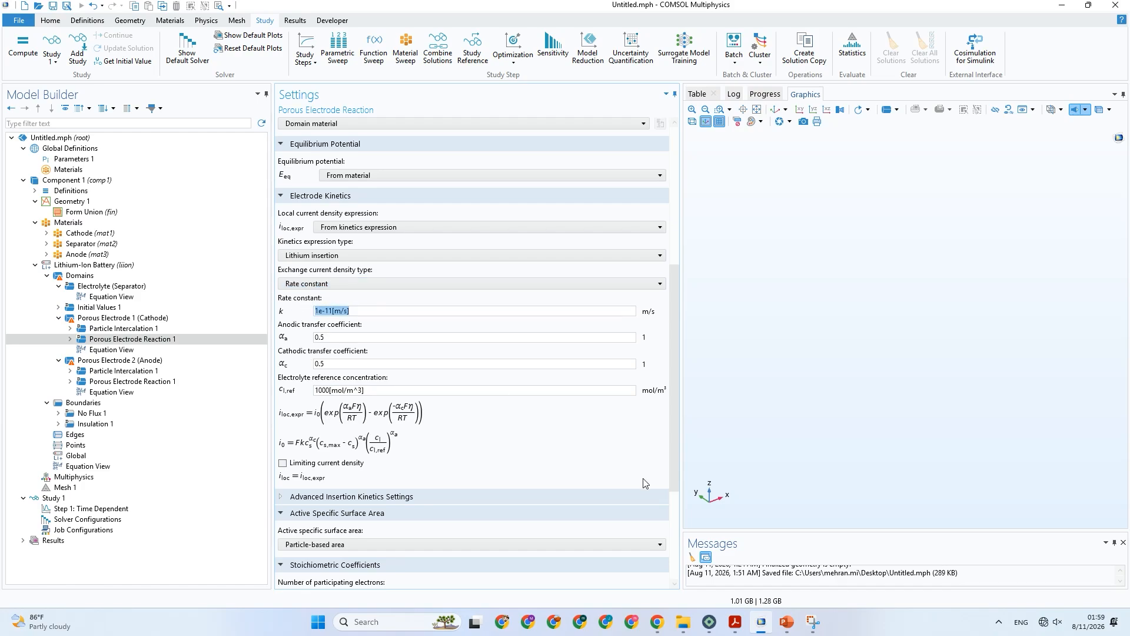
pyautogui.click(787, 621)
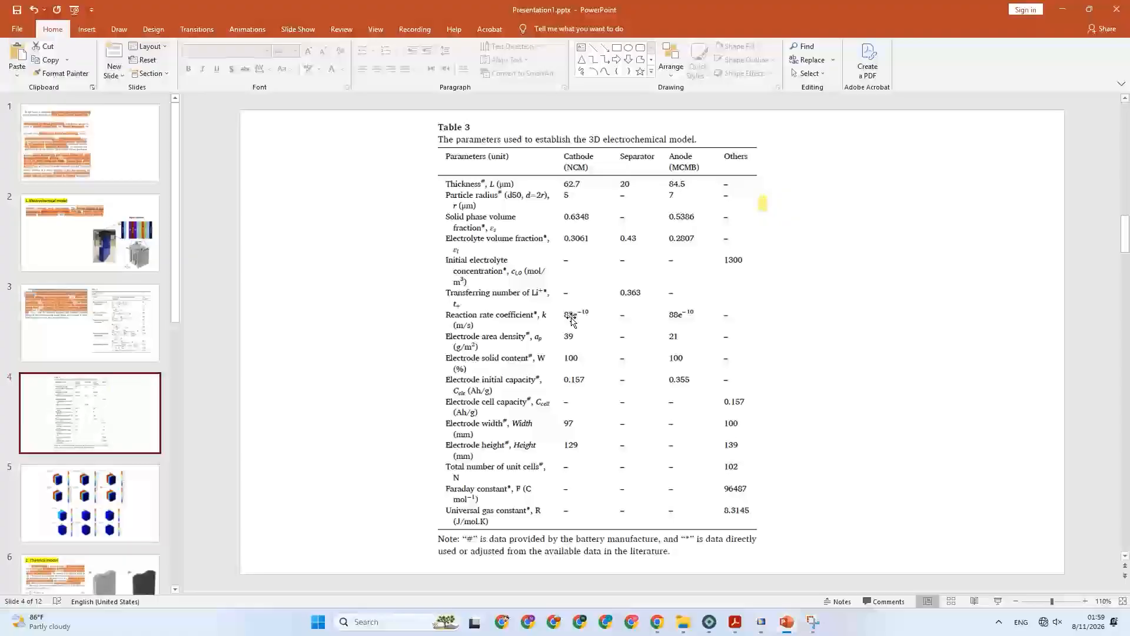
pyautogui.click(762, 630)
pyautogui.click(318, 311)
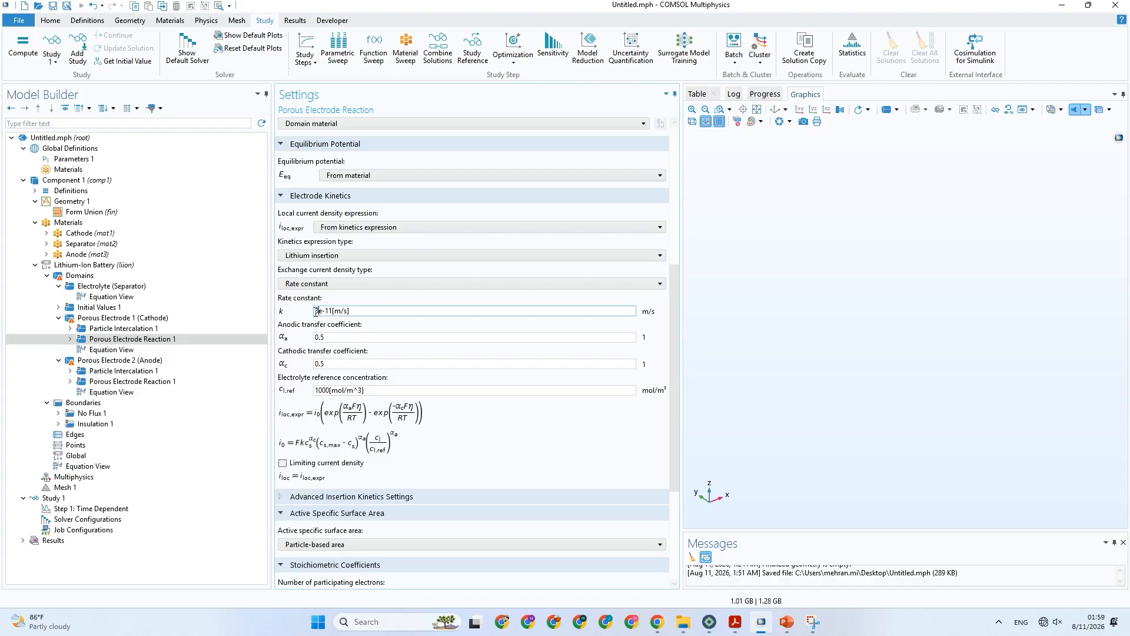
pyautogui.press('BackSpace')
pyautogui.write('83')
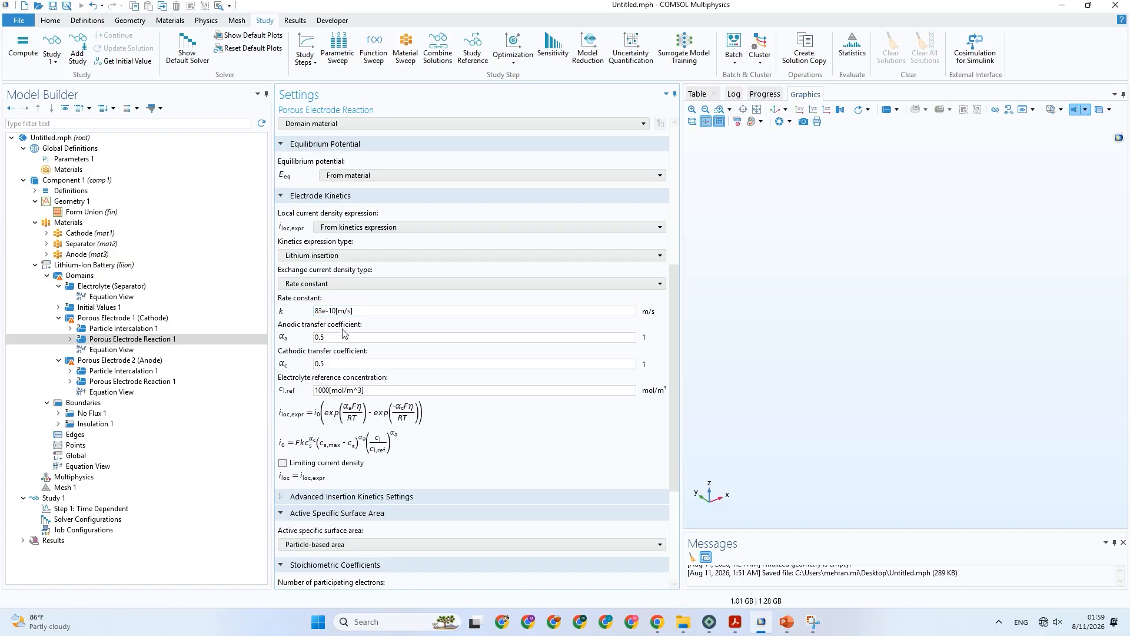
# Set the anode's porous electrode reaction to Lithium insertion kinetics with the Rate constant exchange current density type.
pyautogui.click(109, 382)
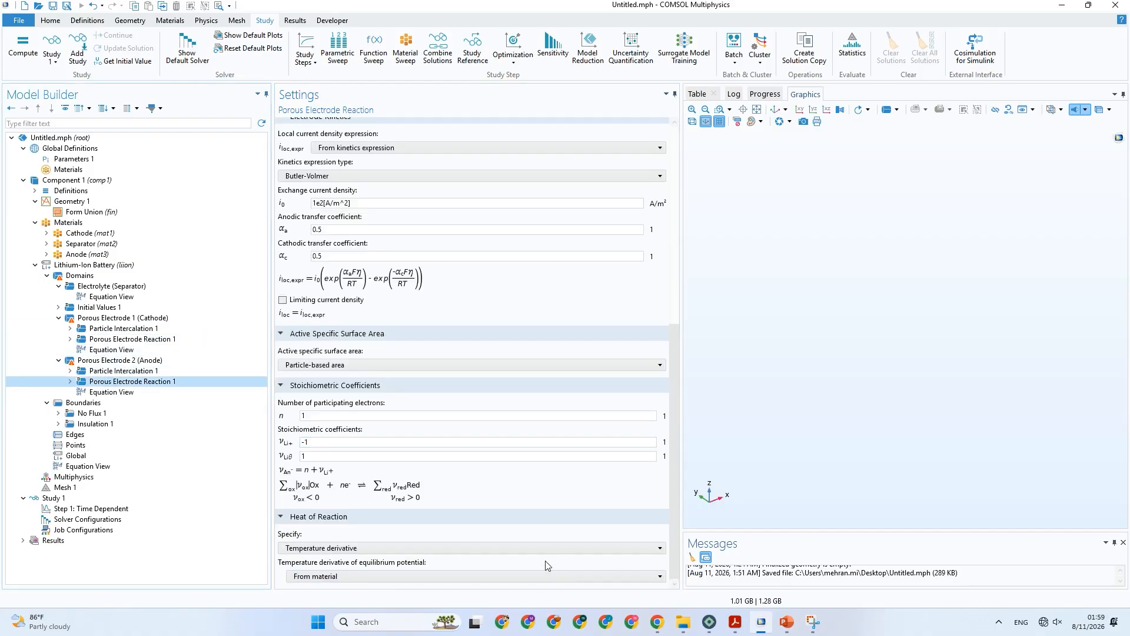
pyautogui.click(341, 175)
pyautogui.click(317, 255)
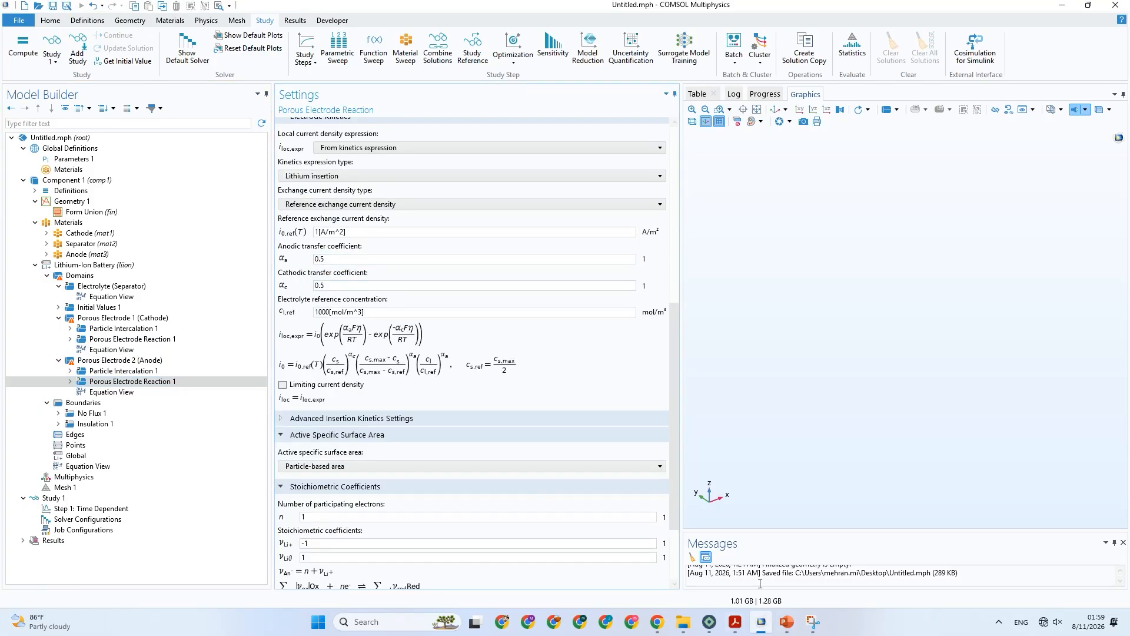
pyautogui.click(330, 204)
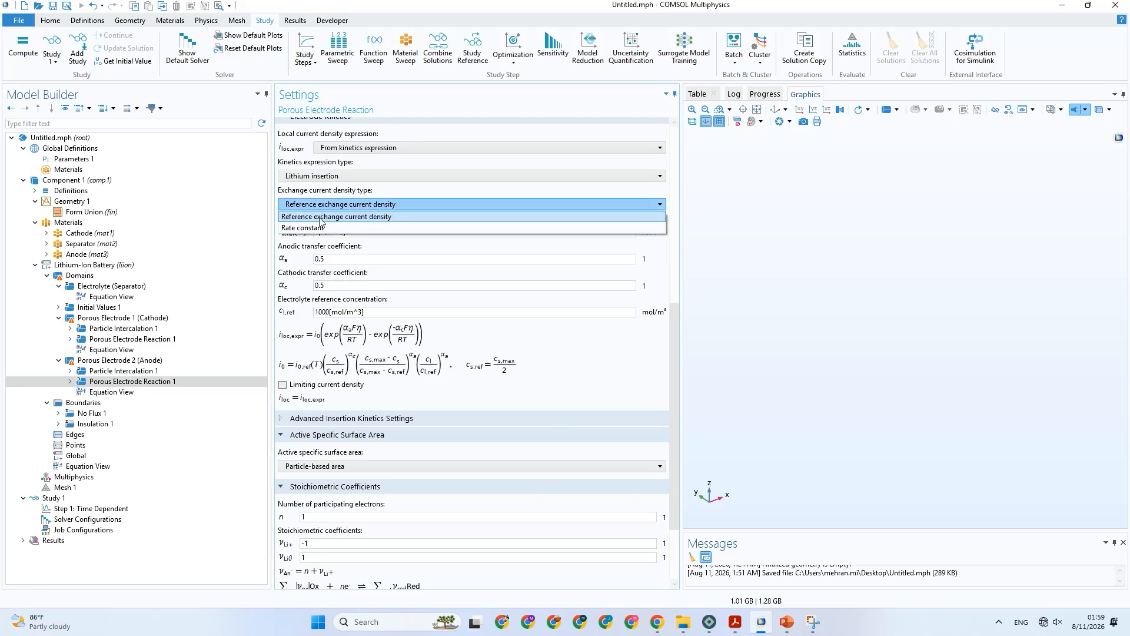
pyautogui.click(322, 230)
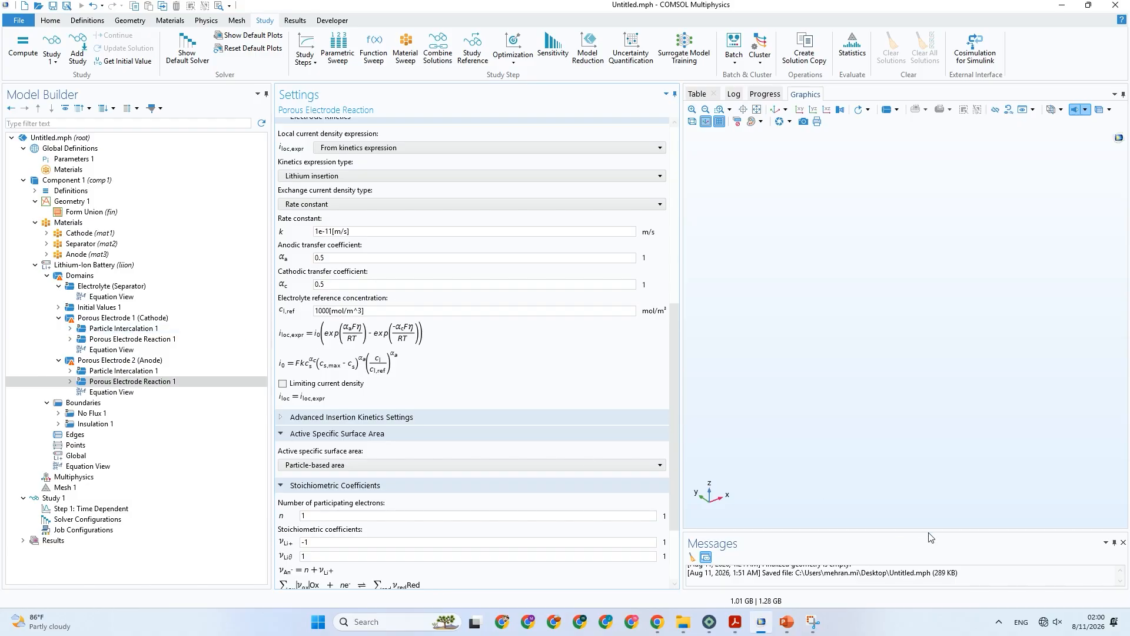
# Consult Table 3 in PowerPoint for the anode's reaction rate coefficient and set the anode reaction's rate constant to 88e-10[m/s] in COMSOL.
pyautogui.click(787, 622)
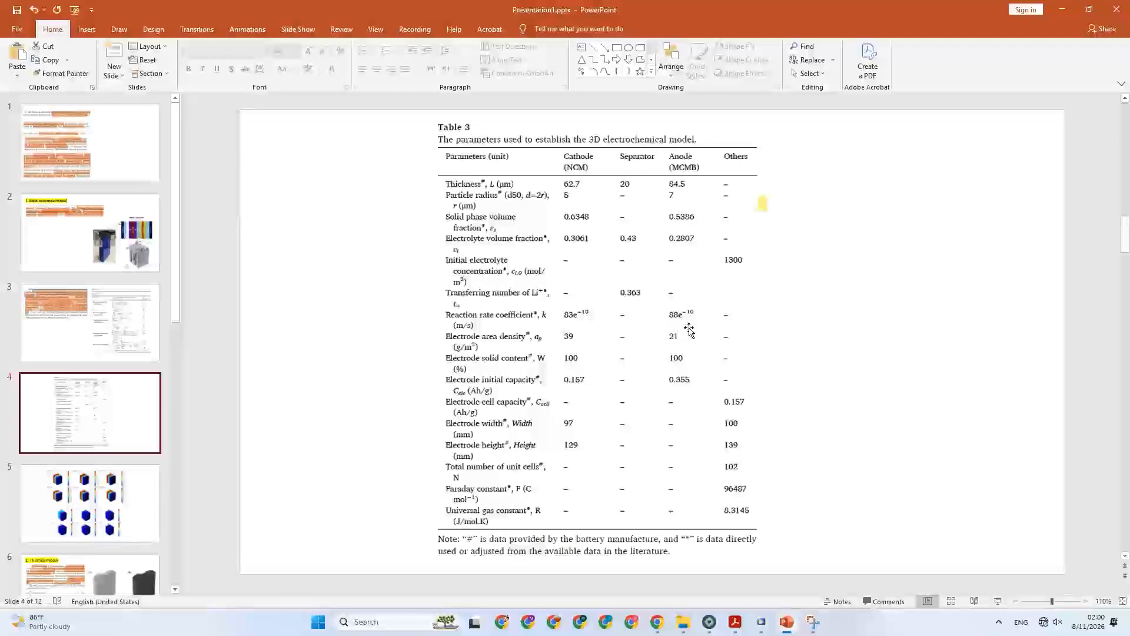
pyautogui.click(762, 622)
pyautogui.click(331, 232)
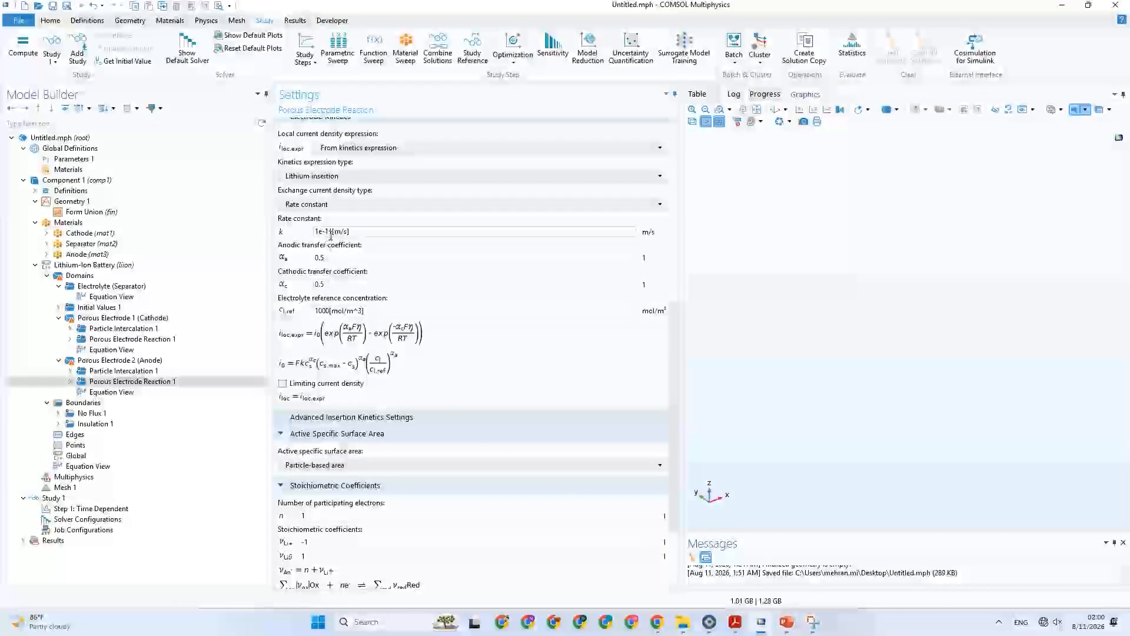
pyautogui.moveTo(332, 232); pyautogui.dragTo(310, 238)
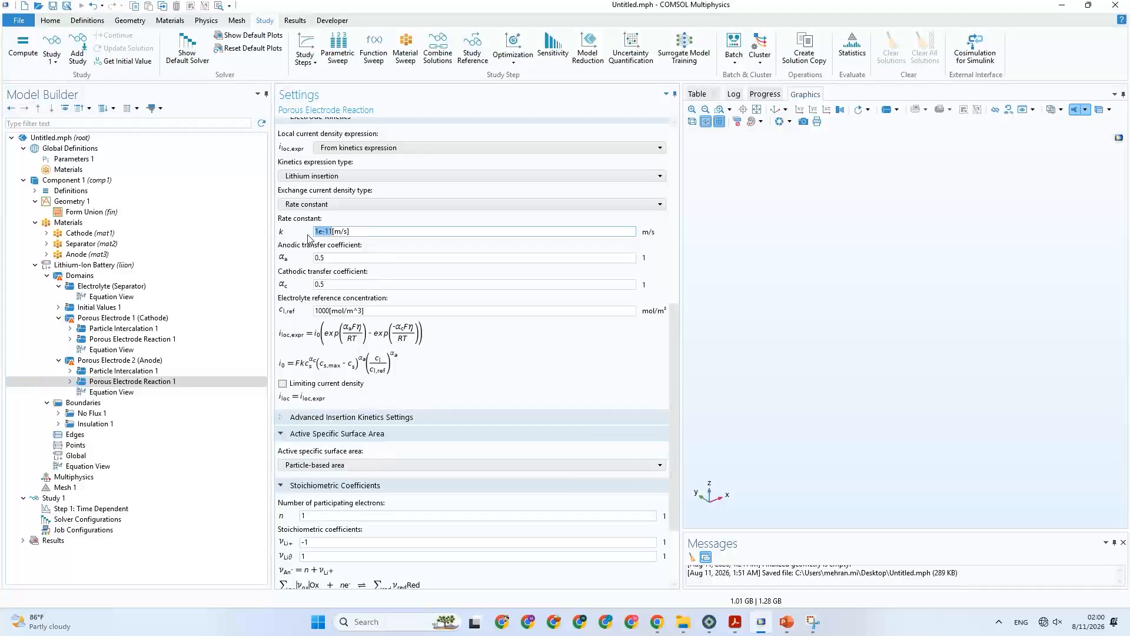
pyautogui.write('88e')
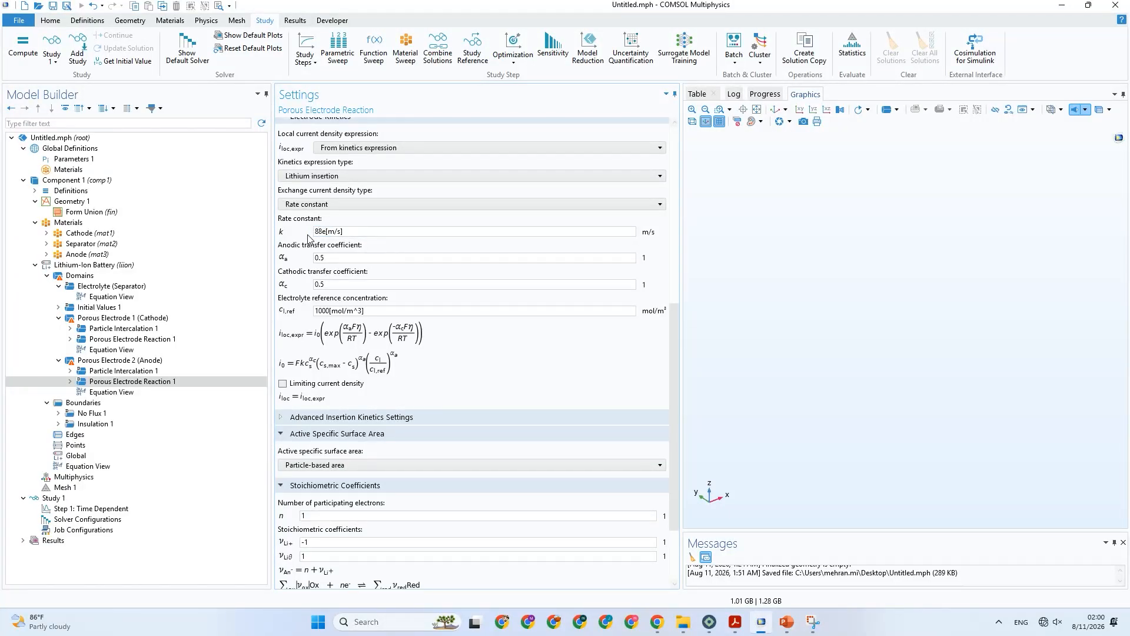
pyautogui.write('-10')
# Recheck Table 3 in PowerPoint, and review the anode reaction's advanced insertion kinetics, surface area, stoichiometric and heat of reaction settings in COMSOL.
pyautogui.click(787, 623)
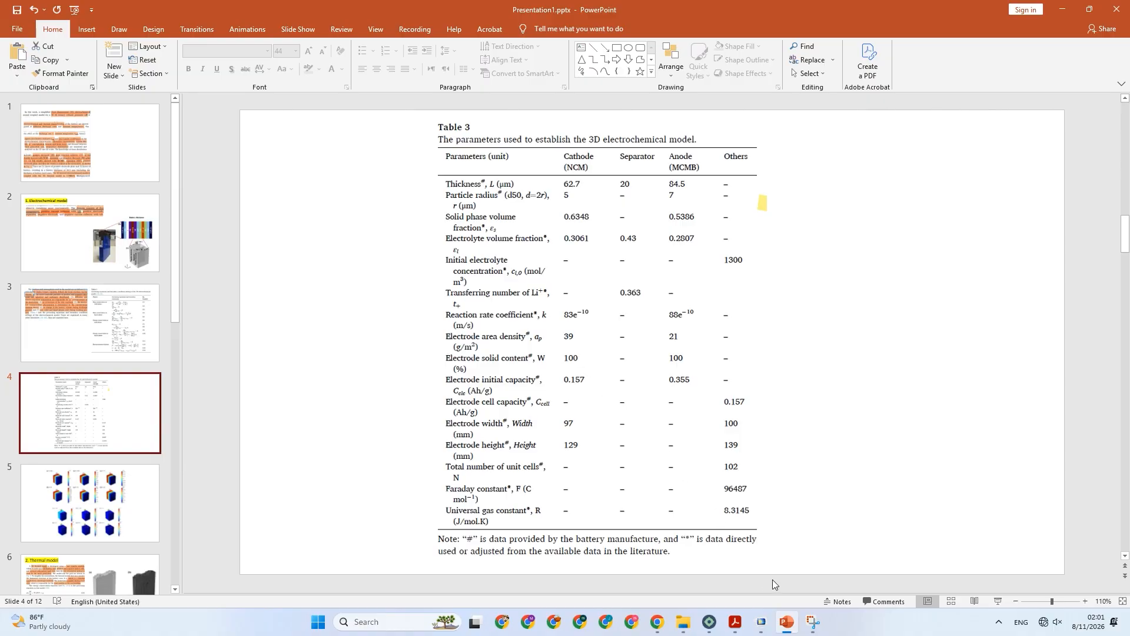
pyautogui.click(760, 621)
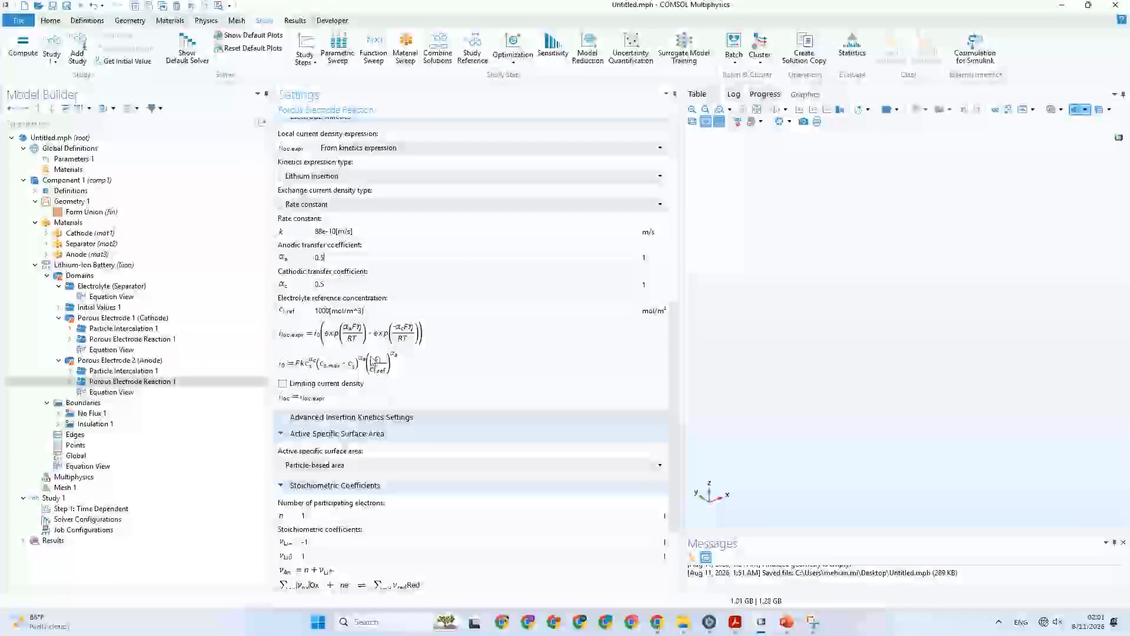
pyautogui.scroll(-2, 373, 360)
pyautogui.scroll(-1, 372, 360)
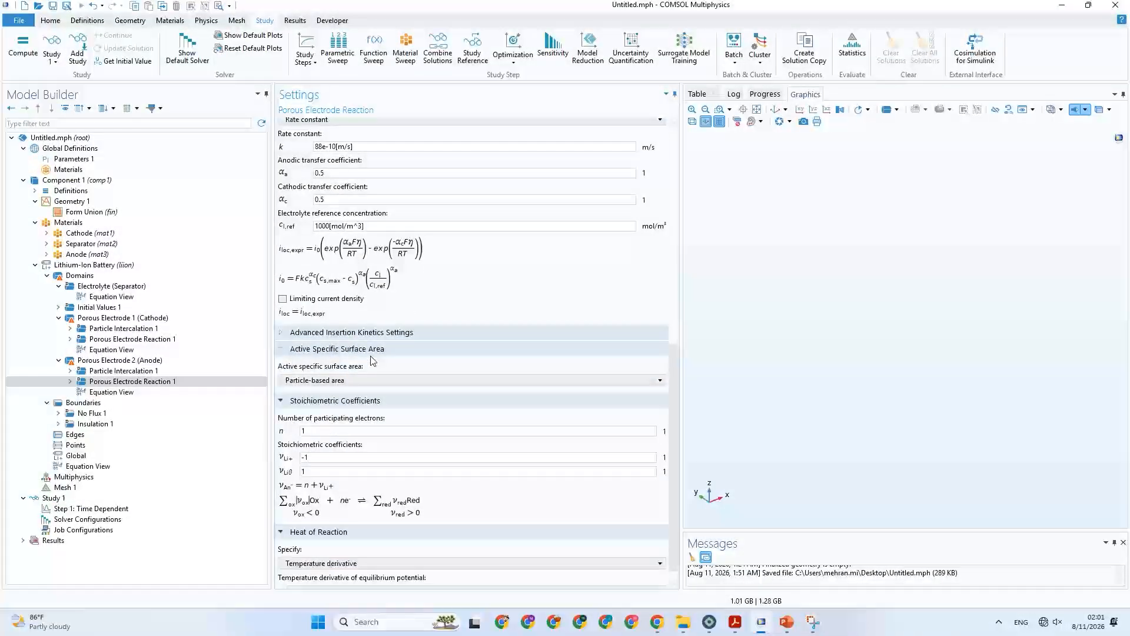
pyautogui.click(351, 333)
pyautogui.scroll(-1, 358, 386)
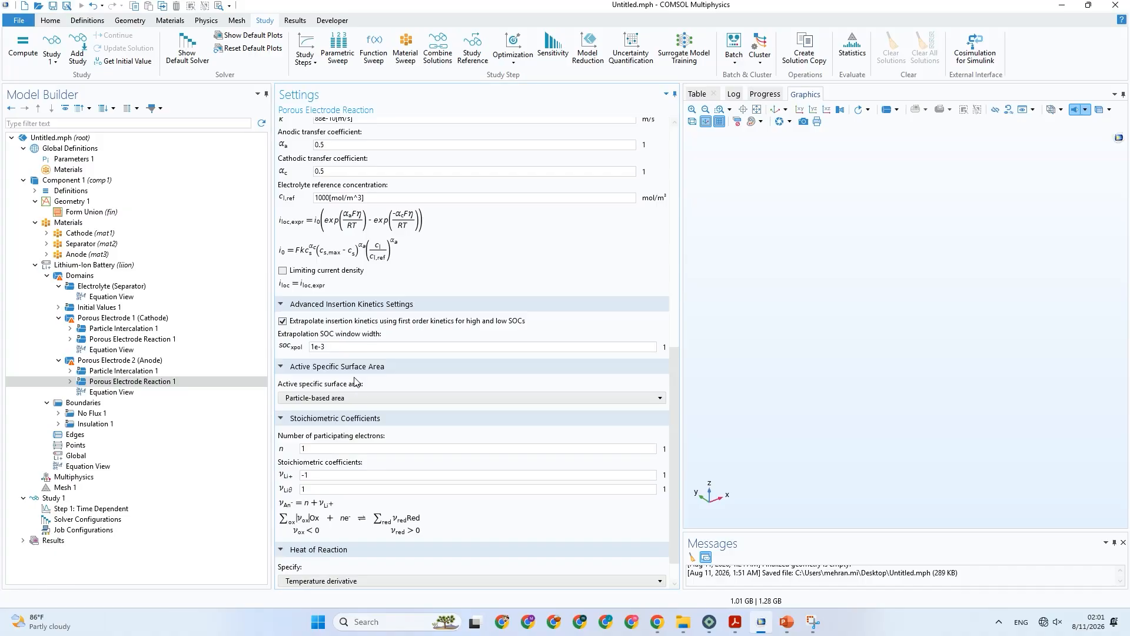
pyautogui.click(335, 352)
pyautogui.scroll(-1, 342, 358)
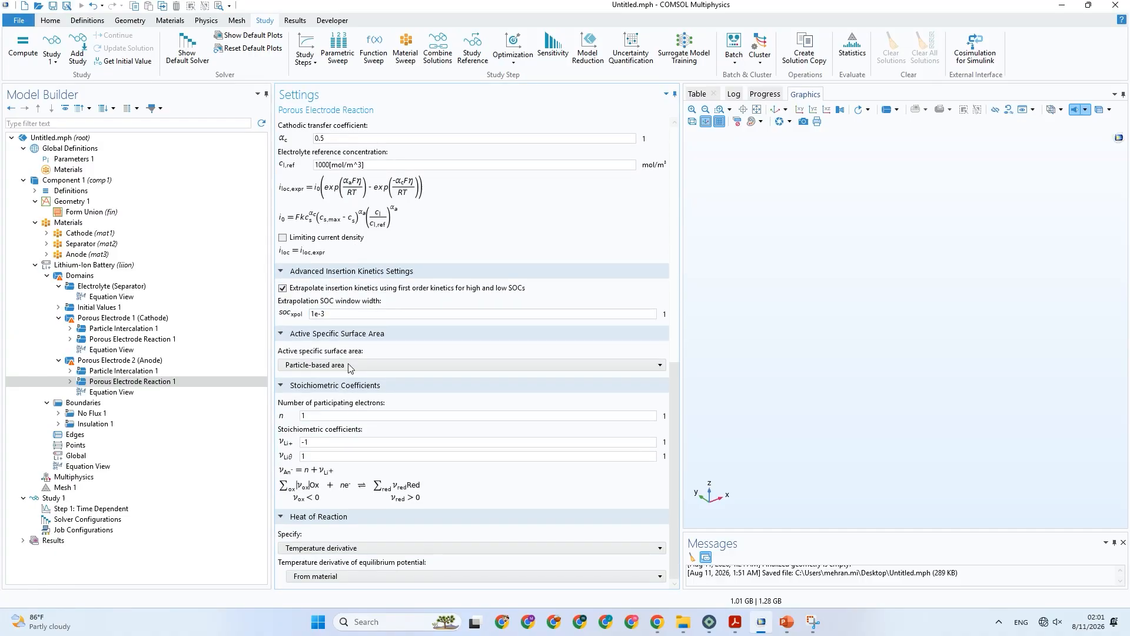
# Add a Porous Matrix Double Layer Capacitance to the anode's porous electrode, show its equation, and check Table 3 in PowerPoint for its parameters.
pyautogui.rightClick(115, 361)
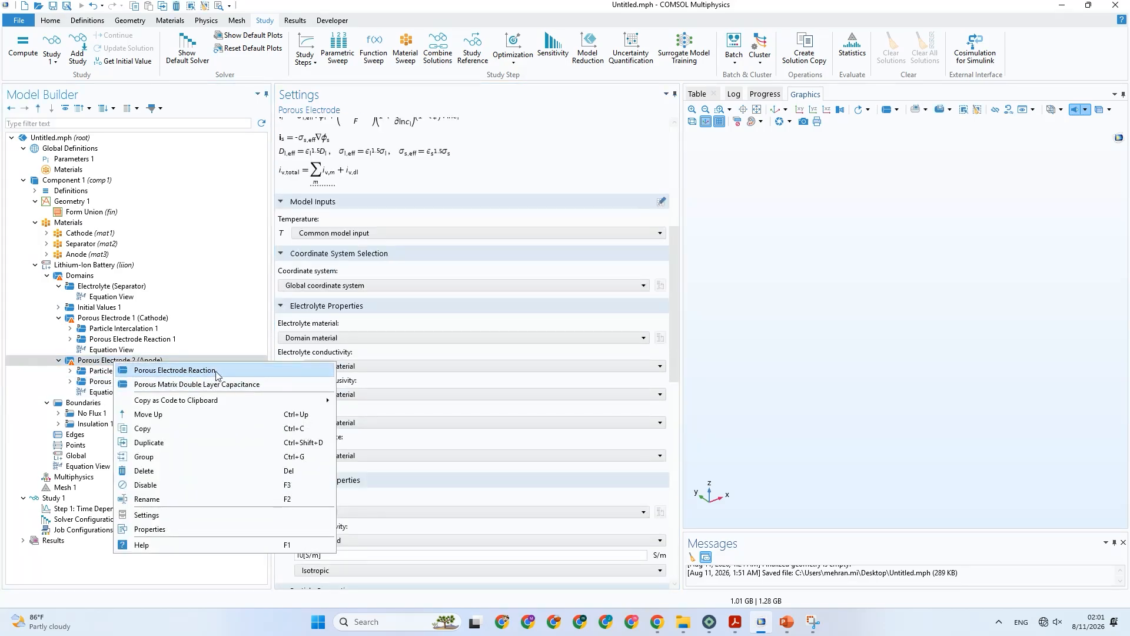
pyautogui.click(102, 372)
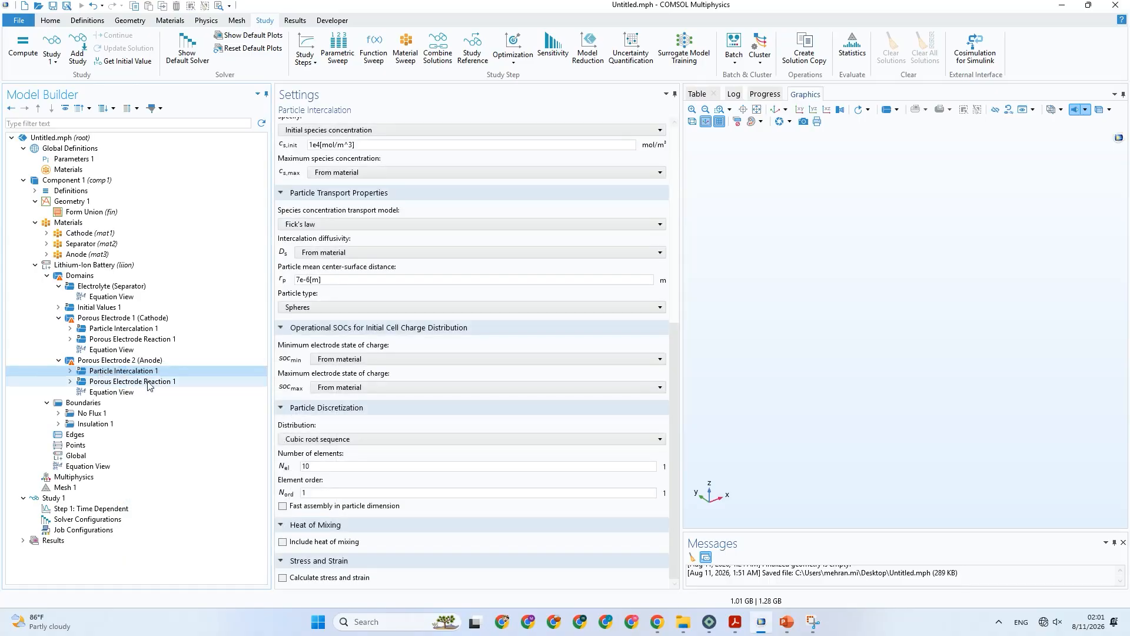
pyautogui.rightClick(130, 363)
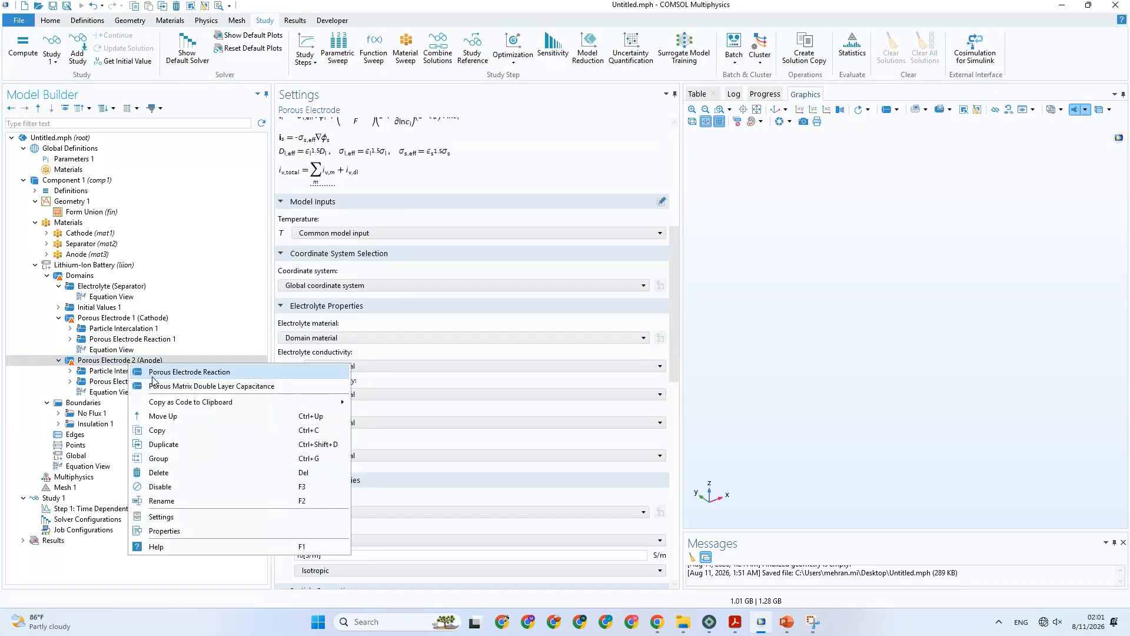
pyautogui.click(226, 387)
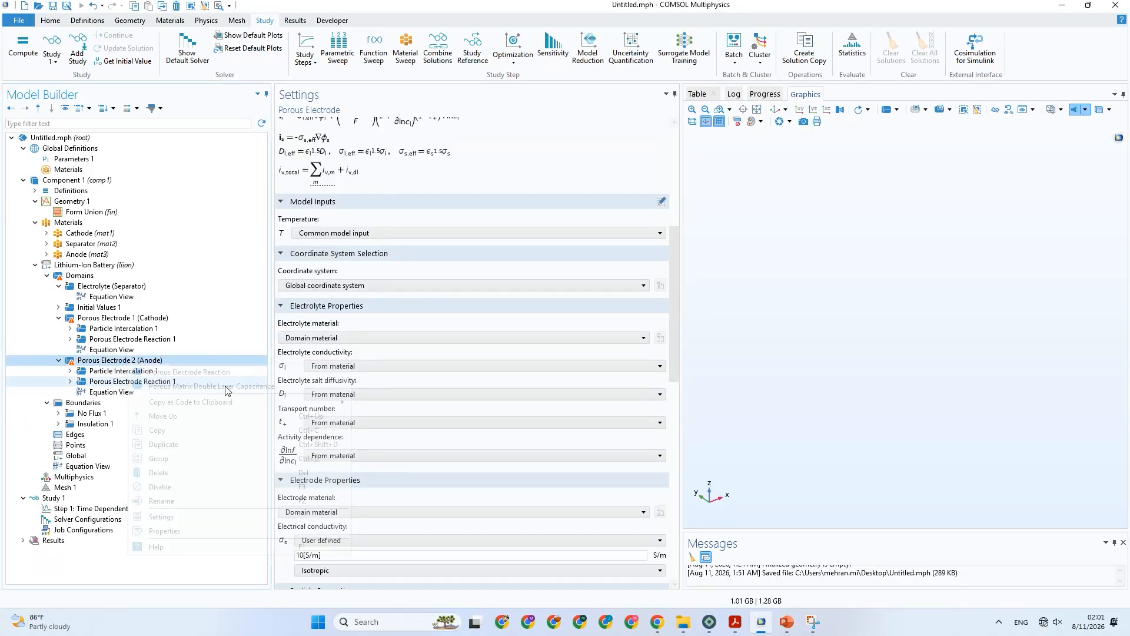
pyautogui.click(373, 434)
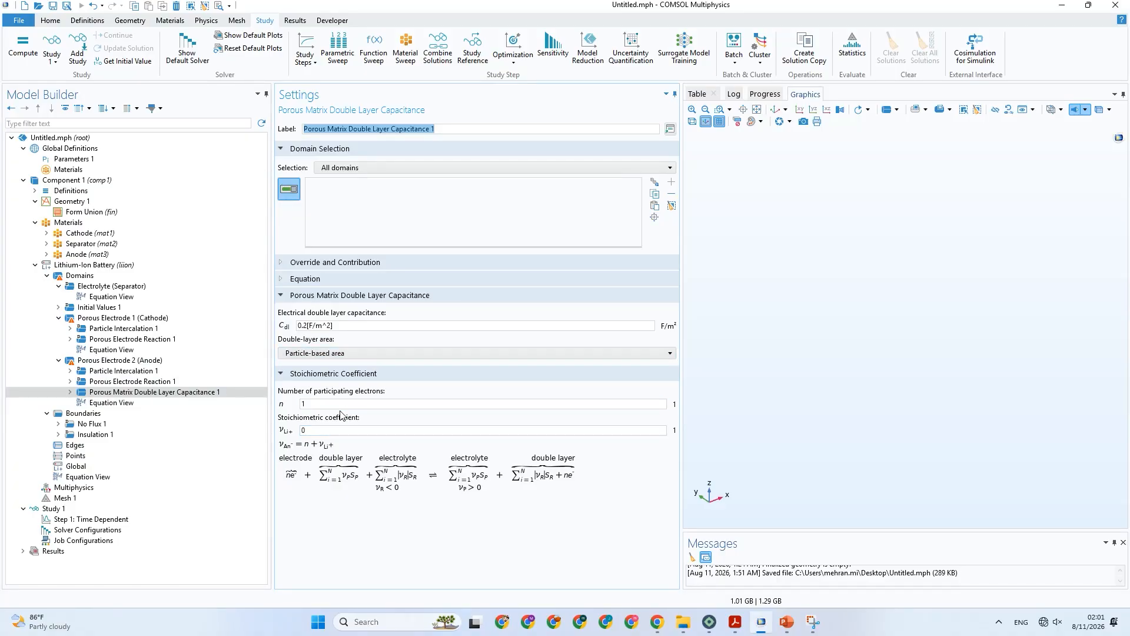
pyautogui.click(323, 280)
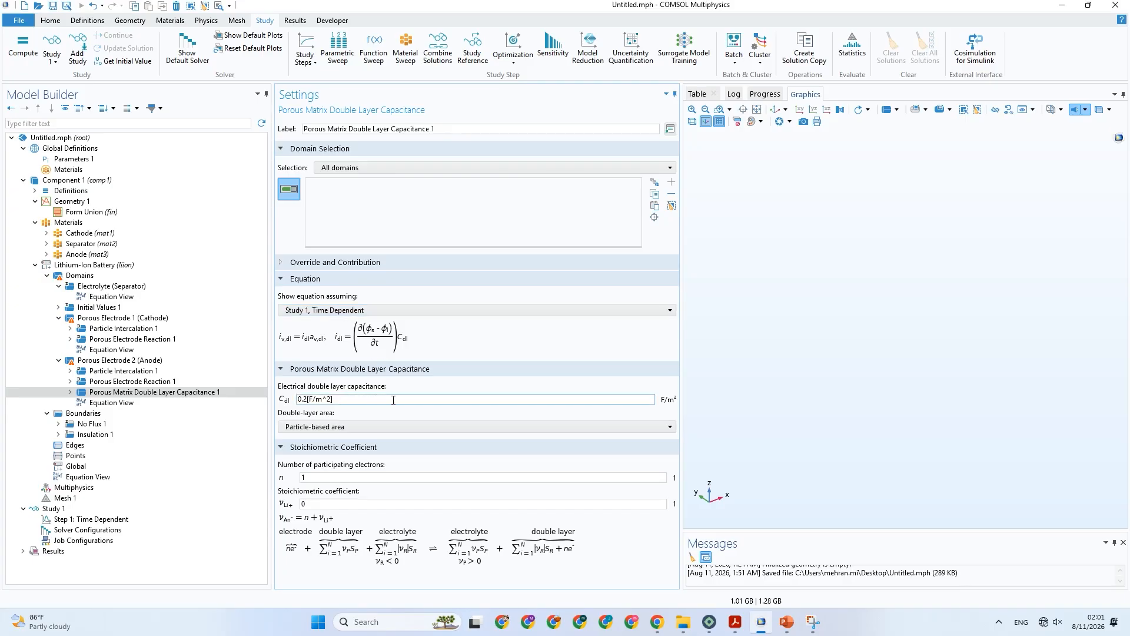
pyautogui.click(787, 622)
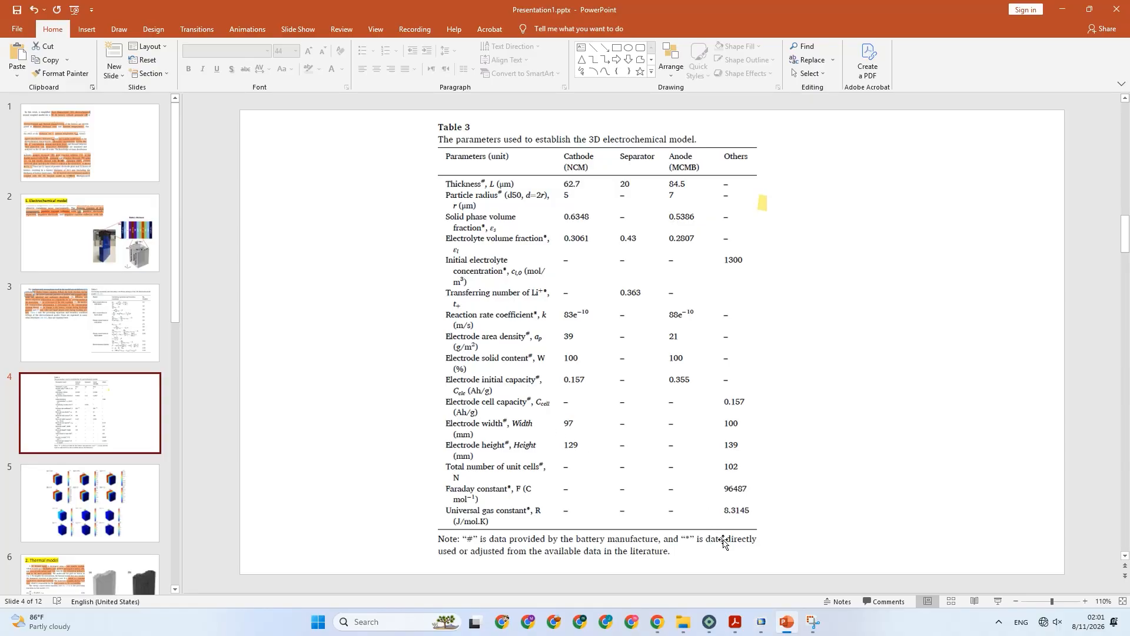
pyautogui.click(763, 622)
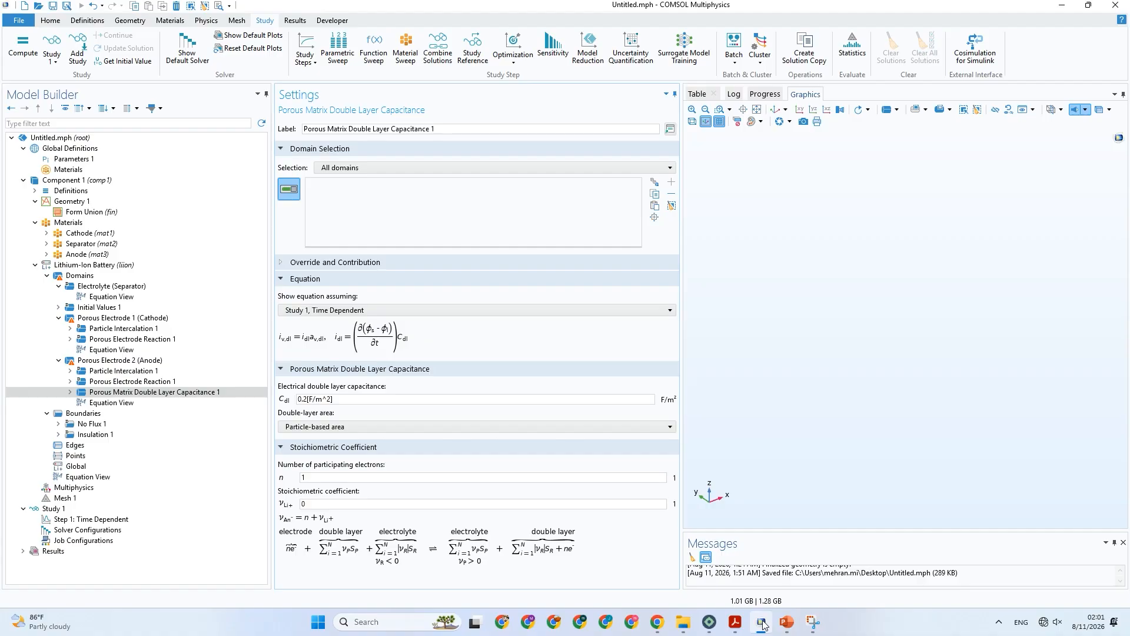
# Add a Porous Matrix Double Layer Capacitance to the cathode's porous electrode in COMSOL and go back to Table 3 in PowerPoint.
pyautogui.click(123, 319)
pyautogui.rightClick(124, 319)
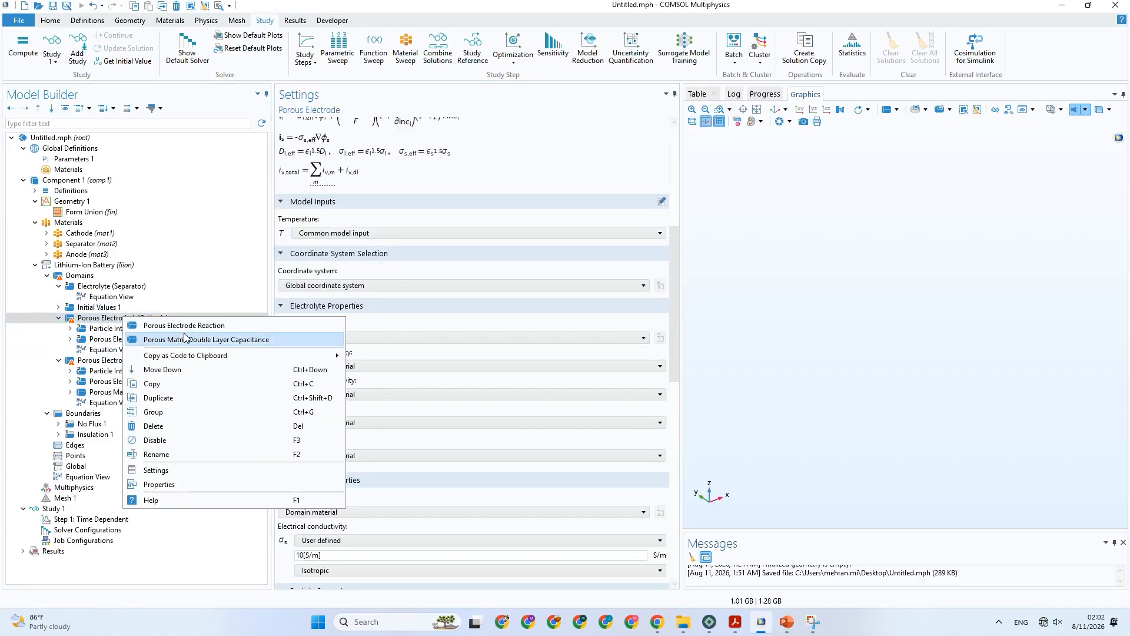
pyautogui.click(189, 339)
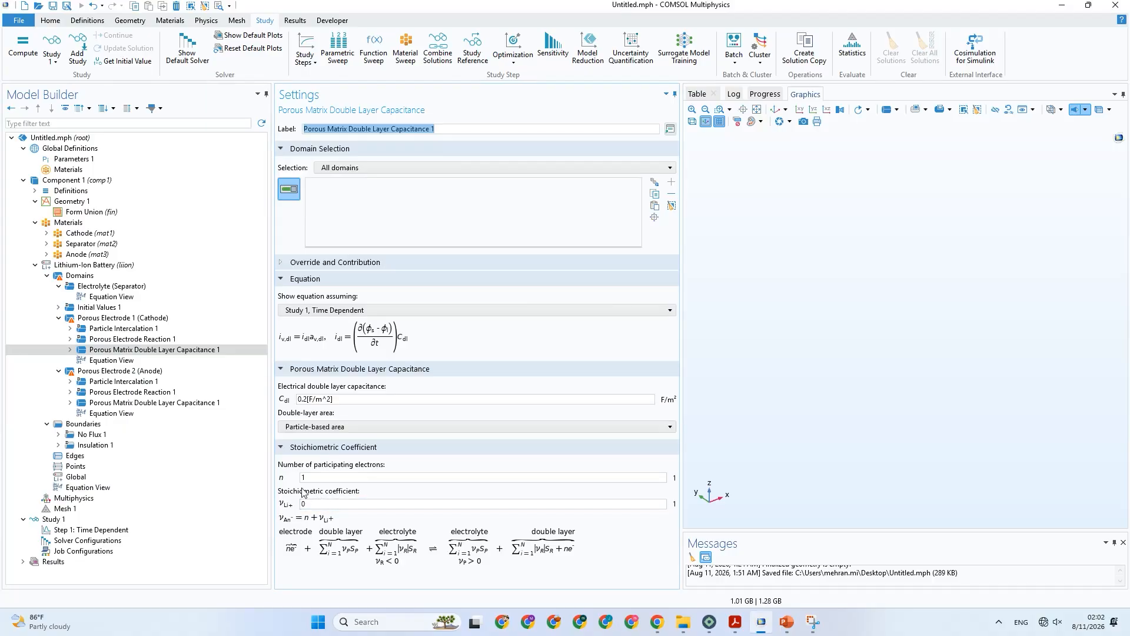
pyautogui.click(306, 427)
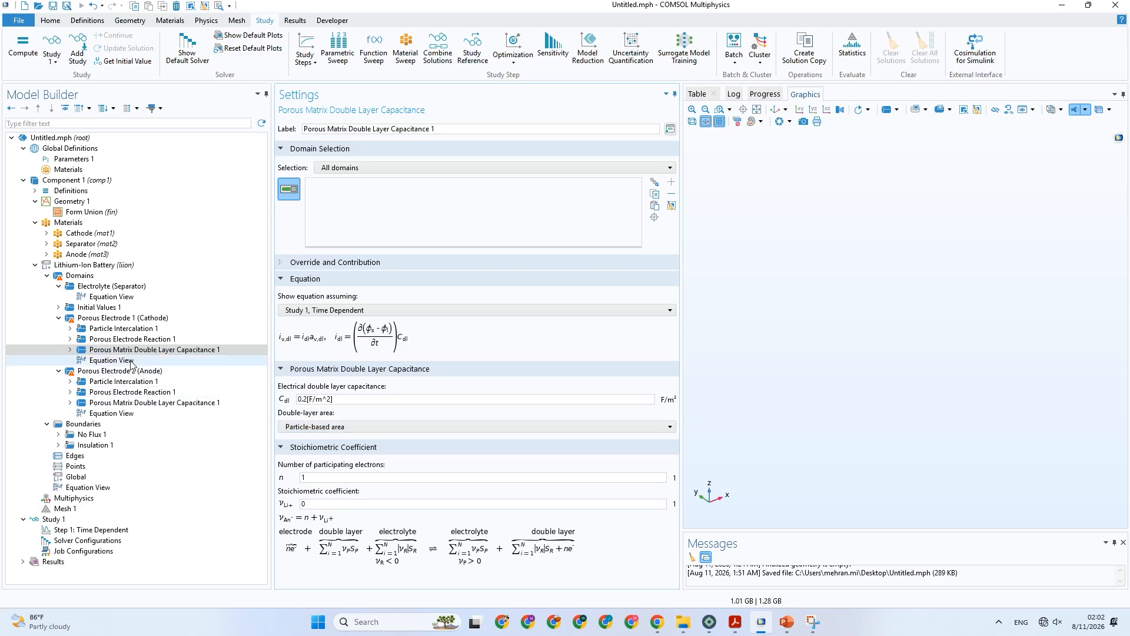
pyautogui.click(785, 622)
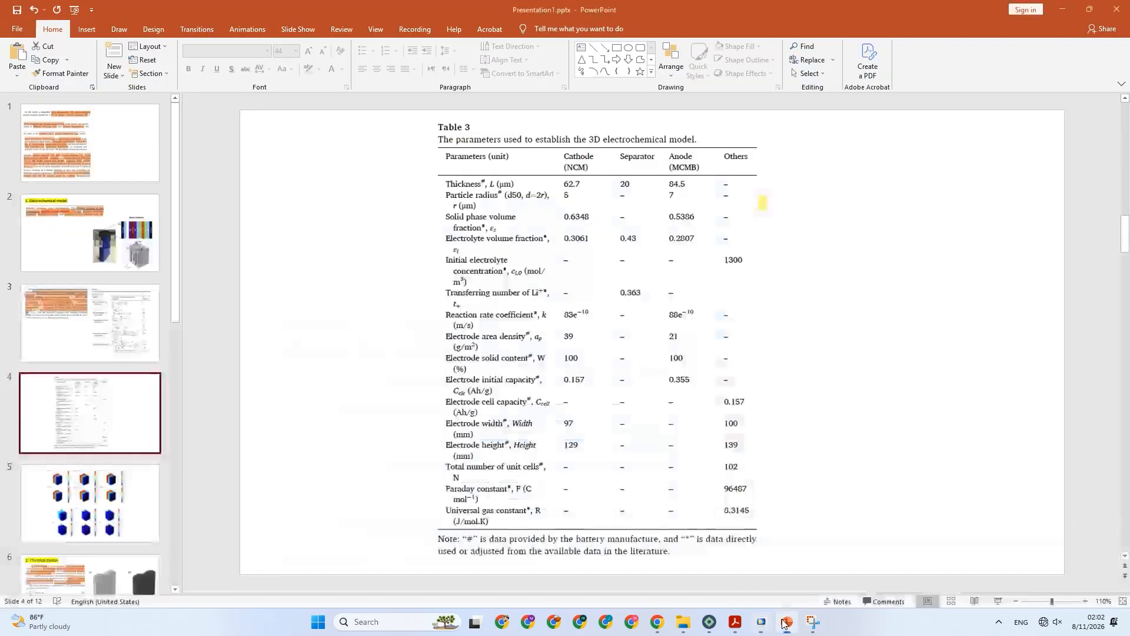
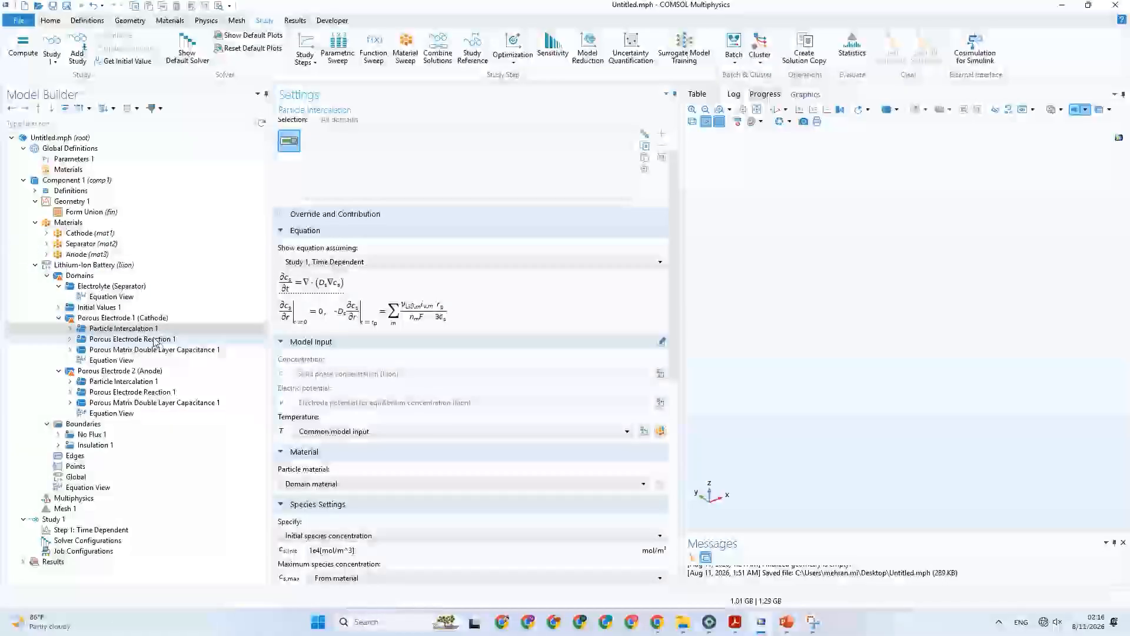
# Review the cathode porous electrode's equations and material settings in COMSOL, and switch to Table 1 in PowerPoint.
pyautogui.click(134, 320)
pyautogui.scroll(-5, 453, 390)
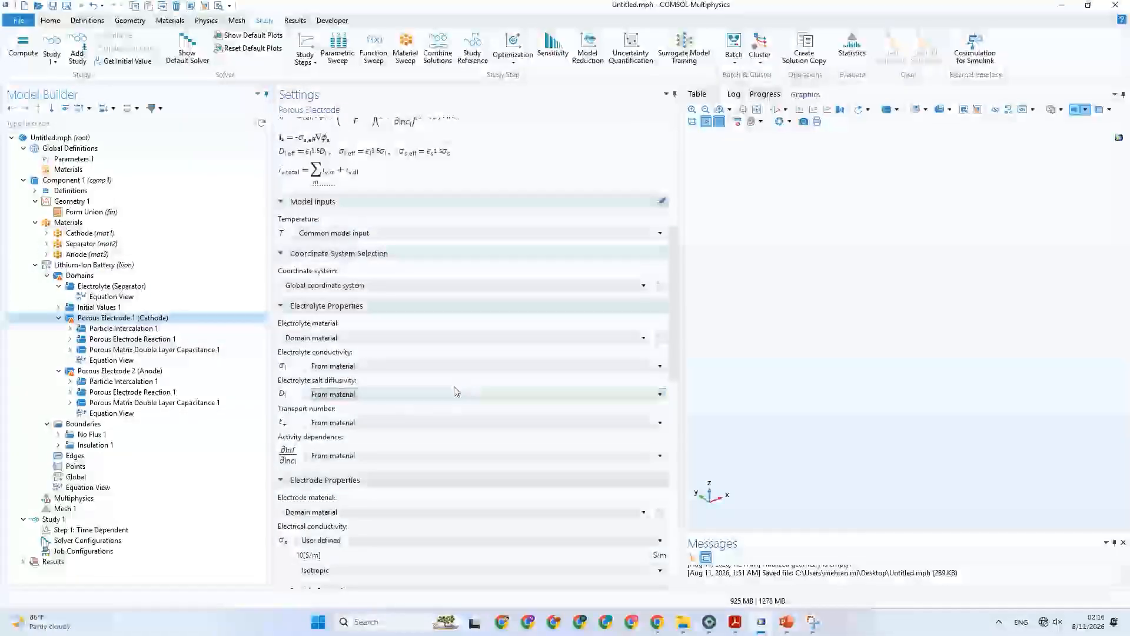
pyautogui.click(786, 622)
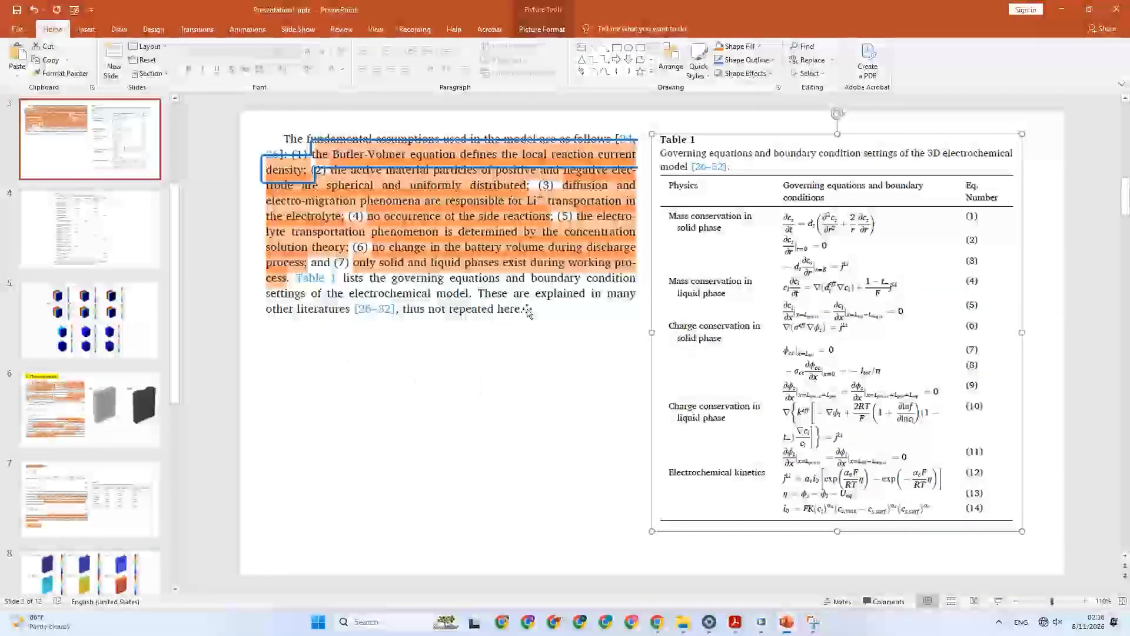
# Draw a straight horizontal line about 1.76" wide across equation (1) in Table 1 on slide 3.
pyautogui.click(113, 58)
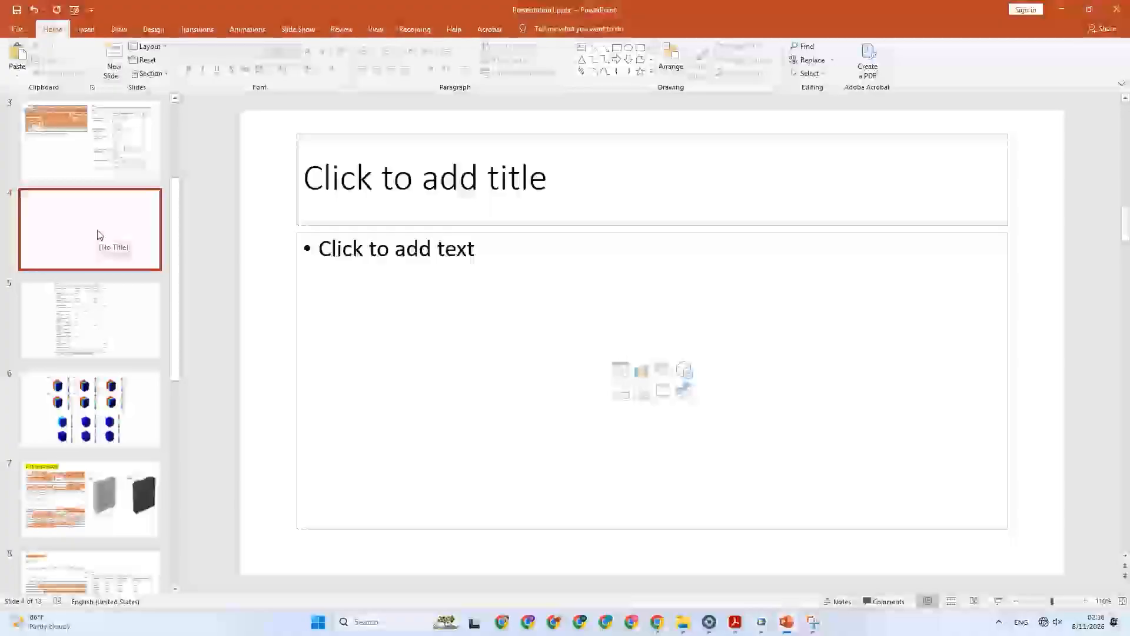
pyautogui.hotkey('ctrl', 'z')
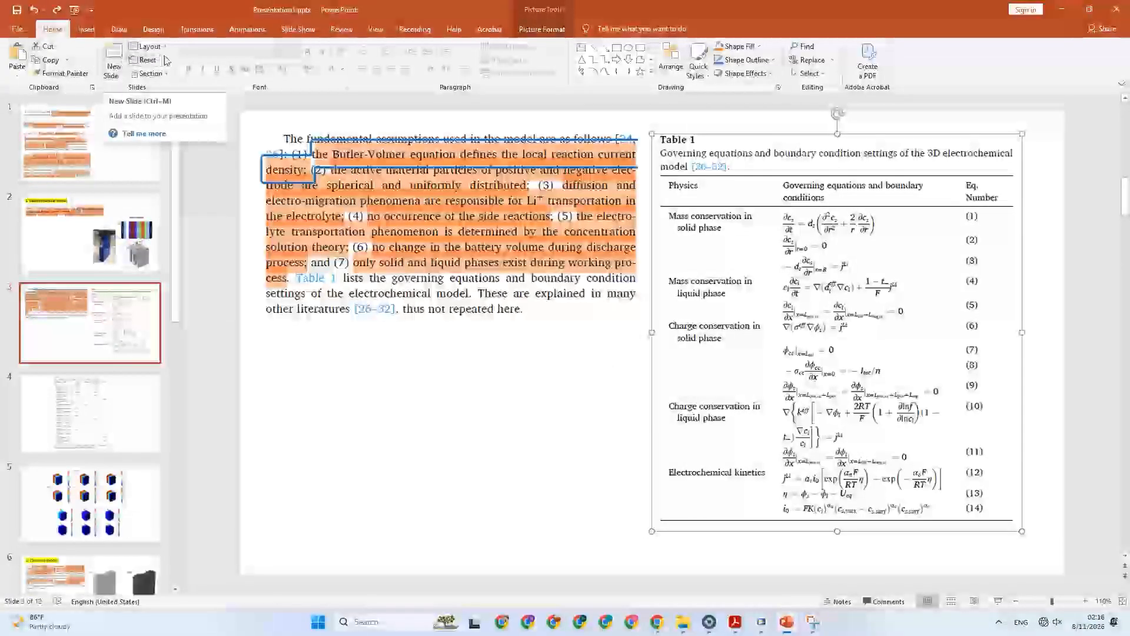
pyautogui.scroll(-3, 108, 33)
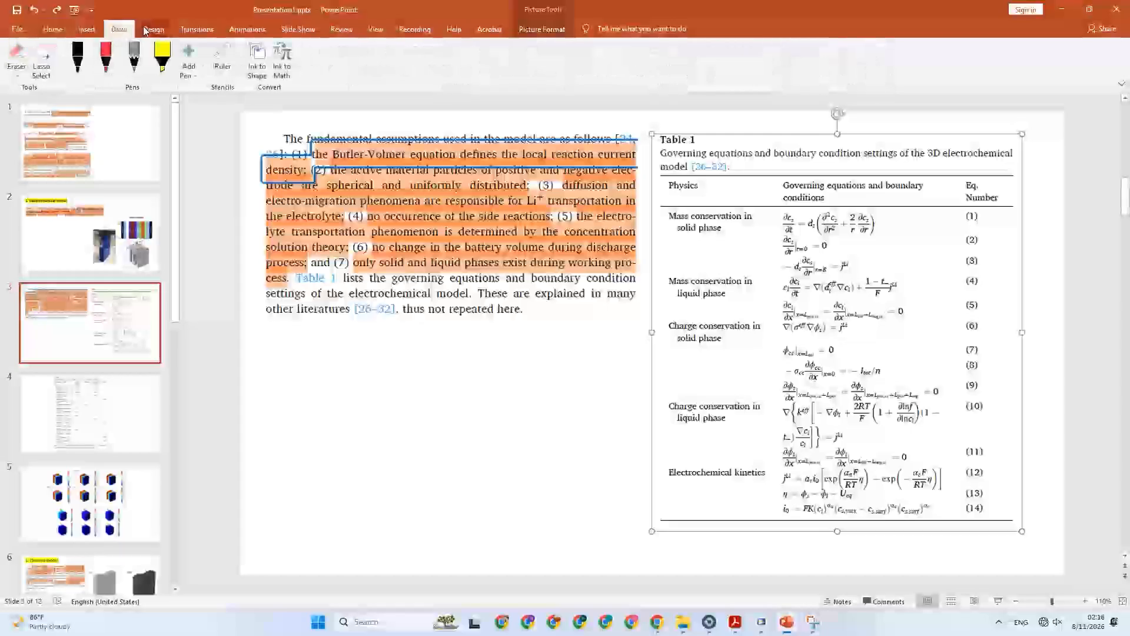
pyautogui.scroll(2, 107, 33)
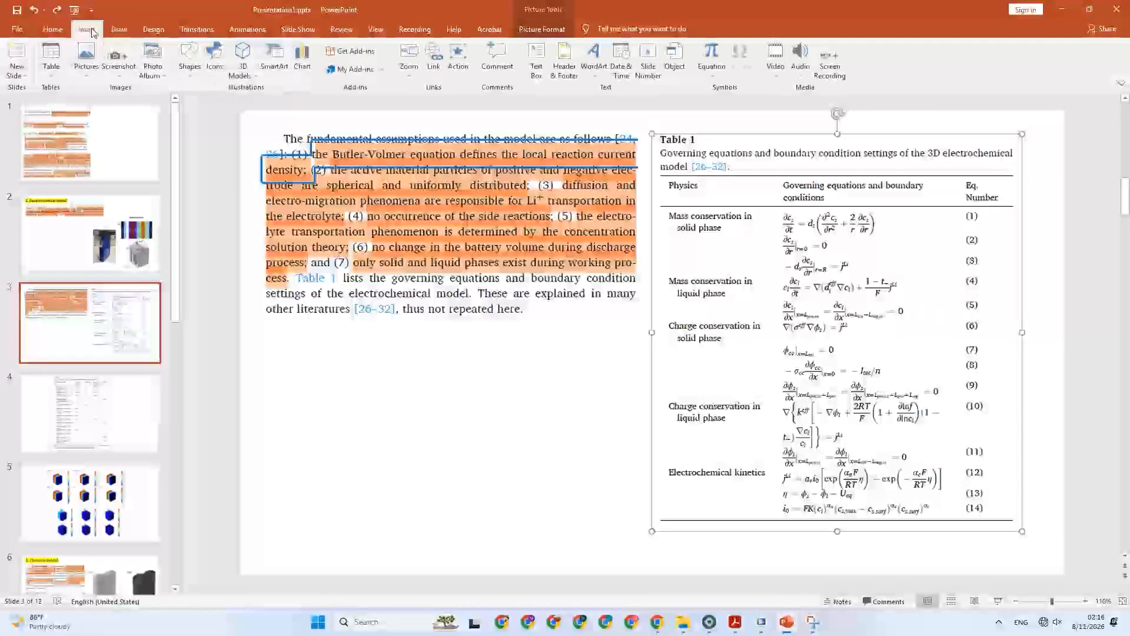
pyautogui.click(231, 76)
pyautogui.click(199, 75)
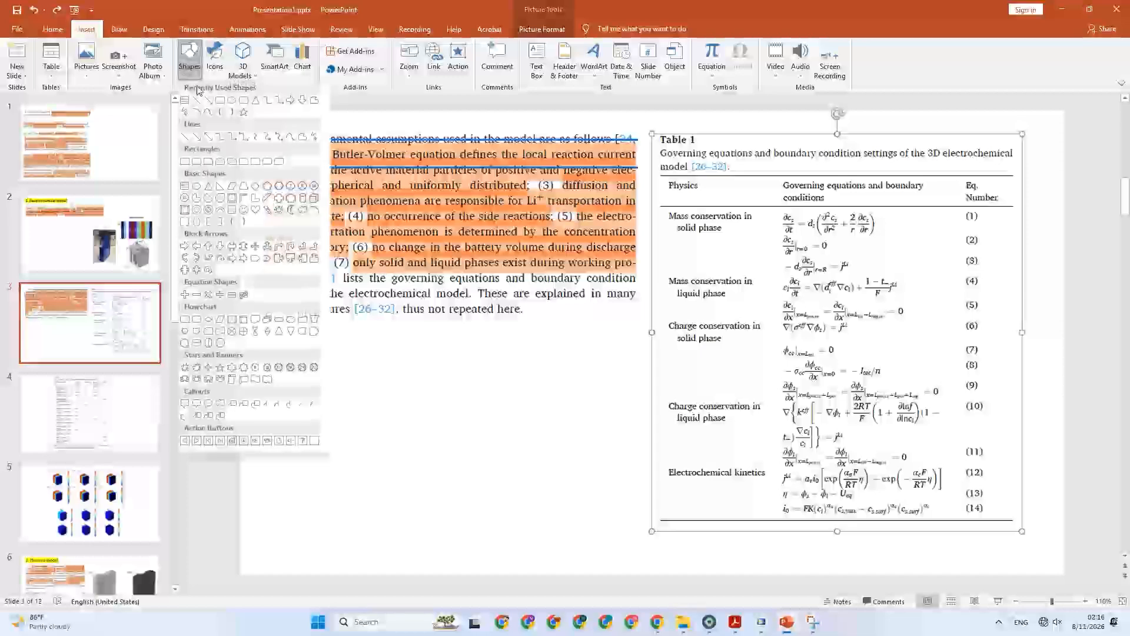
pyautogui.click(198, 102)
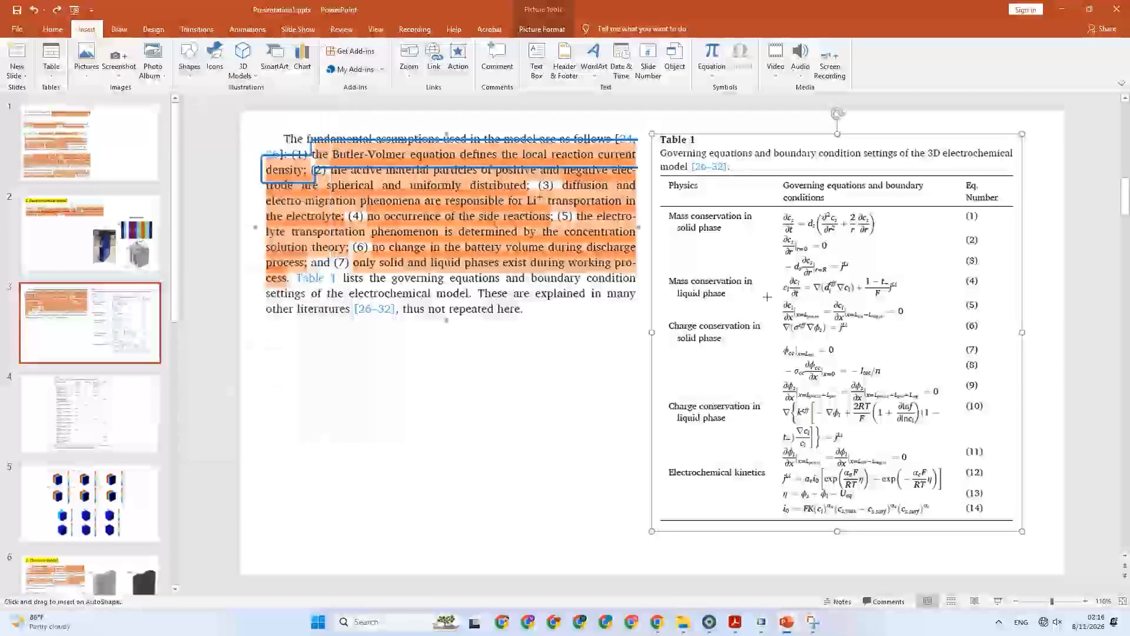
pyautogui.moveTo(779, 226); pyautogui.dragTo(887, 226)
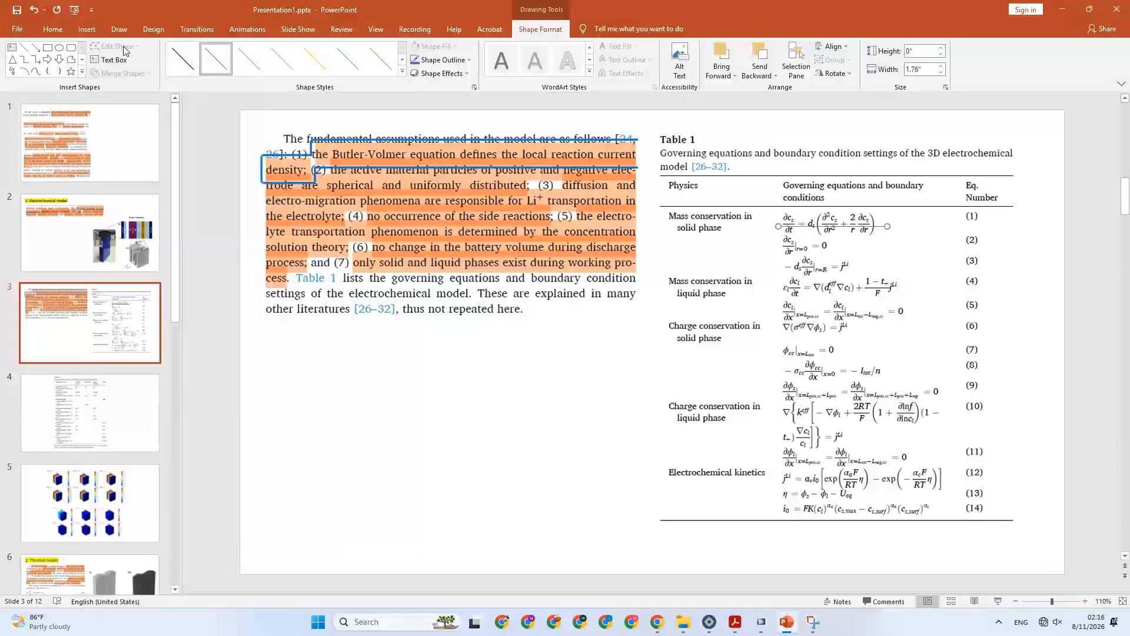
# Draw a second, slightly sloping line about 1.19" wide and 0.14" high across equation (2) in Table 1.
pyautogui.click(87, 29)
pyautogui.click(198, 58)
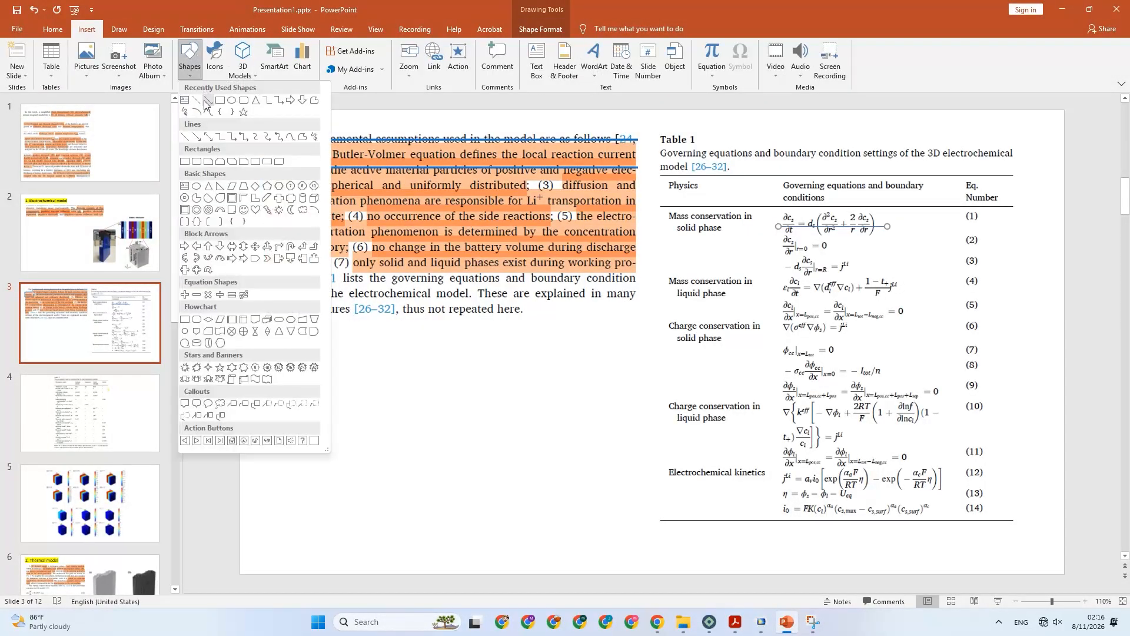
pyautogui.click(198, 103)
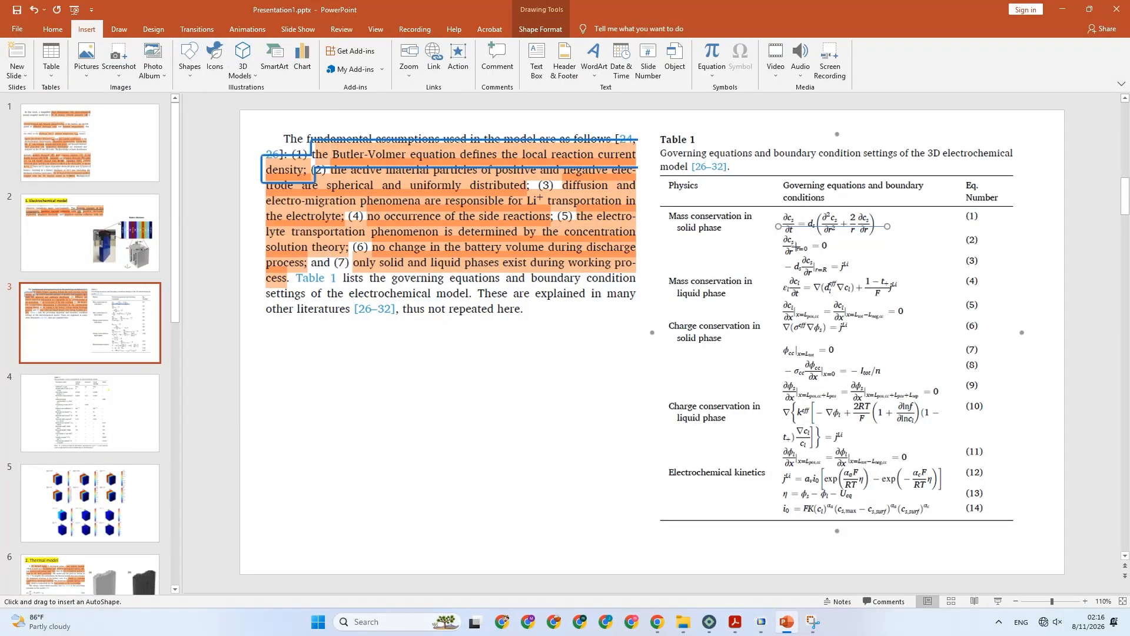
pyautogui.moveTo(760, 239); pyautogui.dragTo(833, 246)
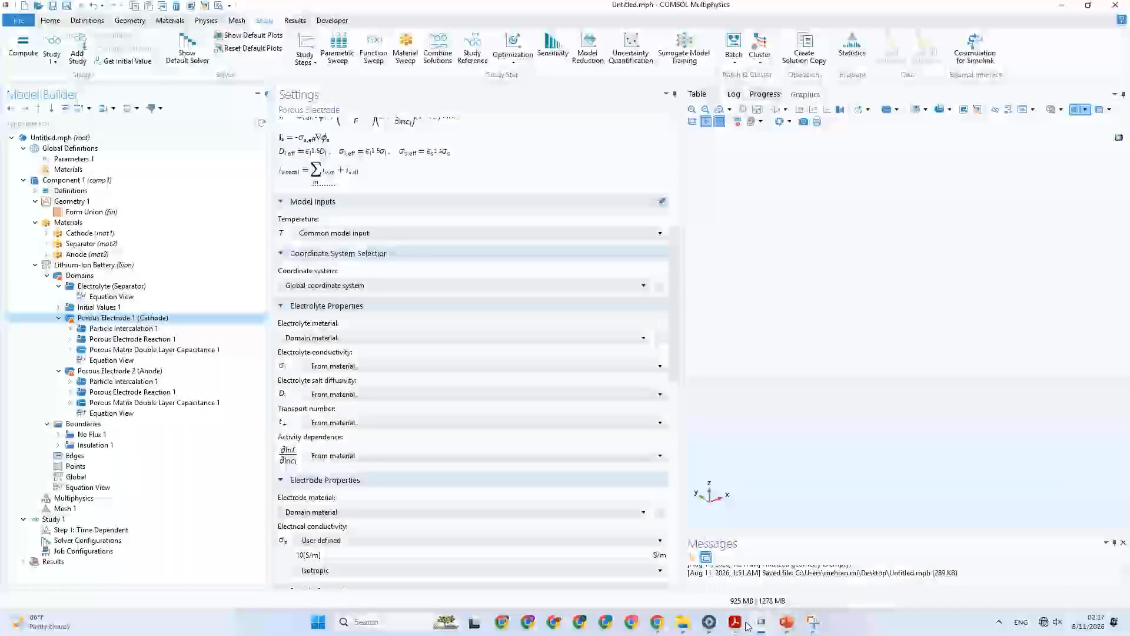
# Switch to COMSOL and review the Electrolyte (Separator) node's equations, electrolyte properties and porous matrix settings.
pyautogui.click(761, 622)
pyautogui.click(108, 287)
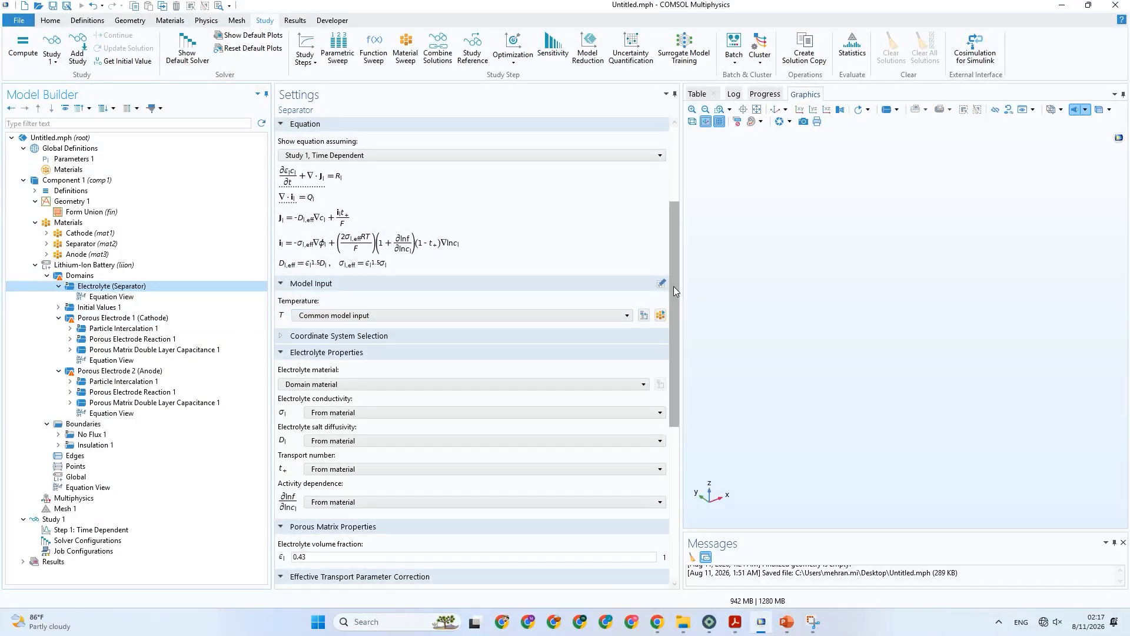
pyautogui.moveTo(674, 286); pyautogui.dragTo(676, 196)
pyautogui.scroll(-5, 677, 206)
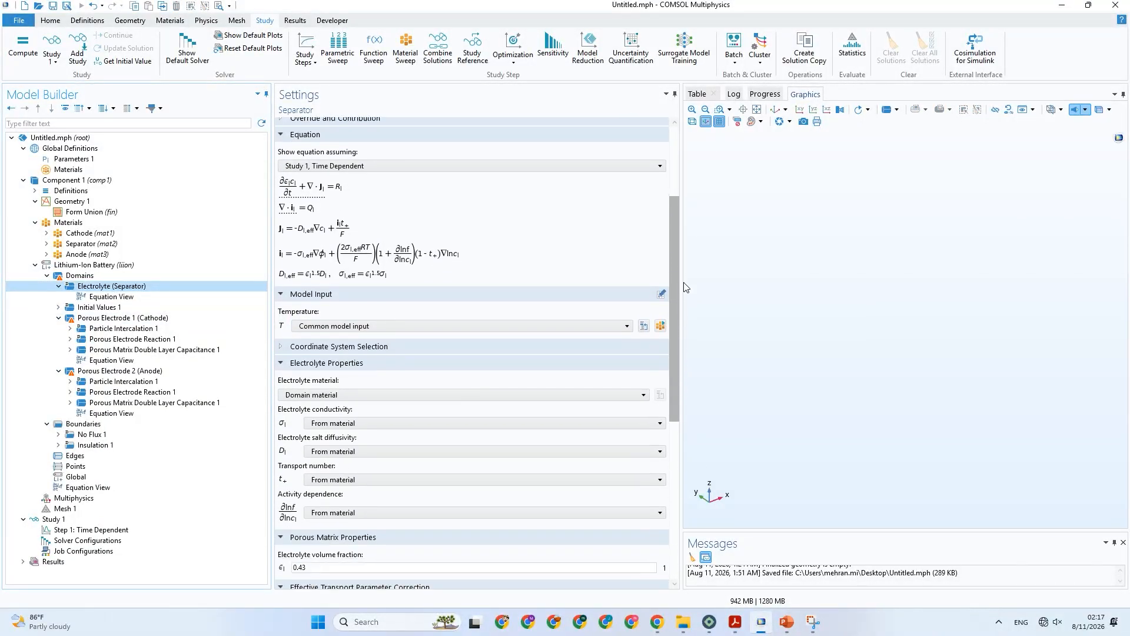
pyautogui.moveTo(684, 287); pyautogui.dragTo(682, 320)
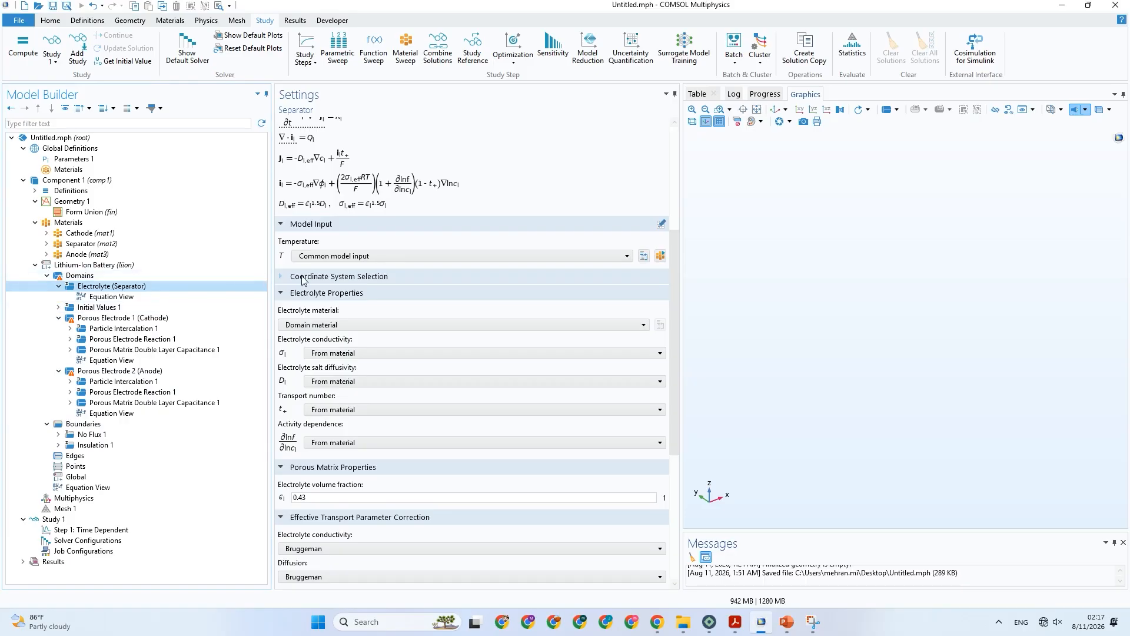
pyautogui.scroll(2, 322, 279)
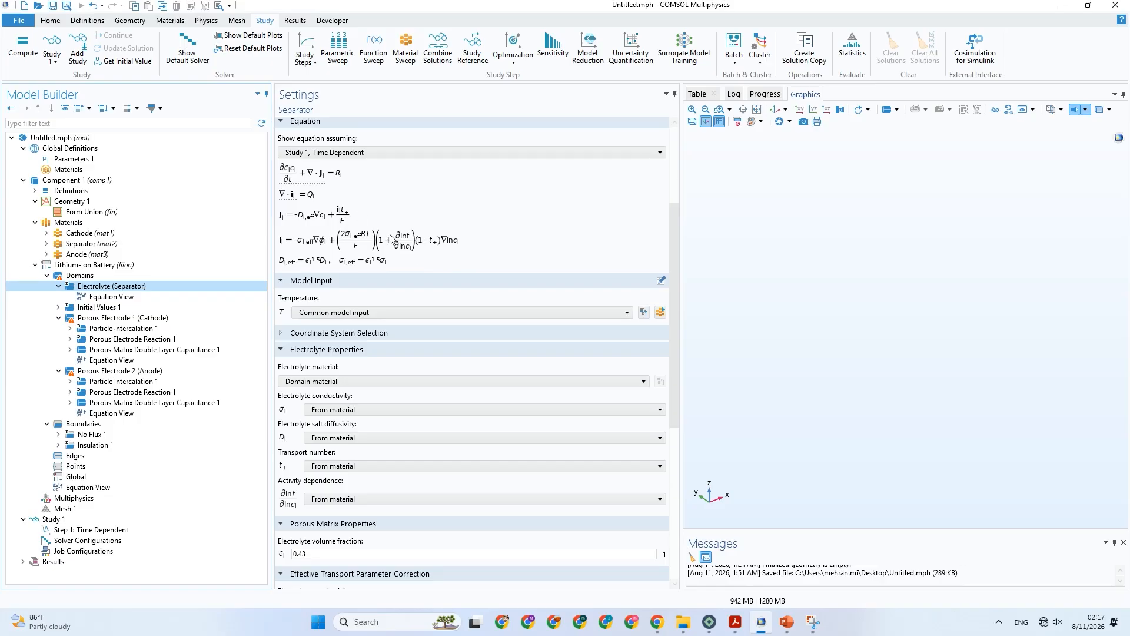
# Compare the separator's equations in COMSOL with the governing equations in Table 1 in PowerPoint.
pyautogui.click(788, 622)
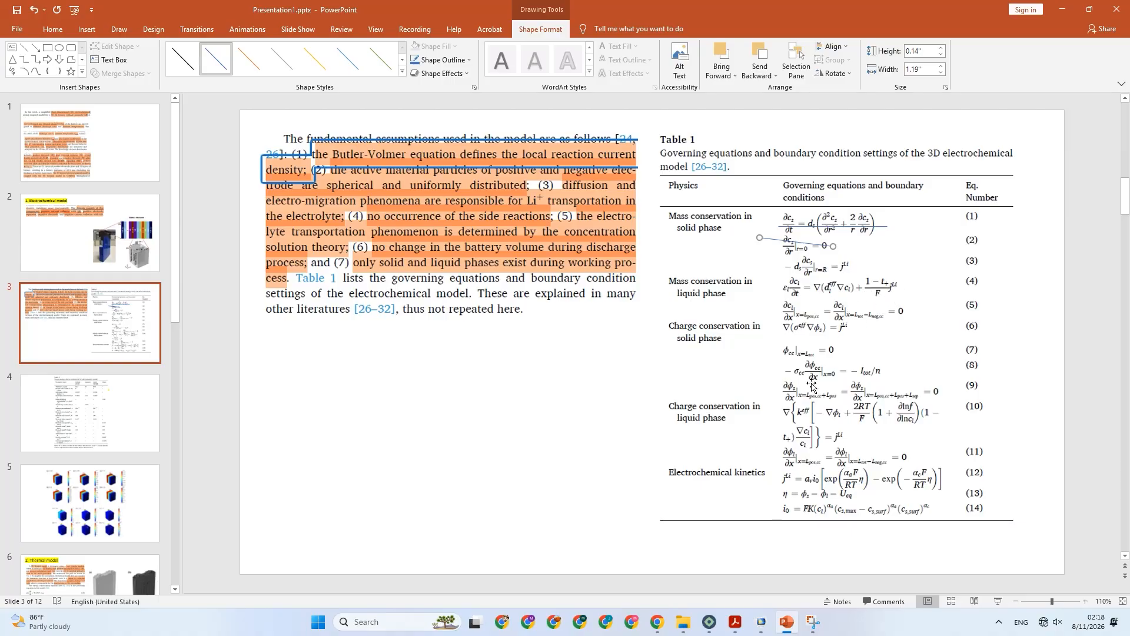
pyautogui.click(763, 624)
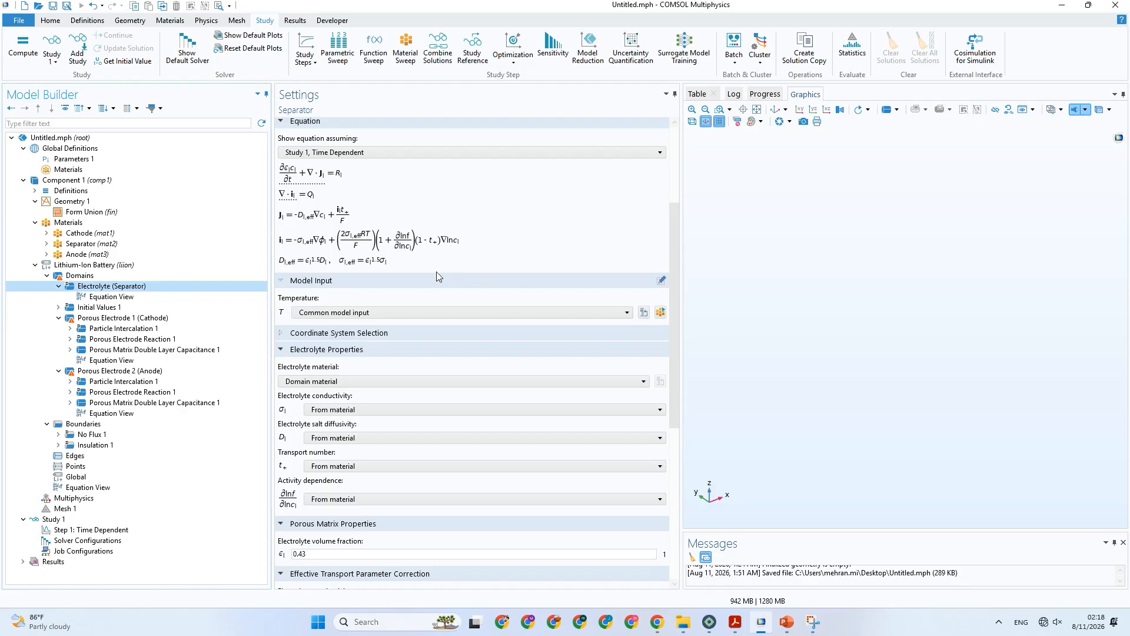
pyautogui.click(787, 623)
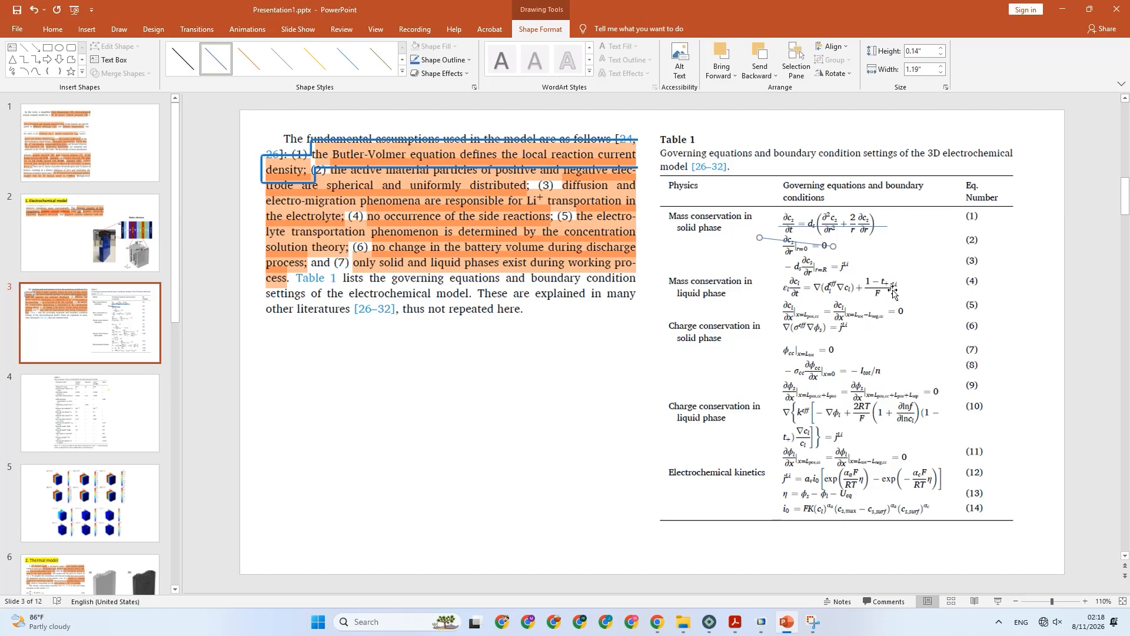
pyautogui.click(790, 621)
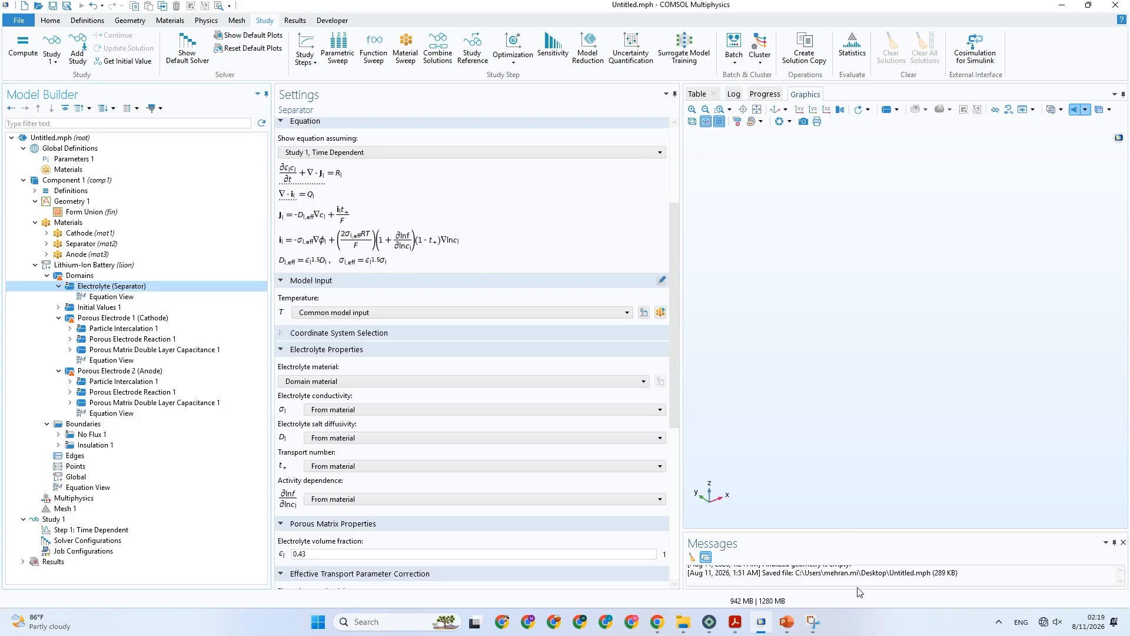
pyautogui.click(787, 622)
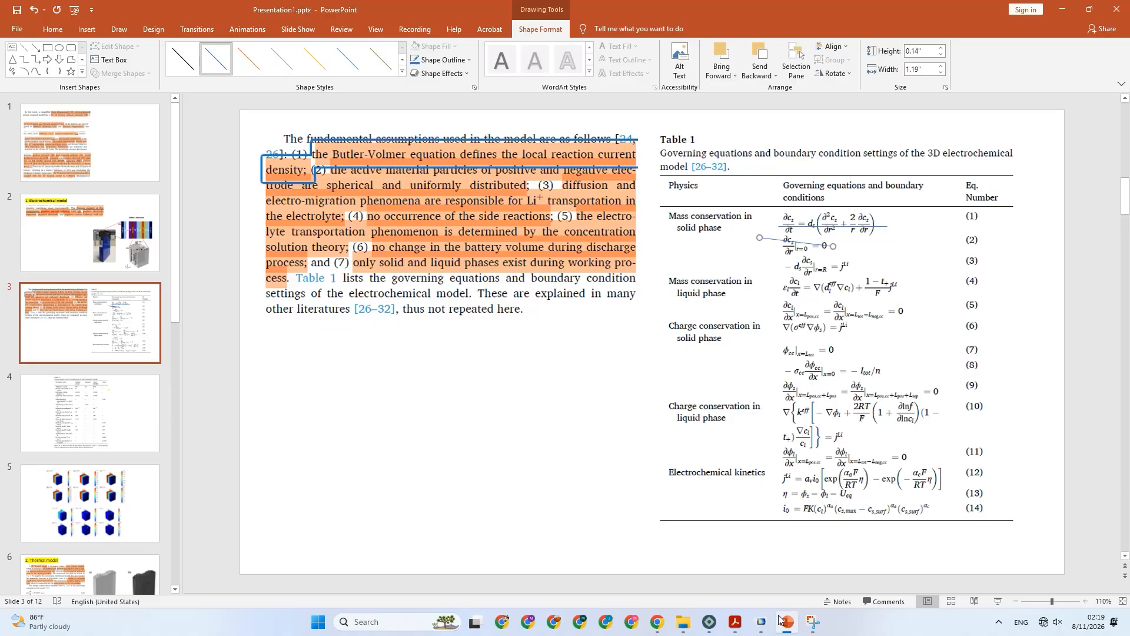
# Show the Lithium-Ion Battery interface's equations in COMSOL and compare them with Table 1's charge conservation equations in PowerPoint.
pyautogui.click(762, 621)
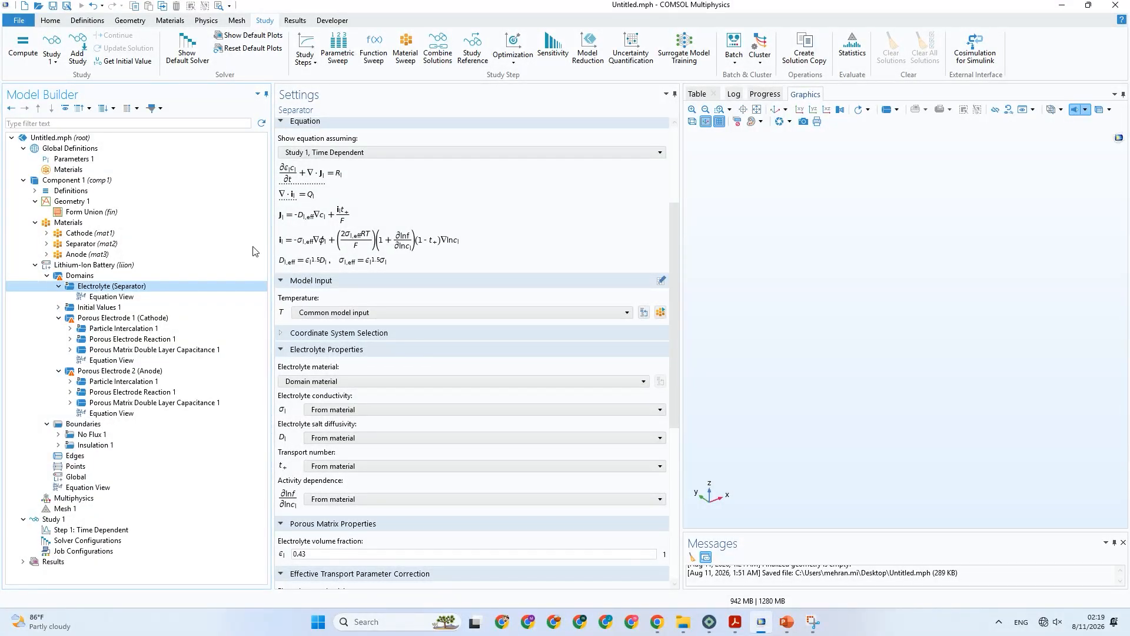
pyautogui.click(94, 265)
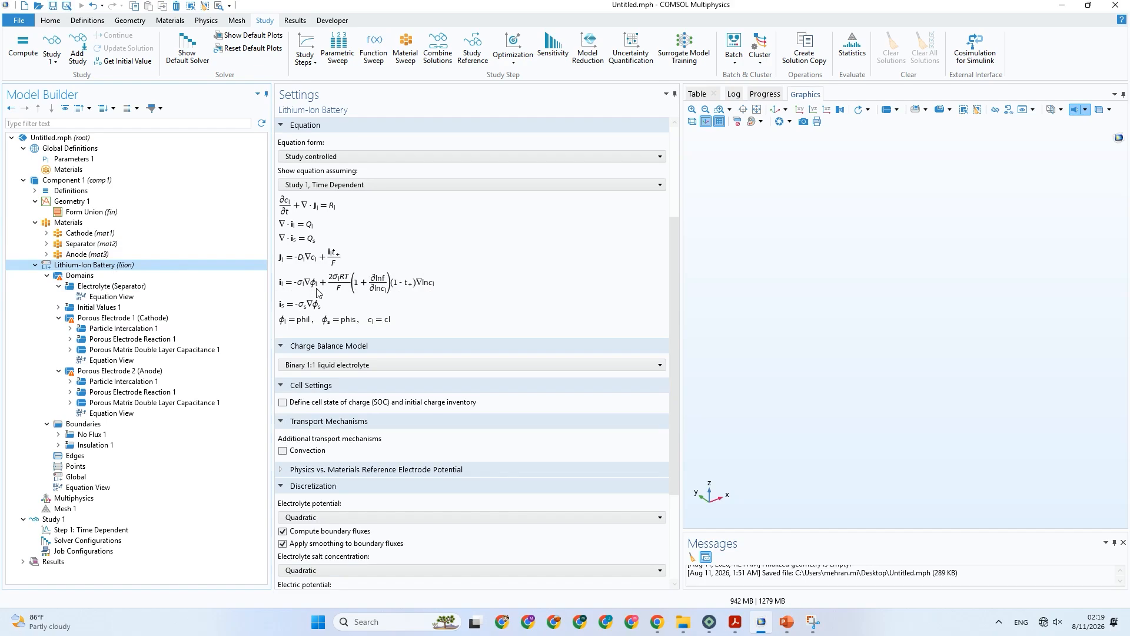
pyautogui.click(787, 622)
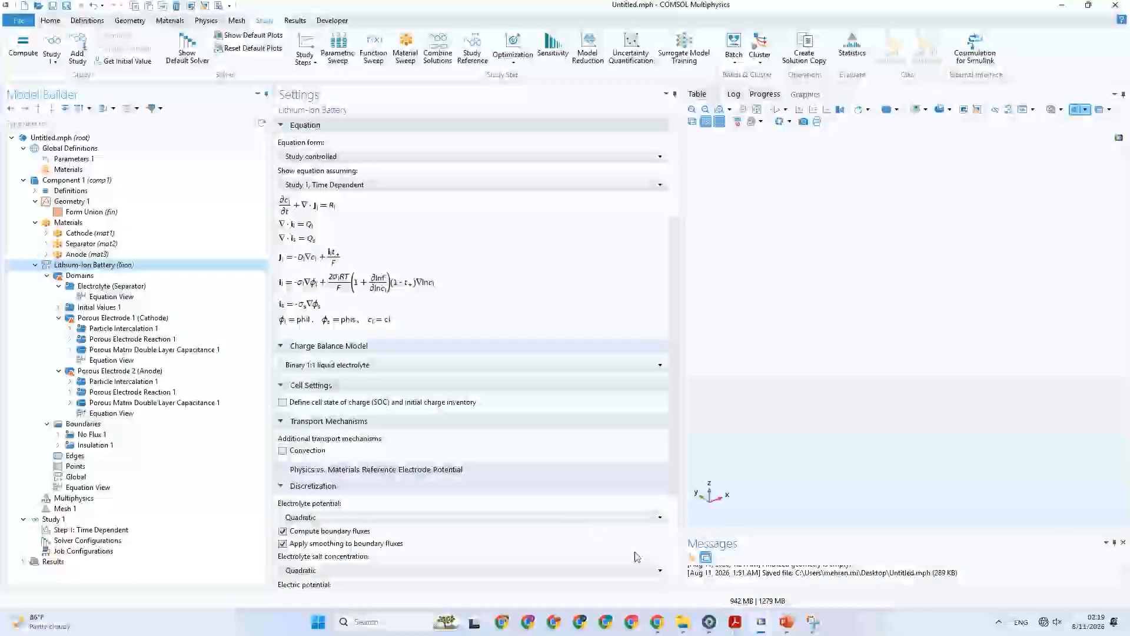
pyautogui.click(761, 621)
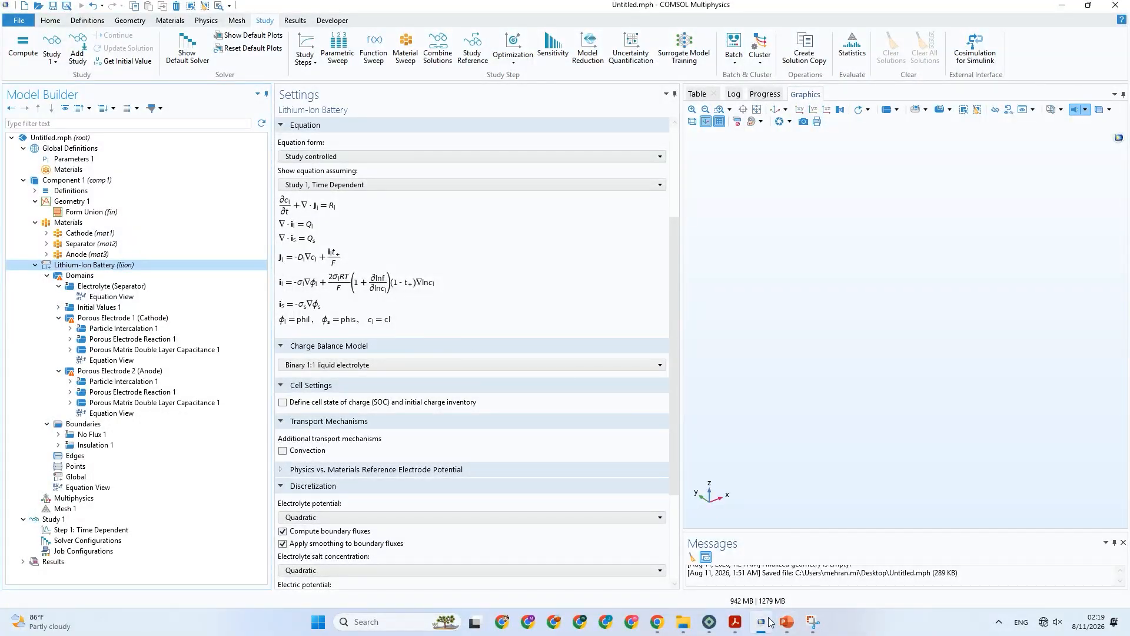
pyautogui.click(788, 622)
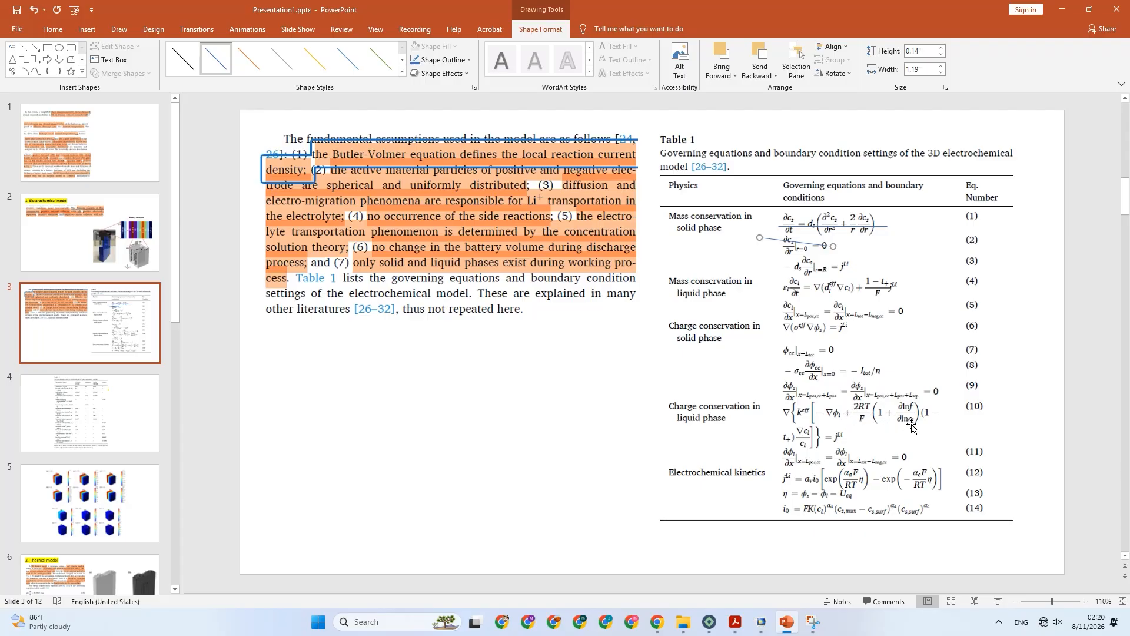
pyautogui.click(762, 621)
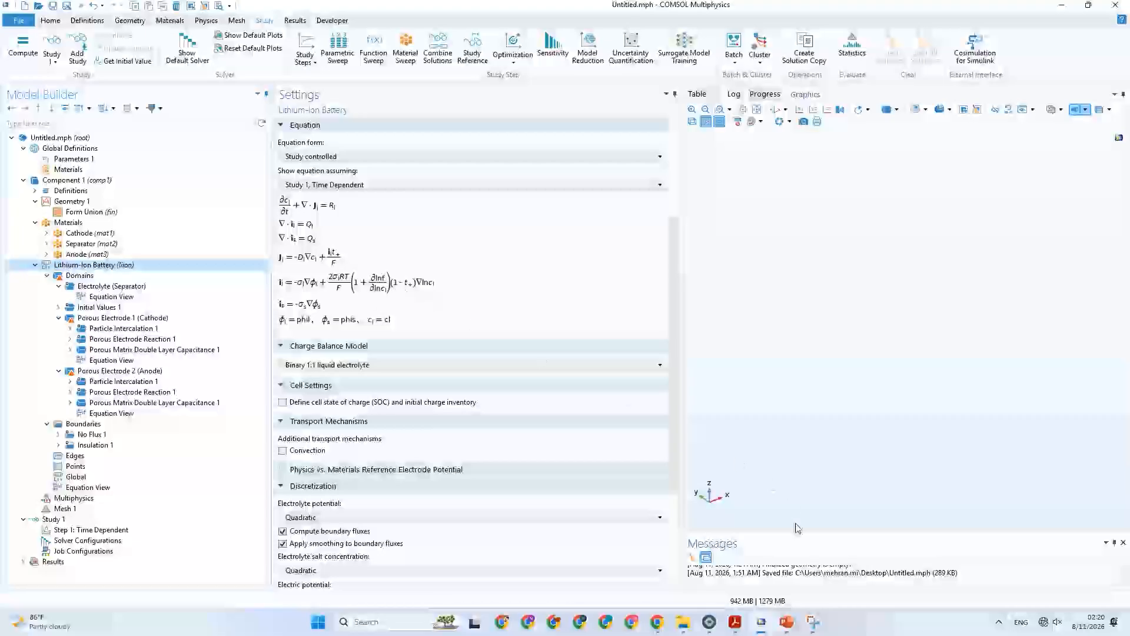
pyautogui.hotkey('alt', 'Tab')
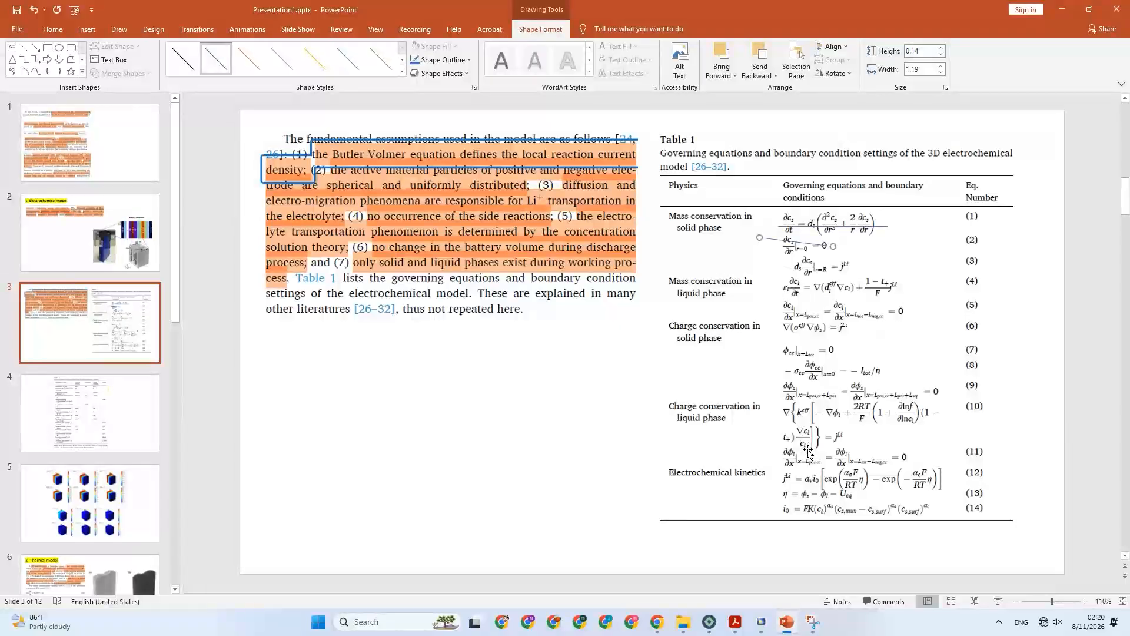
# Show the Electrolyte (Separator) equations in COMSOL and check them against Table 1's liquid-phase equations in PowerPoint.
pyautogui.click(761, 621)
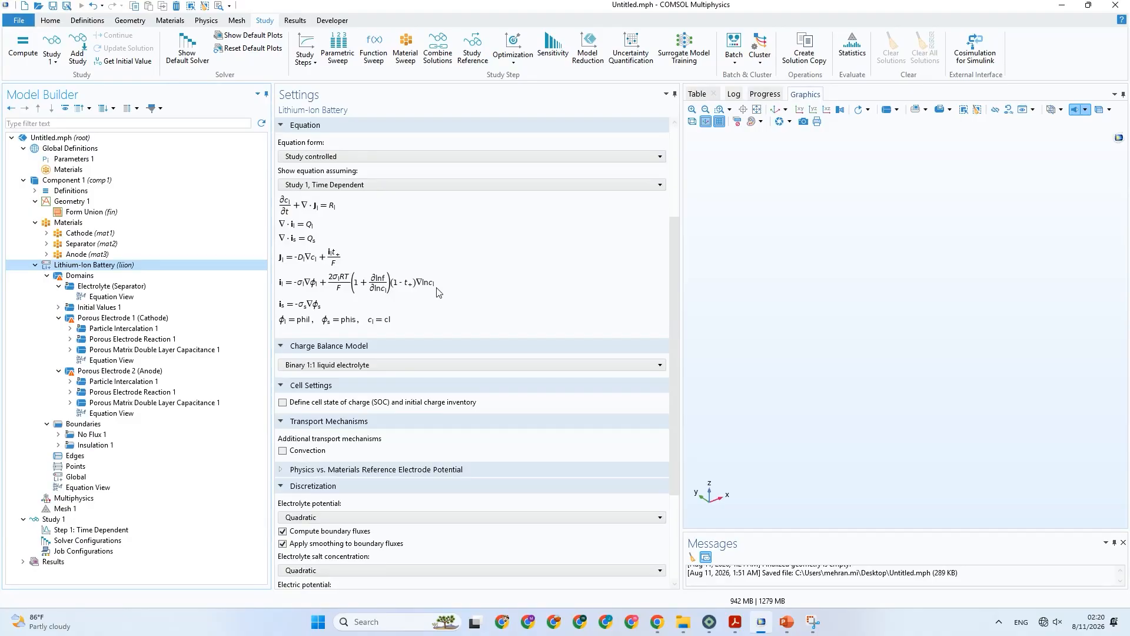
pyautogui.press('Down')
pyautogui.press('Down')
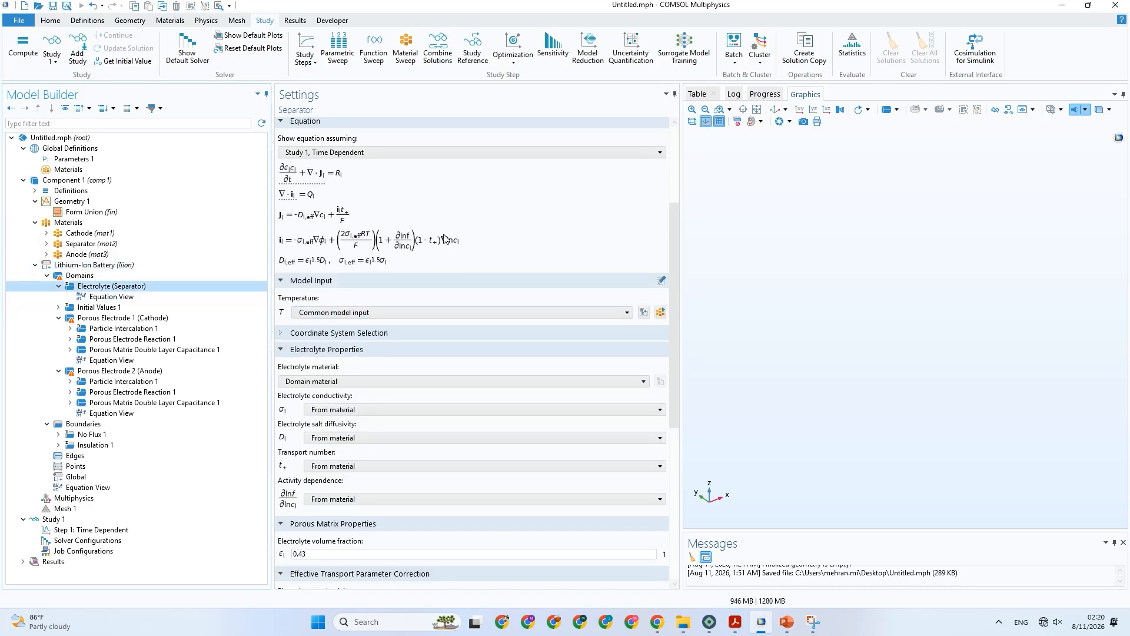
pyautogui.click(788, 622)
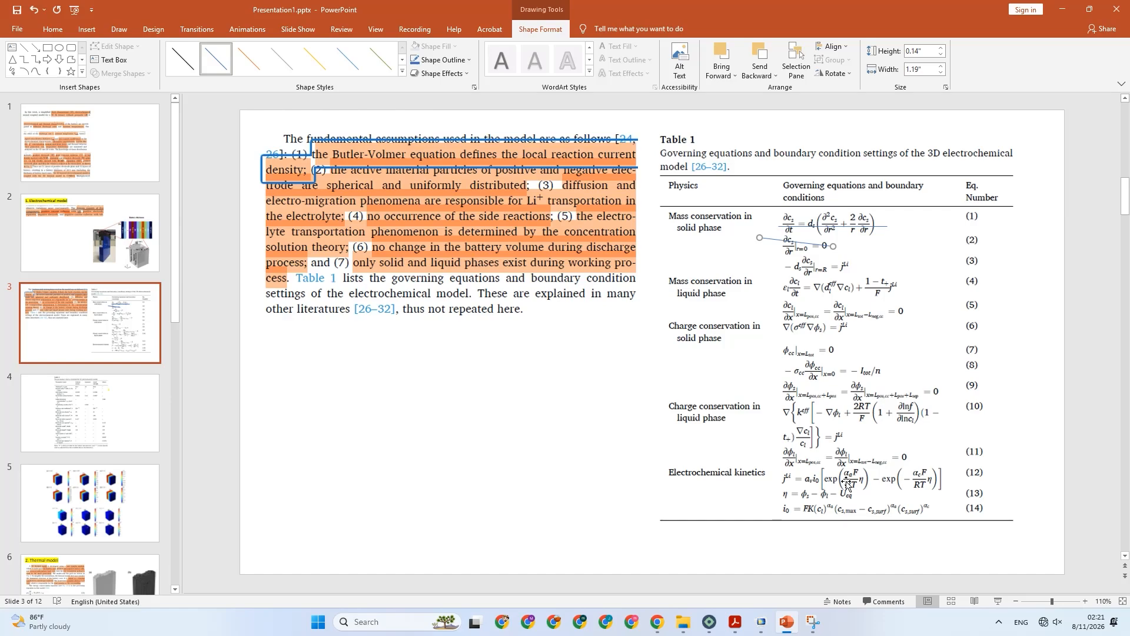
pyautogui.click(760, 622)
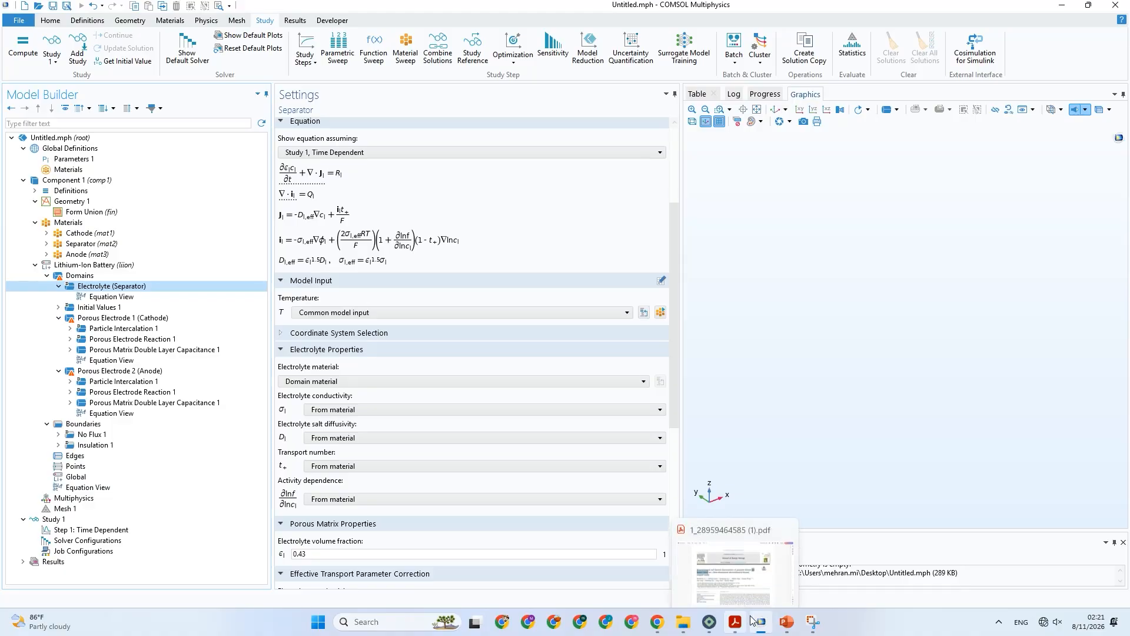
pyautogui.click(759, 623)
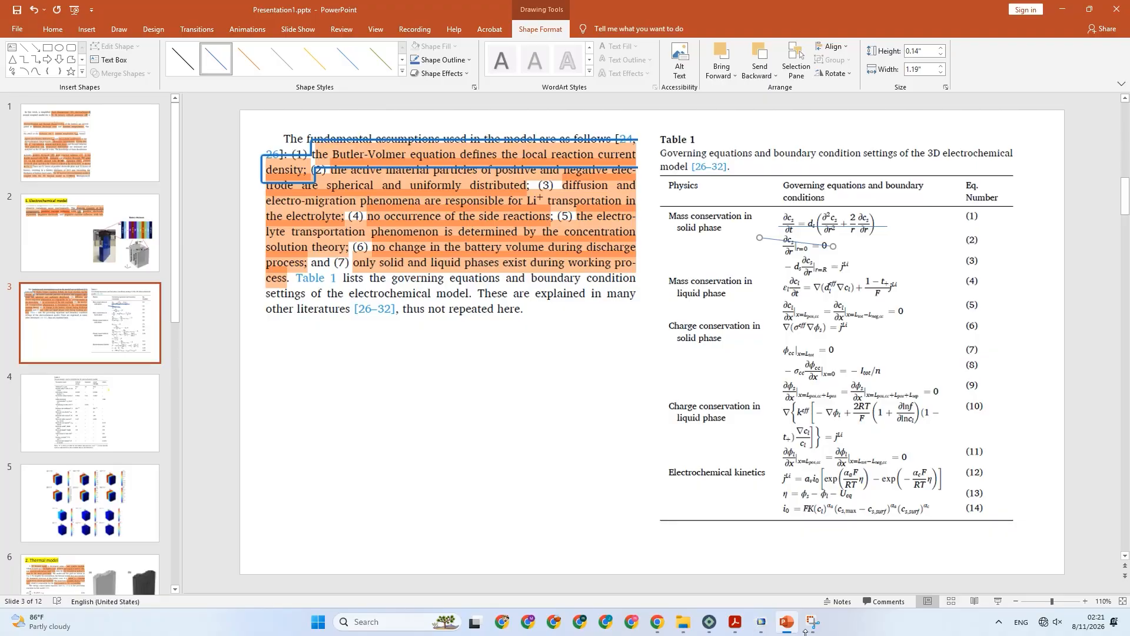
pyautogui.click(764, 619)
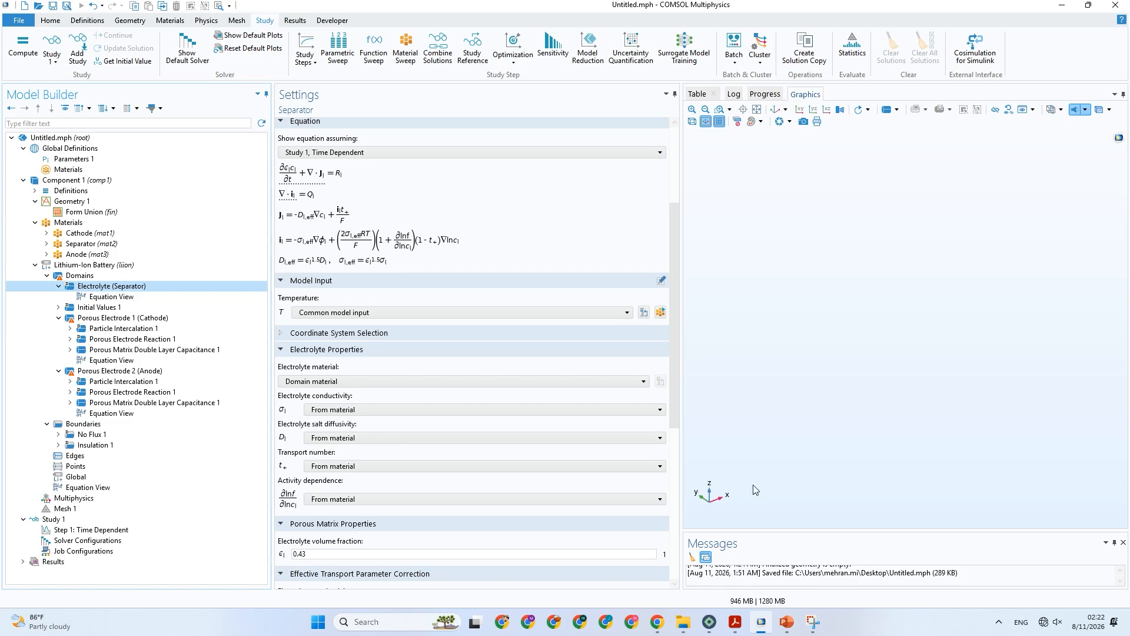
pyautogui.click(782, 630)
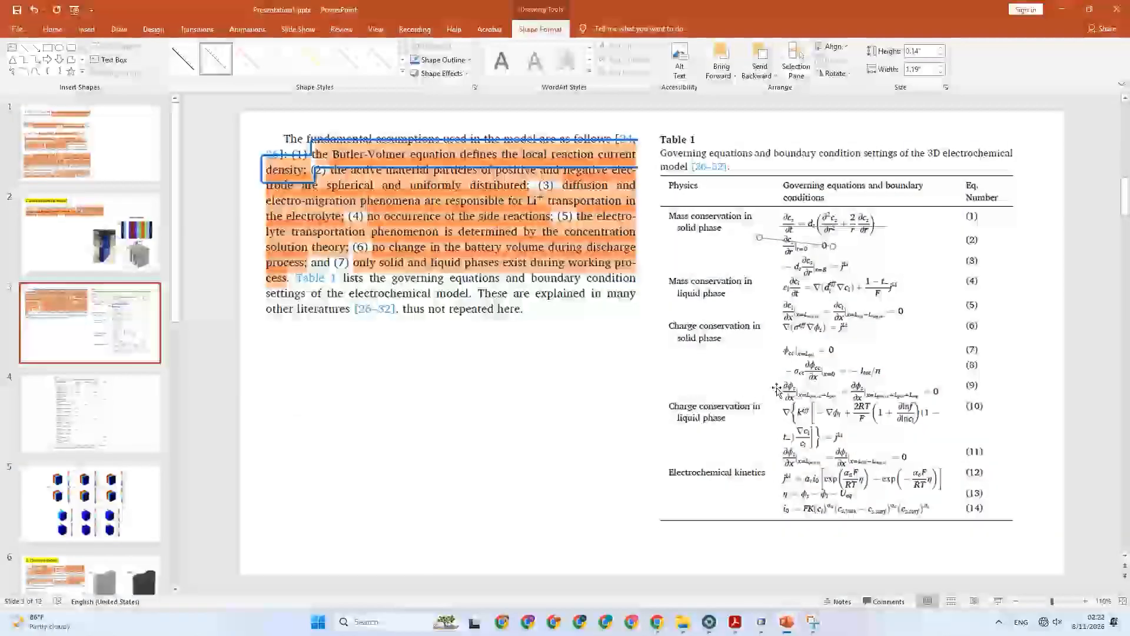
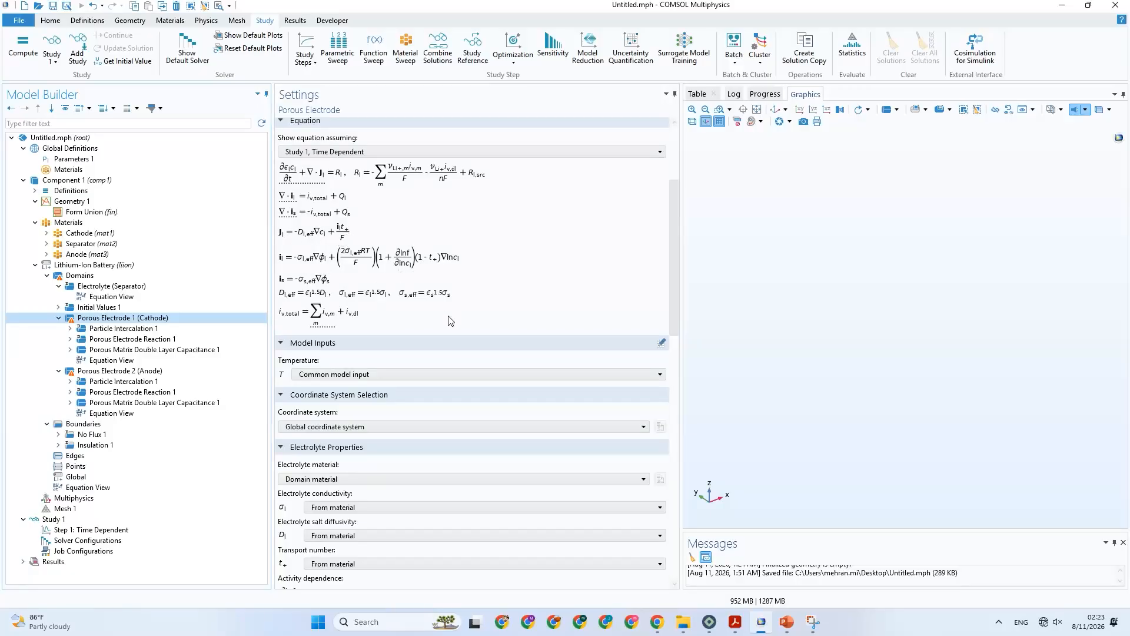
# Compare the Porous Electrode 1 (Cathode) equations in COMSOL with Table 1 in PowerPoint, and show the Electrolyte (Separator) equations again.
pyautogui.click(787, 623)
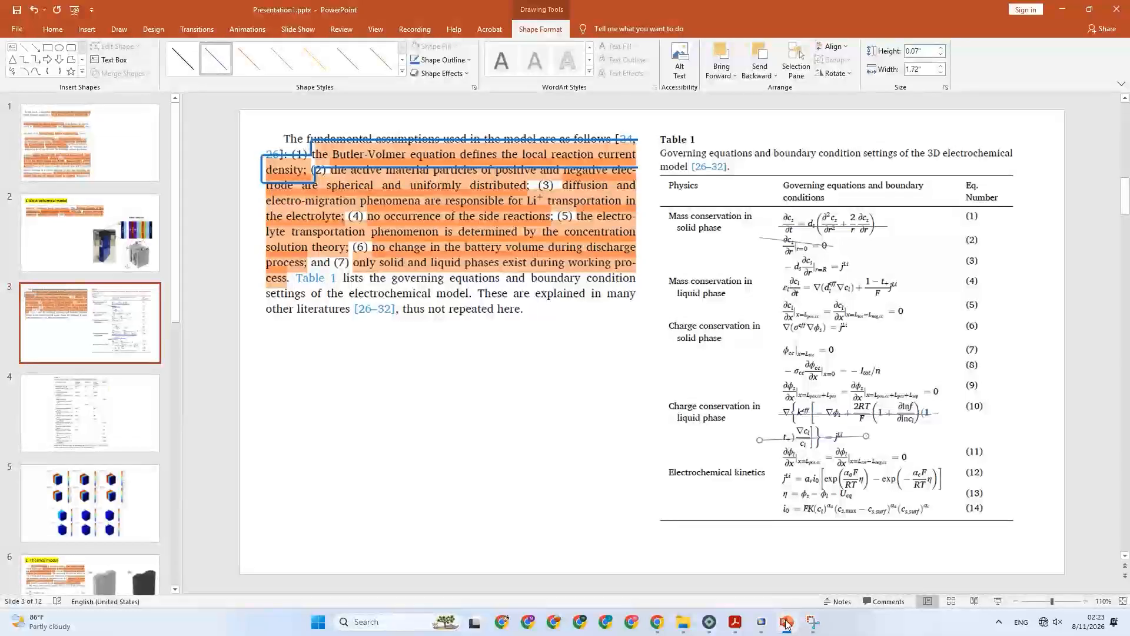
pyautogui.click(787, 623)
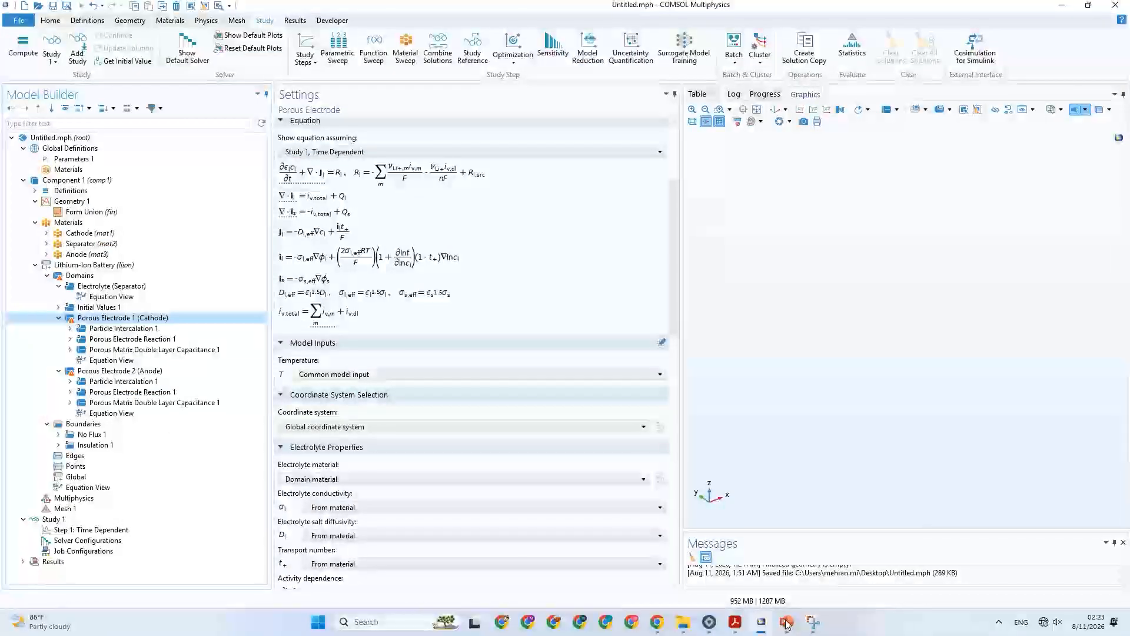
pyautogui.click(787, 623)
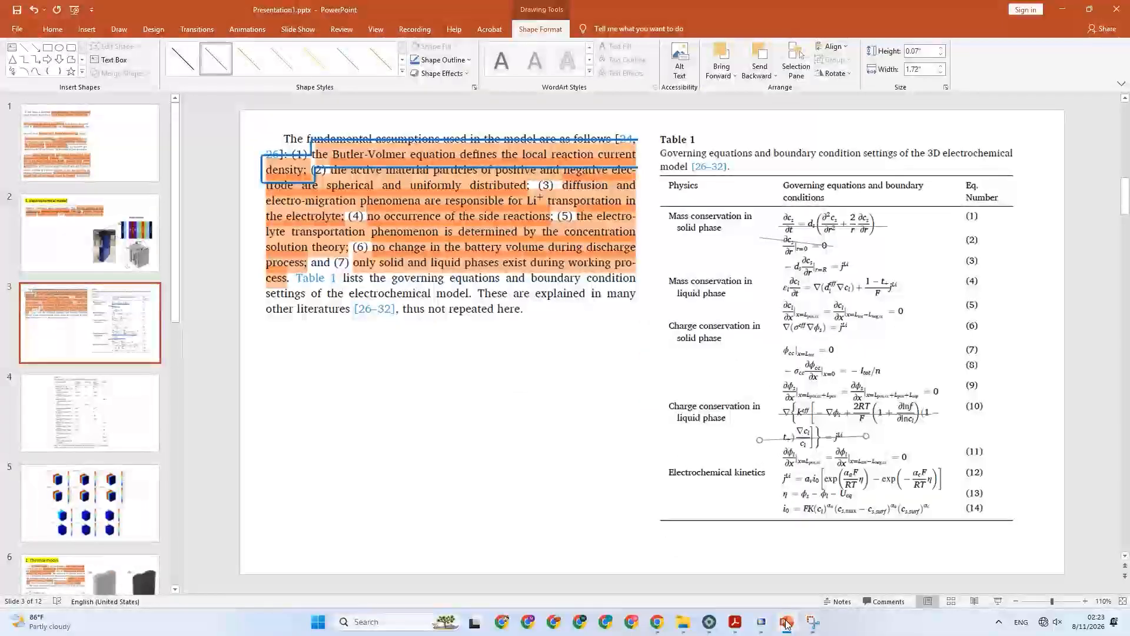
pyautogui.click(787, 623)
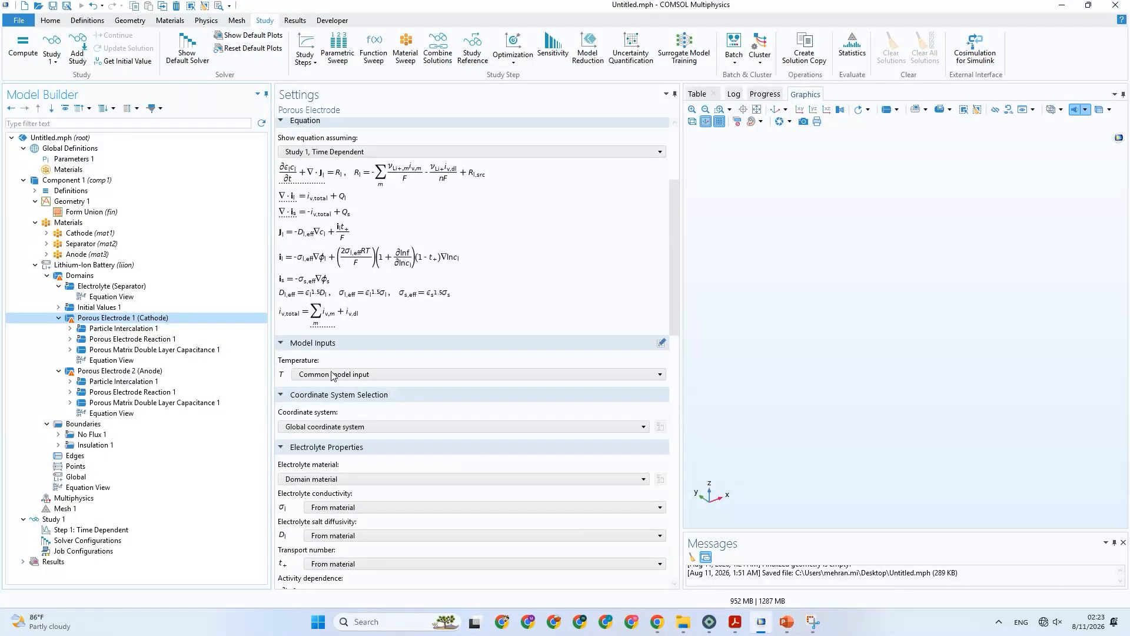
pyautogui.click(760, 623)
pyautogui.click(785, 623)
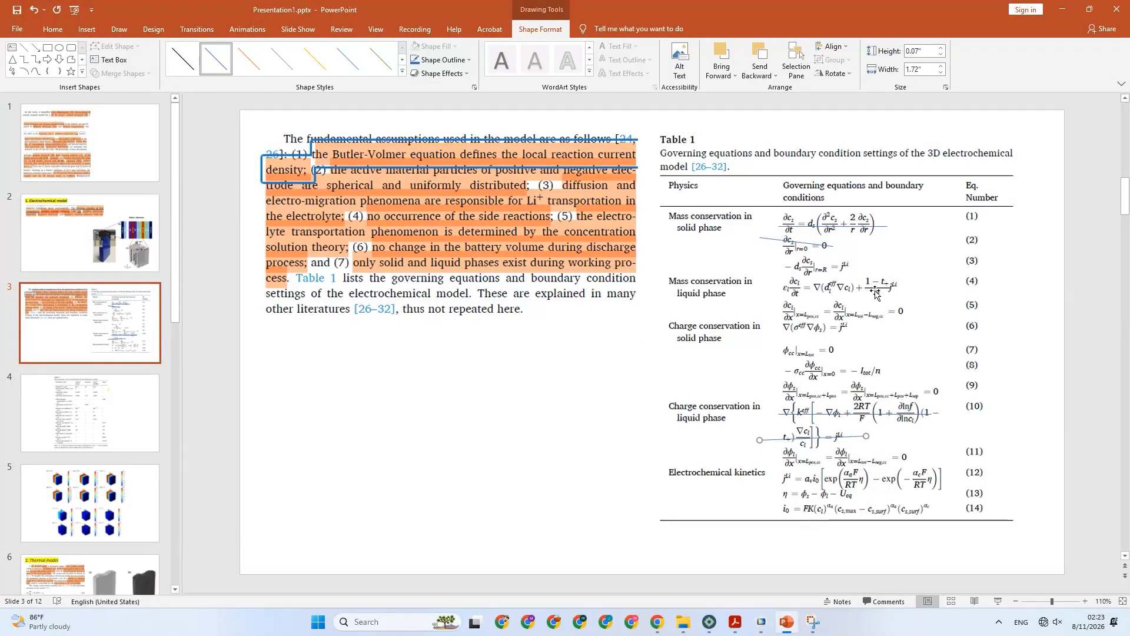
pyautogui.click(789, 624)
pyautogui.click(762, 622)
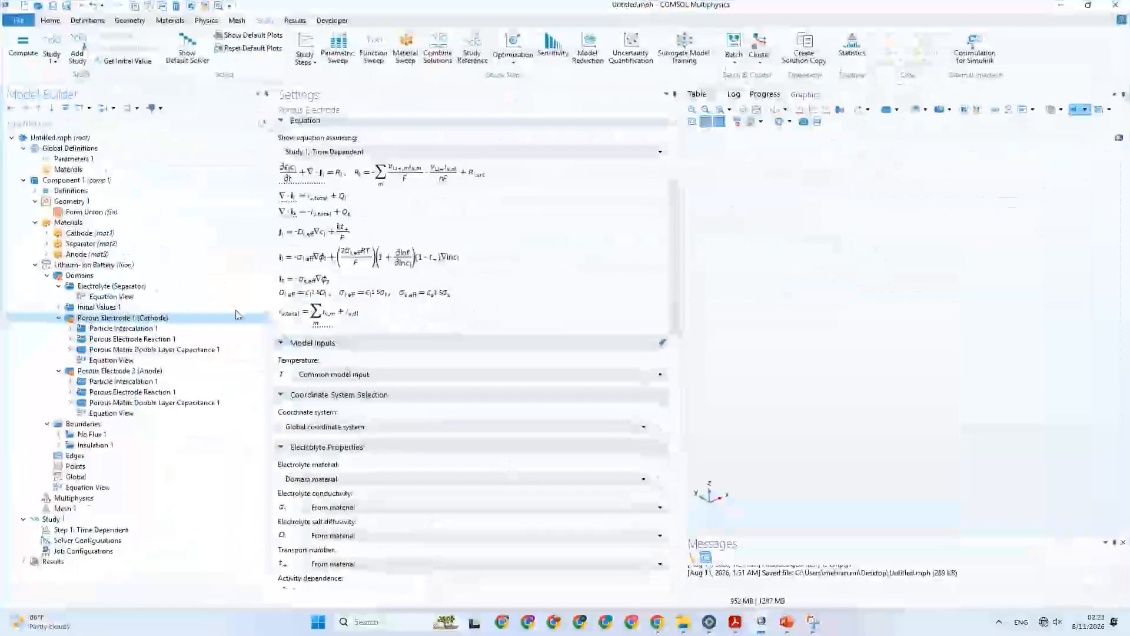
pyautogui.click(253, 286)
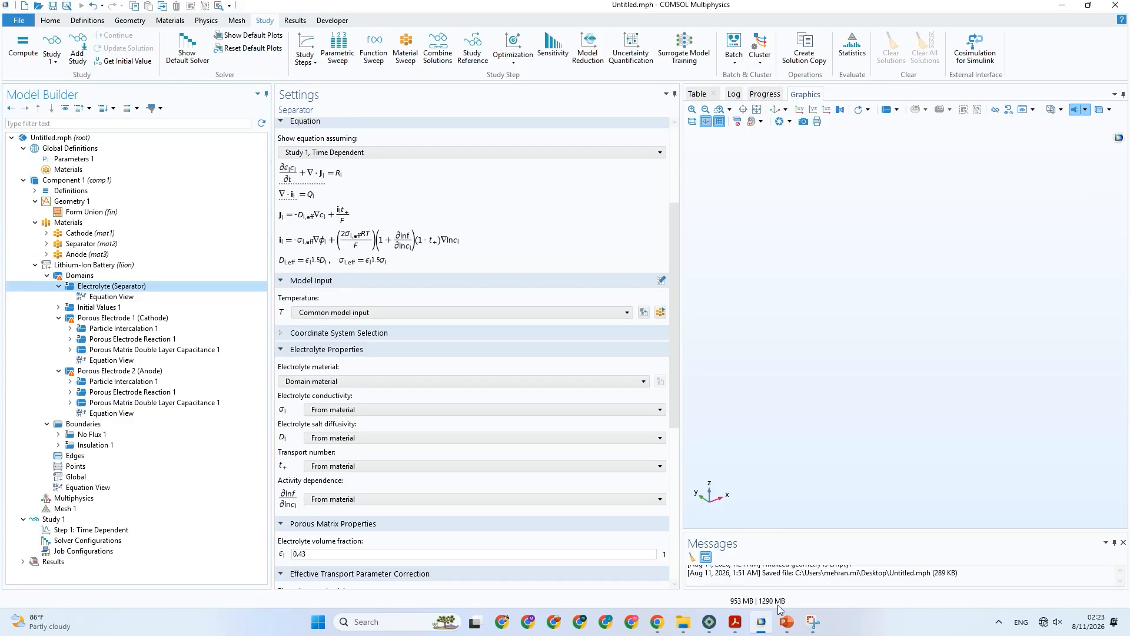
# Switch to PowerPoint and strike through equation (4) in Table 1 with a straight line about 1.91" wide.
pyautogui.click(787, 622)
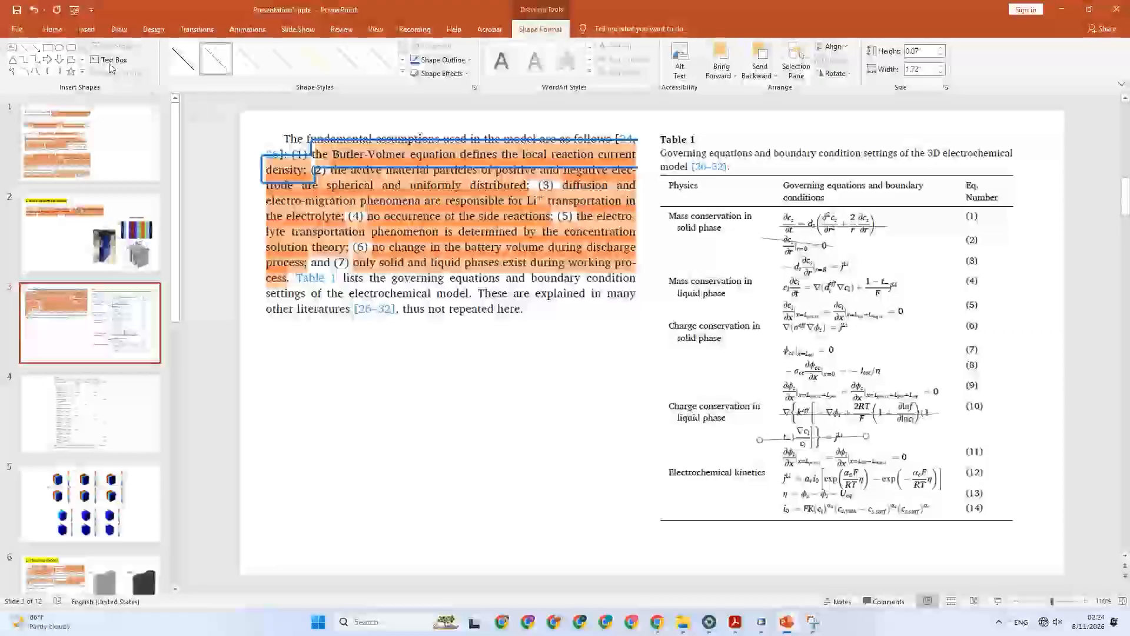
pyautogui.click(87, 28)
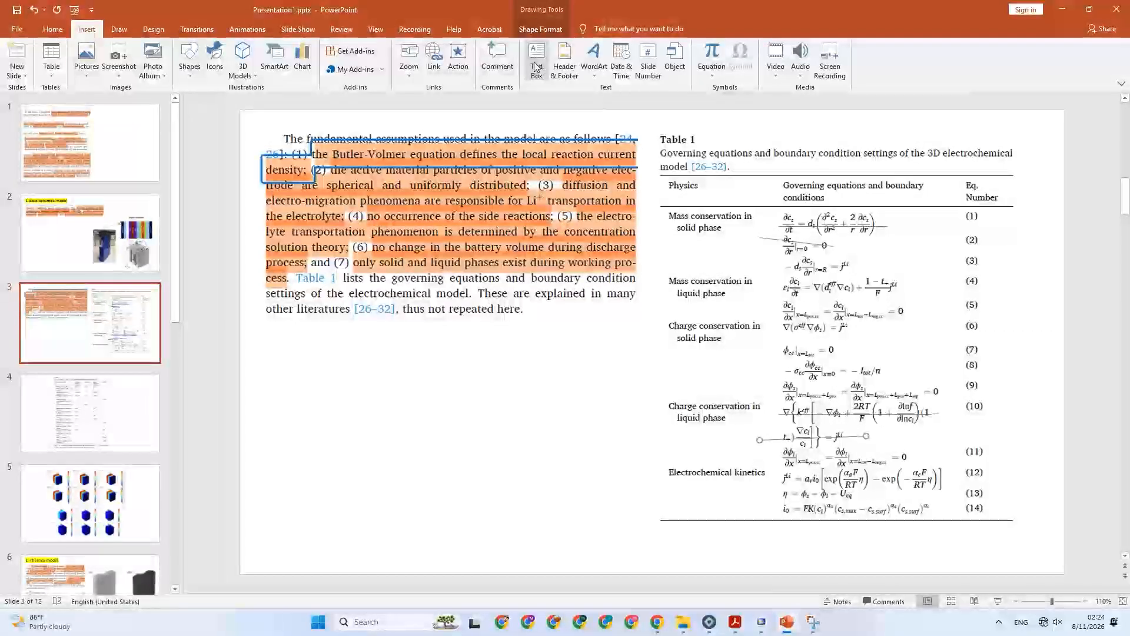
pyautogui.click(190, 57)
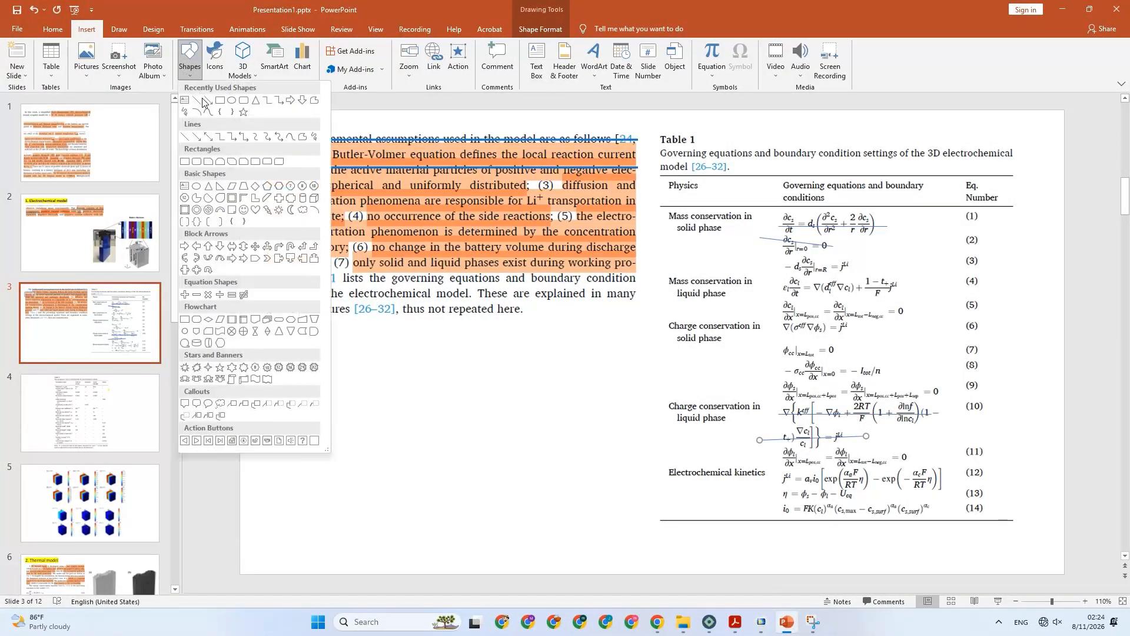
pyautogui.click(200, 101)
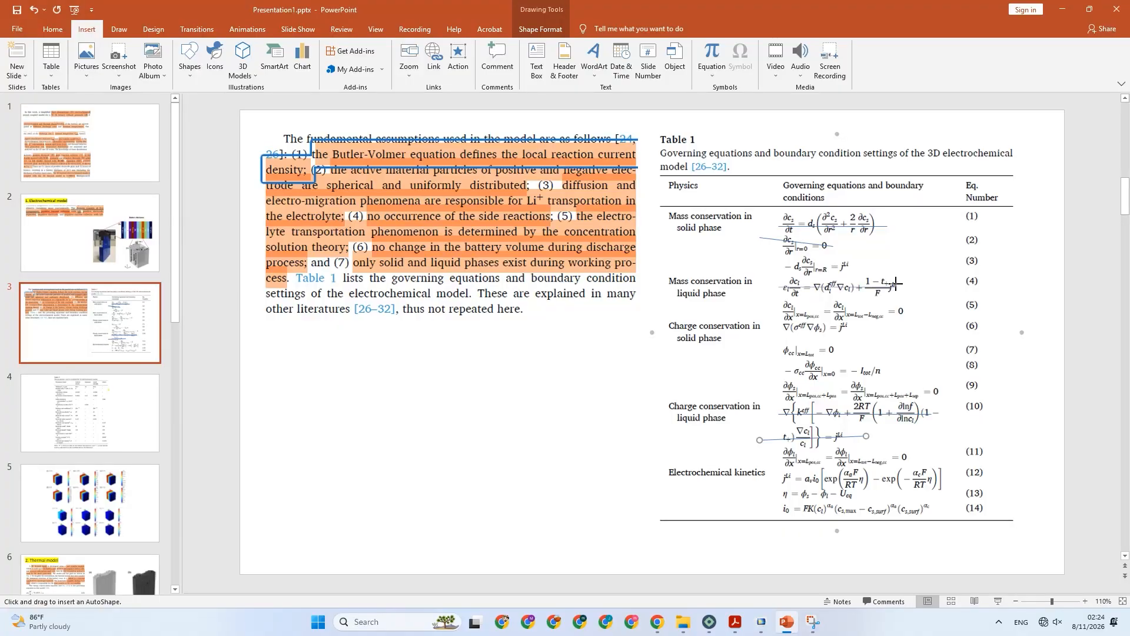
pyautogui.moveTo(896, 284); pyautogui.dragTo(778, 287)
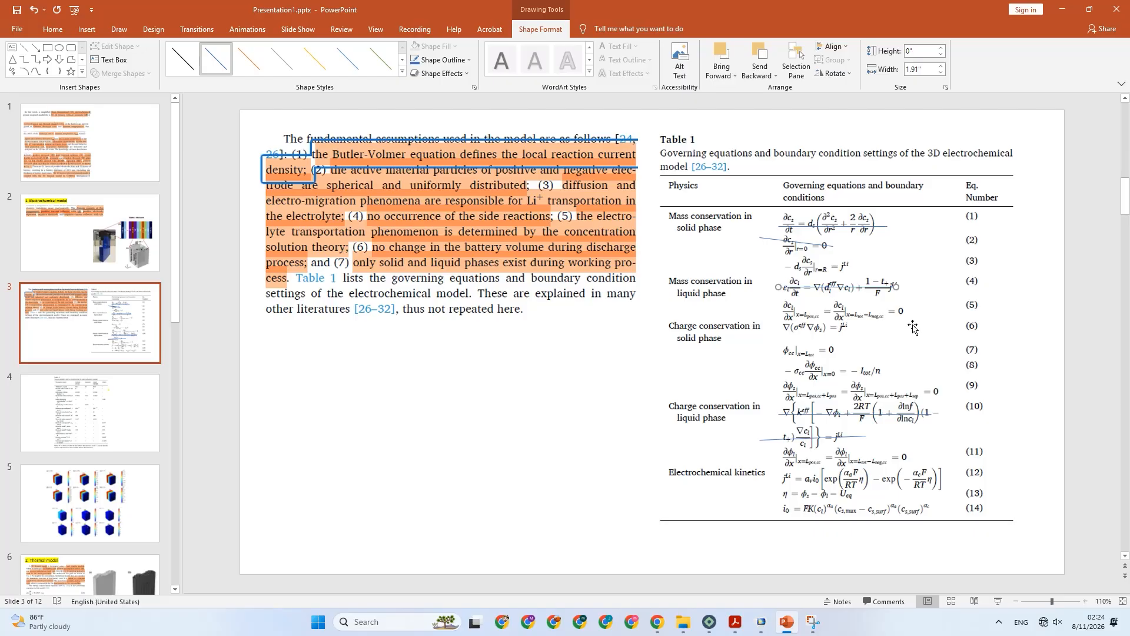
# Show the No Flux 1 and Insulation 1 boundary equations in COMSOL and compare them with Table 1's boundary conditions in PowerPoint.
pyautogui.click(766, 619)
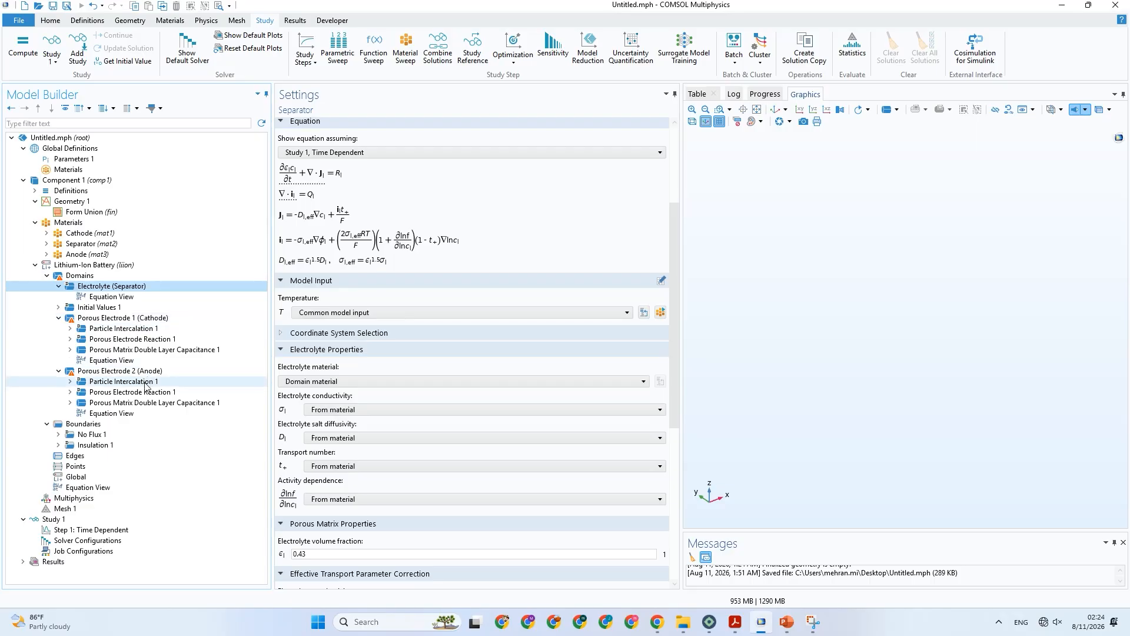
pyautogui.click(94, 435)
pyautogui.click(294, 278)
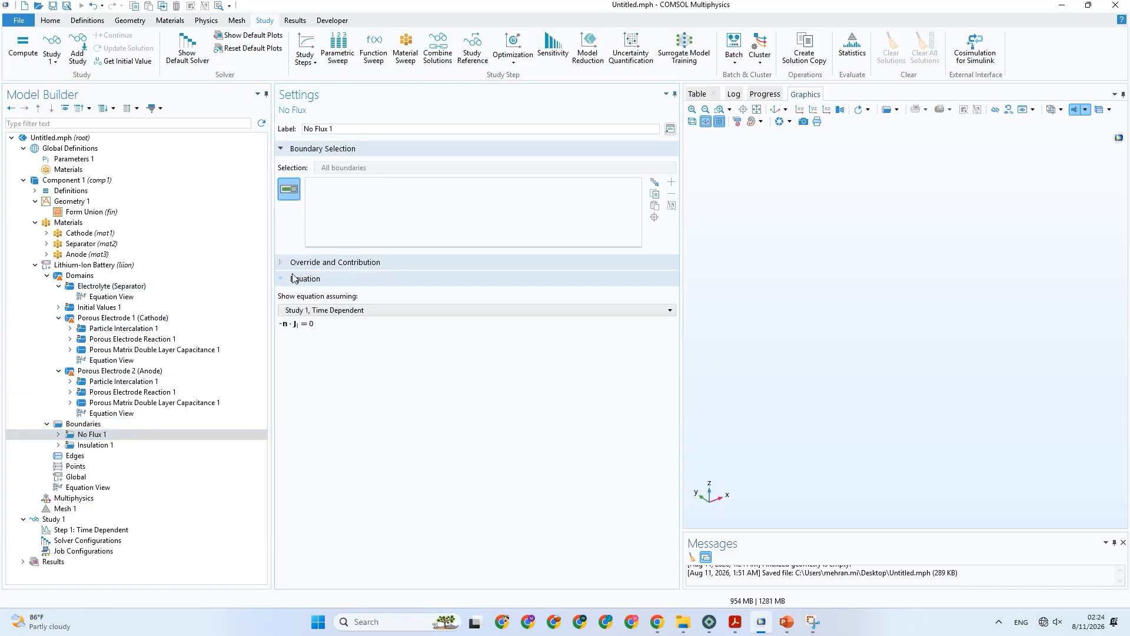
pyautogui.click(94, 446)
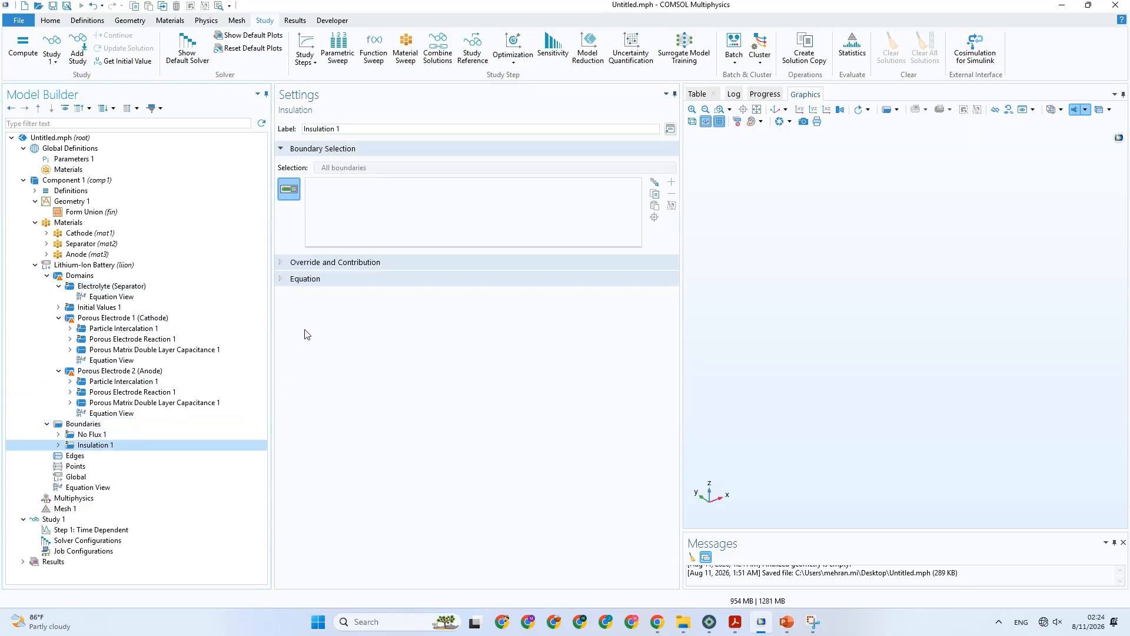
pyautogui.click(315, 279)
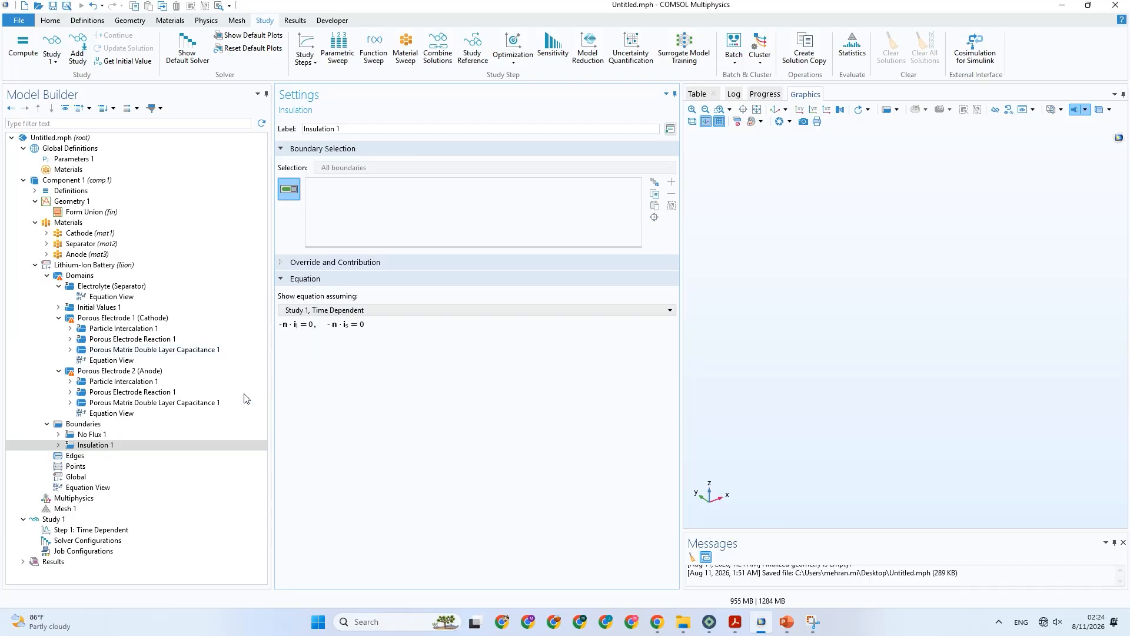
pyautogui.click(135, 435)
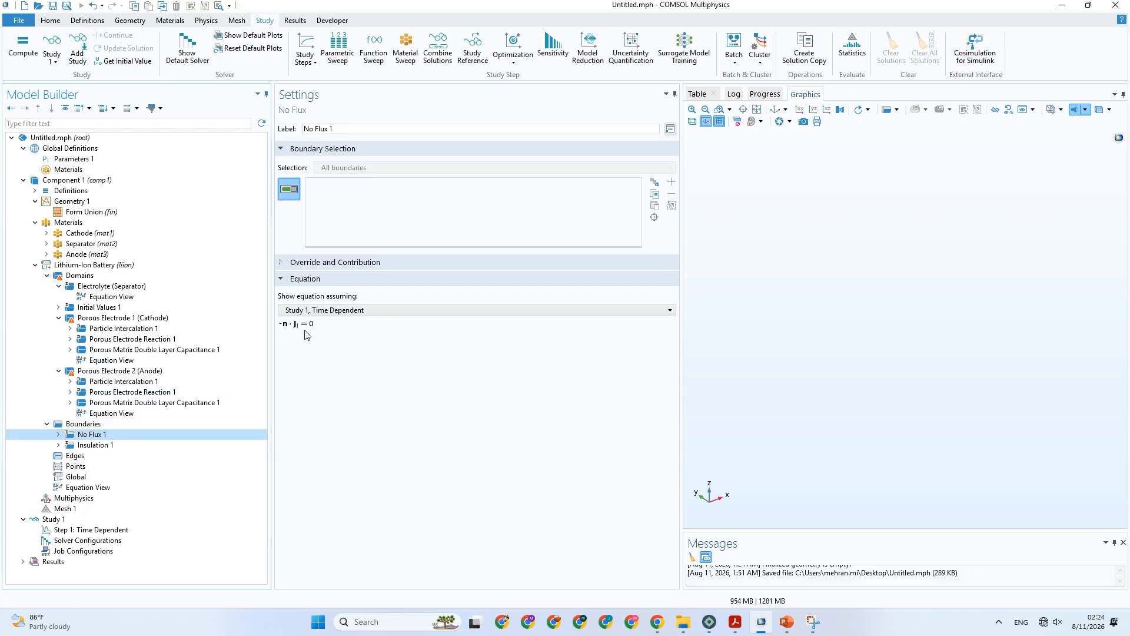
pyautogui.click(760, 630)
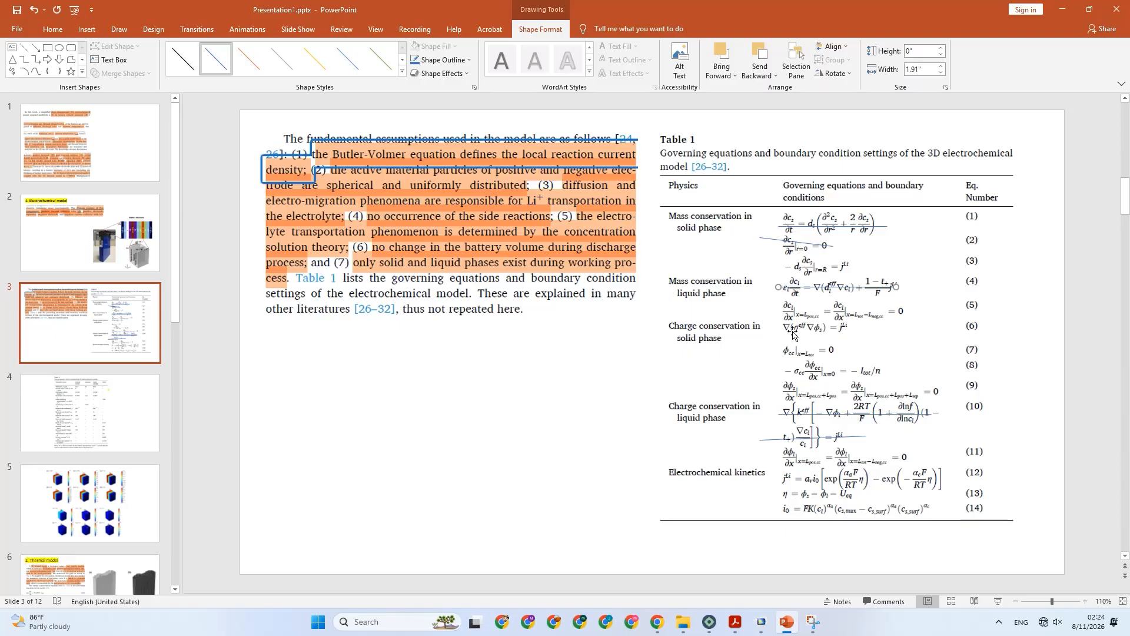
pyautogui.click(761, 621)
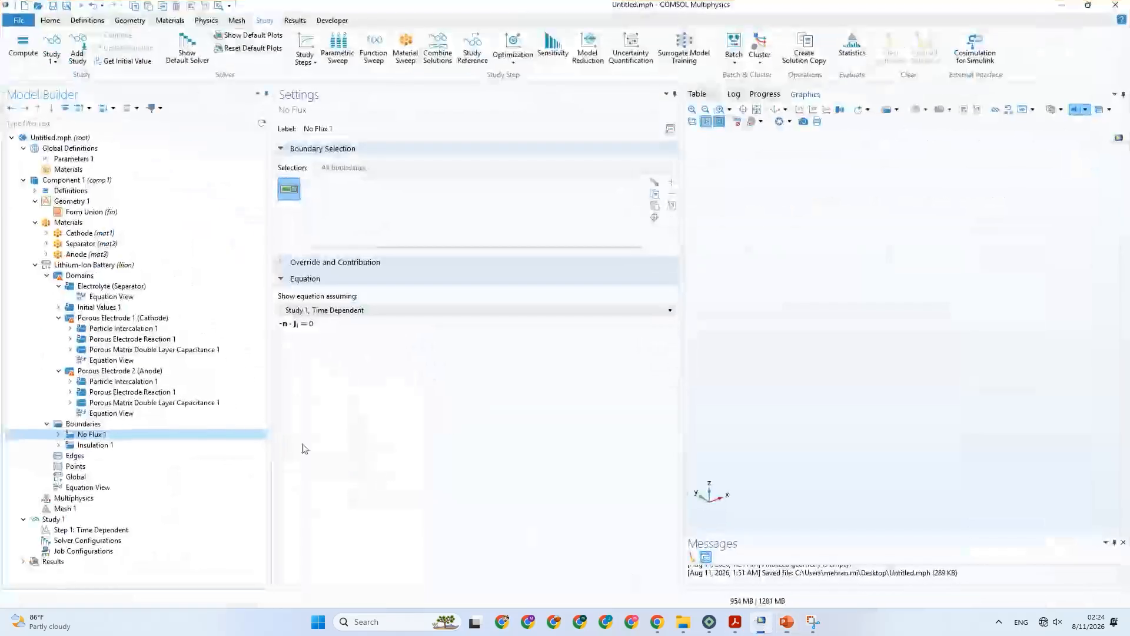
# Review the Porous Electrode 2 (Anode) equations and electrolyte properties in COMSOL and compare them with Table 1 in PowerPoint.
pyautogui.click(115, 372)
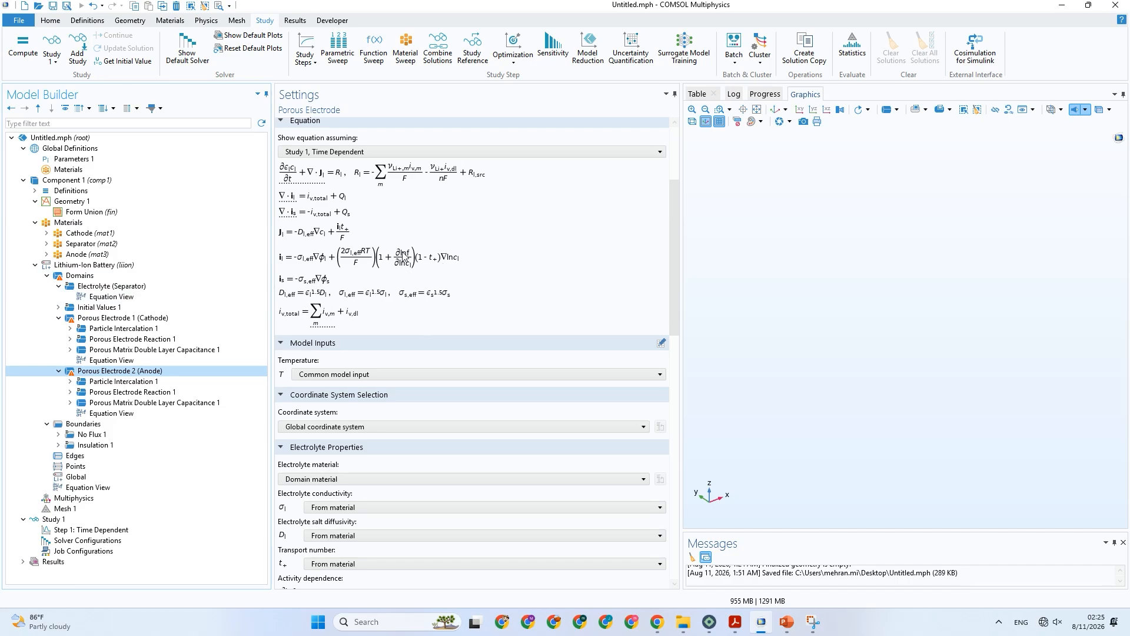
pyautogui.scroll(-3, 438, 388)
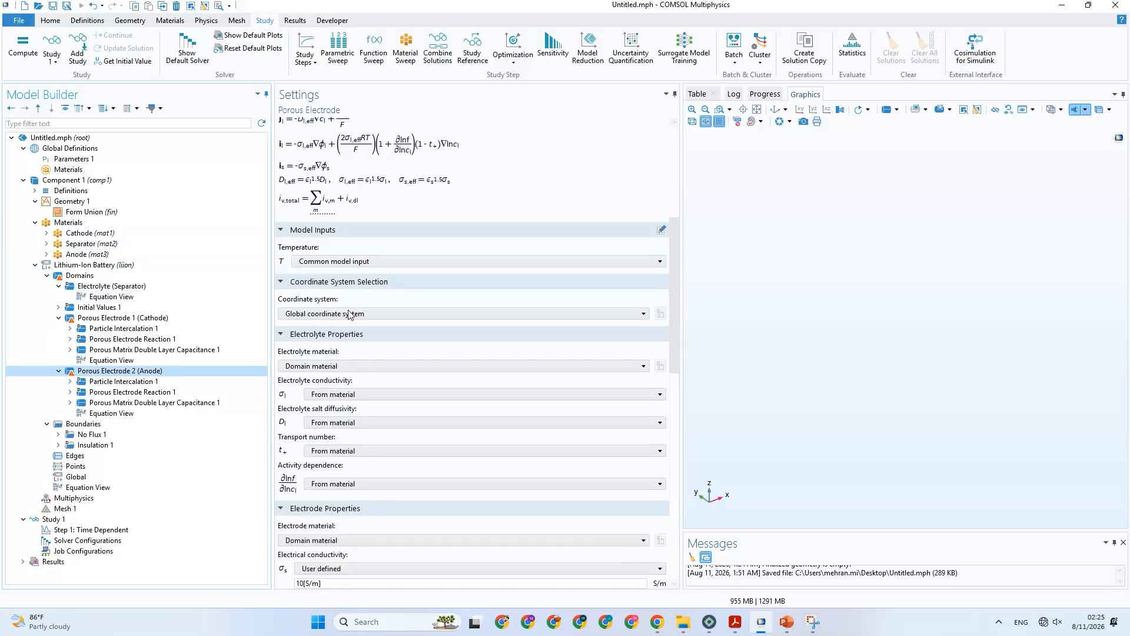
pyautogui.scroll(1, 376, 230)
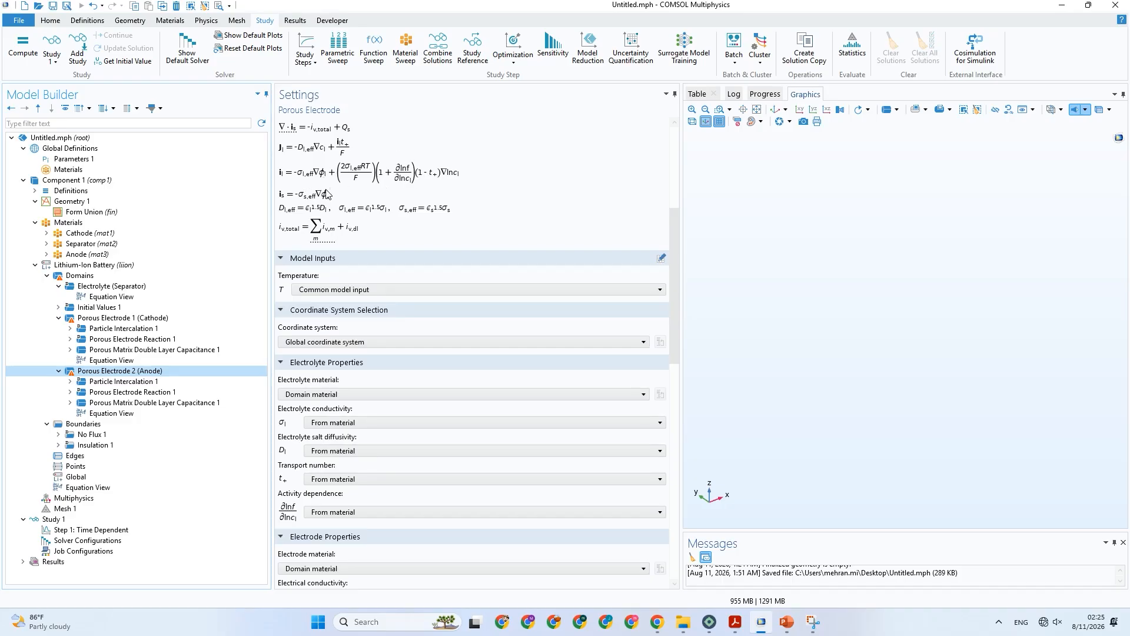
pyautogui.scroll(2, 328, 194)
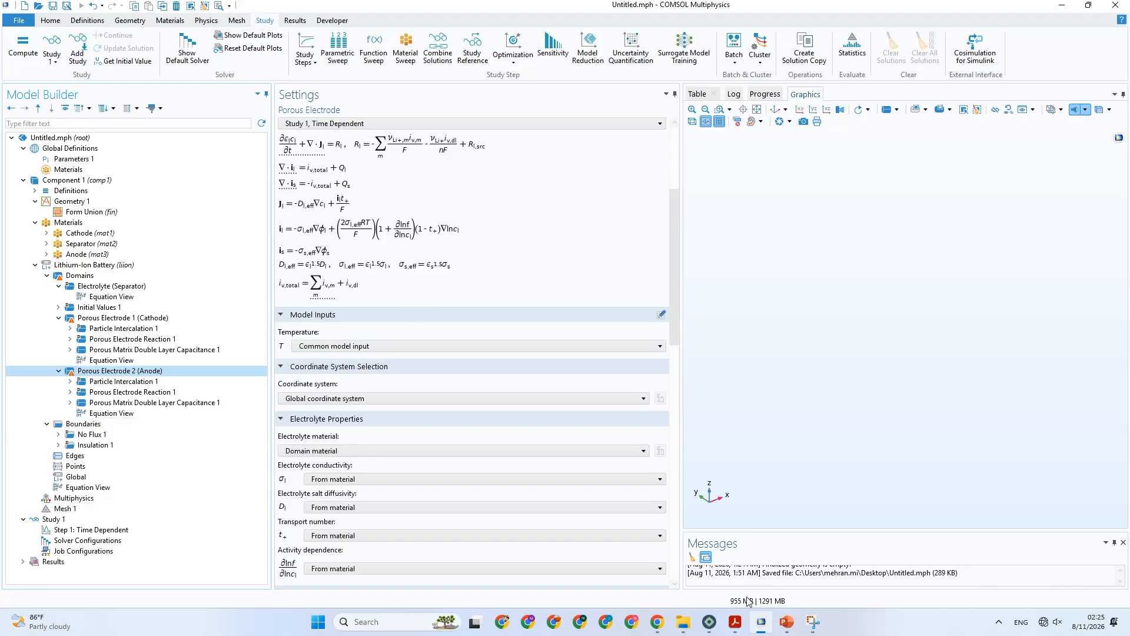
pyautogui.click(736, 622)
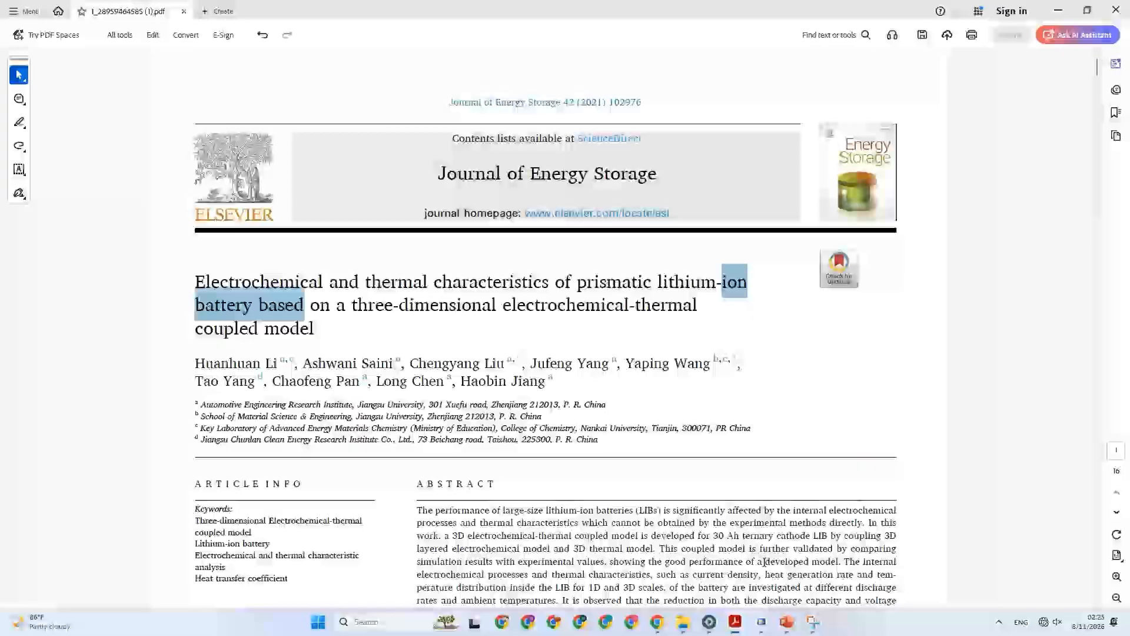
pyautogui.click(787, 622)
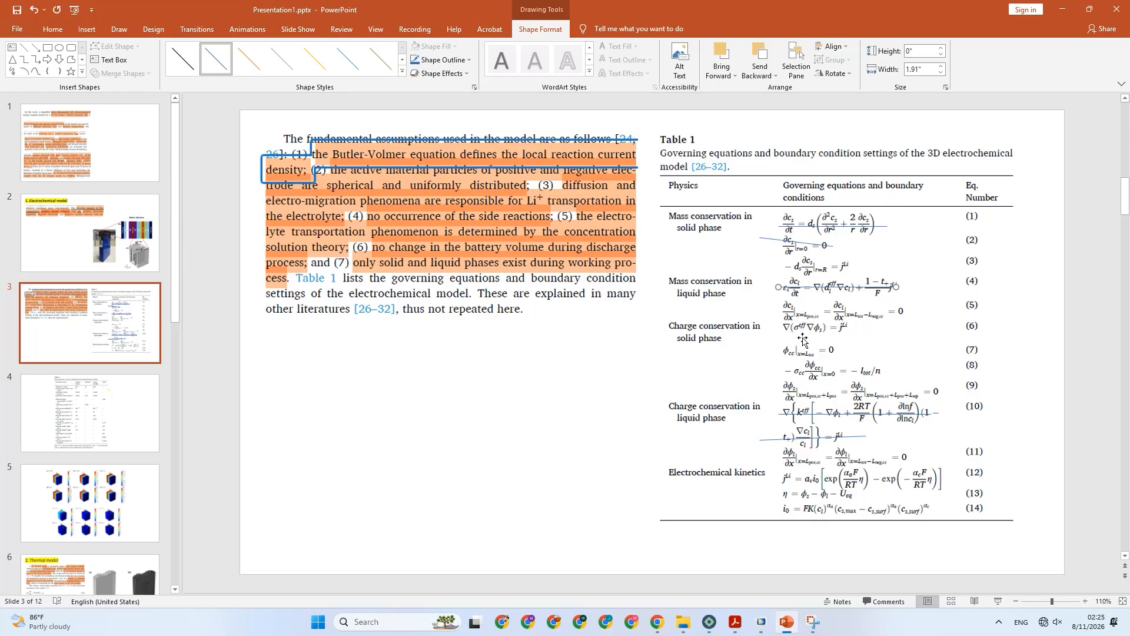
pyautogui.click(786, 623)
pyautogui.click(762, 623)
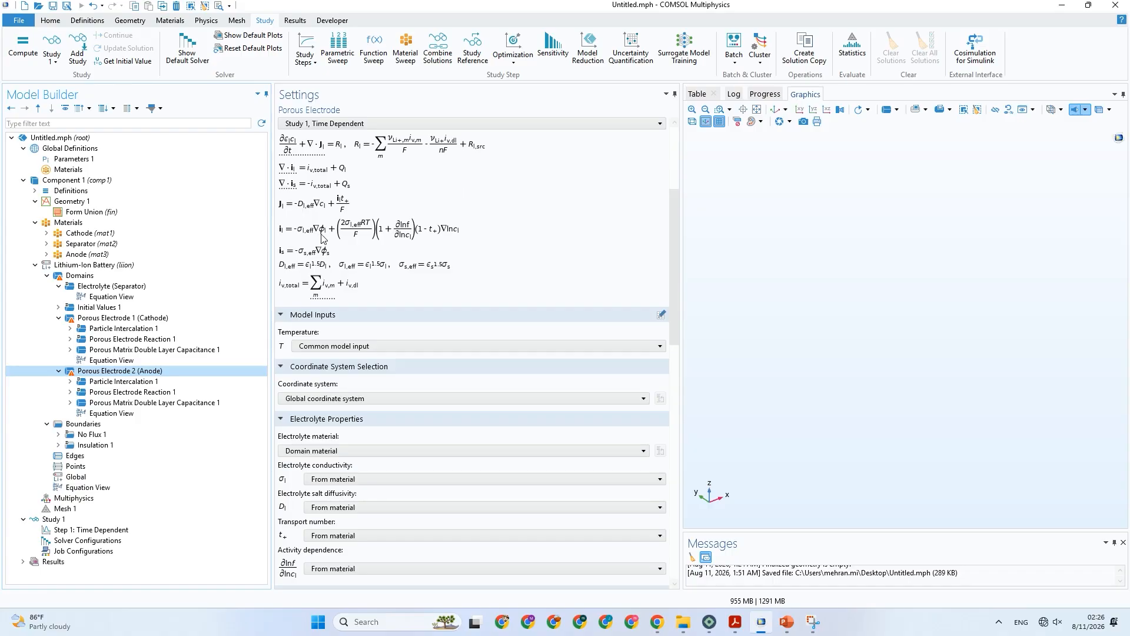
# Switch to PowerPoint and strike through equation (6) in Table 1 with a straight line about 1.31" wide.
pyautogui.click(789, 624)
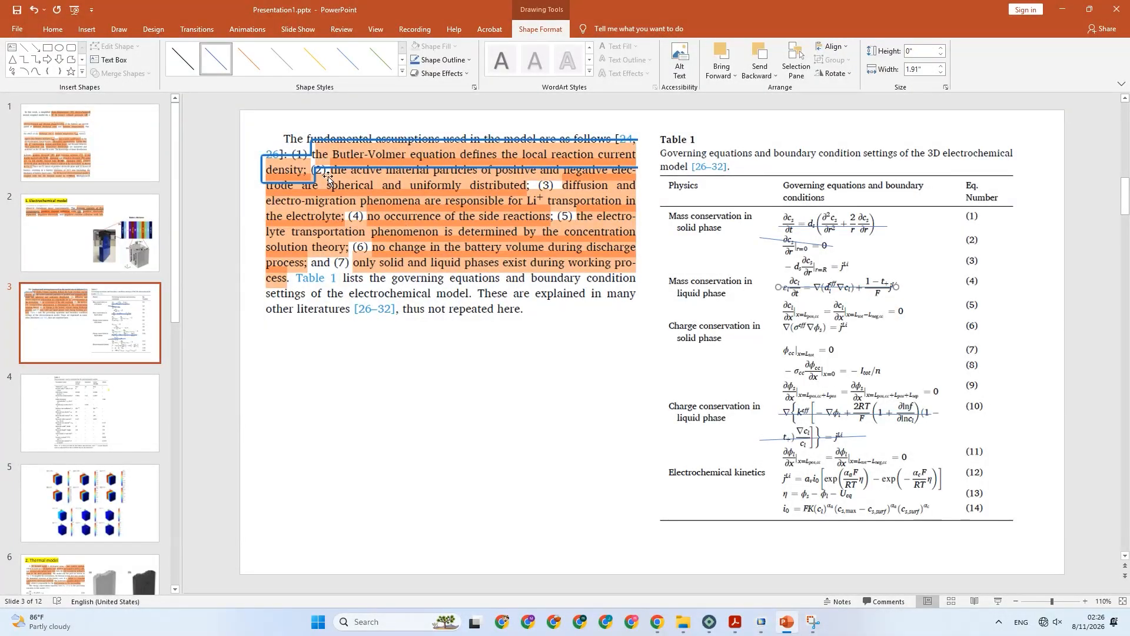
pyautogui.click(86, 29)
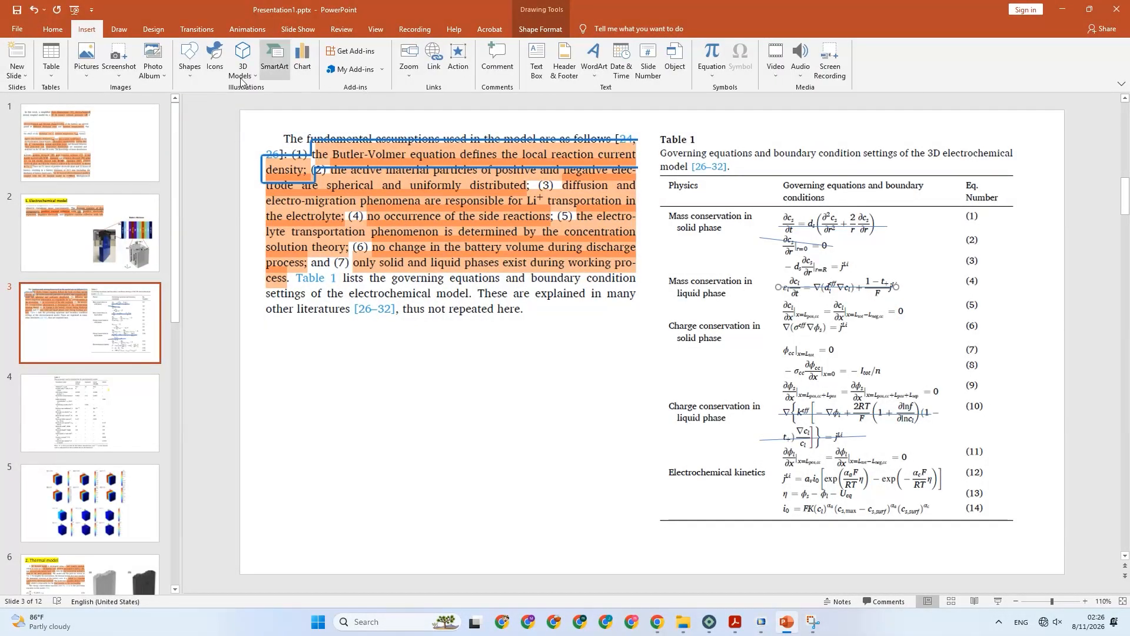
pyautogui.click(189, 59)
pyautogui.click(204, 103)
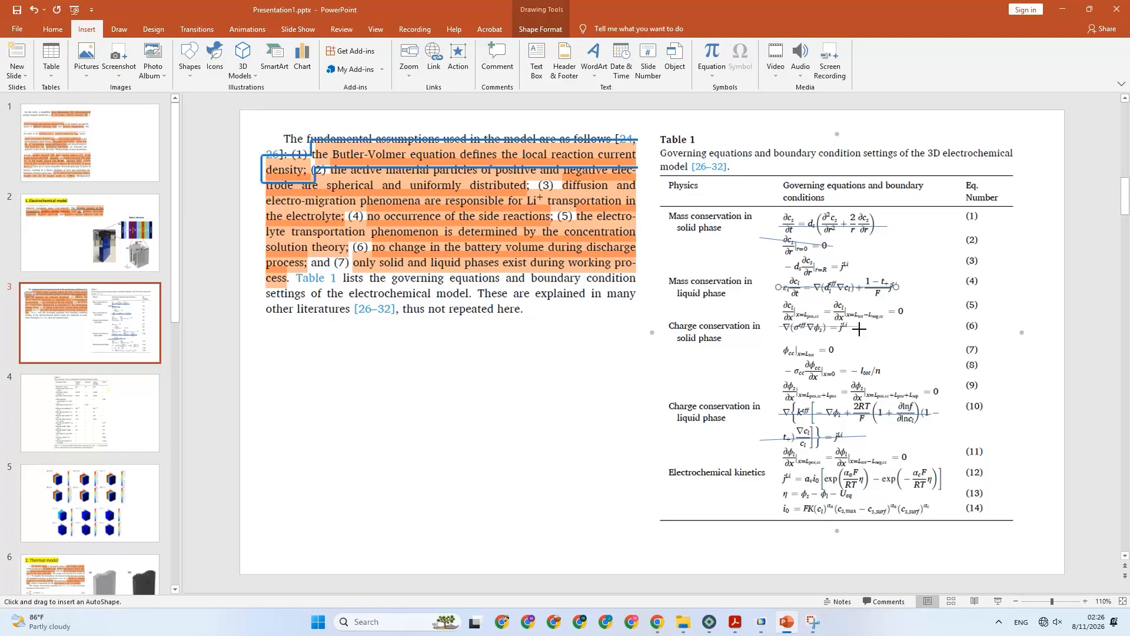
pyautogui.moveTo(860, 326); pyautogui.dragTo(778, 326)
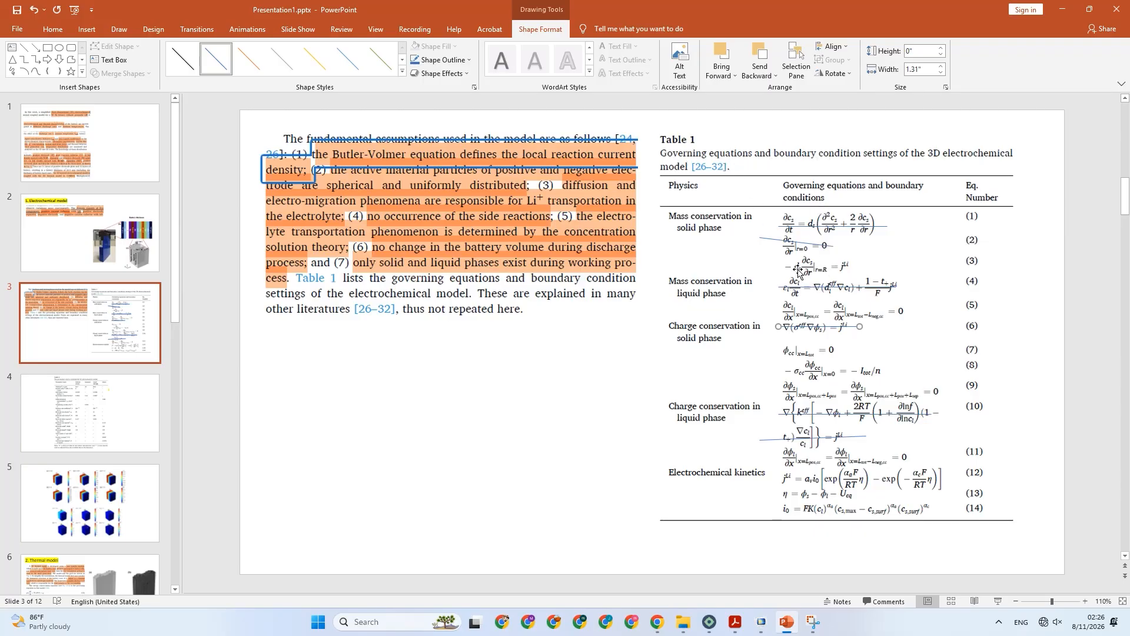
# Add an Electrode Surface boundary condition to the Lithium-Ion Battery interface in COMSOL, and return to Table 1 in PowerPoint.
pyautogui.click(761, 622)
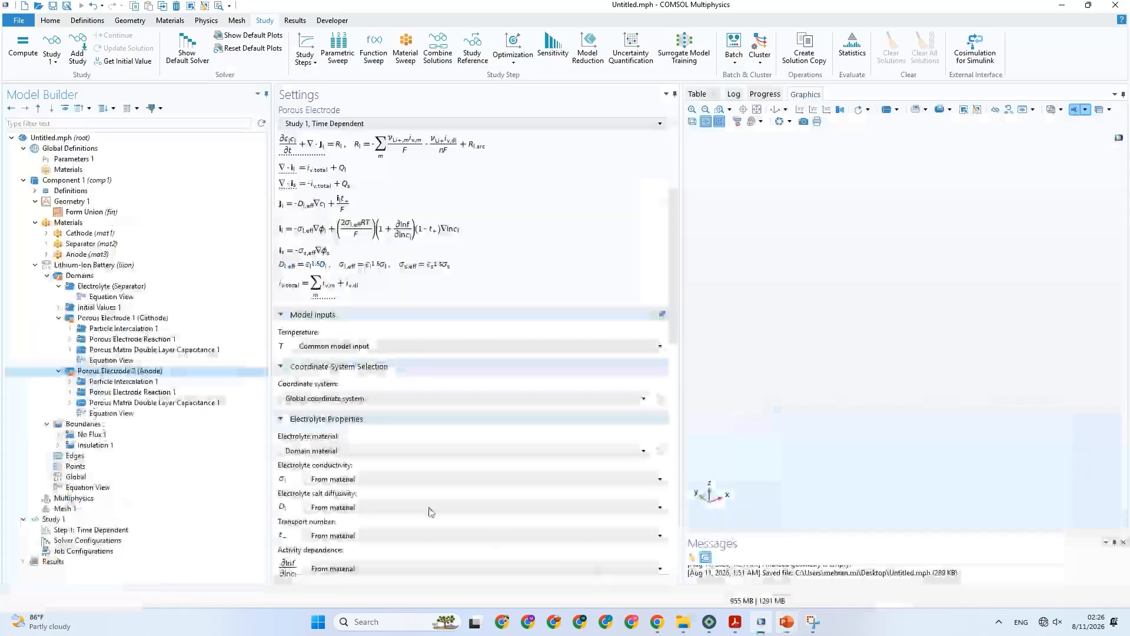
pyautogui.click(106, 424)
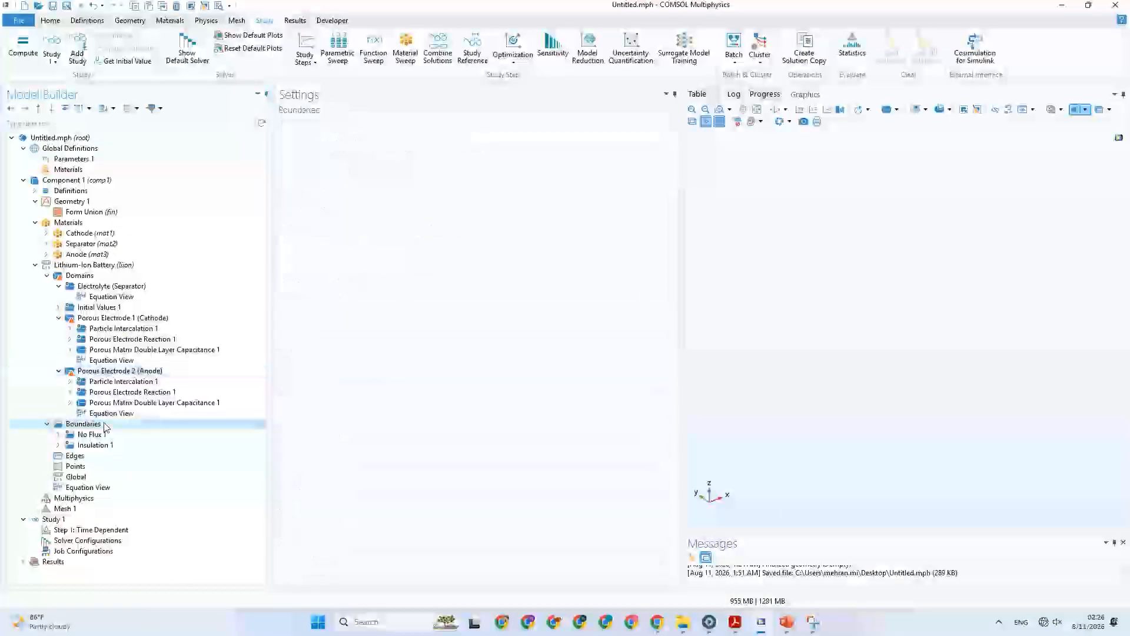
pyautogui.rightClick(123, 429)
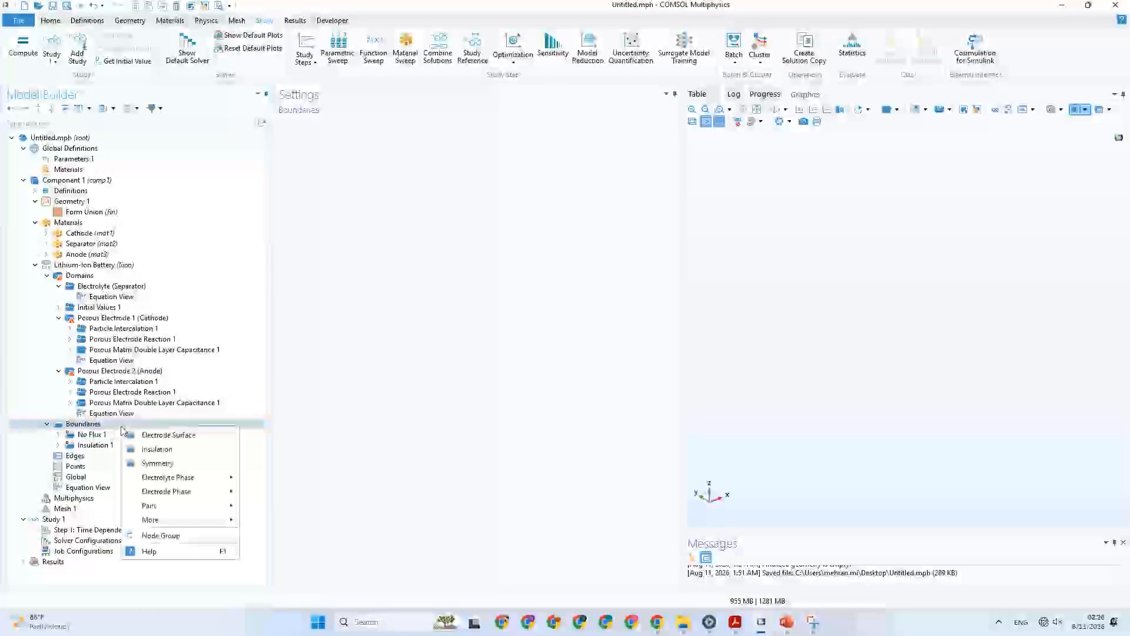
pyautogui.click(225, 438)
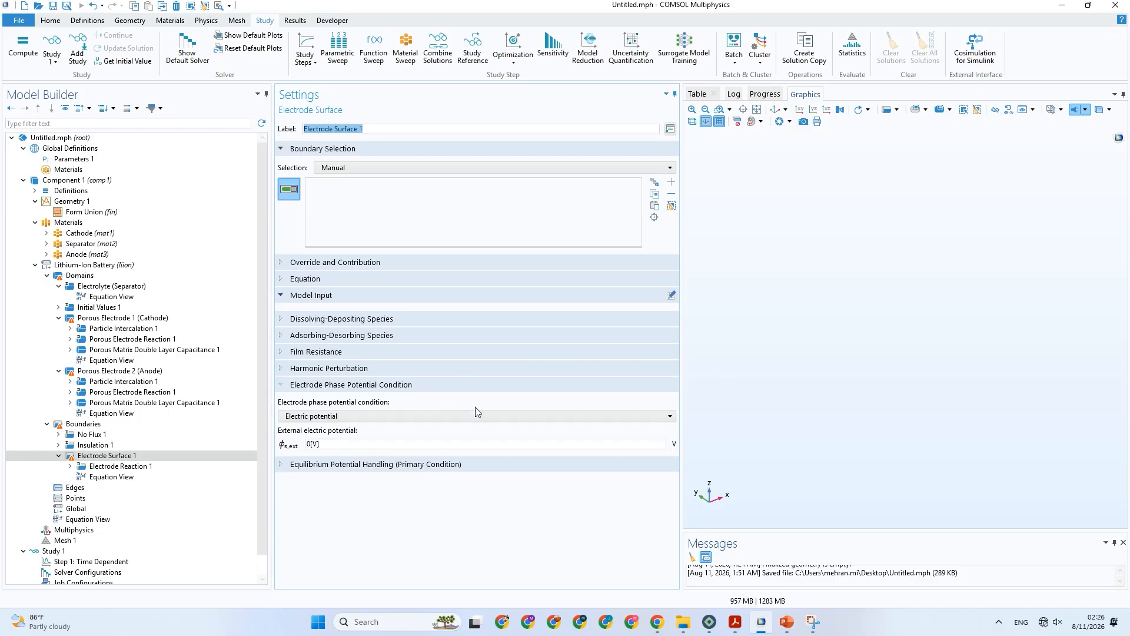
pyautogui.click(792, 621)
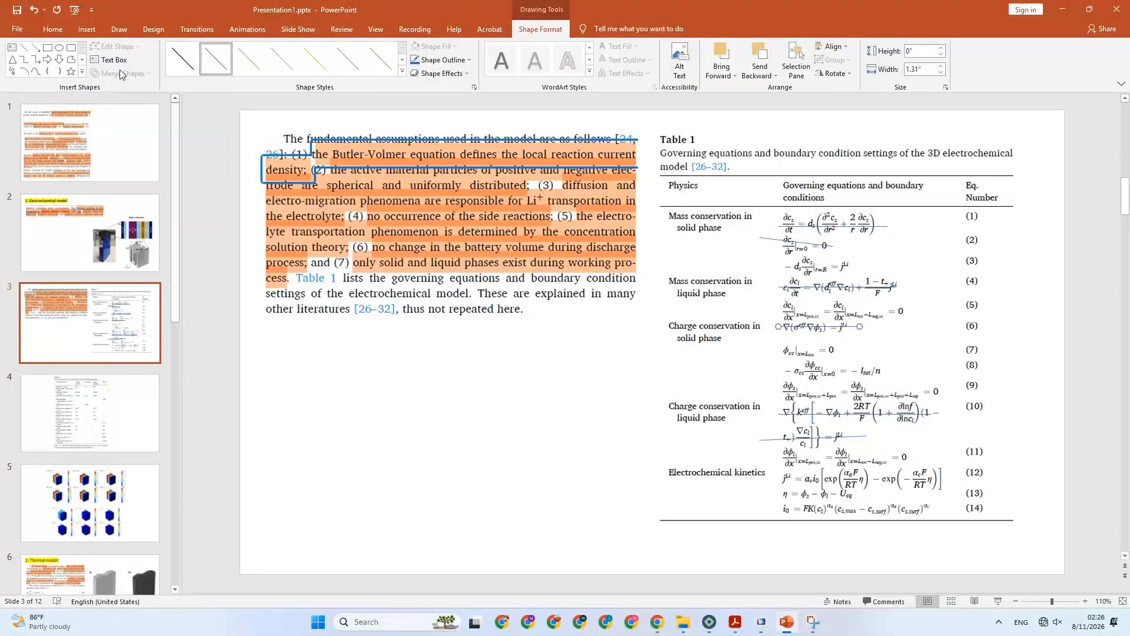
# Strike through equation (7) in Table 1 with a straight line about 1.23" wide, centred over the equation.
pyautogui.click(87, 29)
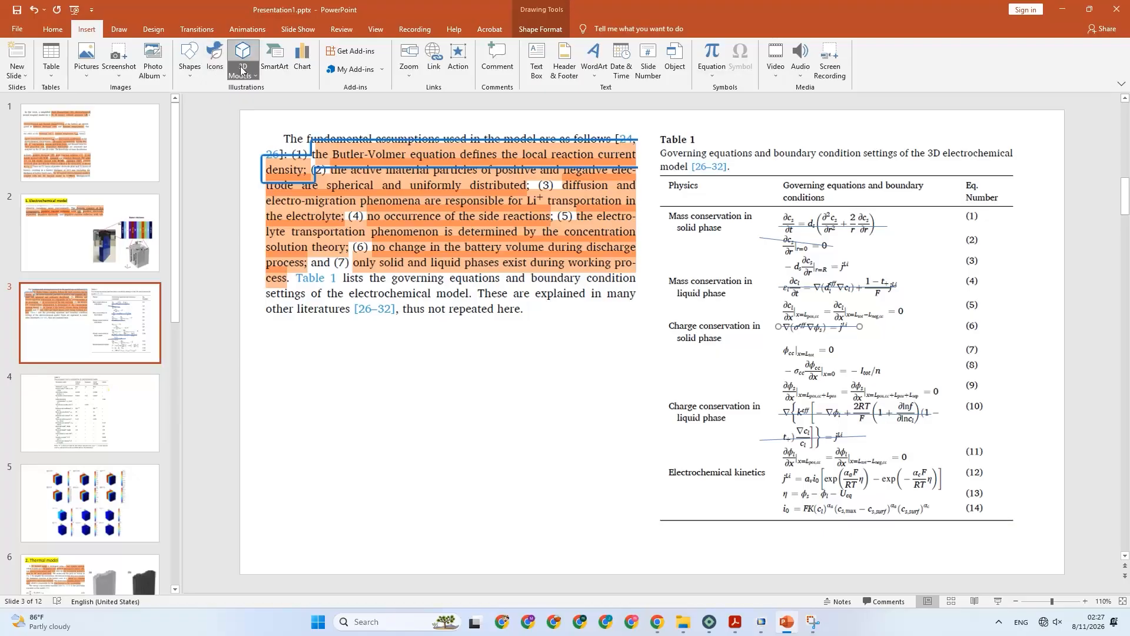
pyautogui.click(188, 77)
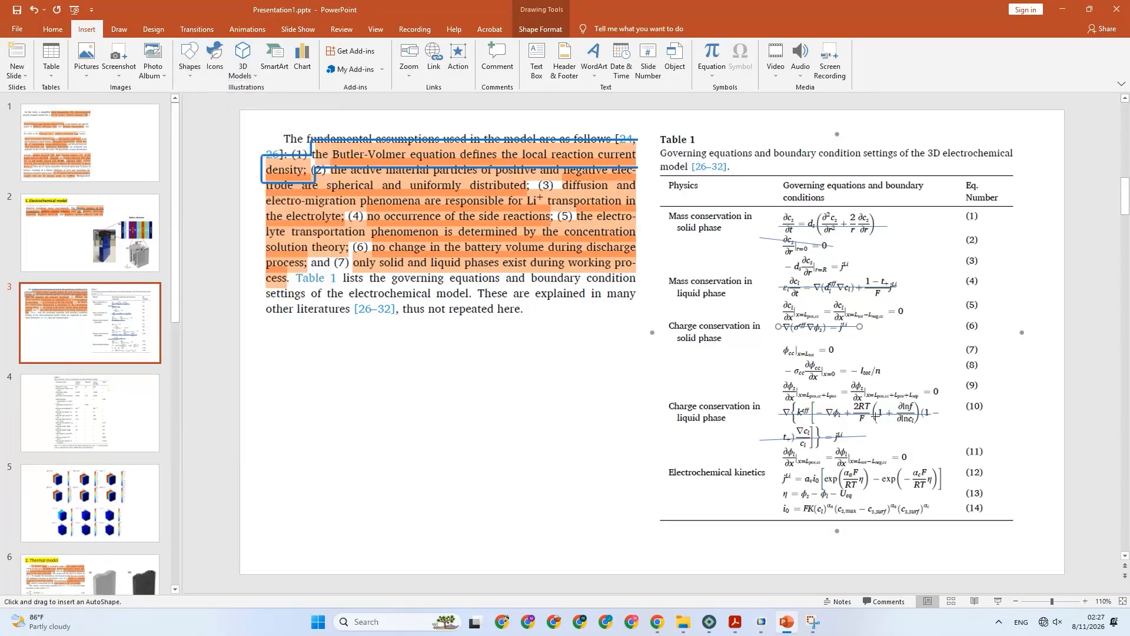
pyautogui.click(197, 100)
pyautogui.moveTo(798, 350); pyautogui.dragTo(846, 346)
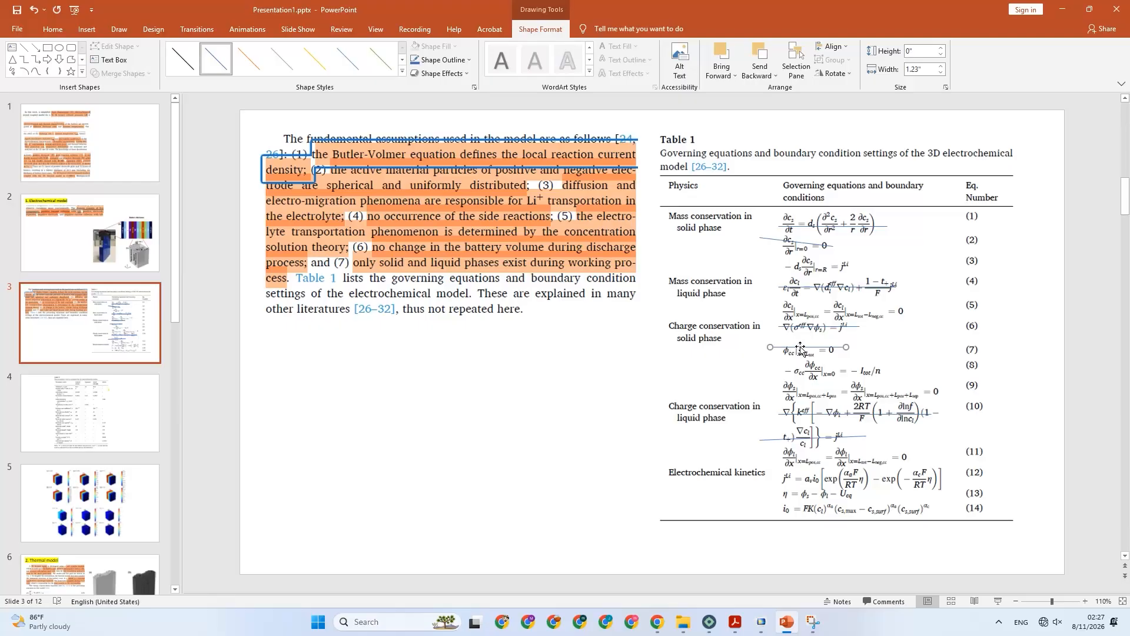
pyautogui.moveTo(797, 346); pyautogui.dragTo(807, 351)
# Review the Electrode Phase boundary conditions available for the Lithium-Ion Battery interface in COMSOL, and return to PowerPoint to view Table 3's electrochemical model parameters.
pyautogui.click(762, 622)
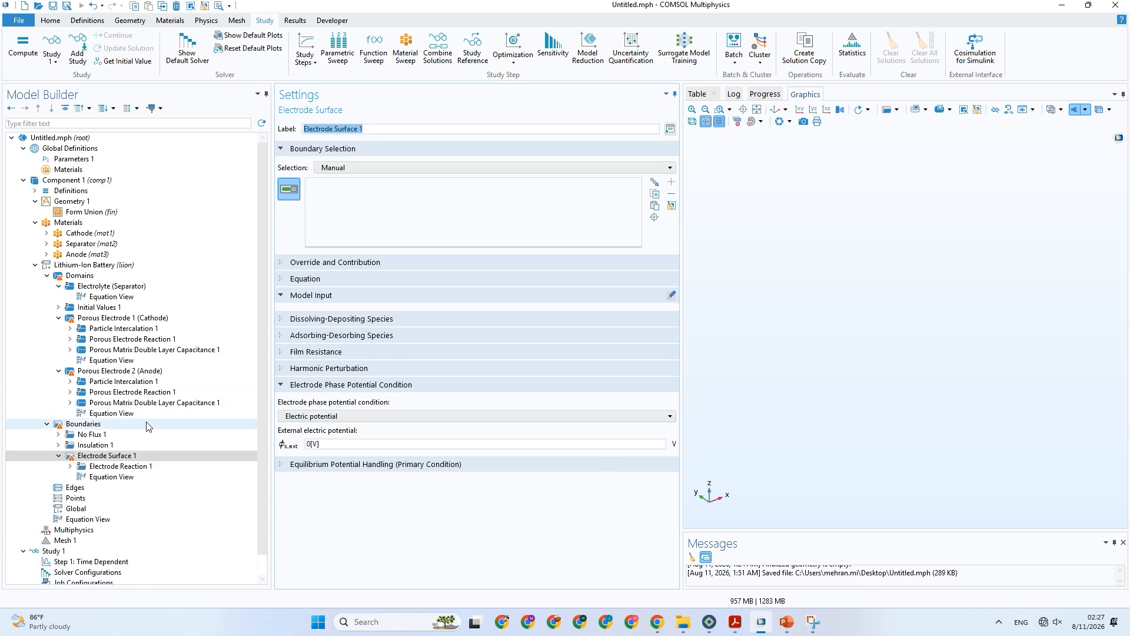
pyautogui.rightClick(100, 424)
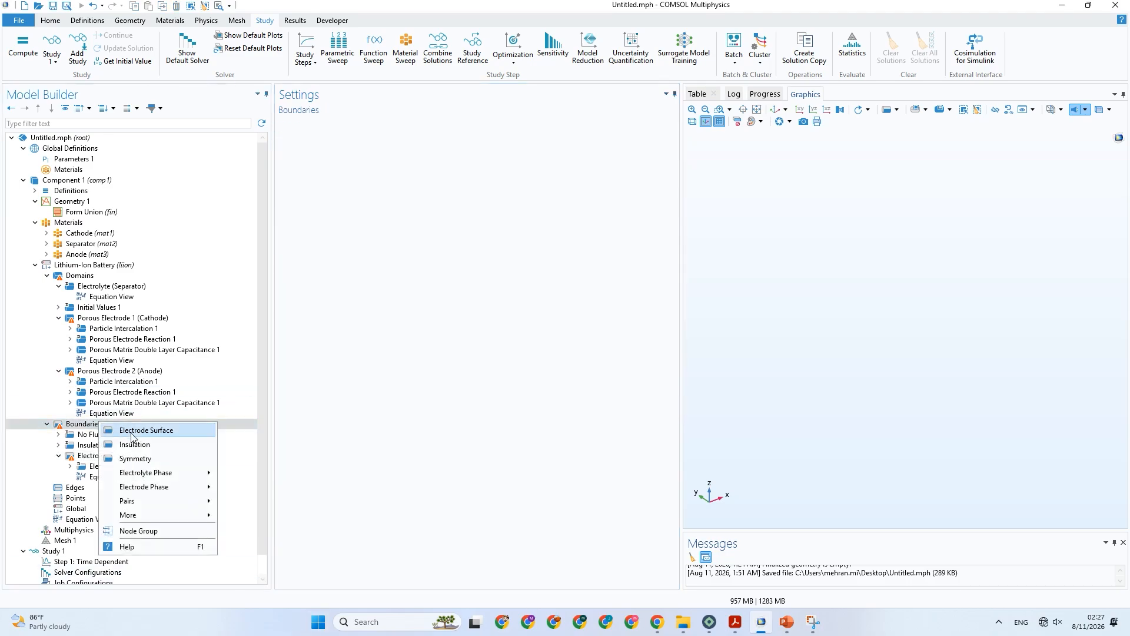
pyautogui.moveTo(196, 487)
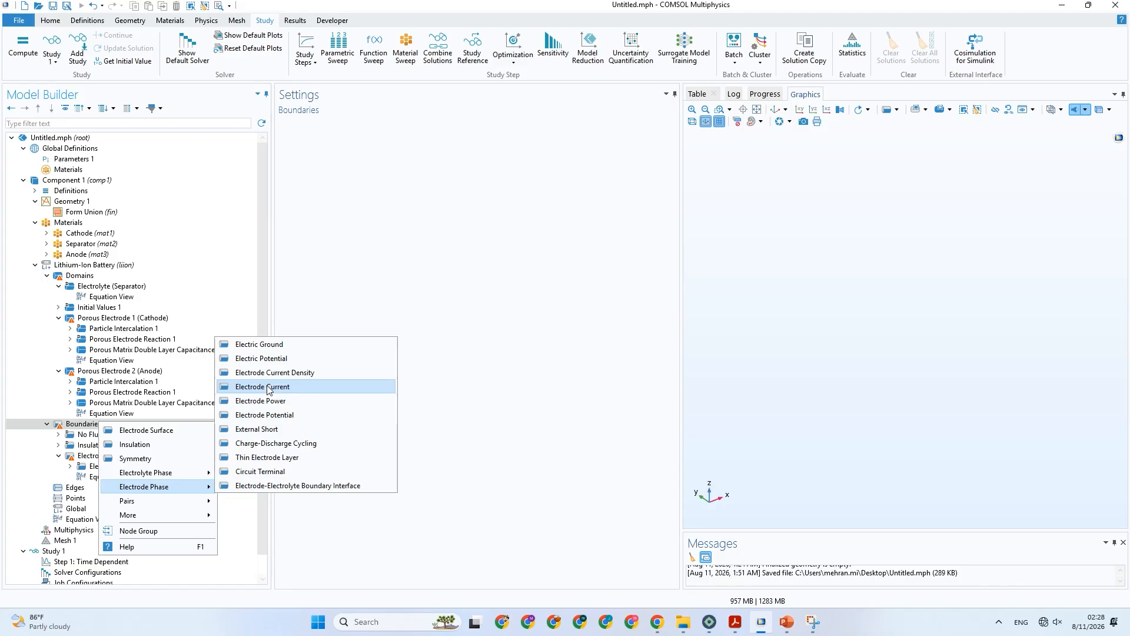
pyautogui.click(787, 621)
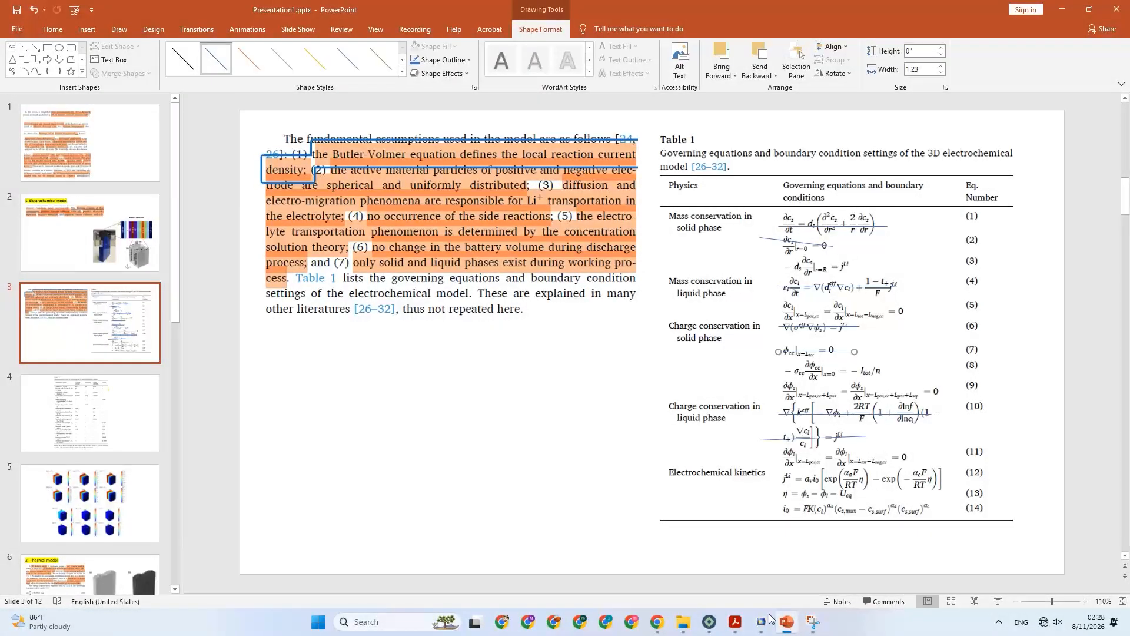
pyautogui.click(118, 419)
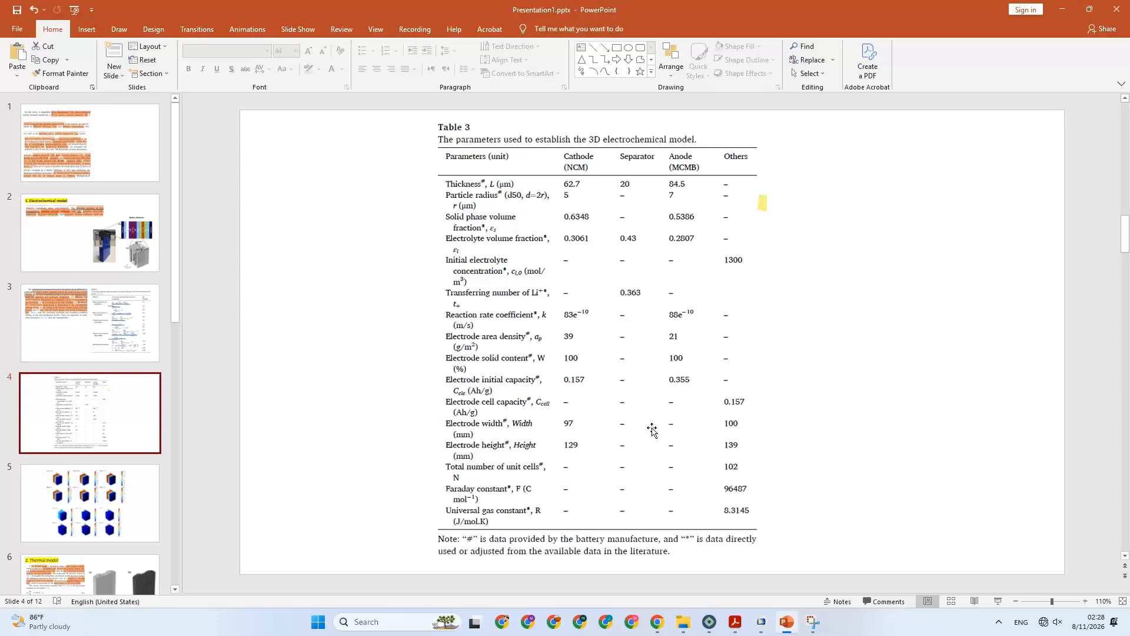
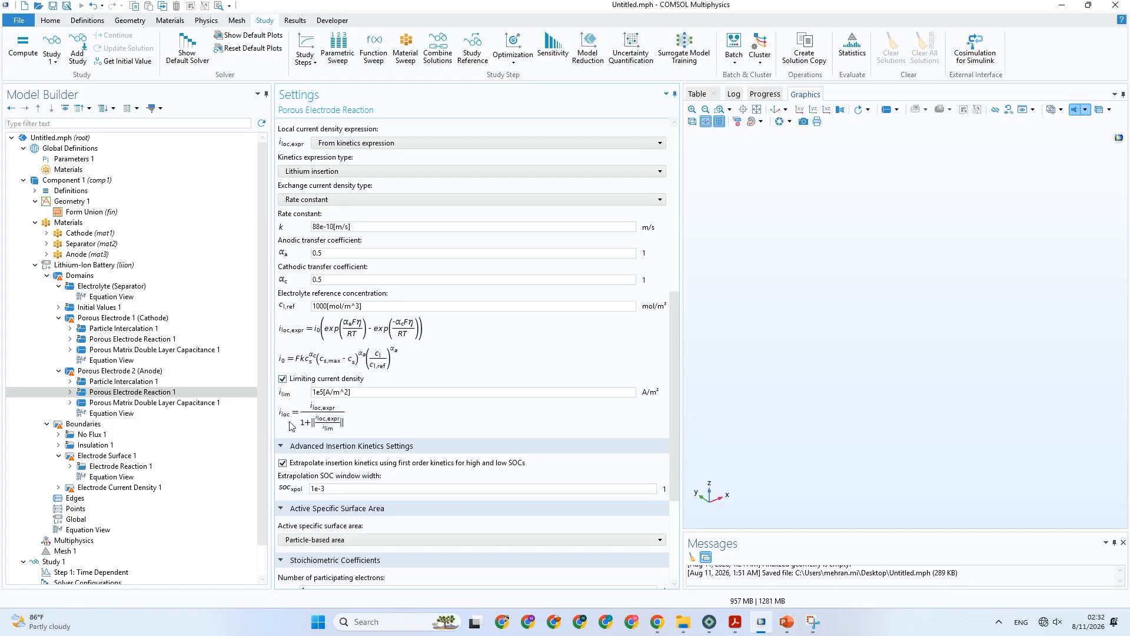
# Check Table 1 in PowerPoint, and disable the limiting current density in the anode's Porous Electrode Reaction in COMSOL.
pyautogui.click(787, 621)
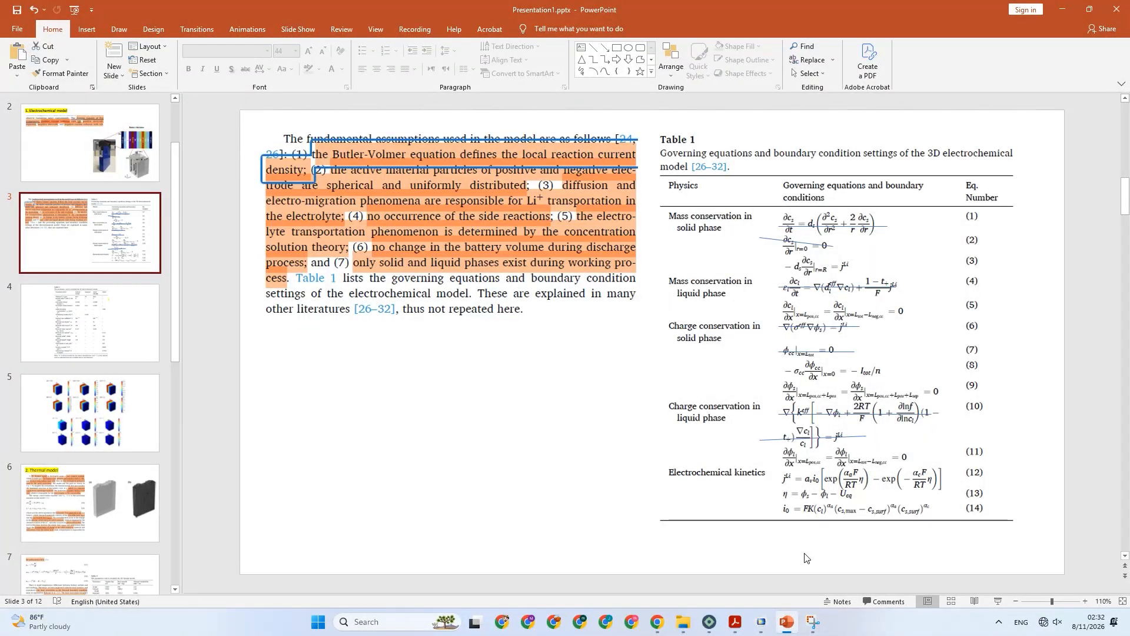
pyautogui.click(787, 627)
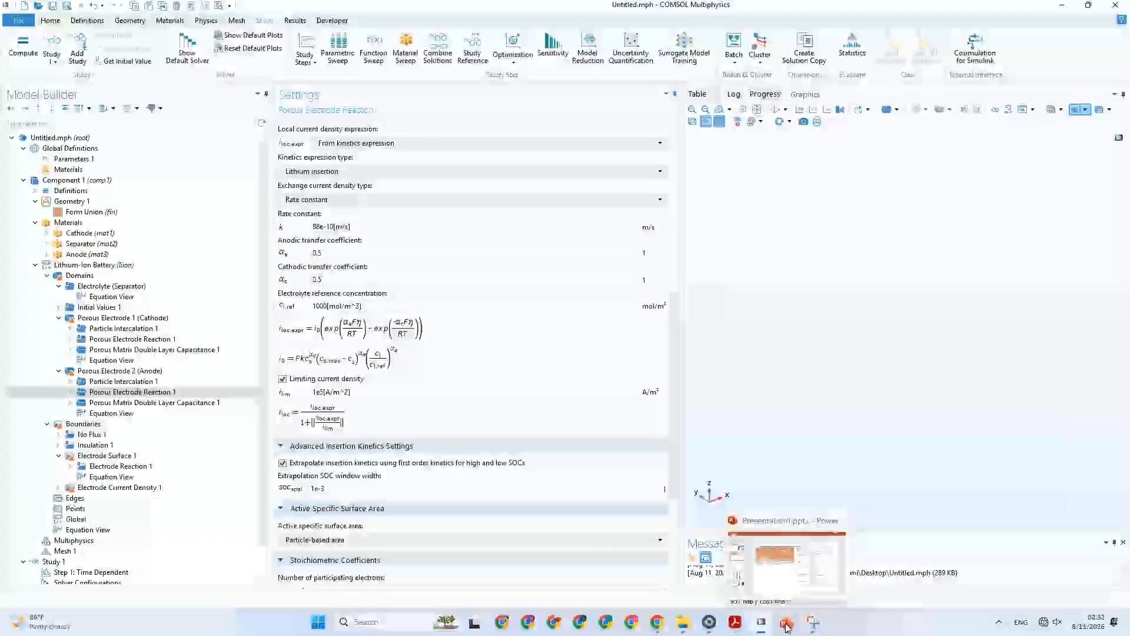
pyautogui.click(309, 383)
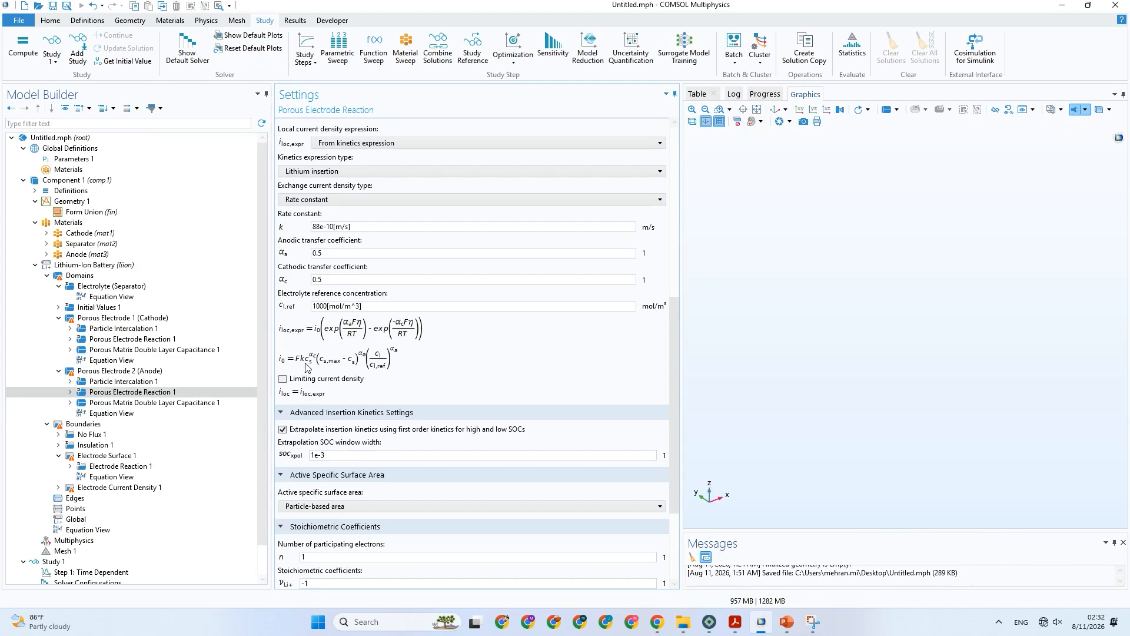
pyautogui.click(304, 381)
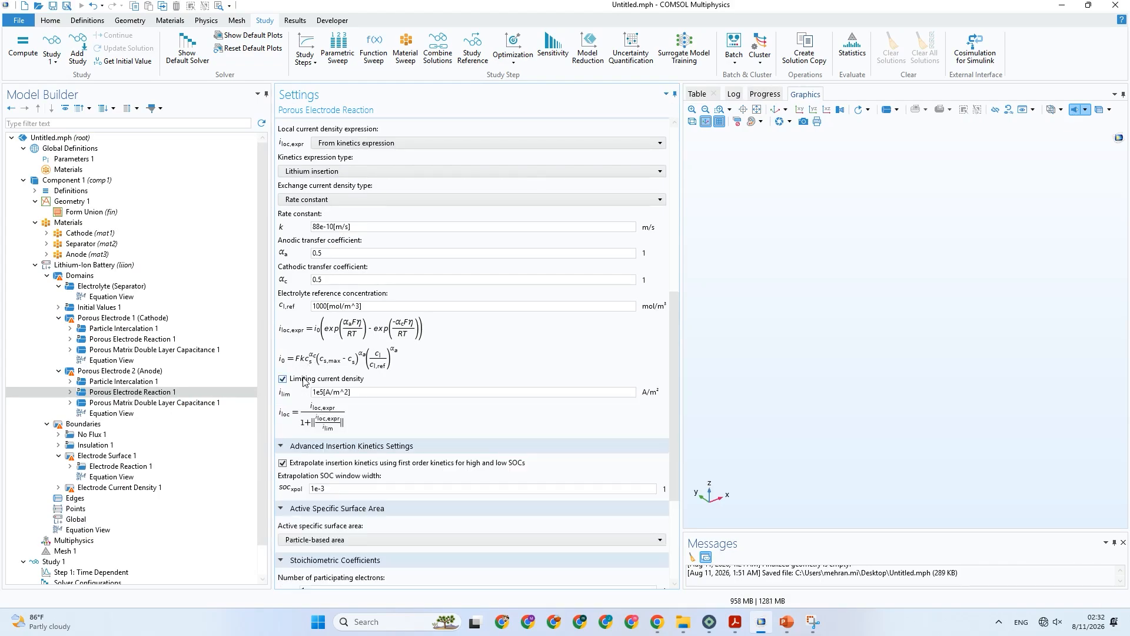
pyautogui.click(303, 379)
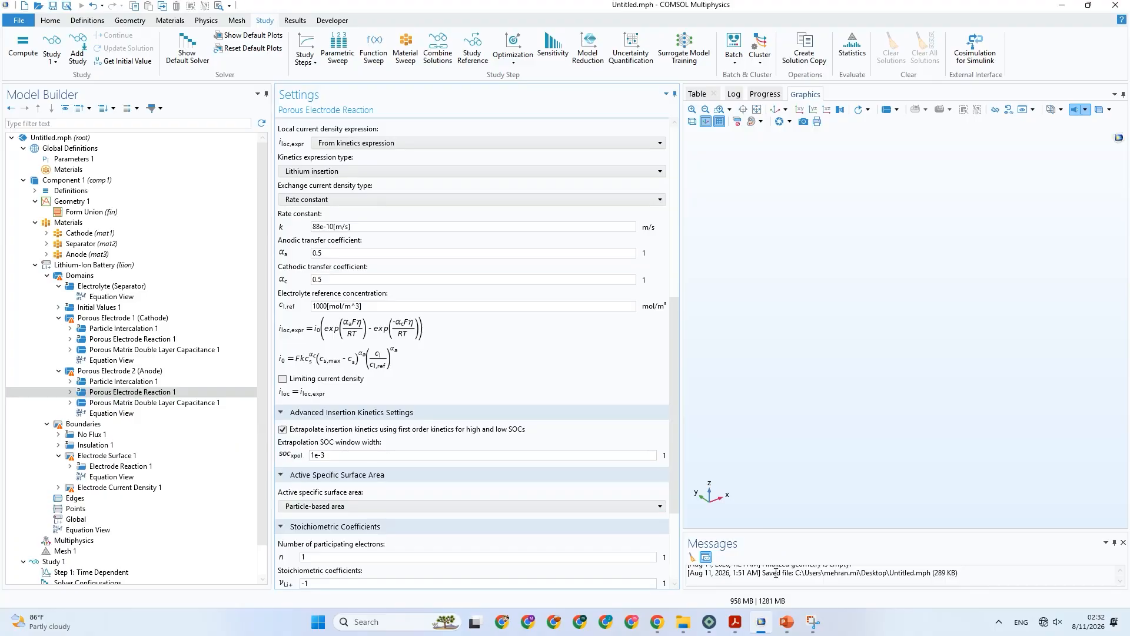
# Switch to PowerPoint and strike through equation (12) in Table 1 with a straight horizontal line about 2.9" wide.
pyautogui.click(787, 622)
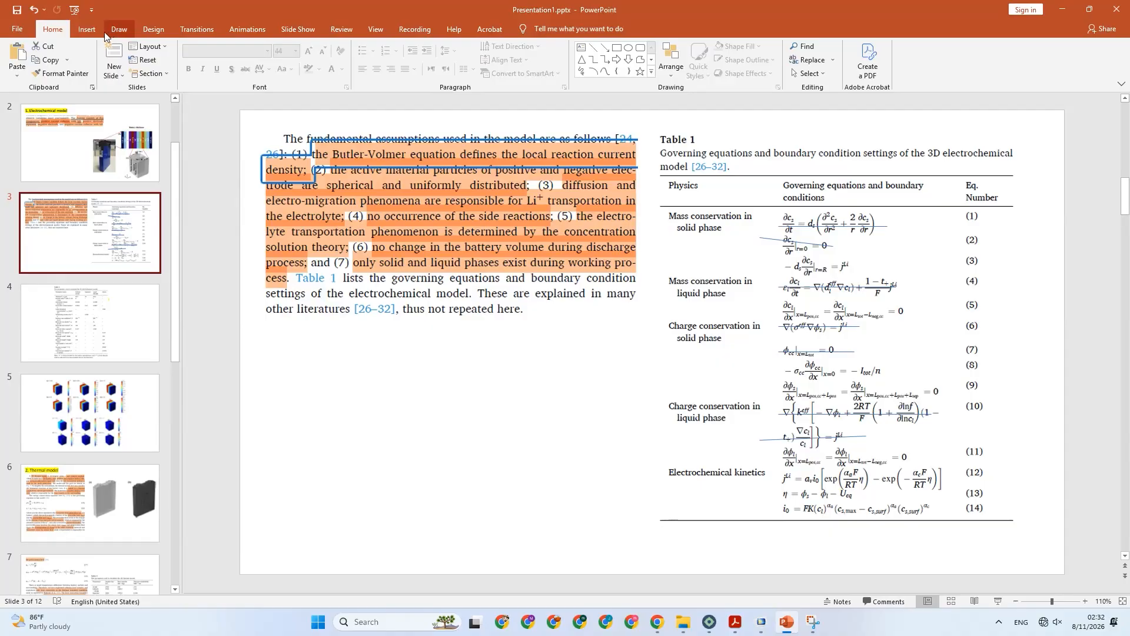
pyautogui.click(86, 29)
pyautogui.click(190, 58)
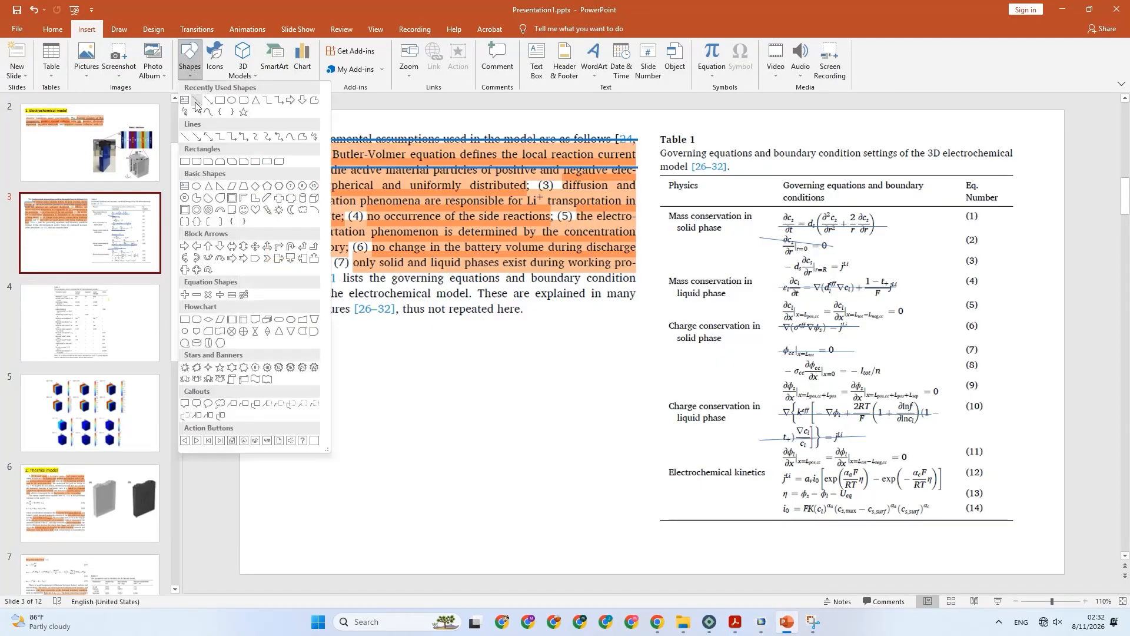
pyautogui.click(197, 100)
pyautogui.moveTo(773, 477); pyautogui.dragTo(952, 477)
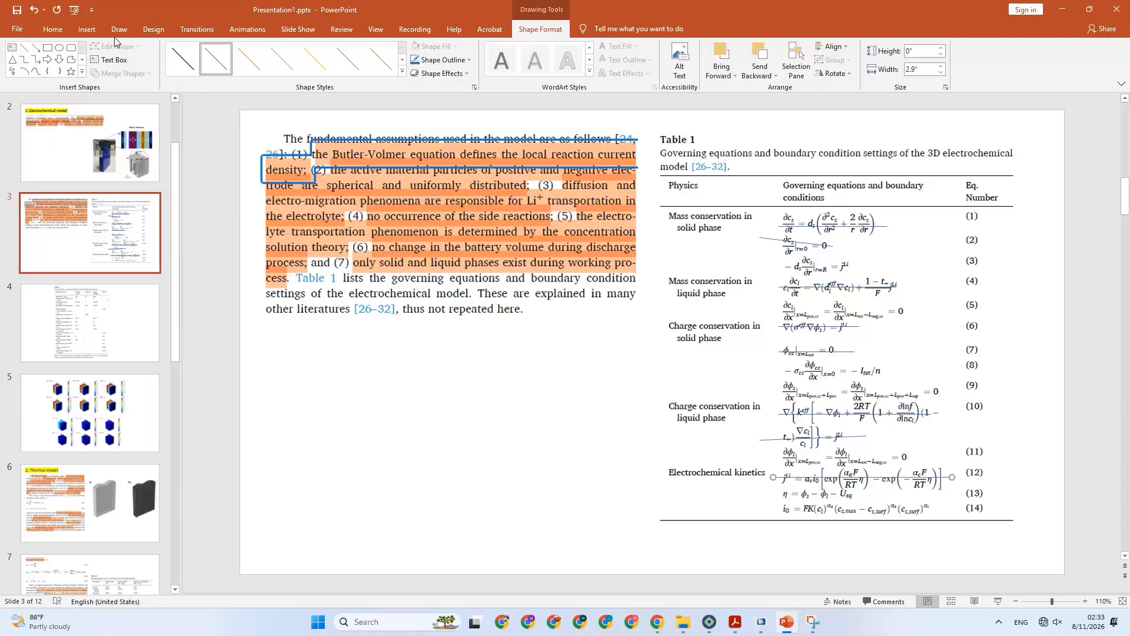
# Strike through equation (14) in Table 1 with a straight horizontal line about 2.69" wide.
pyautogui.click(89, 31)
pyautogui.click(189, 59)
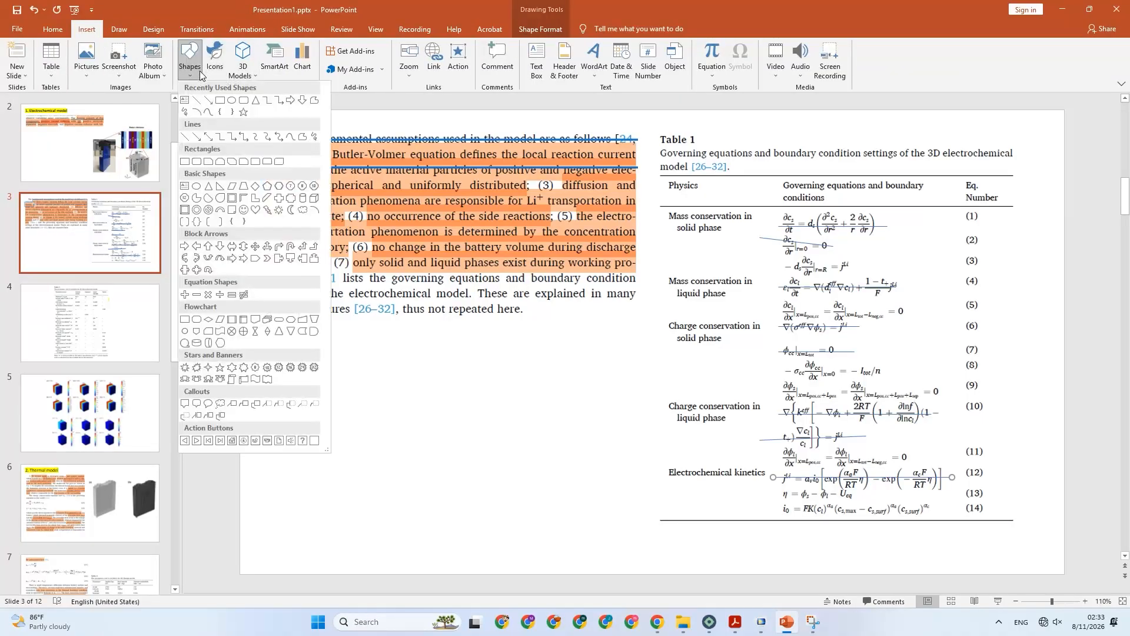
pyautogui.click(197, 100)
pyautogui.moveTo(772, 510); pyautogui.dragTo(938, 510)
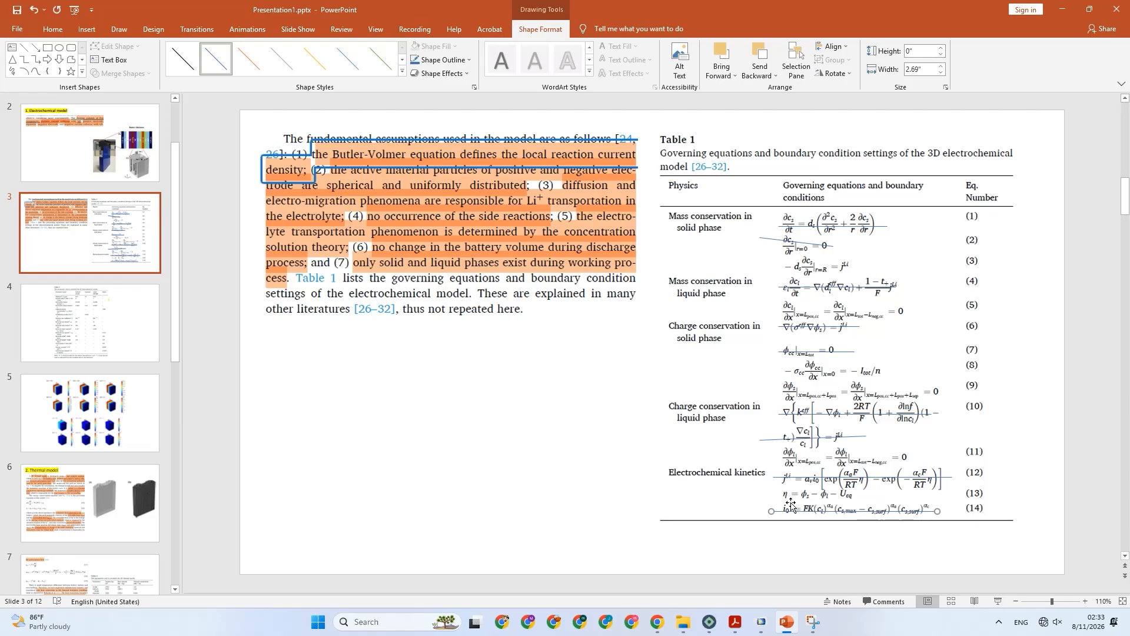
# Return to COMSOL and examine the anode reaction's kinetics expressions with and without the limiting current density option.
pyautogui.click(761, 630)
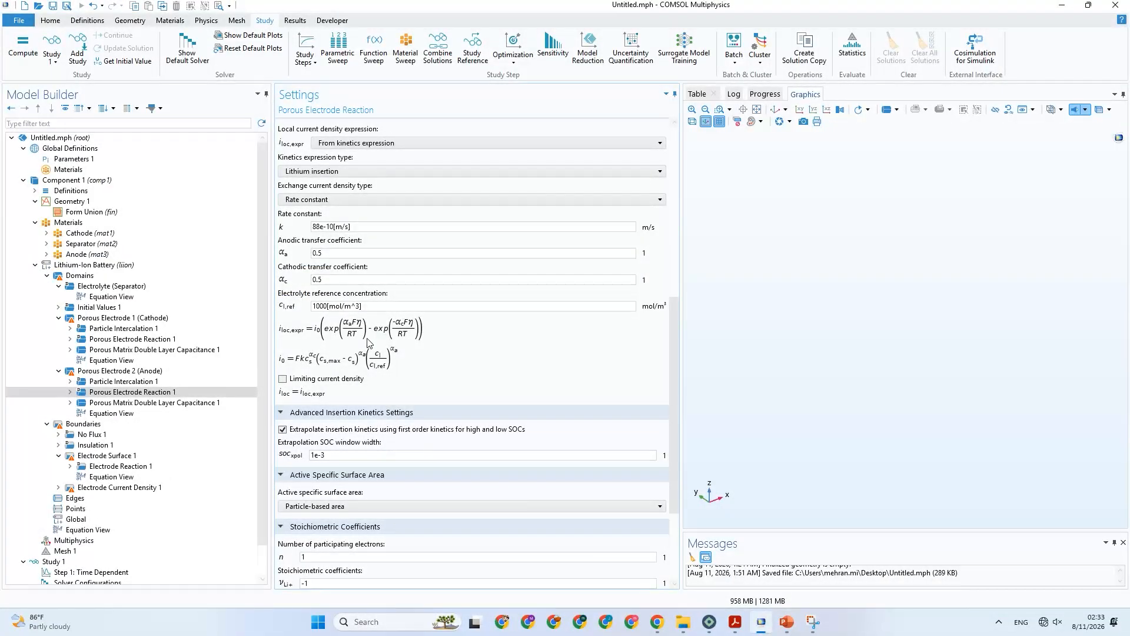
pyautogui.scroll(-3, 380, 425)
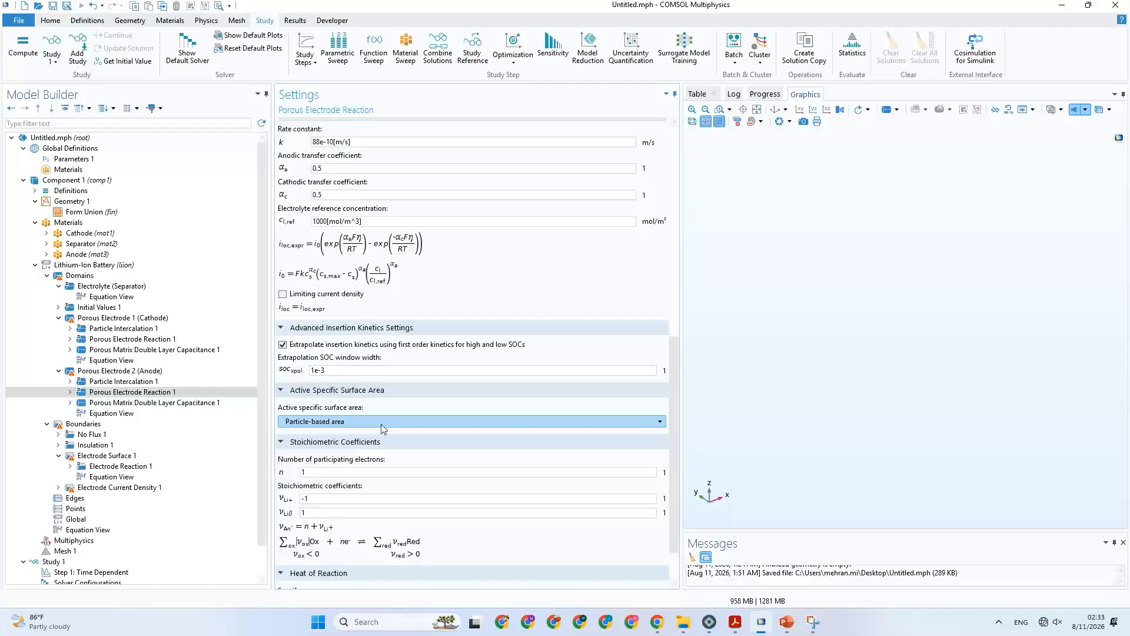
pyautogui.scroll(-2, 380, 425)
pyautogui.scroll(3, 383, 429)
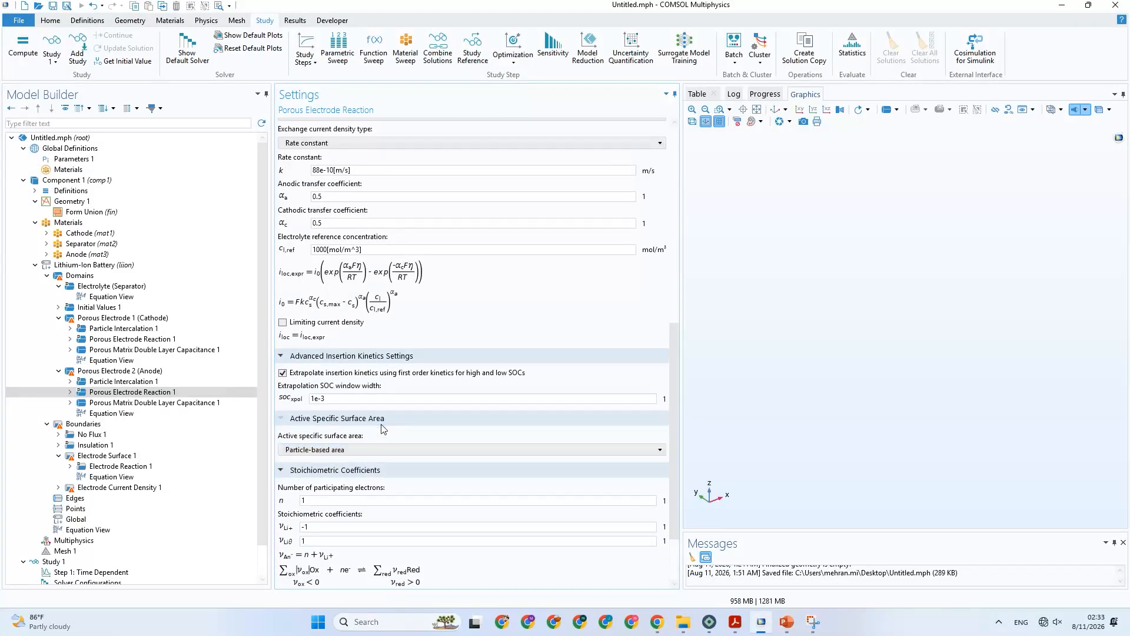
pyautogui.click(328, 326)
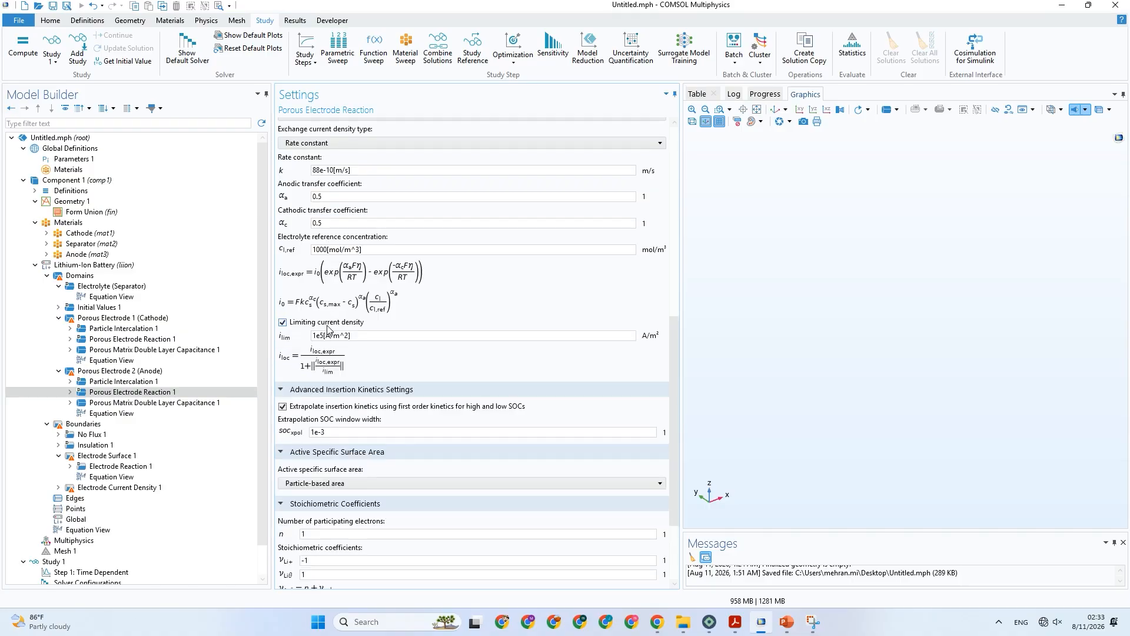
pyautogui.click(327, 325)
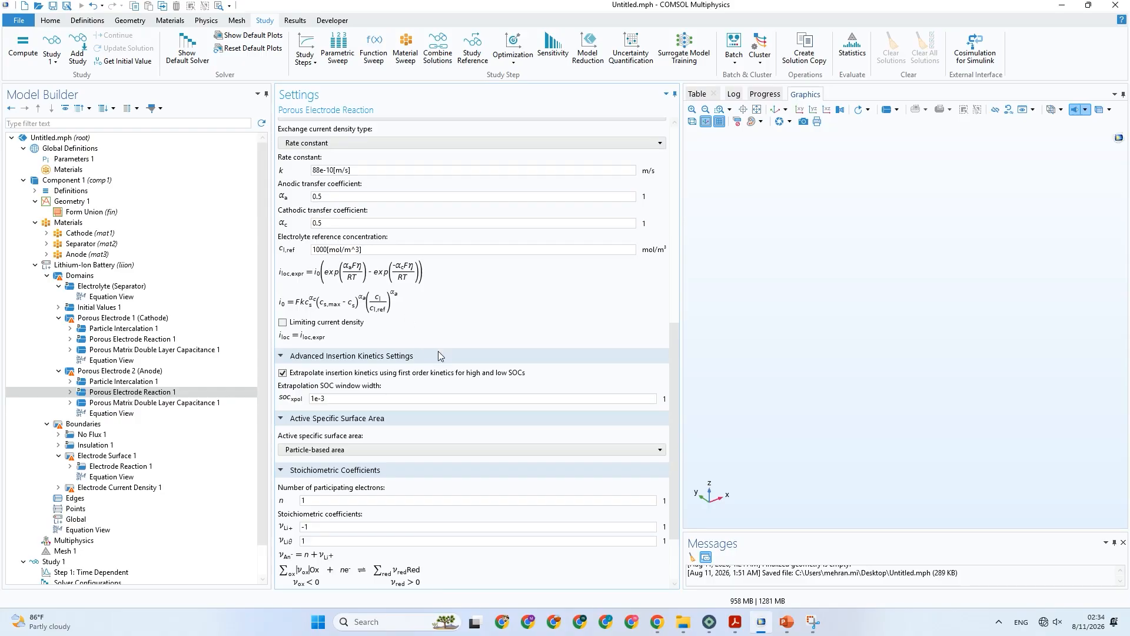
pyautogui.scroll(1, 440, 353)
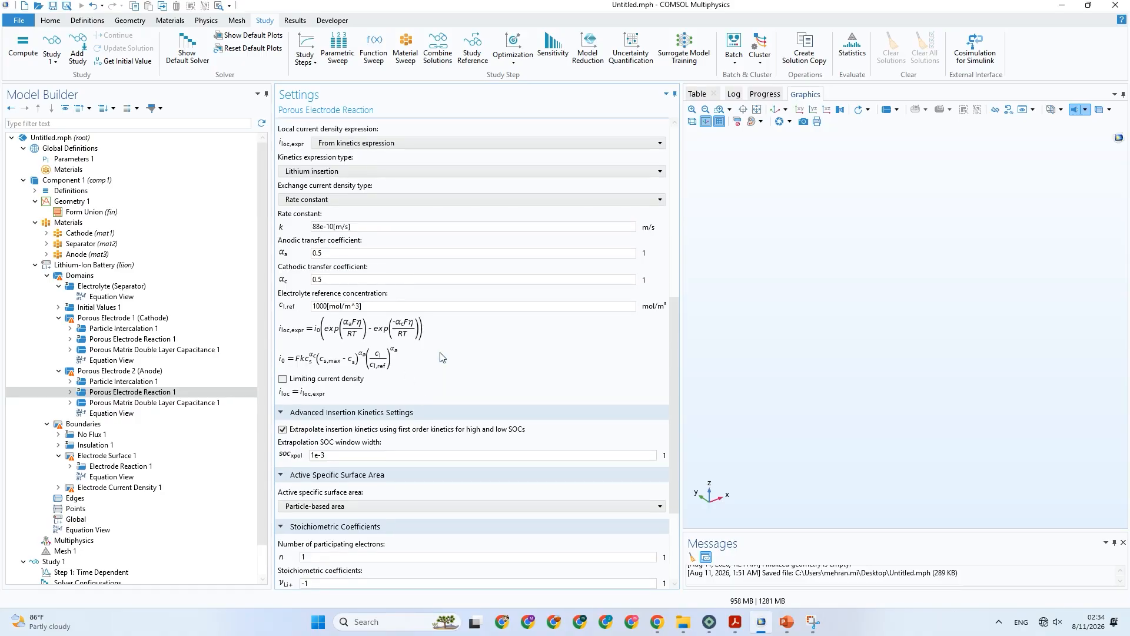
pyautogui.scroll(-1, 443, 357)
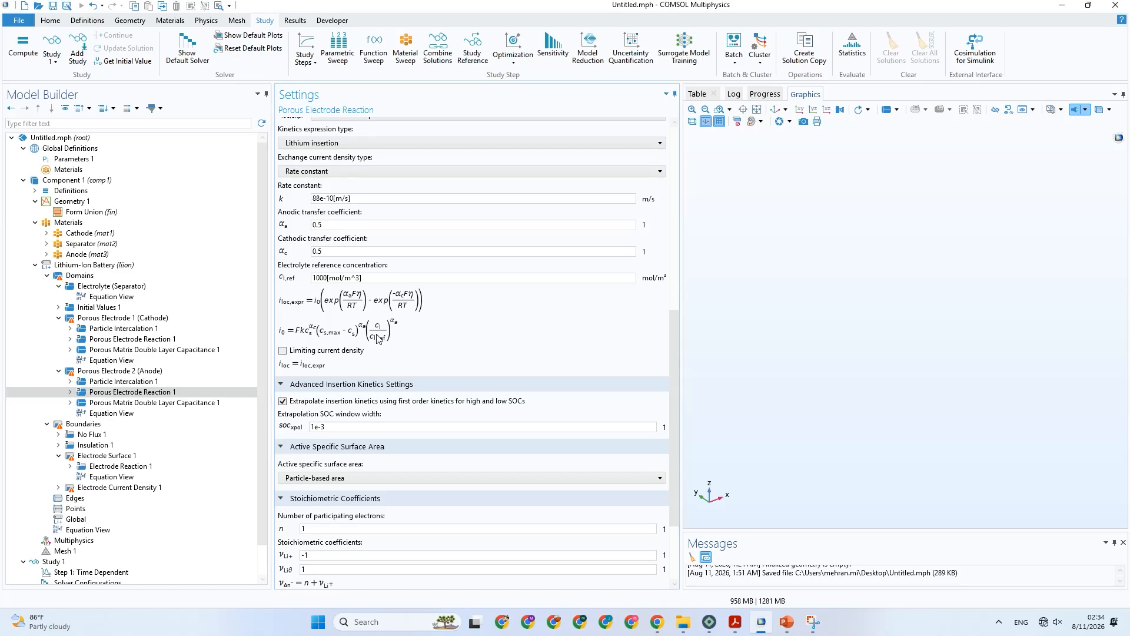
# Check Table 1 in PowerPoint against the overpotential equation of the anode's Porous Electrode Reaction in COMSOL.
pyautogui.click(783, 621)
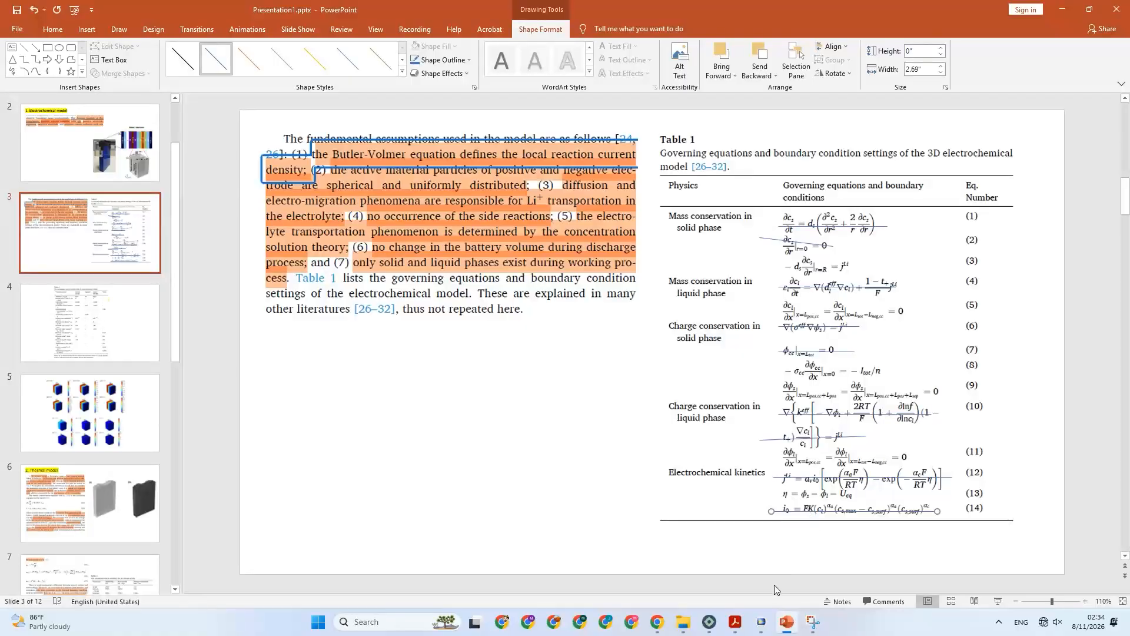
pyautogui.click(785, 621)
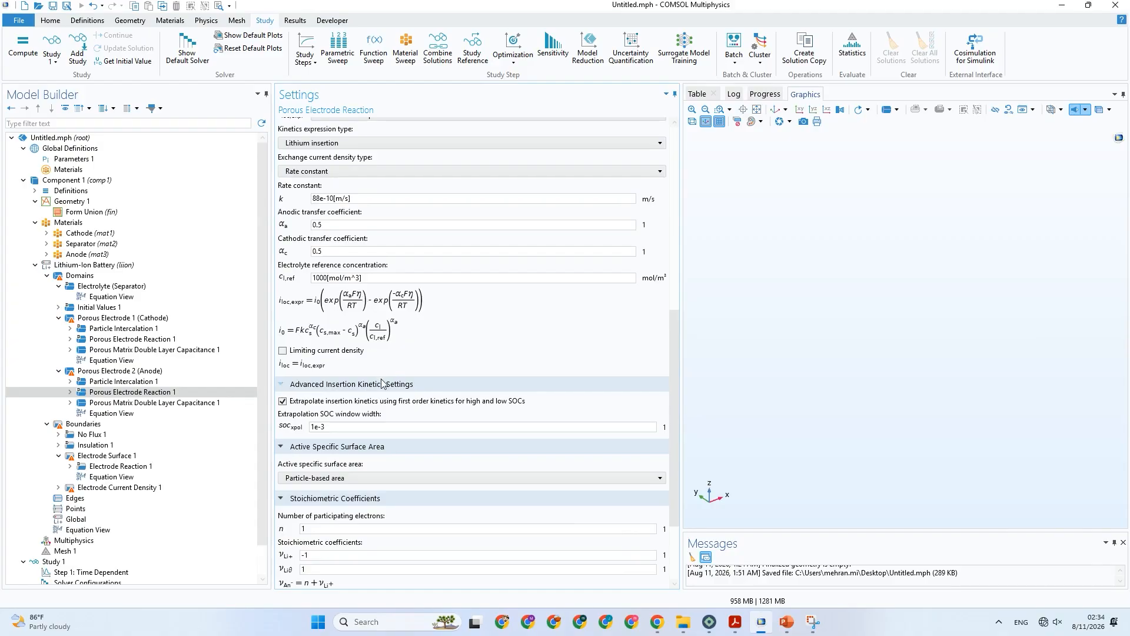
pyautogui.scroll(5, 377, 303)
pyautogui.scroll(4, 384, 317)
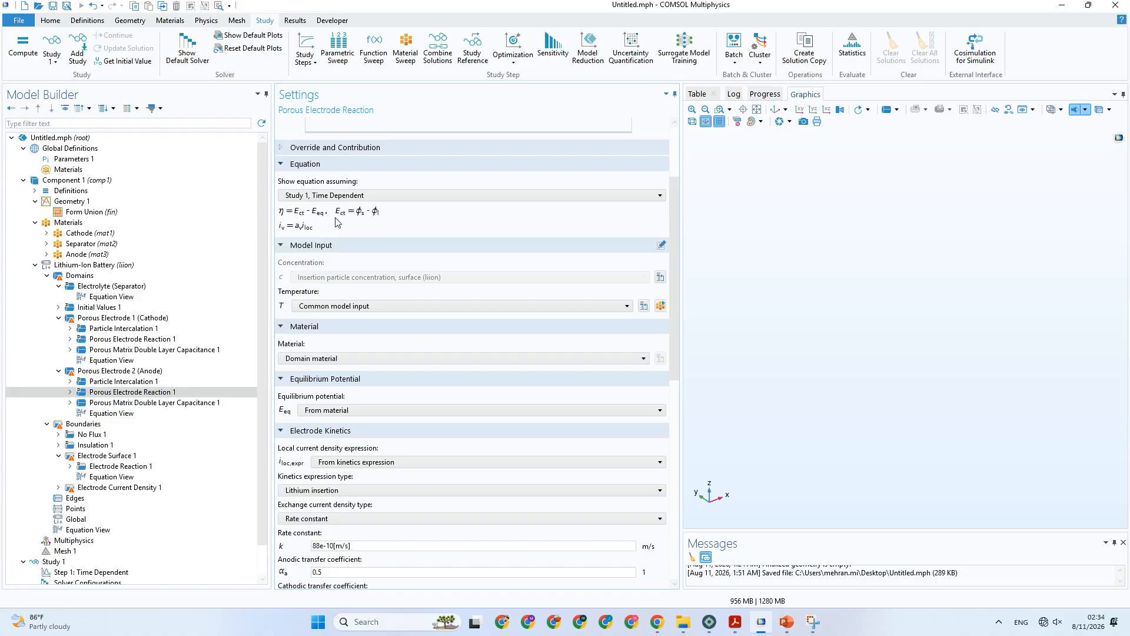
# Switch to PowerPoint and strike through equation (13) in Table 1 with a straight horizontal line about 1.5" wide.
pyautogui.click(785, 622)
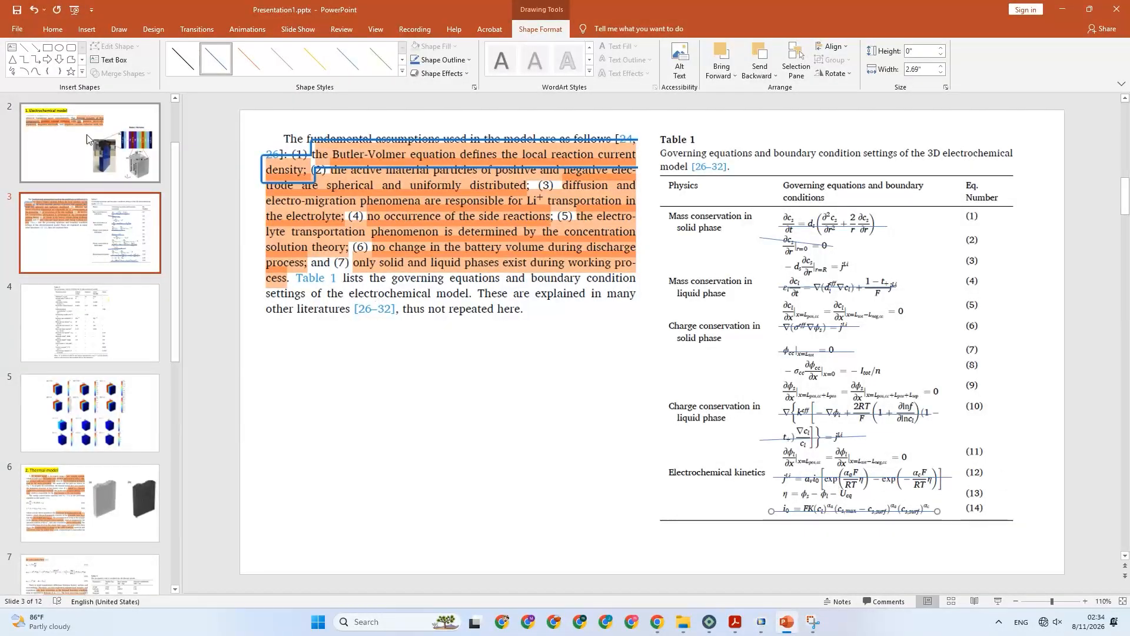
pyautogui.click(86, 29)
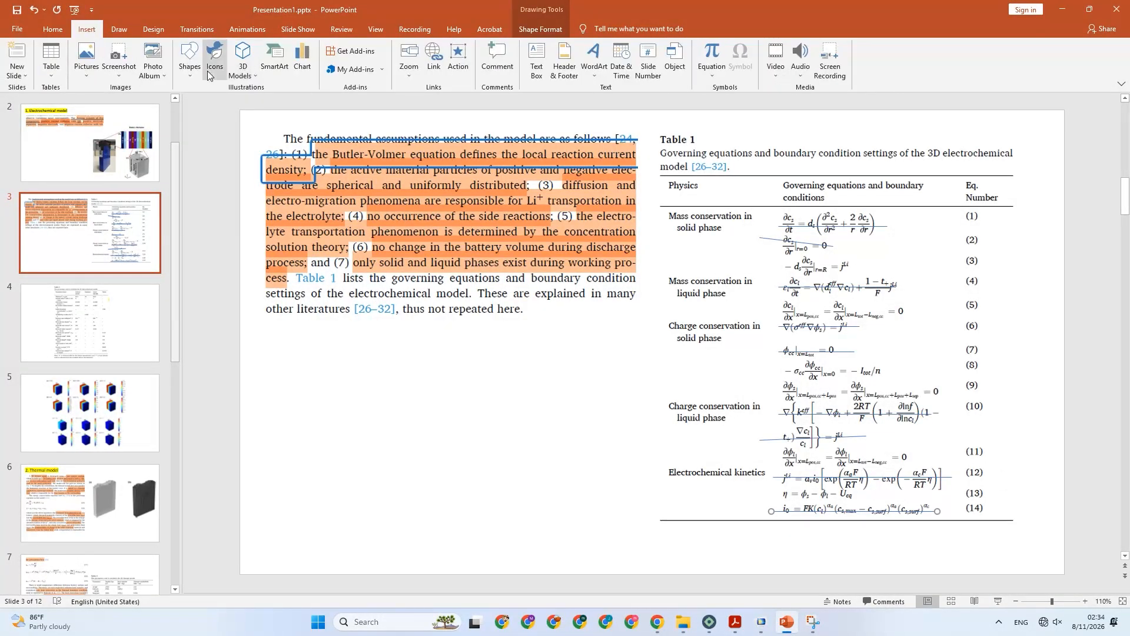
pyautogui.click(189, 58)
pyautogui.click(201, 98)
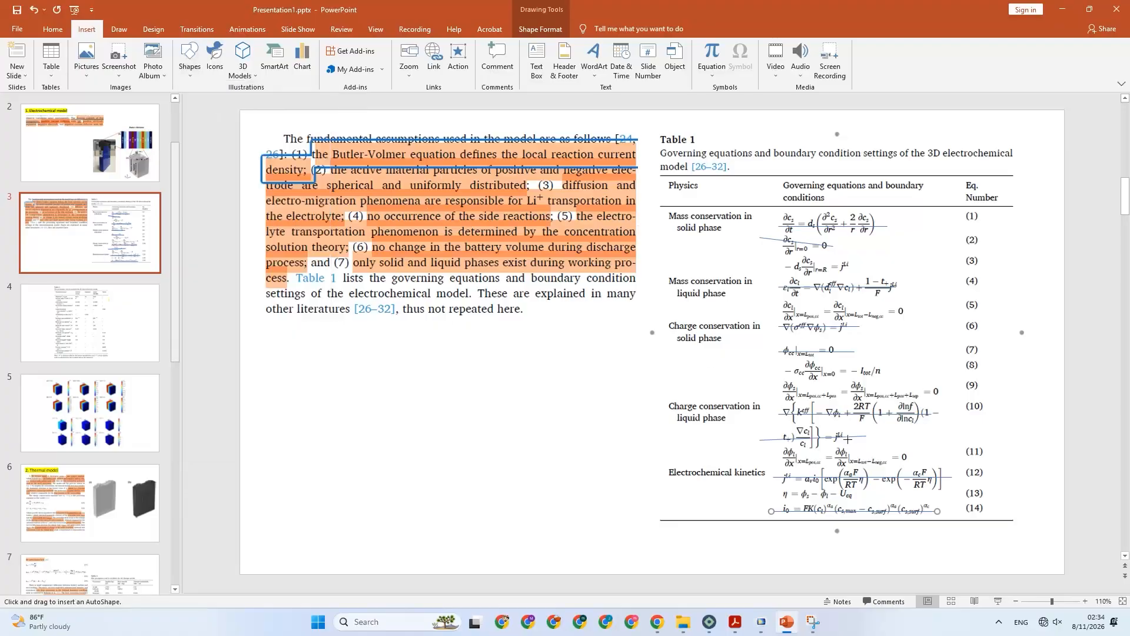
pyautogui.moveTo(767, 497); pyautogui.dragTo(861, 496)
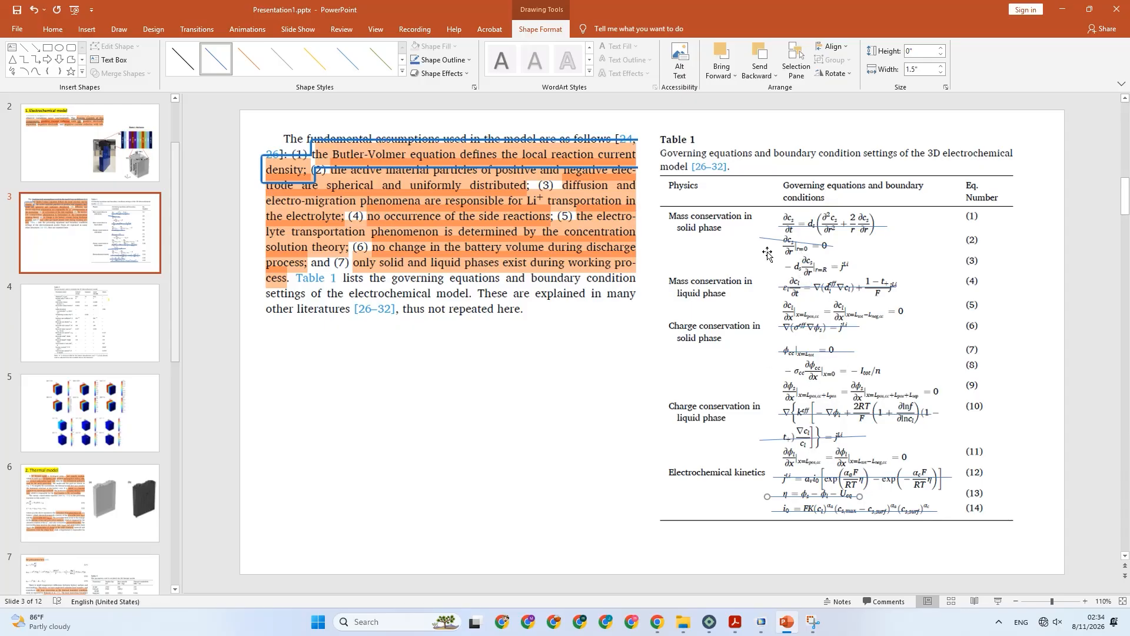
# Compare Table 1 with COMSOL's Electrode Current Density boundary condition by showing its equation.
pyautogui.click(763, 622)
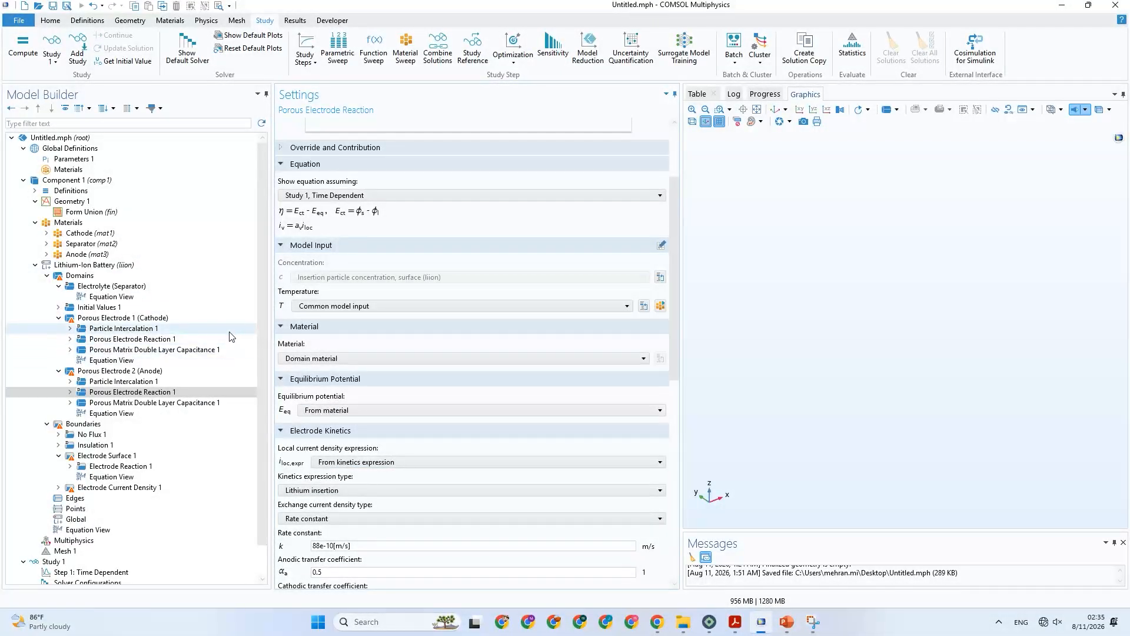
pyautogui.click(765, 623)
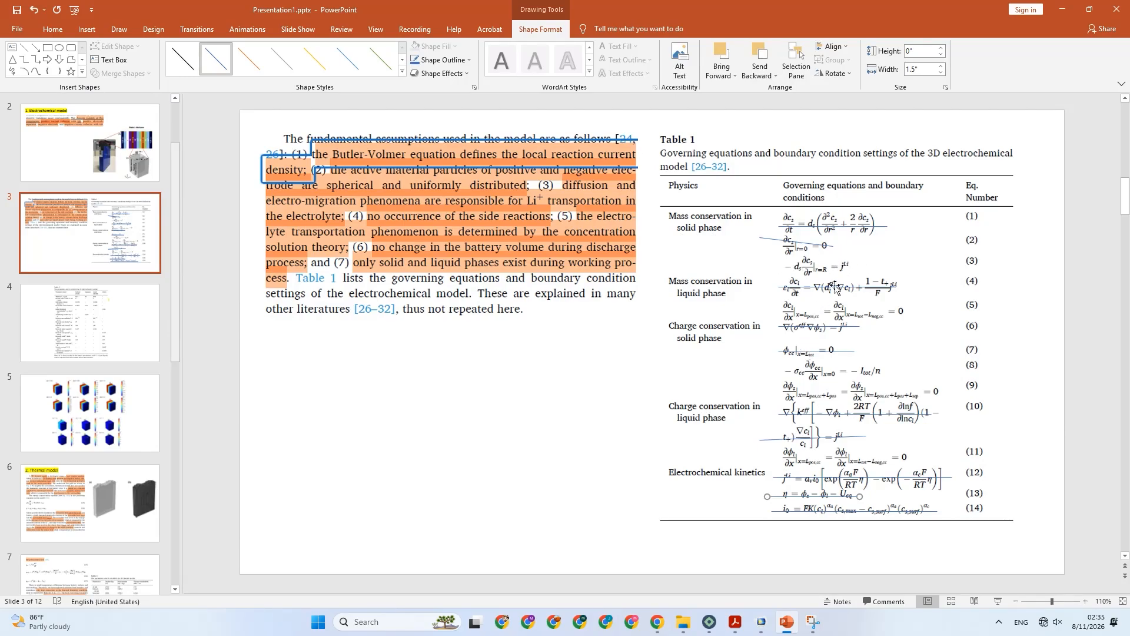
pyautogui.click(762, 623)
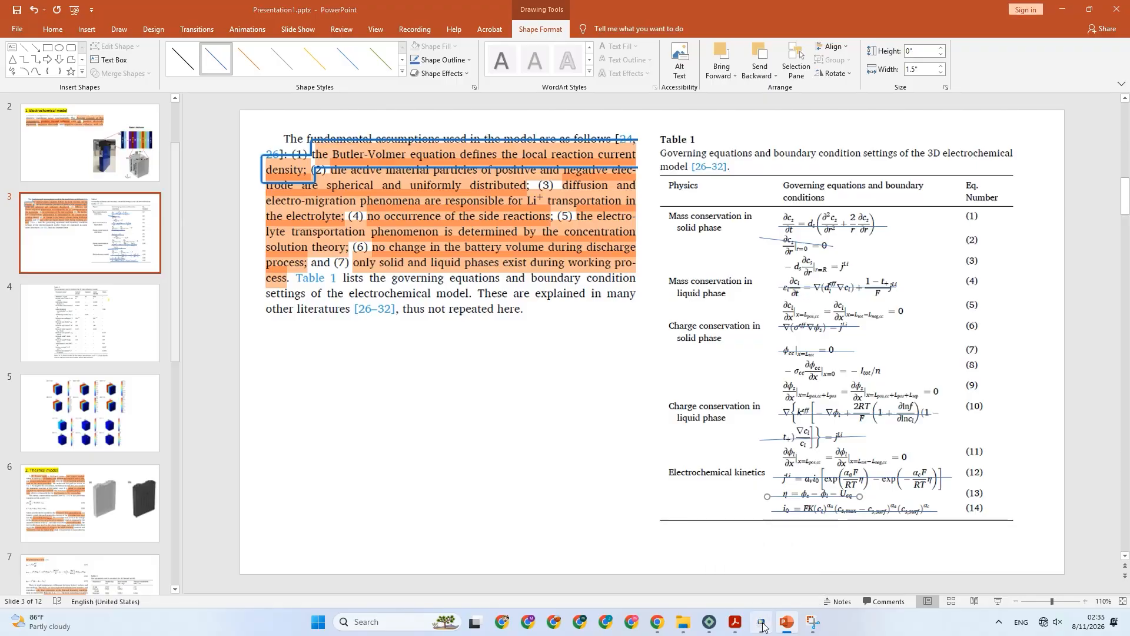
pyautogui.scroll(-1, 192, 392)
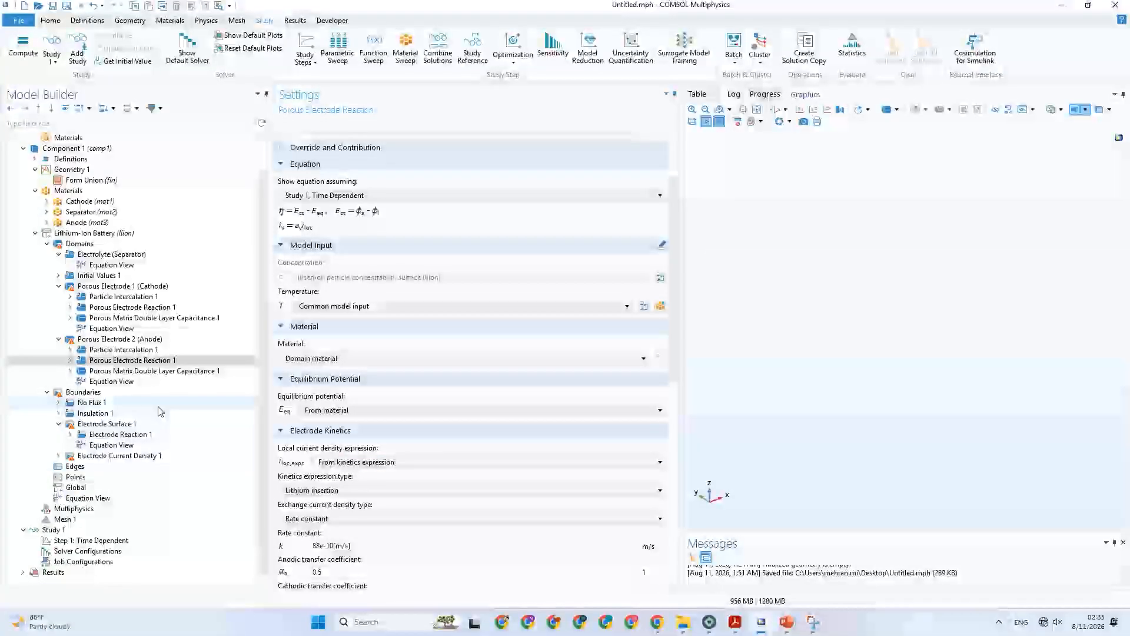
pyautogui.click(137, 457)
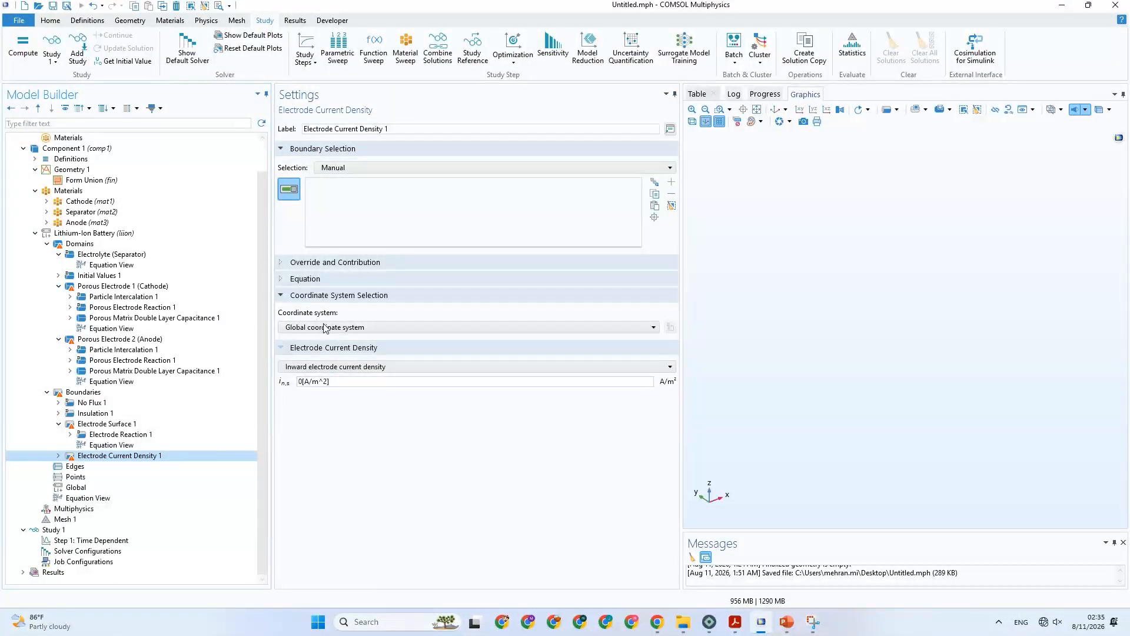
pyautogui.click(314, 280)
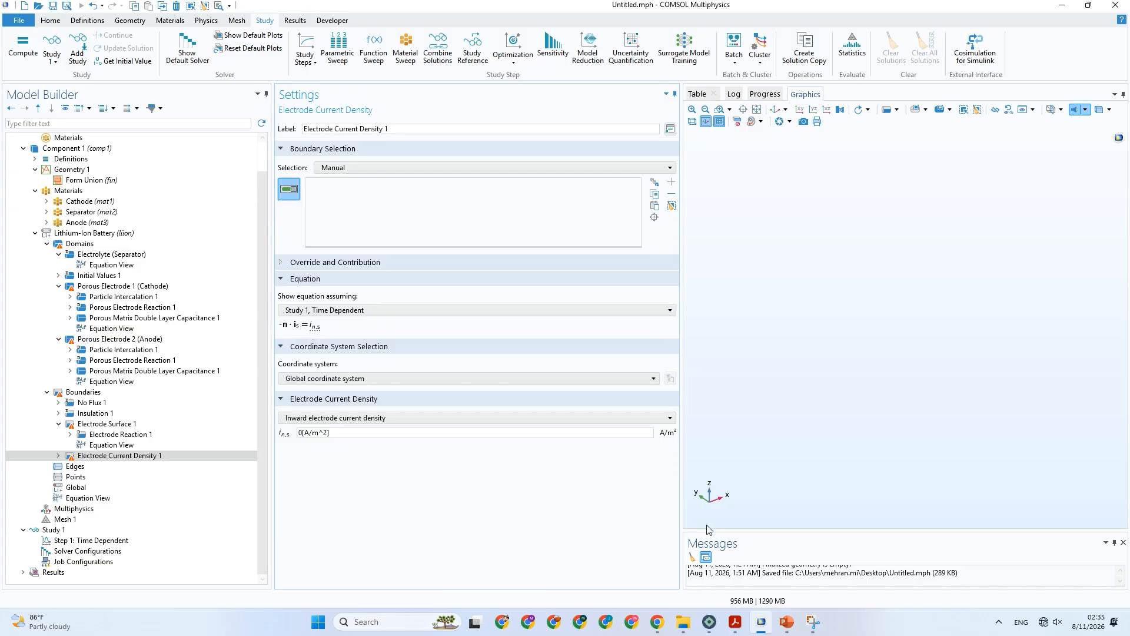
# Check Table 1 in PowerPoint, and compare the Electrode Current Density equation with the Lithium-Ion Battery interface's governing equations in COMSOL.
pyautogui.click(759, 621)
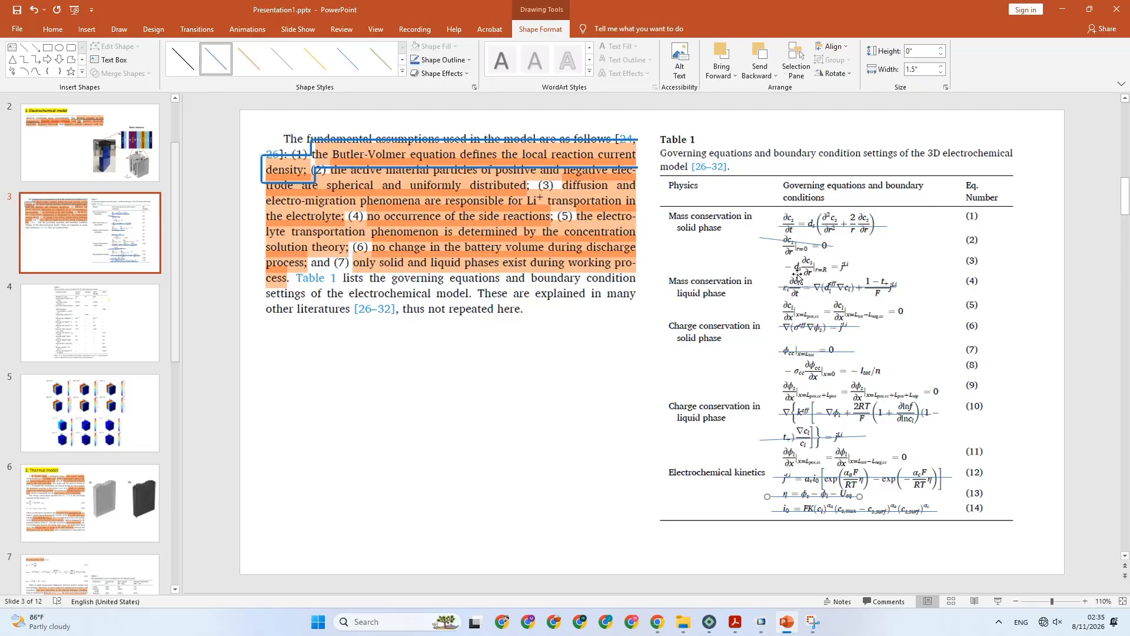
pyautogui.click(761, 622)
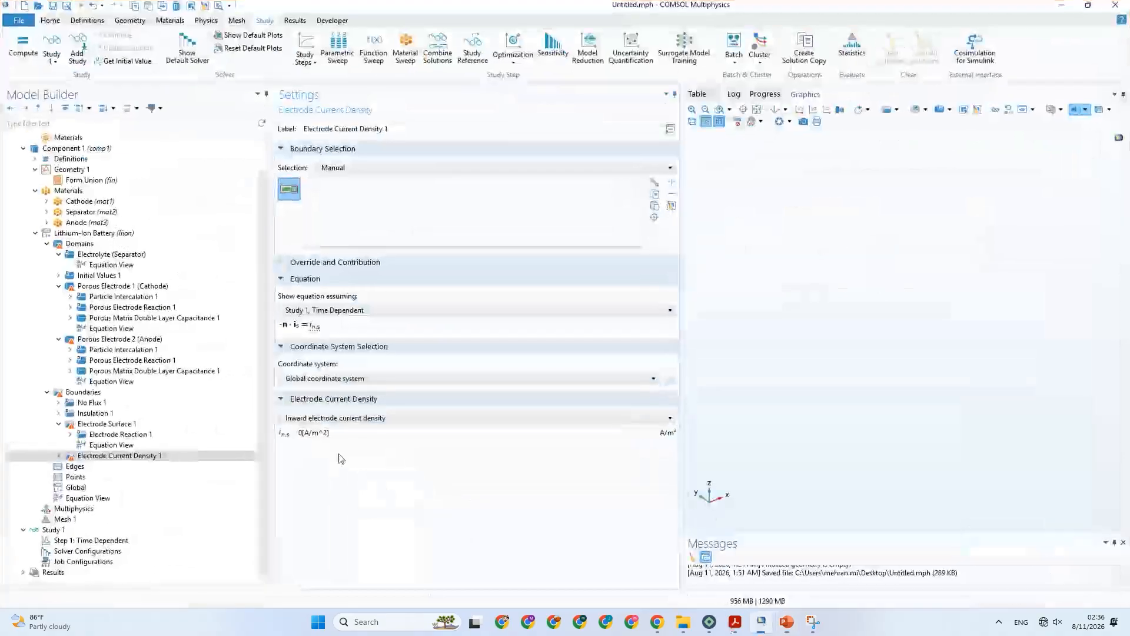
pyautogui.click(94, 232)
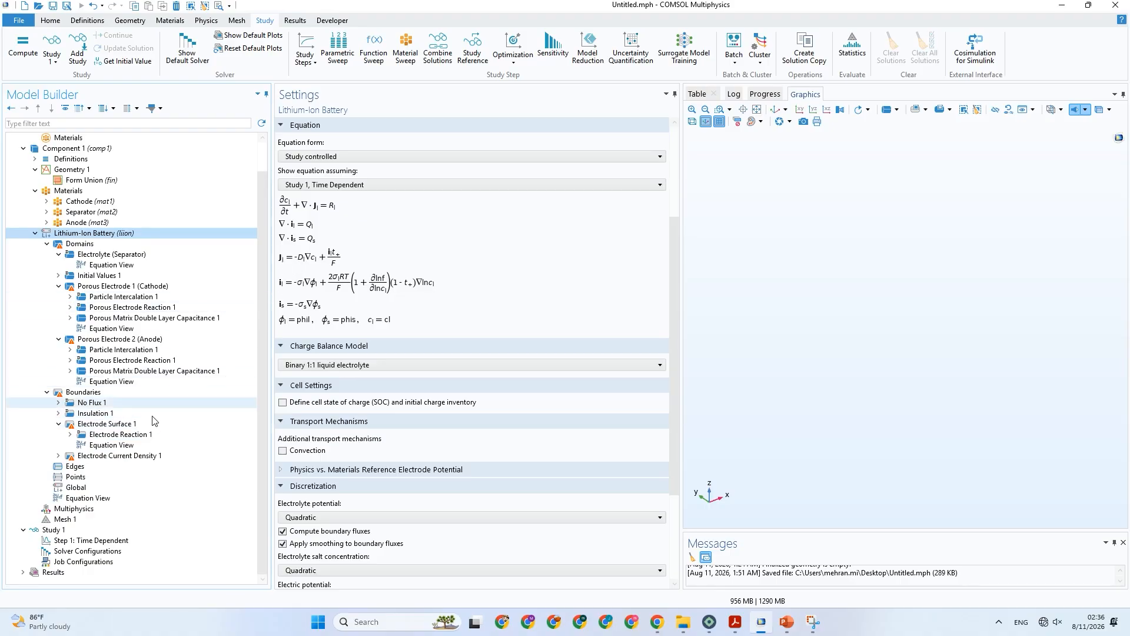
pyautogui.click(119, 457)
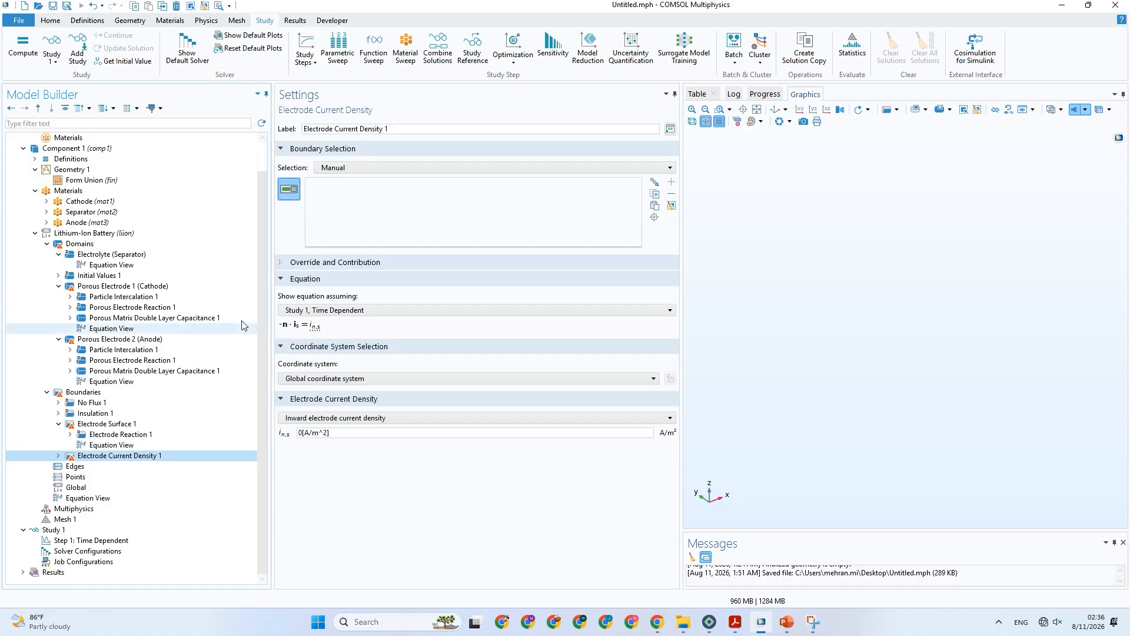
pyautogui.click(153, 235)
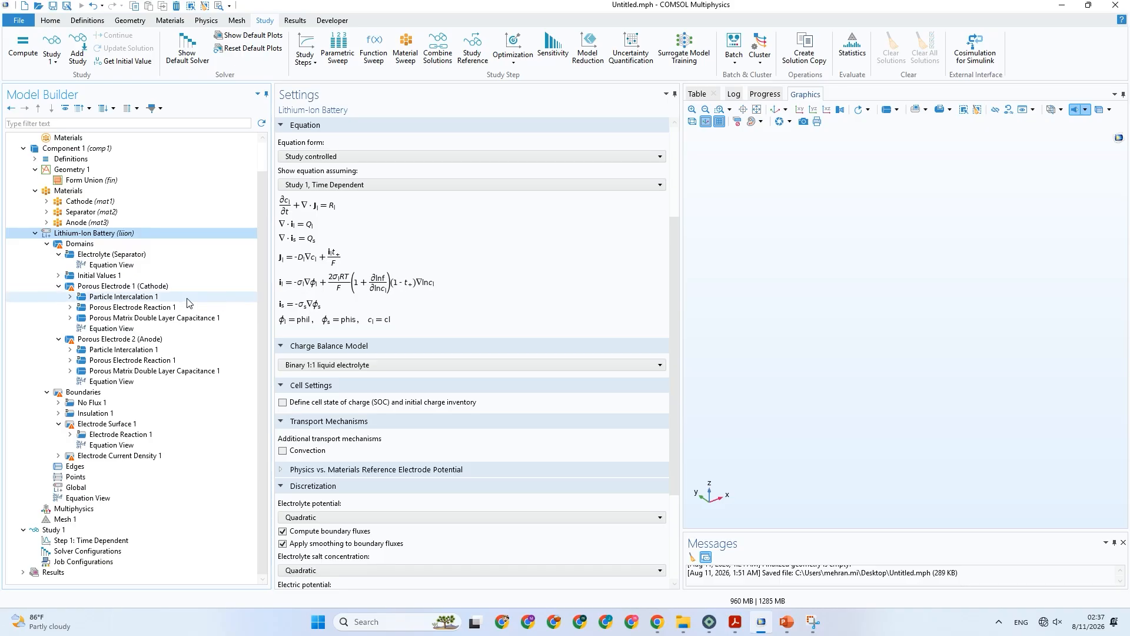
# Examine the governing equations, electrolyte material choices and electrolyte and electrode properties of the cathode's Porous Electrode.
pyautogui.click(155, 288)
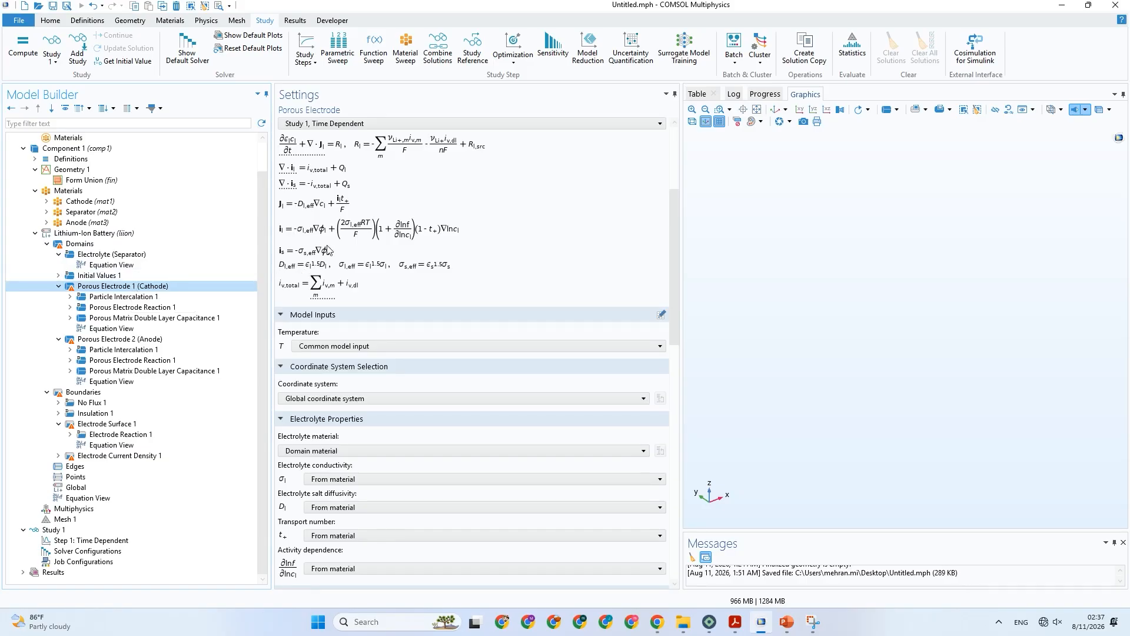
pyautogui.scroll(-3, 316, 265)
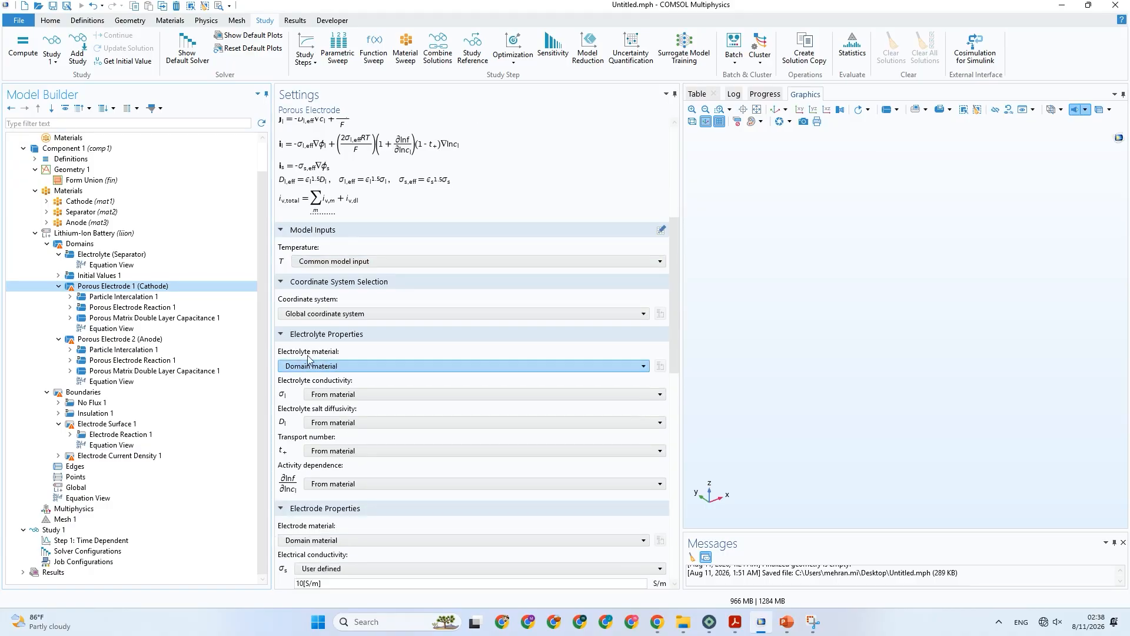
pyautogui.scroll(1, 324, 331)
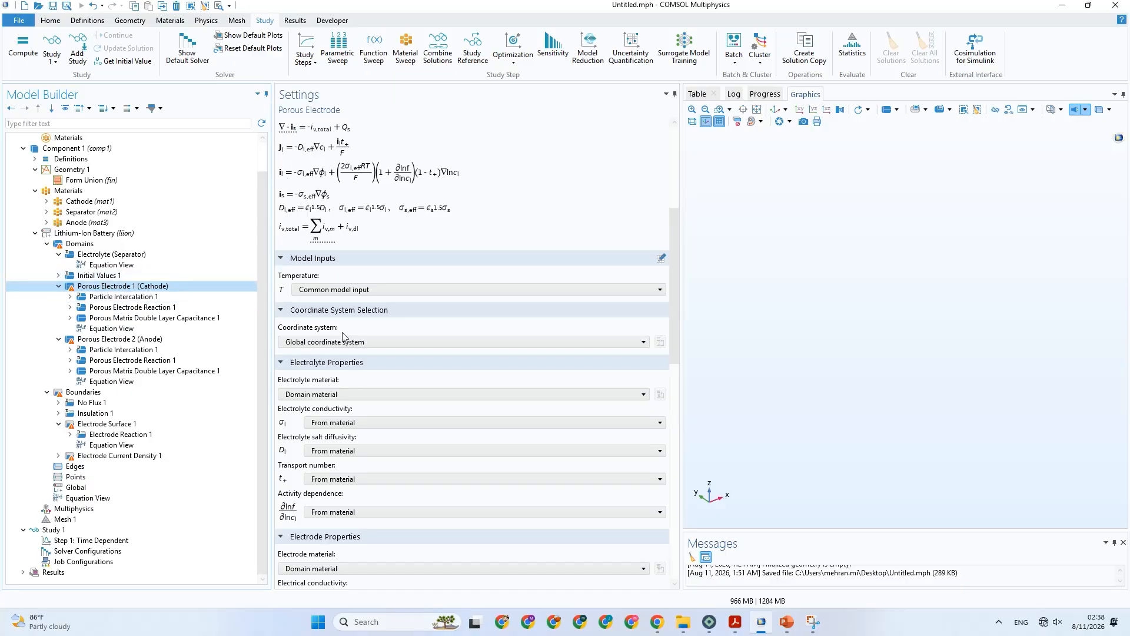
pyautogui.click(349, 395)
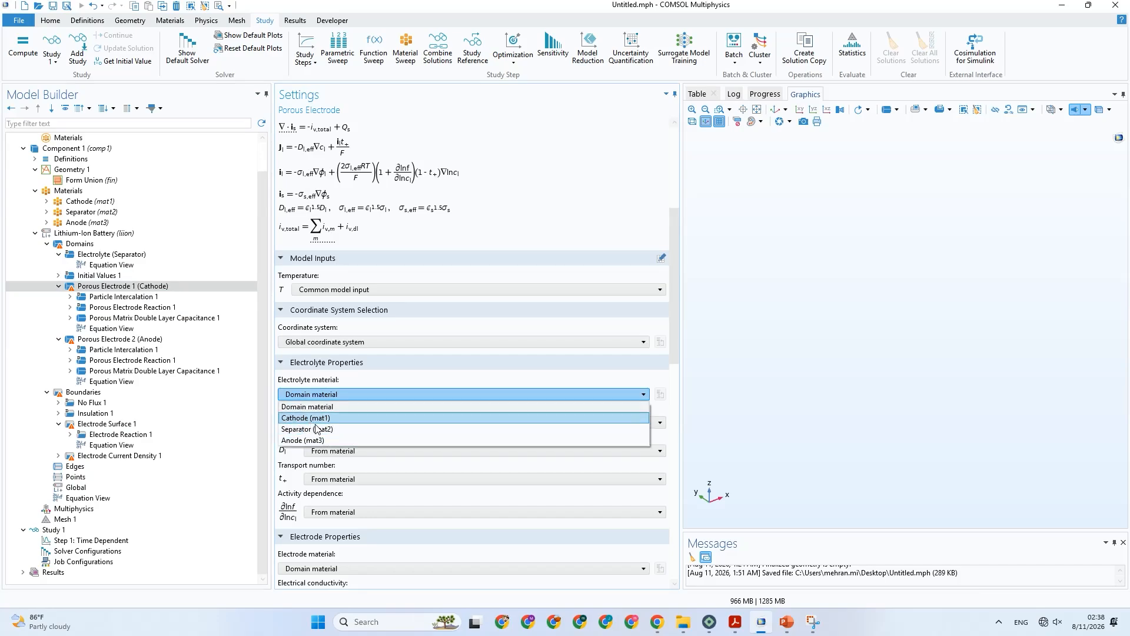
pyautogui.click(326, 380)
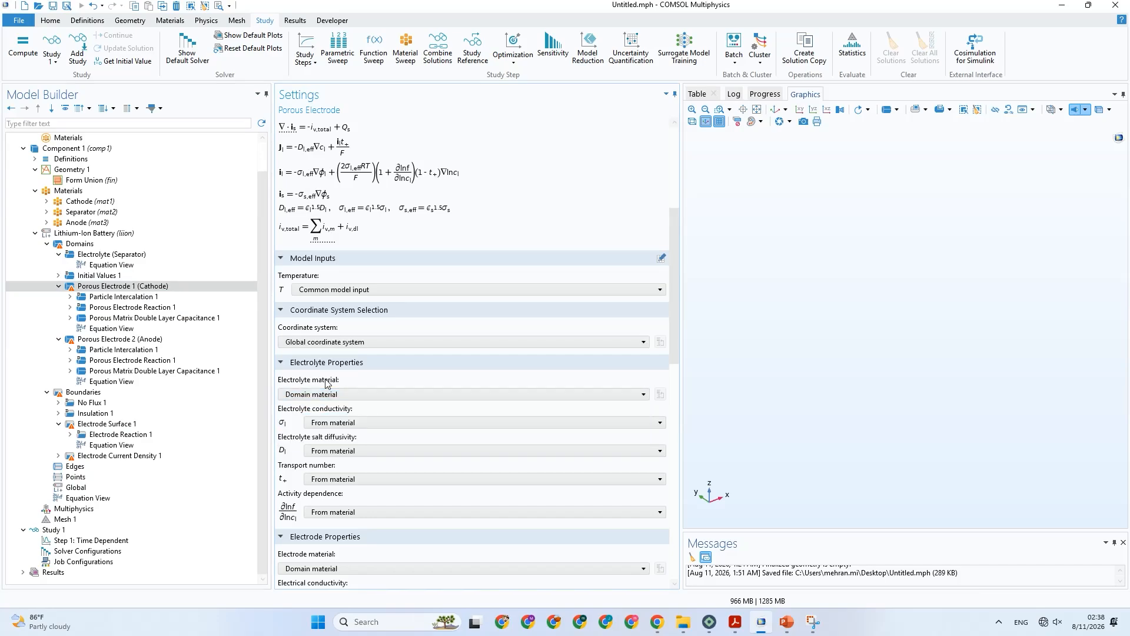
pyautogui.scroll(-3, 328, 383)
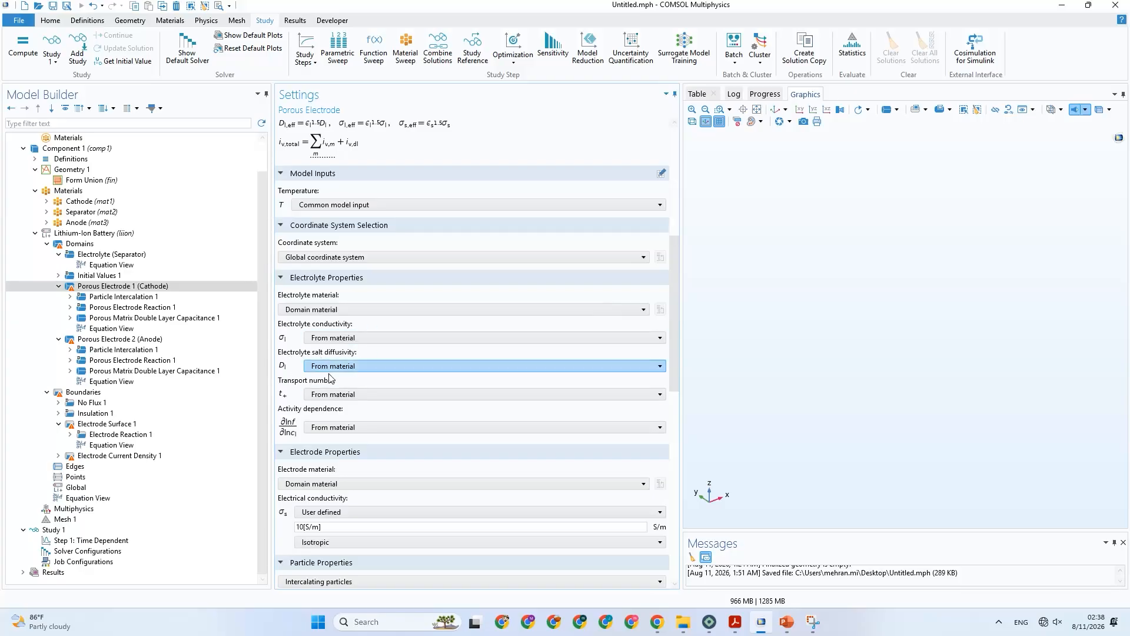
pyautogui.scroll(2, 330, 377)
pyautogui.scroll(7, 330, 377)
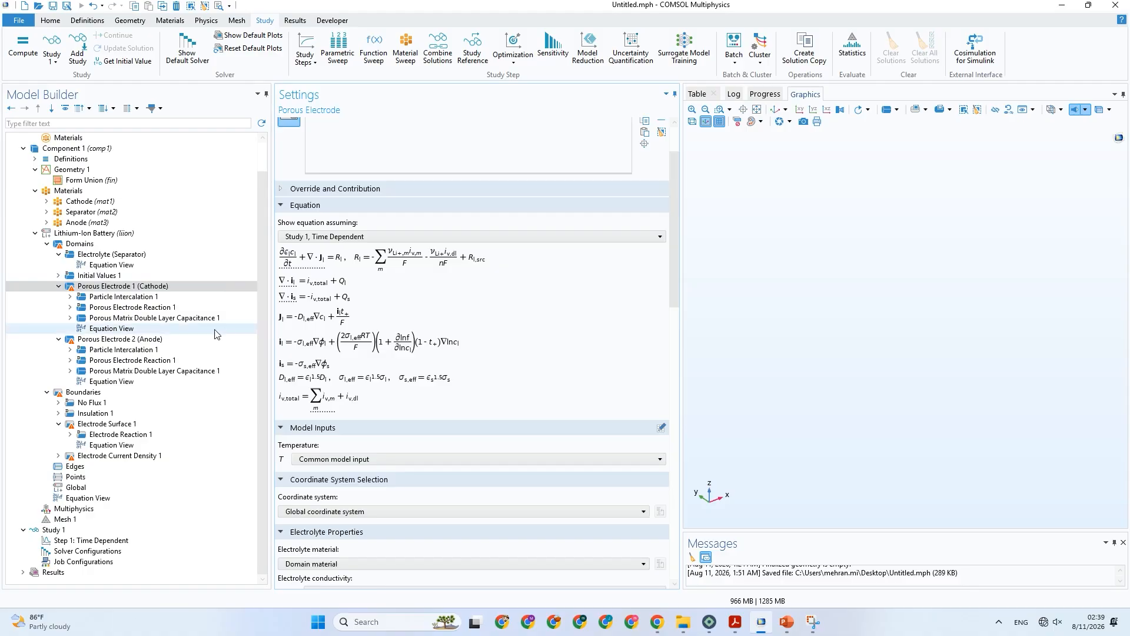
# Compare the Separator's equations with the Lithium-Ion Battery interface's equations, and check them against Table 1 in PowerPoint before returning to COMSOL.
pyautogui.click(137, 256)
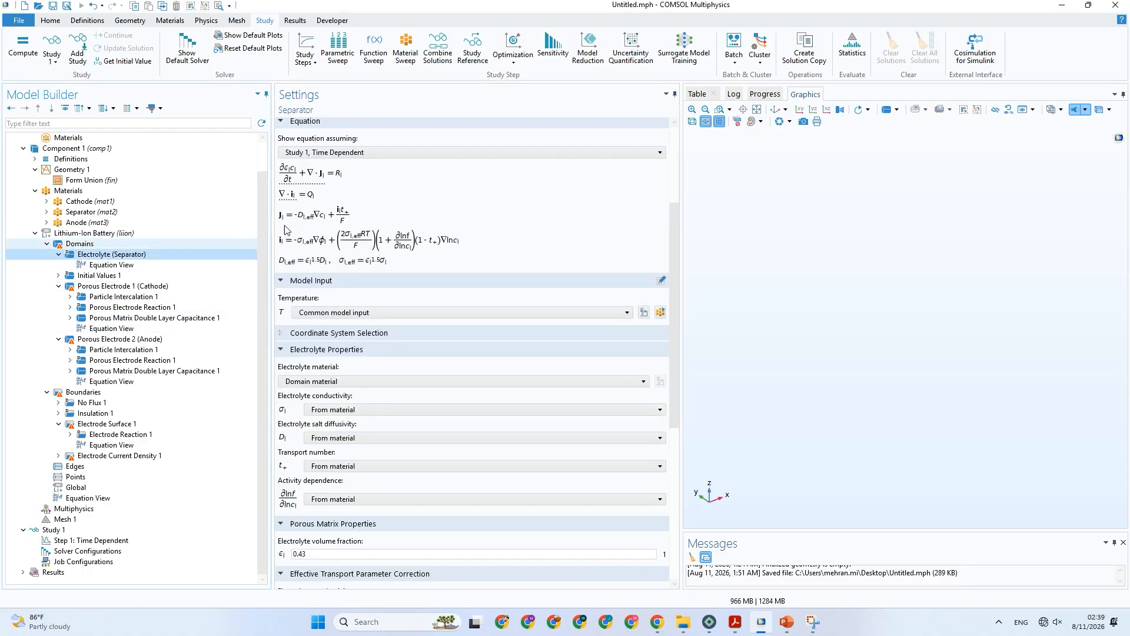
pyautogui.click(112, 233)
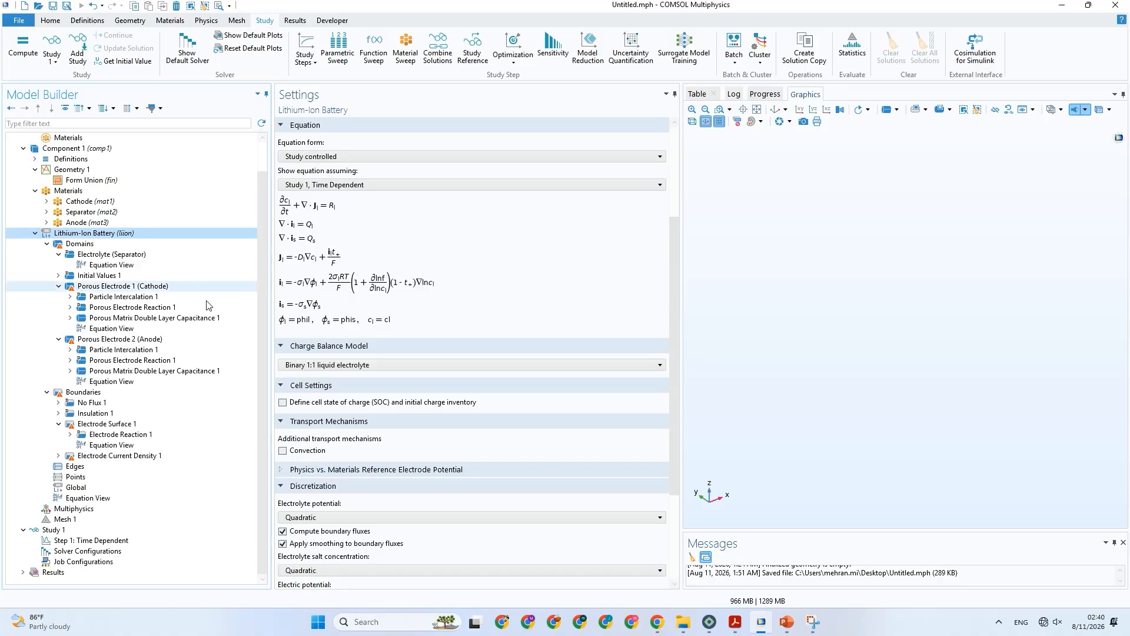
pyautogui.click(788, 622)
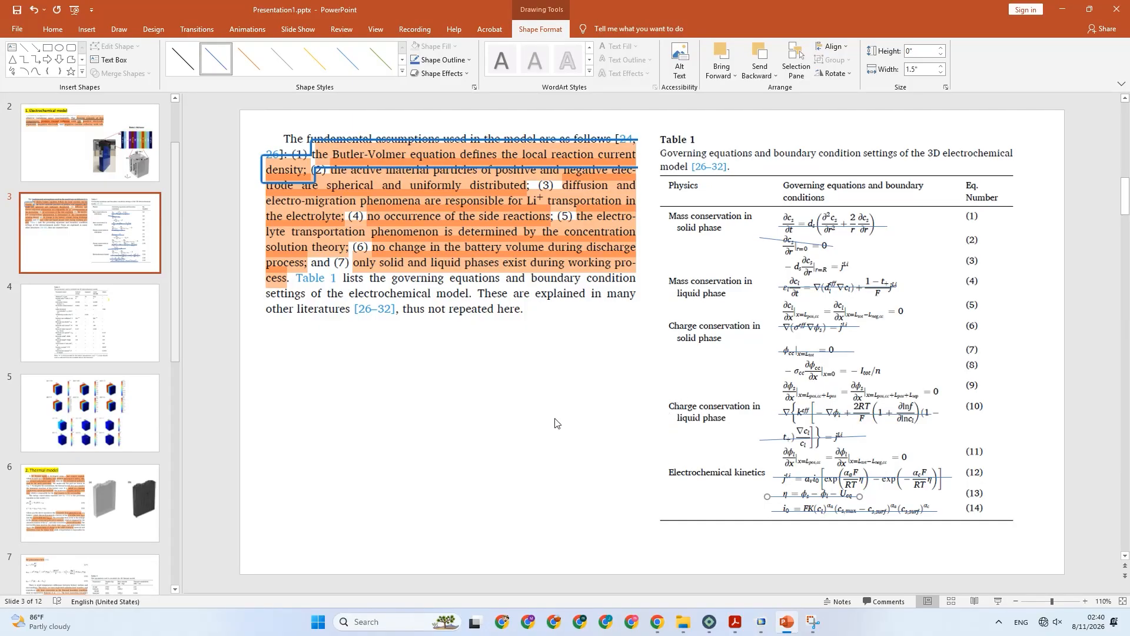
pyautogui.click(759, 623)
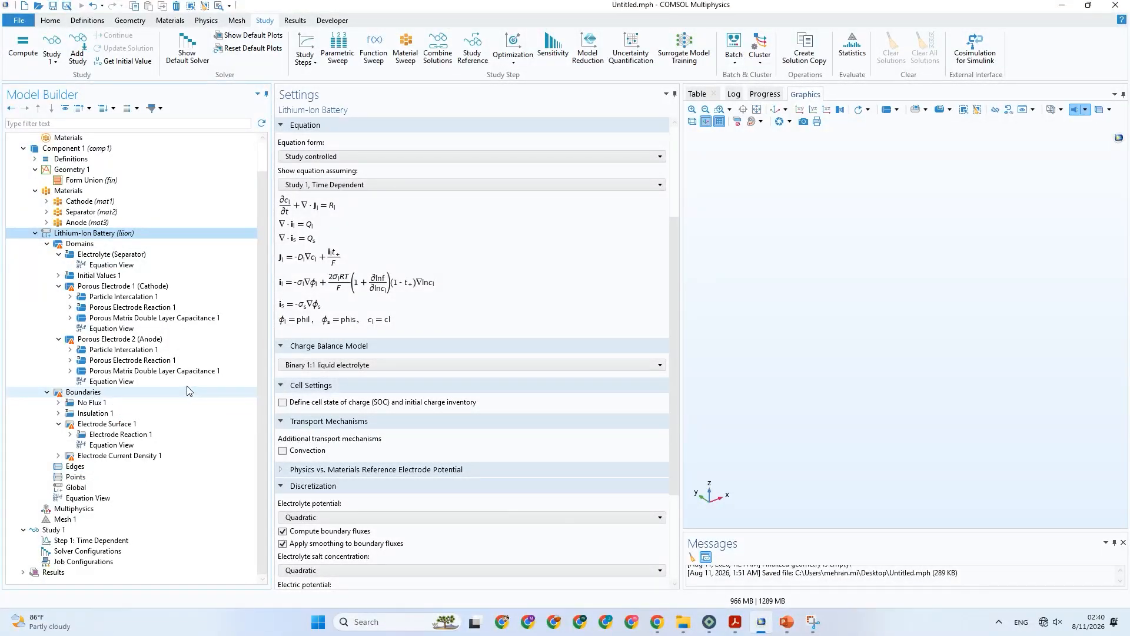
# Try the Single-ion conductor charge balance model to compare its equations, and restore Binary 1:1 liquid electrolyte.
pyautogui.click(360, 365)
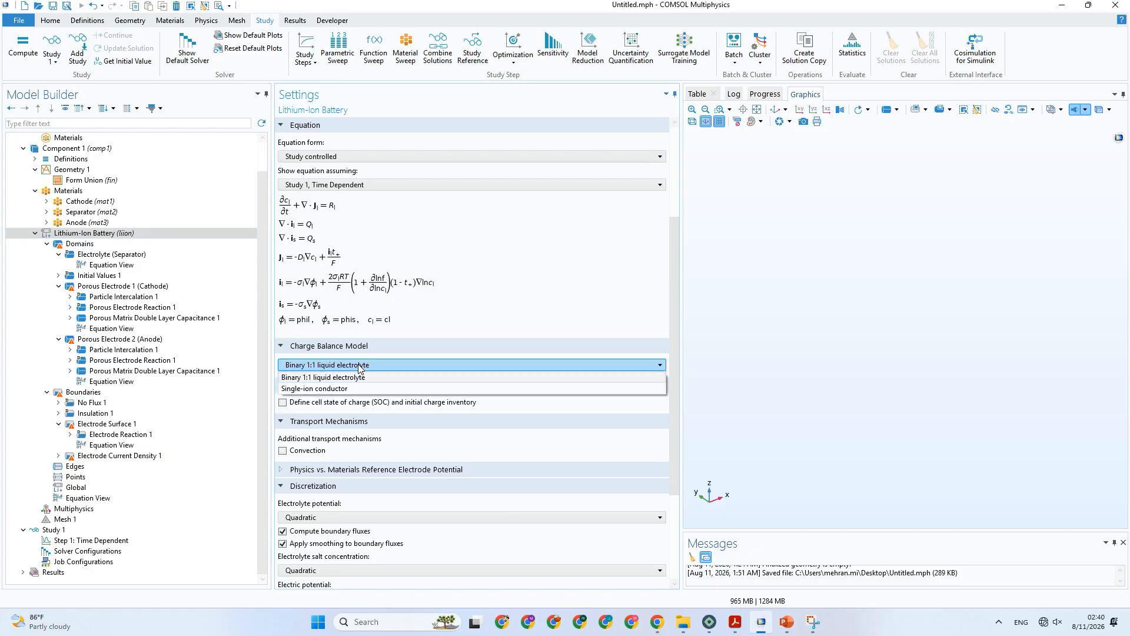
pyautogui.click(361, 367)
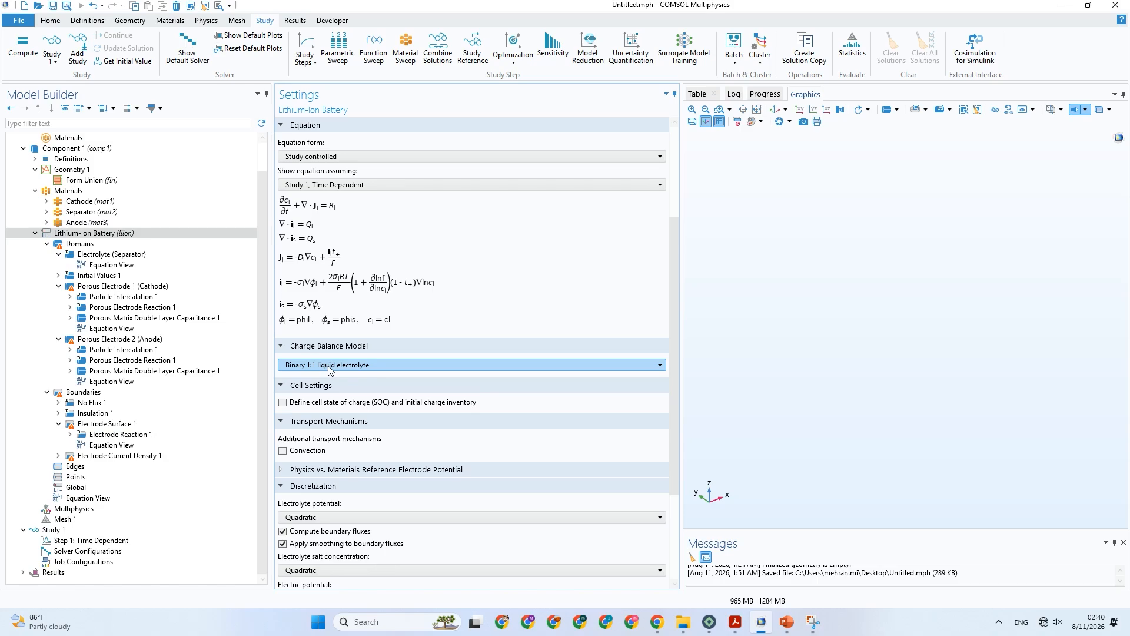
pyautogui.click(330, 371)
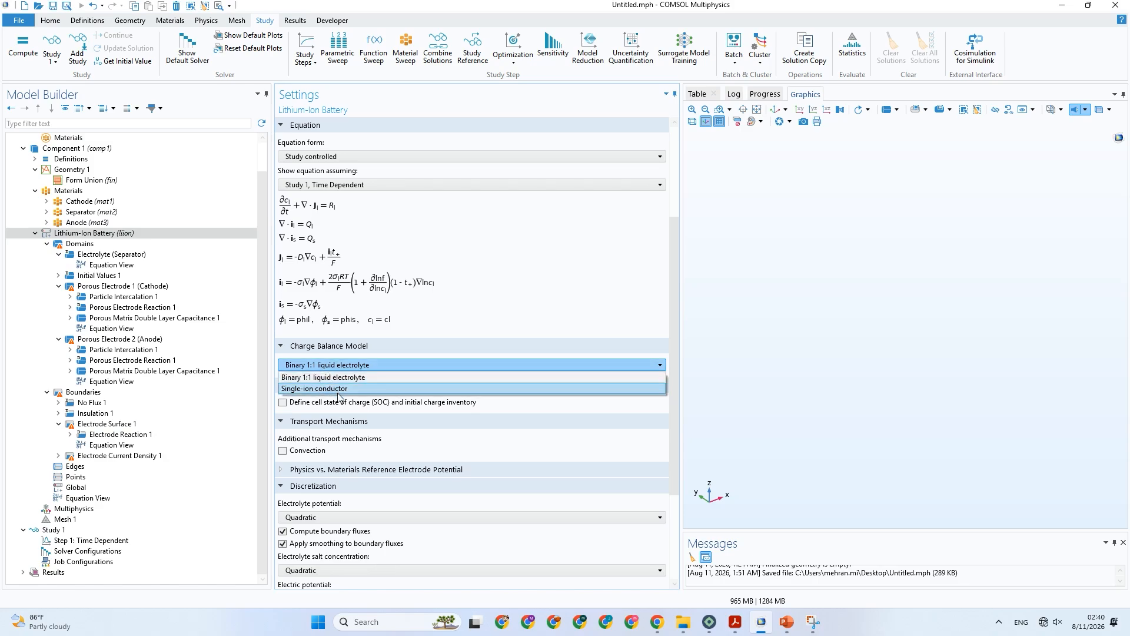
pyautogui.click(338, 389)
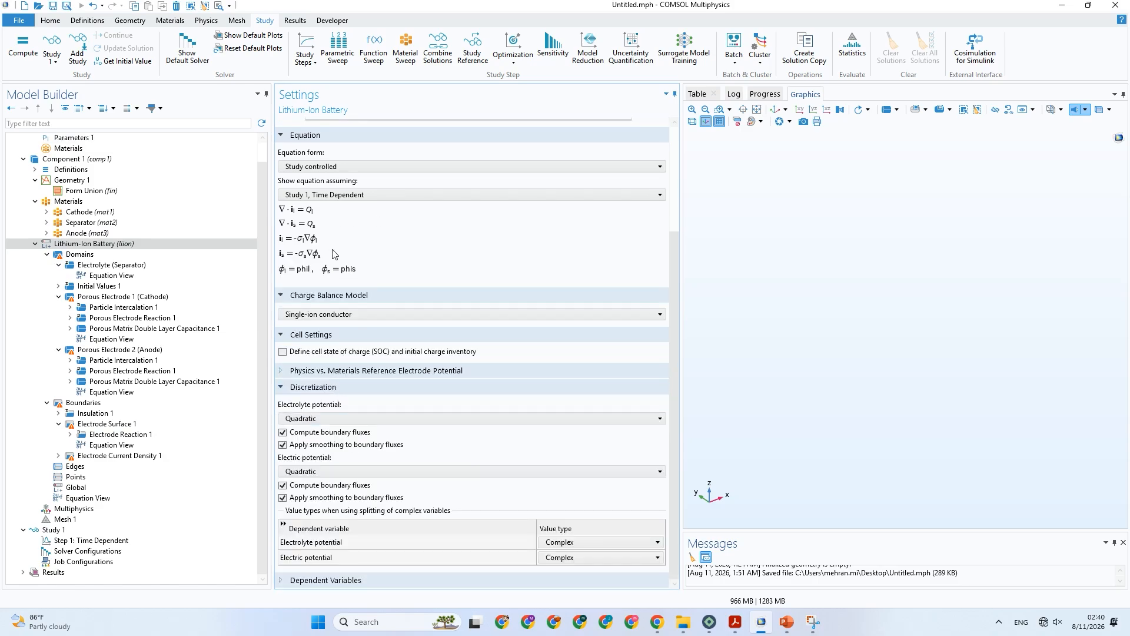
pyautogui.click(336, 313)
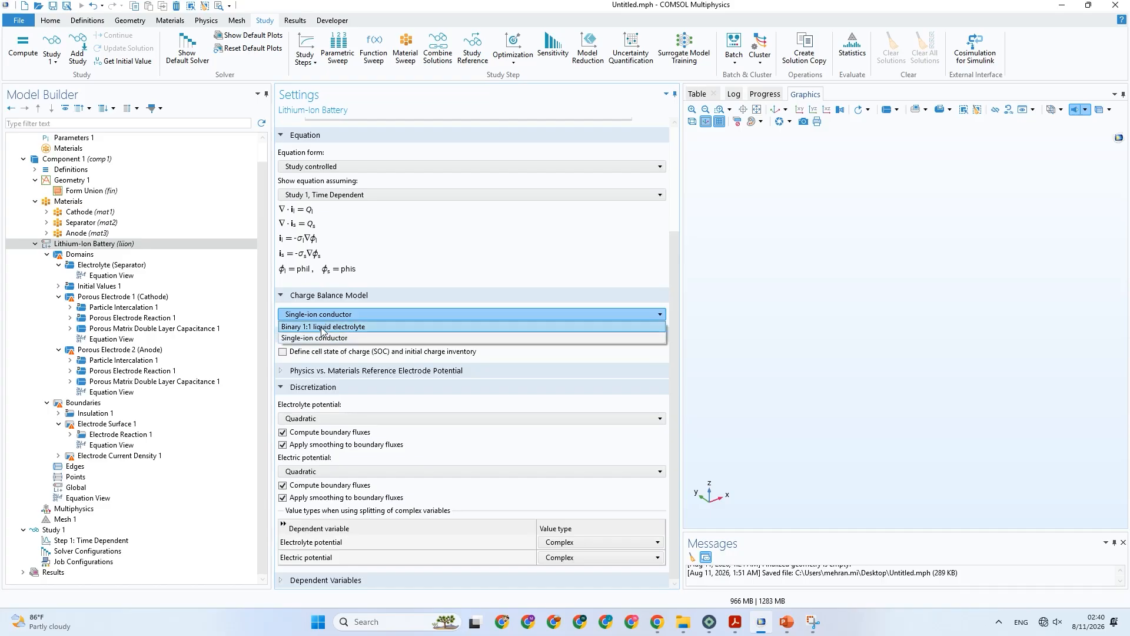
pyautogui.click(323, 327)
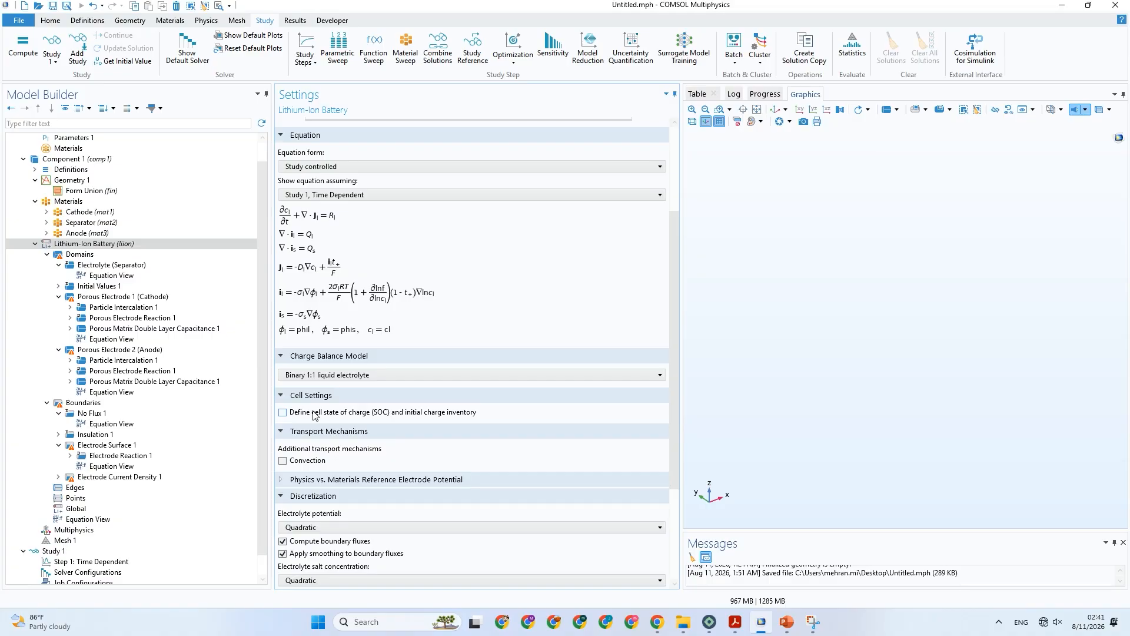
# Review the Lithium-Ion Battery interface's transport and discretization settings, and switch to Table 1 in PowerPoint.
pyautogui.scroll(-3, 325, 480)
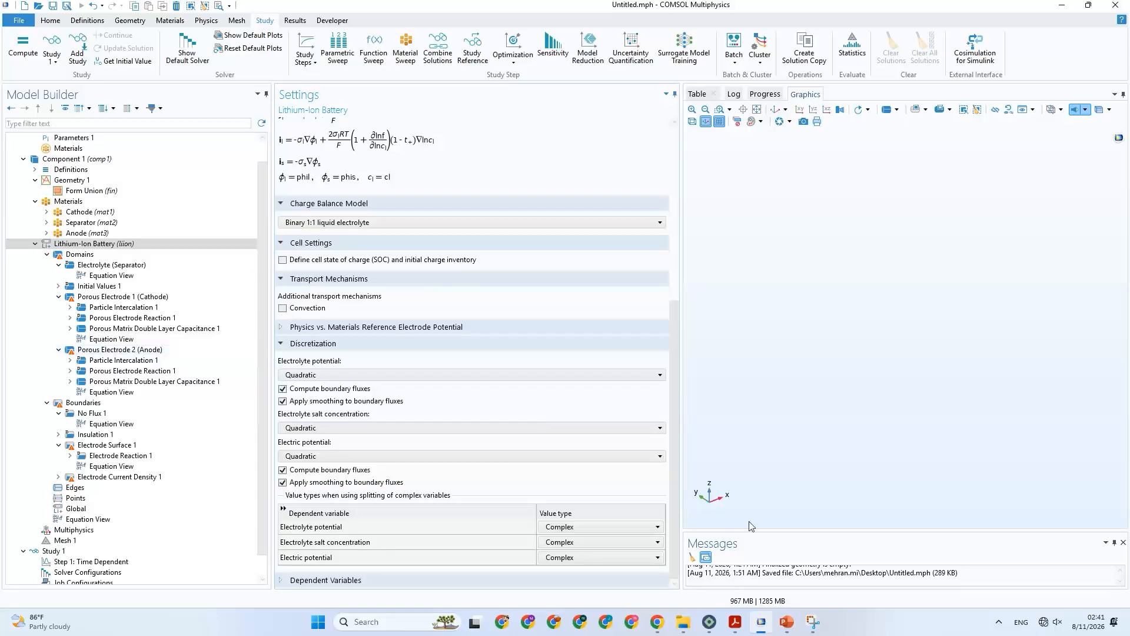
pyautogui.click(787, 622)
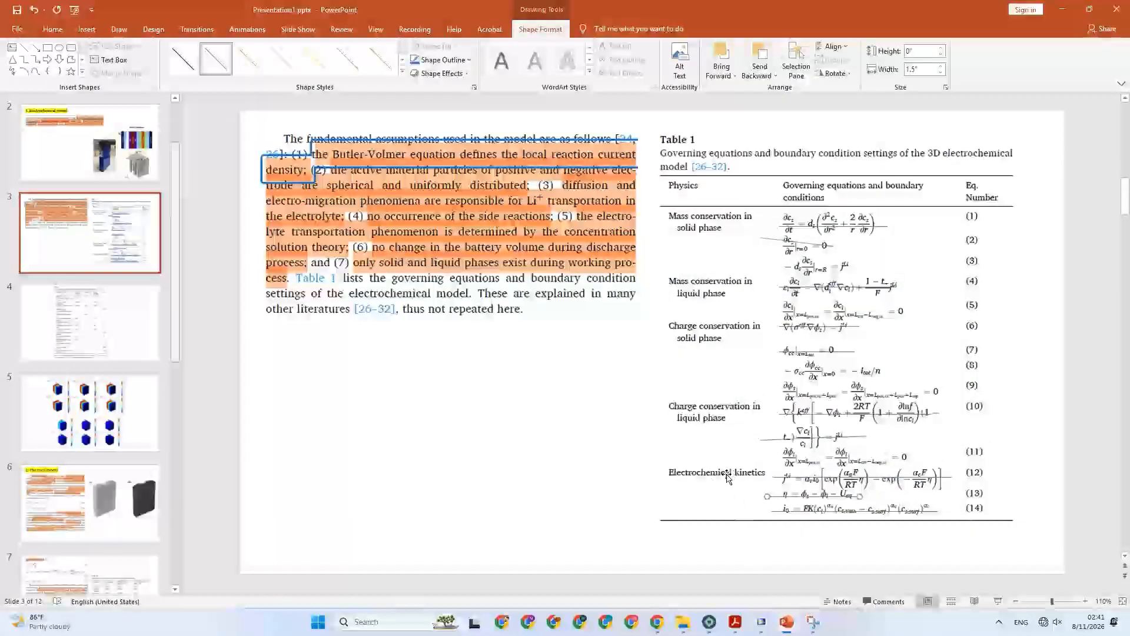
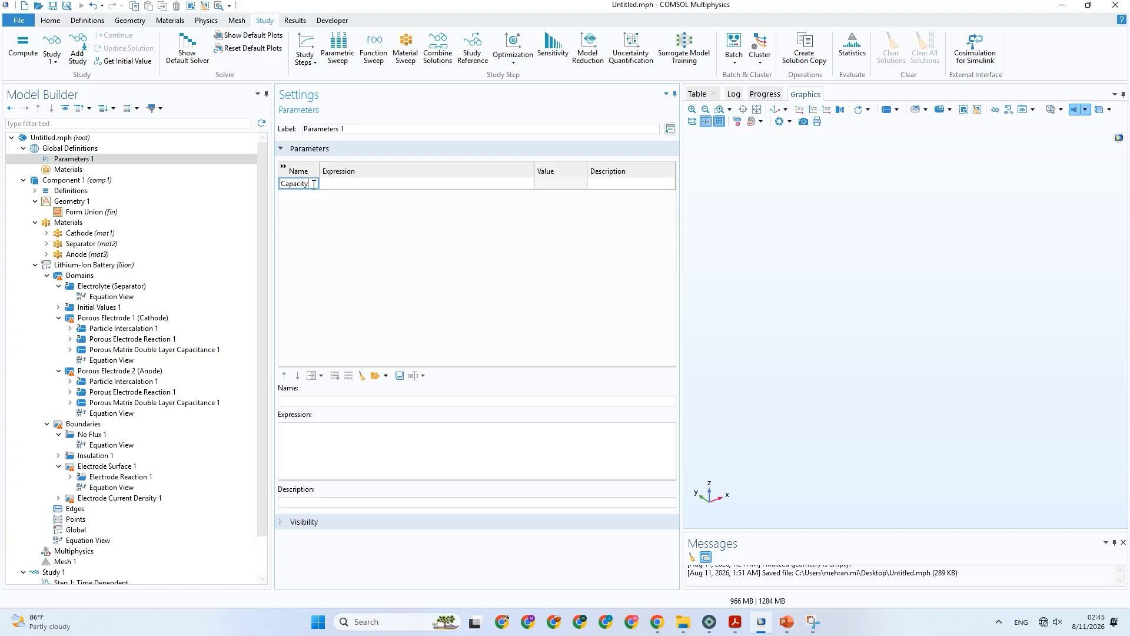
# Name the first parameter Capacity_c and set its expression to 30[A*h], checking the capacity in Table 2 of the PowerPoint.
pyautogui.write('_c')
pyautogui.press('Tab')
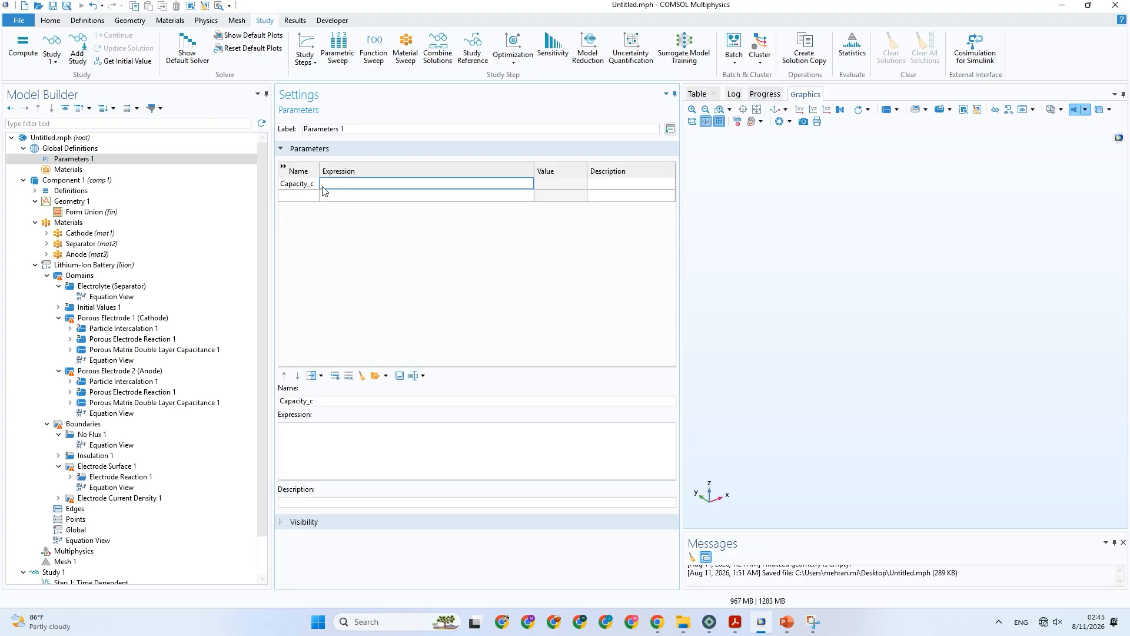
pyautogui.click(786, 623)
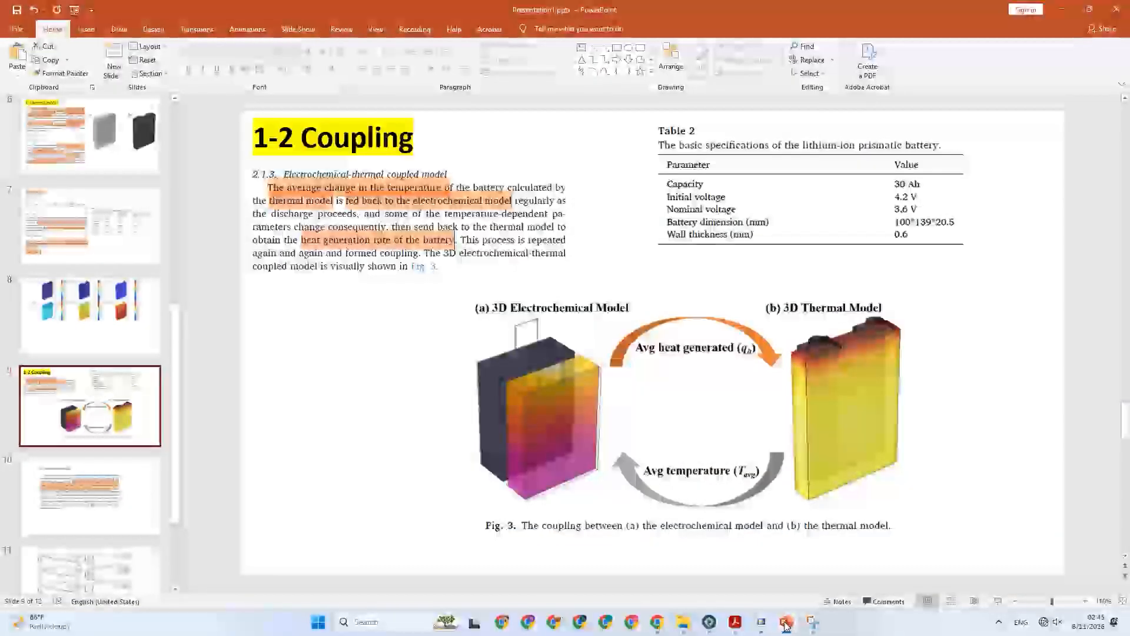
pyautogui.click(787, 623)
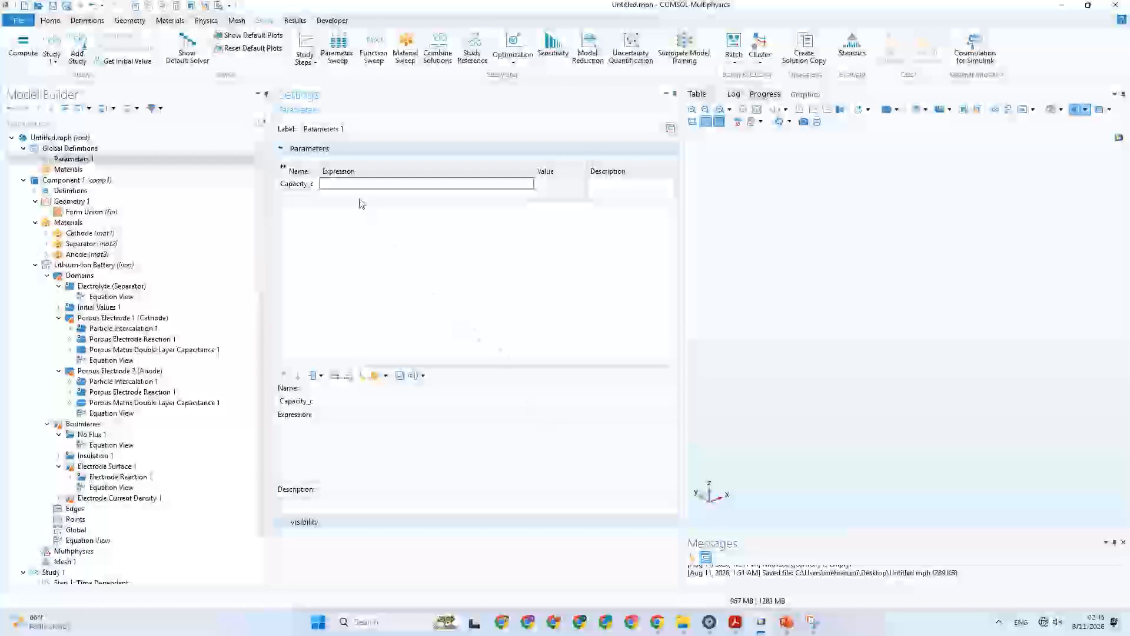
pyautogui.write('3')
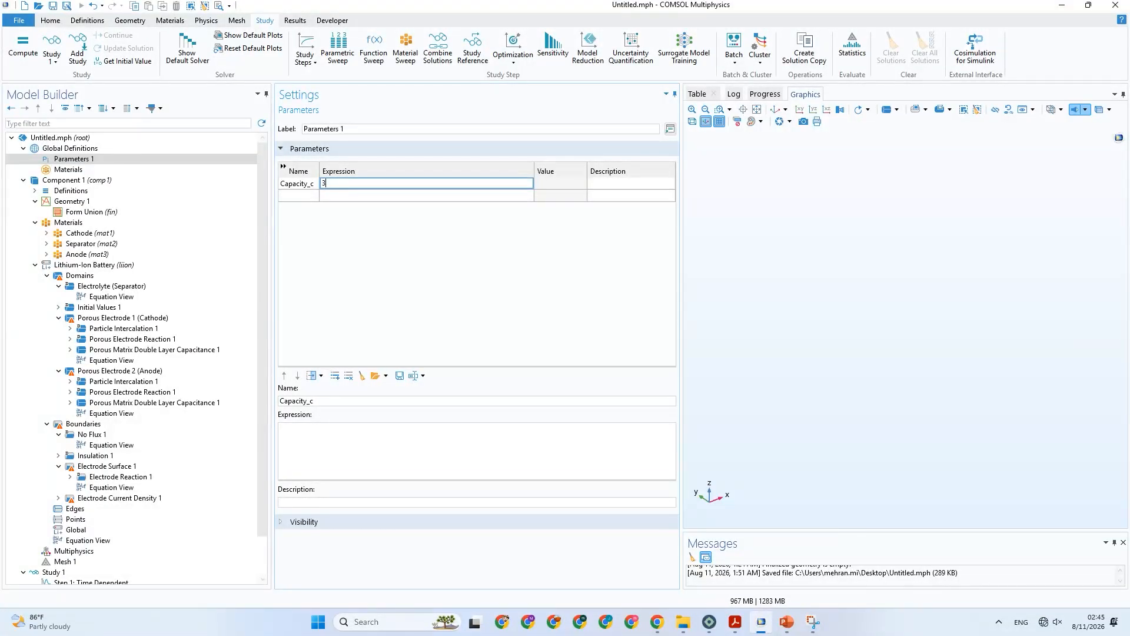
pyautogui.write('0[')
pyautogui.write('A')
pyautogui.write('h')
pyautogui.write('*')
pyautogui.click(307, 197)
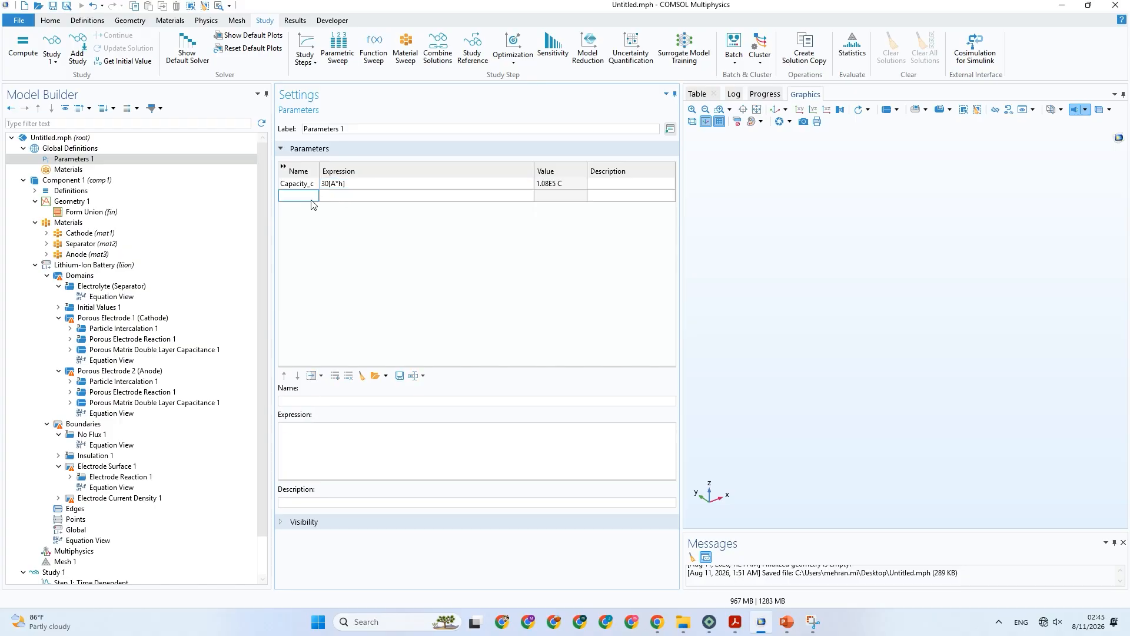
# Describe the Capacity_c parameter as "cell capacity".
pyautogui.click(603, 186)
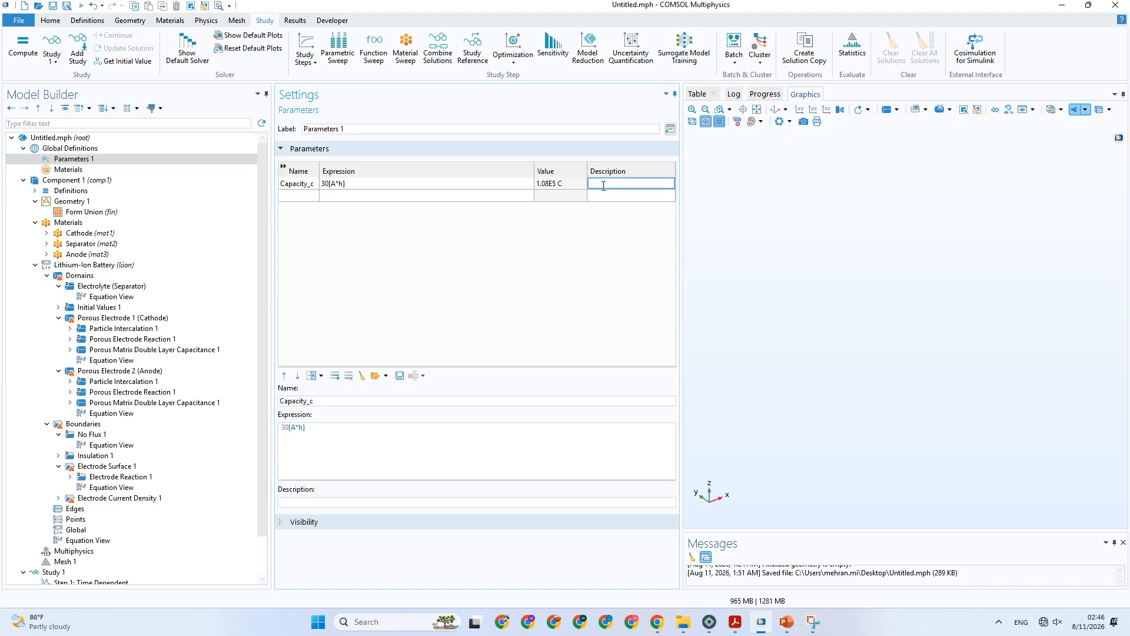
pyautogui.write('cell capacity')
# Add a second global parameter named i_c for the cell current.
pyautogui.click(299, 196)
pyautogui.write('i')
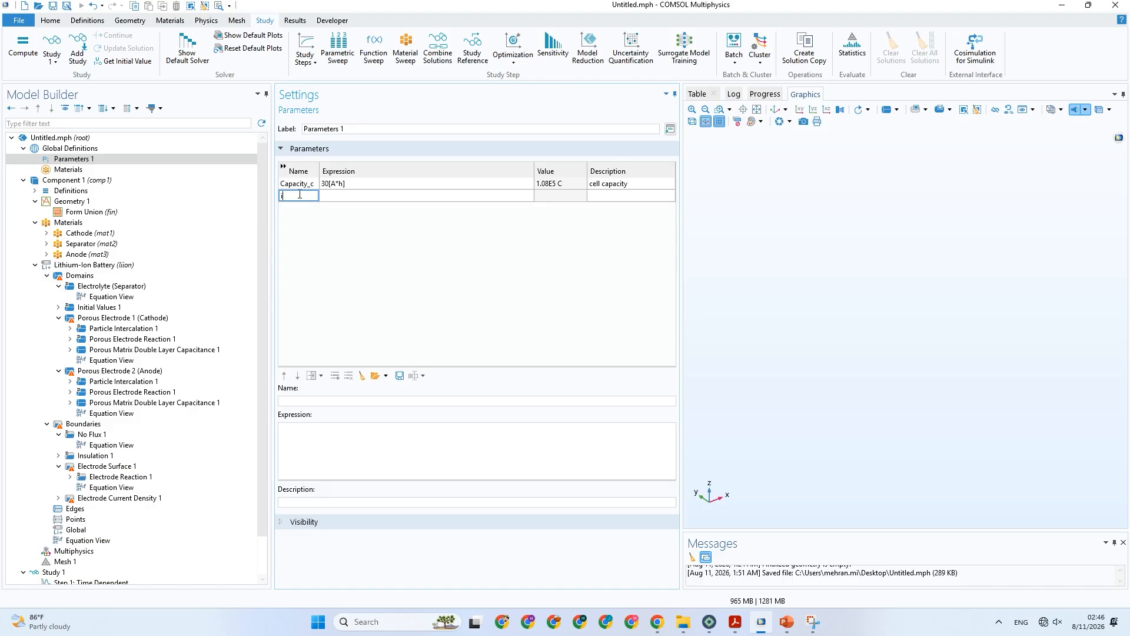
pyautogui.write('0')
pyautogui.click(338, 196)
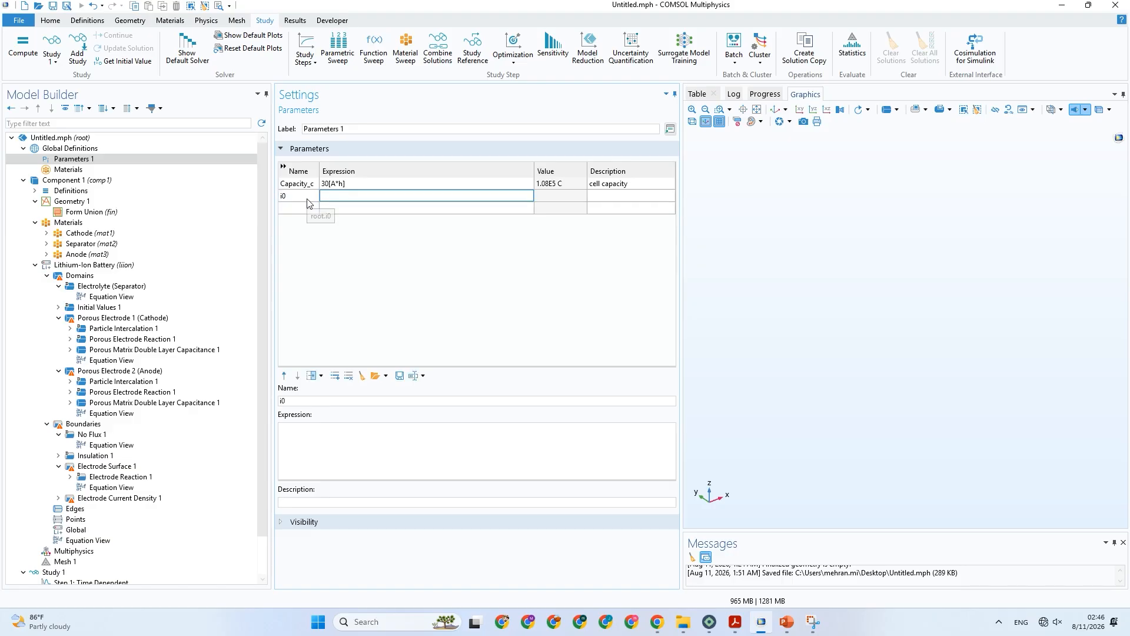
pyautogui.click(308, 199)
pyautogui.press('BackSpace')
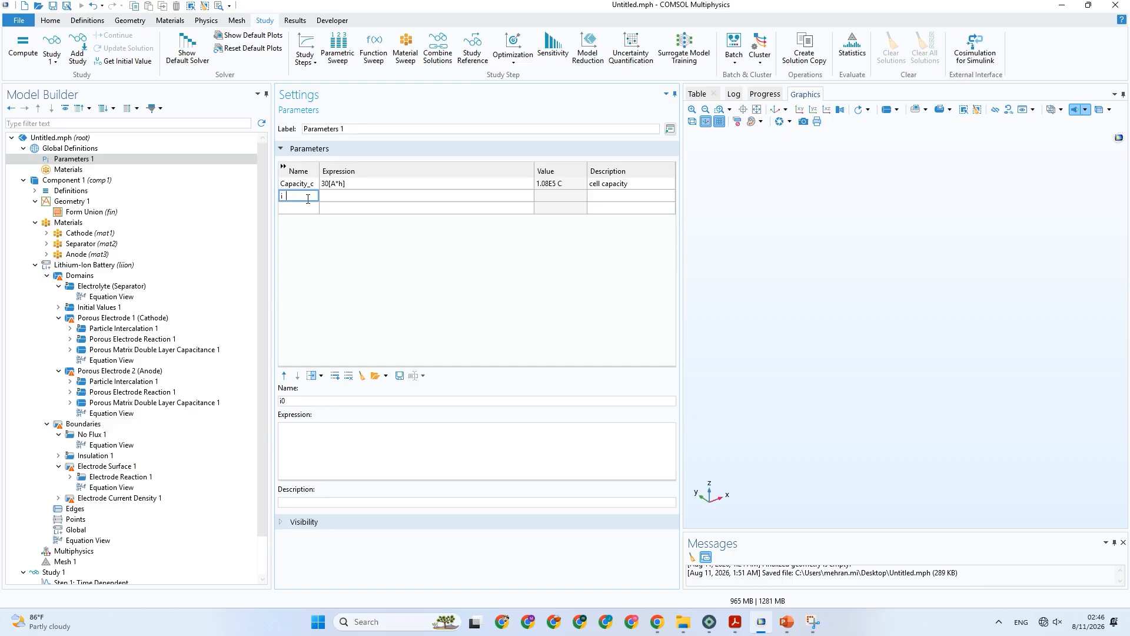
pyautogui.write('_c')
pyautogui.click(331, 202)
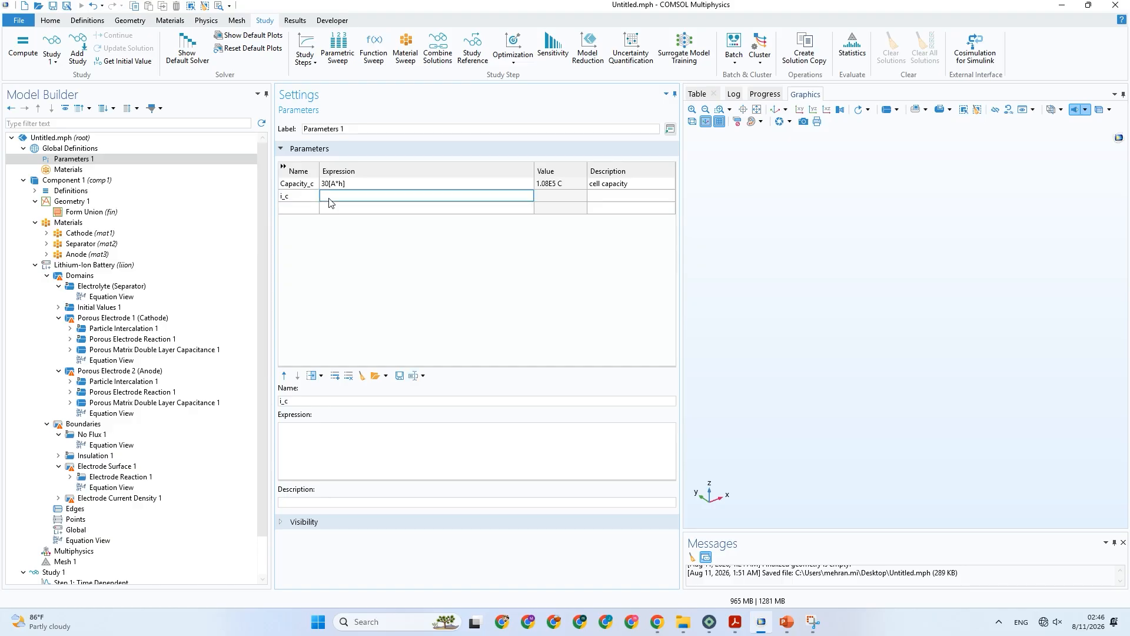
# Set the expression of i_c to Capacity_c/1[h], reusing the capacity parameter's name.
pyautogui.doubleClick(316, 185)
pyautogui.hotkey('ctrl', 'c')
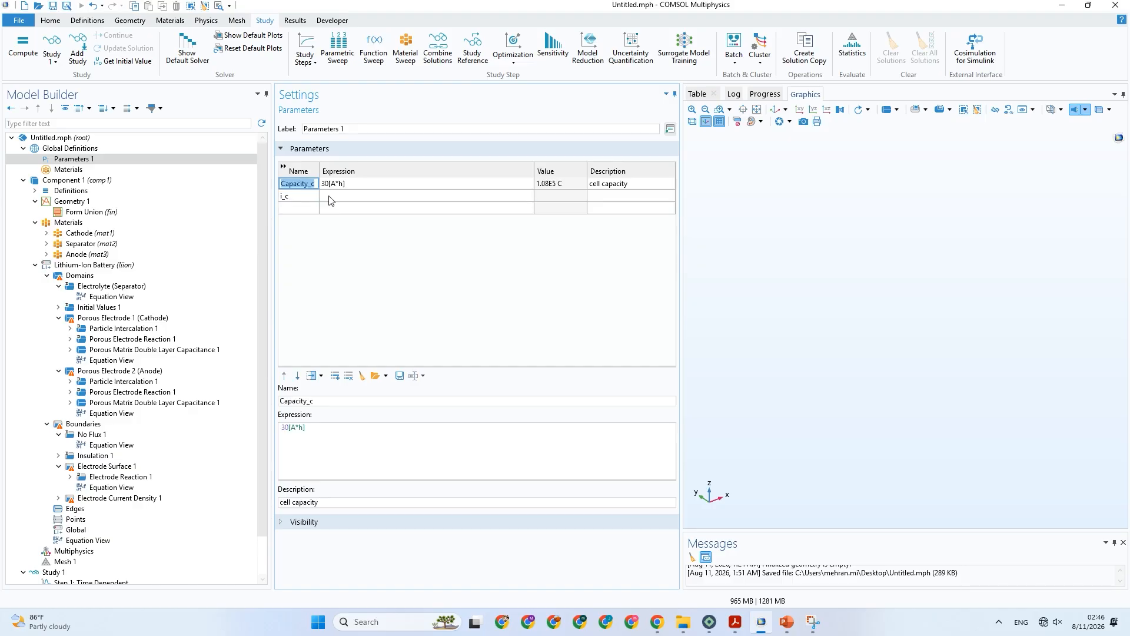
pyautogui.click(330, 196)
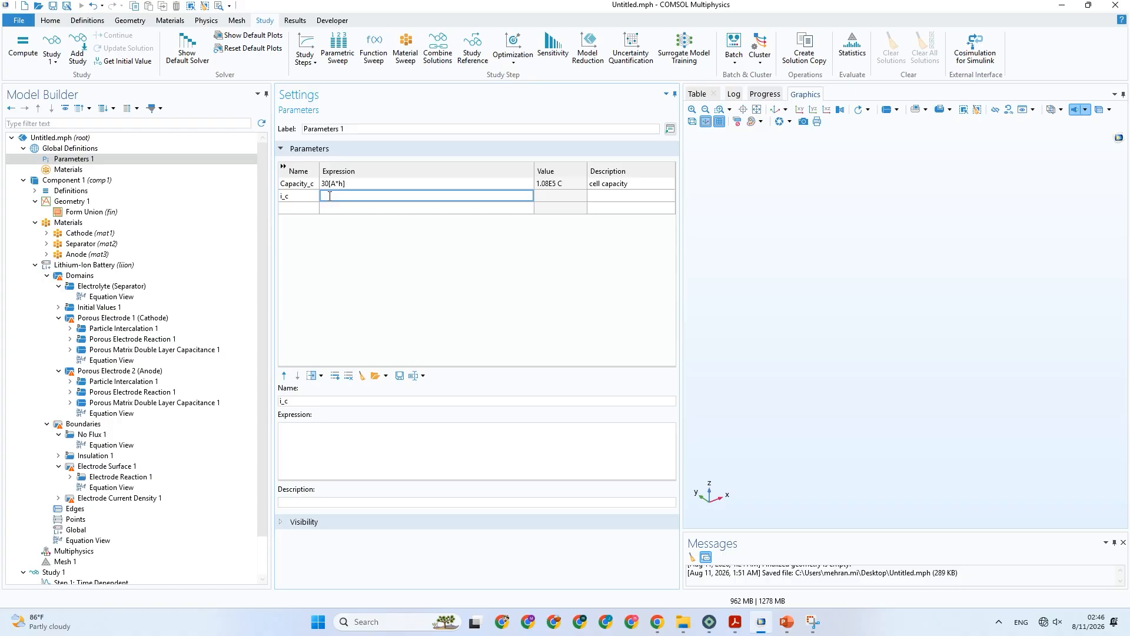
pyautogui.hotkey('ctrl', 'v')
pyautogui.write('h')
pyautogui.click(364, 210)
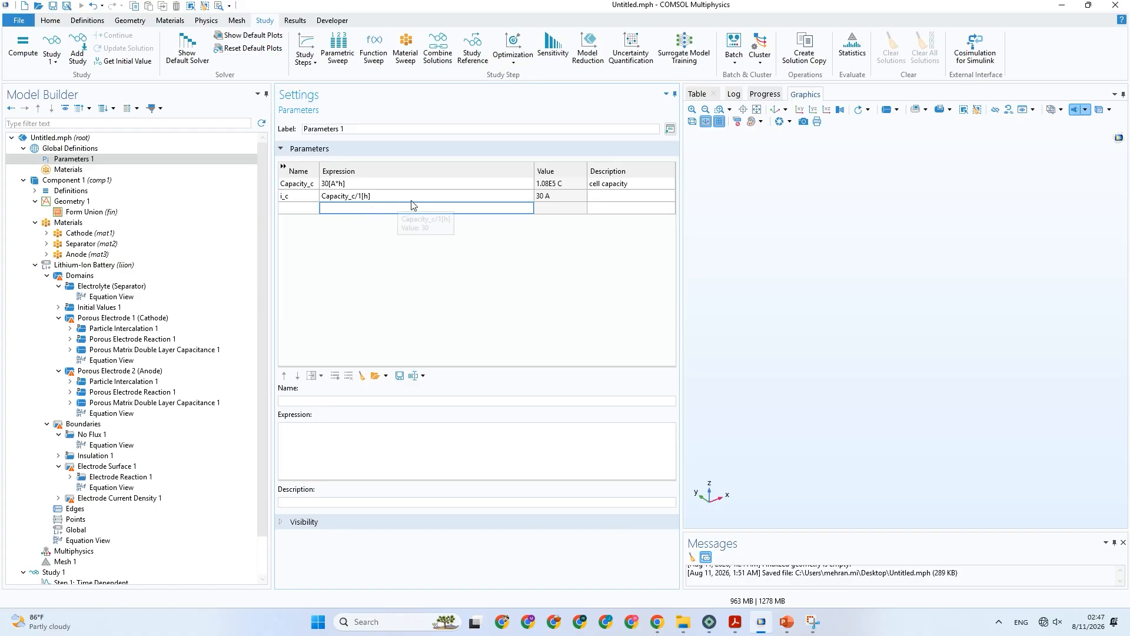
pyautogui.click(610, 197)
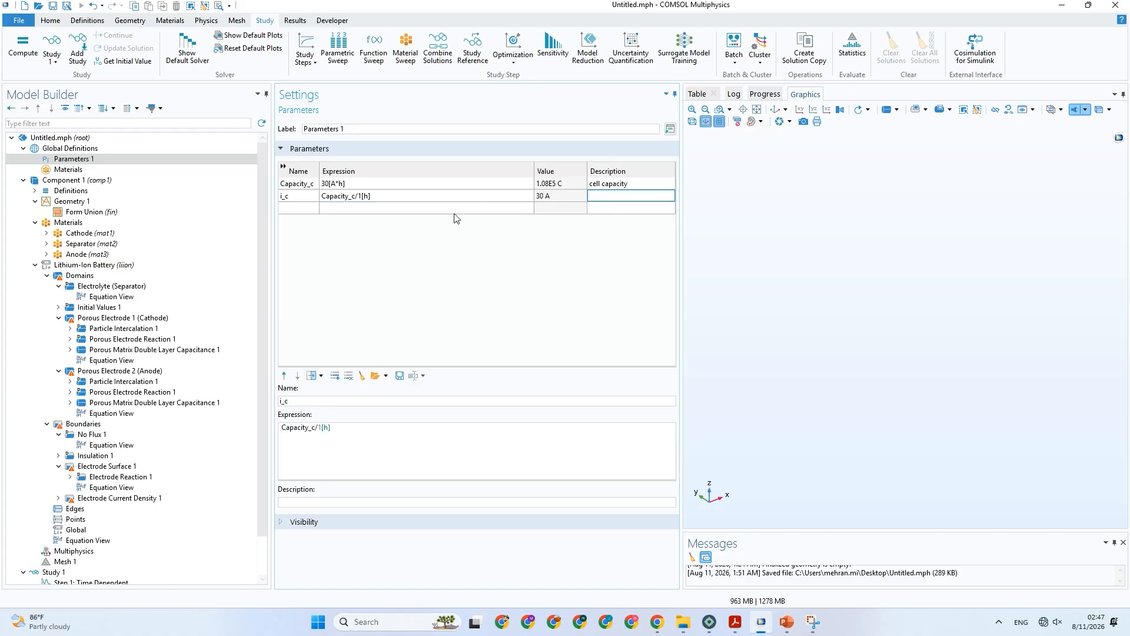
pyautogui.scroll(-1, 192, 353)
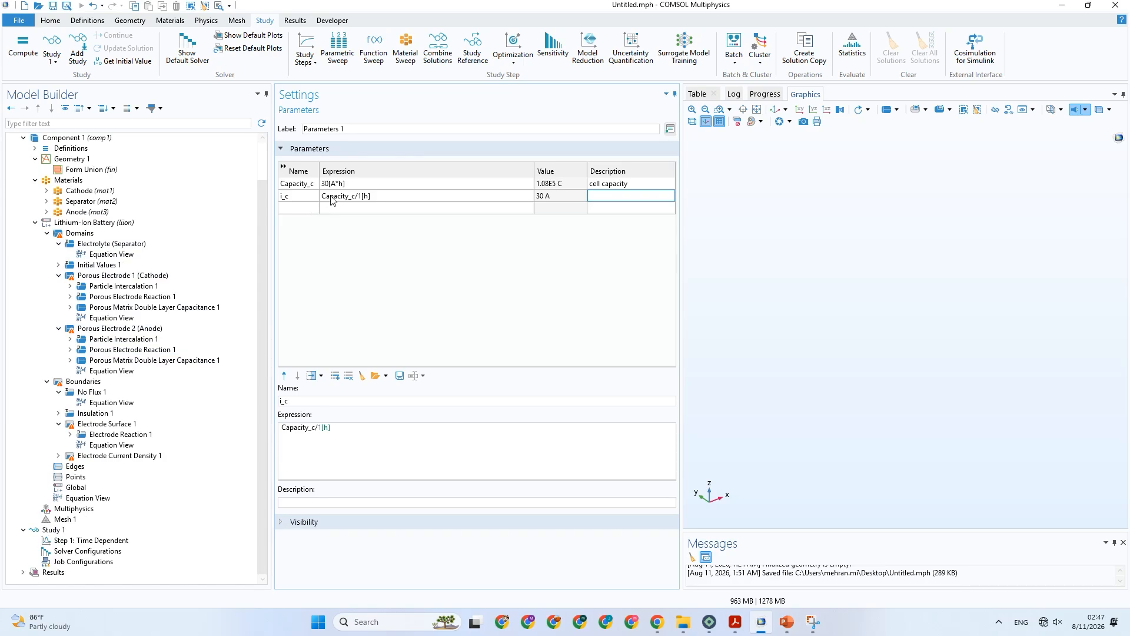
pyautogui.click(360, 184)
pyautogui.click(362, 184)
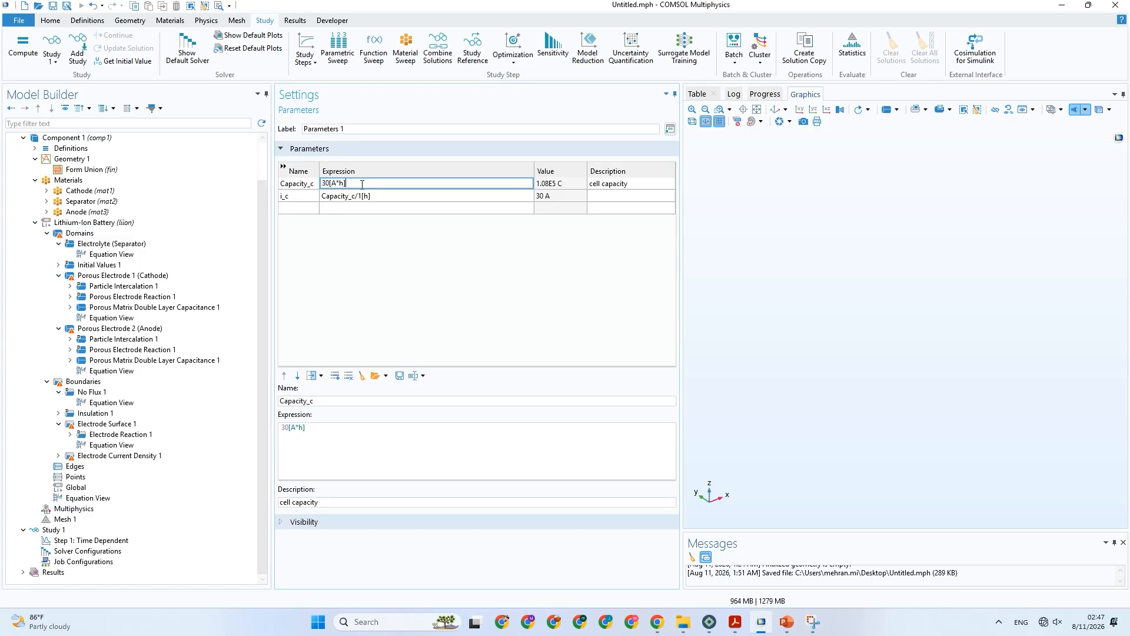
# Add a current density parameter named j_c with the expression i_c/area.
pyautogui.click(313, 211)
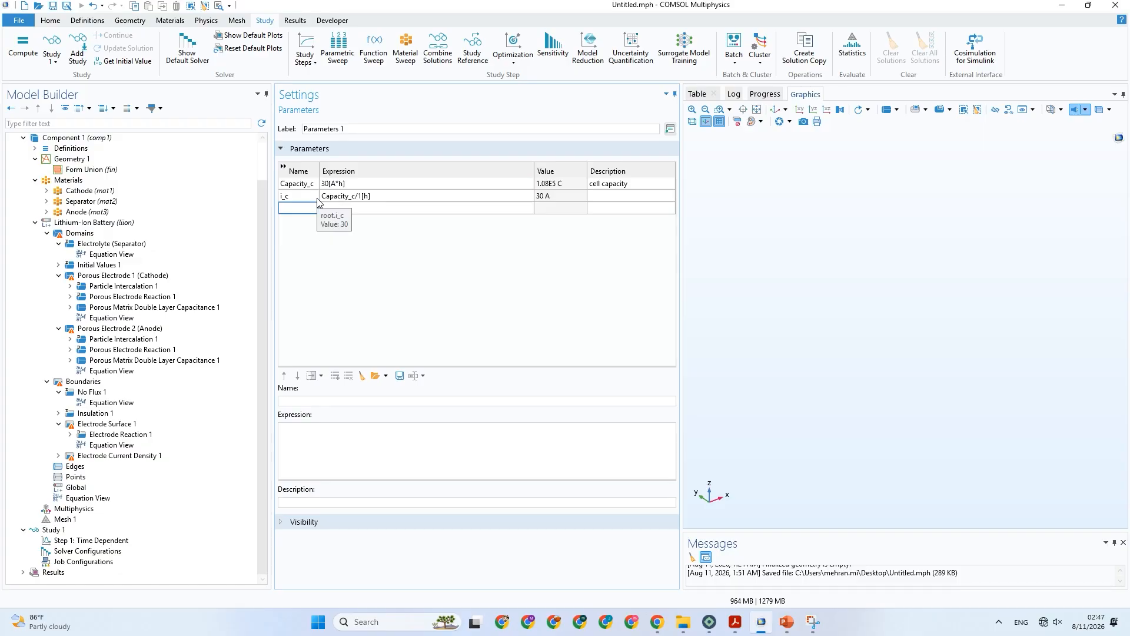
pyautogui.click(305, 209)
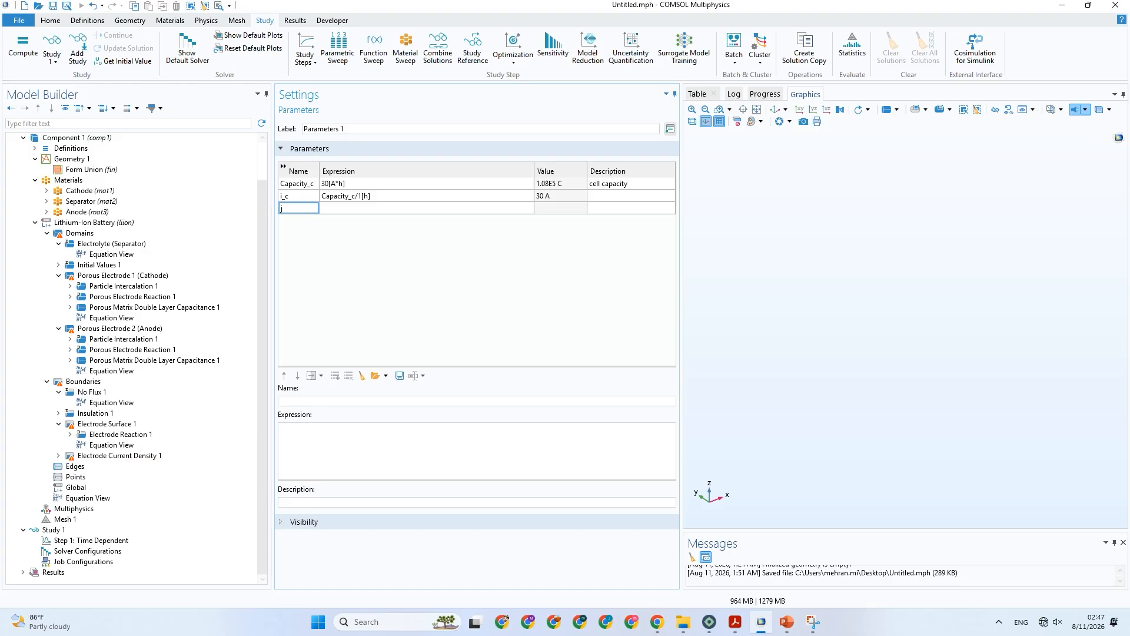
pyautogui.write('j_c')
pyautogui.click(302, 195)
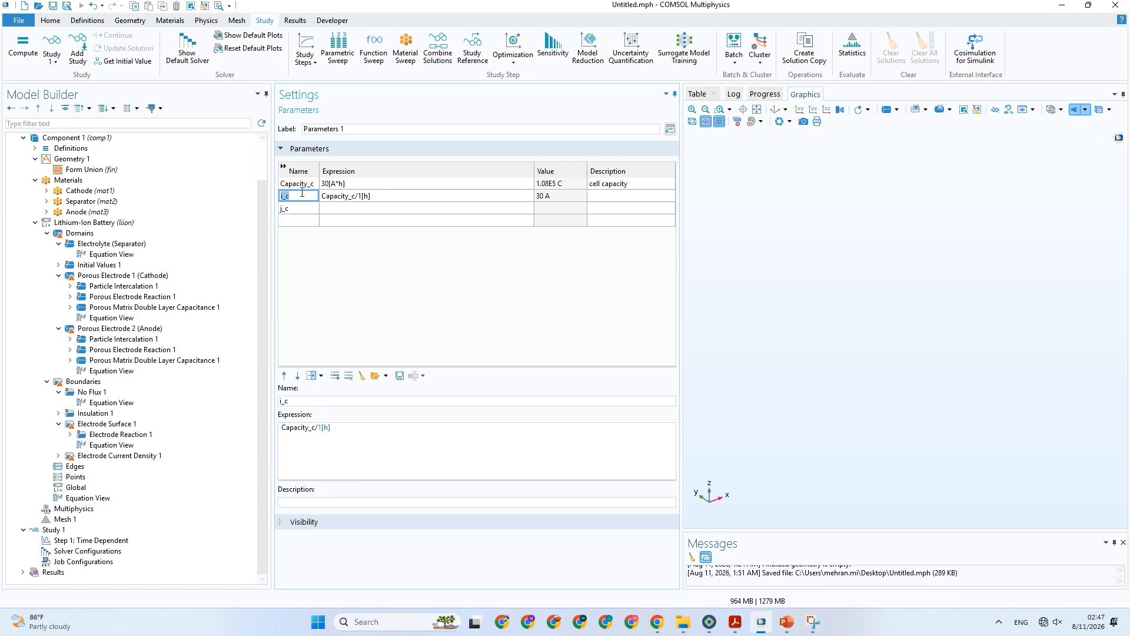
pyautogui.click(324, 209)
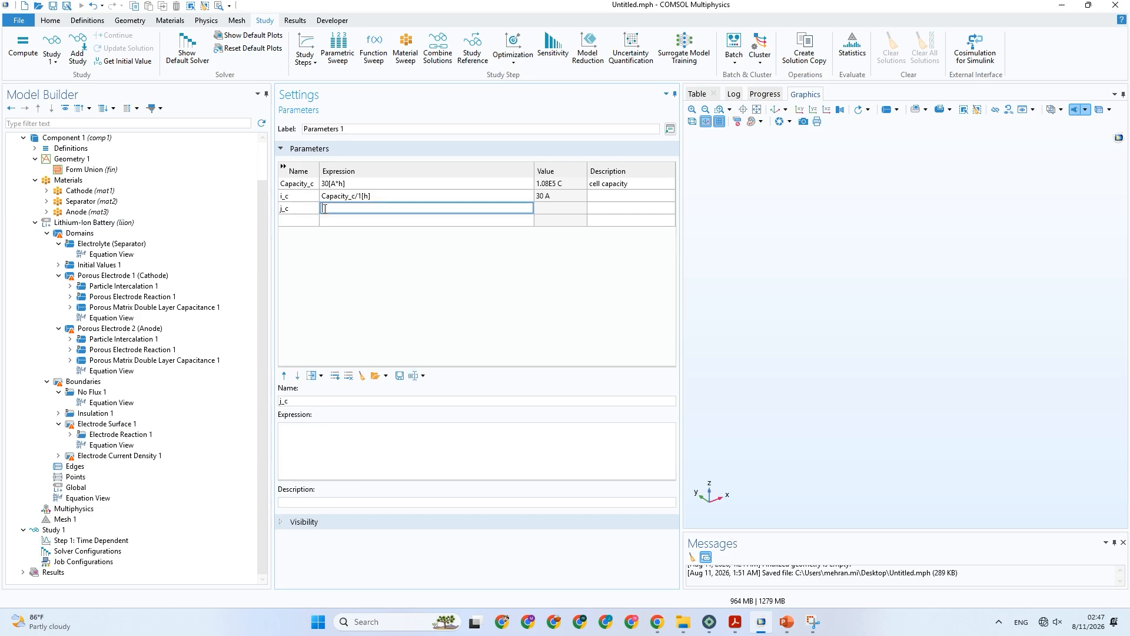
pyautogui.write('i_c/area')
# Add a parameter named area with the expression width*depth, and switch to Table 2 in PowerPoint for the battery dimensions.
pyautogui.click(308, 222)
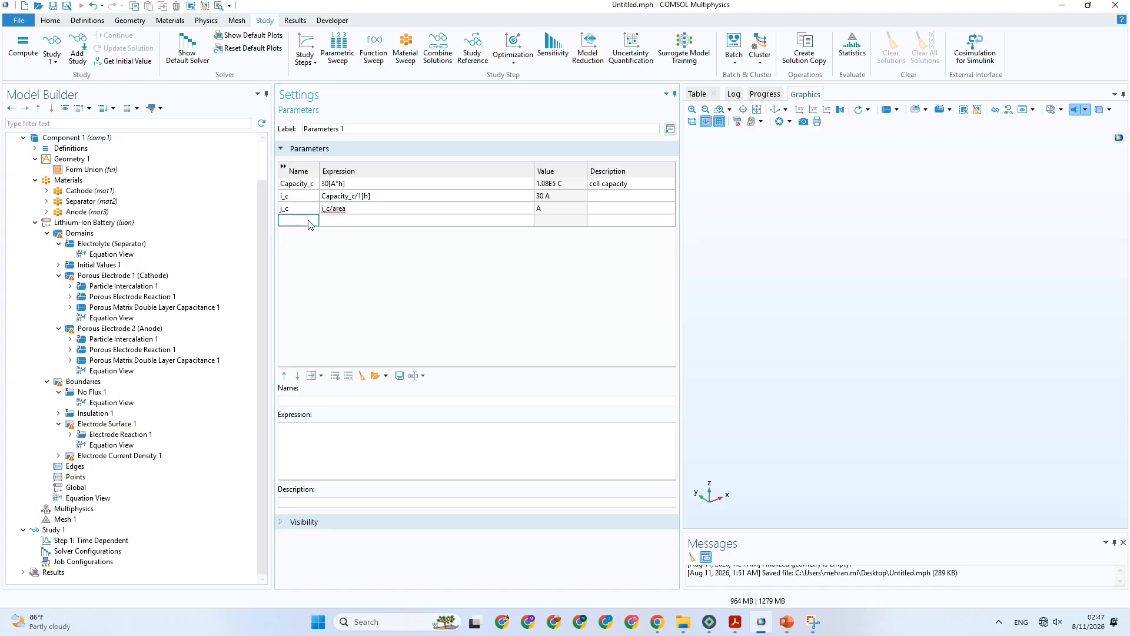
pyautogui.write('area')
pyautogui.click(349, 224)
pyautogui.write('w')
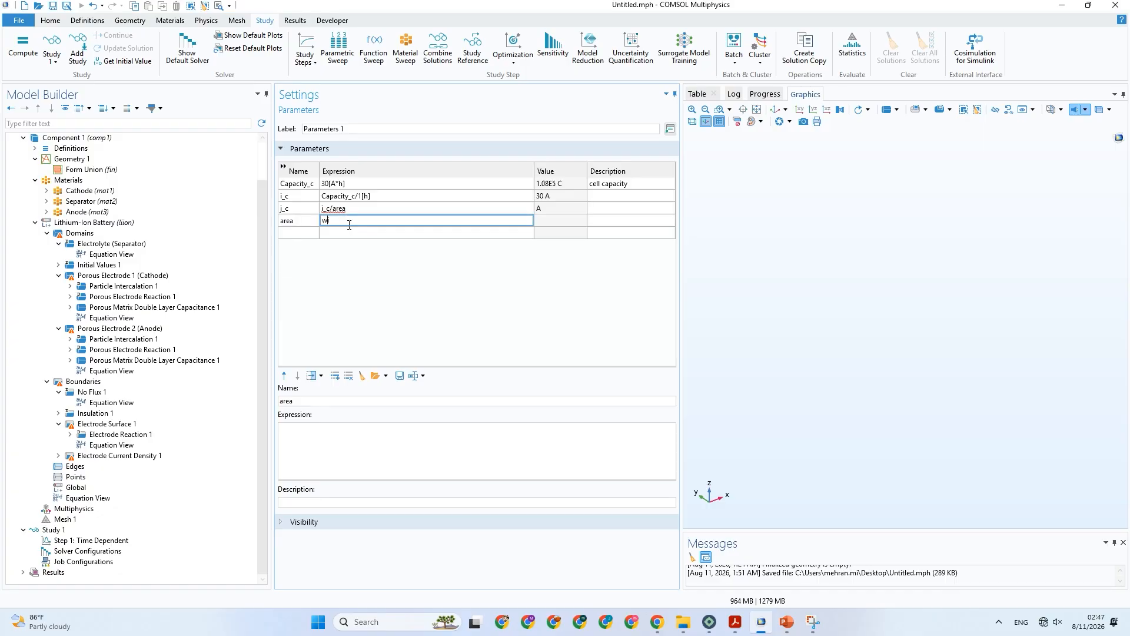
pyautogui.write('idth')
pyautogui.write('*depth')
pyautogui.click(297, 233)
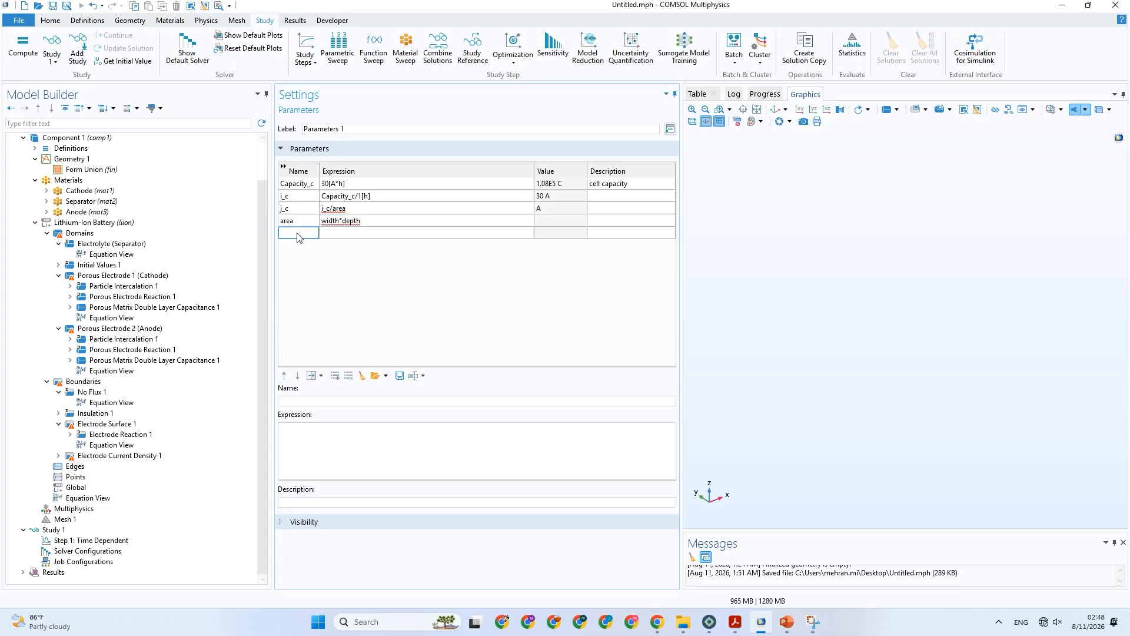
pyautogui.click(785, 622)
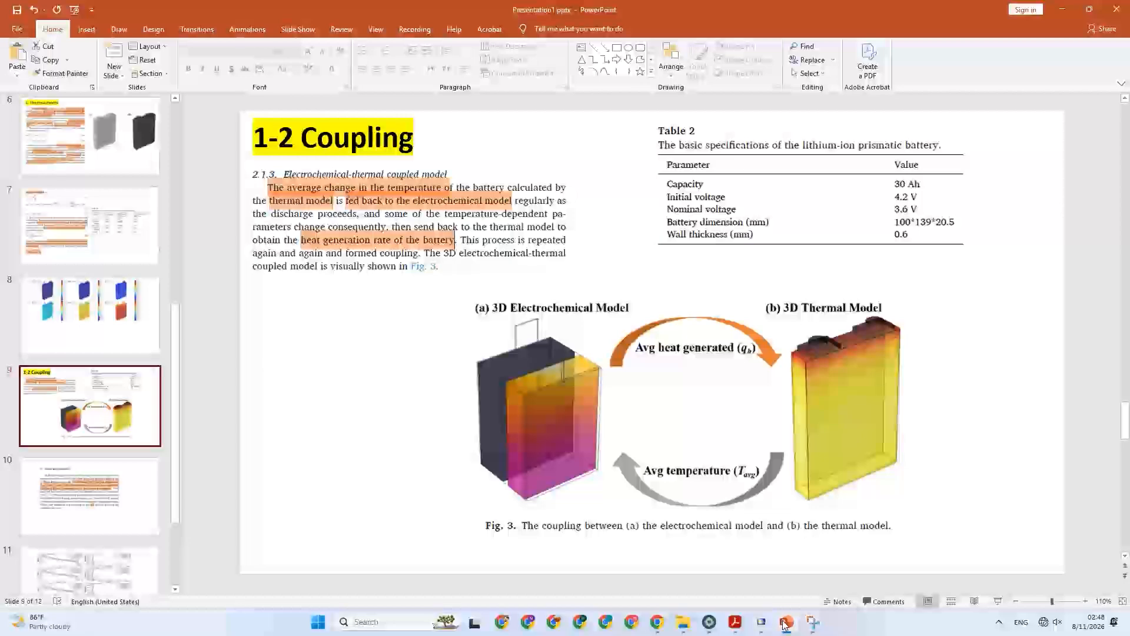
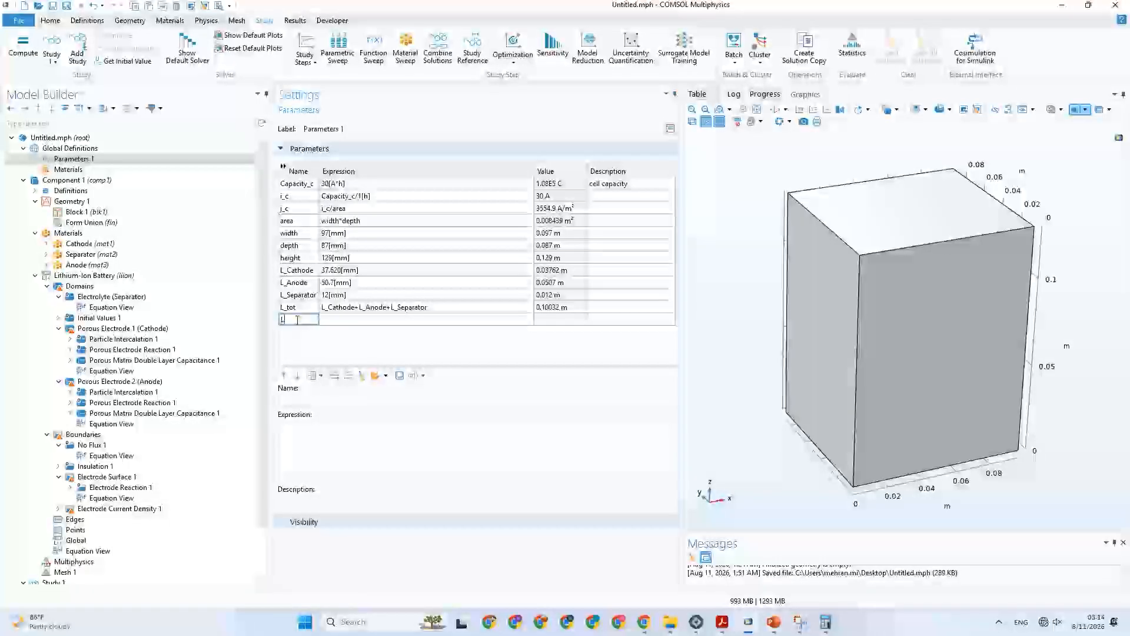
# Start a new parameter name with L and consult the PowerPoint slides on the battery's layered current collector foils before returning to COMSOL.
pyautogui.write('L')
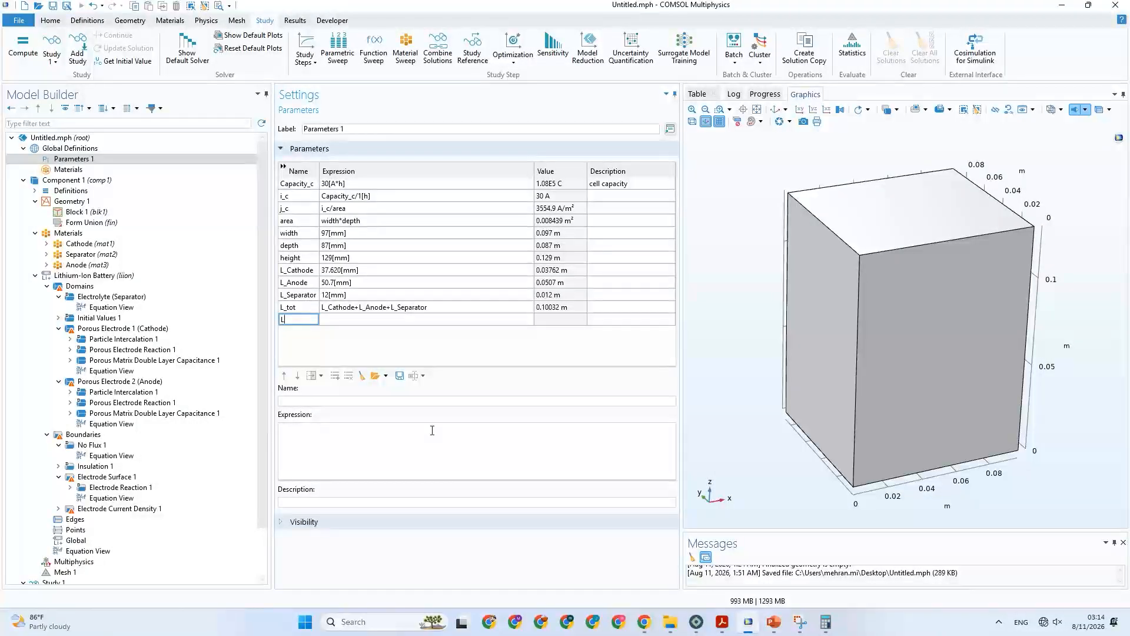
pyautogui.click(727, 623)
pyautogui.click(774, 621)
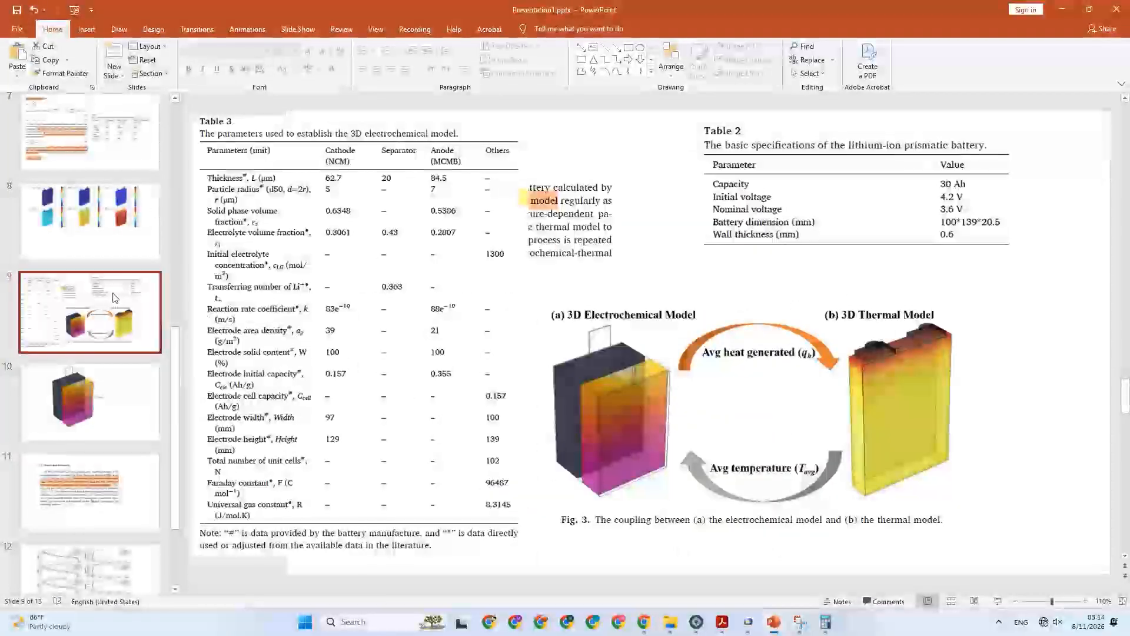
pyautogui.scroll(8, 115, 298)
pyautogui.click(79, 207)
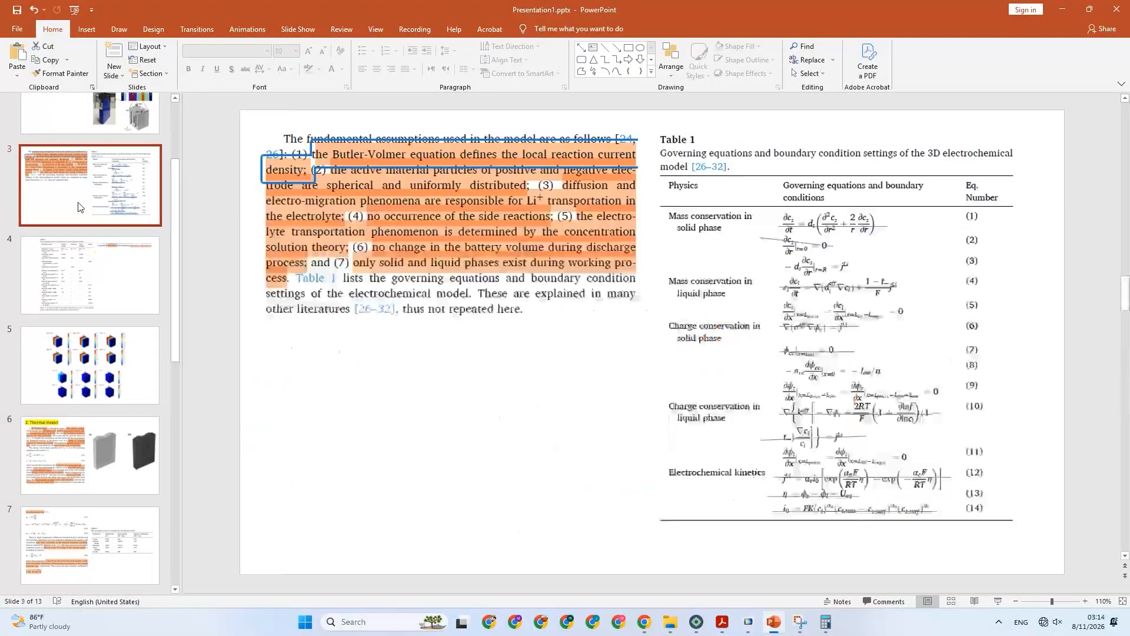
pyautogui.scroll(3, 114, 270)
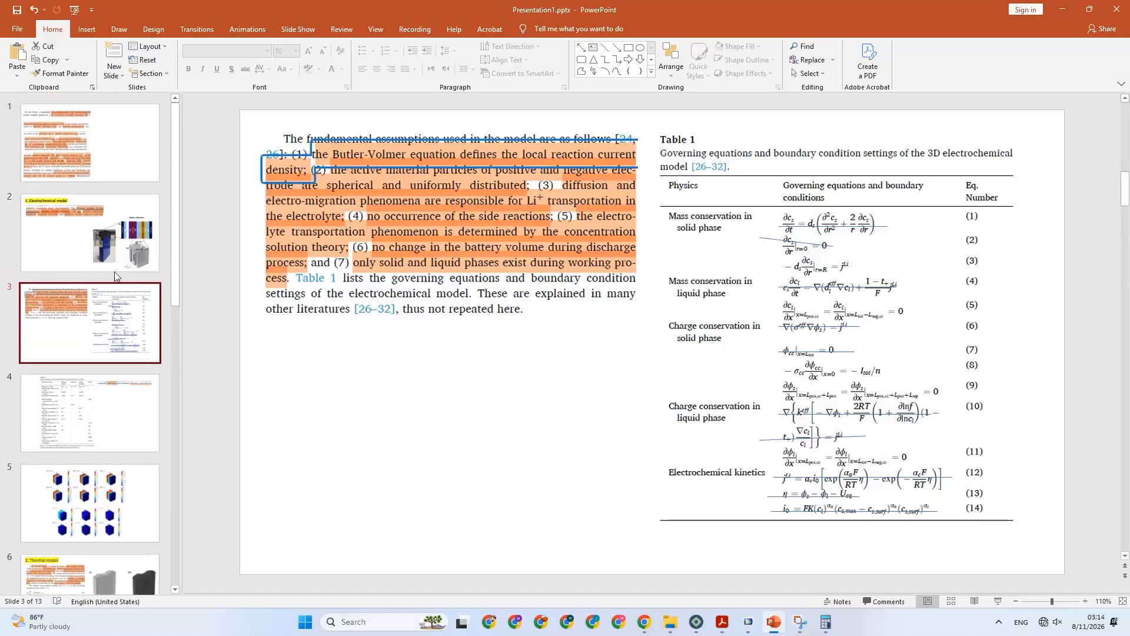
pyautogui.click(114, 268)
pyautogui.click(87, 171)
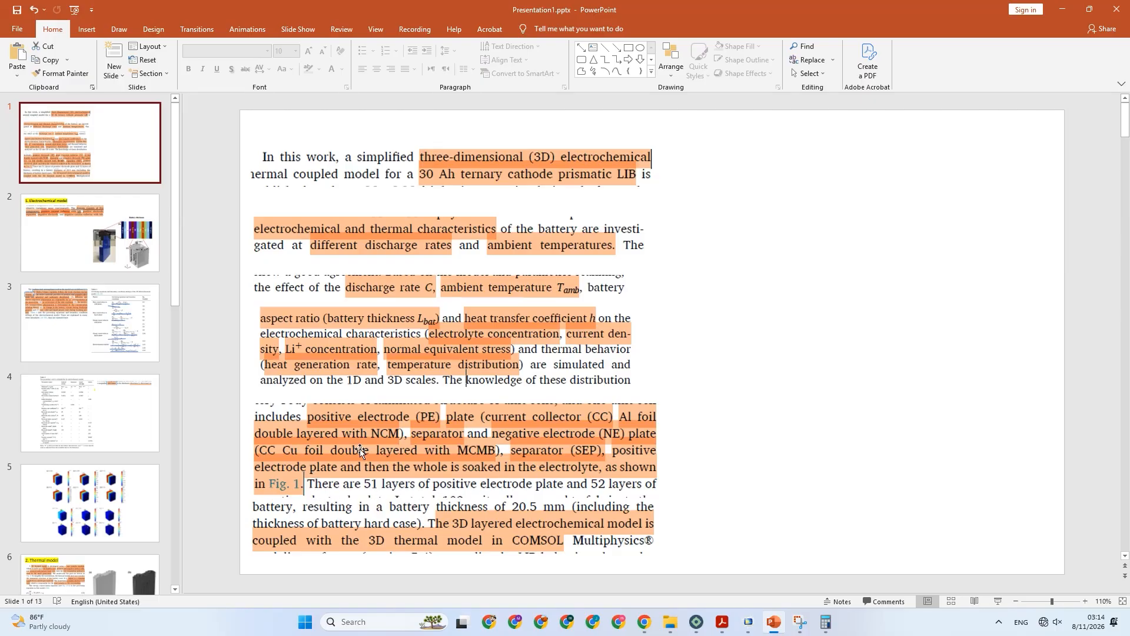
pyautogui.click(748, 622)
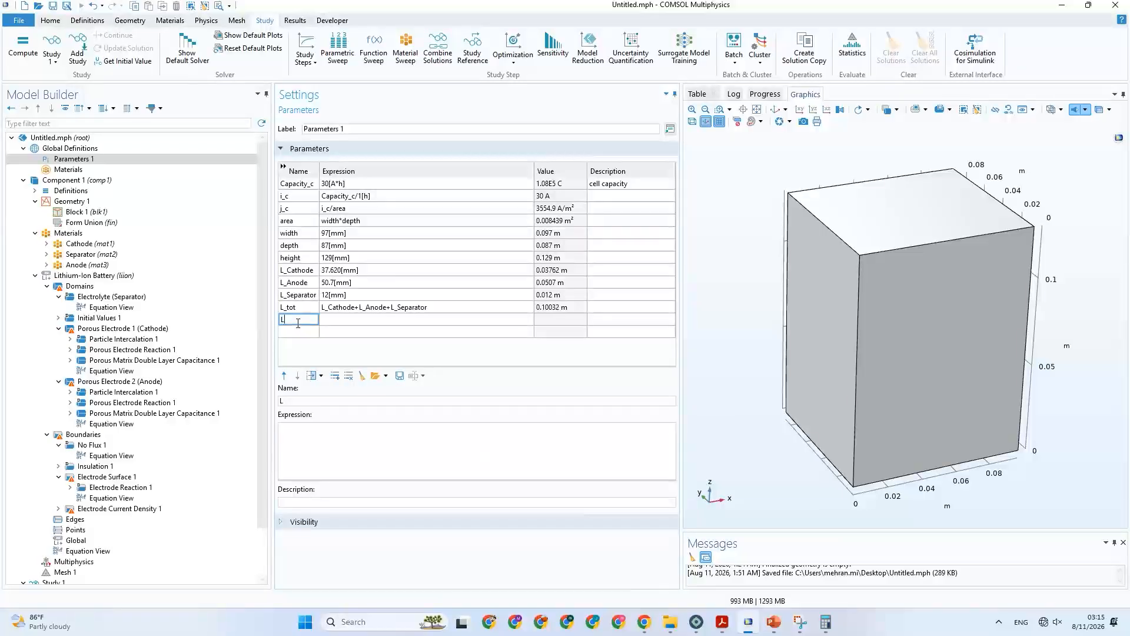
# Name the new parameter L_Al_c for the aluminium current collector and set its expression to 3[mm].
pyautogui.write('_A')
pyautogui.write('l_c')
pyautogui.click(323, 323)
pyautogui.write('7')
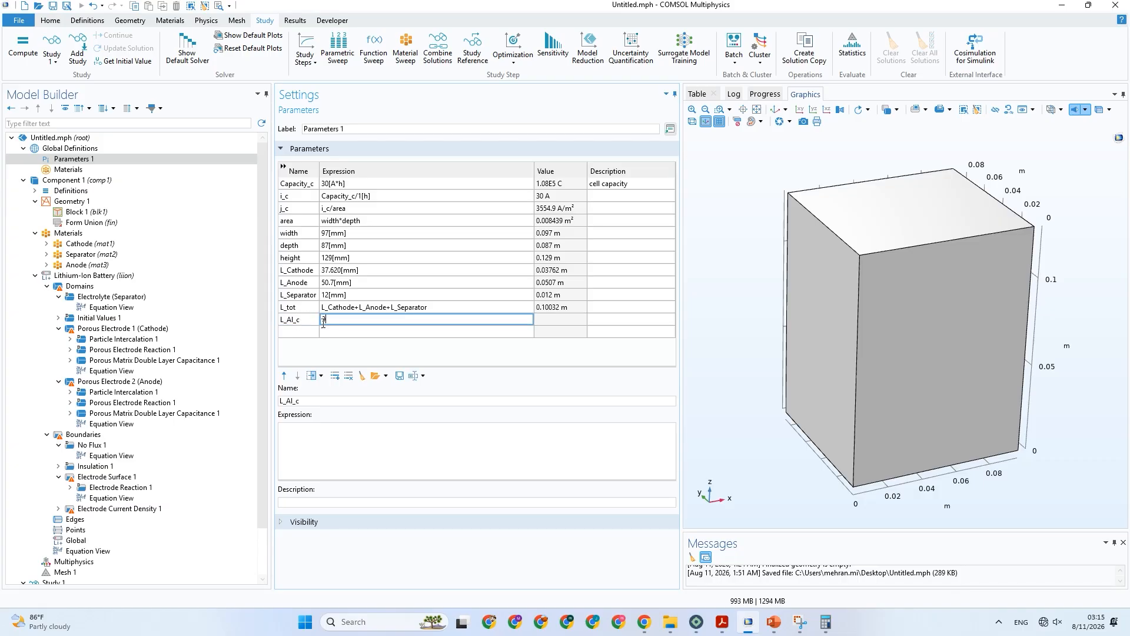
pyautogui.write('[]')
pyautogui.write('mm')
# Add a parameter named L_Cu_a for the copper current collector with the expression 3[mm].
pyautogui.click(292, 332)
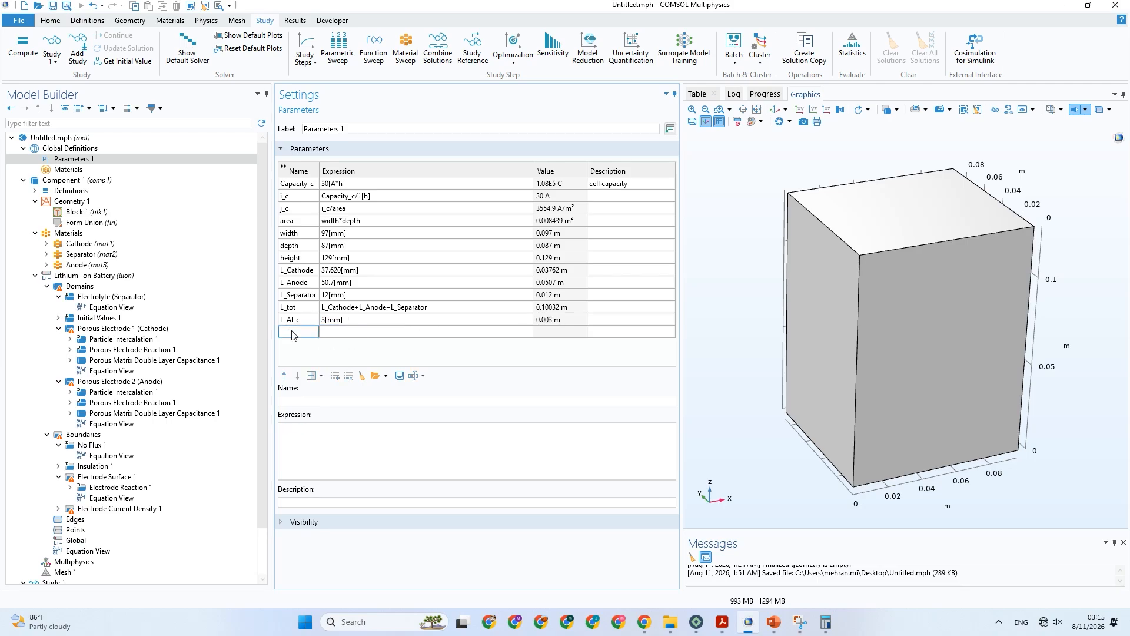
pyautogui.write('L_Cu_a')
pyautogui.click(349, 331)
pyautogui.write('3')
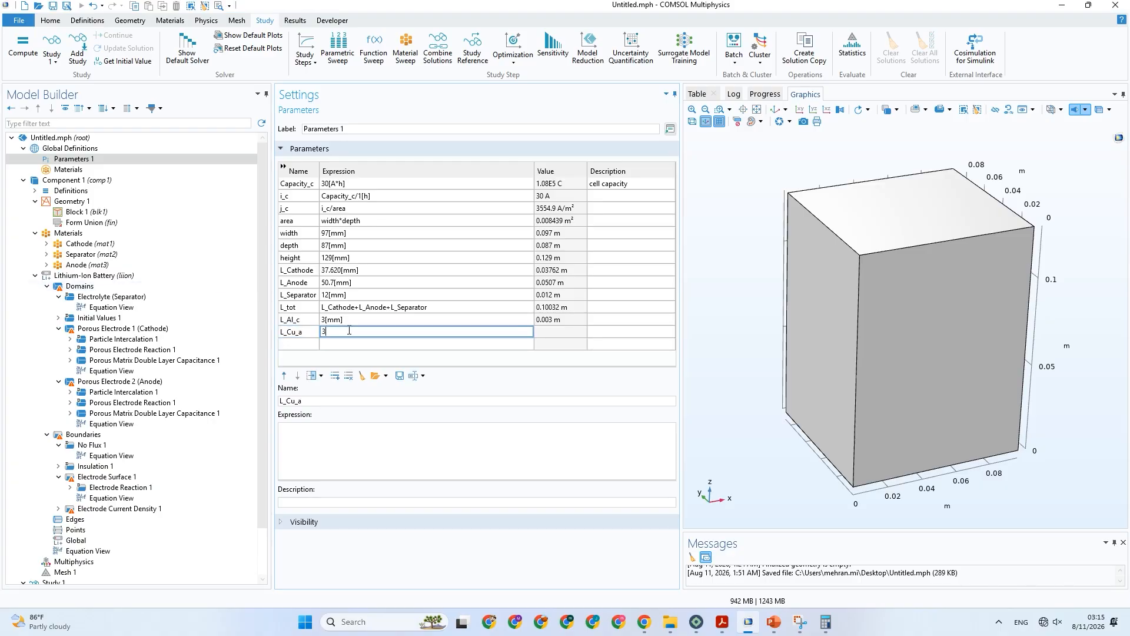
pyautogui.write('[mm]')
# Add a parameter named h_tap and check the tabs on the Electrochemical model slide in PowerPoint.
pyautogui.click(306, 344)
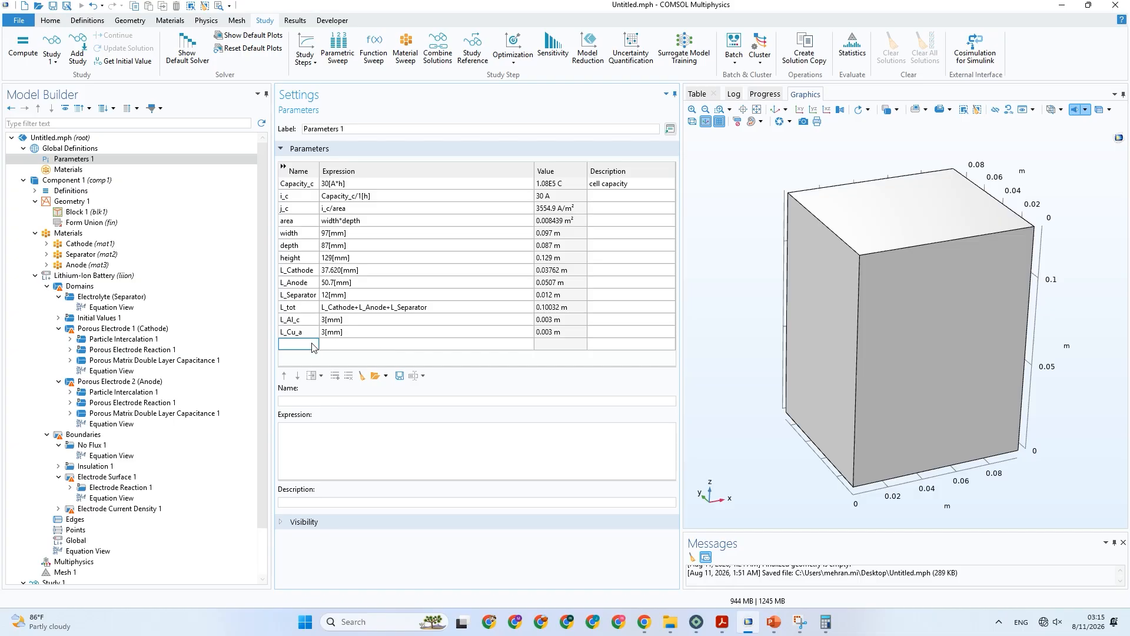
pyautogui.write('h_tap')
pyautogui.click(774, 622)
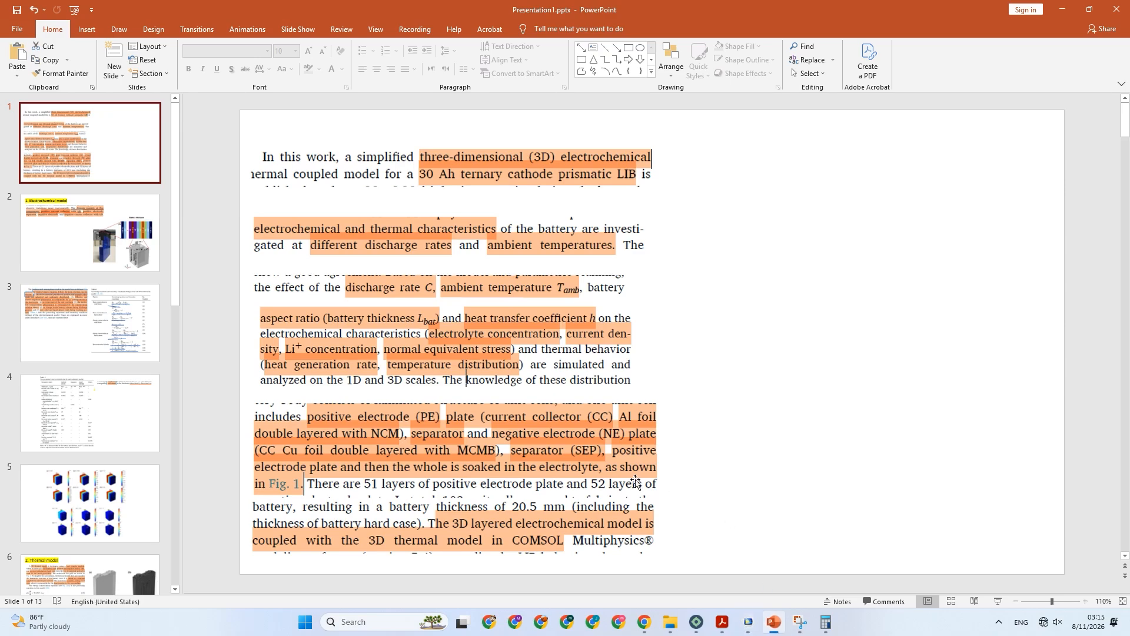
pyautogui.click(142, 251)
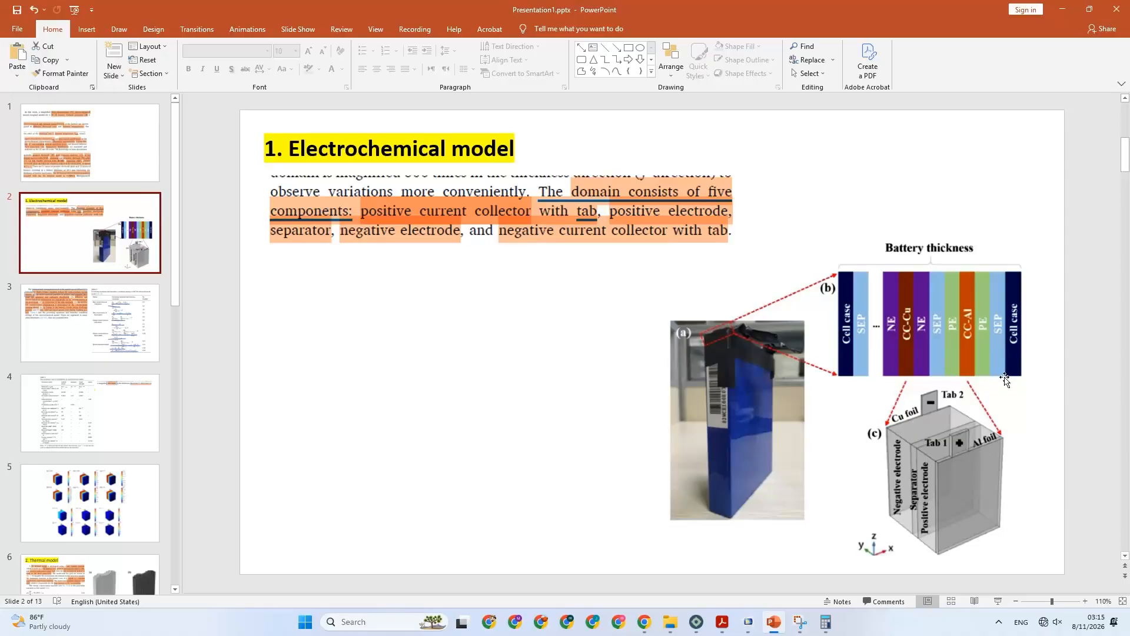
pyautogui.click(1063, 9)
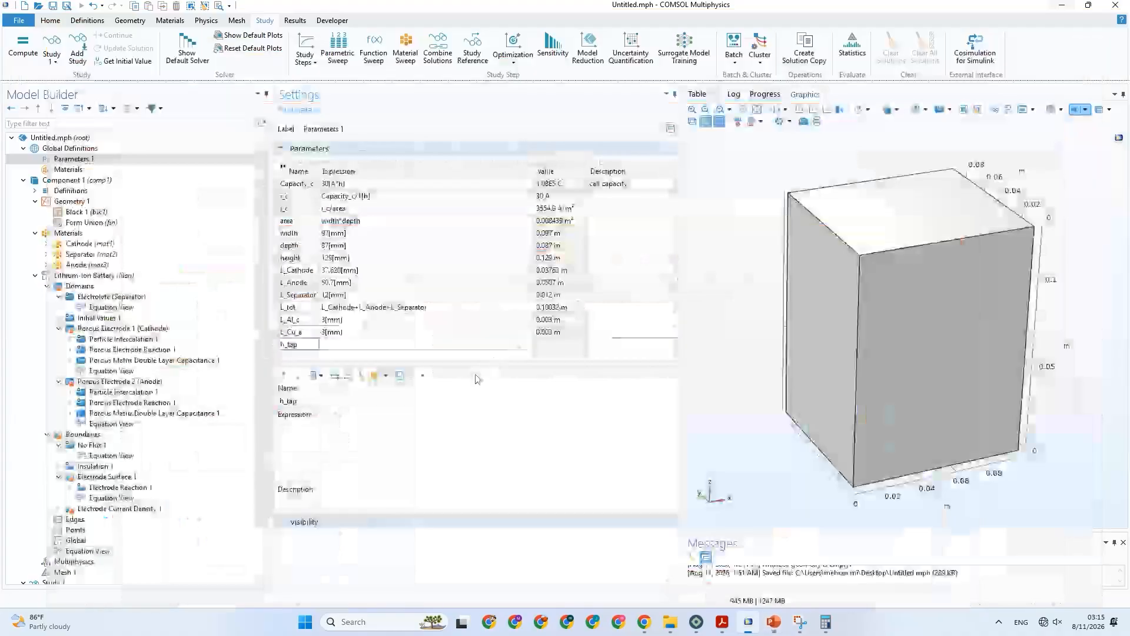
# Set the expression of the h_tap parameter to 10[mm].
pyautogui.click(306, 319)
pyautogui.click(309, 320)
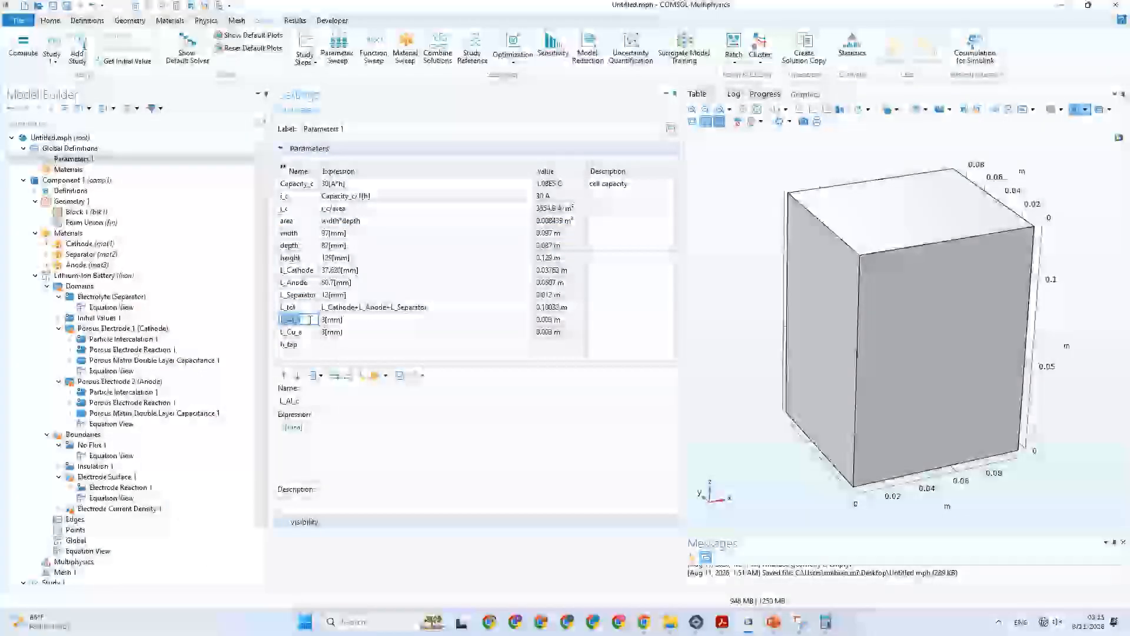
pyautogui.moveTo(310, 320); pyautogui.dragTo(290, 319)
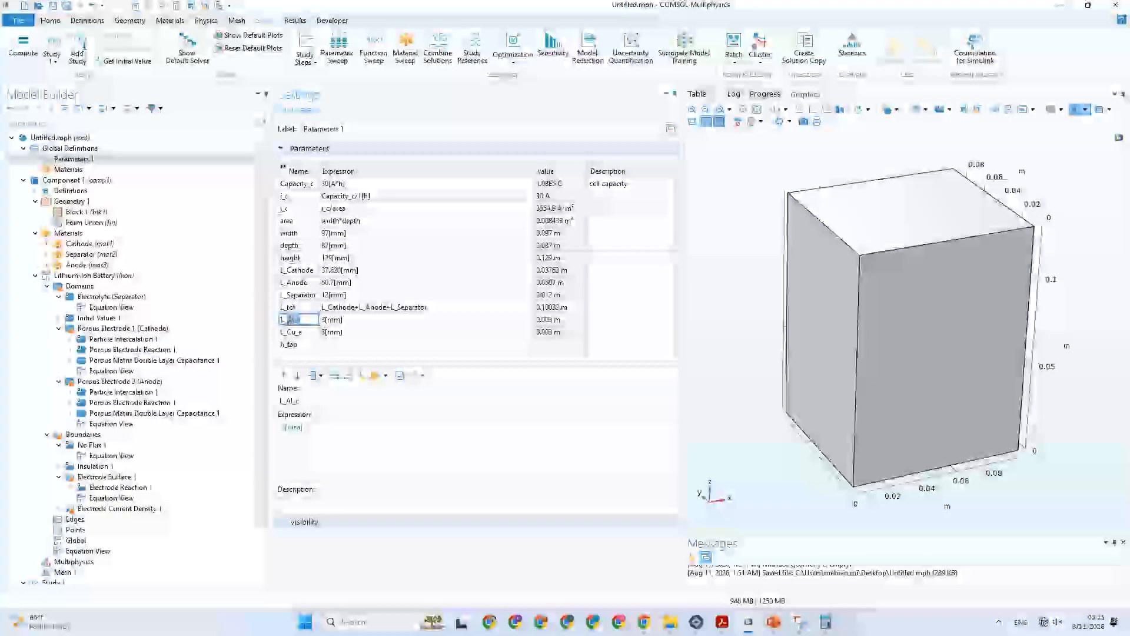
pyautogui.click(305, 320)
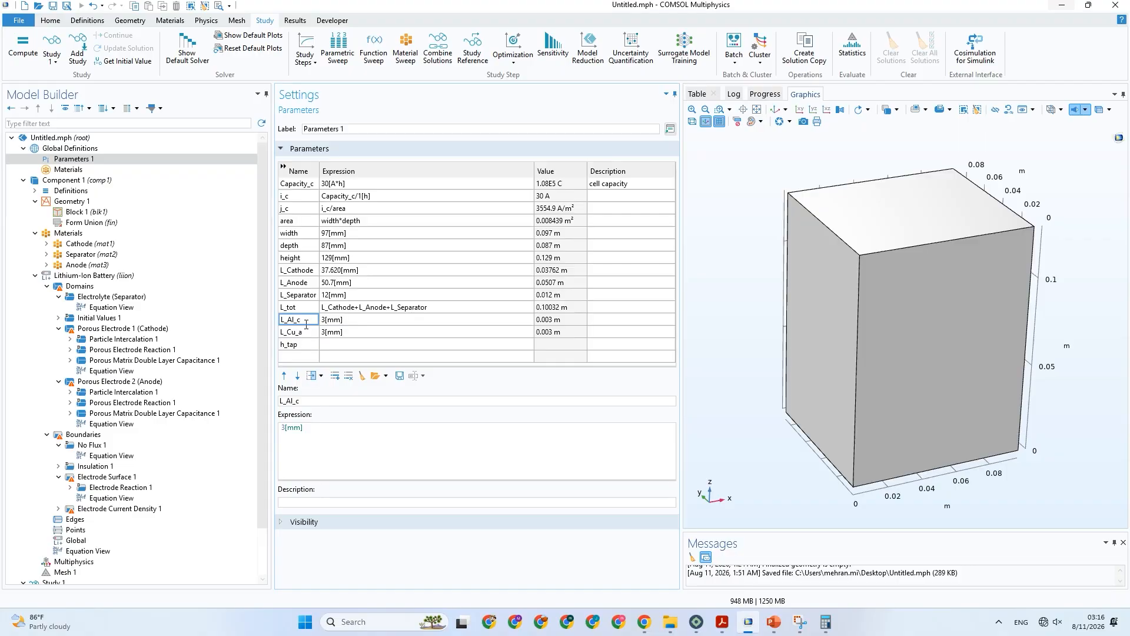
pyautogui.click(350, 347)
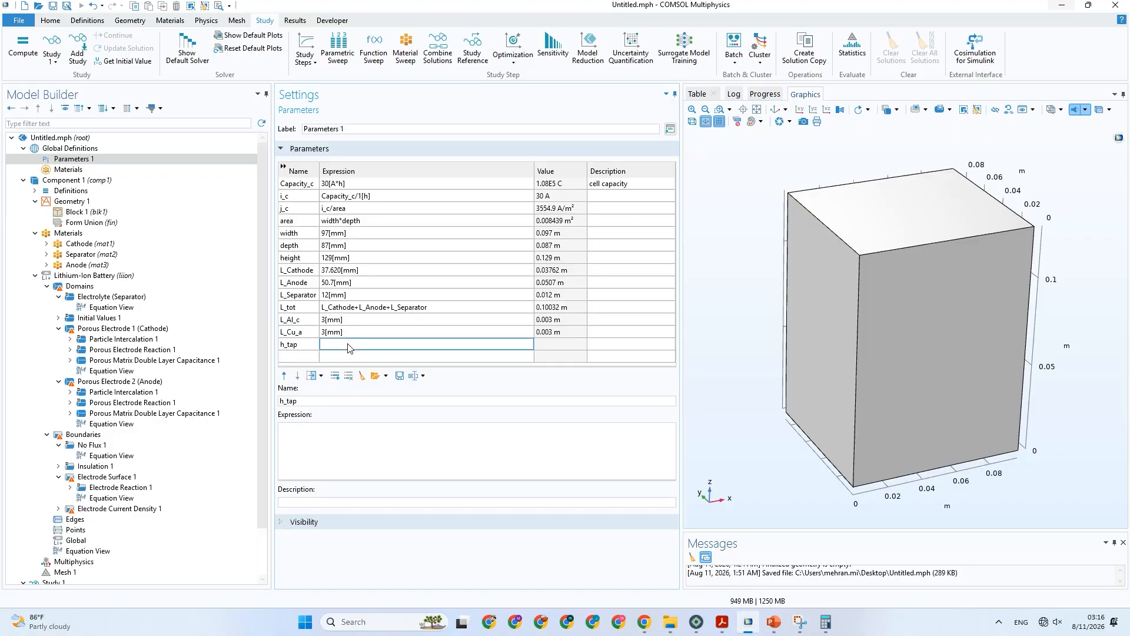
pyautogui.write('1')
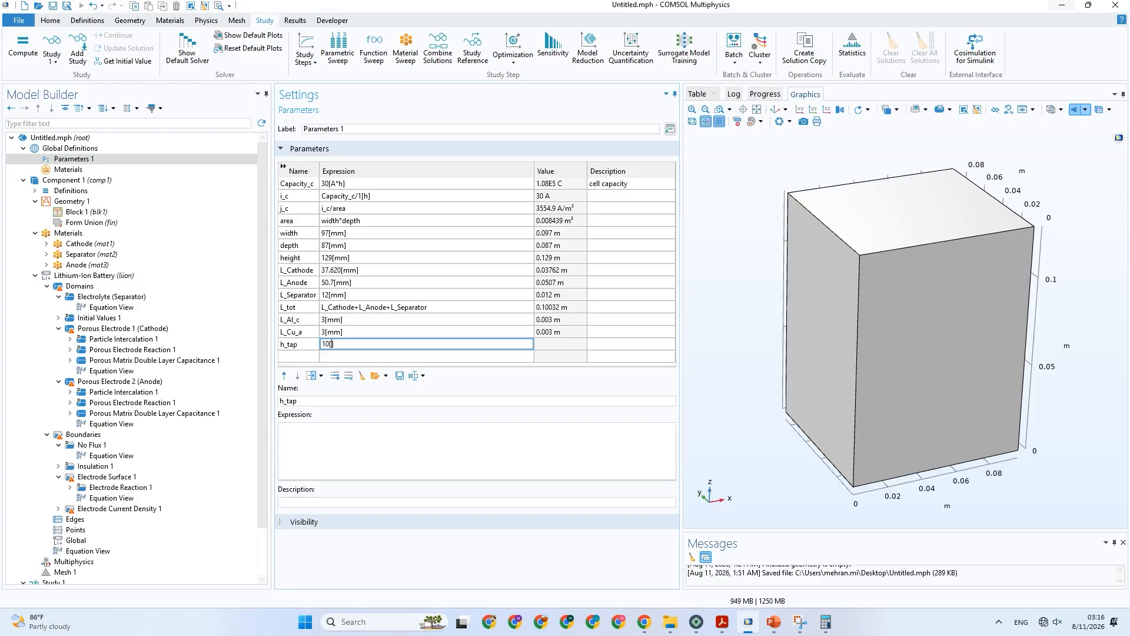
pyautogui.write('0[mm')
pyautogui.click(332, 303)
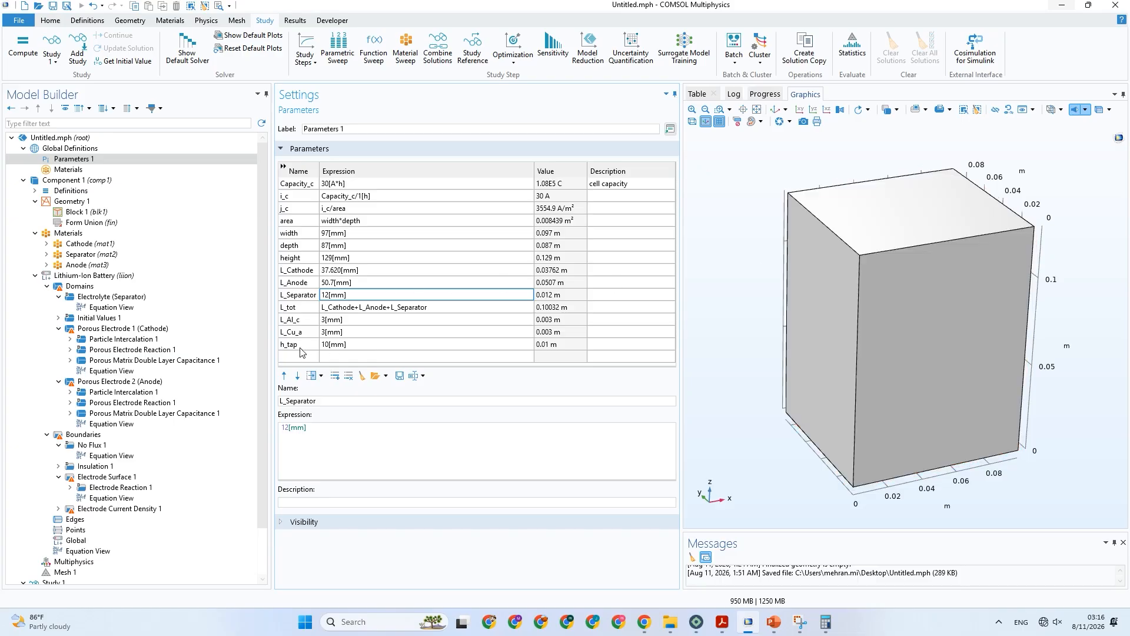
pyautogui.click(379, 261)
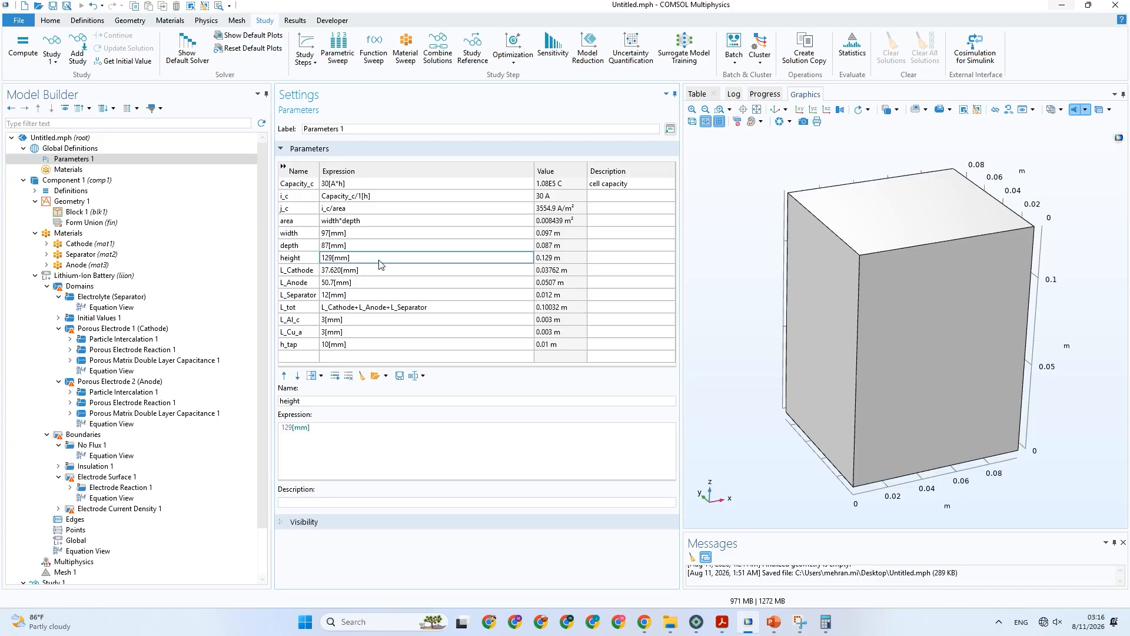
pyautogui.doubleClick(370, 261)
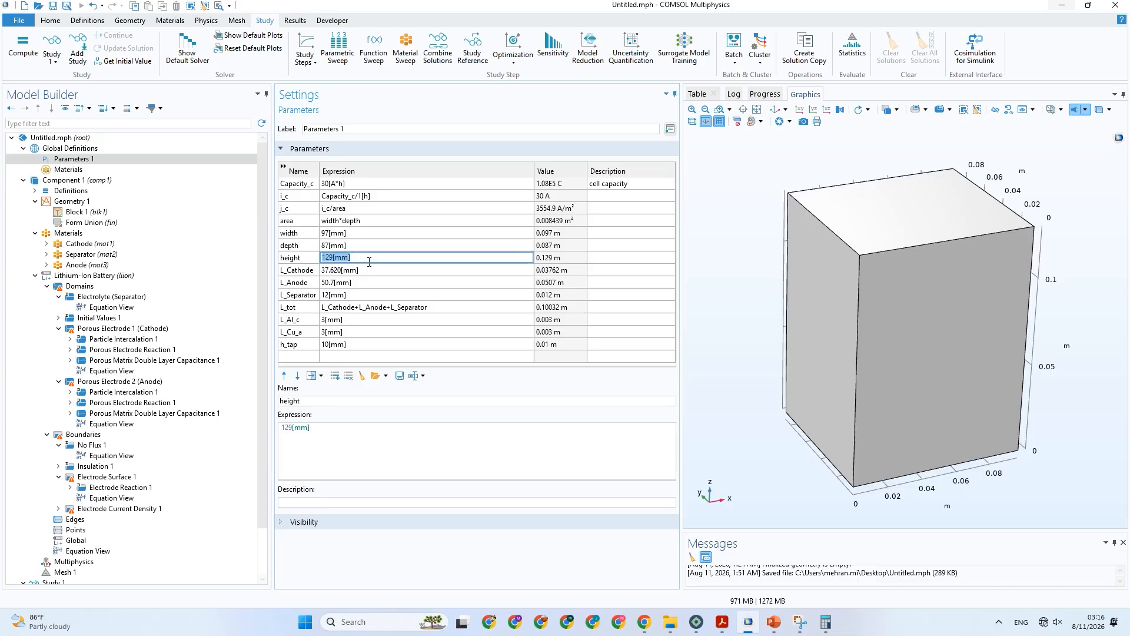
pyautogui.click(370, 261)
pyautogui.doubleClick(333, 259)
pyautogui.press('BackSpace')
pyautogui.press('BackSpace')
pyautogui.press('BackSpace')
pyautogui.hotkey('ctrl', 'z')
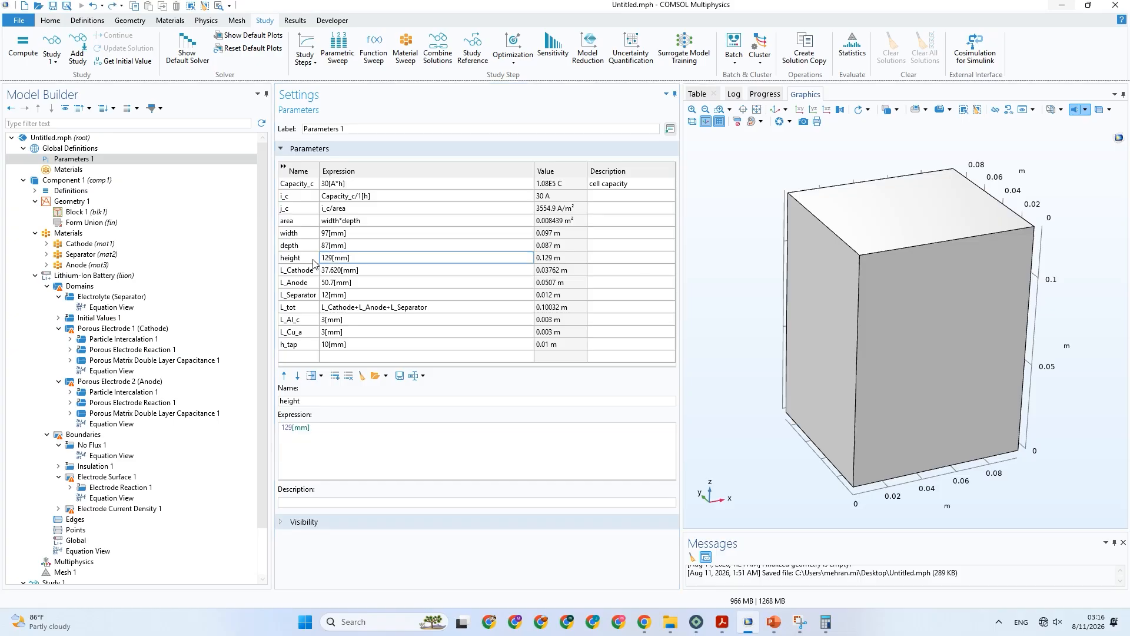
pyautogui.click(325, 349)
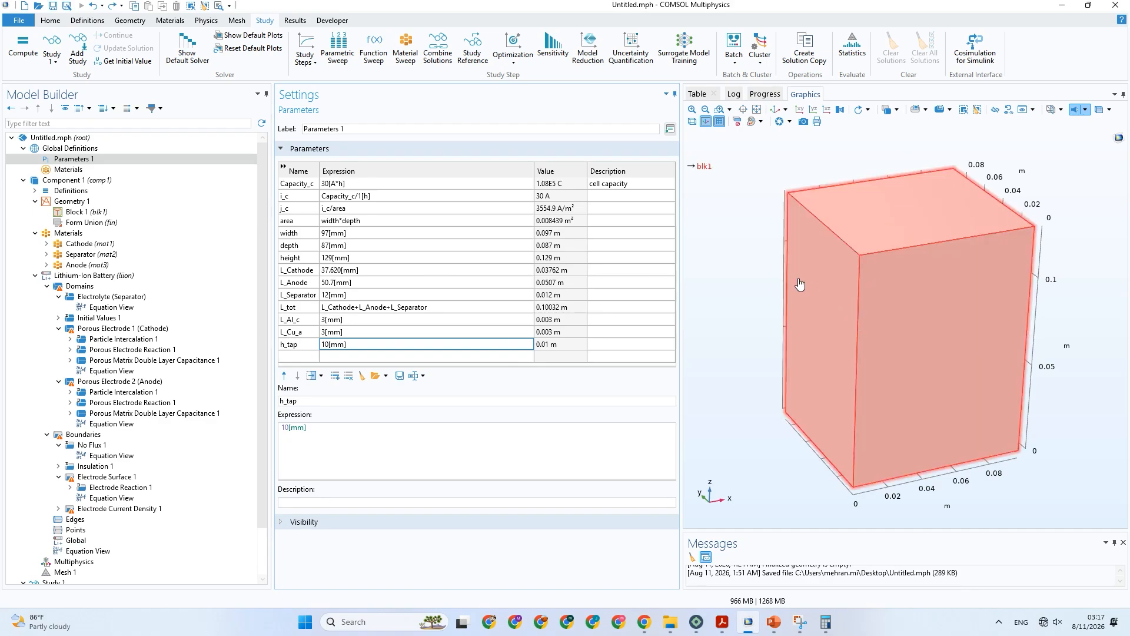
pyautogui.moveTo(873, 358); pyautogui.dragTo(860, 328)
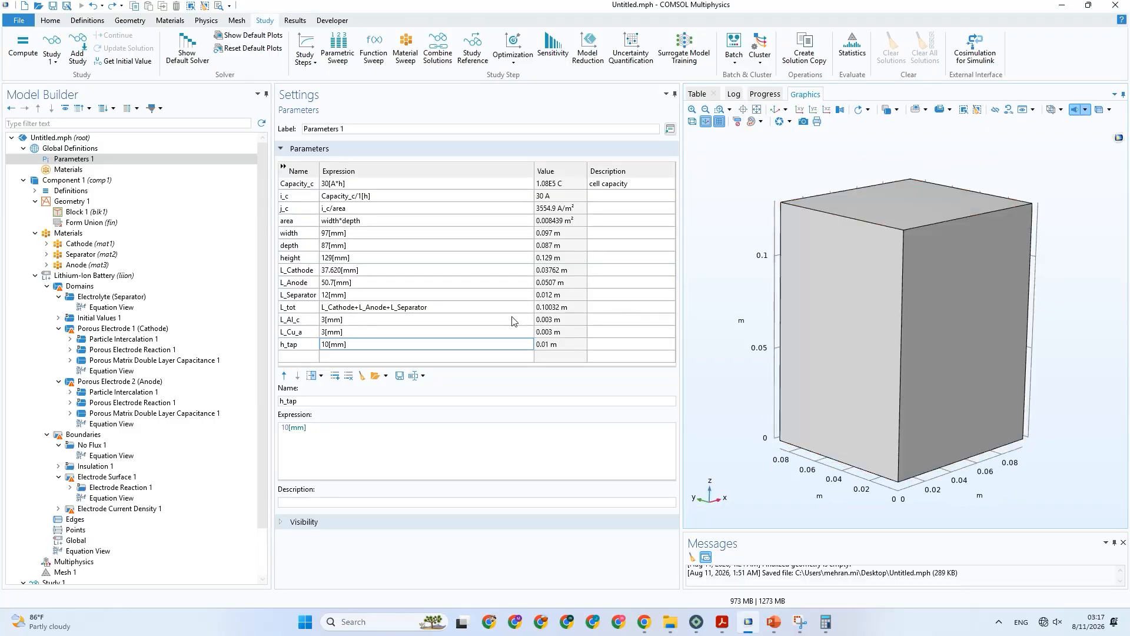
# Append the aluminium collector thickness L_Al_c as a further term to the L_tot expression.
pyautogui.click(450, 307)
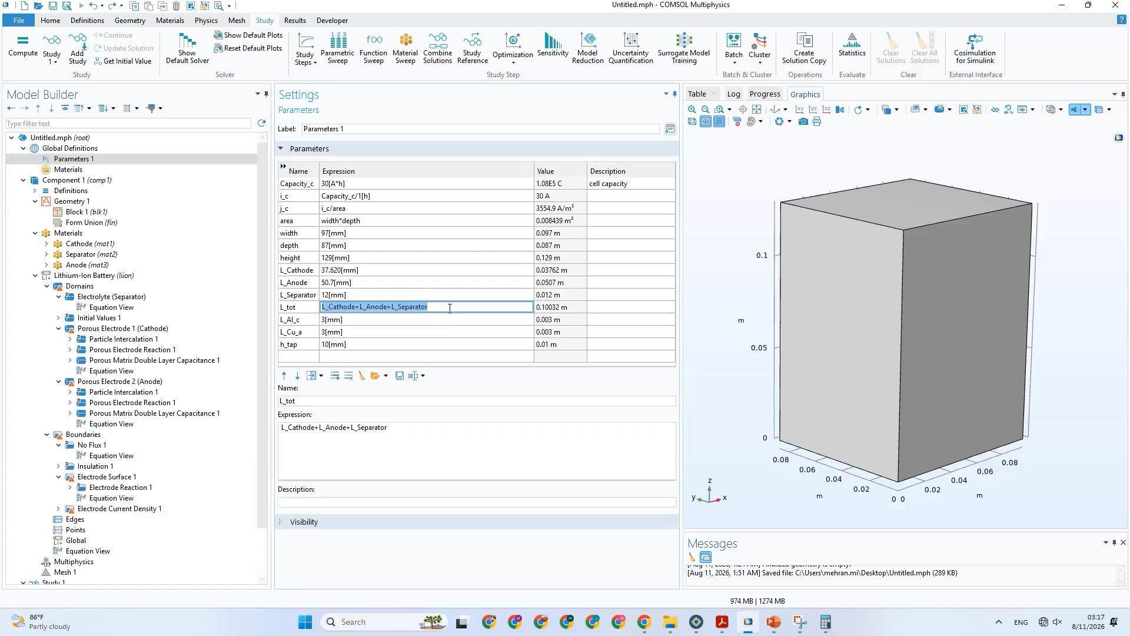
pyautogui.click(450, 307)
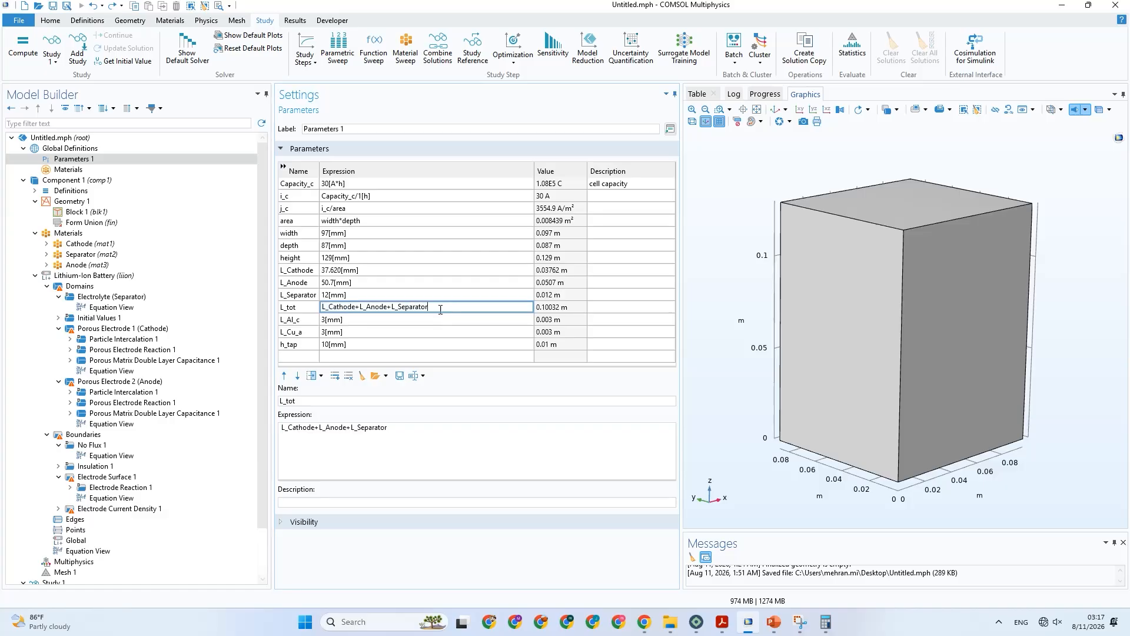
pyautogui.click(305, 322)
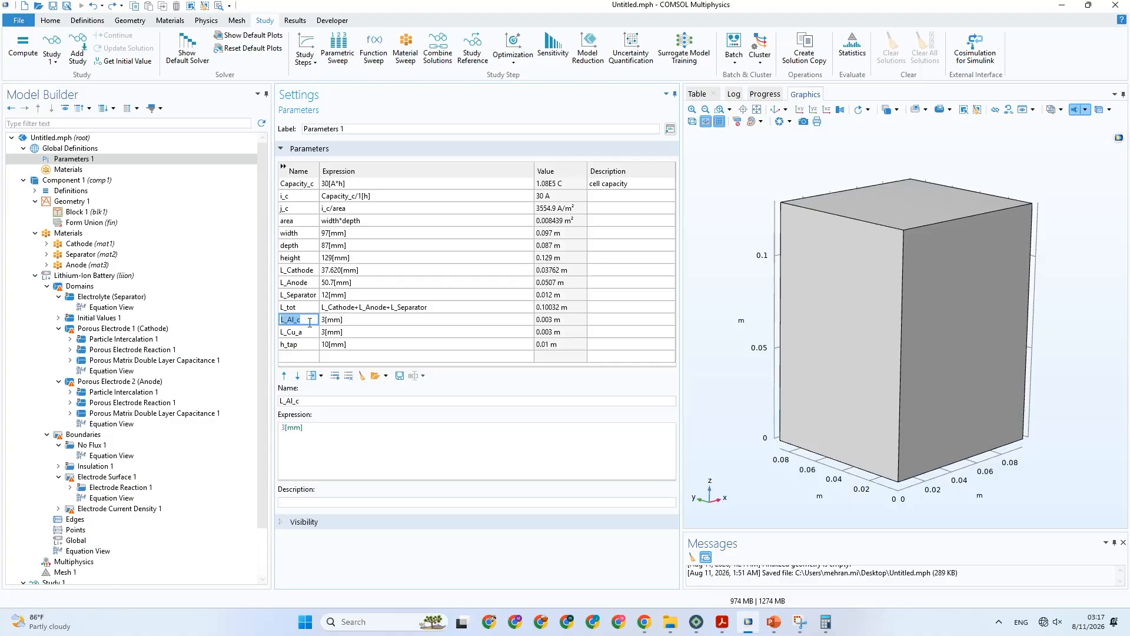
pyautogui.click(444, 308)
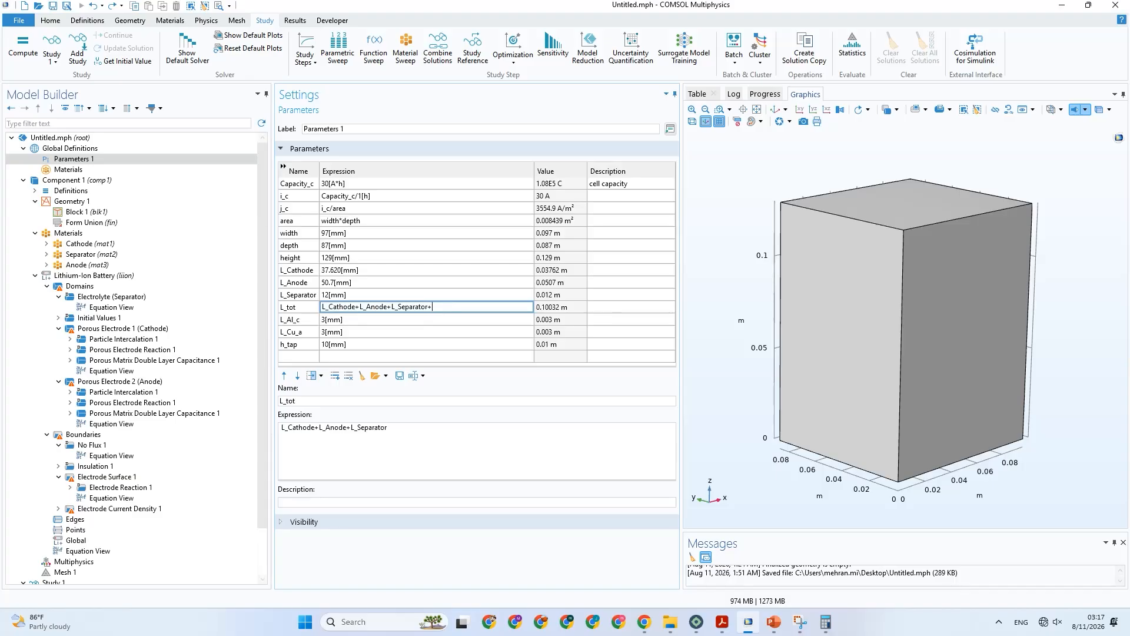
pyautogui.write('+L_Al_c+')
# Complete the L_tot expression as L_Cathode+L_Anode+L_Separator+L_Al_c+L_Cu_a by adding the copper collector thickness.
pyautogui.click(309, 331)
pyautogui.click(626, 348)
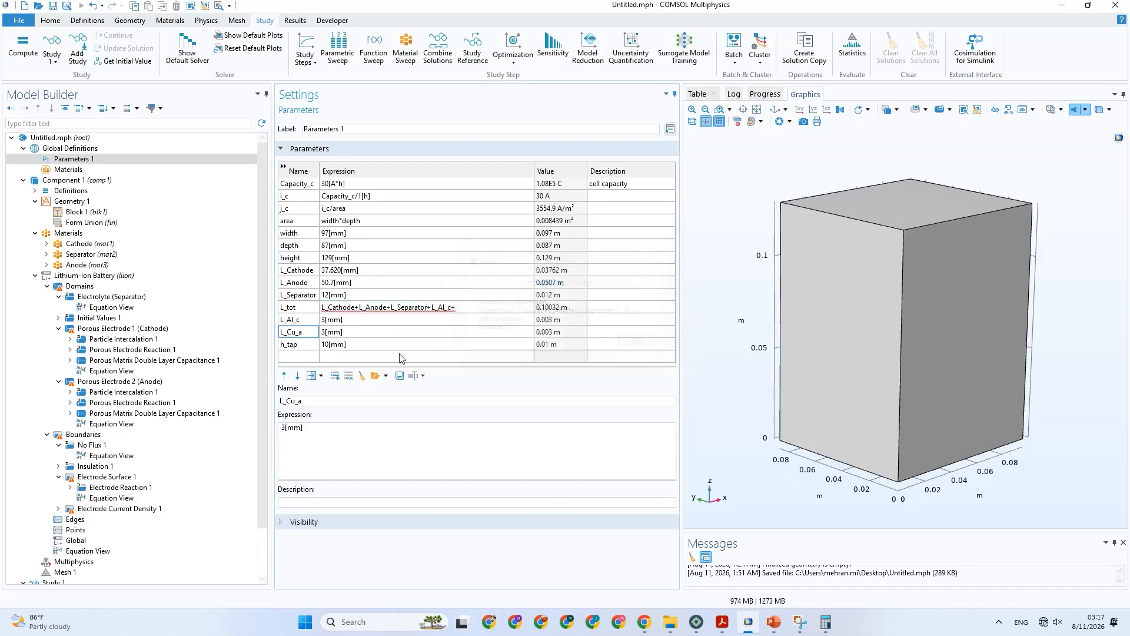
pyautogui.doubleClick(312, 334)
pyautogui.click(459, 310)
pyautogui.click(461, 309)
pyautogui.click(466, 307)
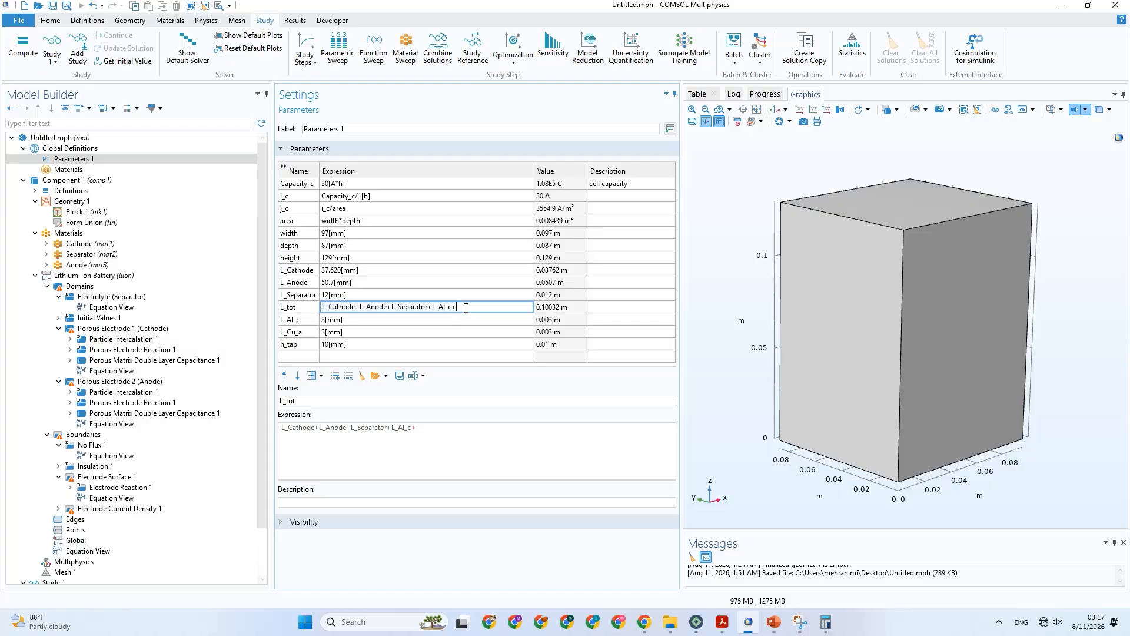
pyautogui.write('L_Cu_a')
pyautogui.click(458, 331)
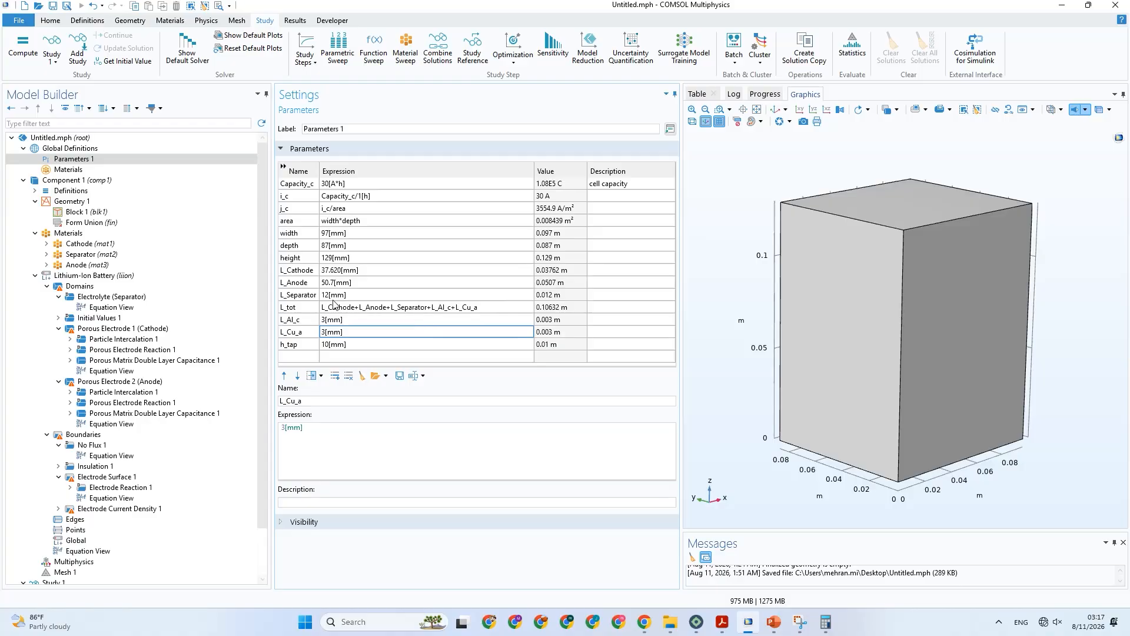
# Copy the L_tot expression and set Block 1's depth to L_Cathode+L_Anode+L_Separator+L_Al_c+L_Cu_a.
pyautogui.click(500, 310)
pyautogui.click(500, 311)
pyautogui.hotkey('ctrl', 'c')
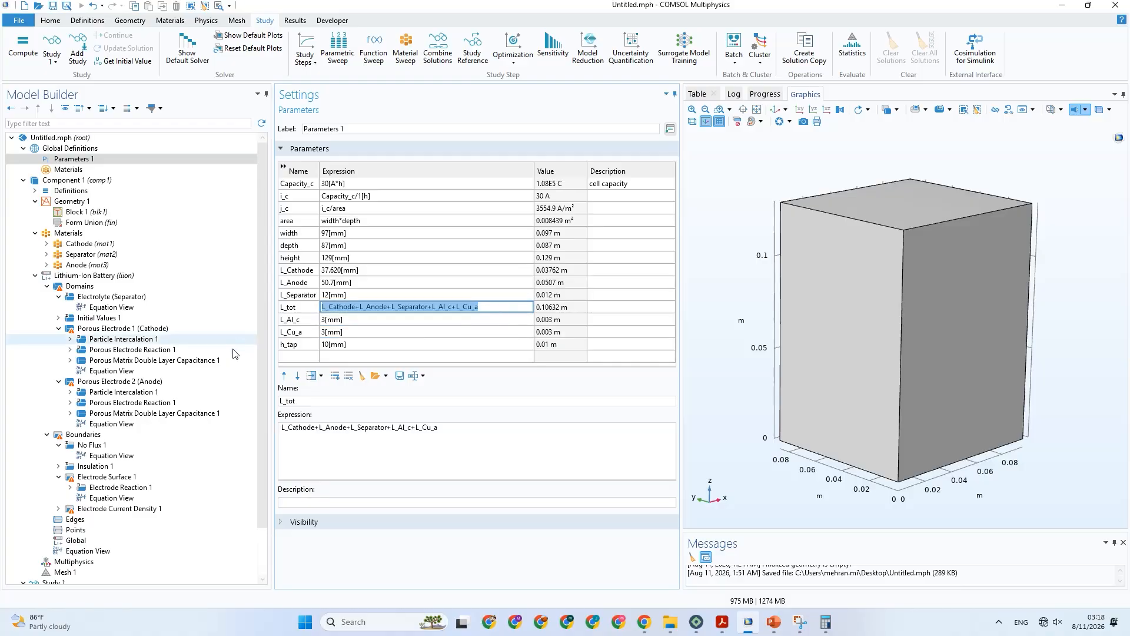
pyautogui.click(70, 213)
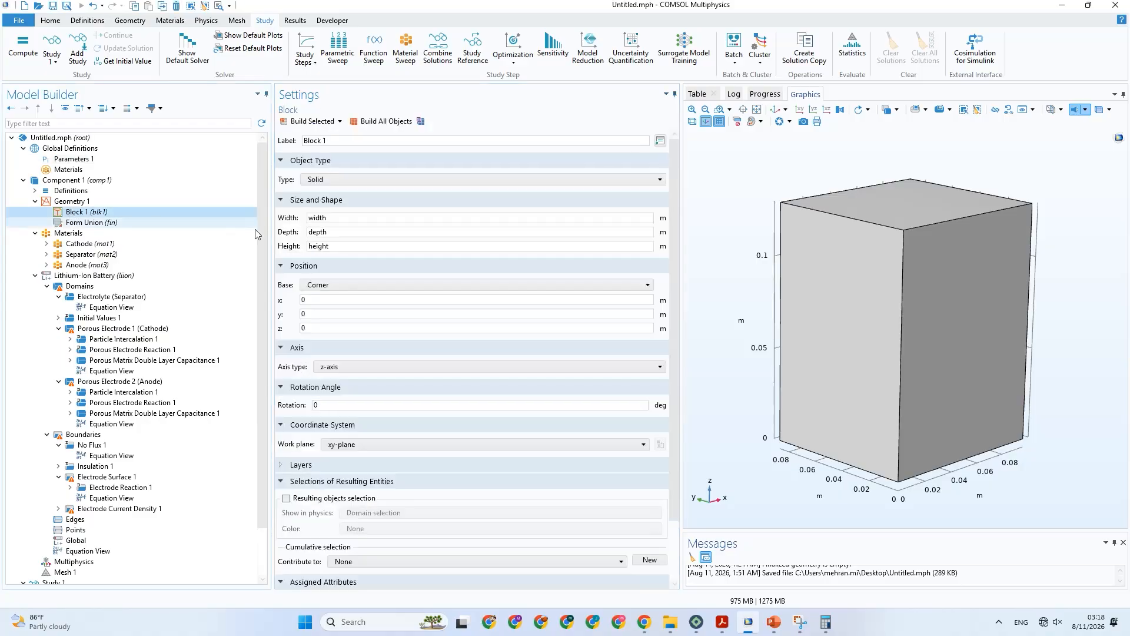
pyautogui.click(334, 231)
pyautogui.doubleClick(319, 230)
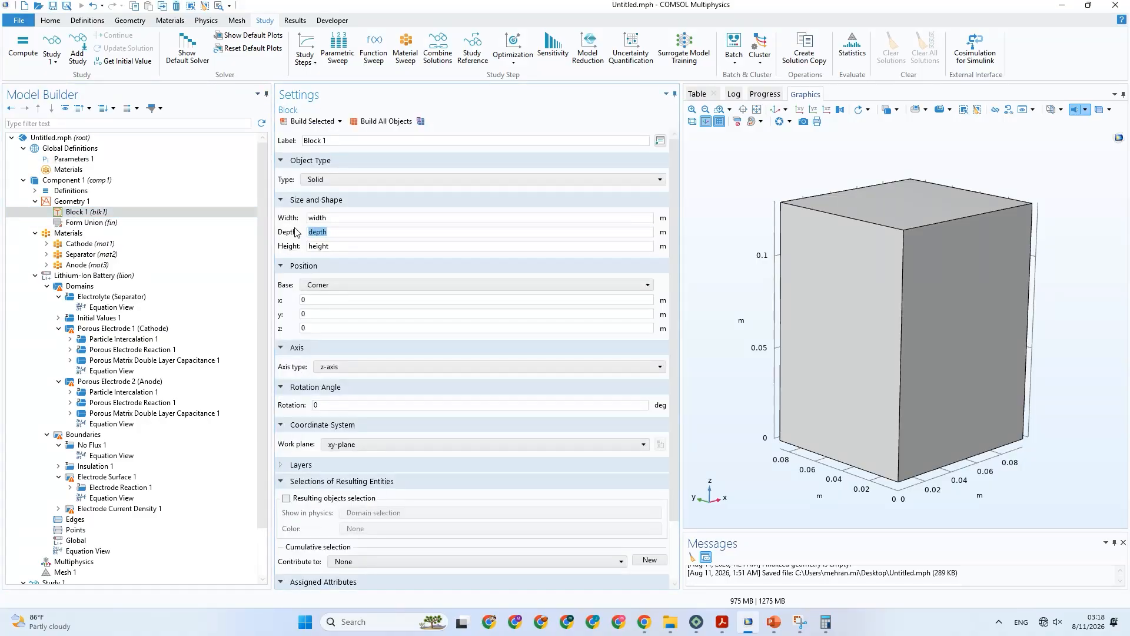
pyautogui.hotkey('ctrl', 'v')
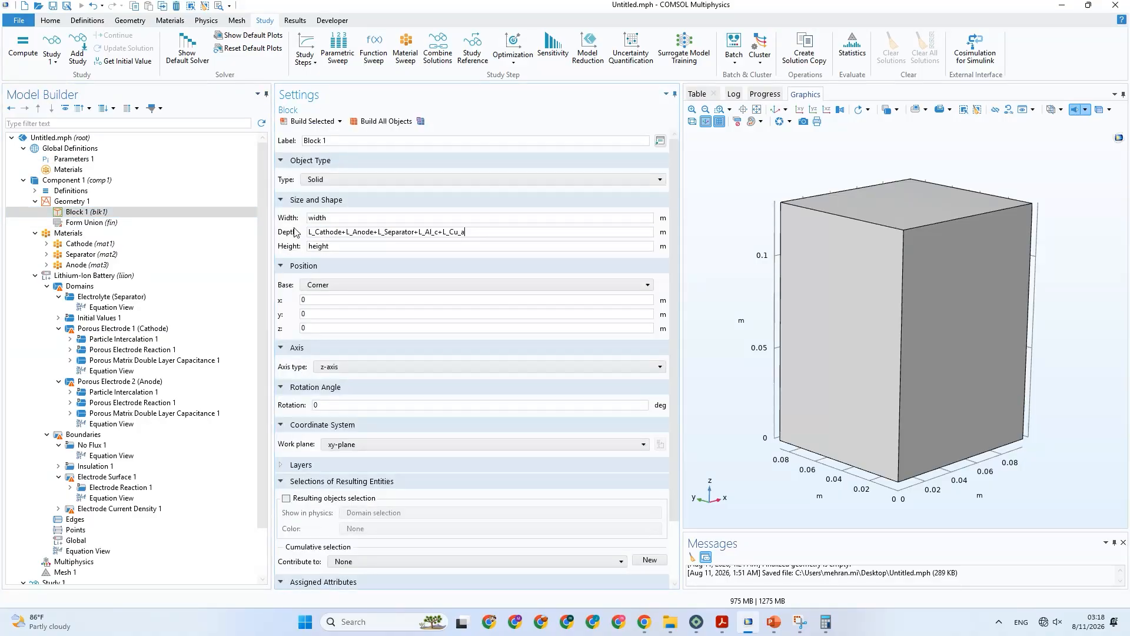
# Rebuild Block 1 and compare it with the cell layer and tab diagram in the PowerPoint presentation.
pyautogui.click(296, 122)
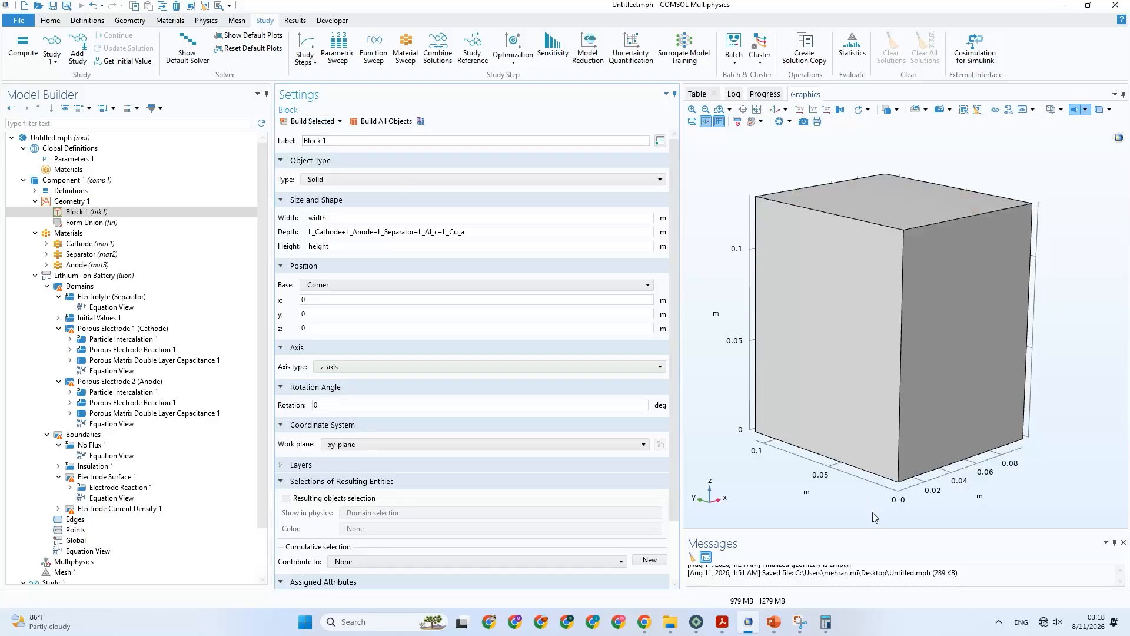
pyautogui.click(775, 623)
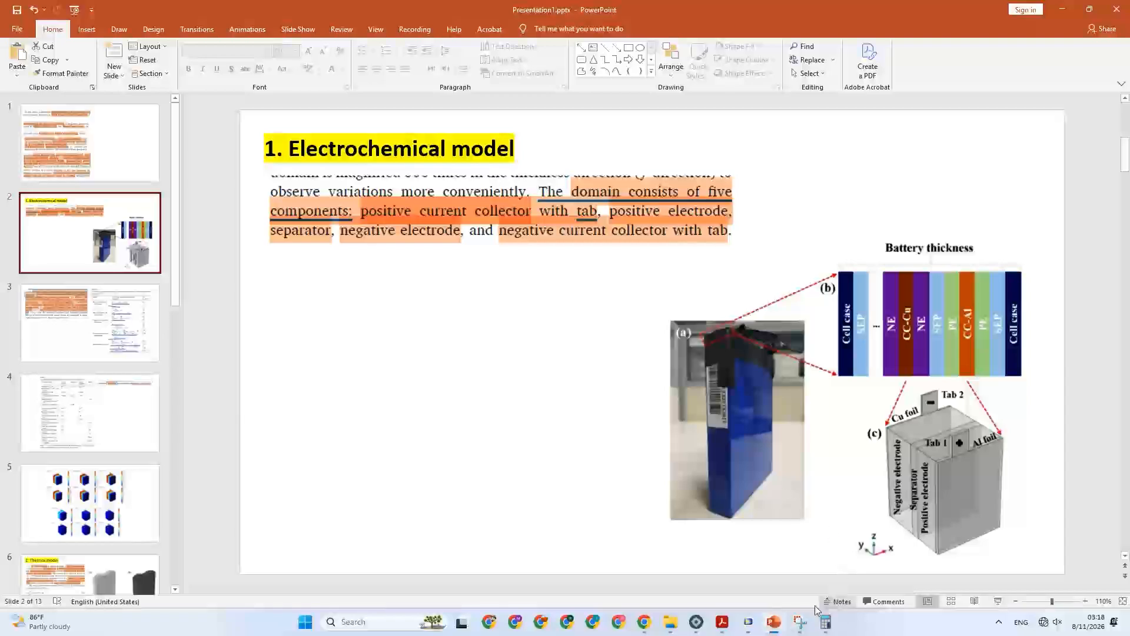
pyautogui.click(748, 624)
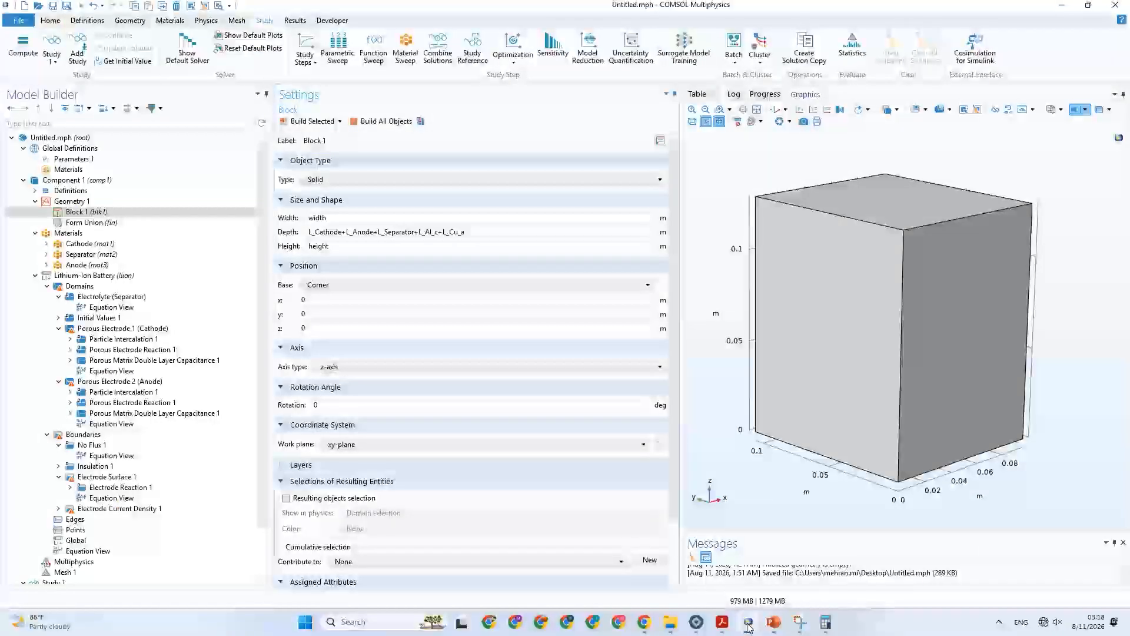
pyautogui.click(749, 624)
pyautogui.click(748, 624)
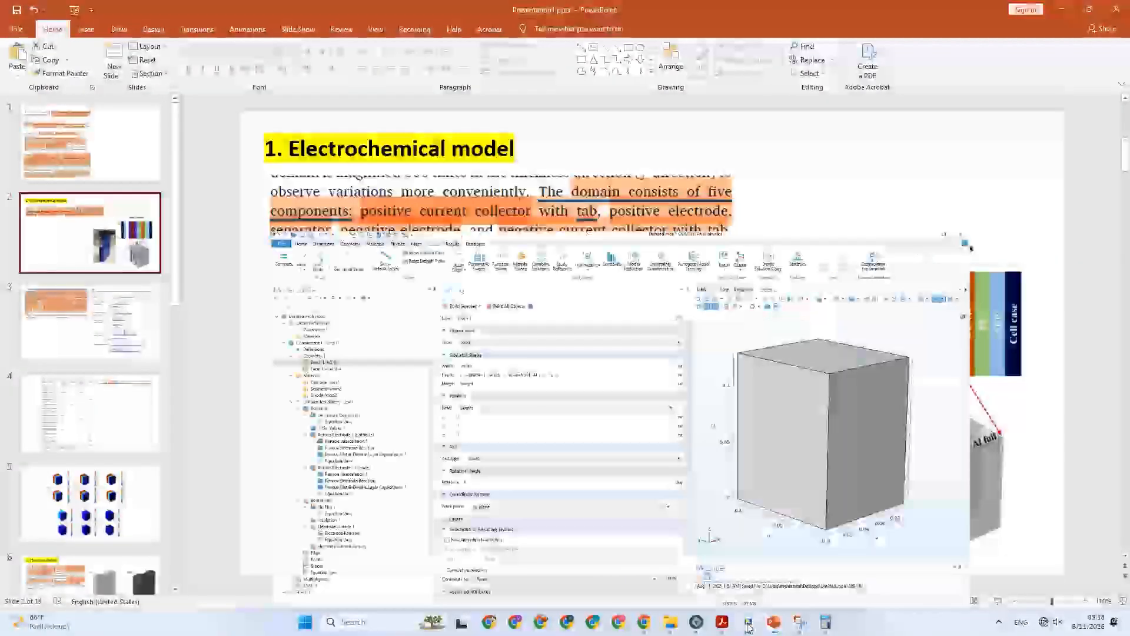
pyautogui.click(749, 624)
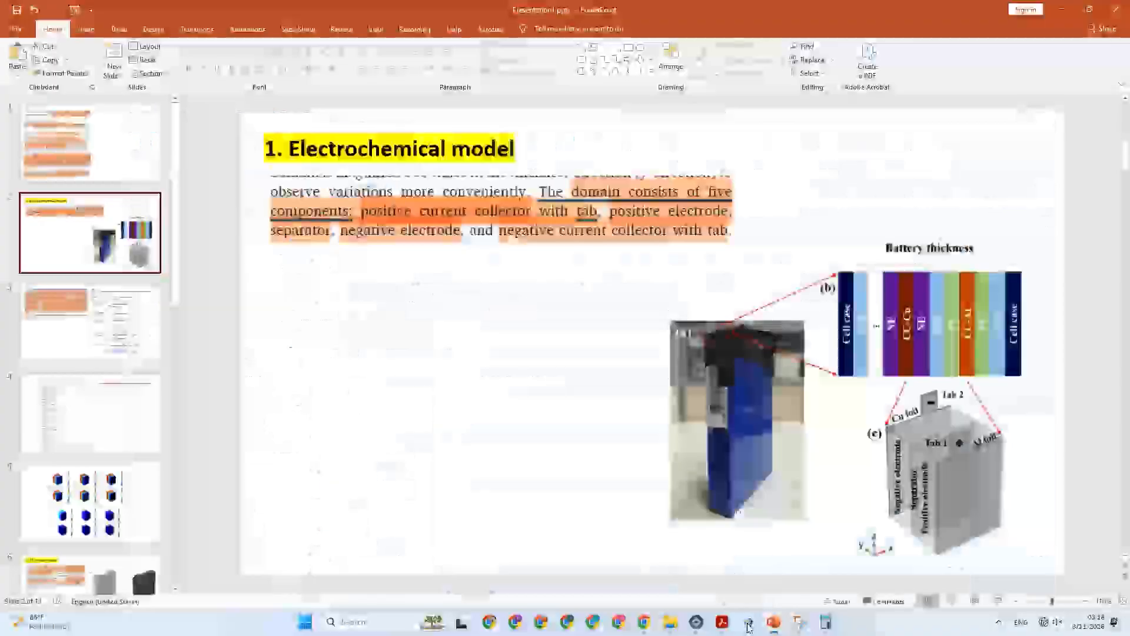
pyautogui.click(748, 624)
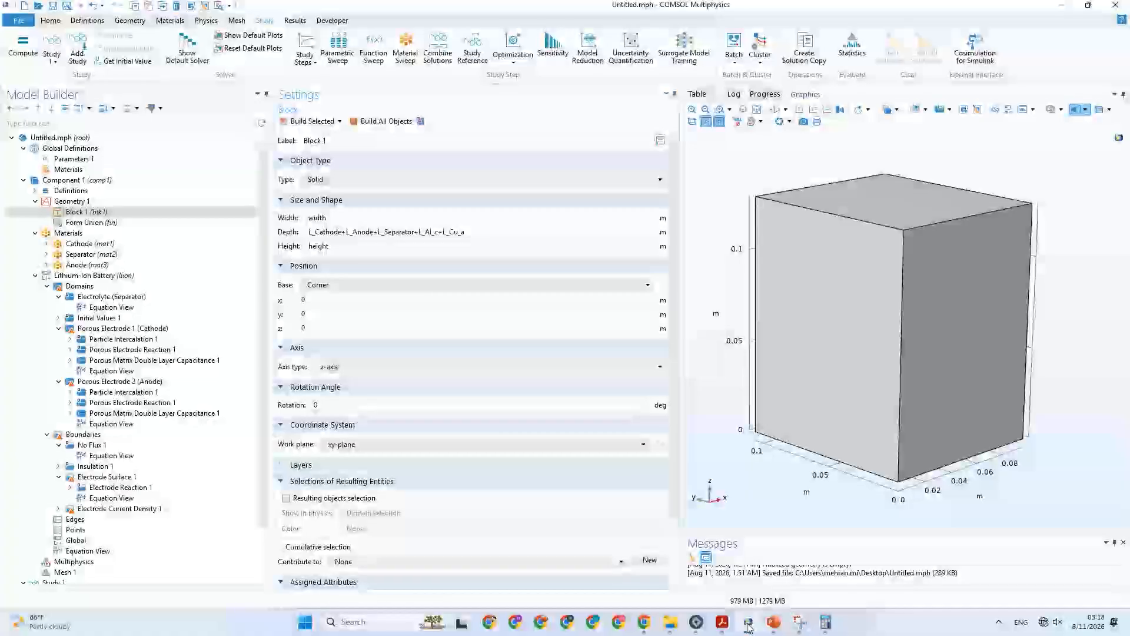
# Set the expression of the depth parameter to L_Cathode+L_Anode+L_Separator+L_Al_c+L_Cu_a.
pyautogui.click(106, 159)
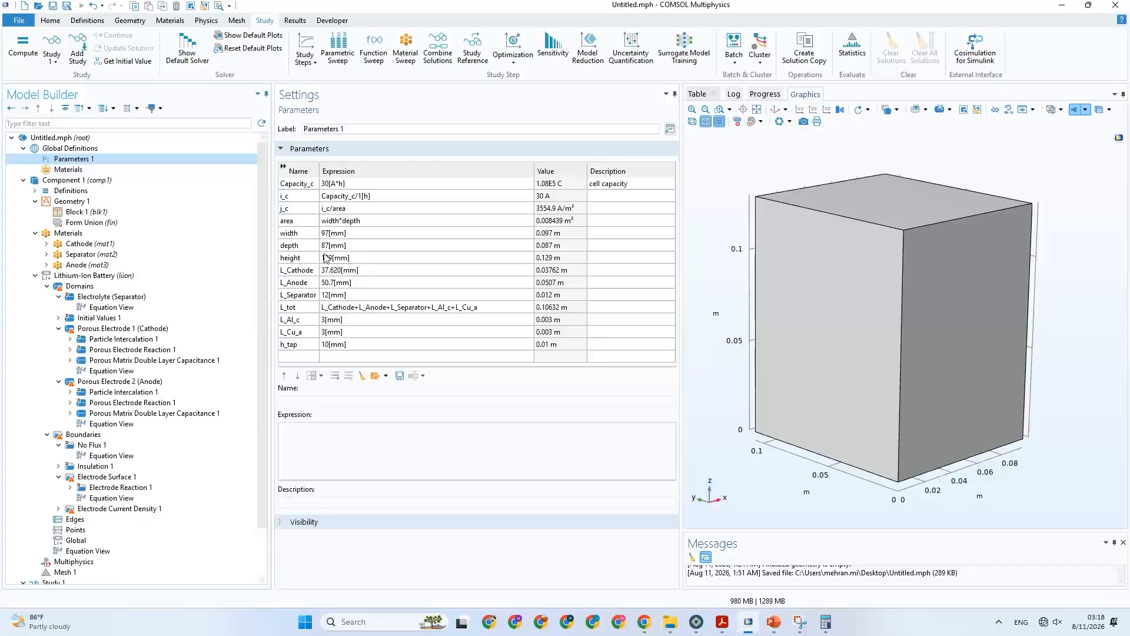
pyautogui.click(363, 246)
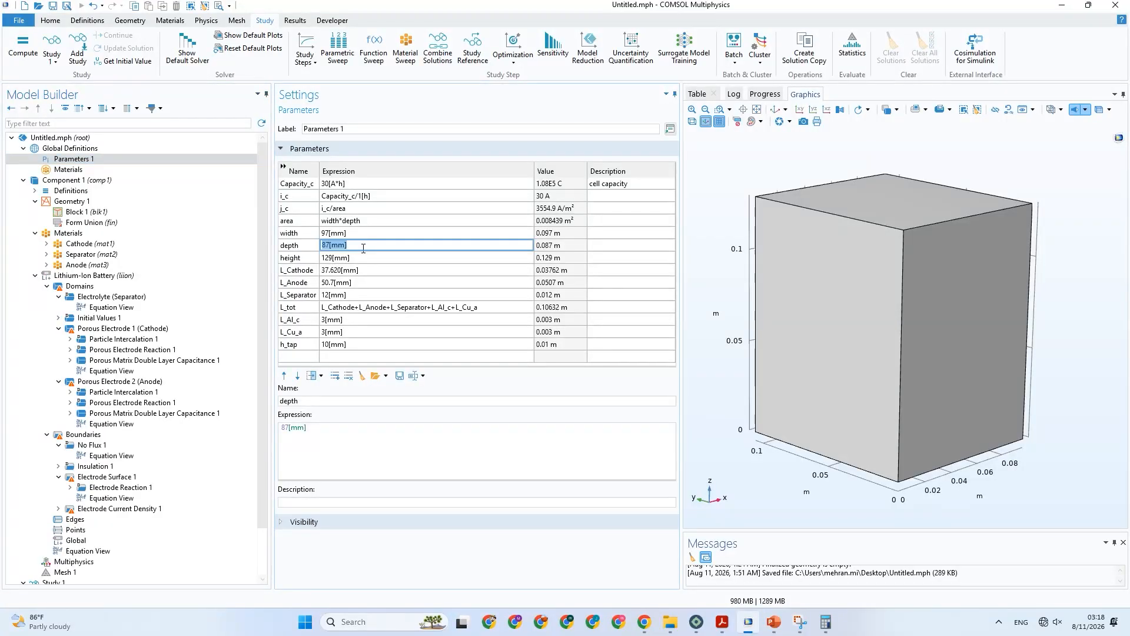
pyautogui.write('L_Cathode+L_Anode+L_Separator+L_Al_c+L_Cu_a')
pyautogui.click(305, 250)
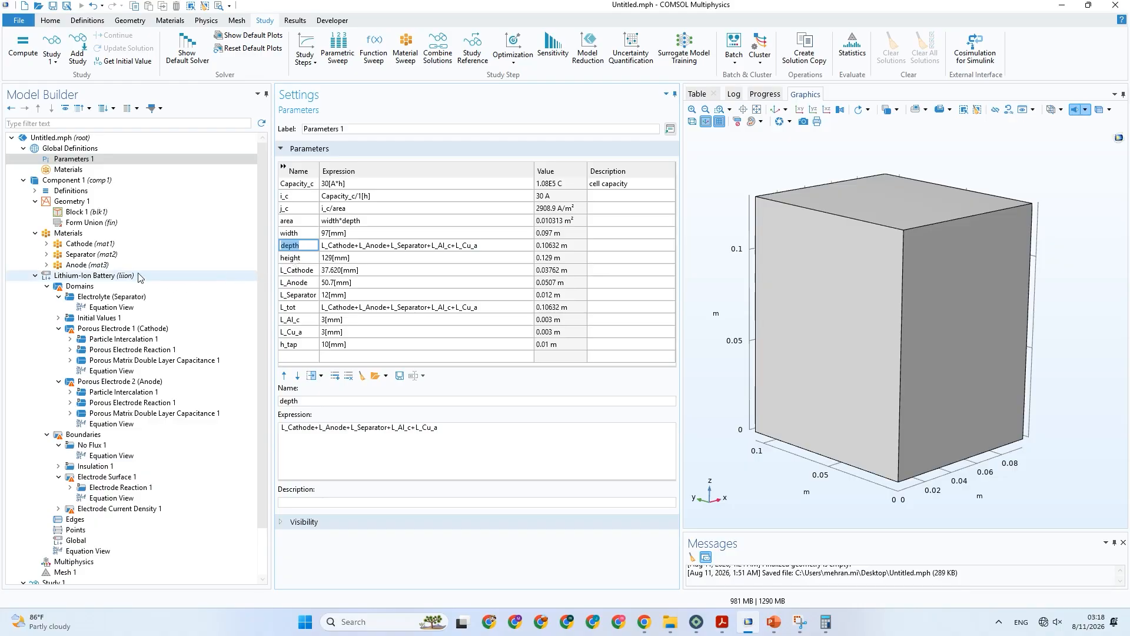
# Replace the thickness sum in Block 1's depth with the depth parameter.
pyautogui.click(83, 212)
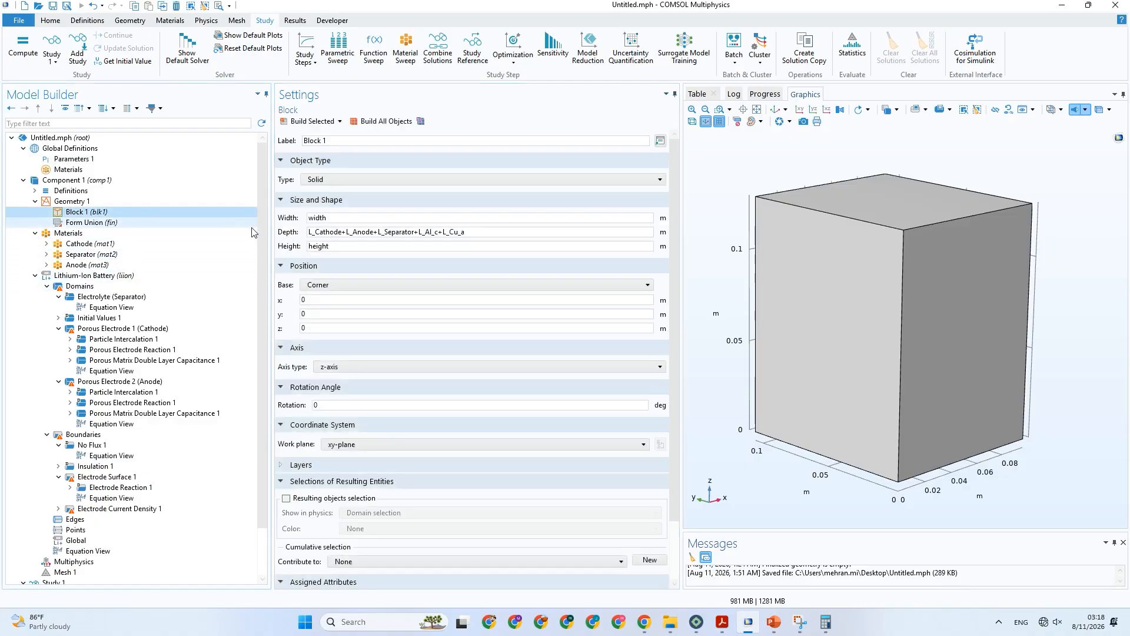
pyautogui.click(483, 232)
pyautogui.moveTo(483, 232); pyautogui.dragTo(306, 233)
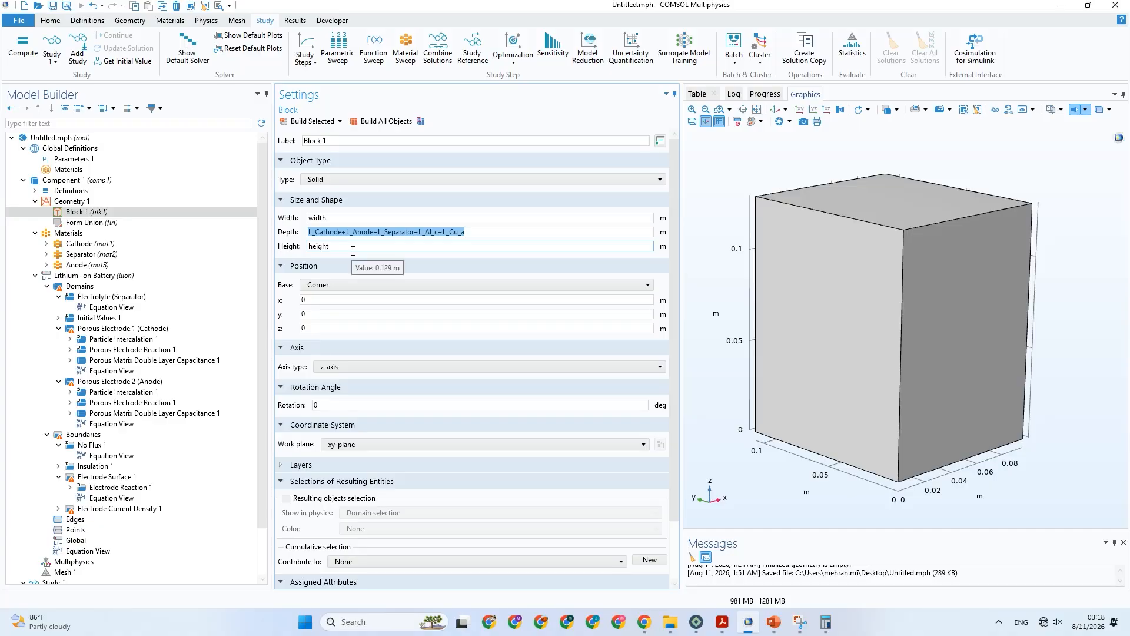
pyautogui.write('depth')
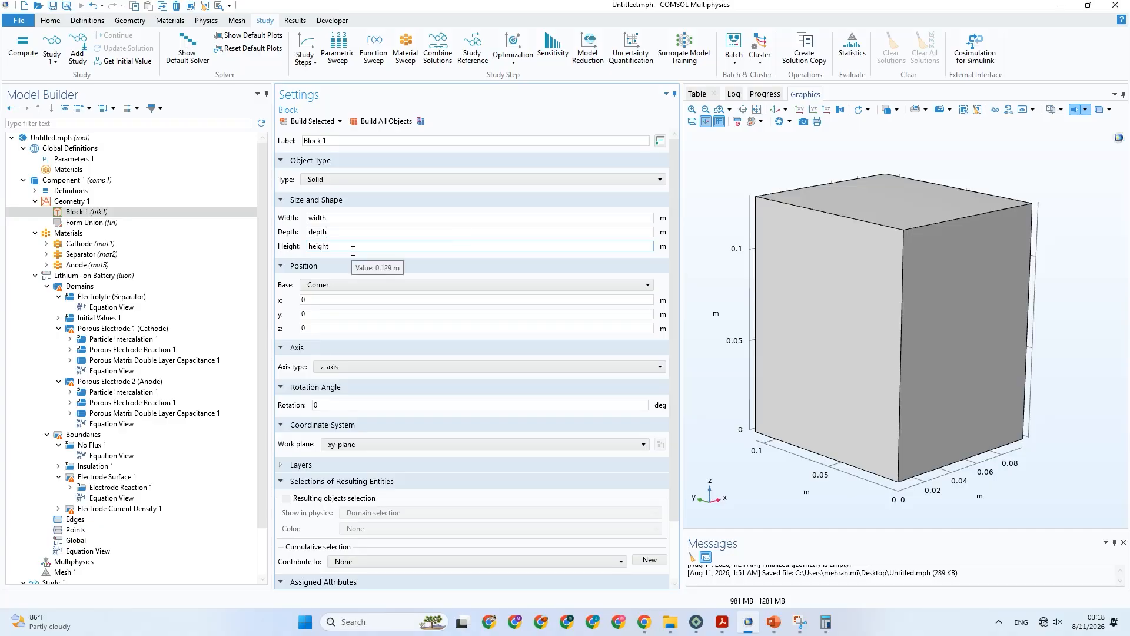
# Enter the total thickness expression L_Cathode+L_Anode+L_Separator+L_Al_c+L_Cu_a as the thickness of Block 1's Layer 1.
pyautogui.scroll(-2, 308, 451)
pyautogui.click(305, 412)
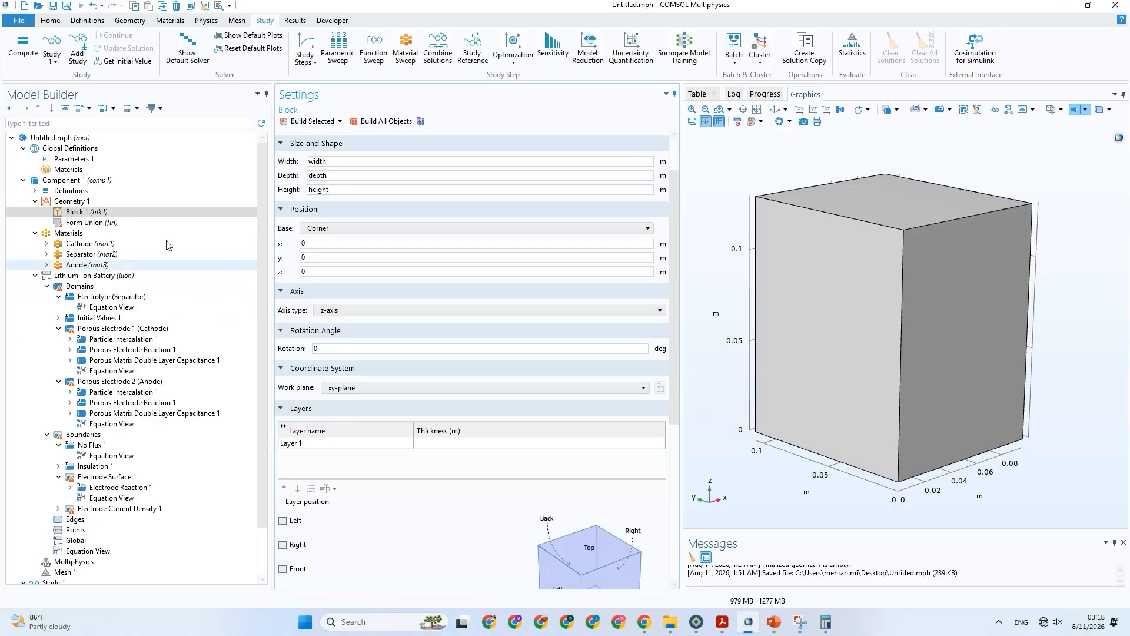
pyautogui.click(178, 162)
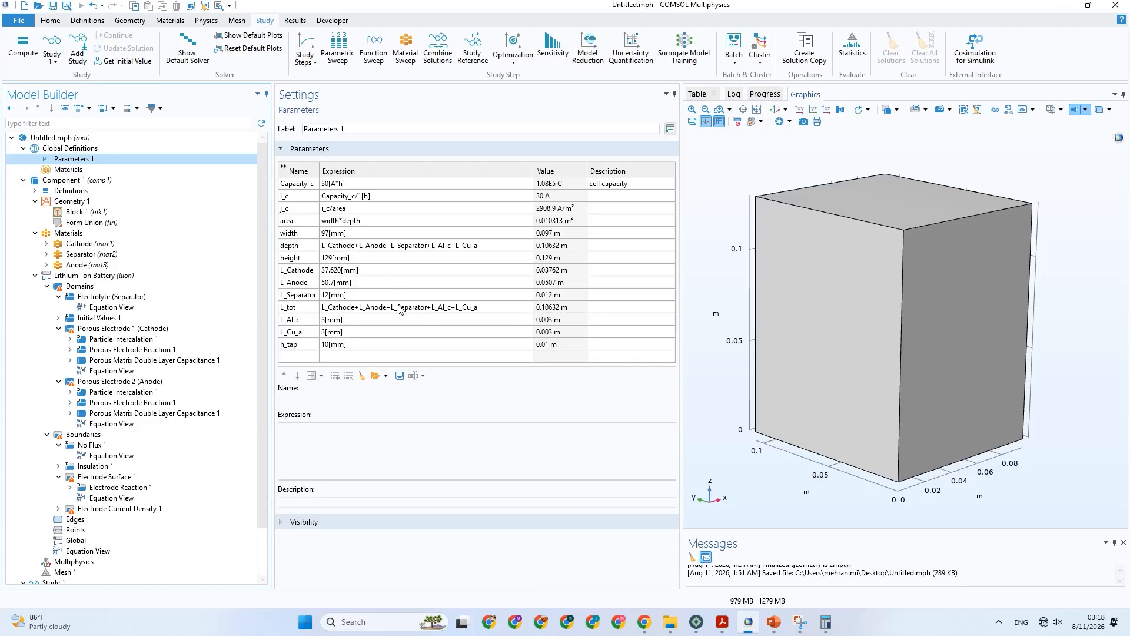
pyautogui.click(399, 307)
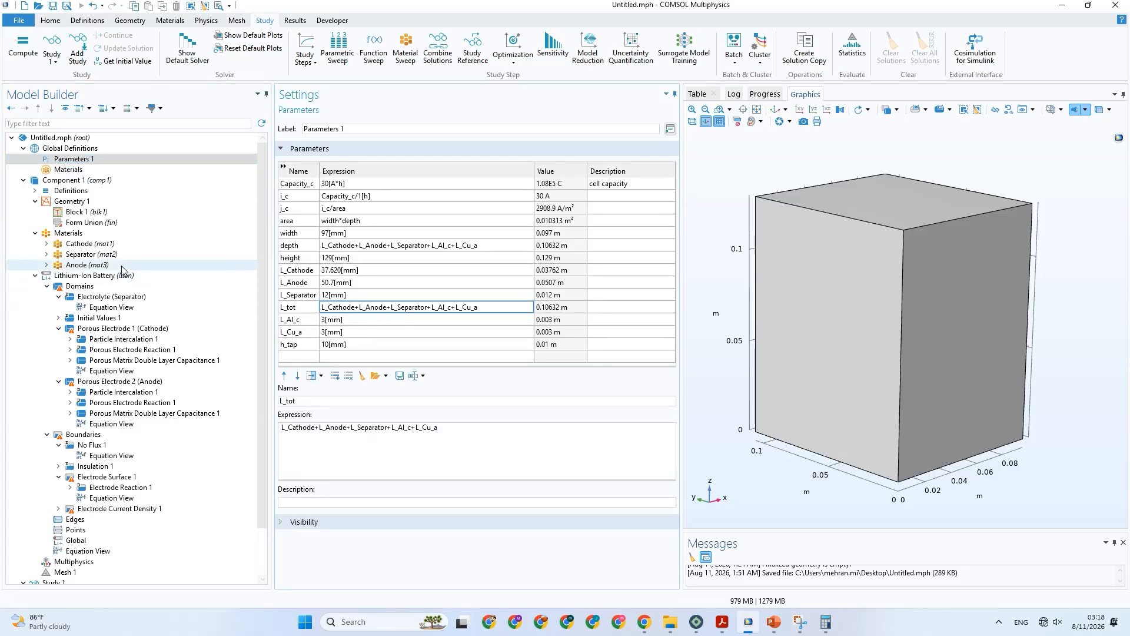
pyautogui.click(142, 213)
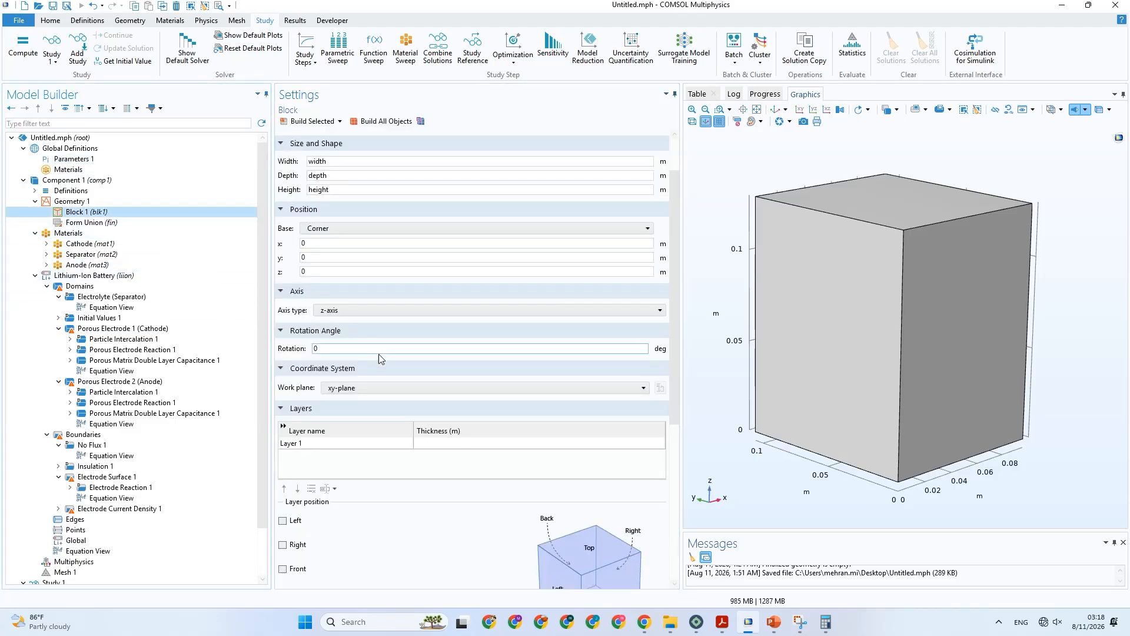
pyautogui.click(443, 444)
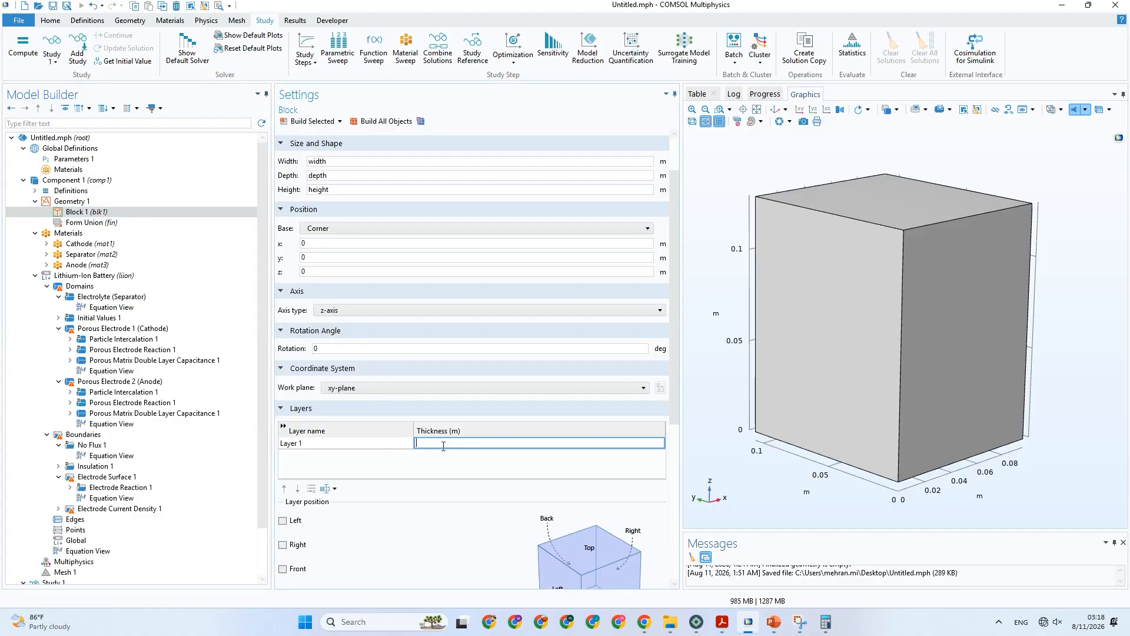
pyautogui.write('L_Cathode+L_Anode+L_Separator+L_Al_c+L_Cu_a')
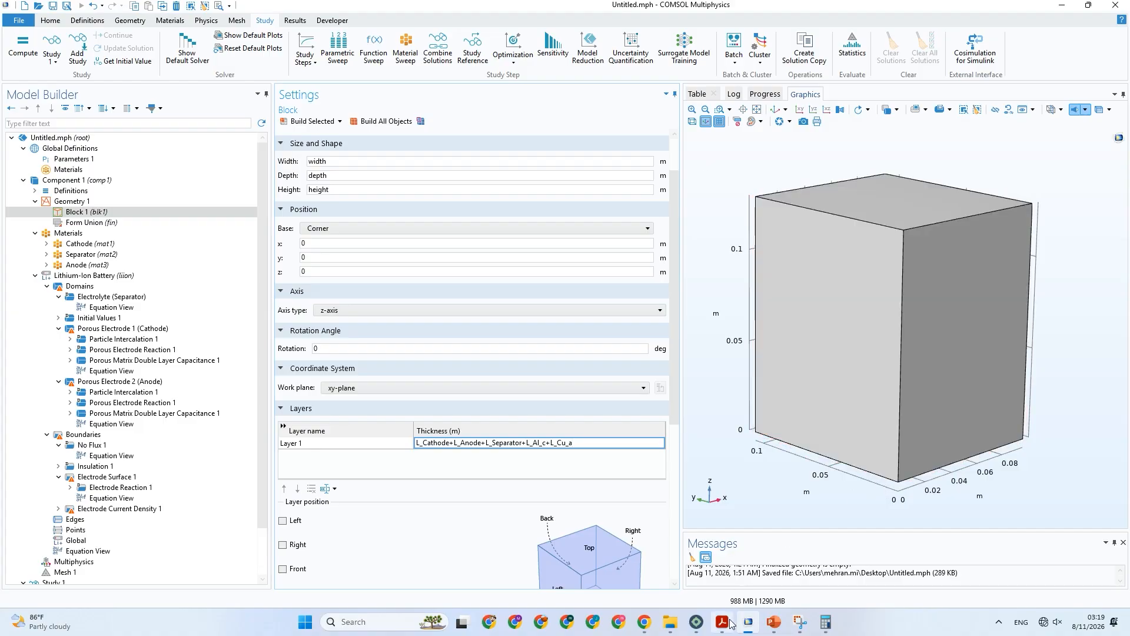
# Check the layer order in the presentation's cell diagram and reduce Layer 1's thickness to L_Cu_a.
pyautogui.click(769, 623)
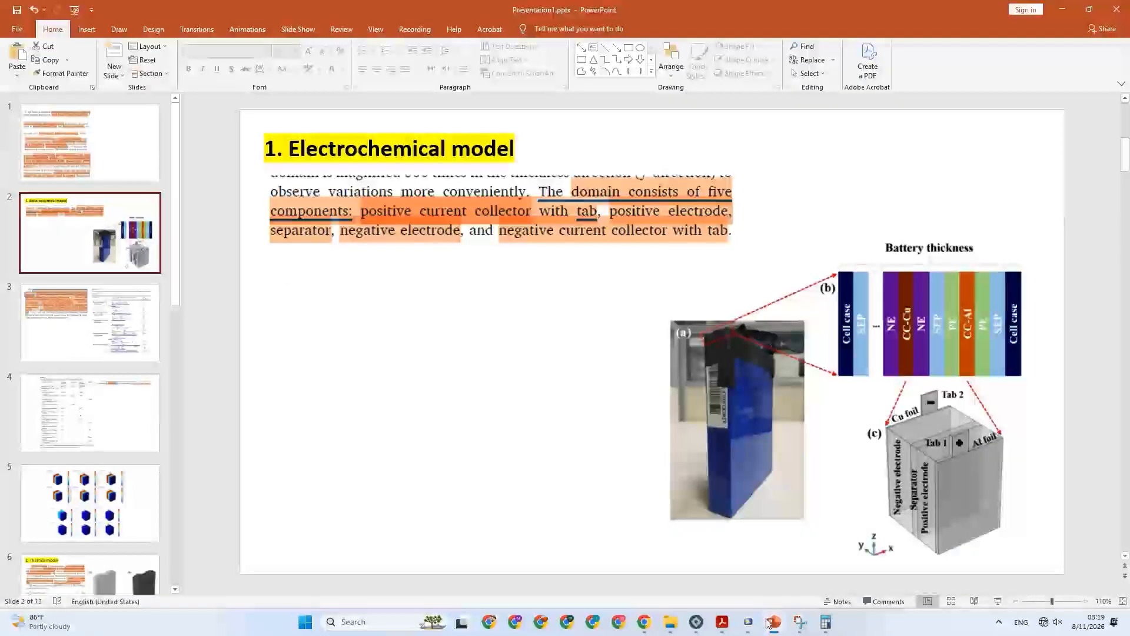
pyautogui.click(769, 623)
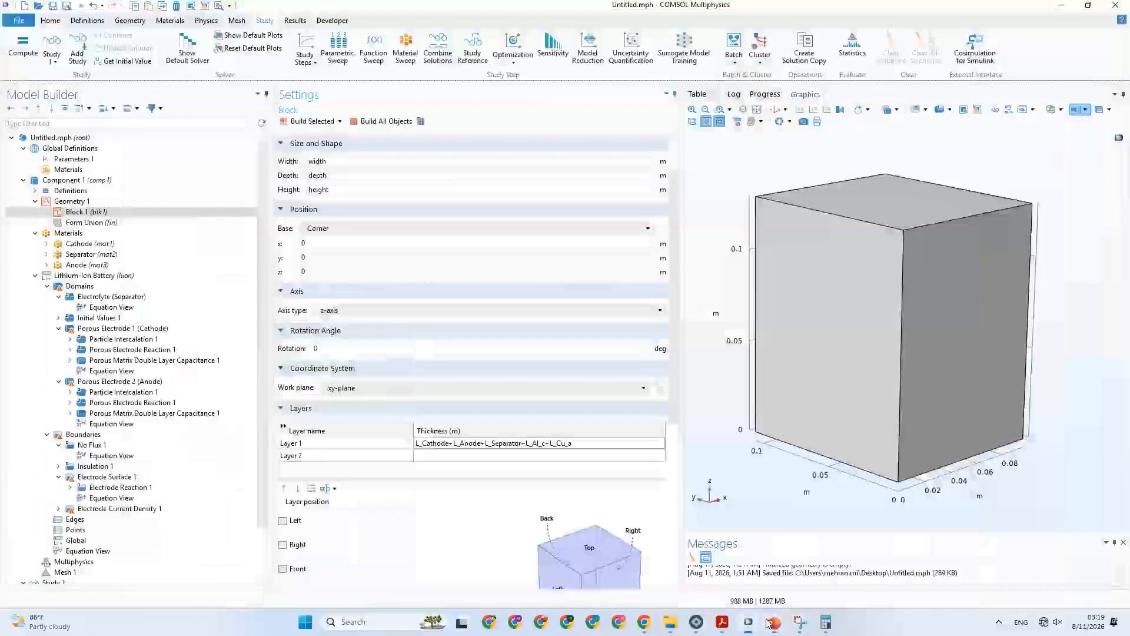
pyautogui.click(550, 445)
pyautogui.moveTo(550, 445); pyautogui.dragTo(411, 439)
pyautogui.hotkey('ctrl', 'c')
pyautogui.press('BackSpace')
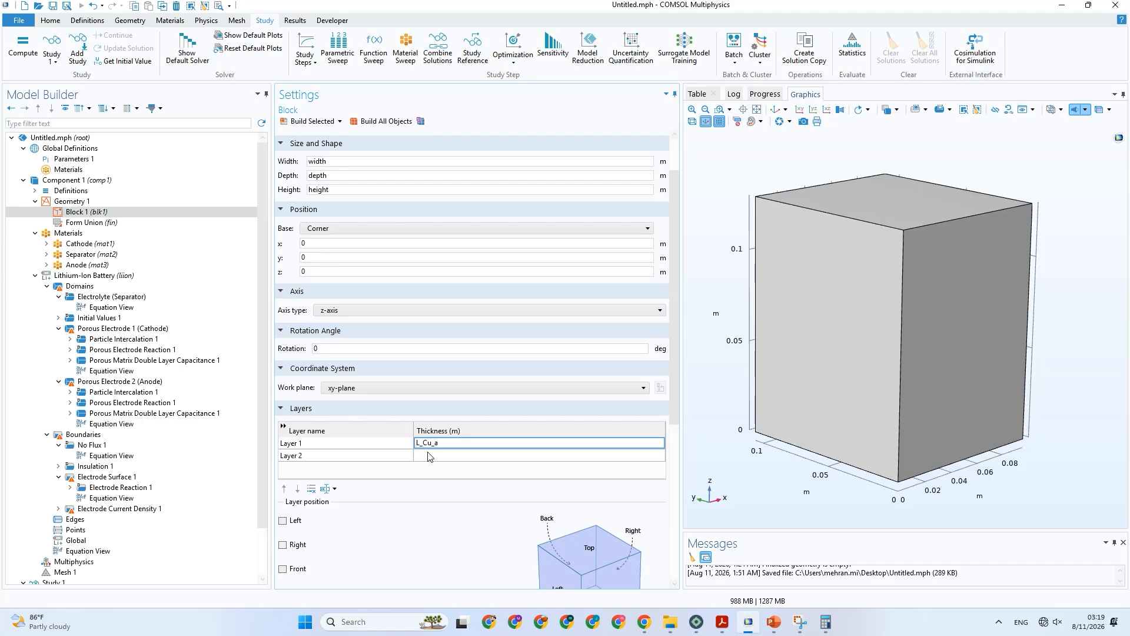
# Paste the remaining thickness terms into Layer 2 and trim its thickness to L_Cathode.
pyautogui.click(429, 453)
pyautogui.hotkey('ctrl', 'v')
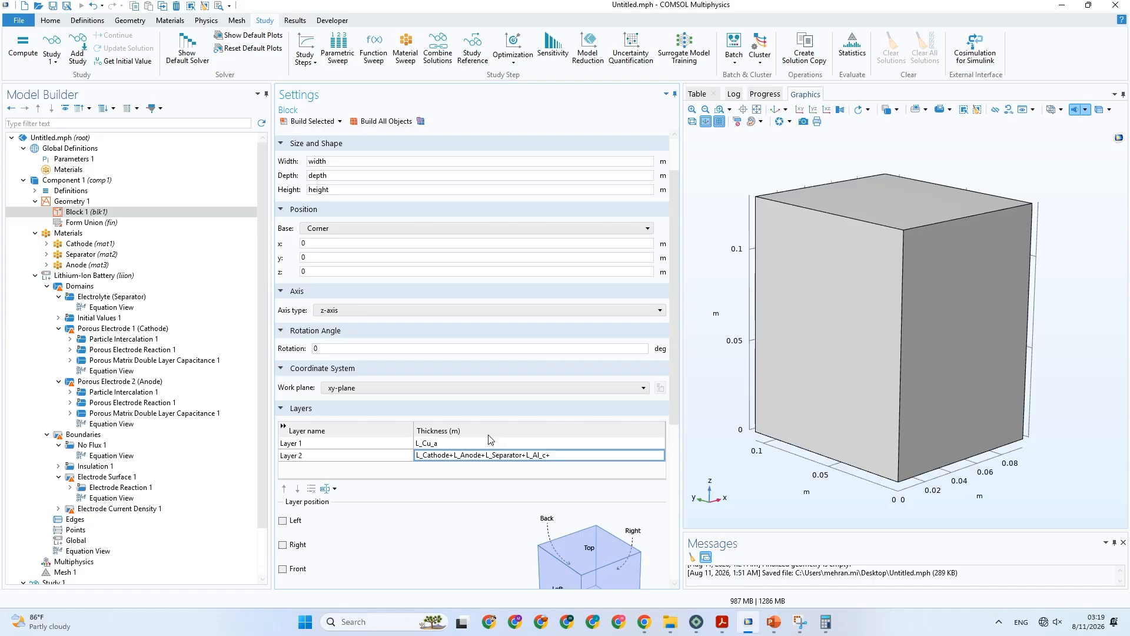
pyautogui.moveTo(567, 455); pyautogui.dragTo(482, 468)
pyautogui.moveTo(564, 454); pyautogui.dragTo(452, 454)
pyautogui.press('BackSpace')
pyautogui.click(445, 468)
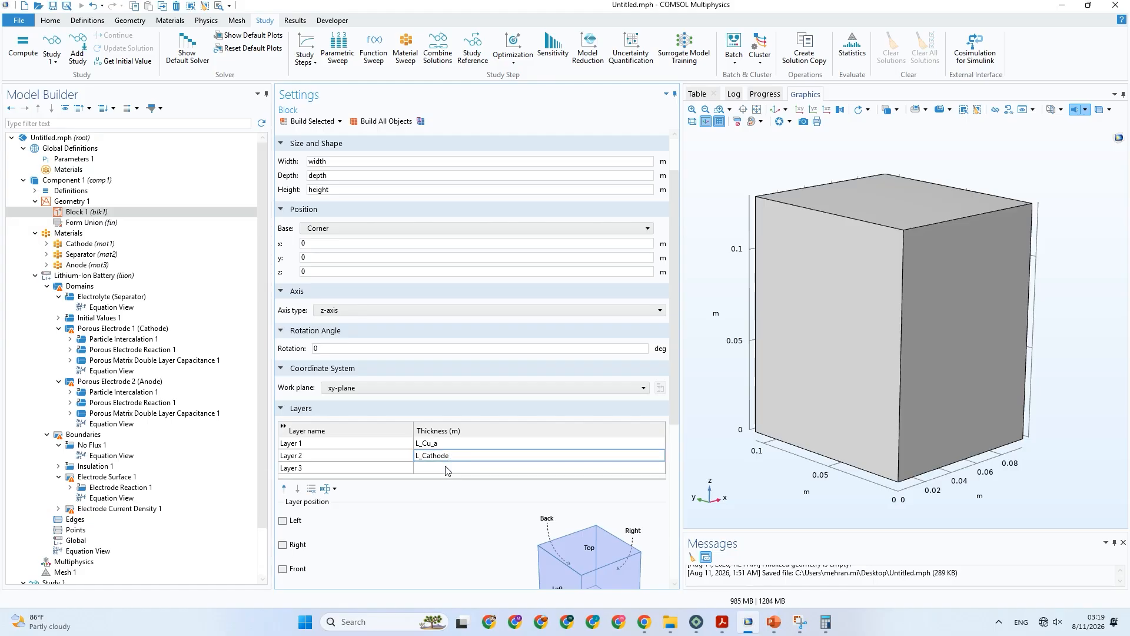
# Paste the remaining thickness terms into Layer 3 and trim its thickness to L_Separator.
pyautogui.scroll(-2, 446, 468)
pyautogui.click(436, 411)
pyautogui.click(437, 411)
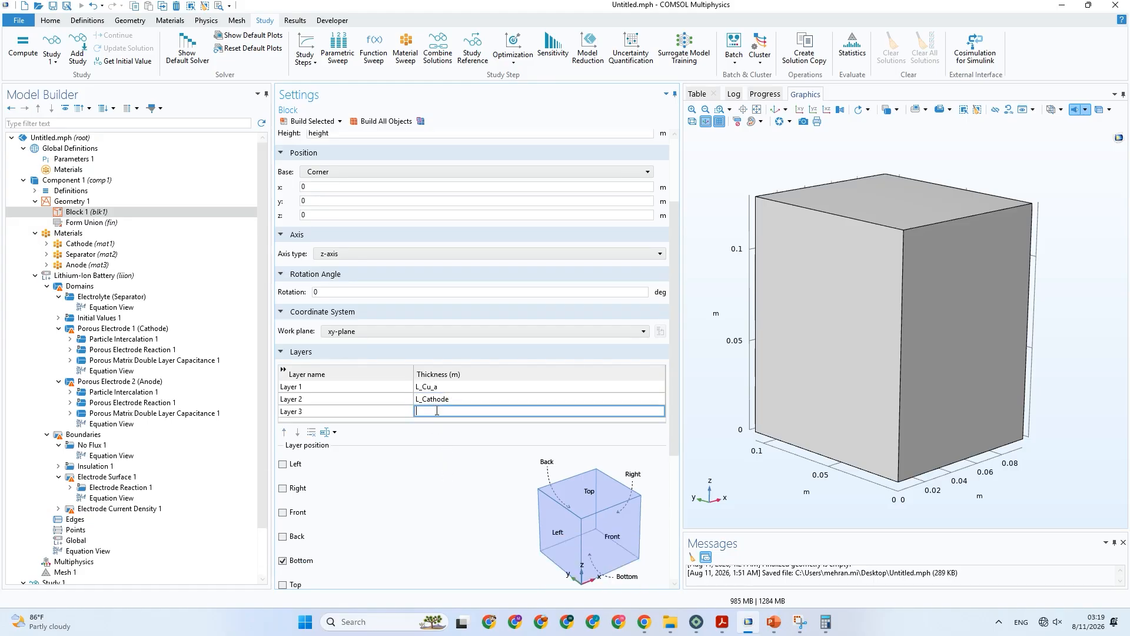
pyautogui.write('+L_Anode+L_Separator+L_Al_c+')
pyautogui.doubleClick(445, 412)
pyautogui.click(451, 412)
pyautogui.moveTo(451, 411); pyautogui.dragTo(409, 417)
pyautogui.hotkey('ctrl', 'c')
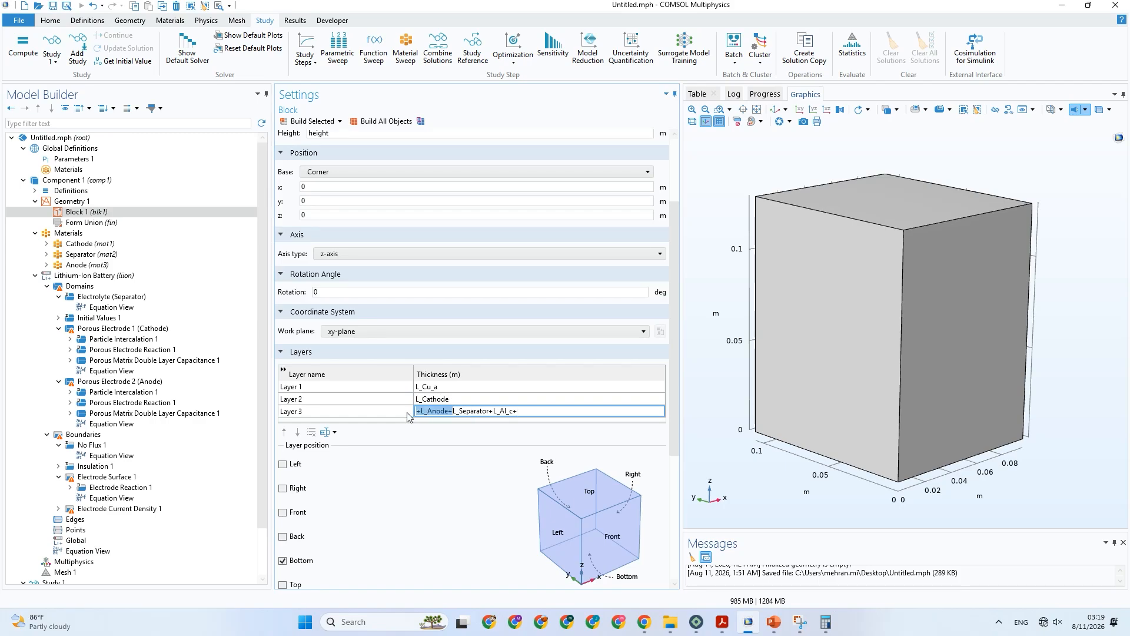
pyautogui.press('BackSpace')
pyautogui.hotkey('ctrl', 'v')
pyautogui.moveTo(518, 412); pyautogui.dragTo(448, 415)
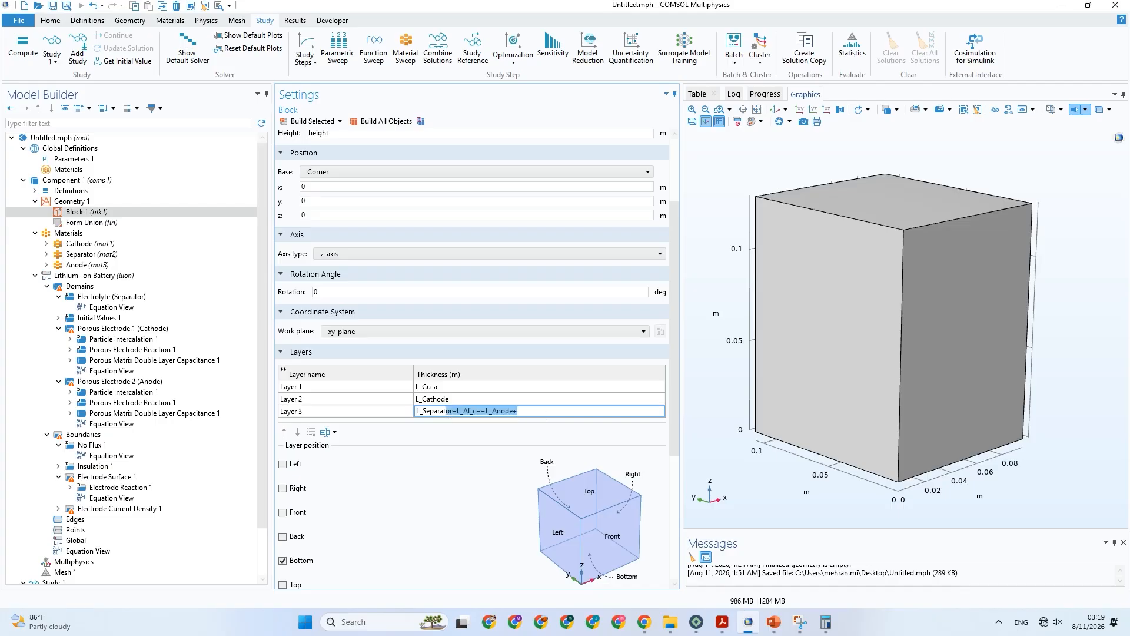
pyautogui.press('BackSpace')
pyautogui.click(453, 397)
# Add Layer 4 to Block 1 with the thickness L_Anode.
pyautogui.scroll(-1, 453, 397)
pyautogui.click(445, 411)
pyautogui.click(446, 411)
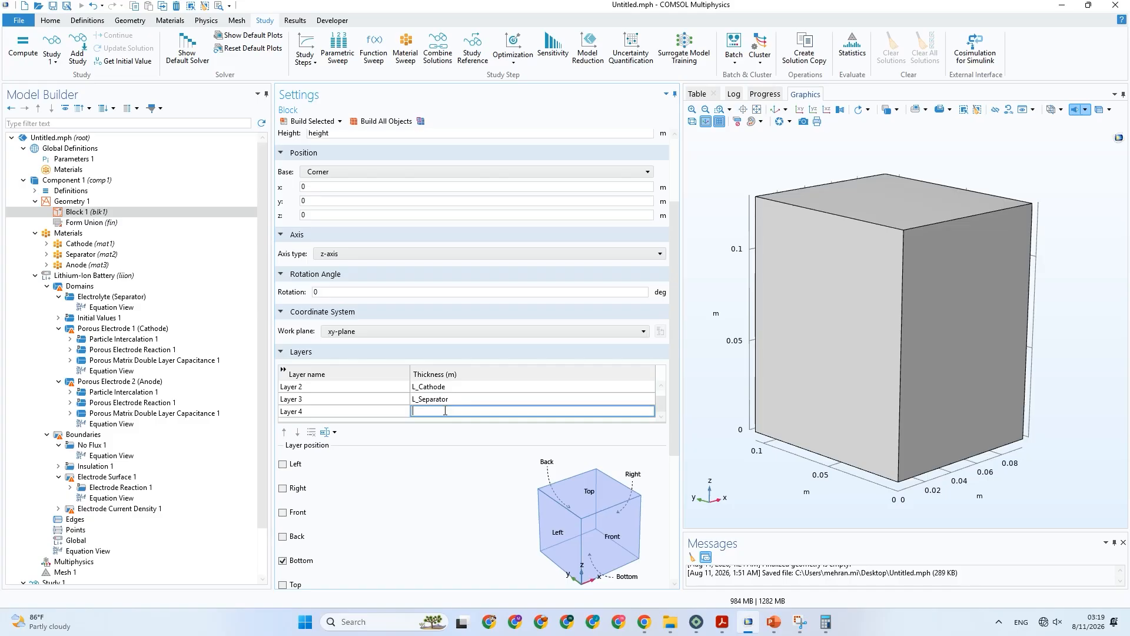
pyautogui.write('+L_Al_c++L_Anode+')
pyautogui.moveTo(445, 411); pyautogui.dragTo(410, 419)
pyautogui.press('BackSpace')
# Change Block 1's layer position from Bottom to Right and try to build all objects.
pyautogui.scroll(-1, 379, 484)
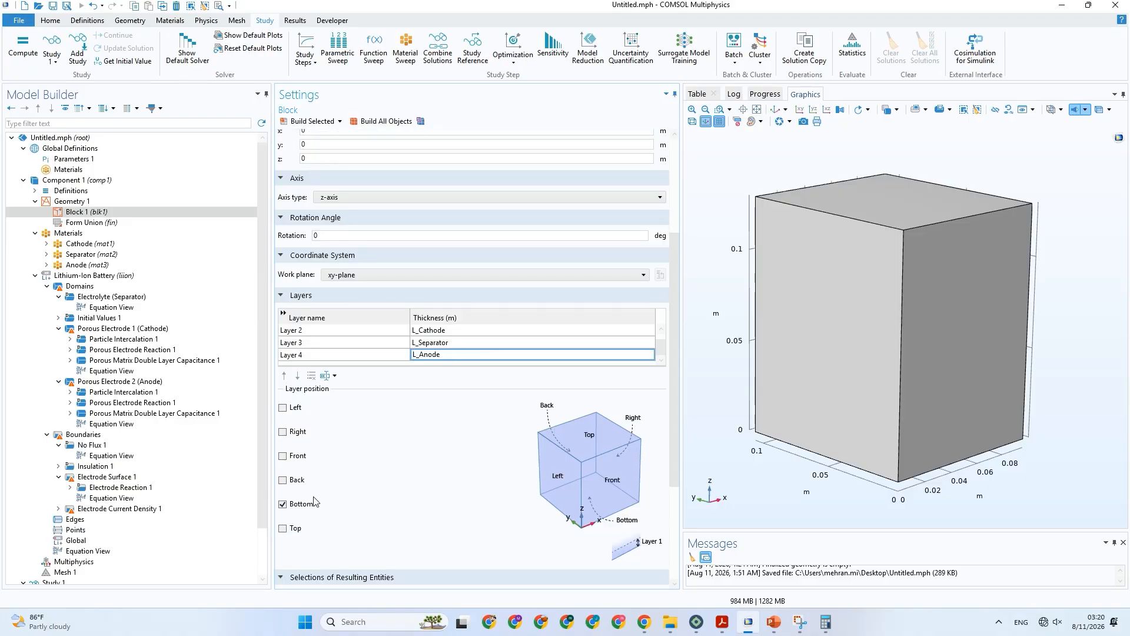
pyautogui.click(298, 506)
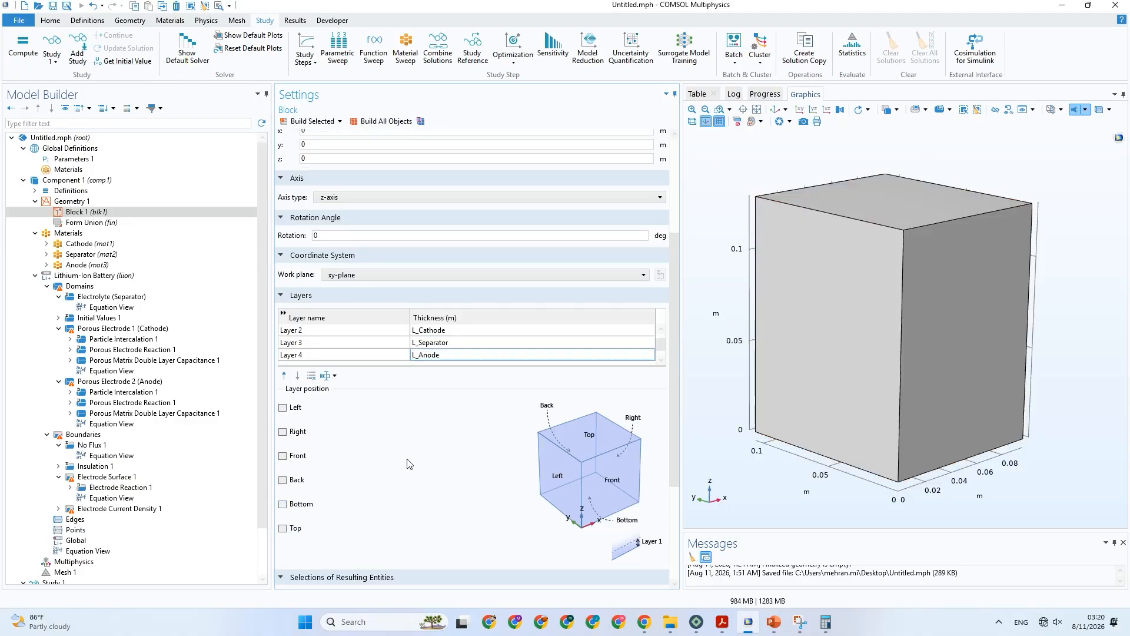
pyautogui.click(303, 437)
pyautogui.click(373, 126)
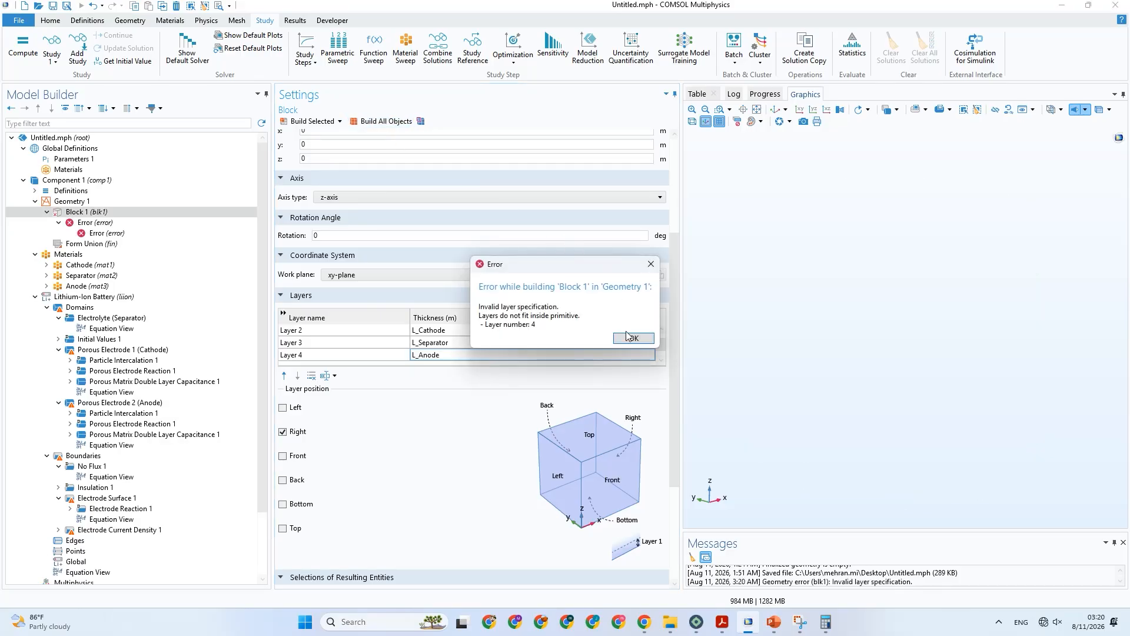
pyautogui.click(631, 338)
# Review the thickness entries of Block 1's layers and try building the block again.
pyautogui.scroll(-1, 484, 338)
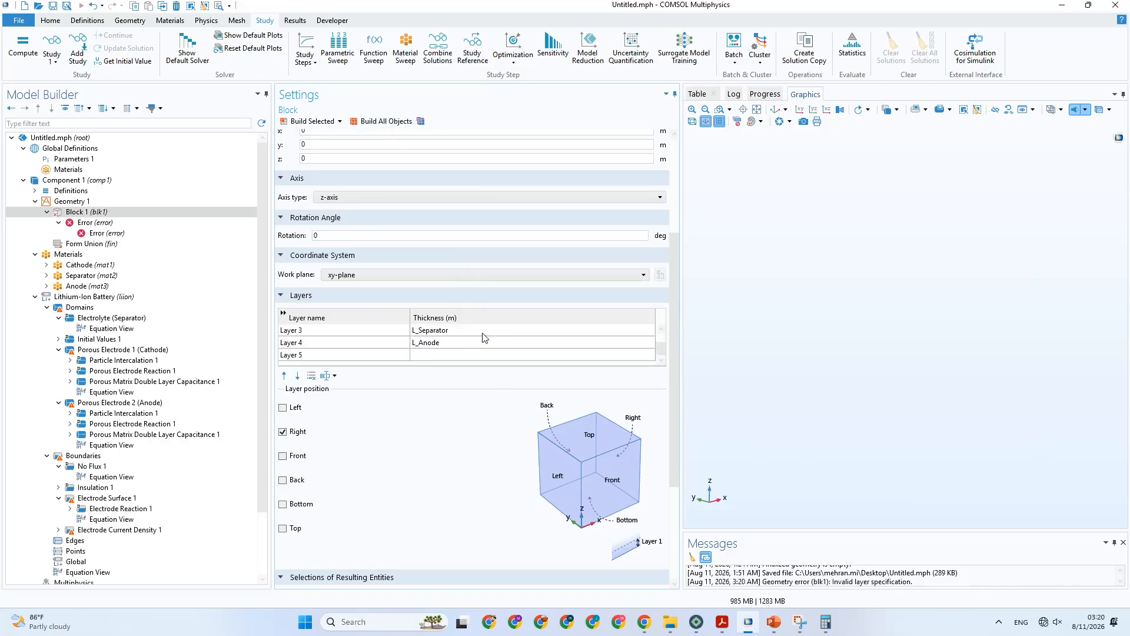
pyautogui.click(452, 353)
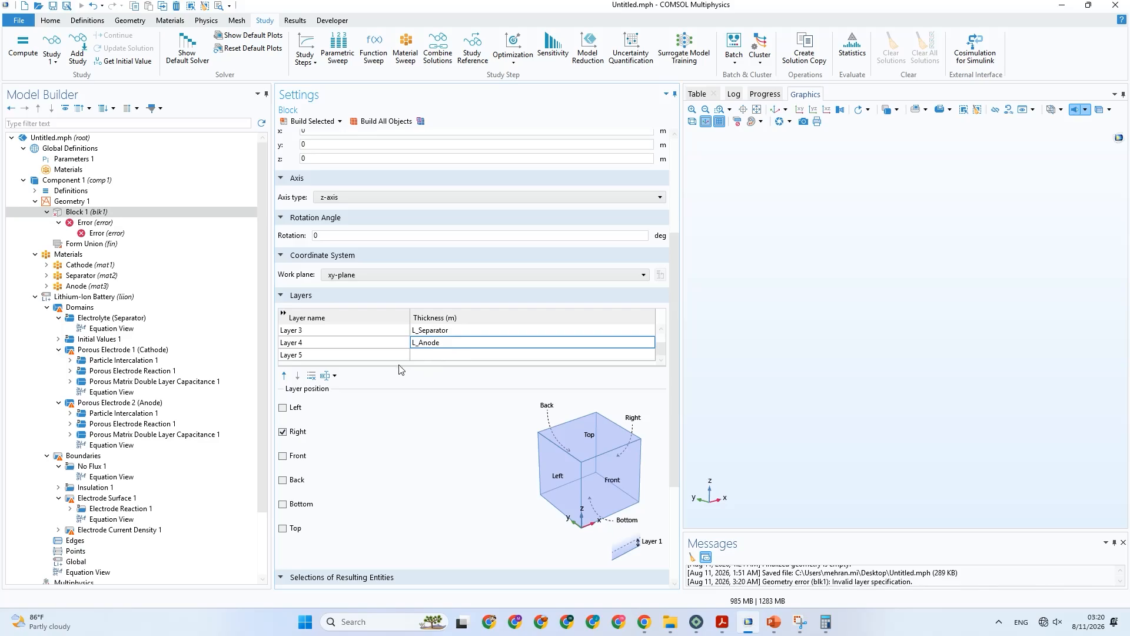
pyautogui.click(415, 358)
pyautogui.scroll(1, 415, 358)
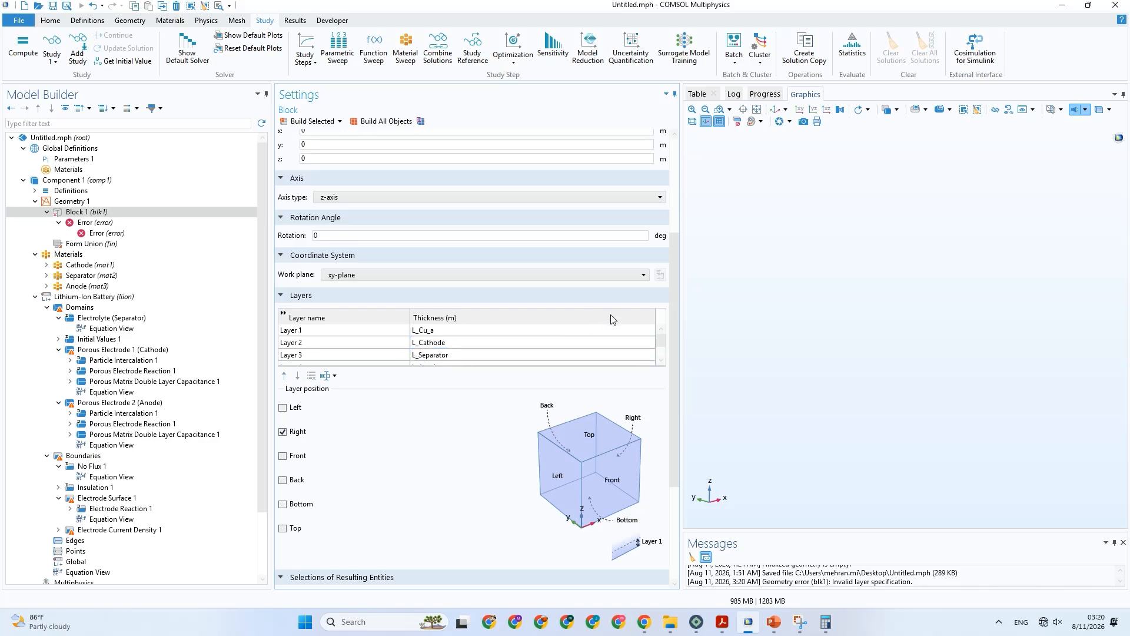
pyautogui.moveTo(676, 331)
pyautogui.mouseDown()
pyautogui.moveTo(674, 194)
pyautogui.moveTo(675, 318)
pyautogui.mouseUp()
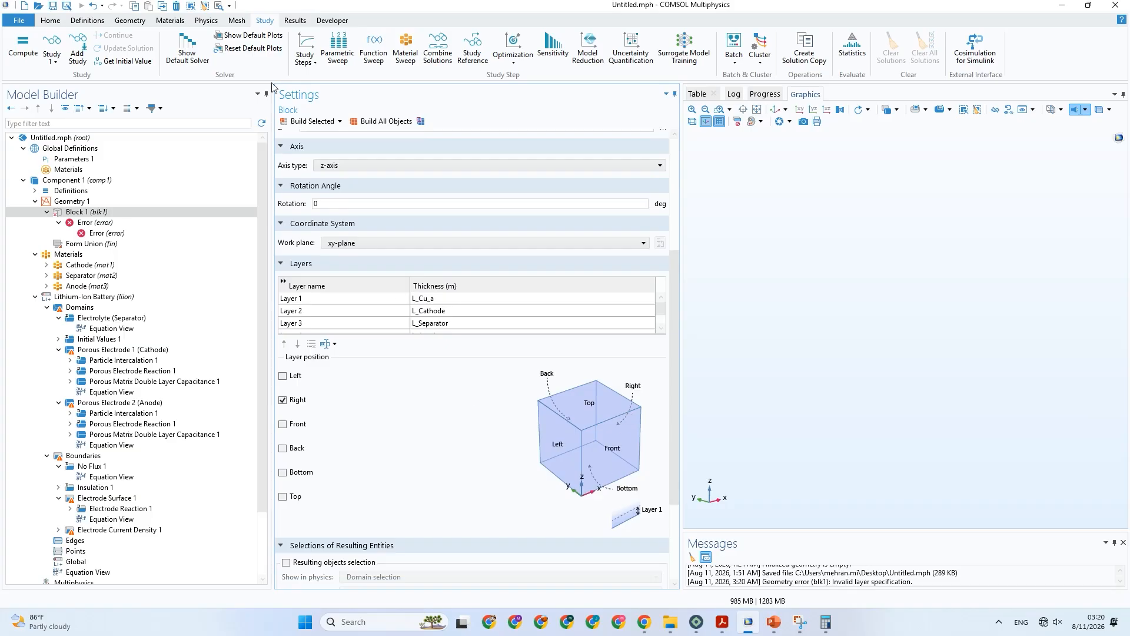
pyautogui.click(306, 121)
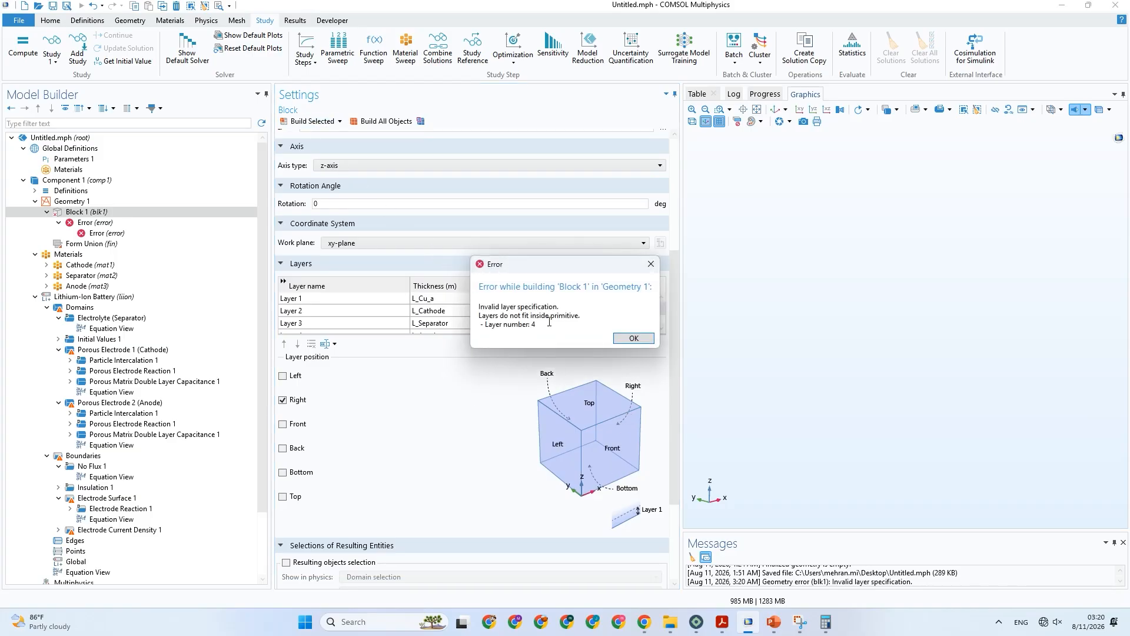
# Dismiss the build error and review the thickness entries of Block 1's layers once more.
pyautogui.click(642, 339)
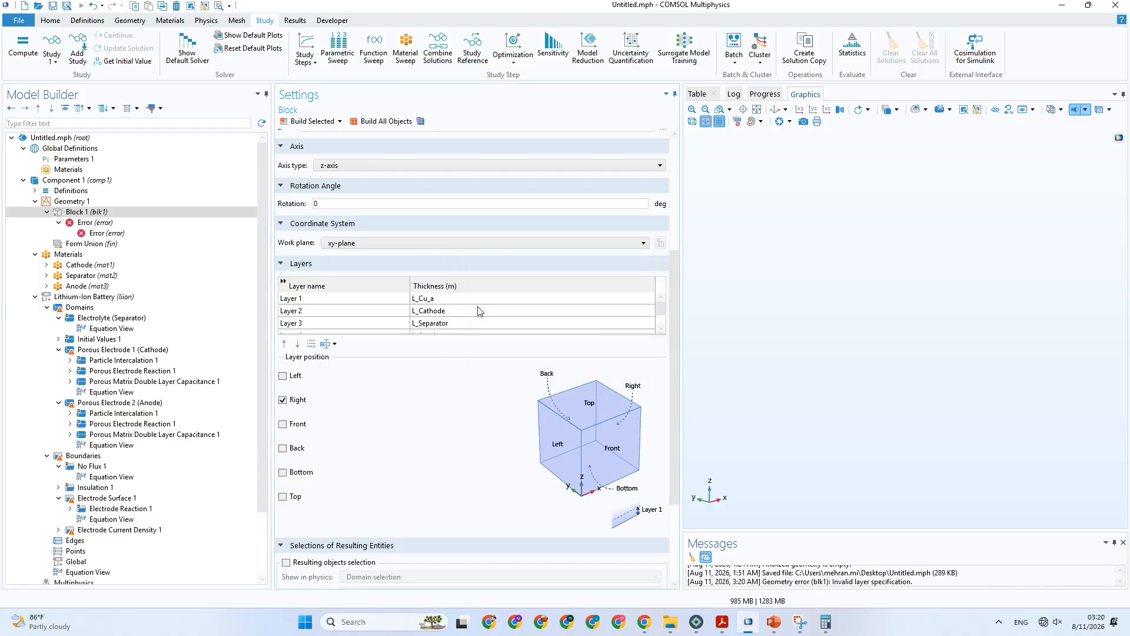
pyautogui.click(463, 310)
pyautogui.scroll(-1, 463, 311)
pyautogui.click(445, 312)
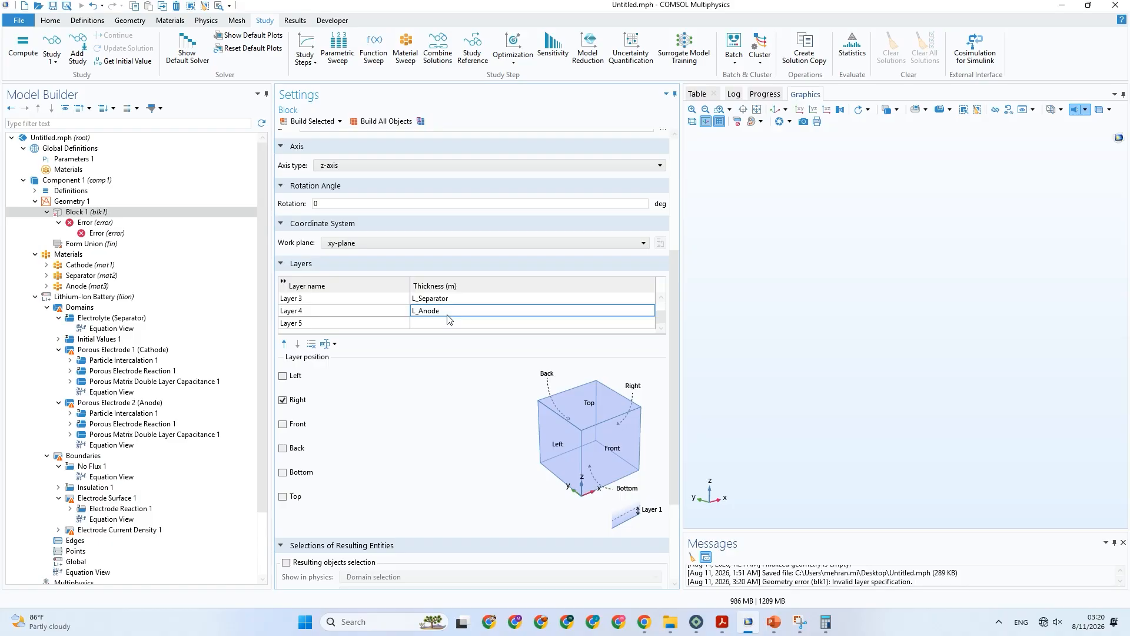
pyautogui.scroll(1, 449, 320)
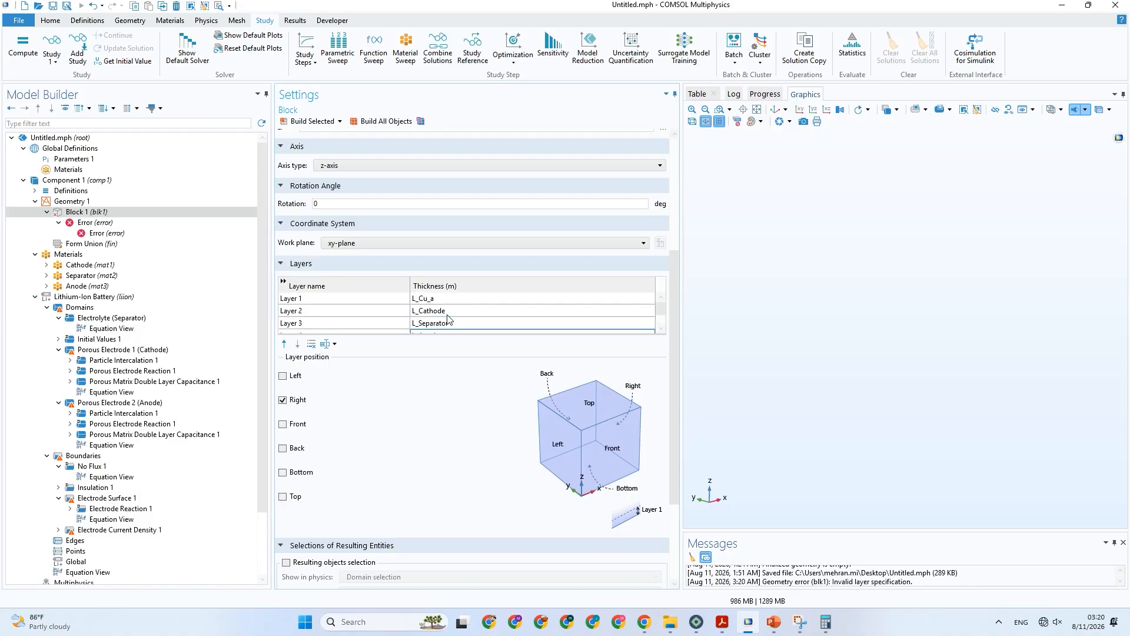
pyautogui.click(456, 301)
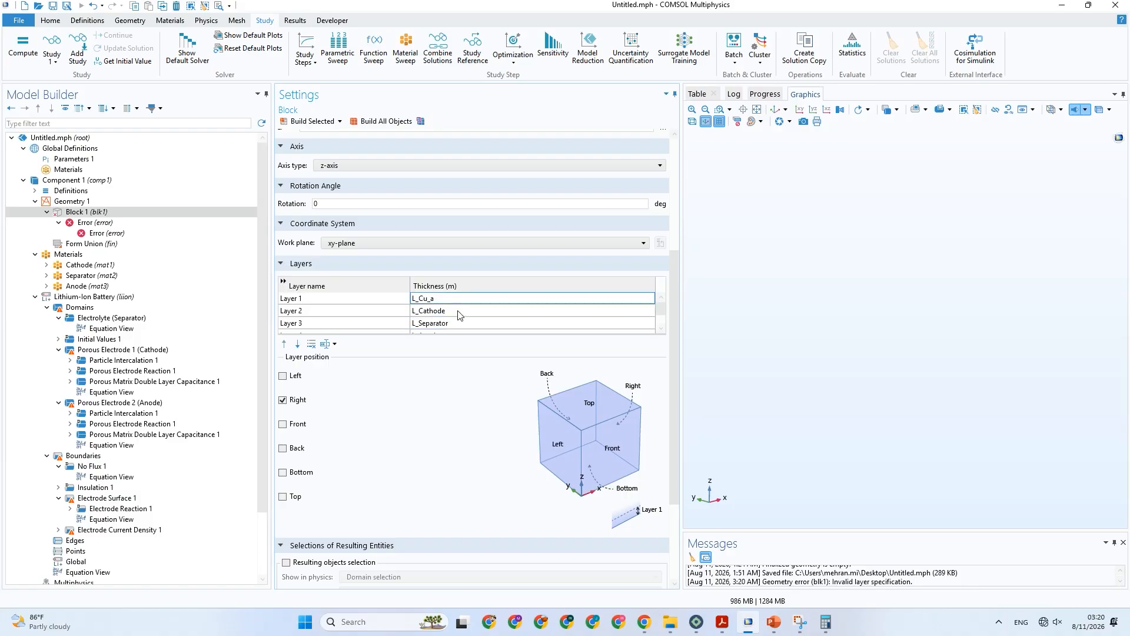
pyautogui.scroll(-2, 460, 315)
pyautogui.click(447, 312)
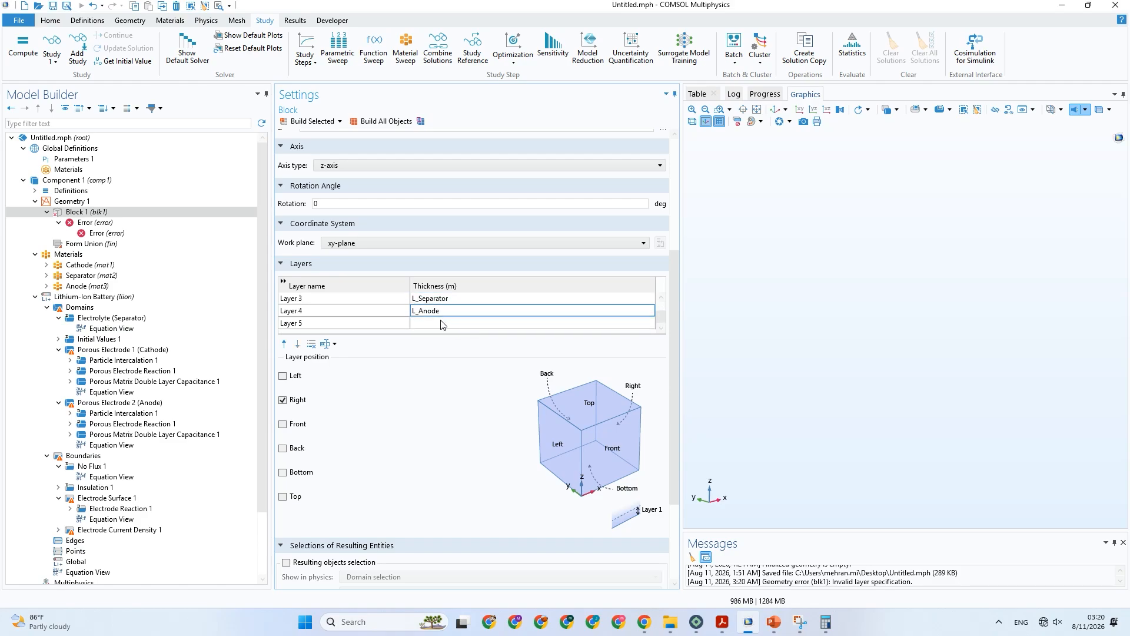
pyautogui.click(442, 322)
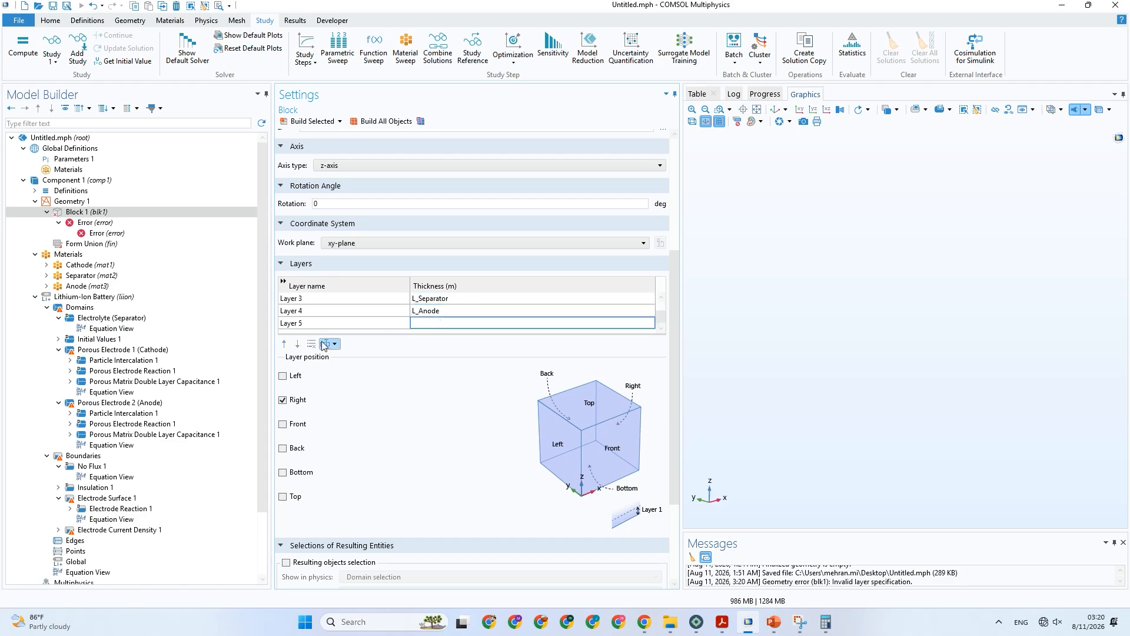
pyautogui.scroll(2, 425, 312)
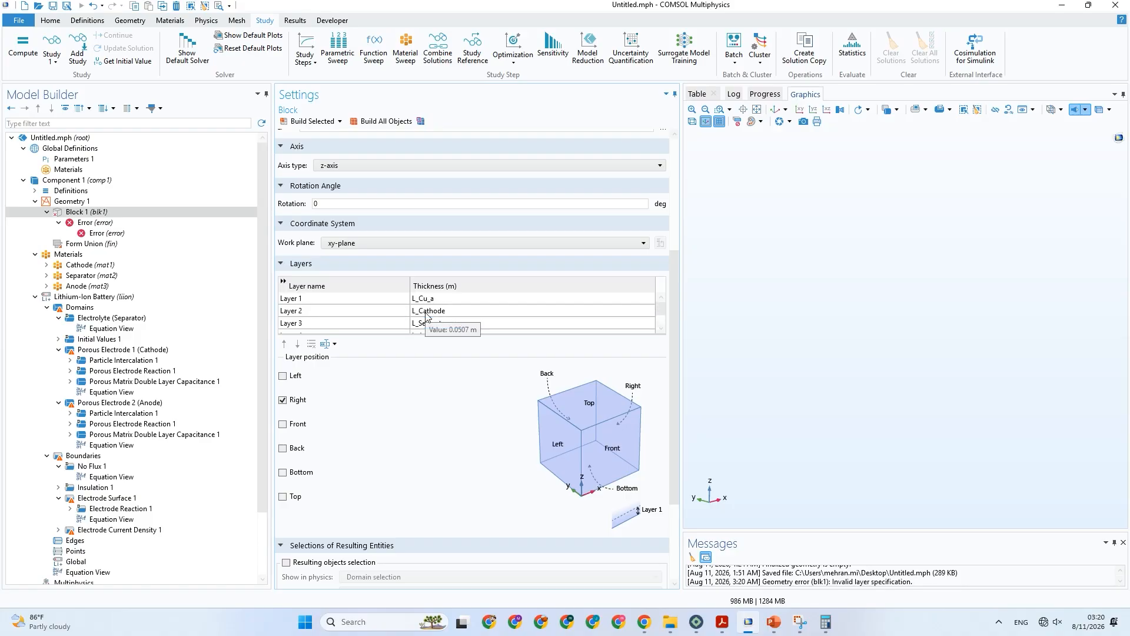
# Set Block 1's layer position to Left instead of Right and try building the block.
pyautogui.click(295, 403)
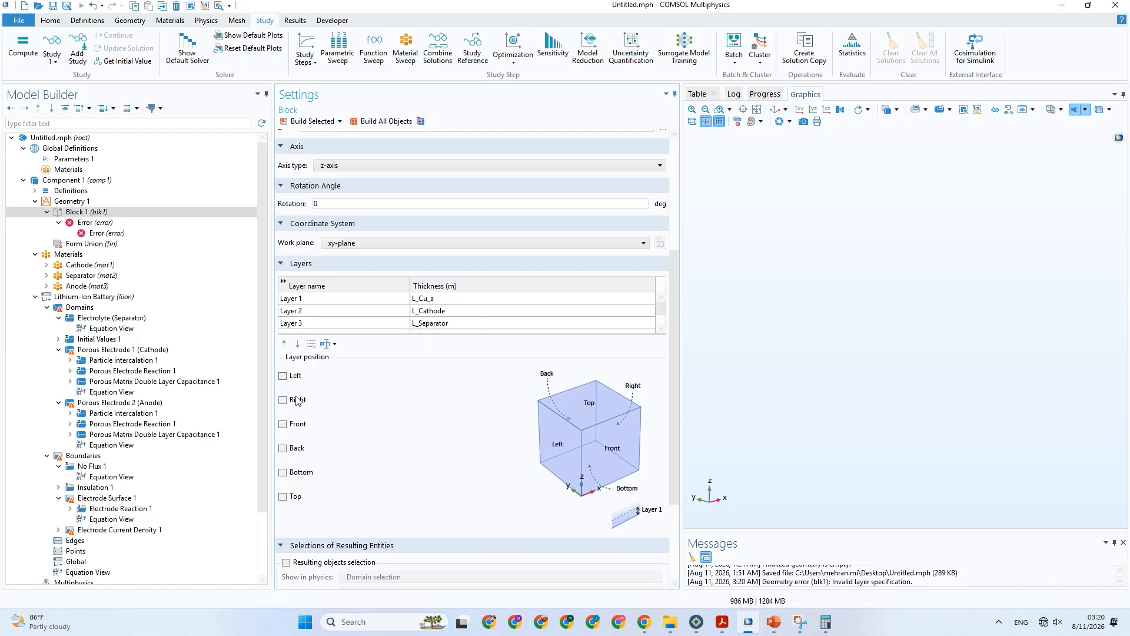
pyautogui.click(296, 377)
pyautogui.click(315, 122)
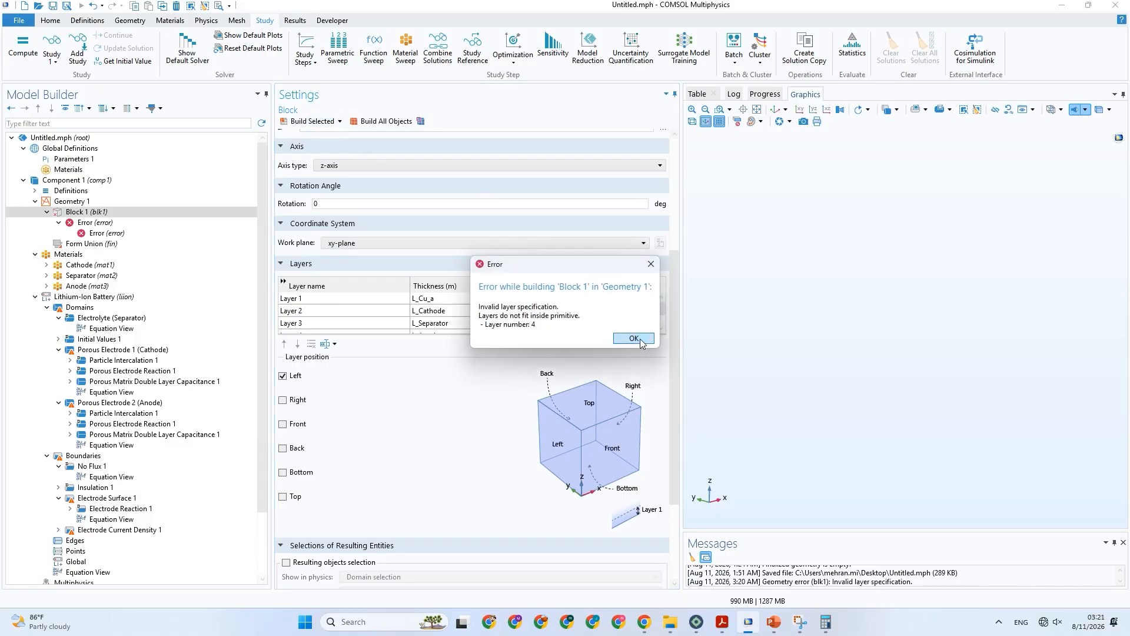
pyautogui.click(633, 339)
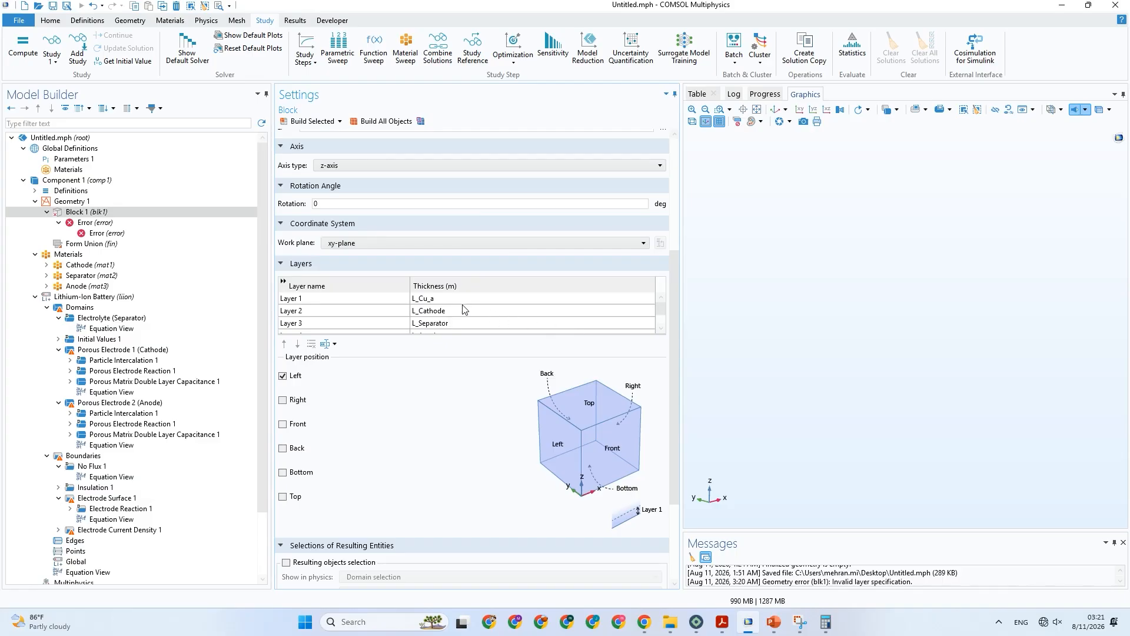
pyautogui.scroll(-1, 462, 305)
pyautogui.scroll(1, 494, 331)
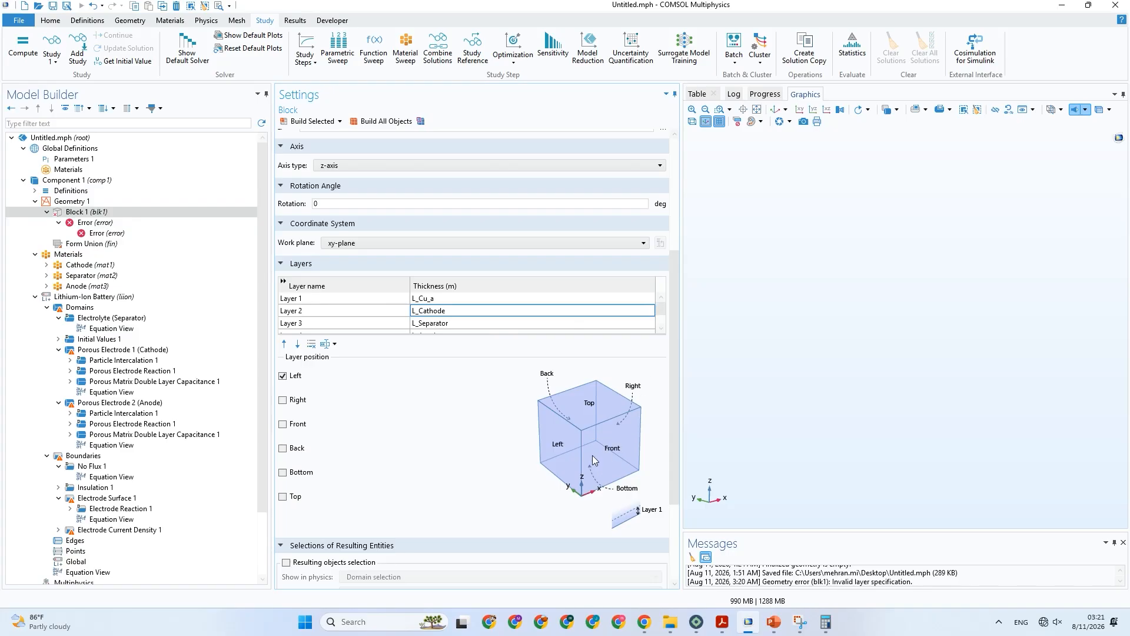
# Set Block 1's layer position to Front only and build the block.
pyautogui.click(302, 377)
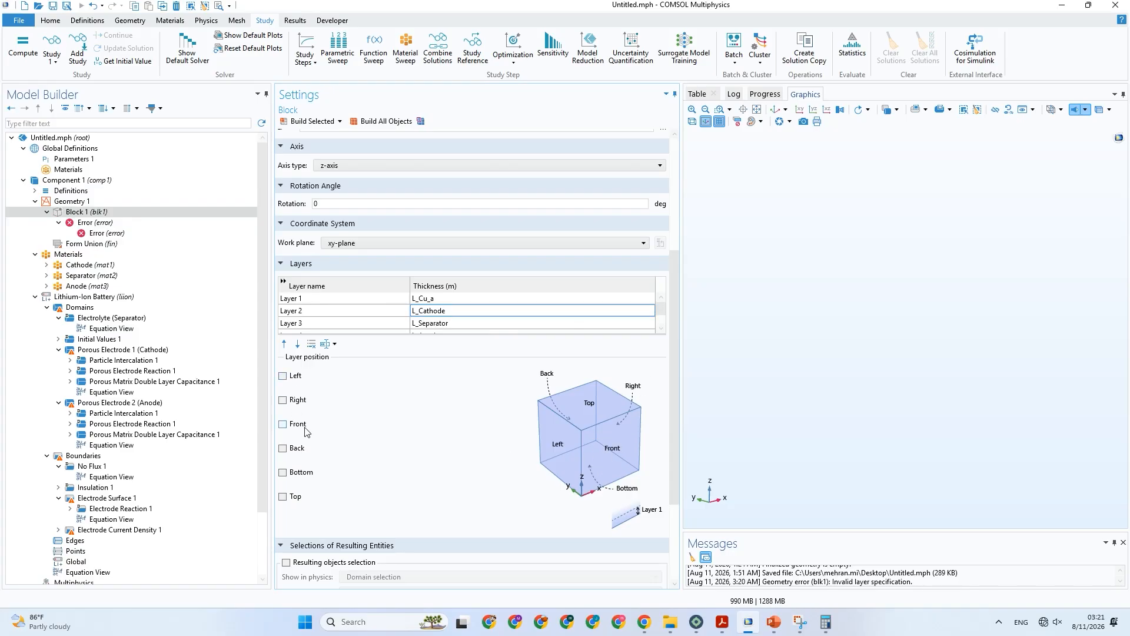
pyautogui.click(310, 121)
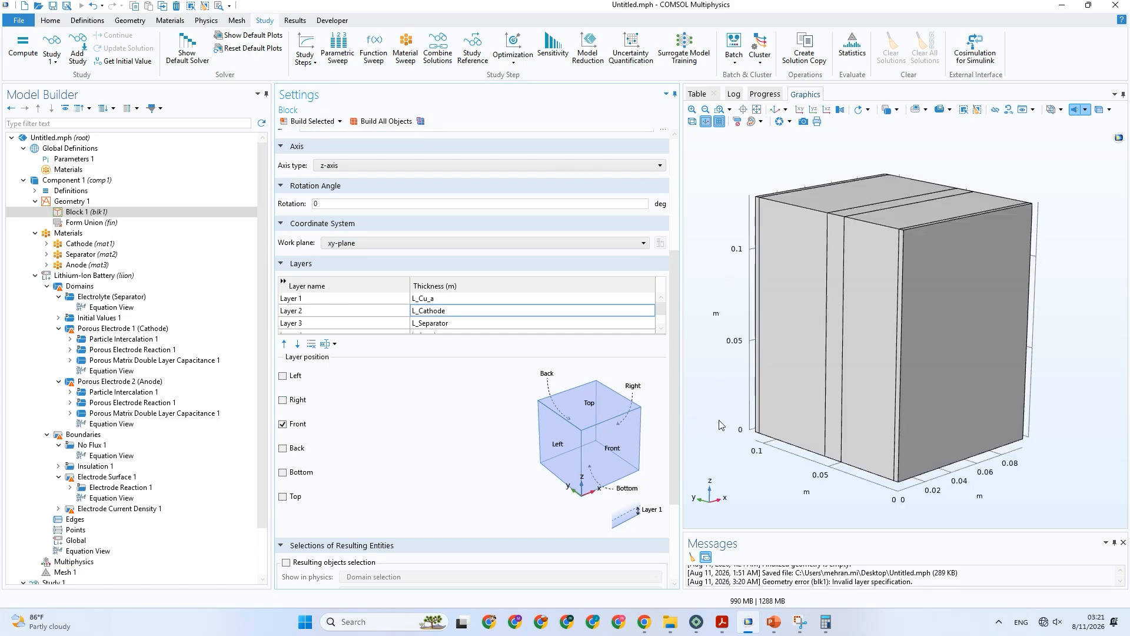
pyautogui.moveTo(735, 446); pyautogui.dragTo(771, 468)
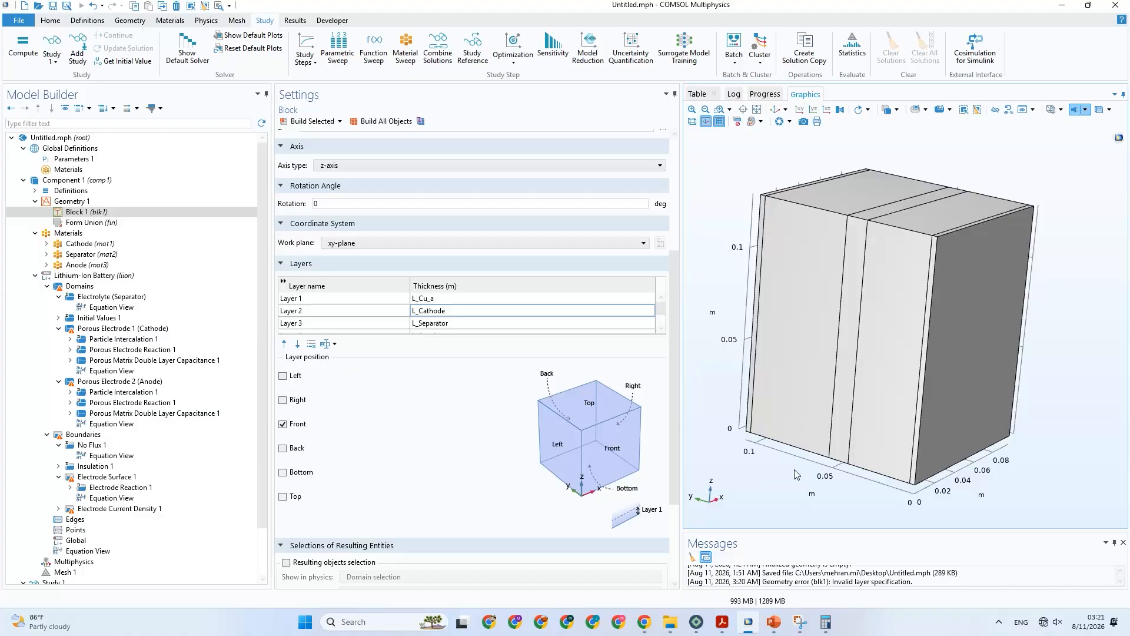
# Compare the layered block with the paper's battery figure on the Electrochemical model slide in PowerPoint, and return to COMSOL.
pyautogui.click(931, 390)
pyautogui.click(773, 626)
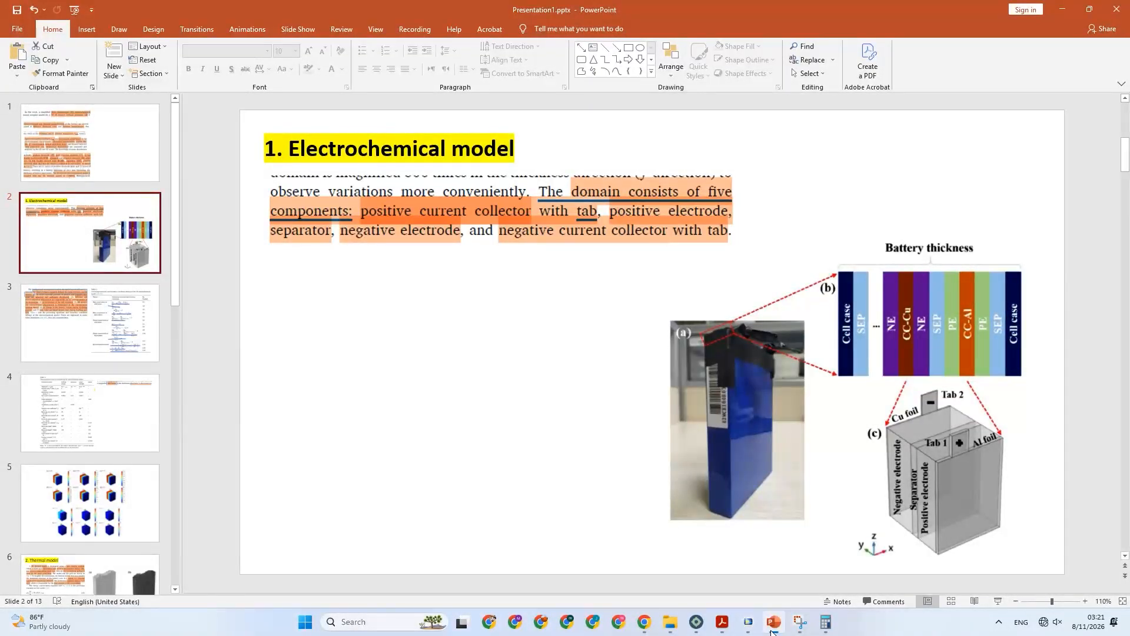
pyautogui.click(774, 628)
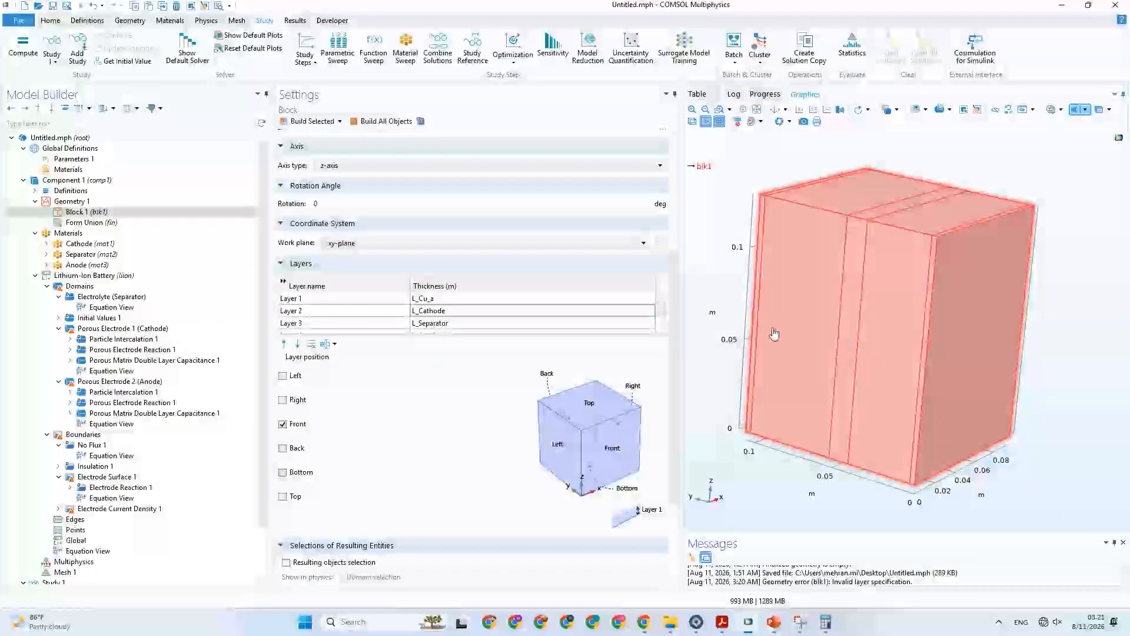
pyautogui.moveTo(853, 391); pyautogui.dragTo(891, 338)
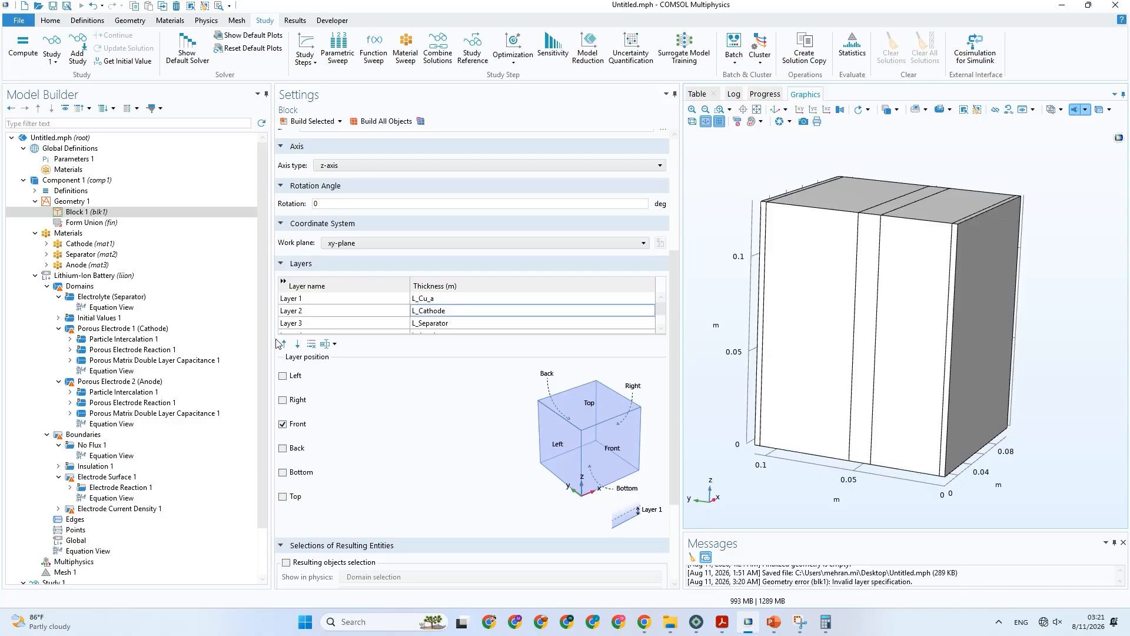
# Add a blank material under Component 1's Materials and label it Al Foil.
pyautogui.scroll(-1, 263, 309)
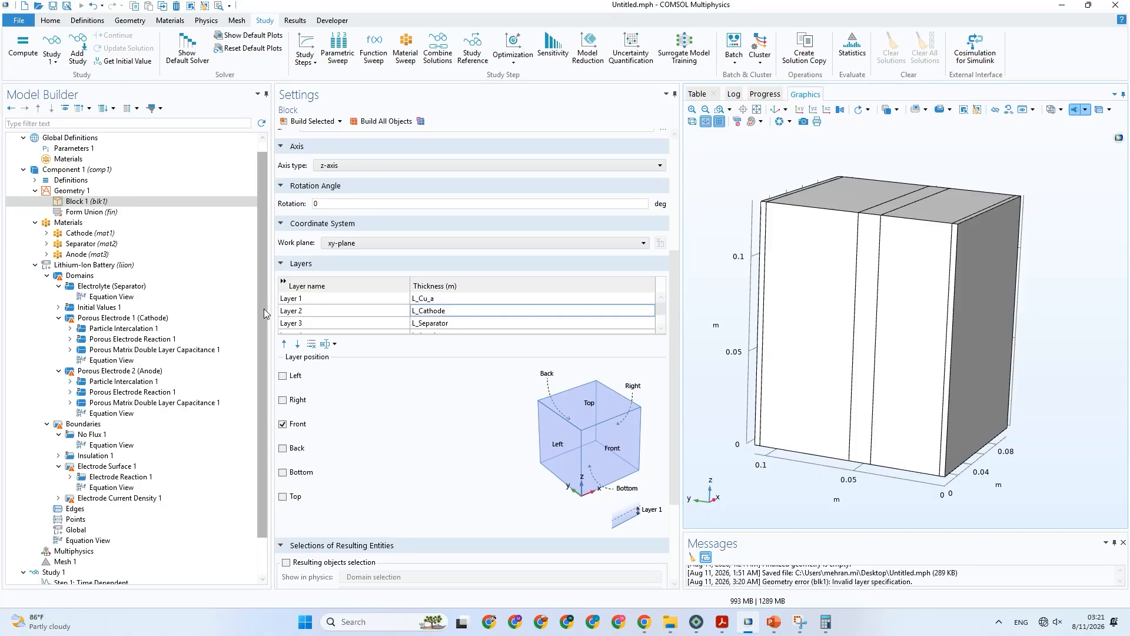
pyautogui.click(125, 232)
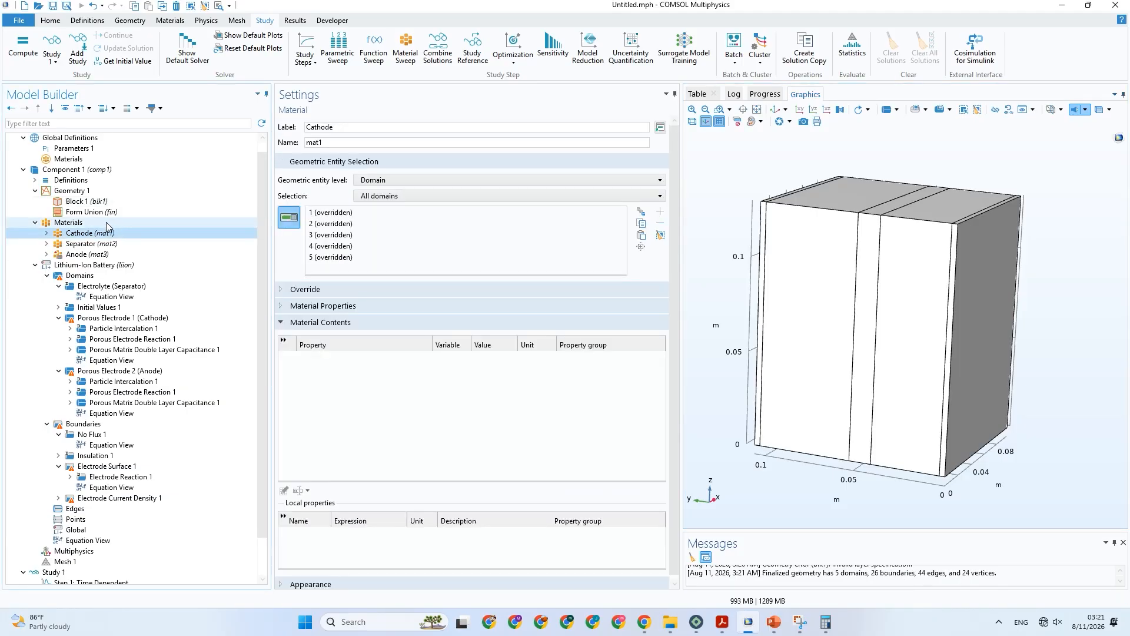
pyautogui.click(104, 221)
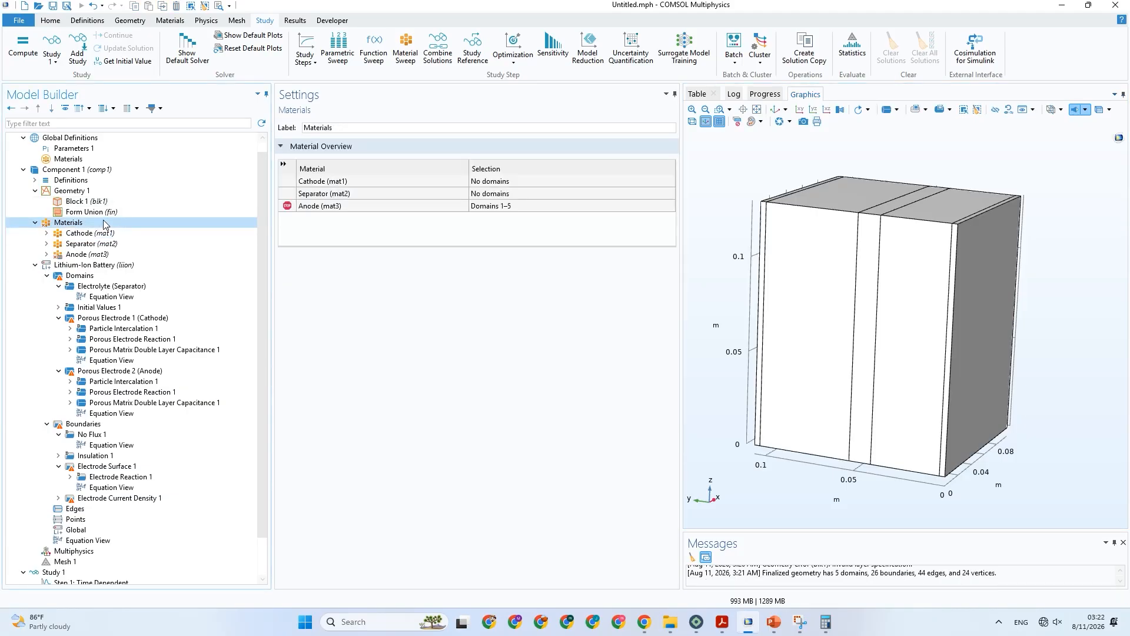
pyautogui.rightClick(104, 221)
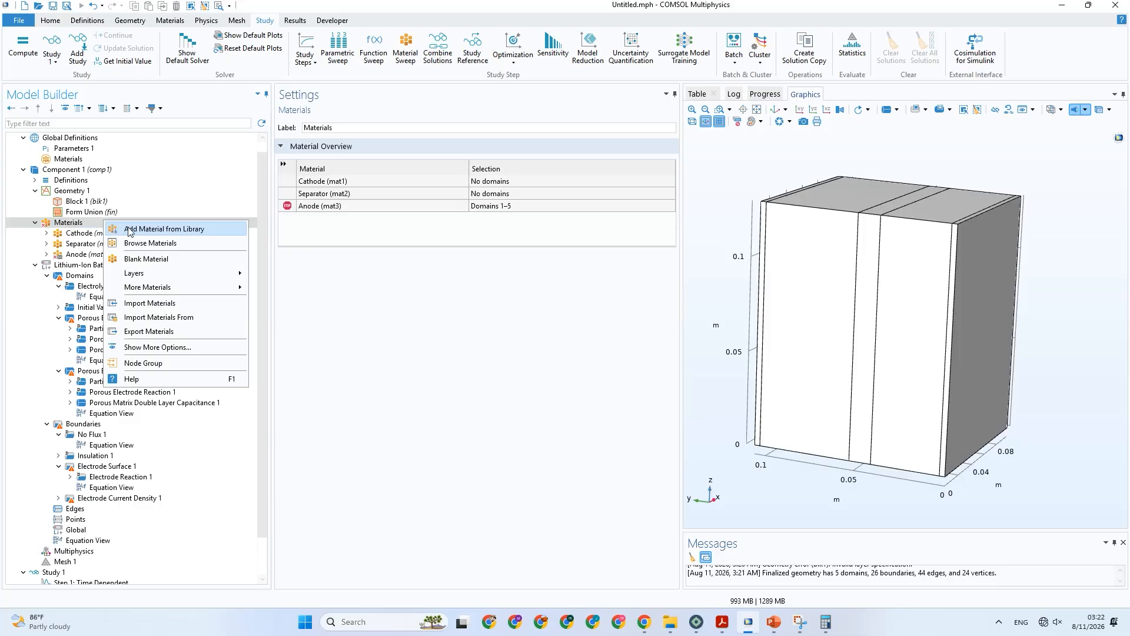
pyautogui.click(152, 260)
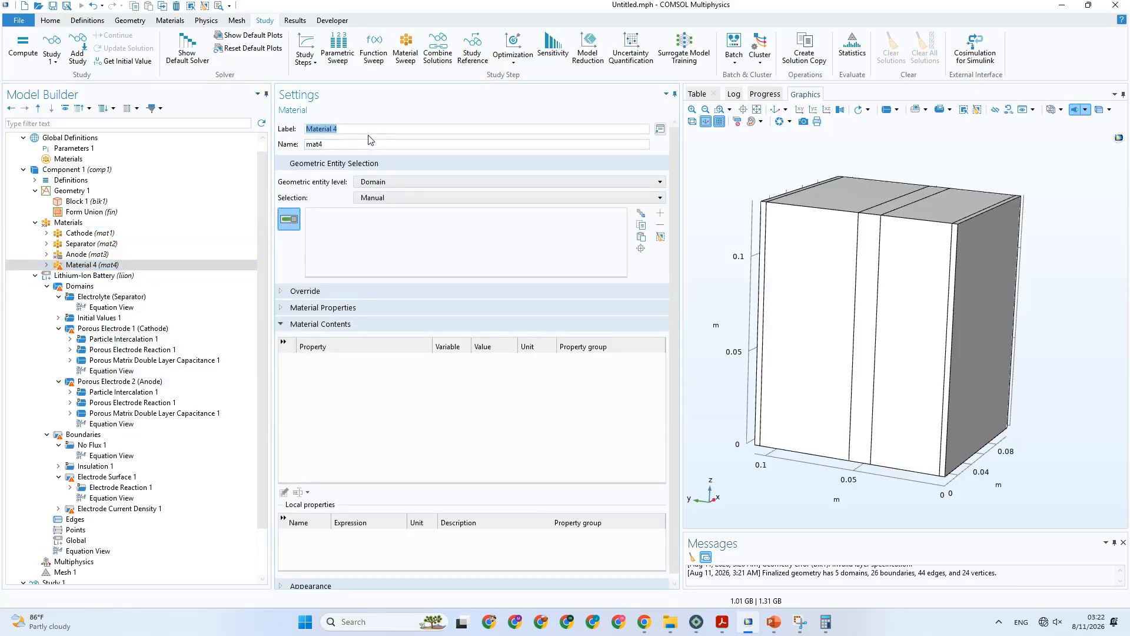
pyautogui.write('Al Foil')
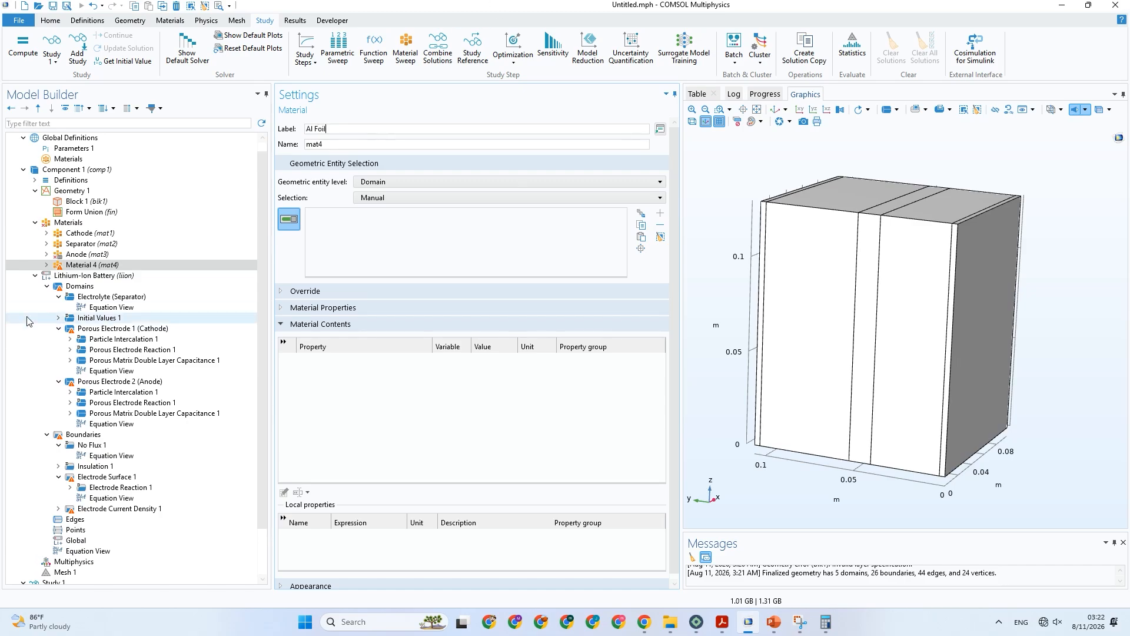
# Duplicate the Al Foil material and label the copy Cu Foil.
pyautogui.rightClick(92, 270)
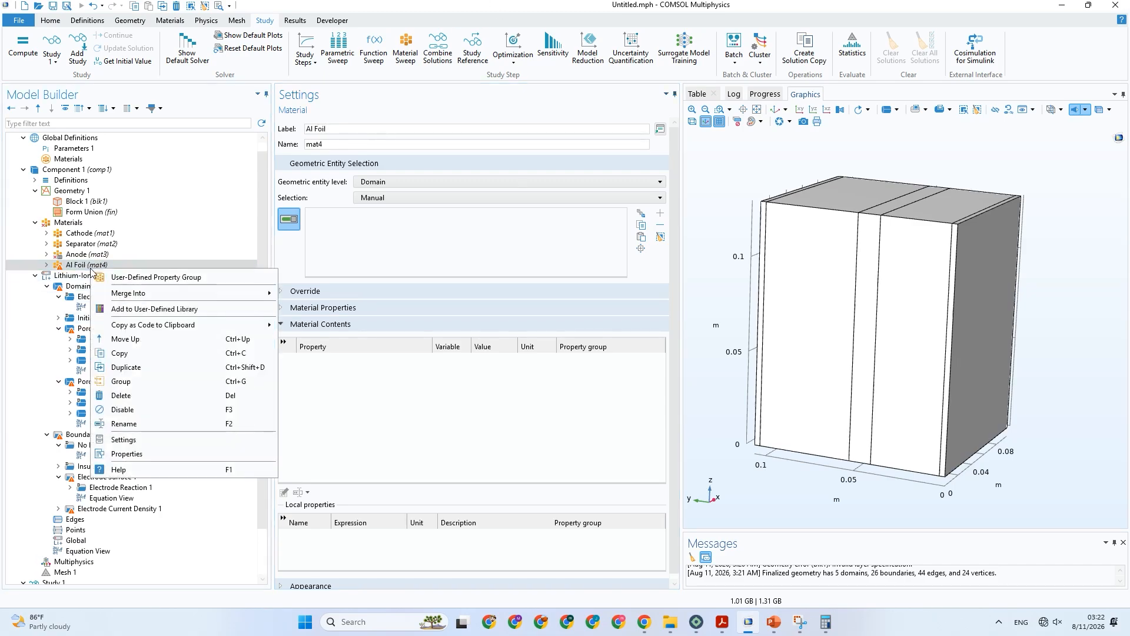
pyautogui.click(150, 369)
pyautogui.moveTo(349, 129); pyautogui.dragTo(289, 130)
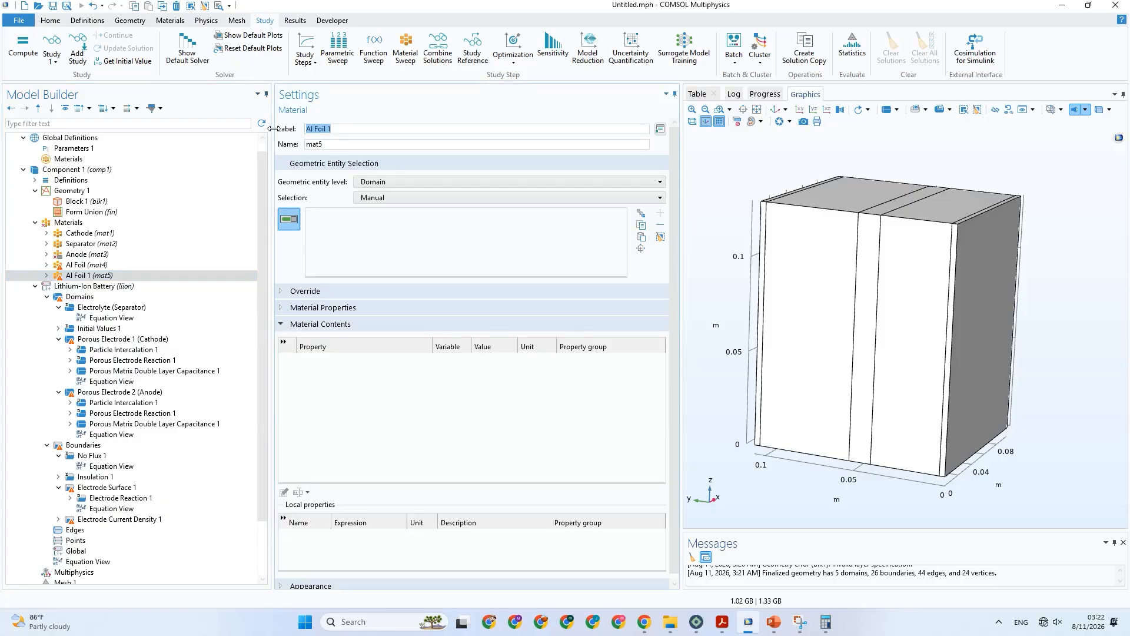
pyautogui.write('Cu')
# Inspect the layered geometry in 3D and compare it with the paper's tab layout and result figures in PowerPoint.
pyautogui.click(115, 266)
pyautogui.scroll(1, 98, 215)
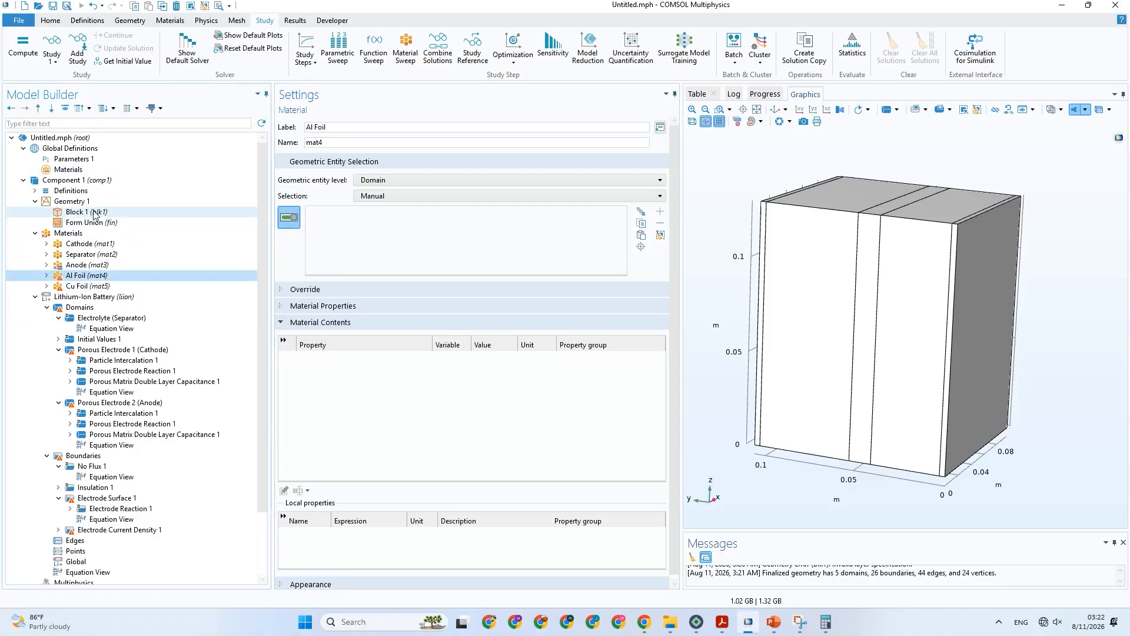
pyautogui.click(70, 202)
pyautogui.moveTo(883, 330); pyautogui.dragTo(1024, 326)
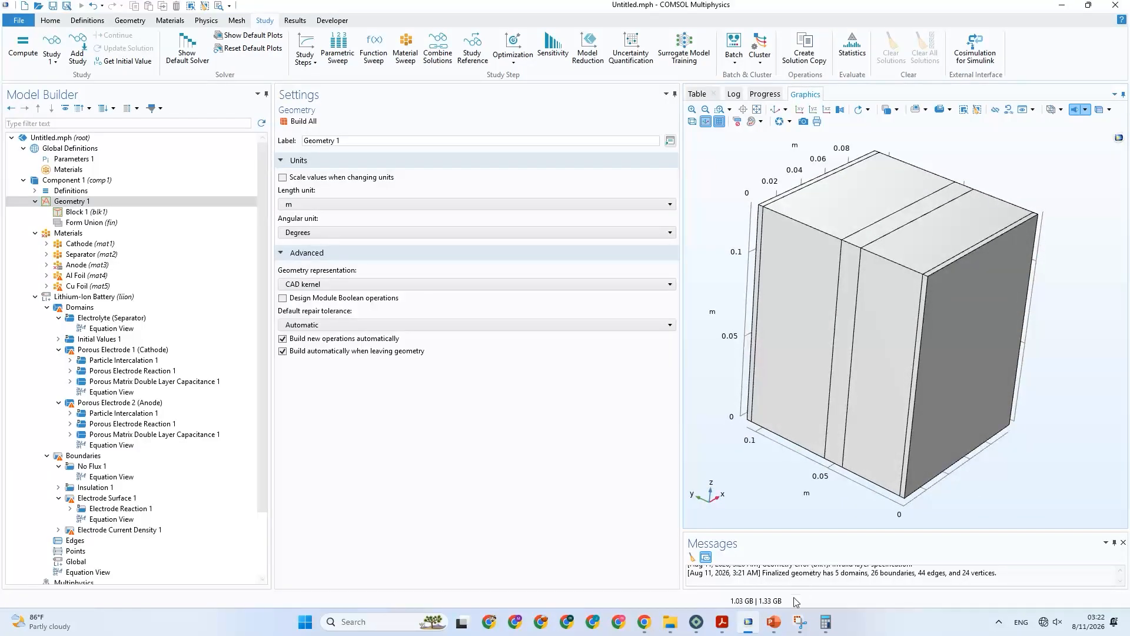
pyautogui.click(775, 622)
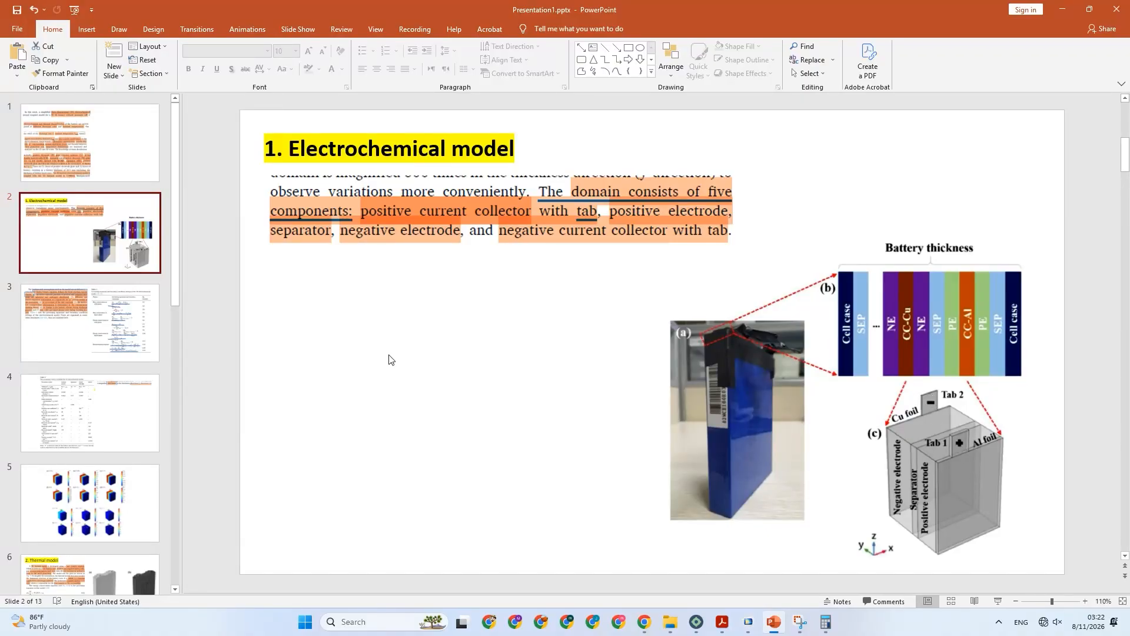
pyautogui.scroll(-5, 95, 277)
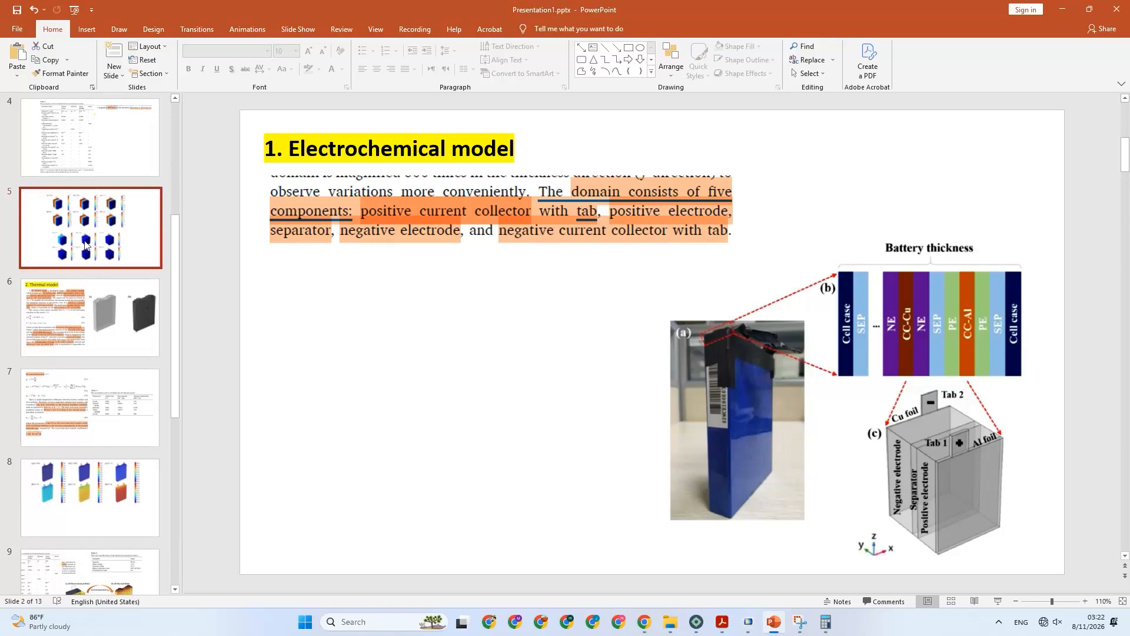
pyautogui.click(85, 244)
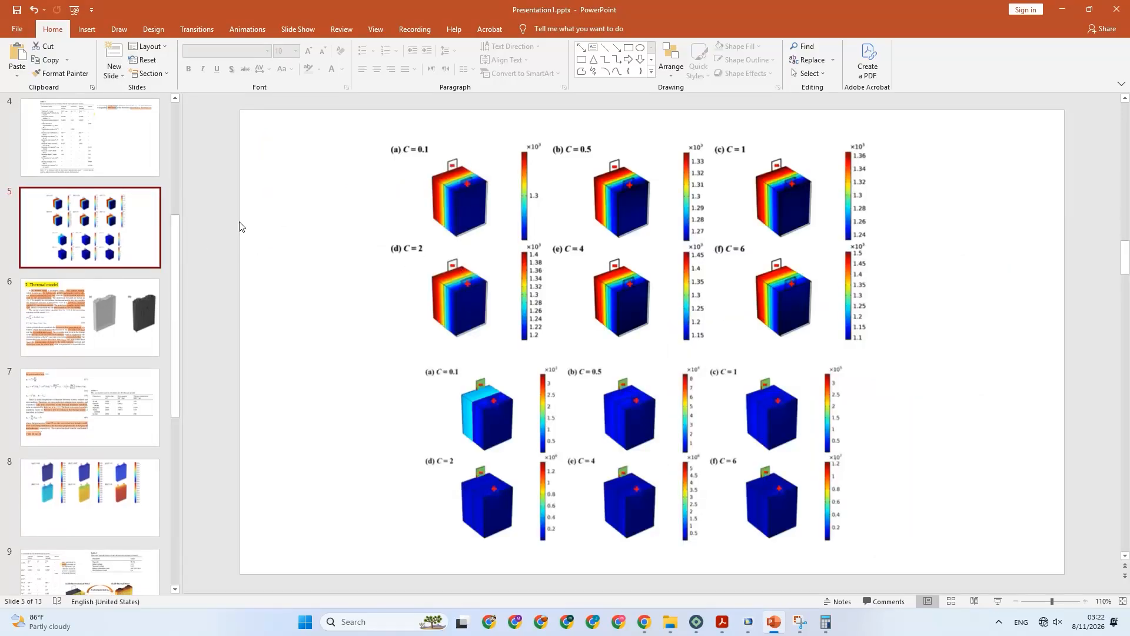
pyautogui.scroll(3, 238, 242)
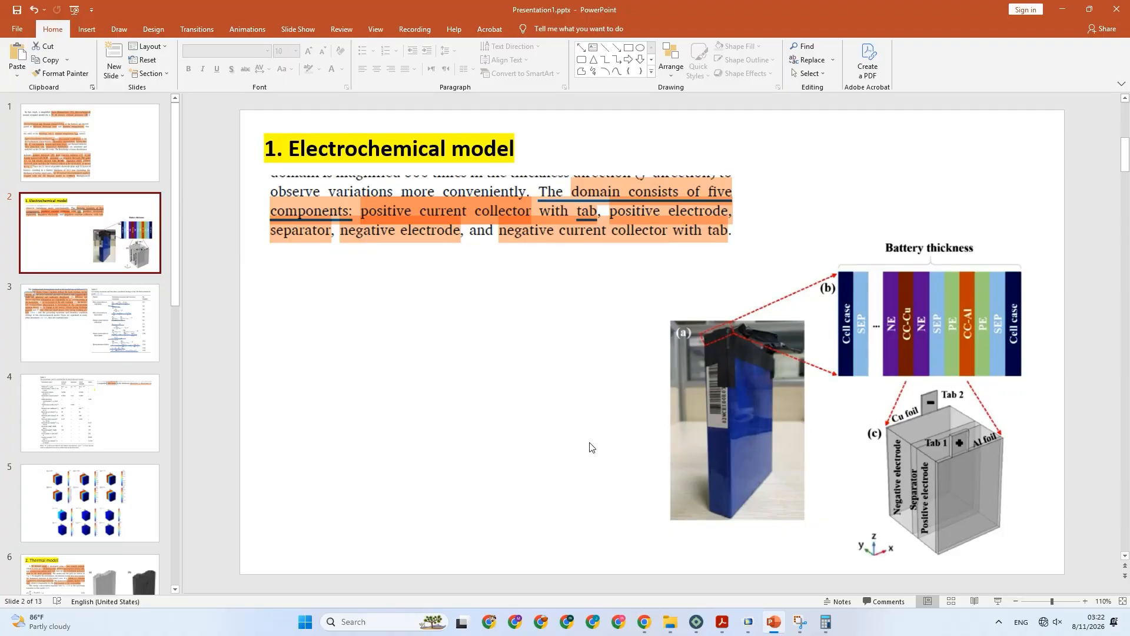
# Switch to COMSOL, copy the h_tap parameter name, and duplicate Block 1 under Geometry 1.
pyautogui.click(748, 622)
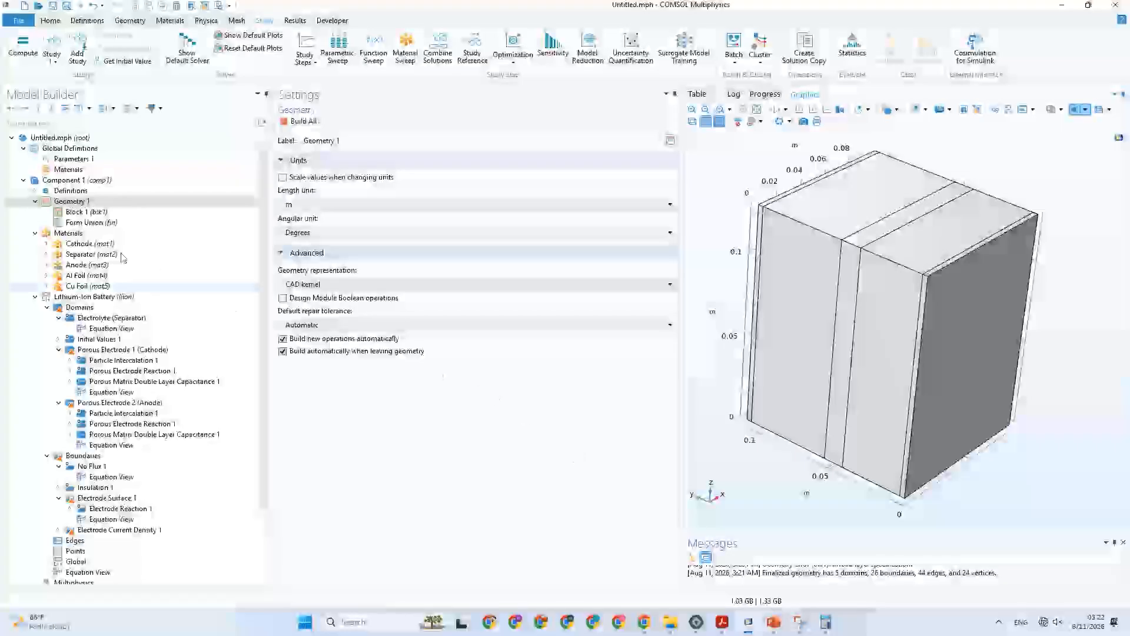
pyautogui.click(90, 161)
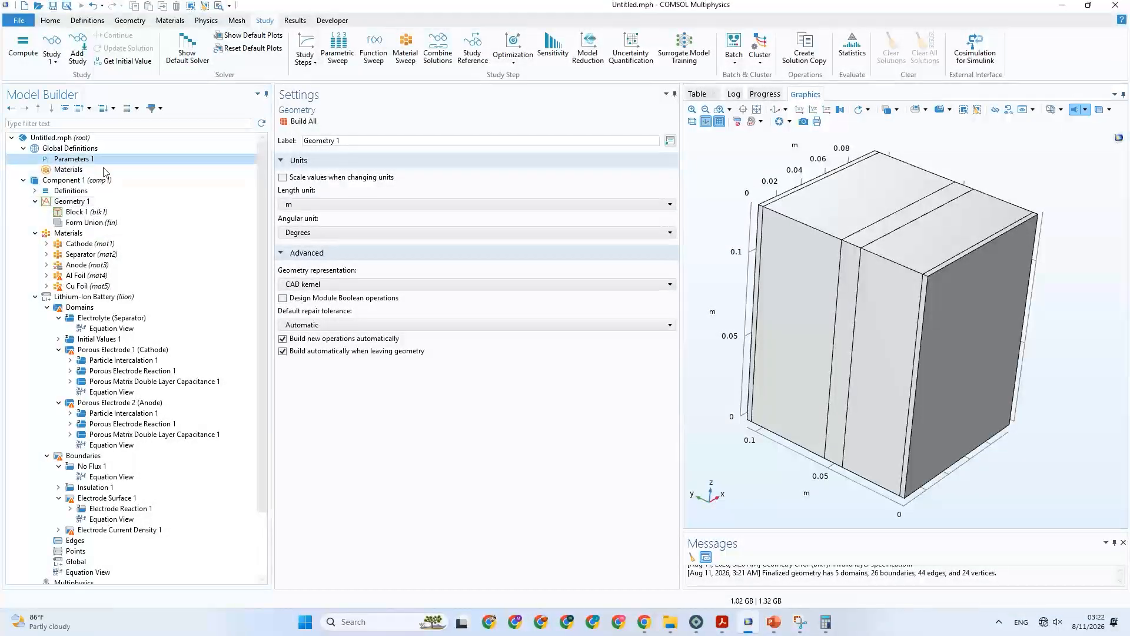
pyautogui.doubleClick(312, 345)
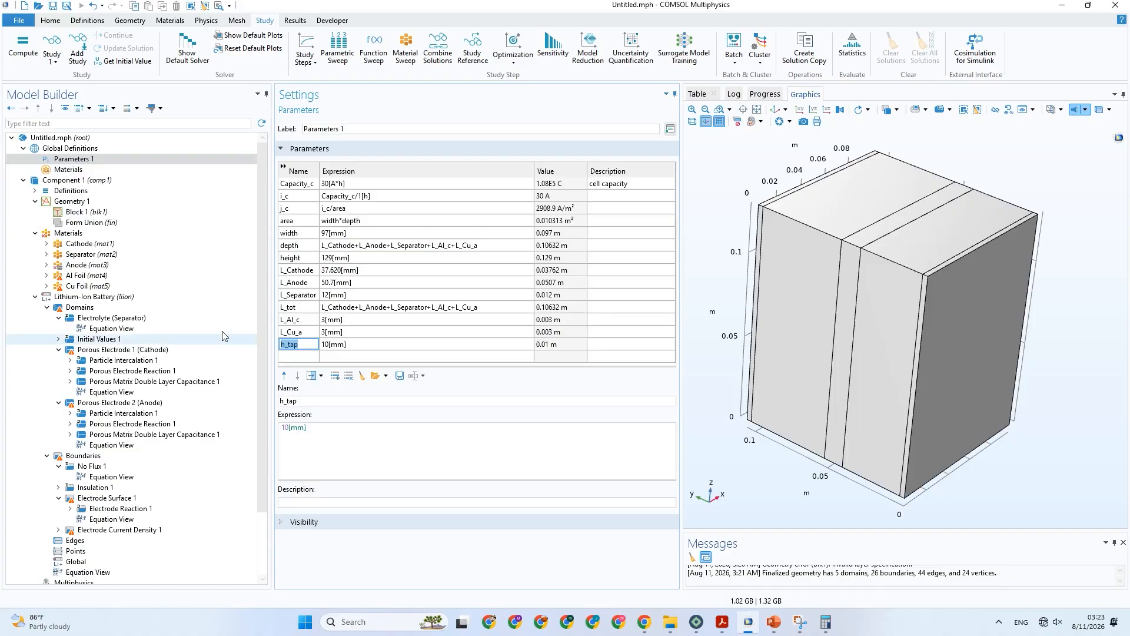
pyautogui.click(78, 214)
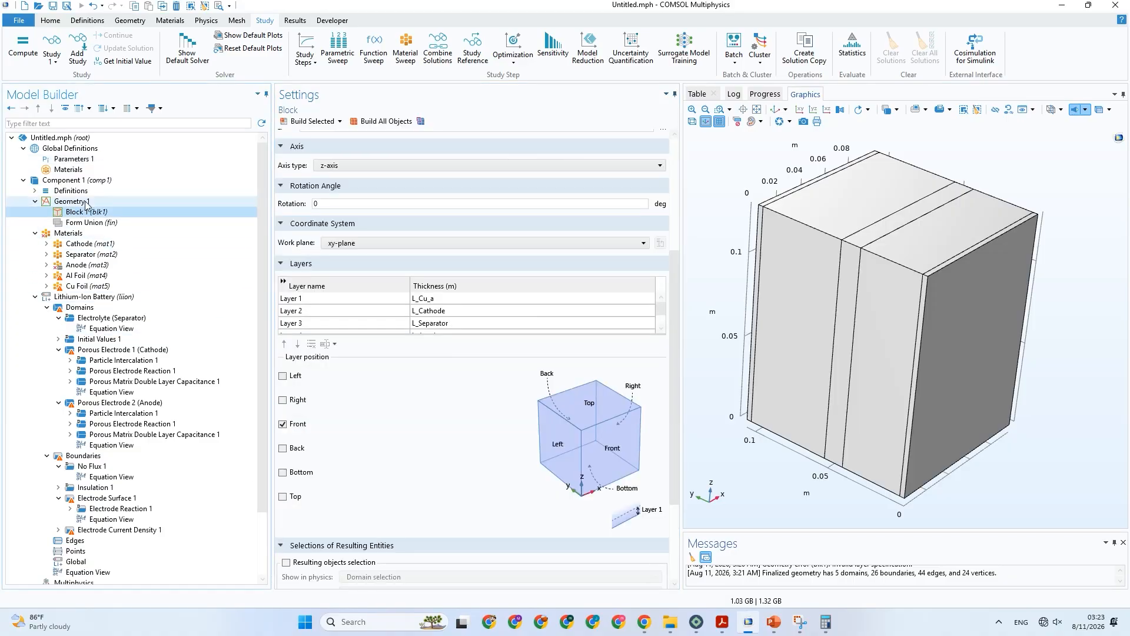
pyautogui.rightClick(82, 213)
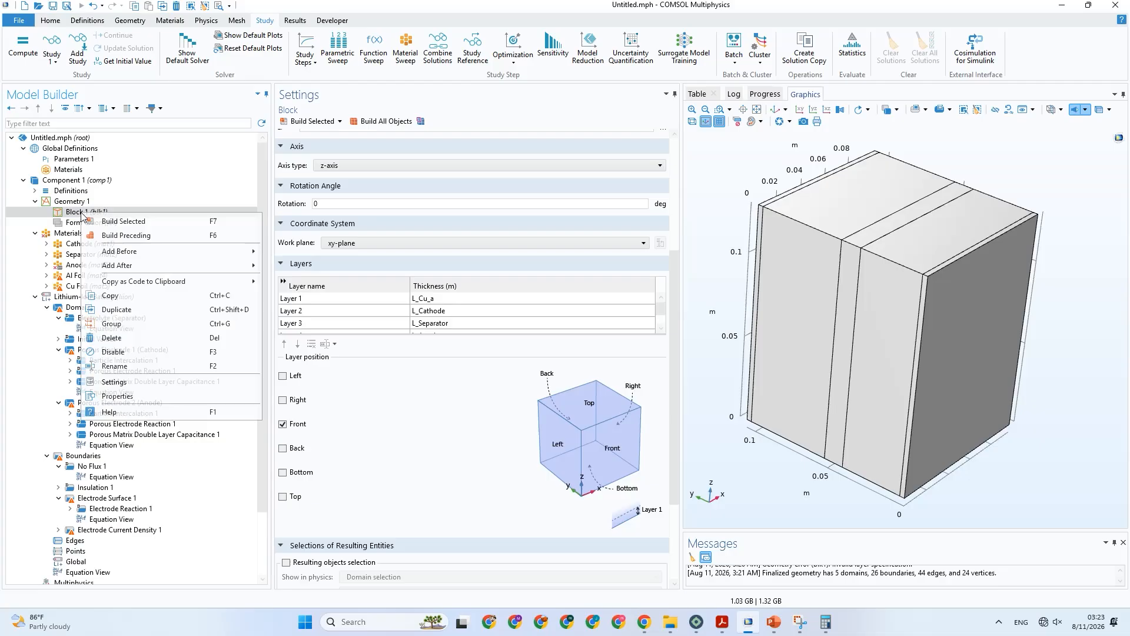
pyautogui.click(146, 312)
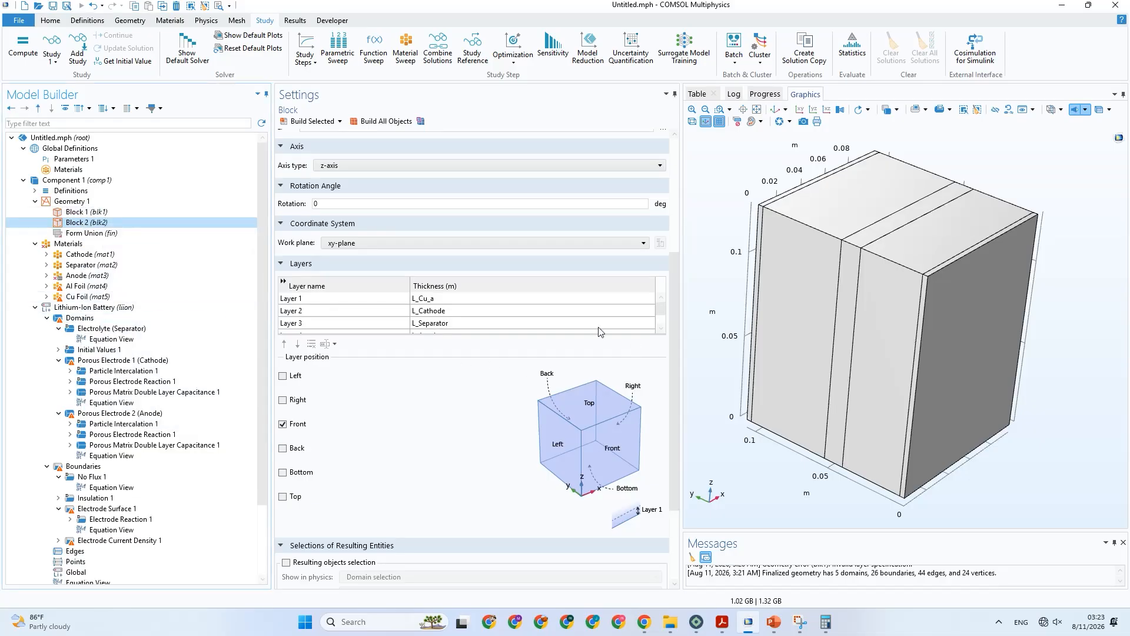
# Remove all inherited layer definitions from the duplicated Block 2.
pyautogui.click(435, 316)
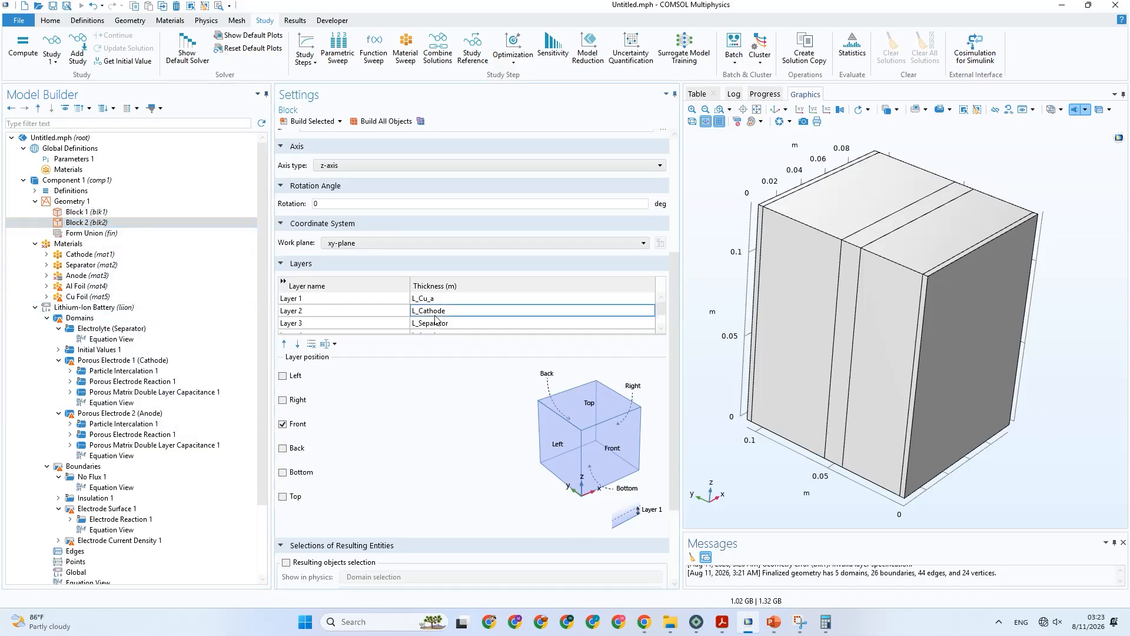
pyautogui.click(312, 345)
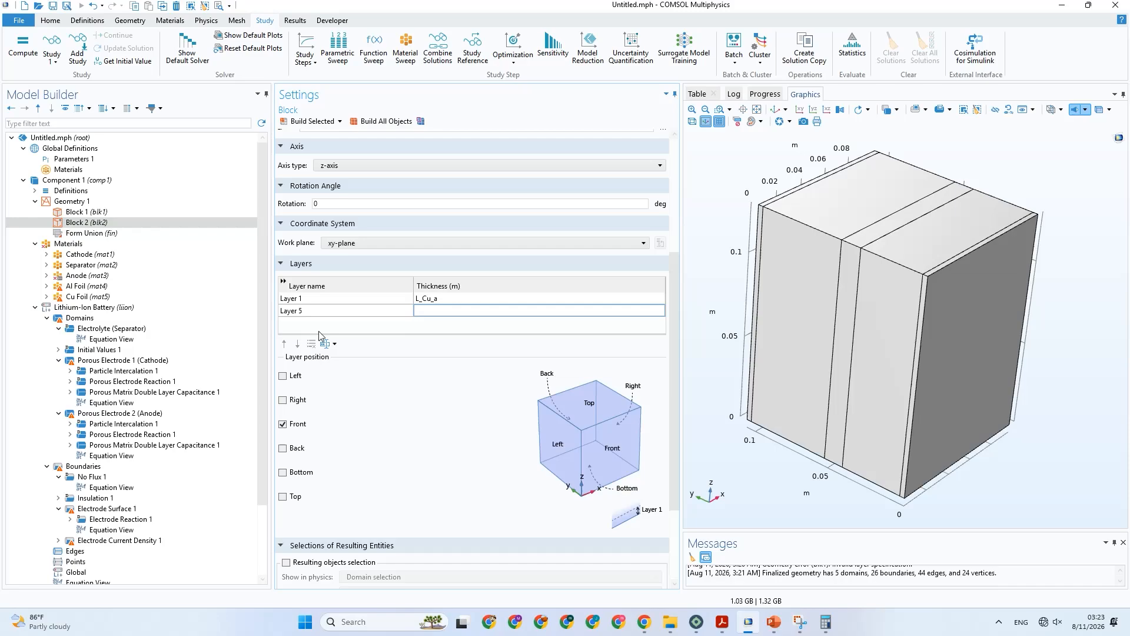
pyautogui.click(327, 299)
pyautogui.click(311, 344)
pyautogui.scroll(5, 669, 320)
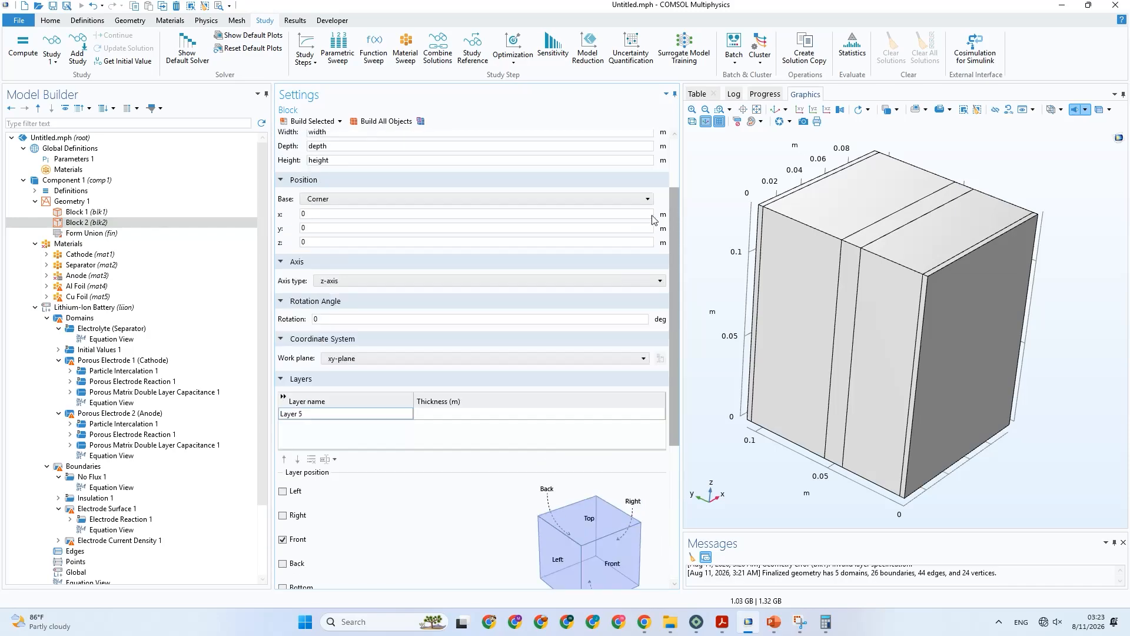
pyautogui.moveTo(345, 248); pyautogui.dragTo(276, 248)
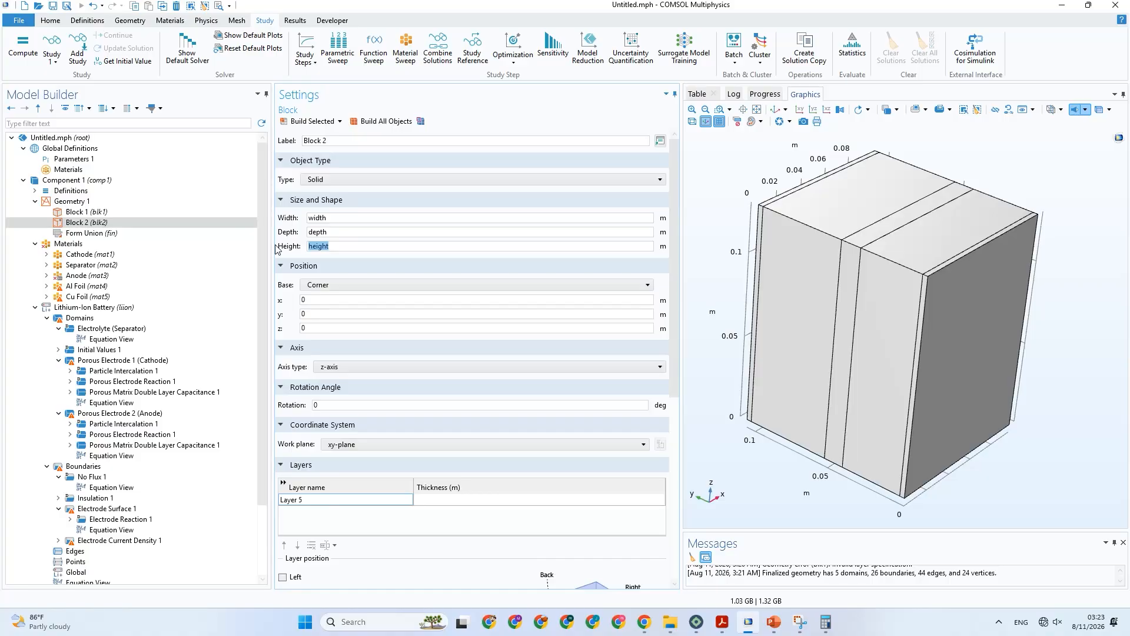
pyautogui.hotkey('ctrl', 'z')
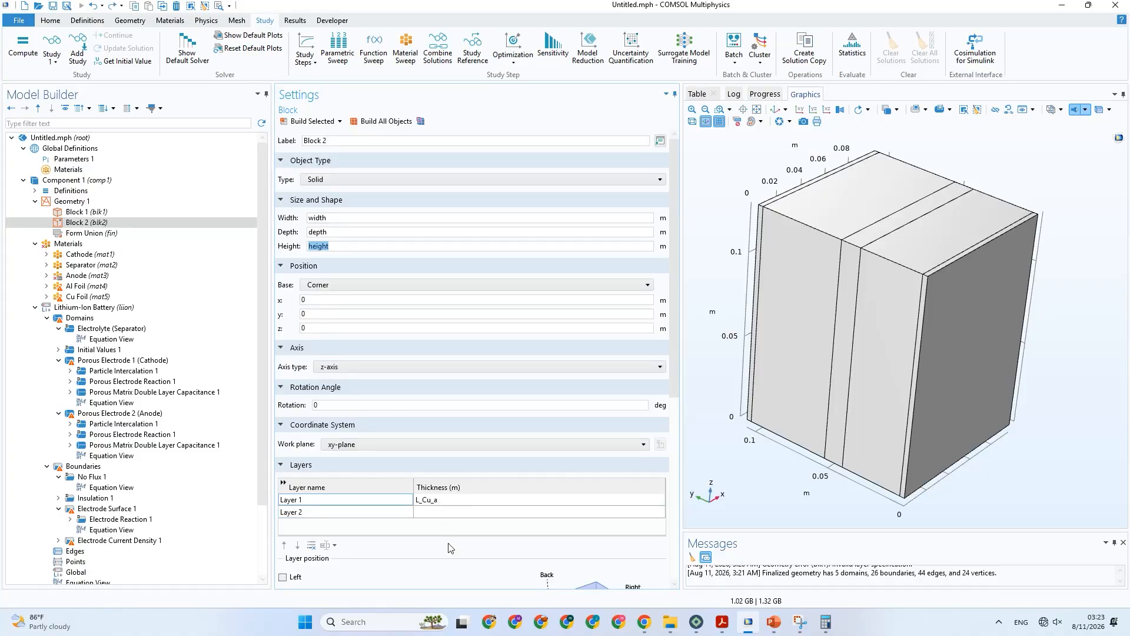
pyautogui.click(437, 502)
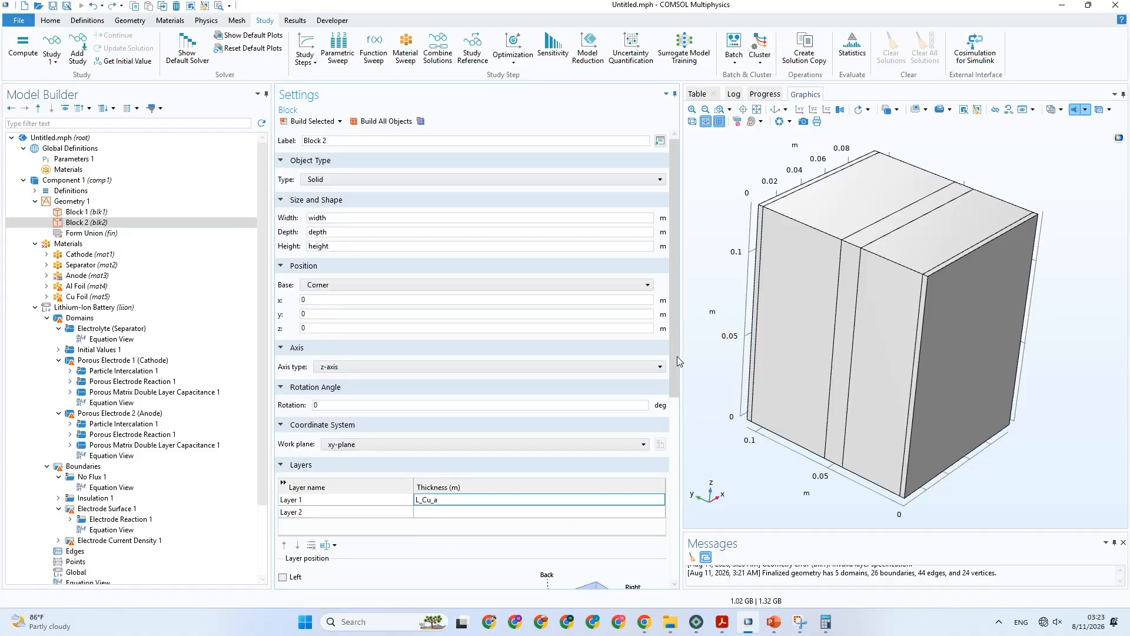
pyautogui.scroll(-3, 678, 361)
pyautogui.click(311, 452)
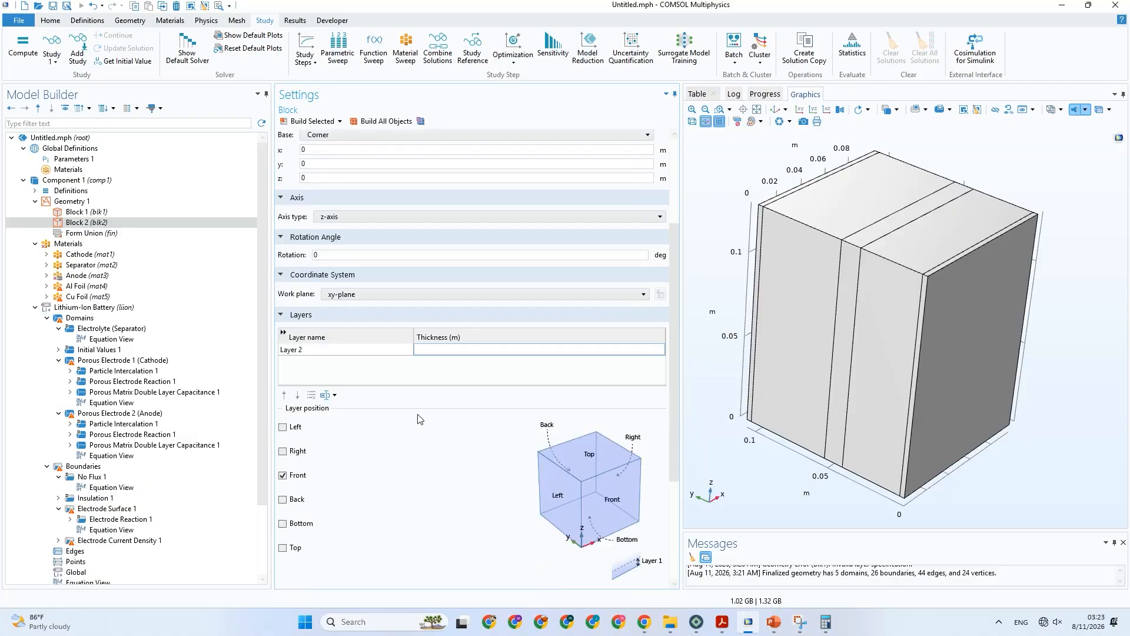
pyautogui.scroll(3, 420, 420)
# Set Block 2's height to the h_tap parameter and build it.
pyautogui.click(71, 159)
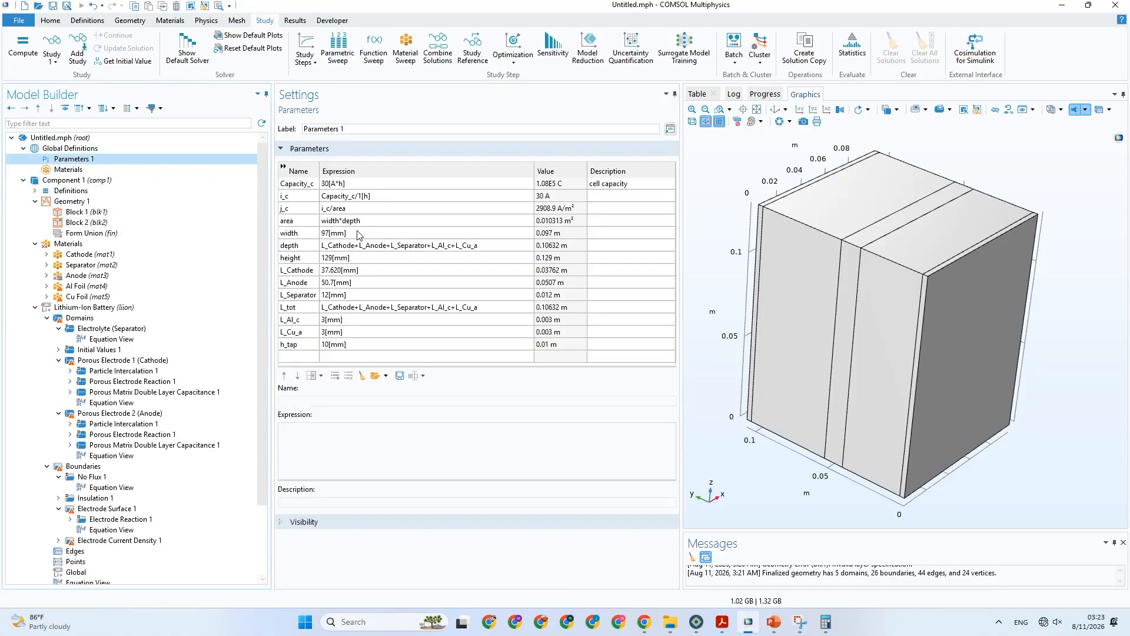
pyautogui.click(310, 345)
pyautogui.click(310, 344)
pyautogui.hotkey('ctrl', 'c')
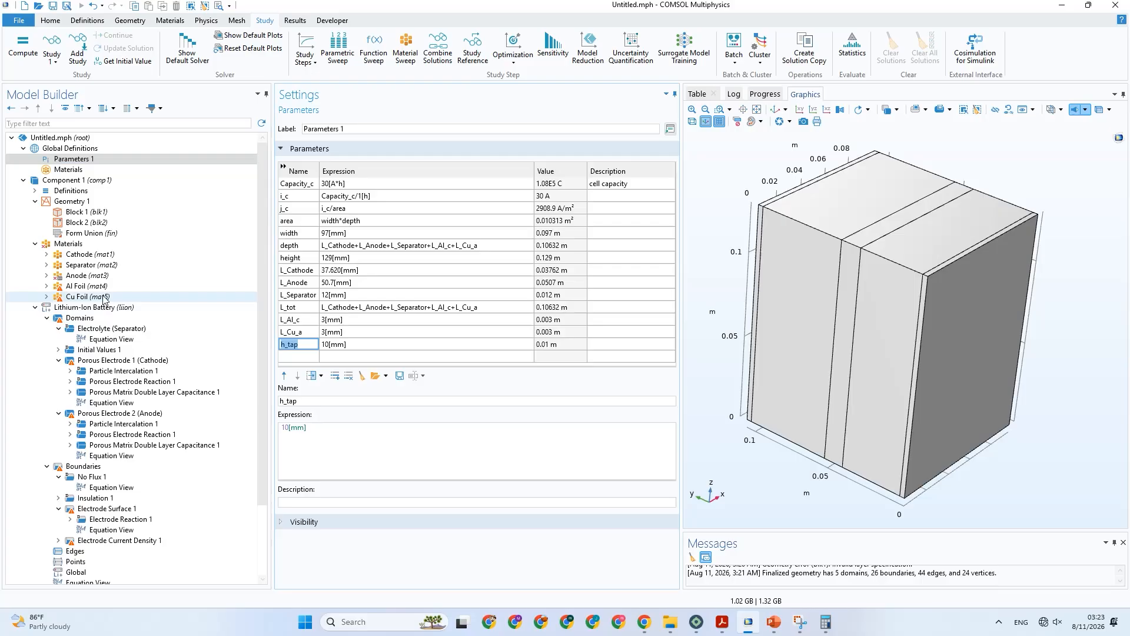
pyautogui.click(83, 223)
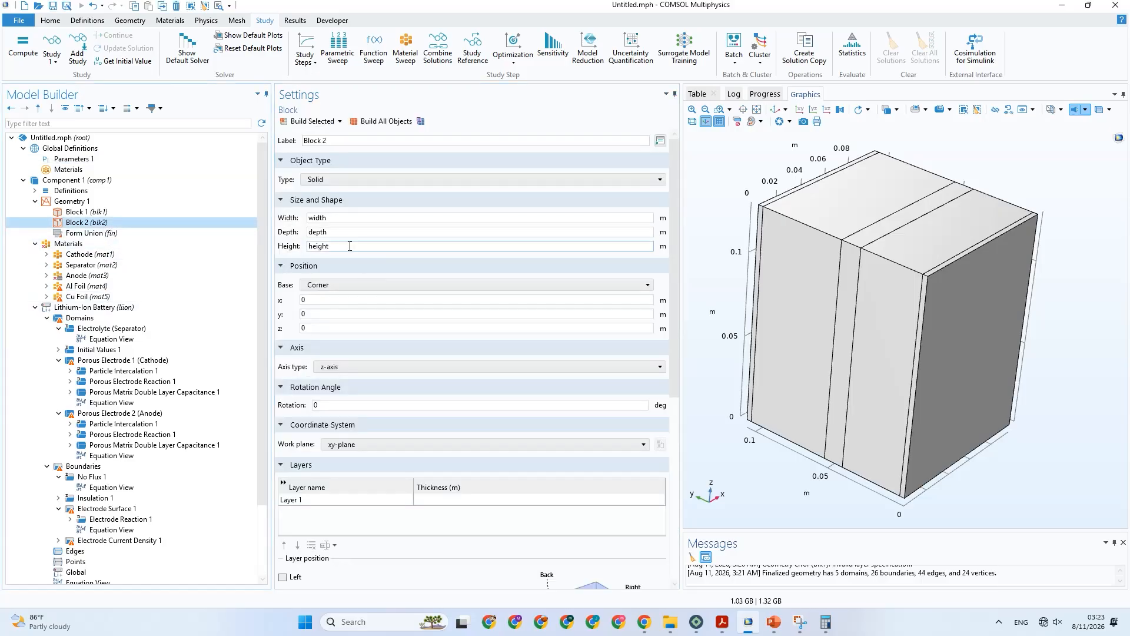
pyautogui.moveTo(350, 246); pyautogui.dragTo(286, 253)
pyautogui.hotkey('ctrl', 'v')
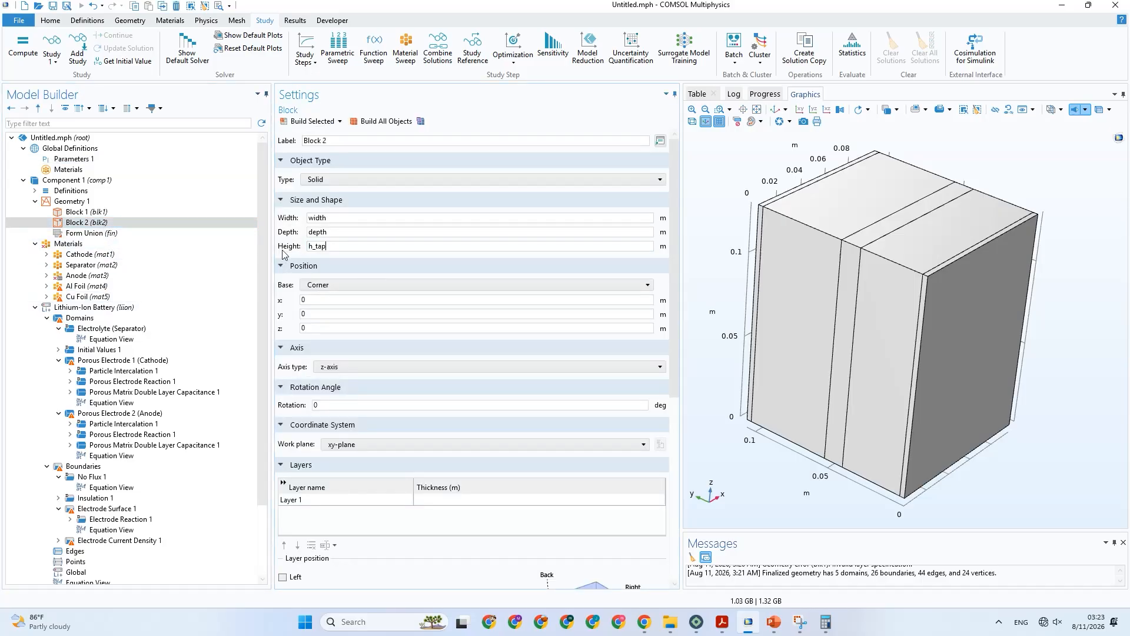
pyautogui.click(309, 122)
pyautogui.moveTo(724, 436); pyautogui.dragTo(719, 427)
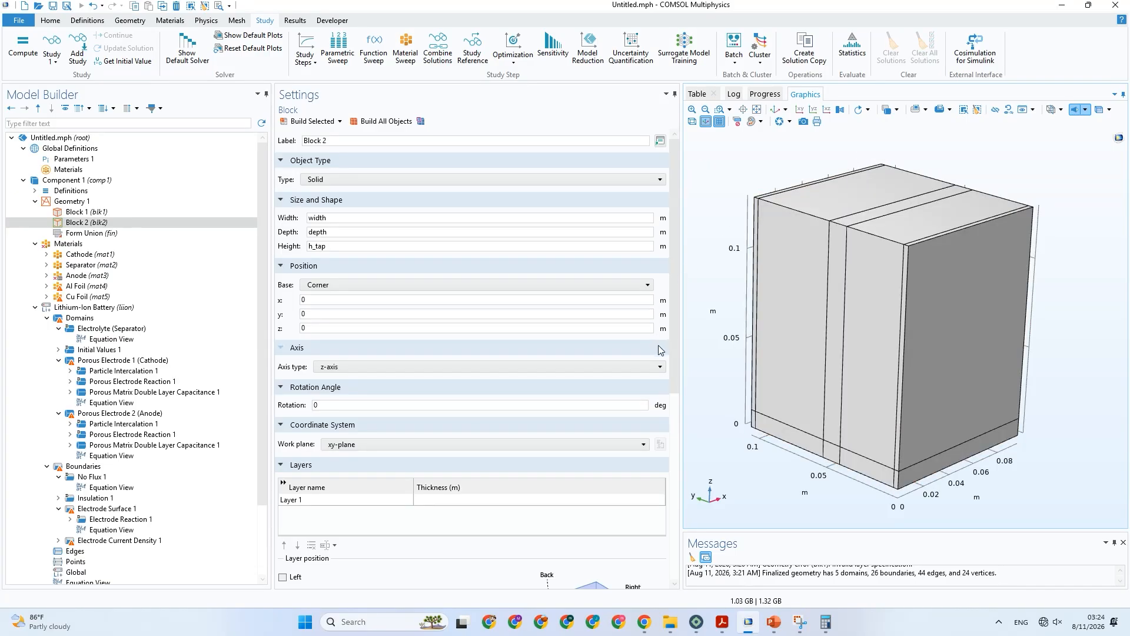
# Check the paper's tab figure in PowerPoint, return to COMSOL, and set Block 2's width to width/5 and height to h_tap*5.
pyautogui.click(774, 621)
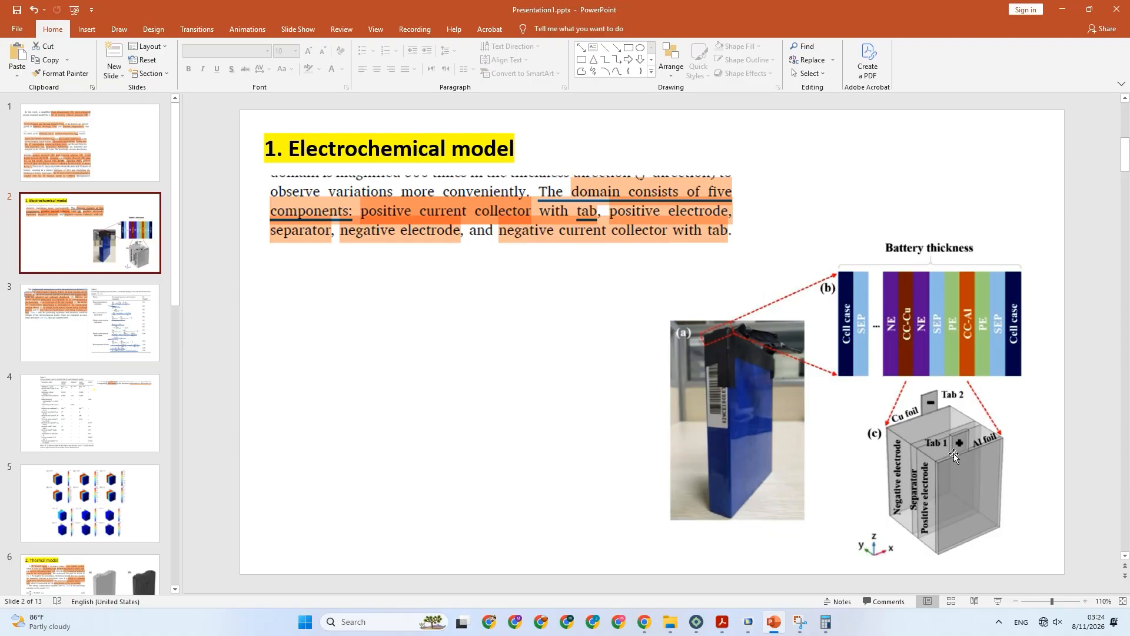
pyautogui.click(773, 622)
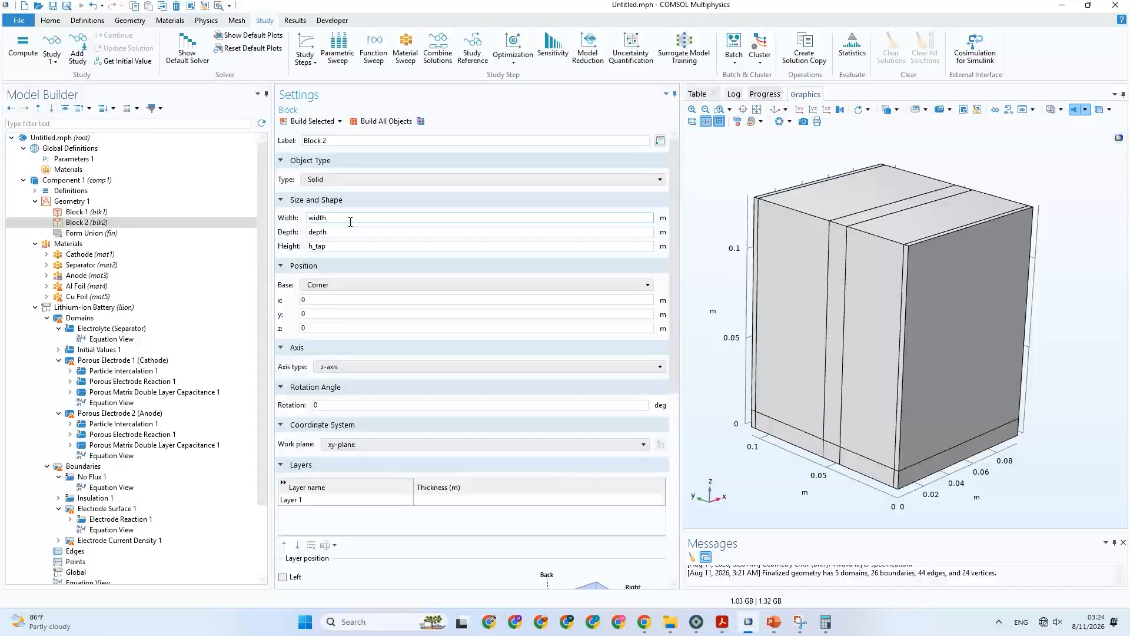
pyautogui.write('/5')
pyautogui.click(346, 248)
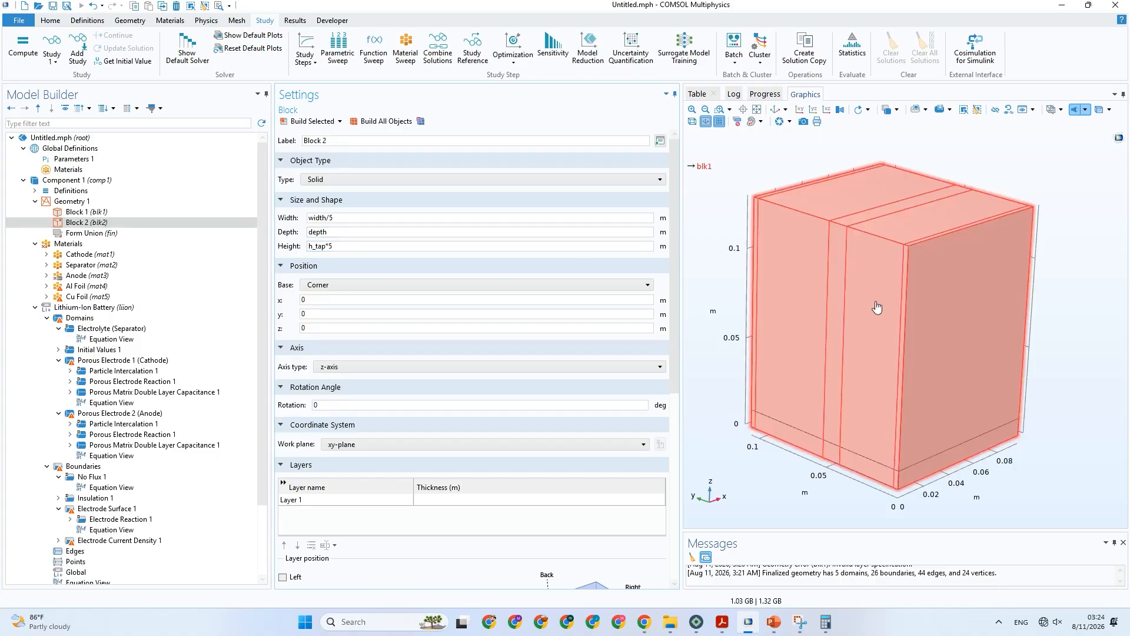
# Set Block 2's z position to height so it sits on top of the cell, and rebuild it.
pyautogui.doubleClick(297, 327)
pyautogui.write('he')
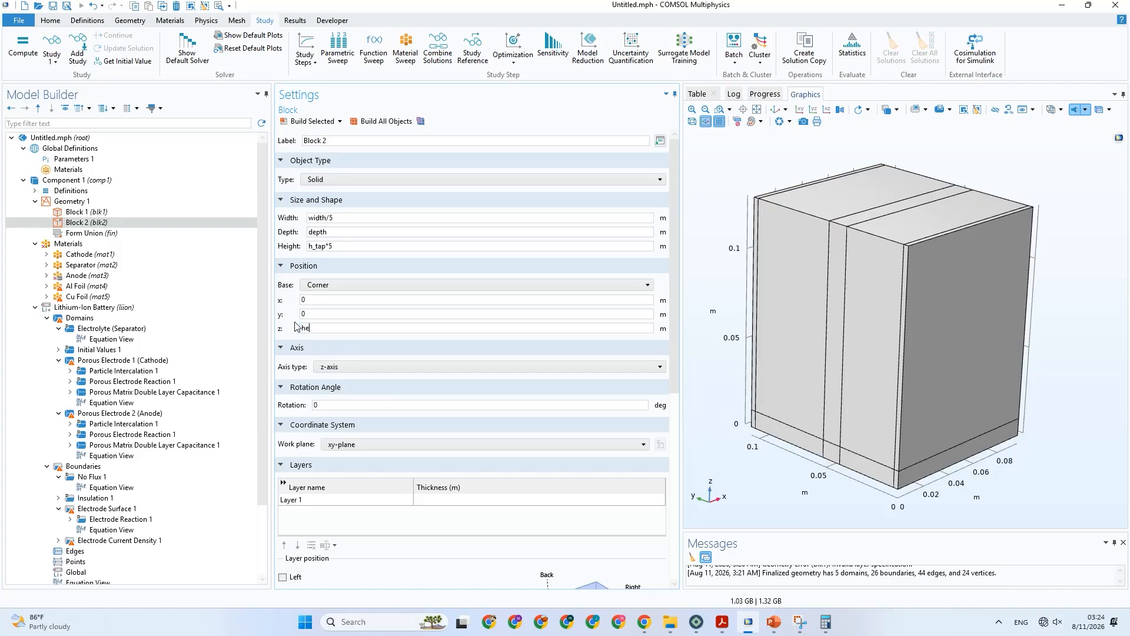
pyautogui.write('ight')
pyautogui.click(304, 300)
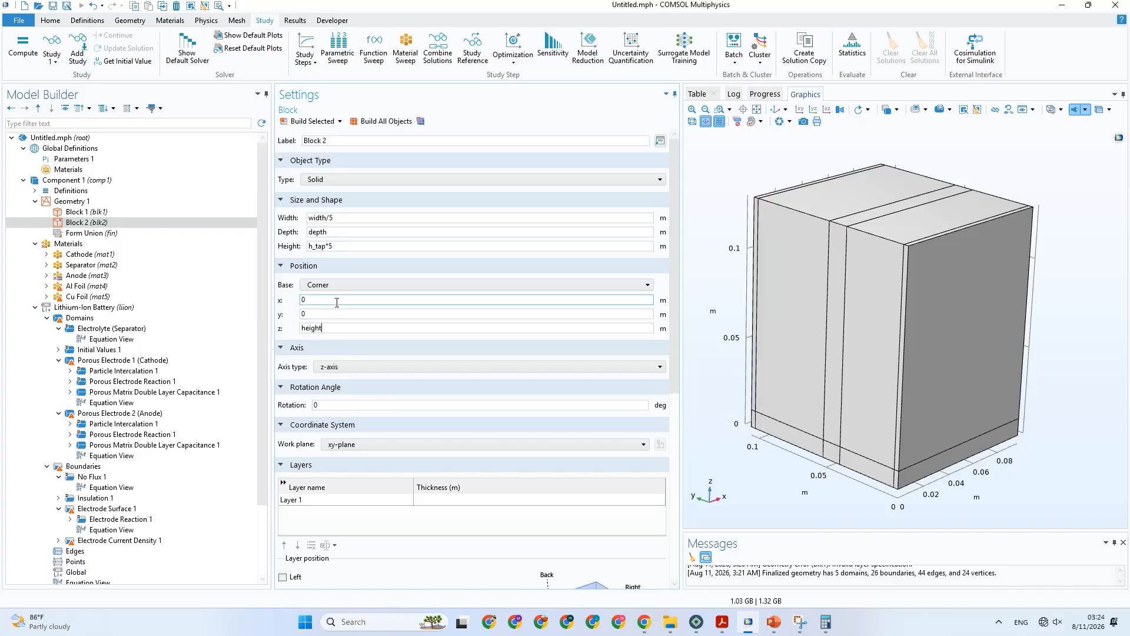
pyautogui.click(322, 122)
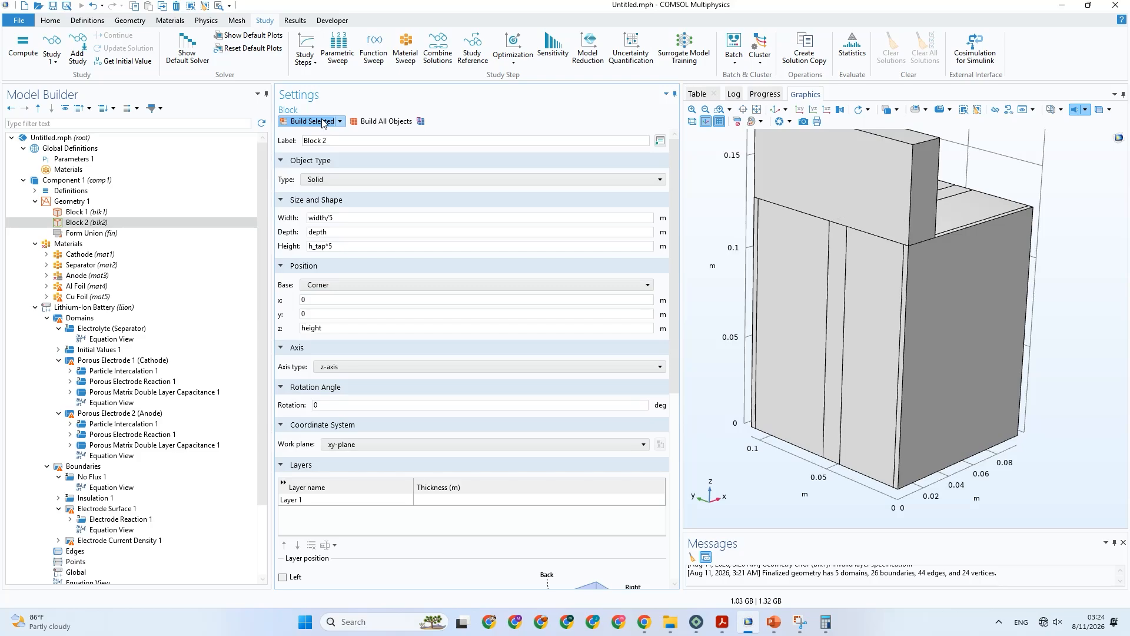
# Set Block 2's depth to depth/5 and rebuild it.
pyautogui.moveTo(732, 278); pyautogui.dragTo(730, 304)
pyautogui.click(757, 110)
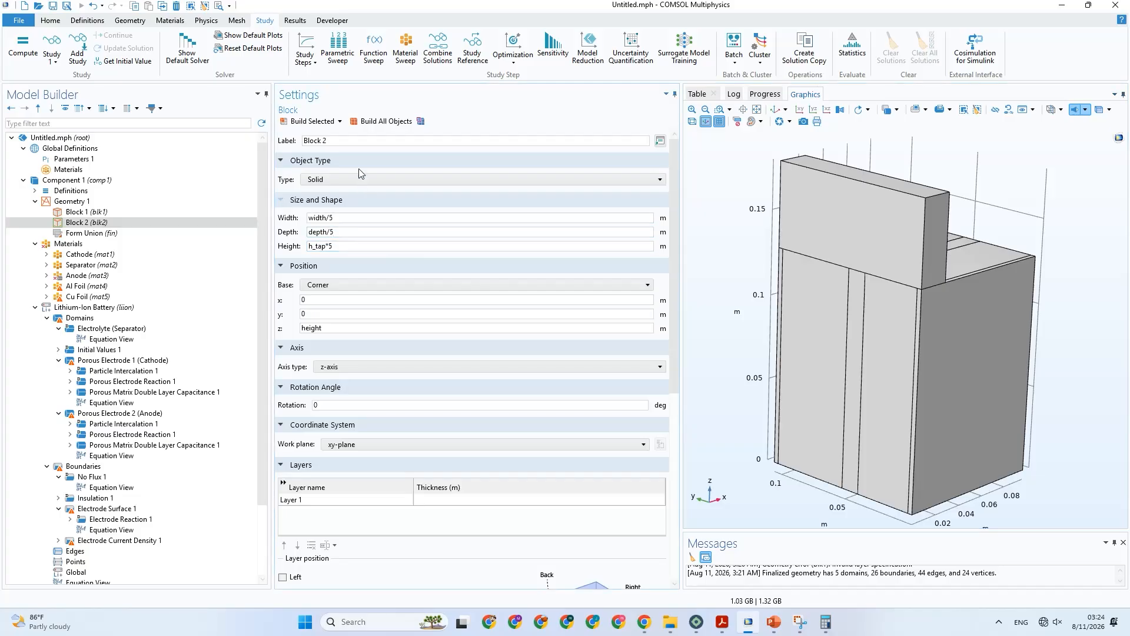
pyautogui.click(315, 121)
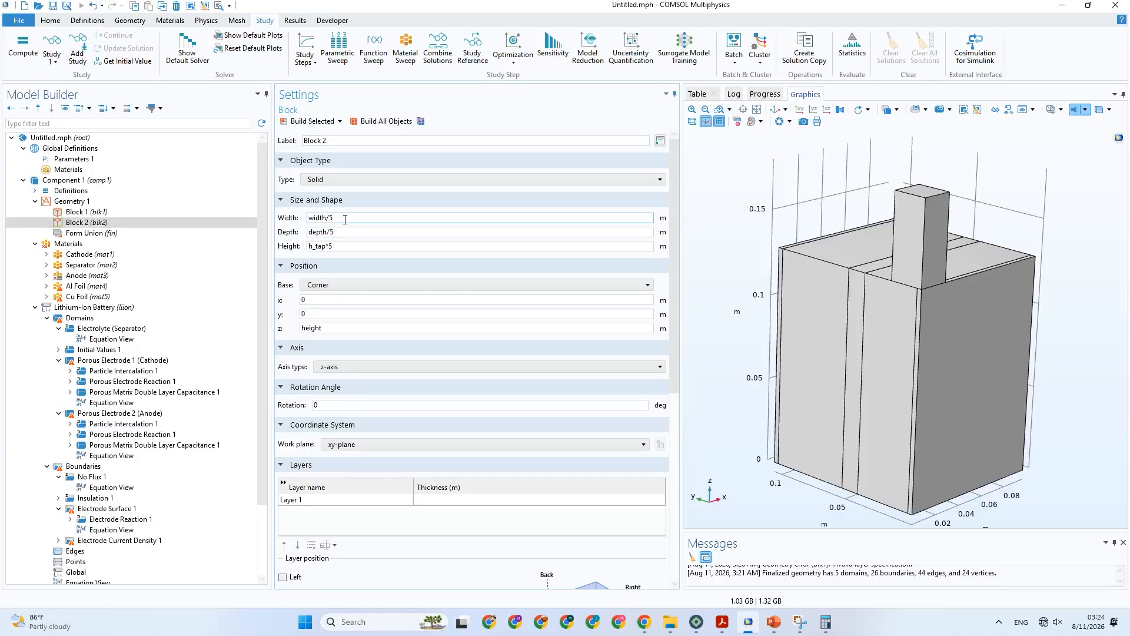
# Copy the L_Cu_a parameter name, set Block 2's width to L_Cu_a, and rebuild it.
pyautogui.moveTo(345, 219)
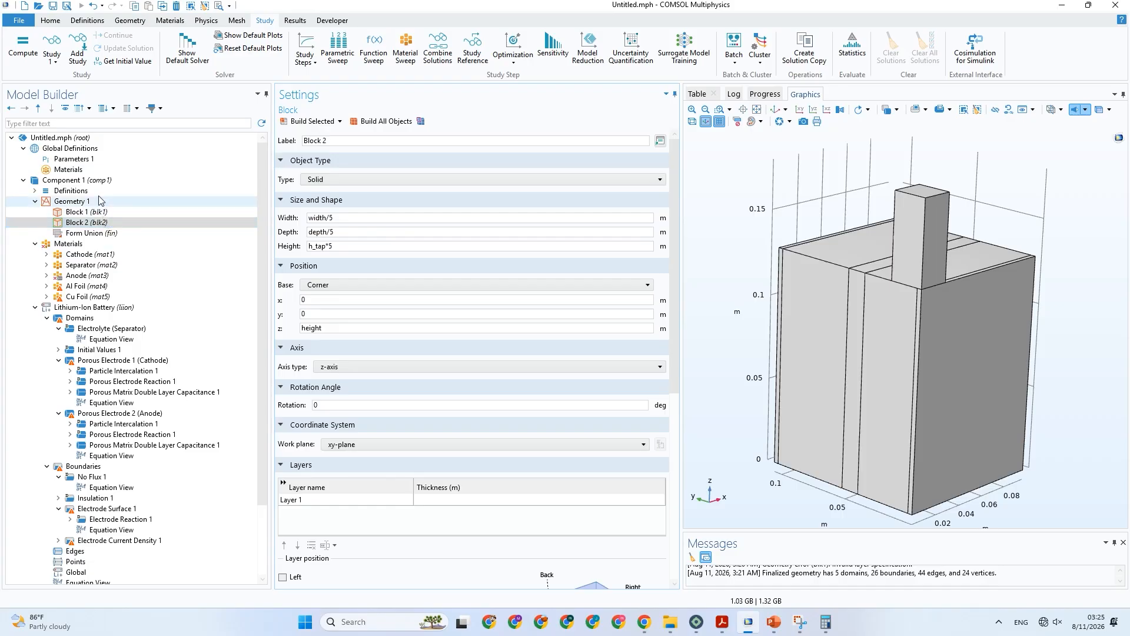
pyautogui.click(94, 163)
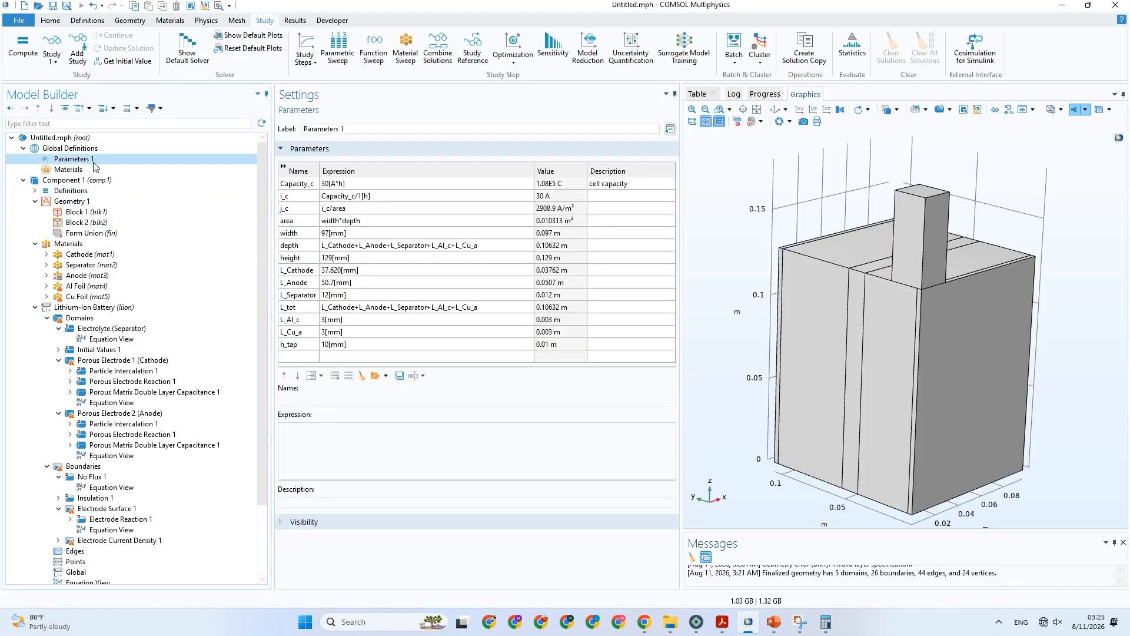
pyautogui.doubleClick(314, 332)
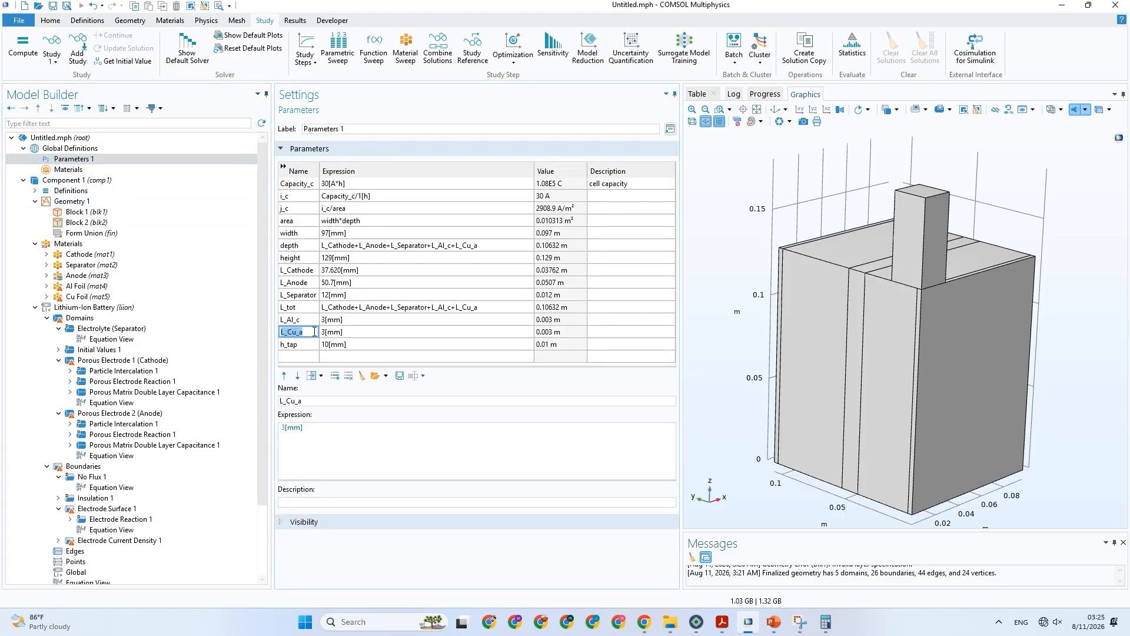
pyautogui.click(85, 222)
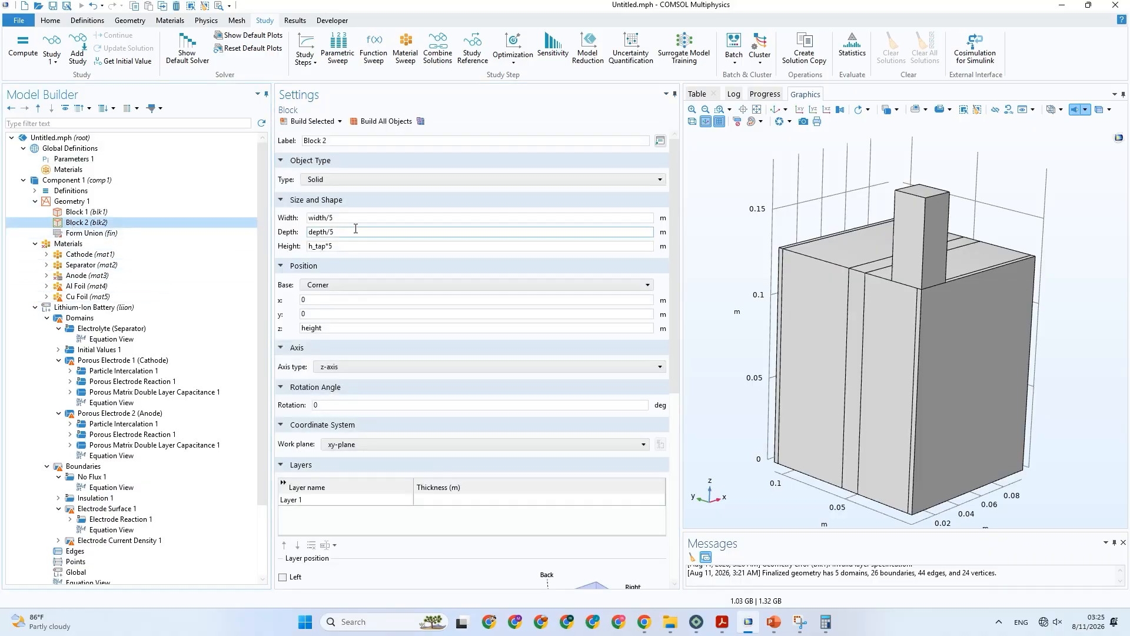
pyautogui.moveTo(348, 220); pyautogui.dragTo(304, 225)
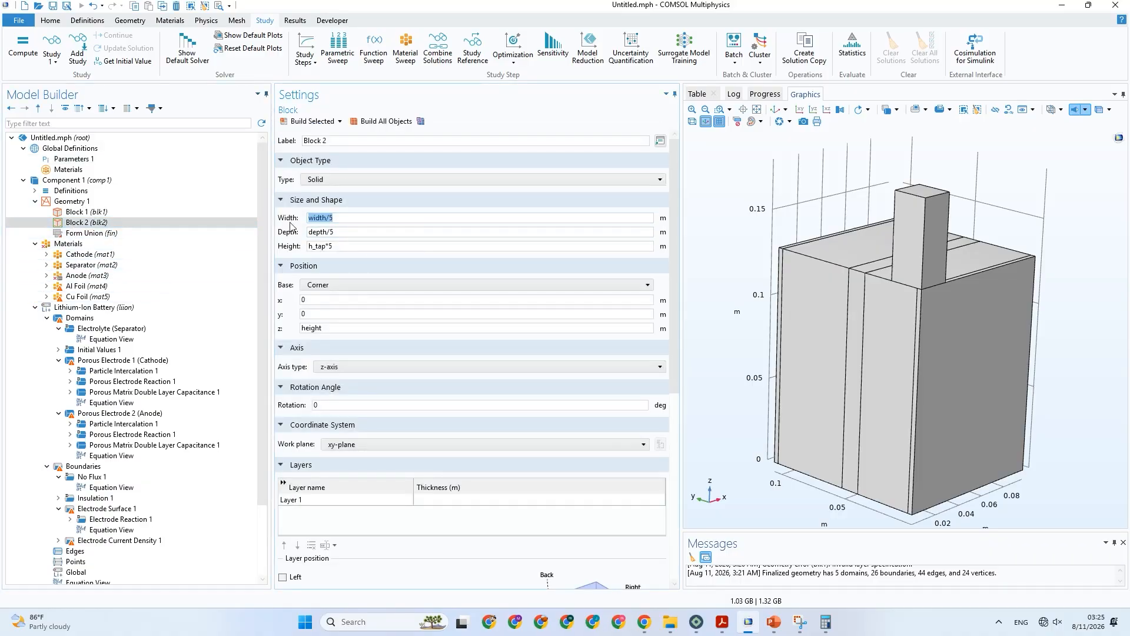
pyautogui.write('L_Cu_a')
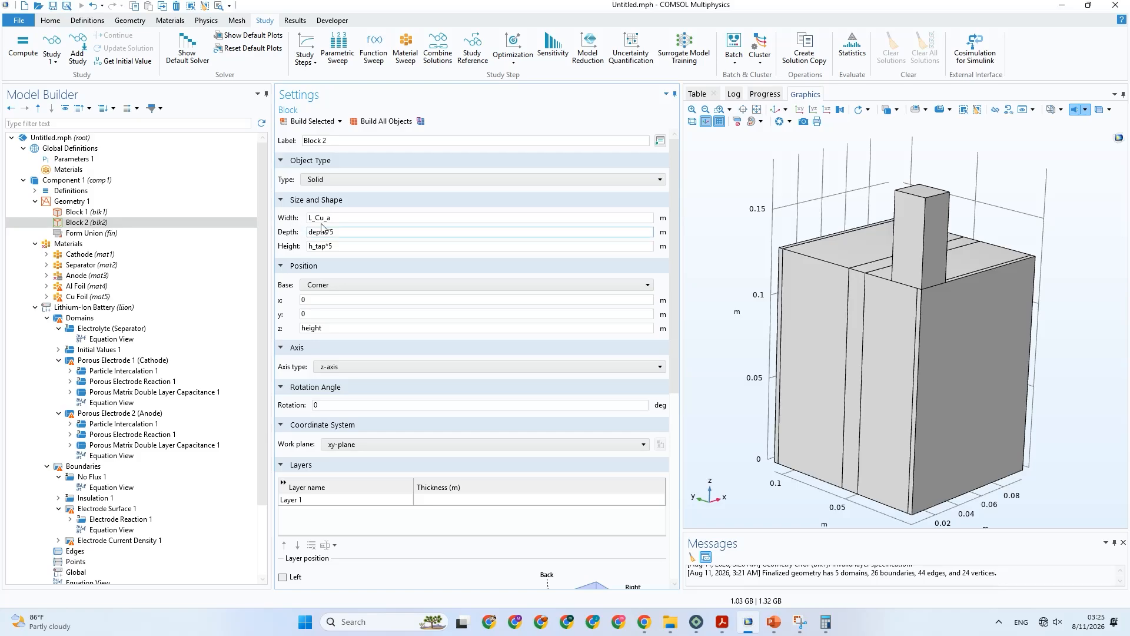
pyautogui.click(308, 121)
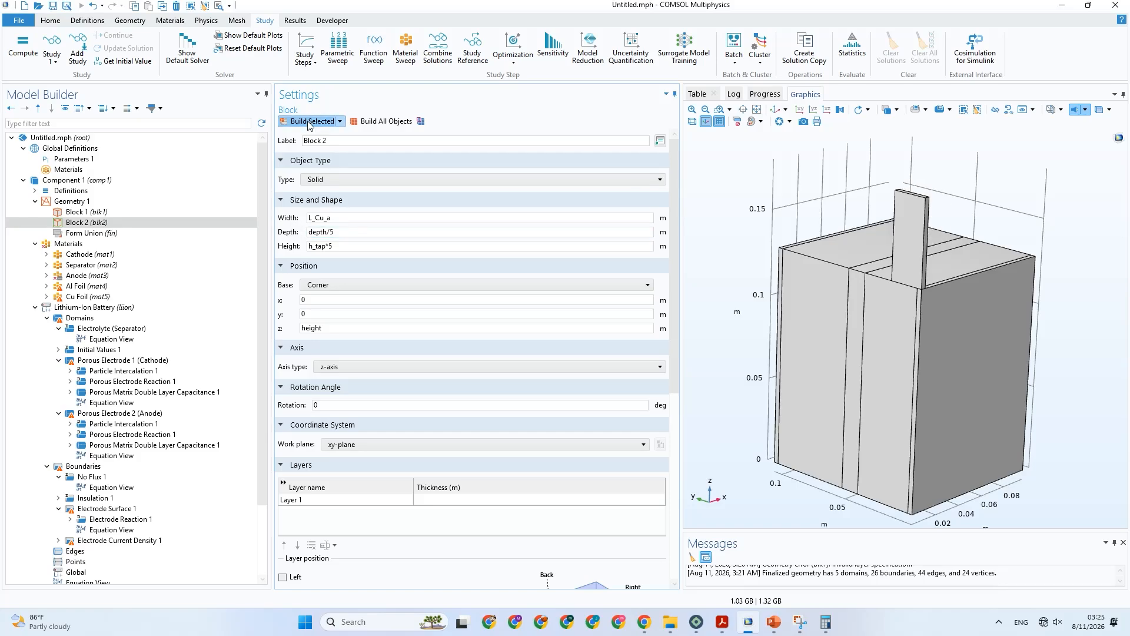
# Set Block 2's depth to L_Cu_a and rebuild it.
pyautogui.moveTo(353, 233); pyautogui.dragTo(302, 239)
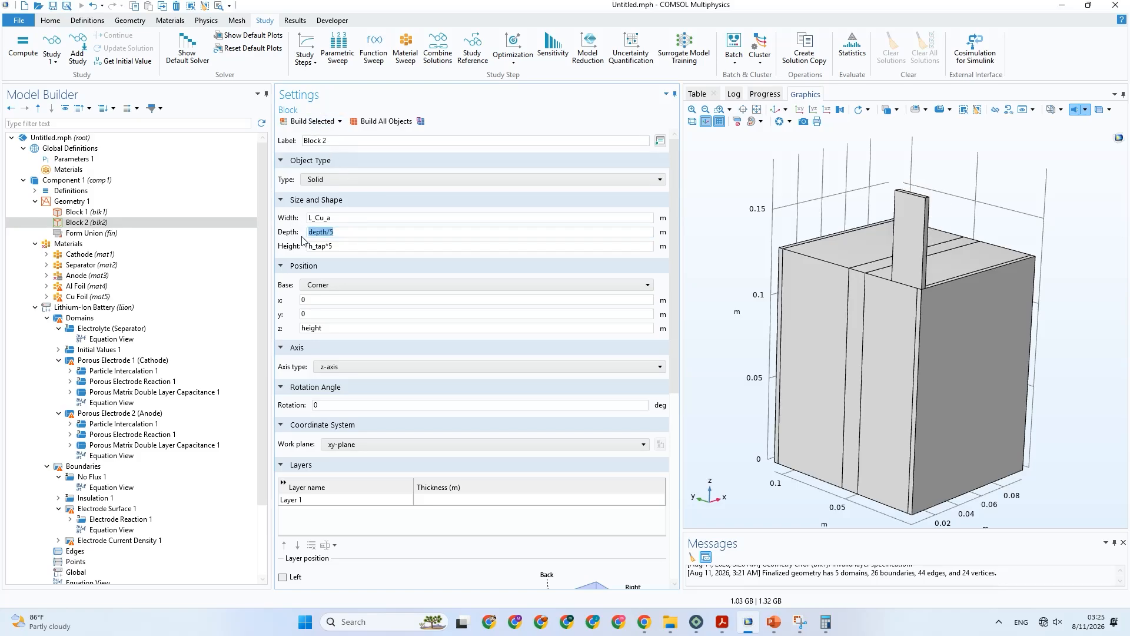
pyautogui.write('L_Cu_a')
pyautogui.click(307, 123)
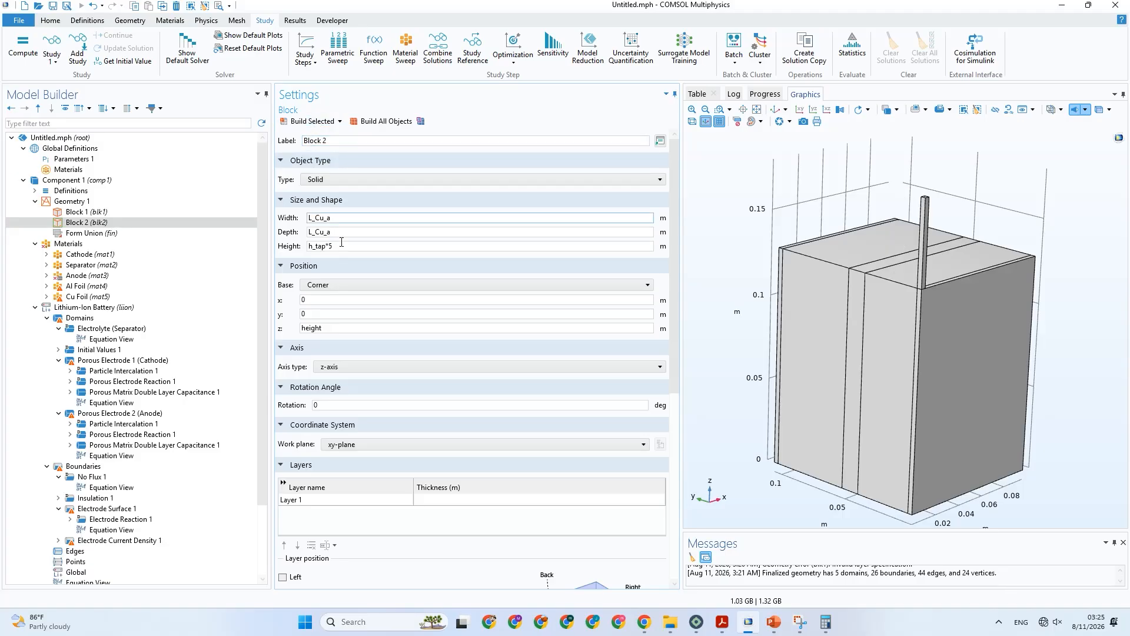
# Check the tab shape on the PowerPoint slide, return to COMSOL, set Block 2's width to L_Cu_a*5, and rebuild it.
pyautogui.moveTo(838, 318); pyautogui.dragTo(774, 518)
pyautogui.click(773, 623)
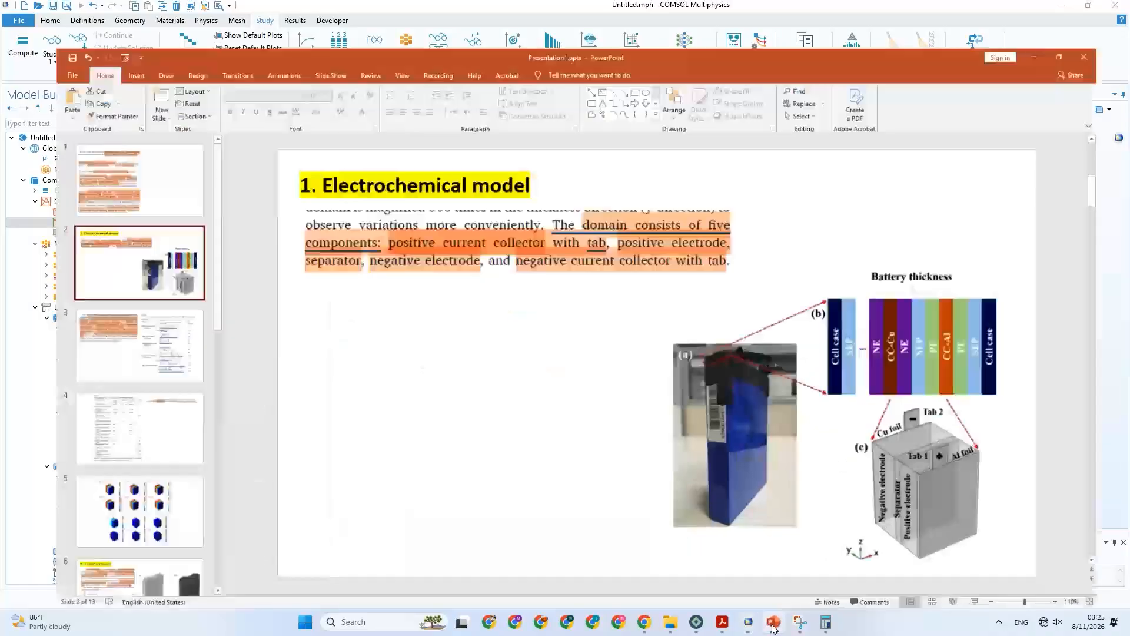
pyautogui.click(774, 623)
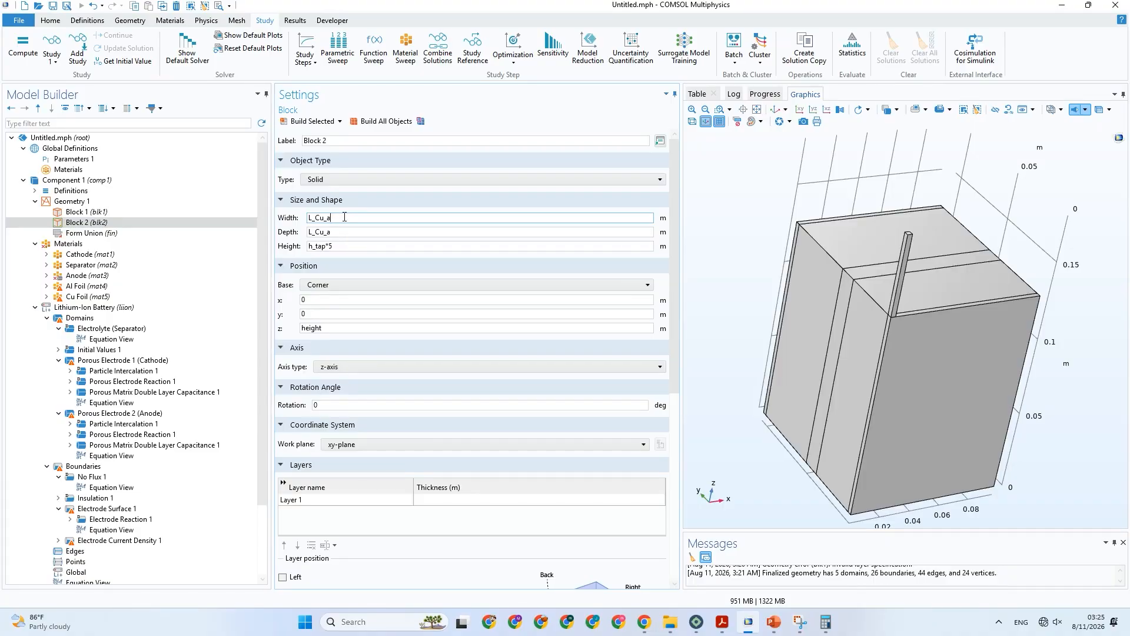
pyautogui.write('5')
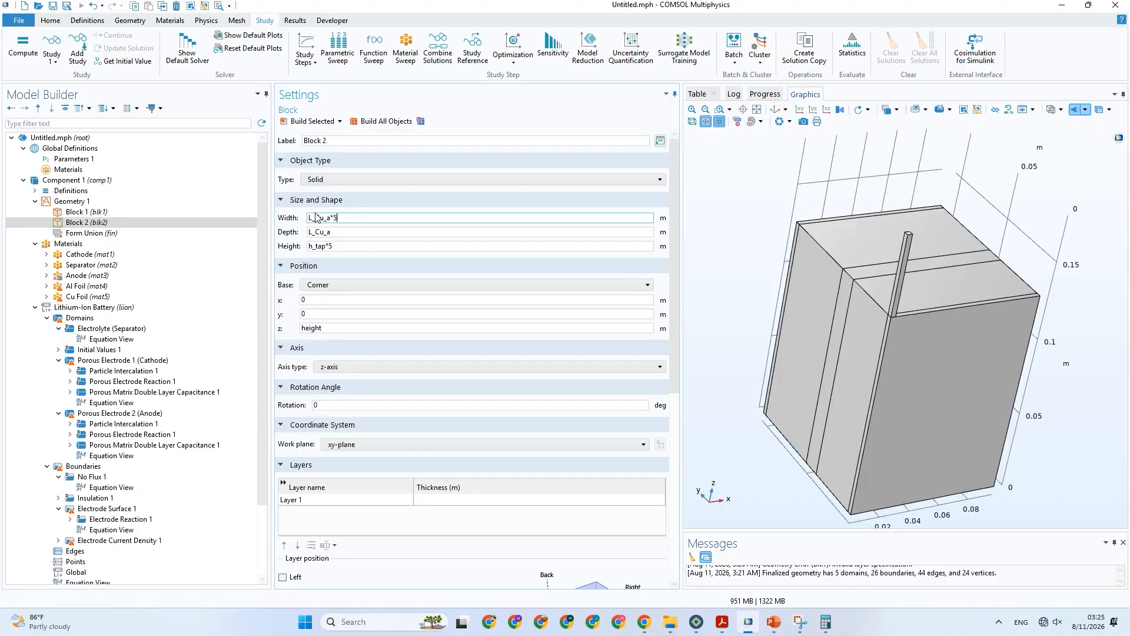
pyautogui.click(327, 123)
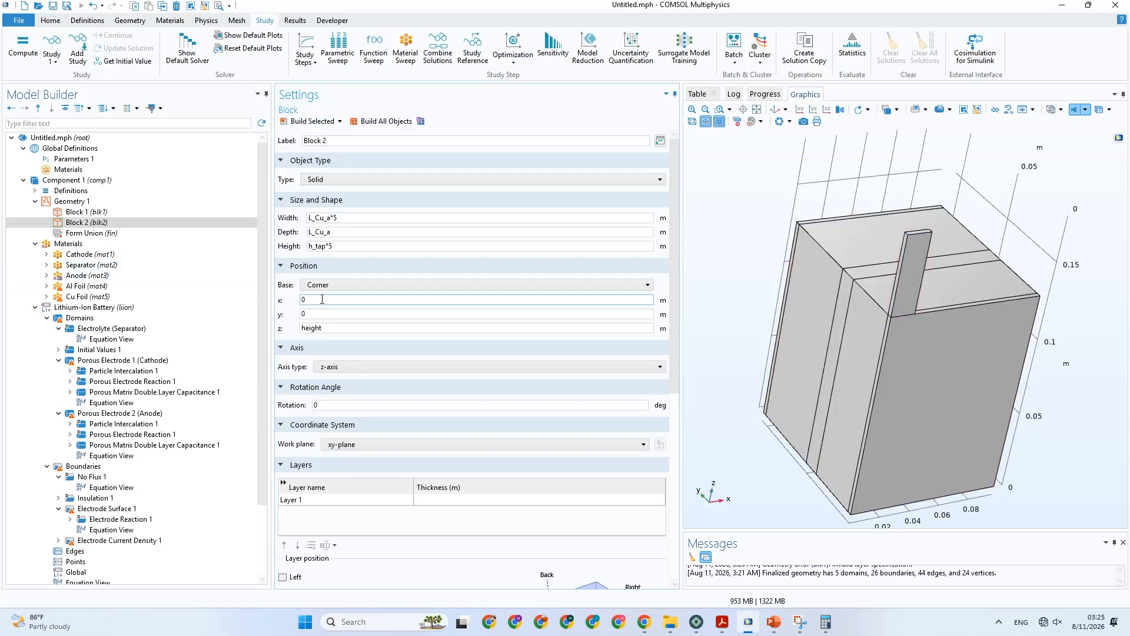
# Set Block 2's x position to width/3 and rebuild it.
pyautogui.moveTo(328, 297); pyautogui.dragTo(283, 304)
pyautogui.write('w')
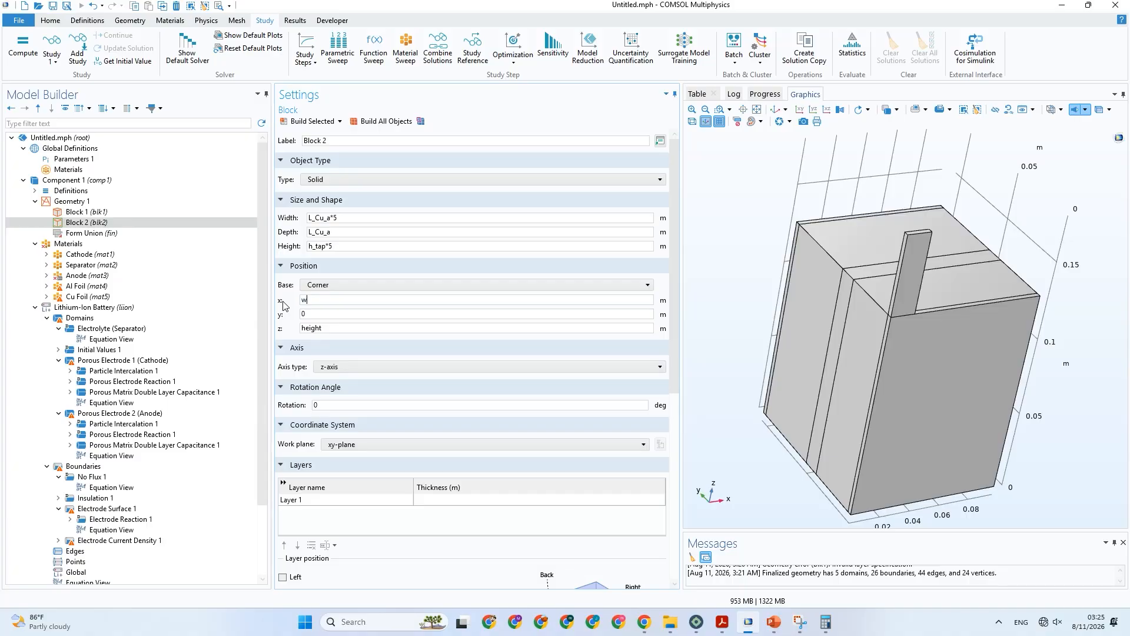
pyautogui.write('idth/3')
pyautogui.click(329, 131)
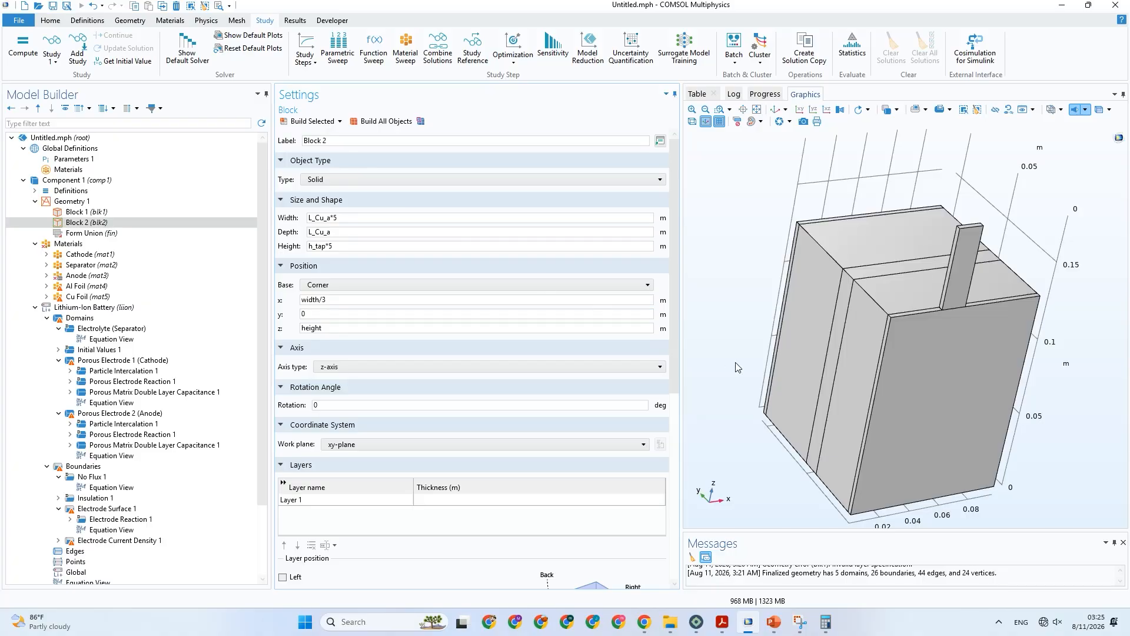
pyautogui.moveTo(739, 368); pyautogui.dragTo(678, 336)
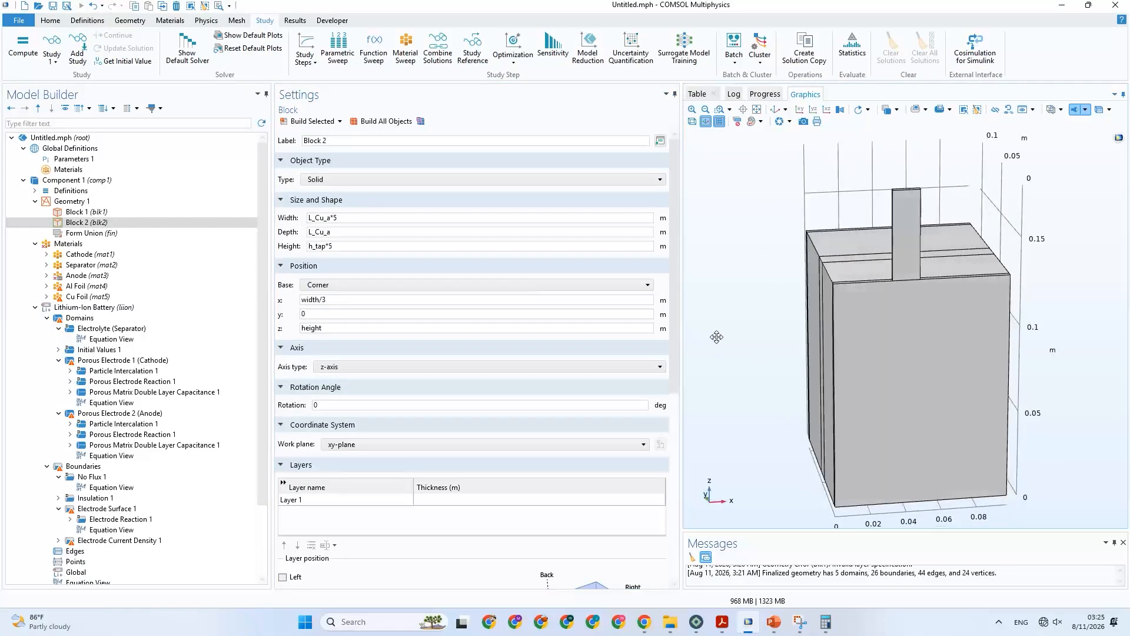
# Set Block 2's height to h_tap*2 and rebuild it.
pyautogui.click(347, 248)
pyautogui.moveTo(333, 248); pyautogui.dragTo(329, 246)
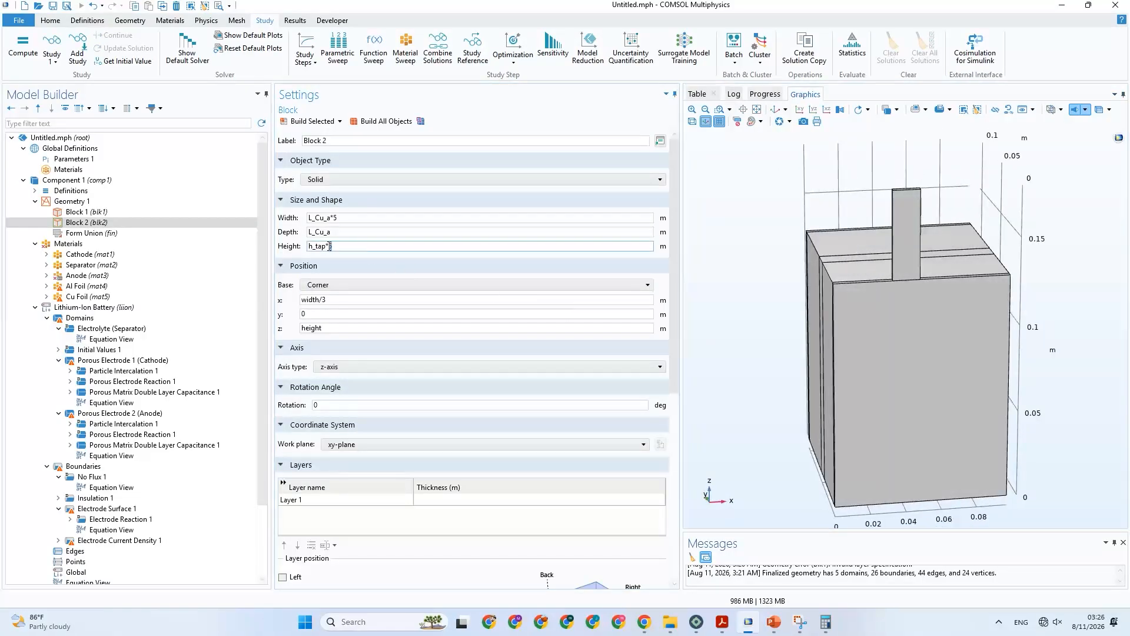
pyautogui.write('2')
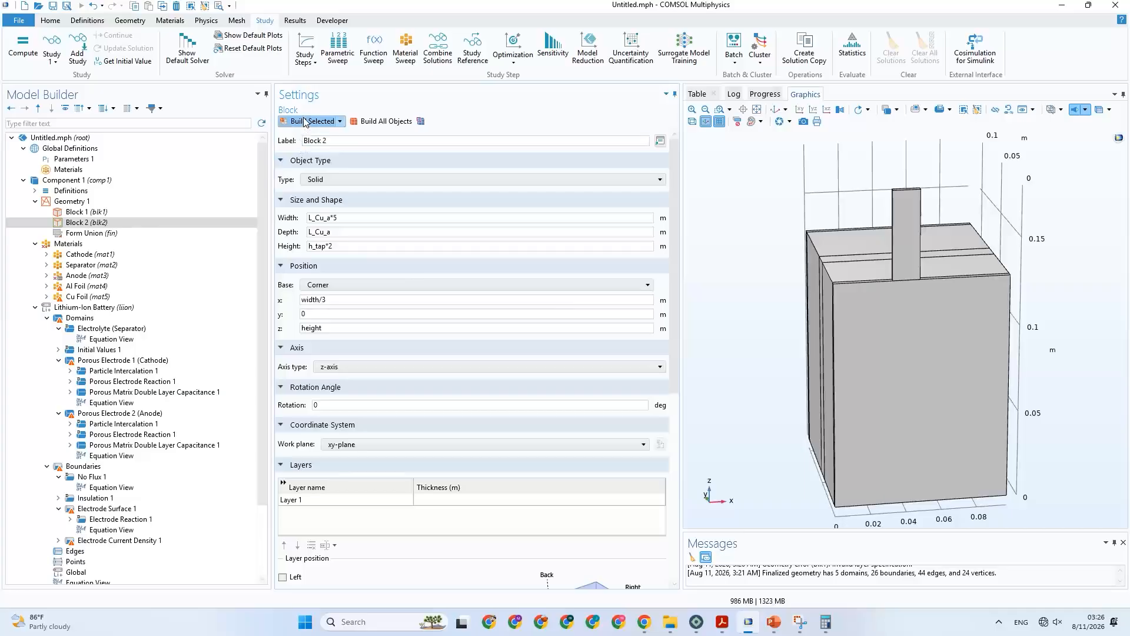
pyautogui.click(311, 121)
pyautogui.moveTo(763, 260); pyautogui.dragTo(878, 308)
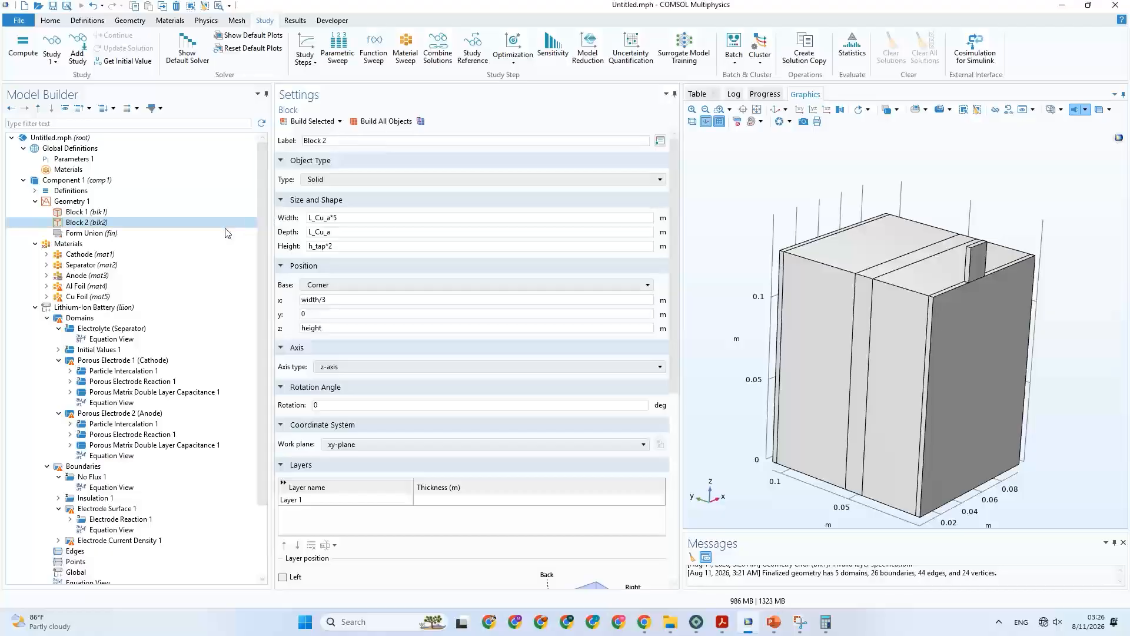
# Duplicate Block 2 to create a second tab block.
pyautogui.click(157, 224)
pyautogui.rightClick(153, 224)
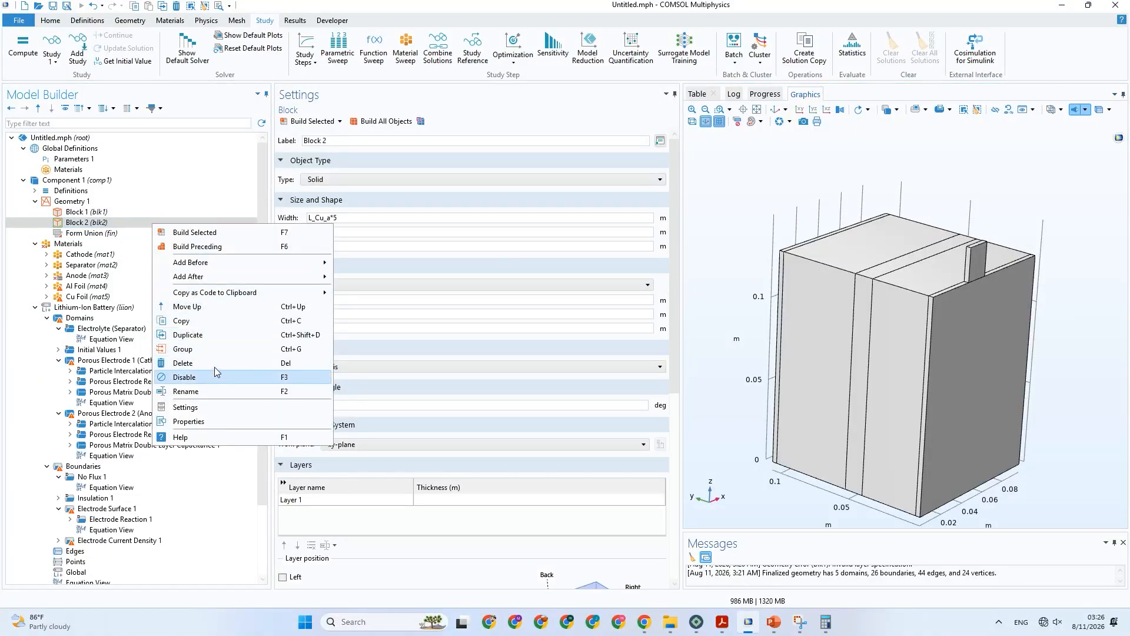
pyautogui.click(210, 336)
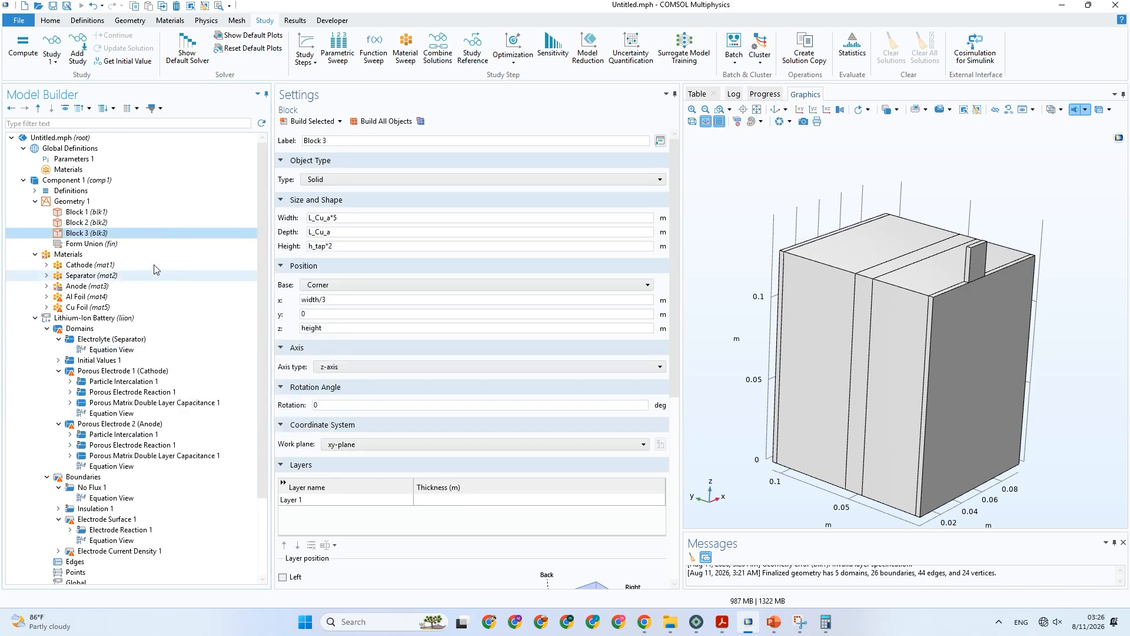
# Relabel Block 2 as Al Foil, checking the foil and tab names on the PowerPoint slide.
pyautogui.click(123, 222)
pyautogui.moveTo(429, 142); pyautogui.dragTo(298, 147)
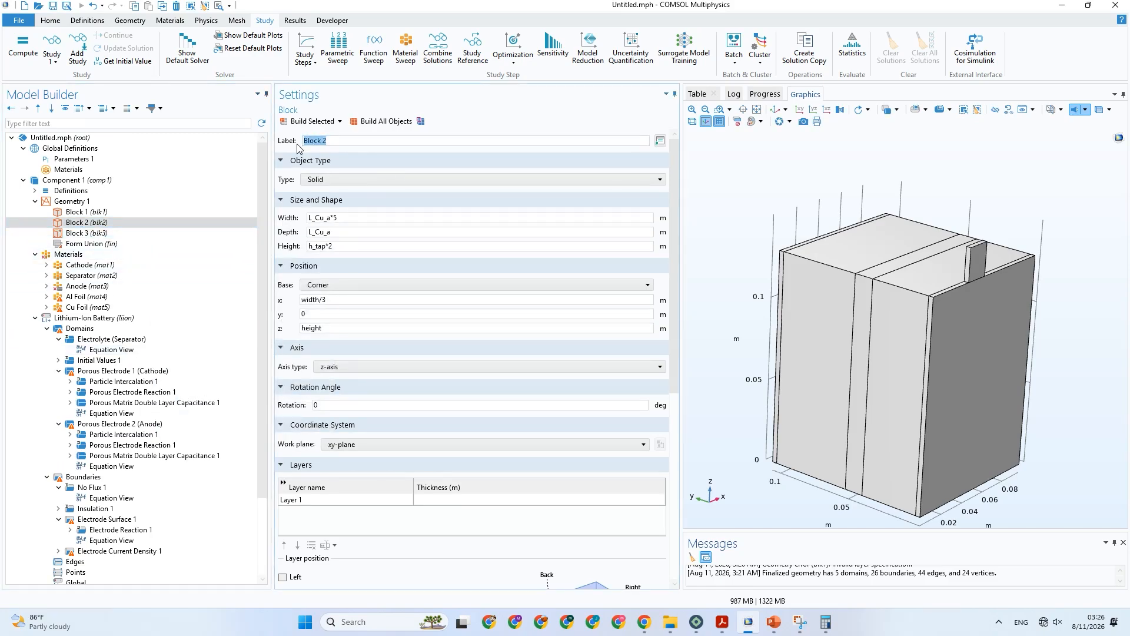
pyautogui.write('Al Tab')
pyautogui.click(774, 623)
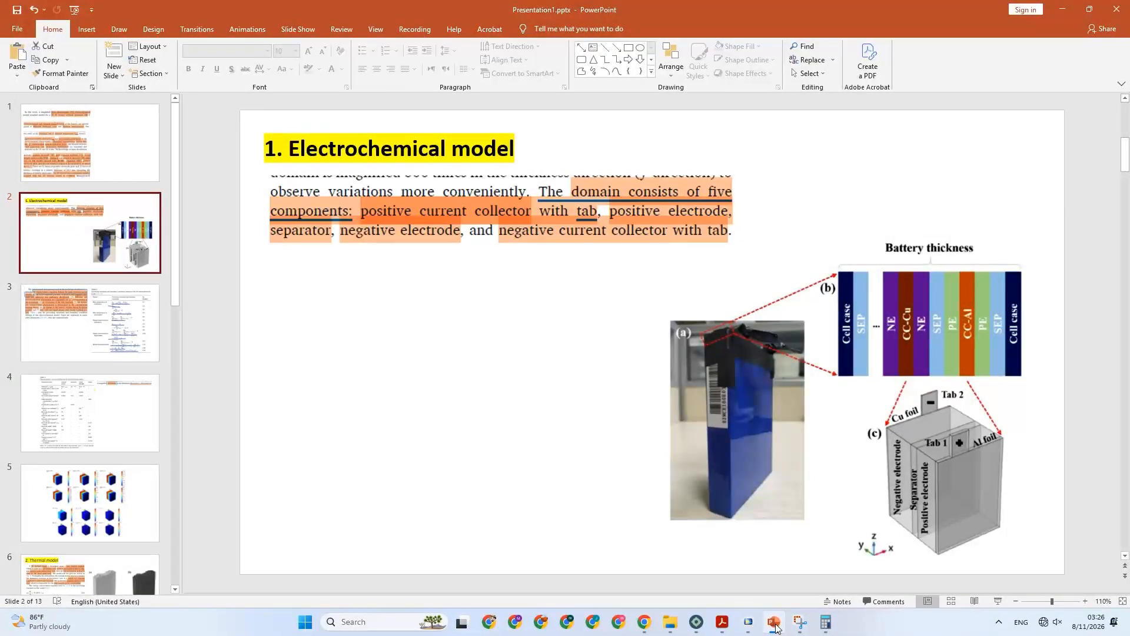
pyautogui.click(775, 624)
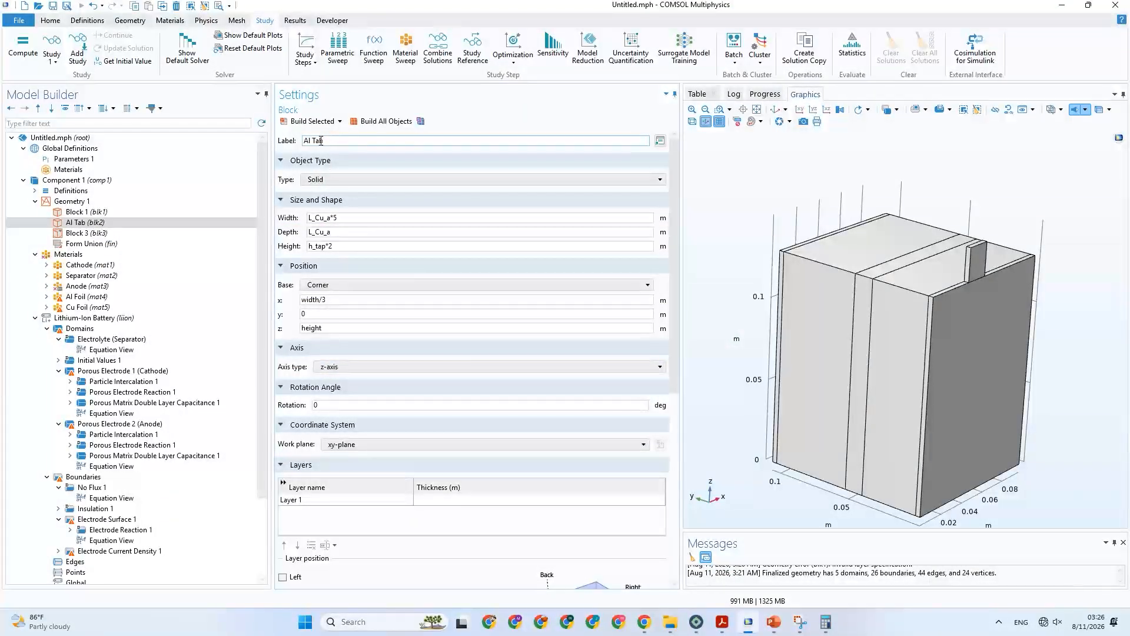
pyautogui.moveTo(323, 141); pyautogui.dragTo(312, 141)
pyautogui.write('Foil')
# Relabel the duplicated tab block, Block 3, as Cu Foil.
pyautogui.click(145, 231)
pyautogui.moveTo(385, 141); pyautogui.dragTo(265, 134)
pyautogui.write('C')
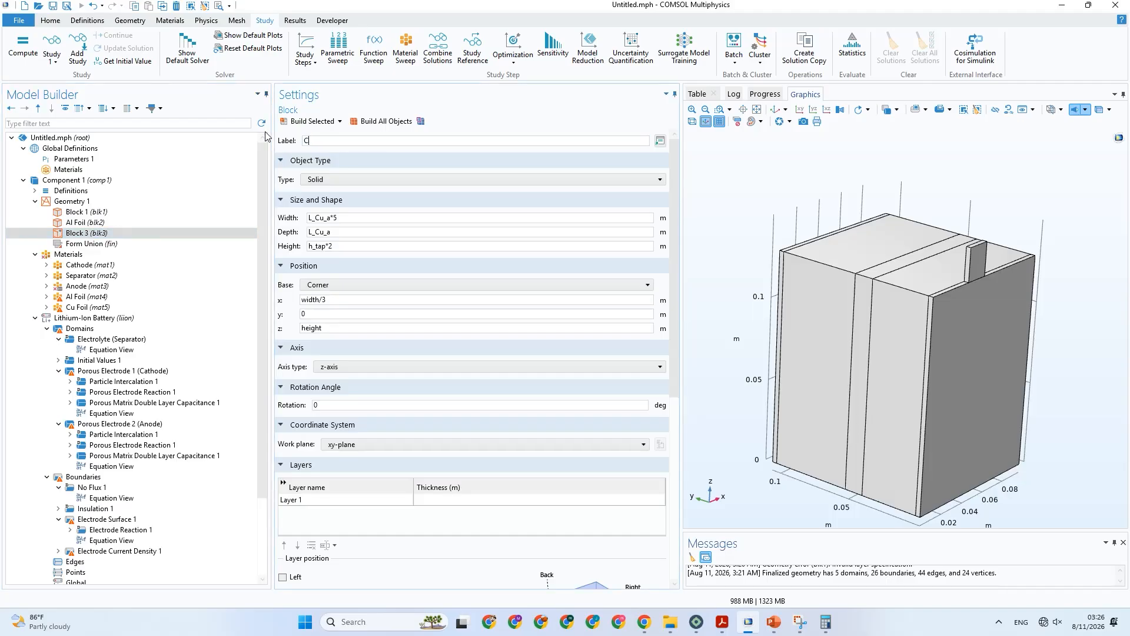
pyautogui.write('u Foil')
pyautogui.click(143, 223)
pyautogui.click(141, 236)
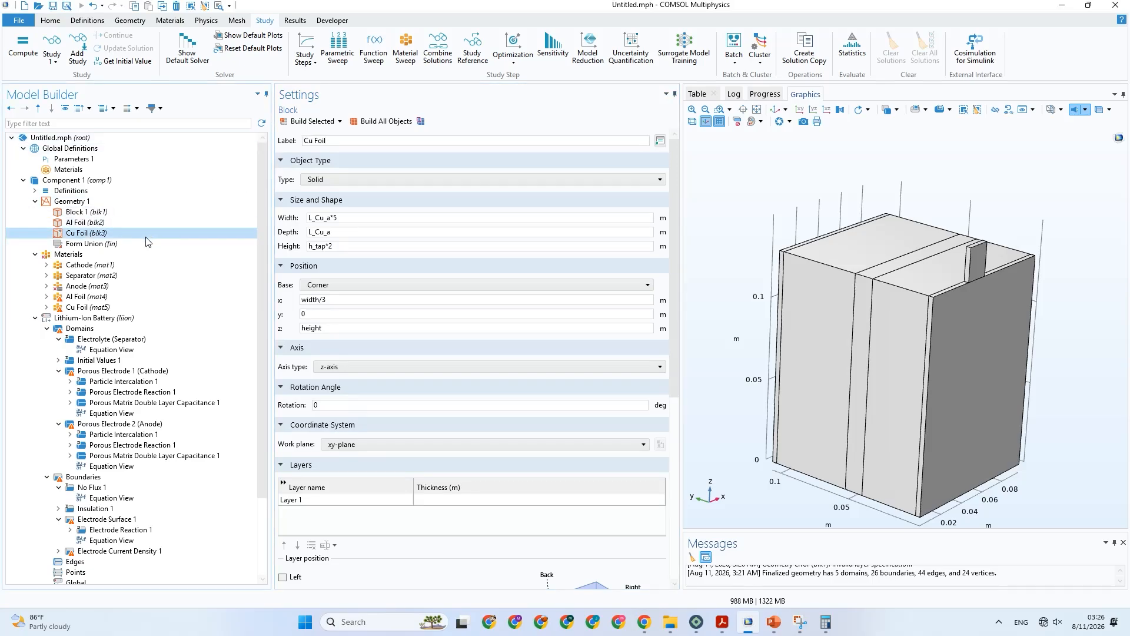
# Set the y position of the duplicated tab block (blk3) to depth-L_Al.
pyautogui.moveTo(749, 291)
pyautogui.mouseDown()
pyautogui.moveTo(746, 278)
pyautogui.moveTo(746, 318)
pyautogui.moveTo(746, 308)
pyautogui.mouseUp()
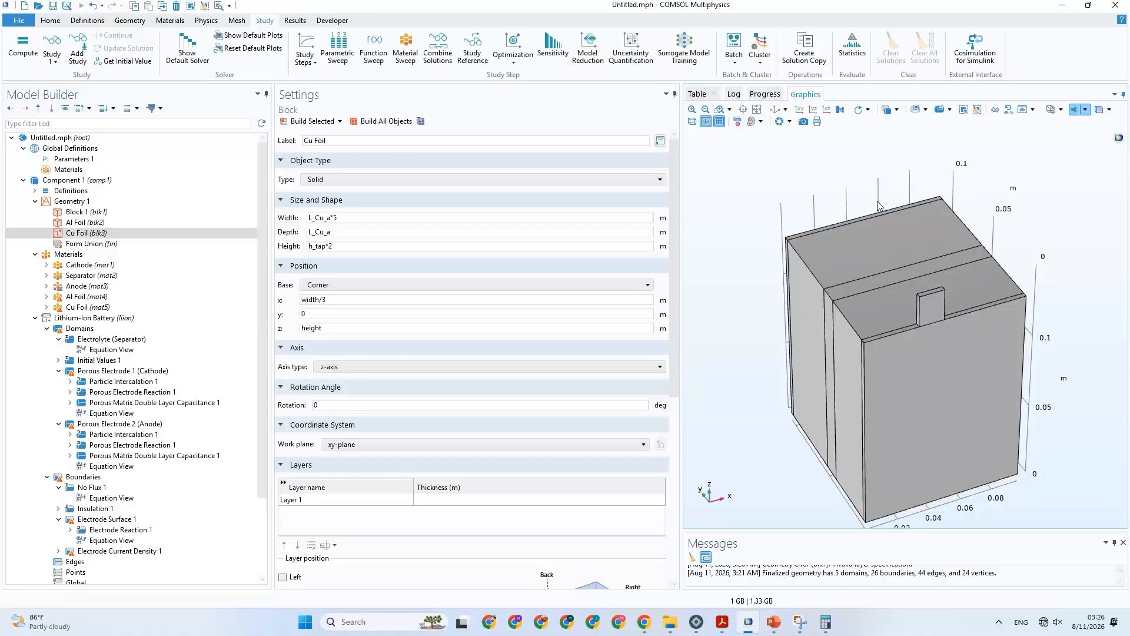
pyautogui.moveTo(907, 236); pyautogui.dragTo(909, 221)
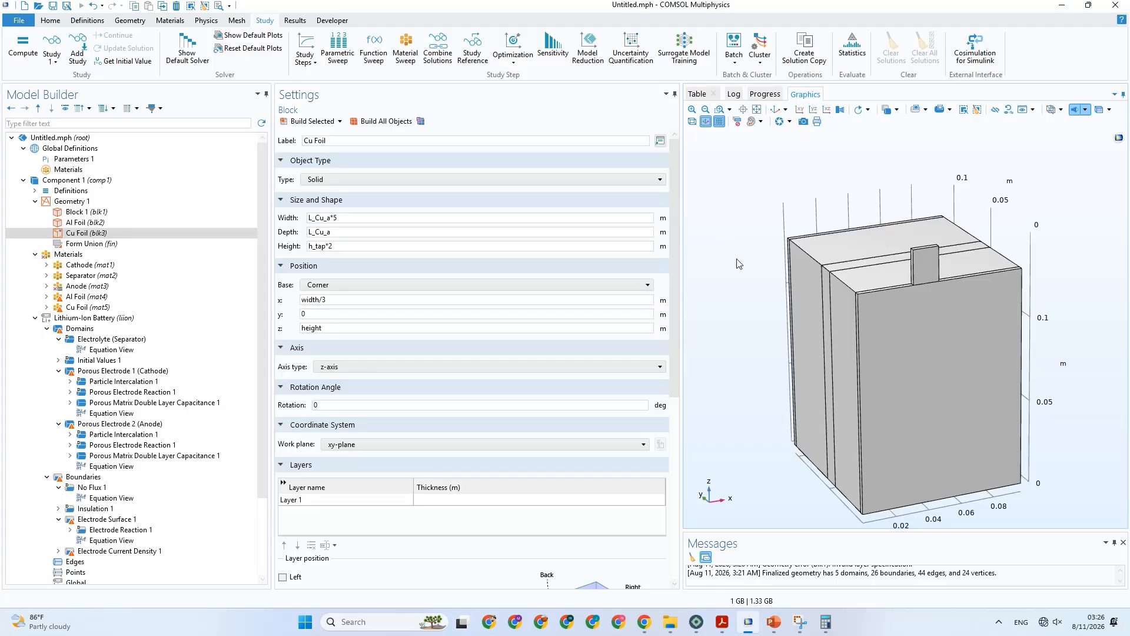
pyautogui.moveTo(740, 264); pyautogui.dragTo(750, 267)
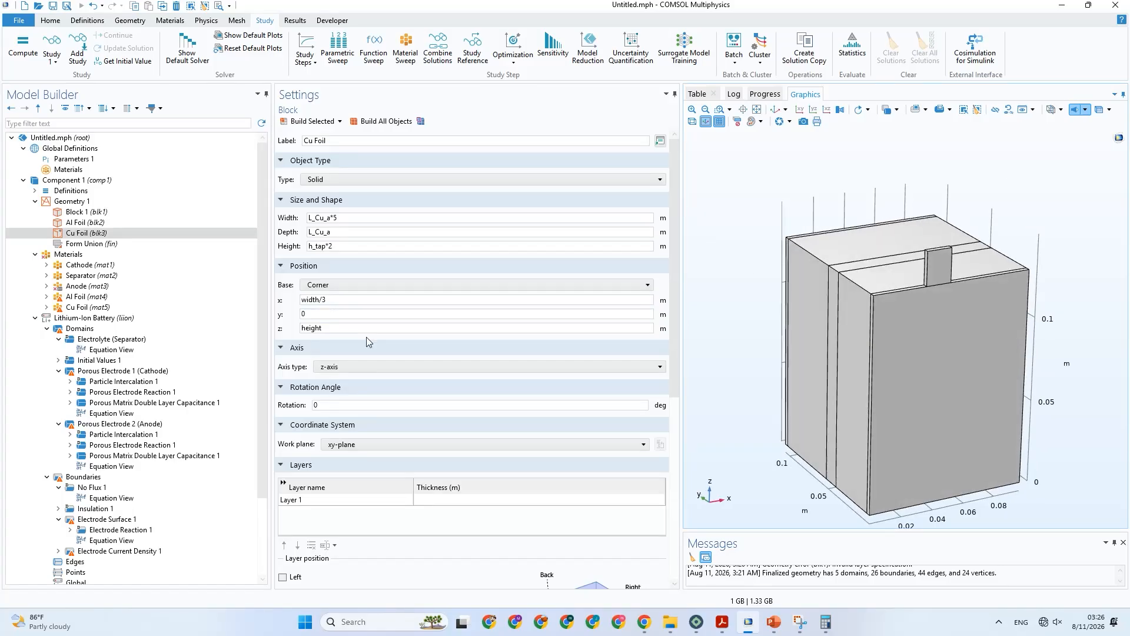
pyautogui.click(339, 328)
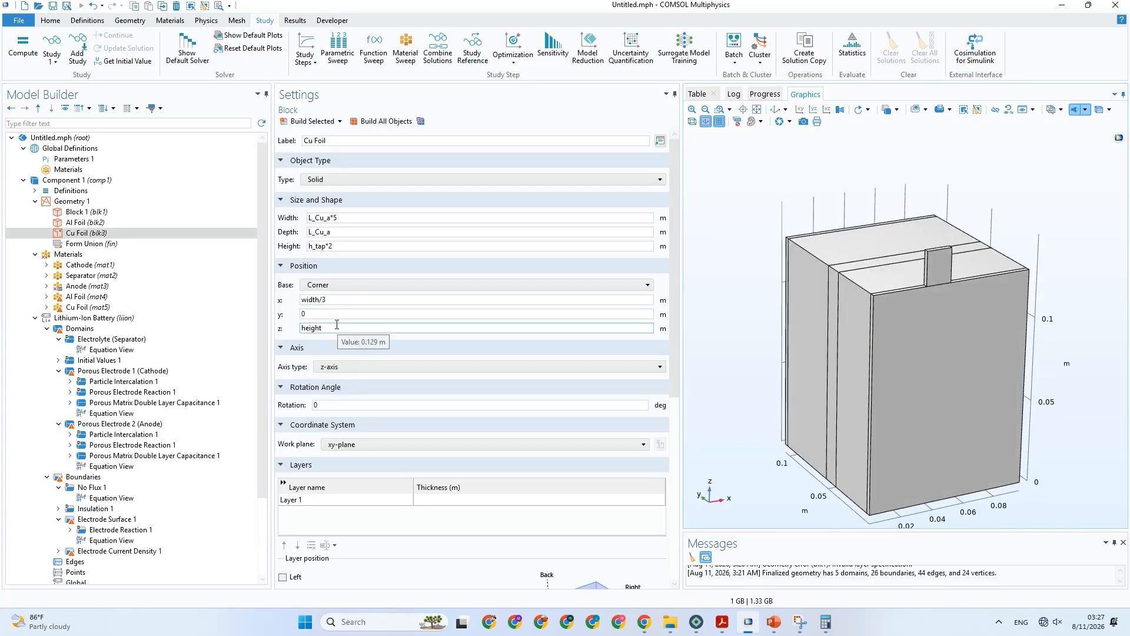
pyautogui.click(310, 315)
pyautogui.moveTo(311, 315); pyautogui.dragTo(300, 322)
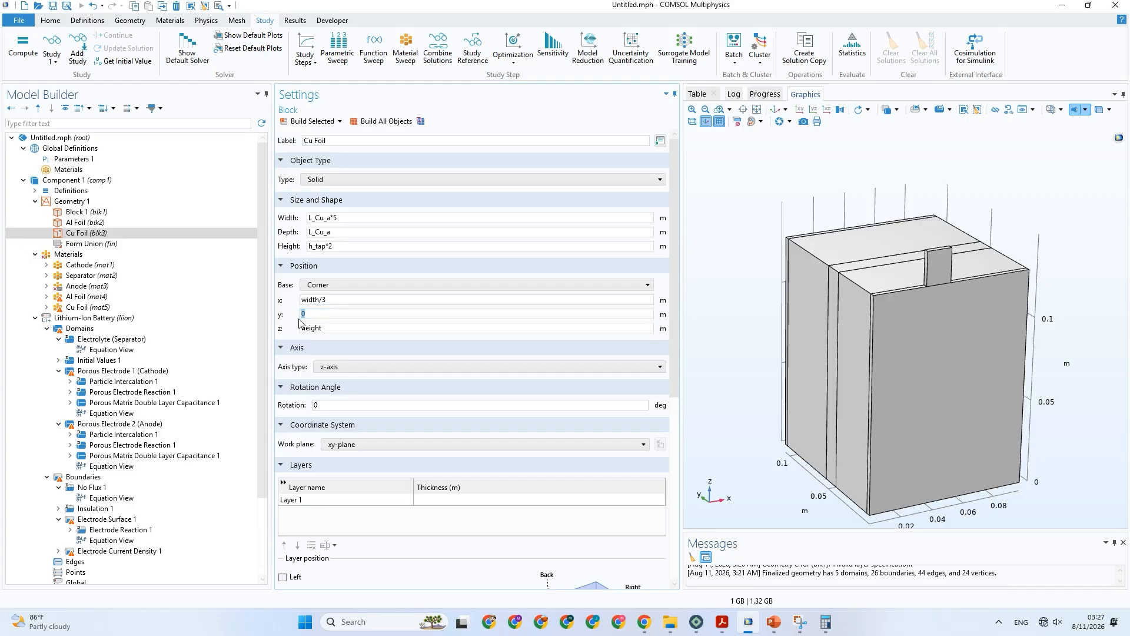
pyautogui.write('depth-L_Al')
# Swap the two tab labels, naming the blk2 block Cu Foil and the blk3 block Al Foil.
pyautogui.click(304, 142)
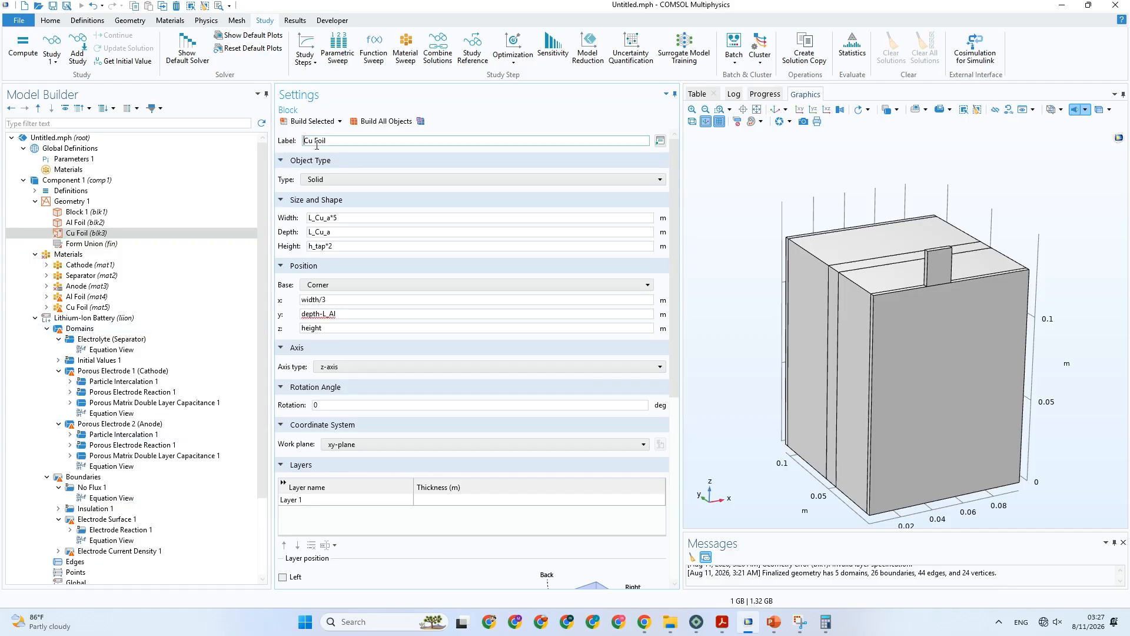
pyautogui.moveTo(316, 145); pyautogui.dragTo(298, 147)
pyautogui.write('Al')
pyautogui.click(336, 143)
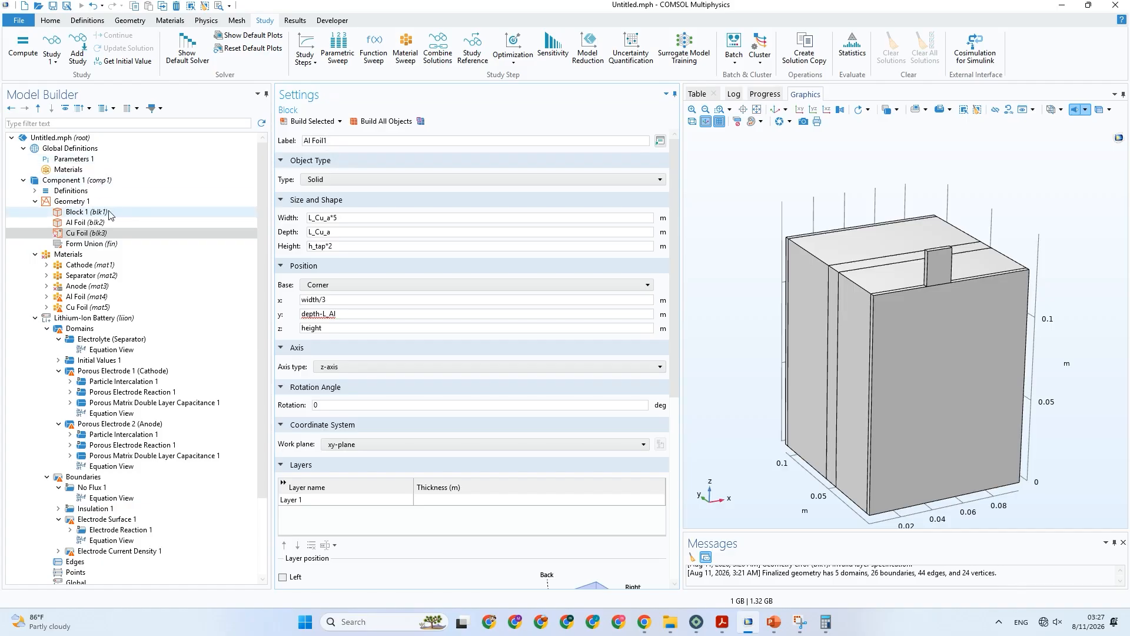
pyautogui.click(85, 223)
pyautogui.moveTo(310, 141); pyautogui.dragTo(294, 148)
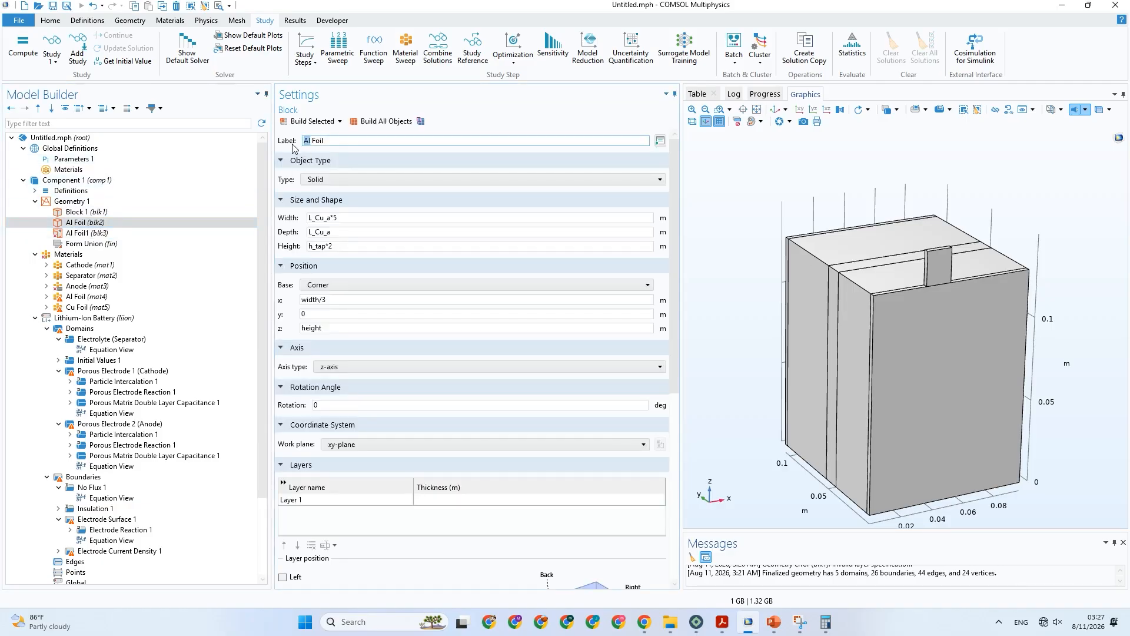
pyautogui.write('Cu')
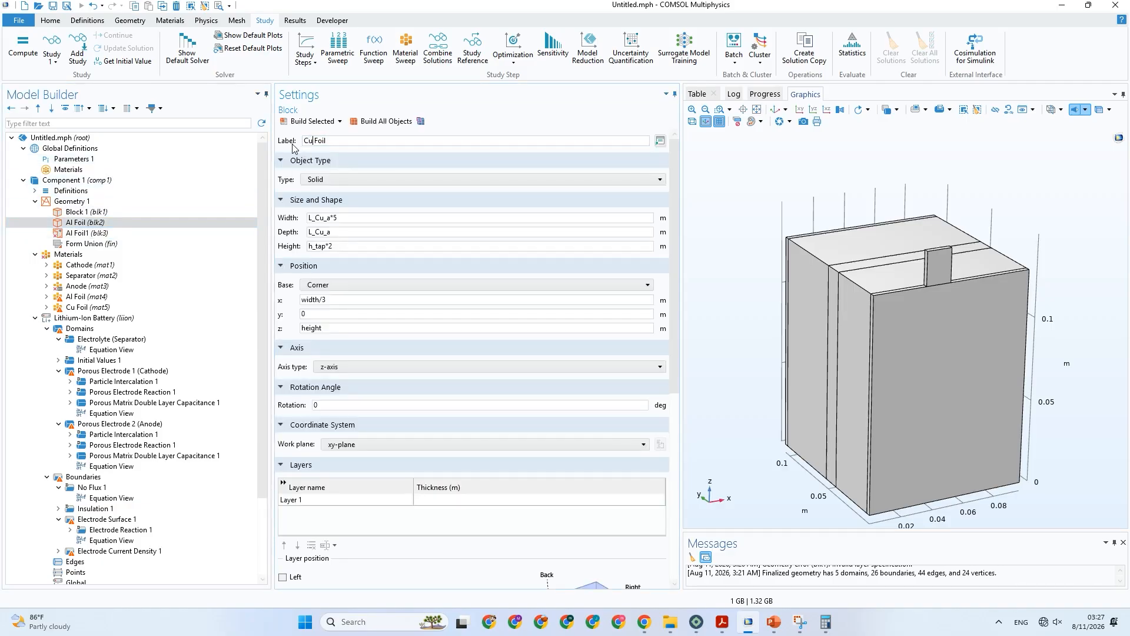
pyautogui.click(177, 234)
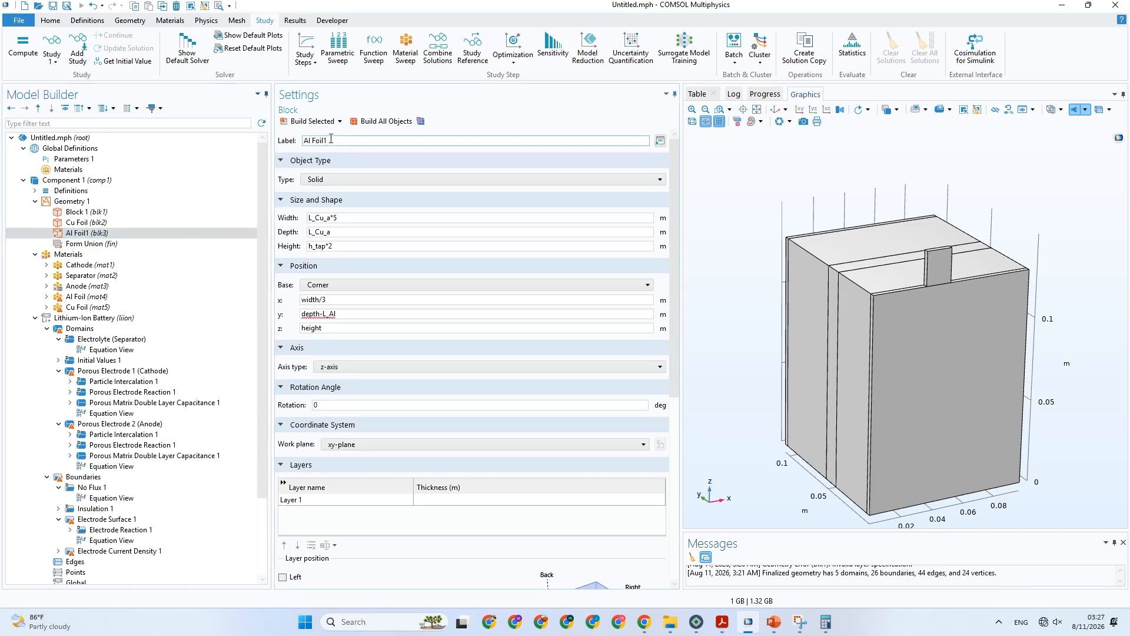
# Set the Al Foil tab's y position to depth-L_Al_c and rebuild it.
pyautogui.click(351, 312)
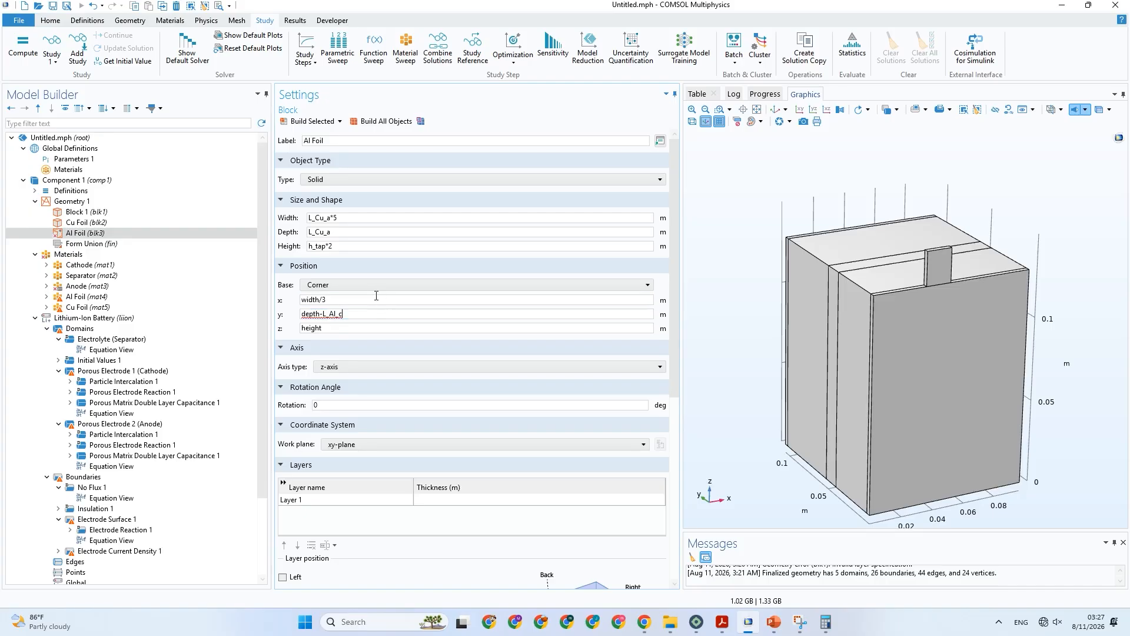
pyautogui.click(302, 121)
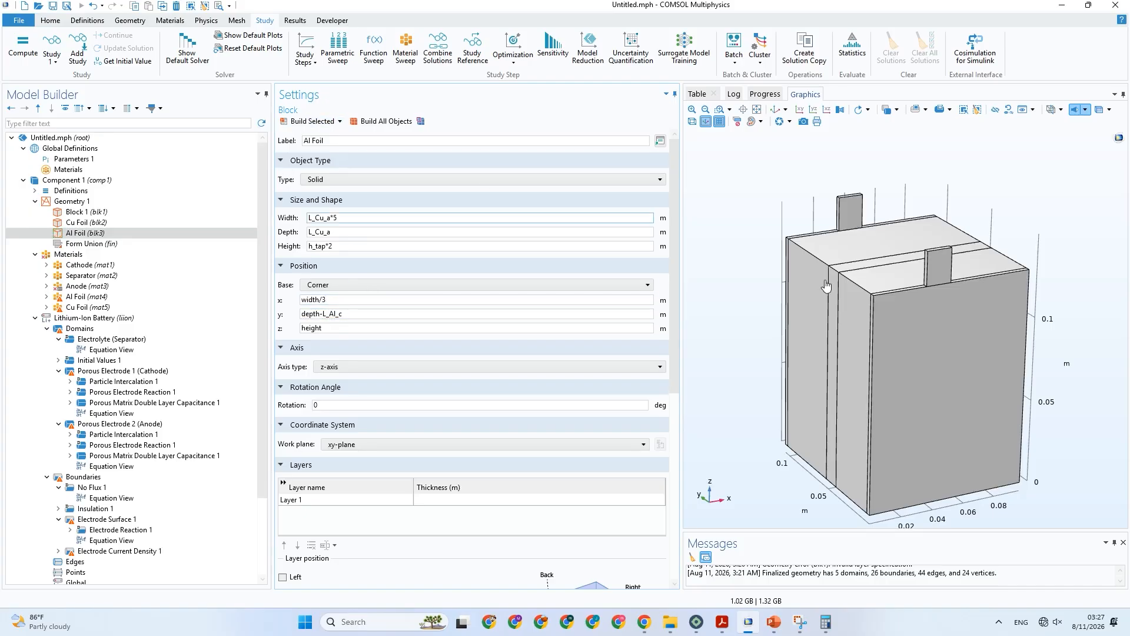
pyautogui.moveTo(857, 283); pyautogui.dragTo(865, 353)
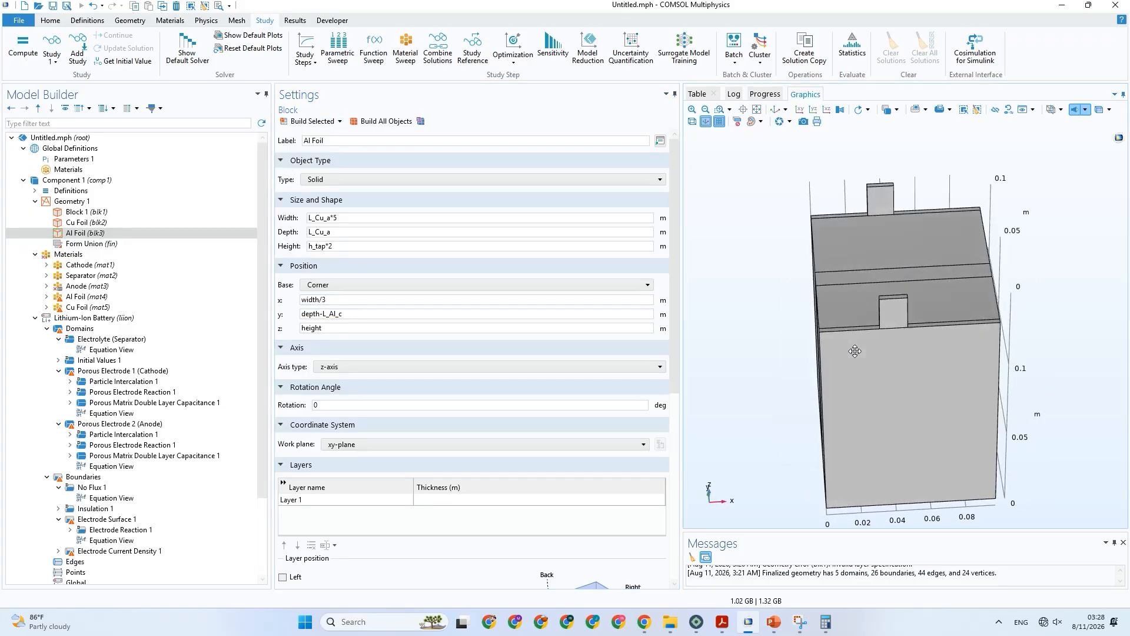
# Set the Al Foil tab's x position to width/2 and rebuild it.
pyautogui.click(373, 328)
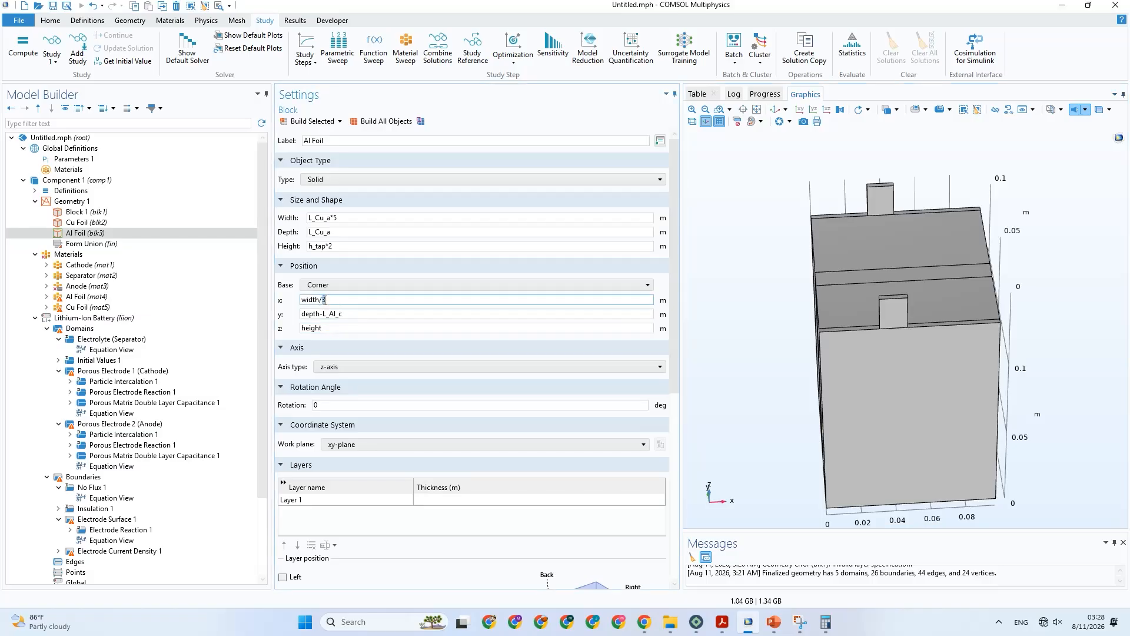
pyautogui.click(312, 122)
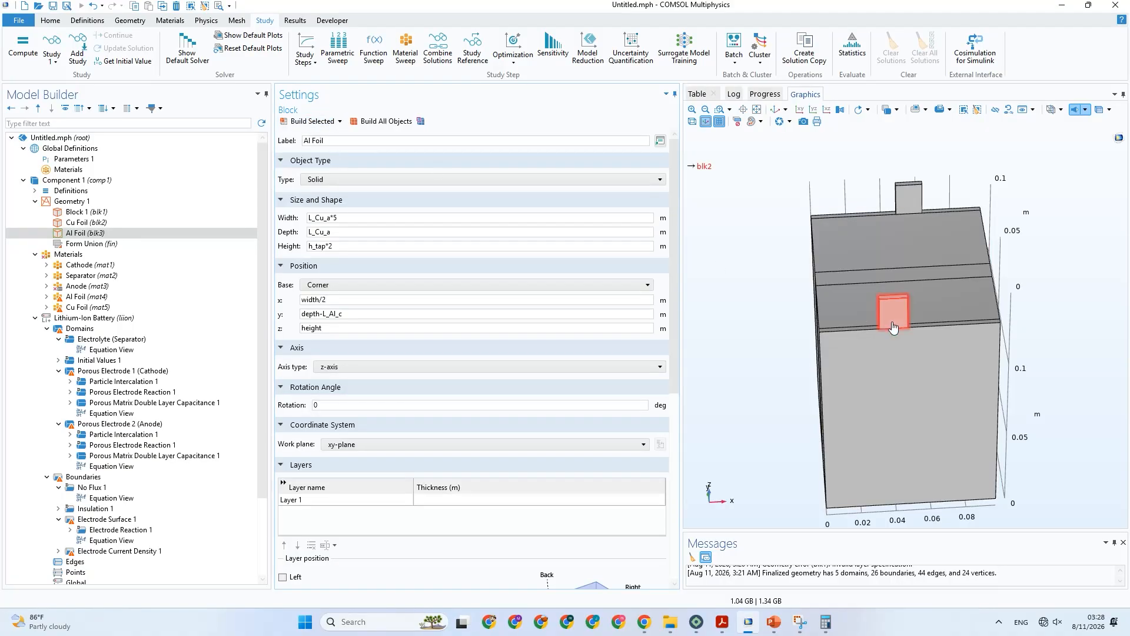
pyautogui.moveTo(894, 312); pyautogui.dragTo(905, 262)
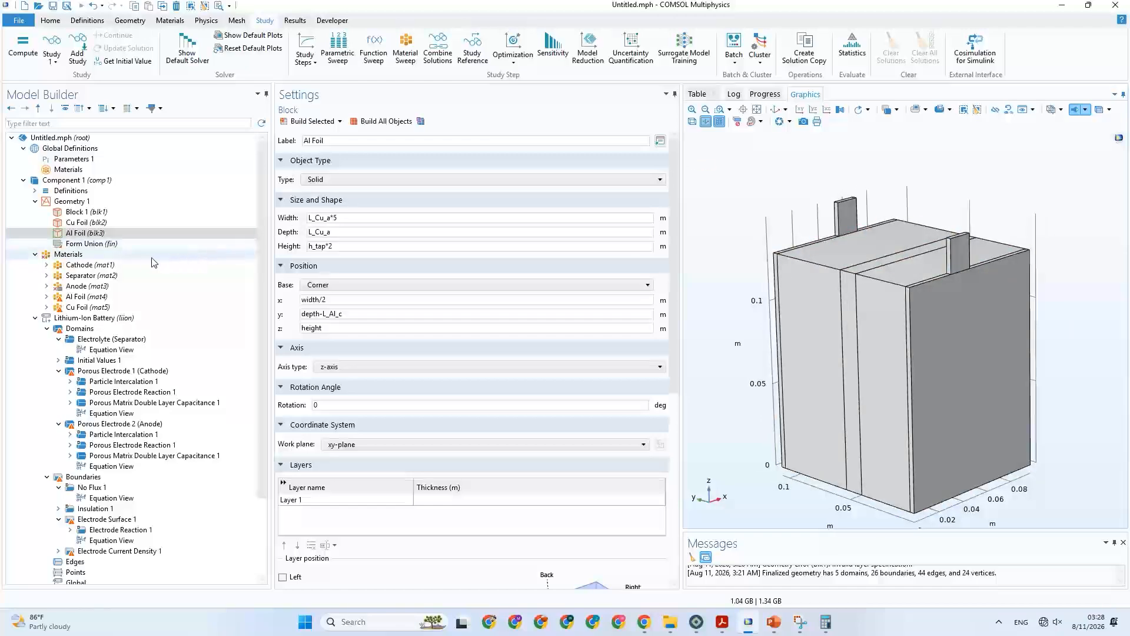
# Move the Cu Foil material to the start of the component's materials list, above Cathode.
pyautogui.click(132, 276)
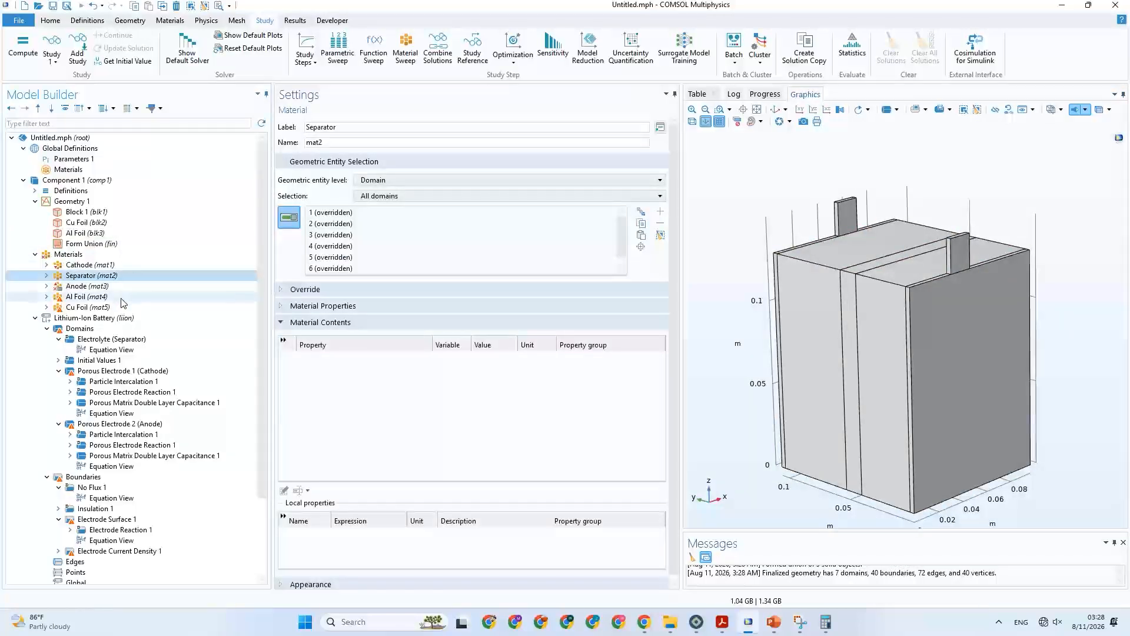
pyautogui.click(129, 307)
pyautogui.click(118, 298)
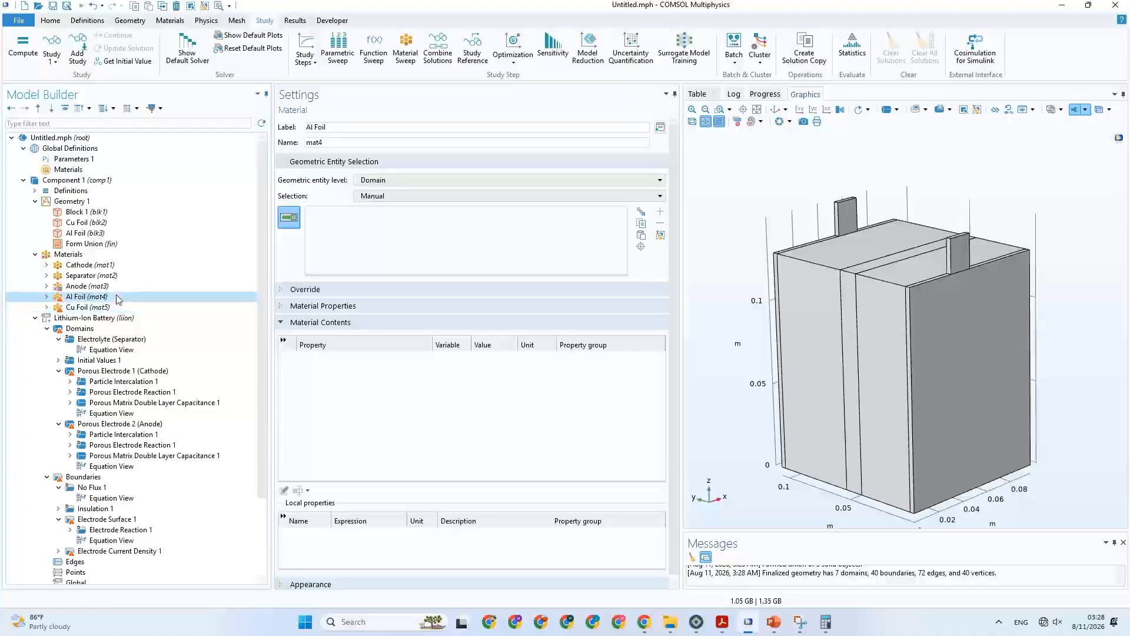
pyautogui.moveTo(99, 310); pyautogui.dragTo(106, 267)
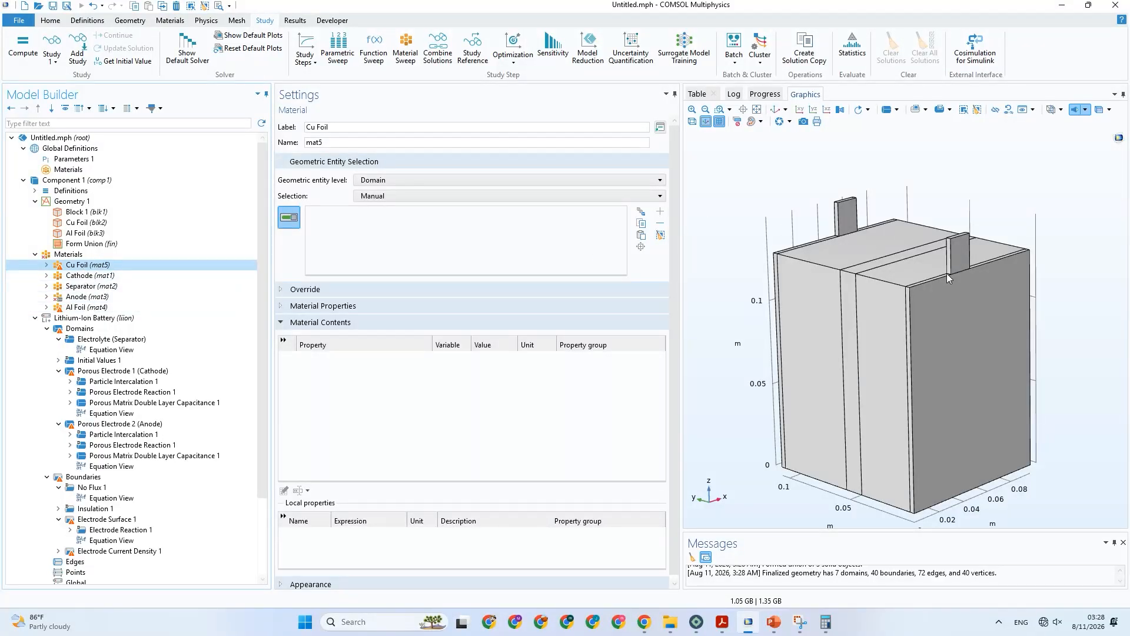
# Assign the Al Foil material to its tab and adjoining thin layer (domains 7 and 5), and replace the Anode material's all-domain selection with domain 5.
pyautogui.click(123, 309)
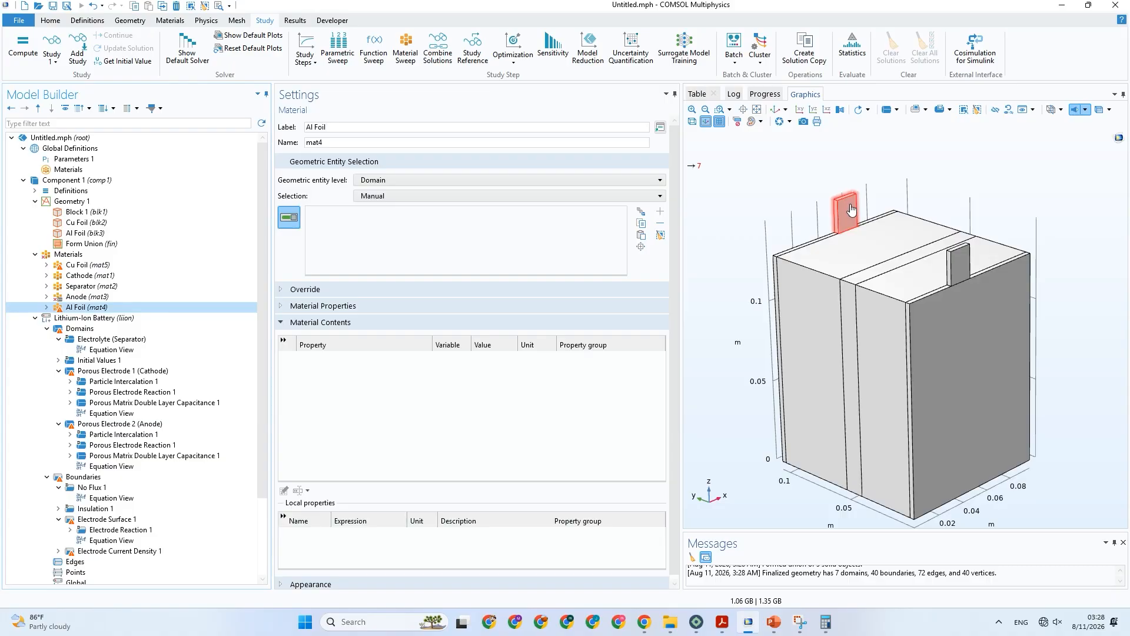
pyautogui.click(851, 209)
pyautogui.click(106, 297)
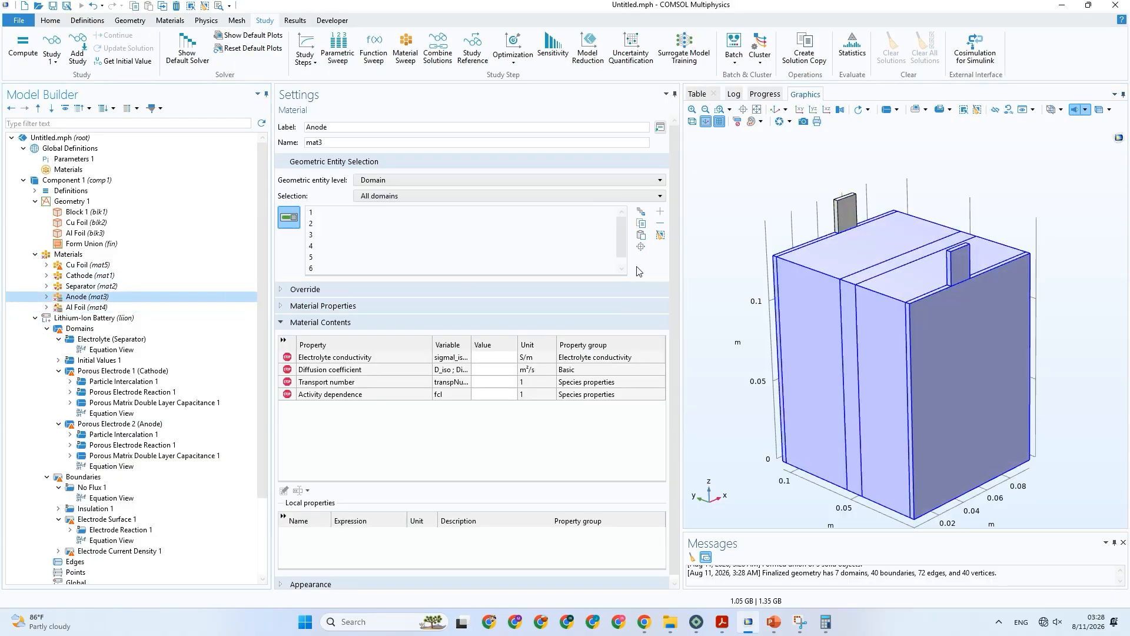
pyautogui.click(661, 235)
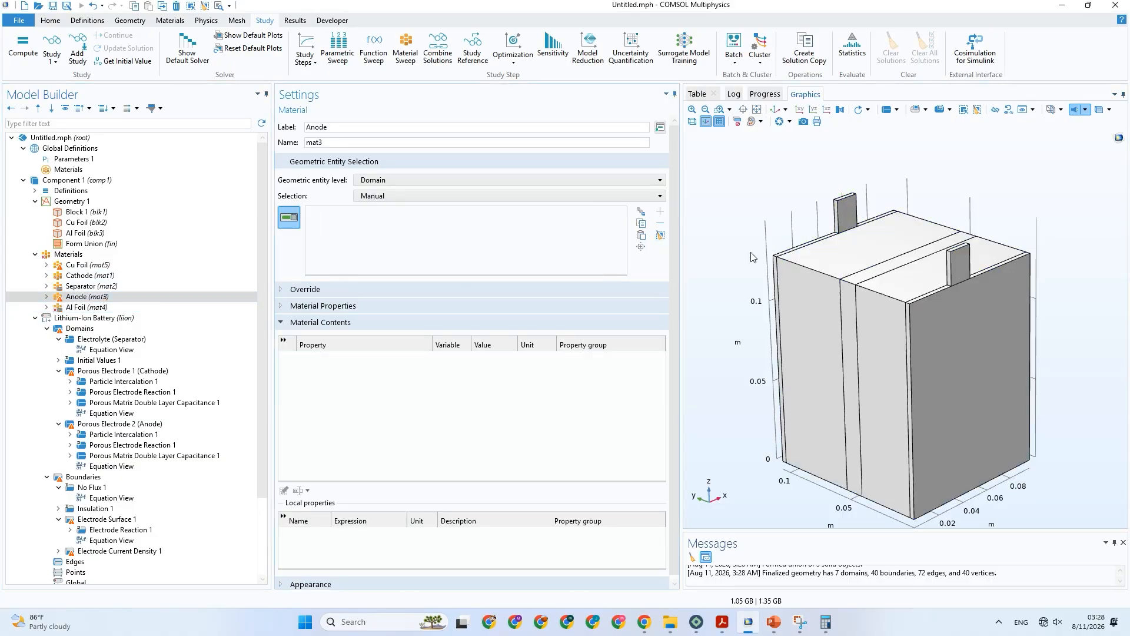
pyautogui.click(781, 255)
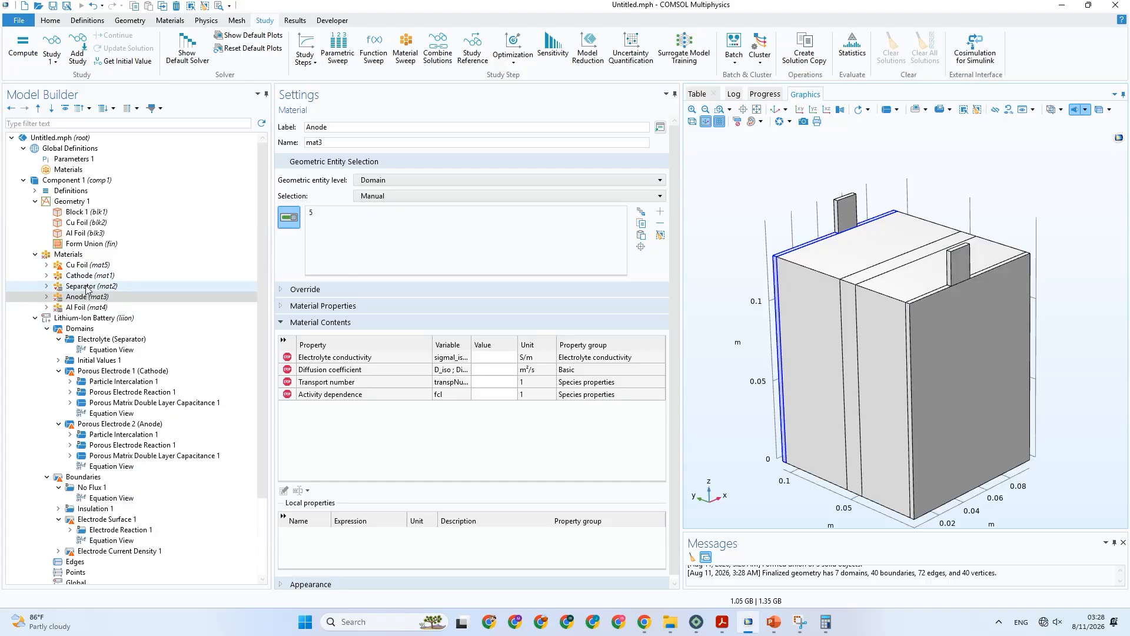
pyautogui.click(87, 307)
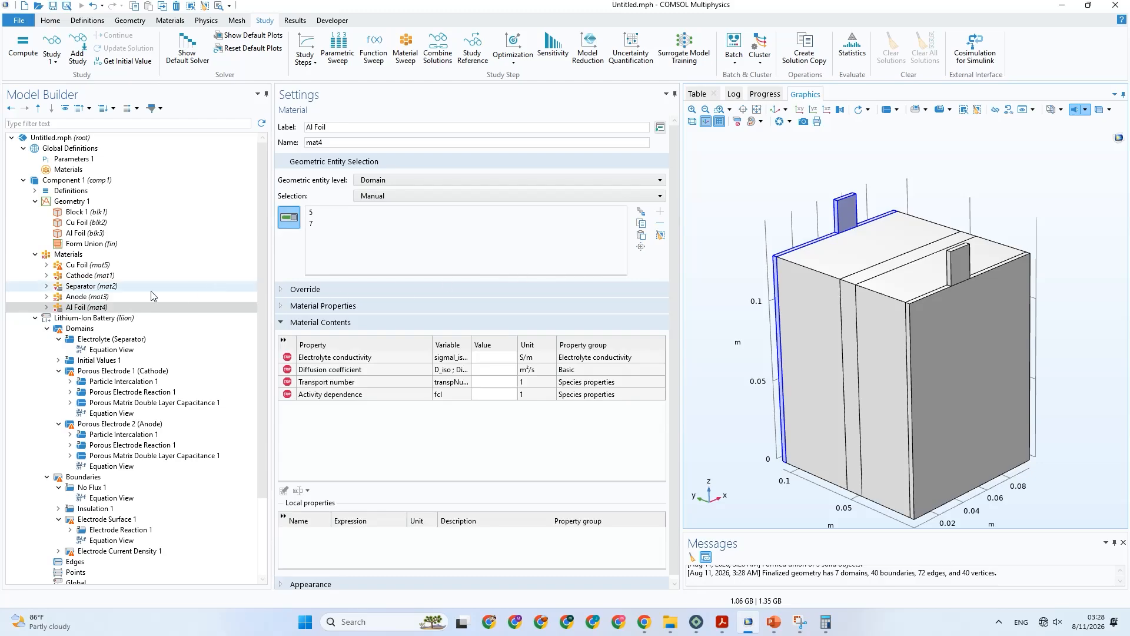
# Add the thick anode block (domain 4) to the Anode material, and restrict the Separator material to domain 3.
pyautogui.click(96, 297)
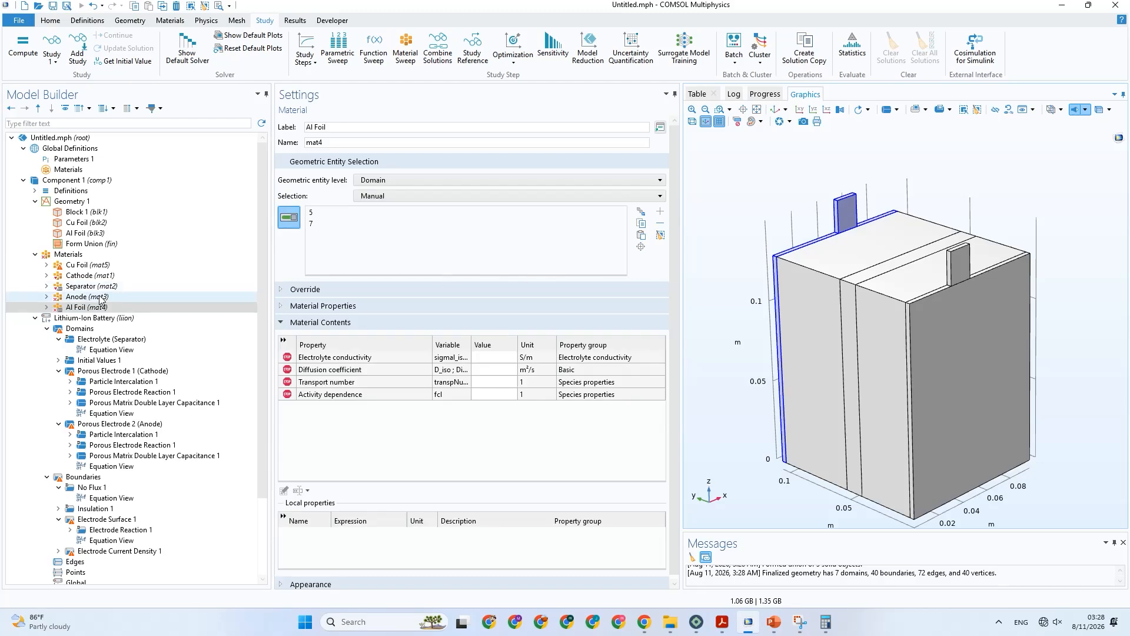
pyautogui.click(814, 278)
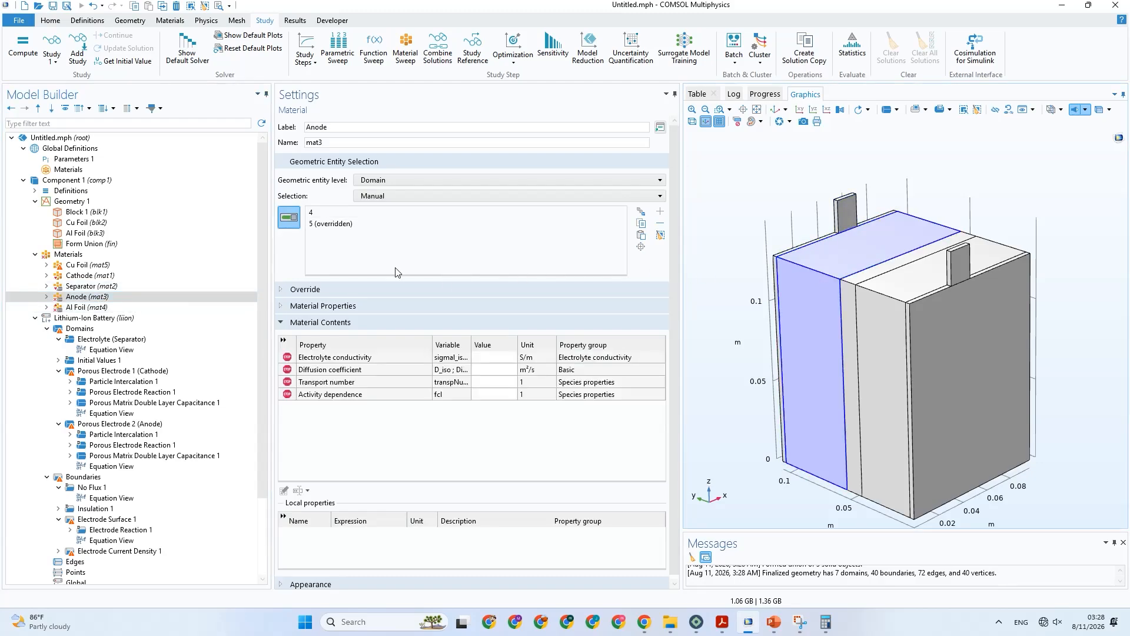
pyautogui.click(131, 286)
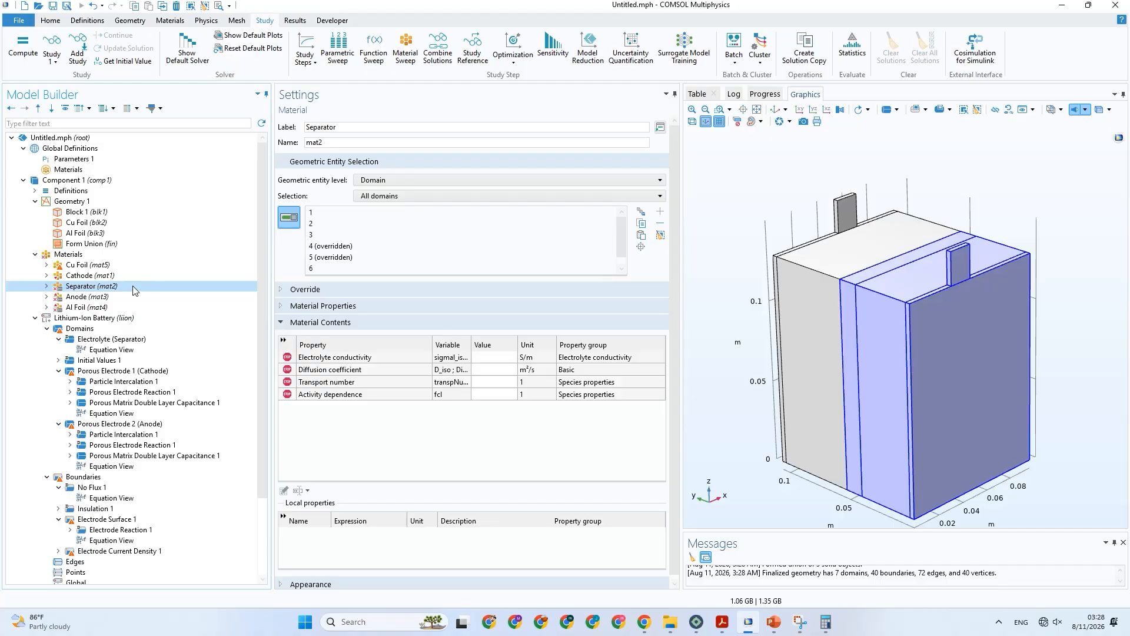
pyautogui.click(978, 110)
pyautogui.click(863, 269)
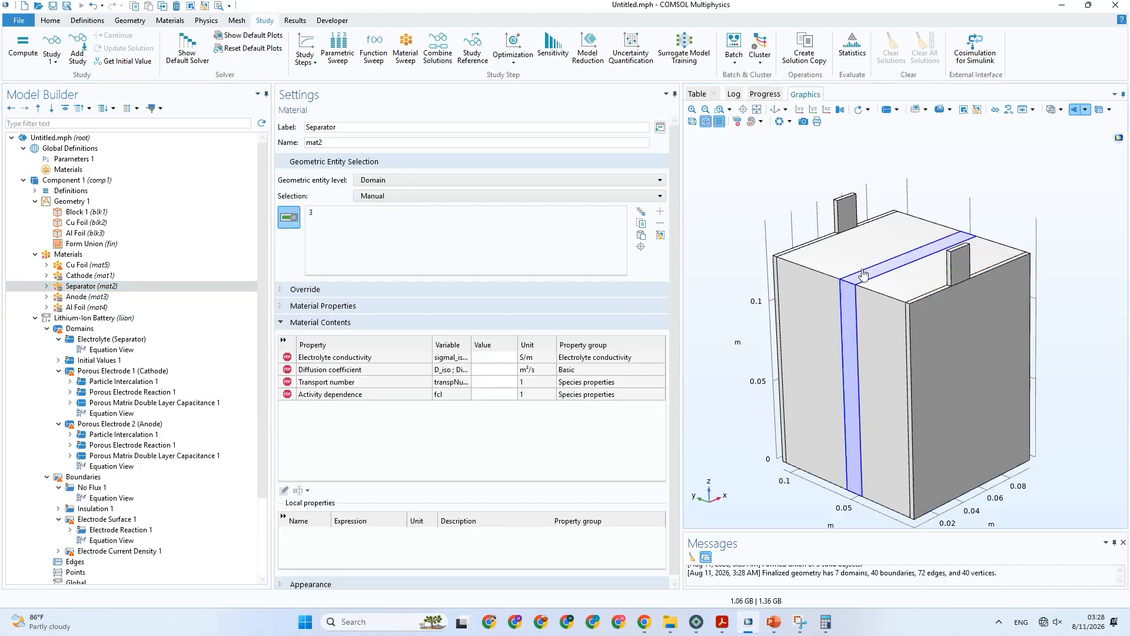
# Remove the Cu foil layer and its tab (domains 1 and 6) from the Cathode material's selection.
pyautogui.click(83, 276)
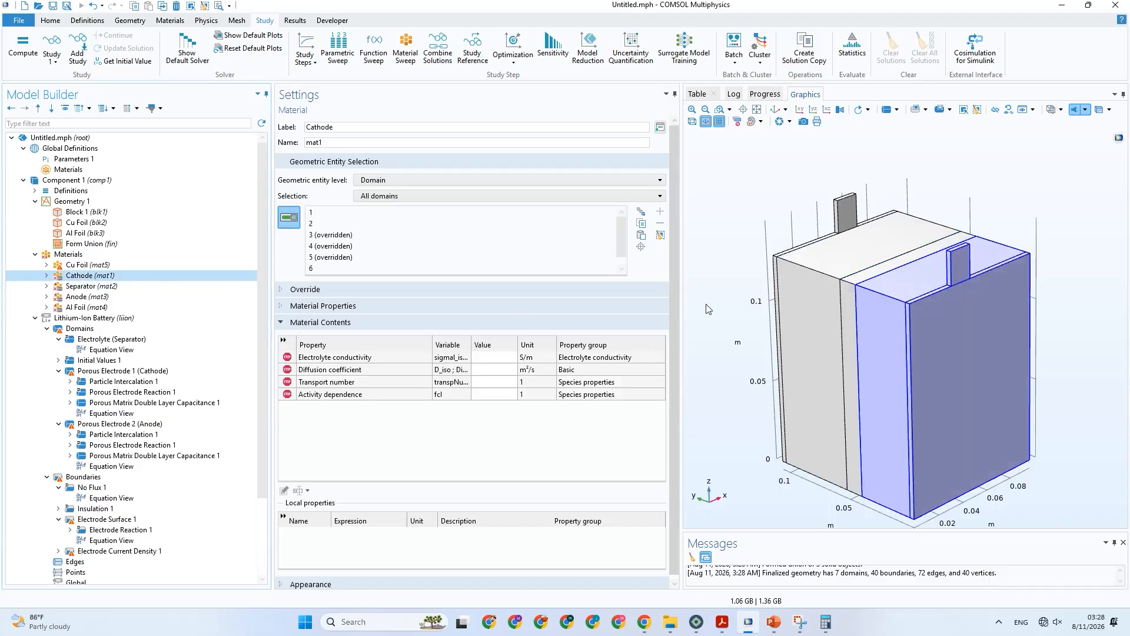
pyautogui.click(953, 329)
pyautogui.click(958, 264)
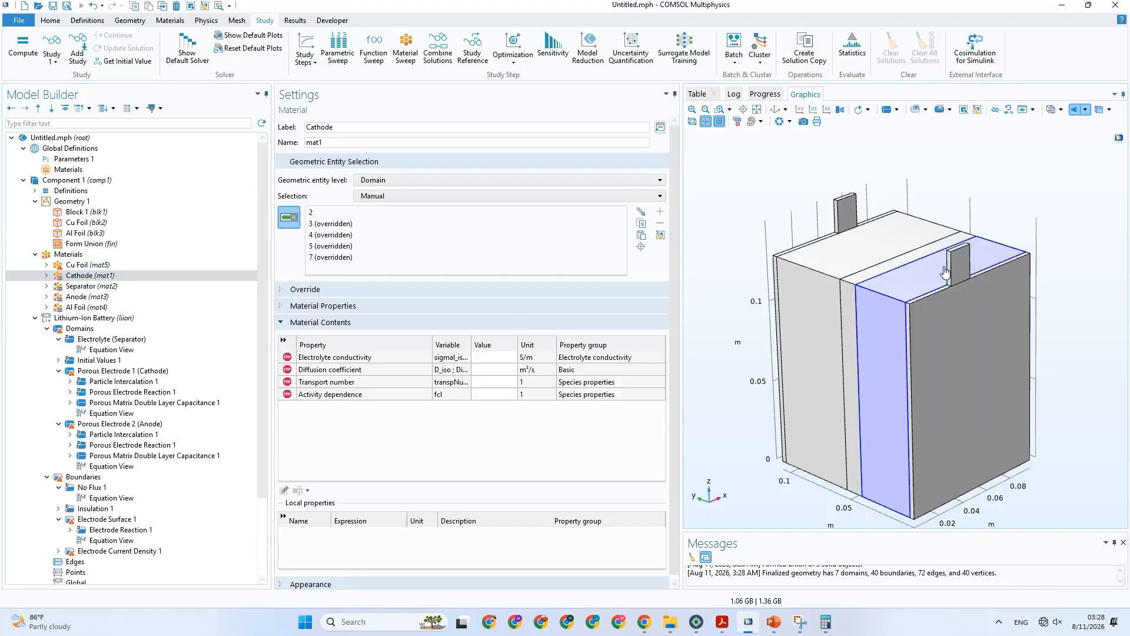
# Assign the Cu Foil material to the front tab and thin outer layer (domains 6 and 1), and save the model.
pyautogui.click(122, 266)
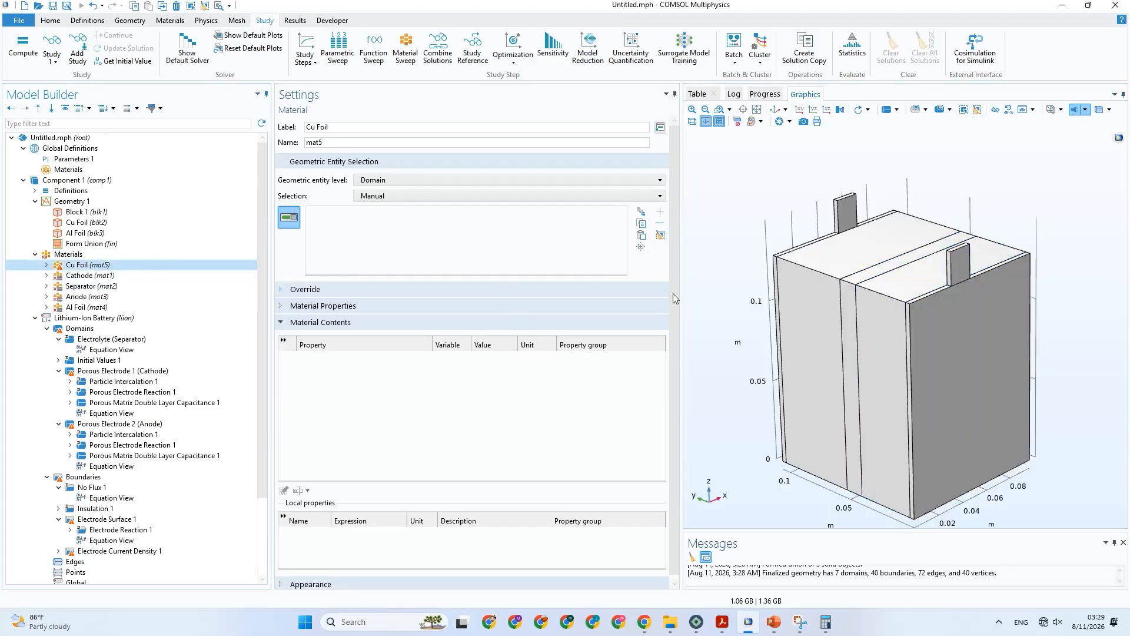
pyautogui.click(958, 286)
pyautogui.click(942, 329)
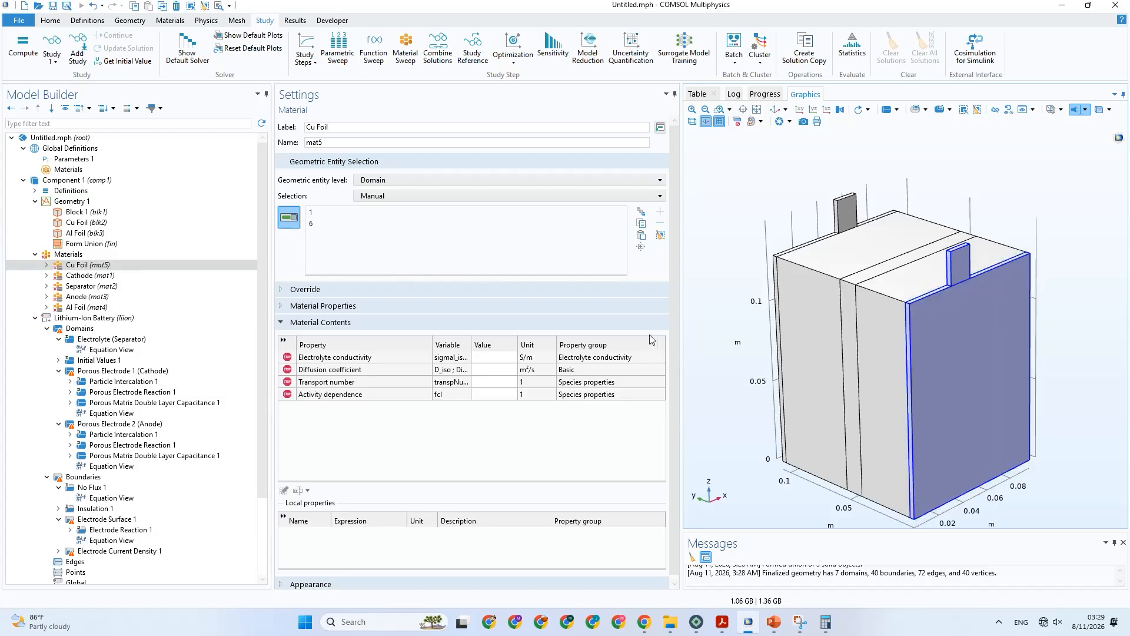
pyautogui.hotkey('ctrl', 's')
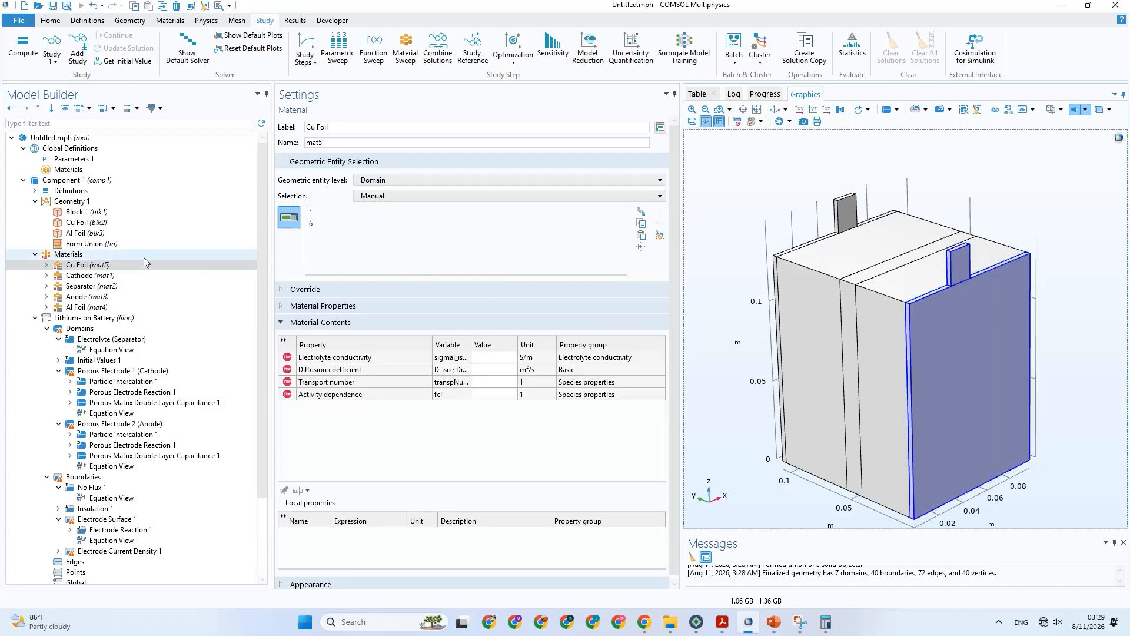
# Exclude both foil layers and both tabs from the Lithium-Ion Battery interface, keeping only the anode, separator and cathode domains.
pyautogui.scroll(-1, 138, 277)
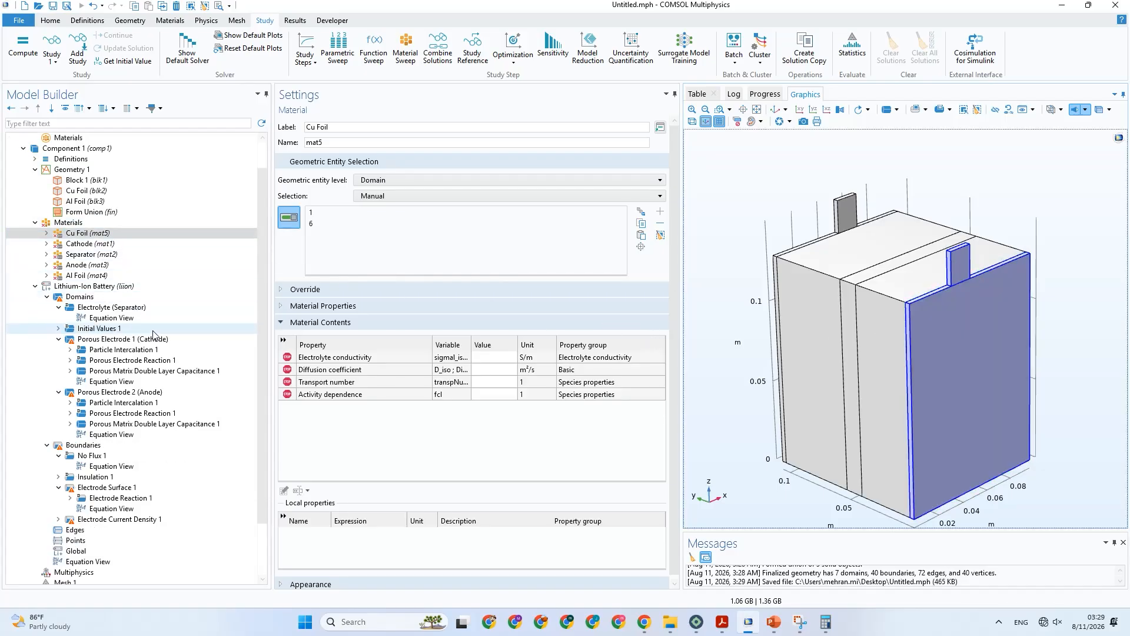
pyautogui.click(127, 287)
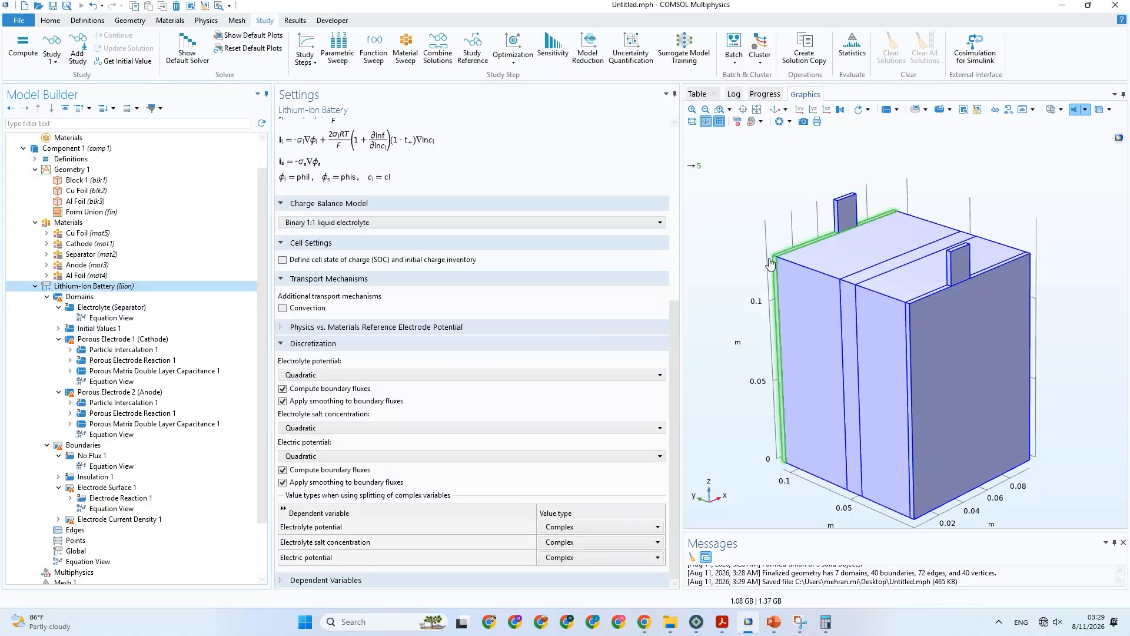
pyautogui.click(843, 212)
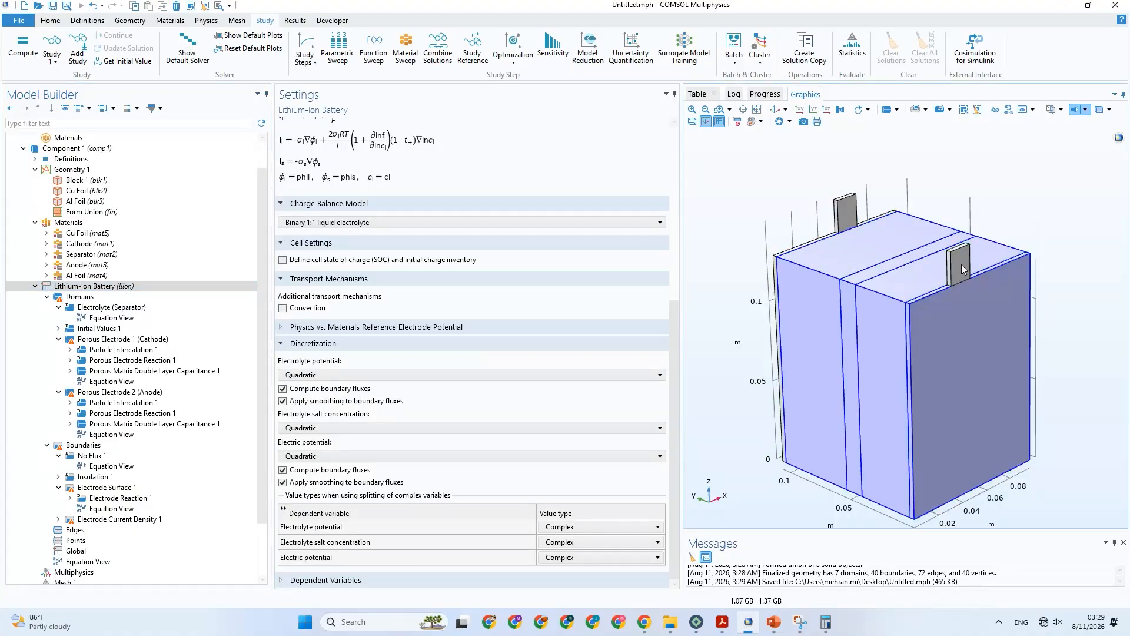
pyautogui.click(966, 330)
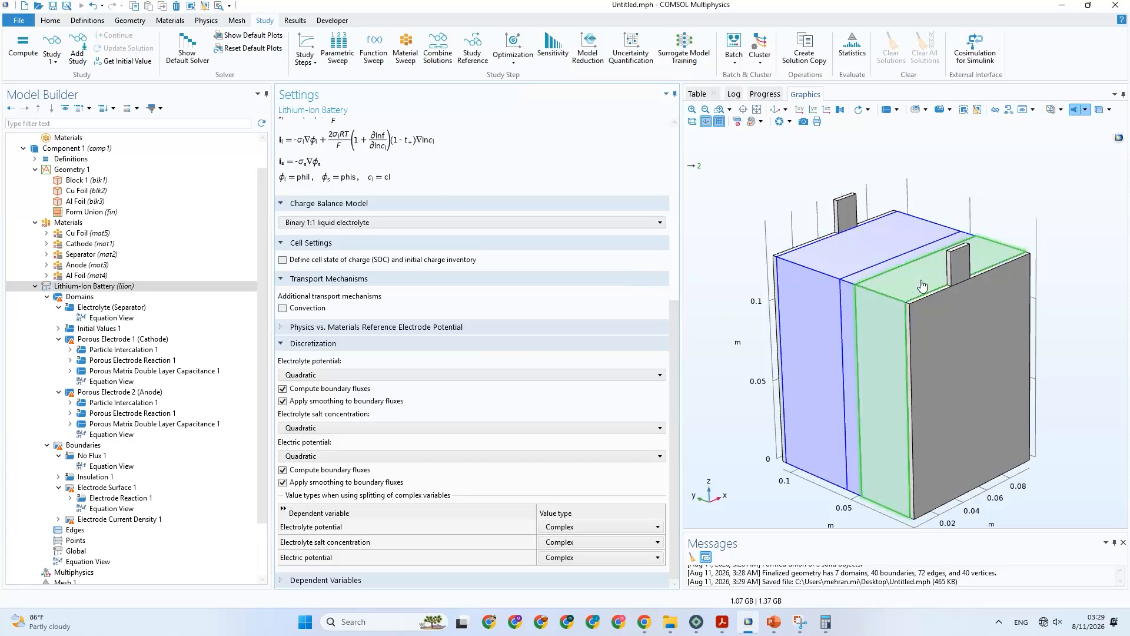
pyautogui.moveTo(895, 283); pyautogui.dragTo(928, 291)
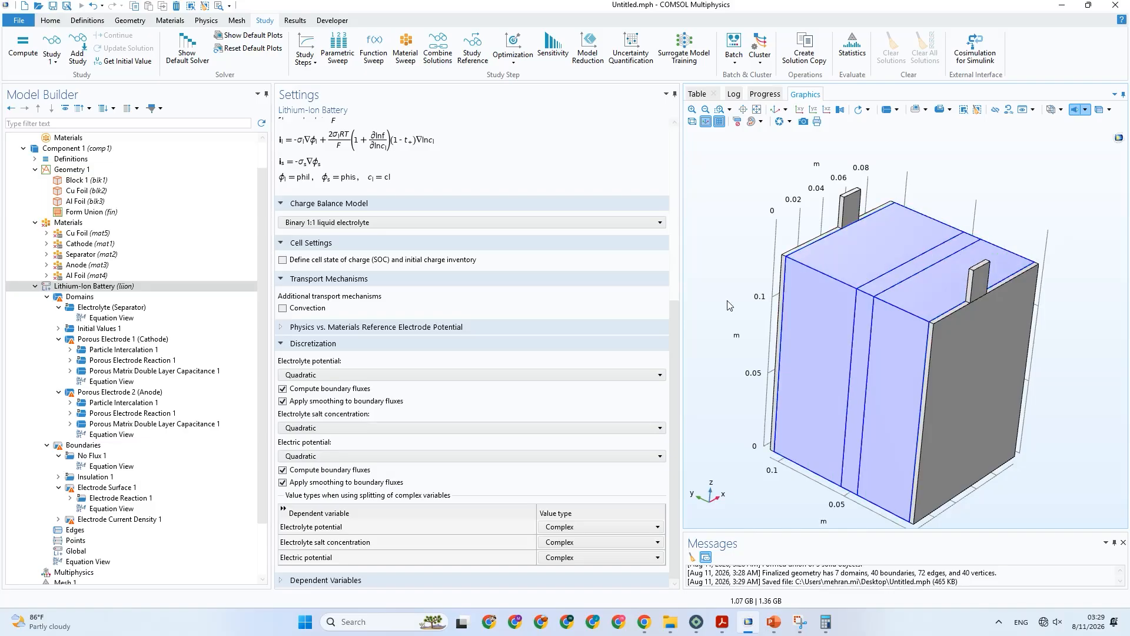
# Review the cathode electrode and separator physics settings and the electrolyte properties required by the Cathode, Separator and Anode materials.
pyautogui.scroll(-2, 223, 313)
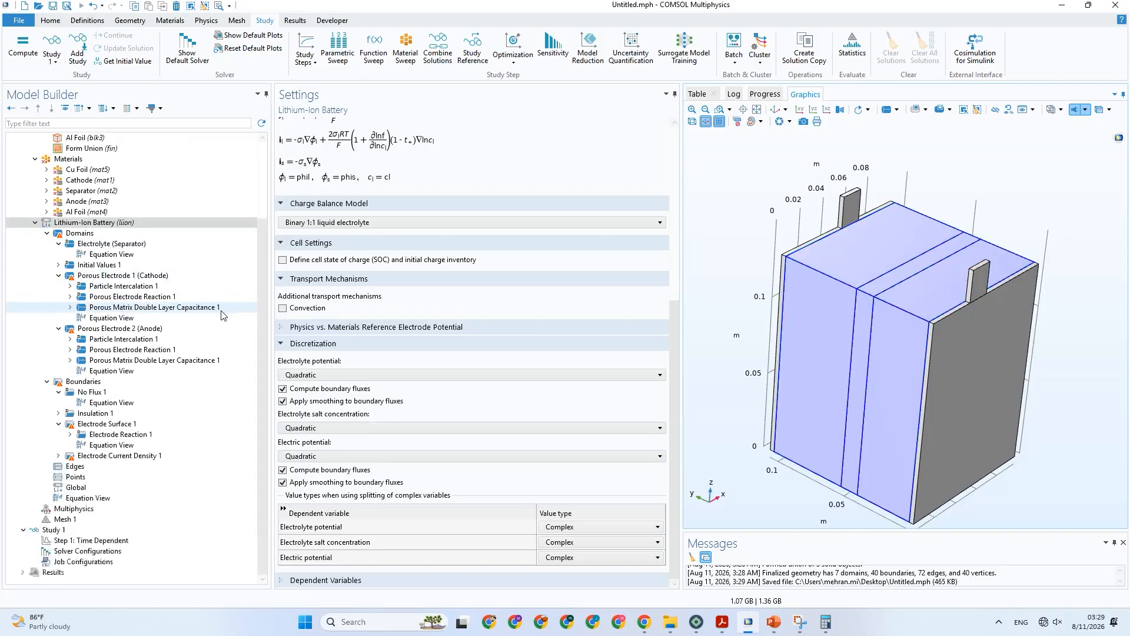
pyautogui.click(116, 276)
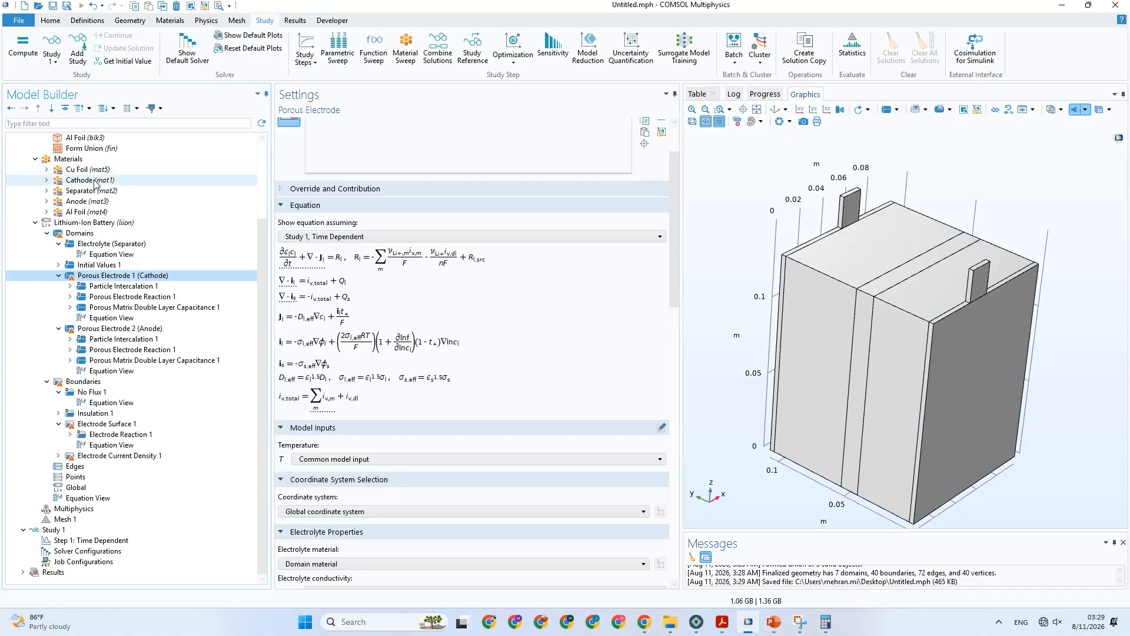
pyautogui.click(100, 223)
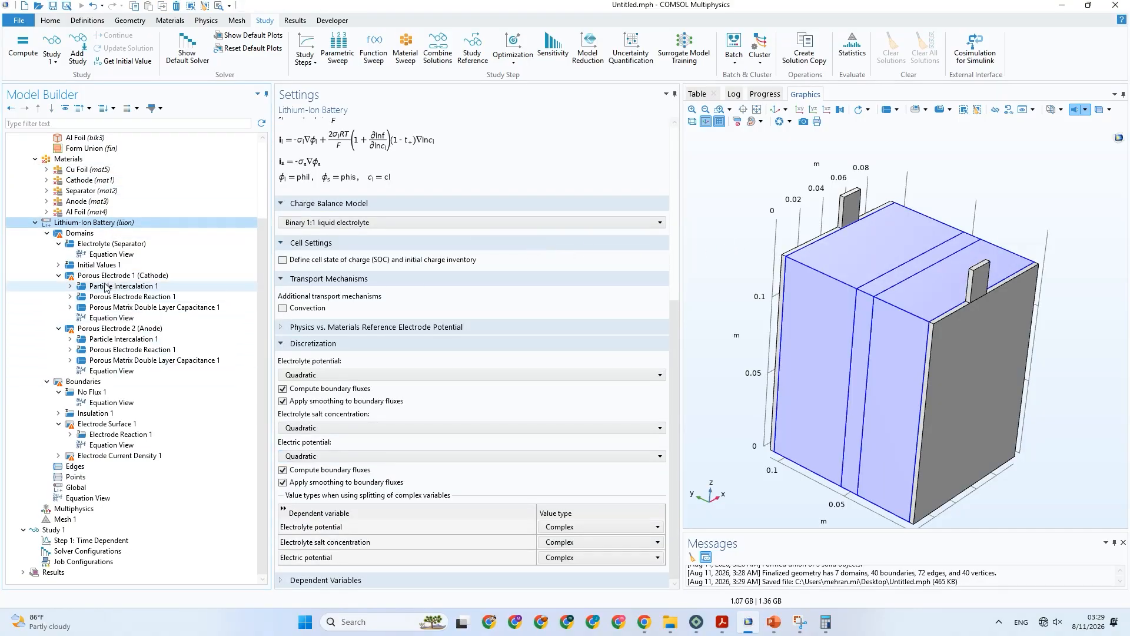
pyautogui.click(108, 307)
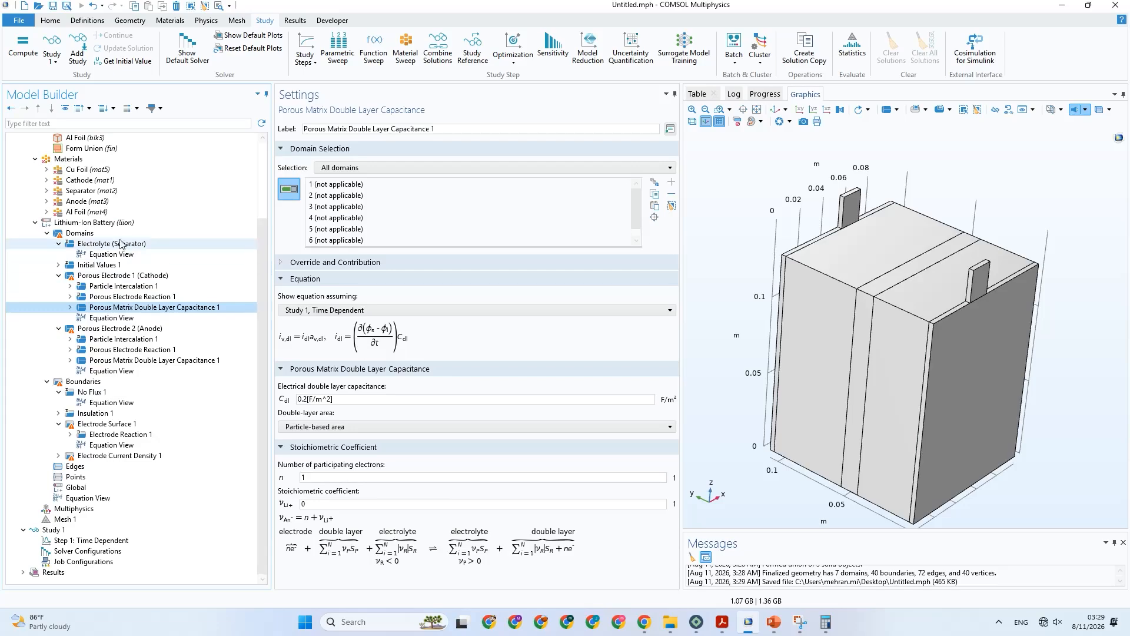
pyautogui.click(88, 180)
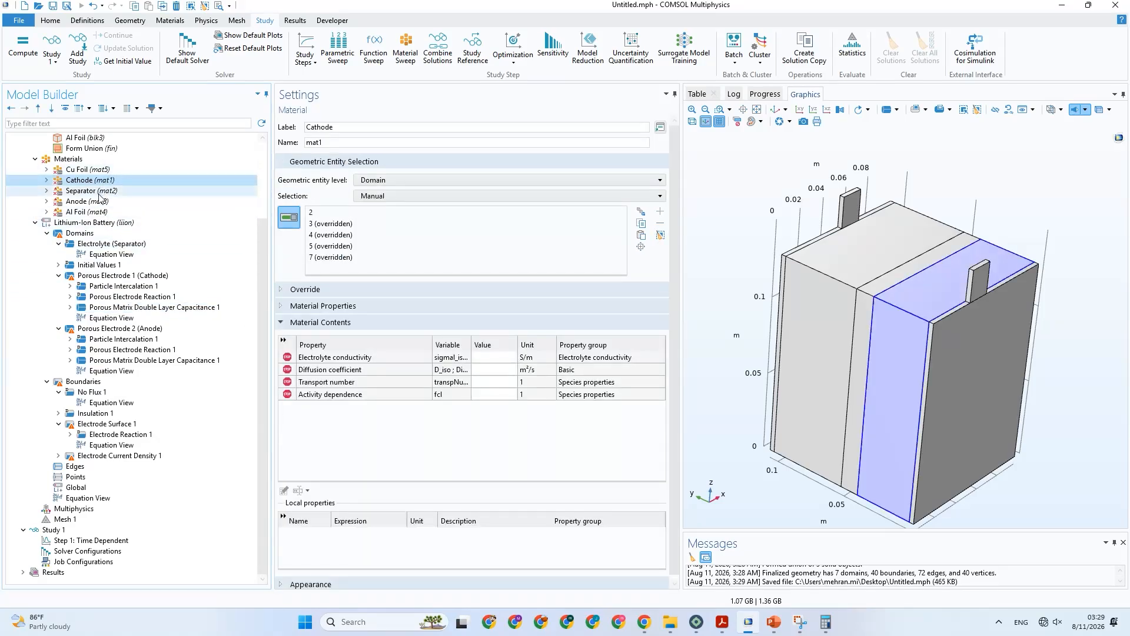
pyautogui.click(88, 191)
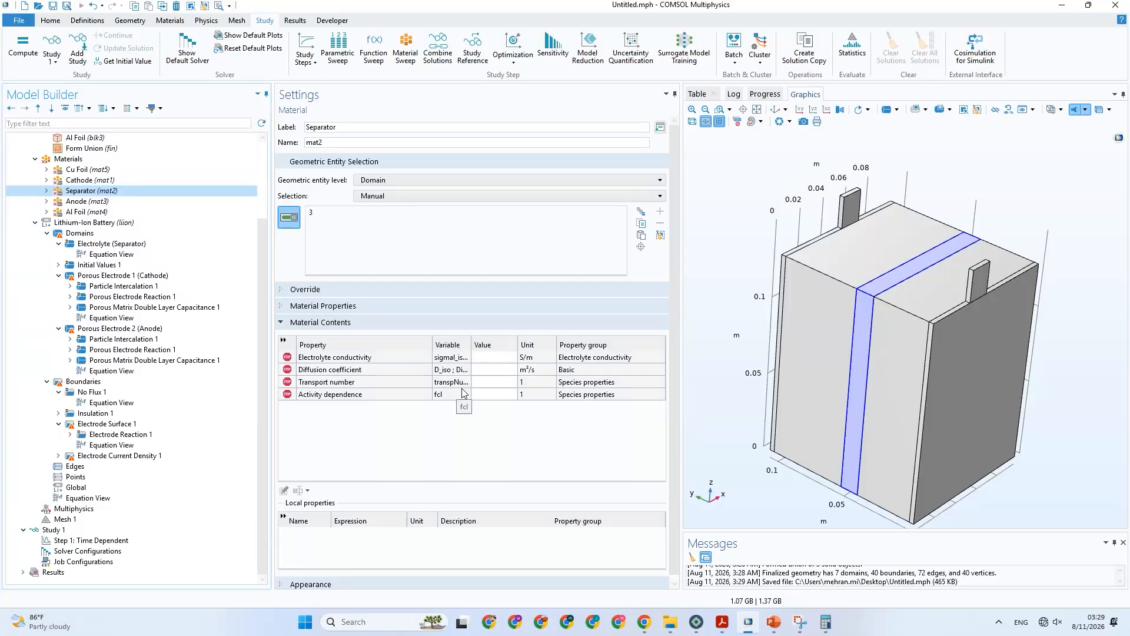
pyautogui.moveTo(471, 345); pyautogui.dragTo(492, 346)
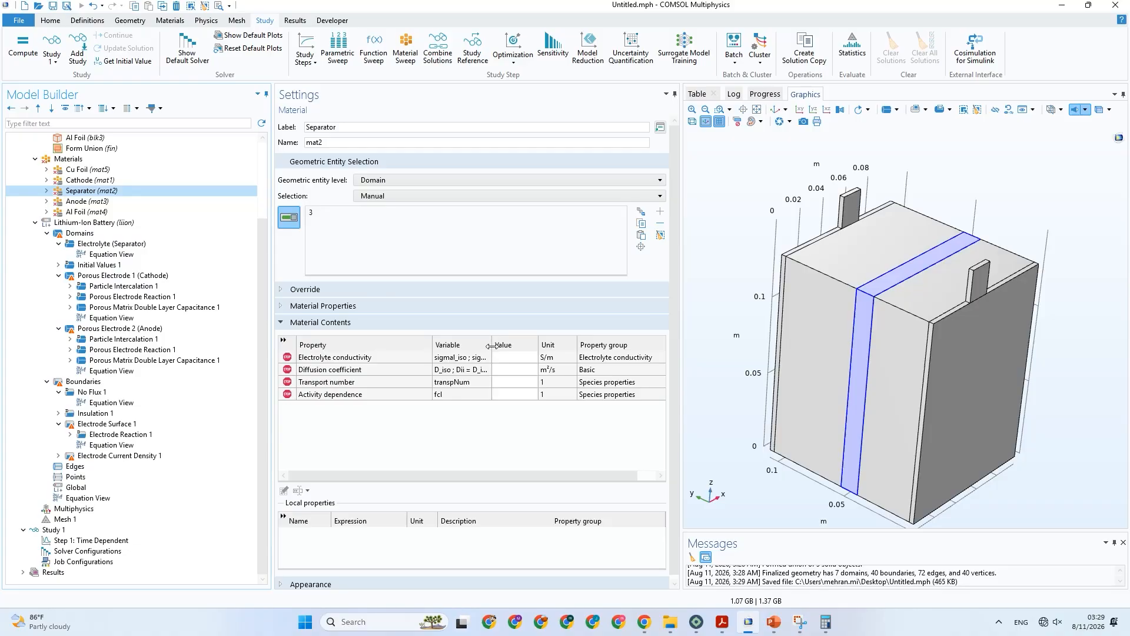
pyautogui.click(74, 203)
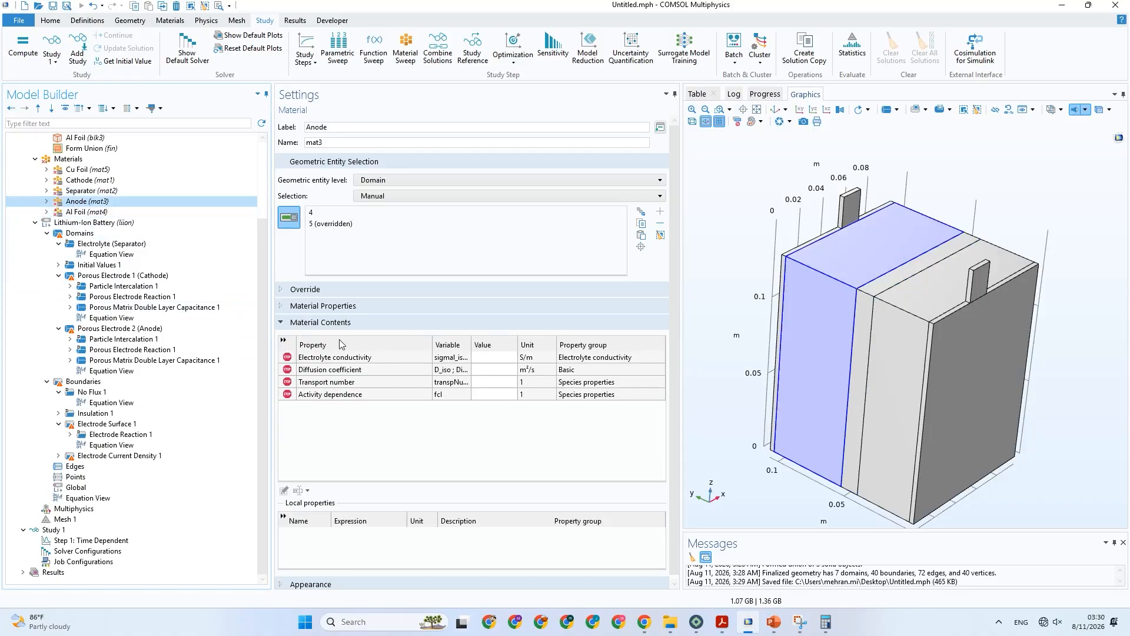
pyautogui.click(109, 181)
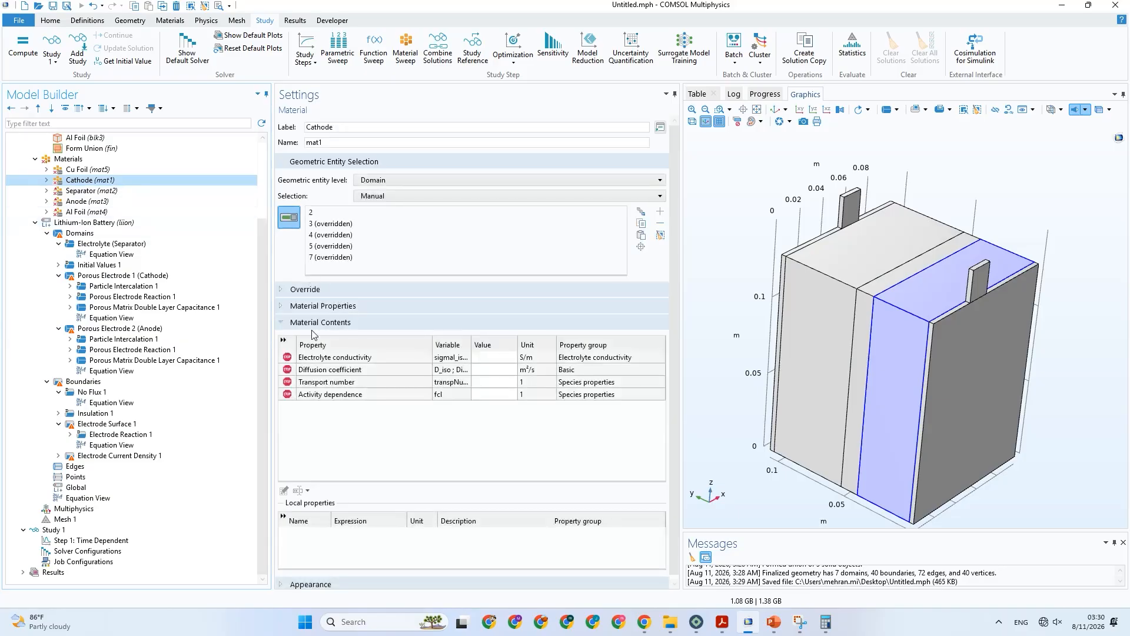
pyautogui.click(111, 243)
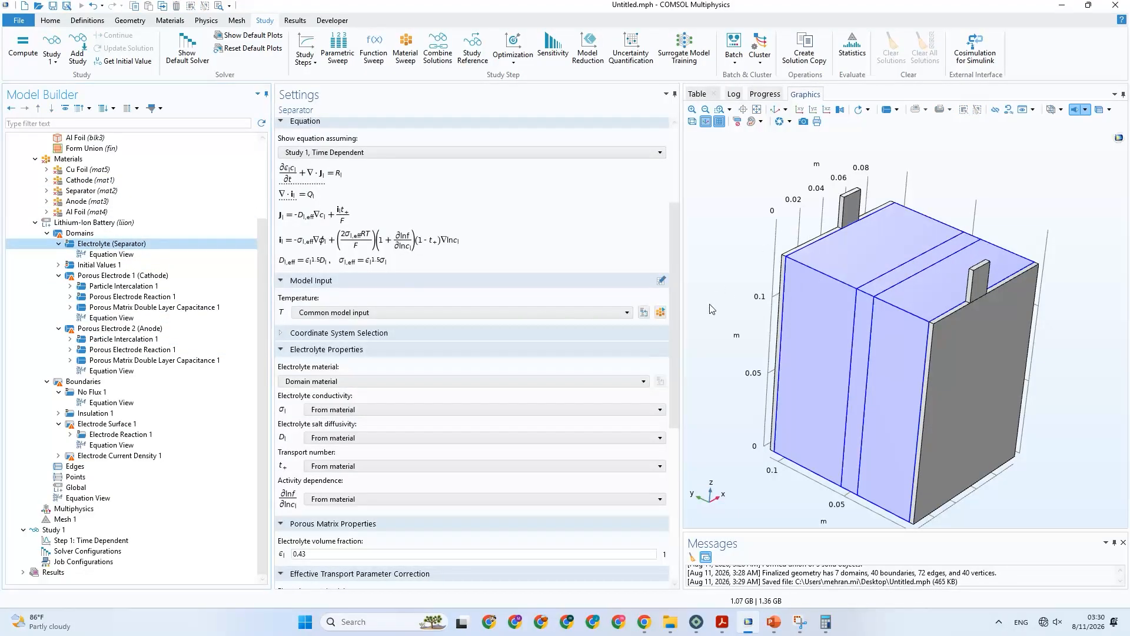
# Assign the anode layer (domain 4) to Porous Electrode 2 and the cathode layer (domain 2) to Porous Electrode 1, and check the separator domain.
pyautogui.click(136, 329)
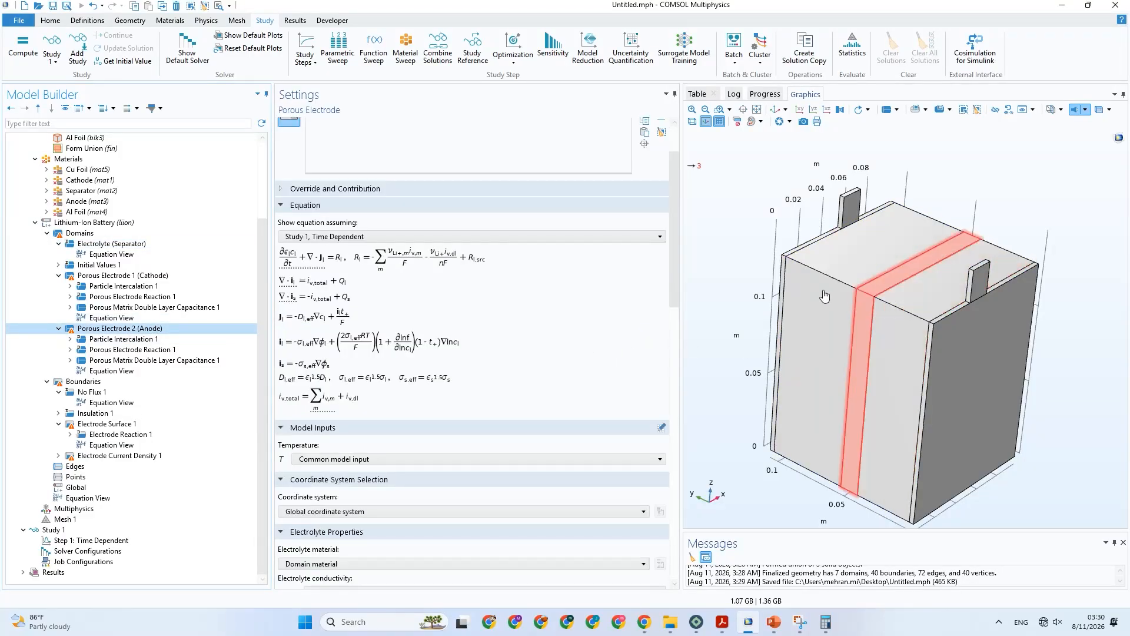
pyautogui.click(805, 284)
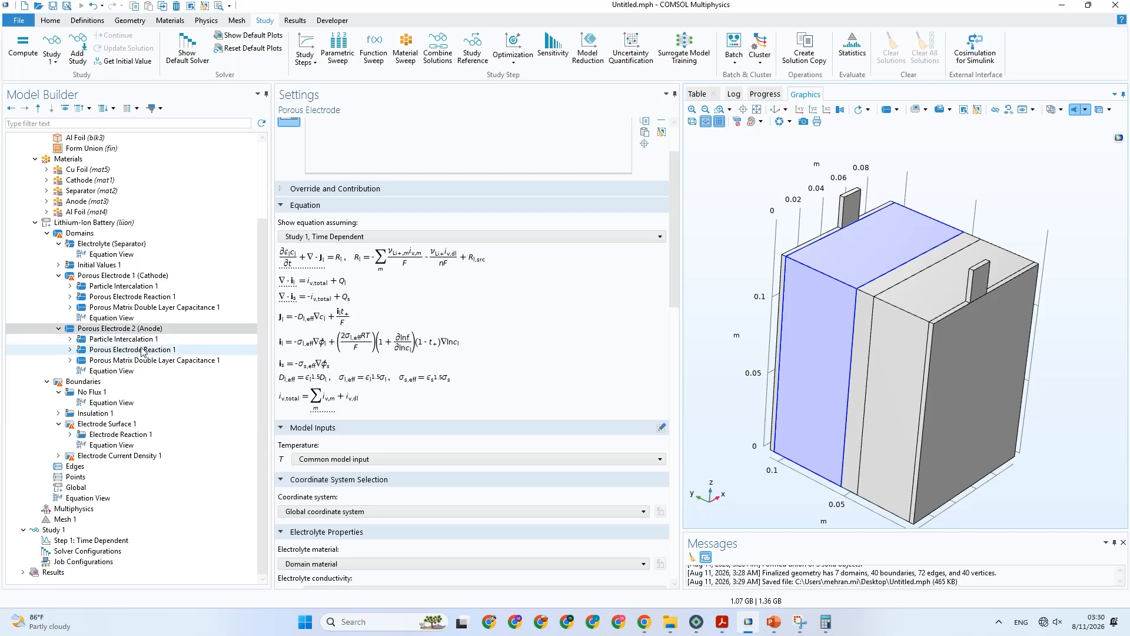
pyautogui.click(124, 276)
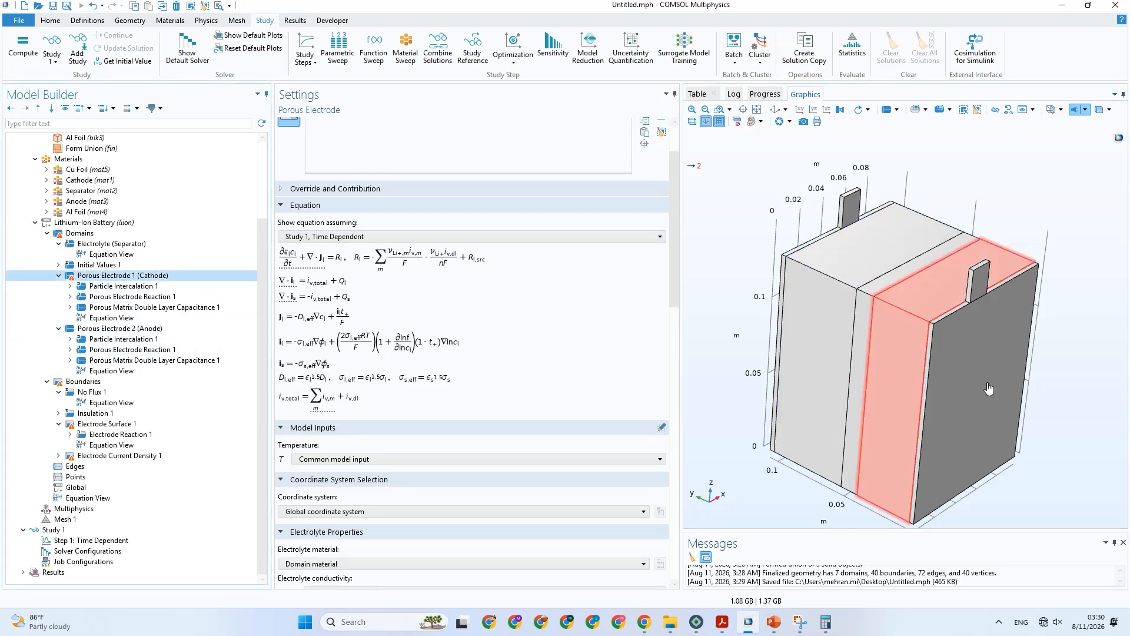
pyautogui.click(919, 321)
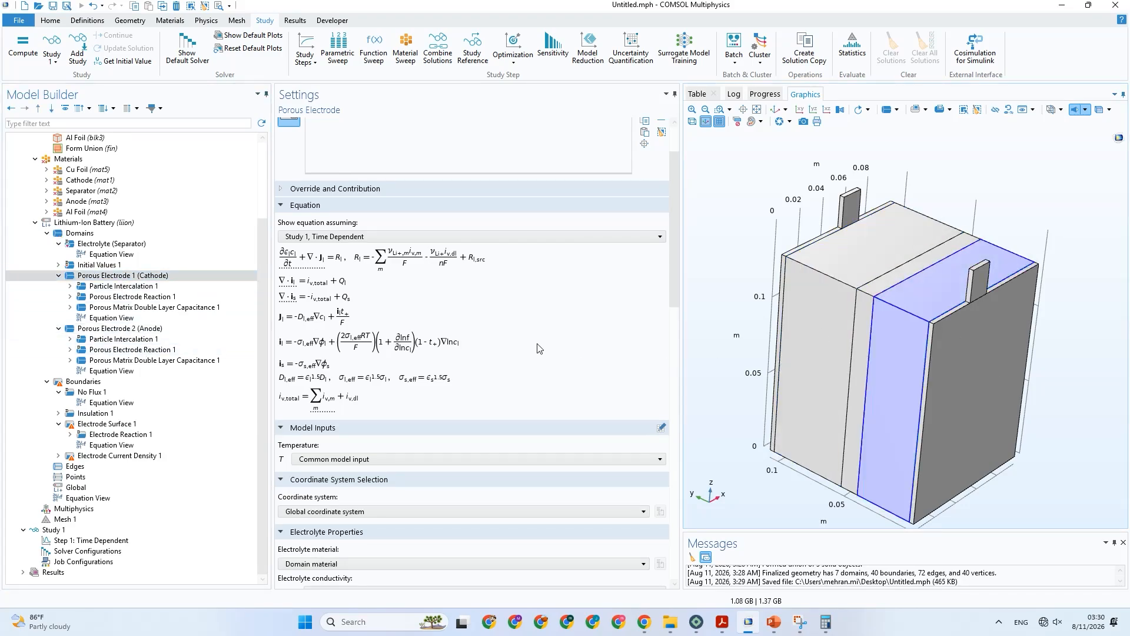
pyautogui.click(98, 244)
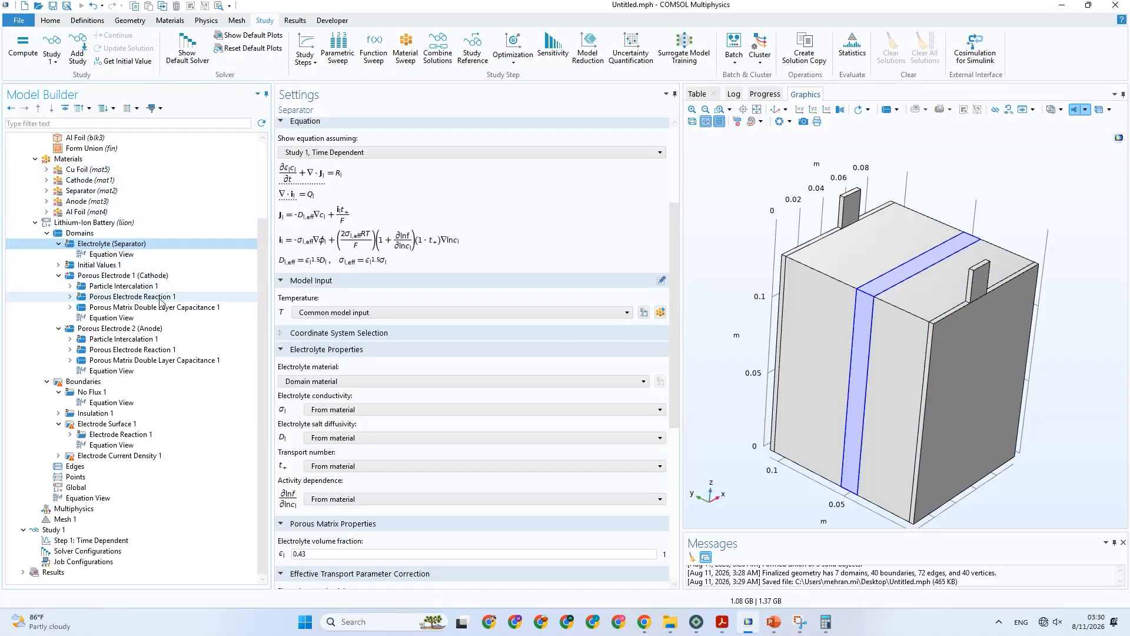
# Examine the domain selections and required properties of the Cu Foil, Cathode, Anode and Separator materials, and the cathode's double layer capacitance settings.
pyautogui.click(105, 172)
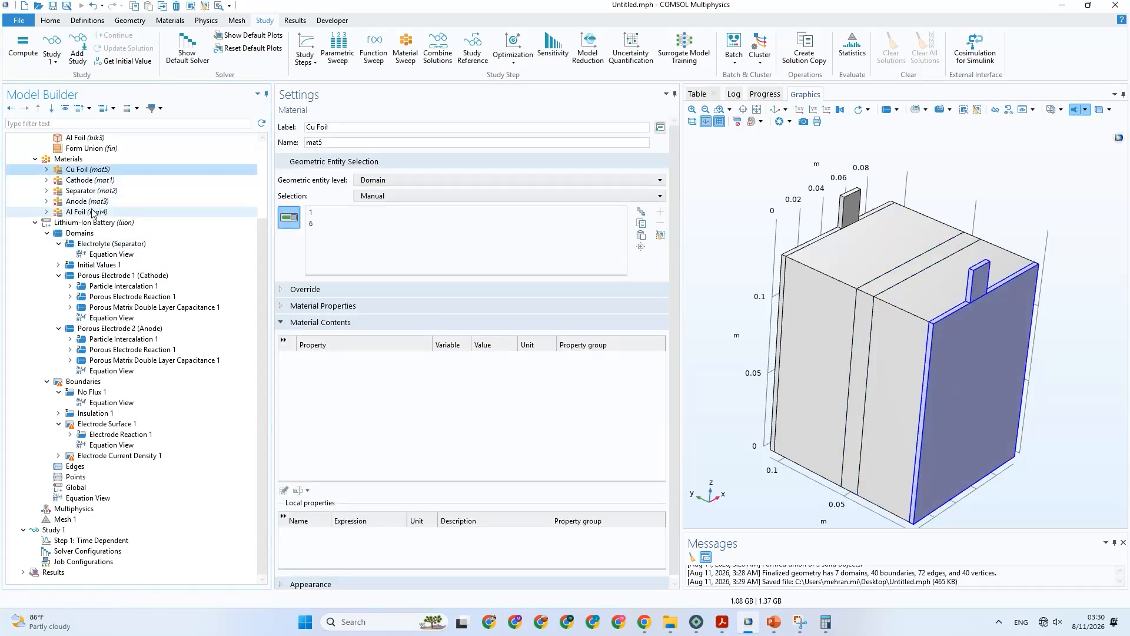
pyautogui.click(96, 180)
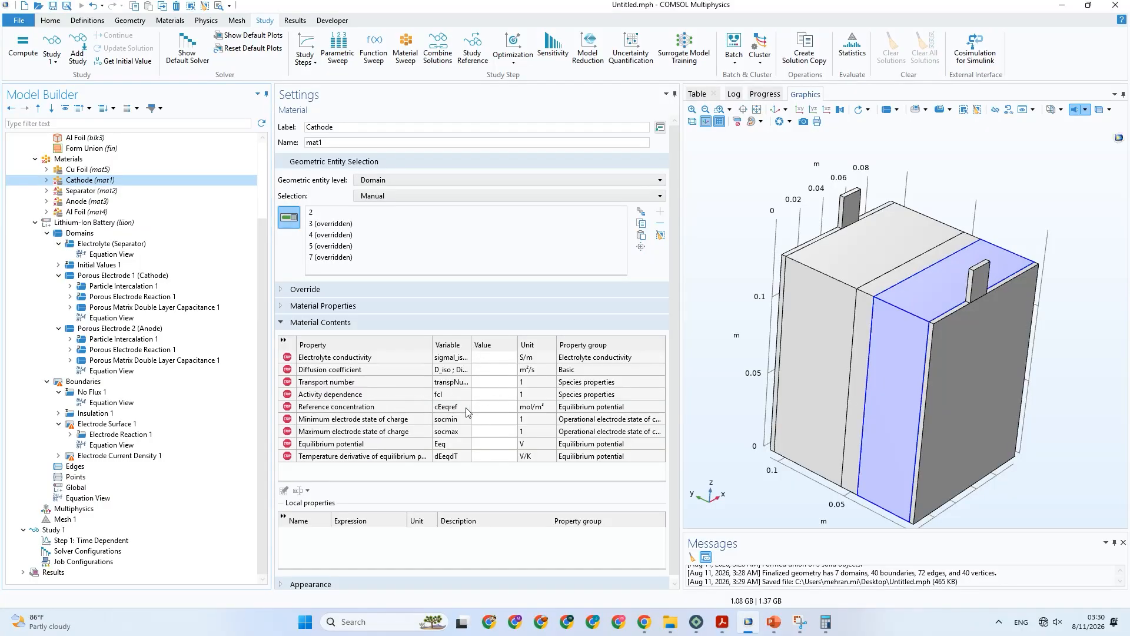
pyautogui.click(132, 201)
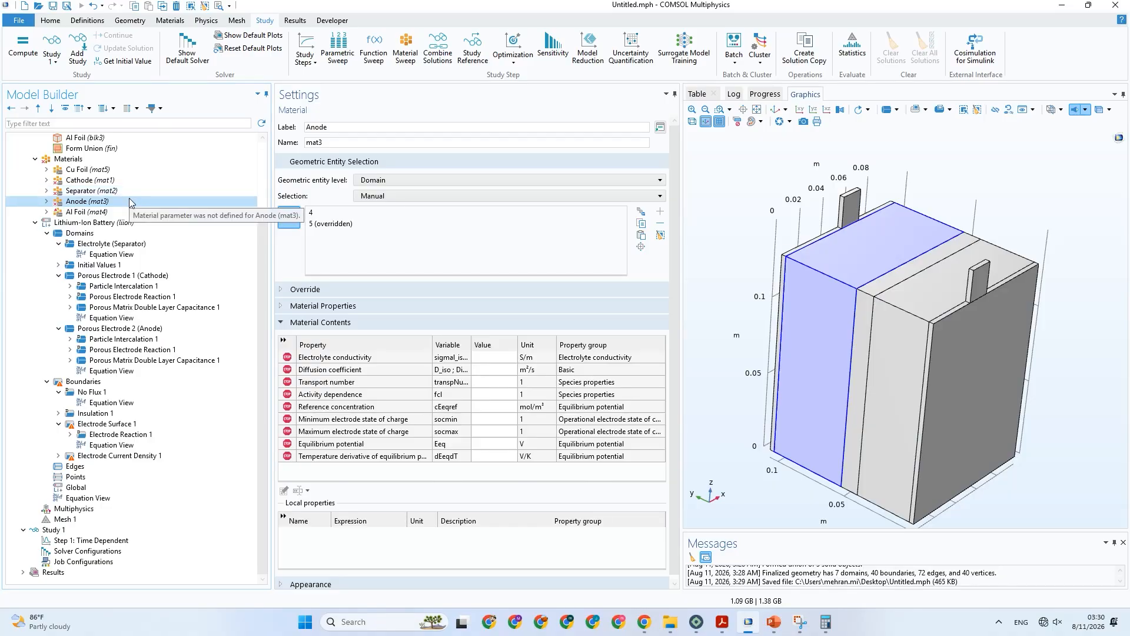
pyautogui.click(127, 180)
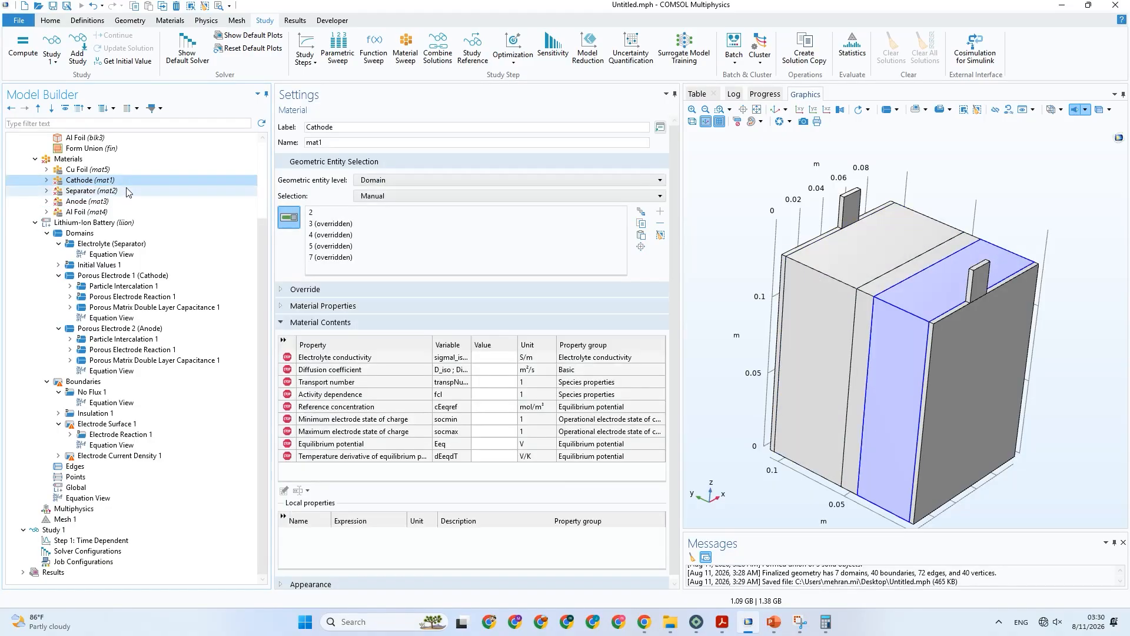
pyautogui.click(128, 191)
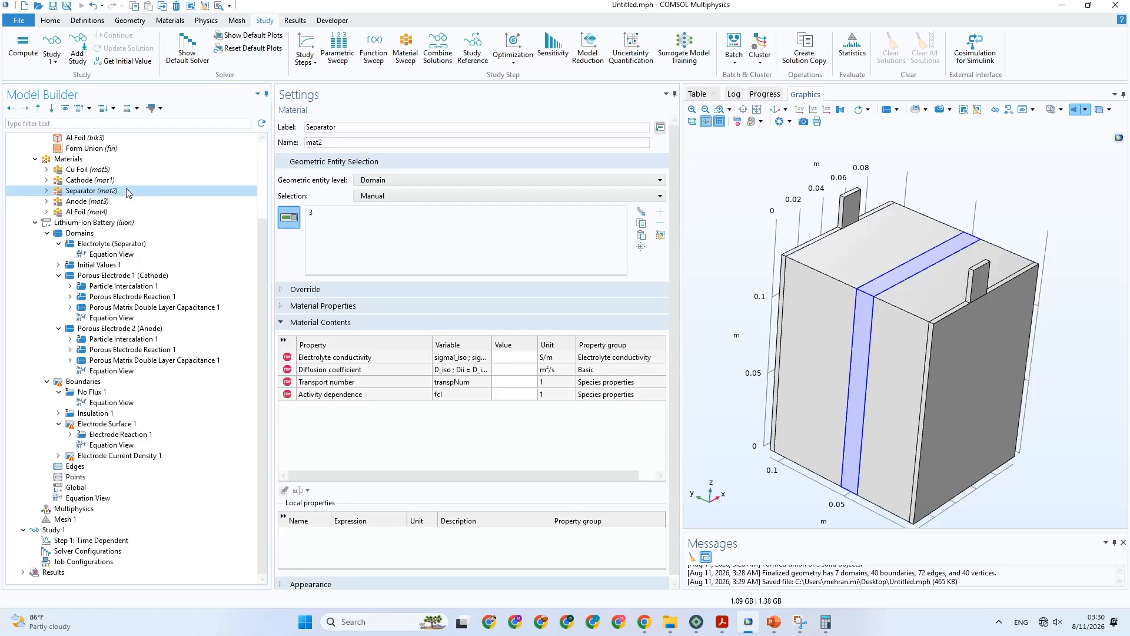
pyautogui.click(183, 306)
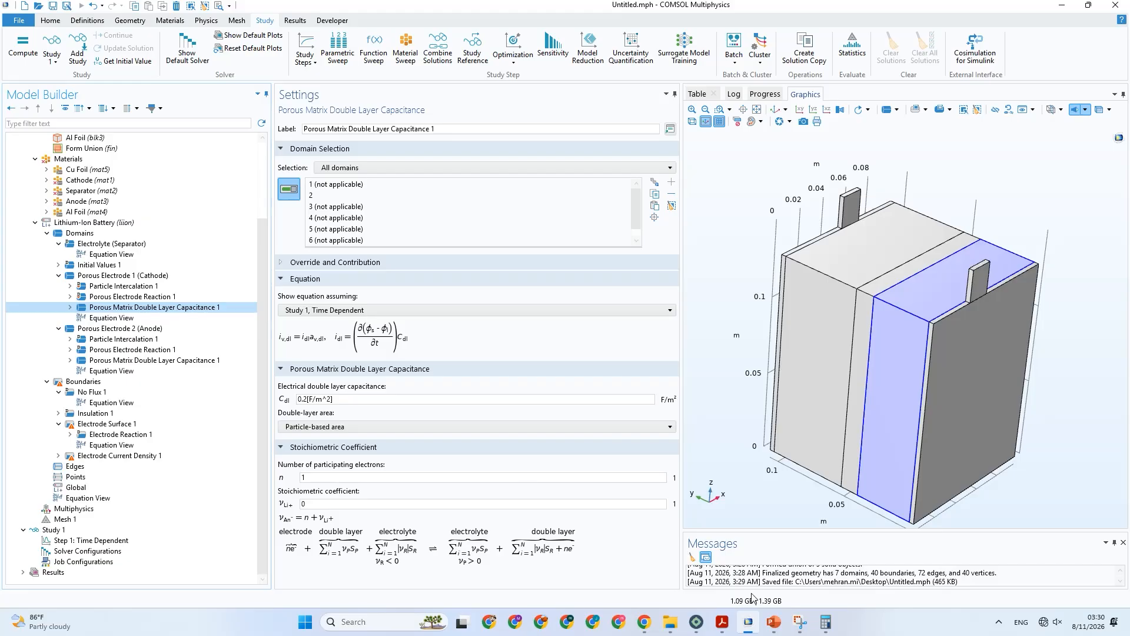
# Switch to PowerPoint, consult the paper's Table 4 thermal and Table 3 electrochemical parameters, and return to COMSOL.
pyautogui.click(774, 622)
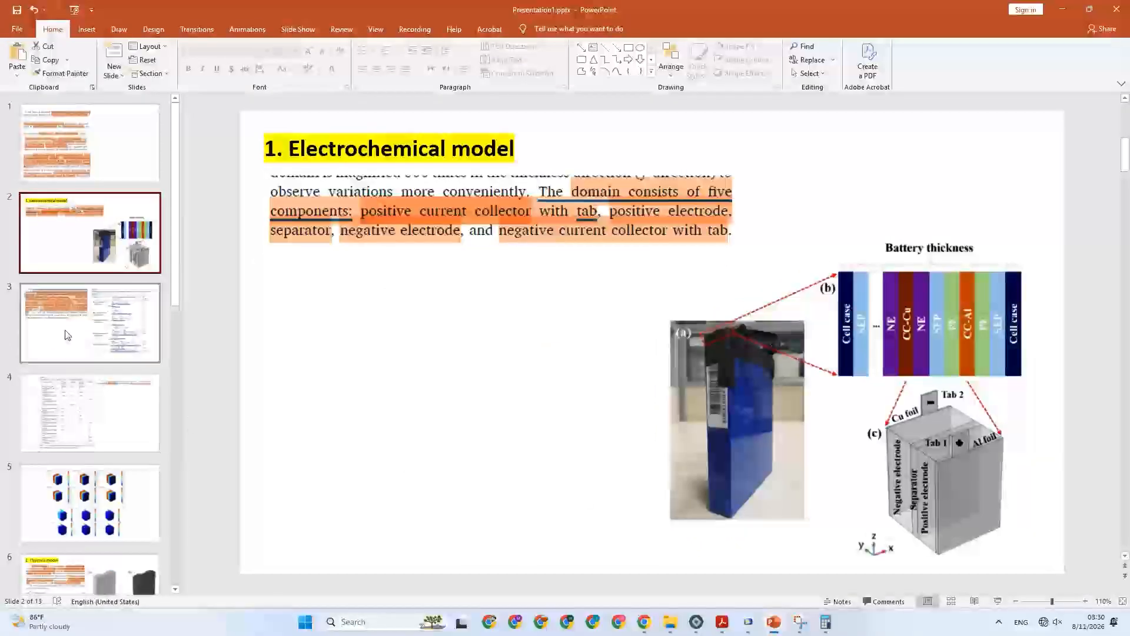
pyautogui.scroll(-10, 67, 335)
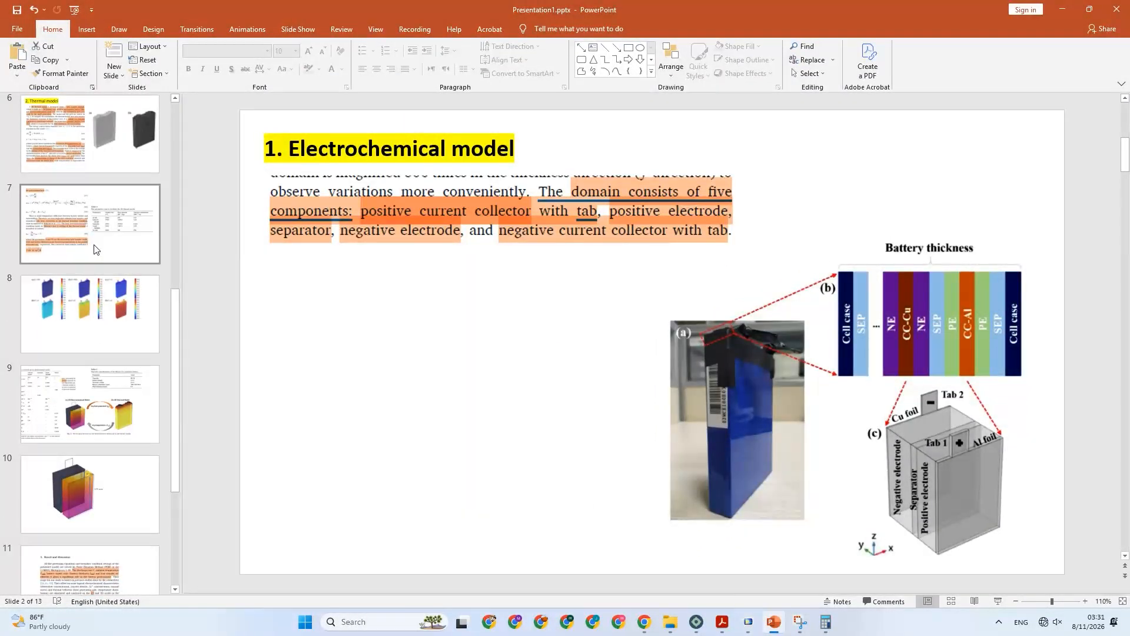
pyautogui.click(96, 250)
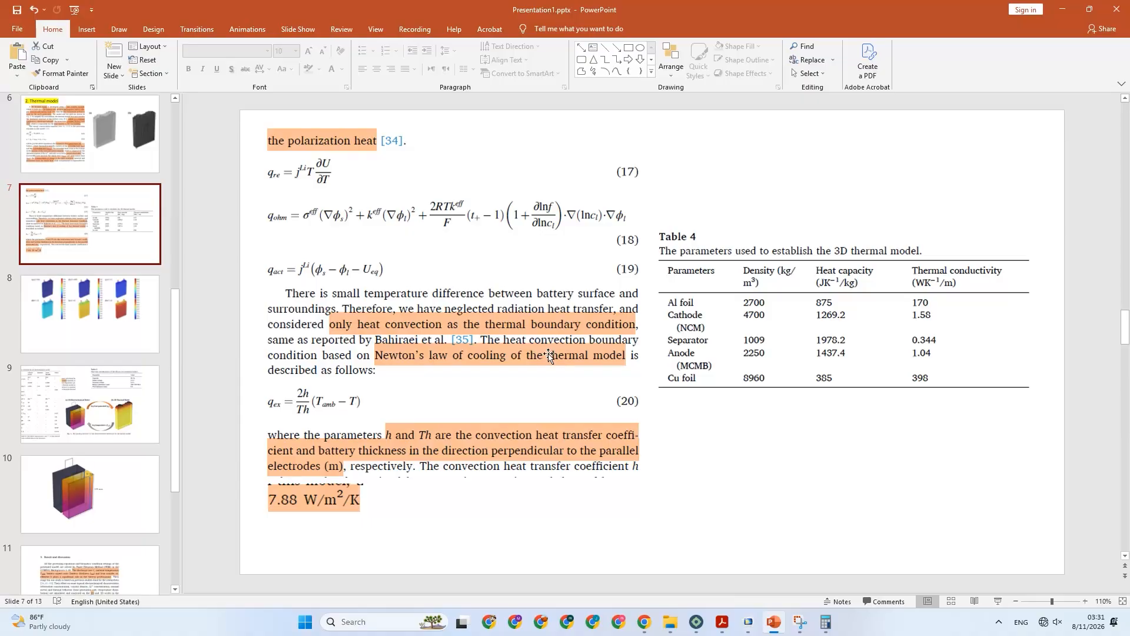
pyautogui.scroll(6, 97, 246)
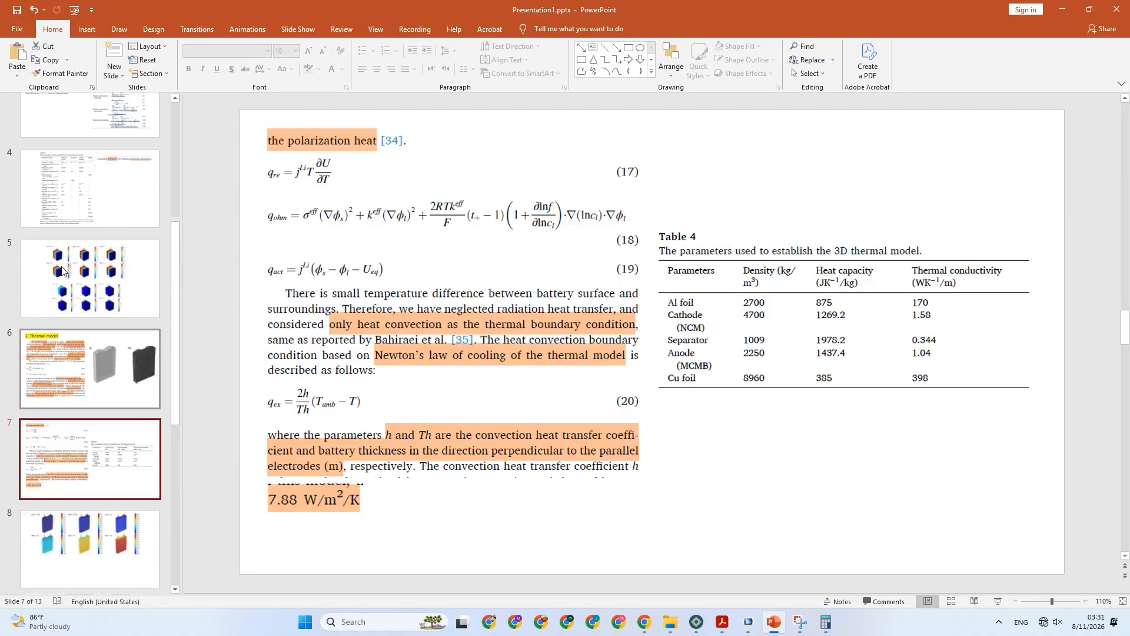
pyautogui.click(97, 245)
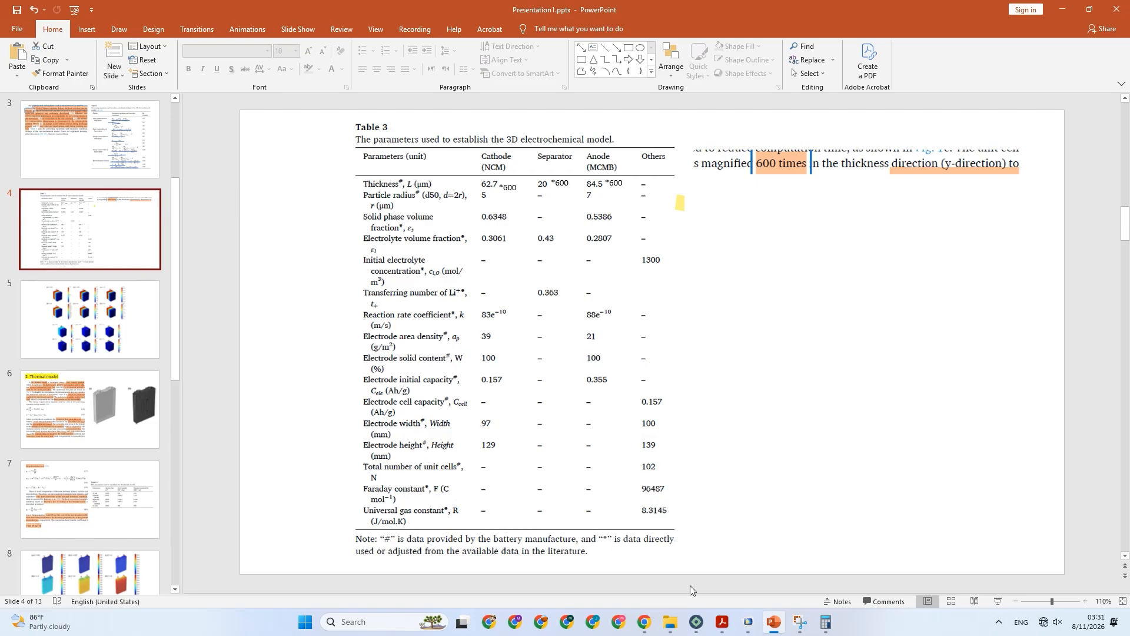
pyautogui.click(748, 622)
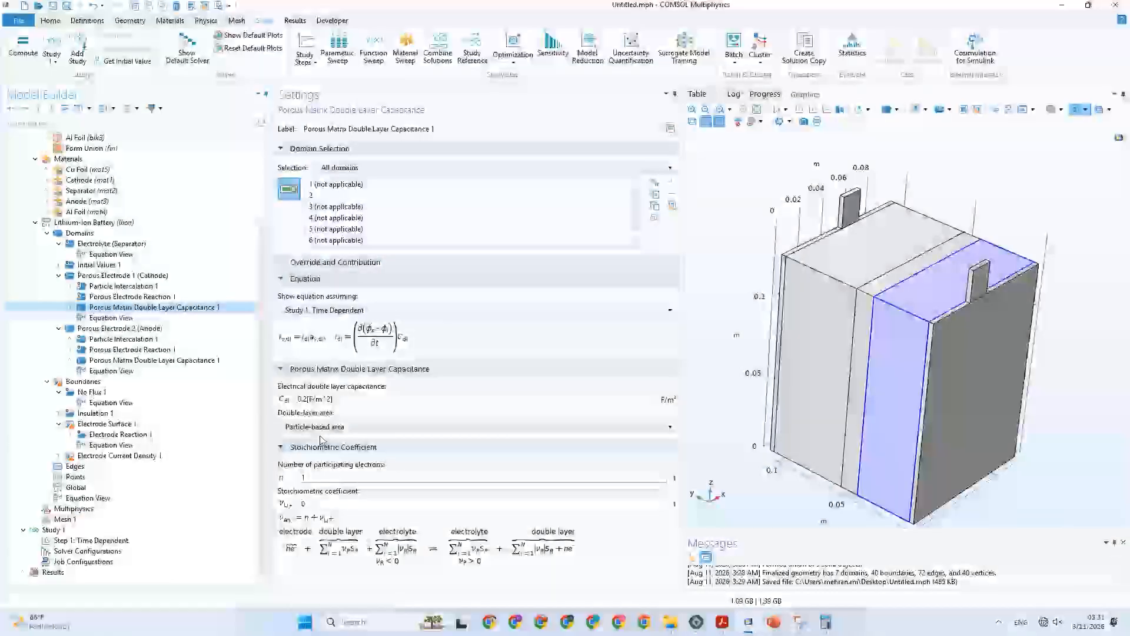
# Disable the cathode's Porous Matrix Double Layer Capacitance and enable it again.
pyautogui.rightClick(105, 311)
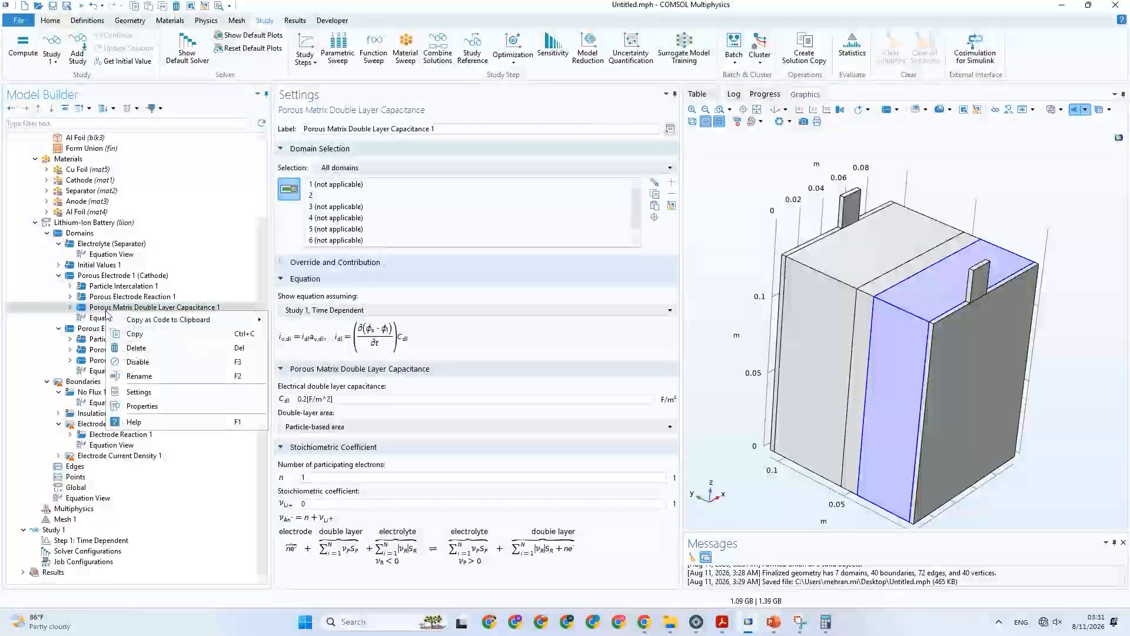
pyautogui.click(139, 362)
pyautogui.click(107, 370)
pyautogui.rightClick(107, 370)
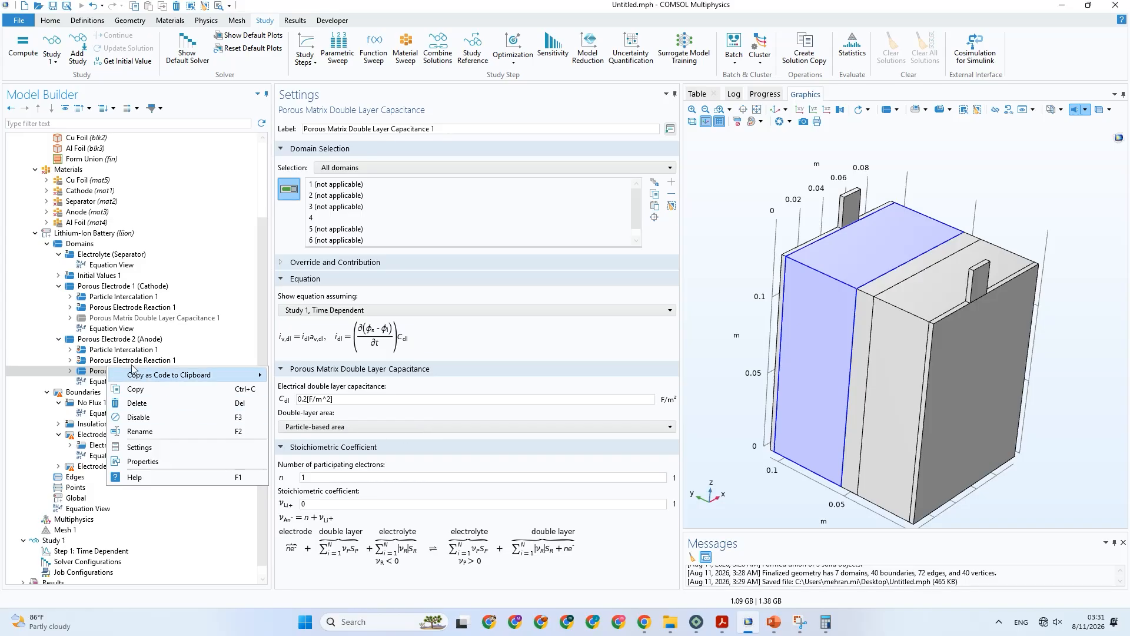
pyautogui.click(110, 318)
pyautogui.rightClick(110, 320)
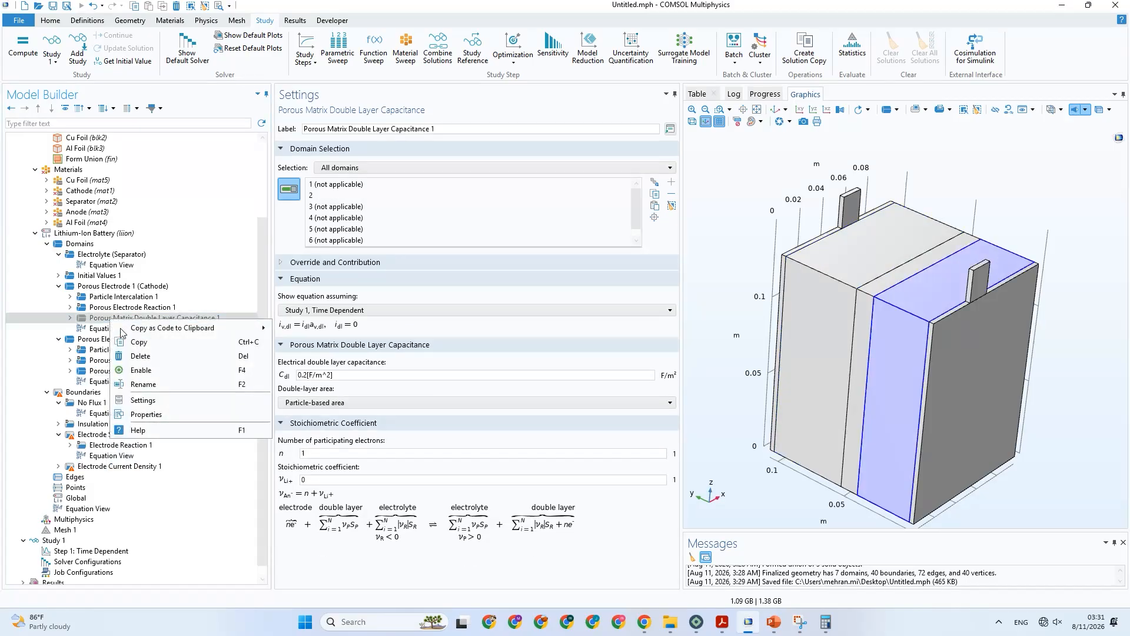
pyautogui.click(140, 369)
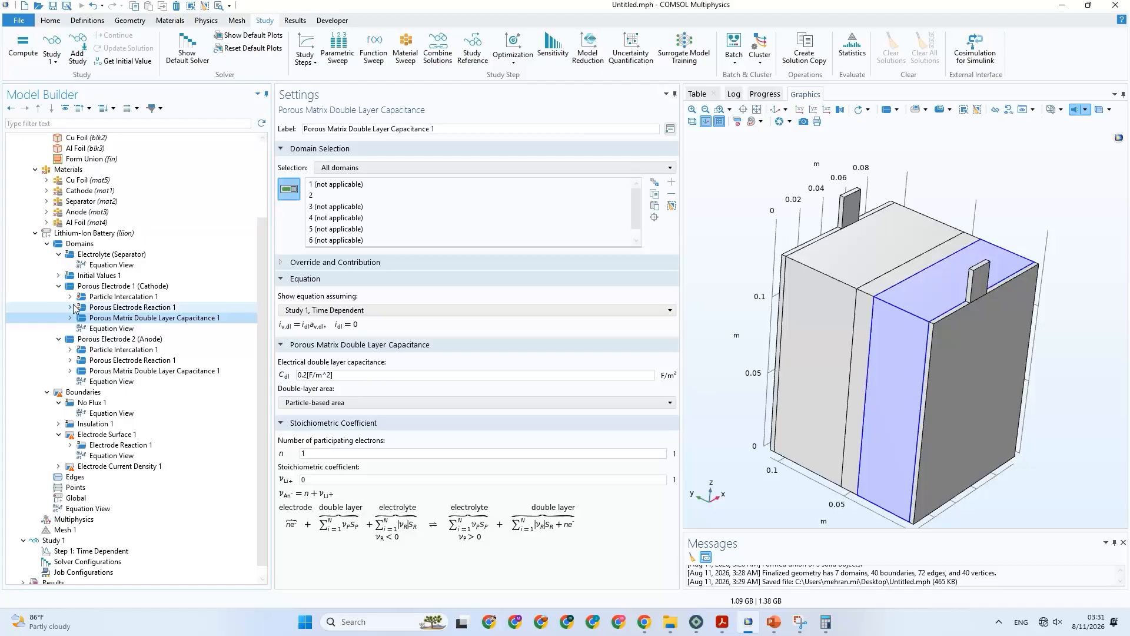
# Check the cathode's reaction settings and required material properties, and set the electrolyte material of Porous Electrode 1 to Separator (mat2).
pyautogui.click(75, 308)
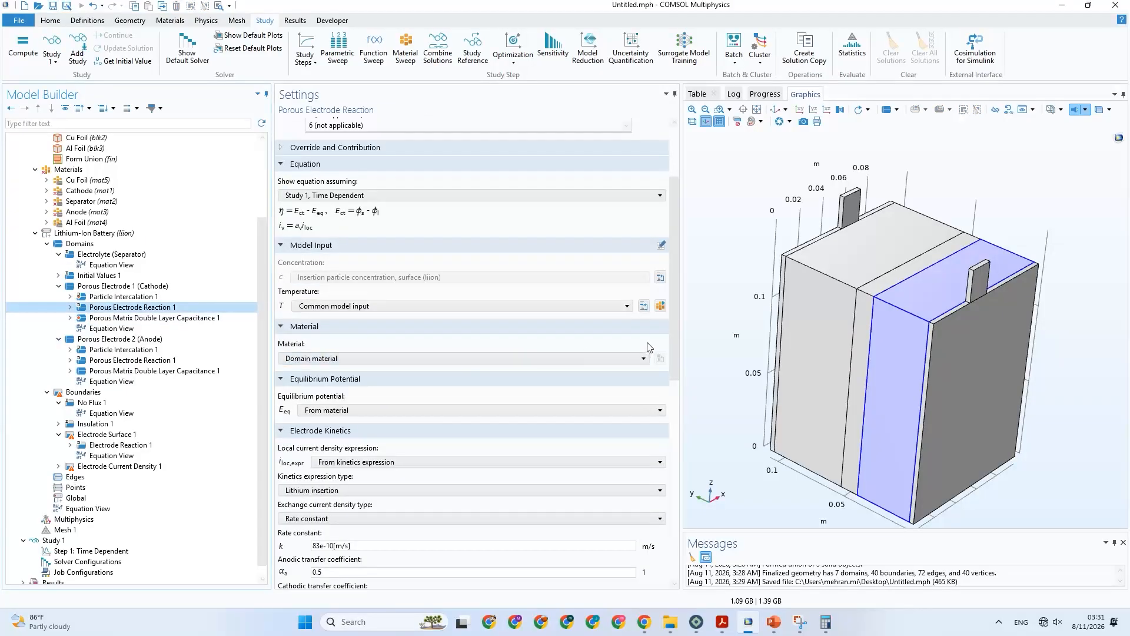
pyautogui.moveTo(671, 321); pyautogui.dragTo(668, 430)
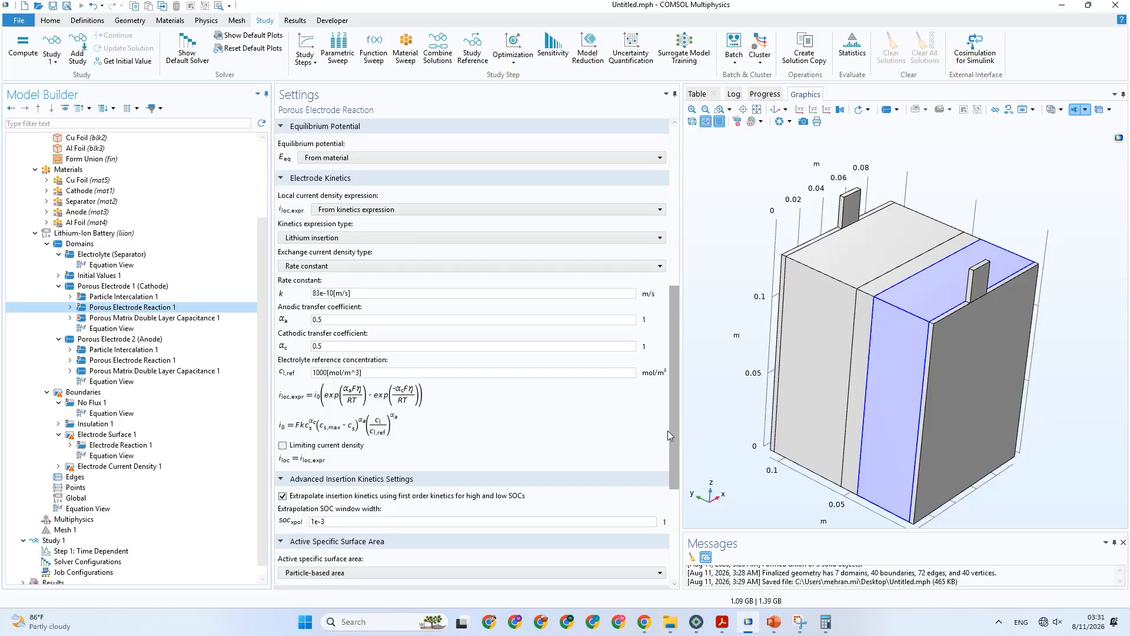
pyautogui.moveTo(667, 434); pyautogui.dragTo(673, 265)
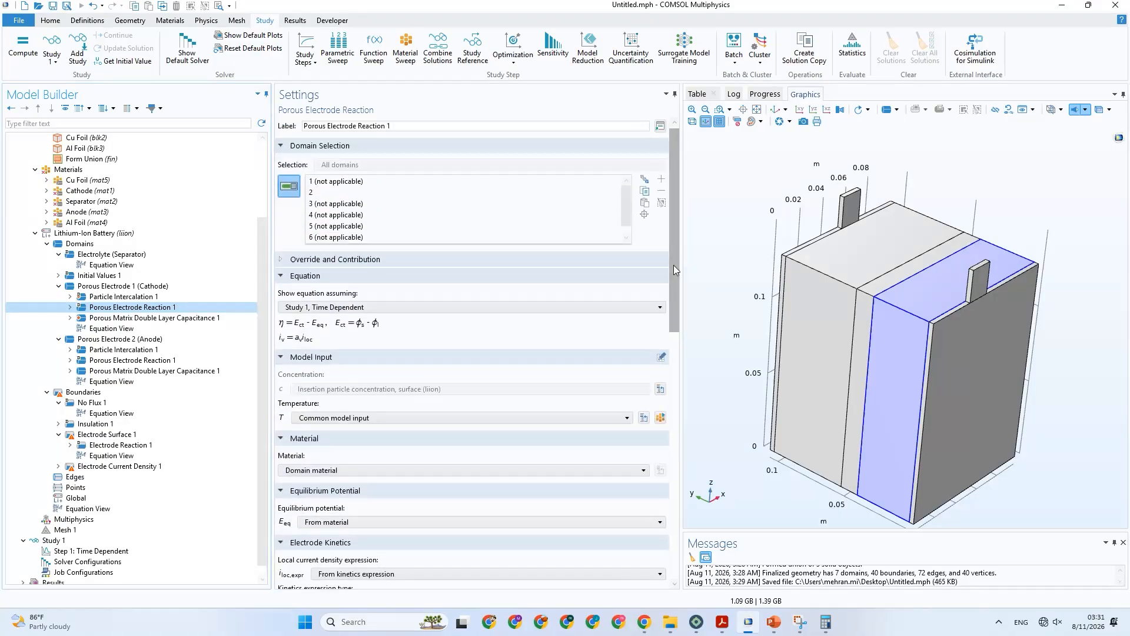
pyautogui.click(108, 192)
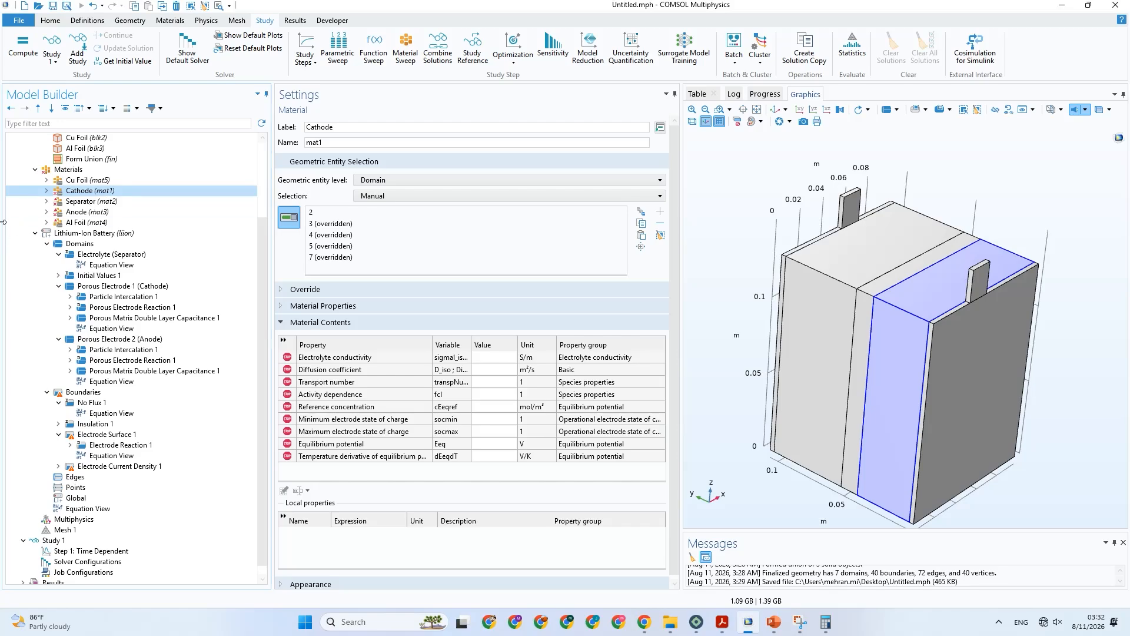
pyautogui.click(141, 297)
pyautogui.click(144, 287)
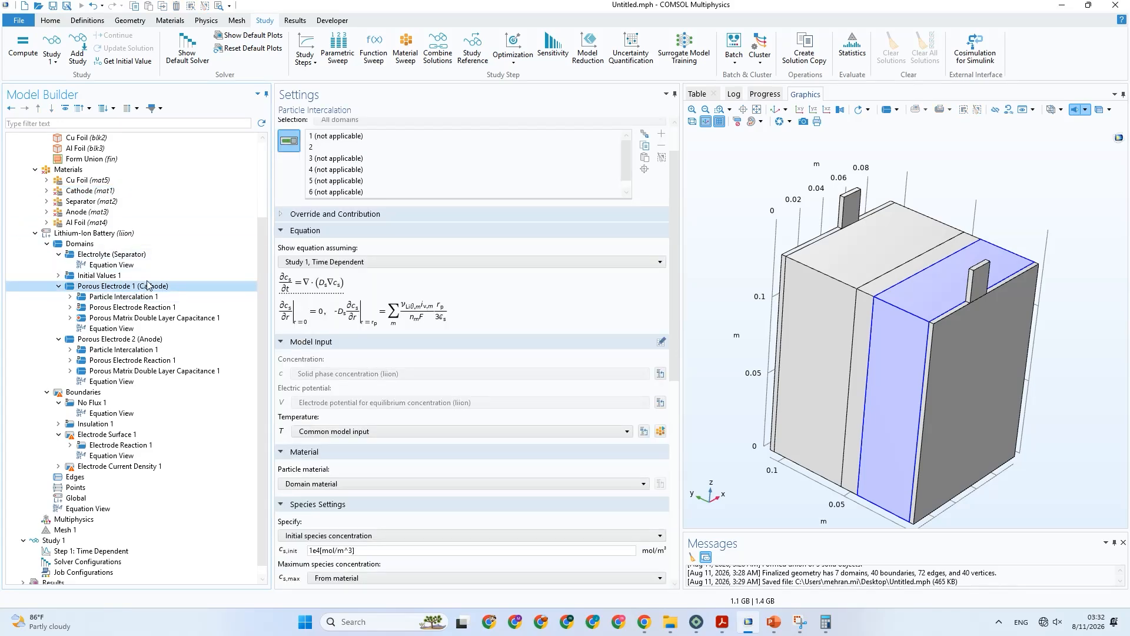
pyautogui.scroll(-4, 513, 388)
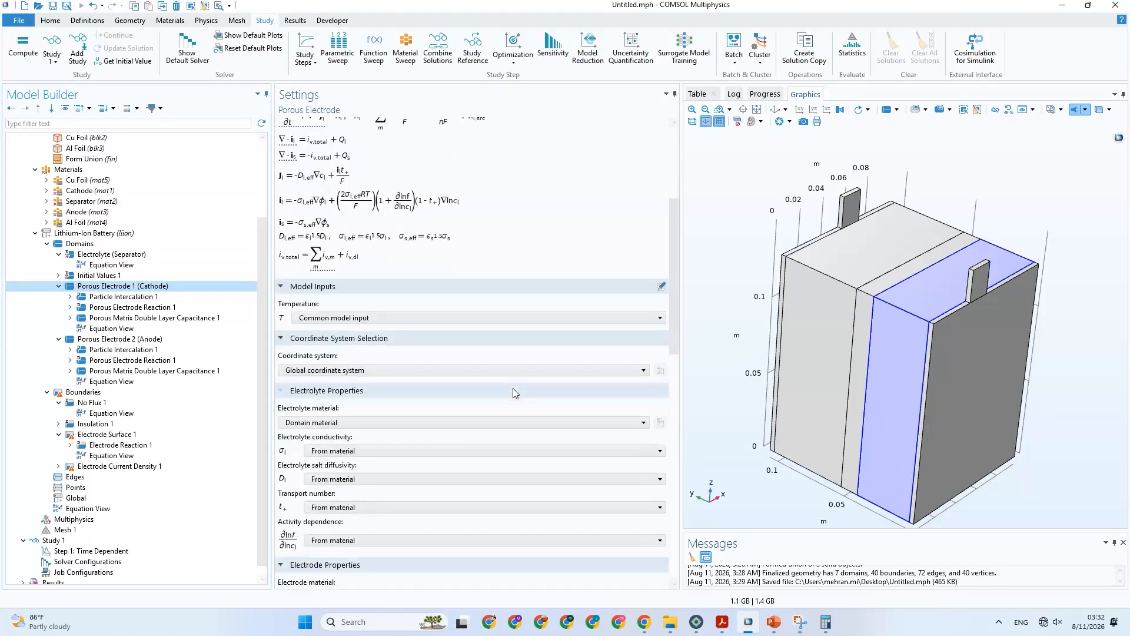
pyautogui.scroll(-1, 513, 387)
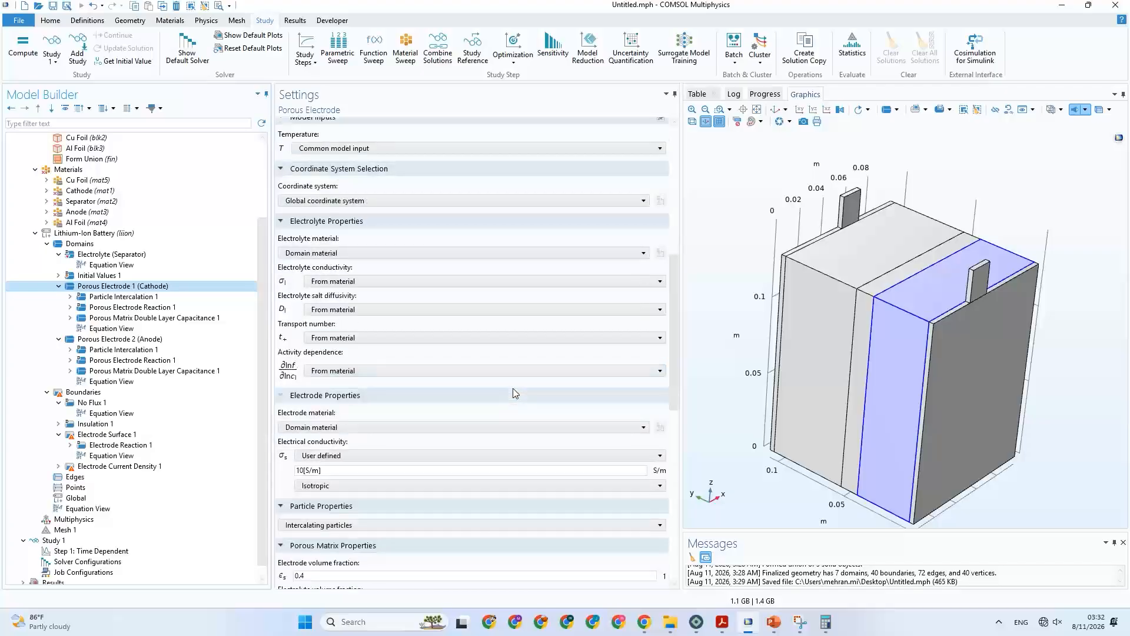
pyautogui.click(334, 253)
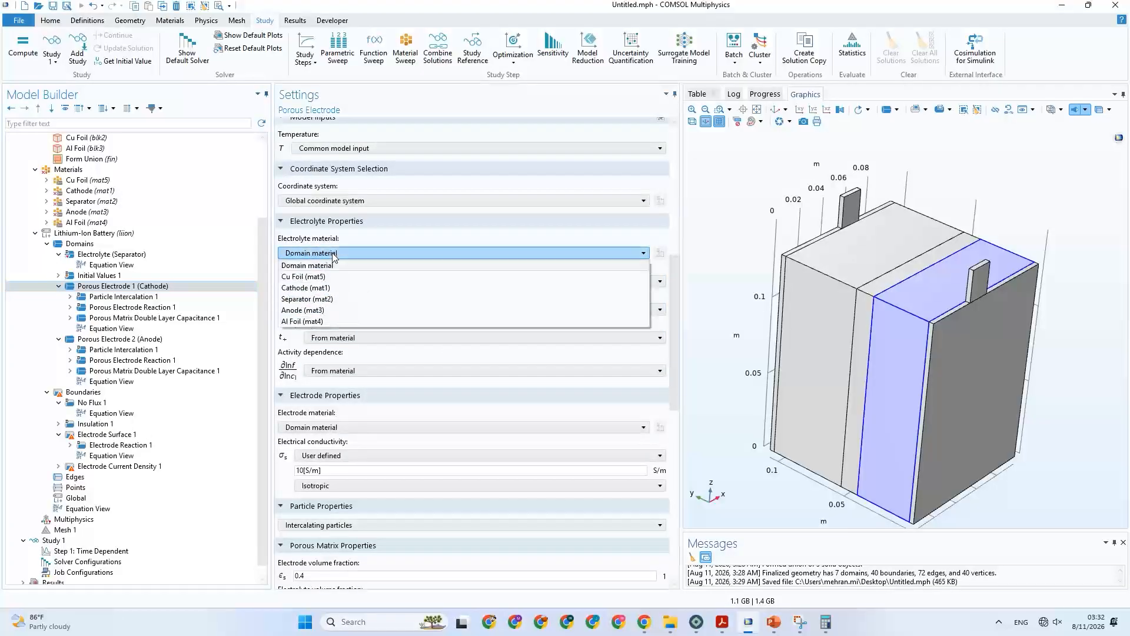
pyautogui.click(348, 299)
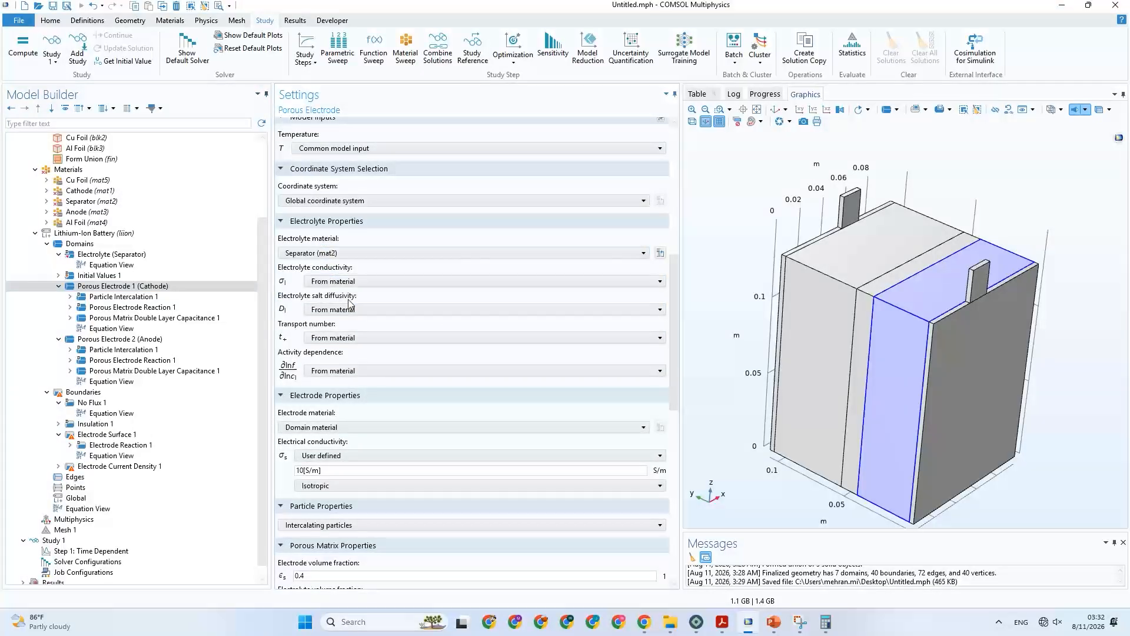
# Set the electrolyte material of Porous Electrode 2 (Anode) to Separator (mat2).
pyautogui.click(108, 340)
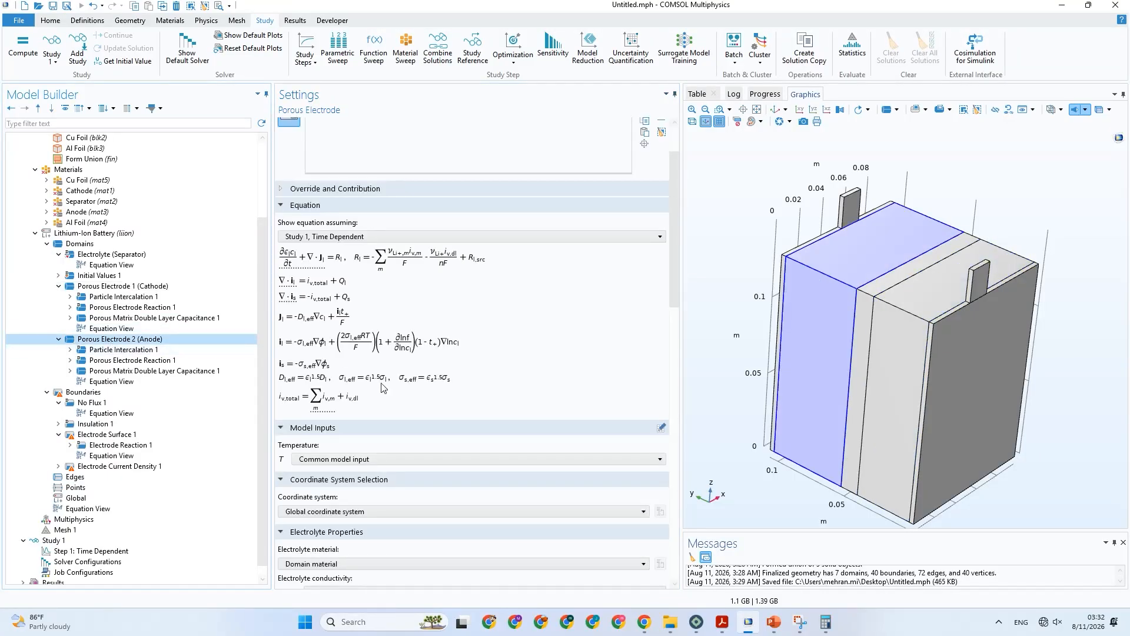
pyautogui.scroll(-5, 377, 380)
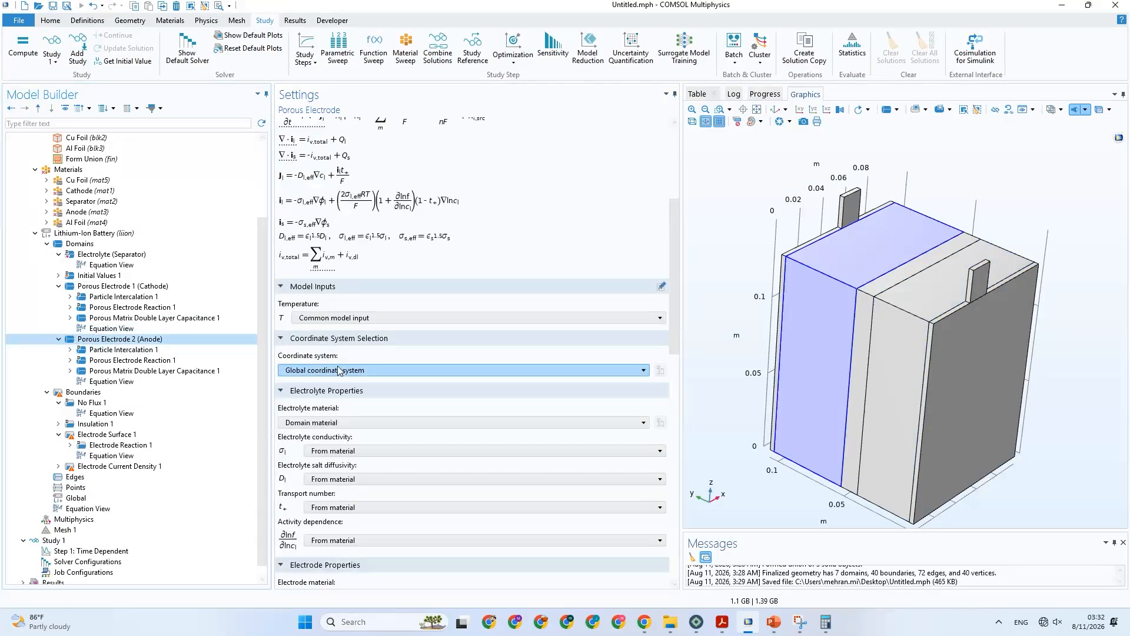
pyautogui.click(321, 423)
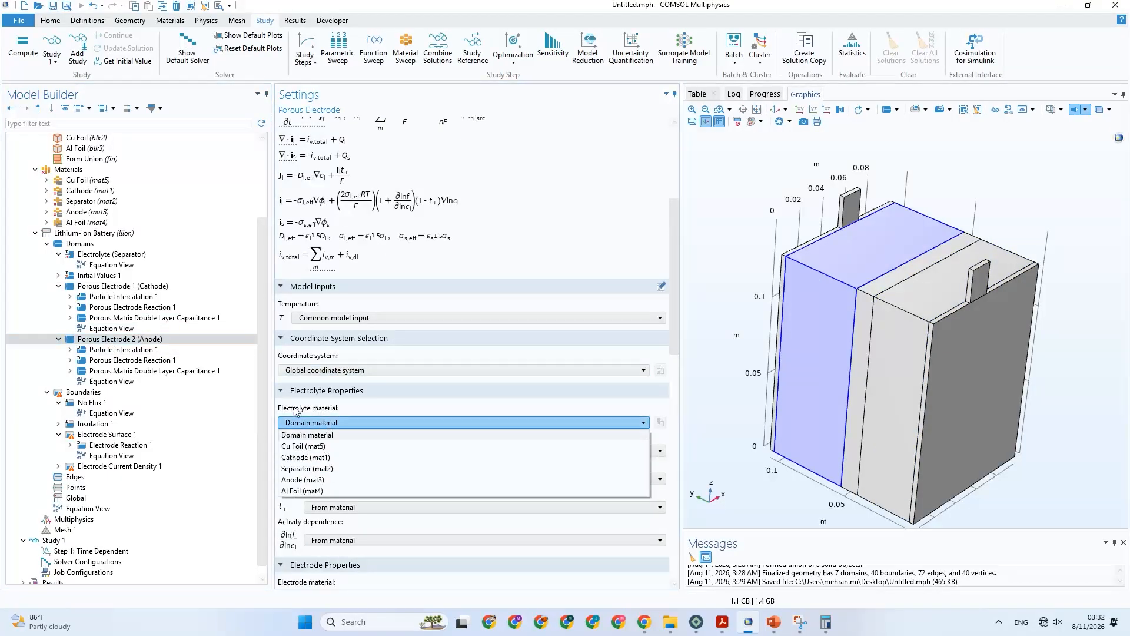
pyautogui.click(329, 469)
# Open the Separator material and examine which electrolyte properties it requires.
pyautogui.scroll(1, 86, 248)
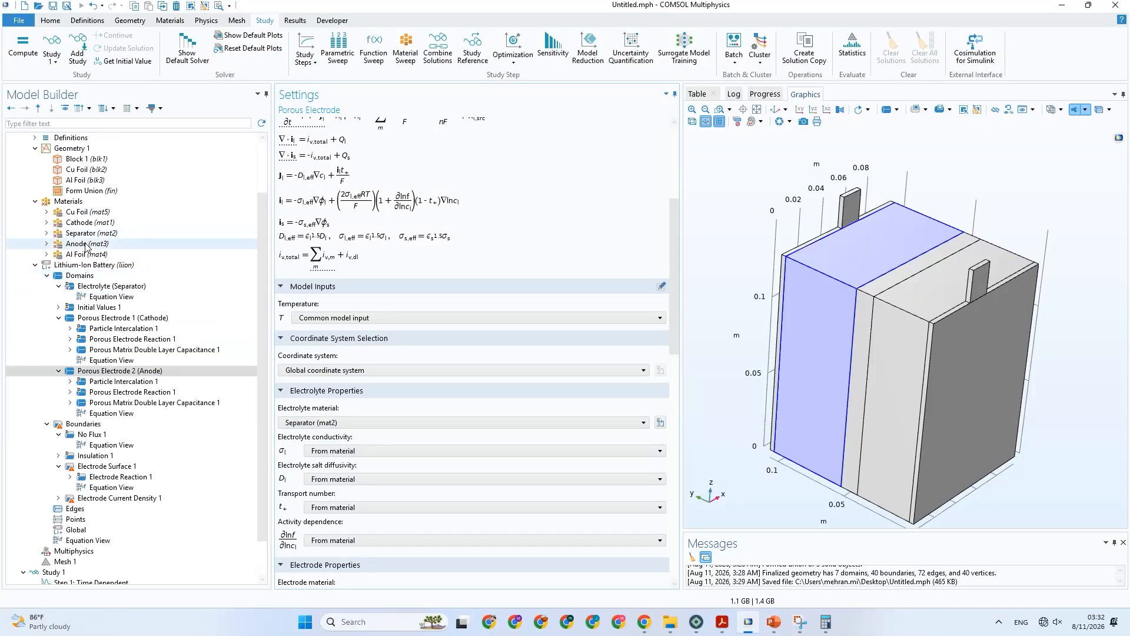
pyautogui.click(87, 246)
pyautogui.click(100, 234)
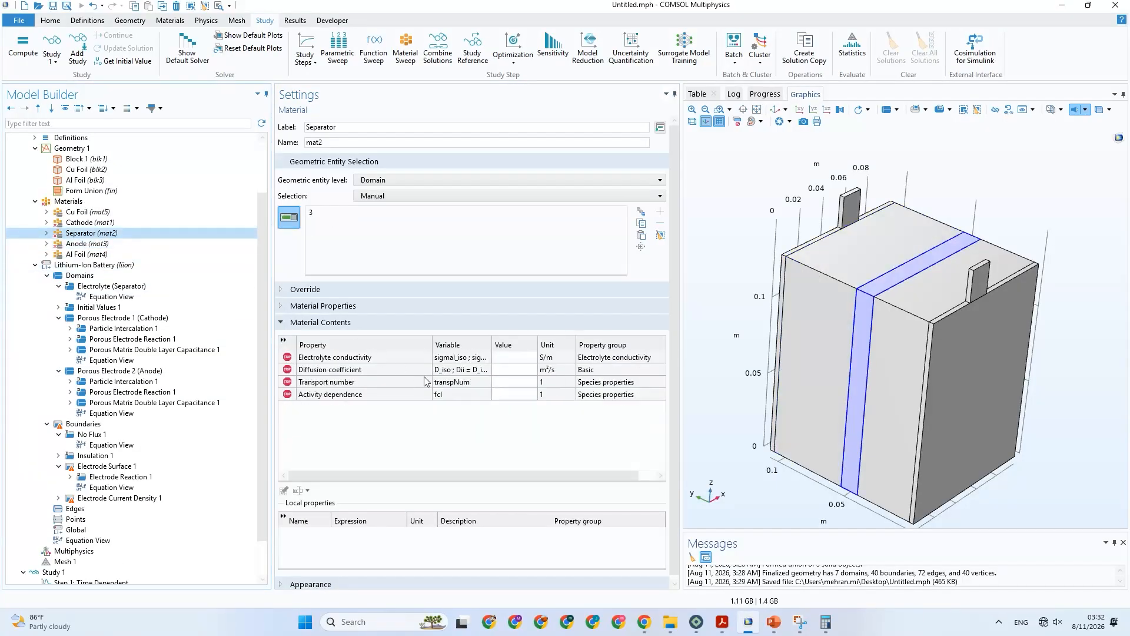
# Compare the required properties of the Anode and Separator materials, and check the electrolyte property settings of both porous electrodes.
pyautogui.click(105, 245)
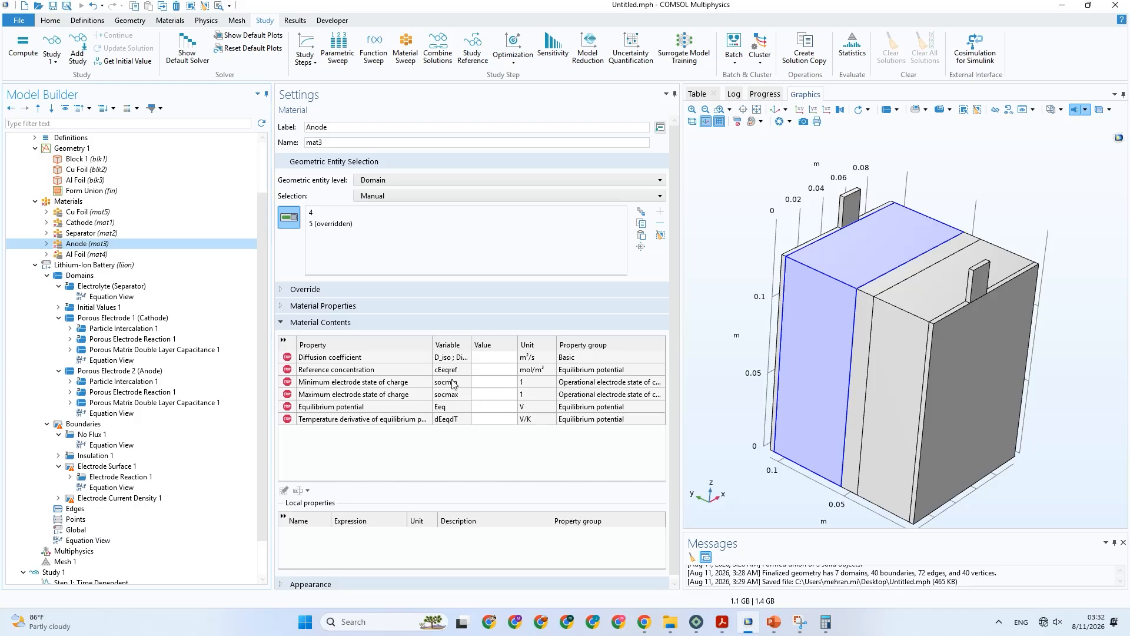
pyautogui.click(80, 232)
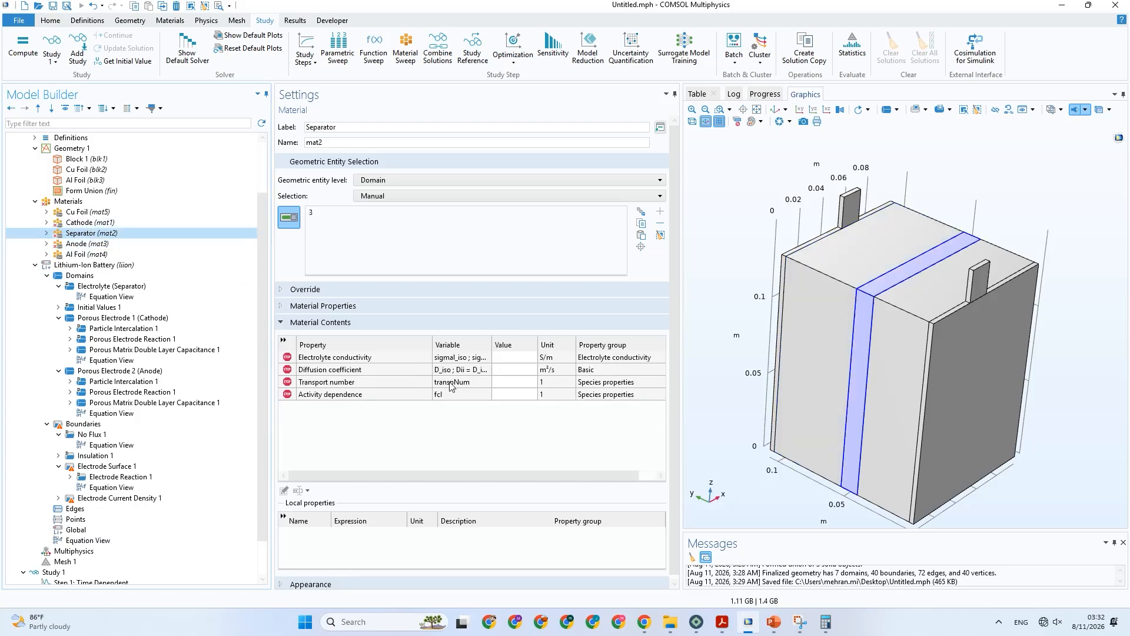
pyautogui.click(452, 384)
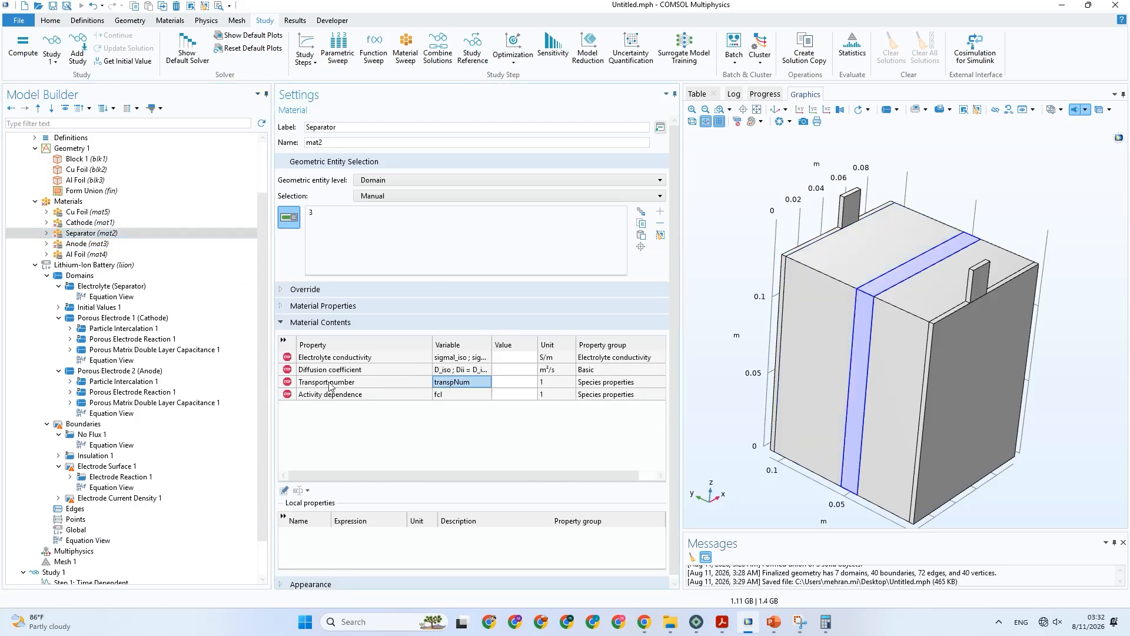
pyautogui.click(141, 373)
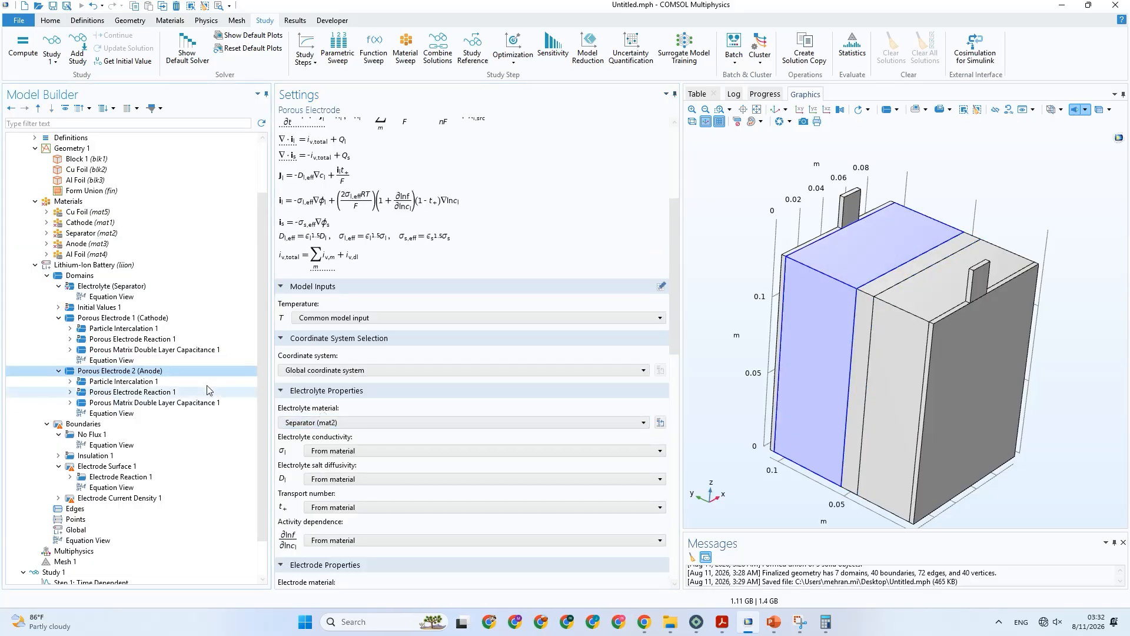
pyautogui.click(122, 318)
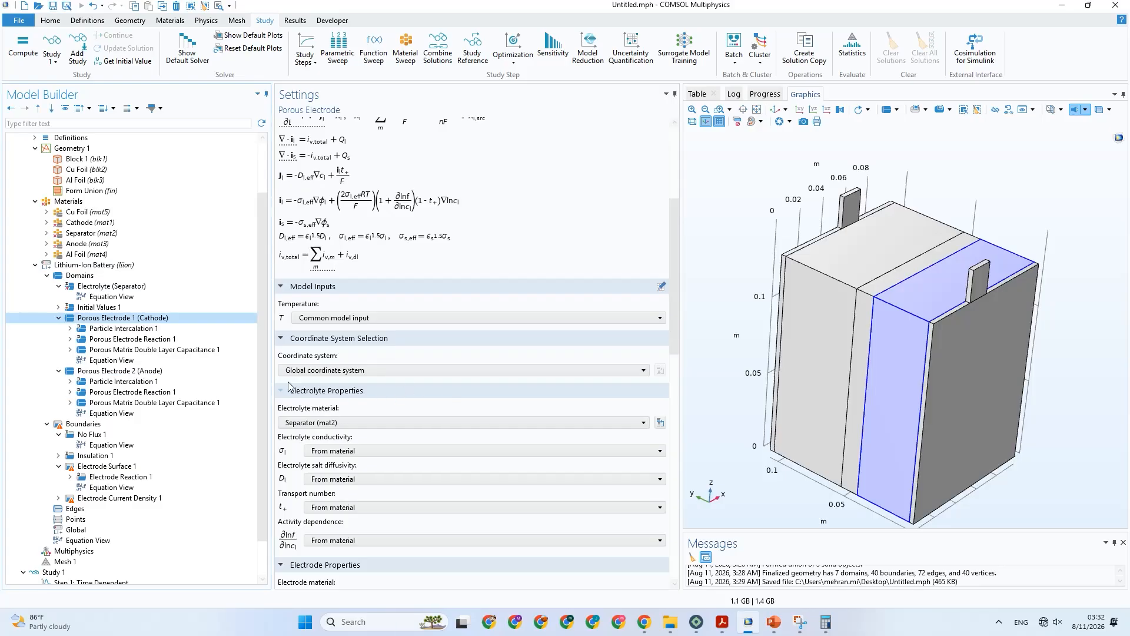
pyautogui.click(154, 373)
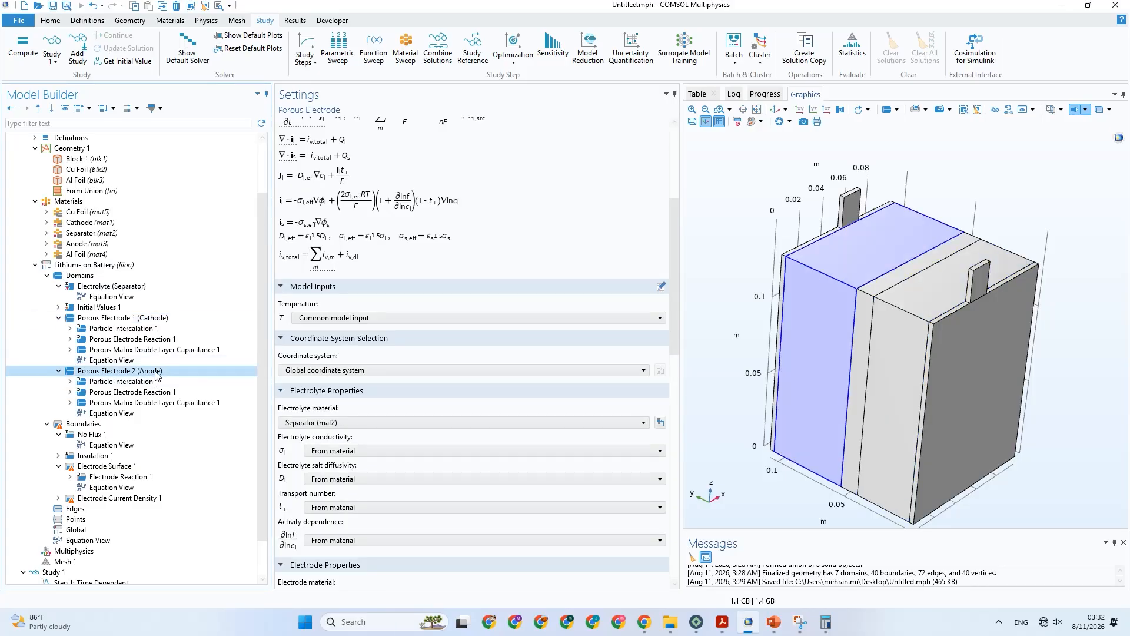
# Examine the required properties of the Al Foil and Cathode materials, and switch to the PowerPoint presentation to consult the paper's Table 3 parameters.
pyautogui.click(138, 249)
pyautogui.scroll(-1, 137, 251)
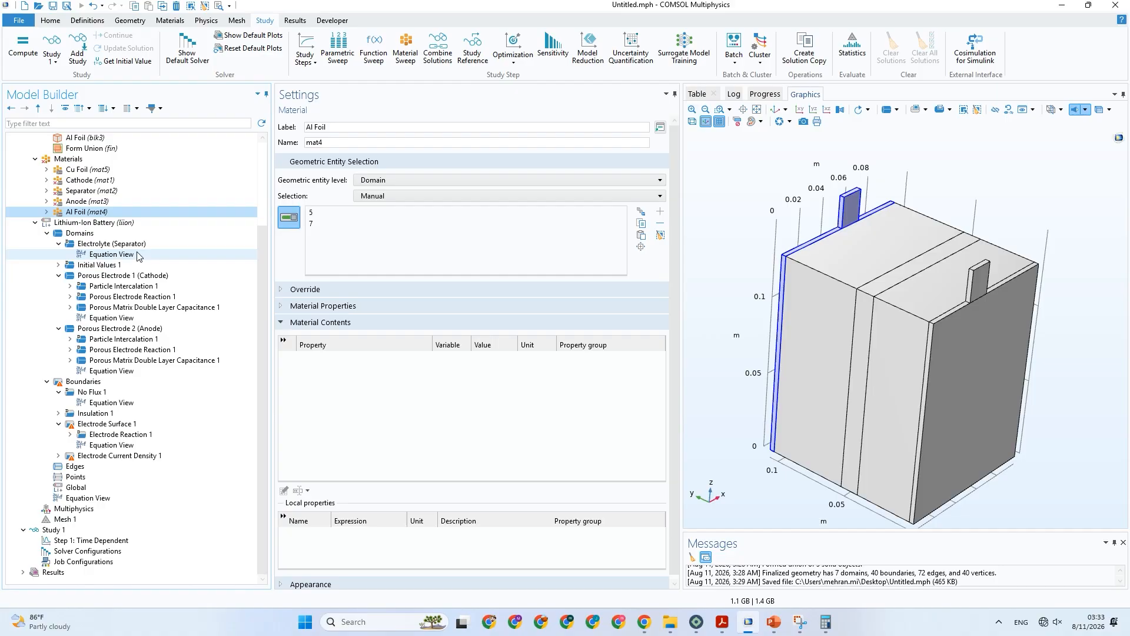
pyautogui.click(88, 179)
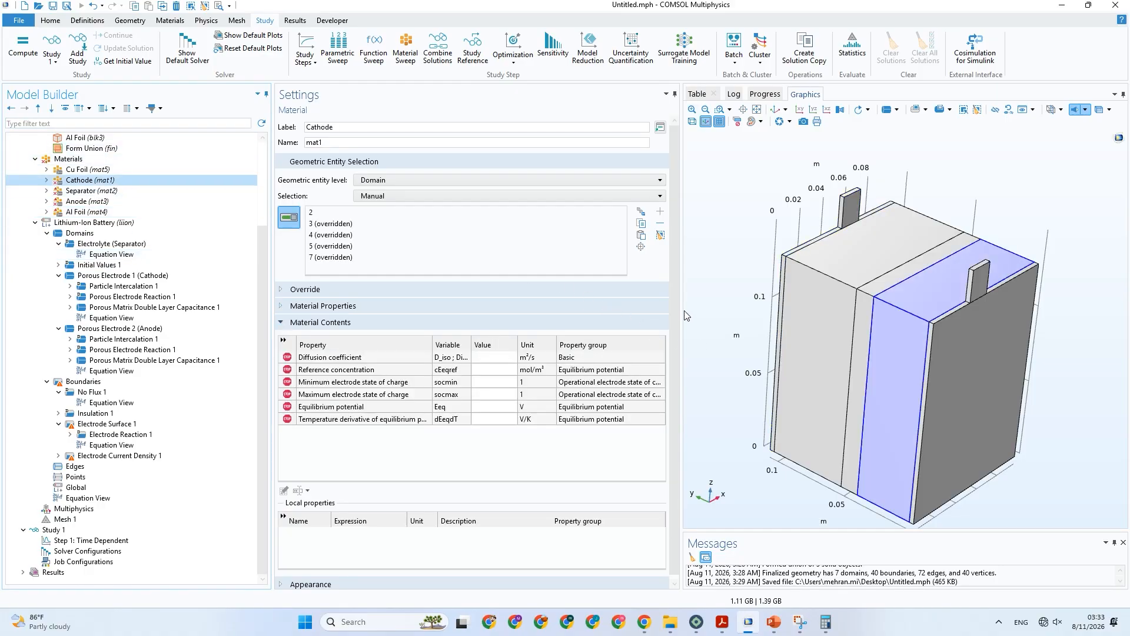
pyautogui.moveTo(675, 305); pyautogui.dragTo(677, 365)
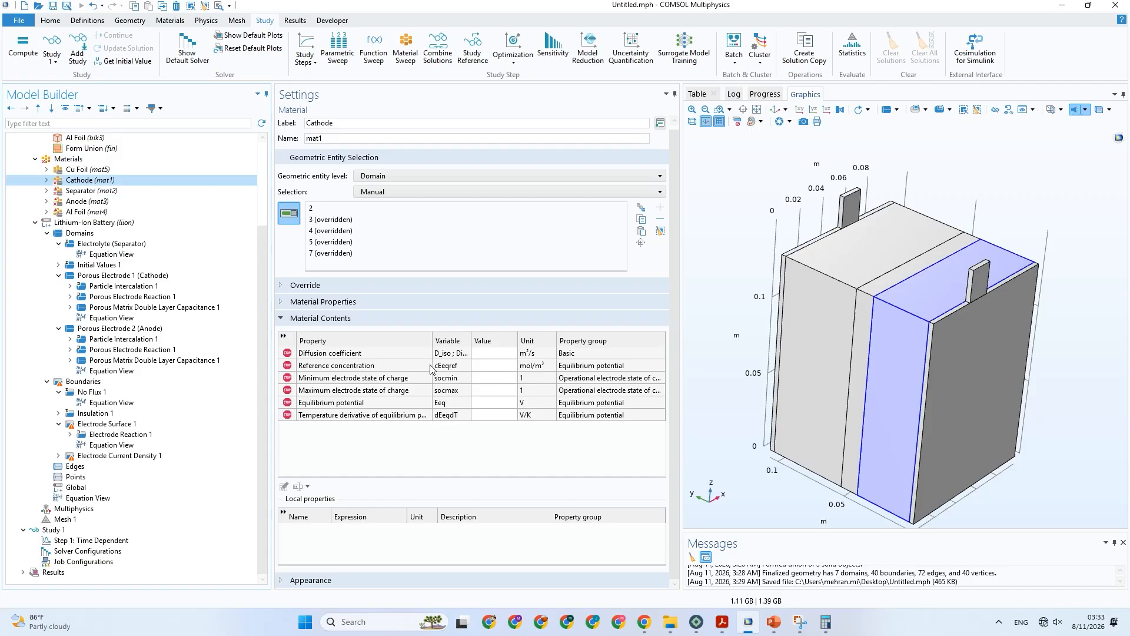
pyautogui.click(480, 356)
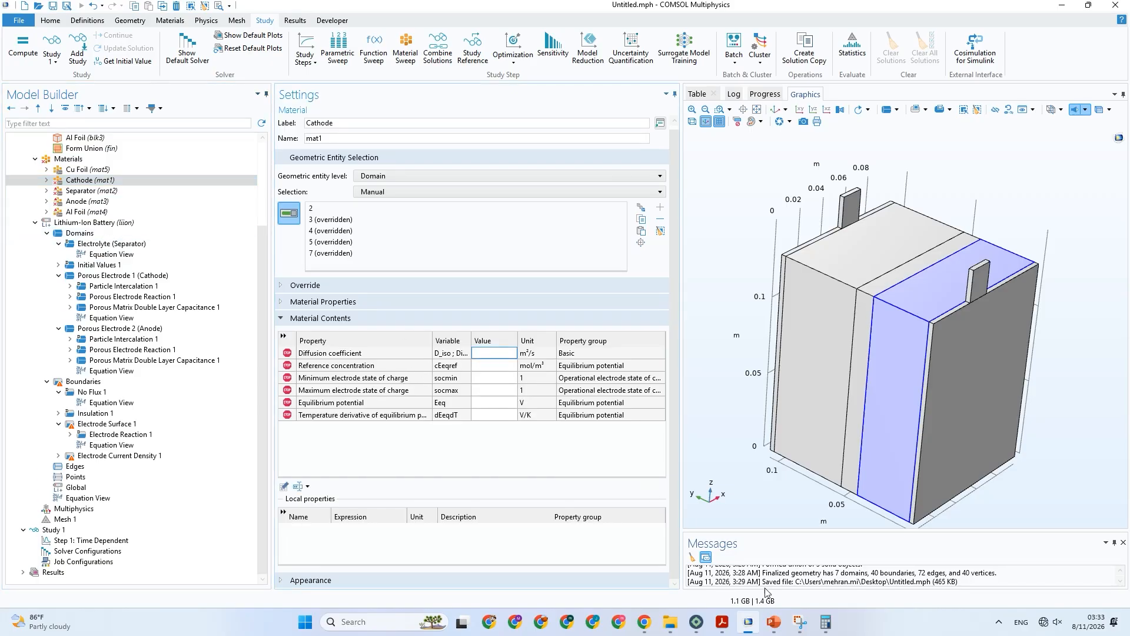
pyautogui.click(773, 622)
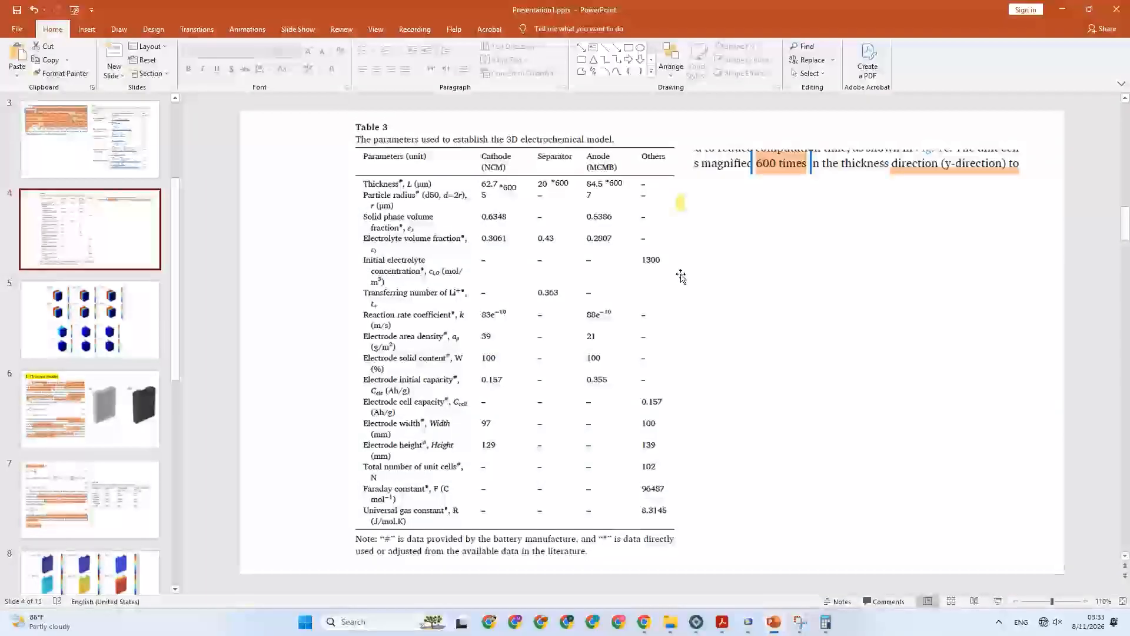
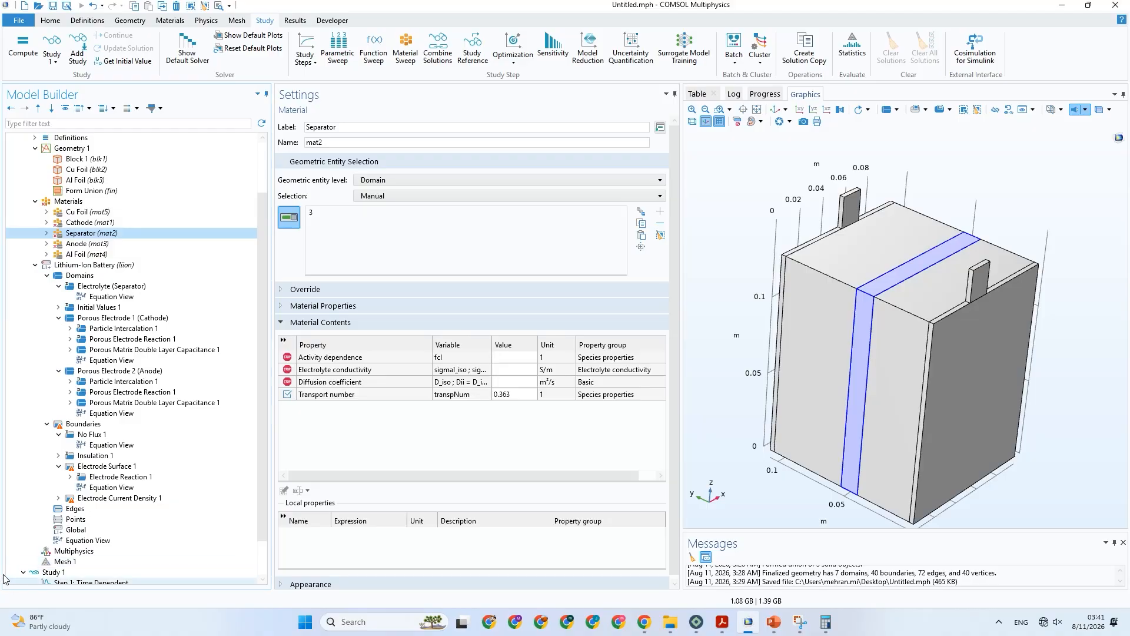
# Open the material library for the Materials node and select LiPF6 in 1:1 EC:DEC (Liquid, Li-ion Battery) among the battery electrolytes.
pyautogui.click(70, 201)
pyautogui.rightClick(91, 202)
pyautogui.click(132, 212)
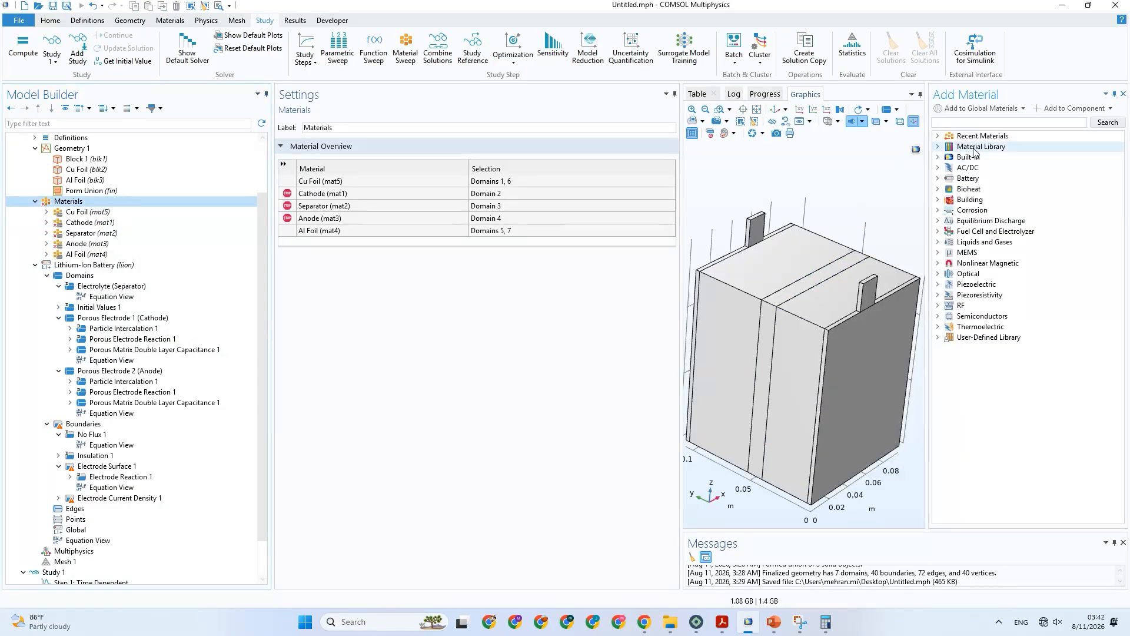
pyautogui.click(938, 178)
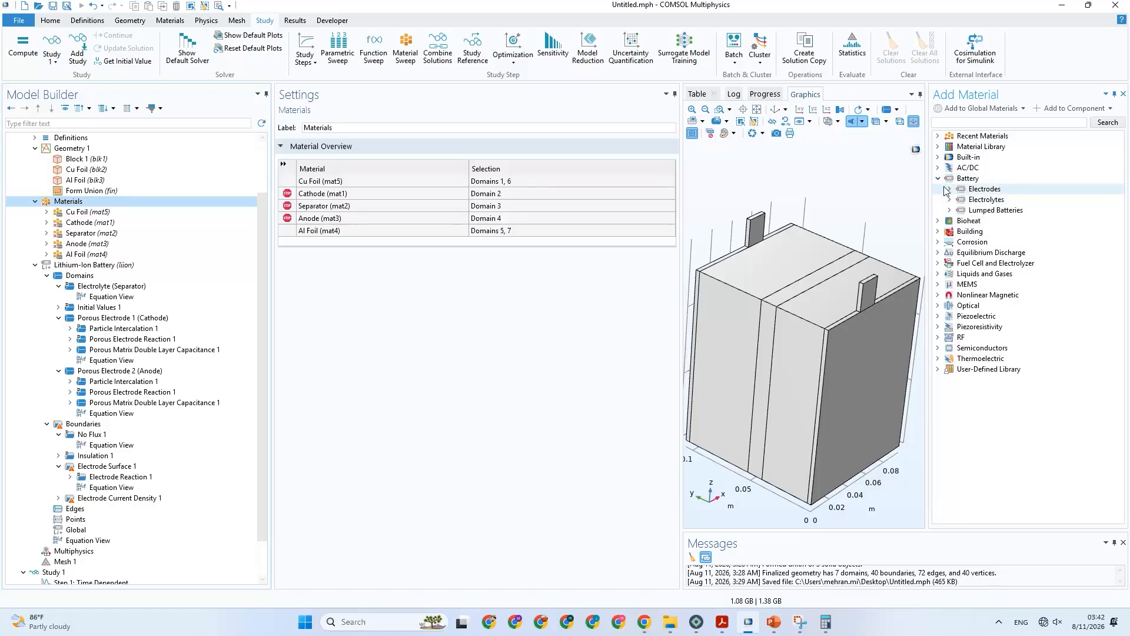
pyautogui.click(949, 189)
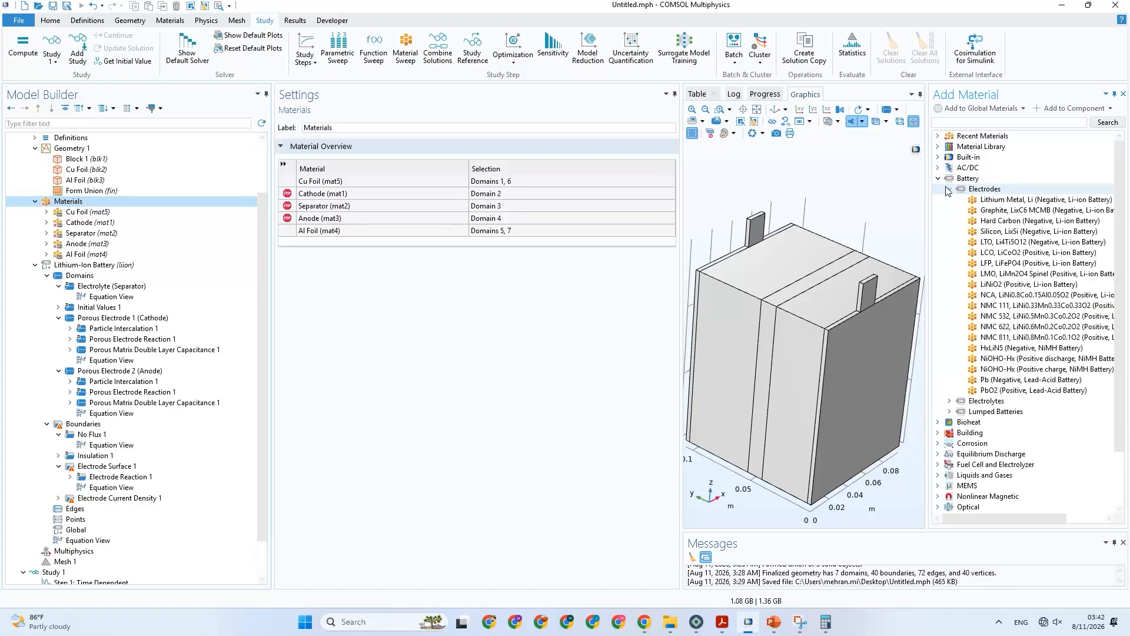
pyautogui.click(948, 189)
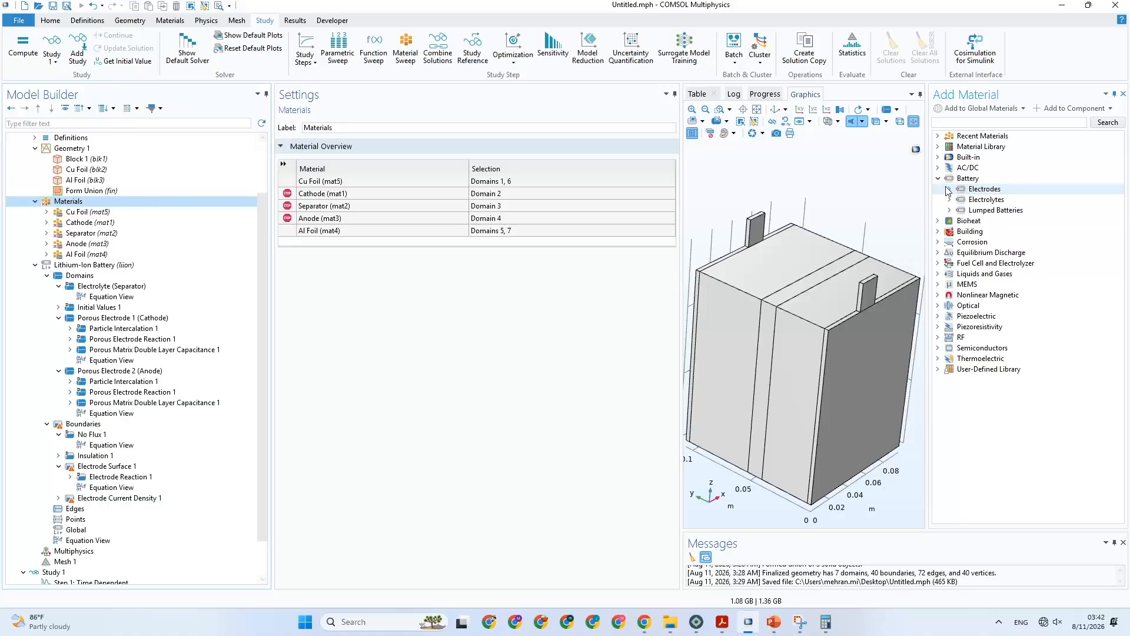
pyautogui.click(949, 201)
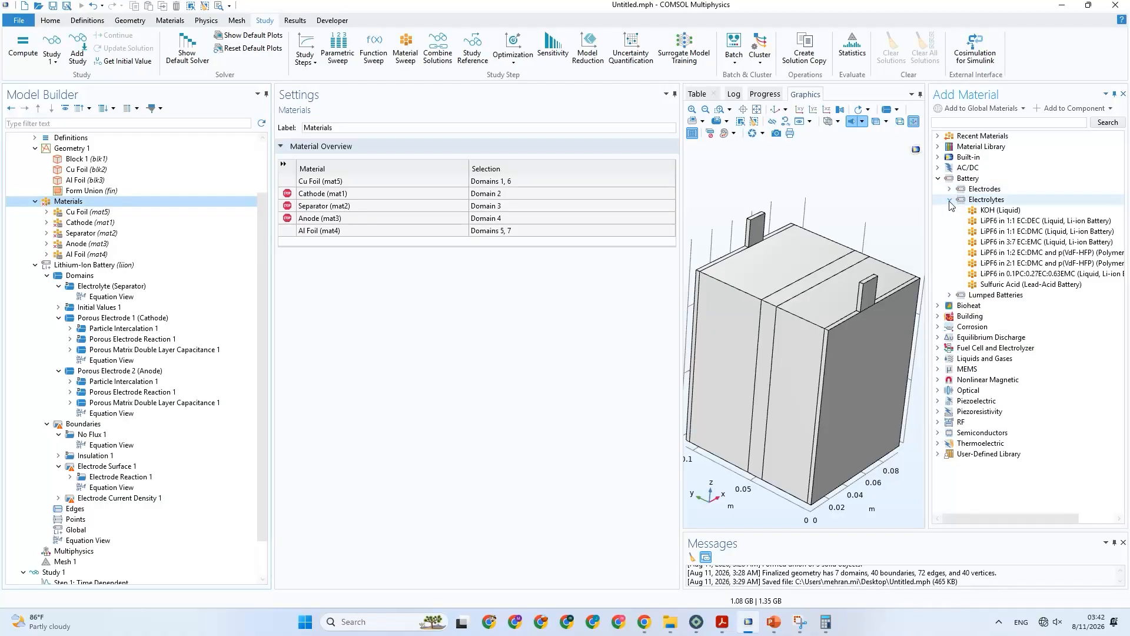
pyautogui.click(966, 221)
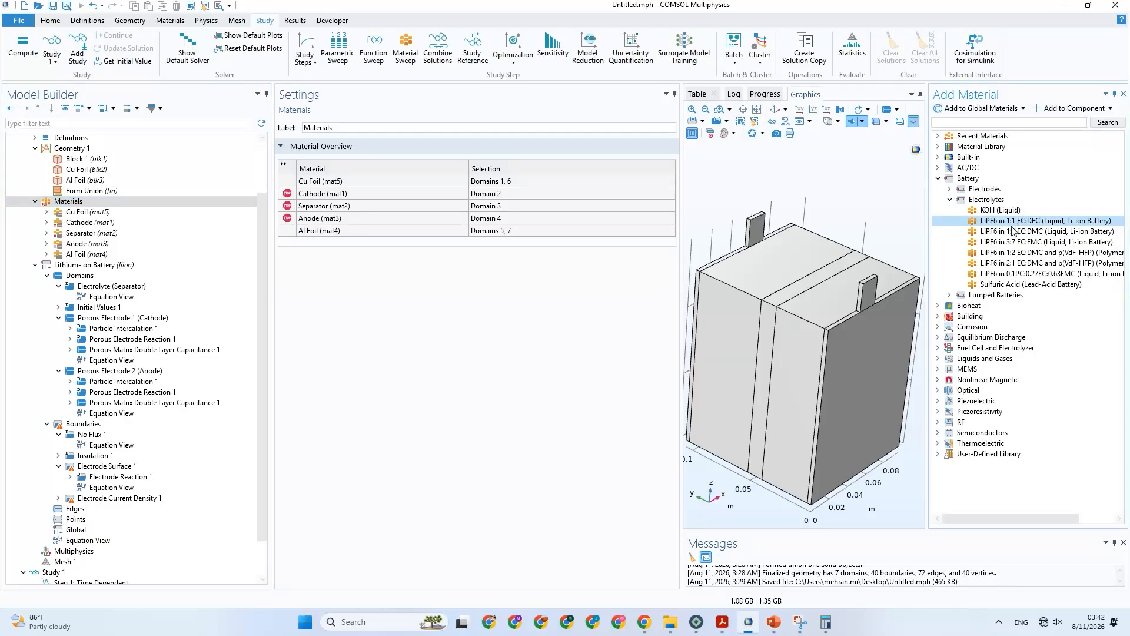
# Switch to the paper in Adobe Acrobat and search it for "lip".
pyautogui.click(723, 625)
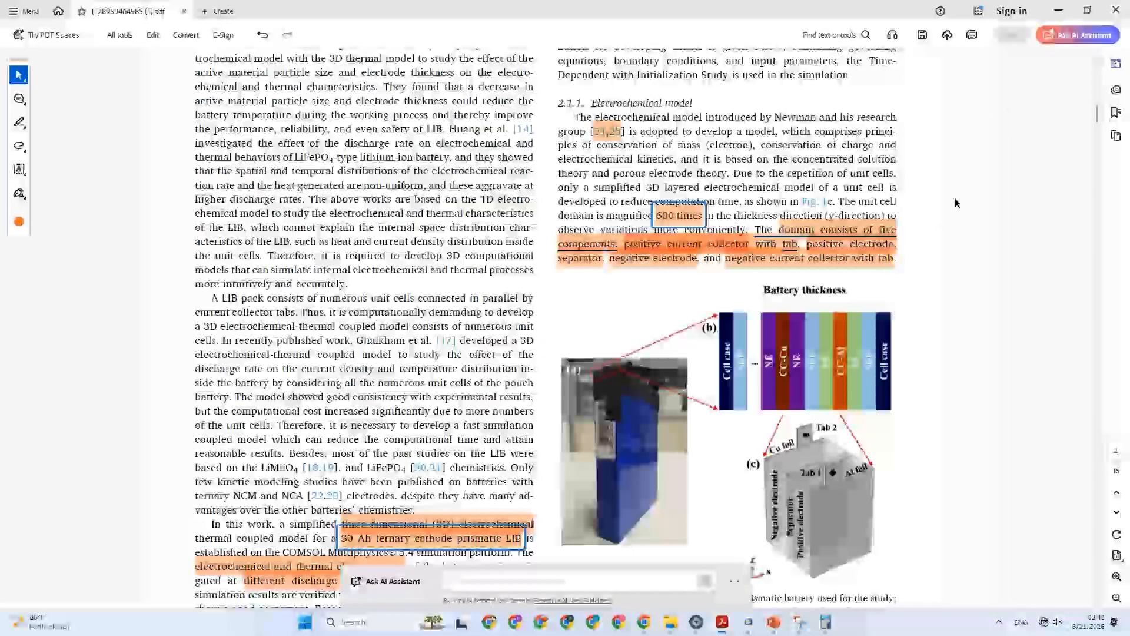
pyautogui.hotkey('ctrl', 'f')
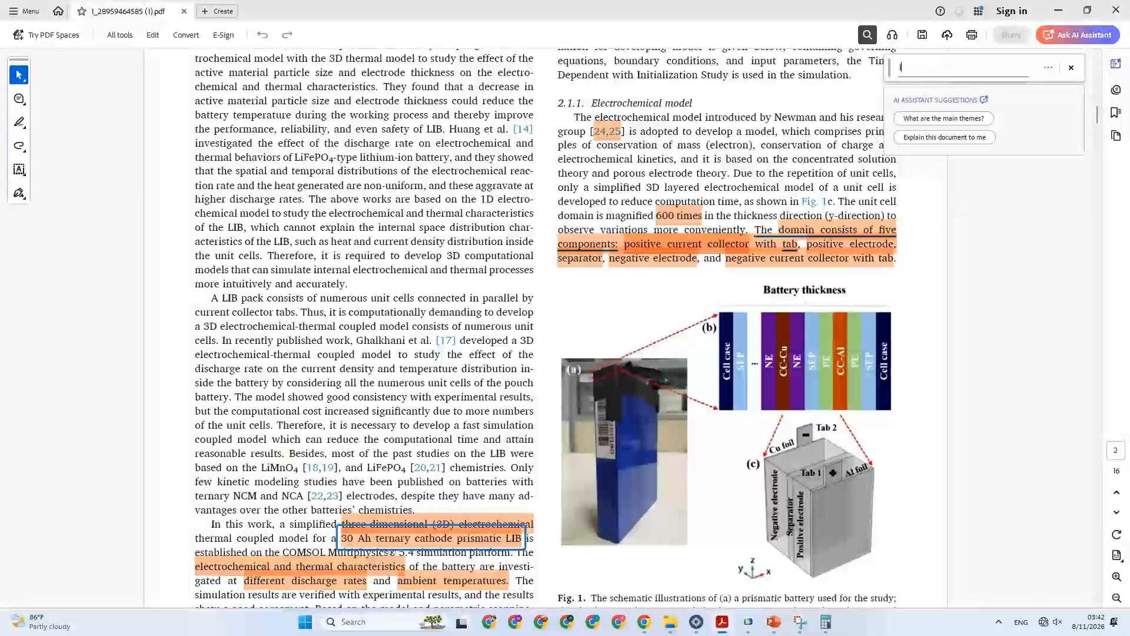
pyautogui.write('lip')
pyautogui.press('Return')
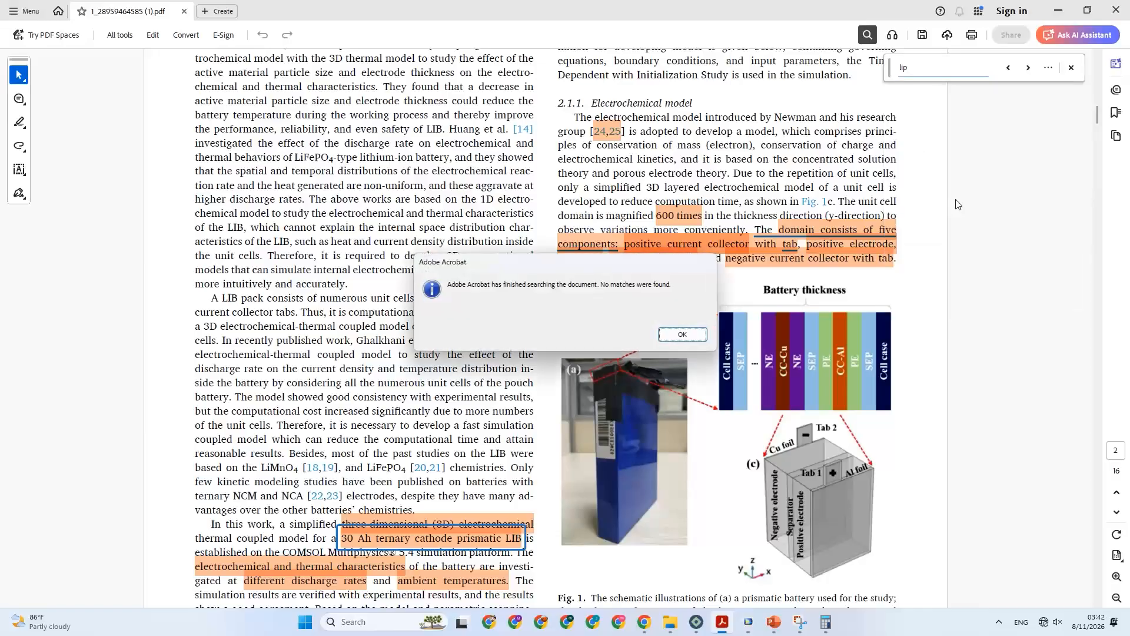
pyautogui.press('Return')
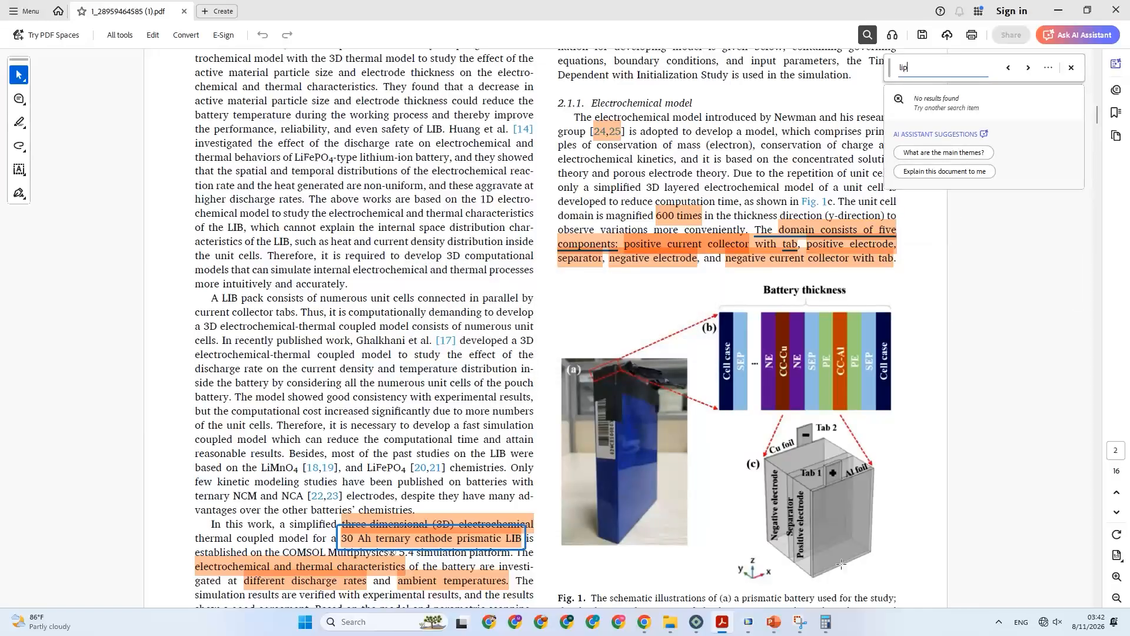
# Switch to PowerPoint to read the battery layer materials on slide 1, and return to COMSOL.
pyautogui.click(778, 628)
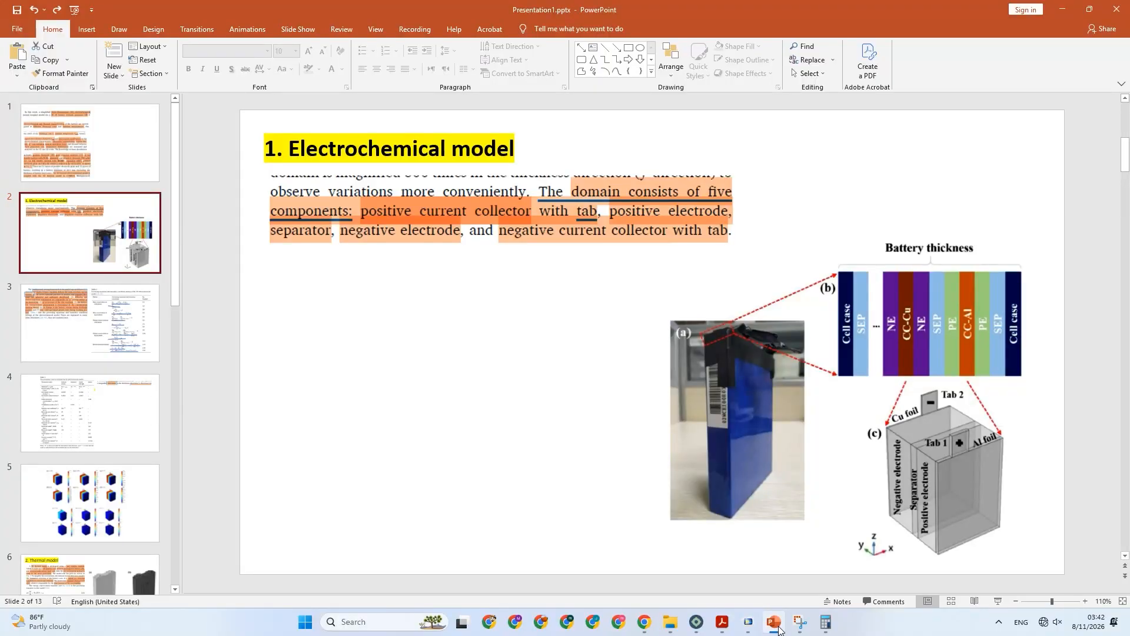
pyautogui.click(103, 144)
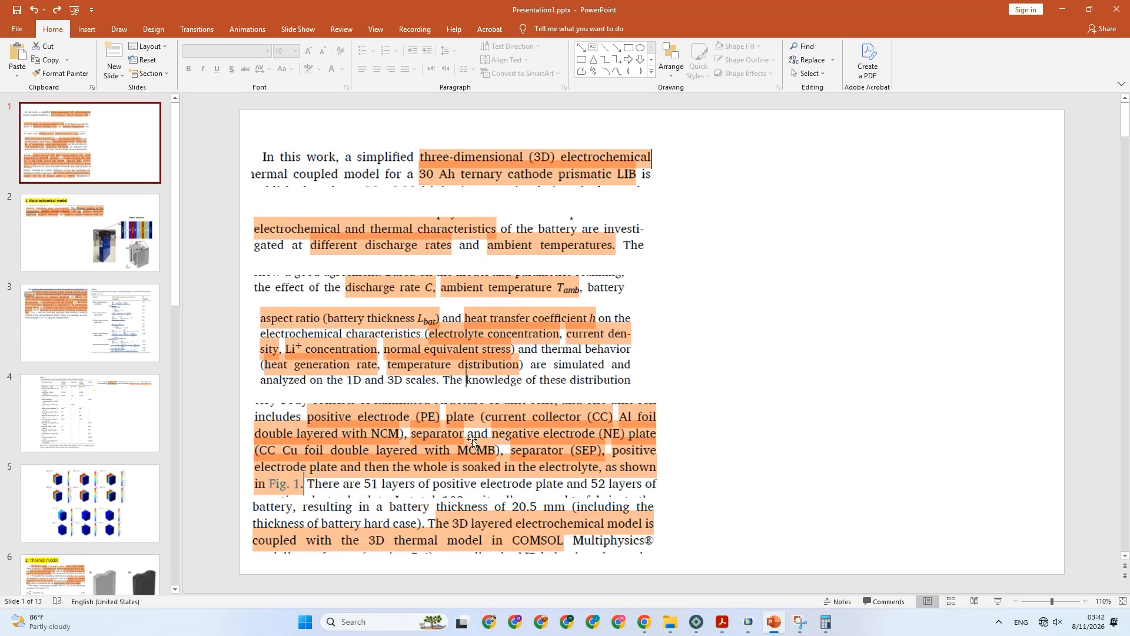
pyautogui.click(748, 622)
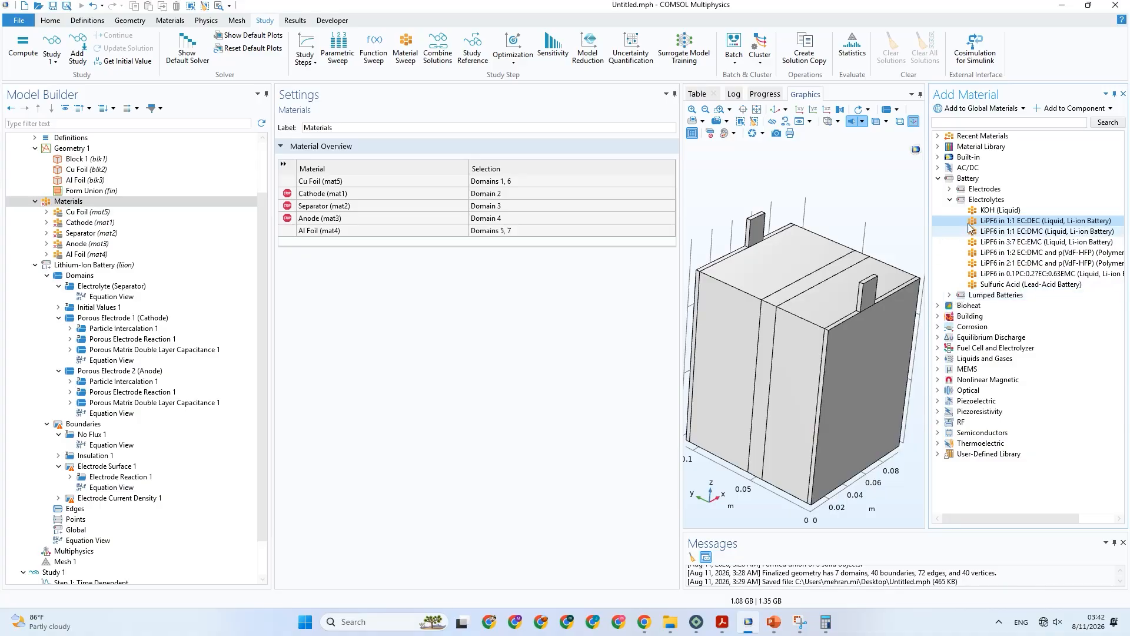
# Compare the library's battery electrodes with the PowerPoint slide, looking at the graphite, silicon, LMO and NMC 532 entries and selecting NMC 111.
pyautogui.click(950, 189)
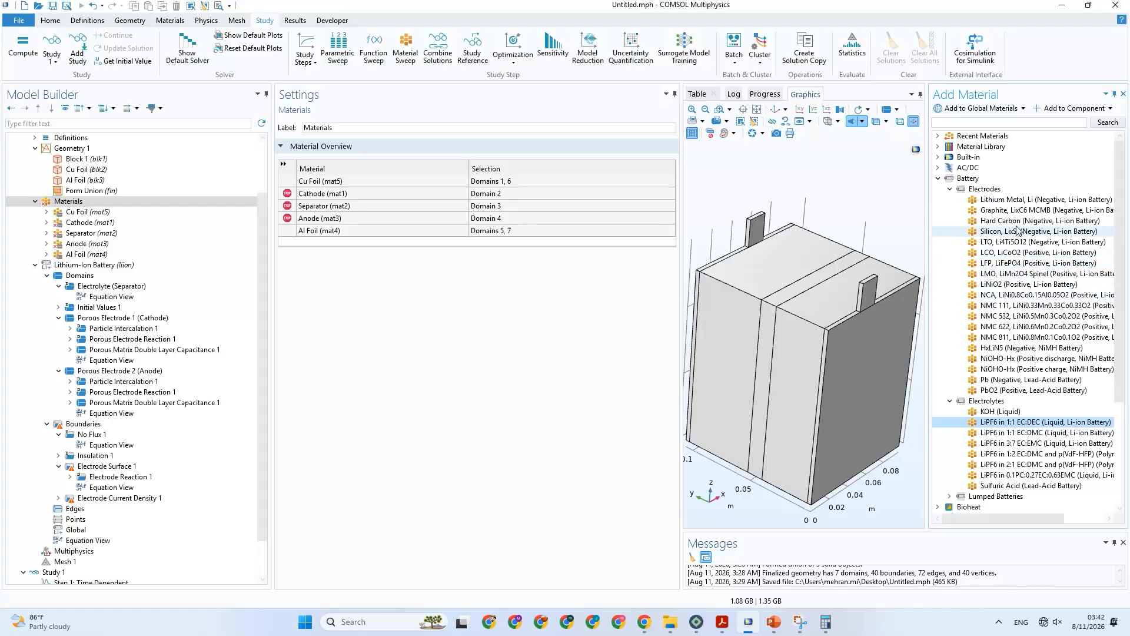
pyautogui.click(1028, 211)
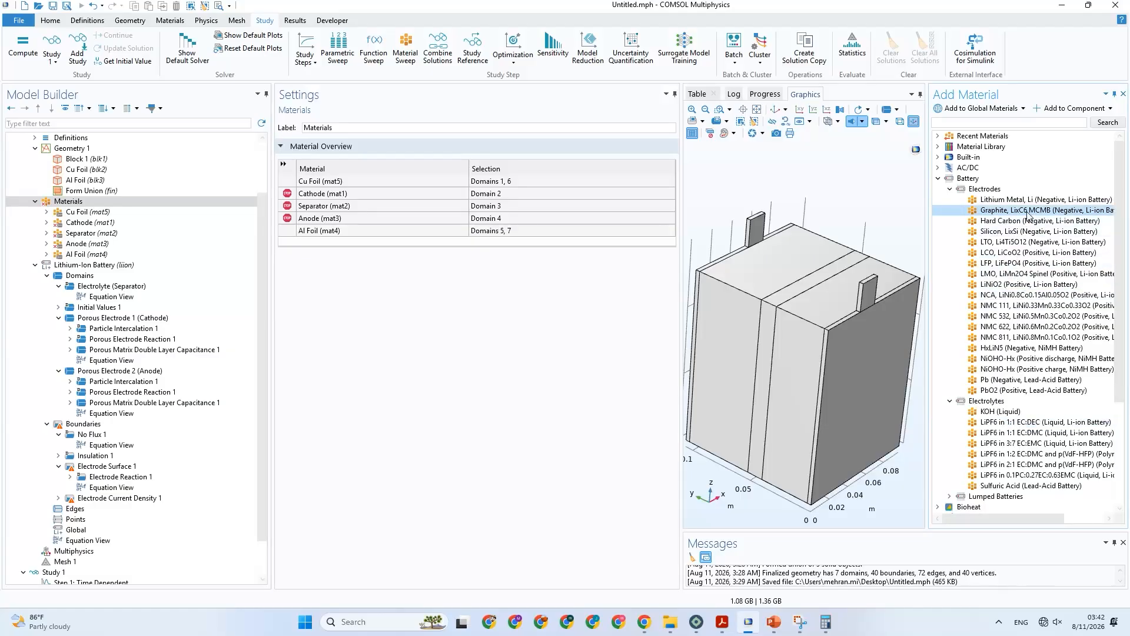
pyautogui.click(1018, 232)
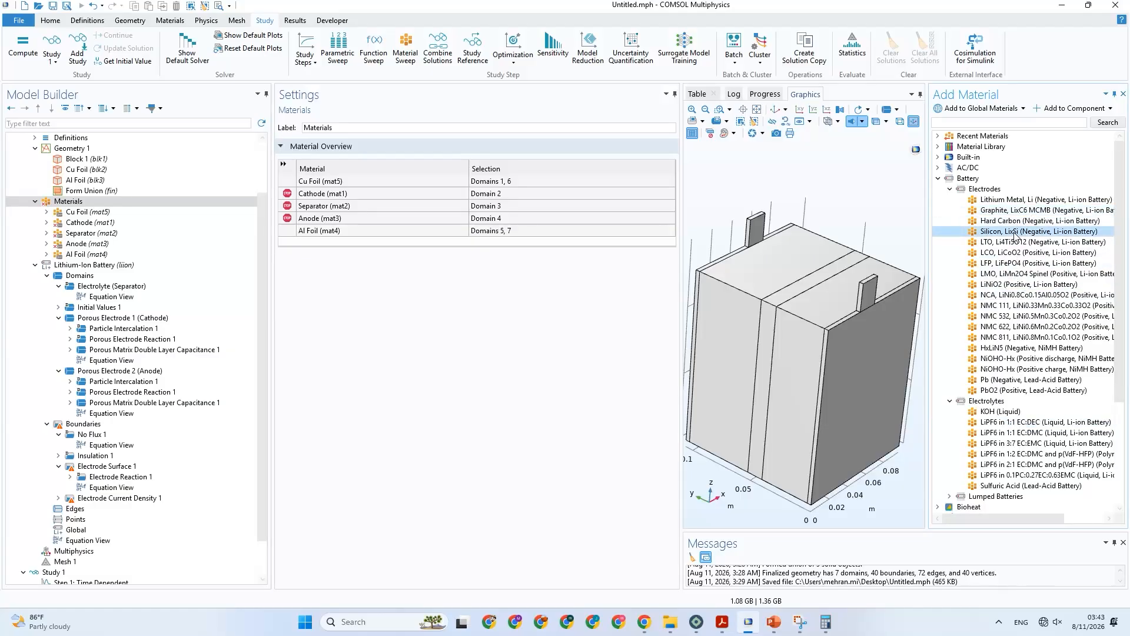
pyautogui.click(1024, 275)
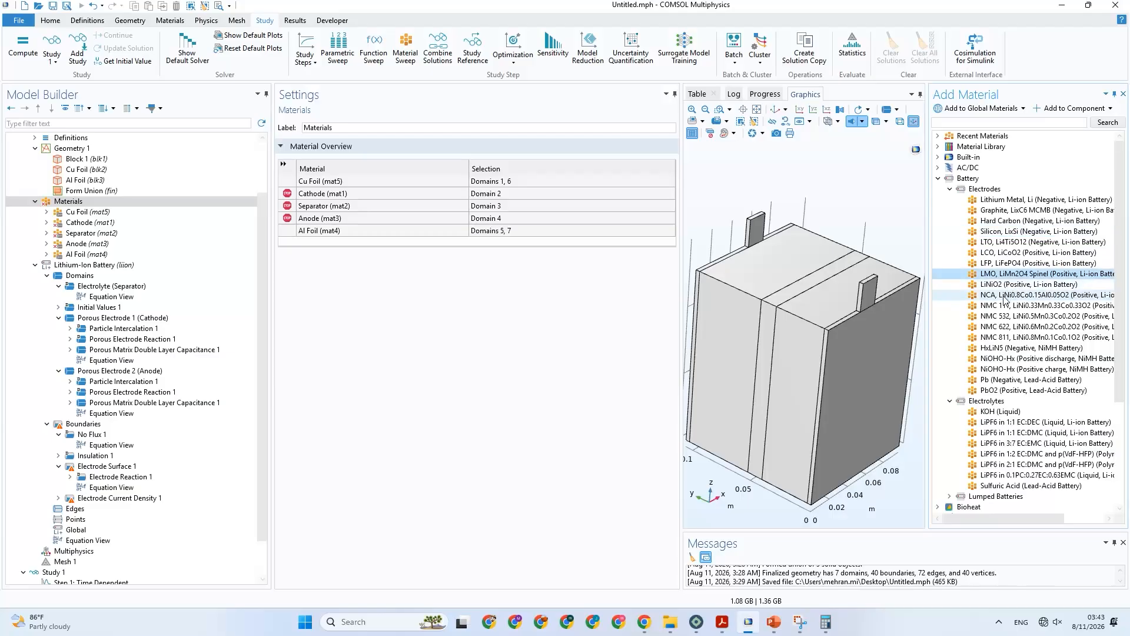
pyautogui.click(994, 316)
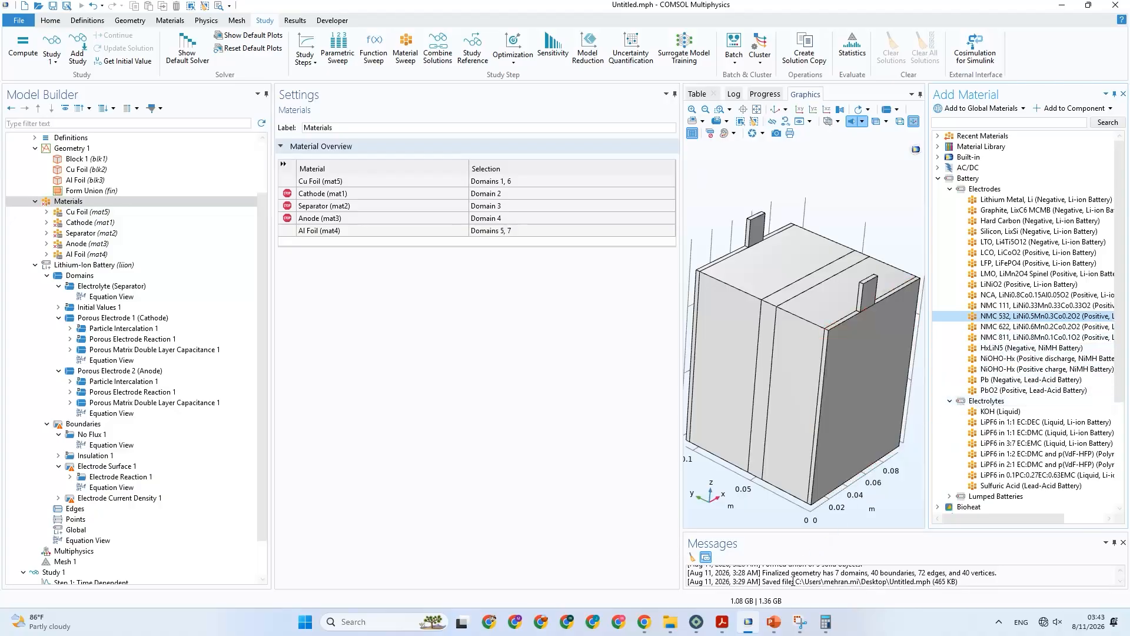
pyautogui.click(772, 622)
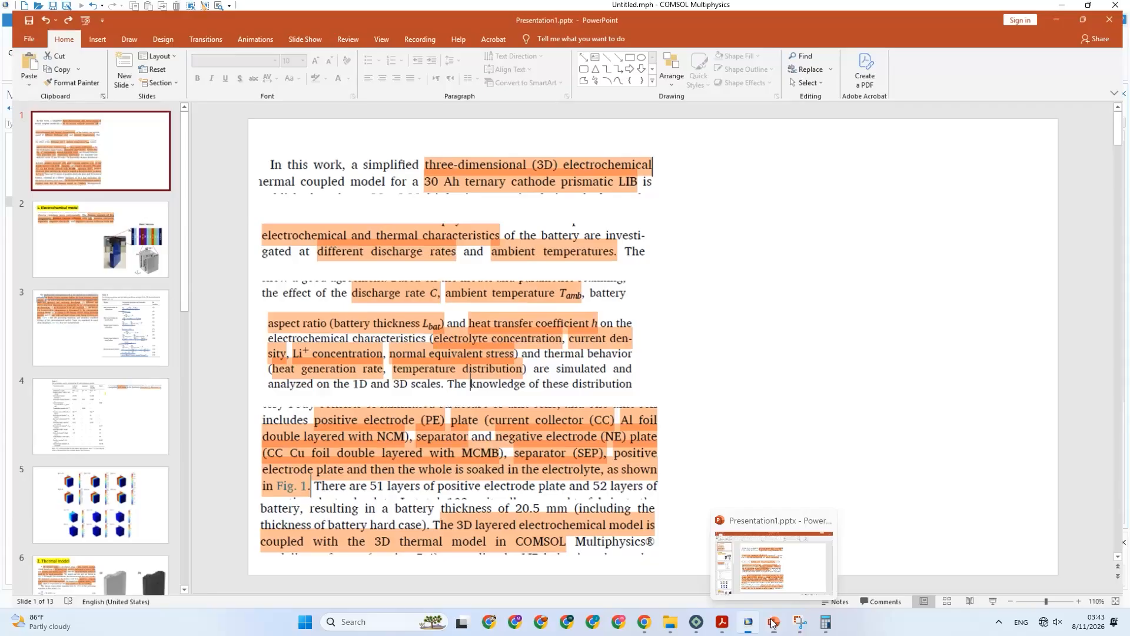
pyautogui.click(772, 623)
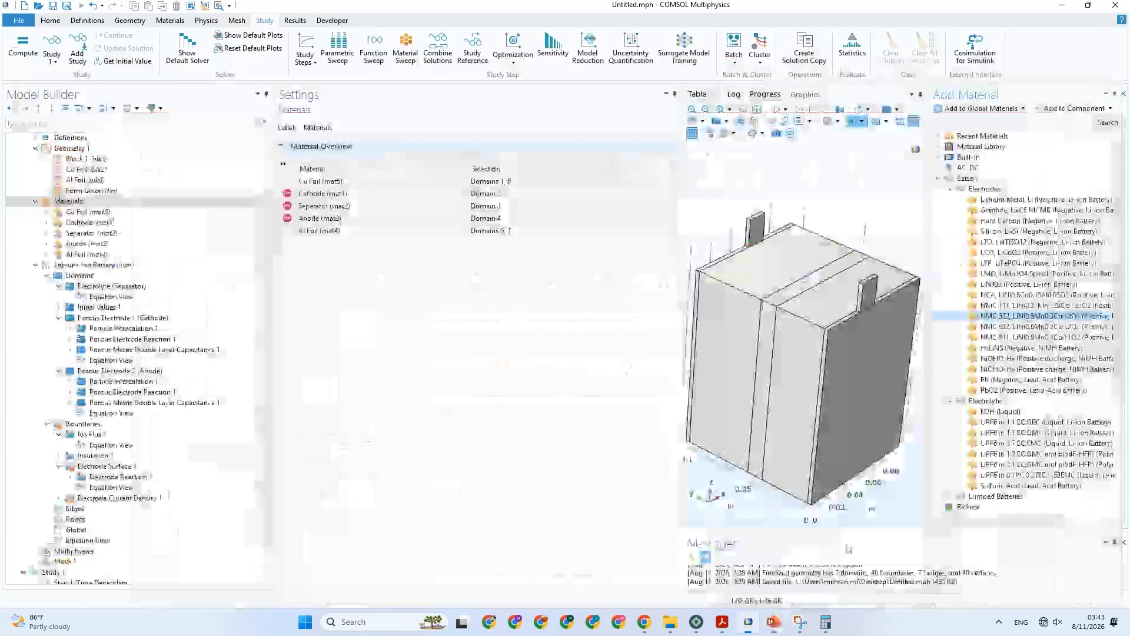
pyautogui.click(1037, 306)
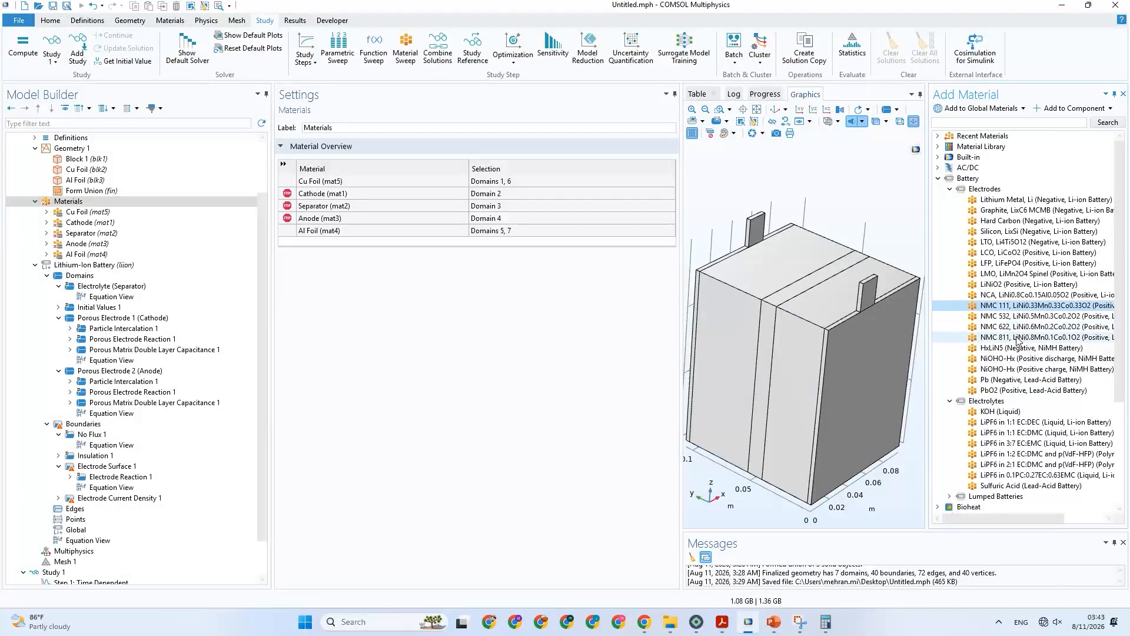
# Switch to PowerPoint to examine the slide 1 passage on the positive and negative electrode plates, and return to COMSOL.
pyautogui.click(772, 623)
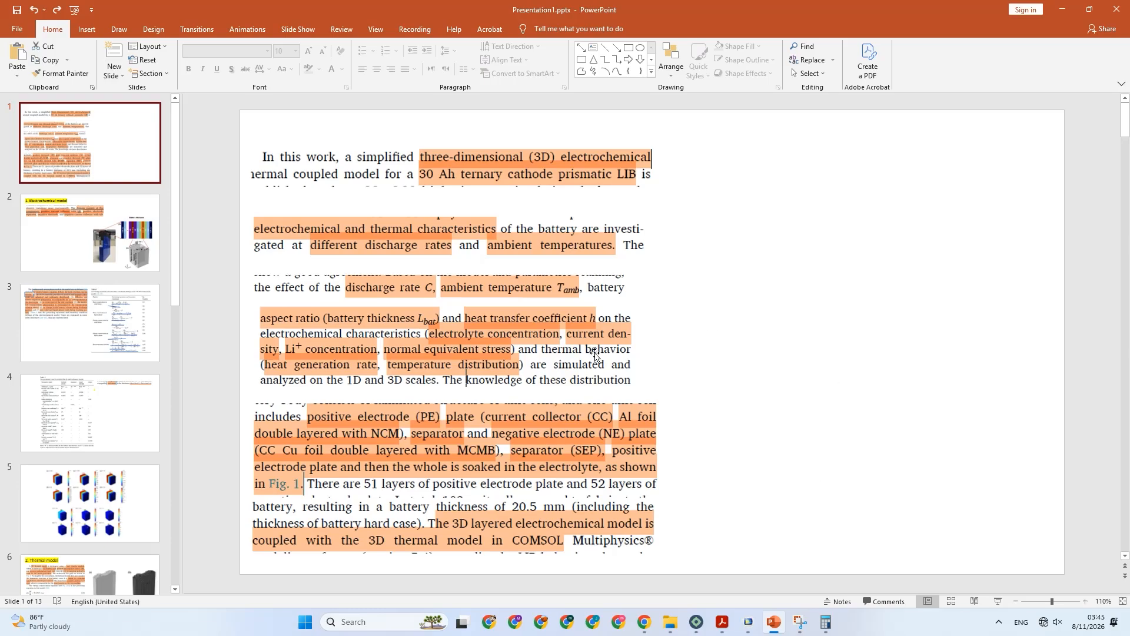
pyautogui.click(602, 412)
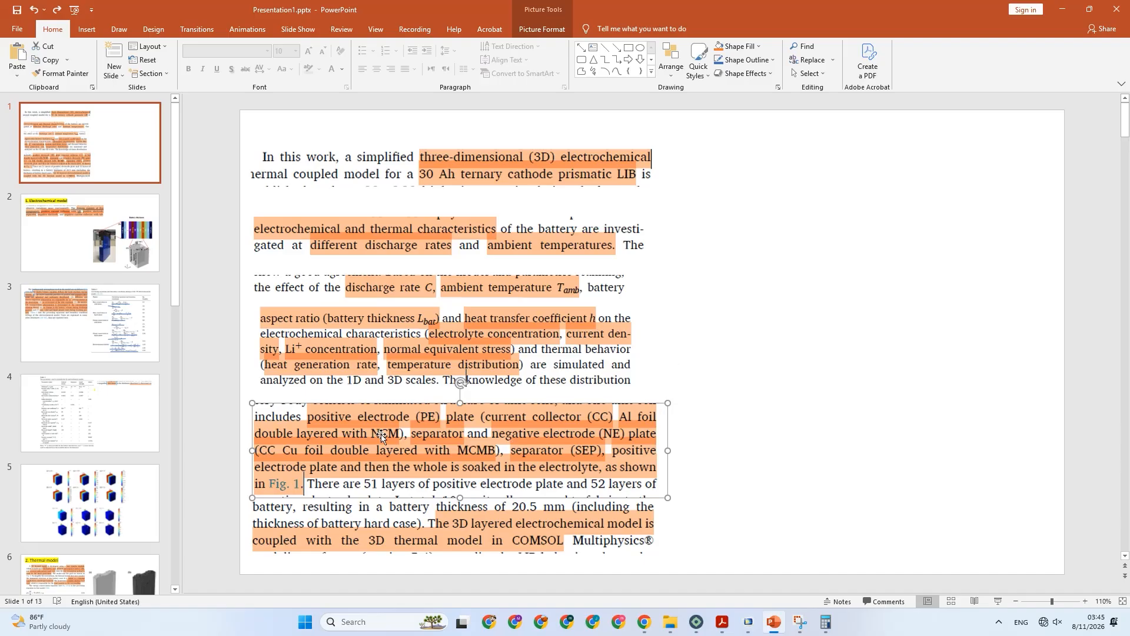
pyautogui.click(750, 622)
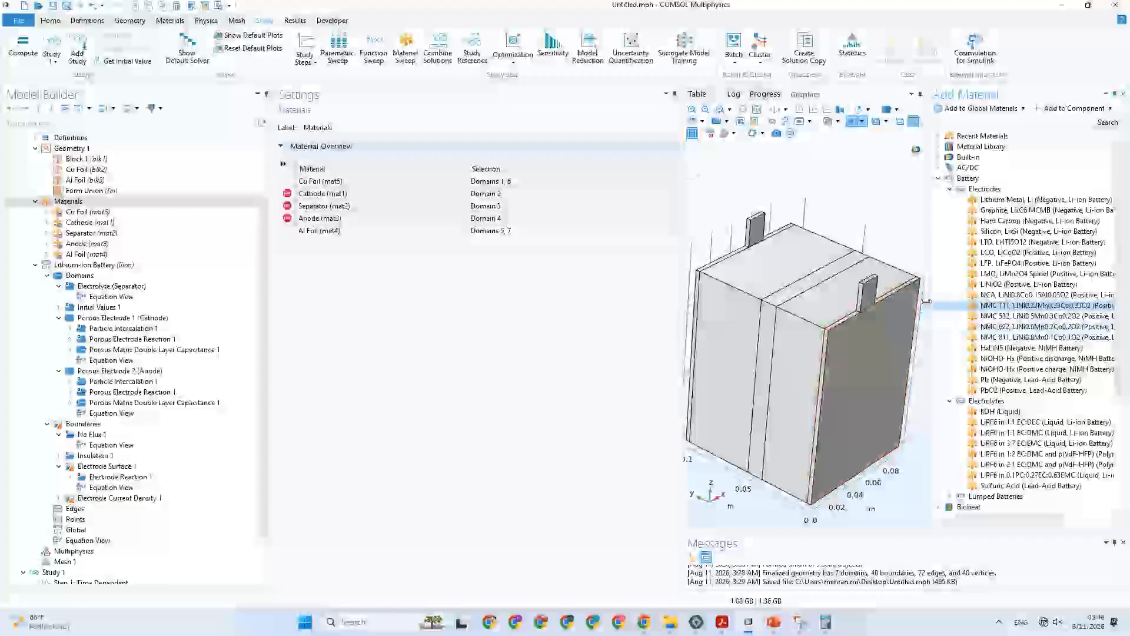
# Widen the material library and graphics areas to fit the full material names, and recheck the electrode materials on the PowerPoint slide.
pyautogui.moveTo(930, 306); pyautogui.dragTo(867, 297)
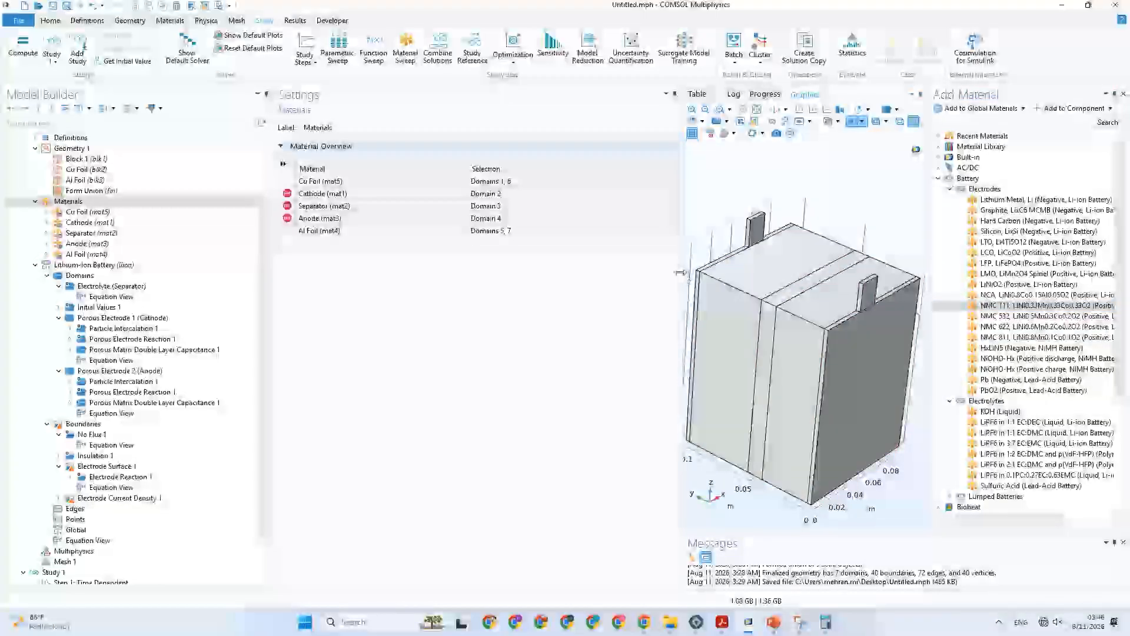
pyautogui.moveTo(681, 276); pyautogui.dragTo(560, 278)
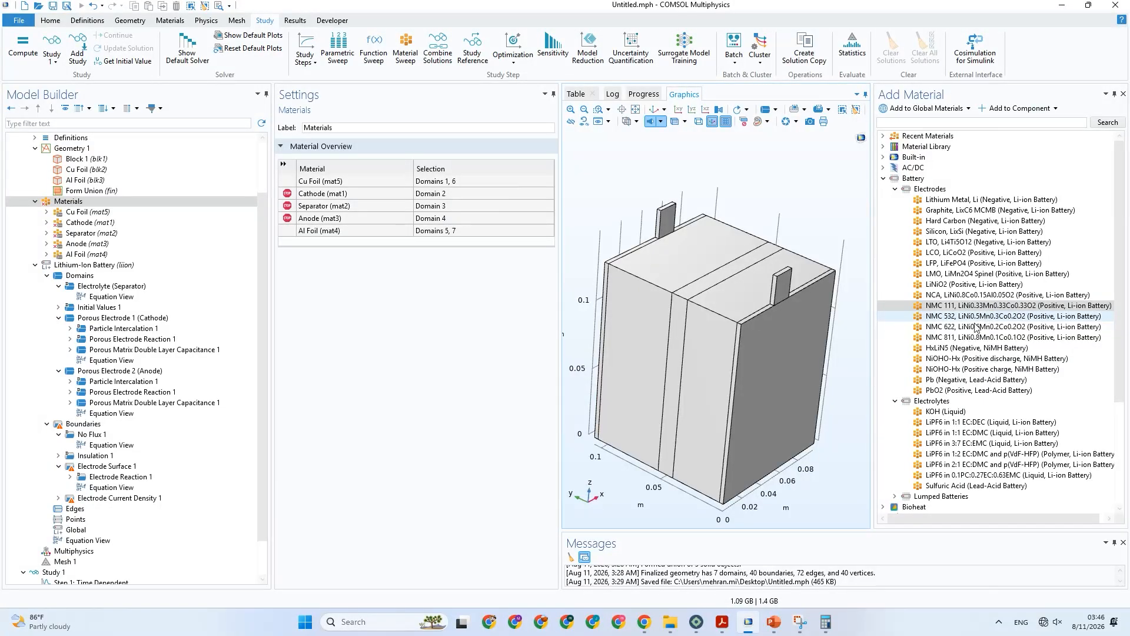
pyautogui.click(772, 626)
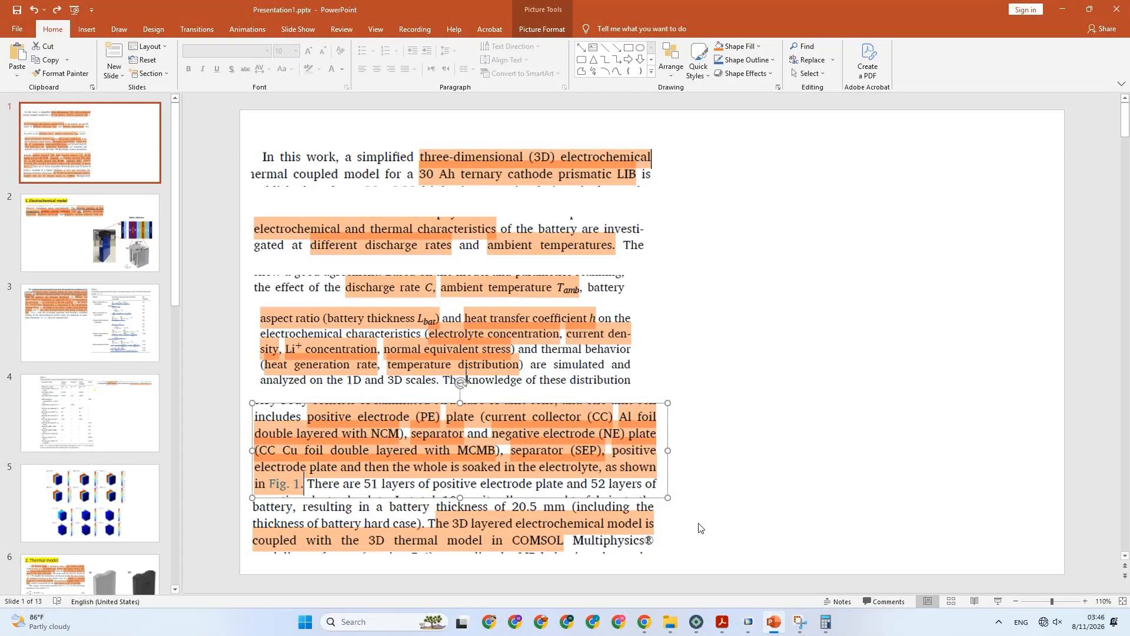
pyautogui.click(774, 621)
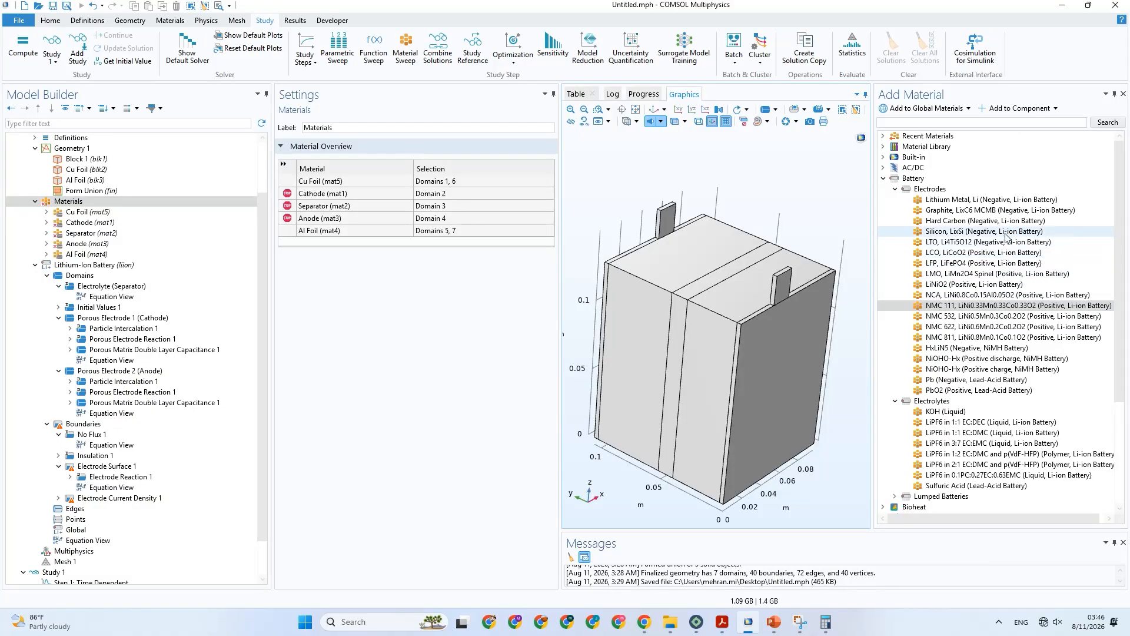
# Add Graphite, LixC6 MCMB (Negative, Li-ion Battery) from the battery electrodes to the component's materials.
pyautogui.click(993, 211)
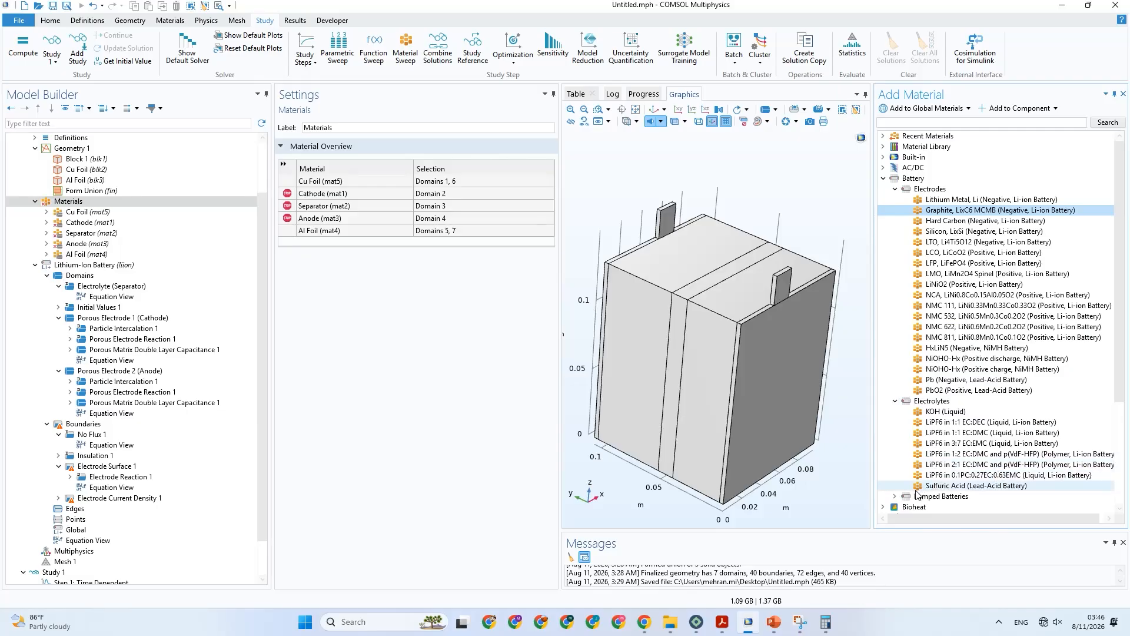
pyautogui.click(895, 496)
pyautogui.scroll(-3, 895, 492)
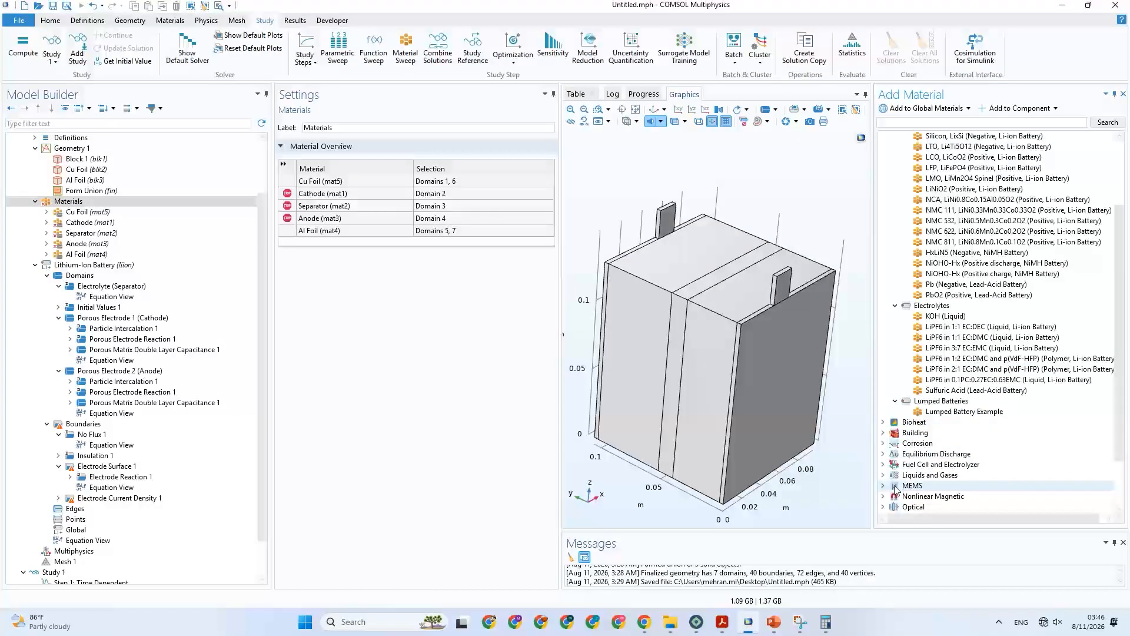
pyautogui.scroll(3, 912, 430)
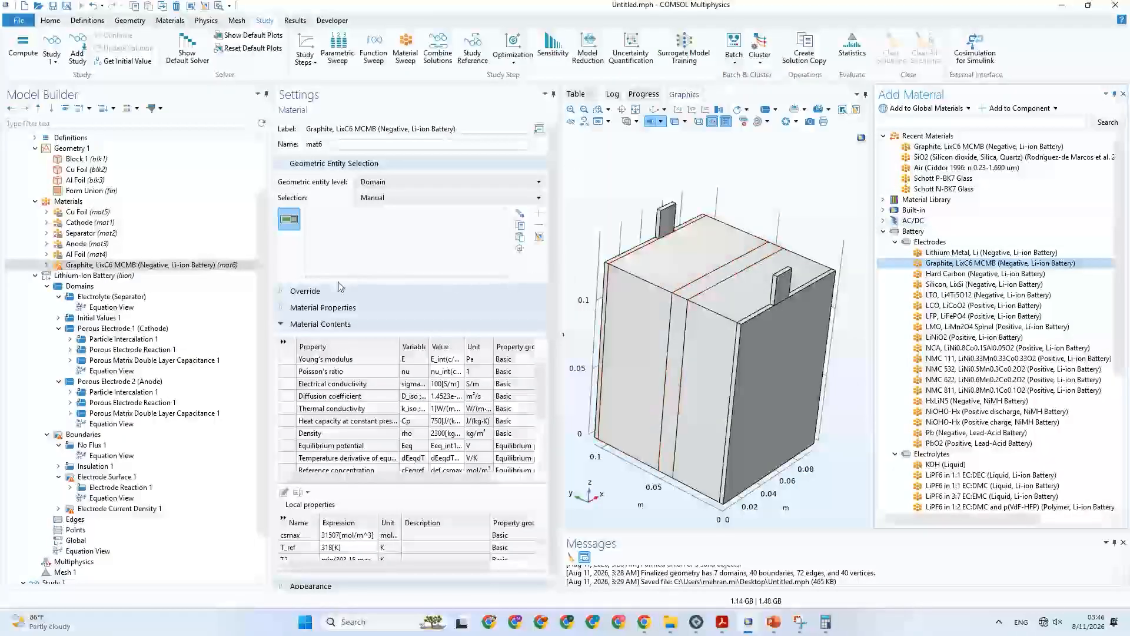
# Check the negative electrode material on the PowerPoint slide, return to COMSOL, and disable the original Anode (mat3) material.
pyautogui.click(776, 627)
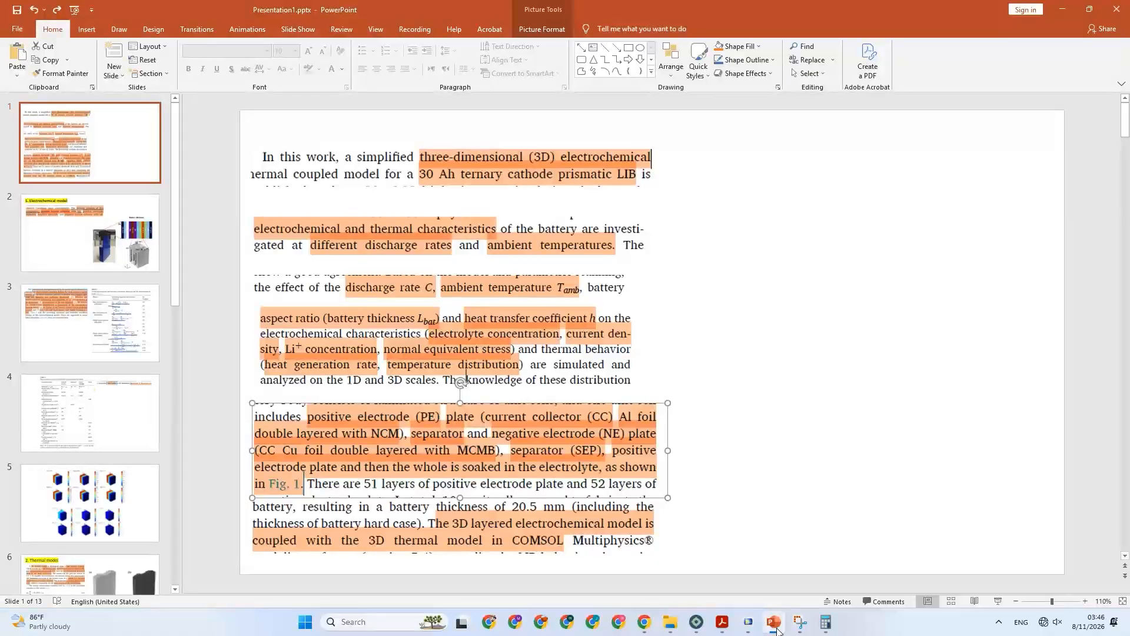
pyautogui.click(776, 625)
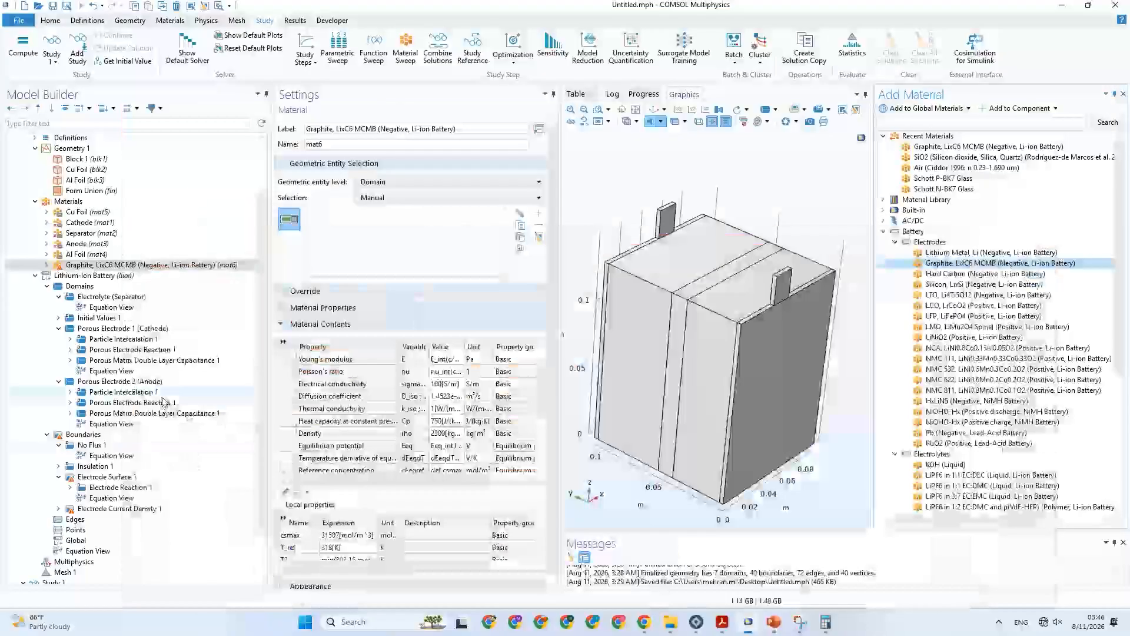
pyautogui.click(103, 243)
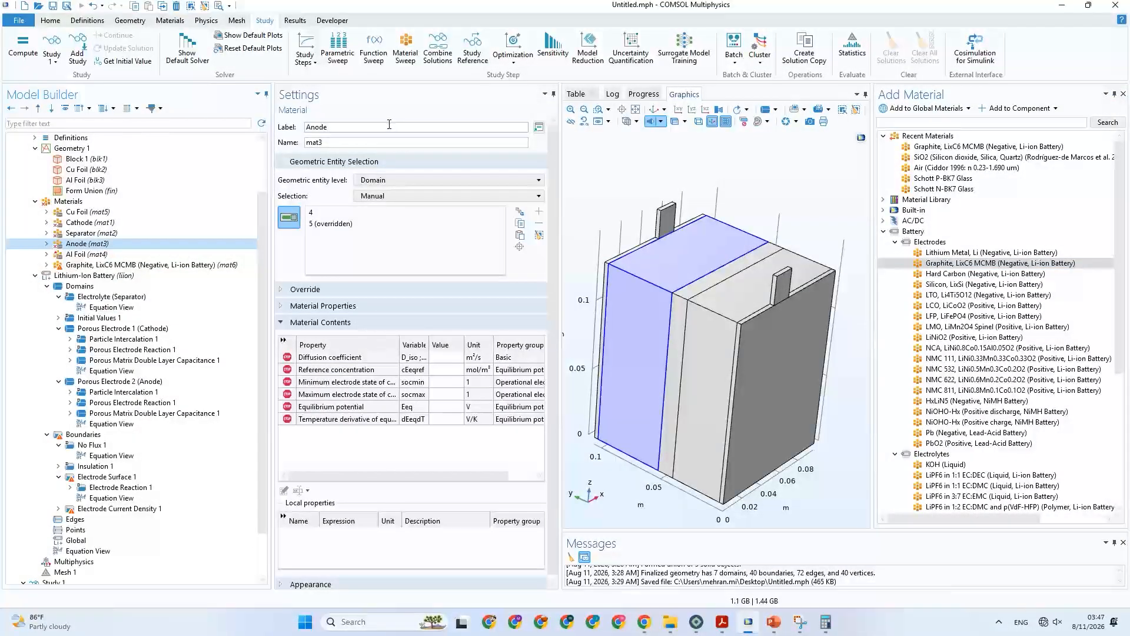
pyautogui.doubleClick(304, 132)
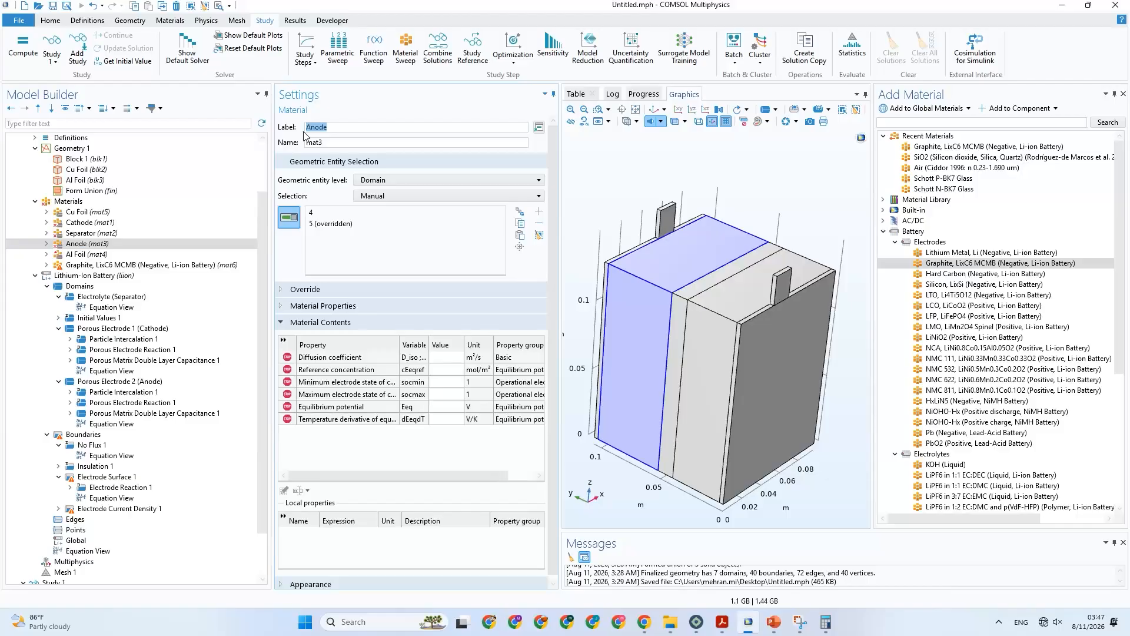
pyautogui.rightClick(75, 245)
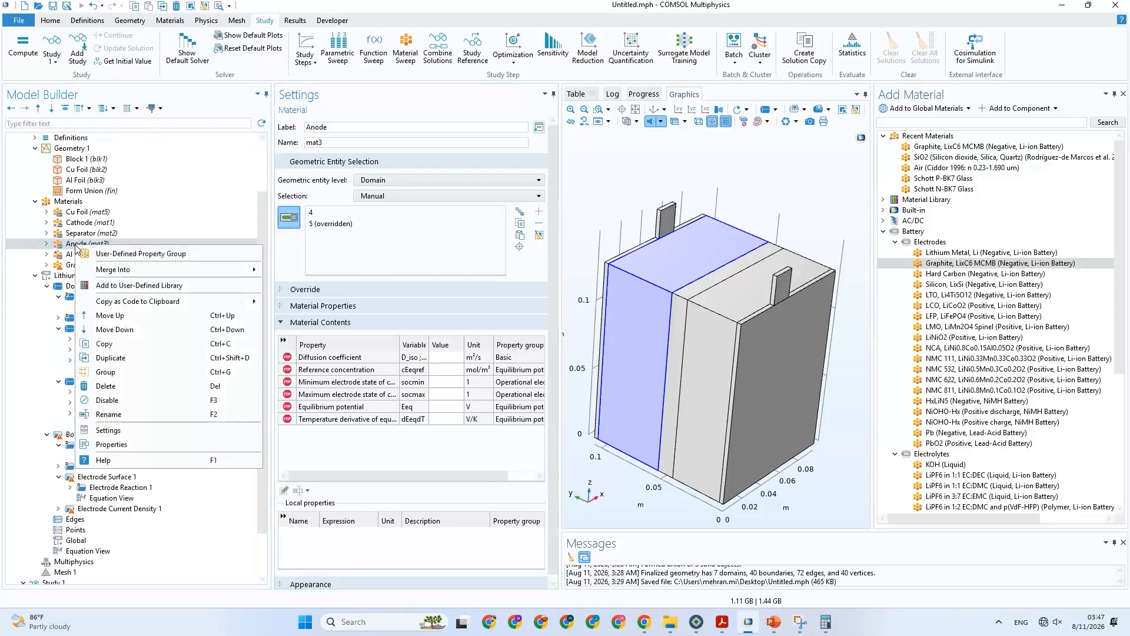
pyautogui.click(112, 401)
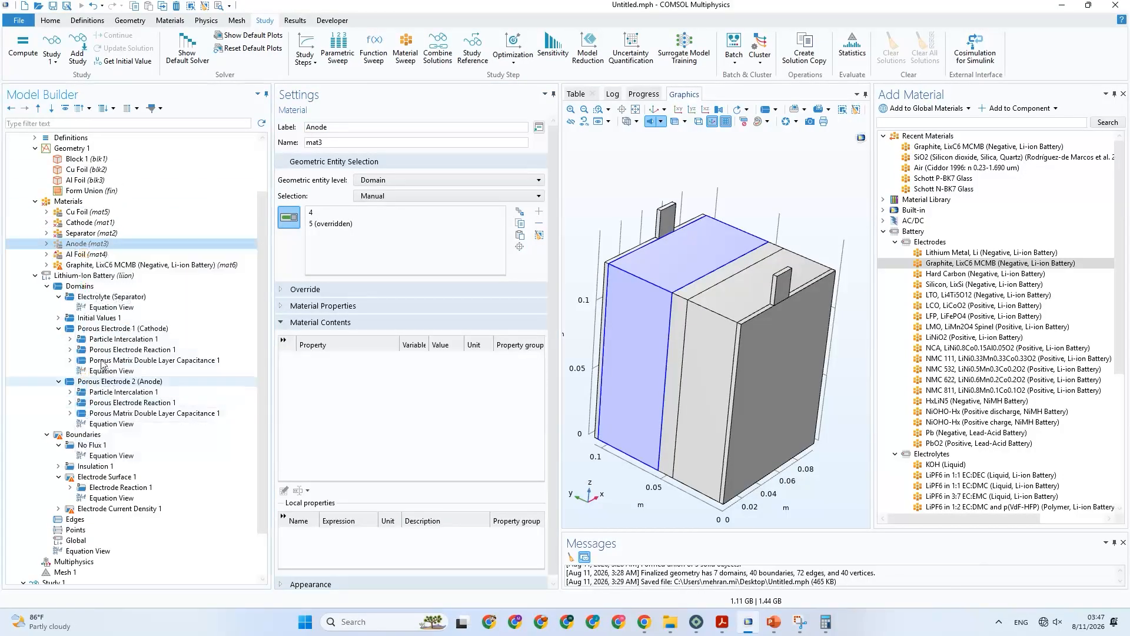
# Change the added graphite material's label to Anode, cutting out its library name for reuse.
pyautogui.click(75, 265)
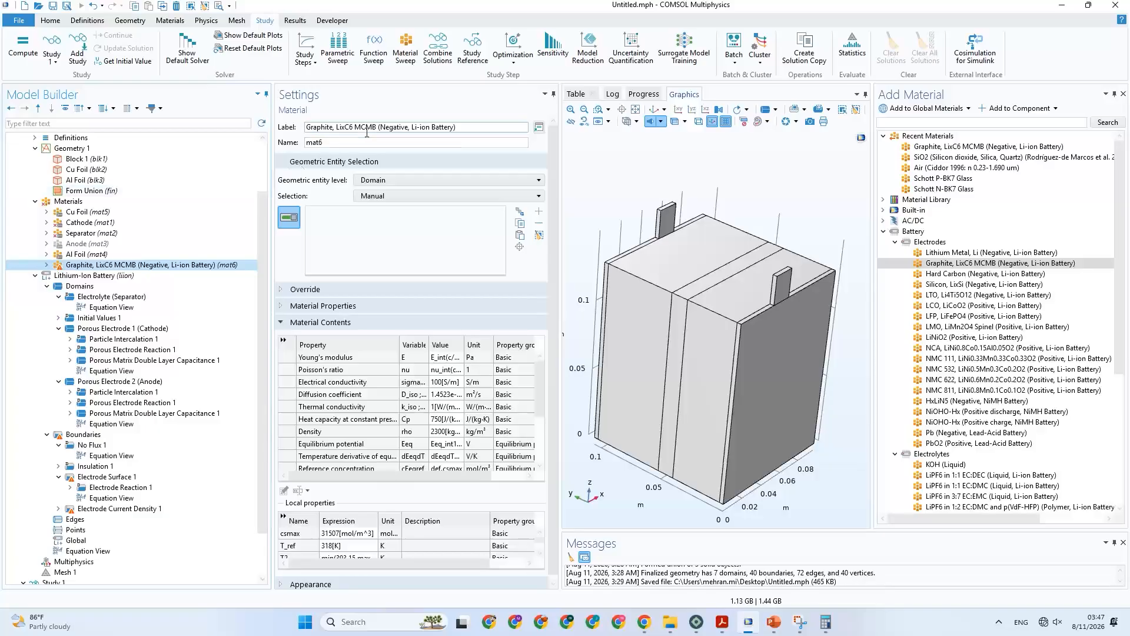
pyautogui.moveTo(470, 129); pyautogui.dragTo(272, 129)
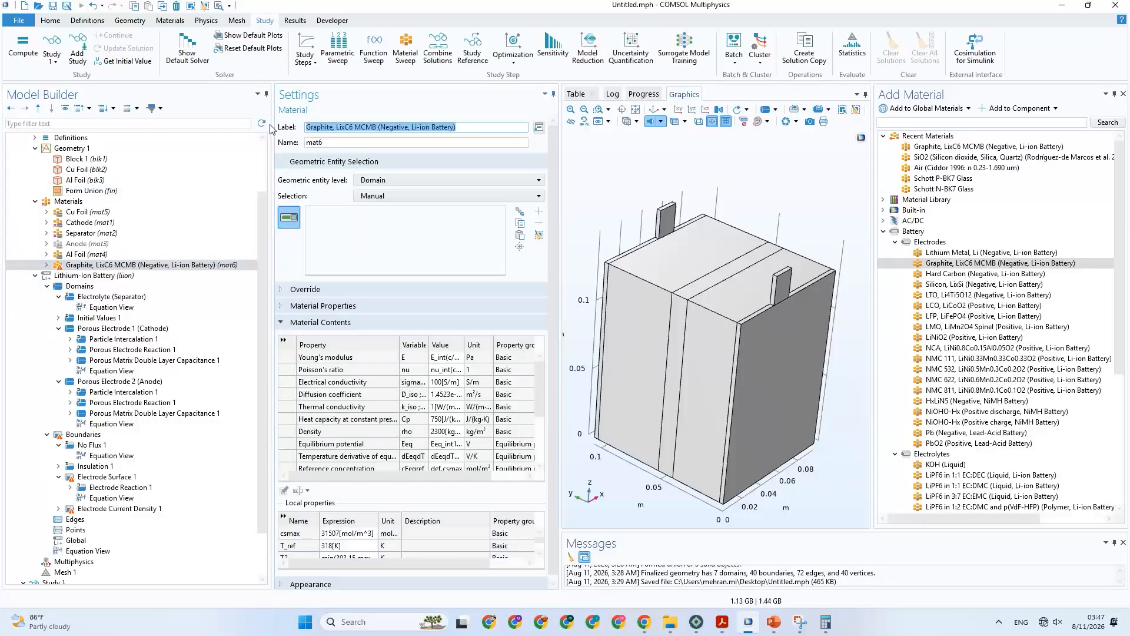
pyautogui.click(356, 141)
pyautogui.click(464, 128)
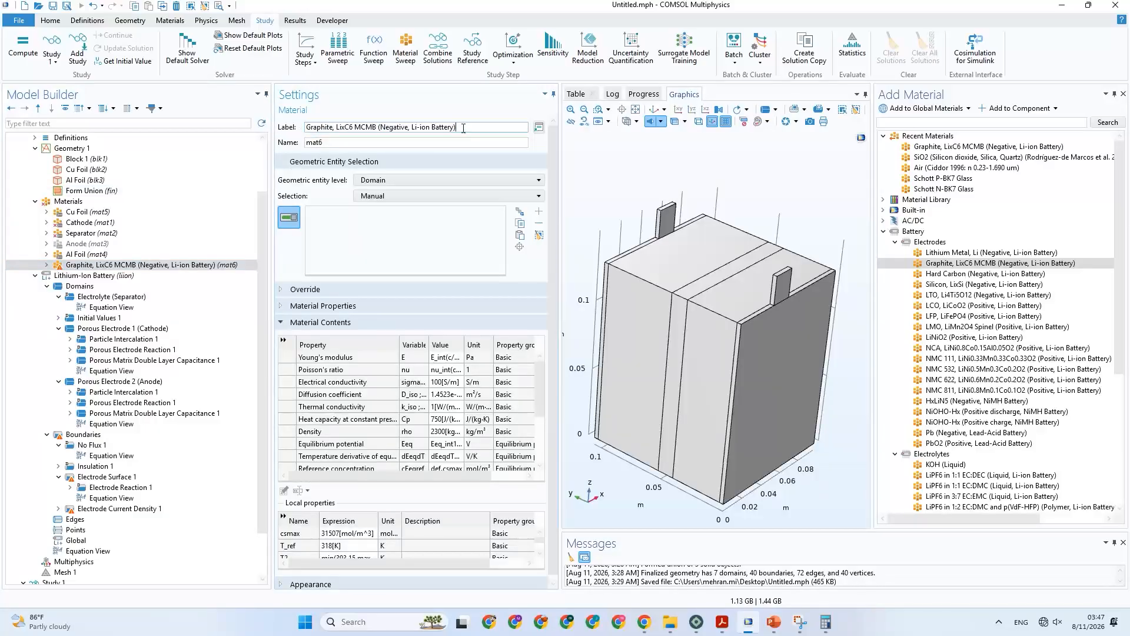
pyautogui.write('-Anode')
pyautogui.moveTo(469, 127); pyautogui.dragTo(301, 135)
pyautogui.hotkey('ctrl', 'c')
pyautogui.press('BackSpace')
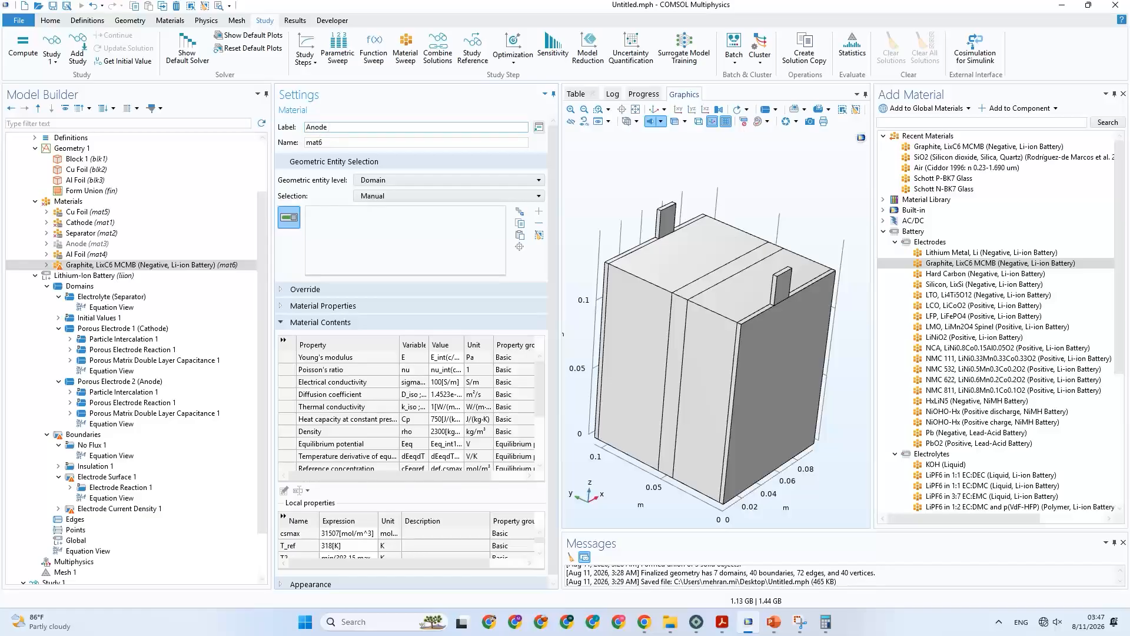
pyautogui.click(335, 144)
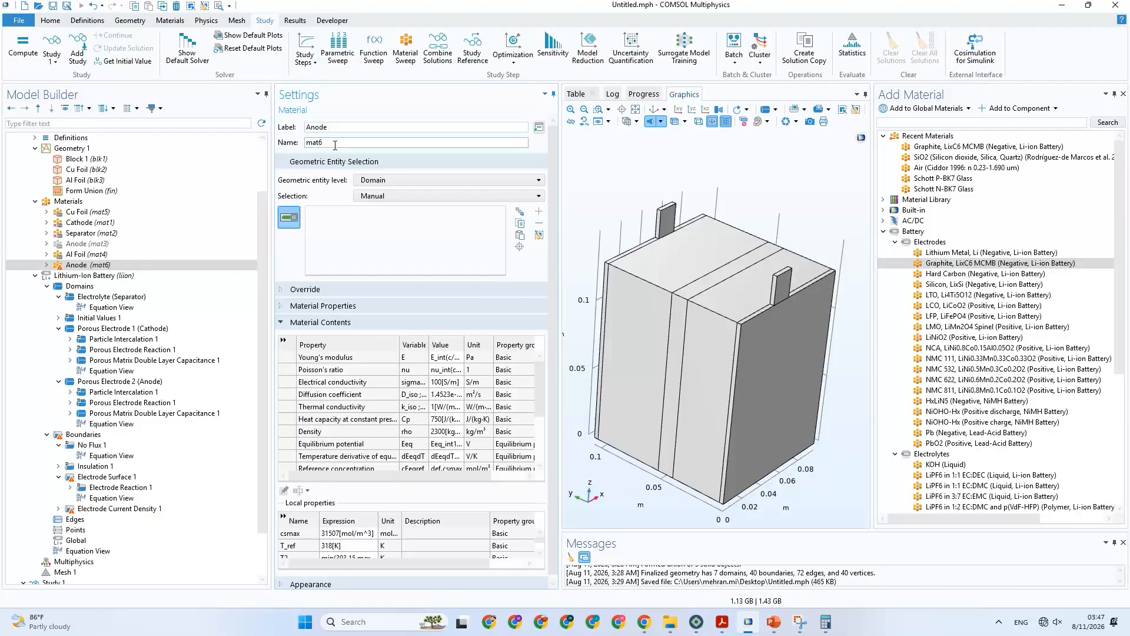
# Try to set the new anode material's name to "Graphite, LixC6 MCMB (Negative, Li-ion Battery)", and clear the rejected name.
pyautogui.moveTo(335, 145); pyautogui.dragTo(300, 147)
pyautogui.hotkey('ctrl', 'v')
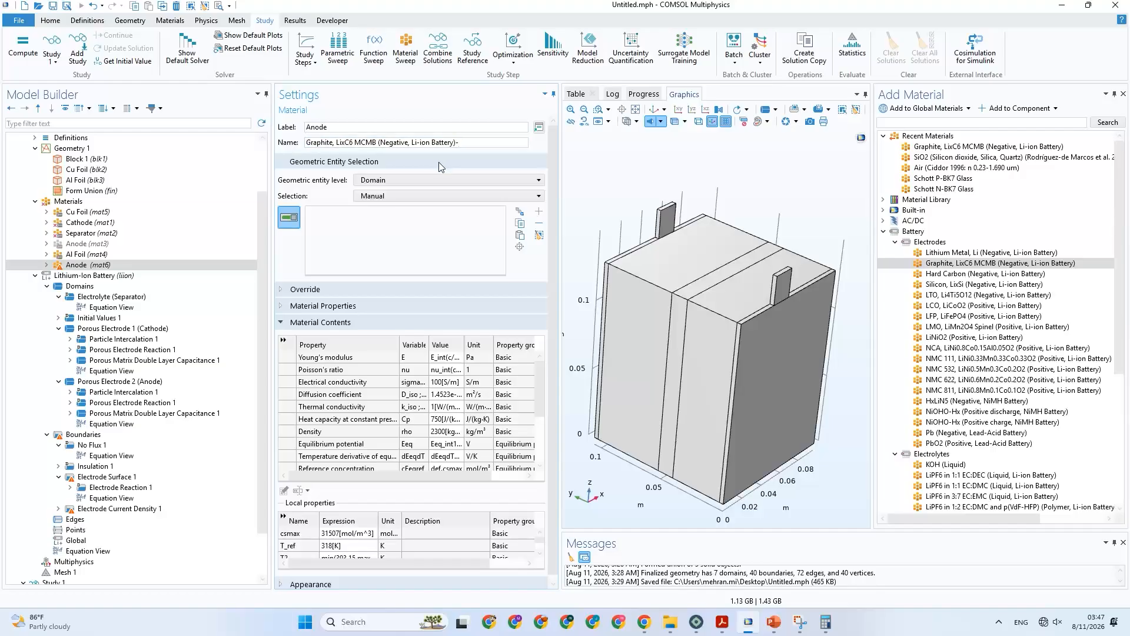
pyautogui.press('BackSpace')
pyautogui.press('Return')
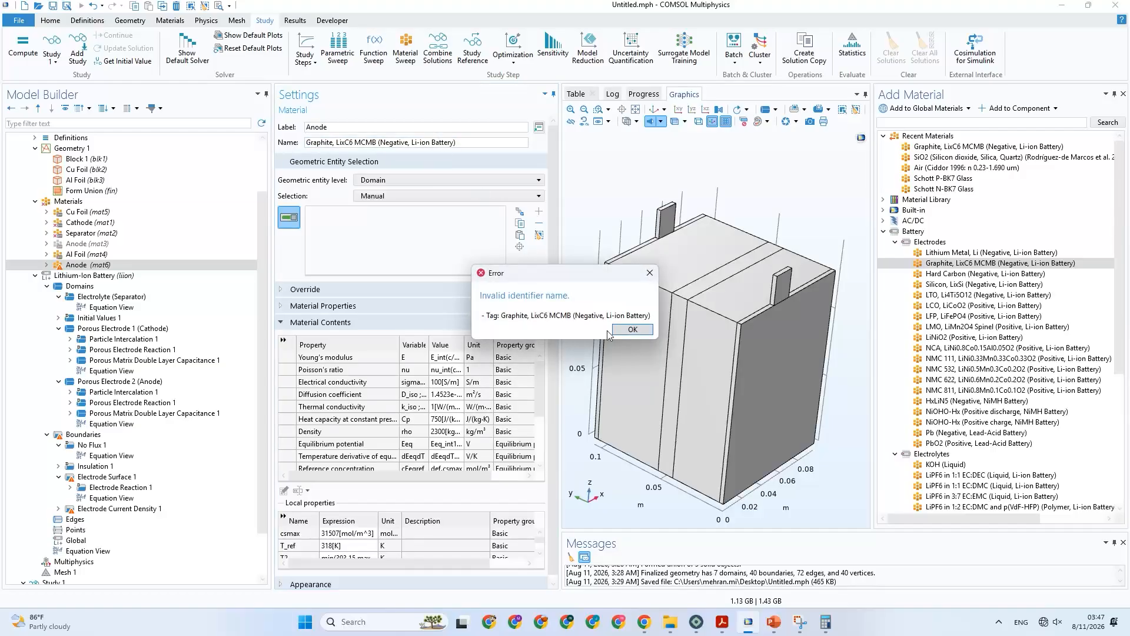
pyautogui.click(630, 330)
pyautogui.moveTo(466, 147); pyautogui.dragTo(257, 147)
pyautogui.hotkey('ctrl', 'c')
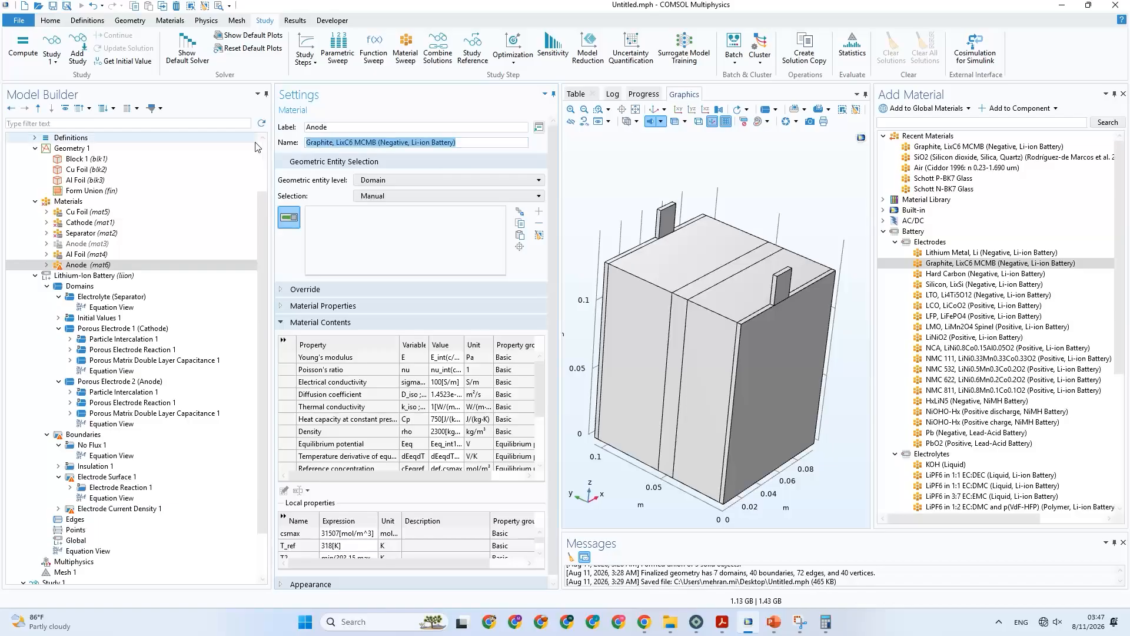
pyautogui.press('BackSpace')
# Set the new material's name to mat and its label to "Anode (Graphite, LixC6 MCMB (Negative, Li-ion Battery))".
pyautogui.click(343, 132)
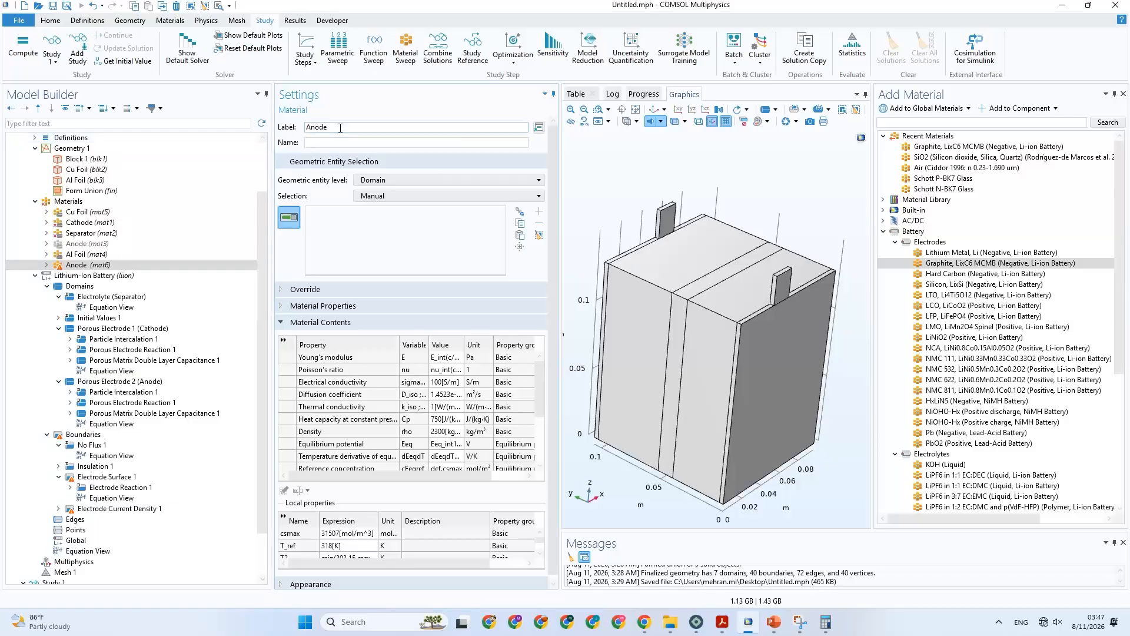
pyautogui.click(607, 326)
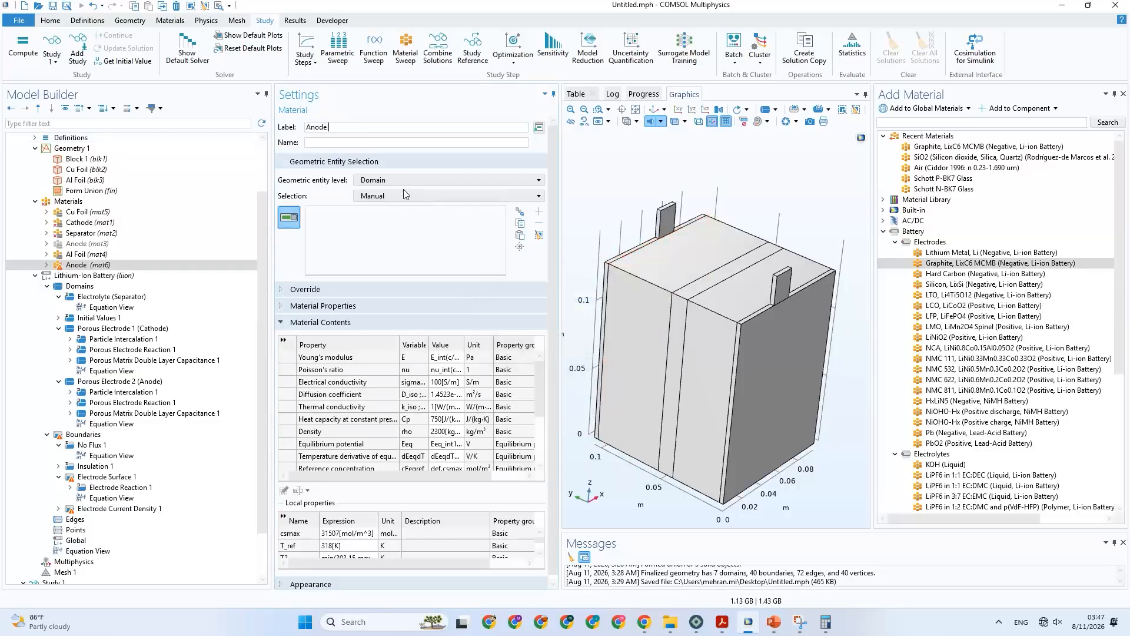
pyautogui.click(325, 143)
pyautogui.write('mat')
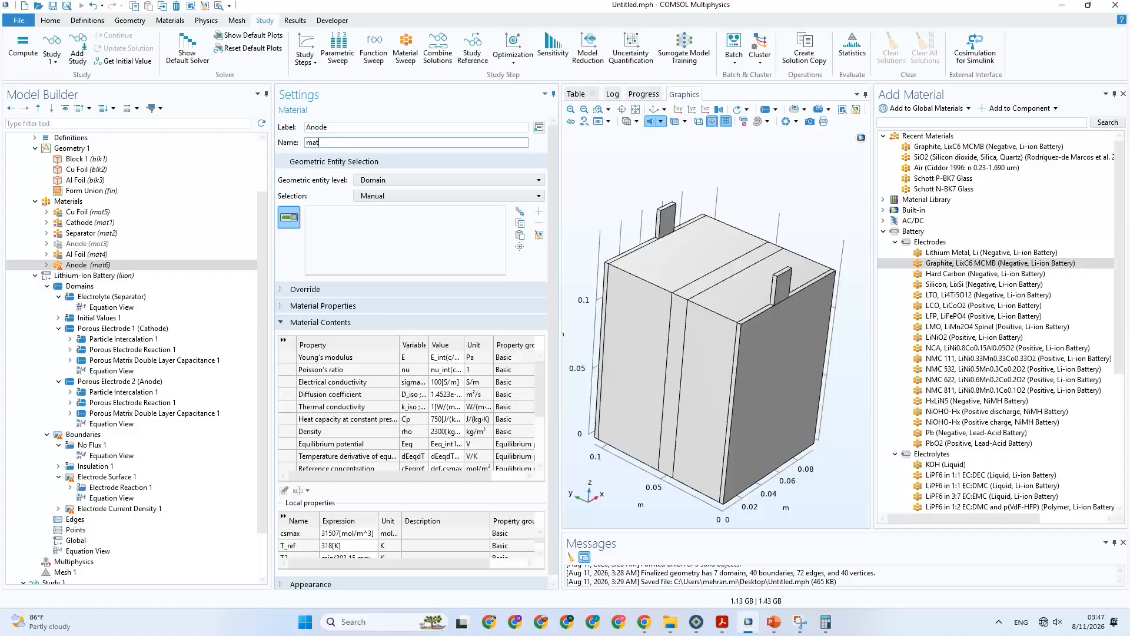
pyautogui.click(343, 128)
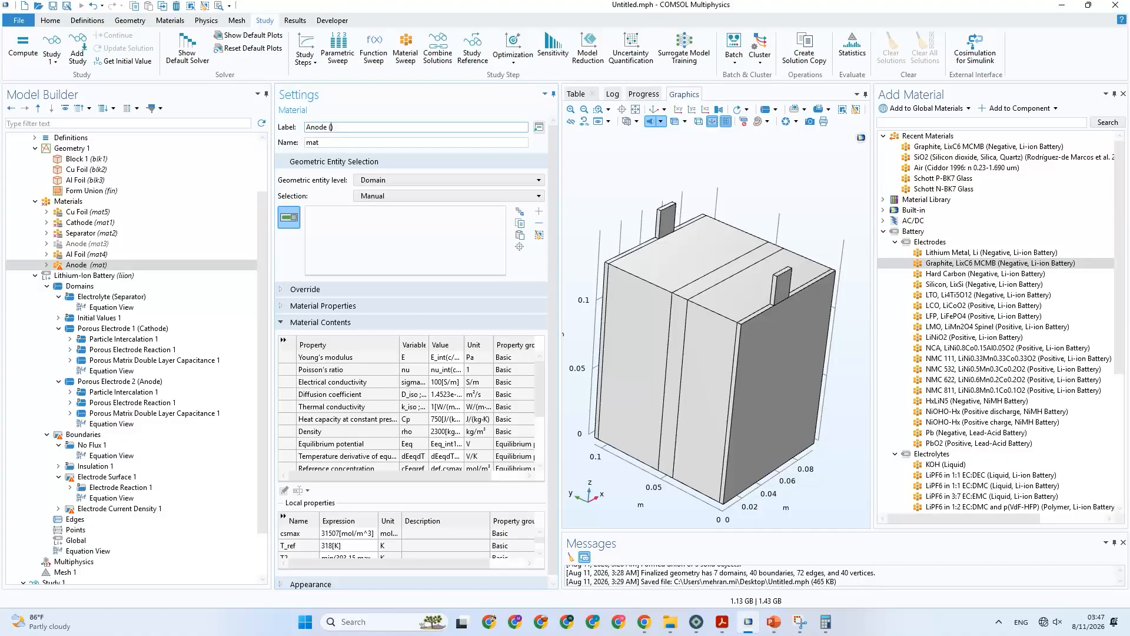
pyautogui.hotkey('ctrl', 'v')
pyautogui.click(384, 142)
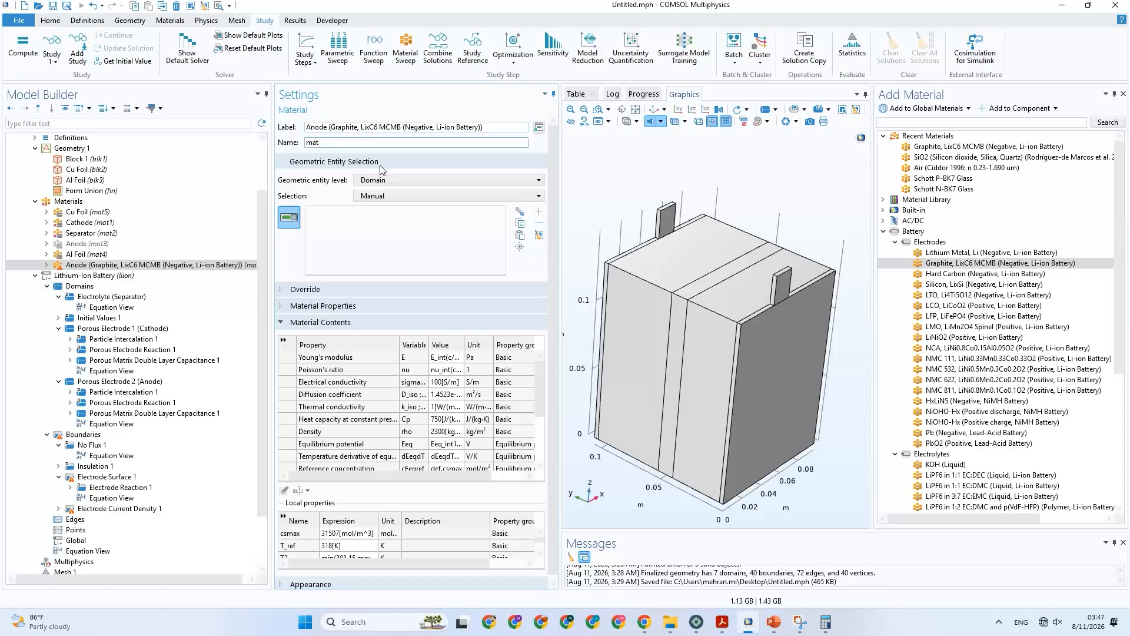
# Assign the graphite anode material to domain 4, and review its property values and the Lithium-Ion Battery interface settings.
pyautogui.click(625, 267)
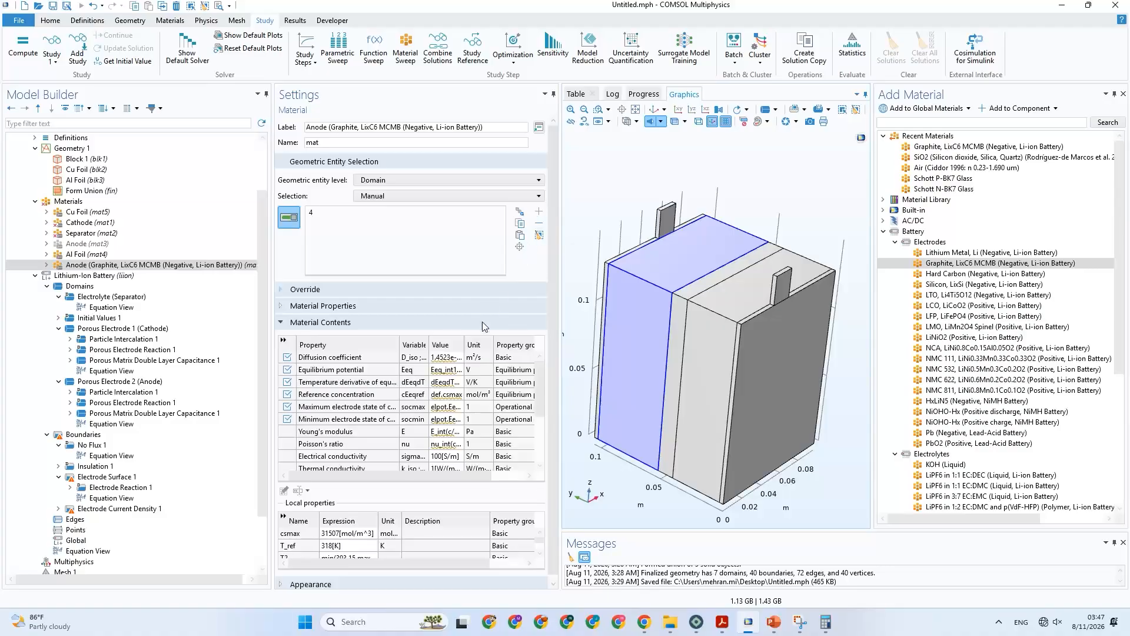
pyautogui.moveTo(465, 349); pyautogui.dragTo(488, 349)
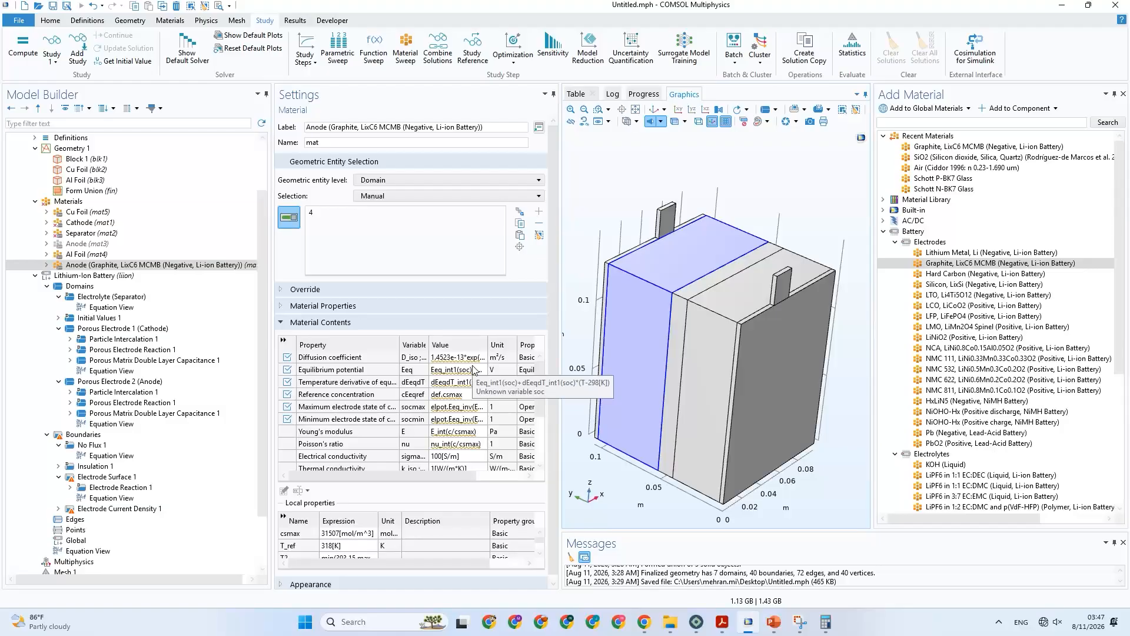
pyautogui.click(95, 276)
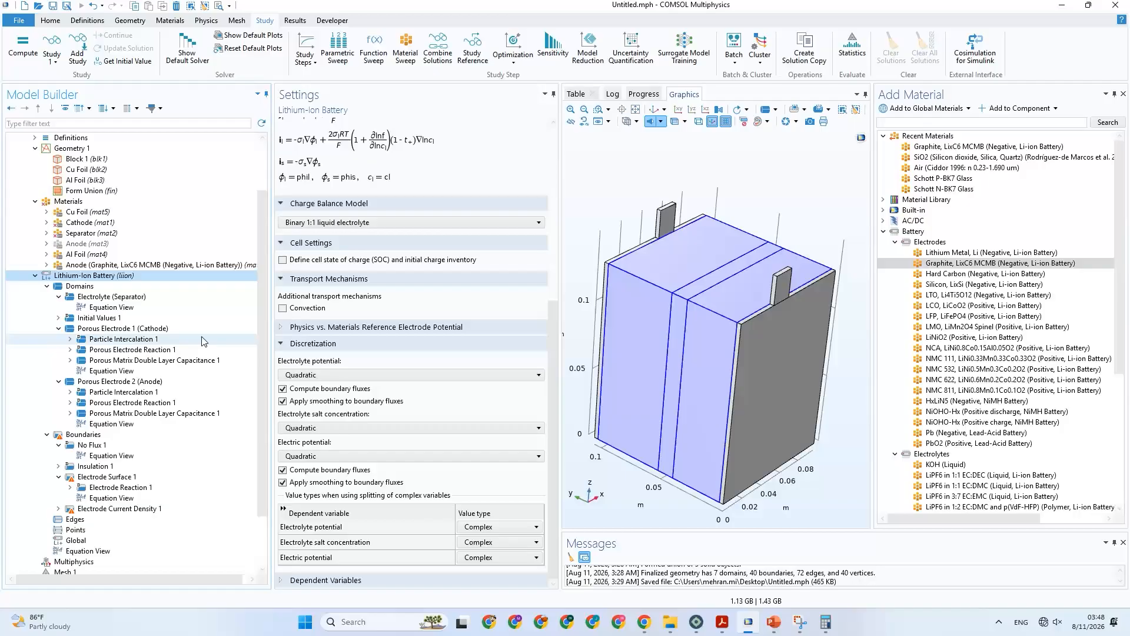
pyautogui.click(187, 265)
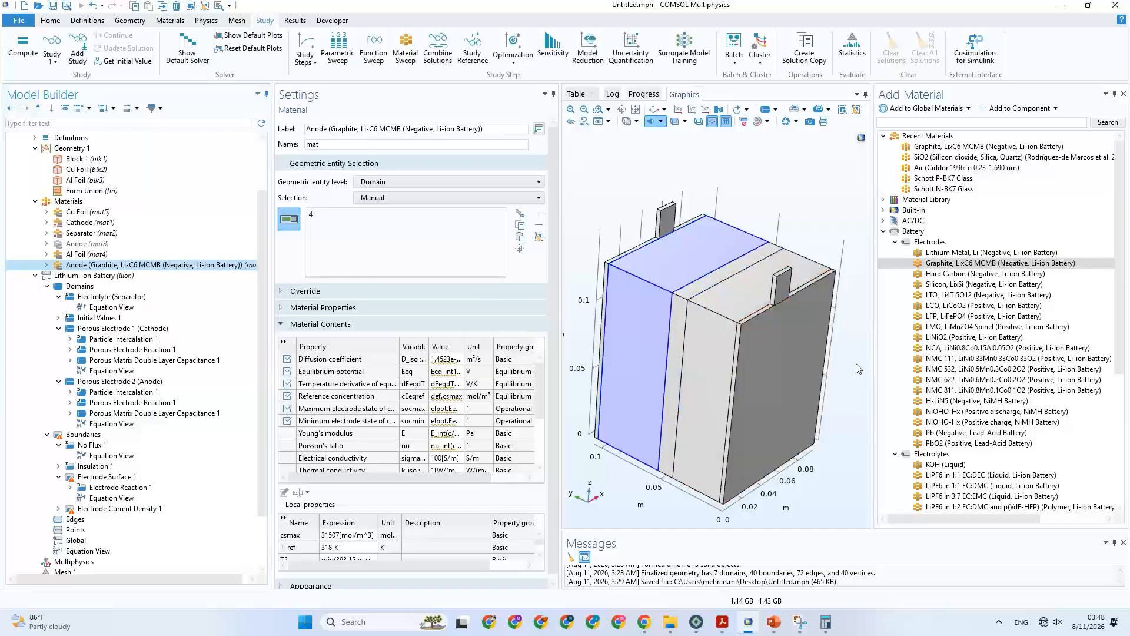
# Compare the library's LCO, NMC 111 and NMC 532 positive electrodes with the positive electrode description on the PowerPoint slide.
pyautogui.click(771, 622)
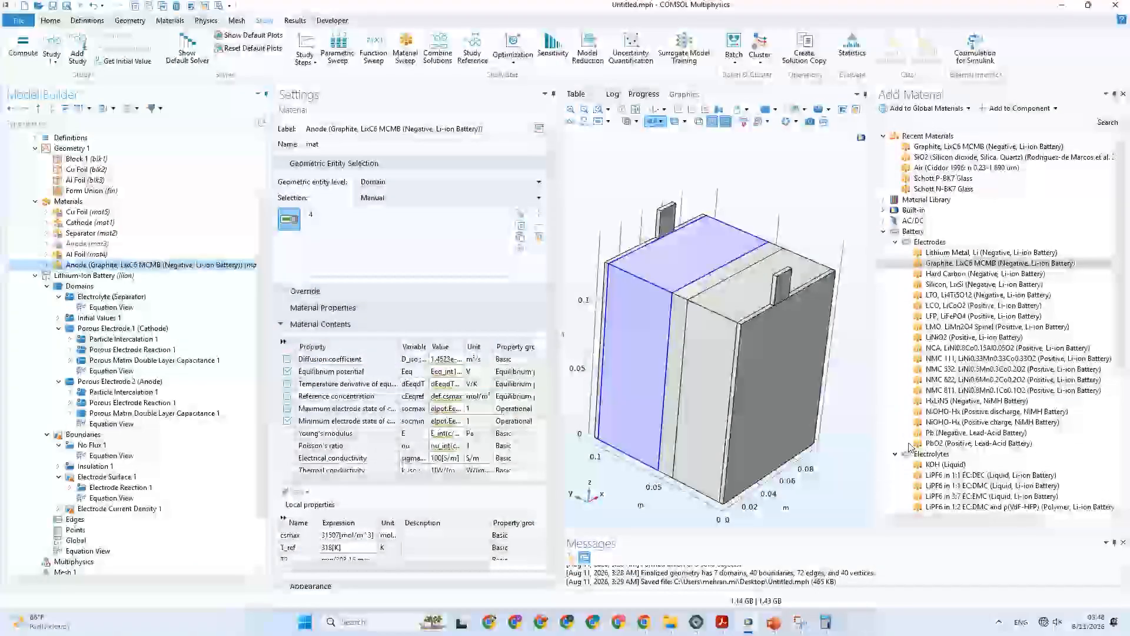
pyautogui.click(747, 622)
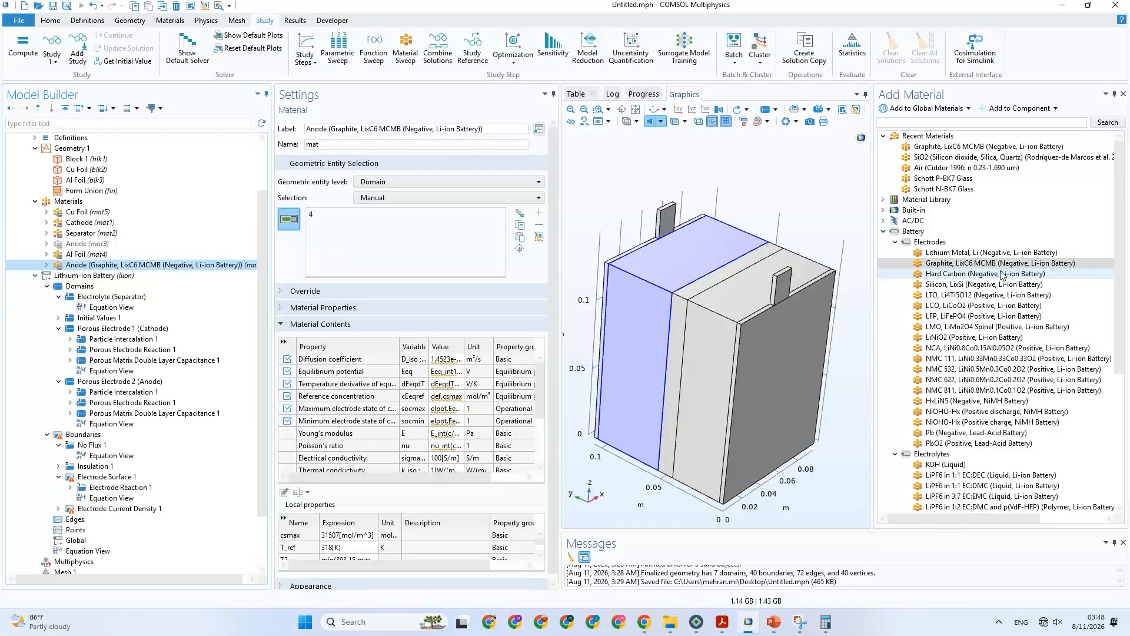
pyautogui.click(998, 307)
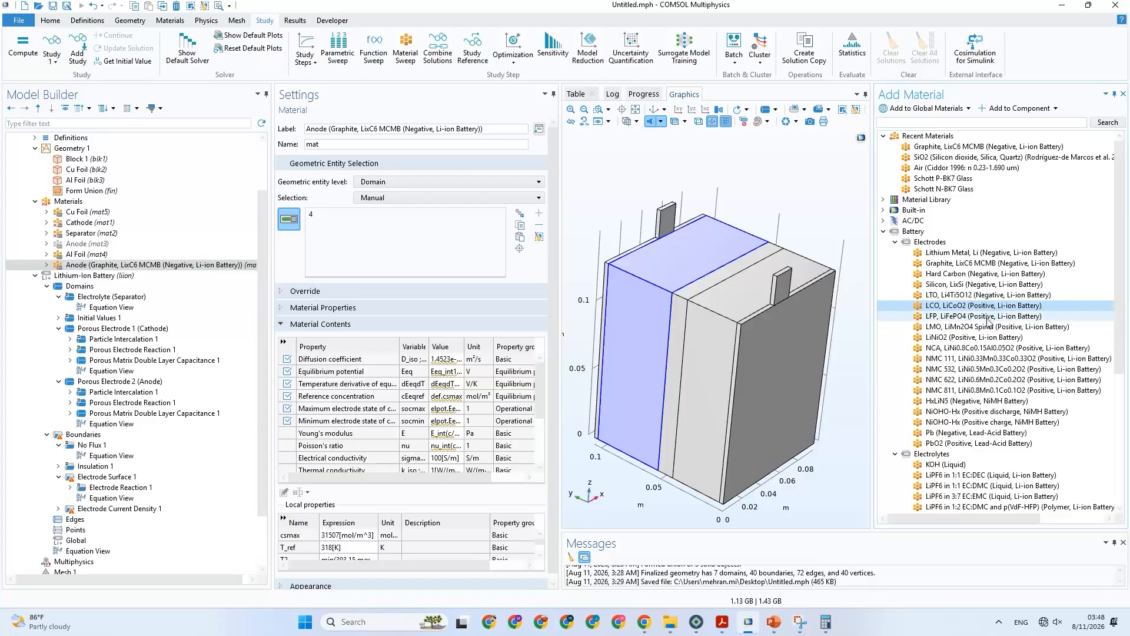
pyautogui.click(987, 361)
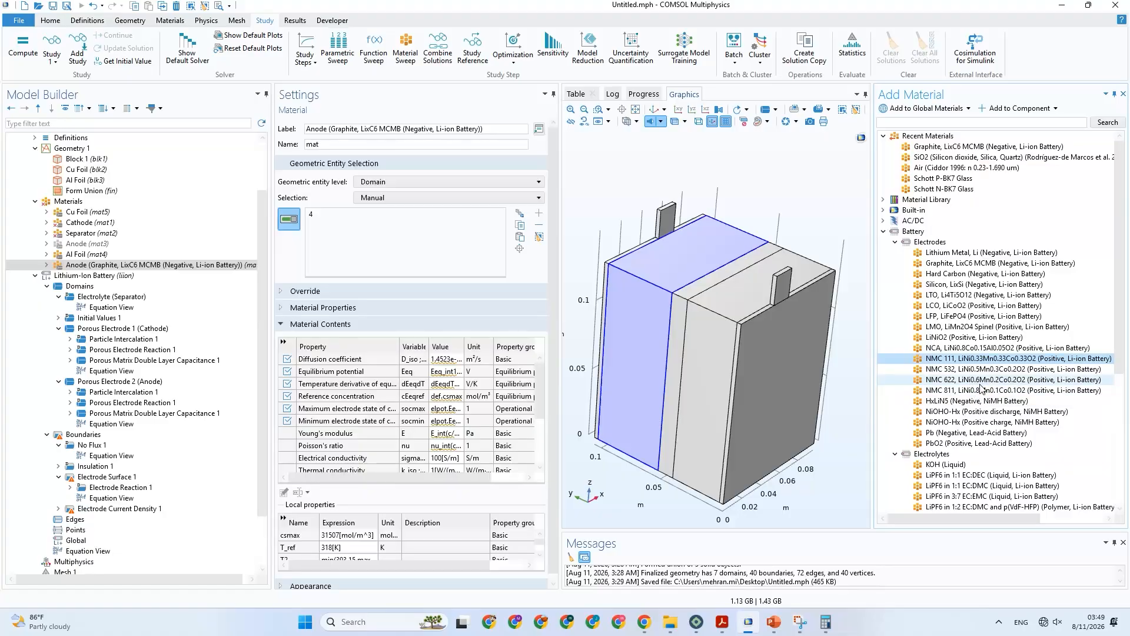
pyautogui.click(957, 370)
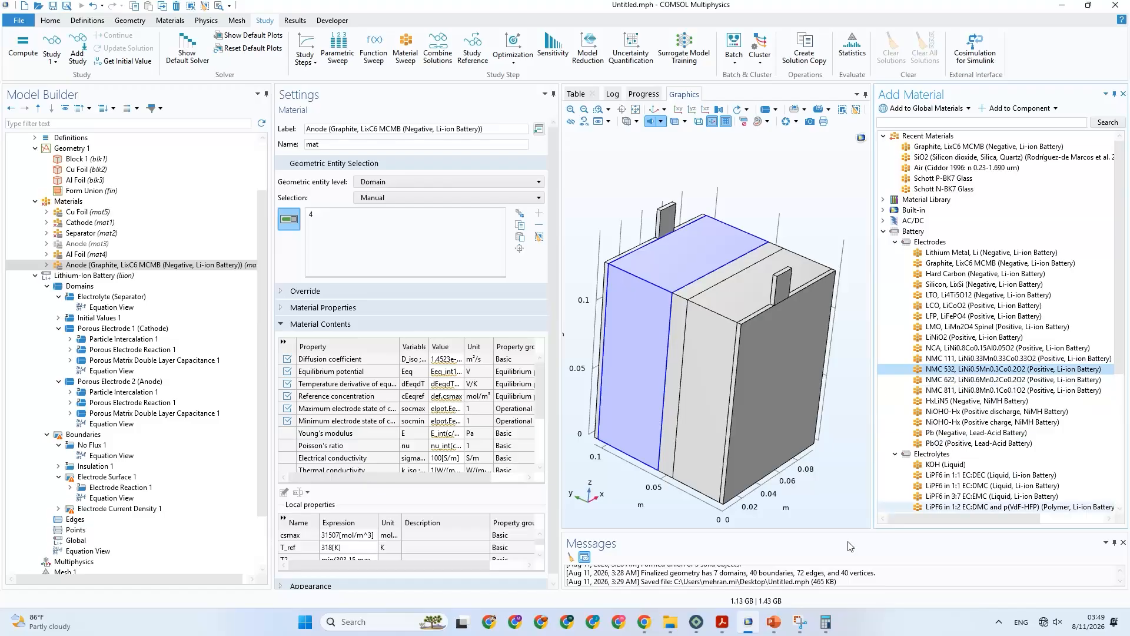
pyautogui.click(773, 622)
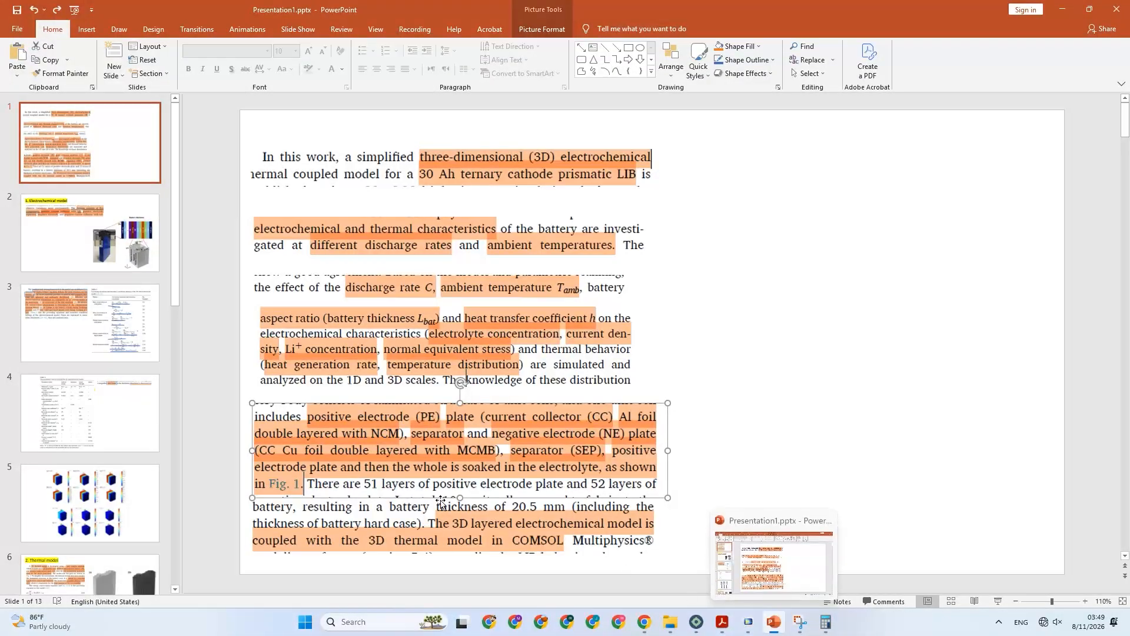
pyautogui.rightClick(698, 622)
pyautogui.click(681, 593)
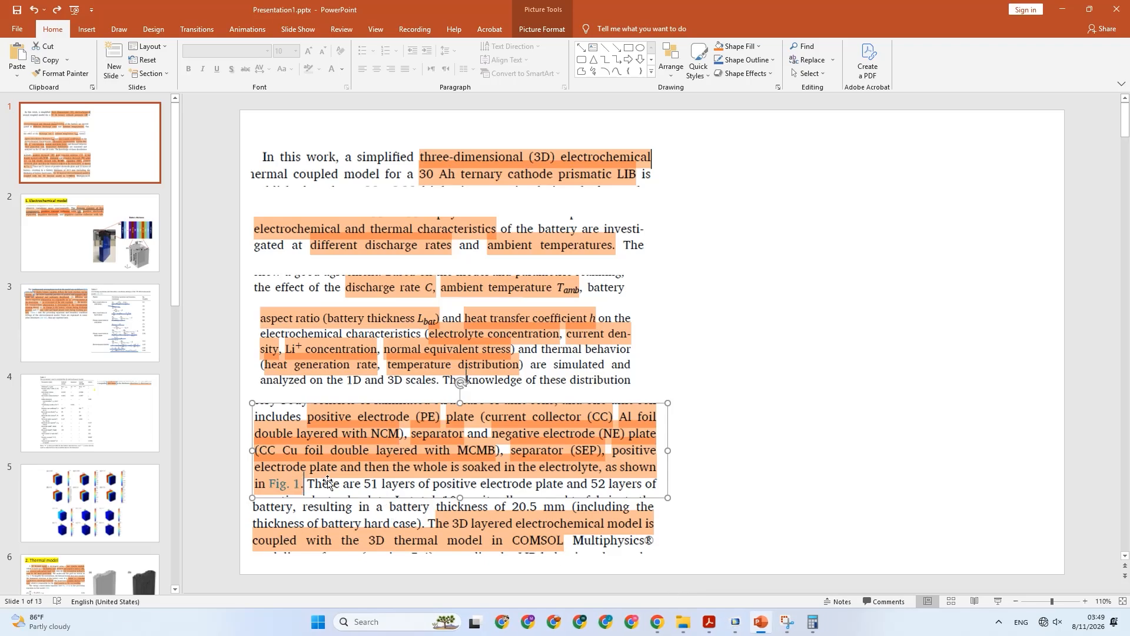
pyautogui.click(998, 623)
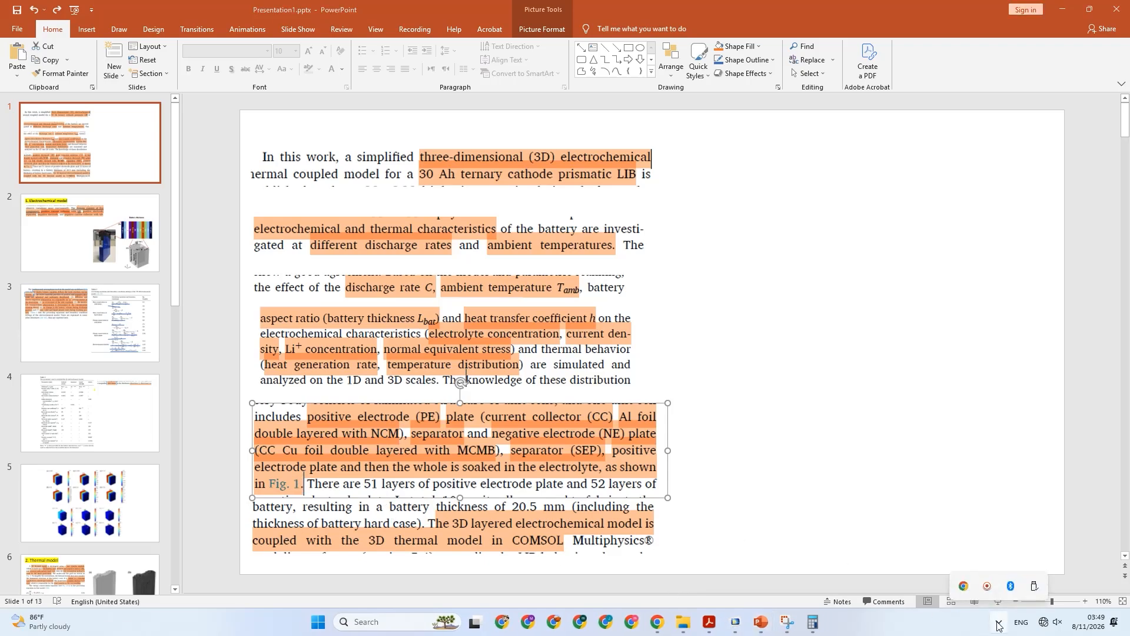
pyautogui.click(639, 484)
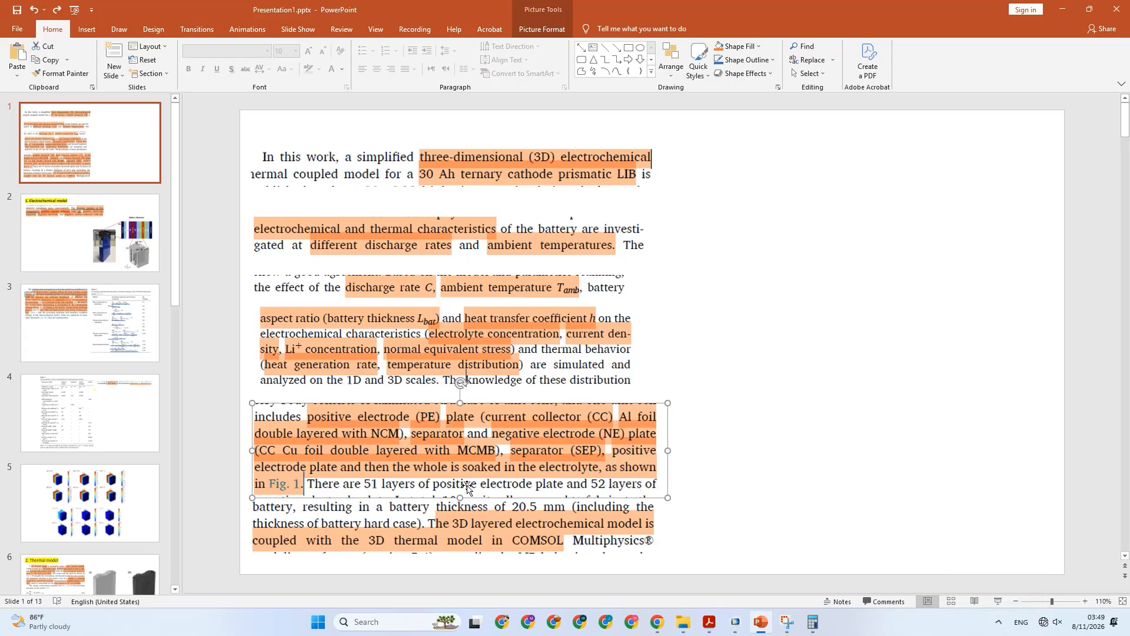
# Return to COMSOL and add NMC 111, LiNi0.33Mn0.33Co0.33O2 (Positive, Li-ion Battery) from the battery electrodes to the component's materials.
pyautogui.click(735, 622)
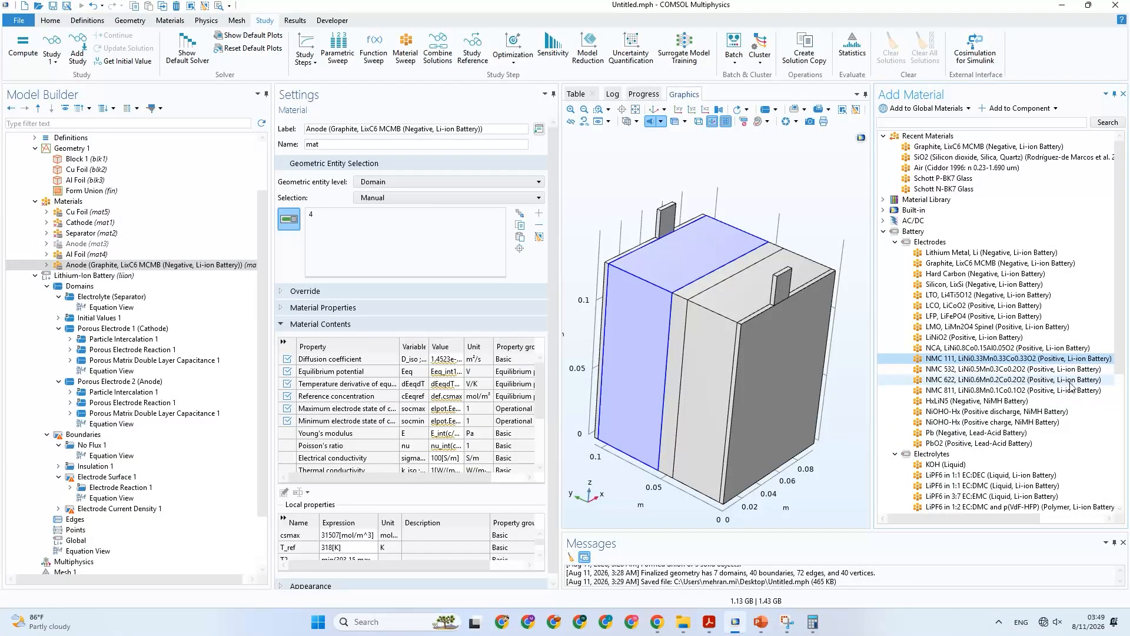
pyautogui.doubleClick(1049, 362)
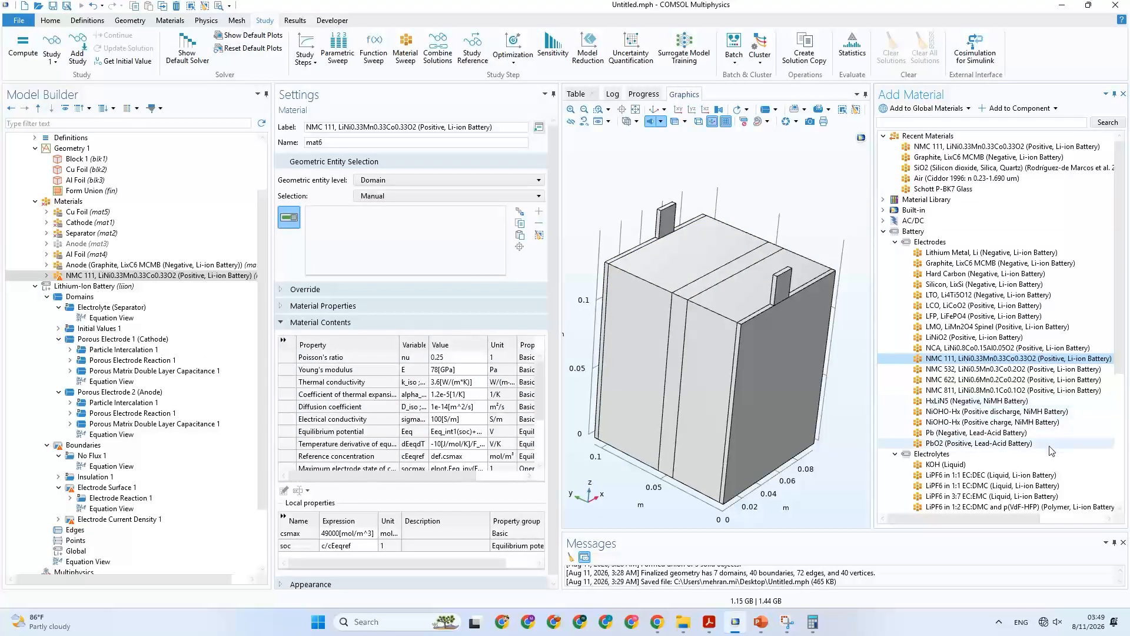
# Add LiPF6 in 3:7 EC:EMC (Liquid, Li-ion Battery) from the battery electrolytes to the component's materials and close the material library.
pyautogui.scroll(-2, 1049, 453)
pyautogui.click(1014, 424)
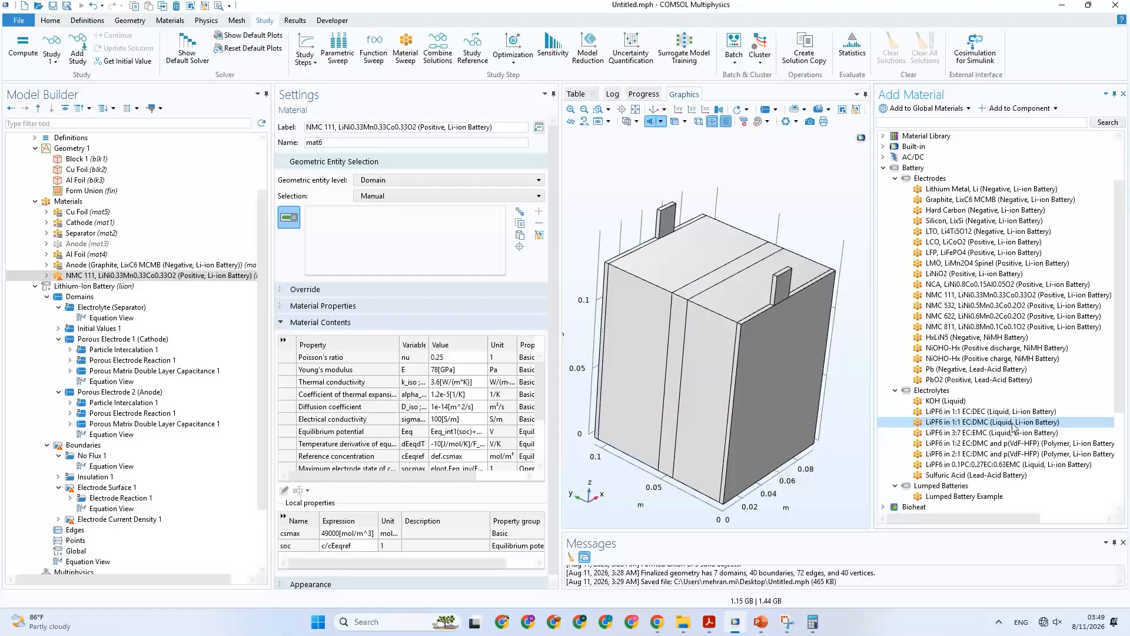
pyautogui.click(998, 436)
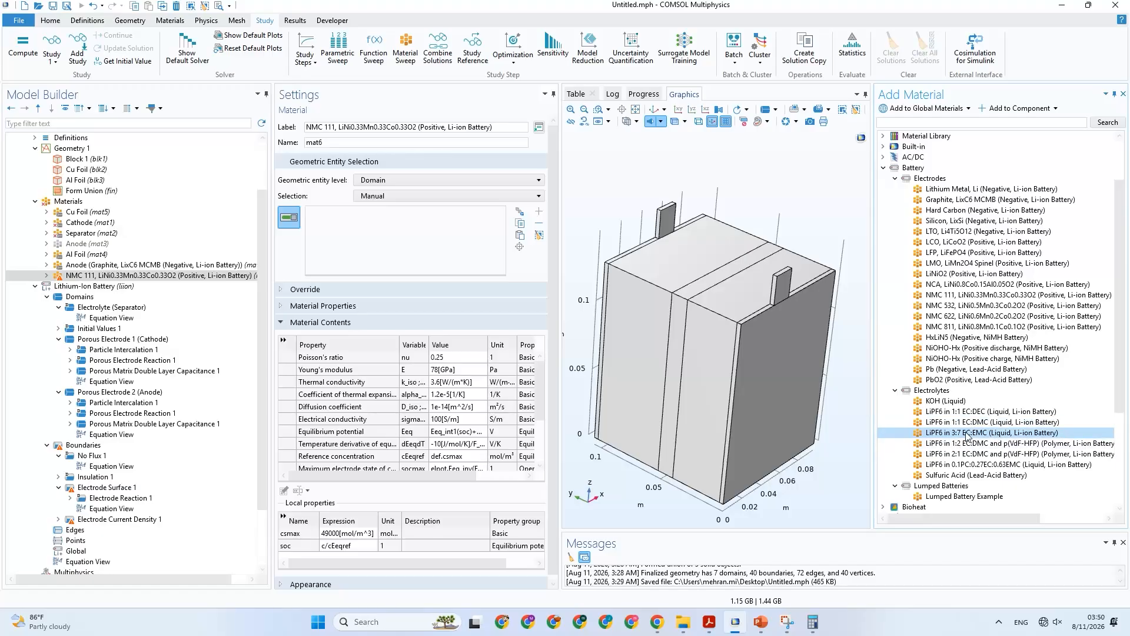
pyautogui.doubleClick(966, 436)
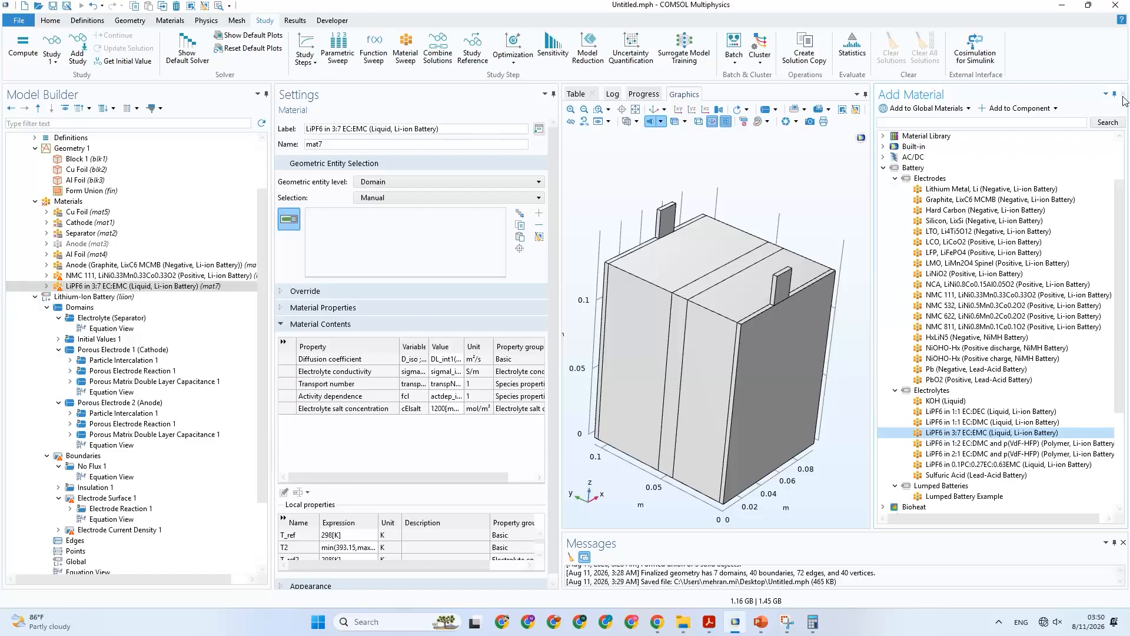
pyautogui.click(1123, 94)
pyautogui.click(177, 285)
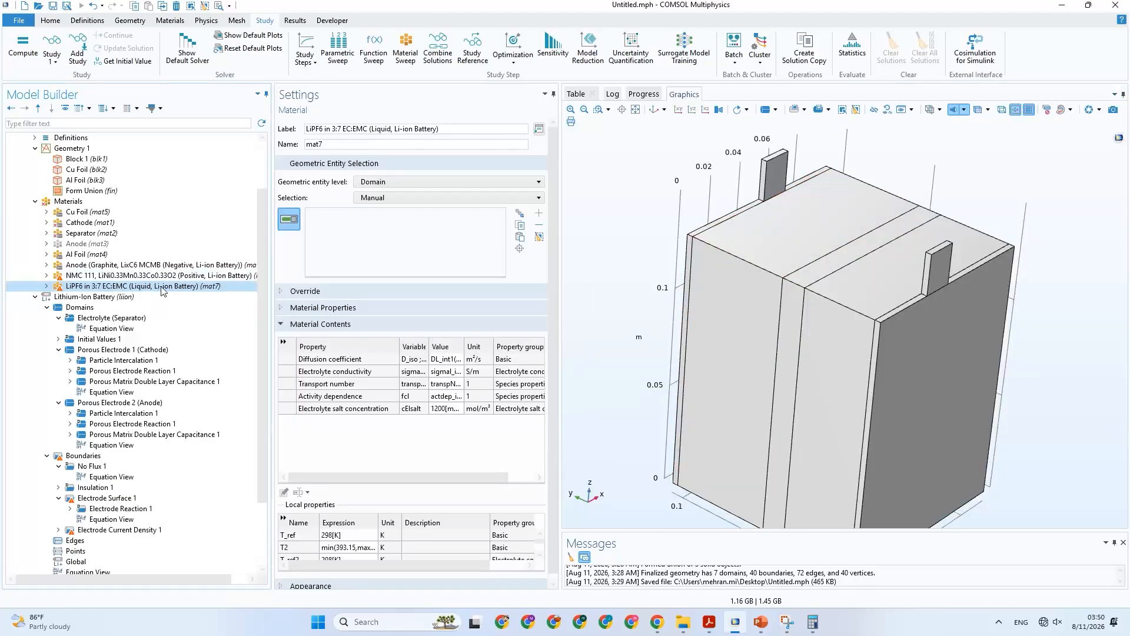
# Copy the label of the old Separator material and disable that material.
pyautogui.click(88, 232)
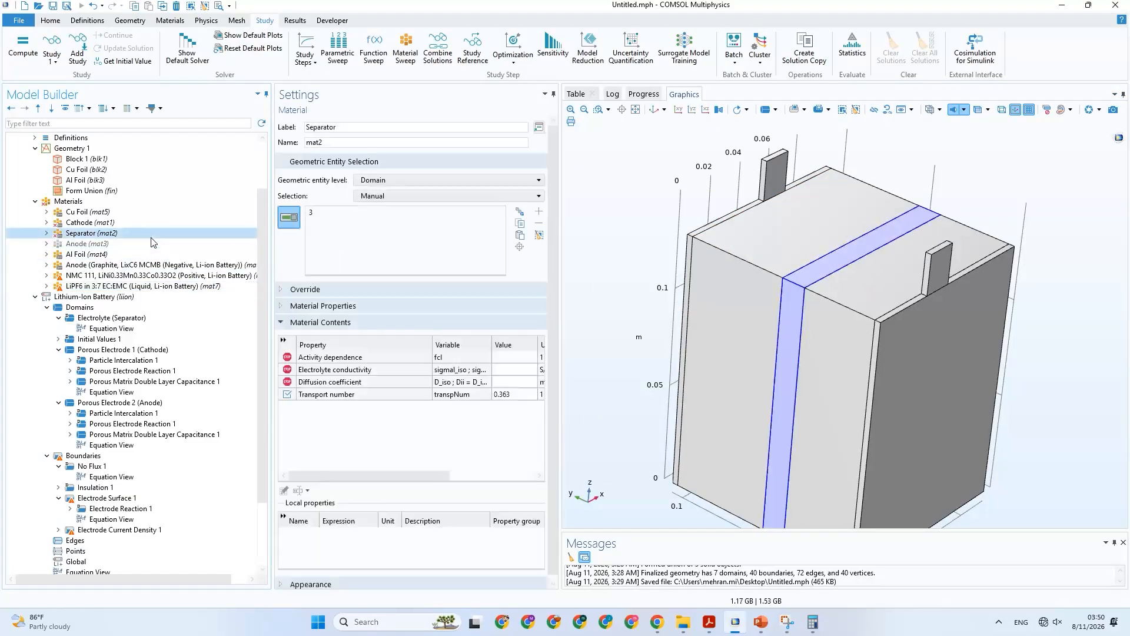
pyautogui.moveTo(358, 127); pyautogui.dragTo(279, 131)
pyautogui.hotkey('ctrl', 'c')
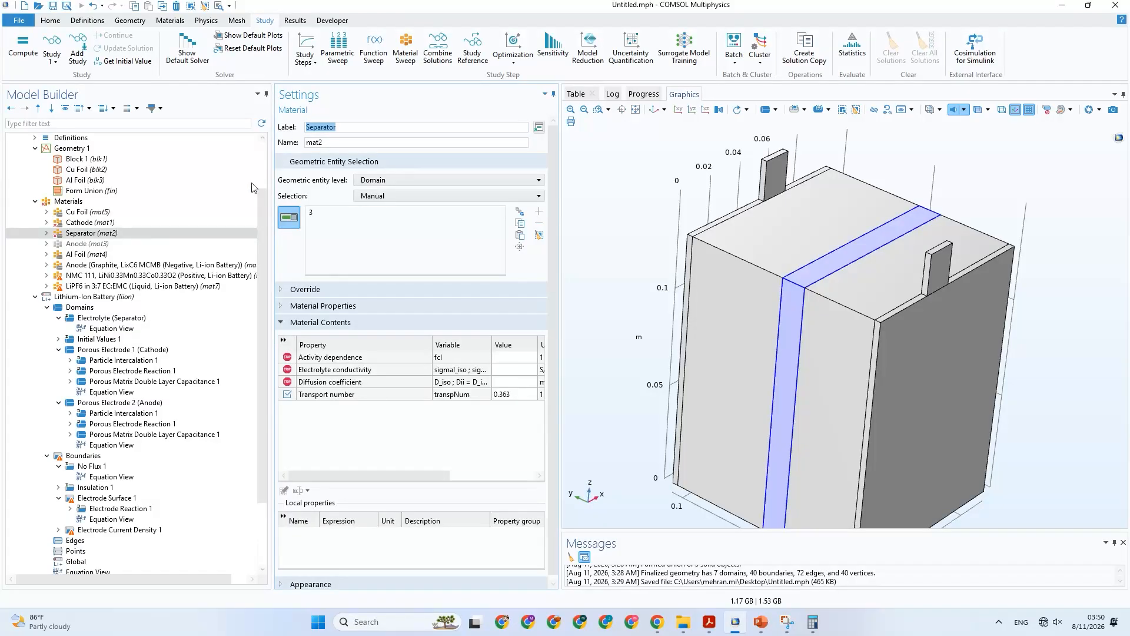
pyautogui.rightClick(122, 234)
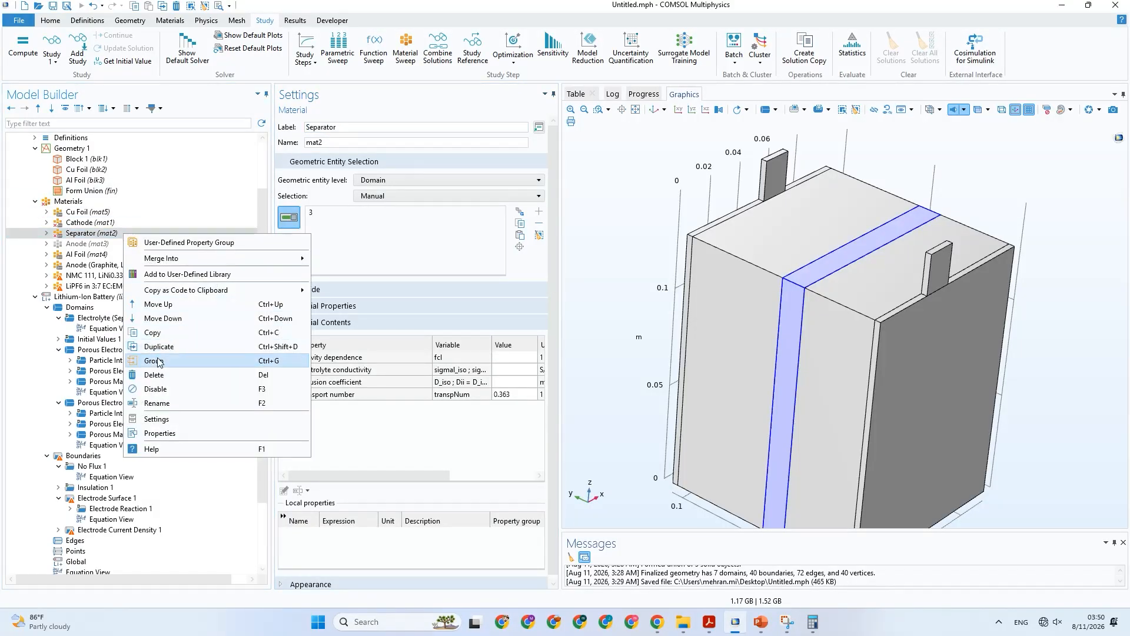
pyautogui.click(175, 390)
# Label the LiPF6 material "Separator-Electrolyte (LiPF6 in 3:7 EC:EMC (Liquid, Li-ion Battery))" and assign it to domain 3.
pyautogui.click(114, 286)
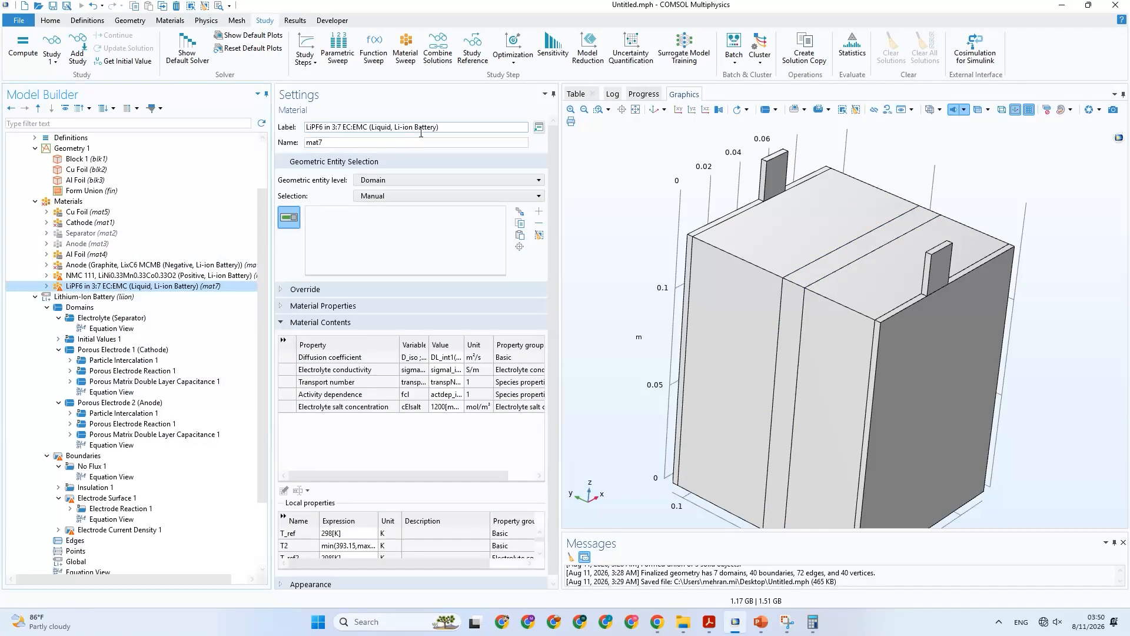
pyautogui.click(309, 128)
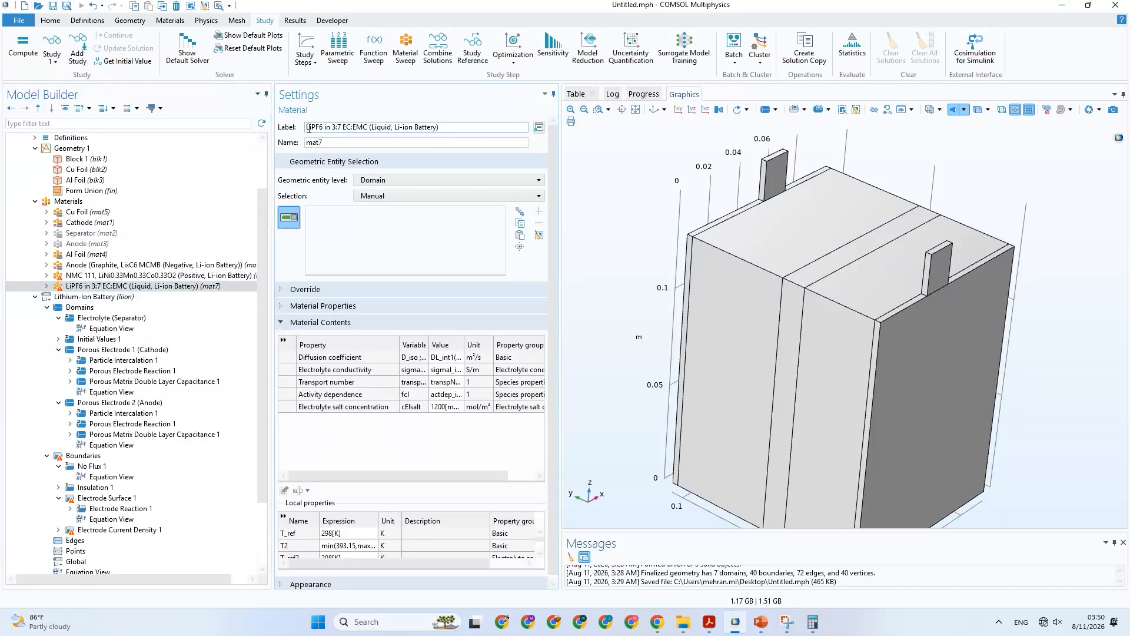
pyautogui.hotkey('ctrl', 'v')
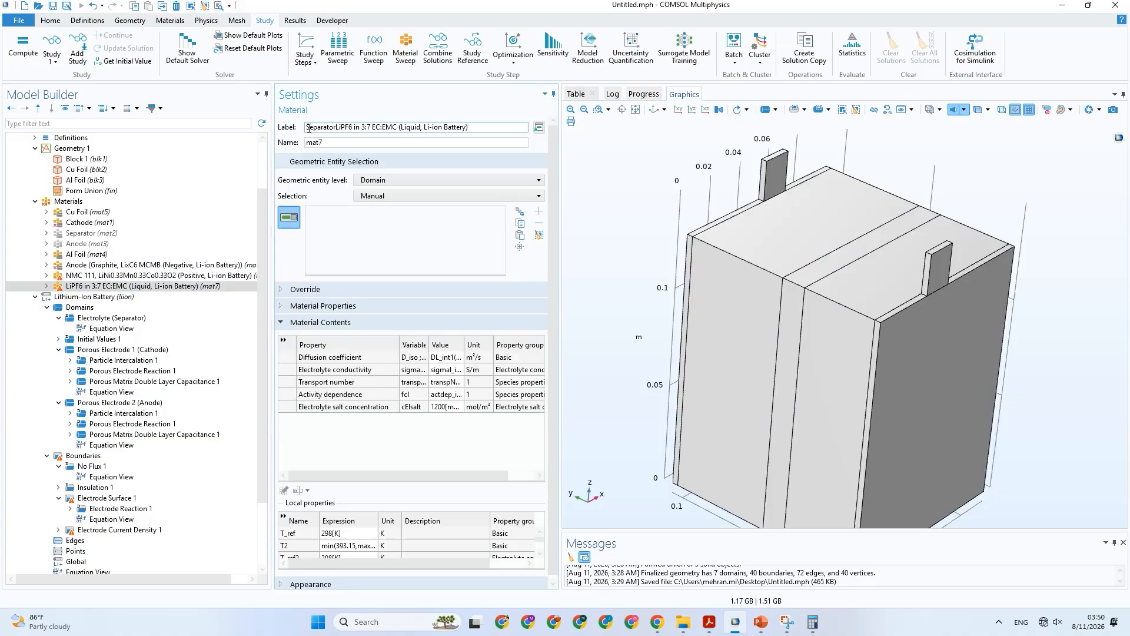
pyautogui.write('(')
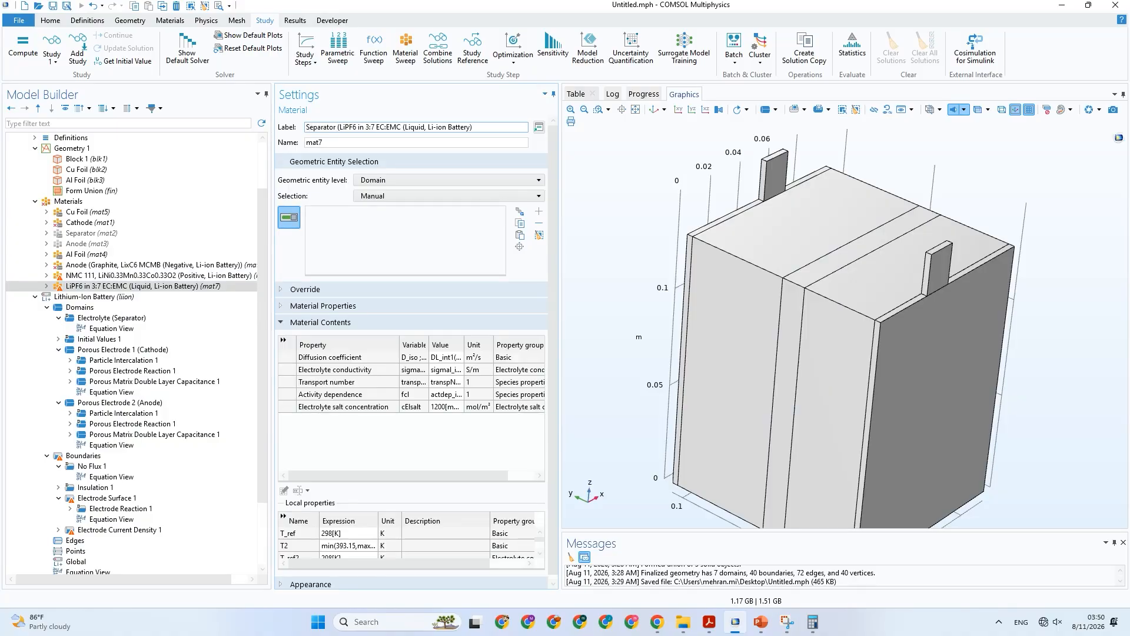
pyautogui.click(484, 126)
pyautogui.write(')')
pyautogui.click(337, 128)
pyautogui.write('-')
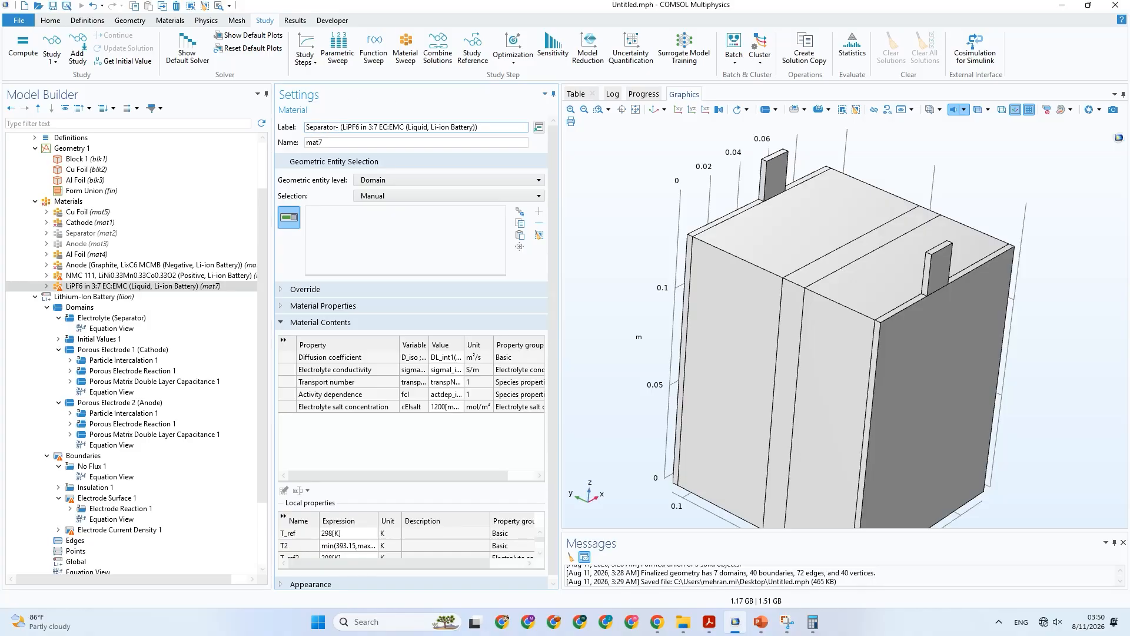
pyautogui.write('Ele')
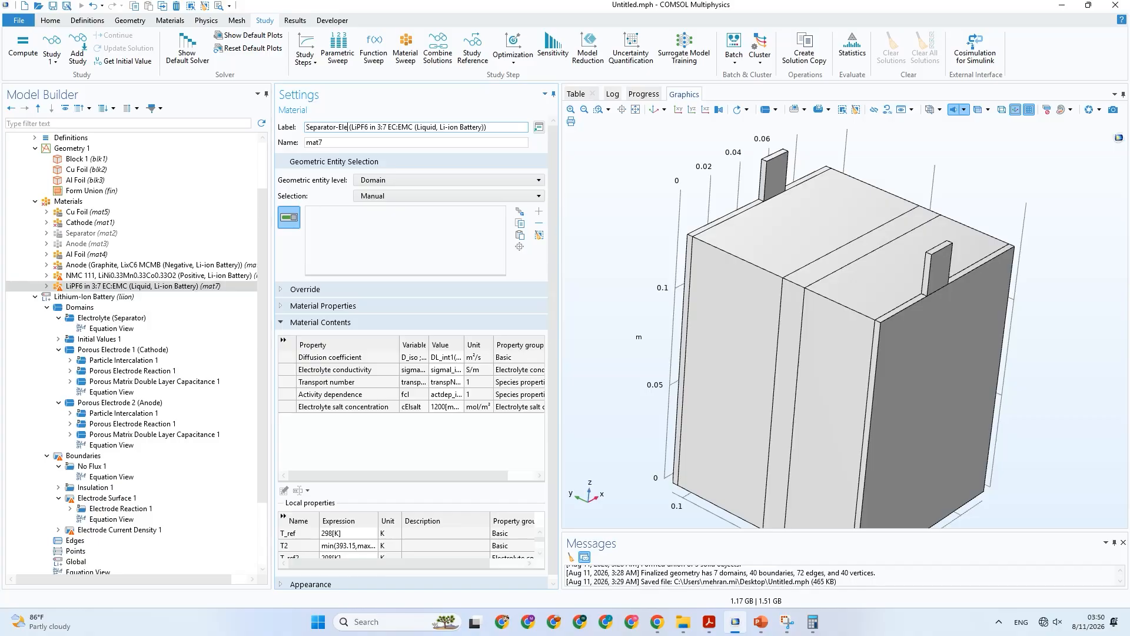
pyautogui.write('ctroly')
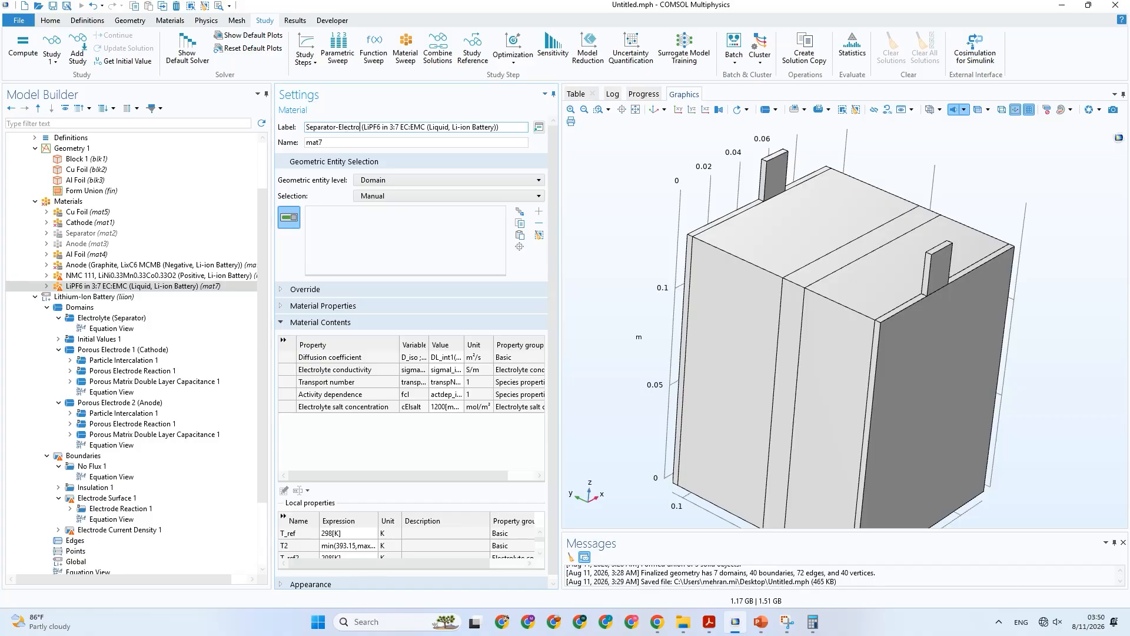
pyautogui.write('te')
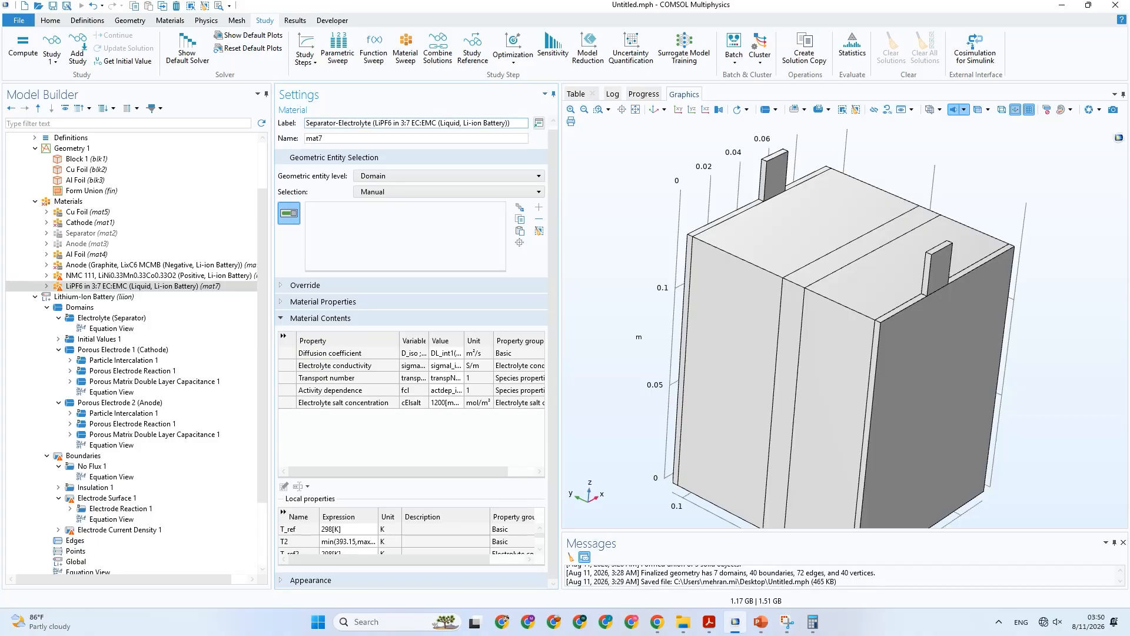
pyautogui.press('Tab')
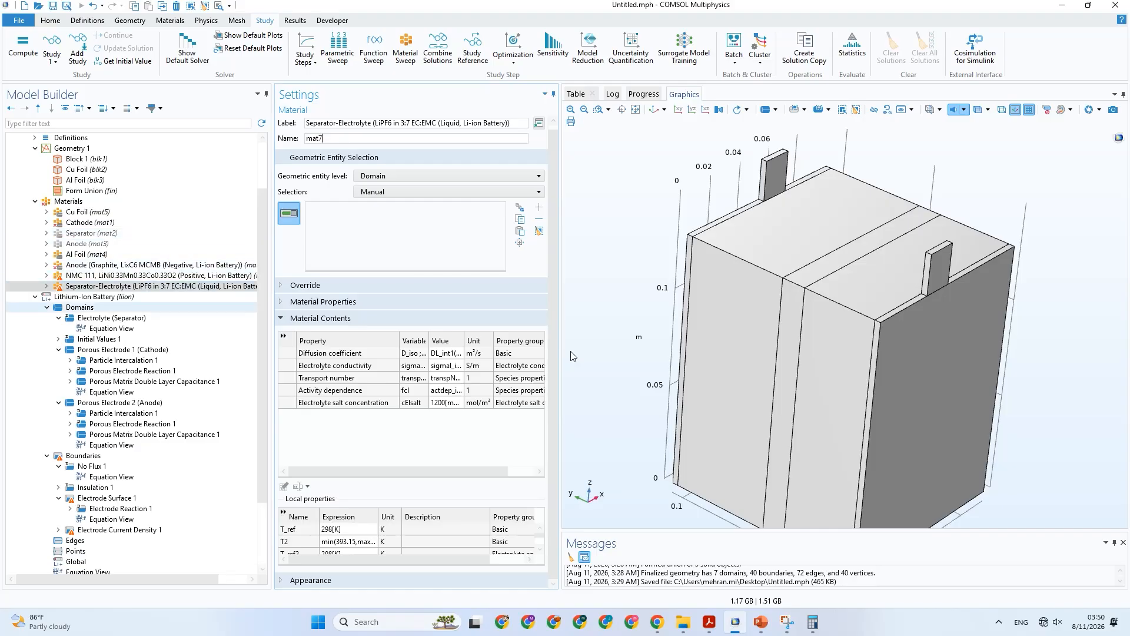
pyautogui.click(791, 362)
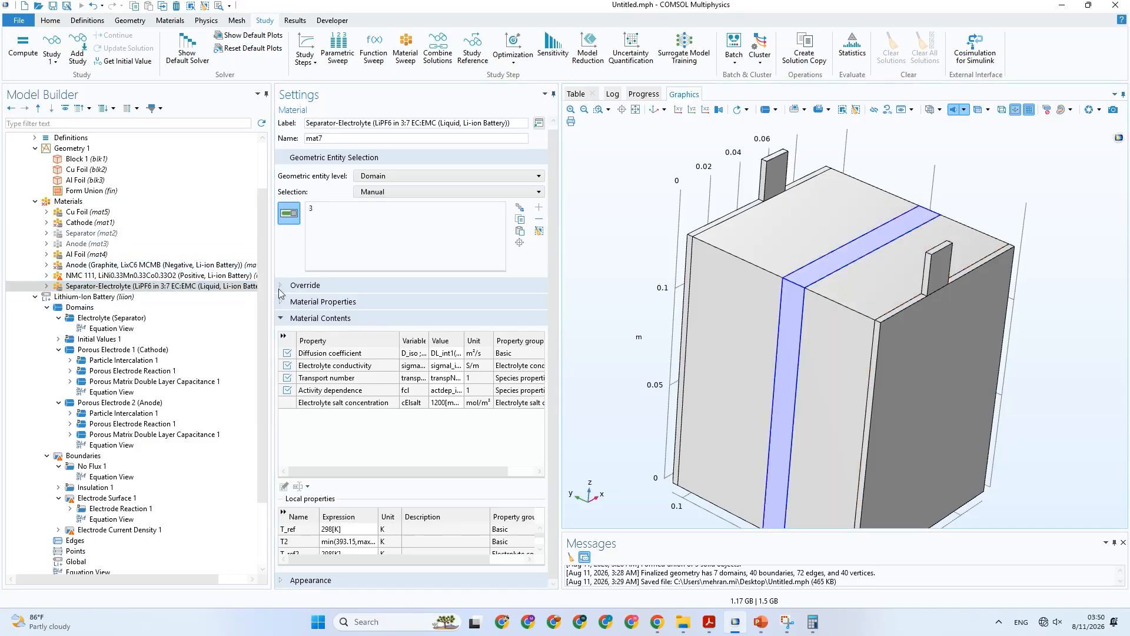
# Label the NMC 111 material "Cathode (NMC 111, LiNi0.33Mn0.33Co0.33O2 (Positive, Li-ion Battery))" and assign it to domain 2.
pyautogui.click(164, 277)
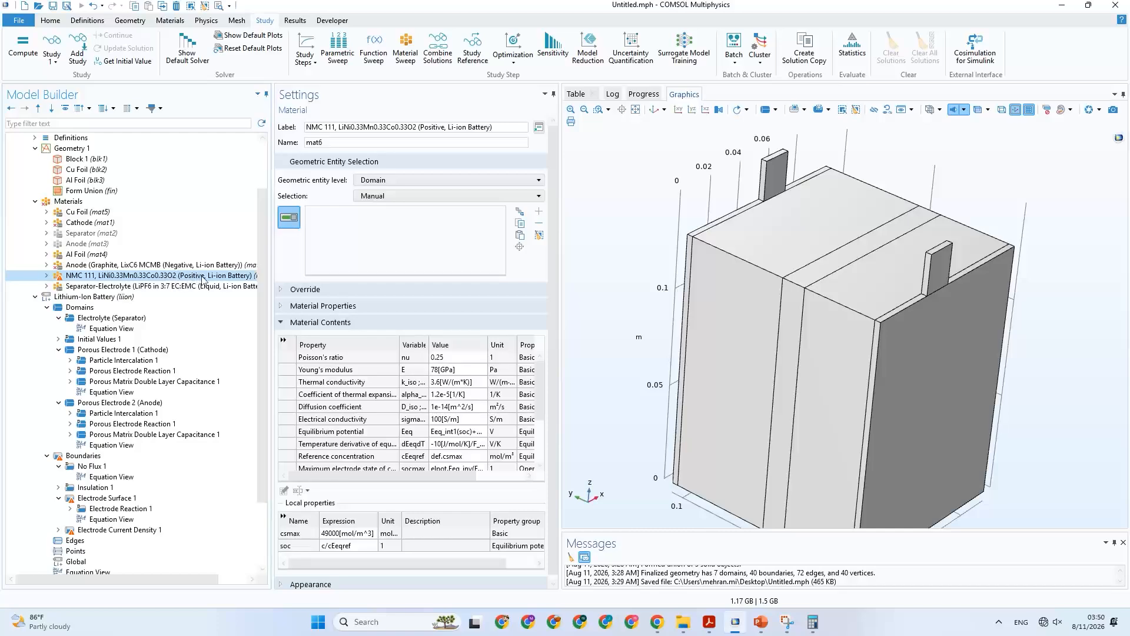
pyautogui.click(481, 129)
pyautogui.moveTo(480, 128); pyautogui.dragTo(306, 130)
pyautogui.hotkey('ctrl', 'c')
pyautogui.press('BackSpace')
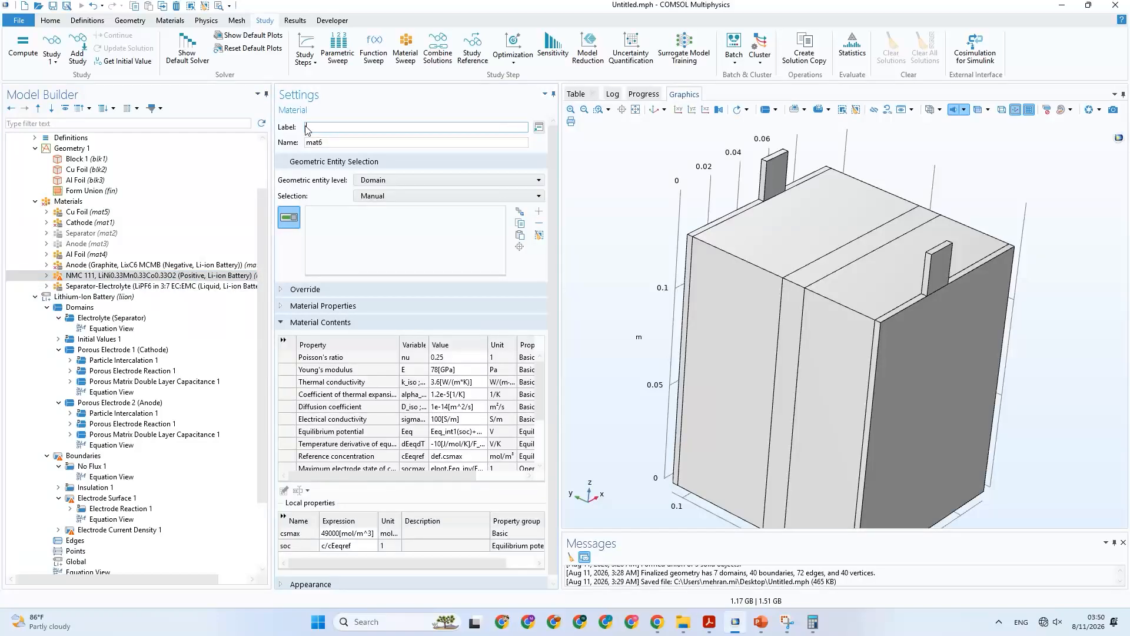
pyautogui.write('Cathode ()')
pyautogui.hotkey('ctrl', 'v')
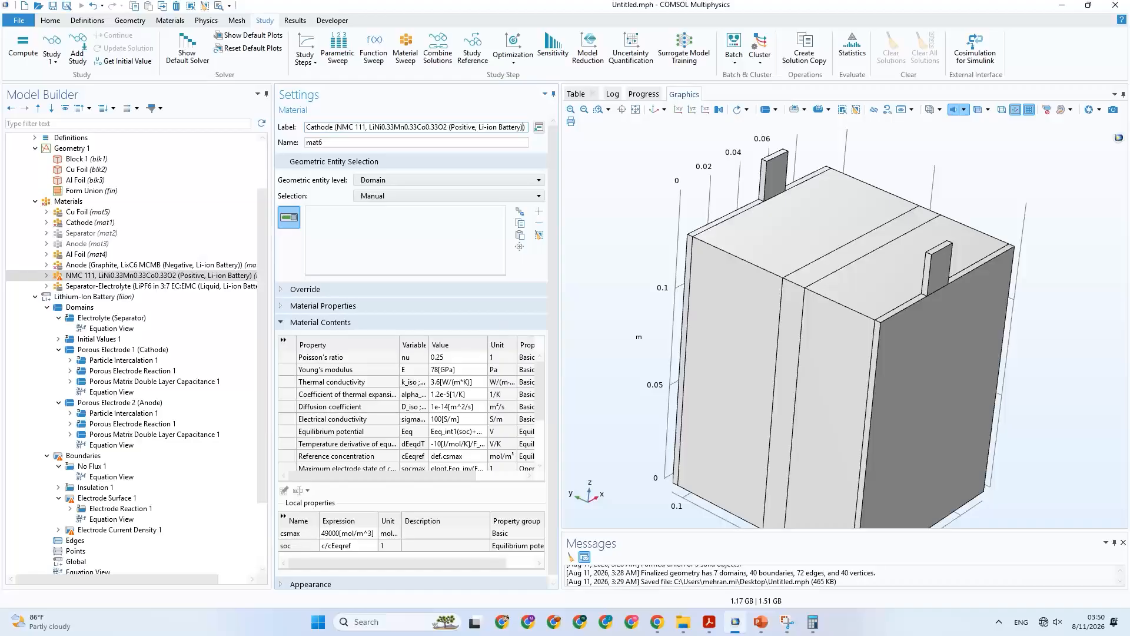
pyautogui.click(338, 143)
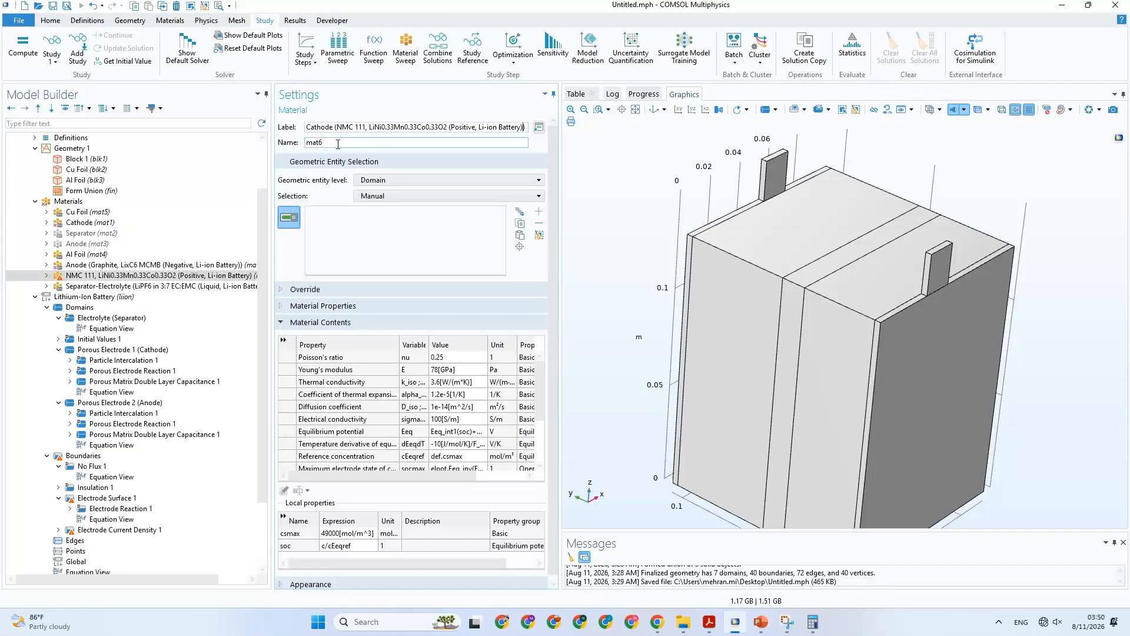
pyautogui.click(846, 294)
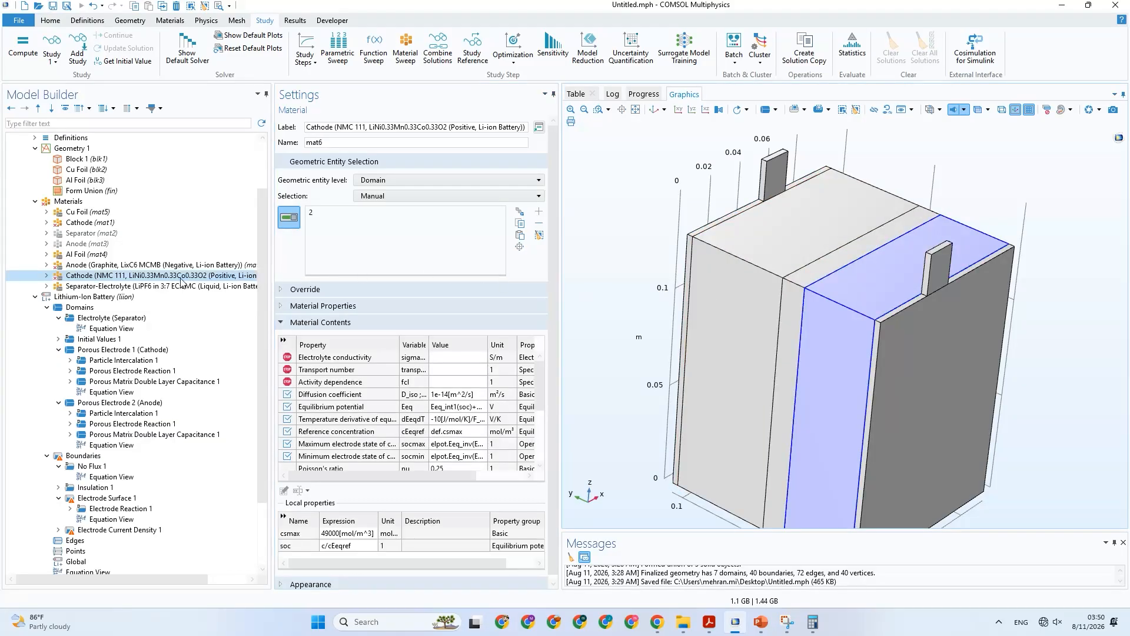
# Disable the old Cathode material, and delete the old Cathode, Separator and Anode materials from the component.
pyautogui.click(142, 266)
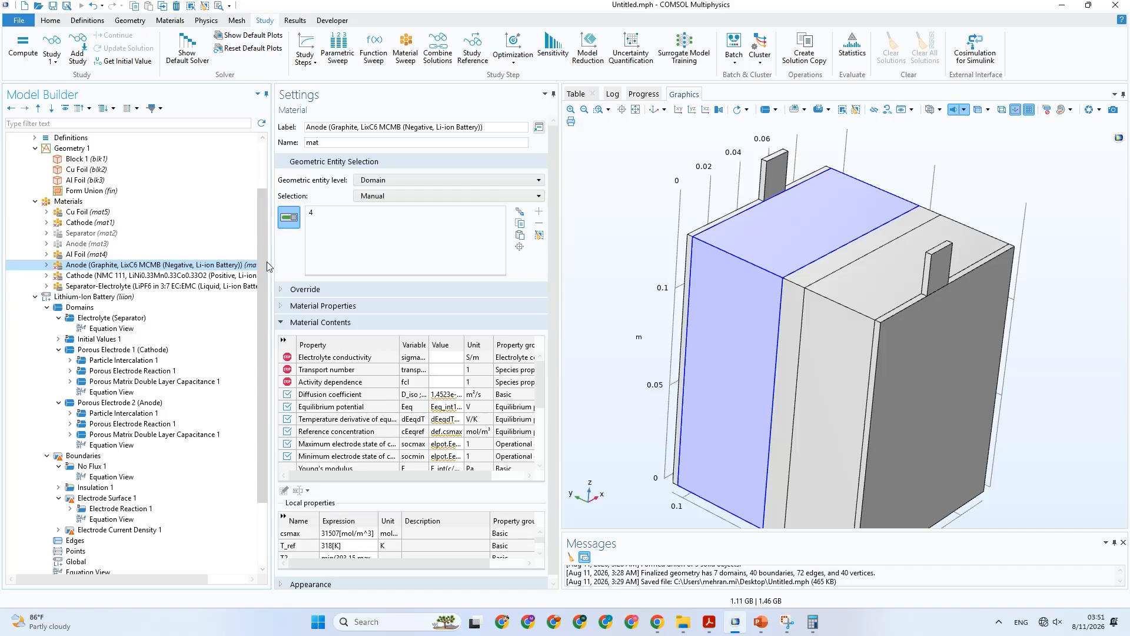
pyautogui.click(89, 223)
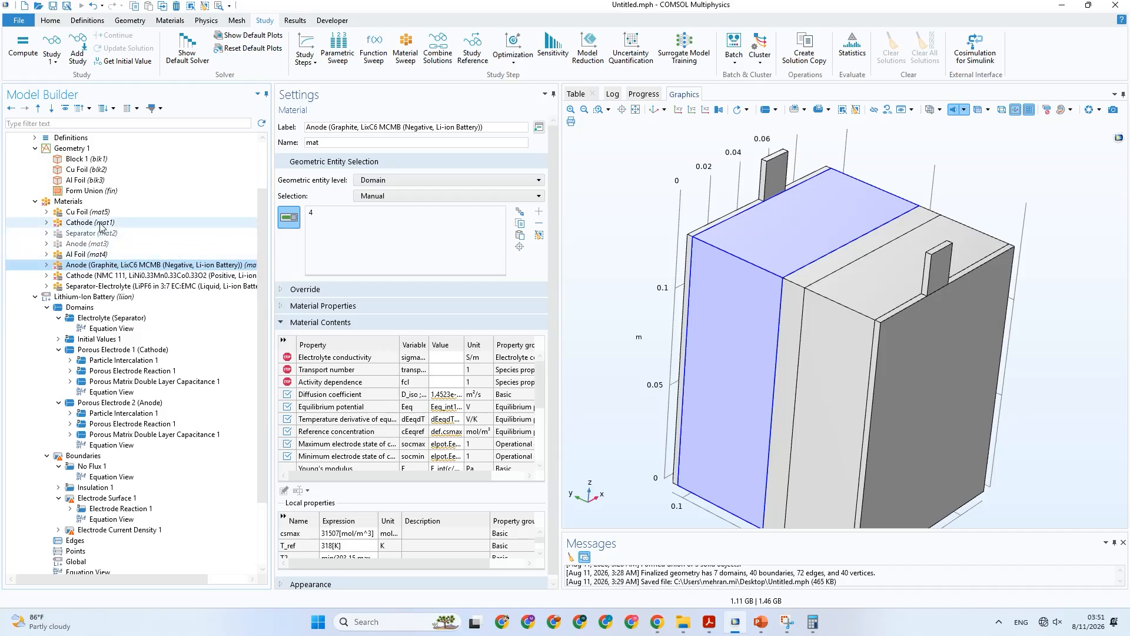
pyautogui.rightClick(101, 224)
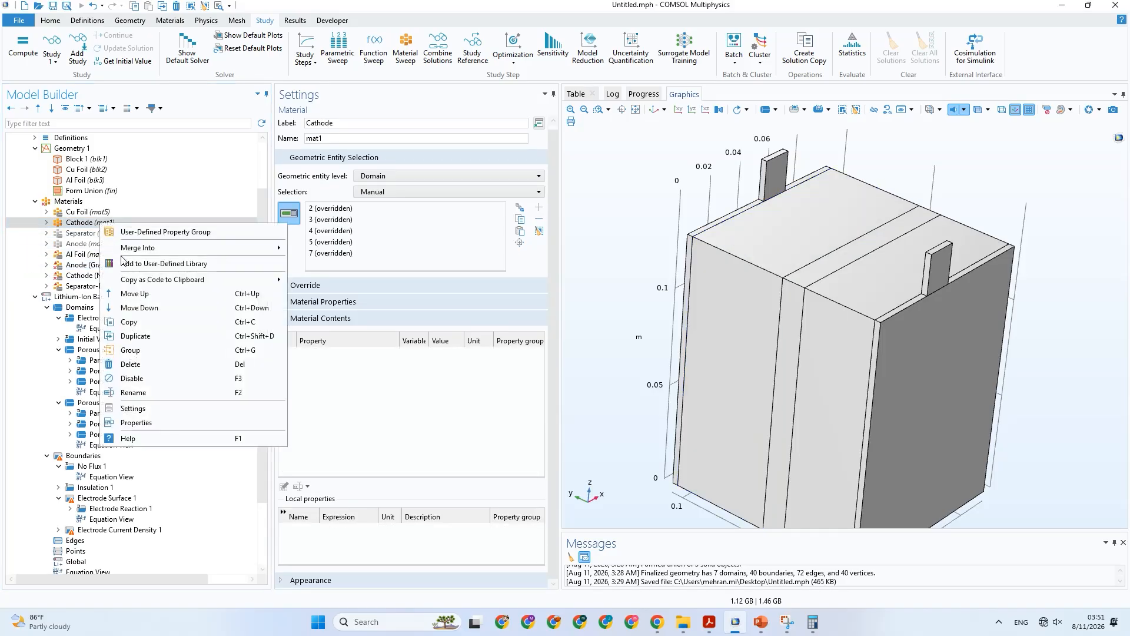
pyautogui.click(154, 378)
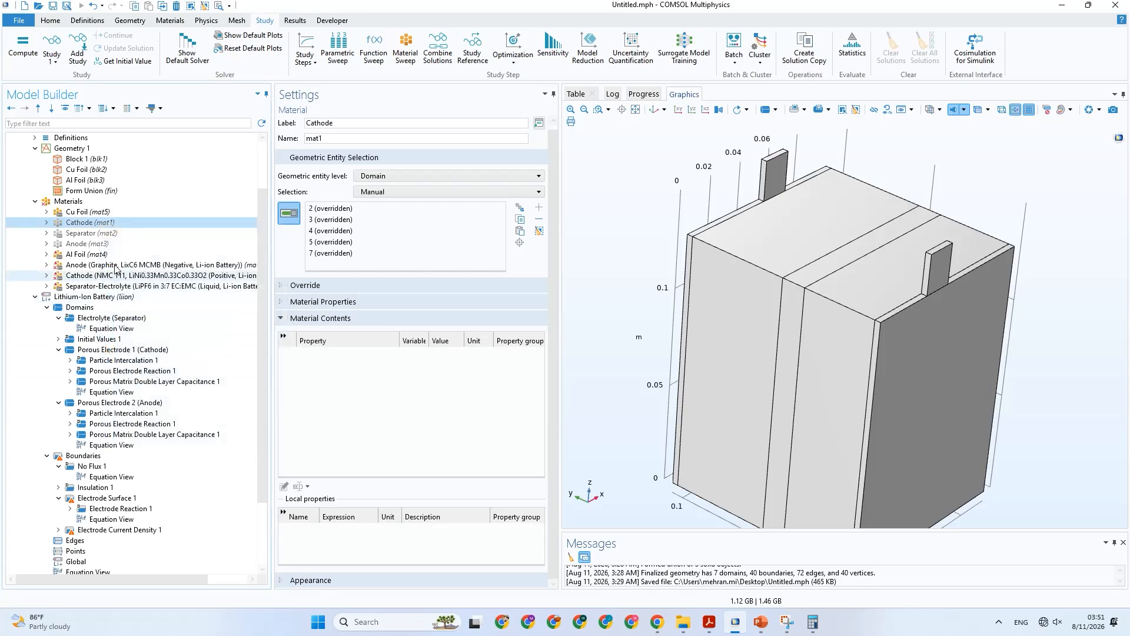
pyautogui.keyDown('shift'); pyautogui.click(98, 244); pyautogui.keyUp('shift')
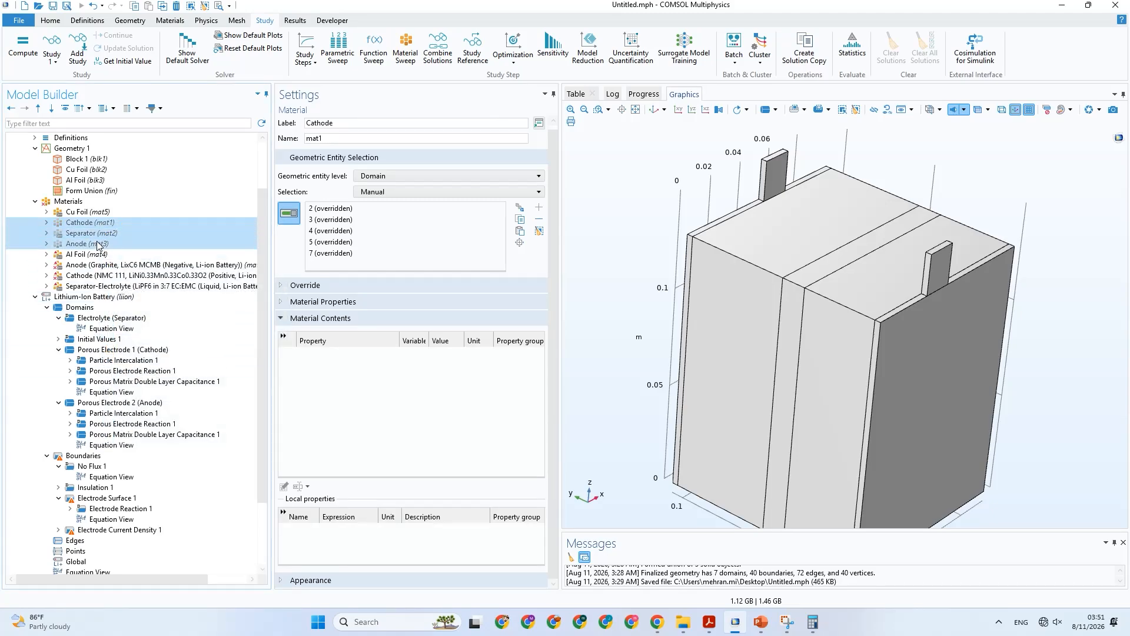
pyautogui.press('Delete')
pyautogui.press('Return')
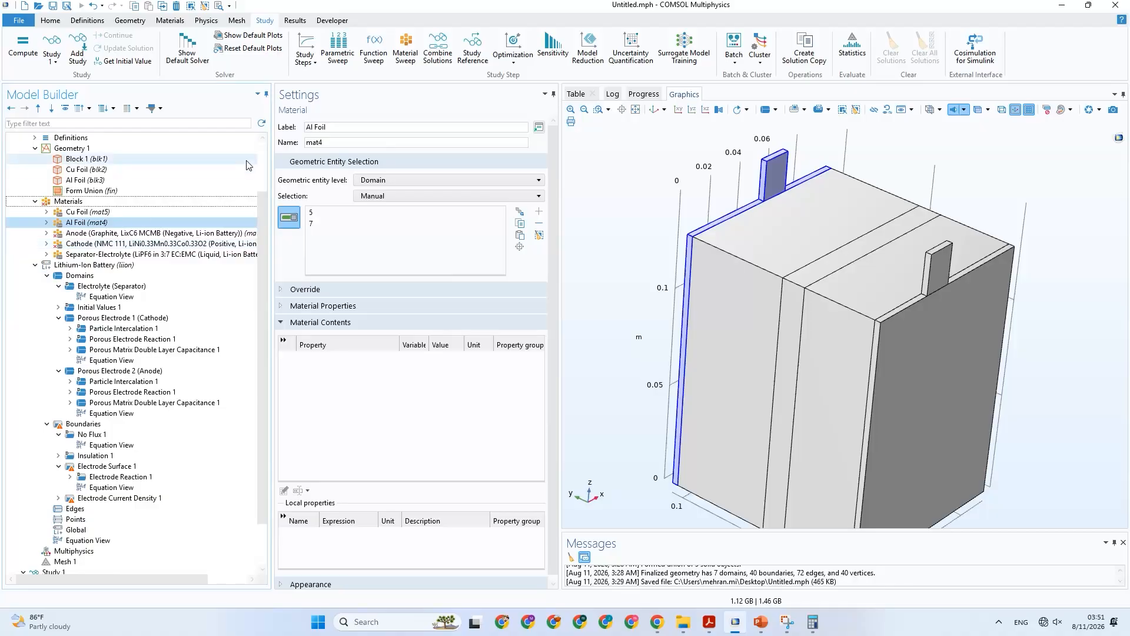
# Reorder the component's materials as Cu Foil, Cathode, Separator-Electrolyte, Anode, Al Foil.
pyautogui.click(107, 234)
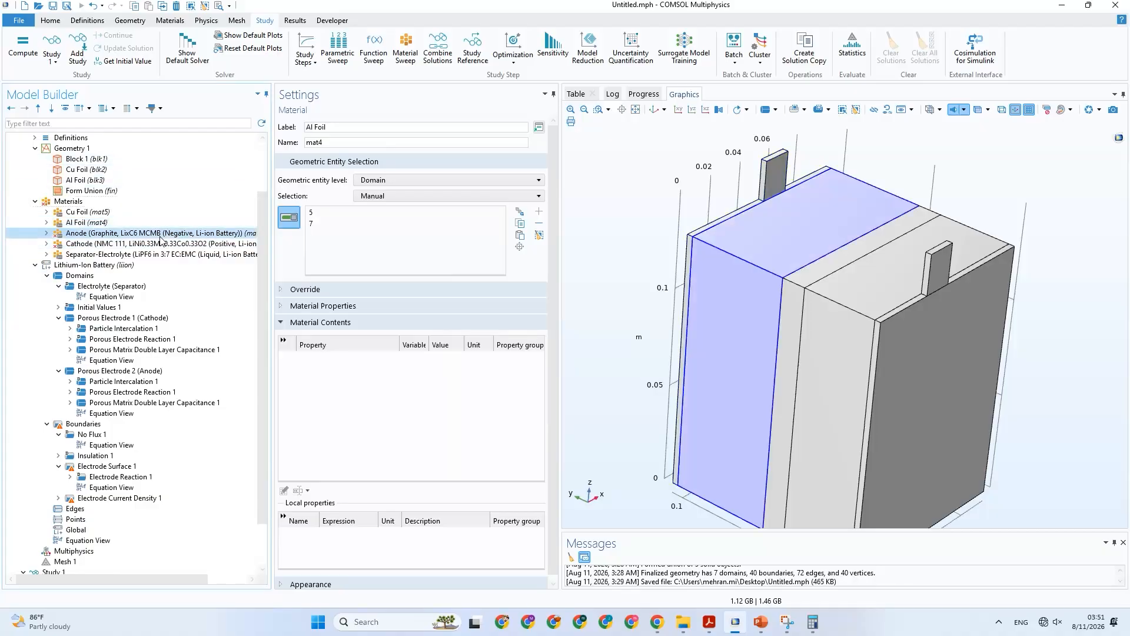
pyautogui.click(92, 243)
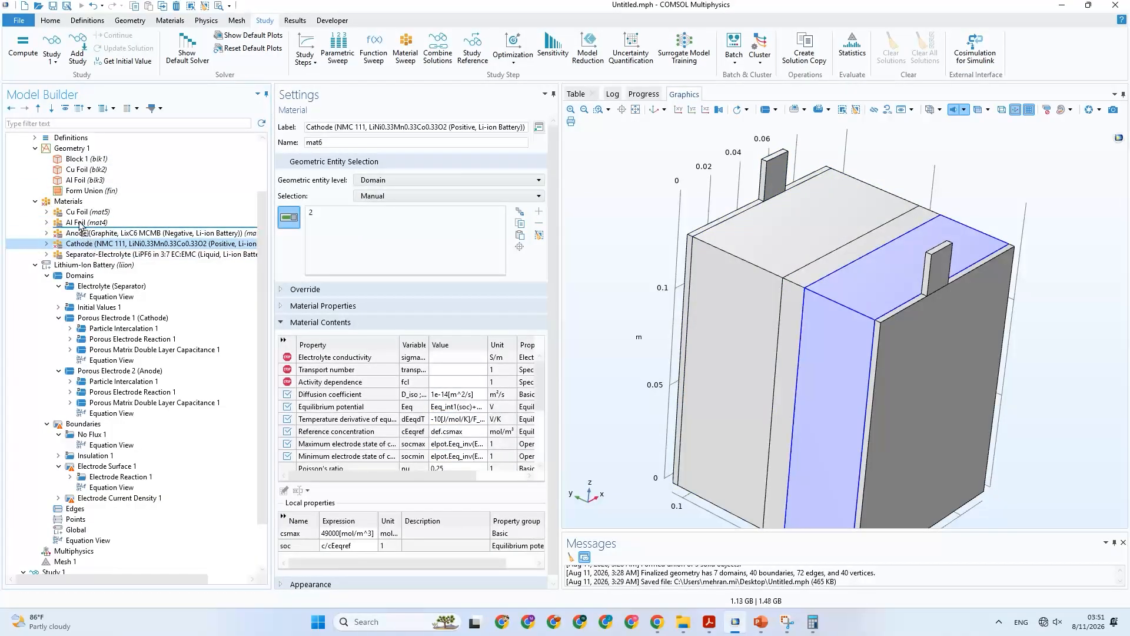
pyautogui.moveTo(81, 224); pyautogui.dragTo(83, 241)
pyautogui.click(54, 257)
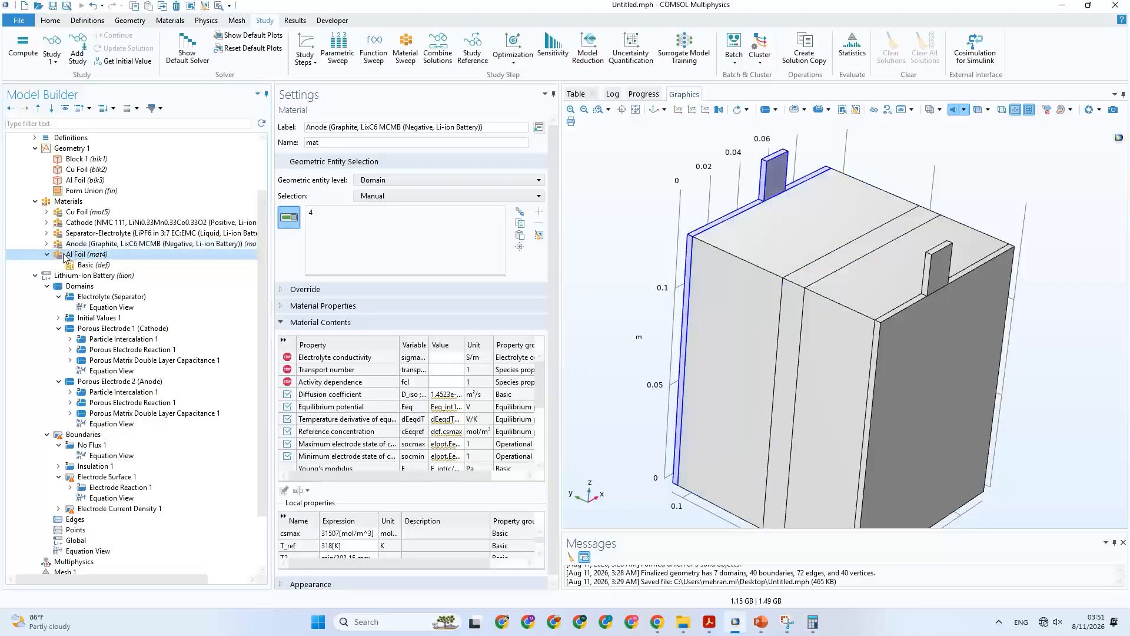
pyautogui.click(48, 255)
# Check the domain assignments of the cathode, separator, anode and Al foil materials, and save the model.
pyautogui.click(81, 223)
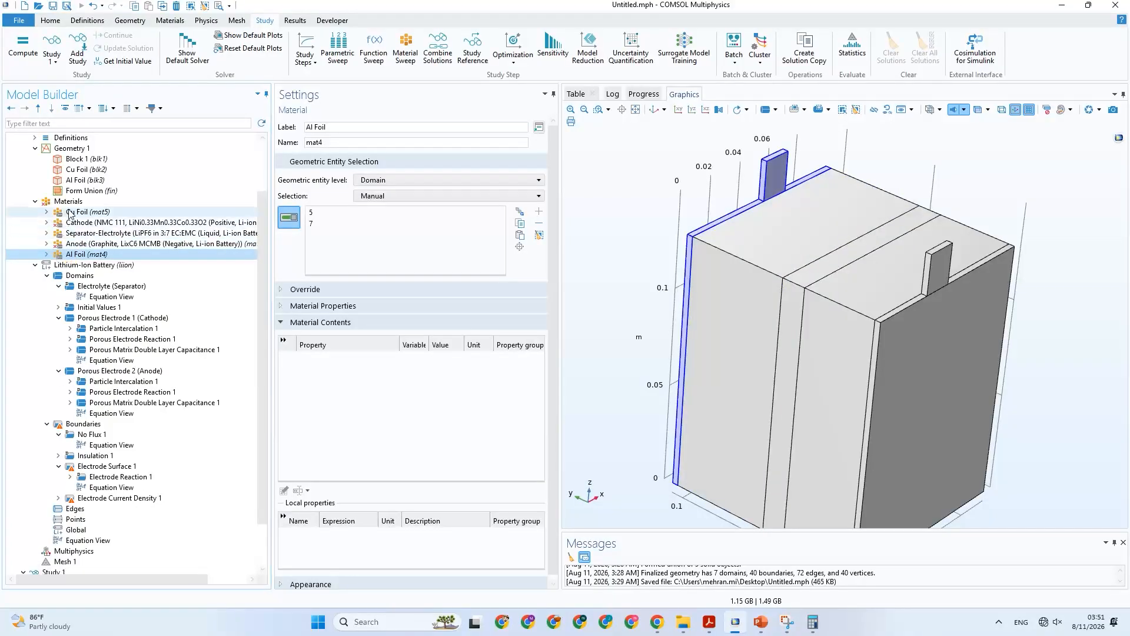
pyautogui.click(91, 237)
pyautogui.click(94, 244)
pyautogui.click(96, 256)
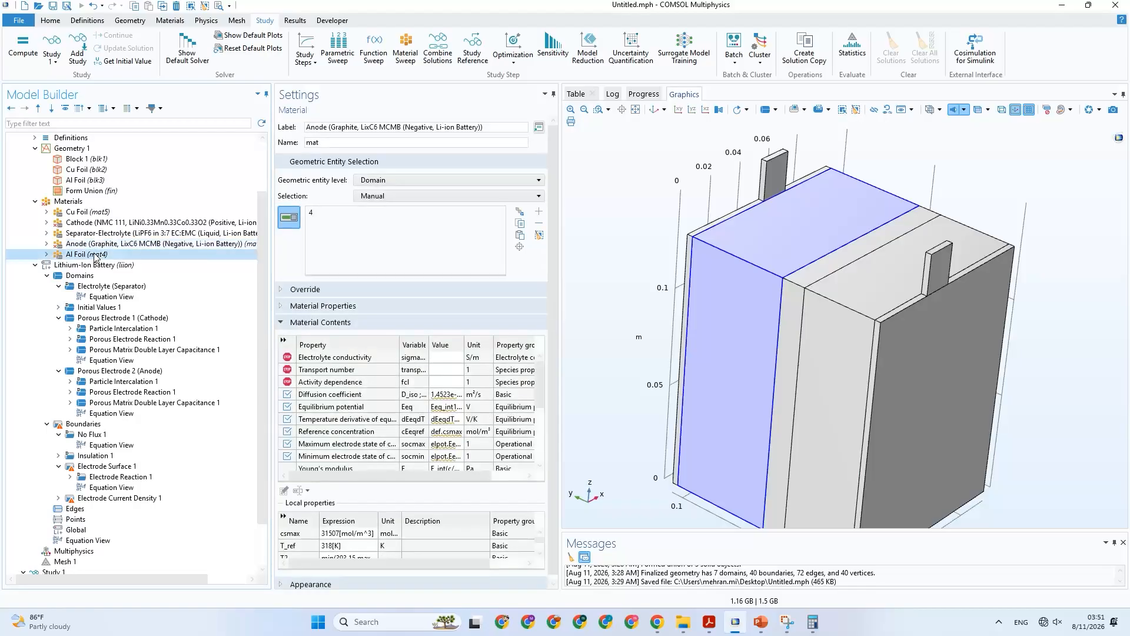
pyautogui.hotkey('ctrl', 's')
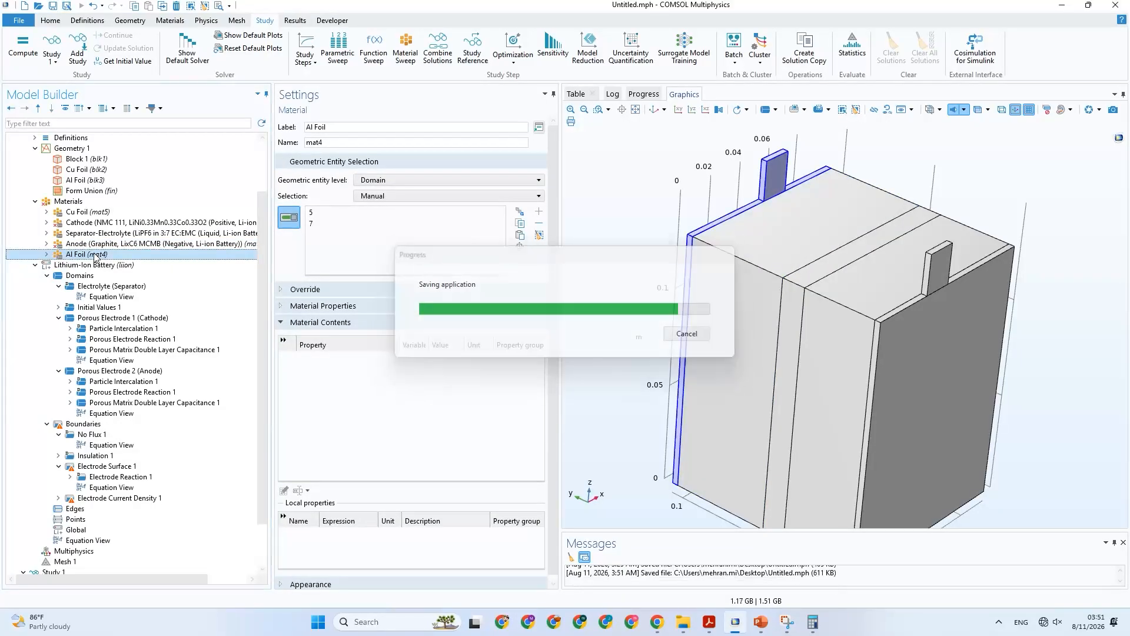
# Review the electrolyte properties and porous matrix settings of the separator domain in the Lithium-Ion Battery interface.
pyautogui.click(110, 317)
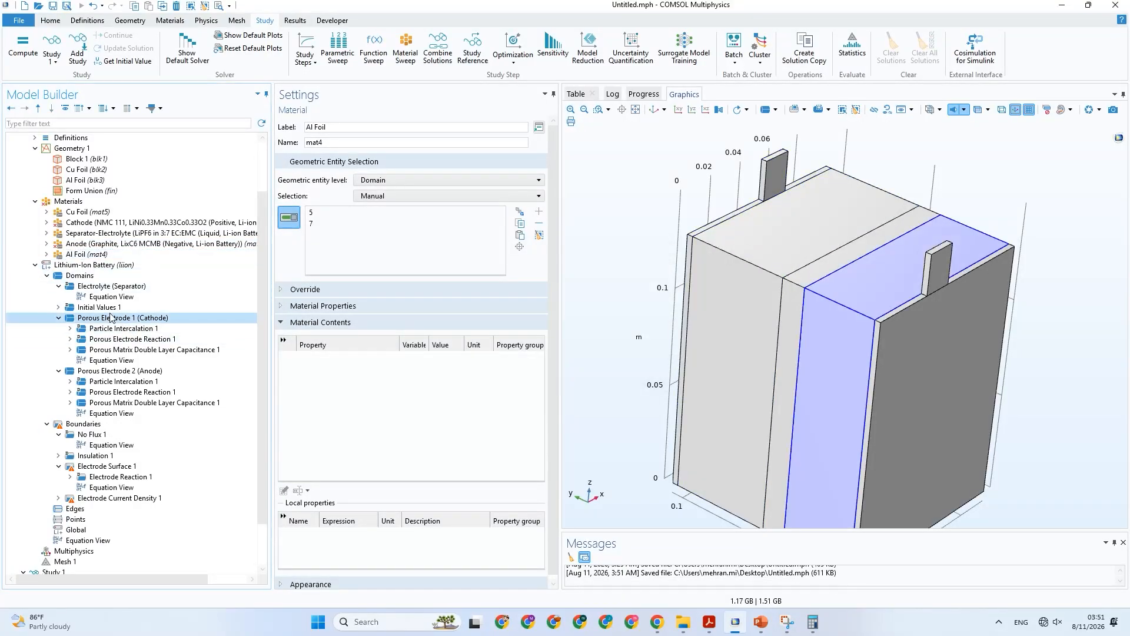
pyautogui.click(101, 278)
pyautogui.click(107, 288)
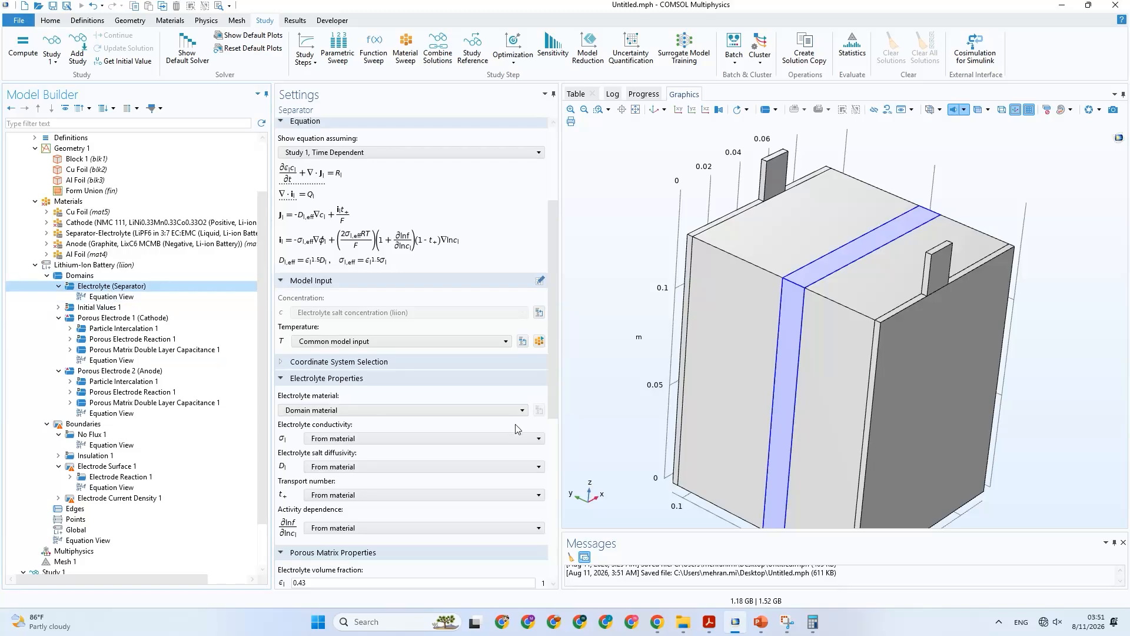
pyautogui.scroll(-6, 520, 429)
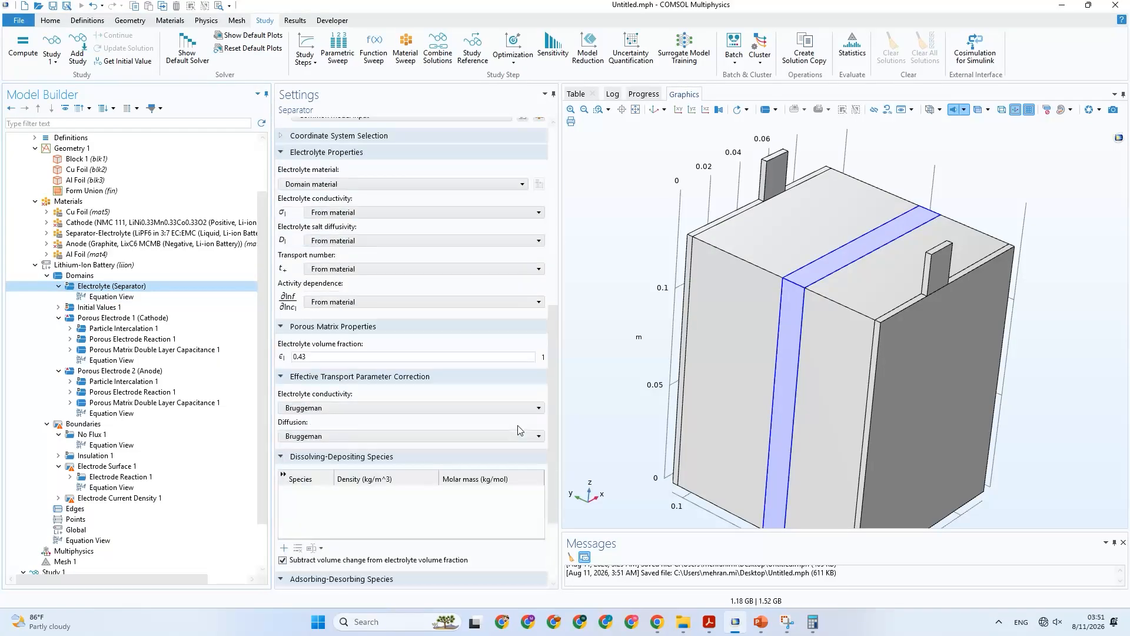
# Examine the material contents of the Cathode (NMC 111) material, widening the Settings window and the Value column to read the entries.
pyautogui.click(81, 225)
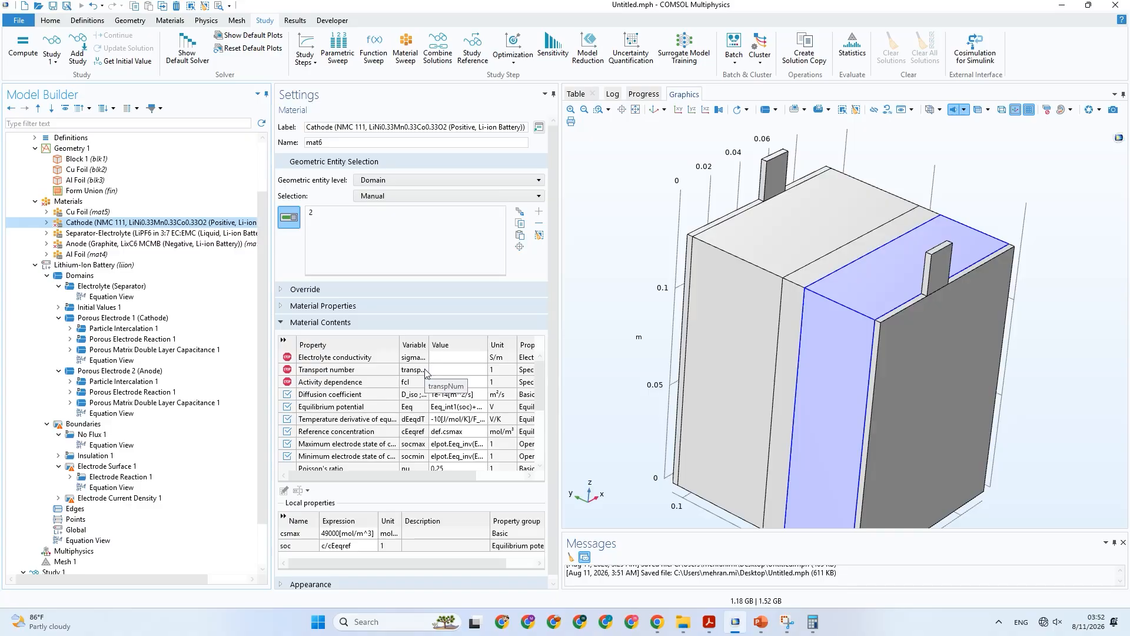
pyautogui.scroll(-3, 461, 430)
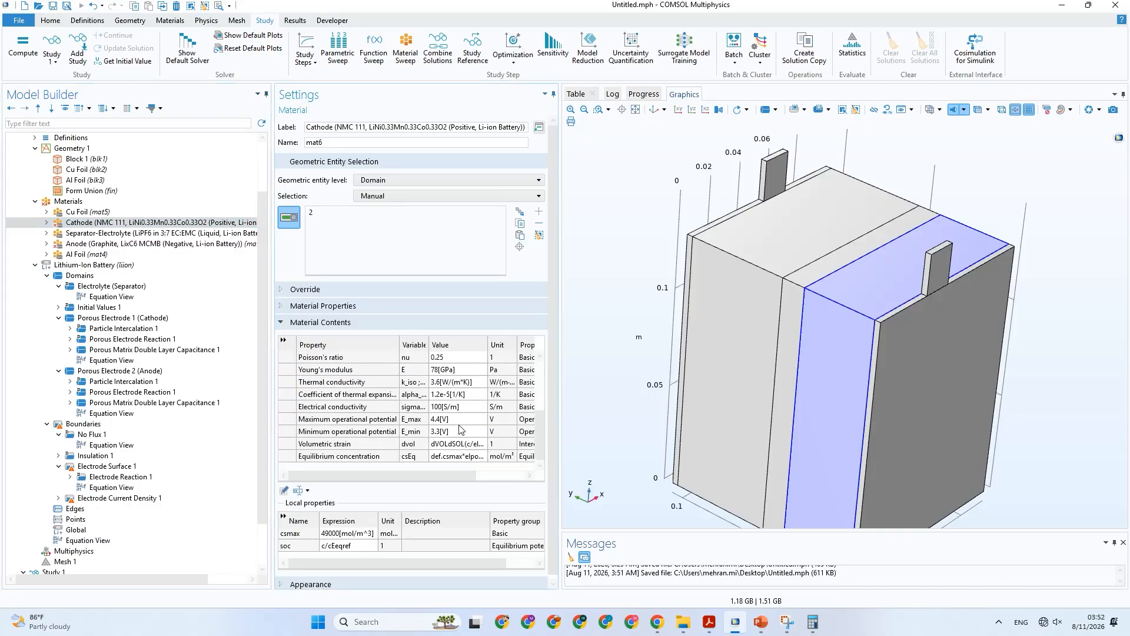
pyautogui.scroll(3, 461, 430)
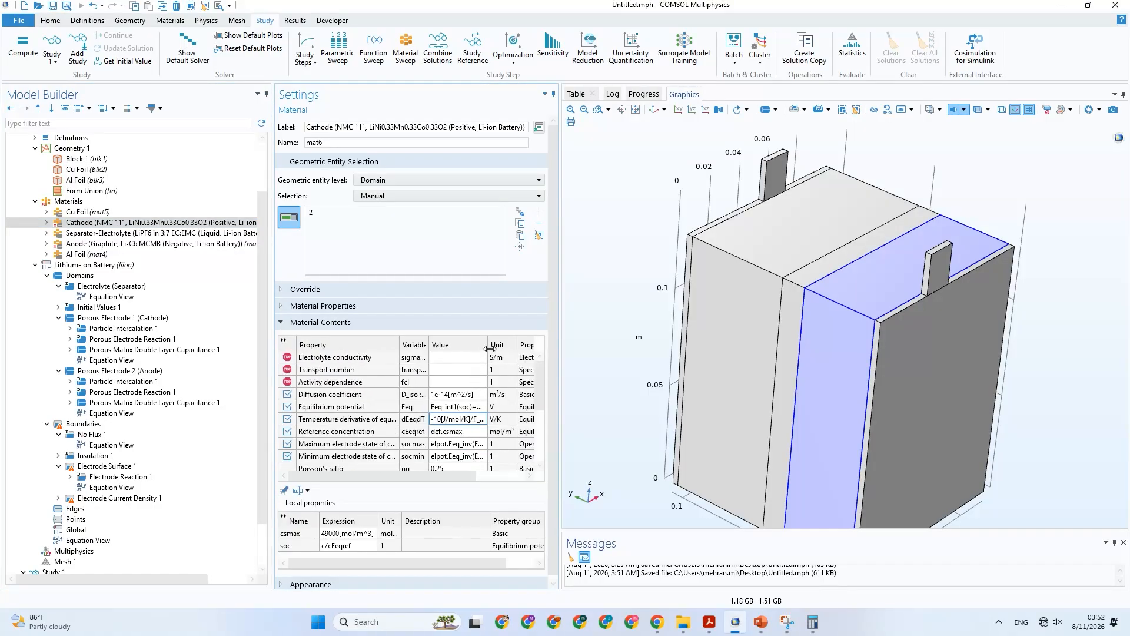
pyautogui.moveTo(491, 348); pyautogui.dragTo(530, 348)
pyautogui.moveTo(555, 311); pyautogui.dragTo(671, 307)
pyautogui.click(493, 359)
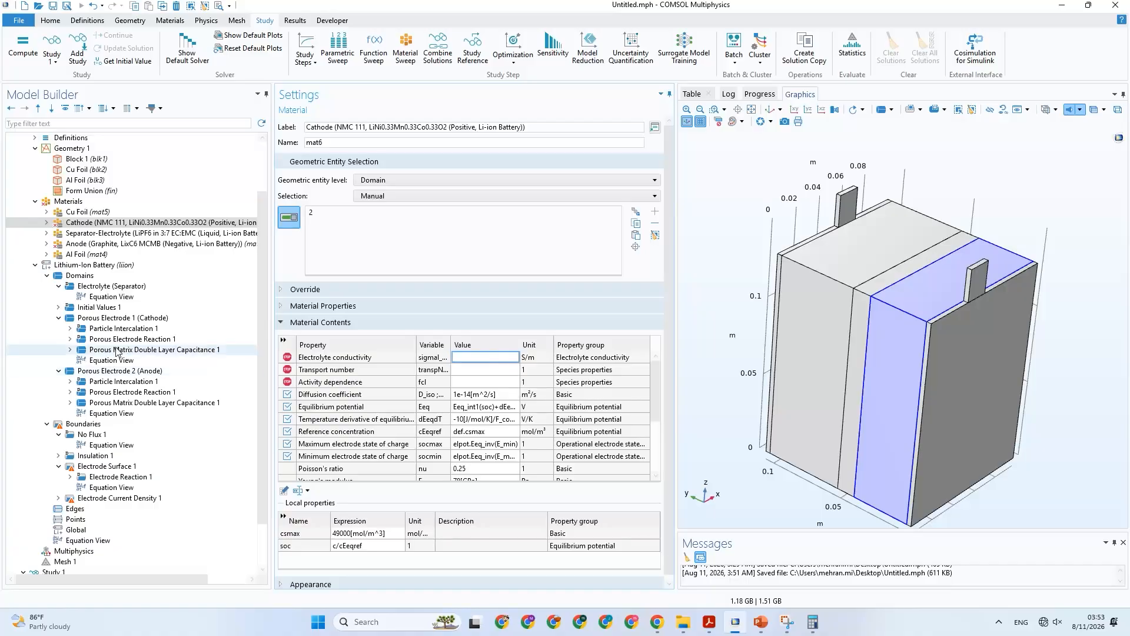
# Set the electrolyte material of both Porous Electrode 1 (Cathode) and Porous Electrode 2 (Anode) to Separator-Electrolyte (LiPF6 in 3:7 EC:EMC).
pyautogui.click(131, 321)
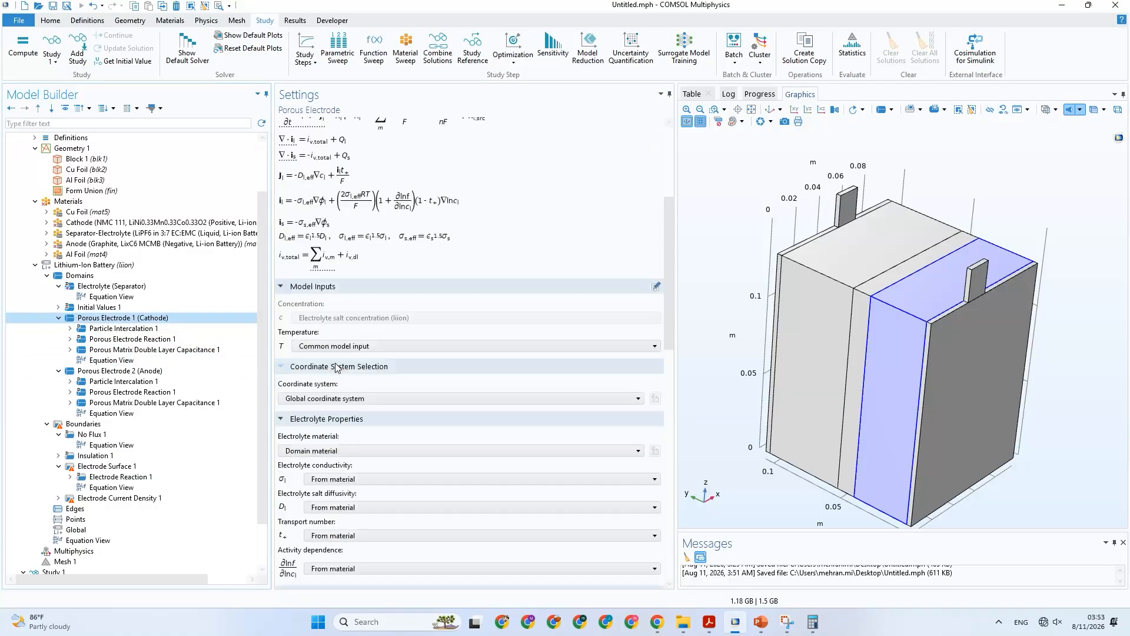
pyautogui.scroll(-3, 390, 444)
pyautogui.click(368, 394)
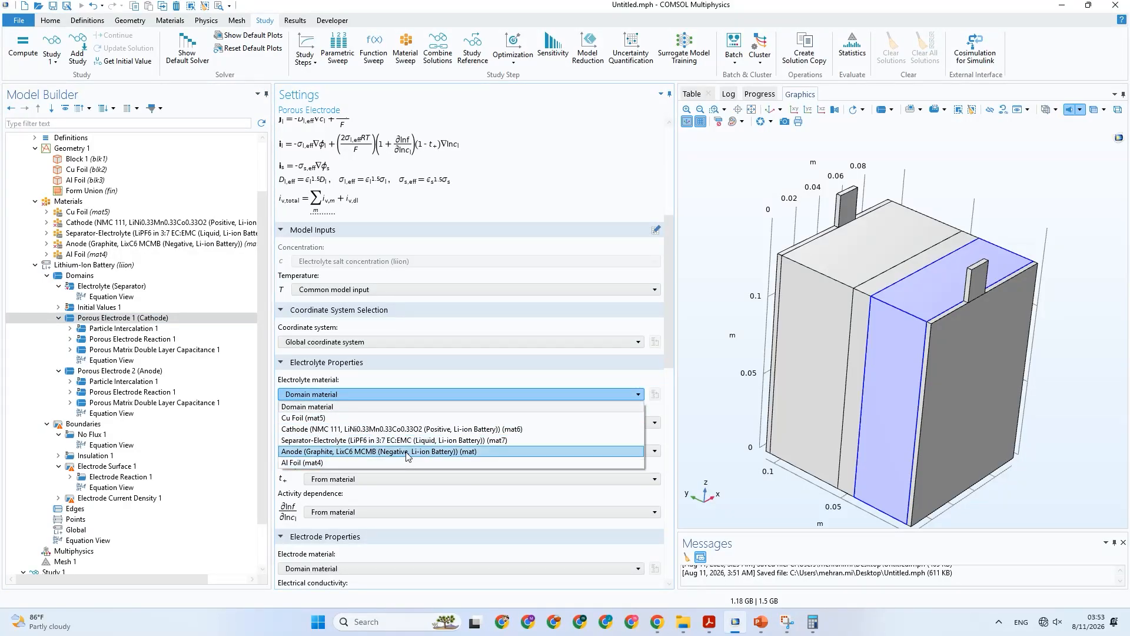
pyautogui.click(408, 441)
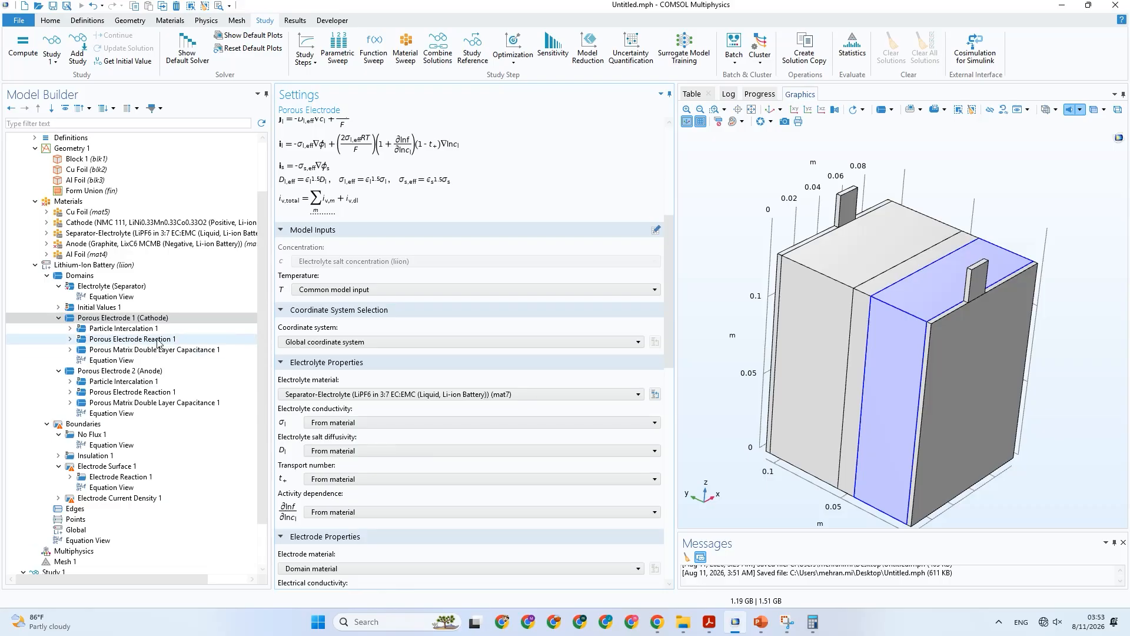
pyautogui.click(206, 371)
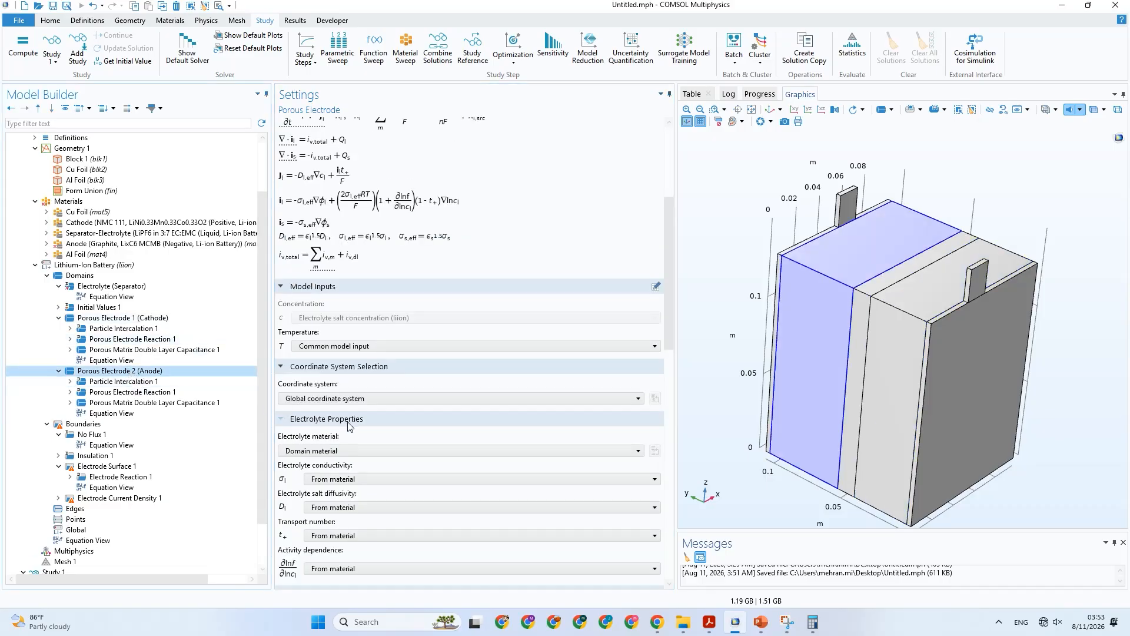
pyautogui.click(351, 450)
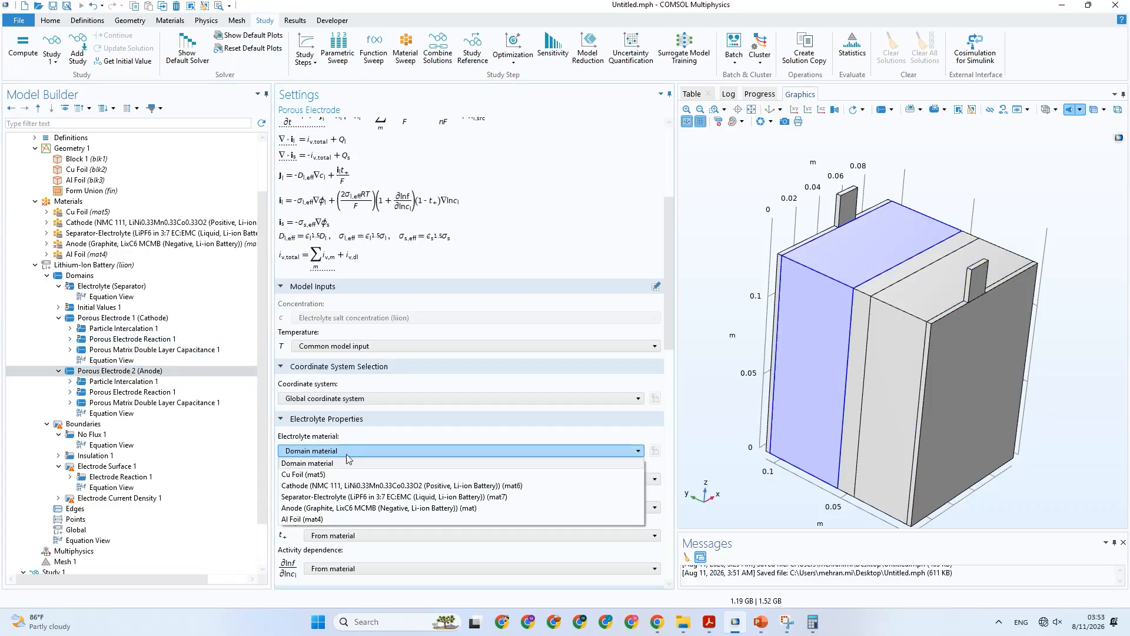
pyautogui.click(346, 498)
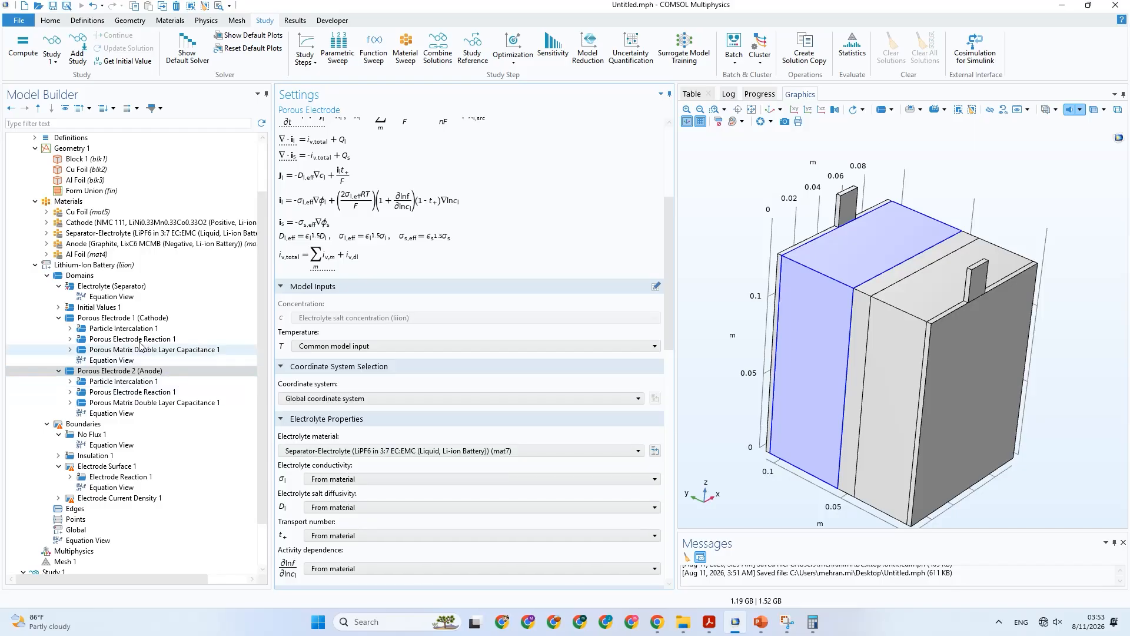
# Compare the material contents of the Separator-Electrolyte, Cathode and Anode materials, widening the value column for the anode.
pyautogui.click(100, 233)
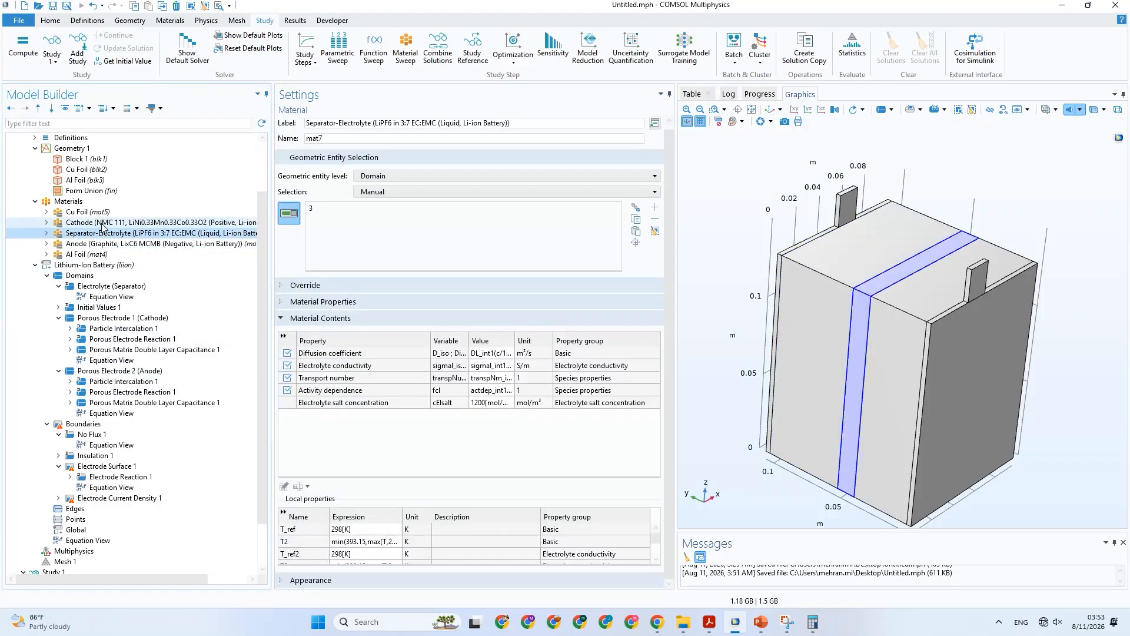
pyautogui.click(104, 223)
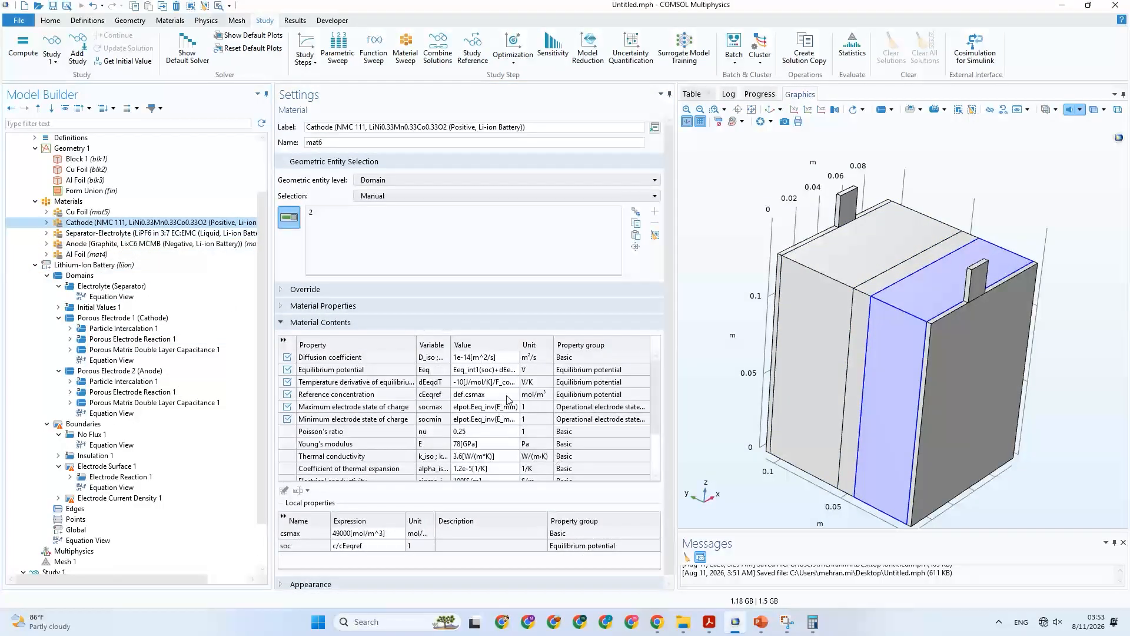
pyautogui.scroll(-1, 473, 402)
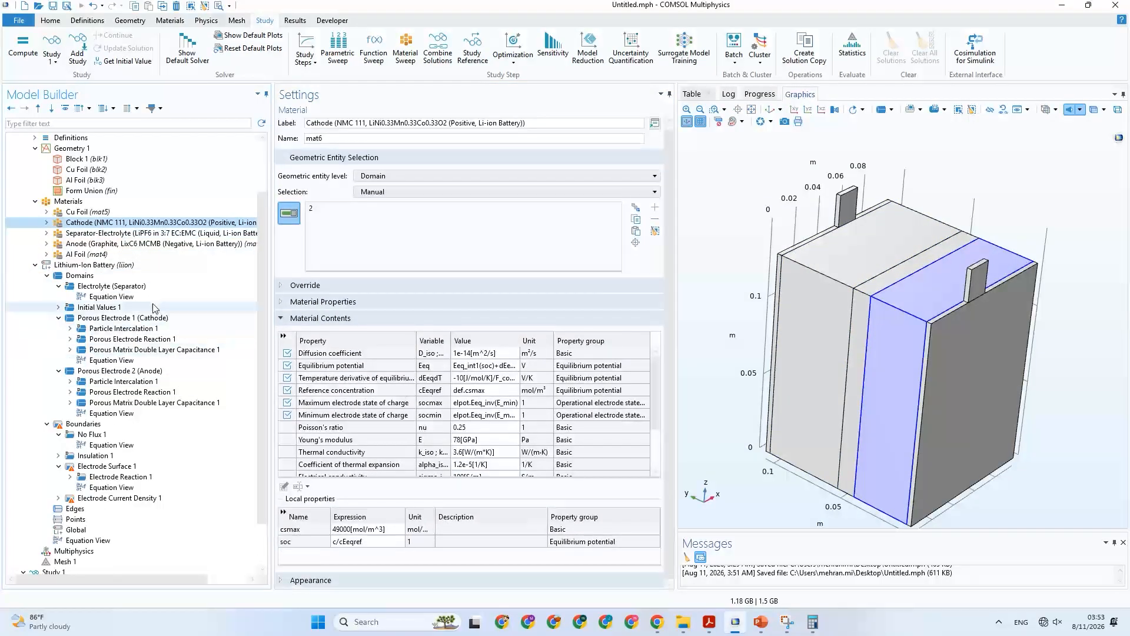
pyautogui.click(150, 253)
pyautogui.click(154, 244)
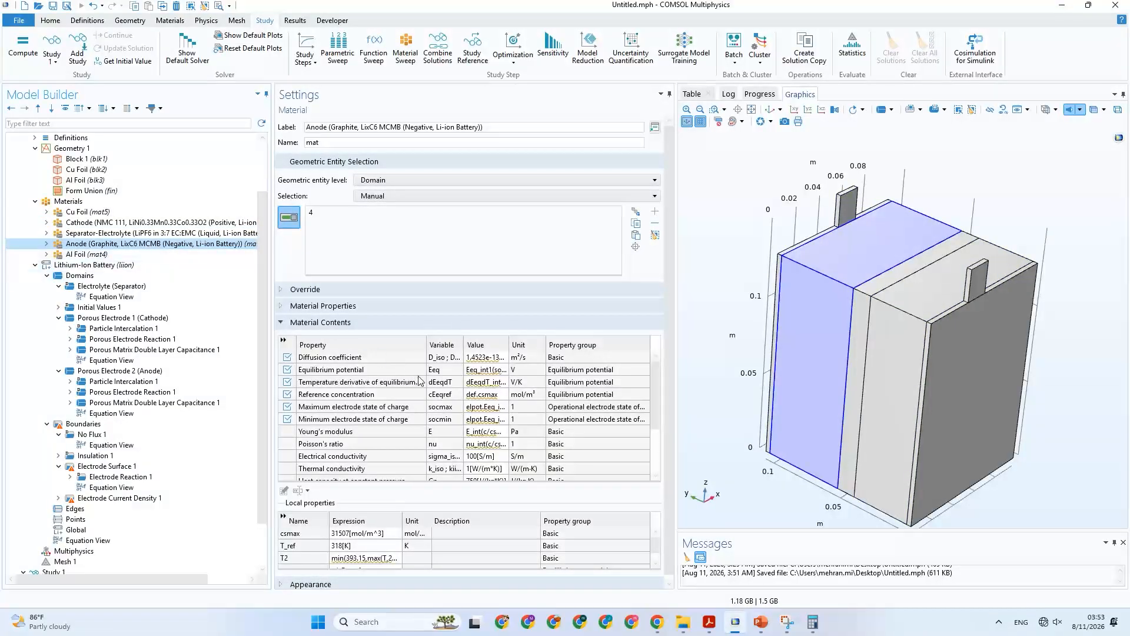
pyautogui.moveTo(508, 344); pyautogui.dragTo(558, 347)
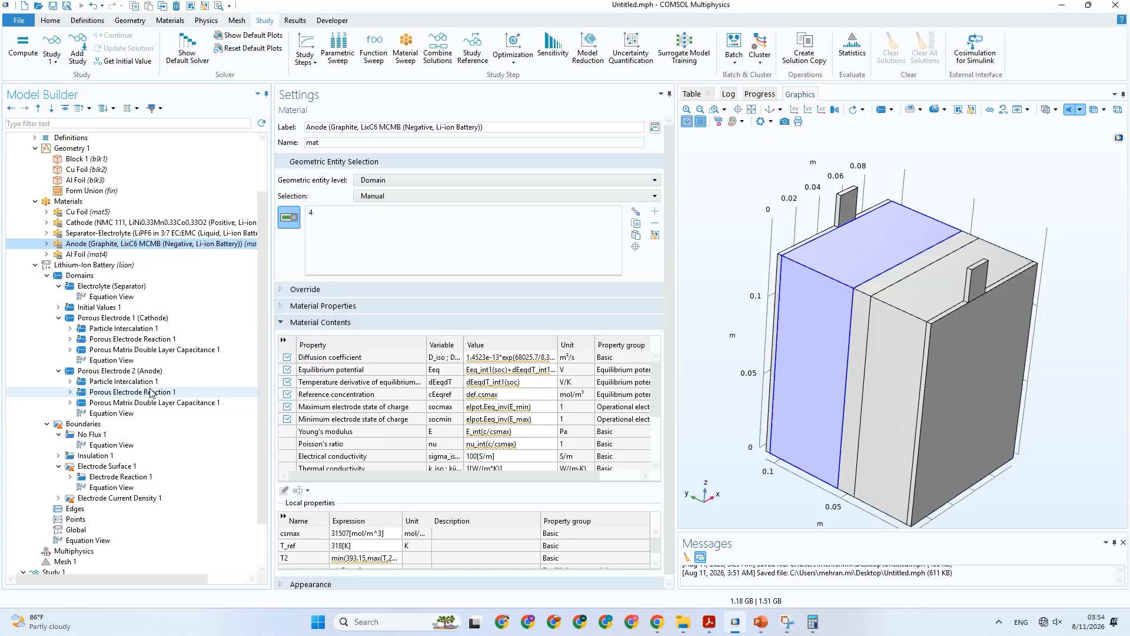
# Review the cathode's Porous Electrode Reaction 1 and Porous Matrix Double Layer Capacitance 1 settings.
pyautogui.click(137, 340)
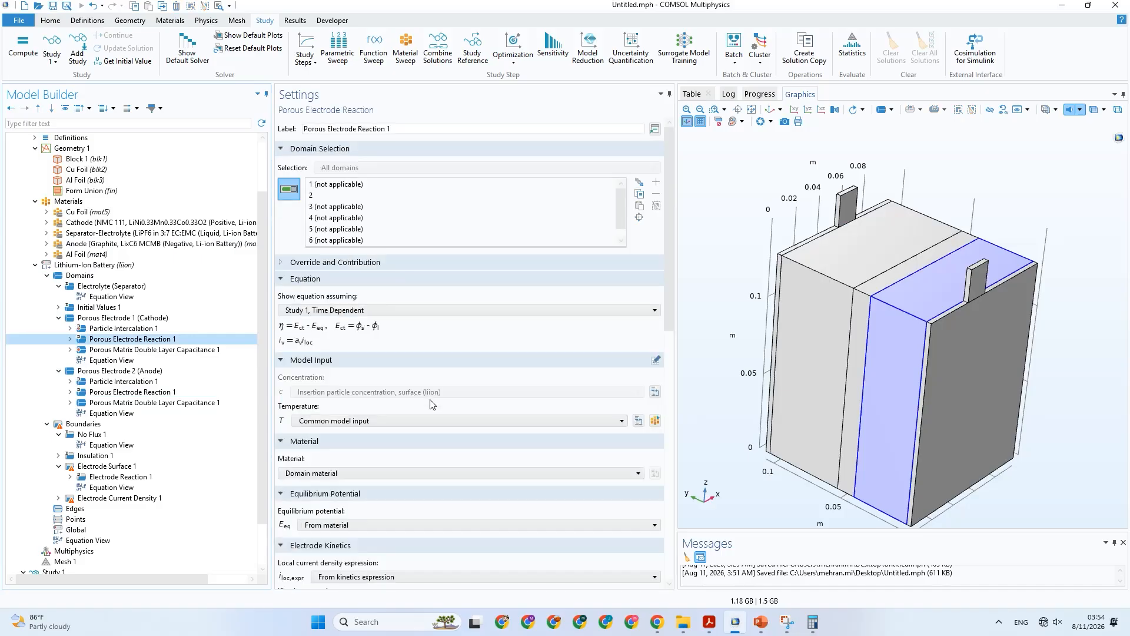
pyautogui.scroll(-15, 433, 404)
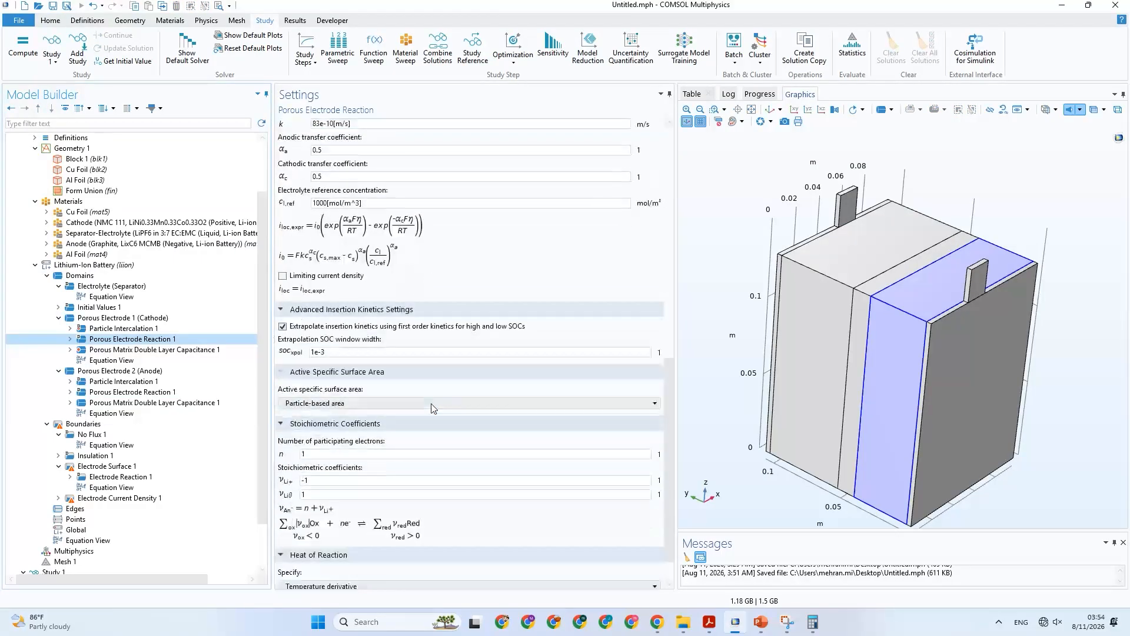
pyautogui.scroll(-2, 433, 408)
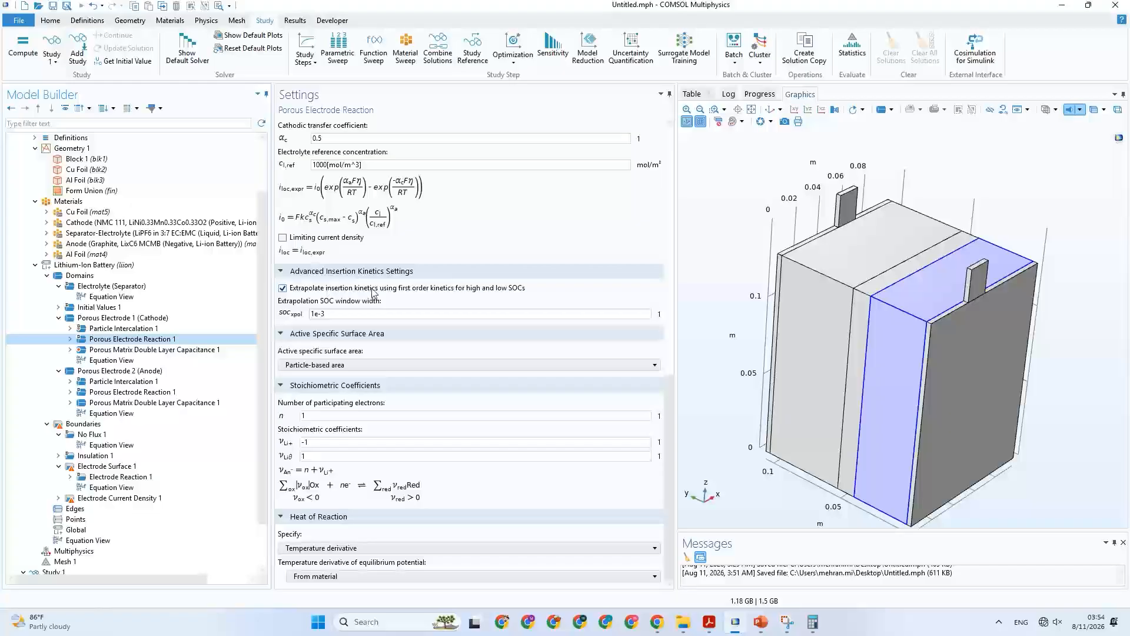
pyautogui.click(142, 350)
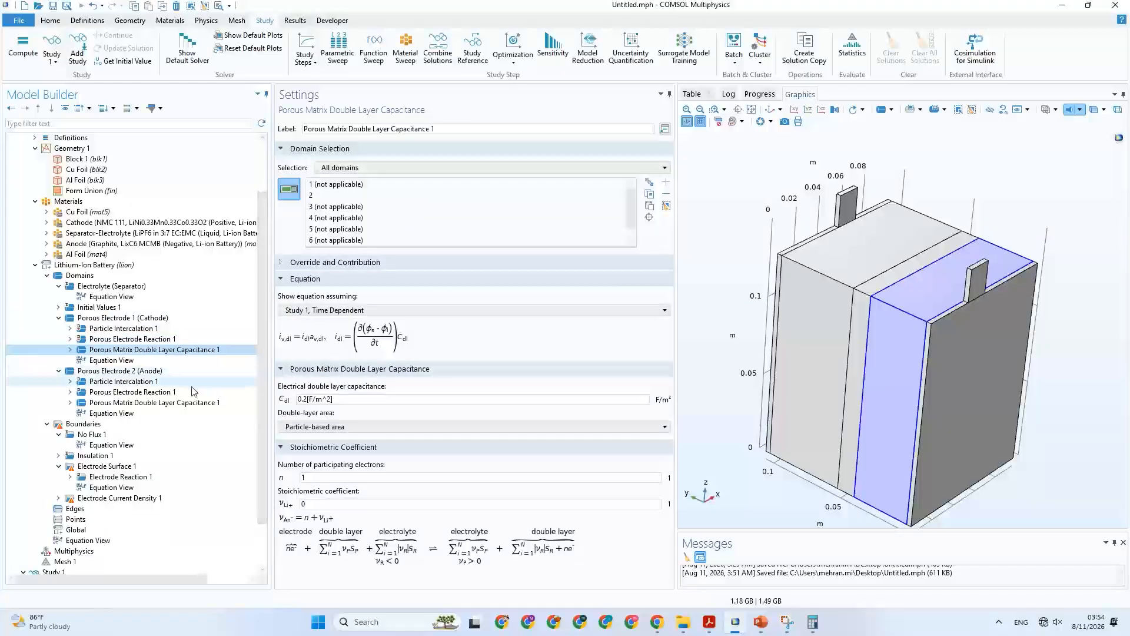
# Review the anode's Particle Intercalation 1 settings, keeping the minimum electrode state of charge set to From material.
pyautogui.click(117, 383)
pyautogui.scroll(-10, 380, 412)
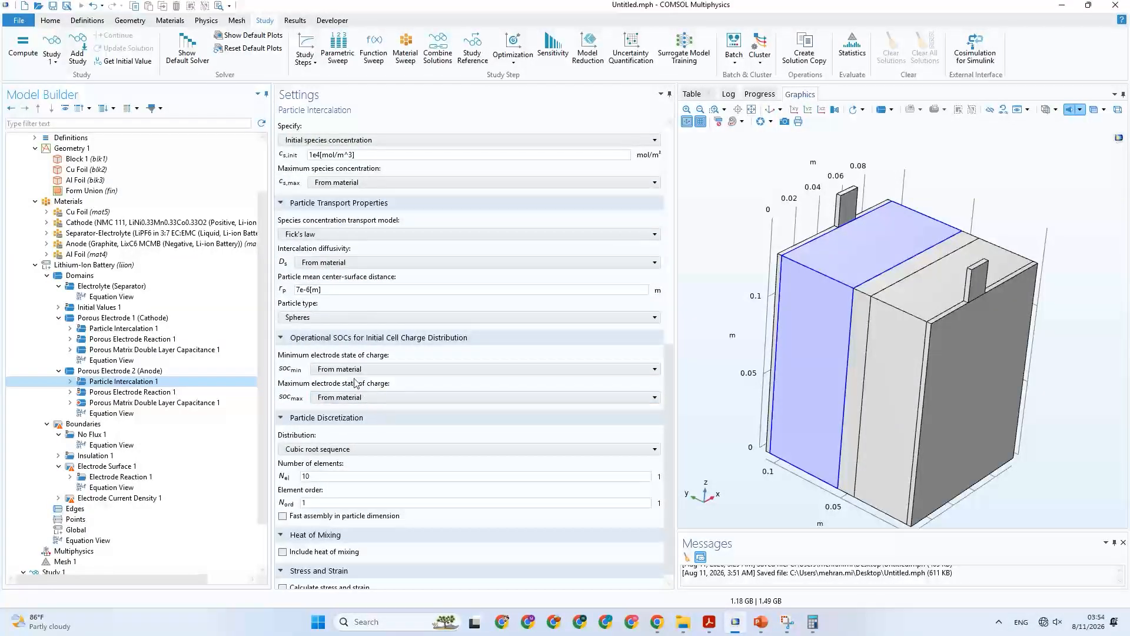
pyautogui.click(352, 373)
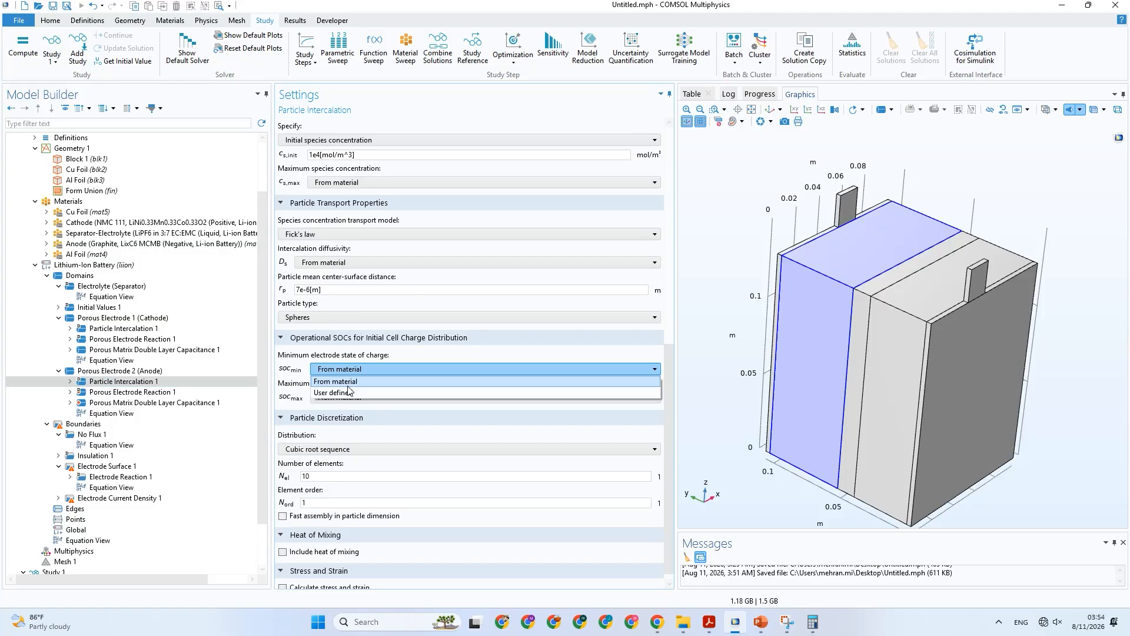
pyautogui.click(350, 382)
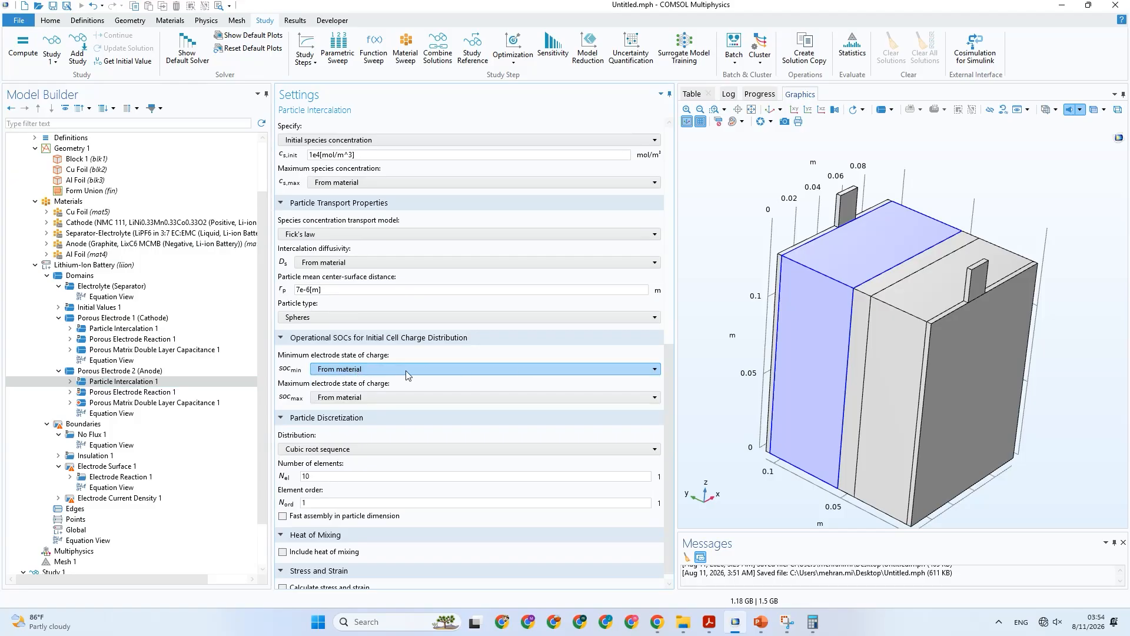
pyautogui.scroll(5, 476, 435)
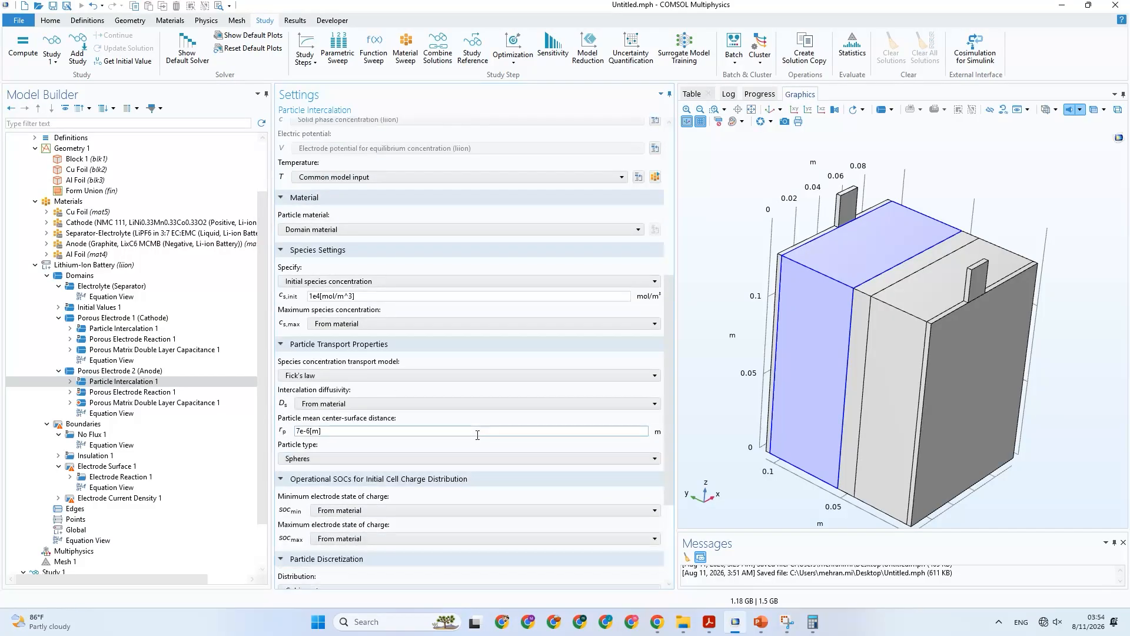
pyautogui.scroll(1, 297, 371)
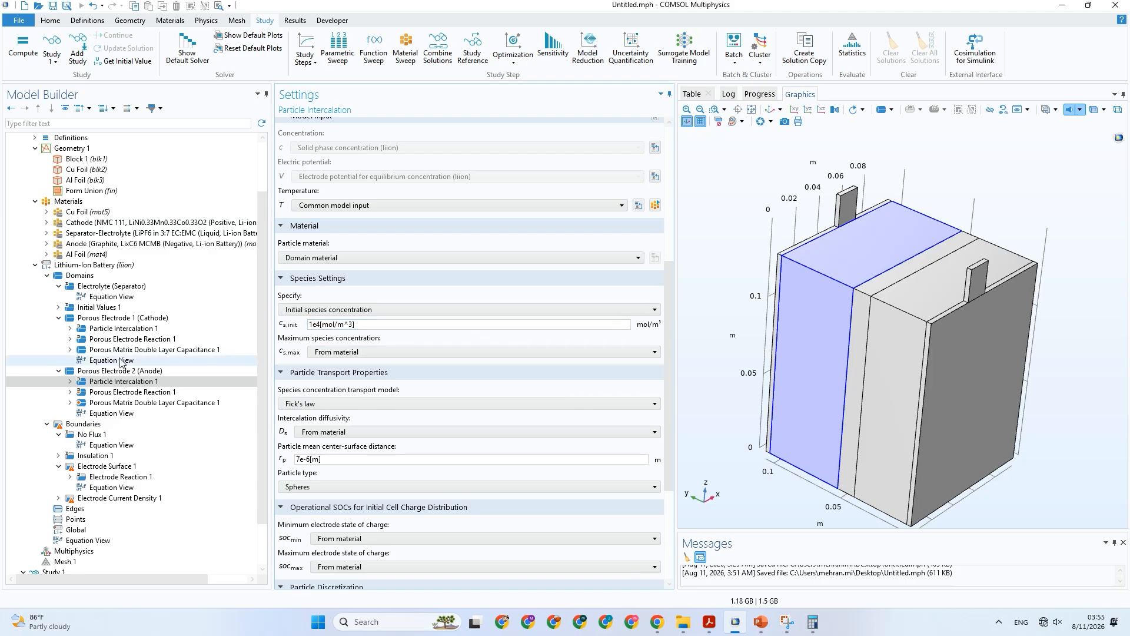
# Check the property expressions and domain assignments of the Anode and Cathode materials again.
pyautogui.scroll(2, 98, 314)
pyautogui.click(102, 308)
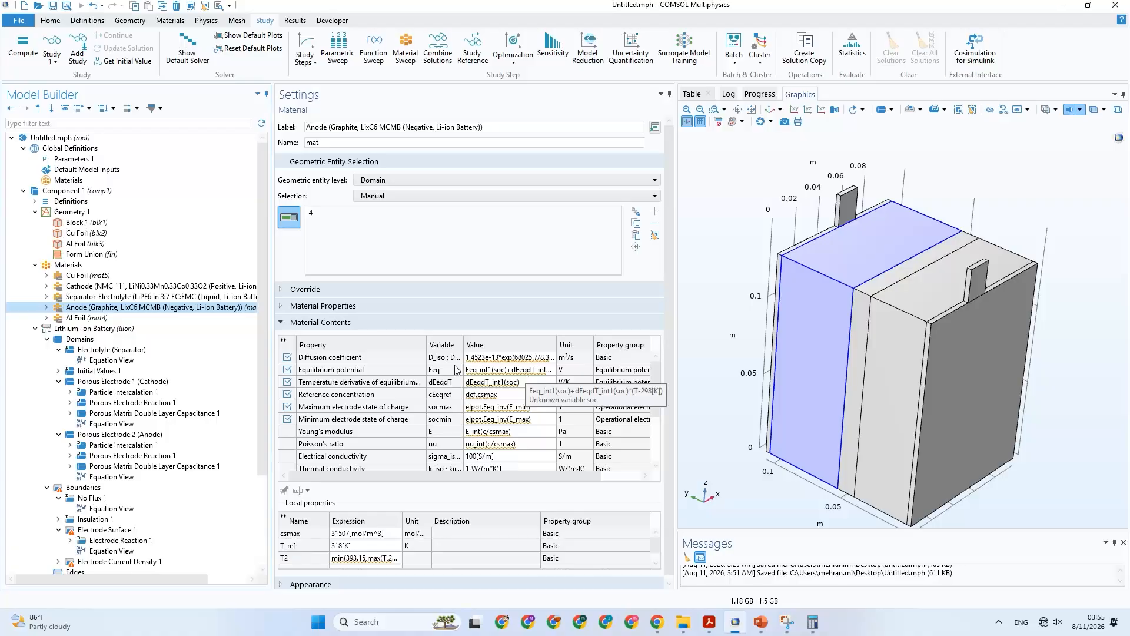
pyautogui.scroll(-1, 512, 406)
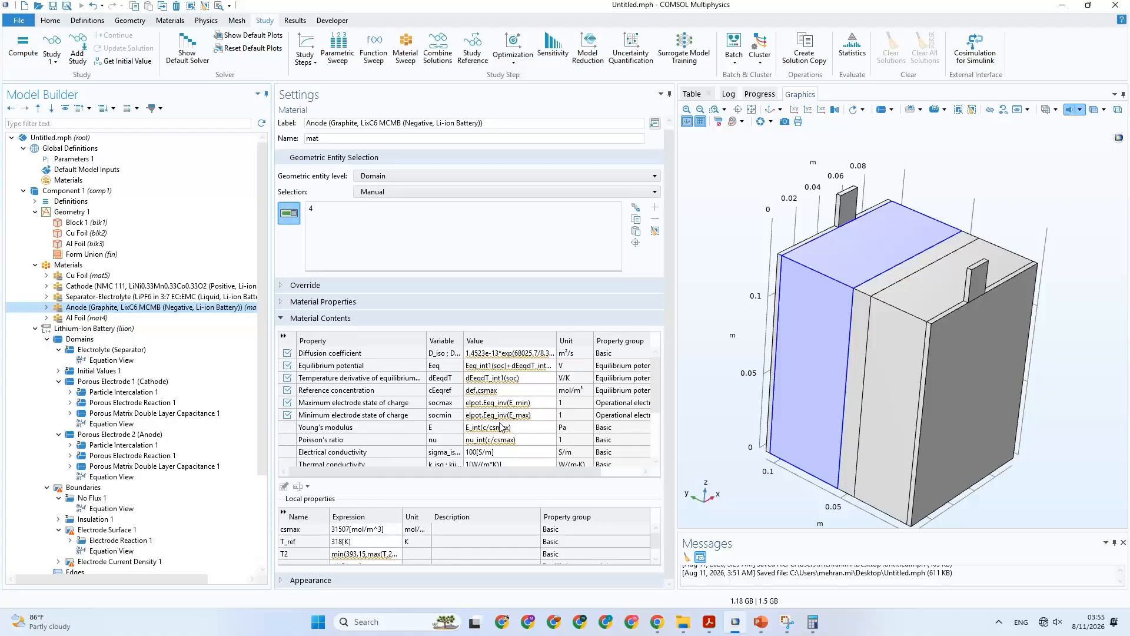
pyautogui.click(502, 428)
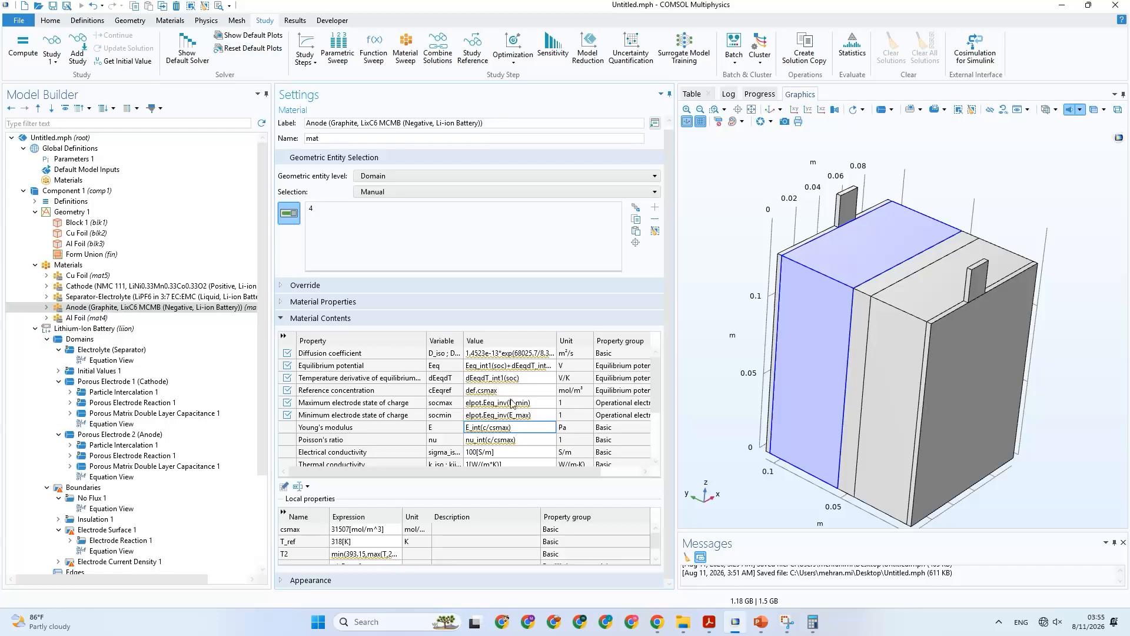
pyautogui.scroll(-2, 150, 405)
pyautogui.scroll(-2, 148, 353)
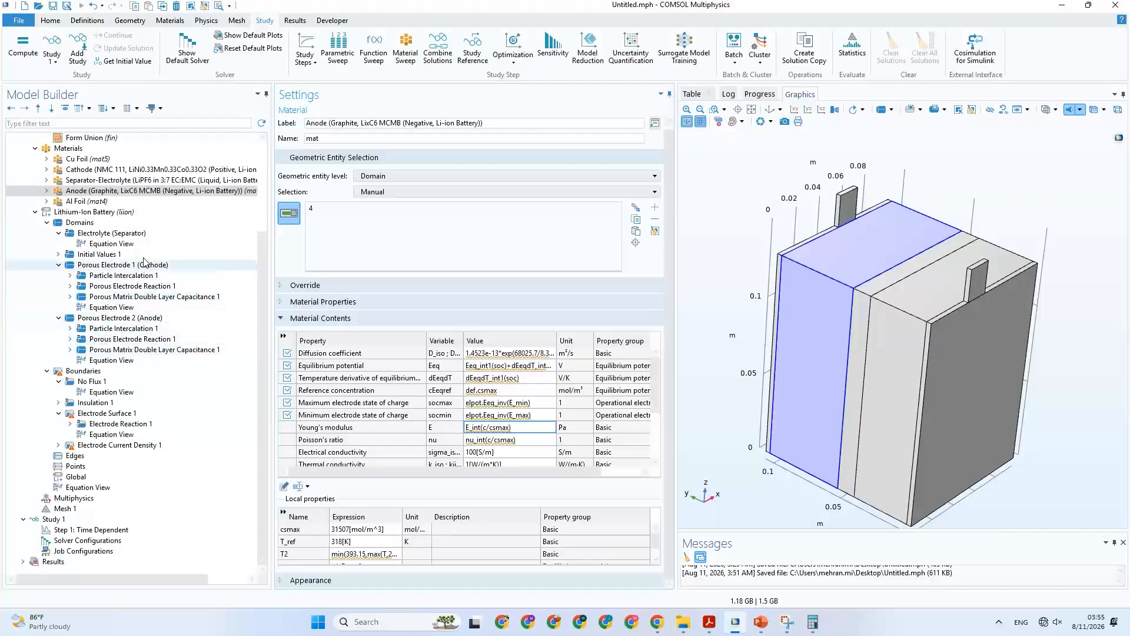
pyautogui.click(111, 179)
pyautogui.click(112, 171)
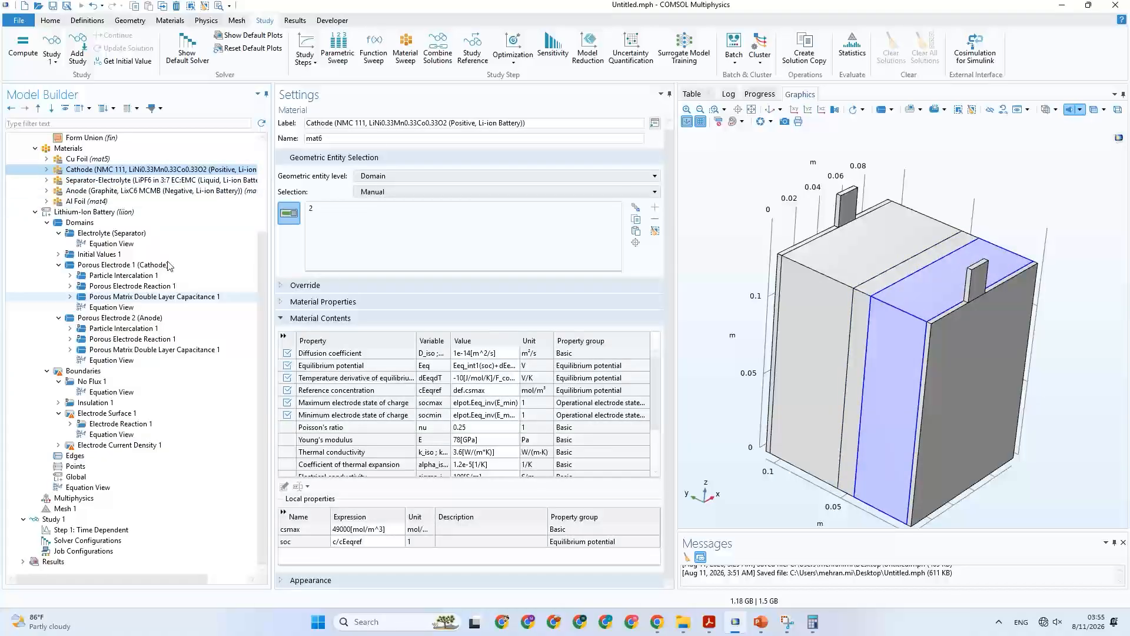
pyautogui.click(112, 191)
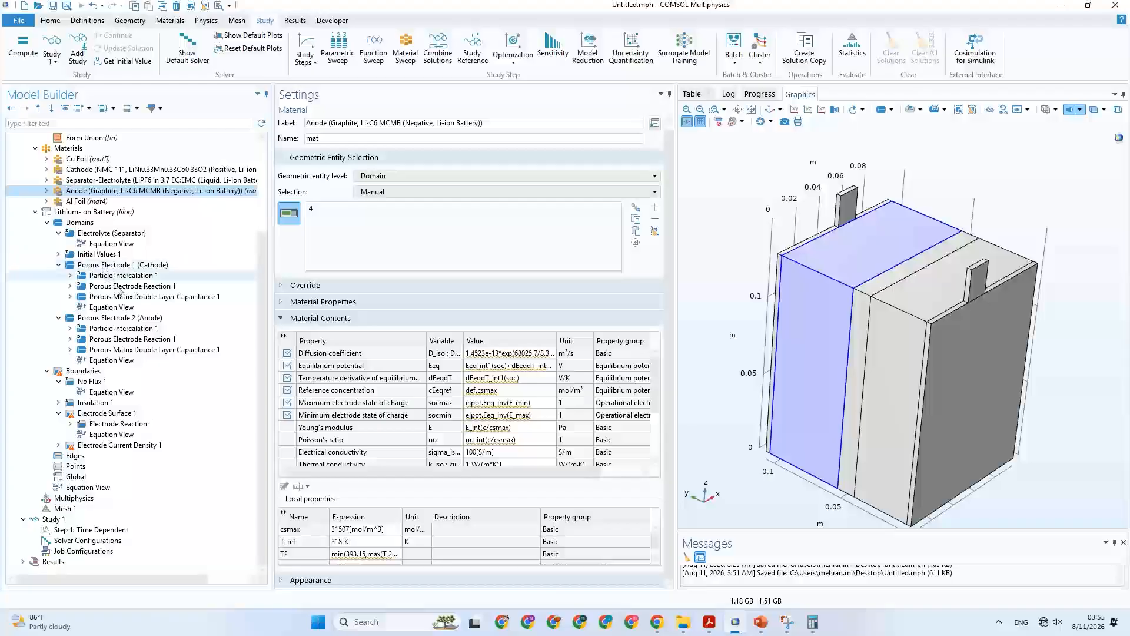
# Check the electrolyte material of both porous electrodes, and inspect the cathode's electrode properties and electrical conductivity.
pyautogui.click(137, 319)
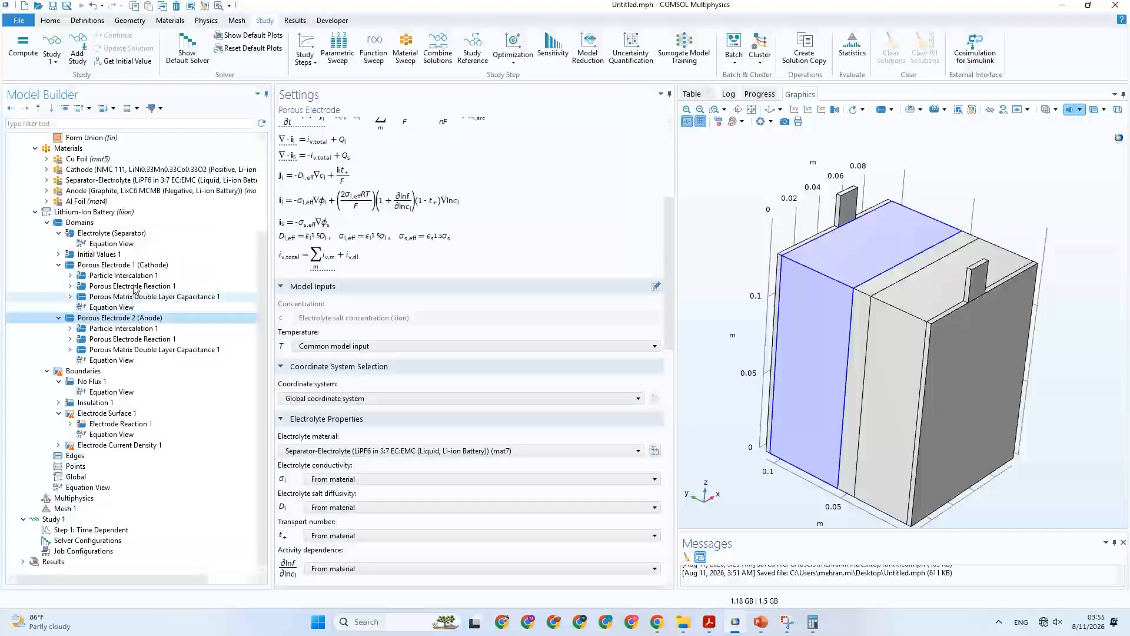
pyautogui.click(137, 265)
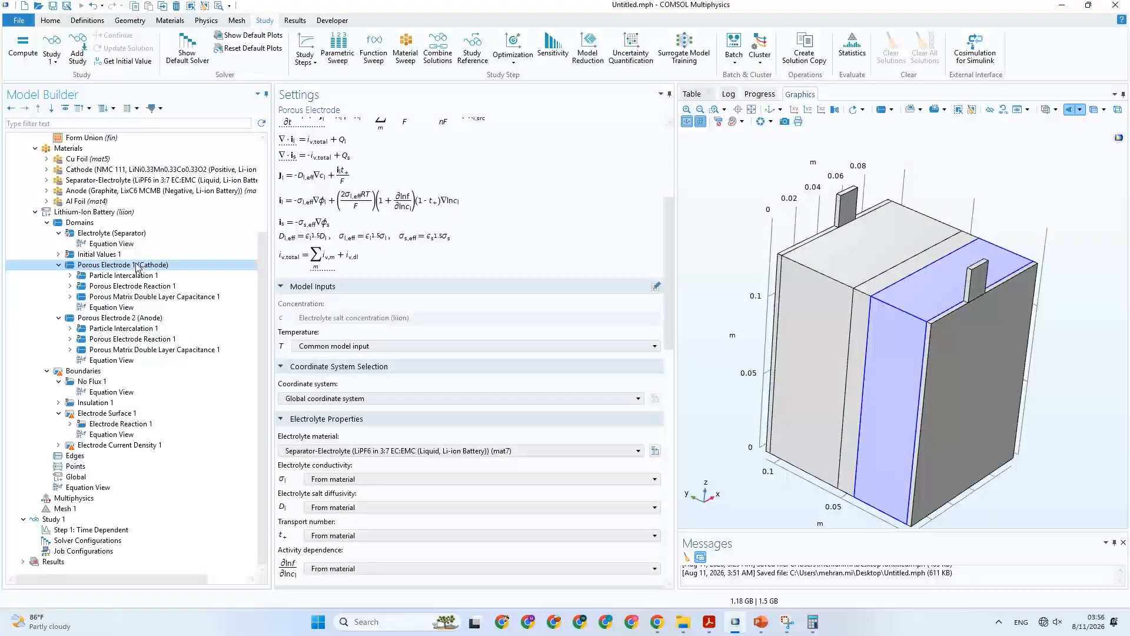
pyautogui.scroll(-2, 404, 381)
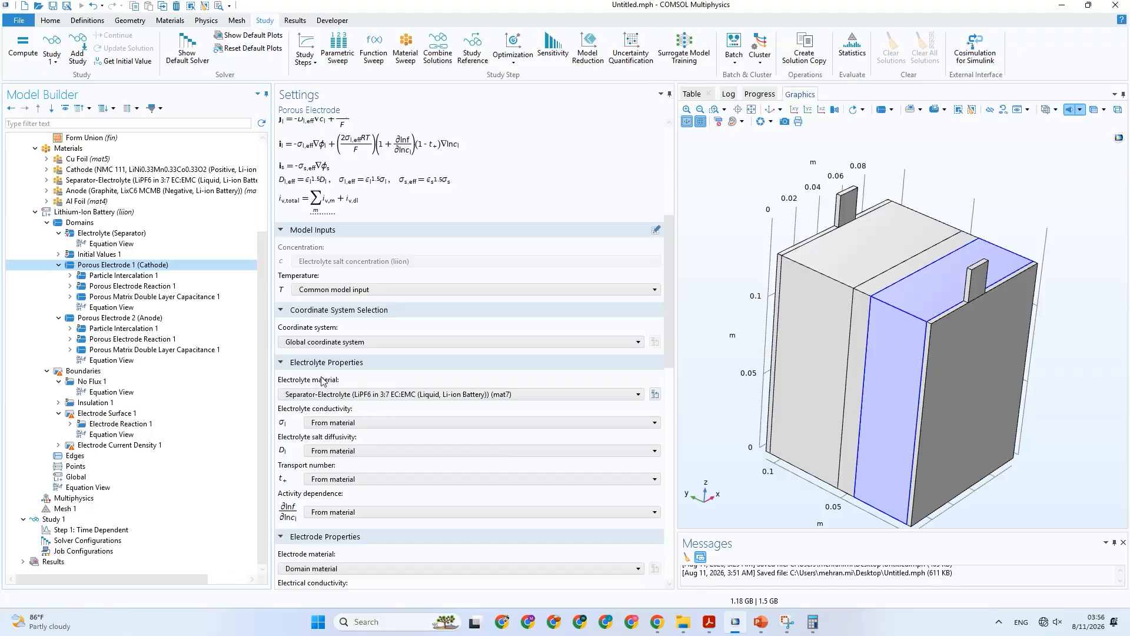
pyautogui.scroll(-8, 322, 382)
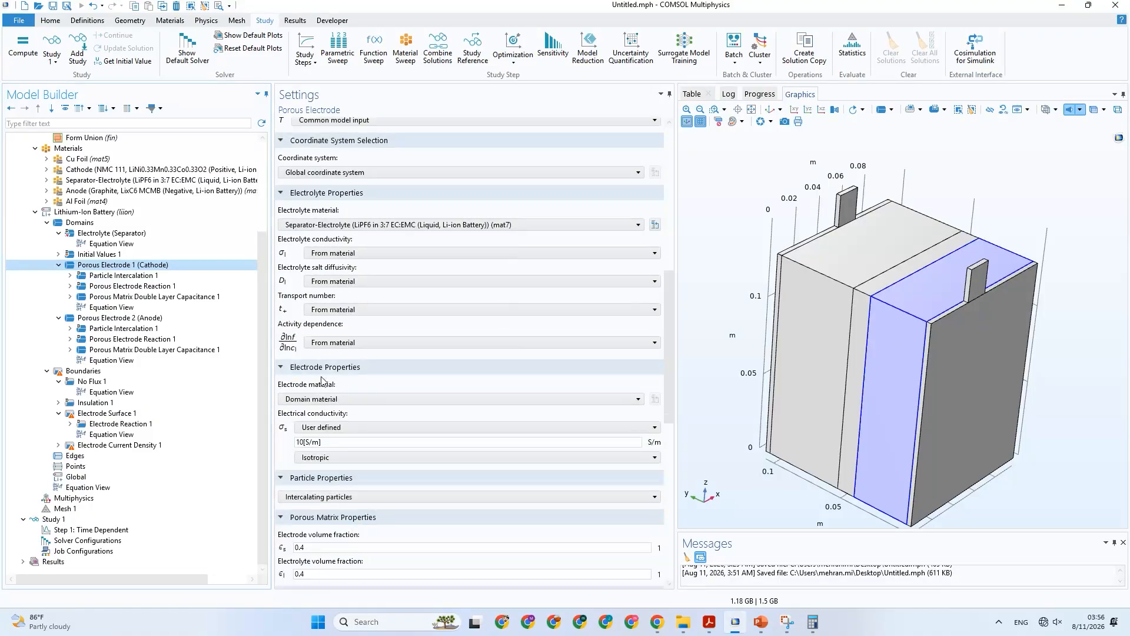
pyautogui.click(323, 385)
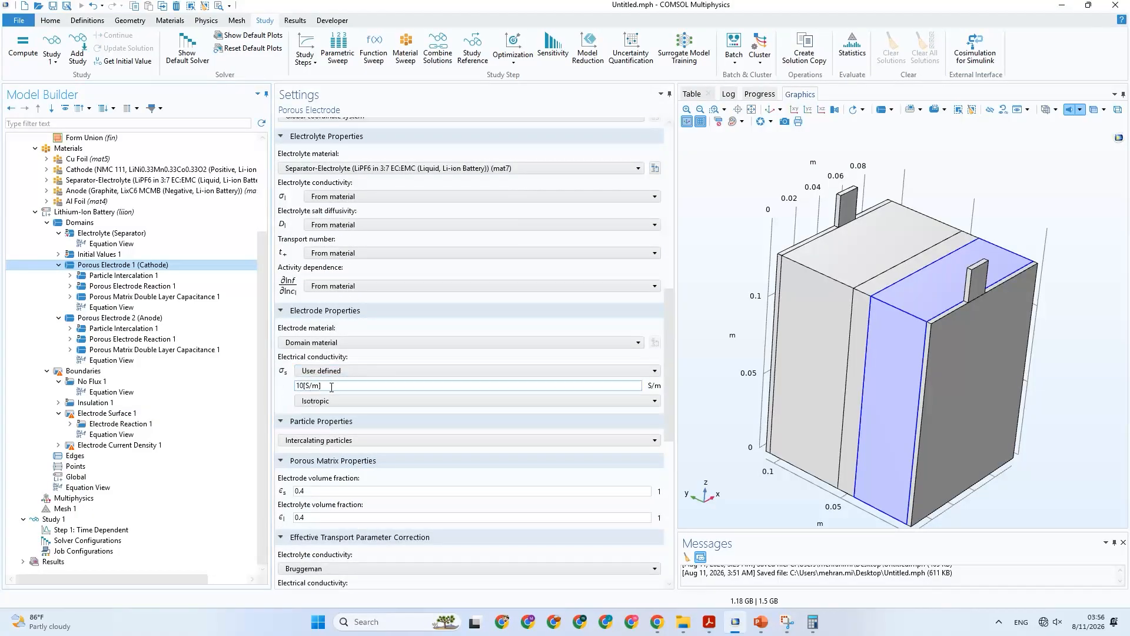
# Review the porous matrix, transport correction and electrolyte settings of Porous Electrode 1 (Cathode) and Porous Electrode 2 (Anode).
pyautogui.scroll(-6, 367, 451)
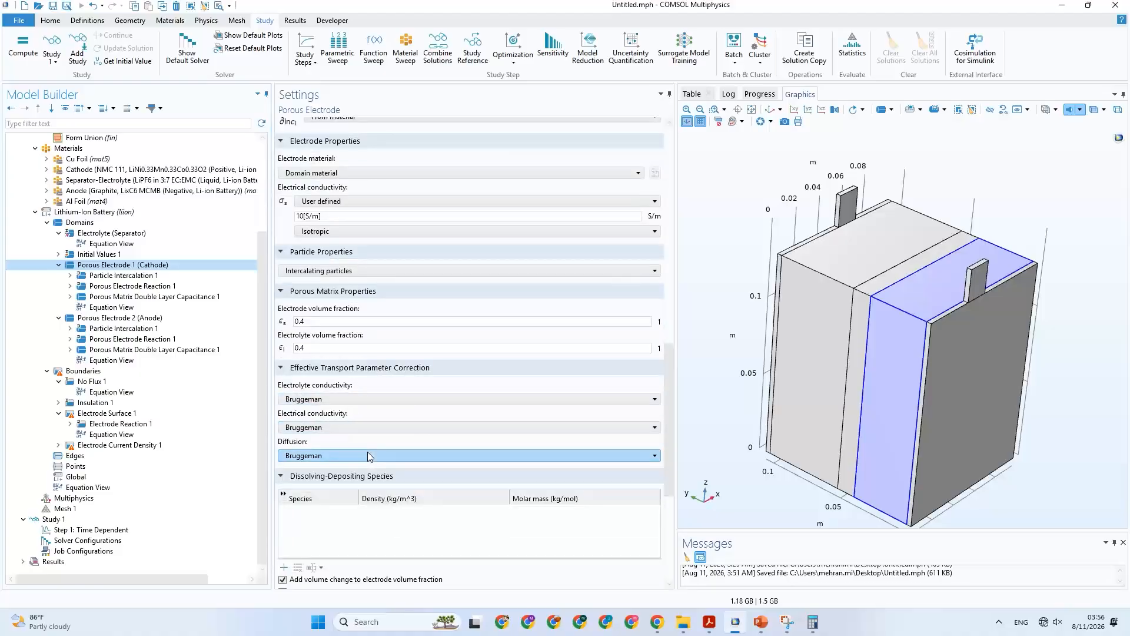
pyautogui.click(141, 318)
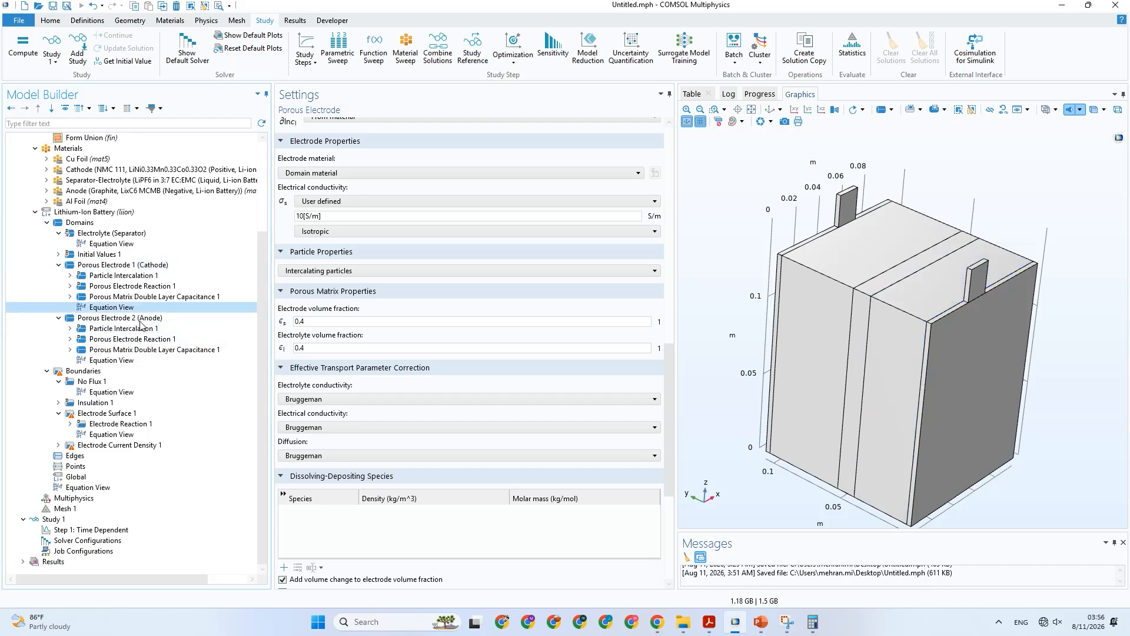
pyautogui.scroll(1, 453, 386)
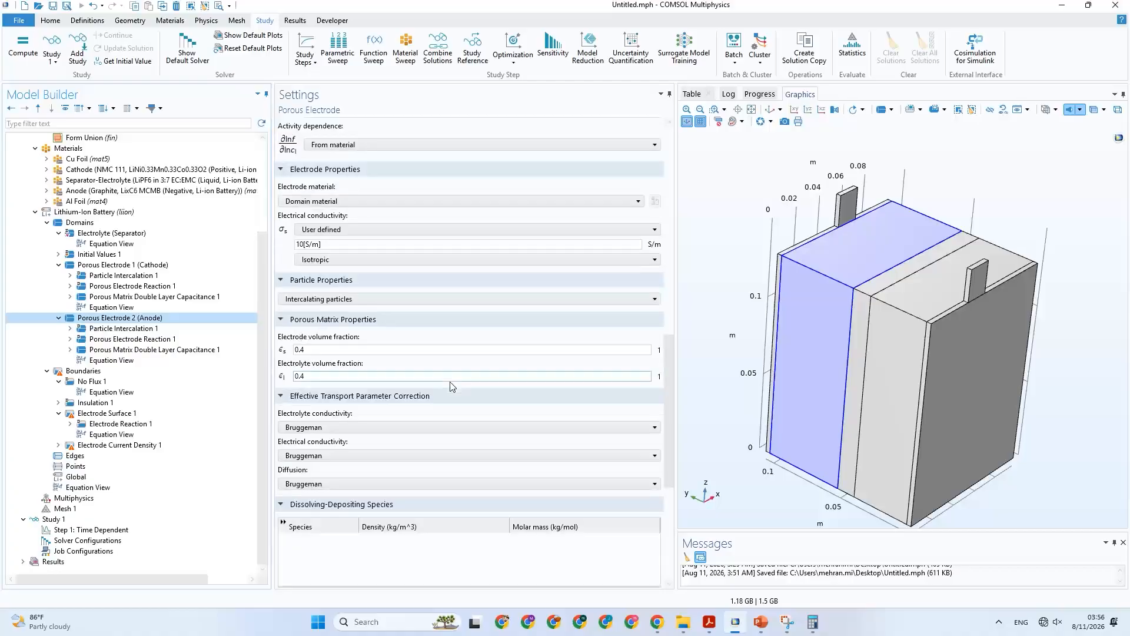
pyautogui.scroll(4, 450, 383)
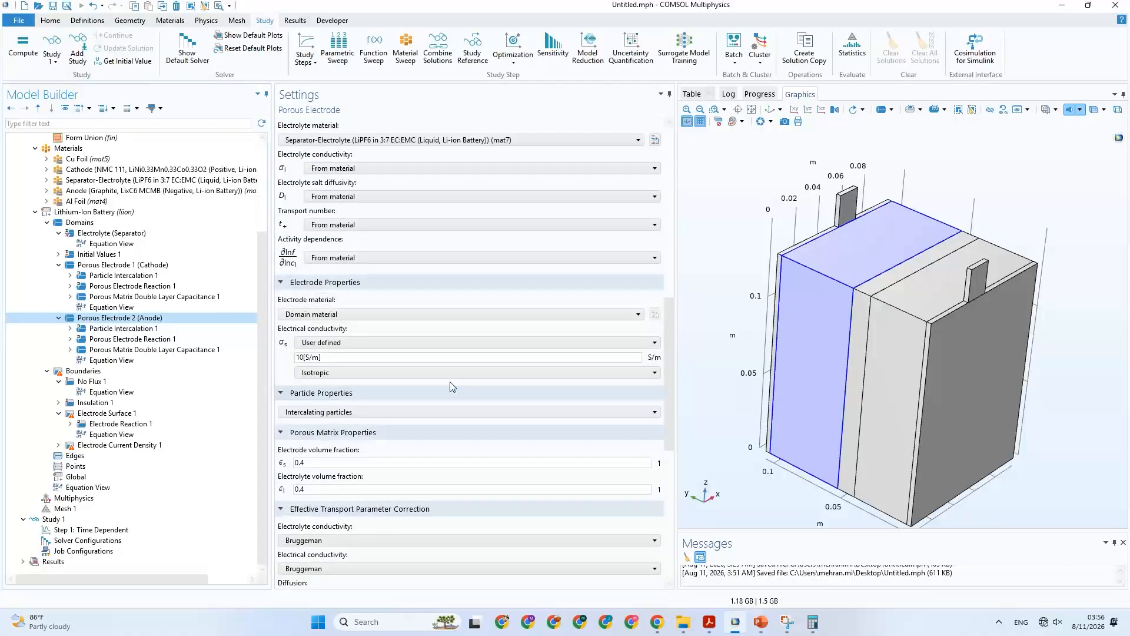
pyautogui.scroll(15, 451, 386)
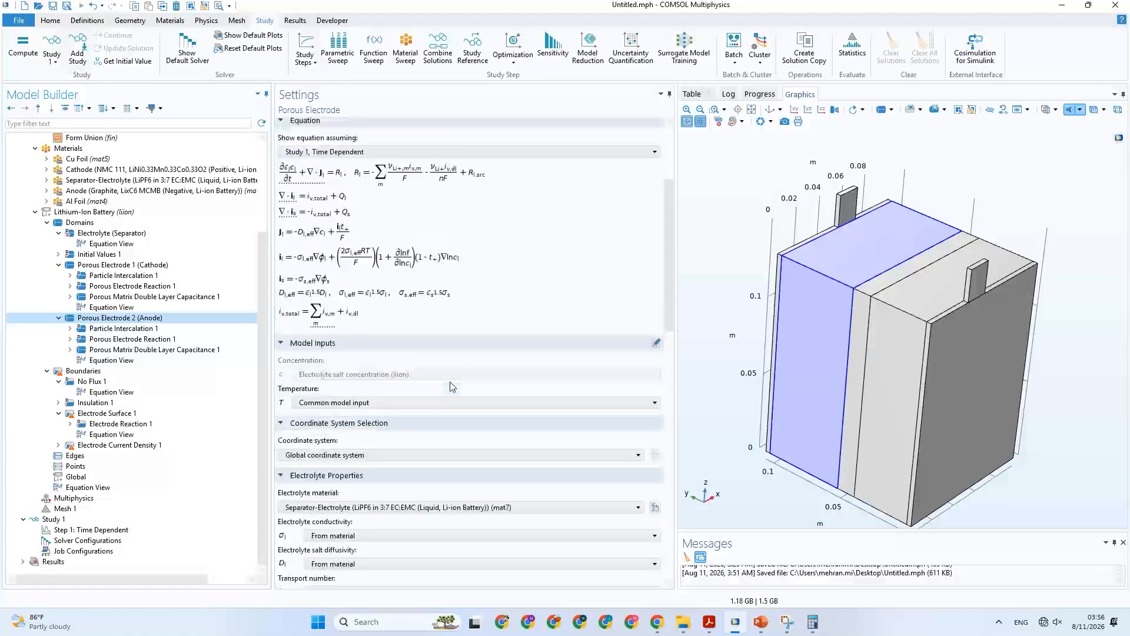
pyautogui.scroll(-20, 452, 386)
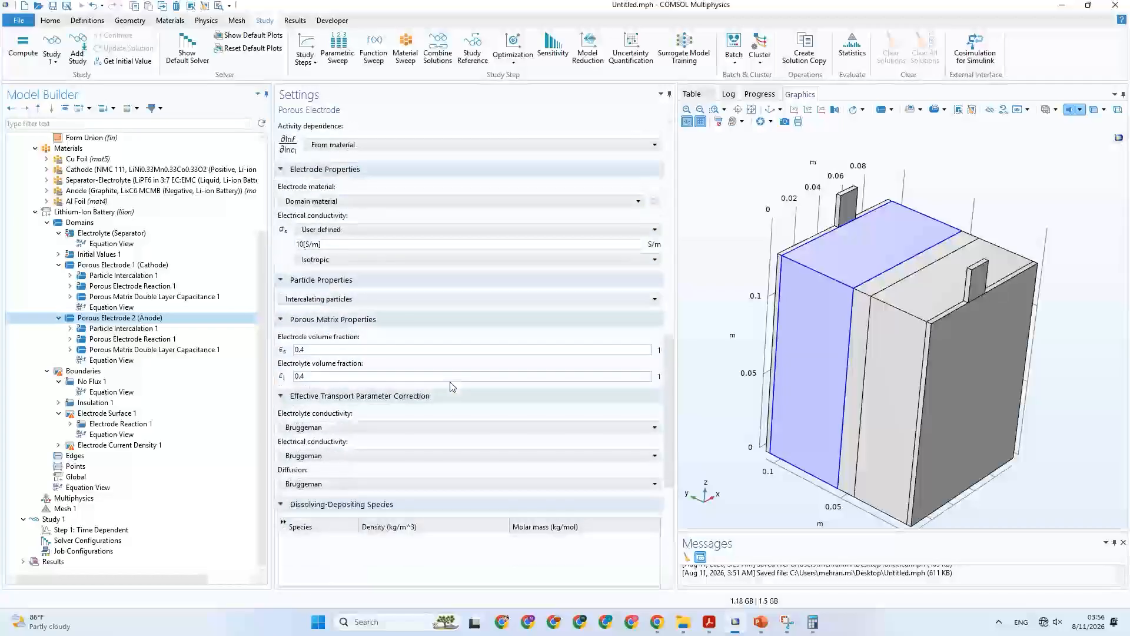
pyautogui.scroll(-8, 452, 386)
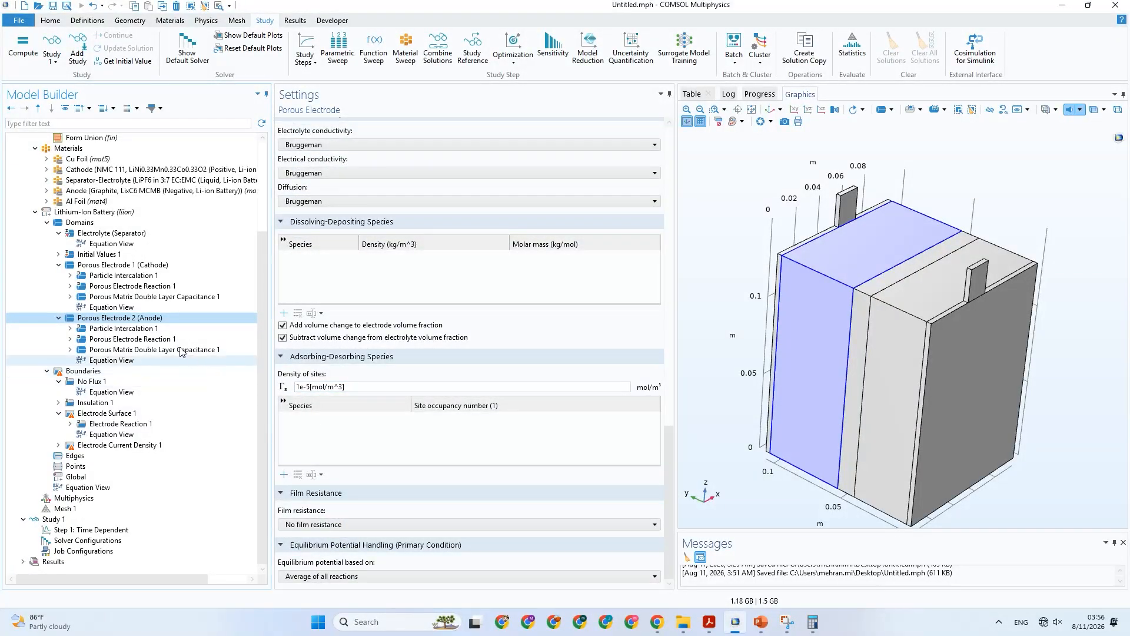
# Check the species, particle transport, state-of-charge and discretization settings of the anode's Particle Intercalation 1.
pyautogui.click(136, 331)
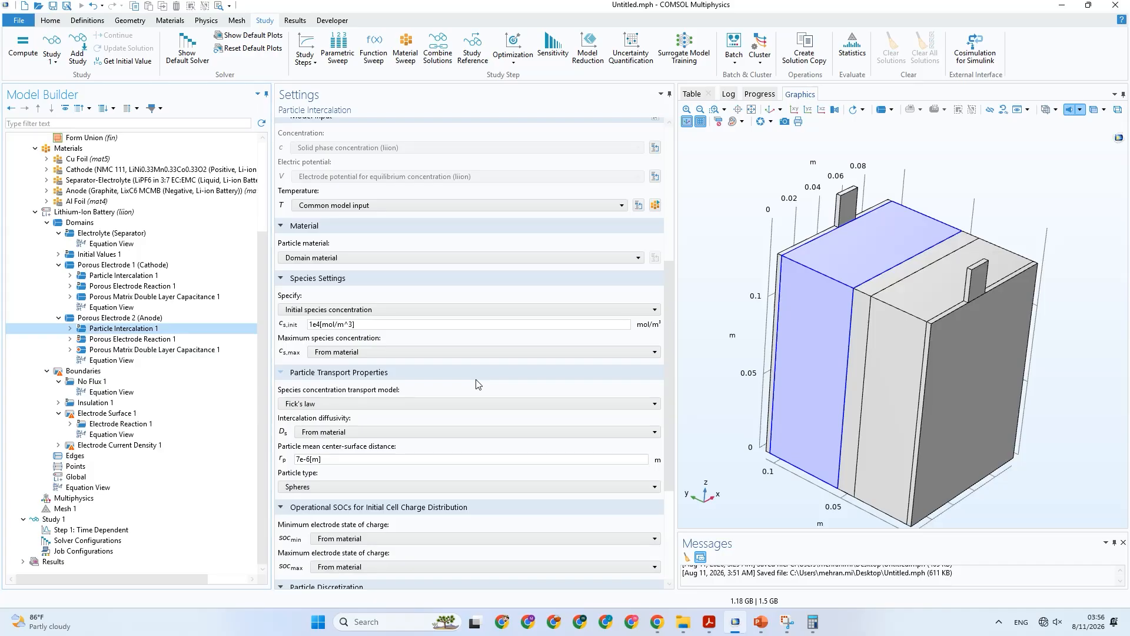
pyautogui.scroll(-3, 479, 384)
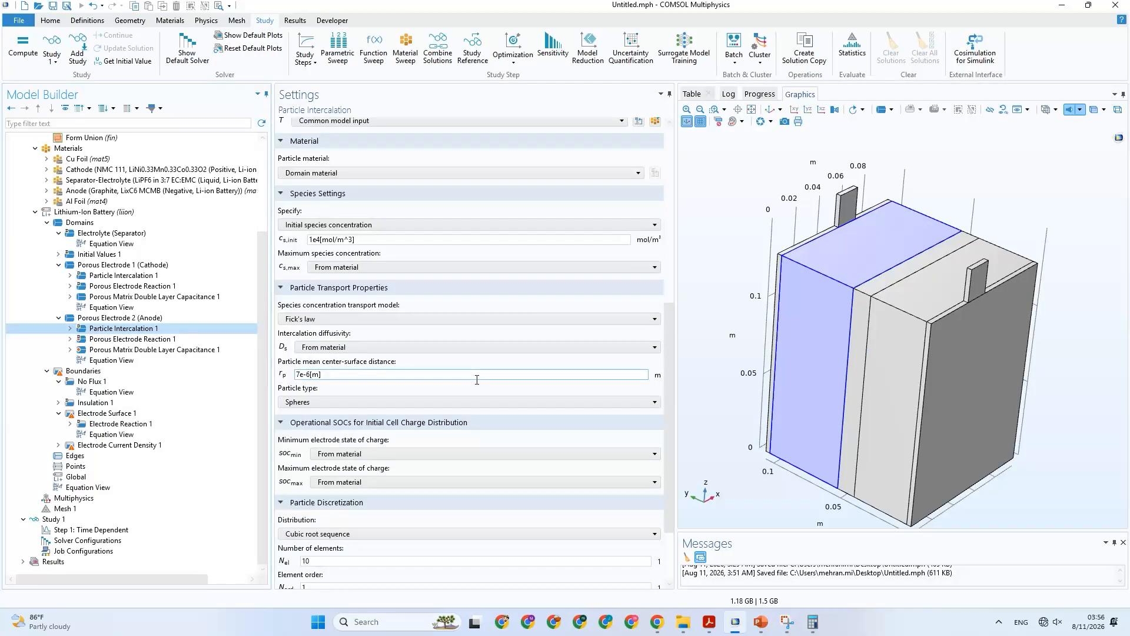
pyautogui.scroll(-2, 478, 382)
pyautogui.scroll(-1, 477, 383)
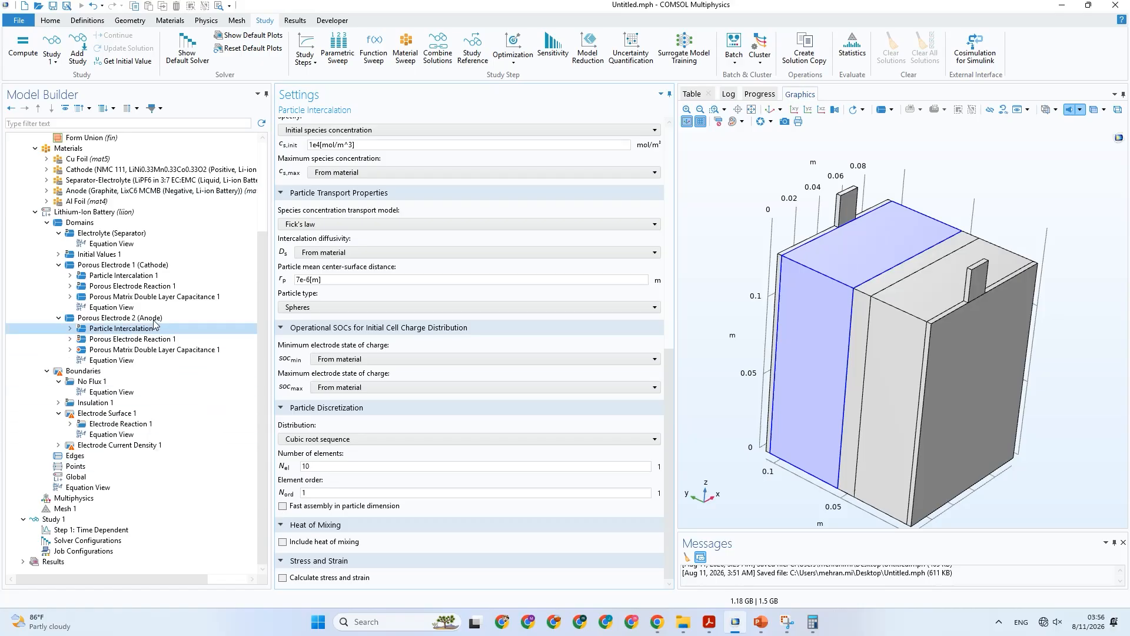
# Compare the Porous Electrode Reaction 1 and Porous Matrix Double Layer Capacitance 1 settings between the cathode and the anode.
pyautogui.click(130, 286)
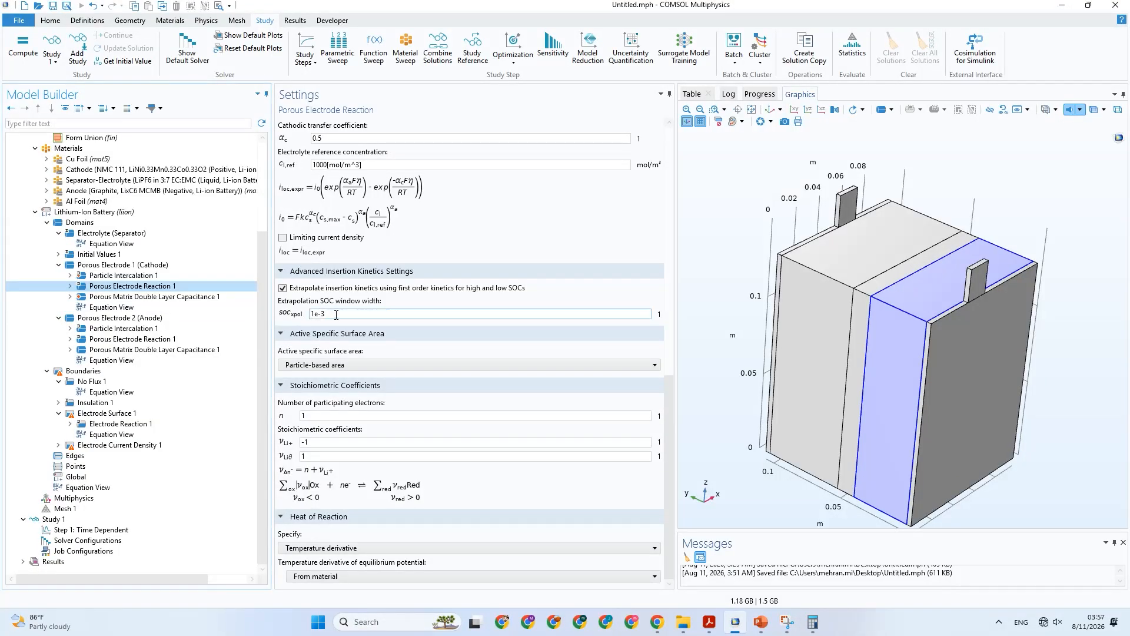
pyautogui.click(168, 340)
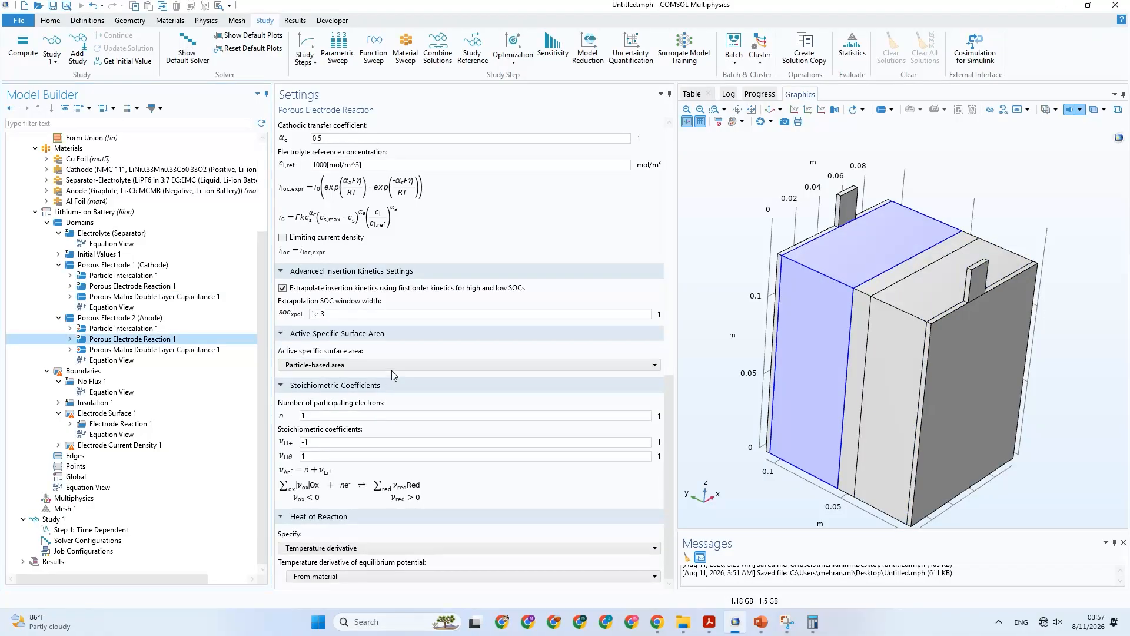
pyautogui.scroll(3, 405, 487)
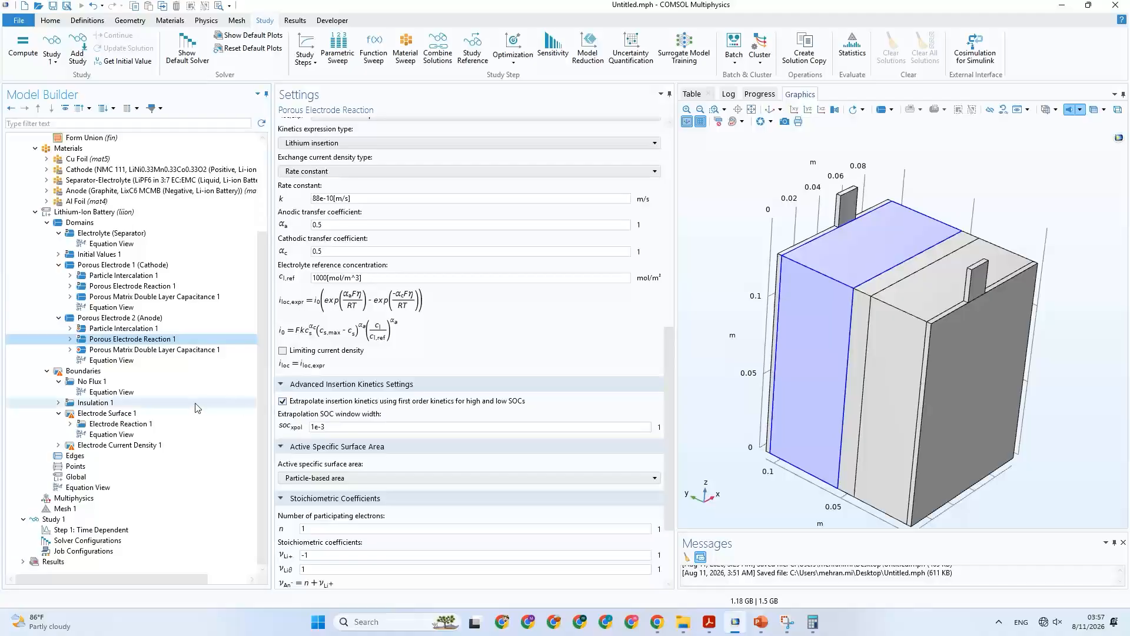
pyautogui.click(139, 351)
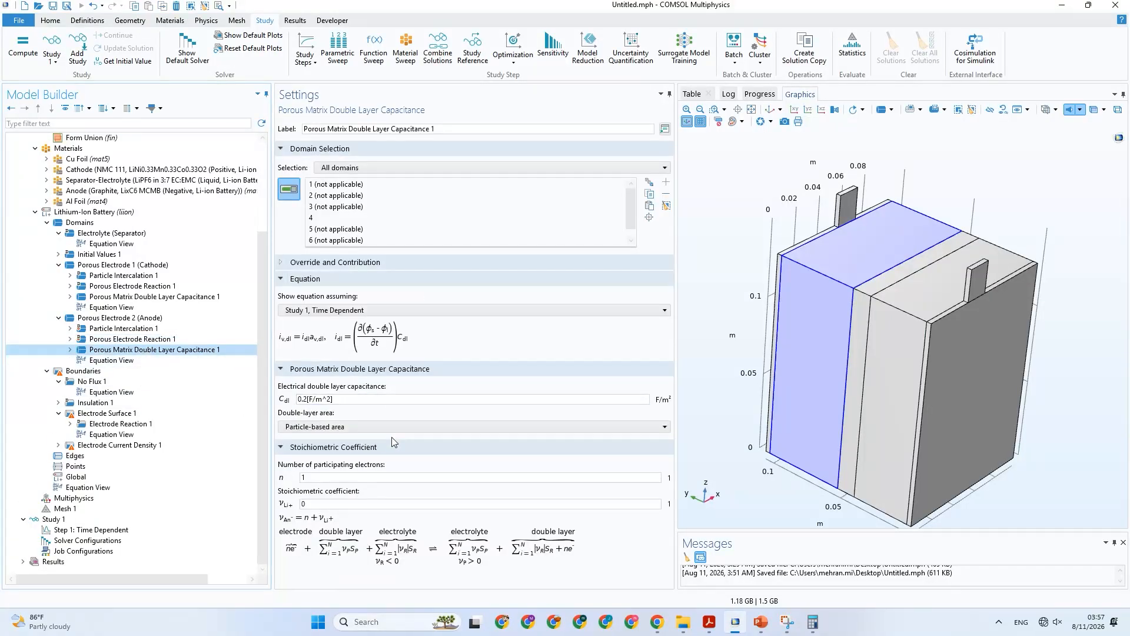
pyautogui.click(115, 297)
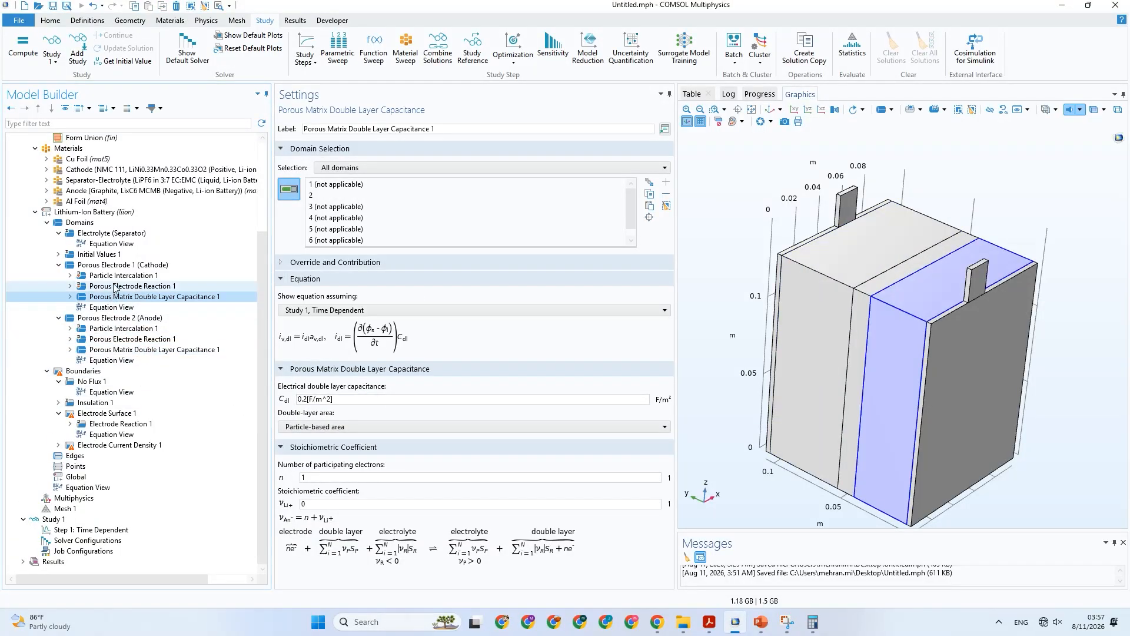
# Check the species and particle transport settings of the cathode's Particle Intercalation 1.
pyautogui.click(118, 275)
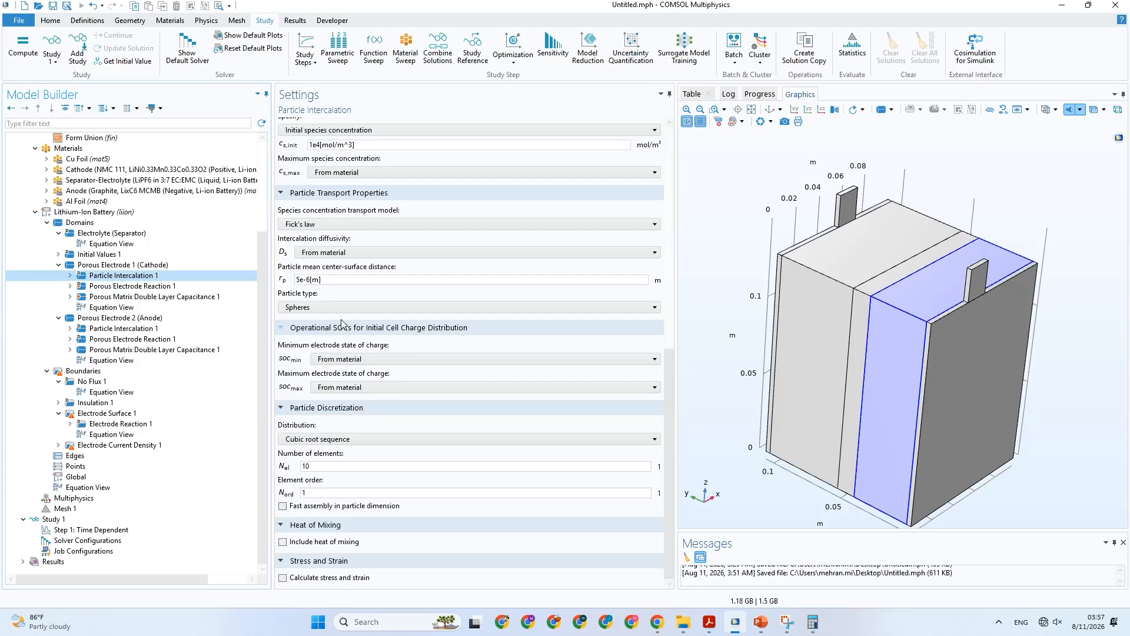
pyautogui.scroll(8, 341, 323)
pyautogui.scroll(1, 83, 249)
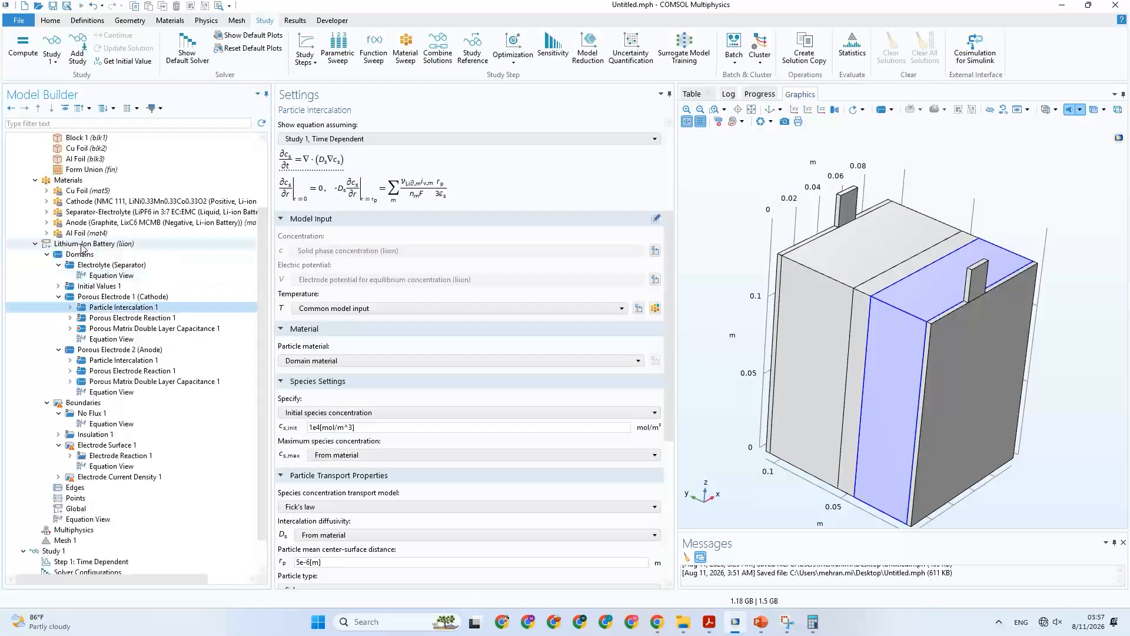
# Inspect the Cathode material's property list, widening the value column to read the full equilibrium potential expression.
pyautogui.scroll(3, 82, 249)
pyautogui.click(118, 287)
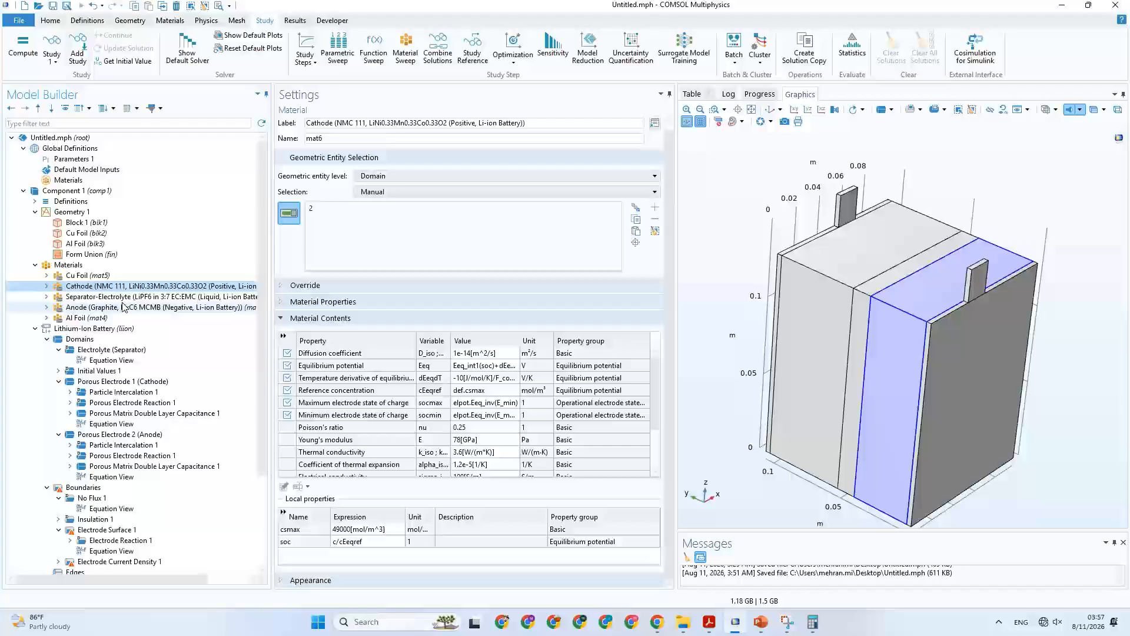
pyautogui.click(471, 354)
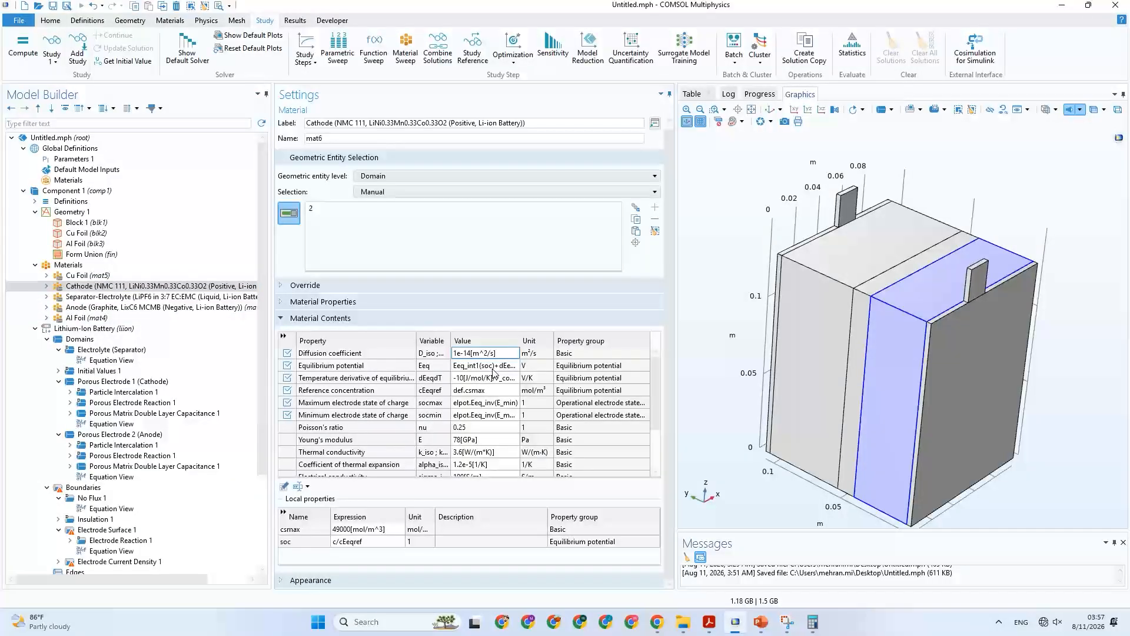
pyautogui.click(493, 366)
pyautogui.moveTo(521, 342); pyautogui.dragTo(630, 353)
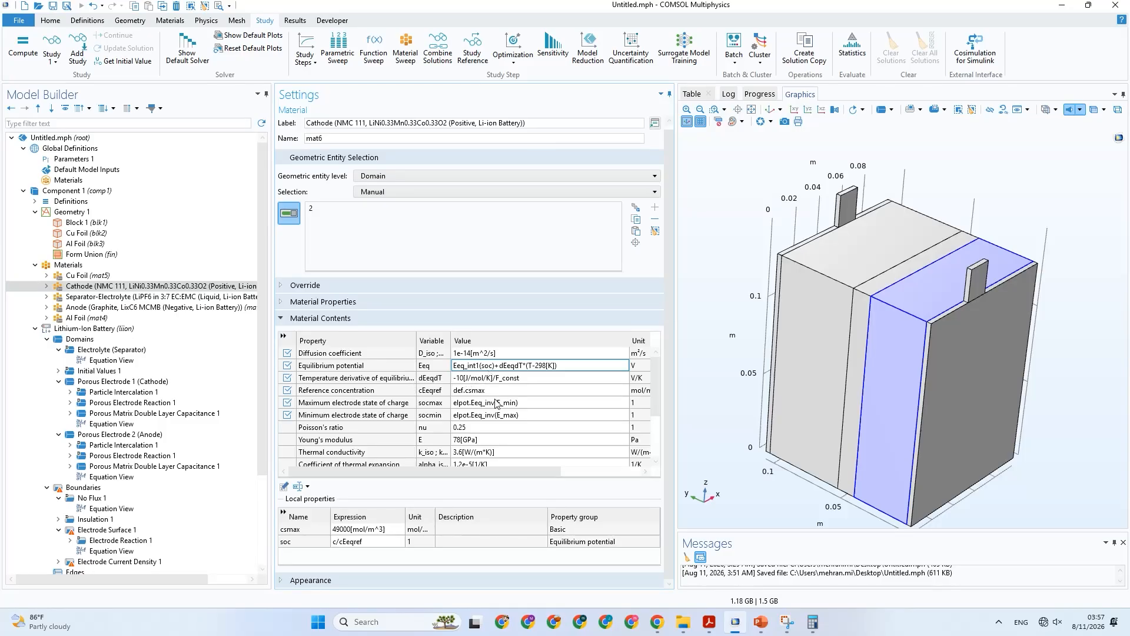
pyautogui.scroll(-2, 497, 411)
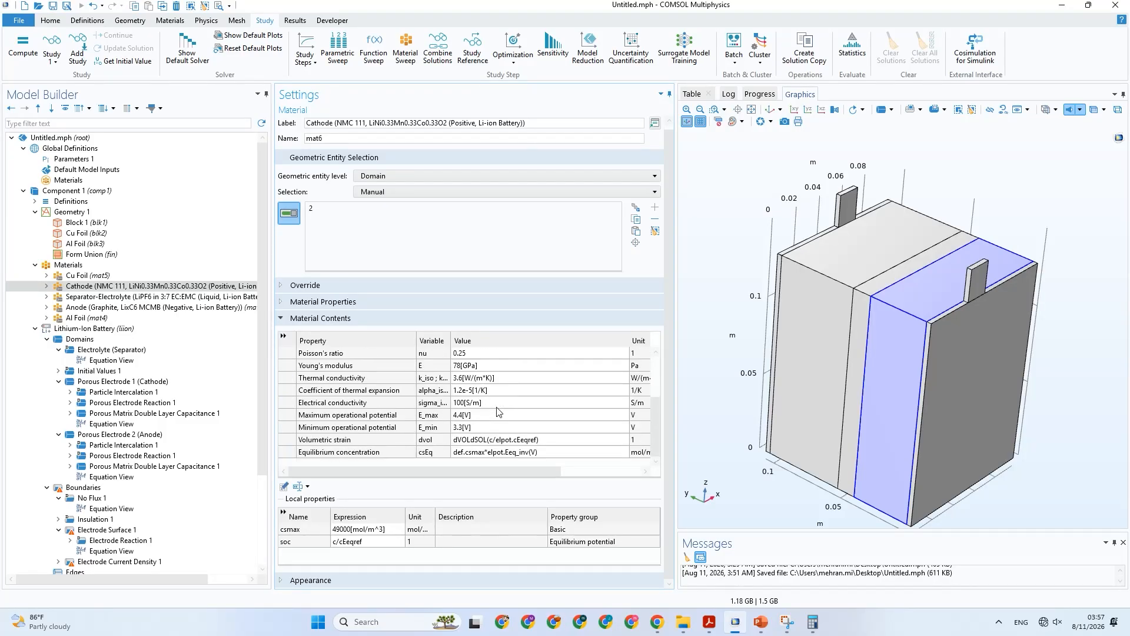
pyautogui.scroll(2, 498, 411)
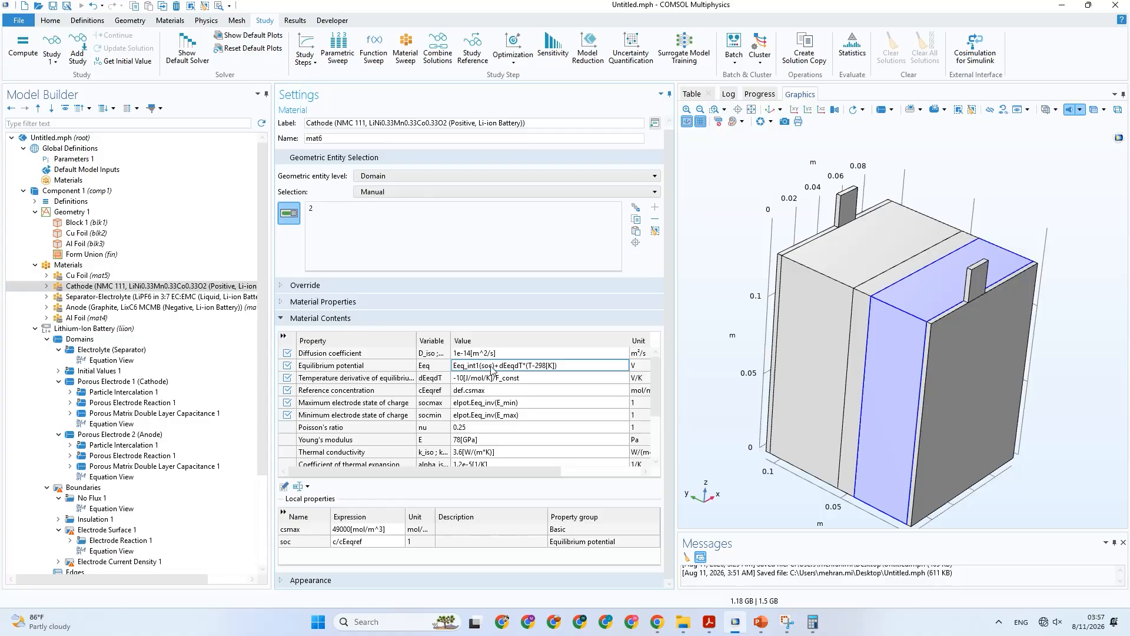
# Inspect the Anode material's local properties, including the csmax and T2 expressions.
pyautogui.click(140, 309)
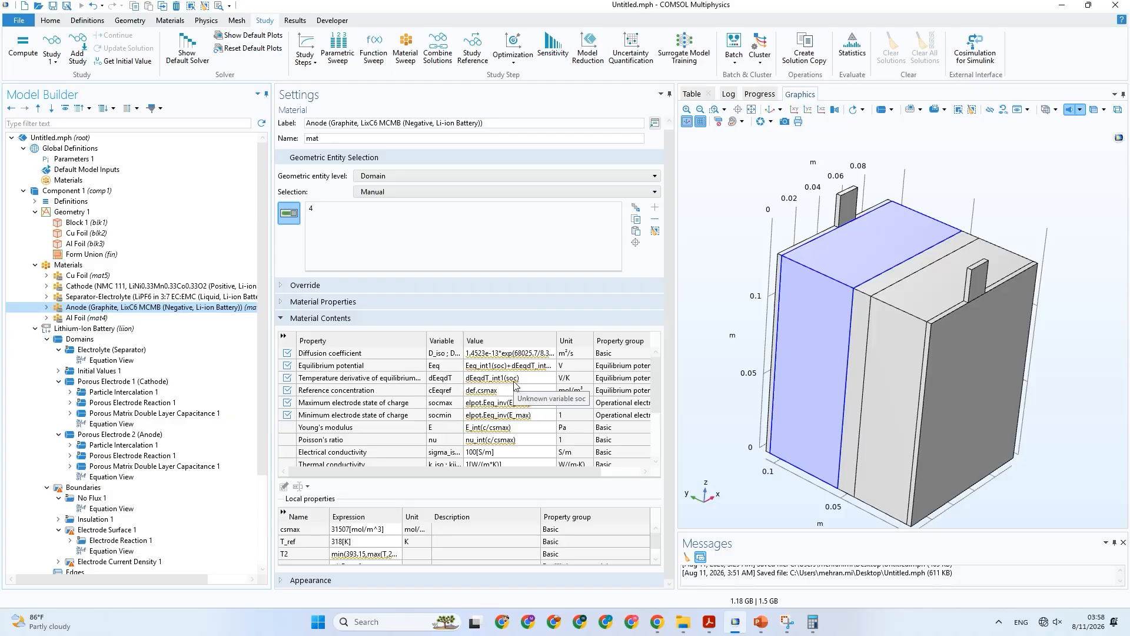
pyautogui.click(380, 528)
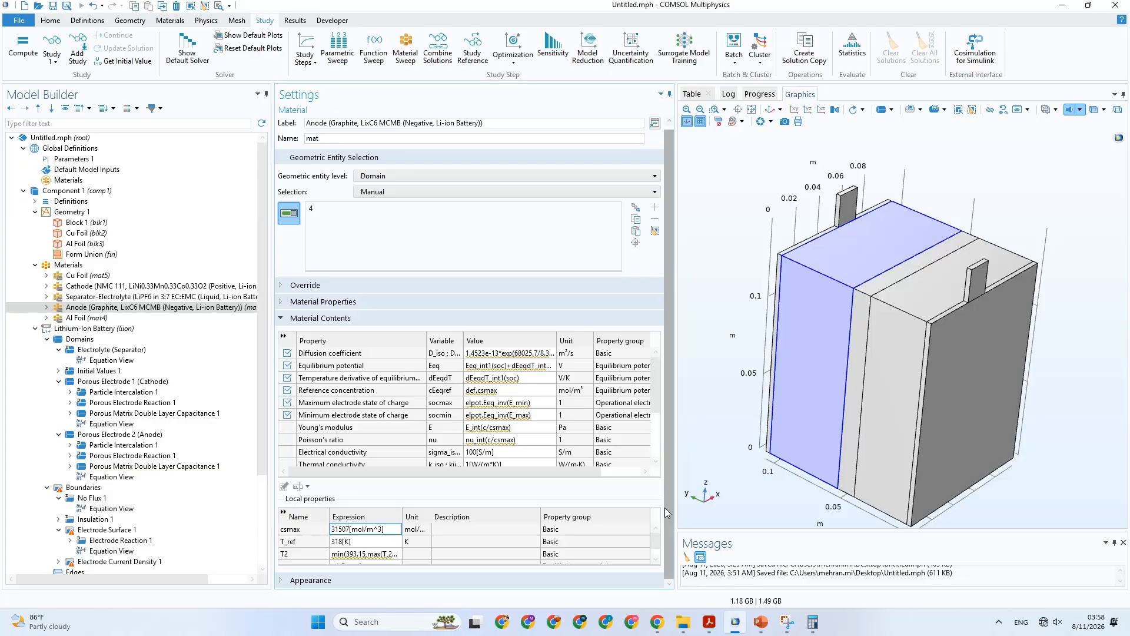
pyautogui.click(346, 556)
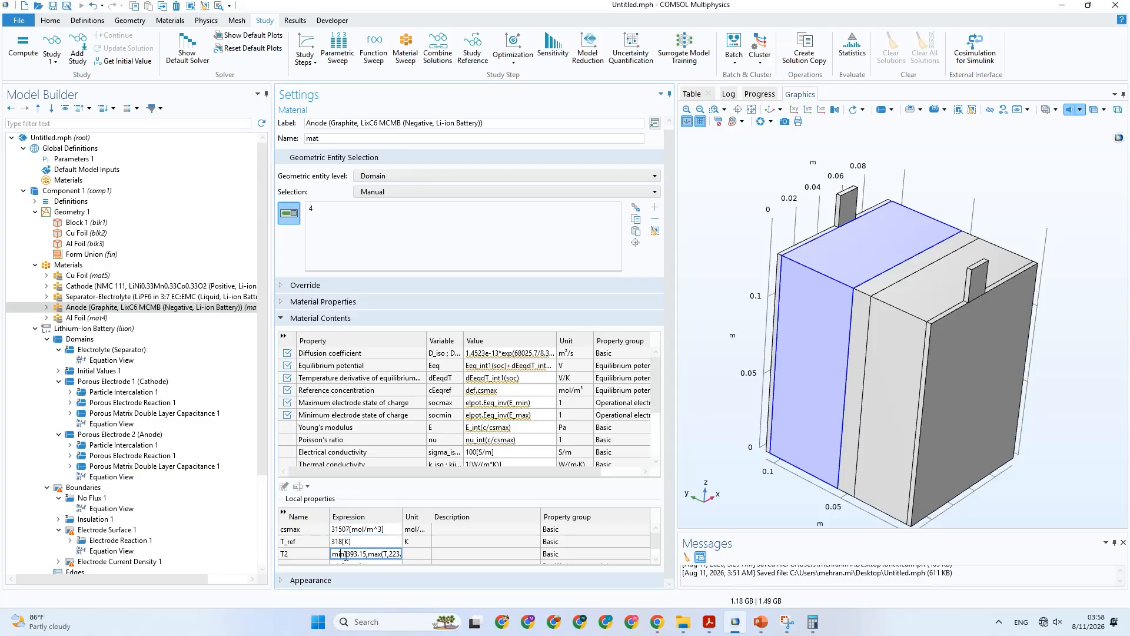
pyautogui.moveTo(346, 556); pyautogui.dragTo(444, 560)
pyautogui.click(443, 559)
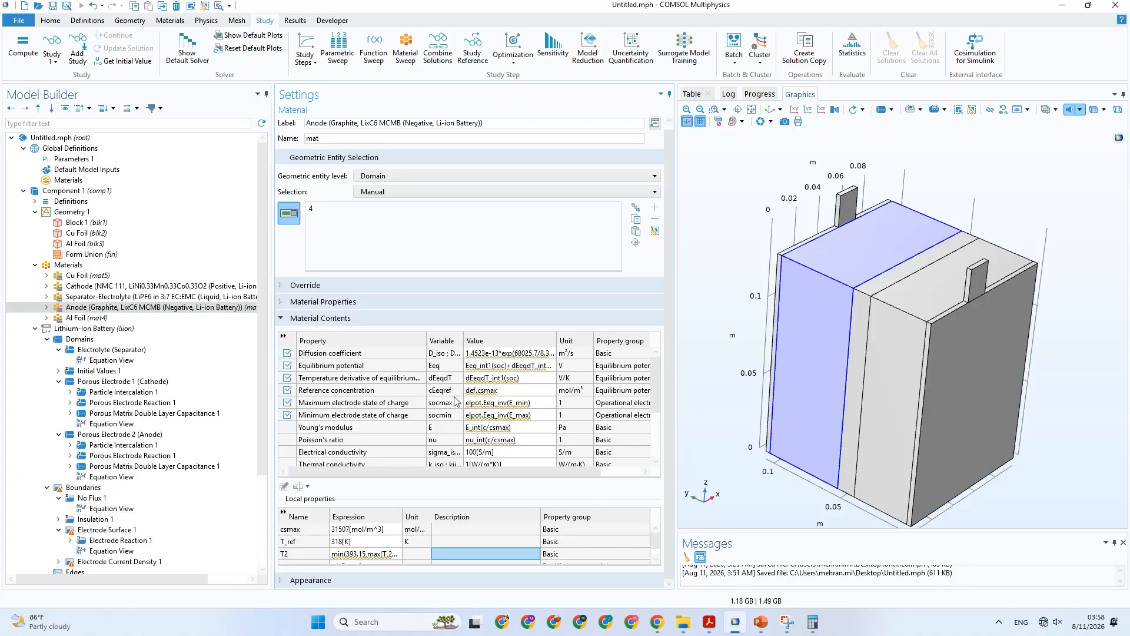
pyautogui.scroll(-4, 222, 380)
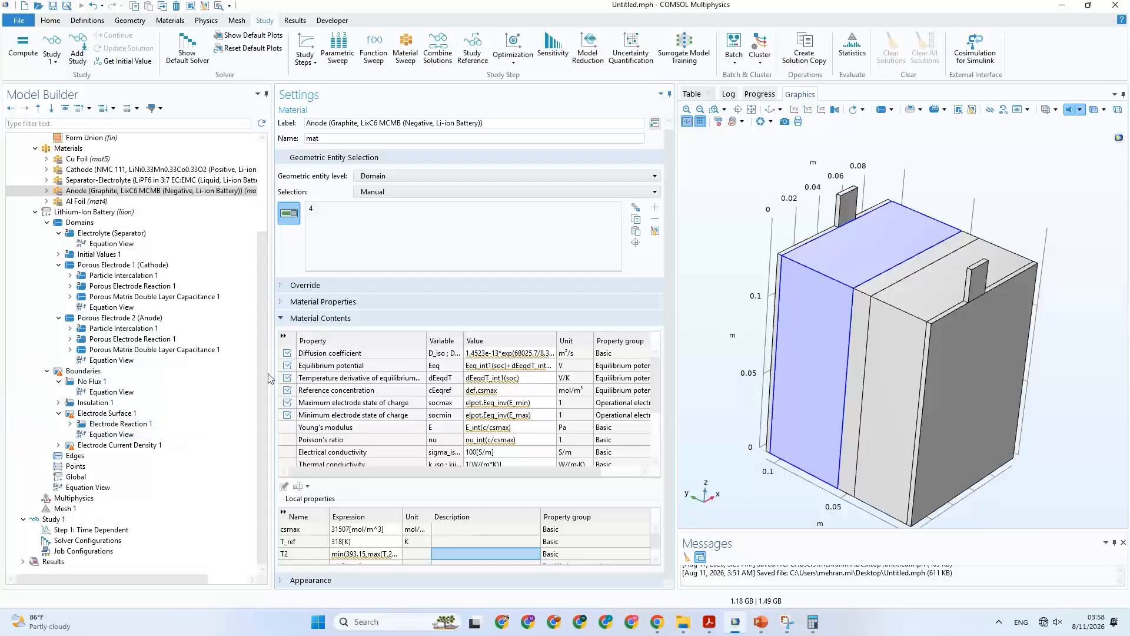
pyautogui.moveTo(264, 371); pyautogui.dragTo(263, 291)
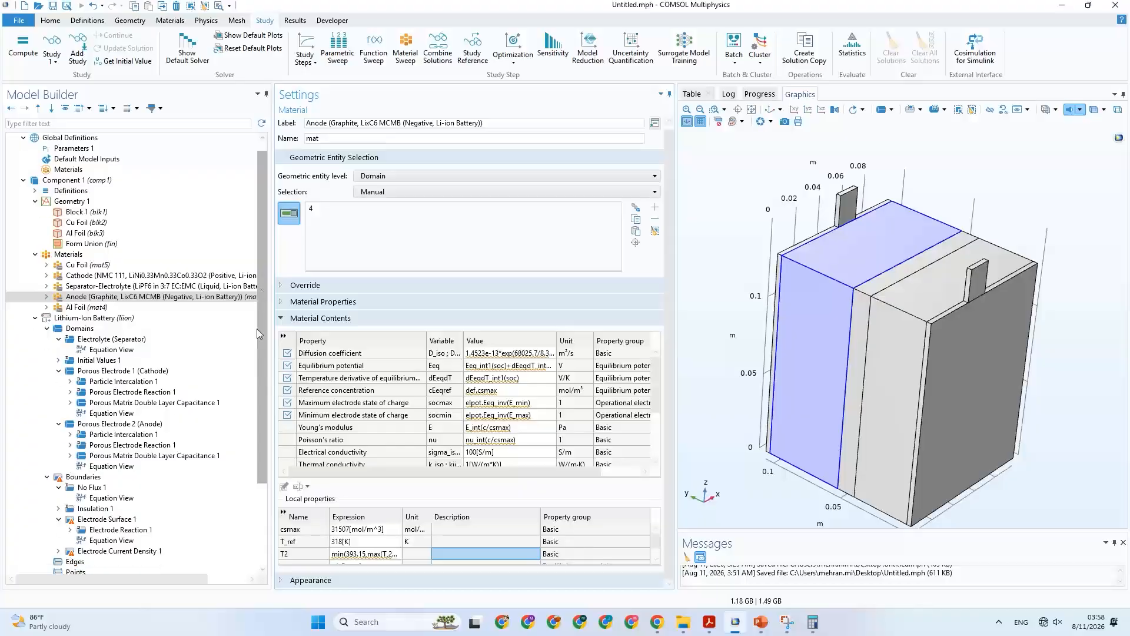
pyautogui.moveTo(258, 330); pyautogui.dragTo(253, 467)
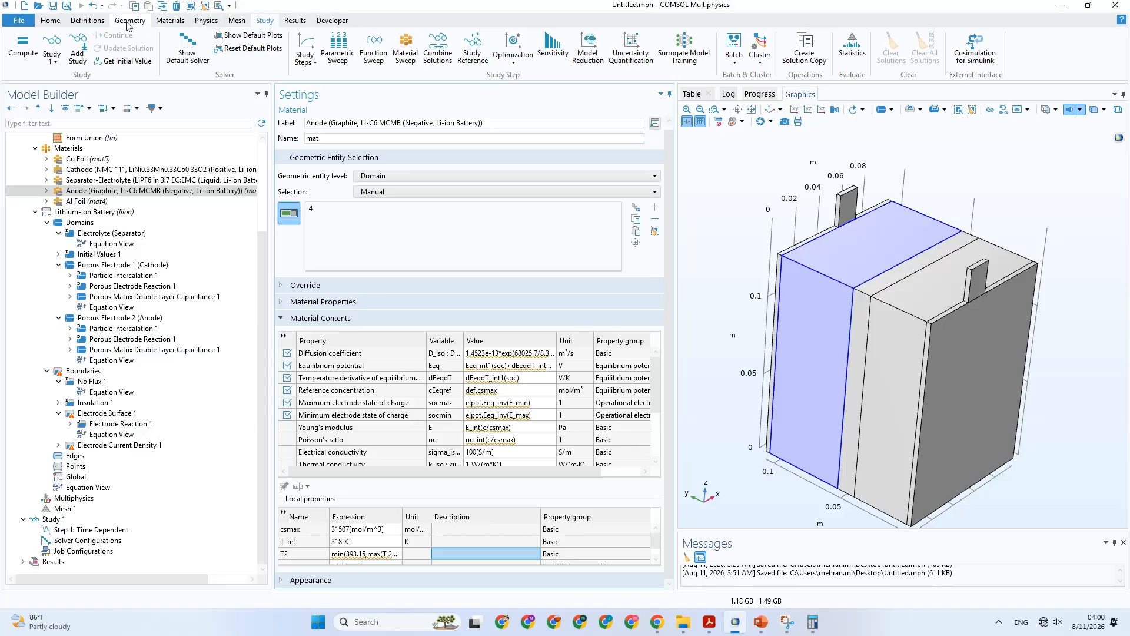
# Add a second 3D component to the model.
pyautogui.click(61, 21)
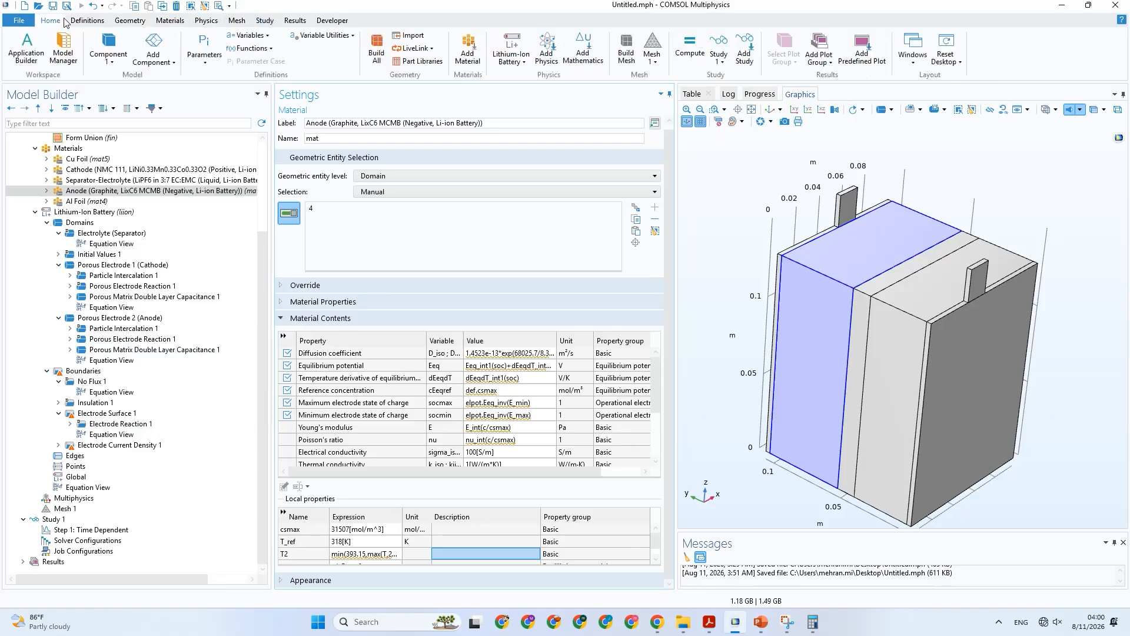
pyautogui.click(164, 47)
pyautogui.click(168, 78)
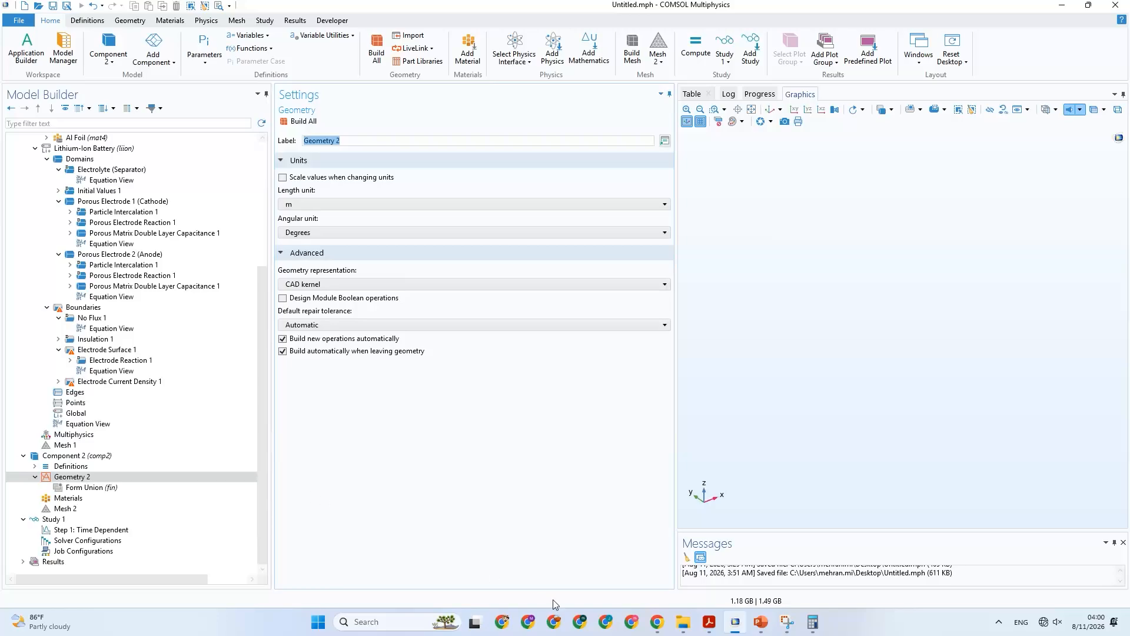
# Switch to the PowerPoint presentation and read the "2. Thermal model" slide.
pyautogui.click(760, 623)
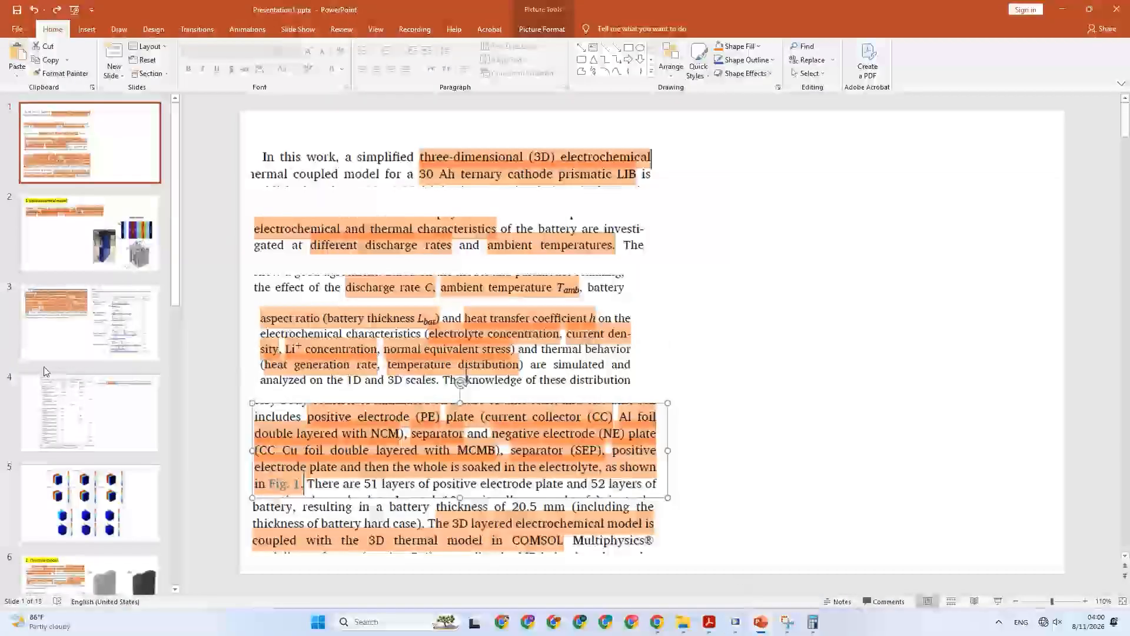
pyautogui.scroll(-1, 91, 307)
pyautogui.click(94, 298)
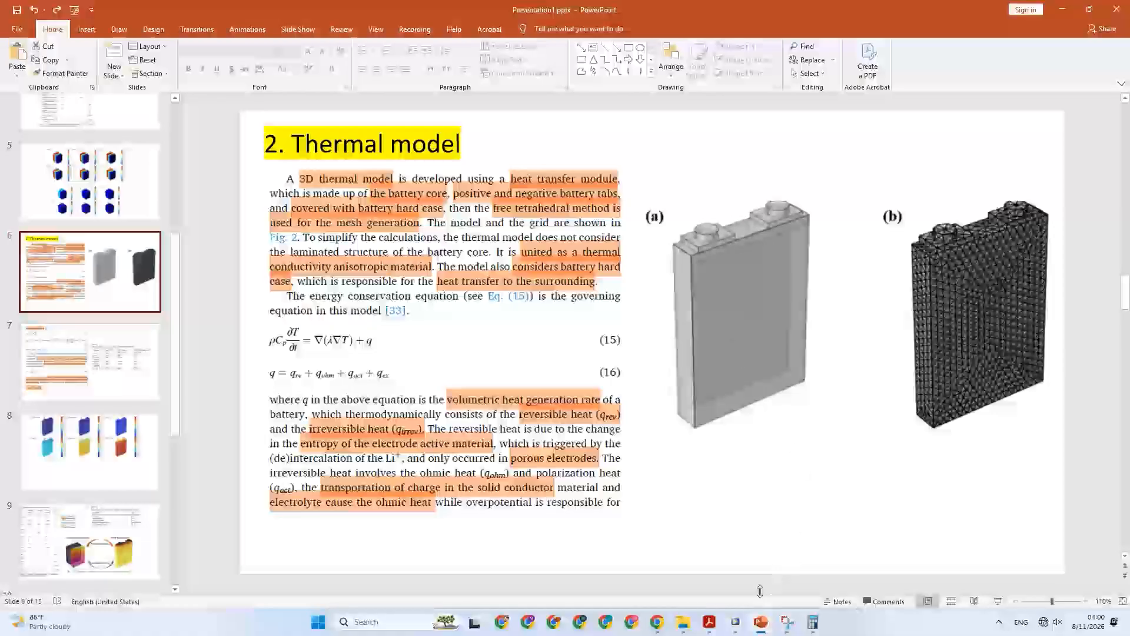
# Switch back to COMSOL and add the Heat Transfer in Solids and Fluids physics interface to Component 2.
pyautogui.click(735, 622)
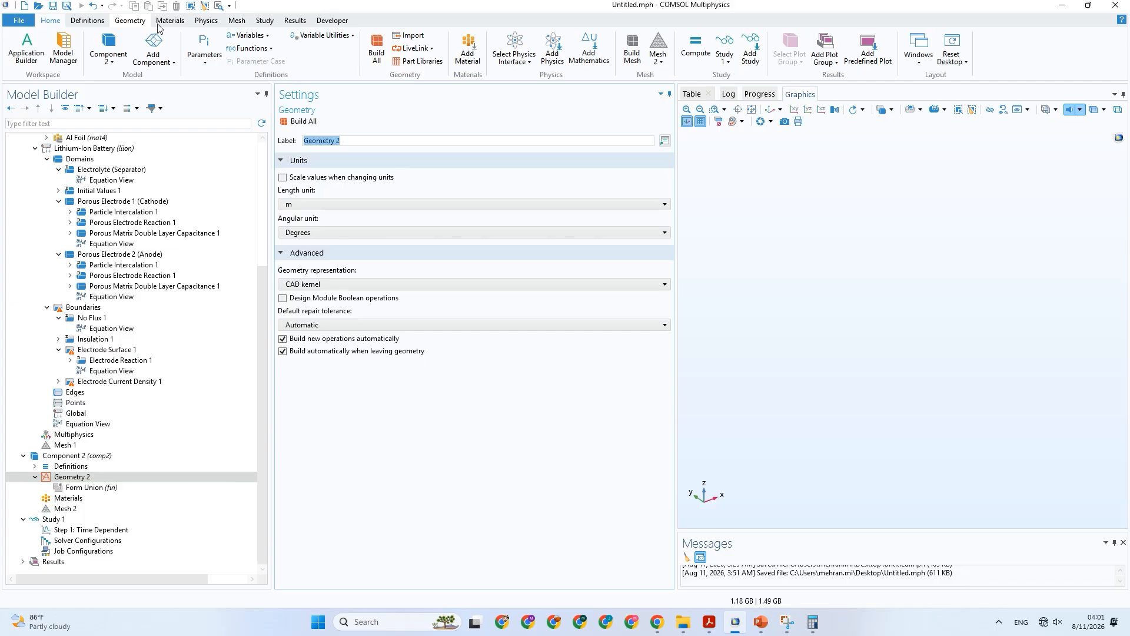
pyautogui.click(206, 20)
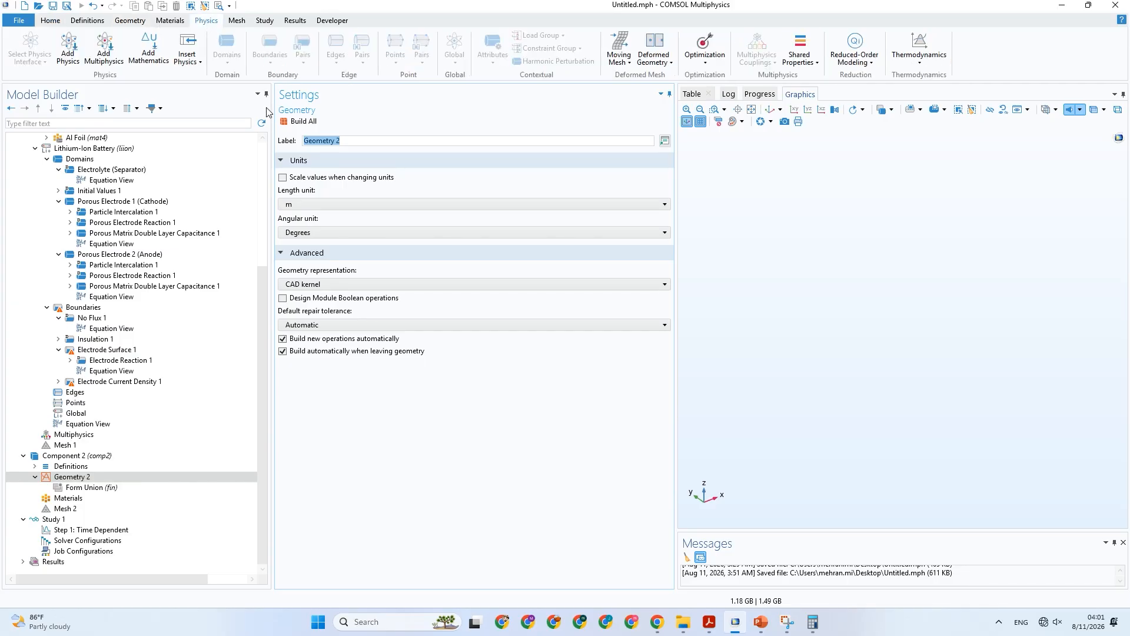
pyautogui.click(69, 50)
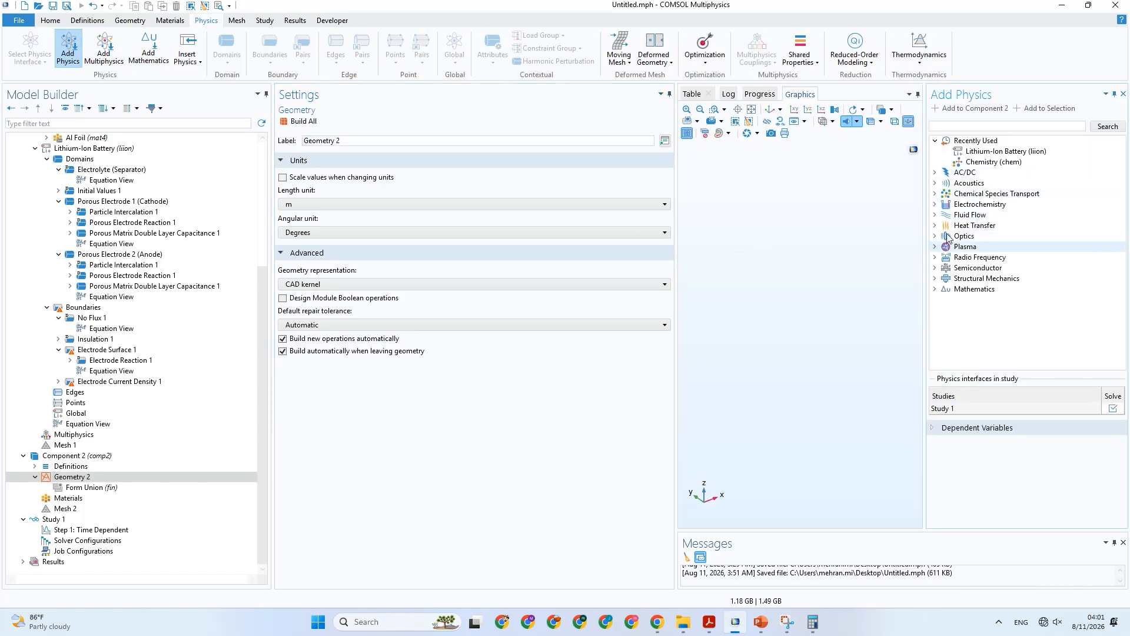
pyautogui.click(936, 225)
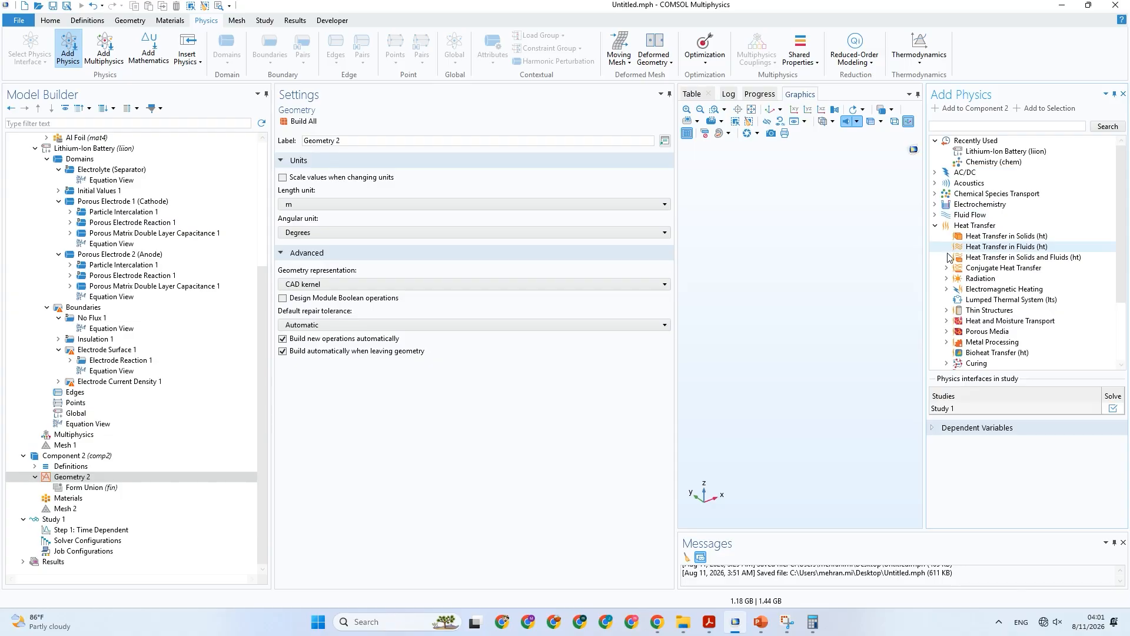
pyautogui.click(952, 258)
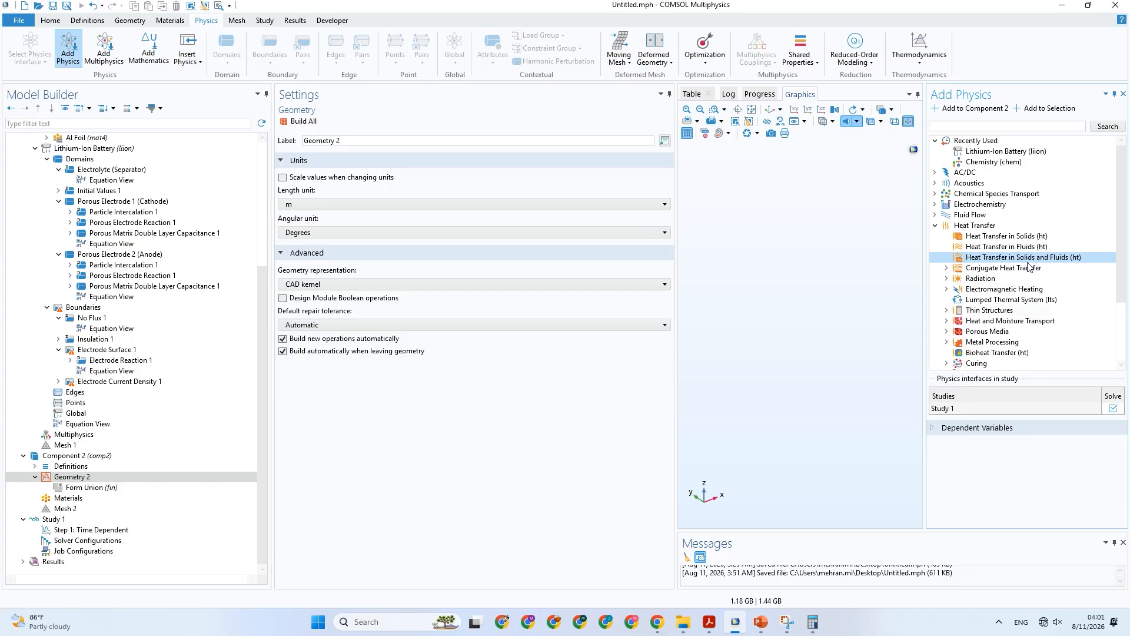
pyautogui.click(1124, 94)
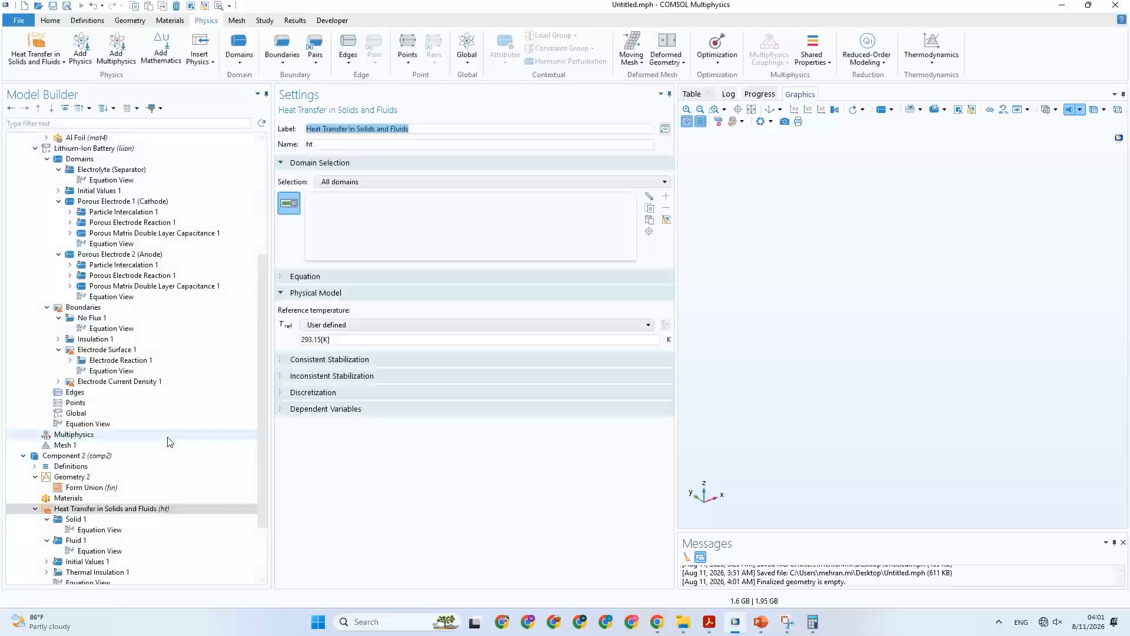
# Group the Heat Transfer in Solids and Fluids nodes in the model tree by space dimension.
pyautogui.scroll(-3, 170, 442)
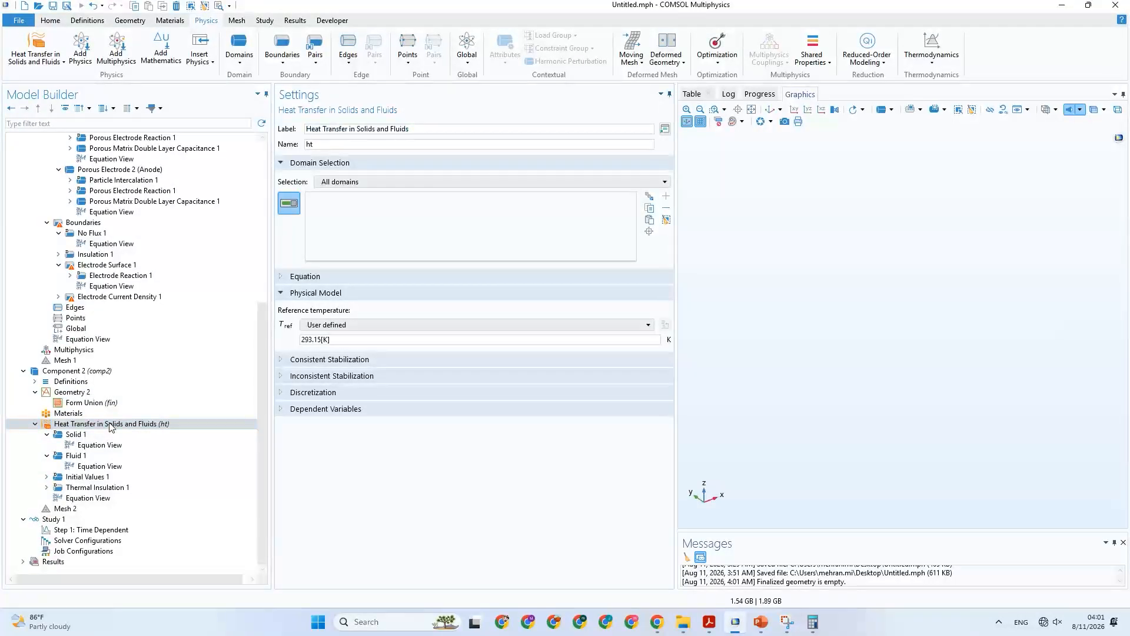
pyautogui.rightClick(111, 425)
pyautogui.click(166, 444)
# Check the default Fluid 1 and Solid 1 settings, and duplicate the Solid 1 domain node.
pyautogui.scroll(-1, 167, 446)
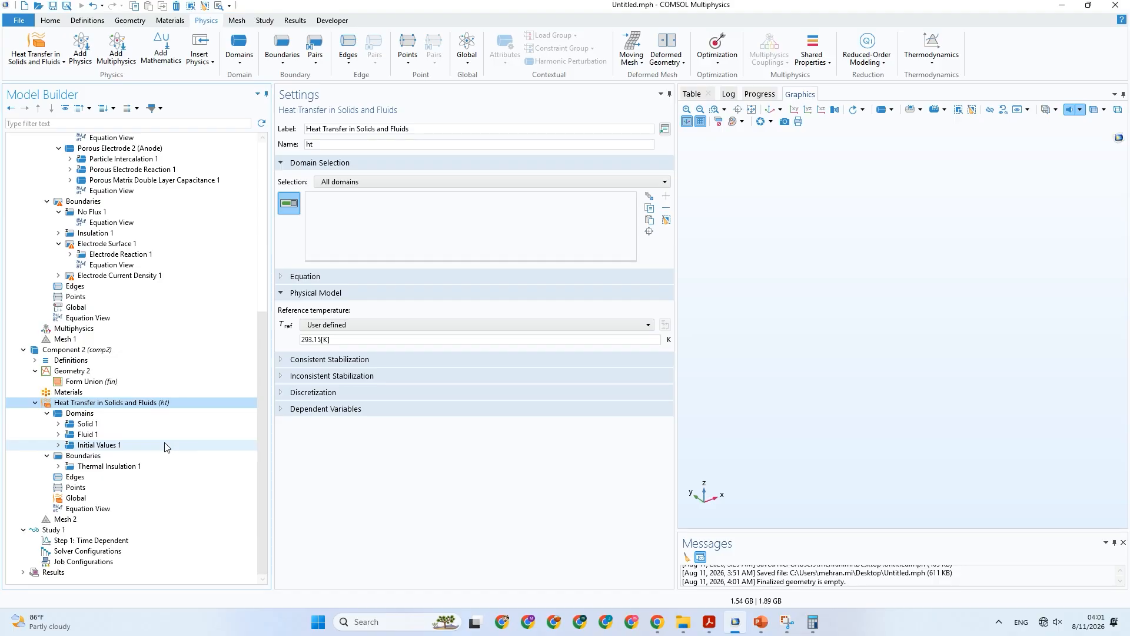
pyautogui.click(89, 434)
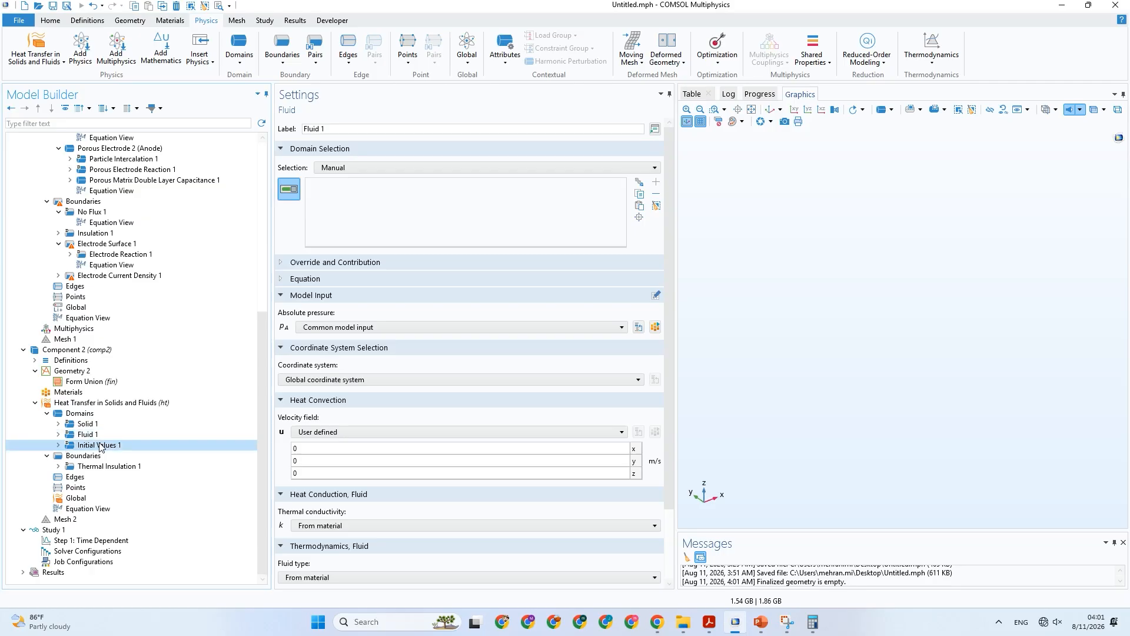
pyautogui.click(96, 425)
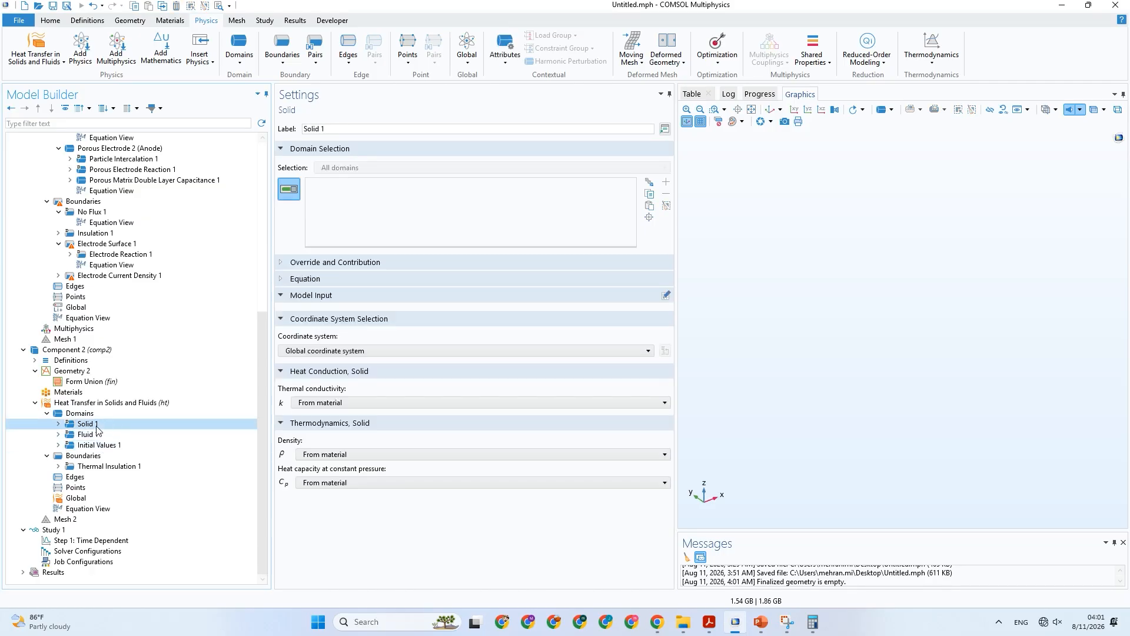
pyautogui.rightClick(97, 428)
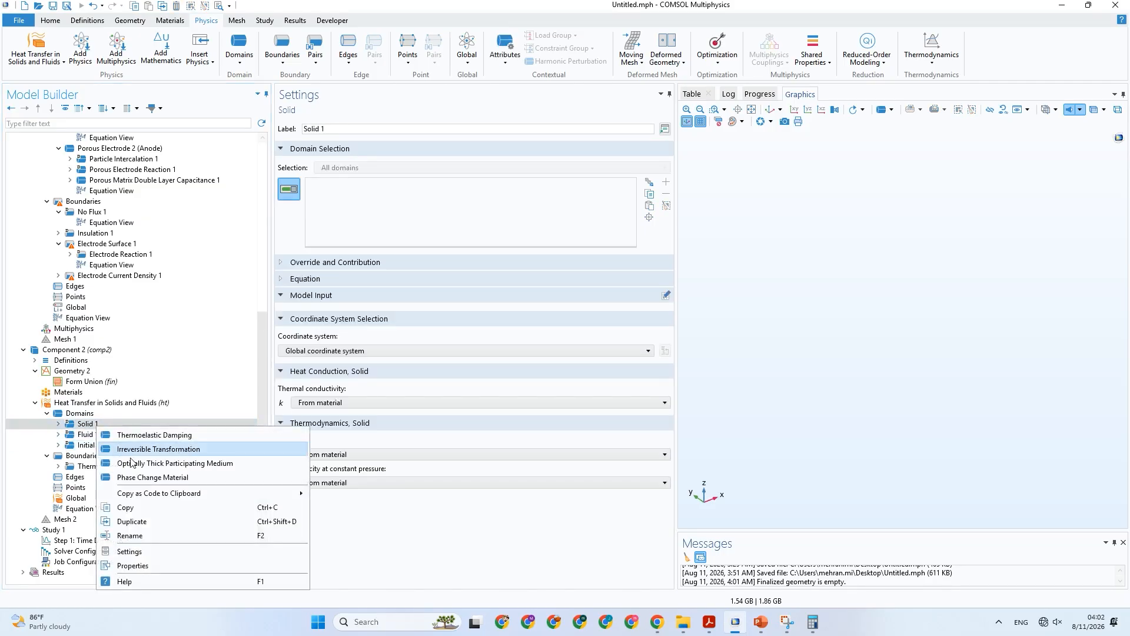
pyautogui.click(166, 522)
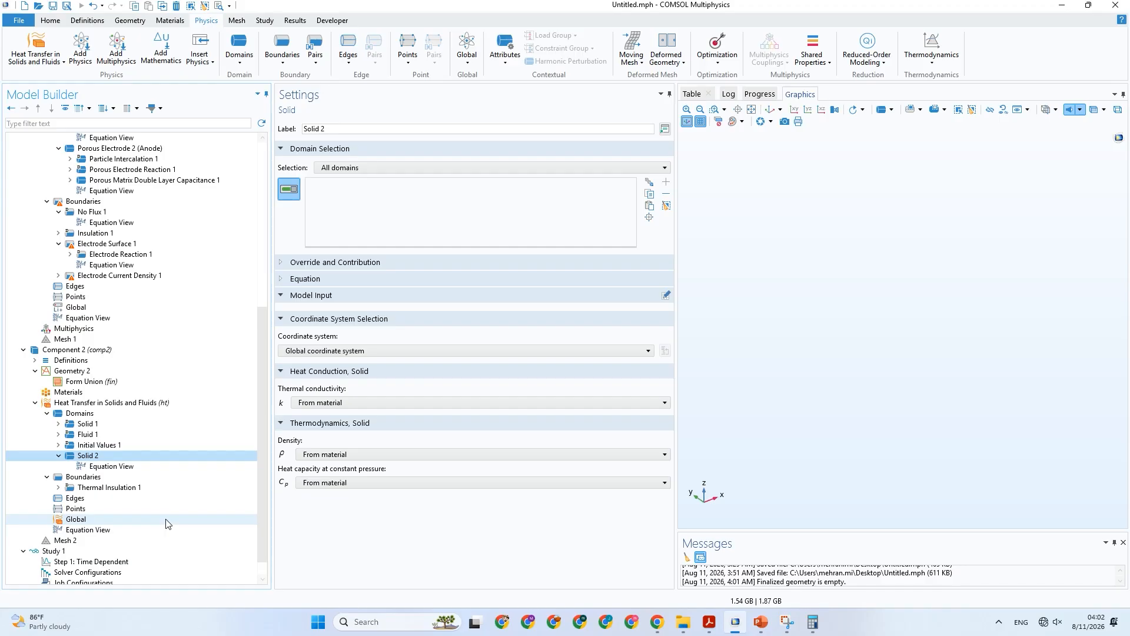
# Add an Irreversible Transformation subnode to Solid 1 and show its governing equations.
pyautogui.scroll(-1, 86, 430)
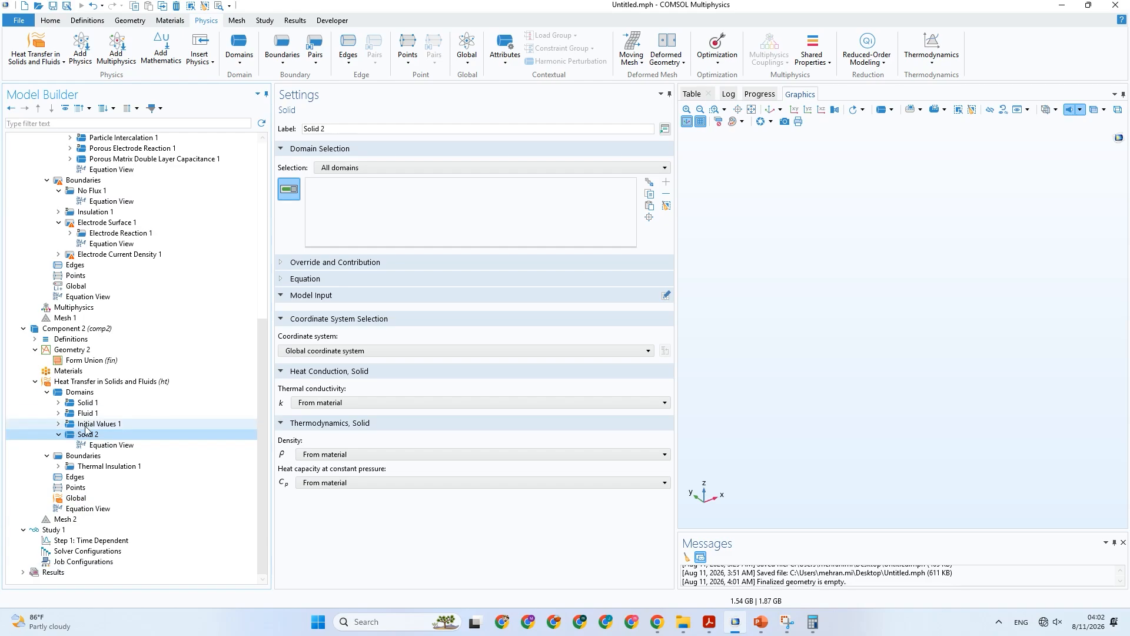
pyautogui.click(93, 403)
pyautogui.rightClick(94, 402)
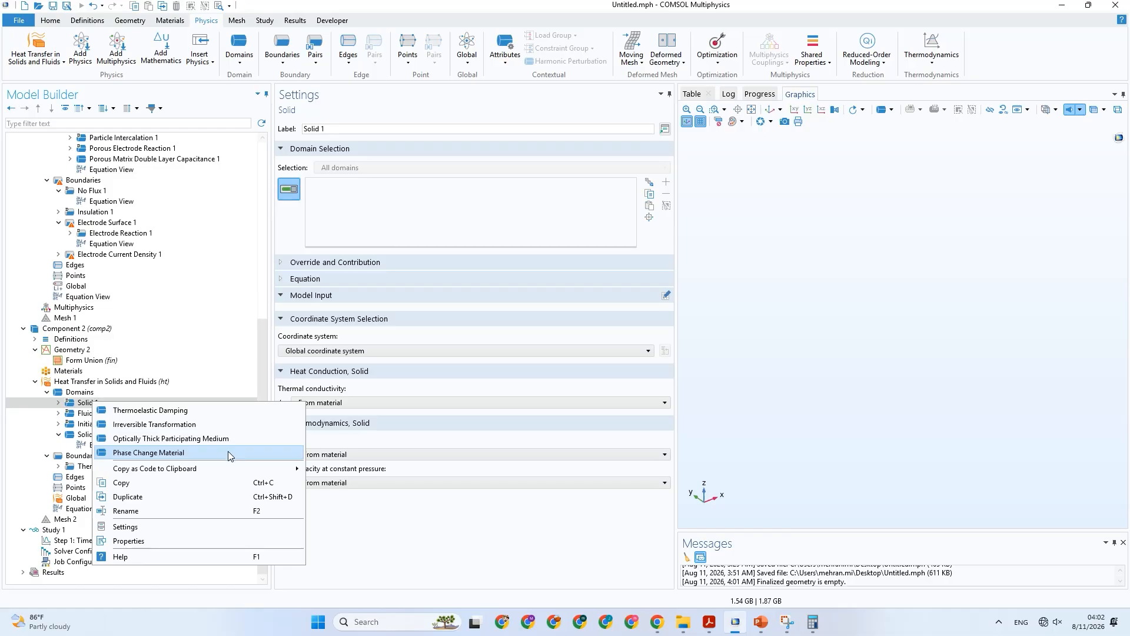
pyautogui.click(201, 425)
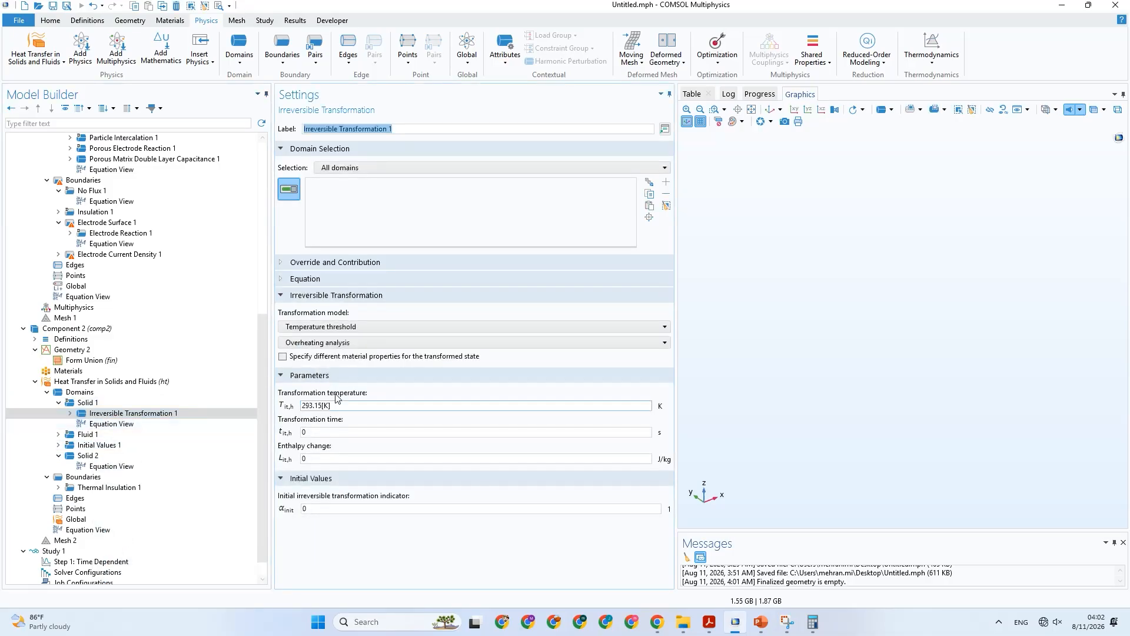
pyautogui.click(326, 280)
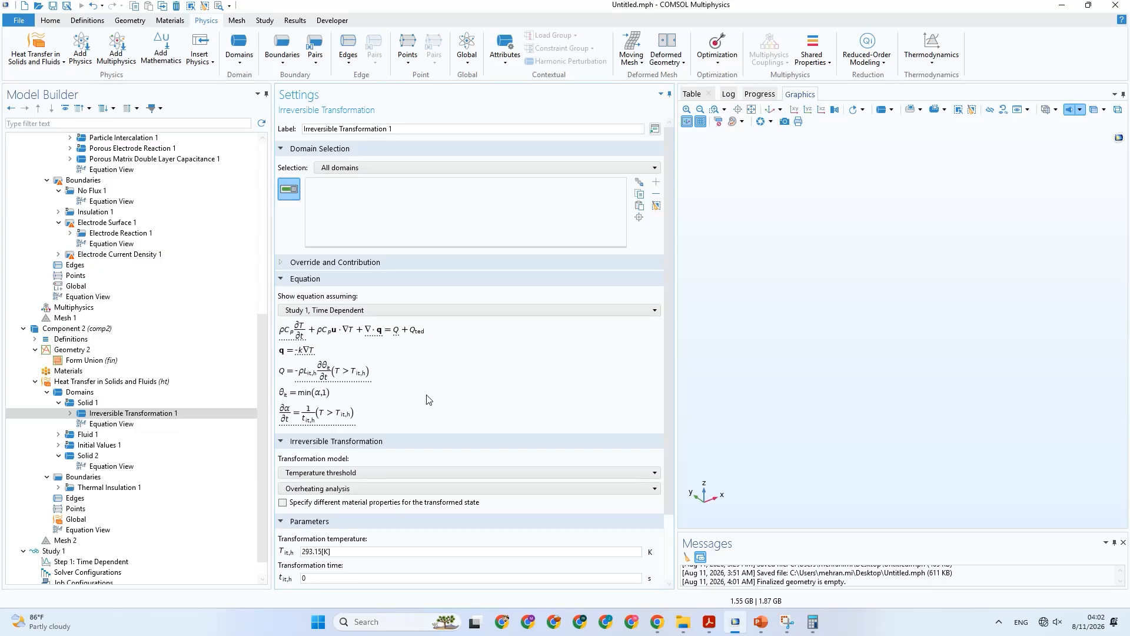
pyautogui.scroll(-2, 428, 400)
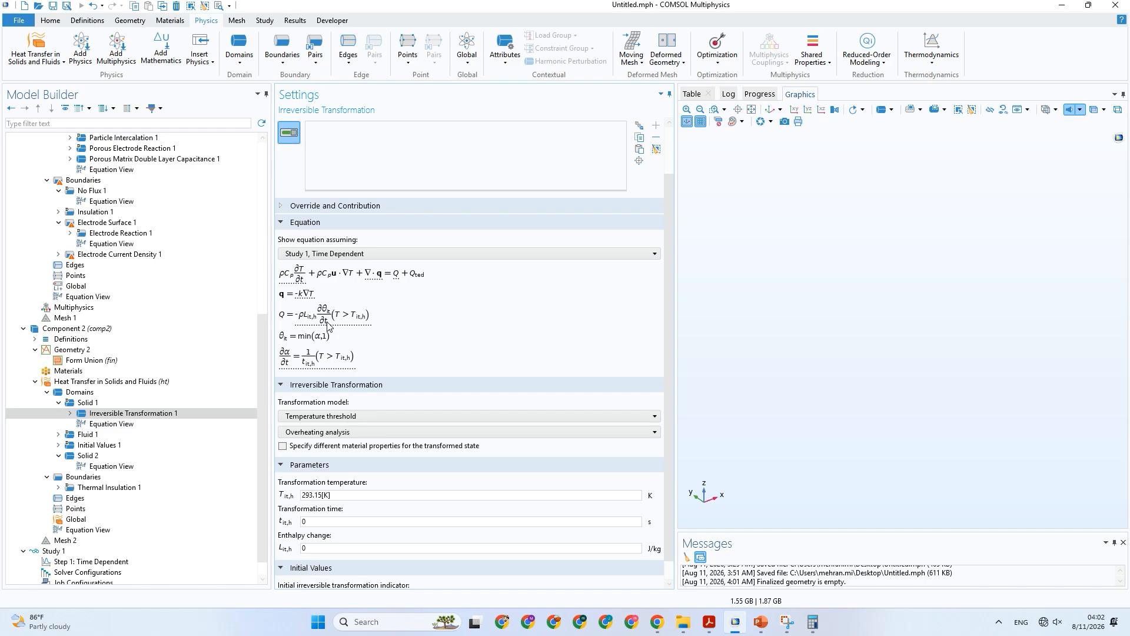
# Switch to the PowerPoint presentation and open slide 7 with the heat source equations and Table 4 thermal parameters.
pyautogui.click(758, 620)
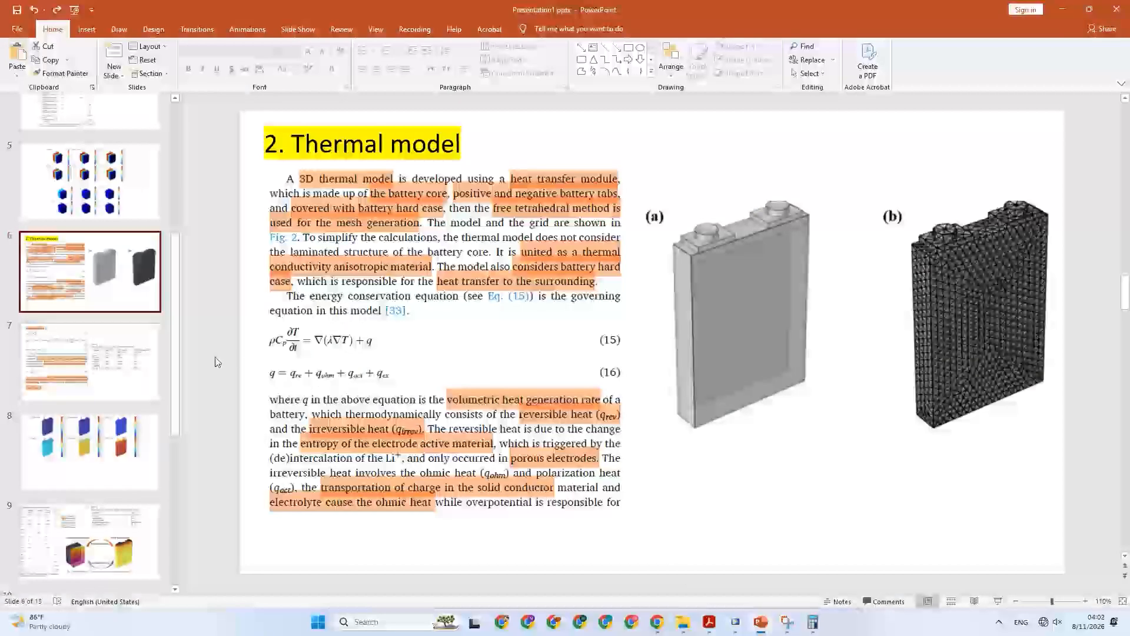
pyautogui.click(88, 370)
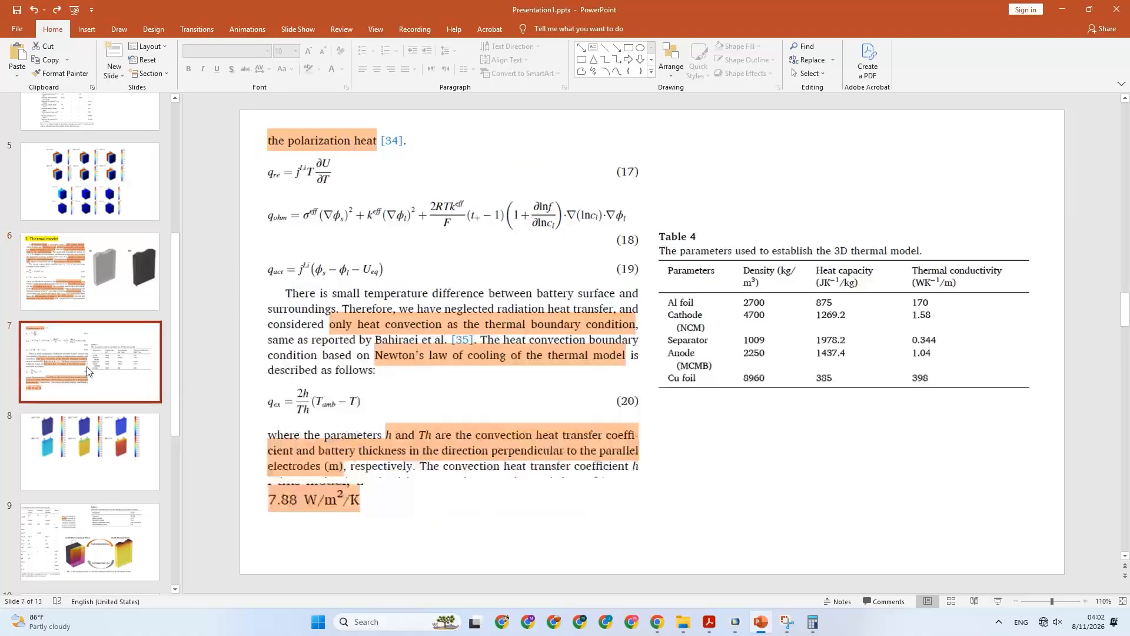